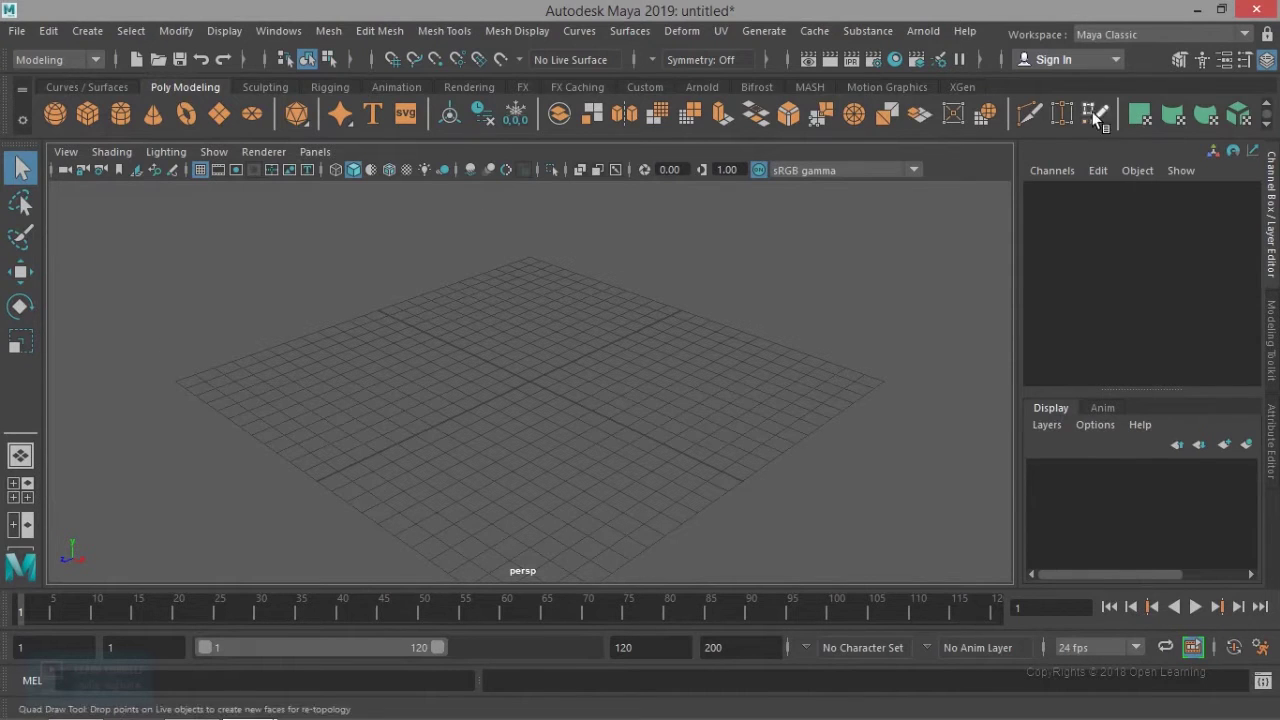
{"action": "left_click", "coordinate": [1130, 34]}
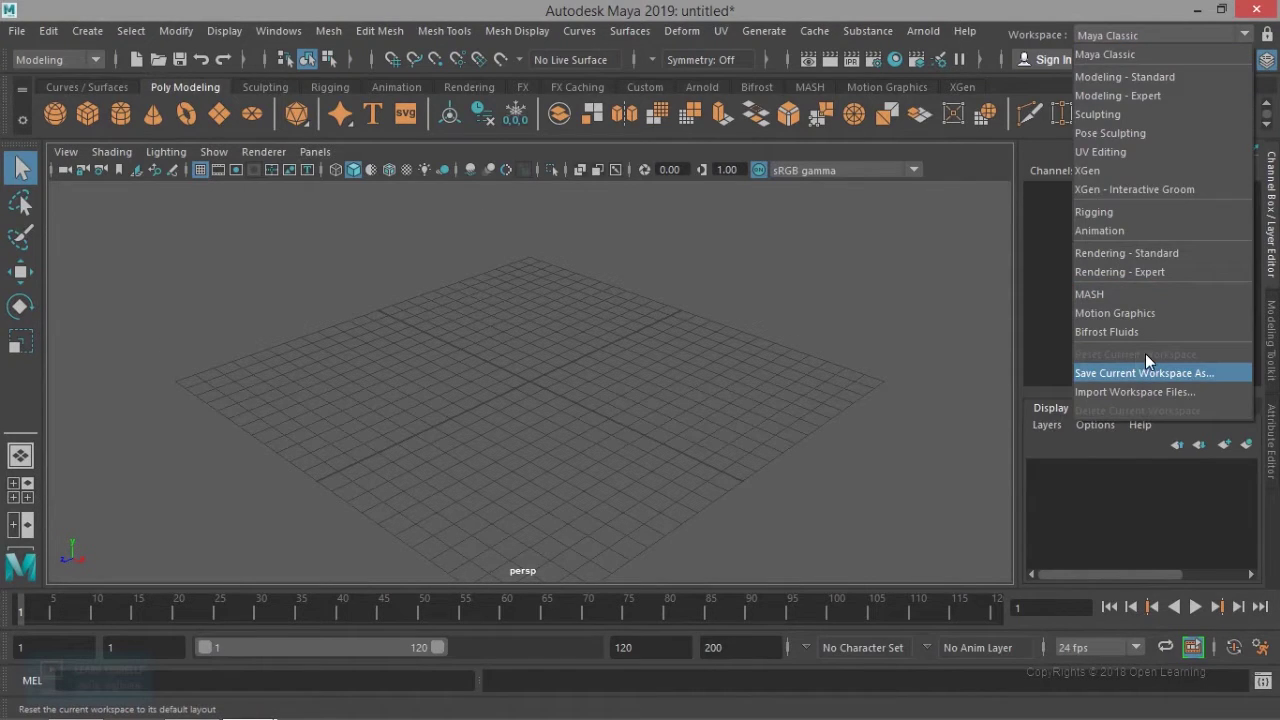
{"action": "left_click", "coordinate": [548, 356]}
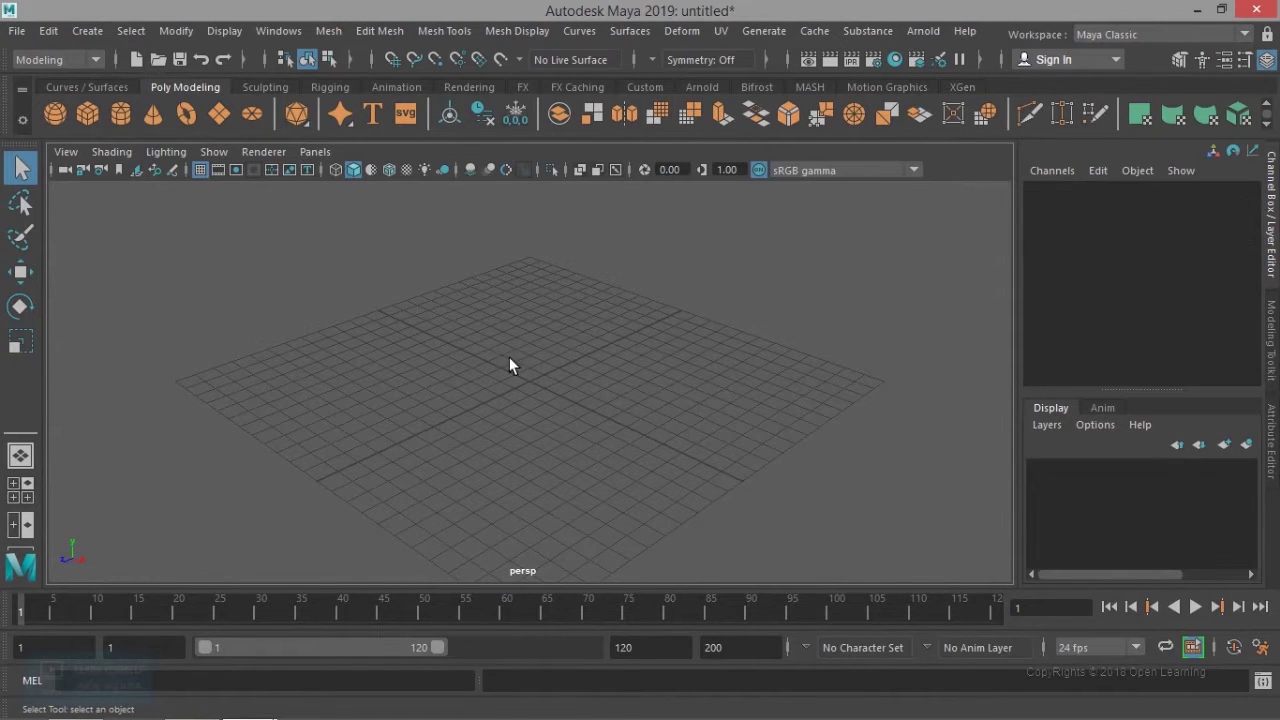
Step: Float the UI Elements list as its own window and leave only the Status Line shown
{"action": "left_click", "coordinate": [278, 31]}
{"action": "mouse_move", "coordinate": [300, 193]}
{"action": "left_click", "coordinate": [582, 189]}
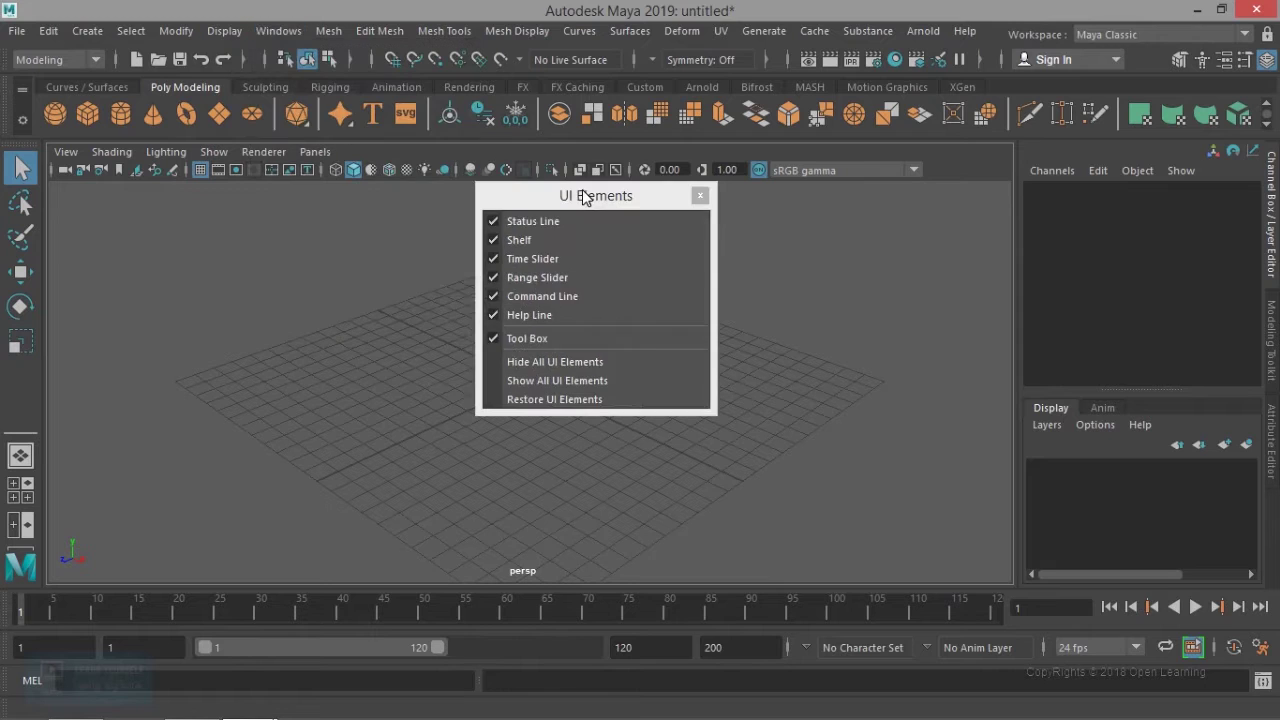
{"action": "left_click_drag", "start_coordinate": [597, 198], "coordinate": [708, 182]}
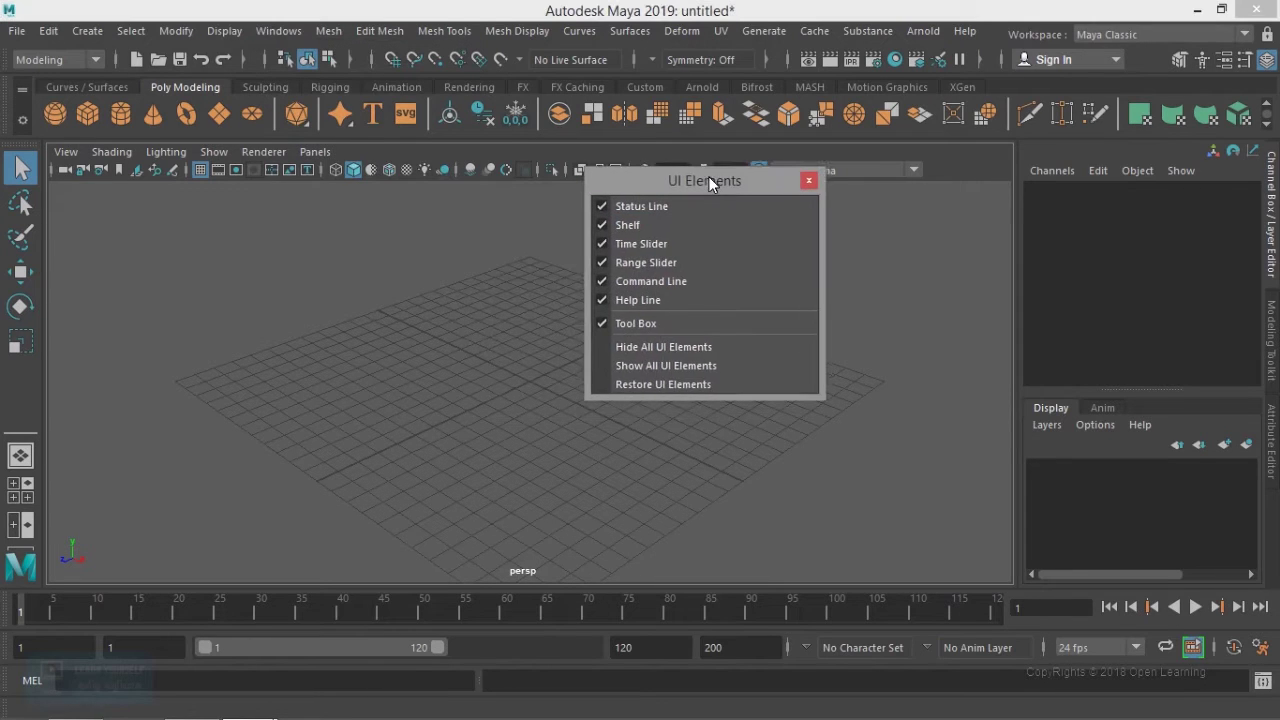
{"action": "left_click", "coordinate": [679, 349]}
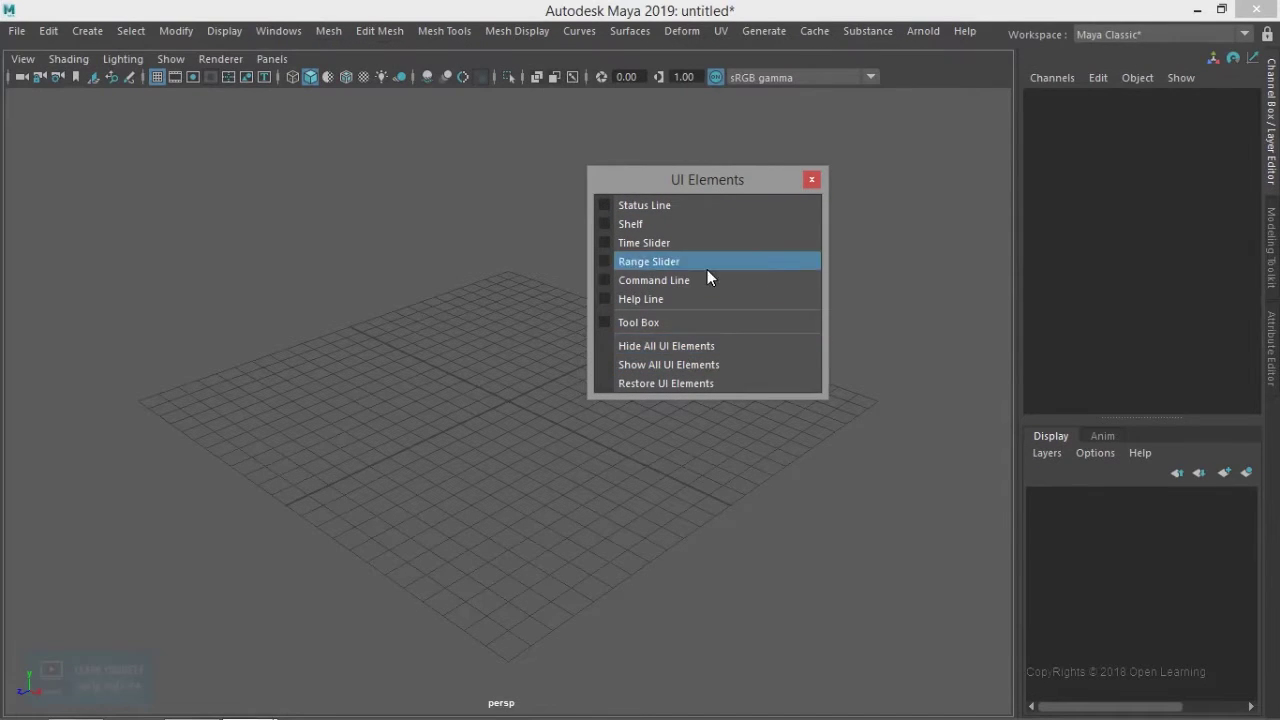
{"action": "left_click", "coordinate": [605, 203]}
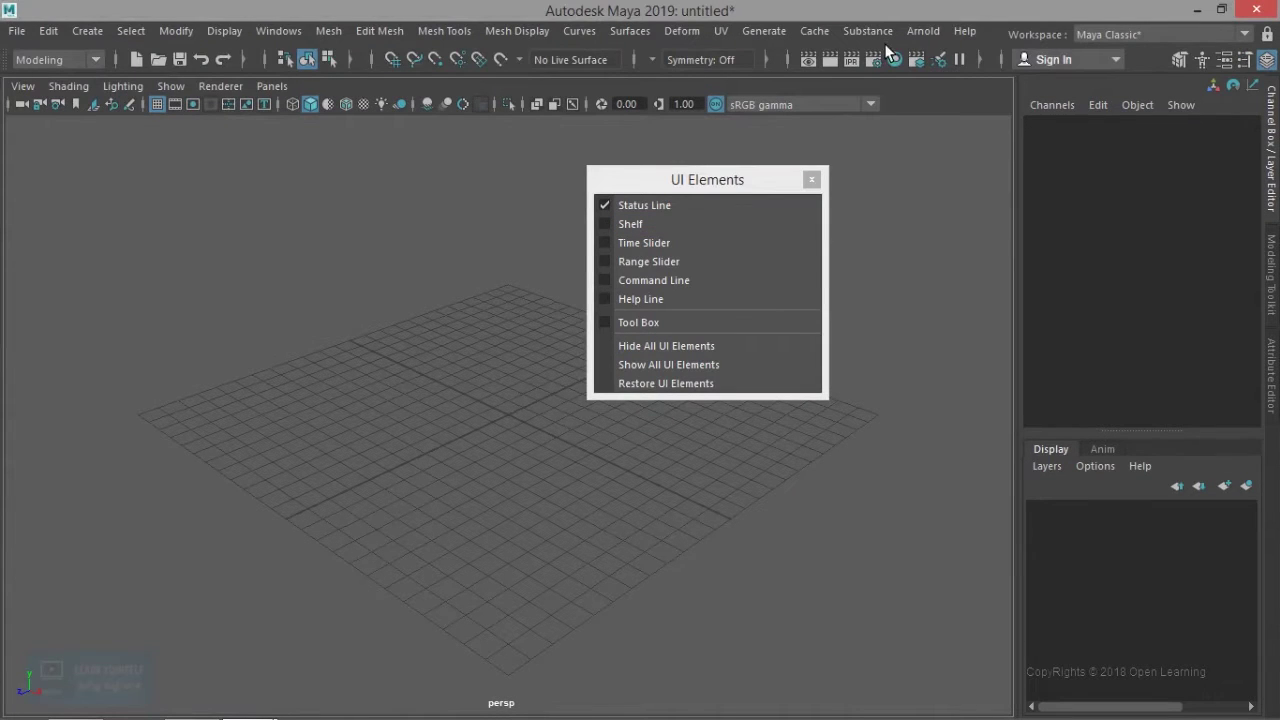
Step: Switch the menu set through Rigging, Animation, FX and Rendering to compare their menus, and return it to Modeling
{"action": "left_click", "coordinate": [64, 58]}
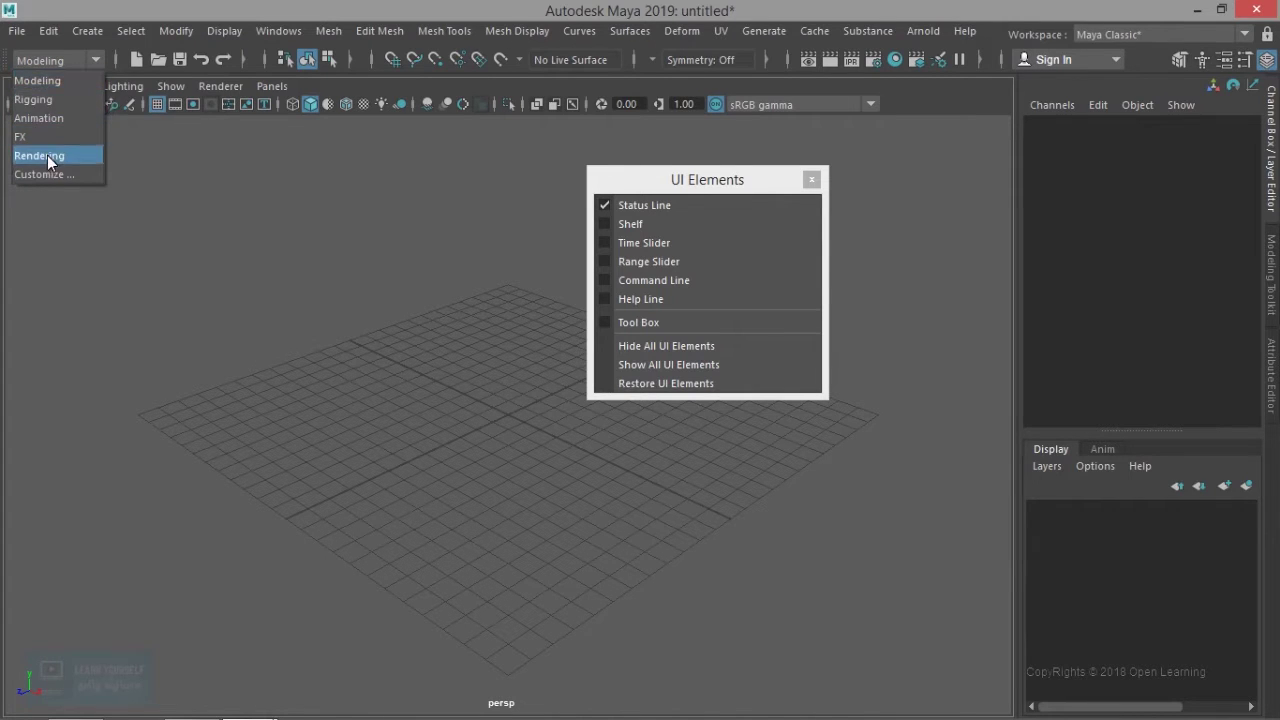
{"action": "left_click", "coordinate": [49, 79]}
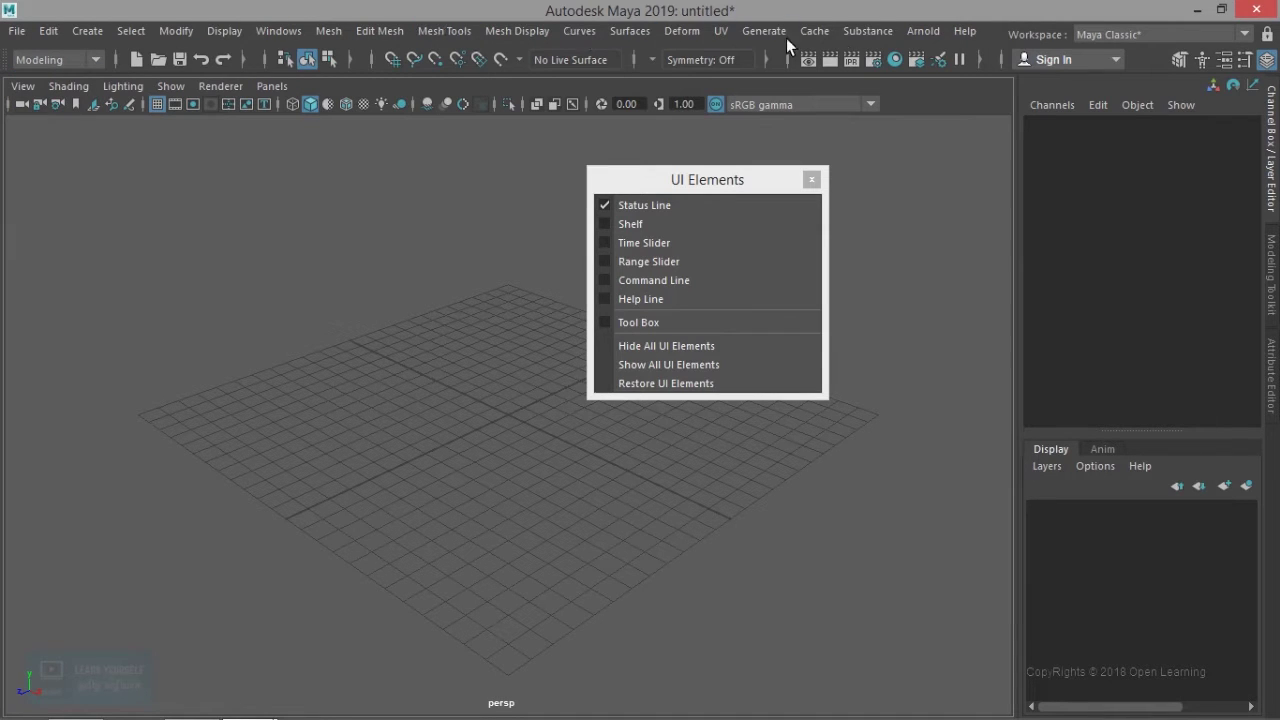
{"action": "left_click", "coordinate": [63, 52]}
{"action": "left_click", "coordinate": [64, 101]}
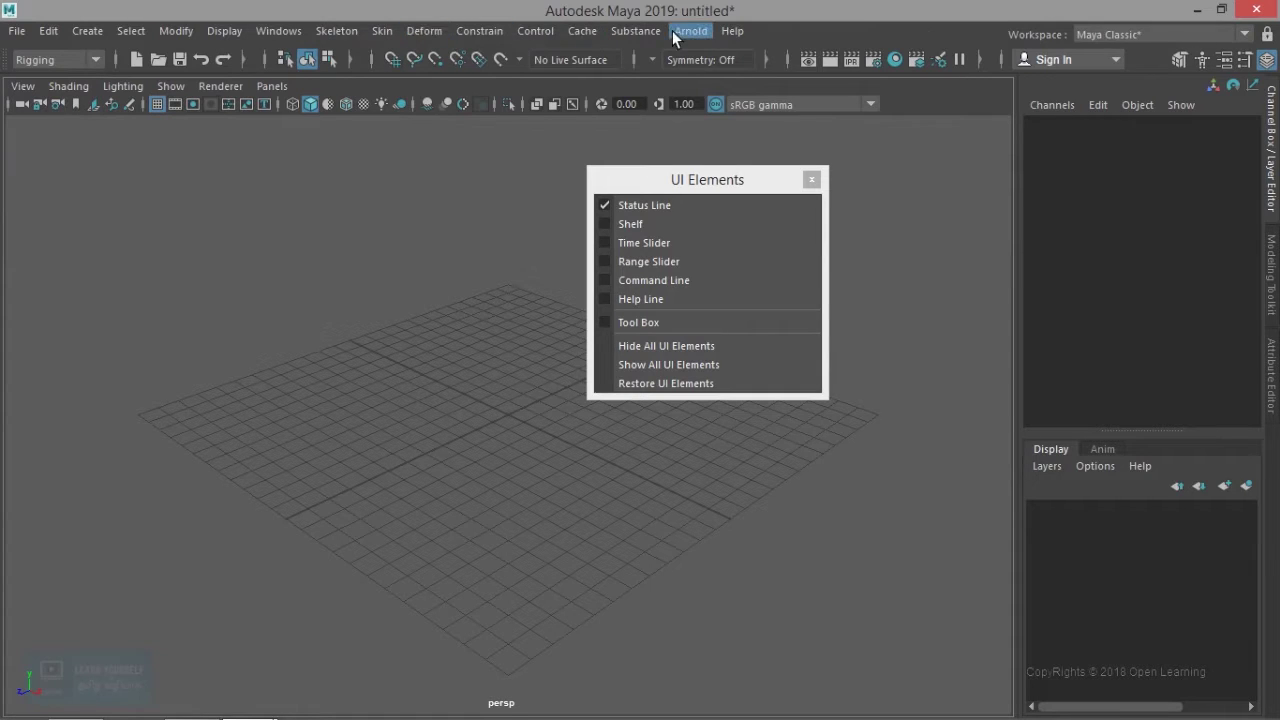
{"action": "left_click", "coordinate": [68, 53]}
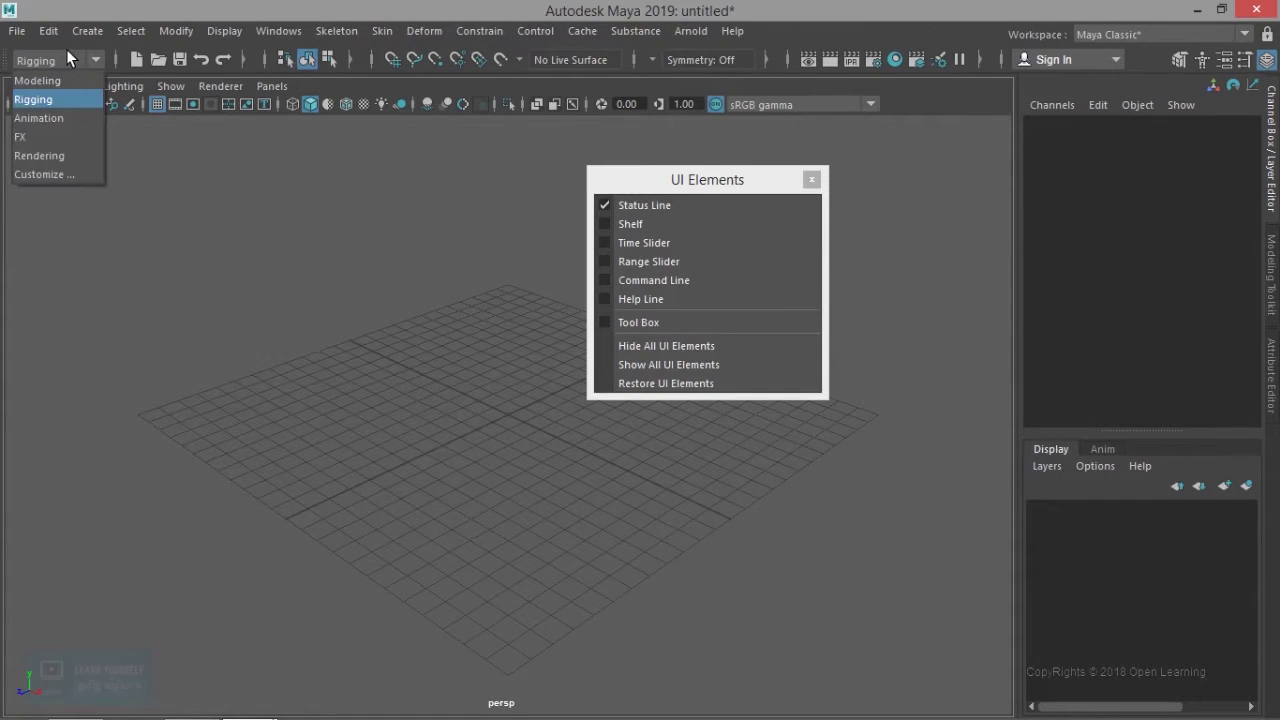
{"action": "left_click", "coordinate": [40, 118]}
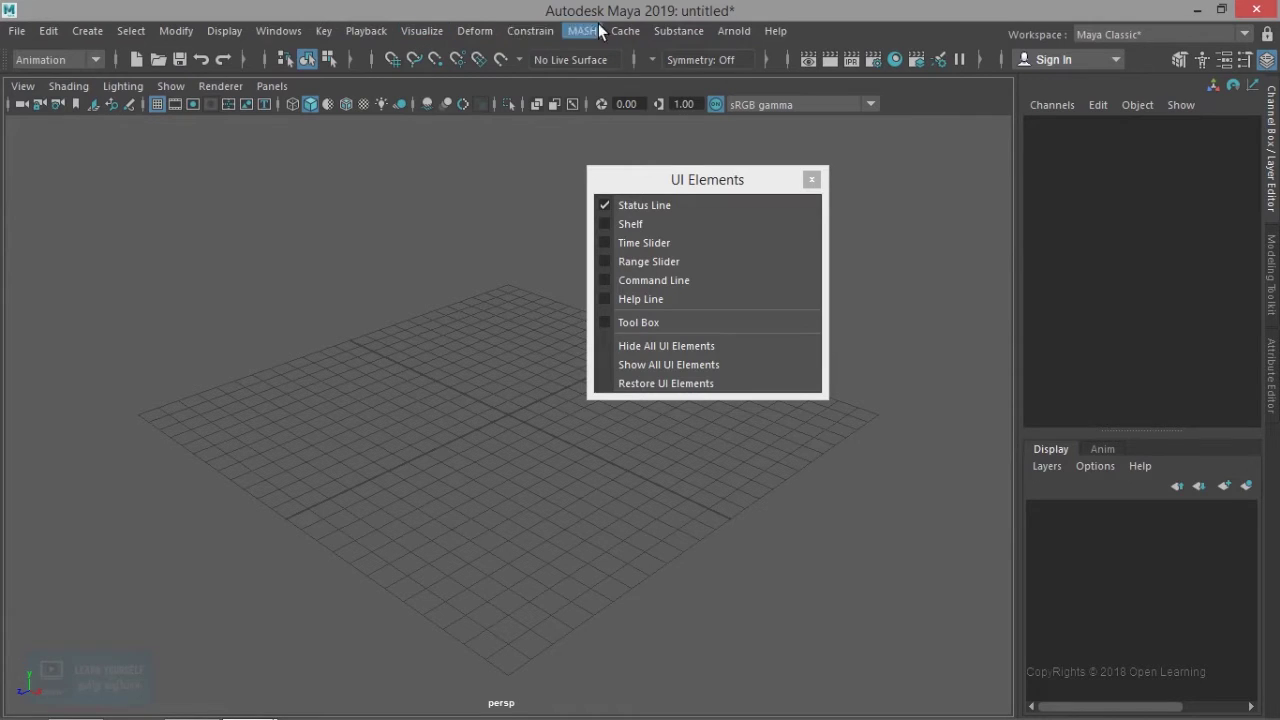
{"action": "left_click", "coordinate": [69, 57]}
{"action": "left_click", "coordinate": [50, 140]}
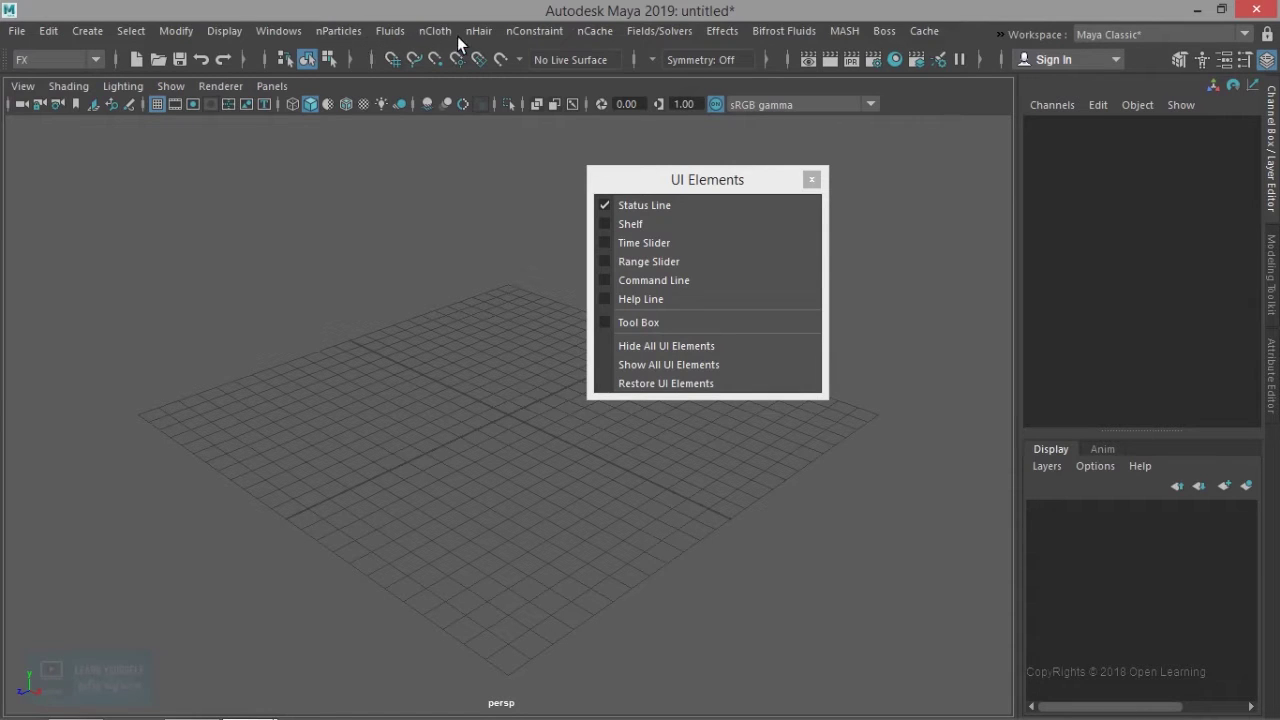
{"action": "left_click", "coordinate": [85, 65]}
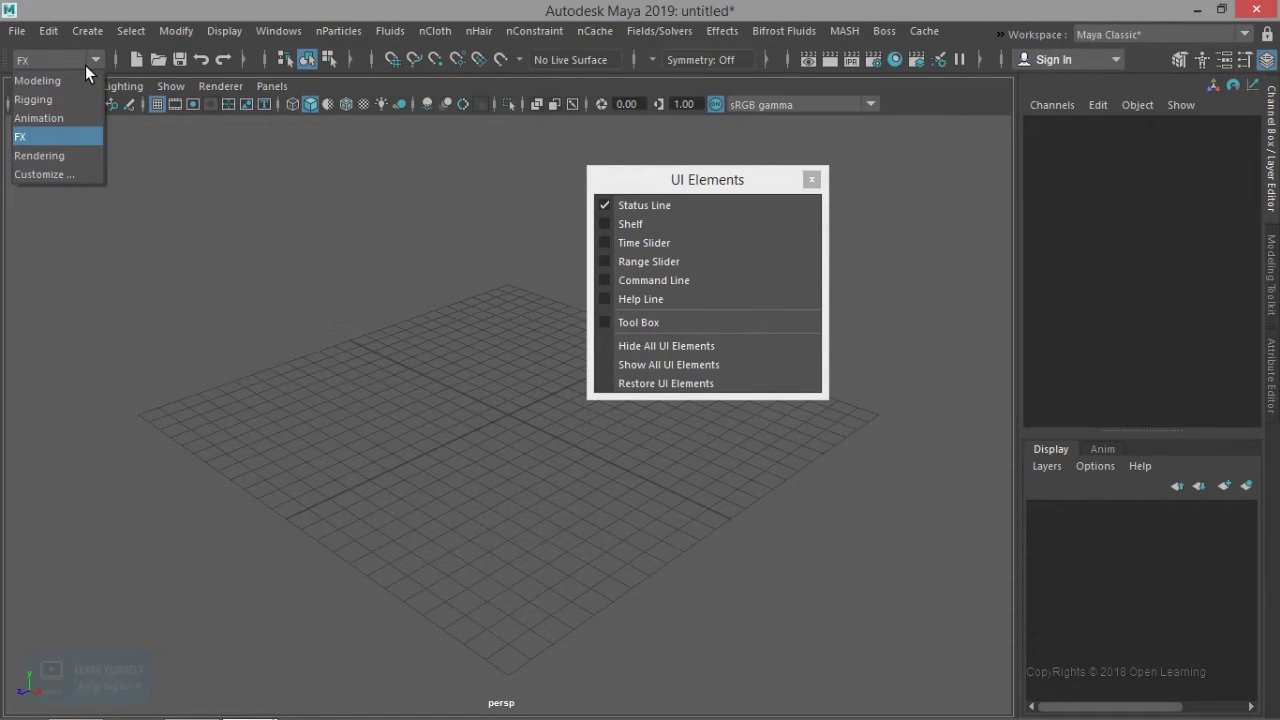
{"action": "left_click", "coordinate": [56, 155]}
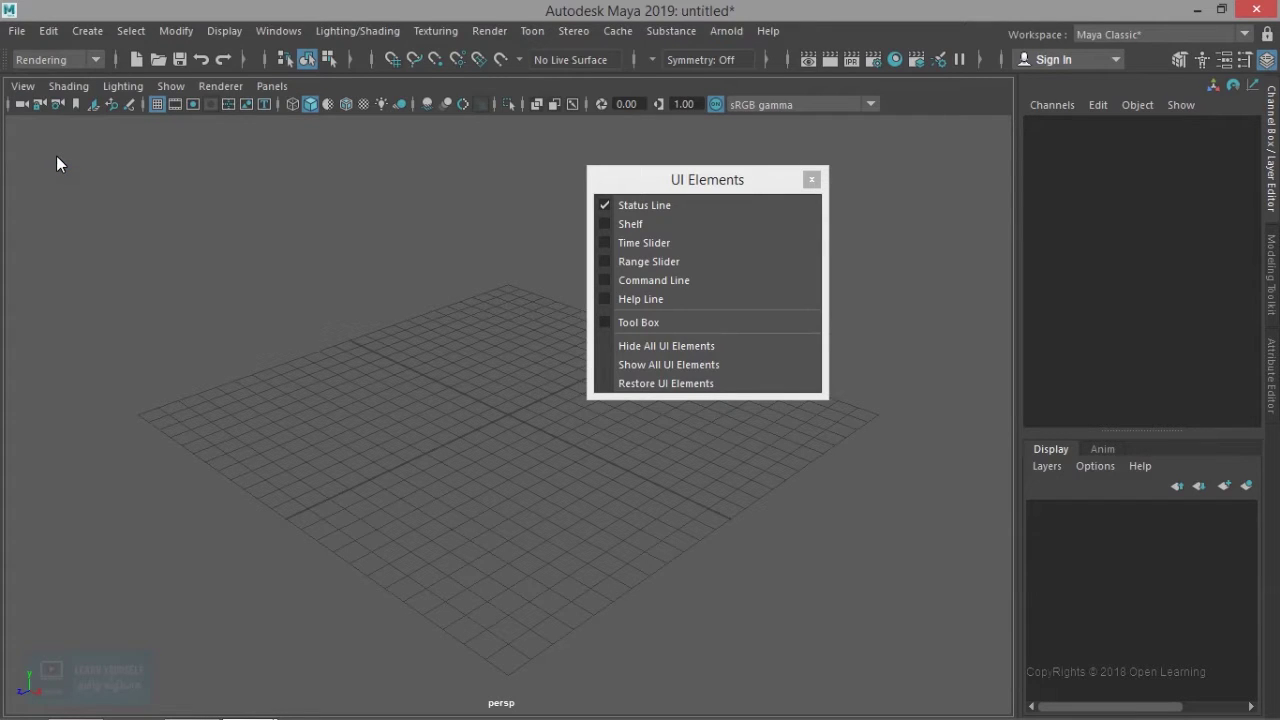
{"action": "left_click", "coordinate": [63, 60]}
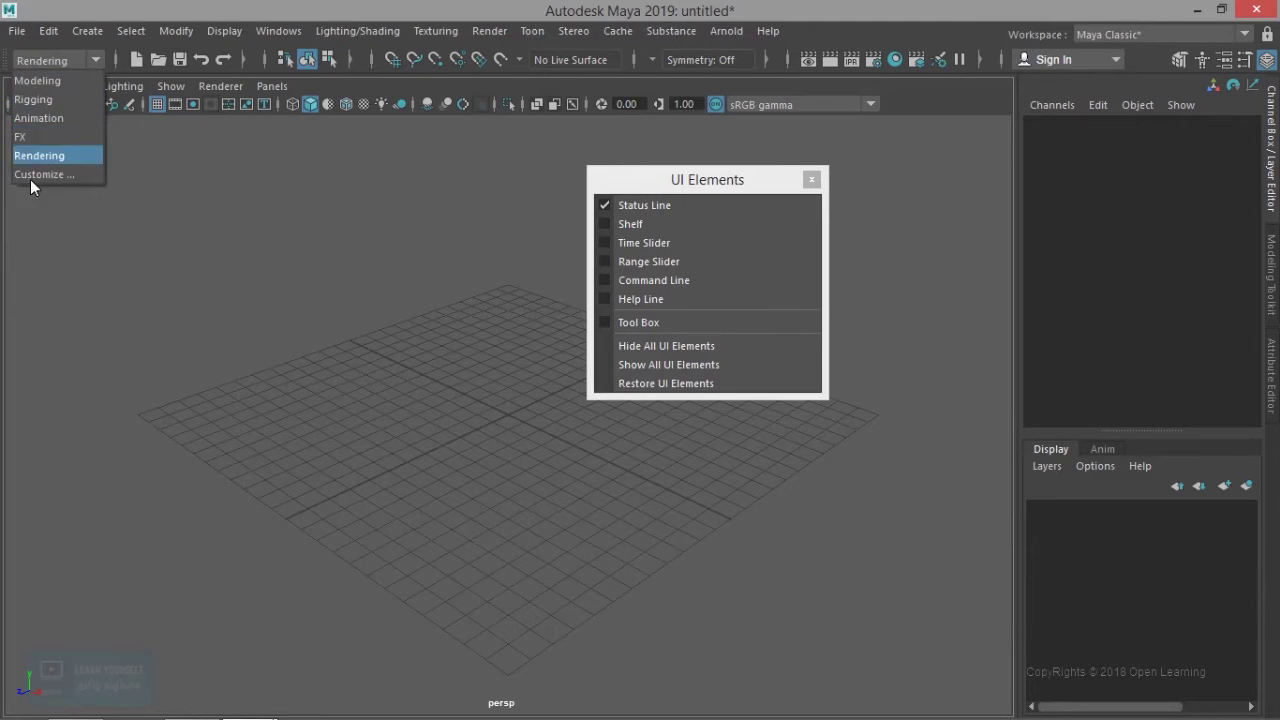
{"action": "left_click", "coordinate": [55, 84]}
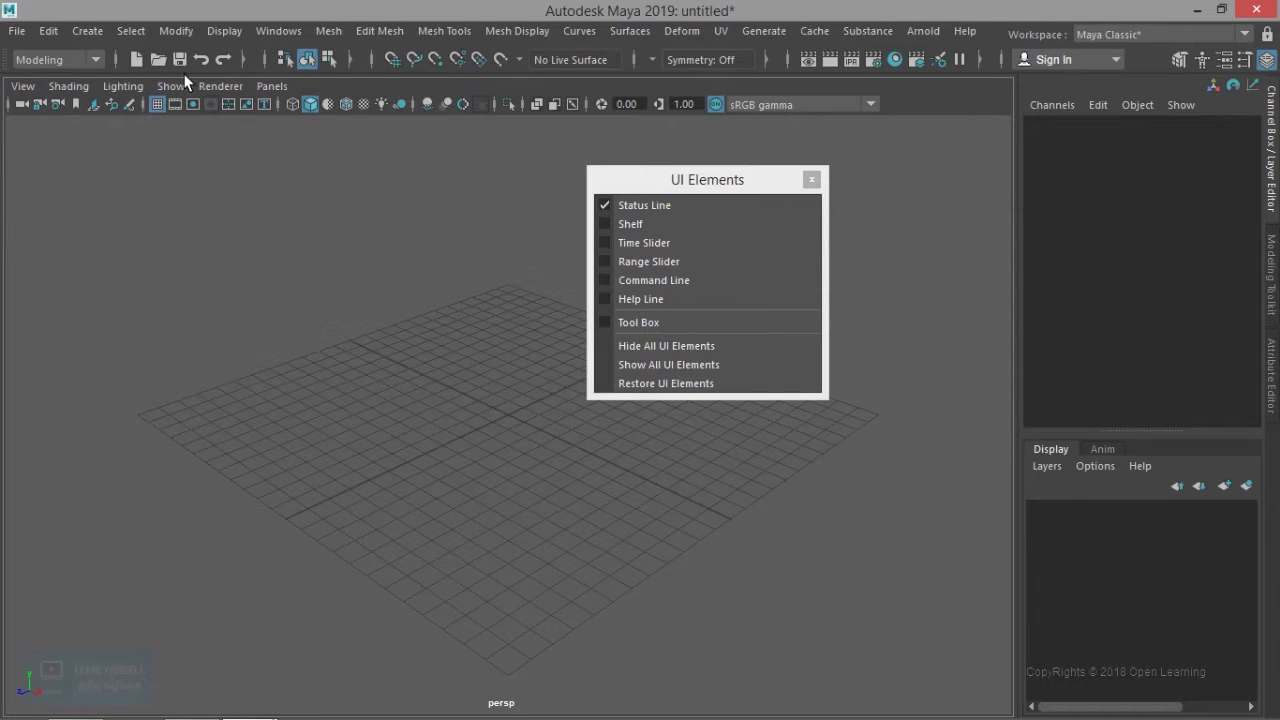
Step: Toggle the Status Line's file, selection mask, coordinate input and render sections one by one, restoring each to its original state
{"action": "left_click", "coordinate": [114, 61]}
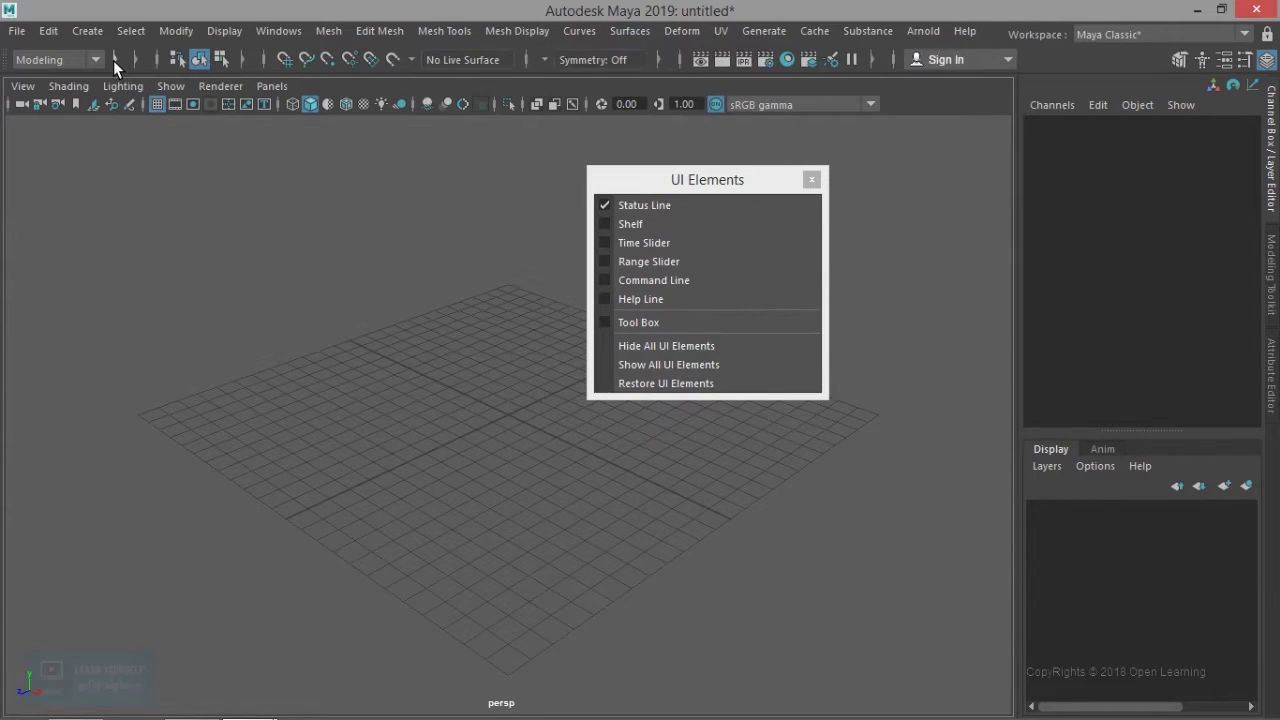
{"action": "left_click", "coordinate": [114, 60]}
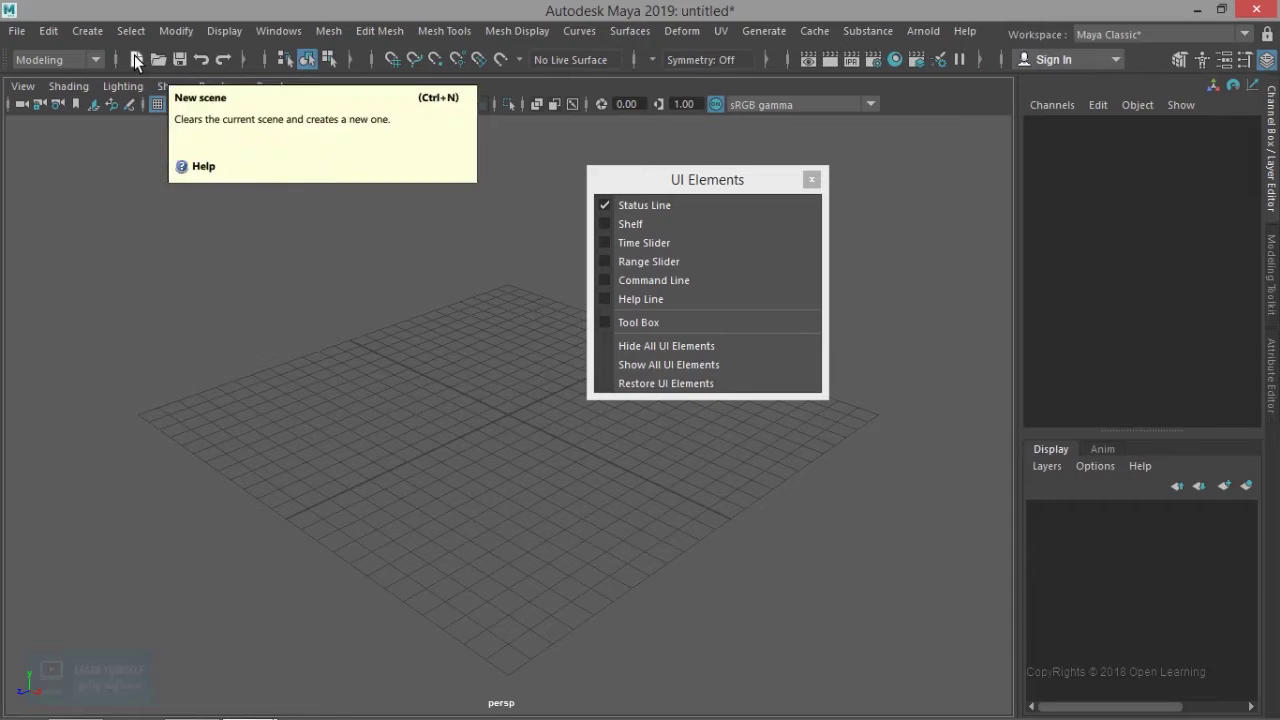
{"action": "left_click", "coordinate": [242, 59]}
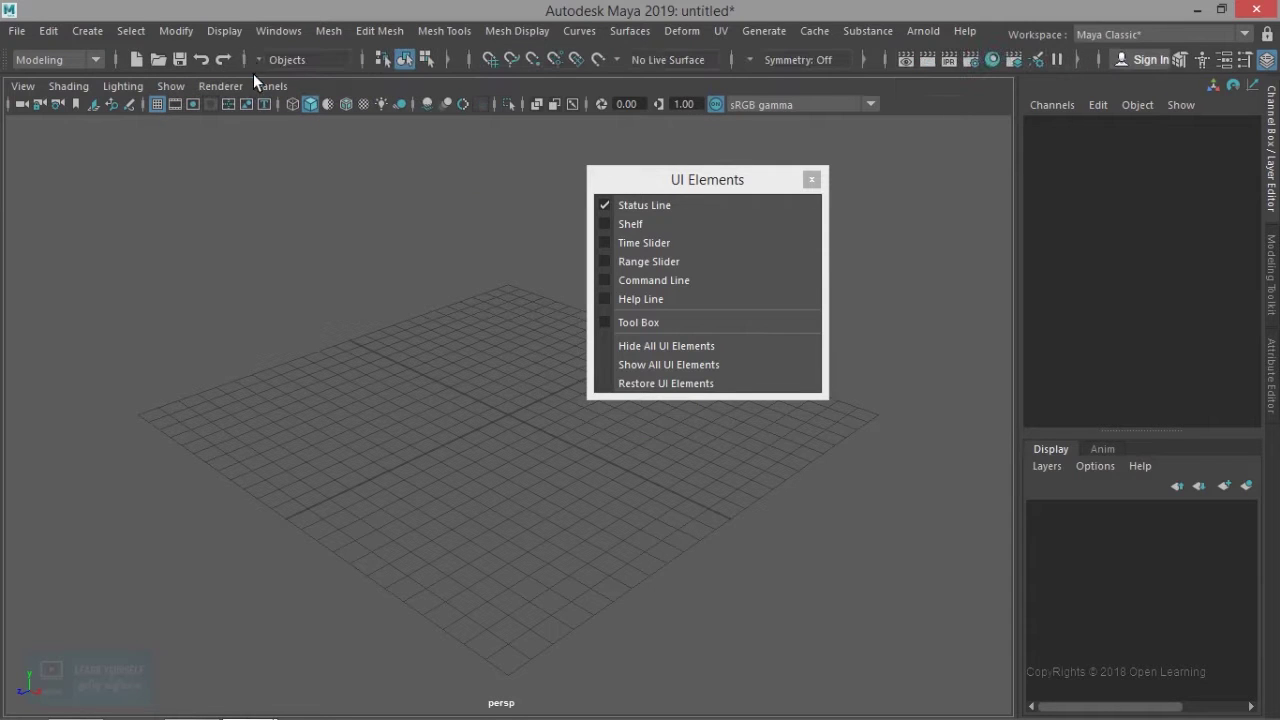
{"action": "left_click", "coordinate": [245, 59]}
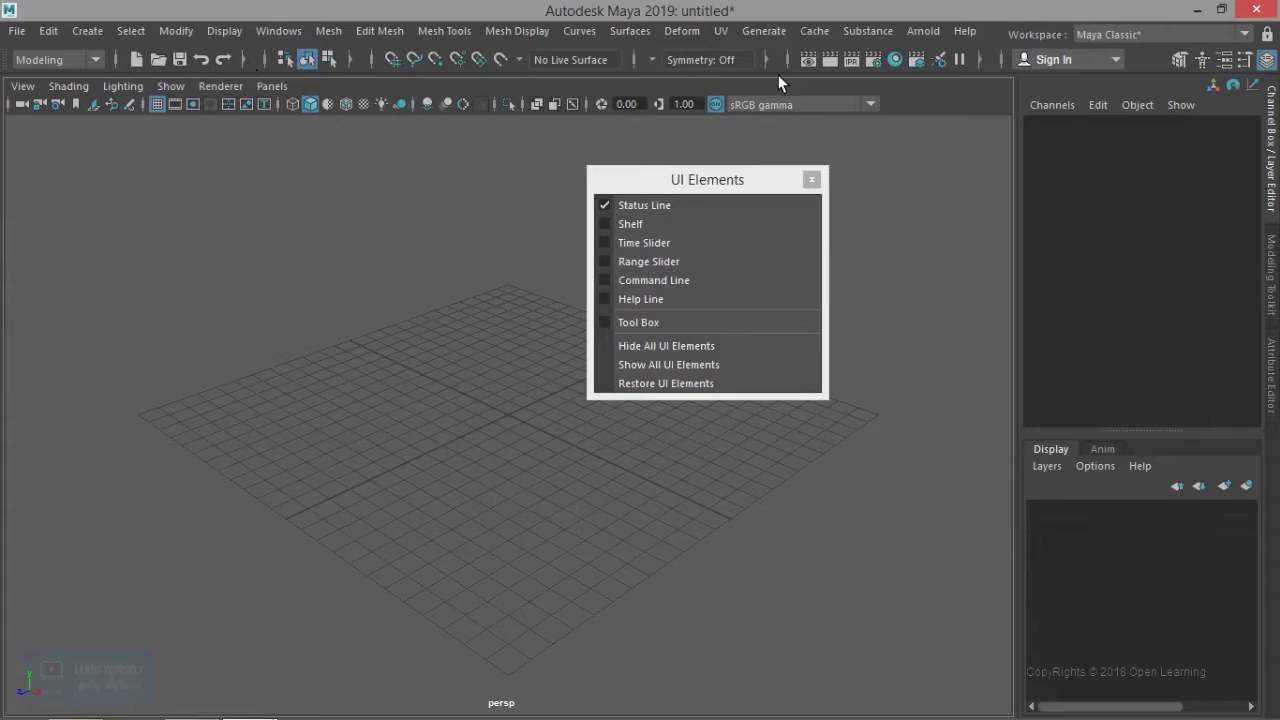
{"action": "left_click", "coordinate": [980, 61]}
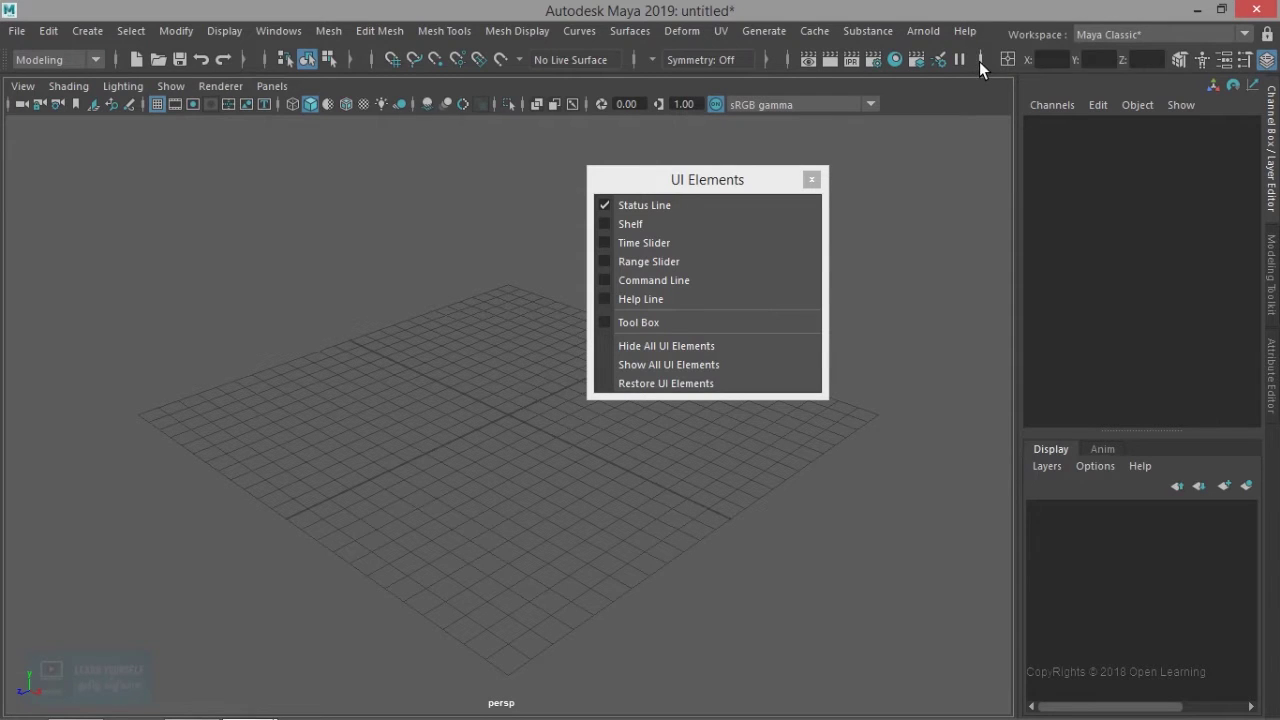
{"action": "left_click", "coordinate": [979, 61]}
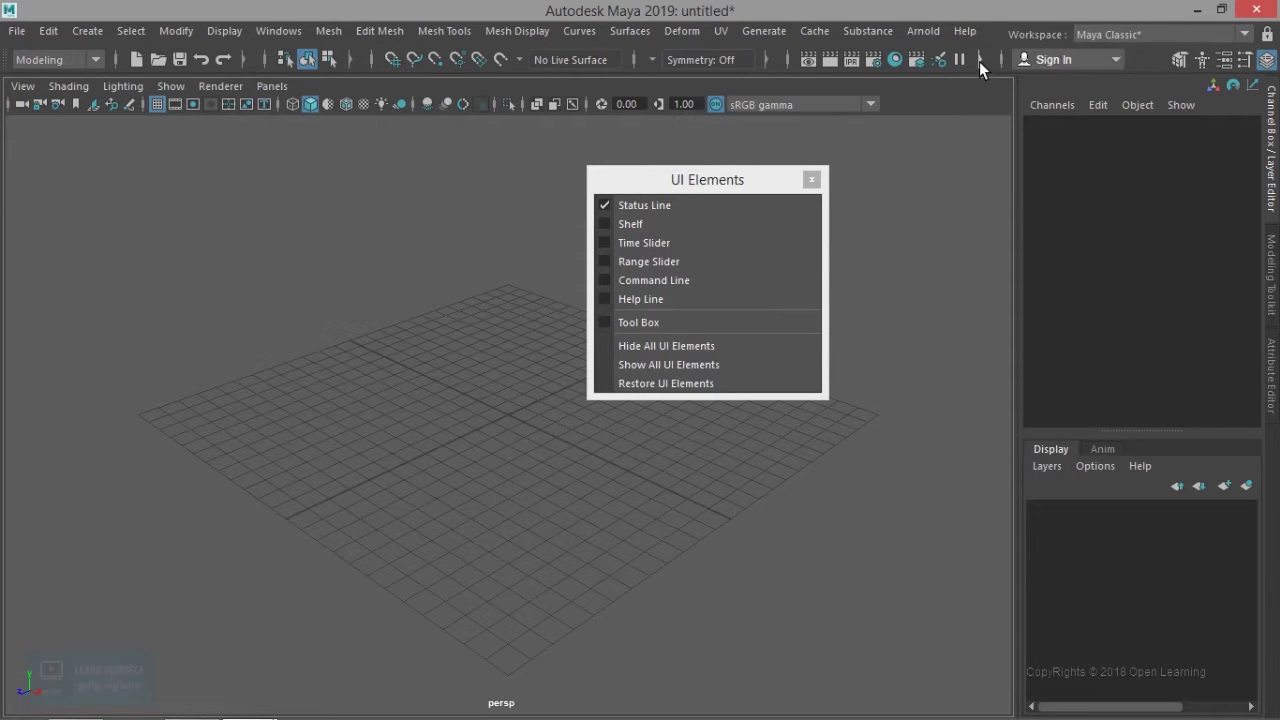
{"action": "left_click", "coordinate": [765, 59]}
{"action": "left_click", "coordinate": [765, 59]}
Step: Show the Shelf and create a polygon sphere at the origin from its Poly Modeling set
{"action": "left_click", "coordinate": [624, 226]}
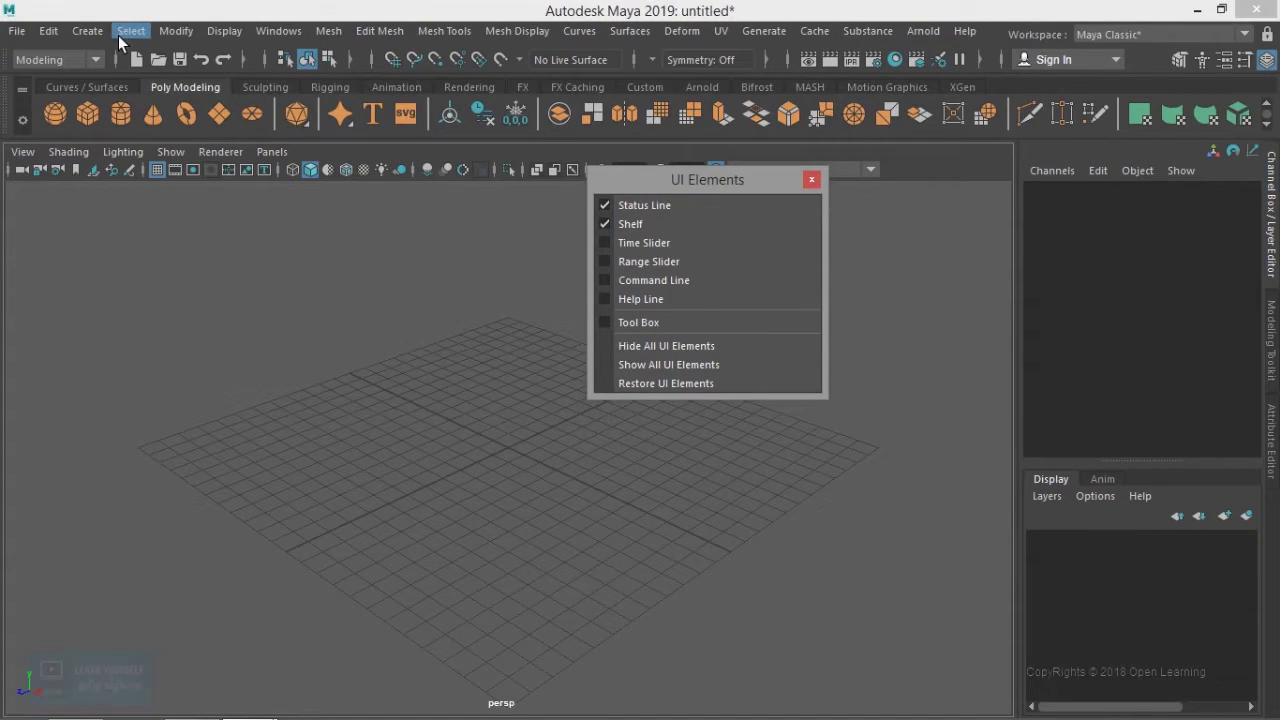
{"action": "left_click", "coordinate": [87, 31]}
{"action": "mouse_move", "coordinate": [135, 95]}
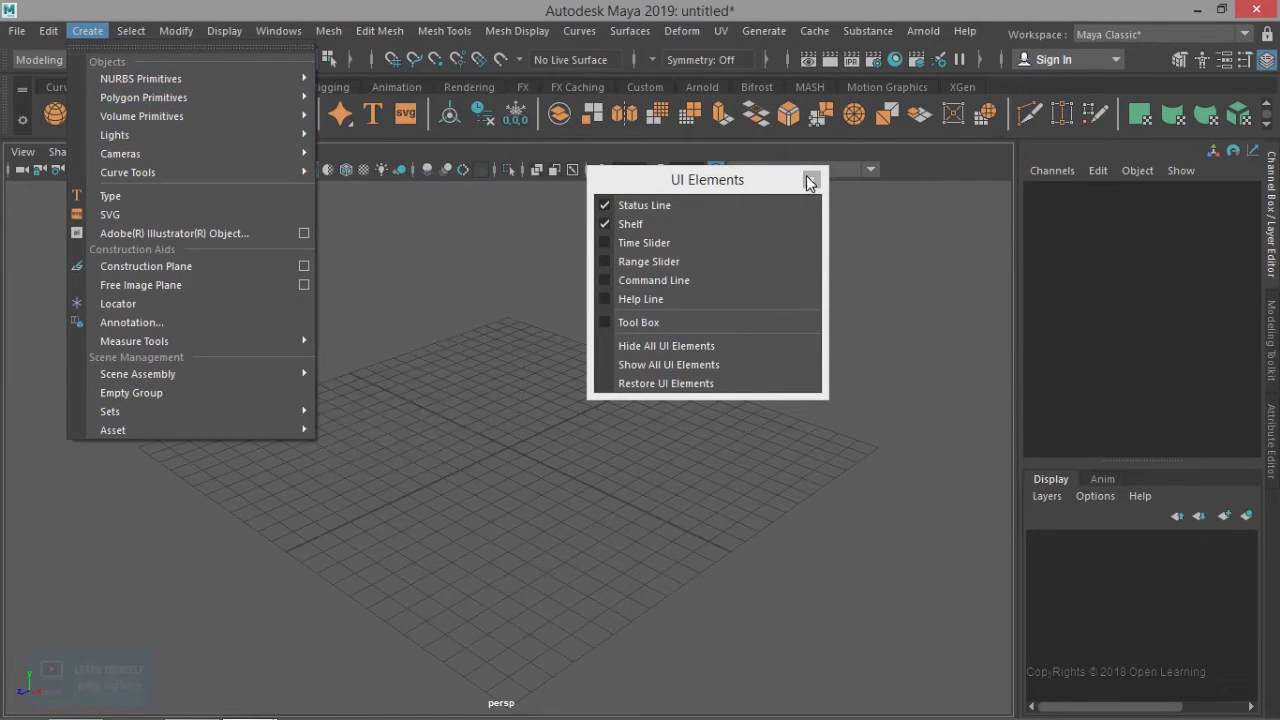
{"action": "left_click", "coordinate": [529, 318]}
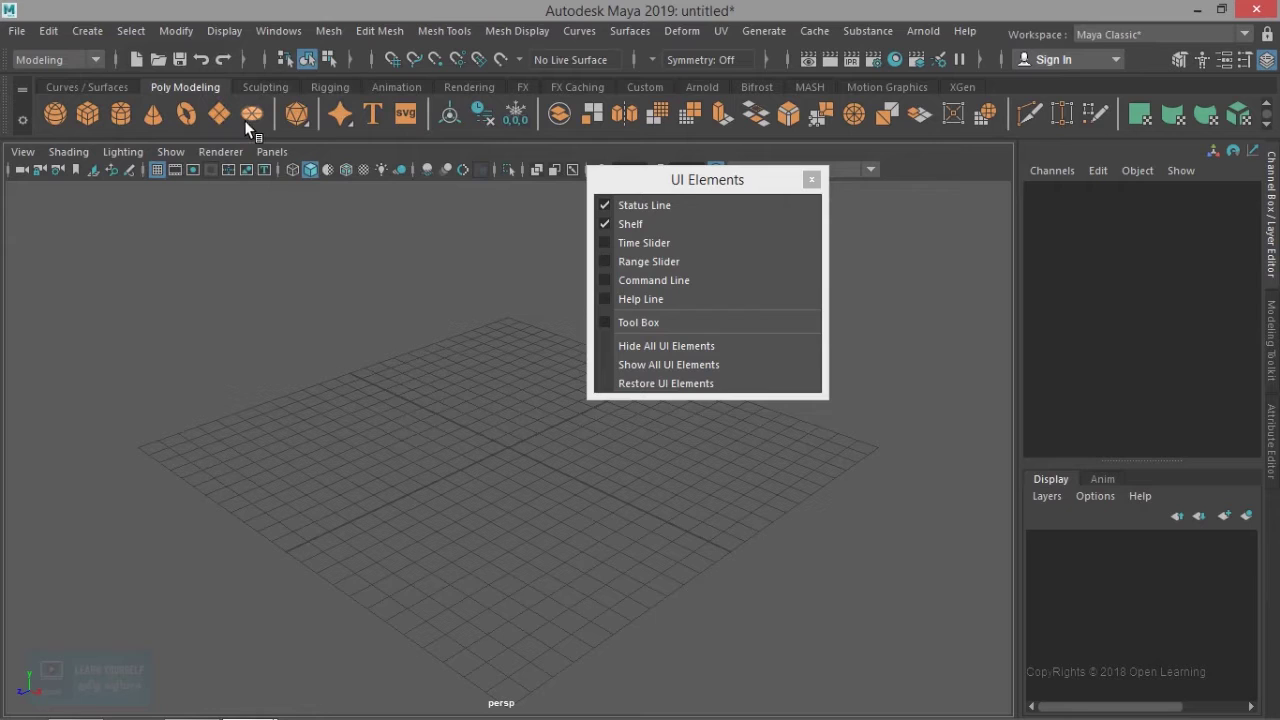
{"action": "left_click", "coordinate": [54, 114]}
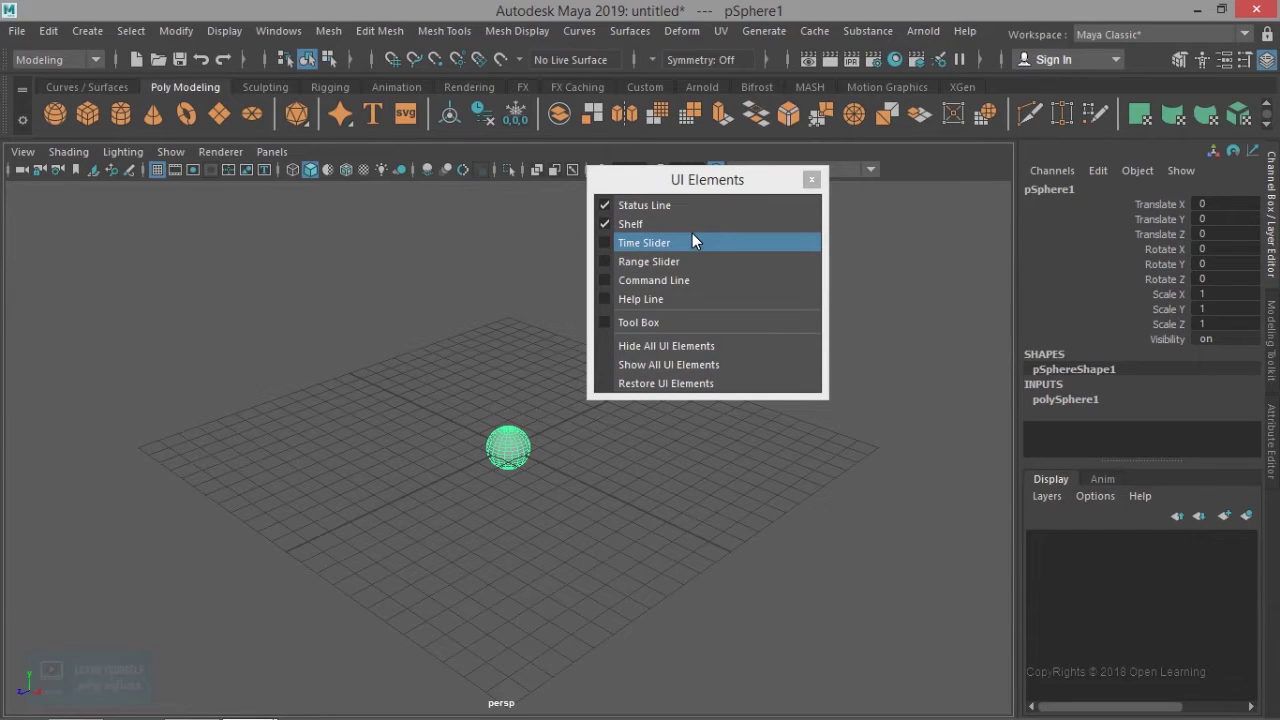
Step: Show the Time Slider, with the UI Elements window moved out of the way, and scrub the timeline to frame 67
{"action": "left_click", "coordinate": [652, 244]}
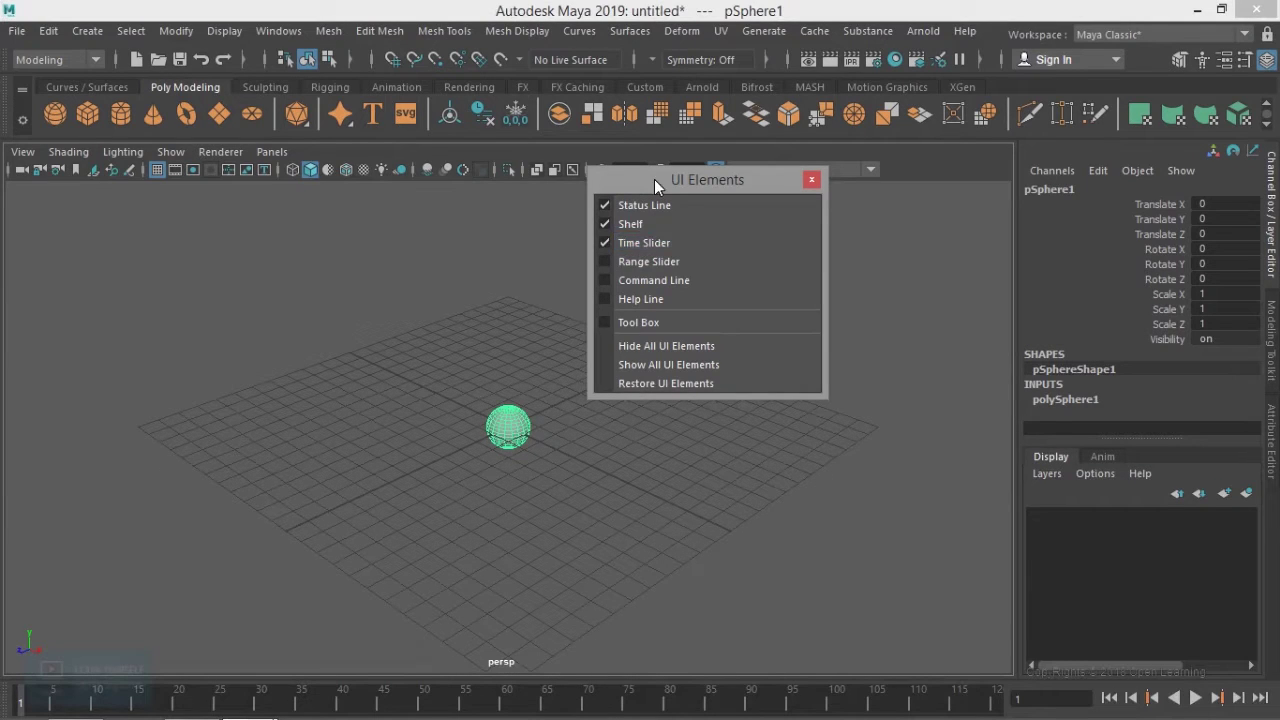
{"action": "left_click_drag", "start_coordinate": [654, 179], "coordinate": [554, 130]}
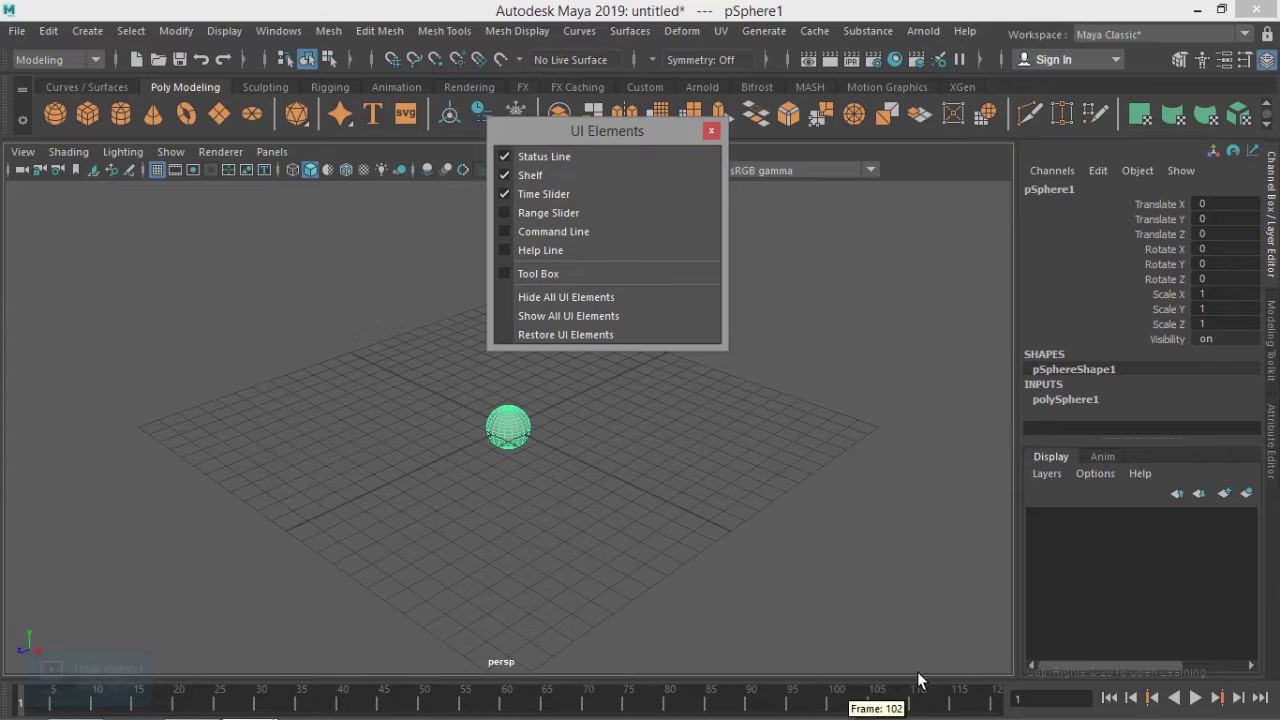
{"action": "left_click", "coordinate": [158, 703]}
{"action": "mouse_move", "coordinate": [158, 703]}
{"action": "left_mouse_down"}
{"action": "mouse_move", "coordinate": [749, 701]}
{"action": "mouse_move", "coordinate": [923, 676]}
{"action": "mouse_move", "coordinate": [766, 695]}
{"action": "mouse_move", "coordinate": [86, 700]}
{"action": "mouse_move", "coordinate": [561, 702]}
{"action": "left_mouse_up"}
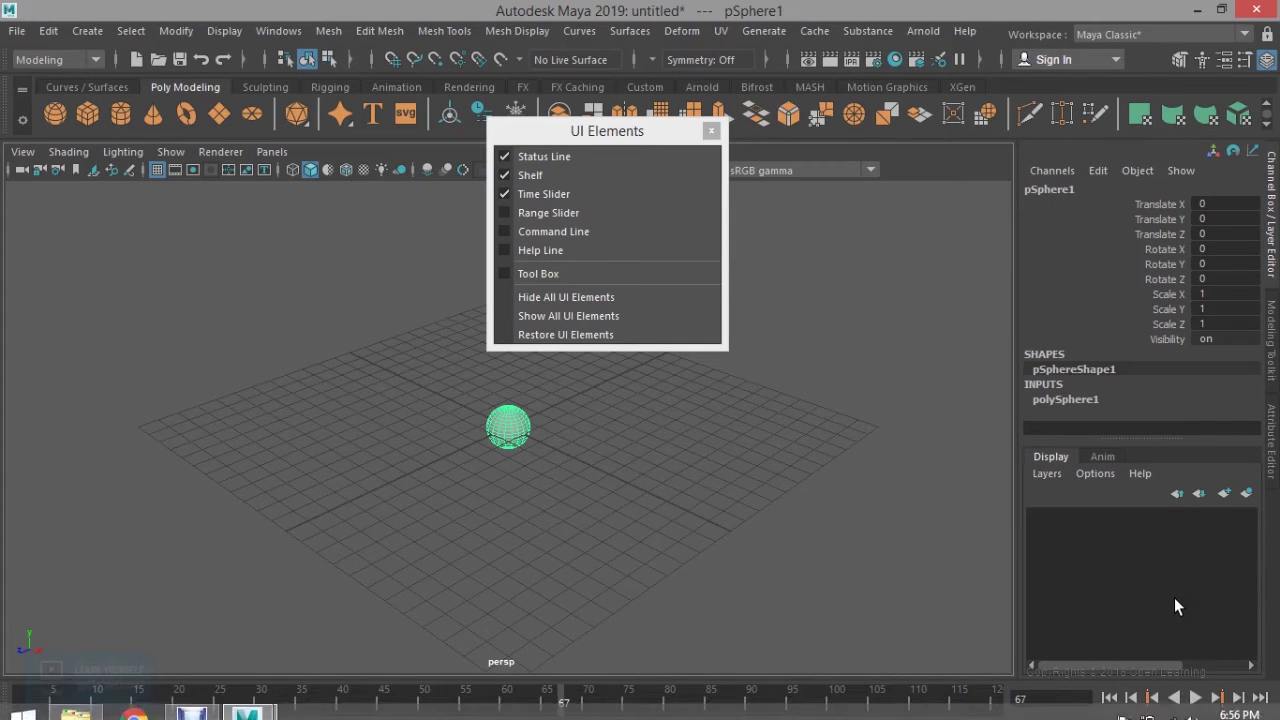
Step: Play the timeline forward and stop it, and jump to the first frame and to the last frame, 120
{"action": "left_click", "coordinate": [1195, 698]}
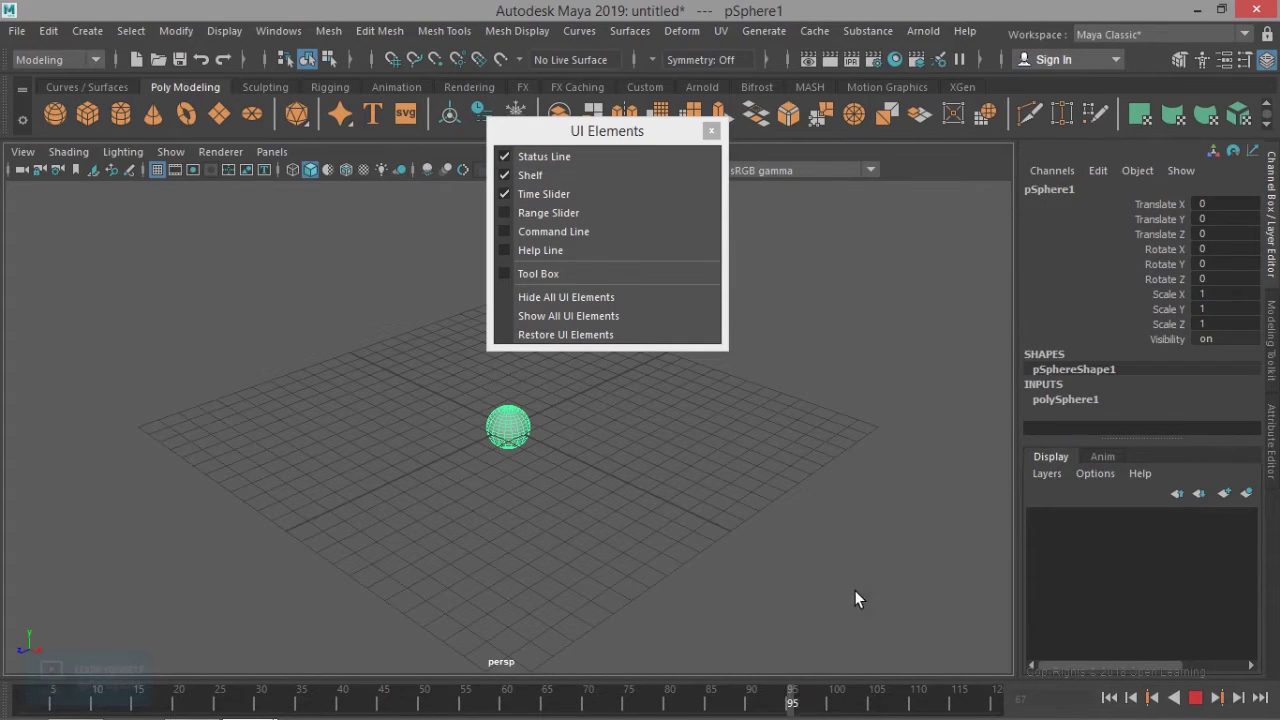
{"action": "left_click", "coordinate": [1195, 698]}
{"action": "left_click", "coordinate": [1108, 699]}
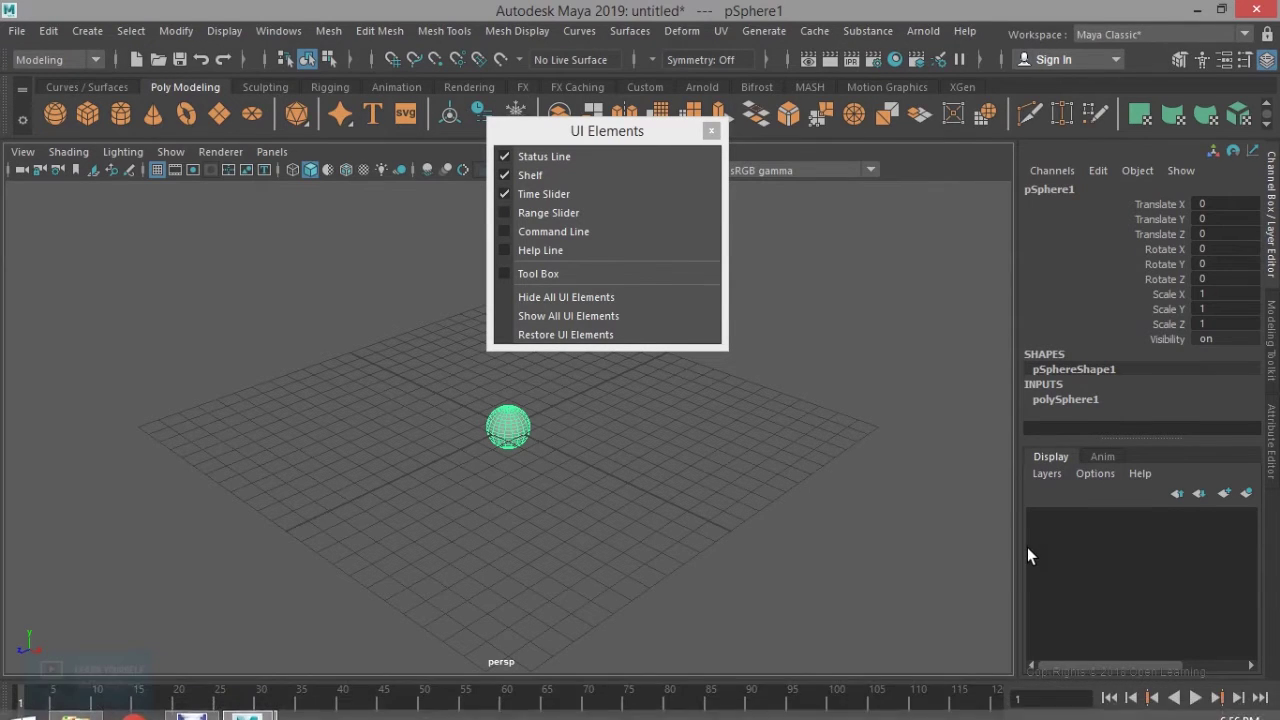
{"action": "left_click", "coordinate": [1253, 692]}
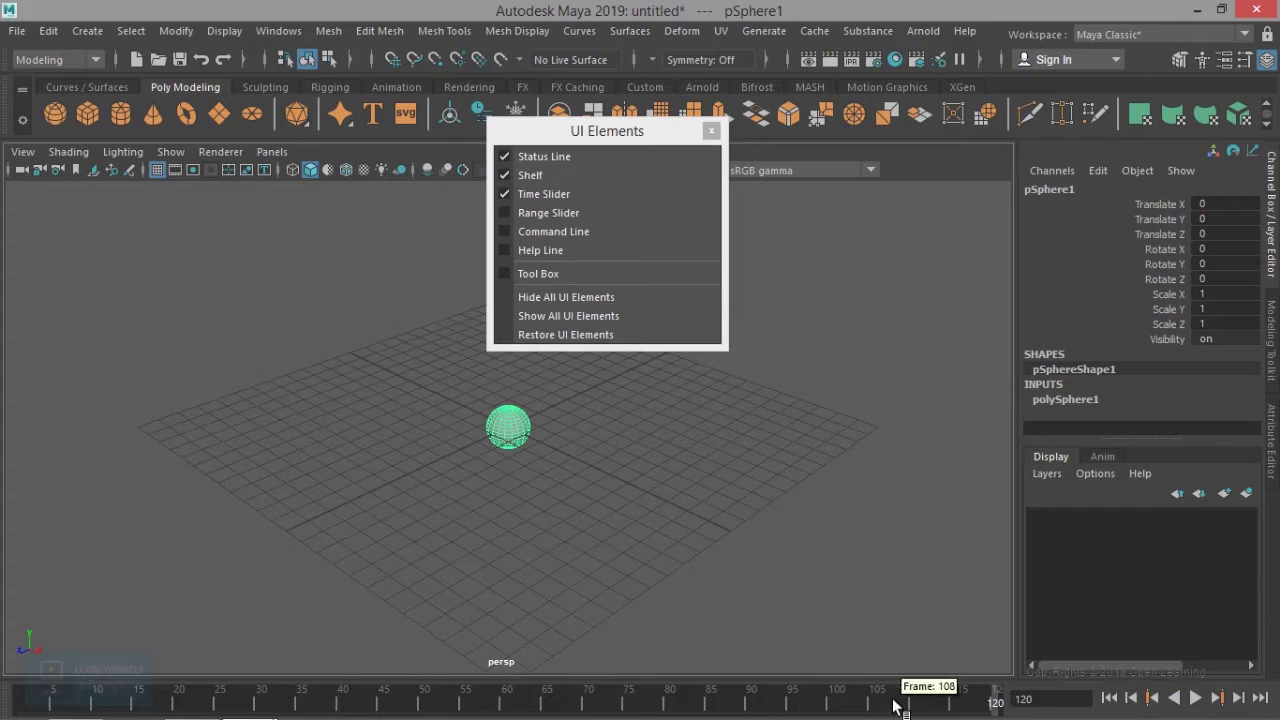
Step: Set keyframes on the sphere at frames 85 and 31, and move between them with the previous-key and next-key controls
{"action": "left_click", "coordinate": [709, 697]}
{"action": "key", "text": "s"}
{"action": "left_click", "coordinate": [265, 697]}
{"action": "key", "text": "s"}
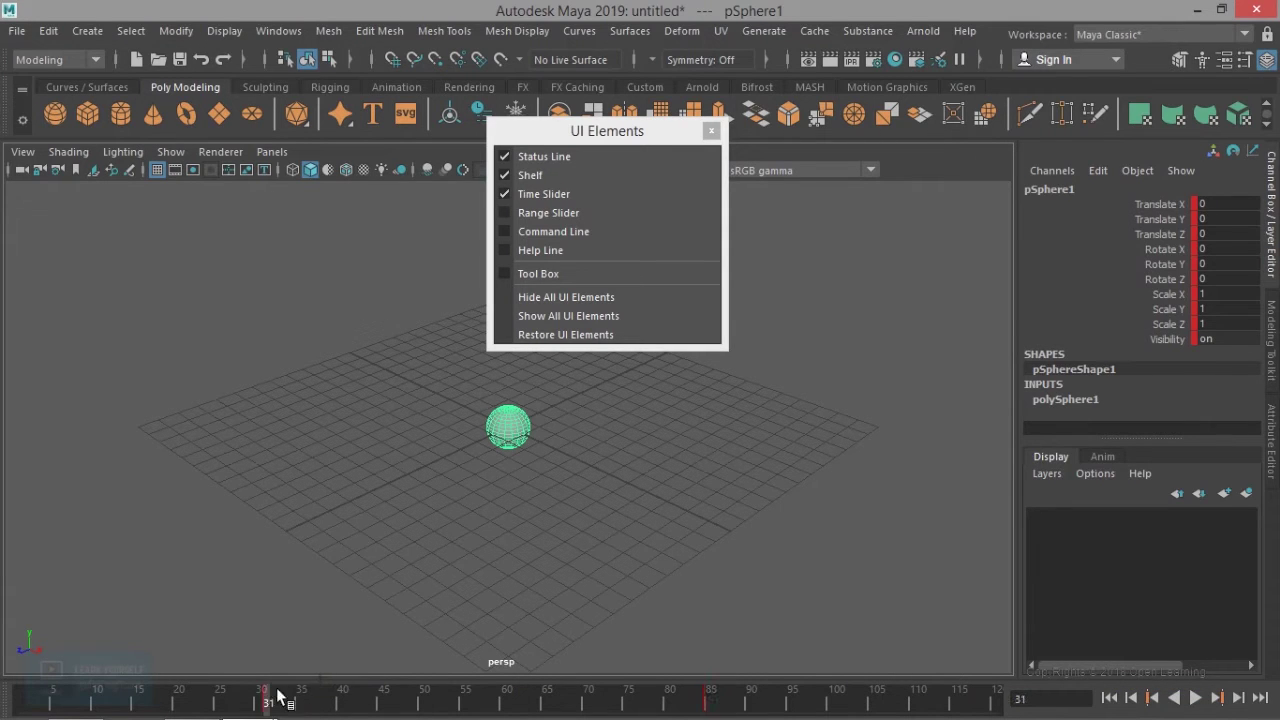
{"action": "left_click", "coordinate": [1150, 698]}
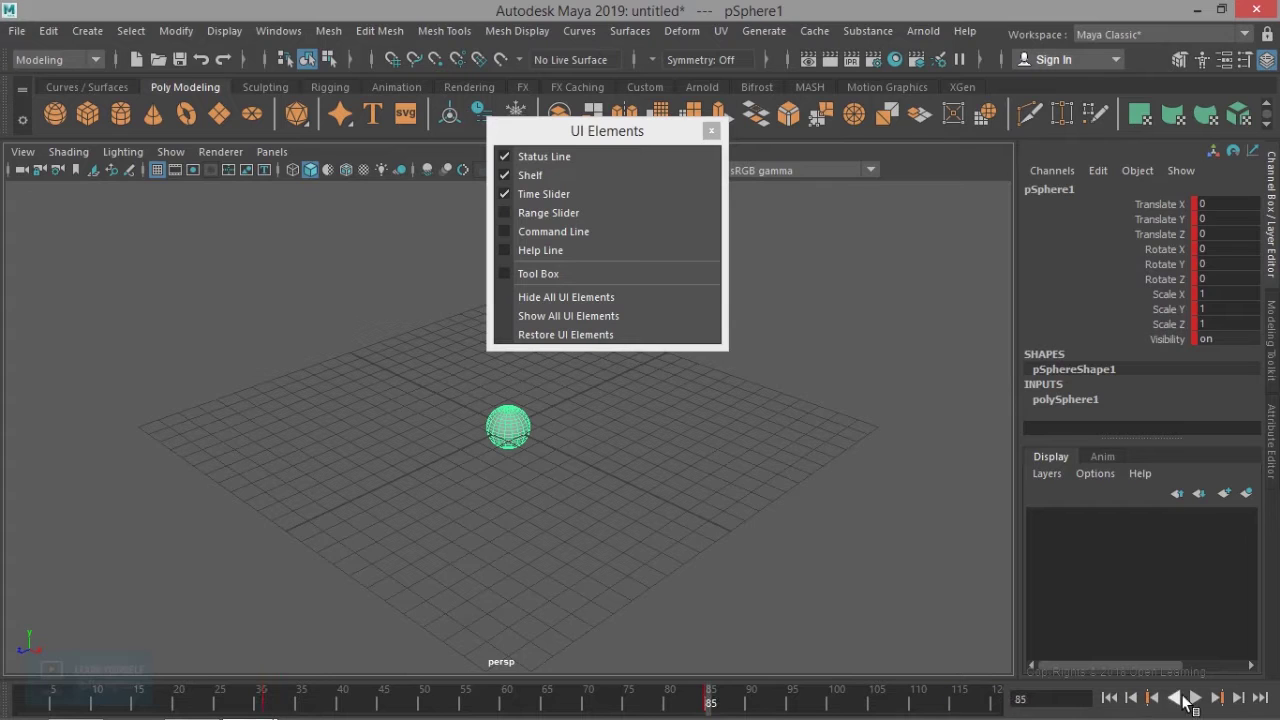
{"action": "left_click", "coordinate": [1217, 698]}
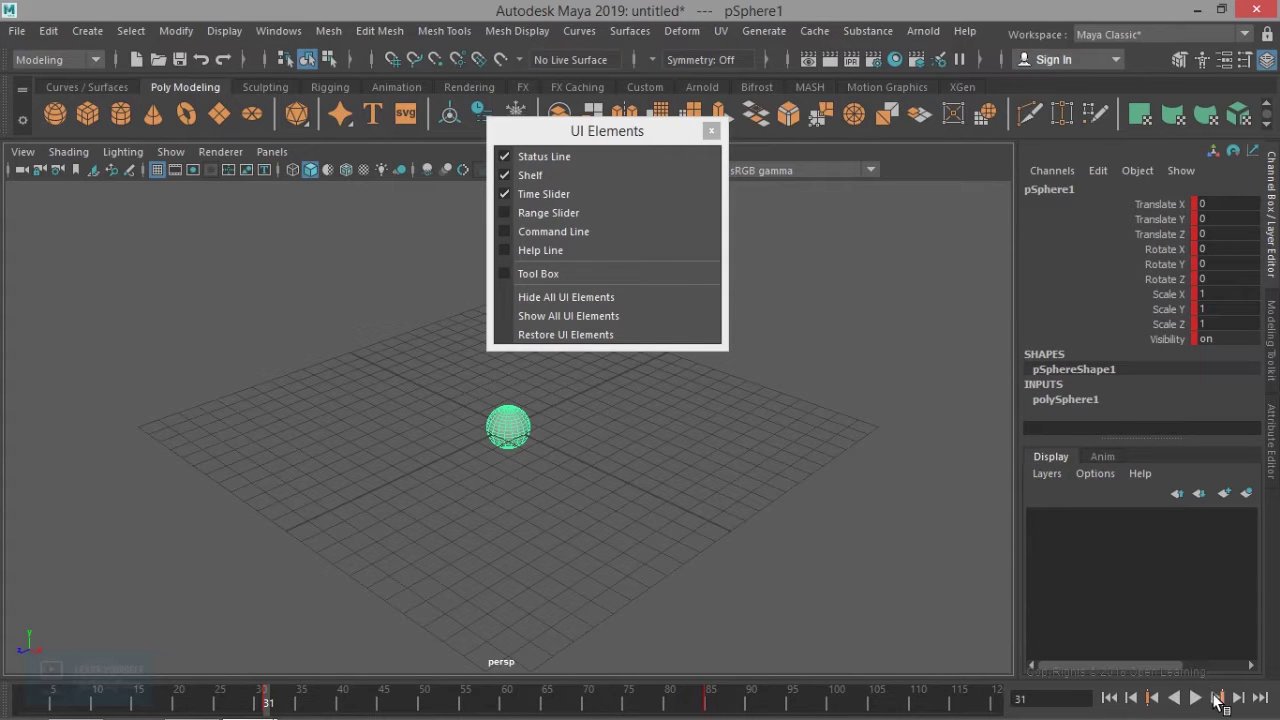
Step: Show the Range Slider and set the end time of the animation to 1000
{"action": "left_click", "coordinate": [503, 213]}
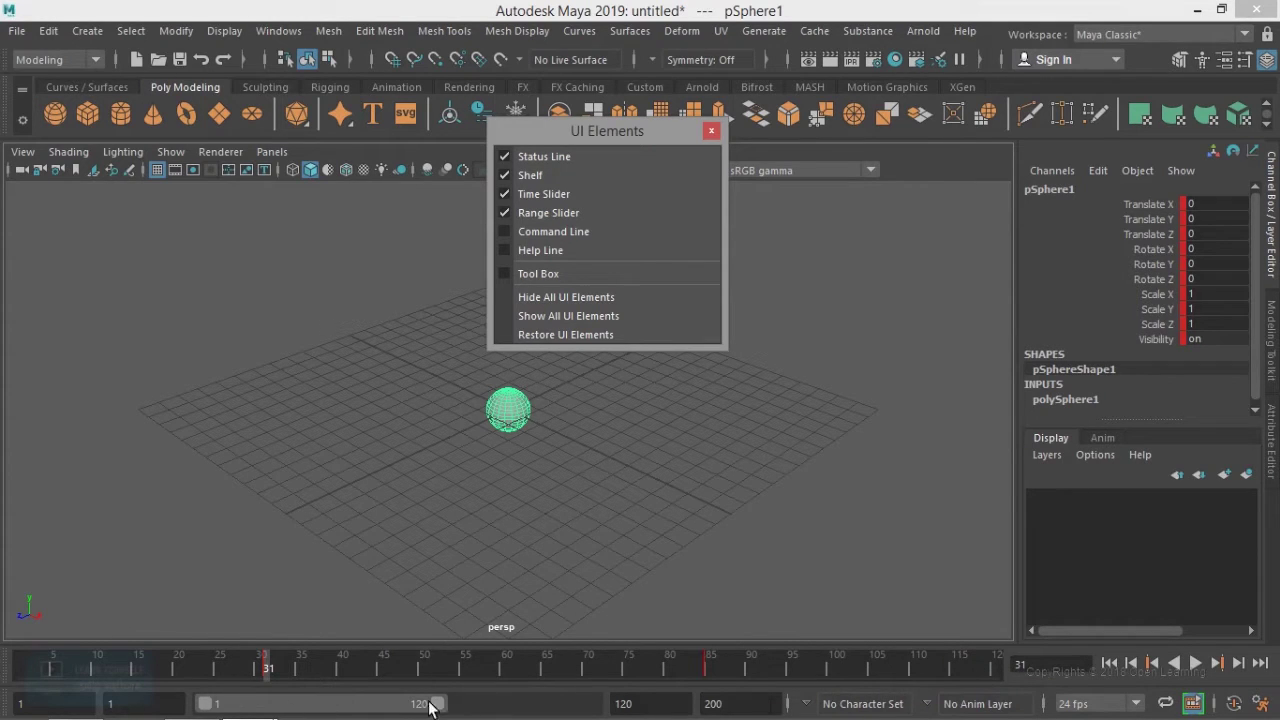
{"action": "left_click_drag", "start_coordinate": [678, 706], "coordinate": [550, 697]}
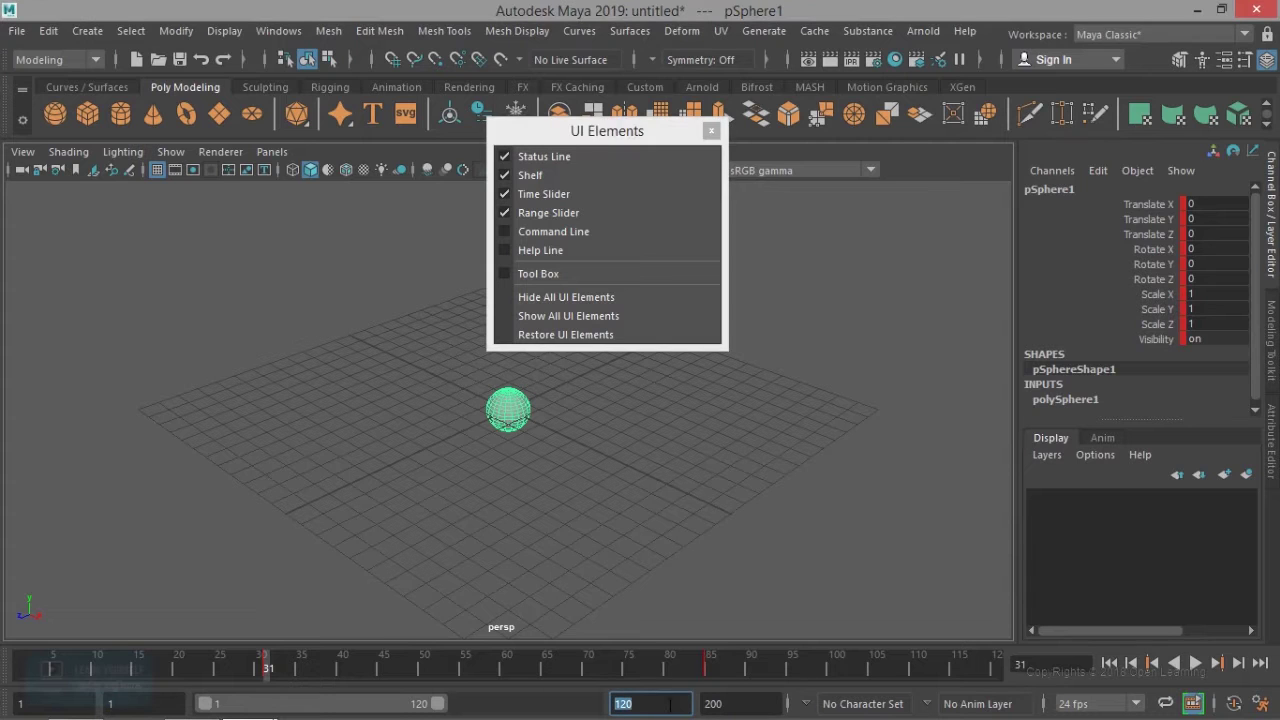
{"action": "key", "text": "Tab"}
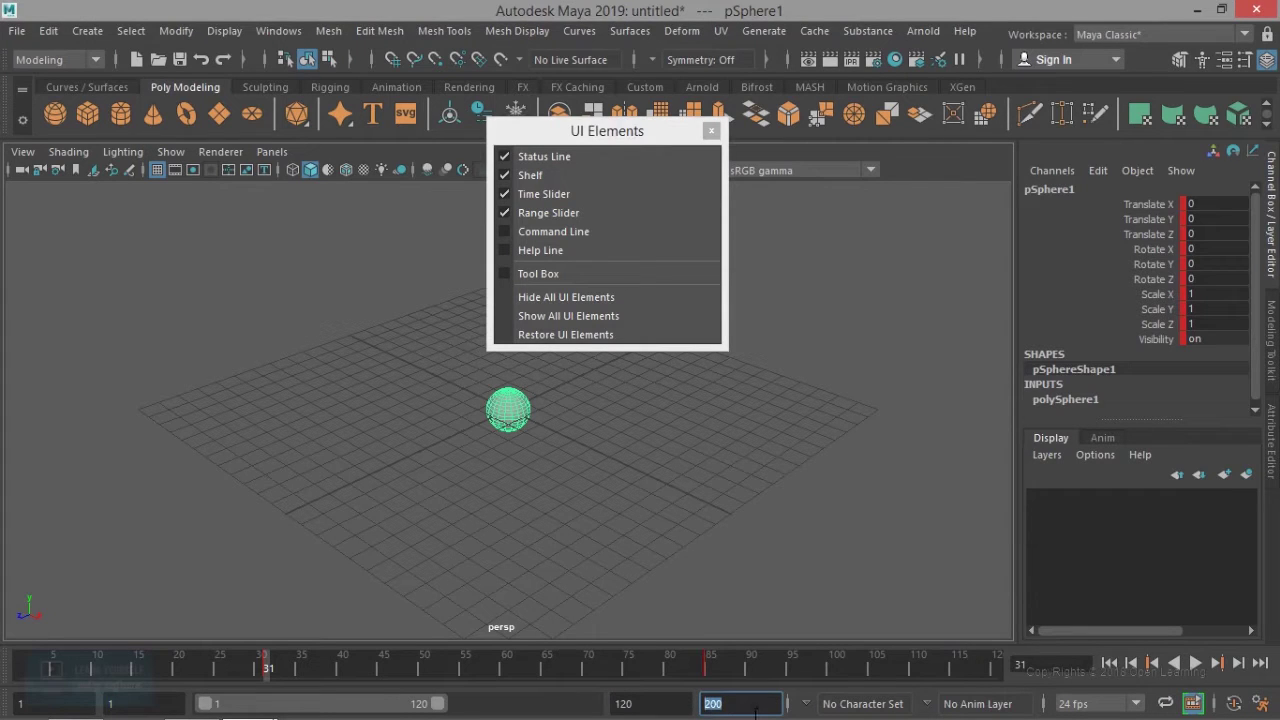
{"action": "key", "text": "Return"}
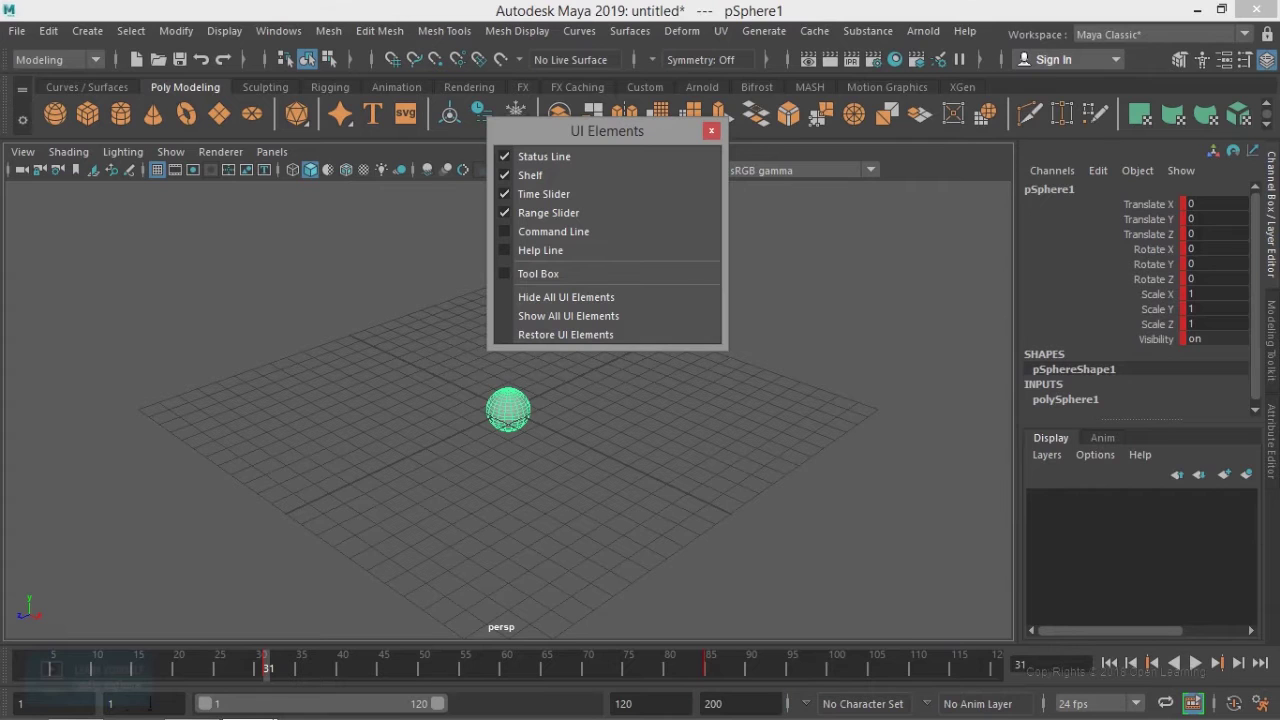
{"action": "left_click_drag", "start_coordinate": [660, 703], "coordinate": [560, 700]}
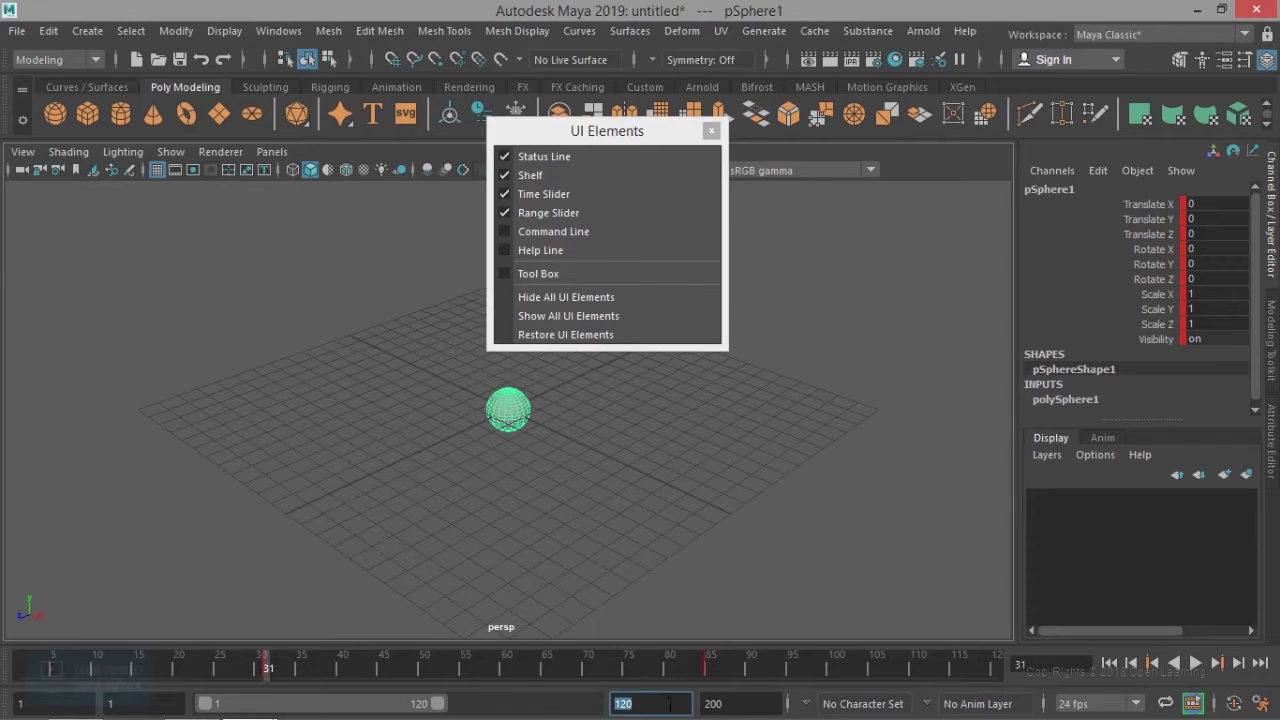
{"action": "left_click_drag", "start_coordinate": [729, 704], "coordinate": [687, 704]}
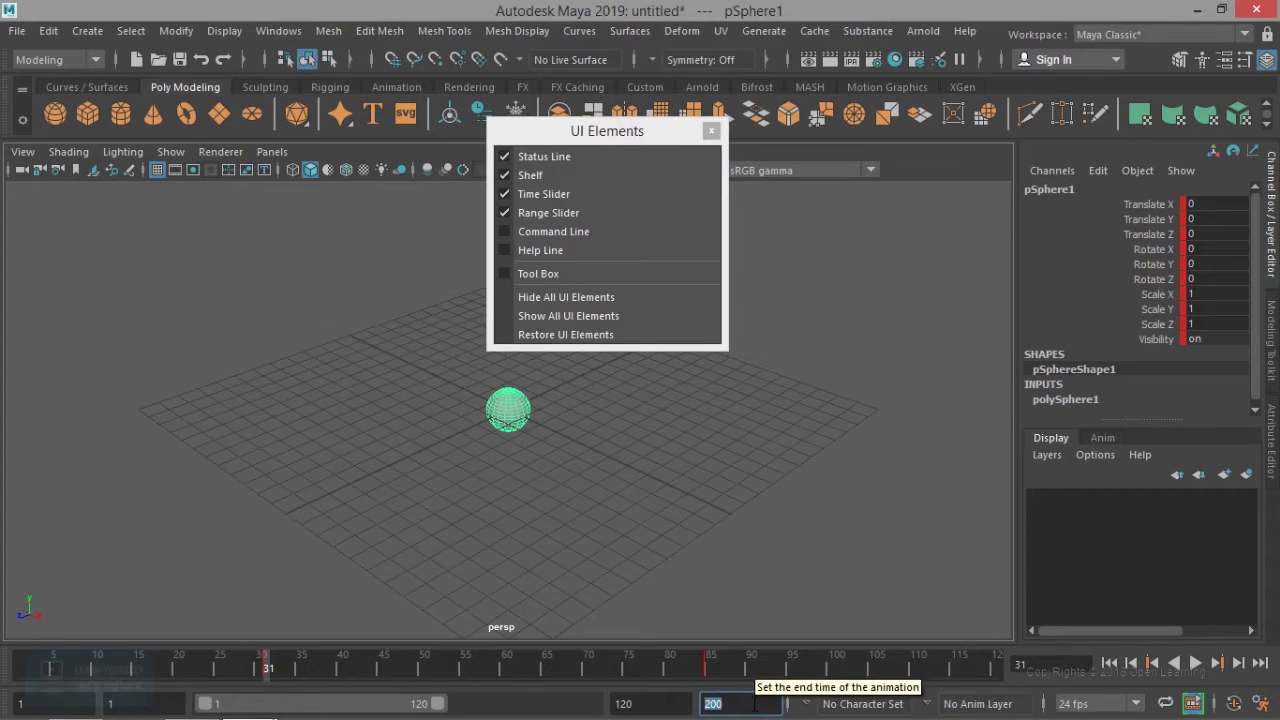
{"action": "type", "text": "1"}
{"action": "type", "text": "0"}
{"action": "key", "text": "Return"}
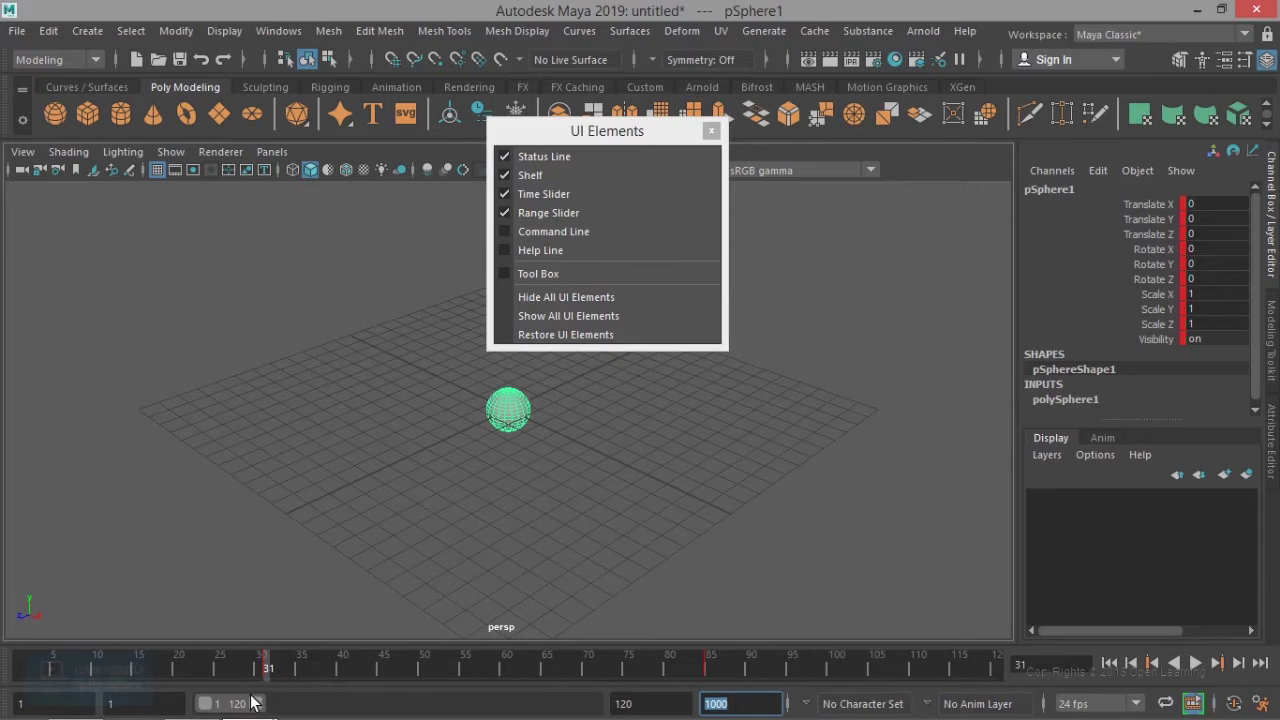
Step: Stretch the playback range bar to frame 269, and set the playback end time to 200
{"action": "left_click_drag", "start_coordinate": [250, 705], "coordinate": [313, 709]}
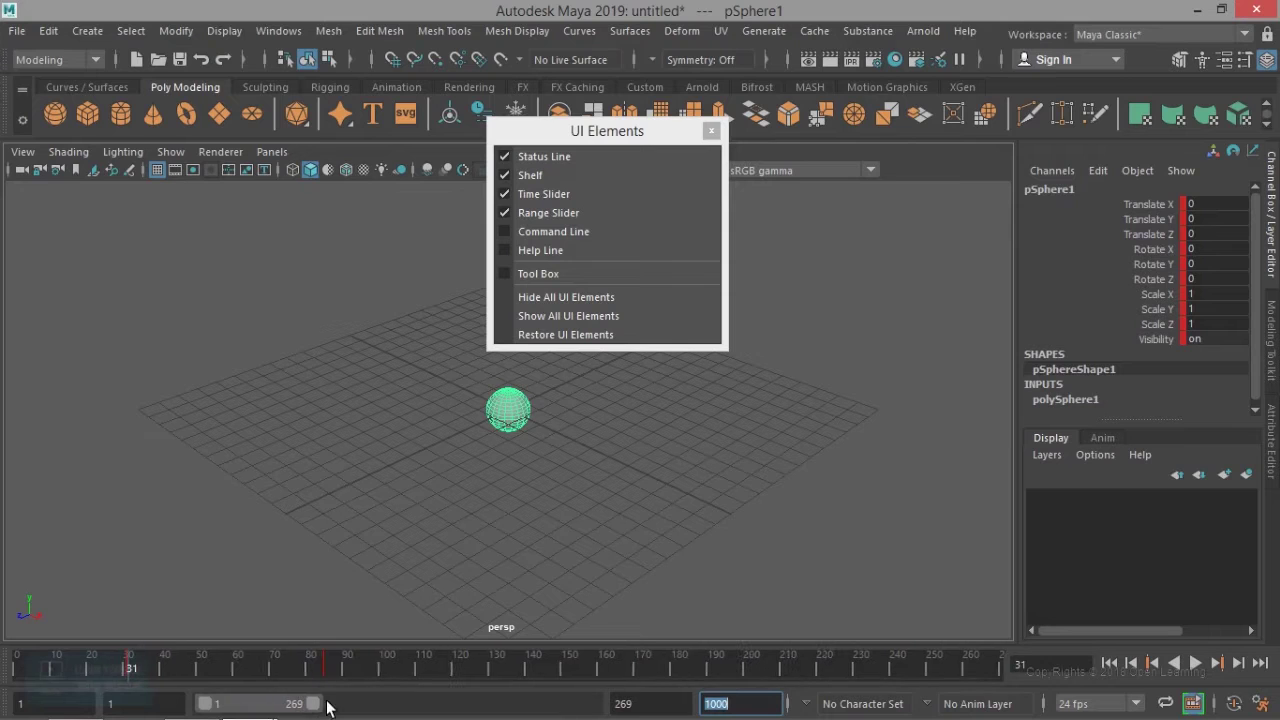
{"action": "left_click", "coordinate": [630, 703]}
{"action": "left_click_drag", "start_coordinate": [632, 704], "coordinate": [592, 705]}
{"action": "type", "text": "200"}
{"action": "key", "text": "Return"}
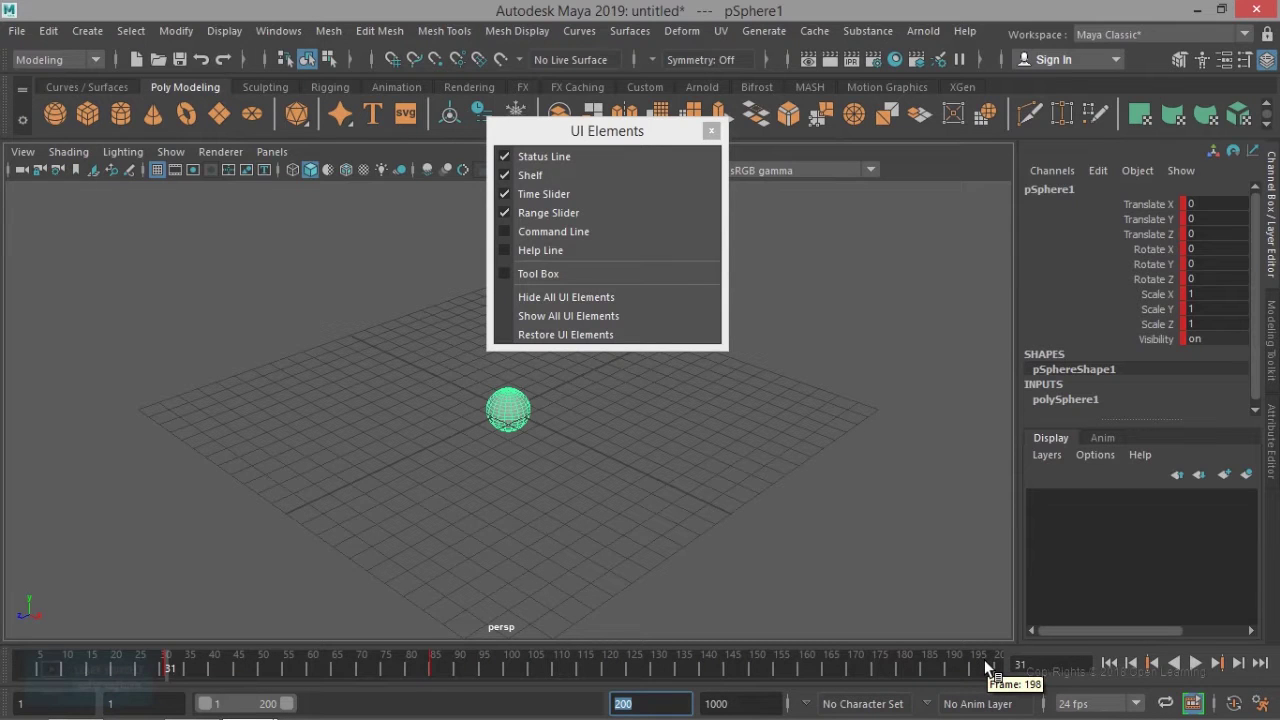
Step: Slide the playback range to frames 217–416 and back to 1–200, deselecting the sphere in between
{"action": "left_click", "coordinate": [44, 706]}
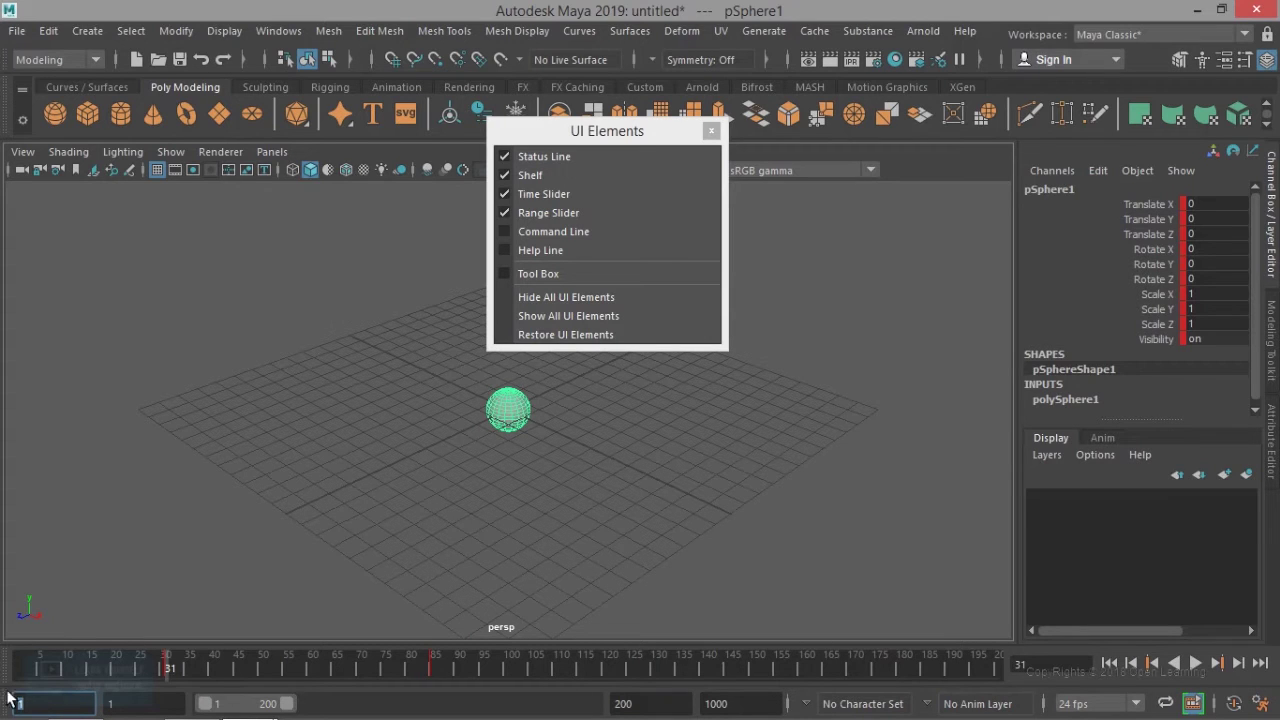
{"action": "left_click_drag", "start_coordinate": [247, 707], "coordinate": [330, 704]}
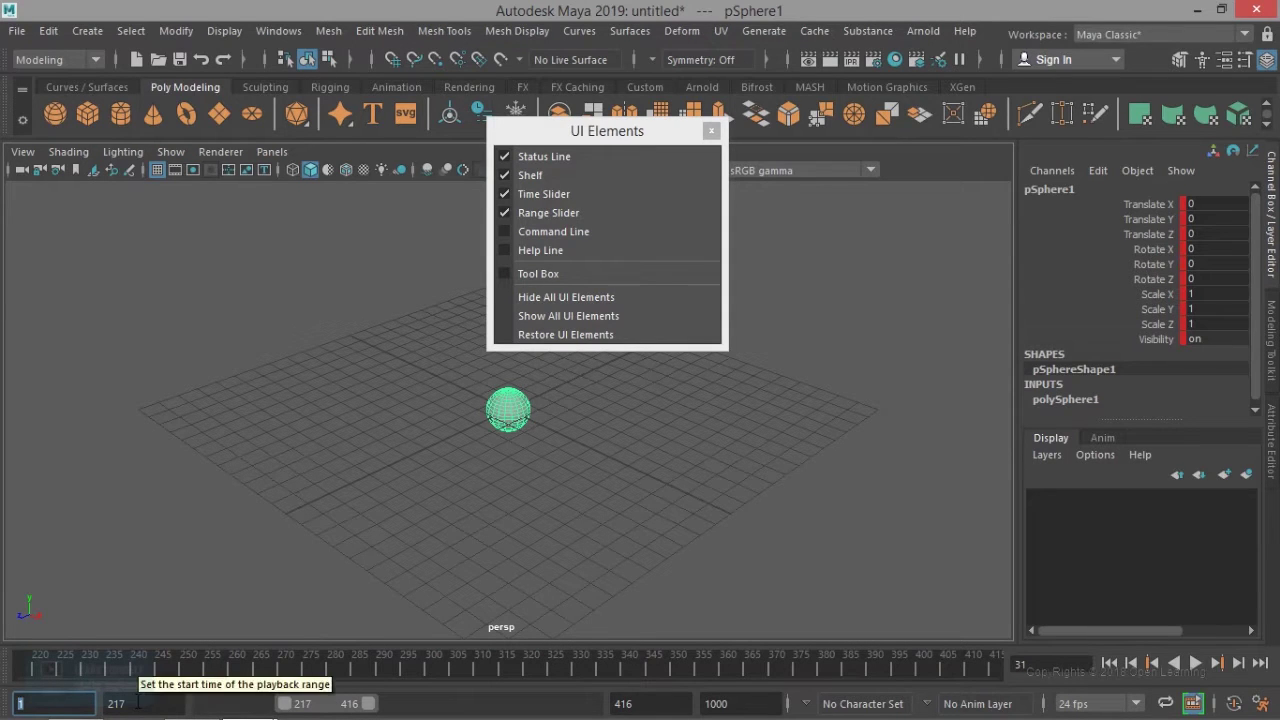
{"action": "mouse_move", "coordinate": [337, 710]}
{"action": "left_click", "coordinate": [392, 539]}
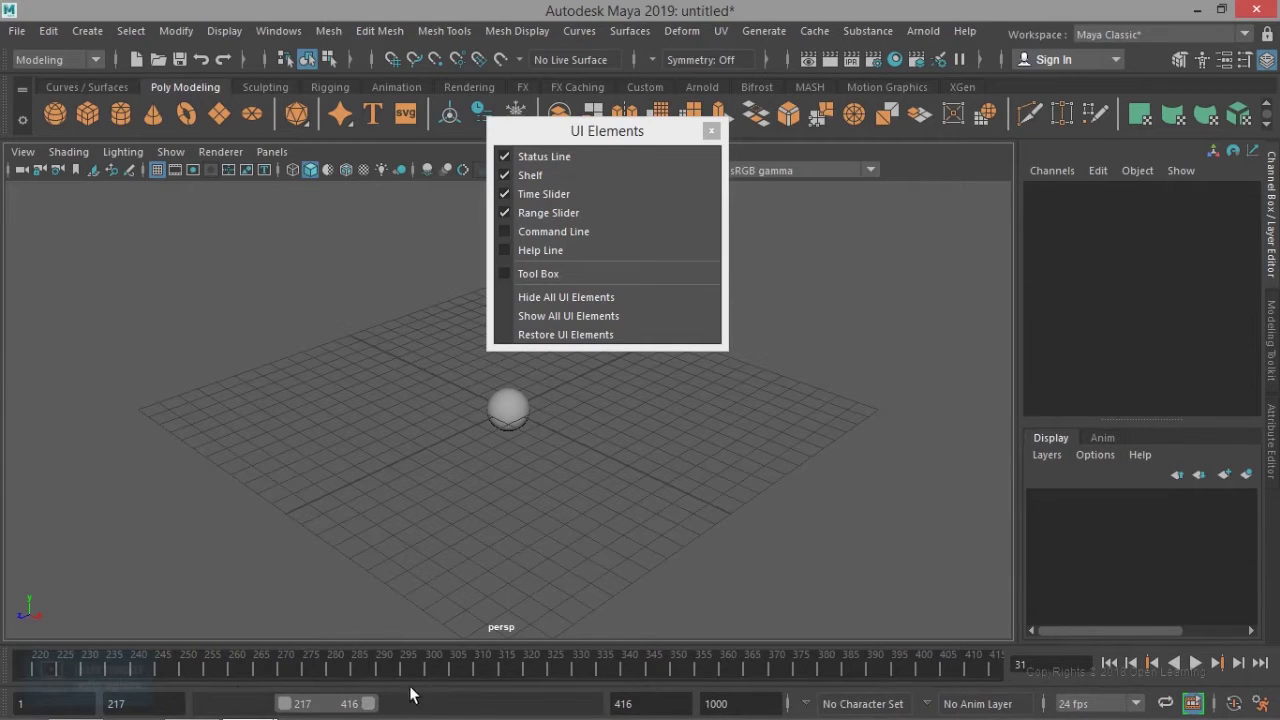
{"action": "left_click_drag", "start_coordinate": [312, 710], "coordinate": [200, 711]}
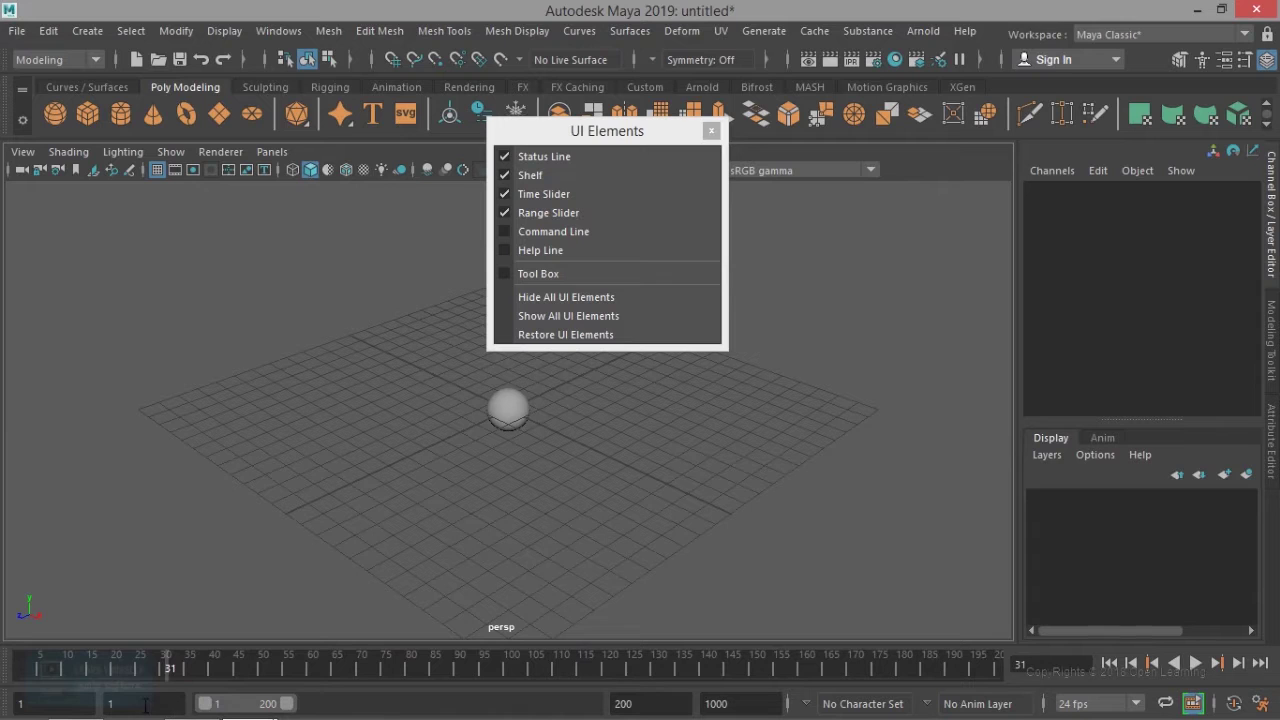
Step: Set the playback start time to 50, and slide the range bar back to span frames 1 to 151
{"action": "left_click_drag", "start_coordinate": [141, 701], "coordinate": [68, 707]}
{"action": "type", "text": "50"}
{"action": "key", "text": "Return"}
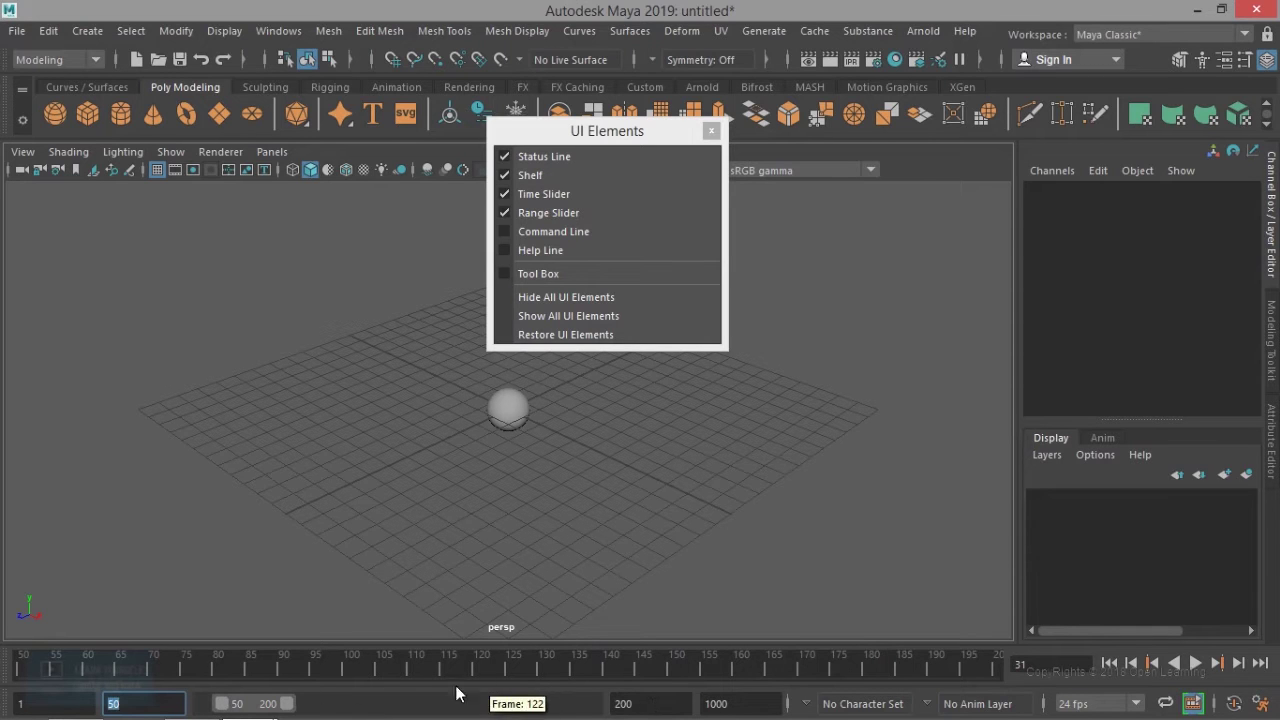
{"action": "left_click_drag", "start_coordinate": [277, 703], "coordinate": [200, 703]}
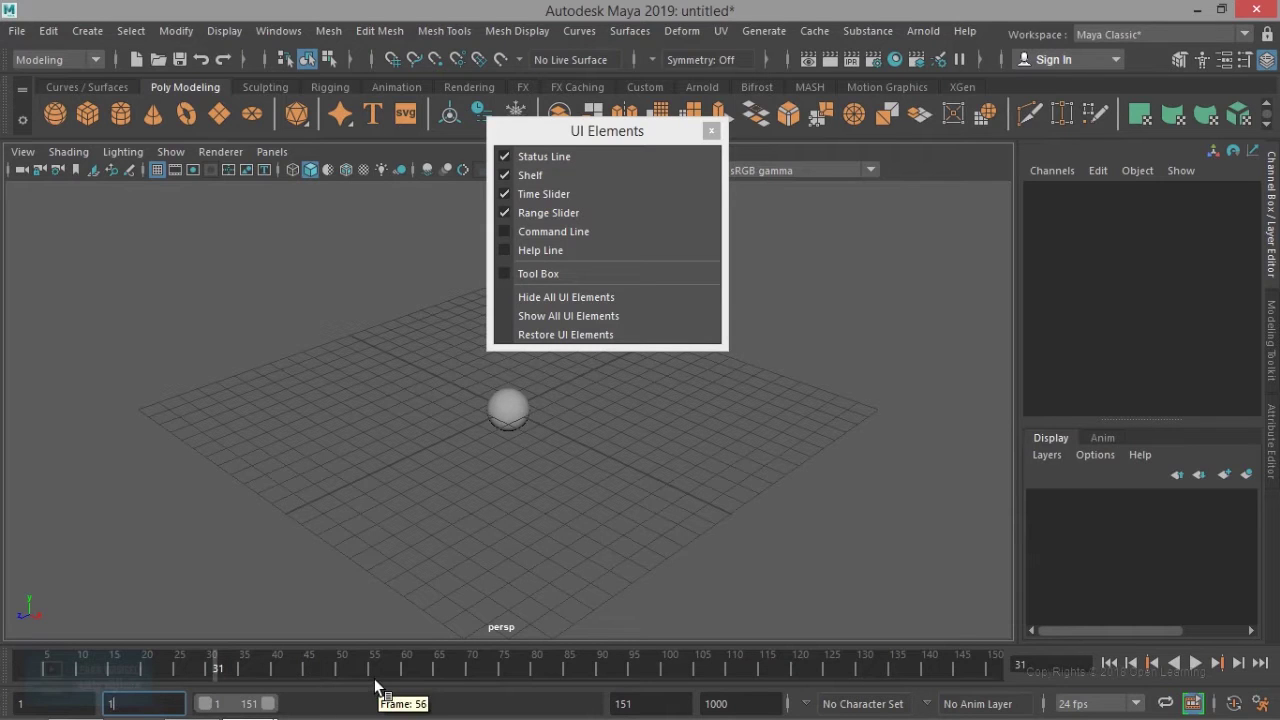
Step: View the available character set options and dismiss them without choosing one
{"action": "left_click", "coordinate": [909, 706]}
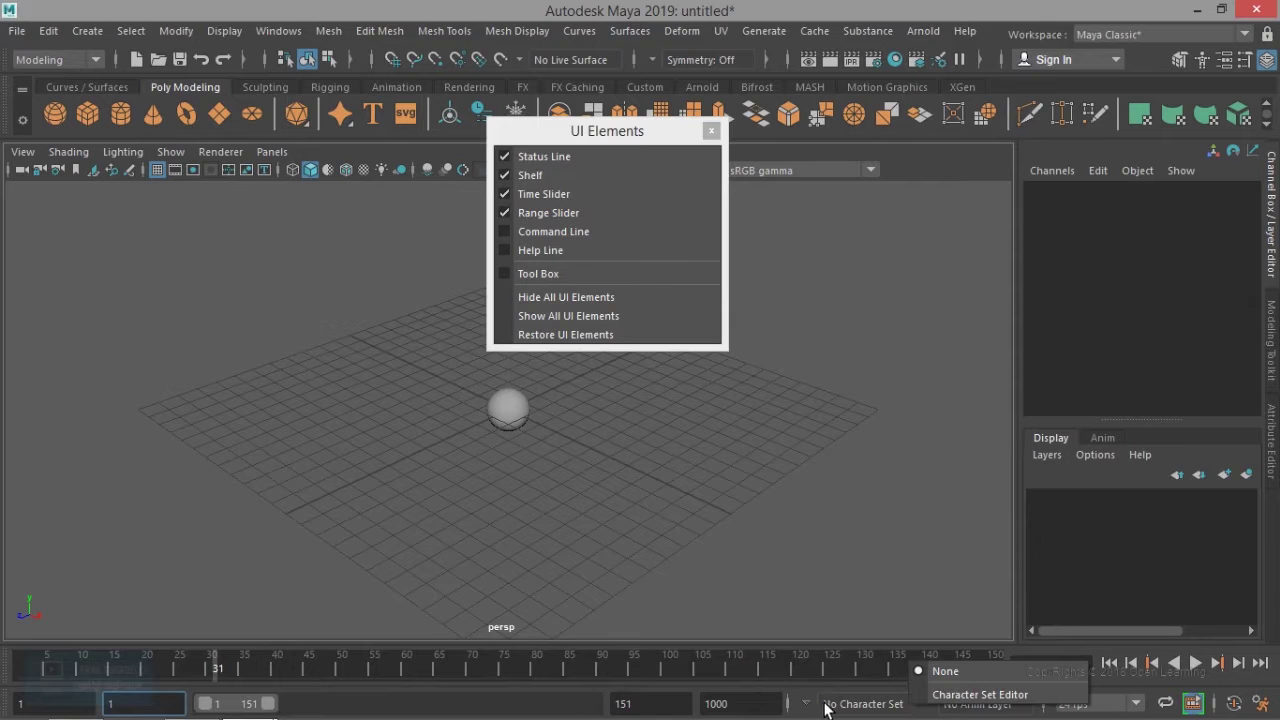
{"action": "left_click", "coordinate": [882, 706]}
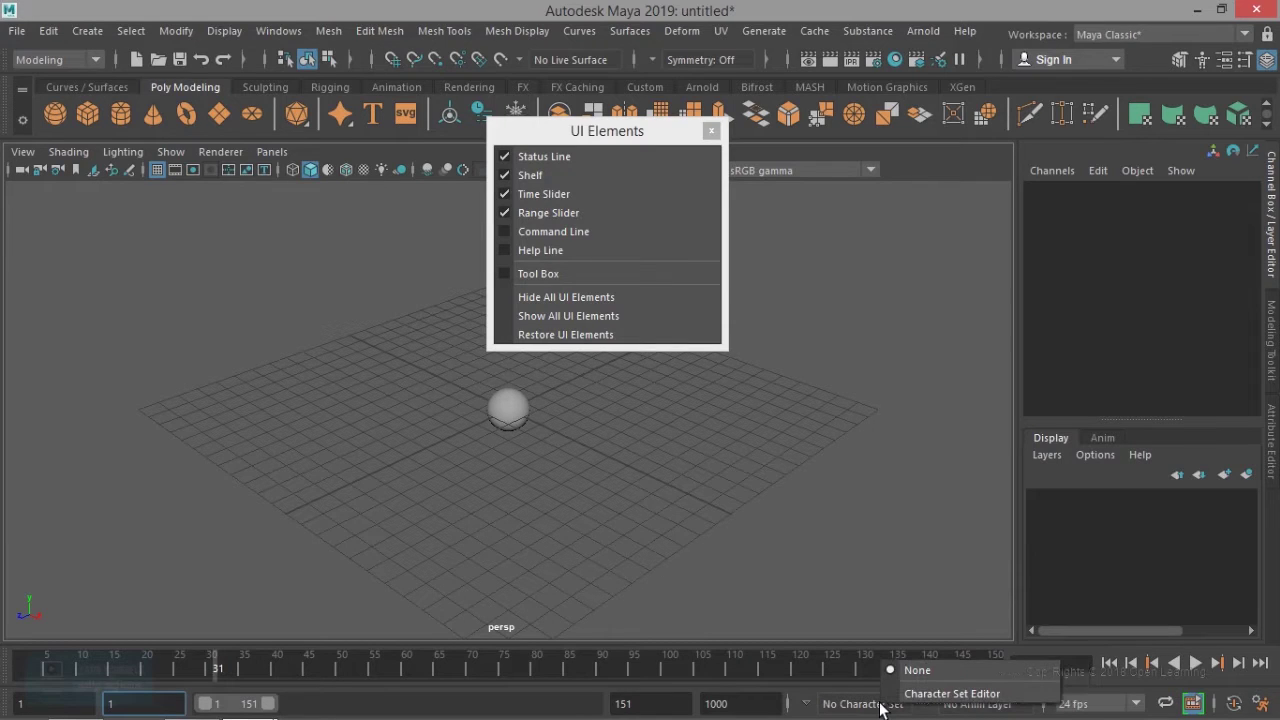
{"action": "left_click", "coordinate": [848, 516]}
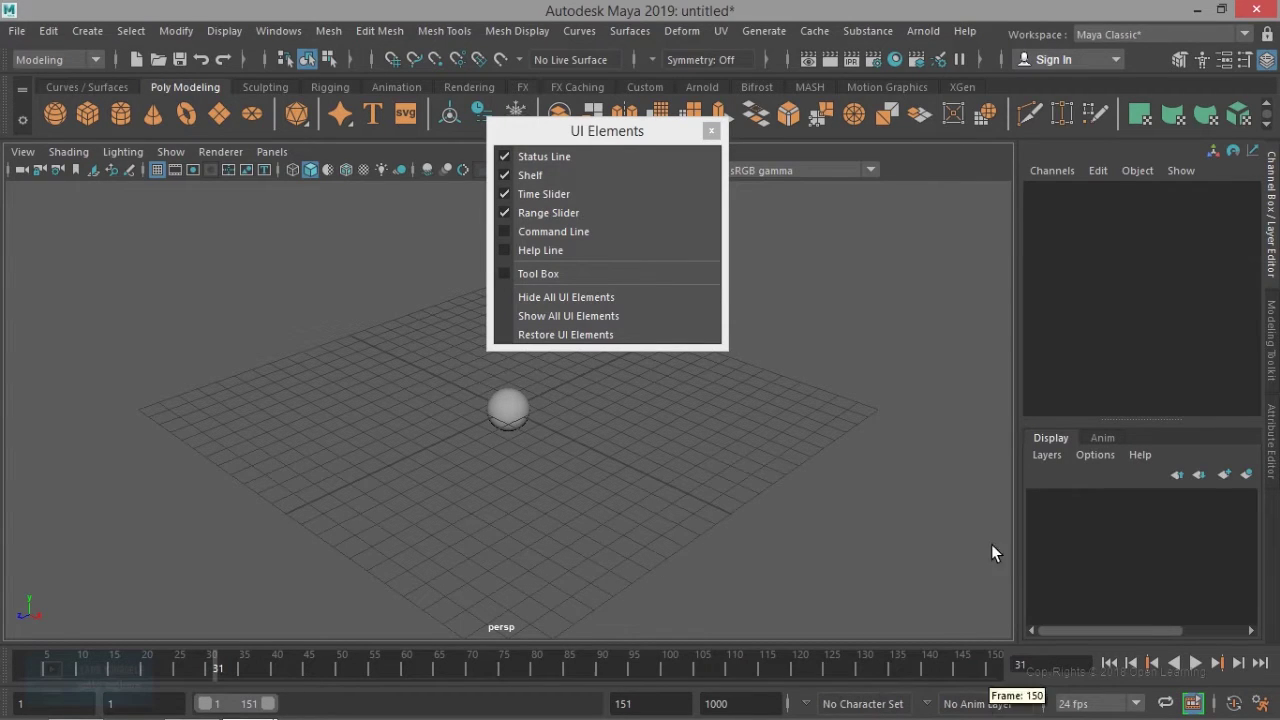
Step: Set the frame rate to 30 fps and play the timeline forward
{"action": "left_click", "coordinate": [1104, 706]}
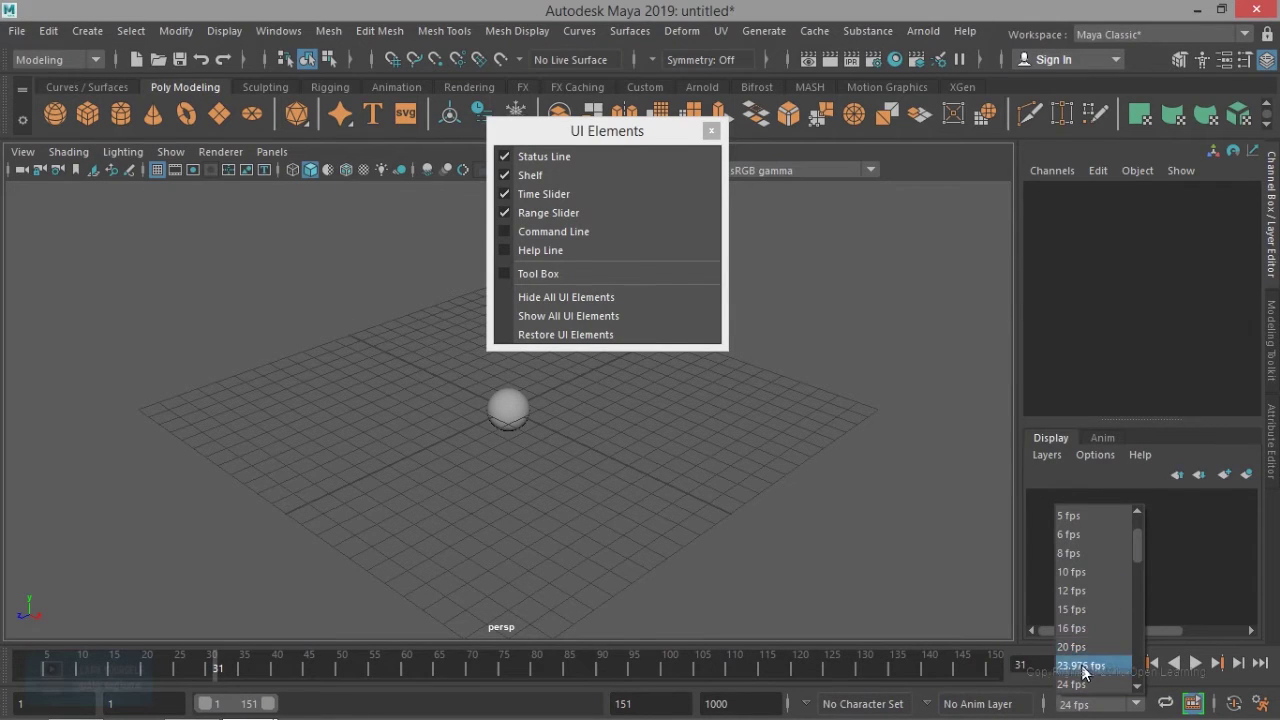
{"action": "left_click_drag", "start_coordinate": [1139, 549], "coordinate": [1139, 564]}
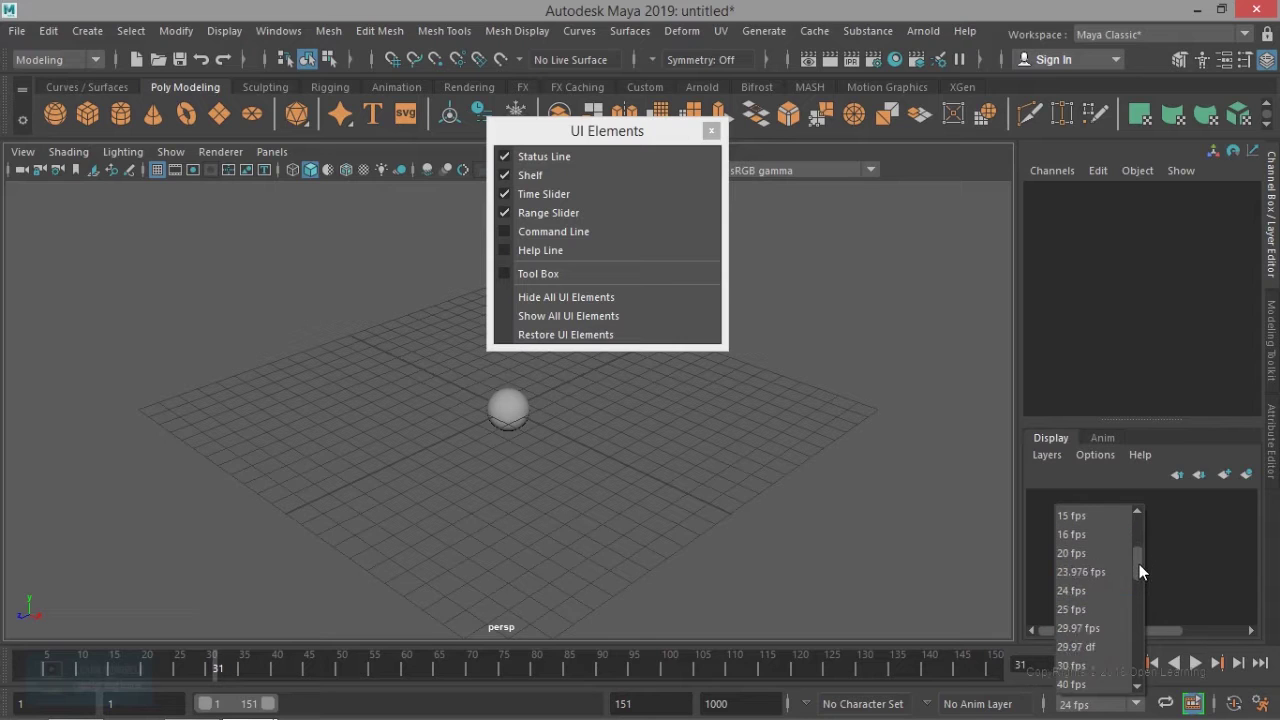
{"action": "left_click", "coordinate": [1085, 668]}
{"action": "left_click", "coordinate": [1195, 663]}
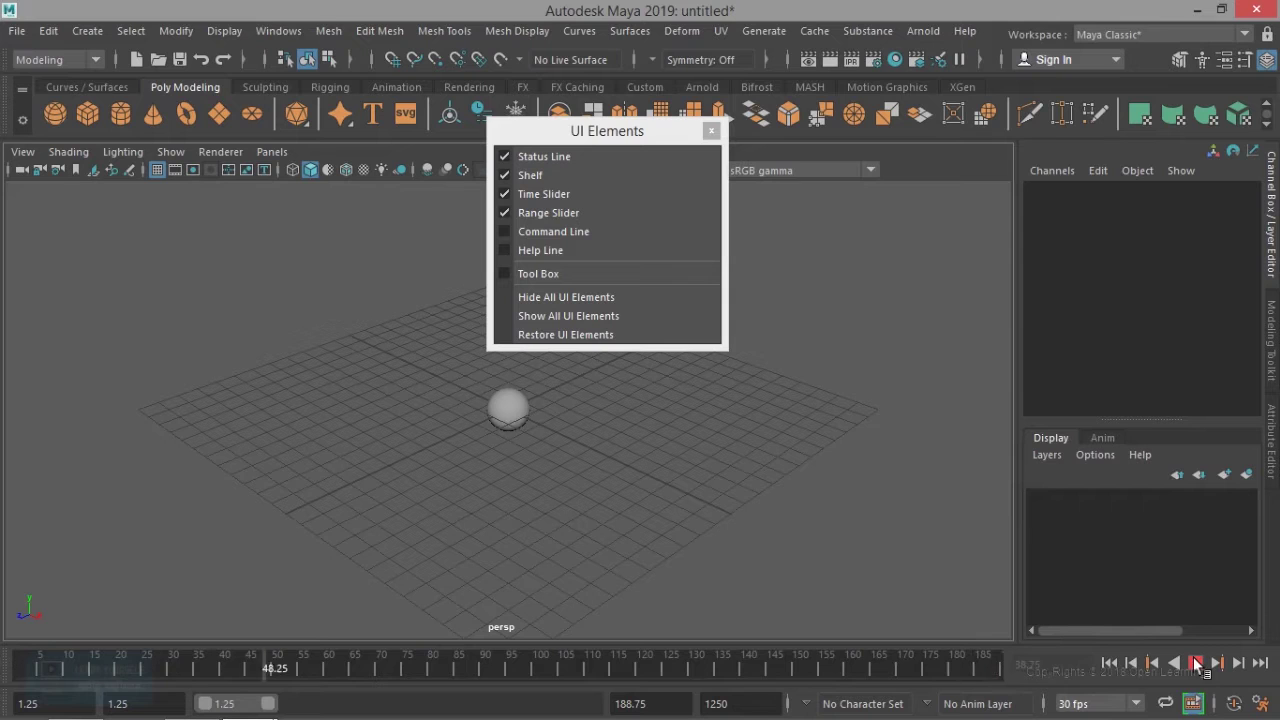
Step: Look through the available frame rates while the timeline plays, and stop the playback
{"action": "left_click", "coordinate": [1095, 704]}
{"action": "scroll", "coordinate": [1100, 668], "scroll_direction": "down", "scroll_amount": 4}
{"action": "scroll", "coordinate": [1104, 668], "scroll_direction": "down", "scroll_amount": 4}
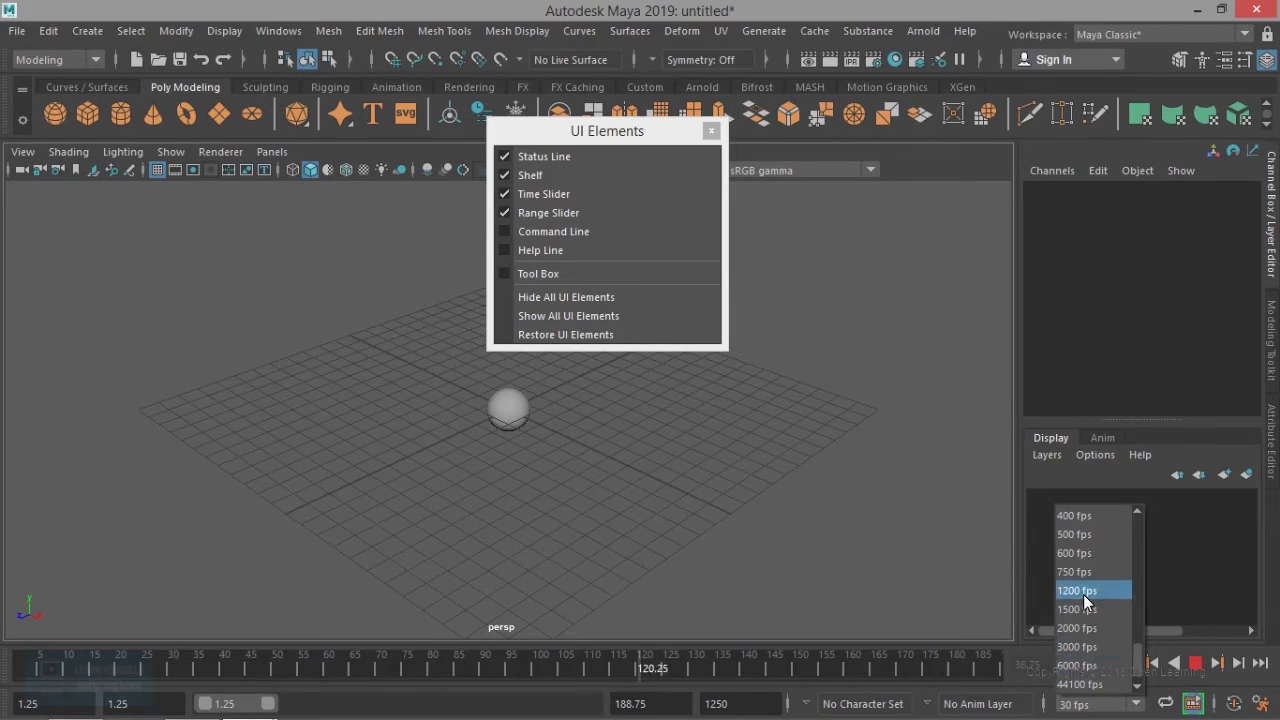
{"action": "scroll", "coordinate": [1104, 649], "scroll_direction": "up", "scroll_amount": 9}
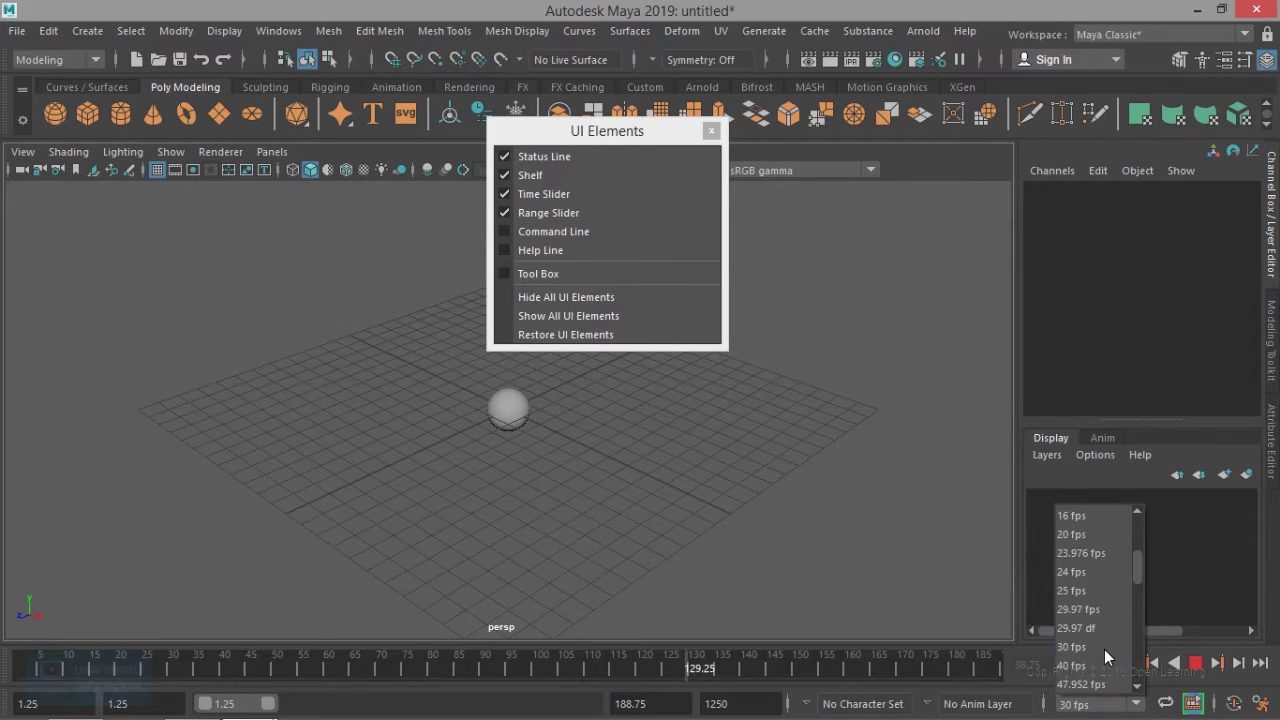
{"action": "left_click", "coordinate": [1196, 672]}
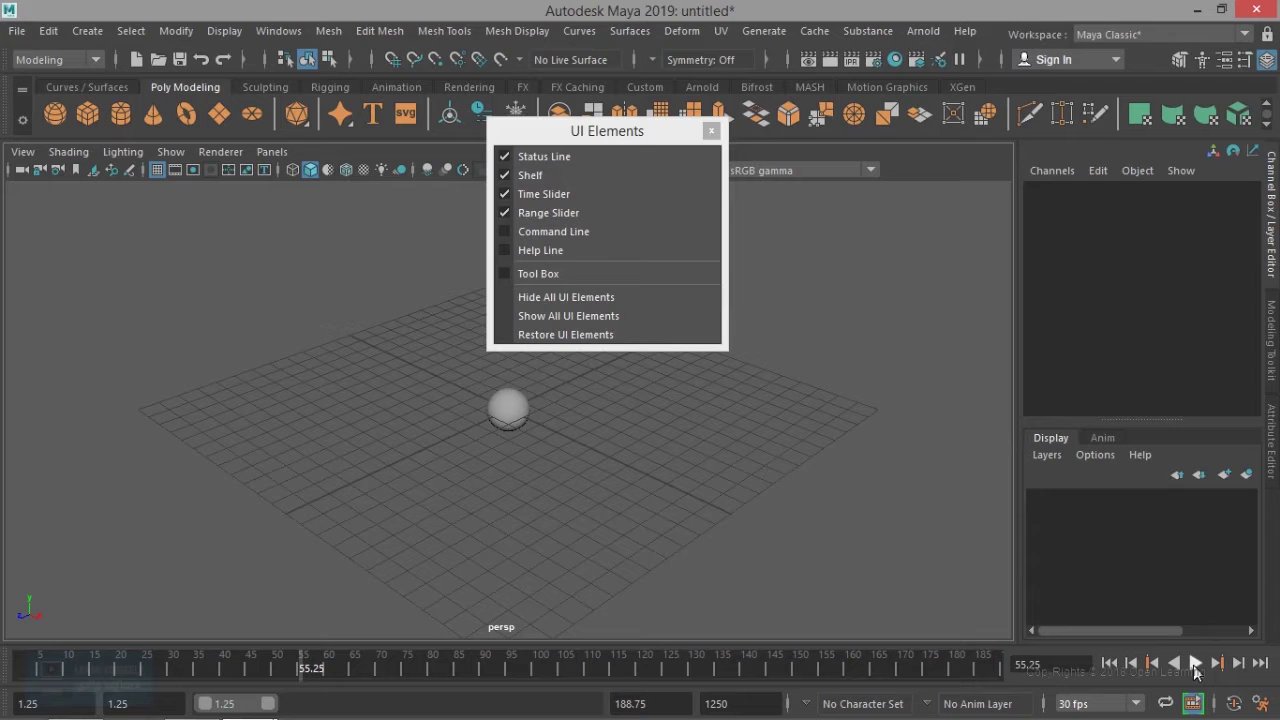
Step: Set the frame rate back to 24 fps and look through the higher rates up to 48000 fps
{"action": "left_click", "coordinate": [1112, 705]}
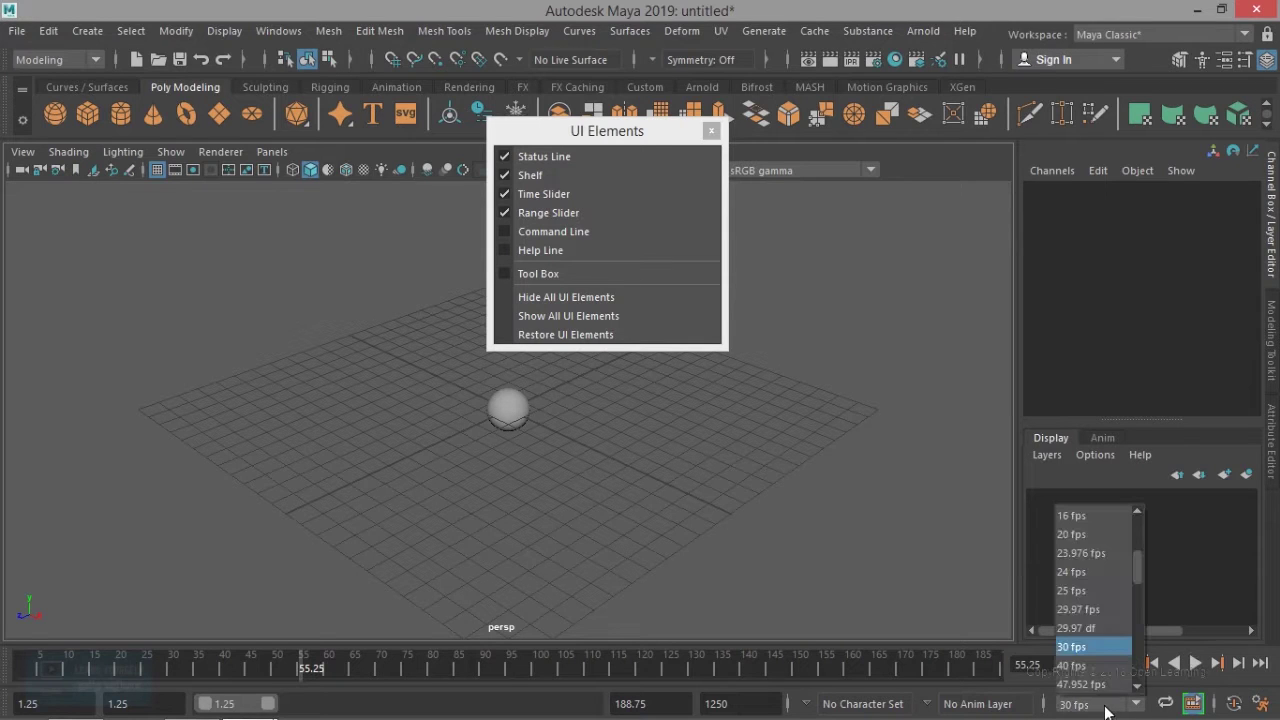
{"action": "left_click", "coordinate": [1092, 573]}
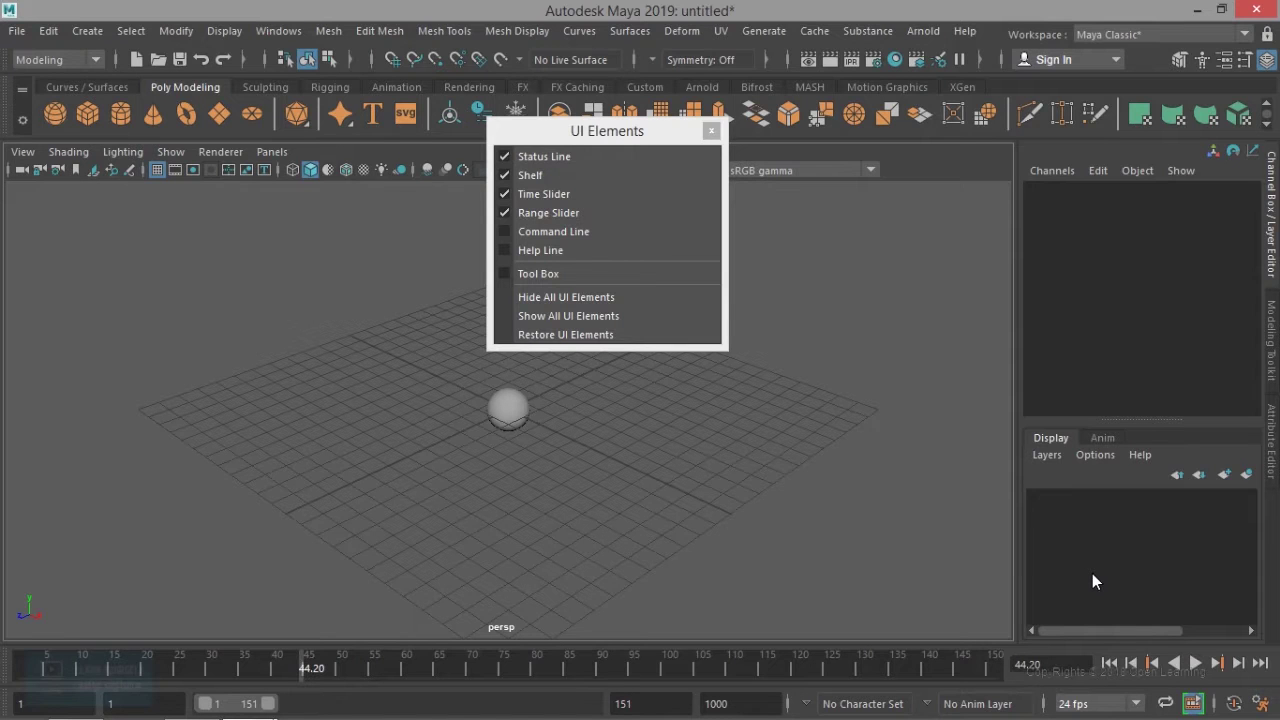
{"action": "left_click", "coordinate": [1082, 703]}
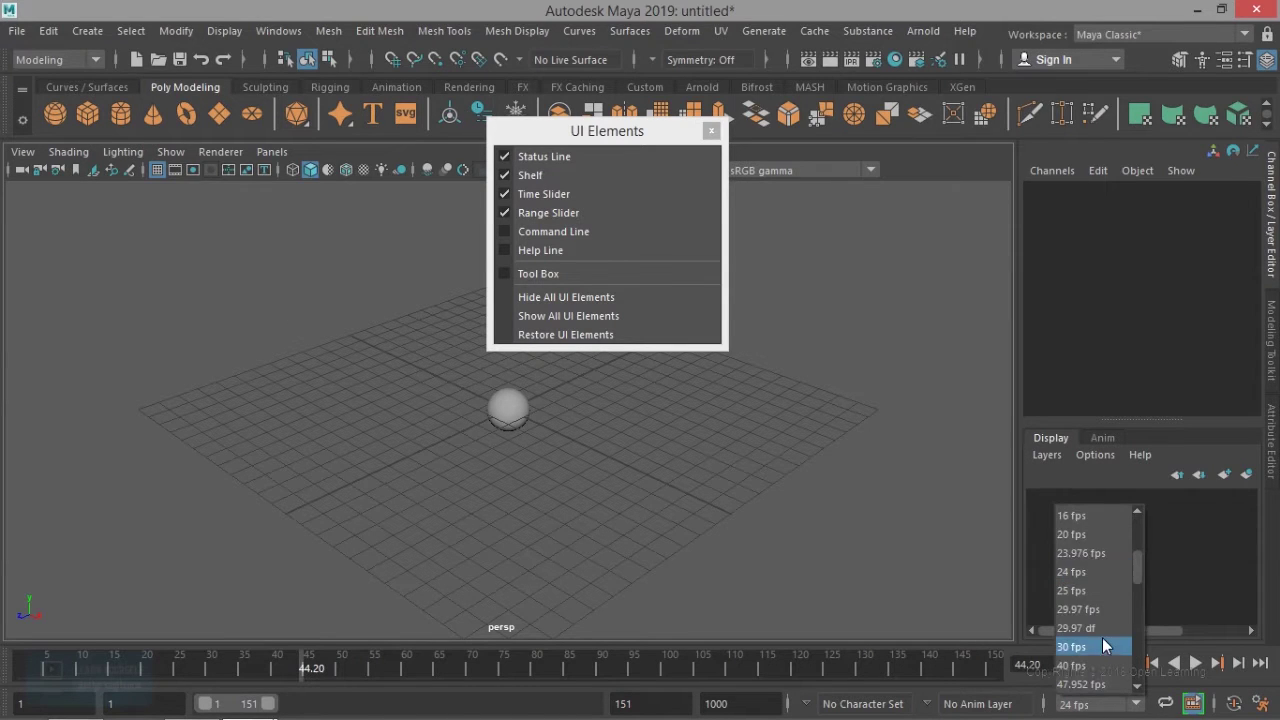
{"action": "scroll", "coordinate": [1102, 637], "scroll_direction": "down", "scroll_amount": 3}
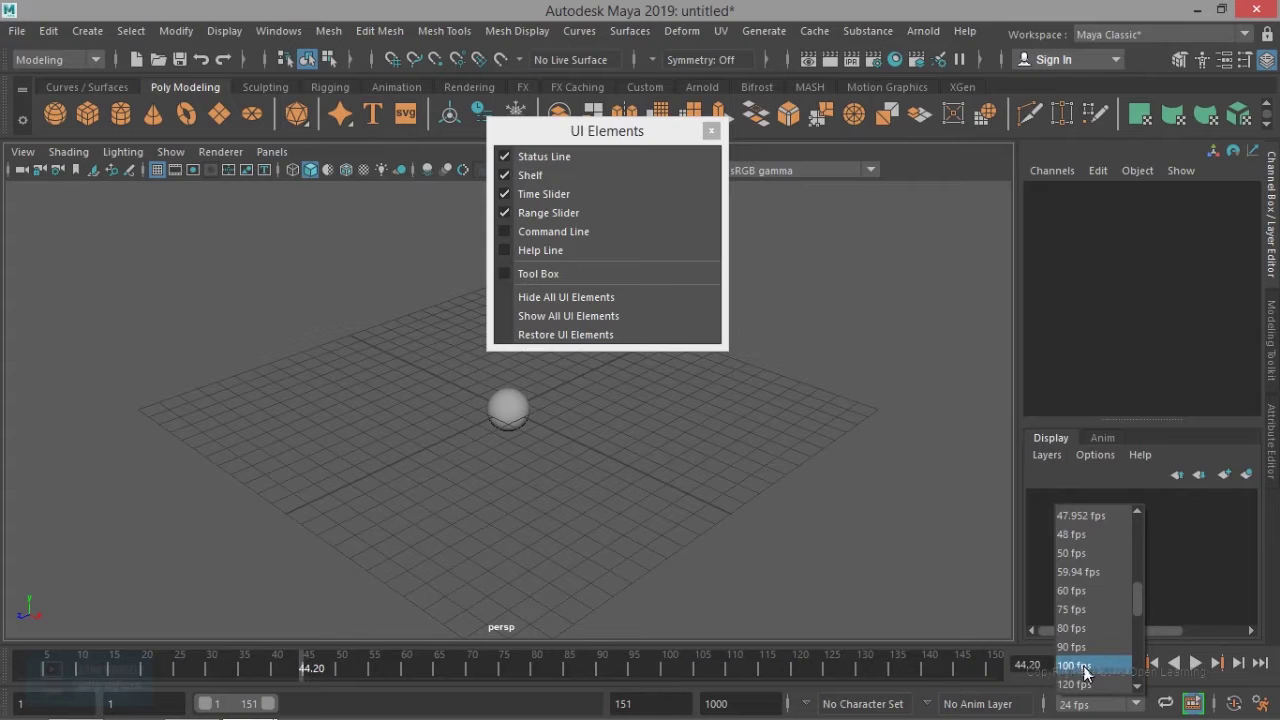
{"action": "scroll", "coordinate": [1098, 673], "scroll_direction": "down", "scroll_amount": 2}
{"action": "scroll", "coordinate": [1110, 673], "scroll_direction": "down", "scroll_amount": 4}
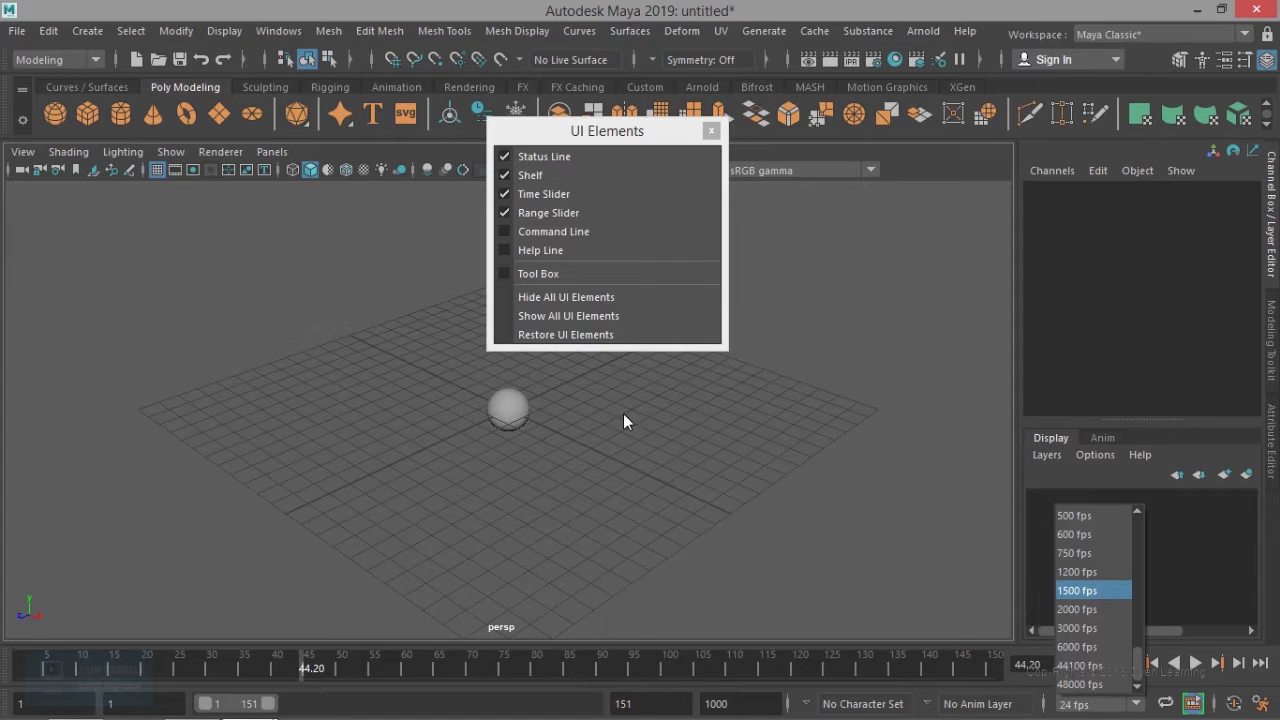
Step: Show the Command Line and toggle its language between MEL and Python, leaving it on MEL
{"action": "left_click", "coordinate": [583, 233]}
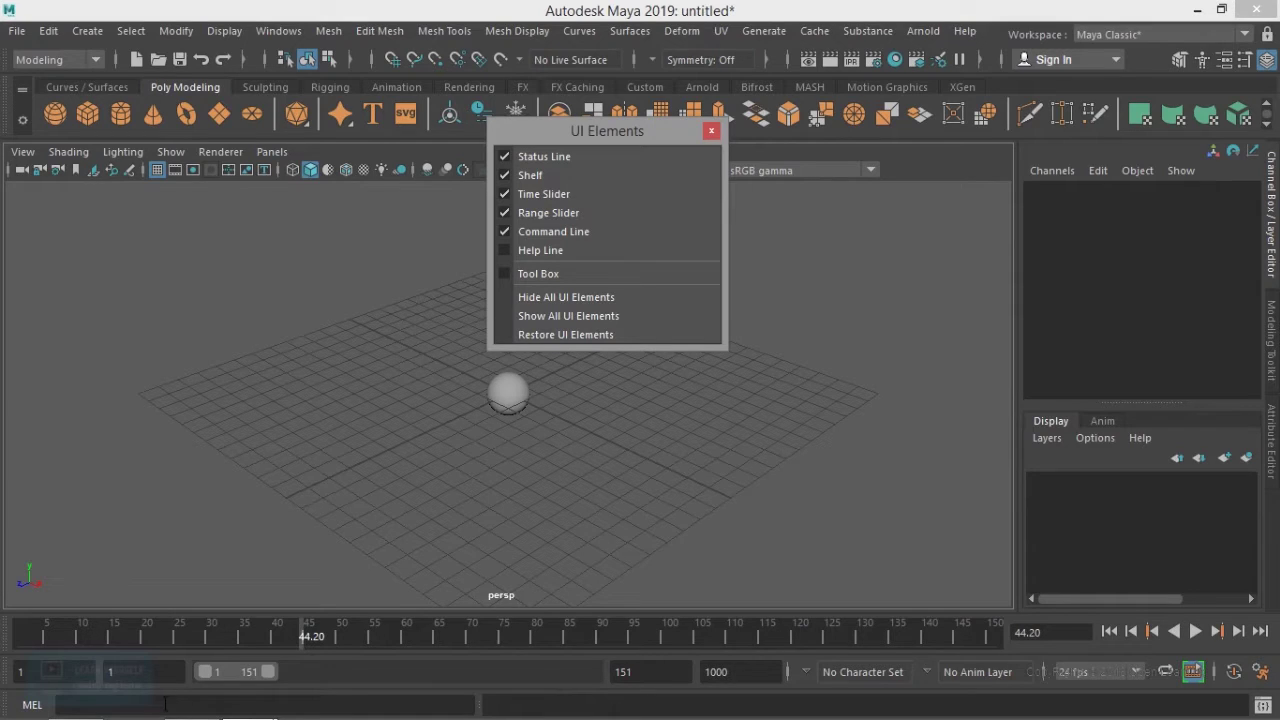
{"action": "left_click", "coordinate": [30, 705]}
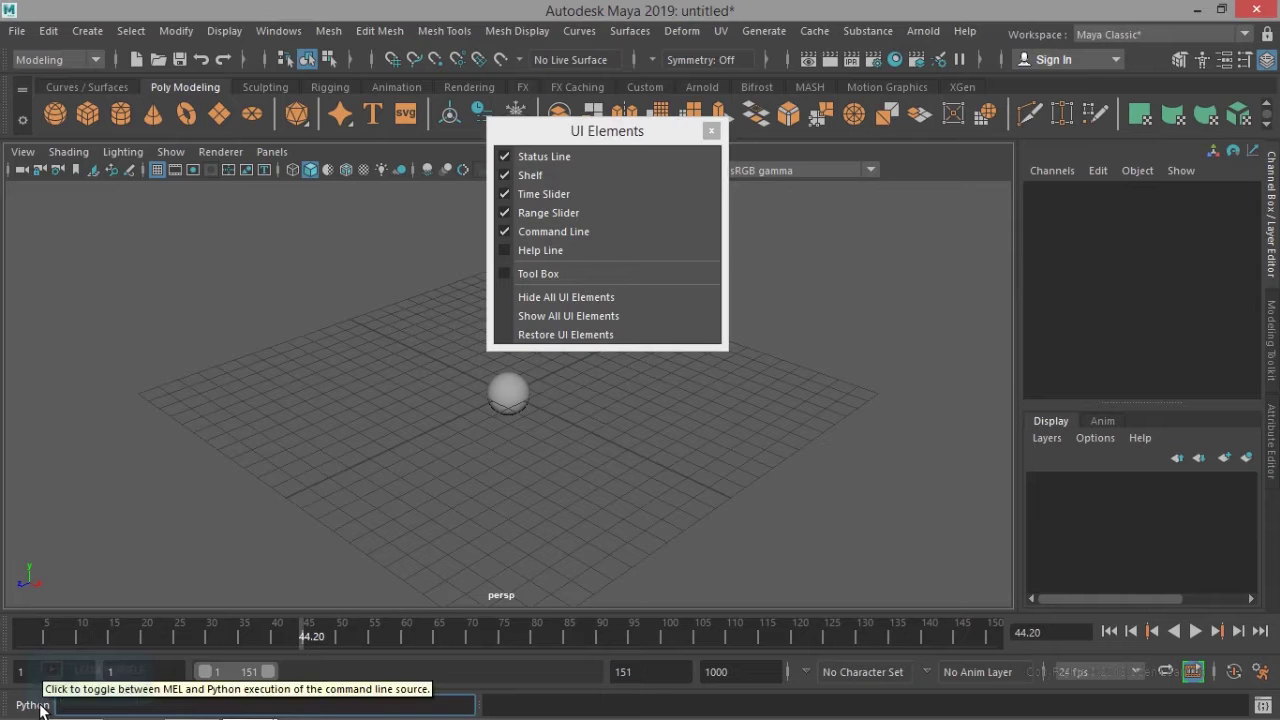
{"action": "left_click", "coordinate": [40, 706]}
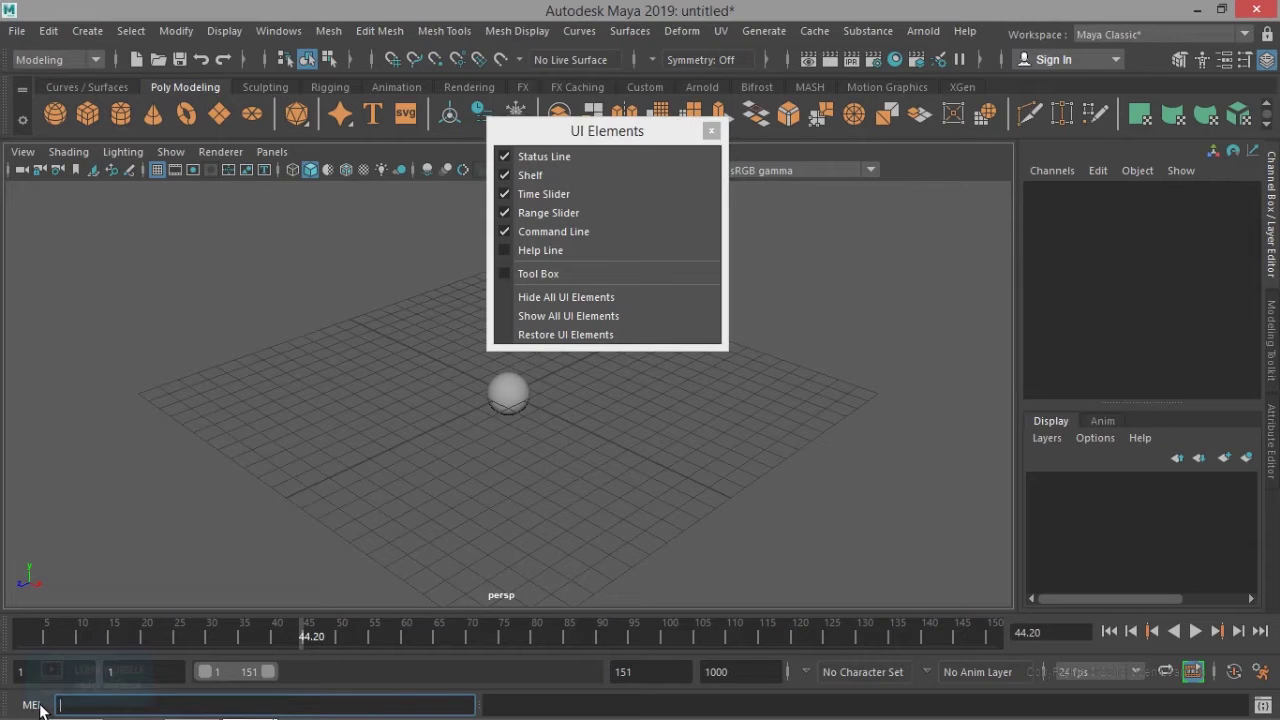
{"action": "left_click", "coordinate": [40, 706]}
{"action": "left_click", "coordinate": [40, 706]}
Step: Create a polygon plane at the origin and open the Script Editor to review its command history
{"action": "left_click", "coordinate": [220, 115]}
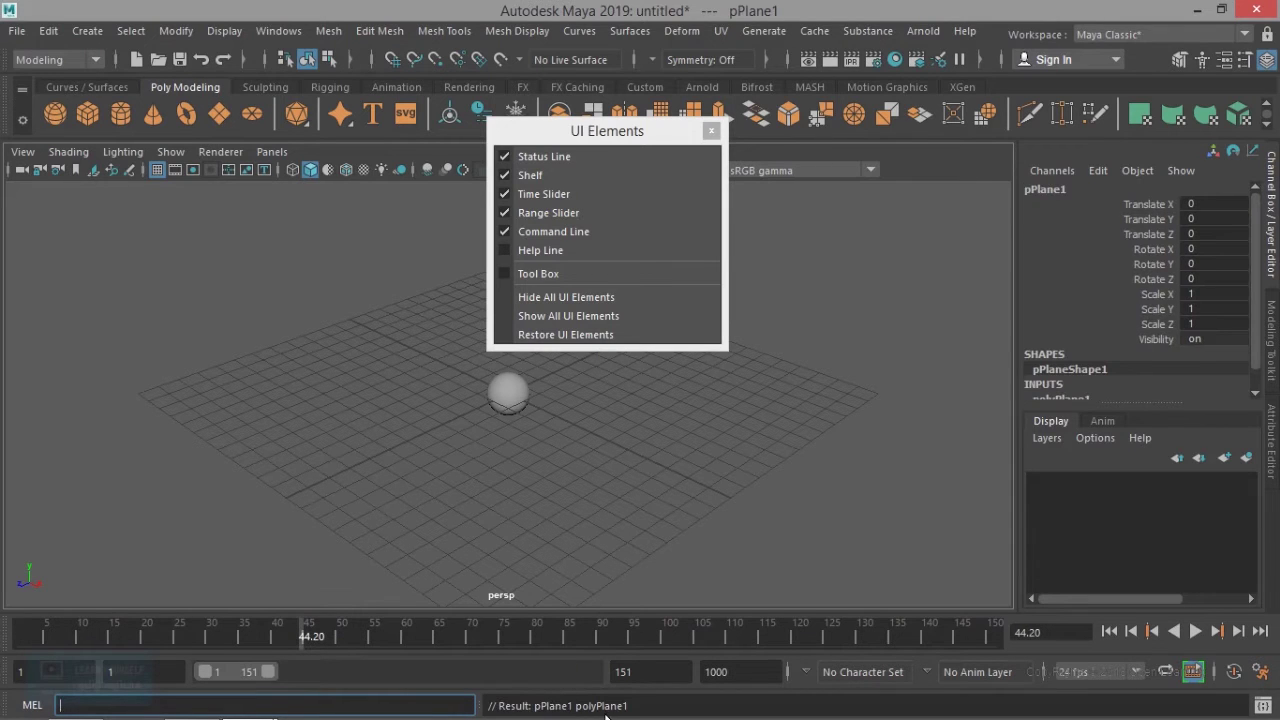
{"action": "left_click", "coordinate": [1262, 706]}
{"action": "left_click_drag", "start_coordinate": [679, 495], "coordinate": [1162, 662]}
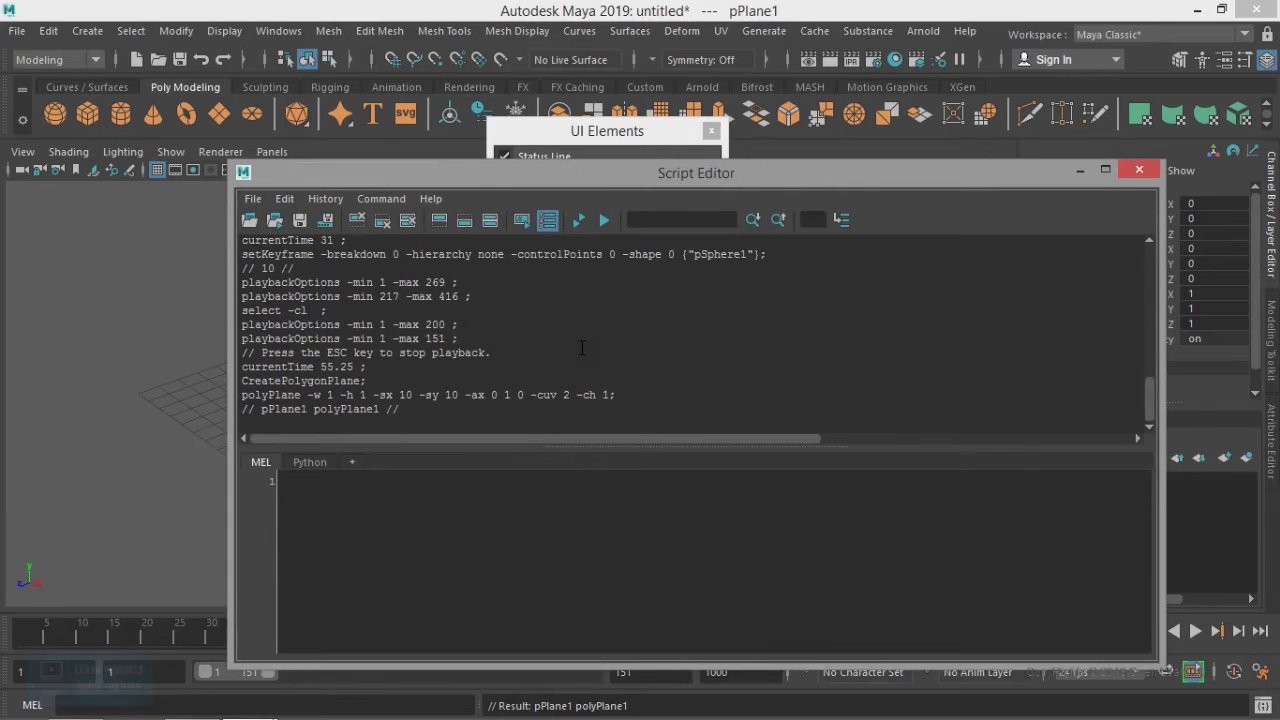
{"action": "scroll", "coordinate": [581, 346], "scroll_direction": "up", "scroll_amount": 15}
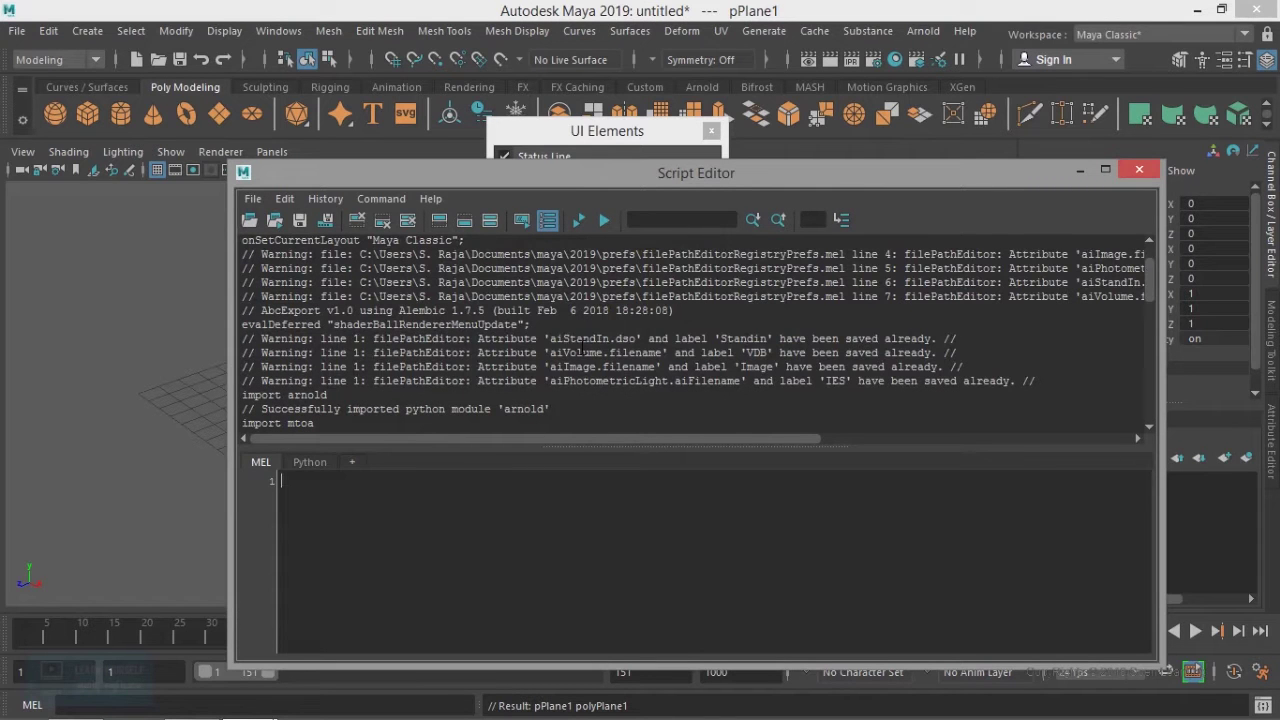
Step: Review the Script Editor's command history down to the latest polygon plane entries, and close the editor
{"action": "scroll", "coordinate": [592, 316], "scroll_direction": "down", "scroll_amount": 15}
{"action": "scroll", "coordinate": [592, 318], "scroll_direction": "up", "scroll_amount": 10}
{"action": "scroll", "coordinate": [592, 318], "scroll_direction": "down", "scroll_amount": 15}
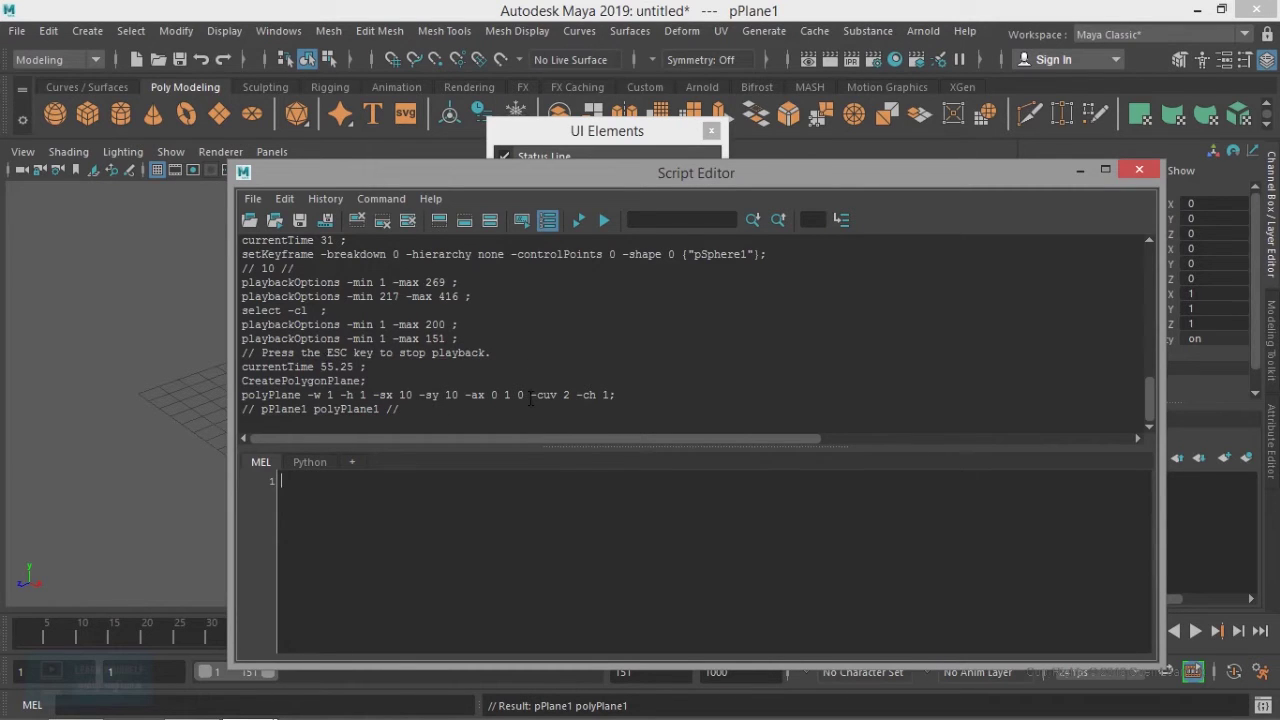
{"action": "left_click", "coordinate": [1137, 172]}
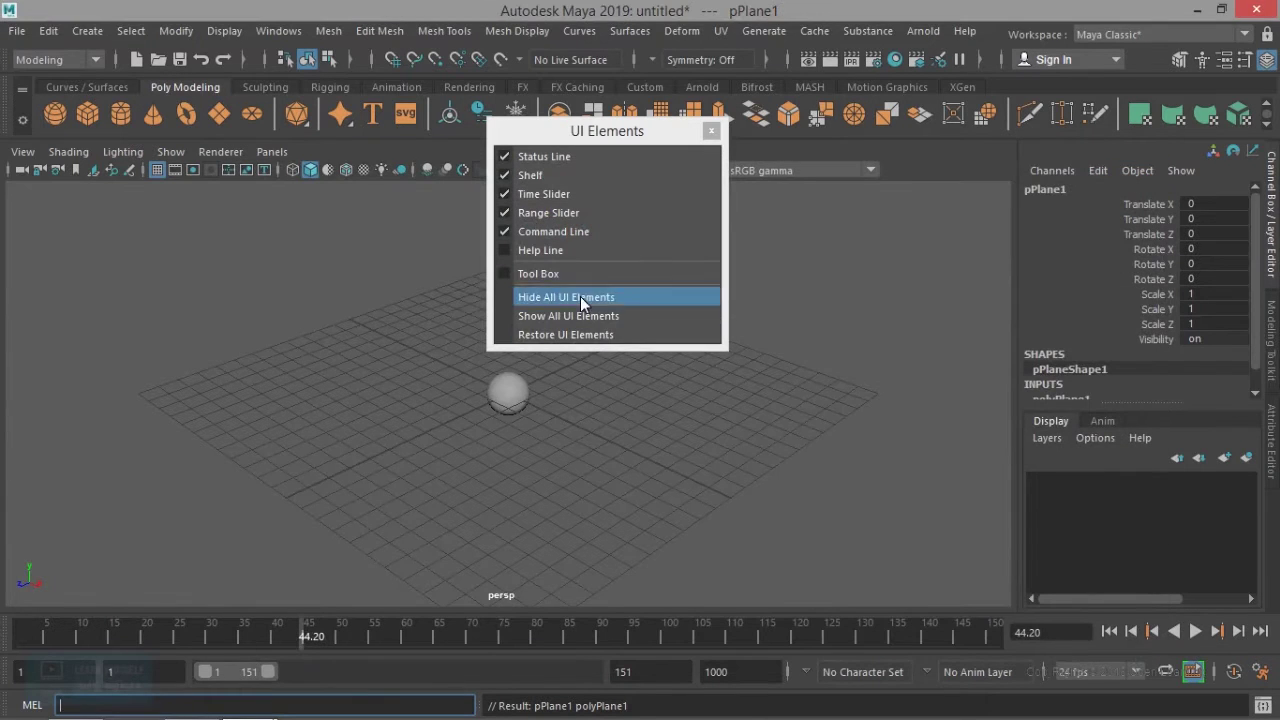
Step: Show the Help Line and look through the Mesh, Edit Mesh and Mesh Tools commands for their descriptions
{"action": "left_click", "coordinate": [504, 251]}
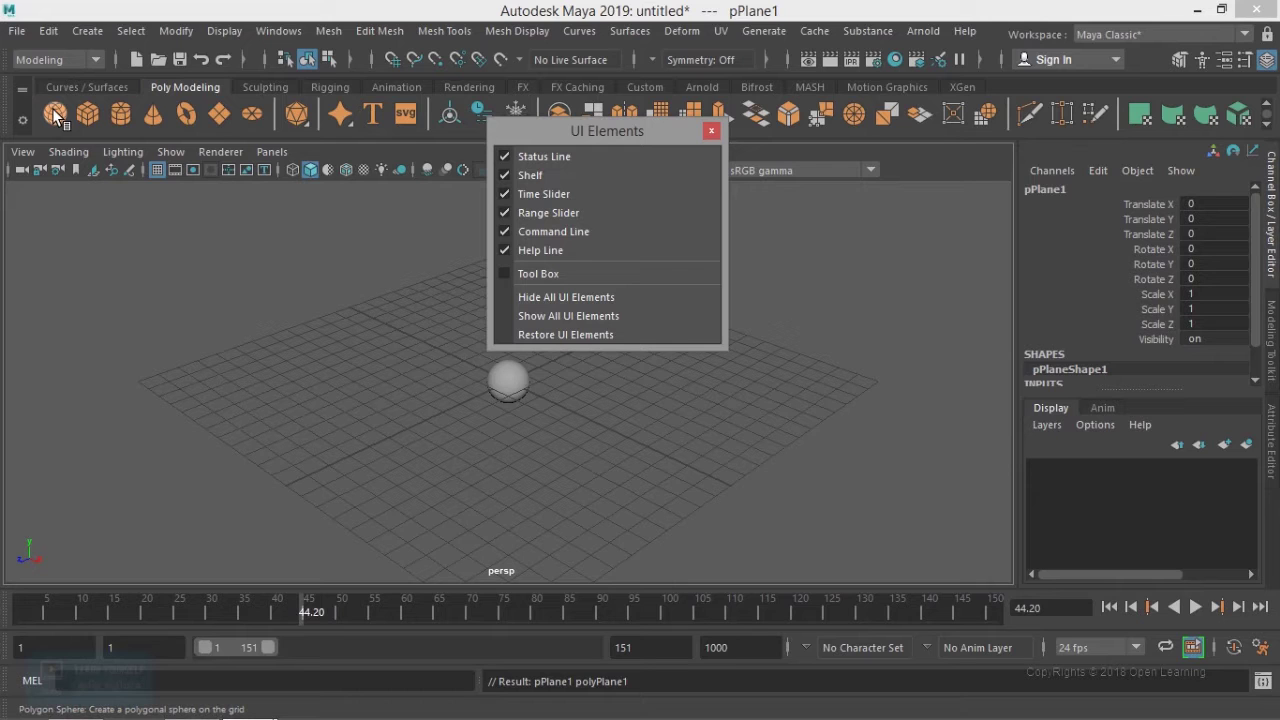
{"action": "left_click", "coordinate": [329, 31]}
{"action": "mouse_move", "coordinate": [365, 79]}
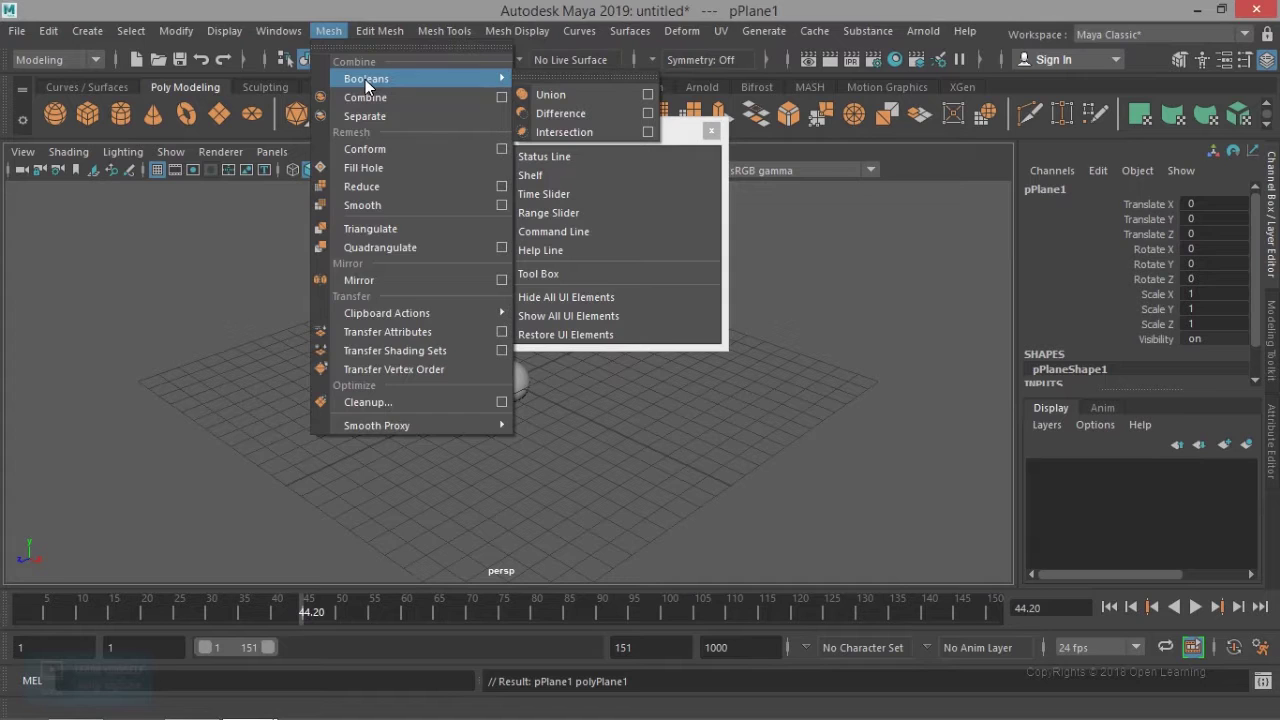
{"action": "left_click", "coordinate": [380, 31]}
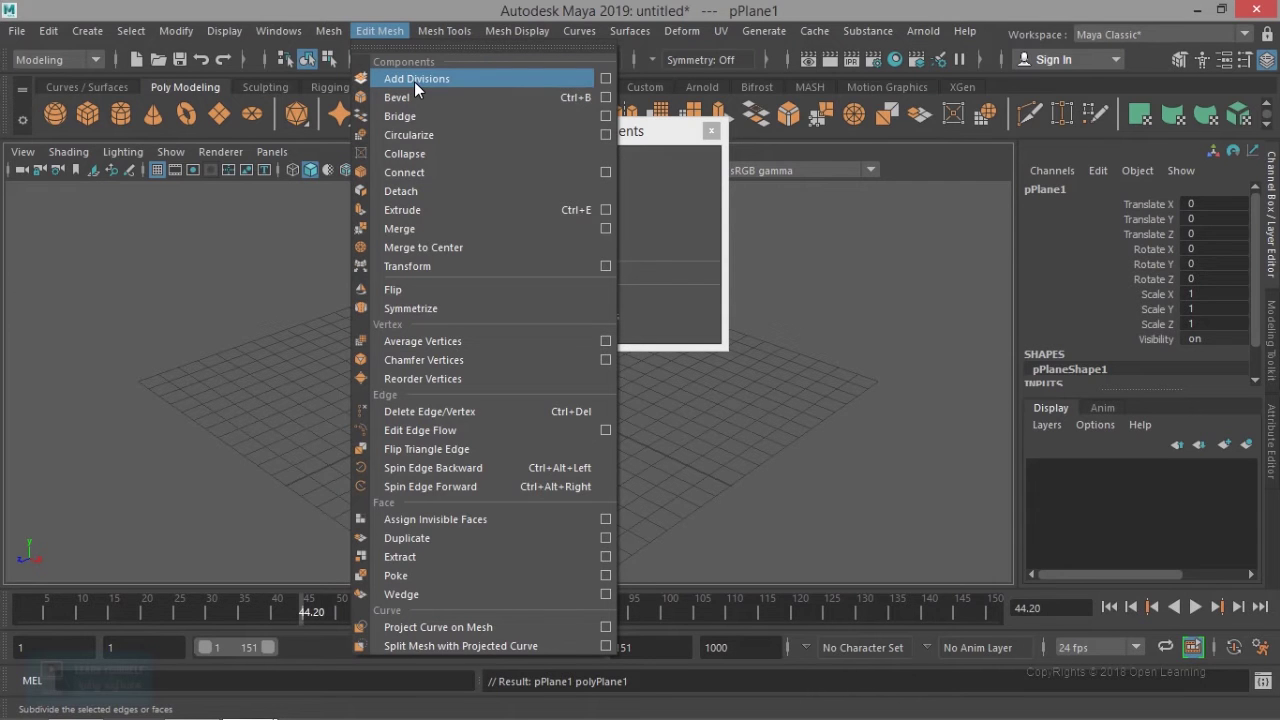
{"action": "left_click", "coordinate": [443, 31]}
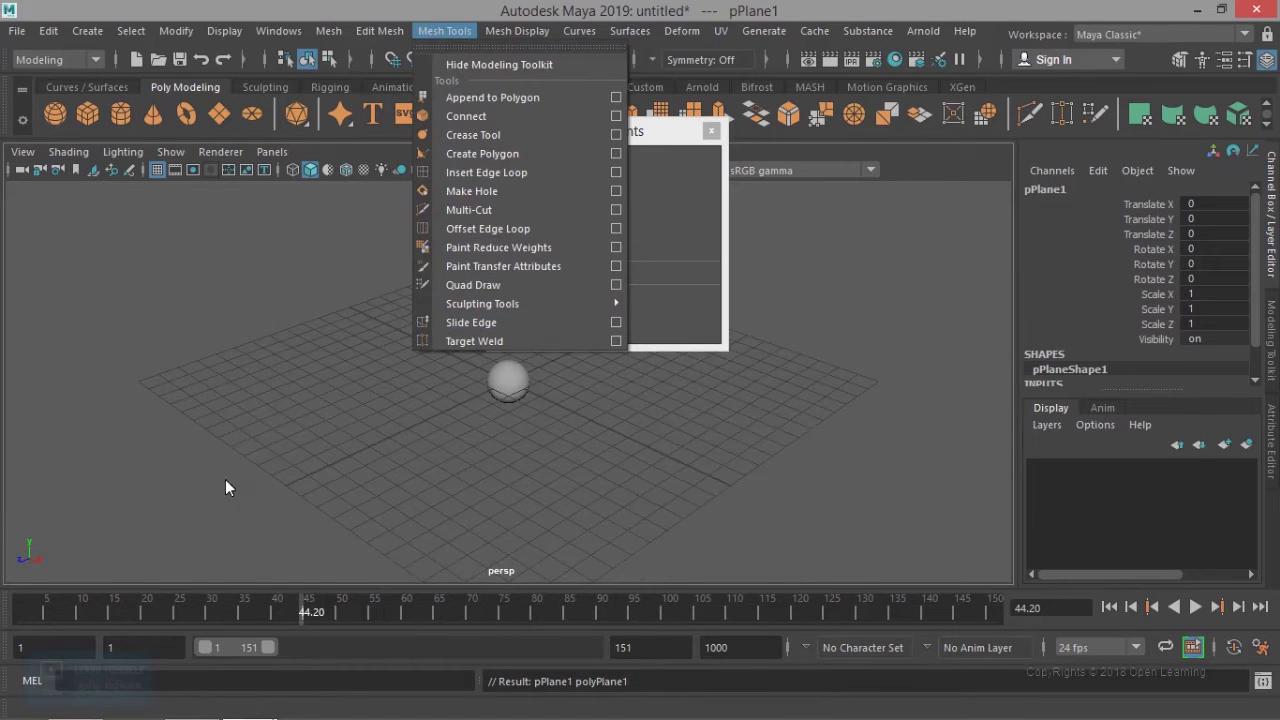
{"action": "left_click", "coordinate": [177, 378]}
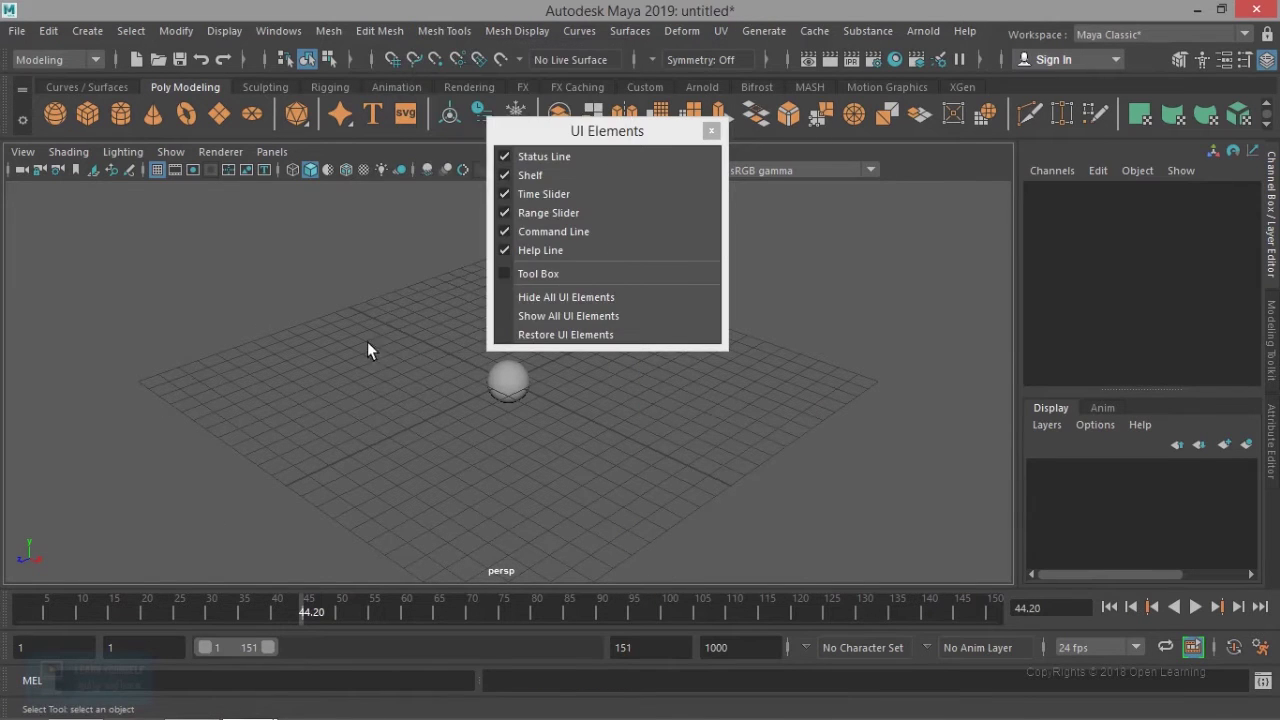
Step: Show the Tool Box and look through the Curves / Surfaces, Poly Modeling, Sculpting and Rigging shelves
{"action": "left_click", "coordinate": [550, 274]}
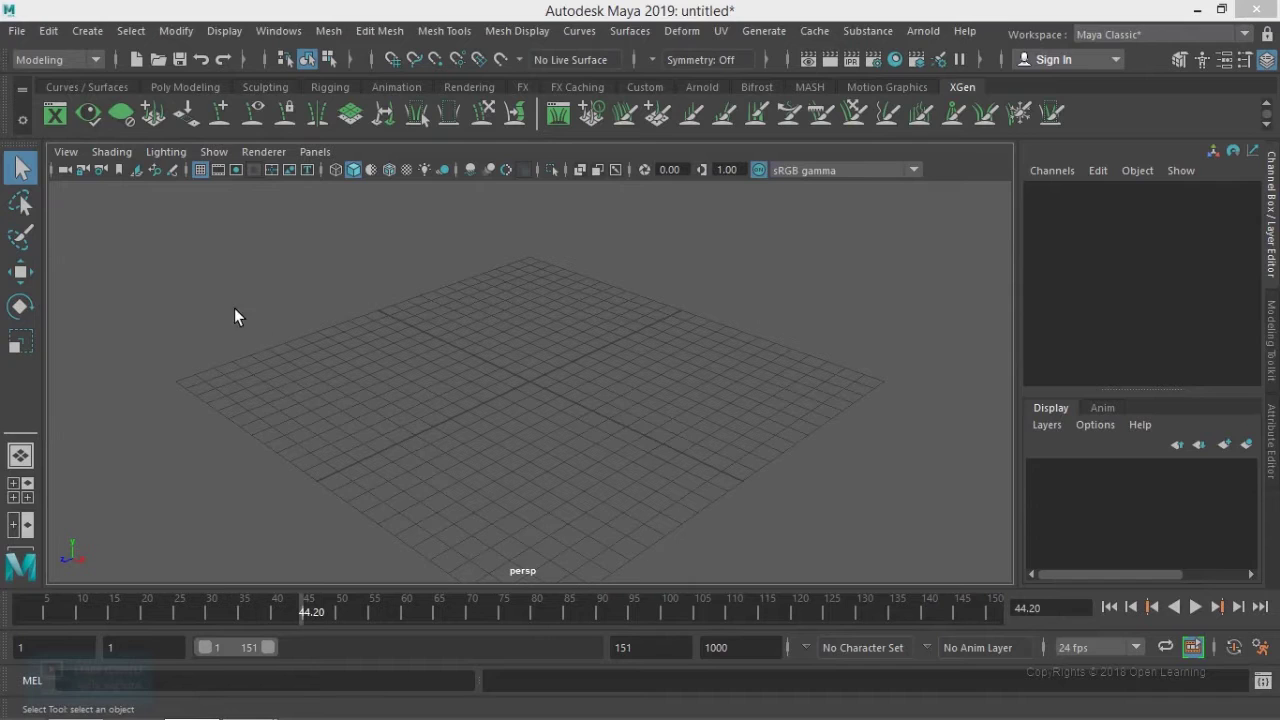
{"action": "left_click", "coordinate": [99, 82]}
{"action": "left_click", "coordinate": [172, 82]}
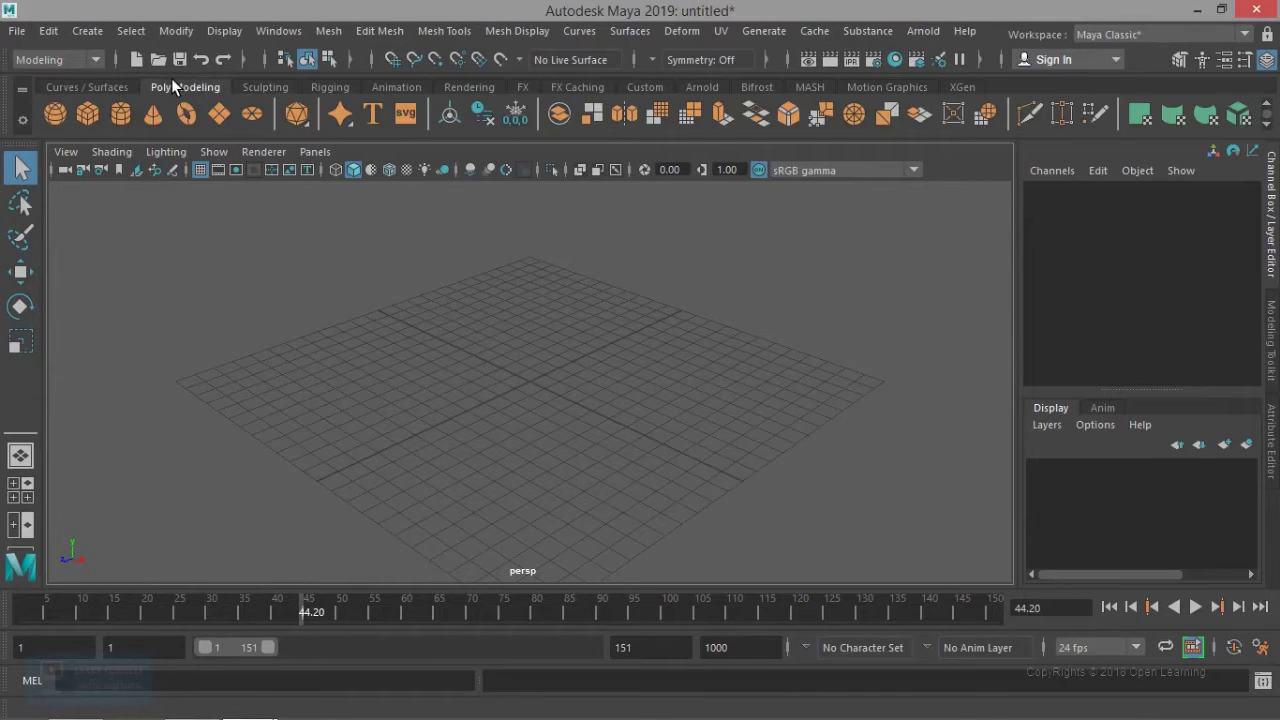
{"action": "left_click", "coordinate": [281, 86]}
{"action": "left_click", "coordinate": [342, 86]}
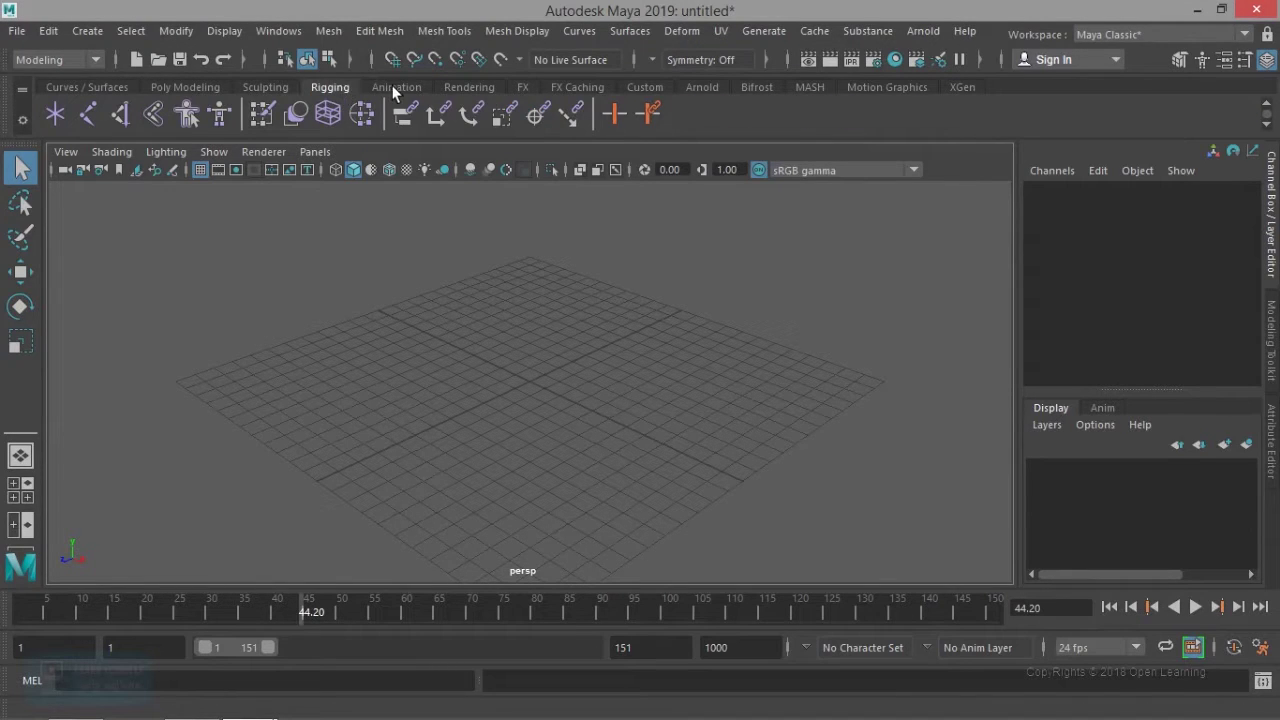
Step: Look through the Motion Graphics, Custom, Arnold, MASH and XGen shelves
{"action": "left_click", "coordinate": [884, 87]}
{"action": "left_click", "coordinate": [645, 87]}
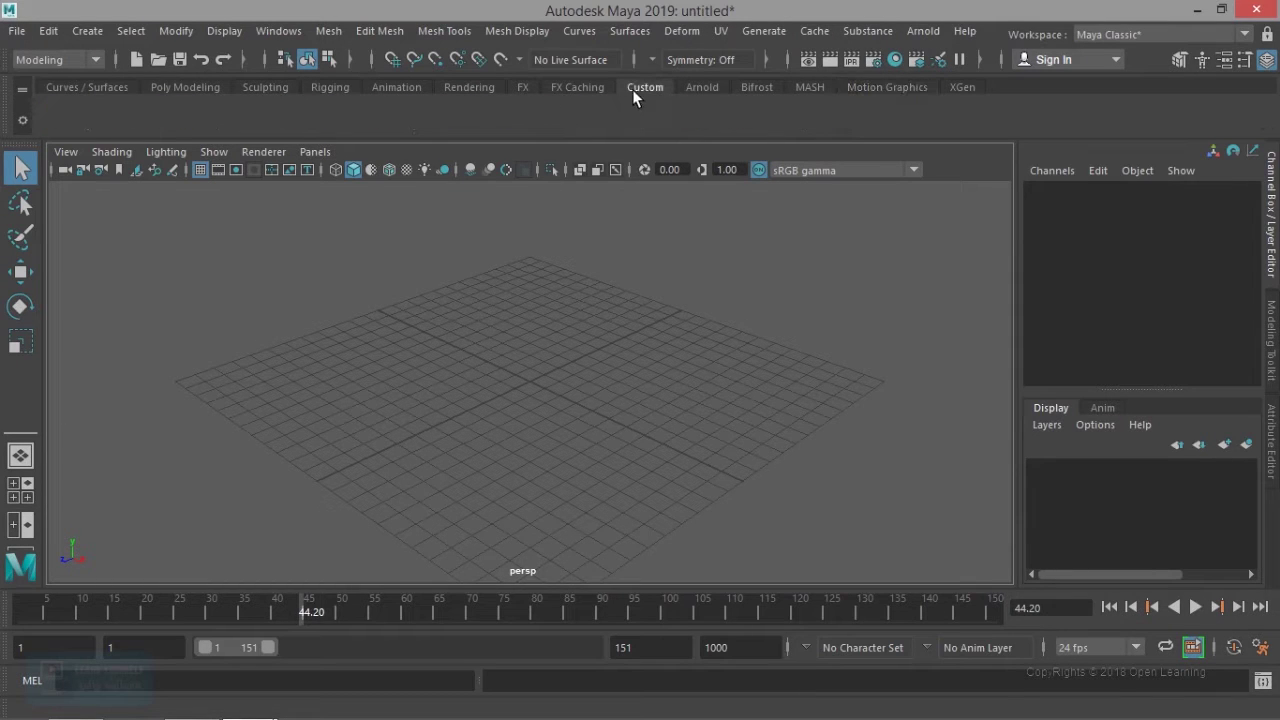
{"action": "left_click", "coordinate": [710, 88]}
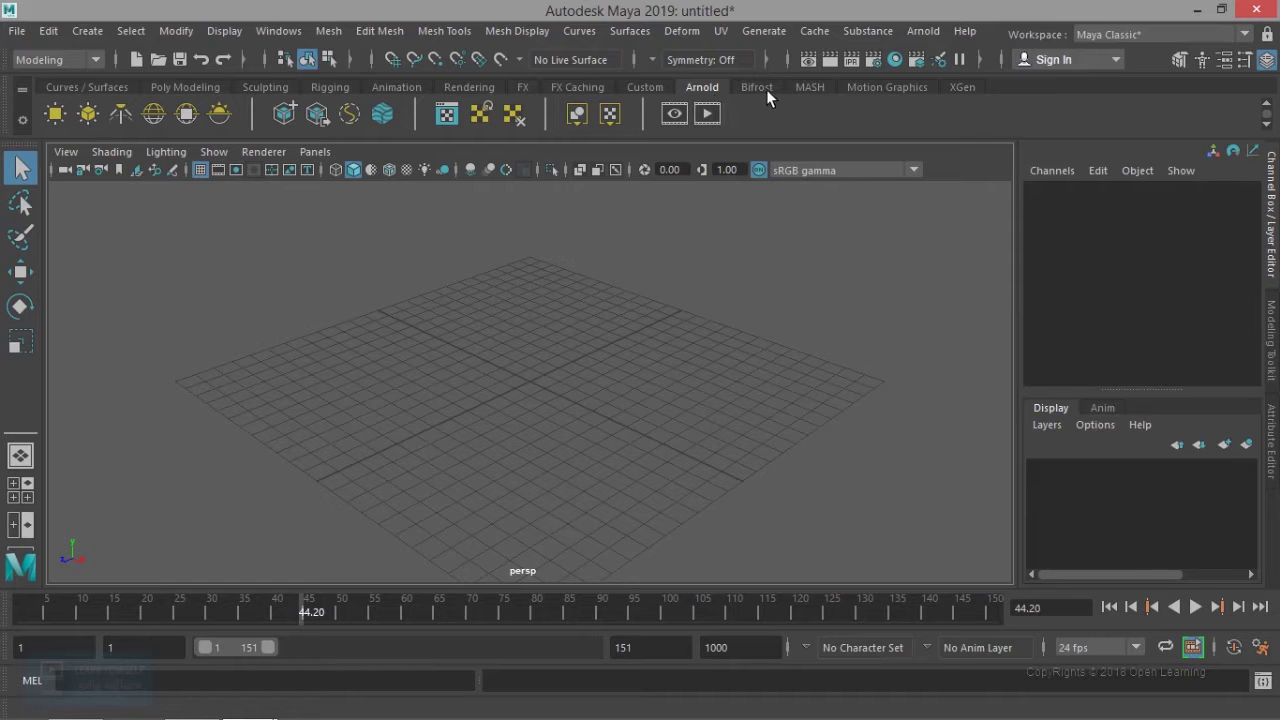
{"action": "left_click", "coordinate": [814, 89]}
{"action": "left_click", "coordinate": [893, 86]}
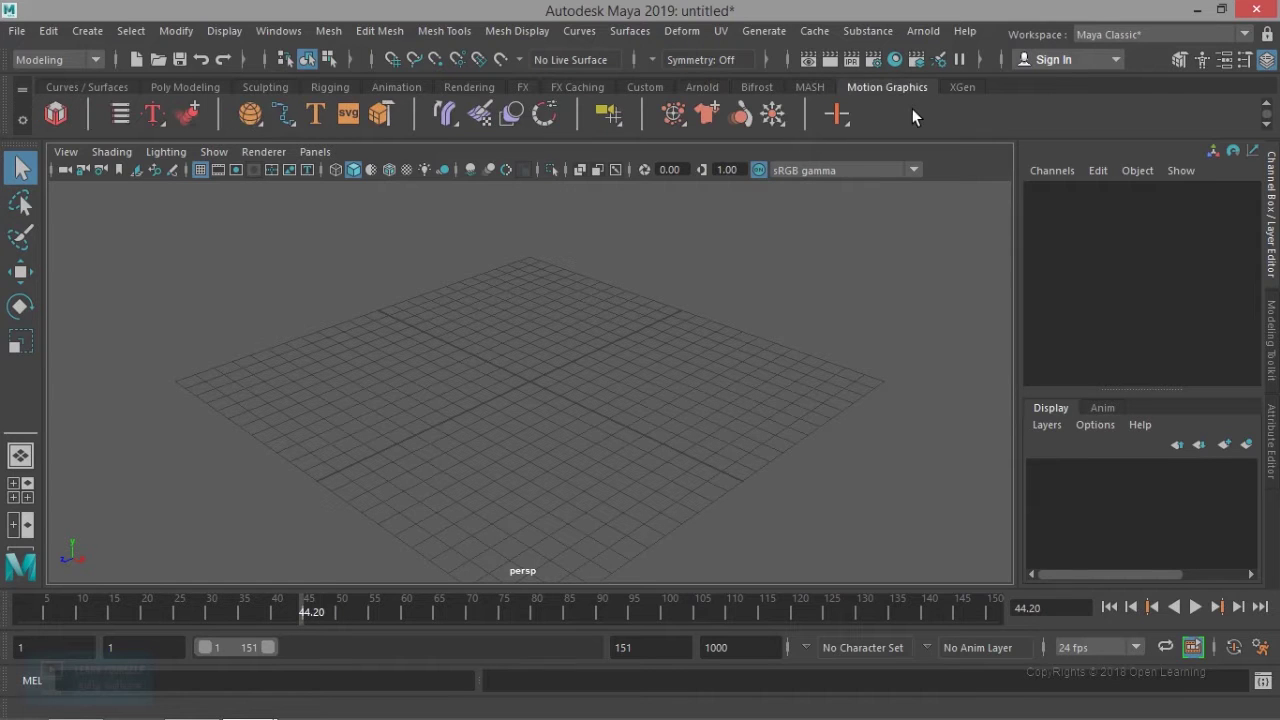
{"action": "left_click", "coordinate": [962, 88]}
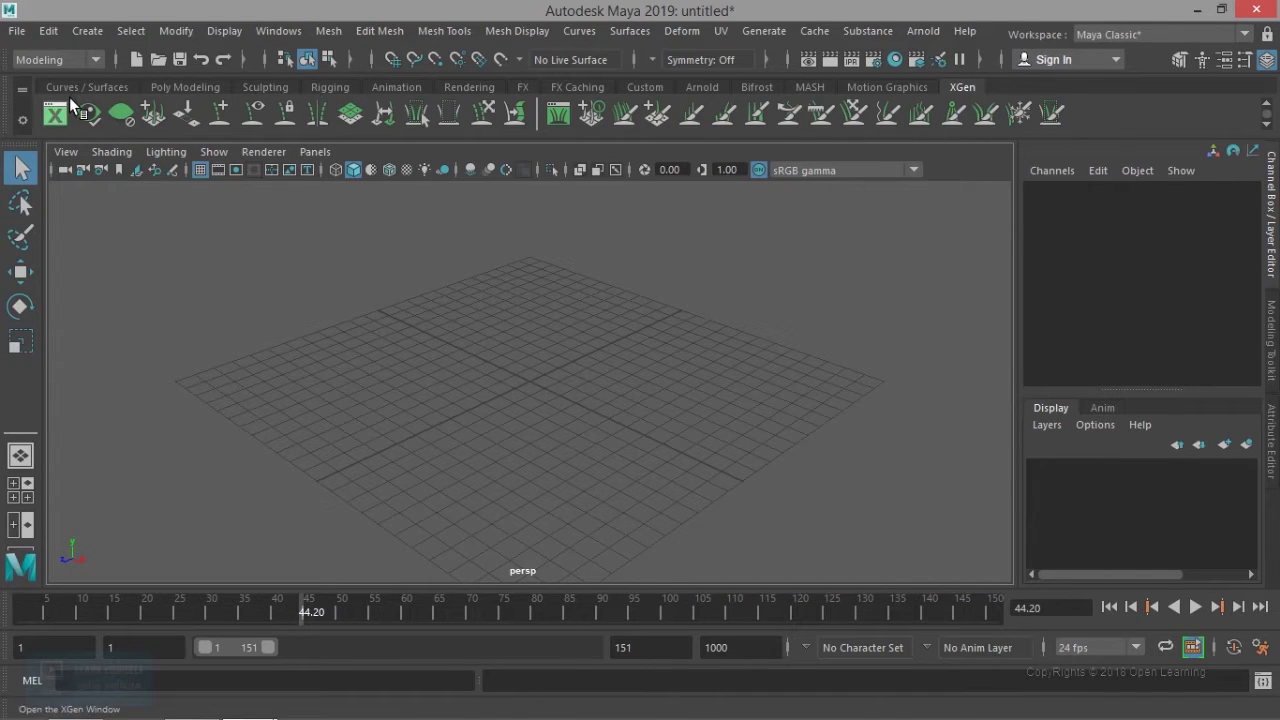
Step: Look through the Poly Modeling, Sculpting, Rigging and Animation shelves, and switch to the empty Custom shelf
{"action": "left_click", "coordinate": [203, 87]}
{"action": "left_click", "coordinate": [250, 88]}
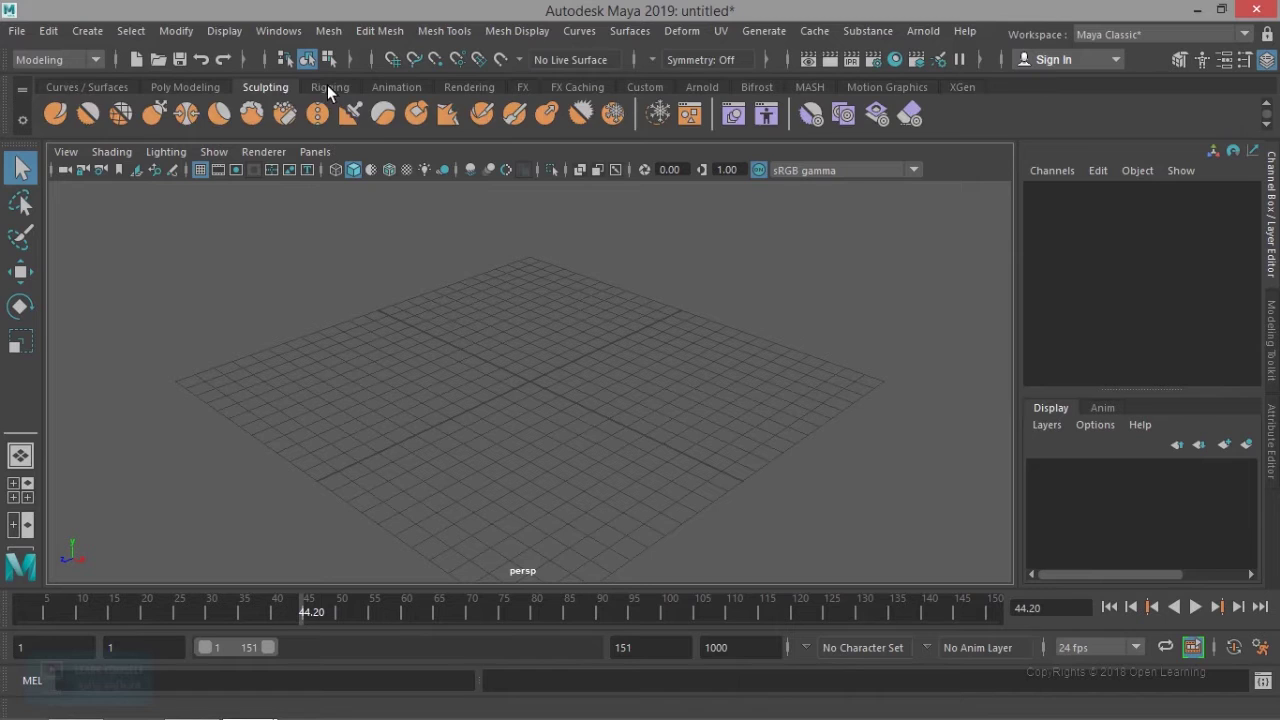
{"action": "left_click", "coordinate": [333, 88]}
{"action": "left_click", "coordinate": [395, 90]}
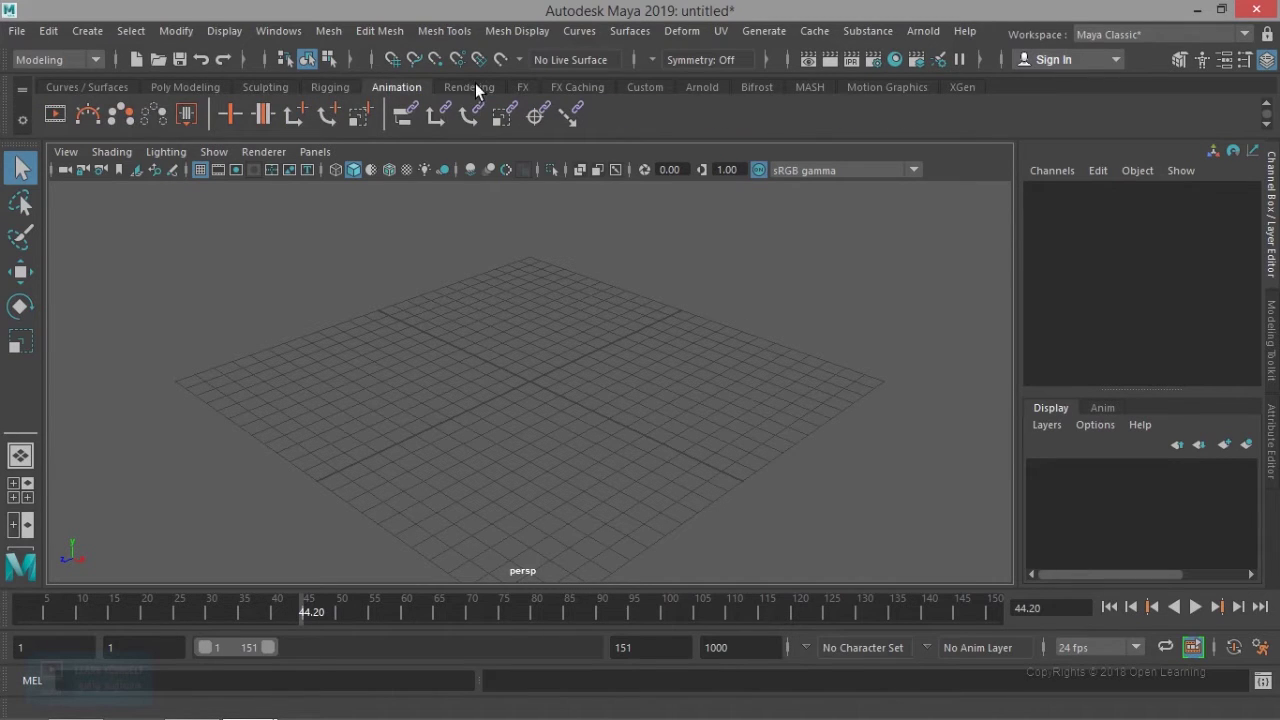
{"action": "left_click", "coordinate": [645, 88]}
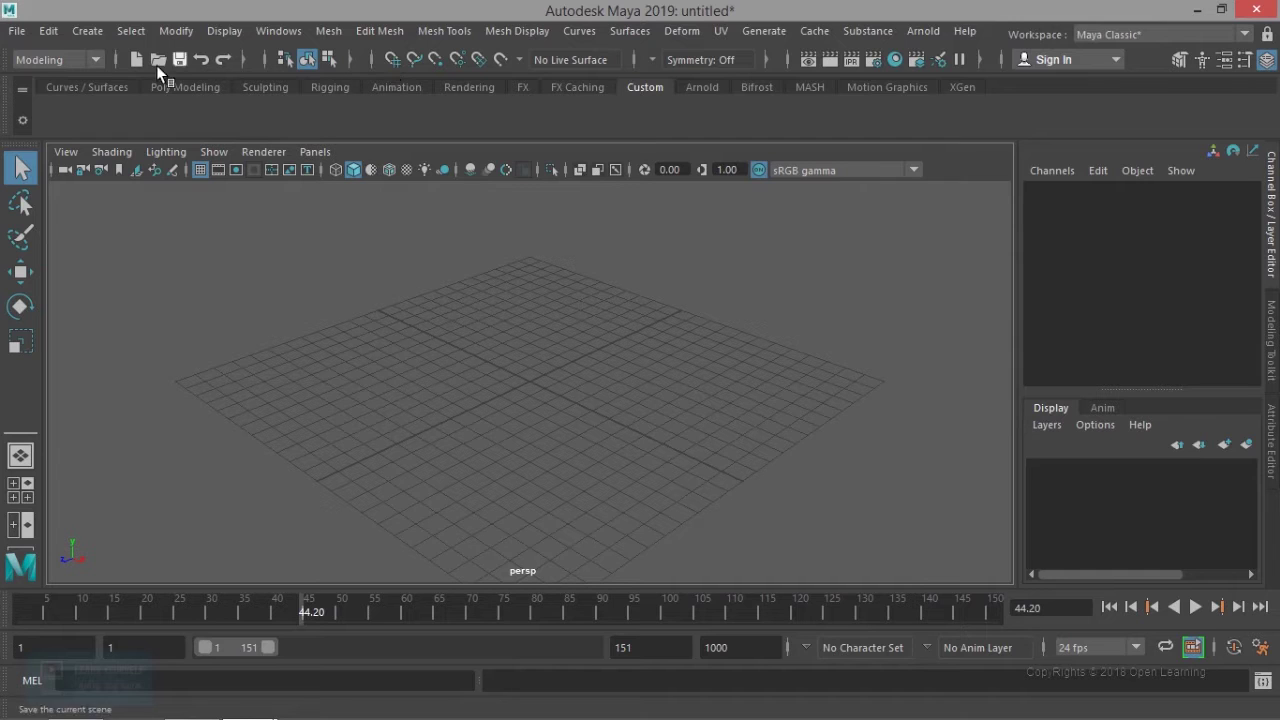
Step: Add the Copy and Paste commands to the Custom shelf
{"action": "left_click", "coordinate": [49, 32]}
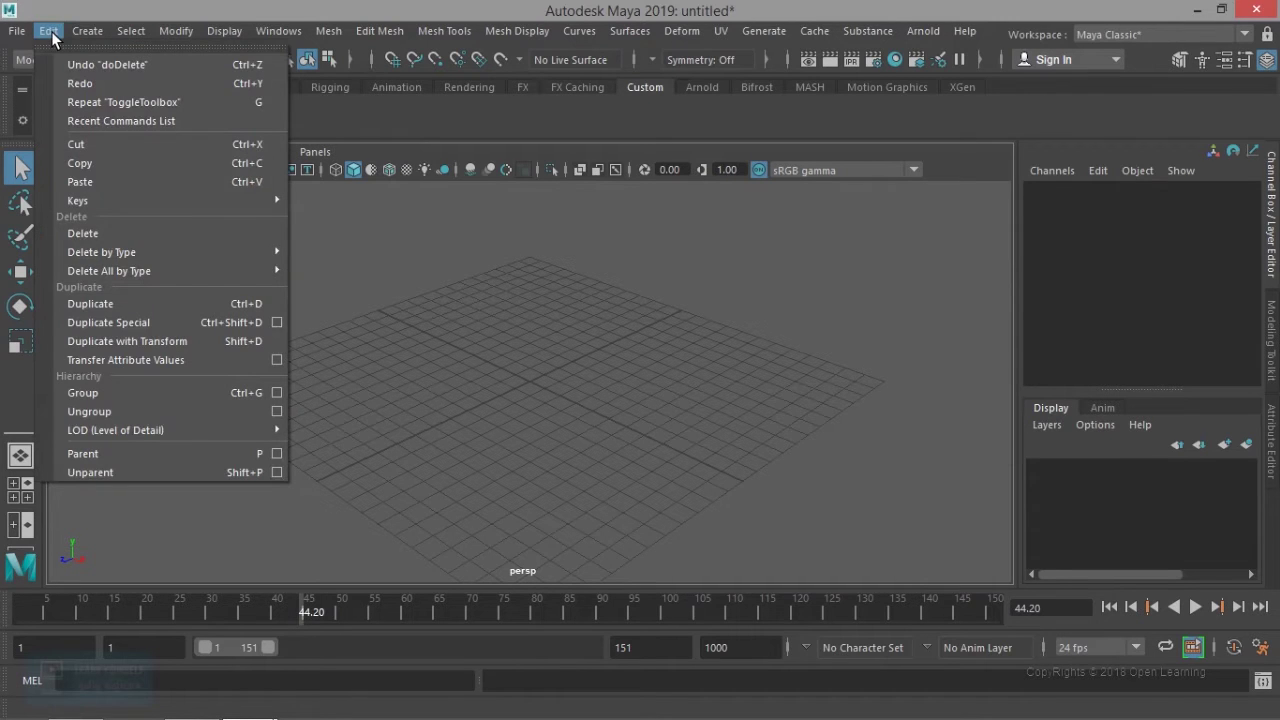
{"action": "left_click", "coordinate": [98, 162], "text": "ctrl+shift"}
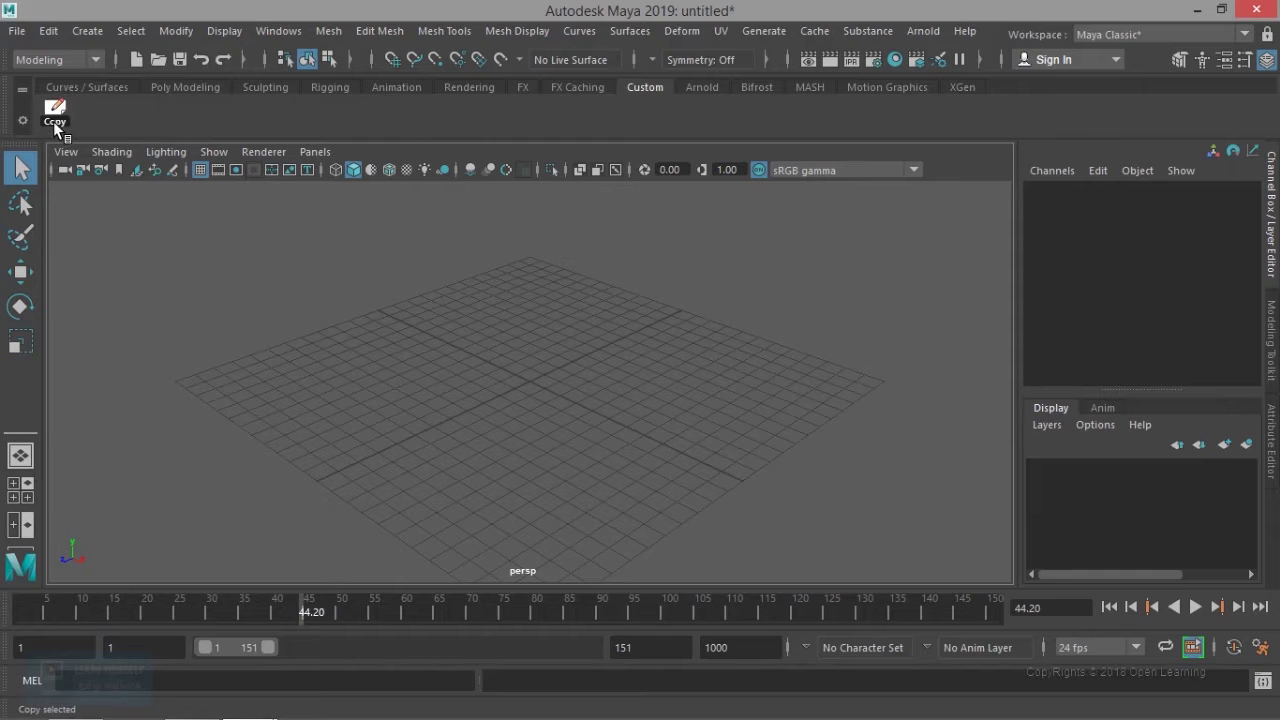
{"action": "left_click", "coordinate": [50, 34]}
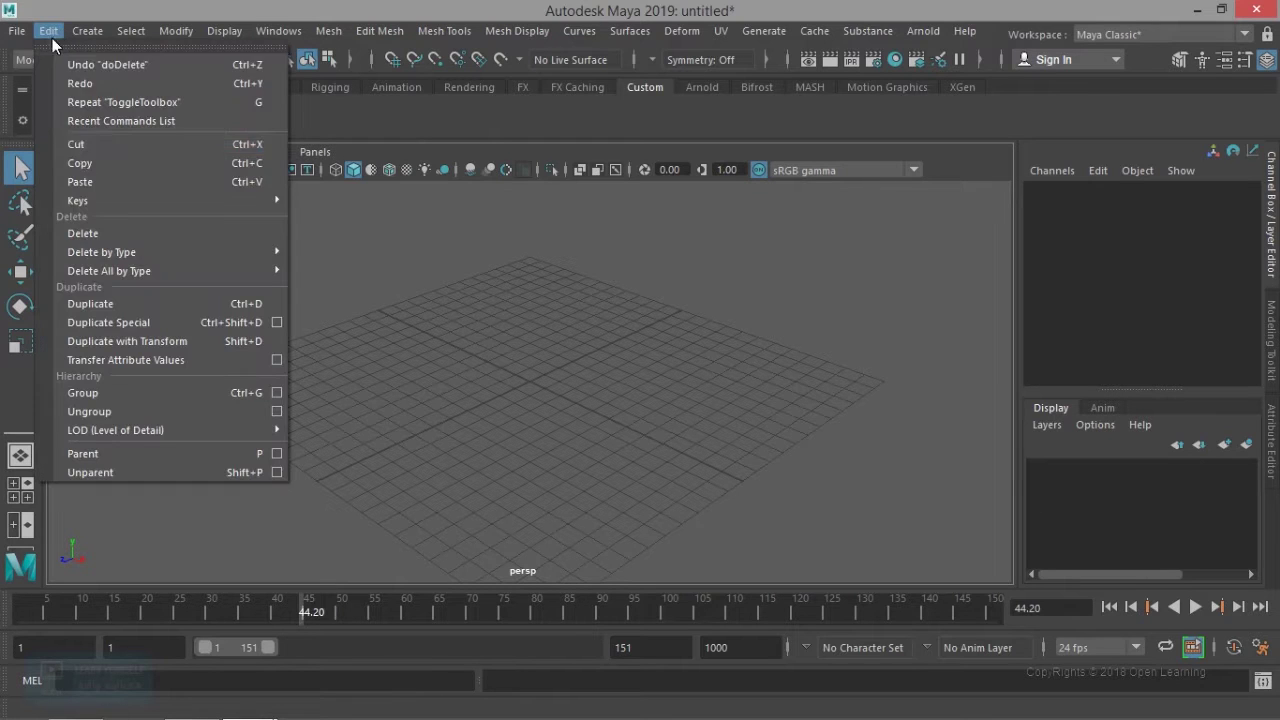
{"action": "left_click", "coordinate": [98, 182]}
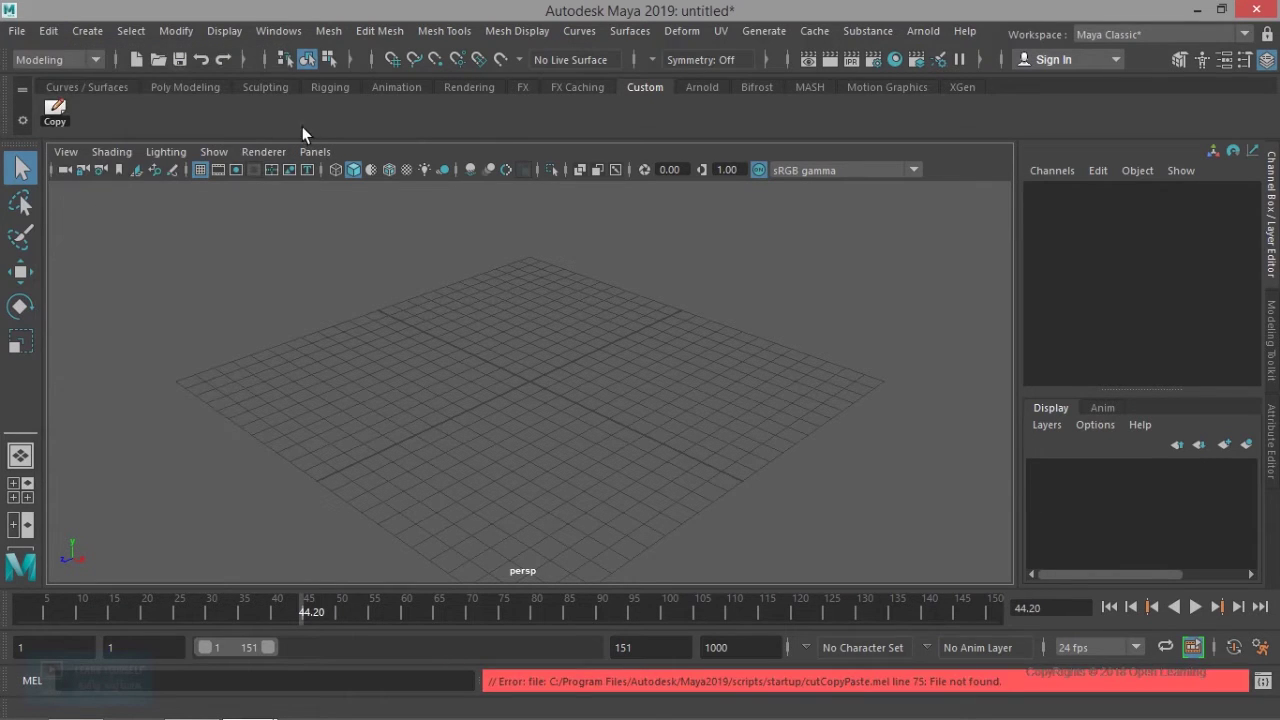
{"action": "left_click", "coordinate": [48, 31]}
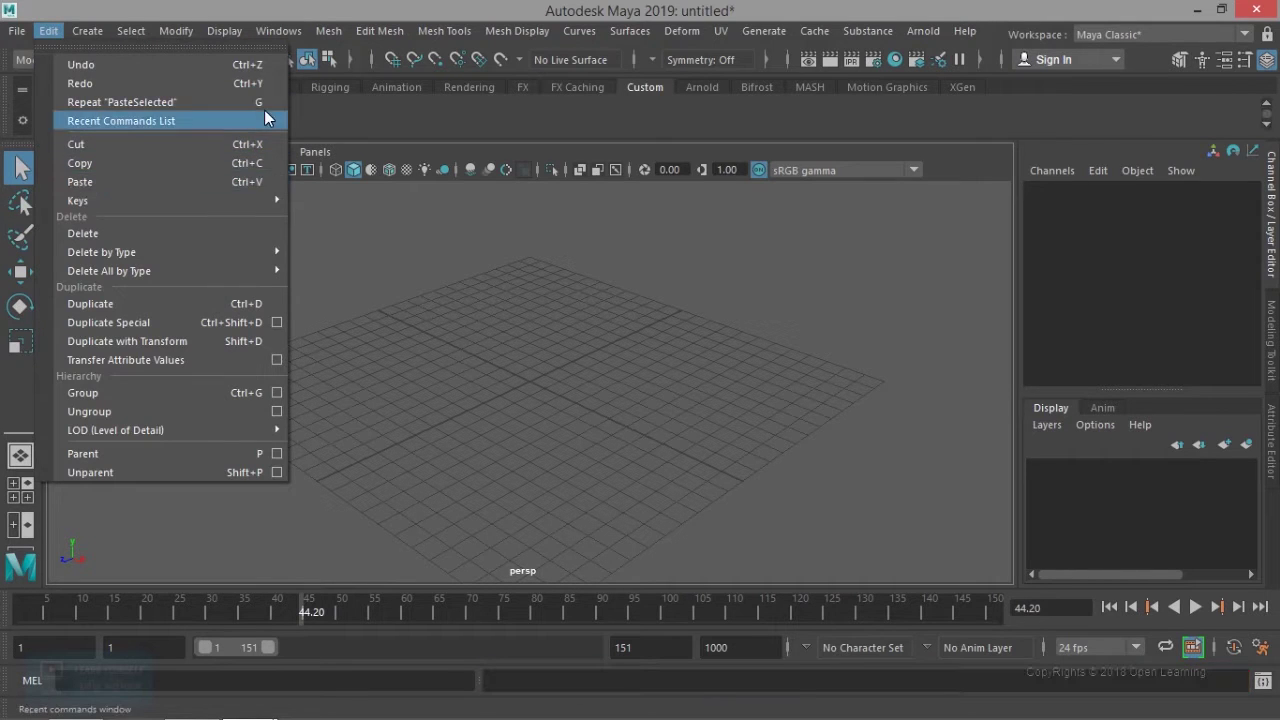
{"action": "left_click", "coordinate": [323, 109]}
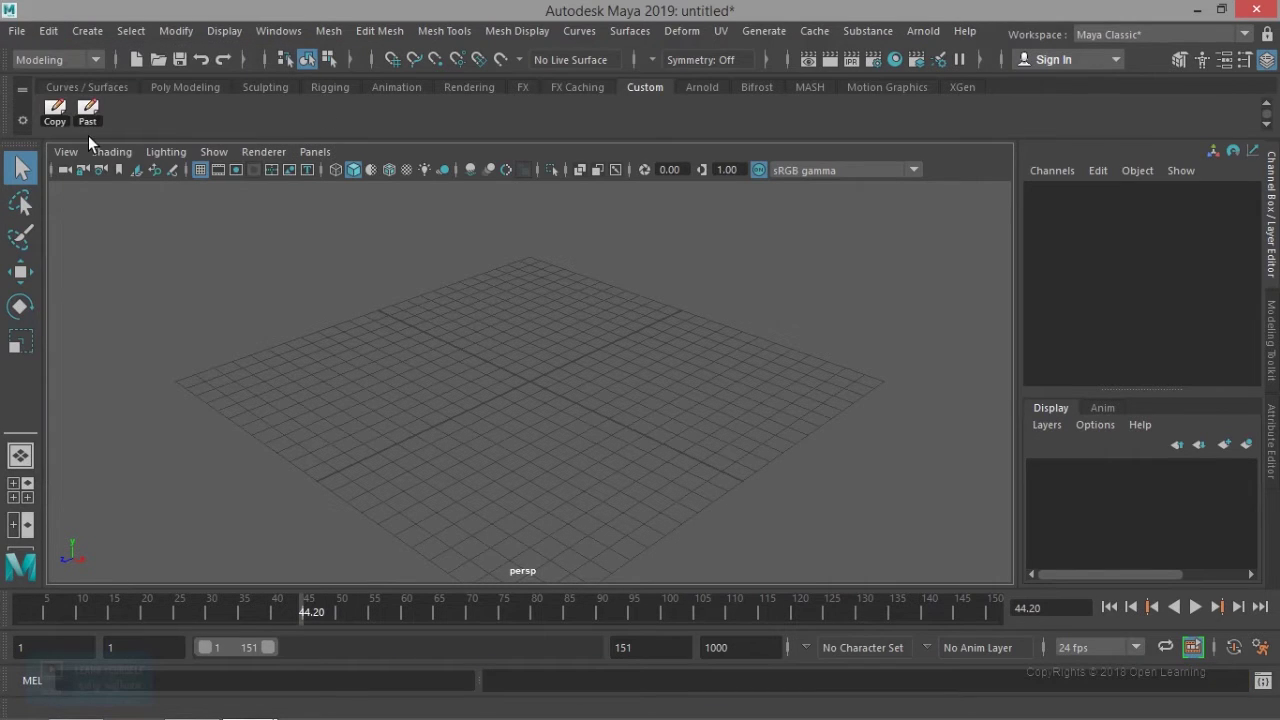
Step: Add the Delete by Type command for History to the Custom shelf
{"action": "left_click", "coordinate": [52, 31]}
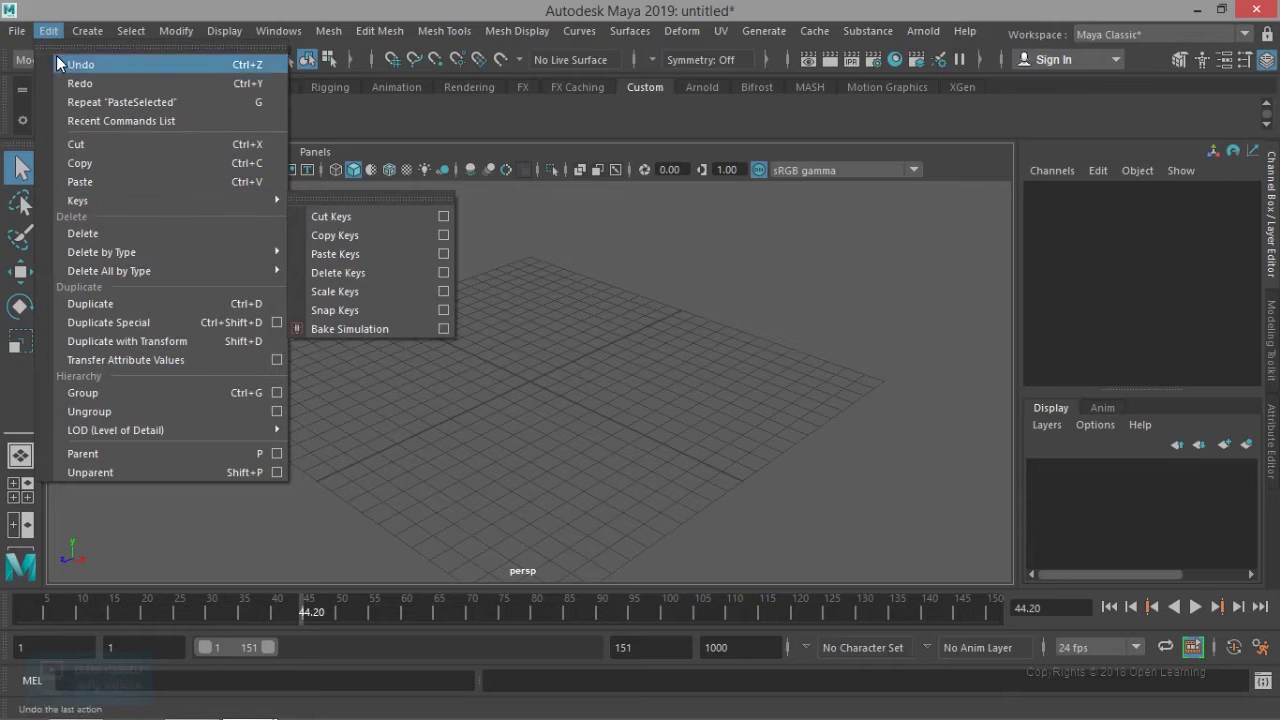
{"action": "mouse_move", "coordinate": [82, 204]}
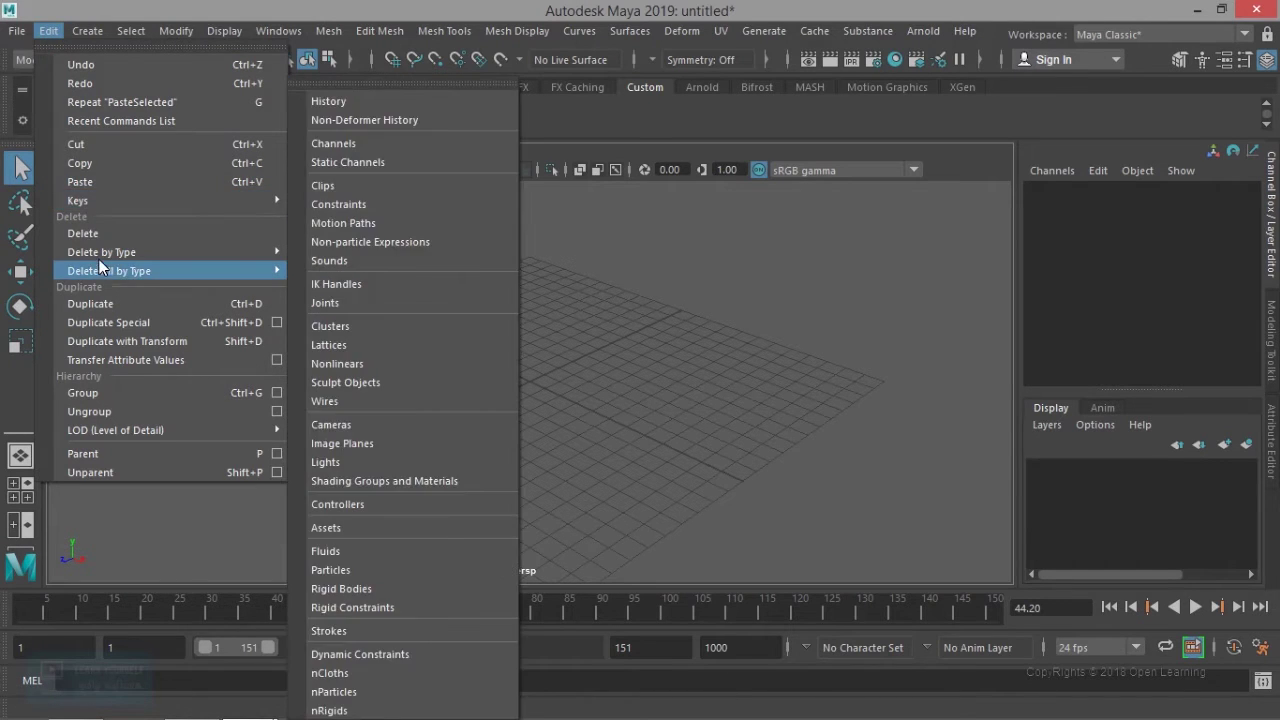
{"action": "mouse_move", "coordinate": [100, 253]}
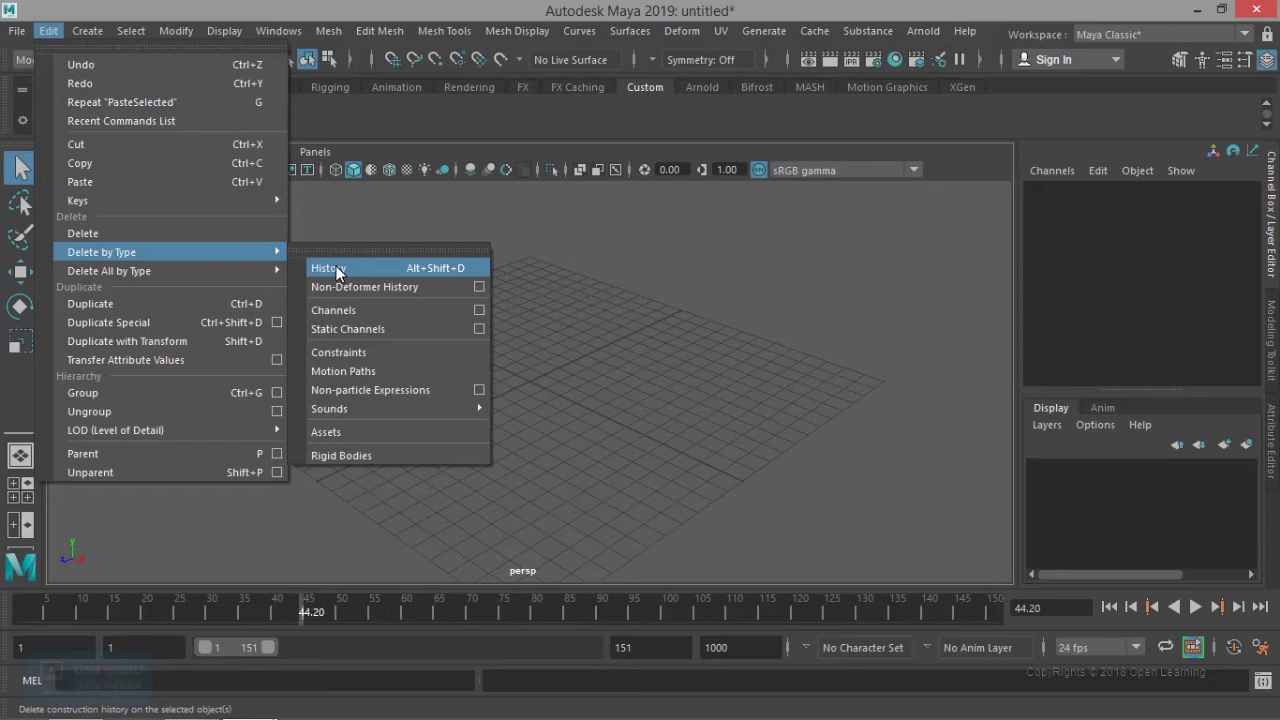
{"action": "left_click", "coordinate": [353, 115]}
Step: Add the Freeze Transformations and Center Pivot commands to the Custom shelf
{"action": "left_click", "coordinate": [84, 34]}
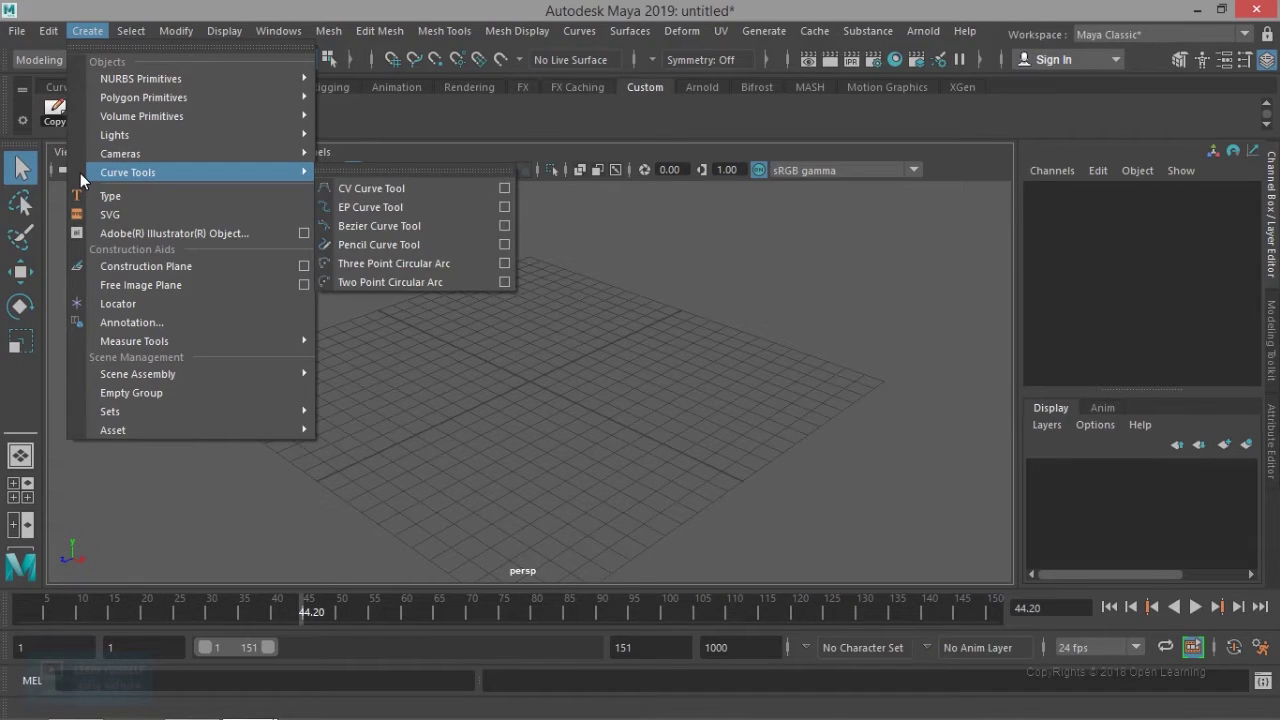
{"action": "mouse_move", "coordinate": [131, 33]}
{"action": "mouse_move", "coordinate": [48, 34]}
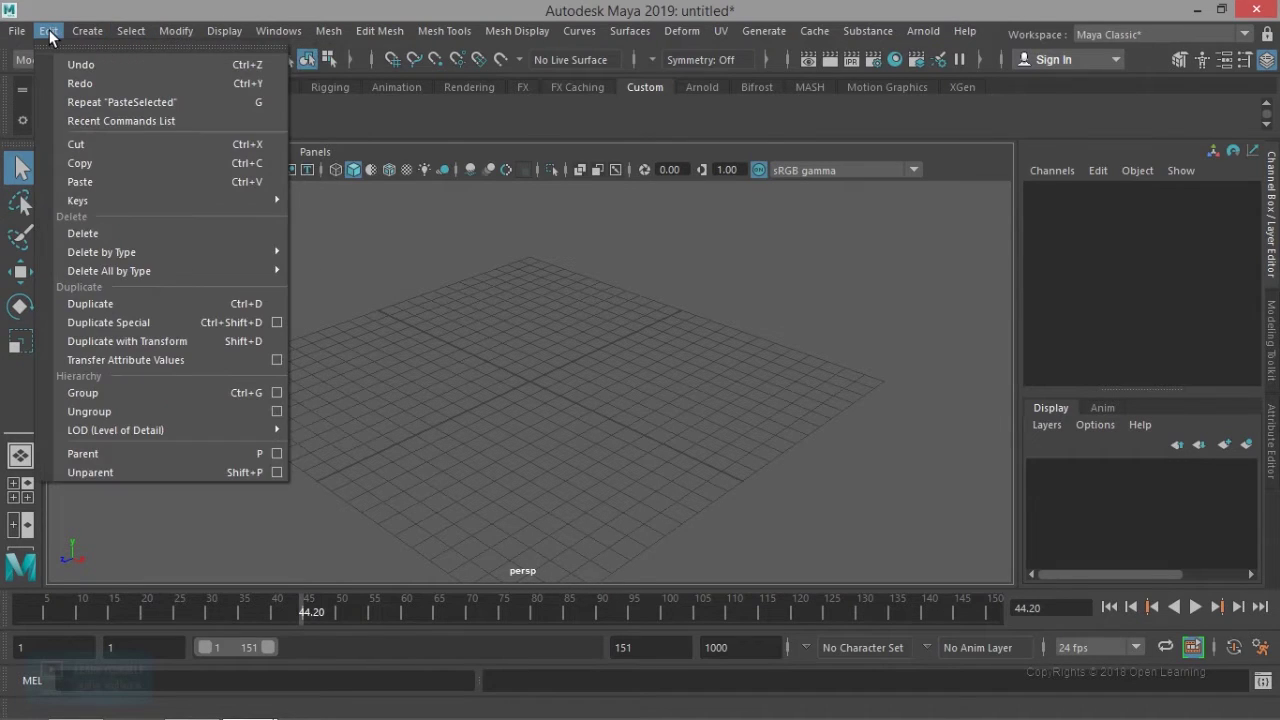
{"action": "mouse_move", "coordinate": [172, 32]}
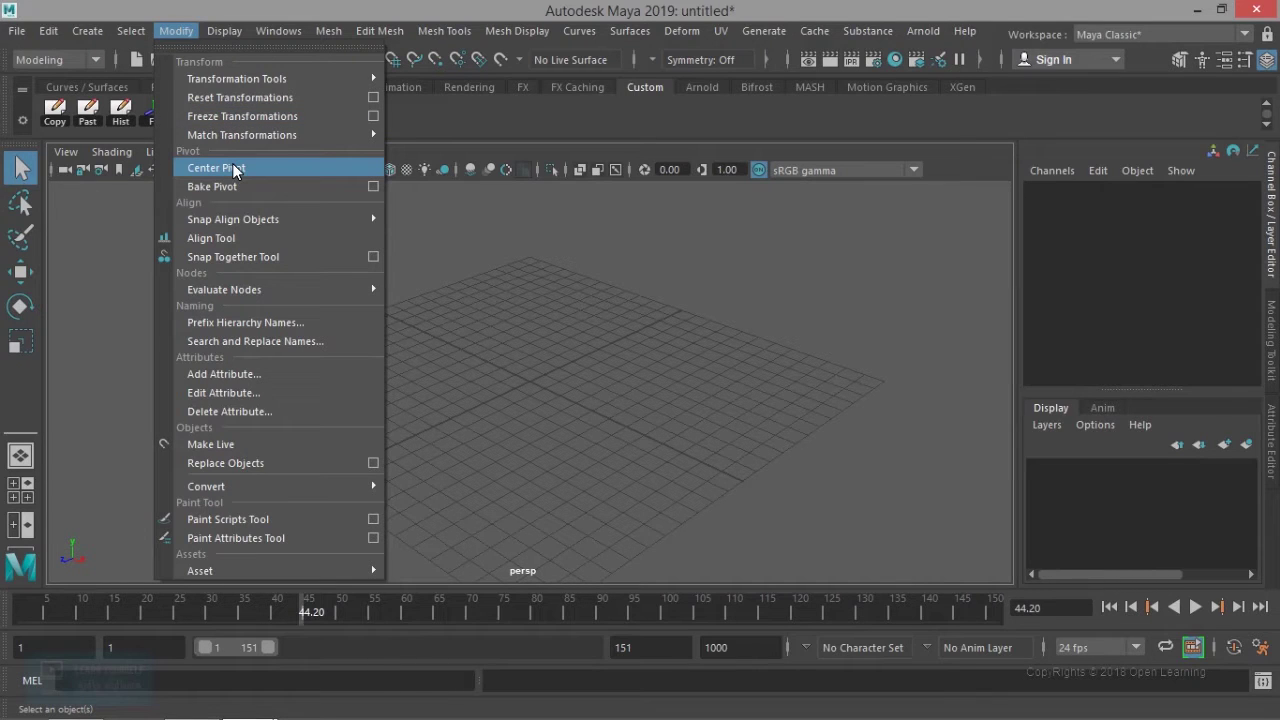
{"action": "left_click", "coordinate": [399, 120]}
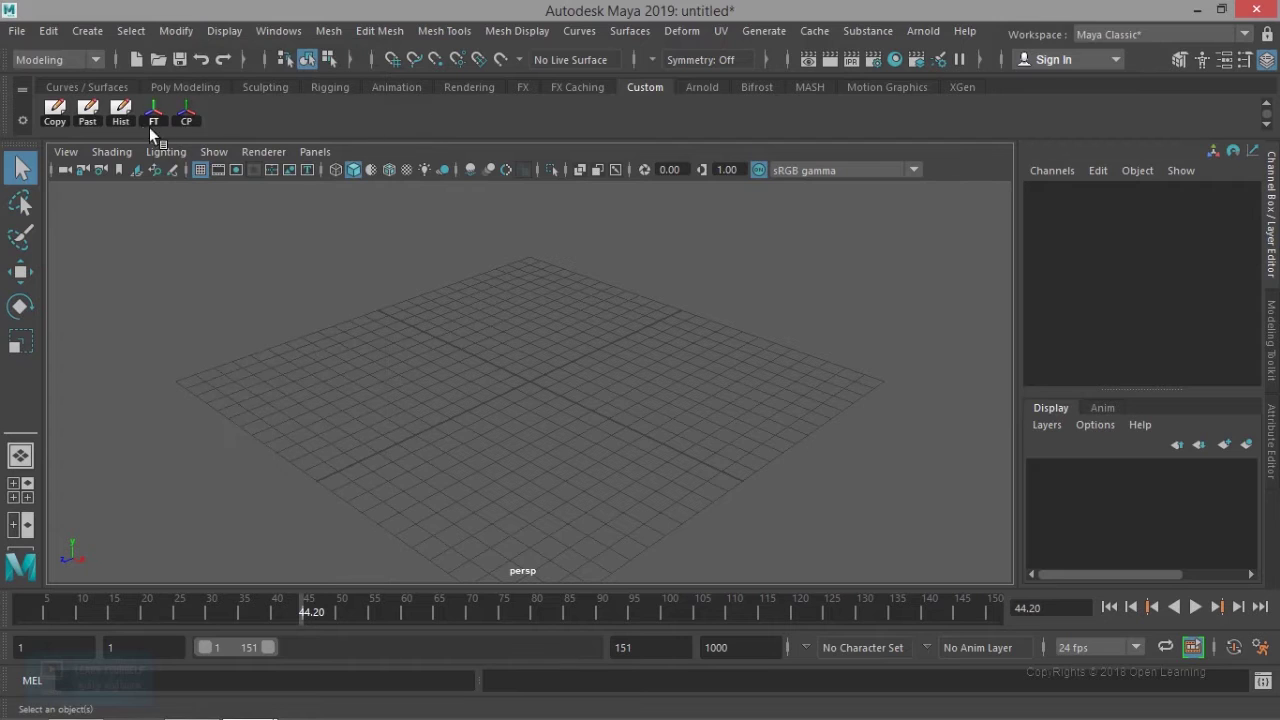
Step: Delete the Paste and Copy shortcuts from the Custom shelf
{"action": "right_click", "coordinate": [88, 114]}
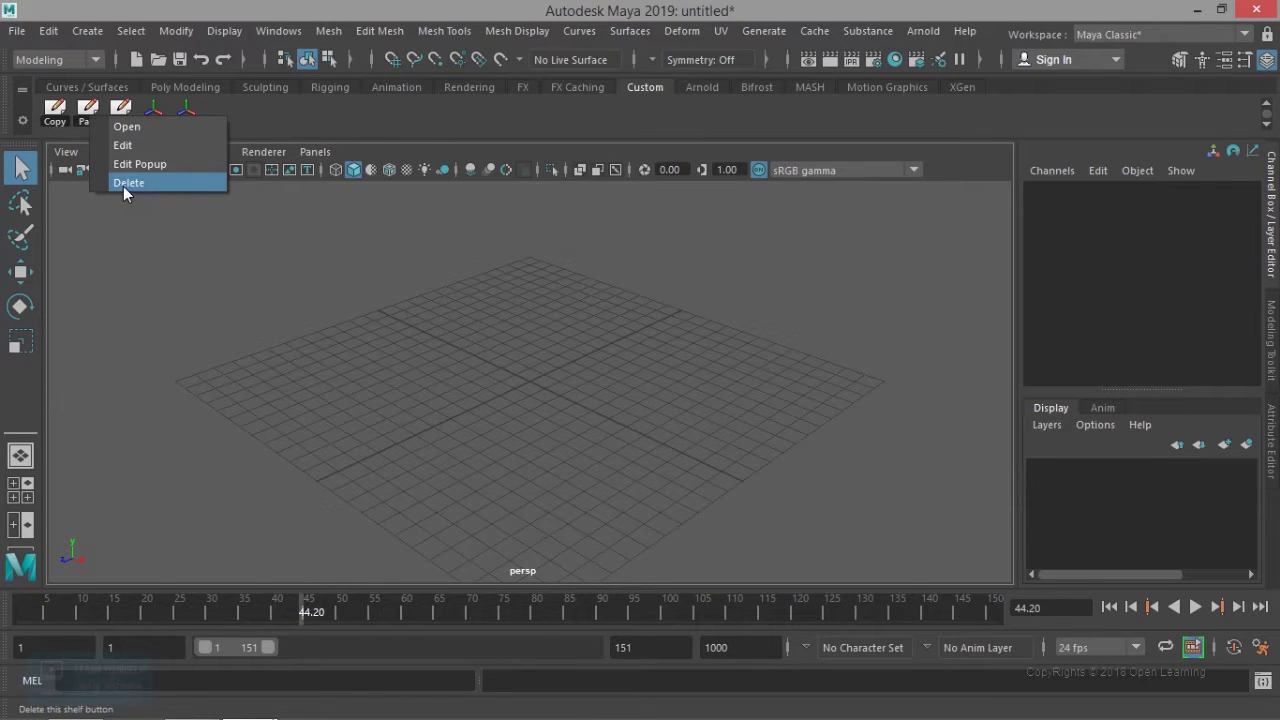
{"action": "left_click", "coordinate": [90, 113]}
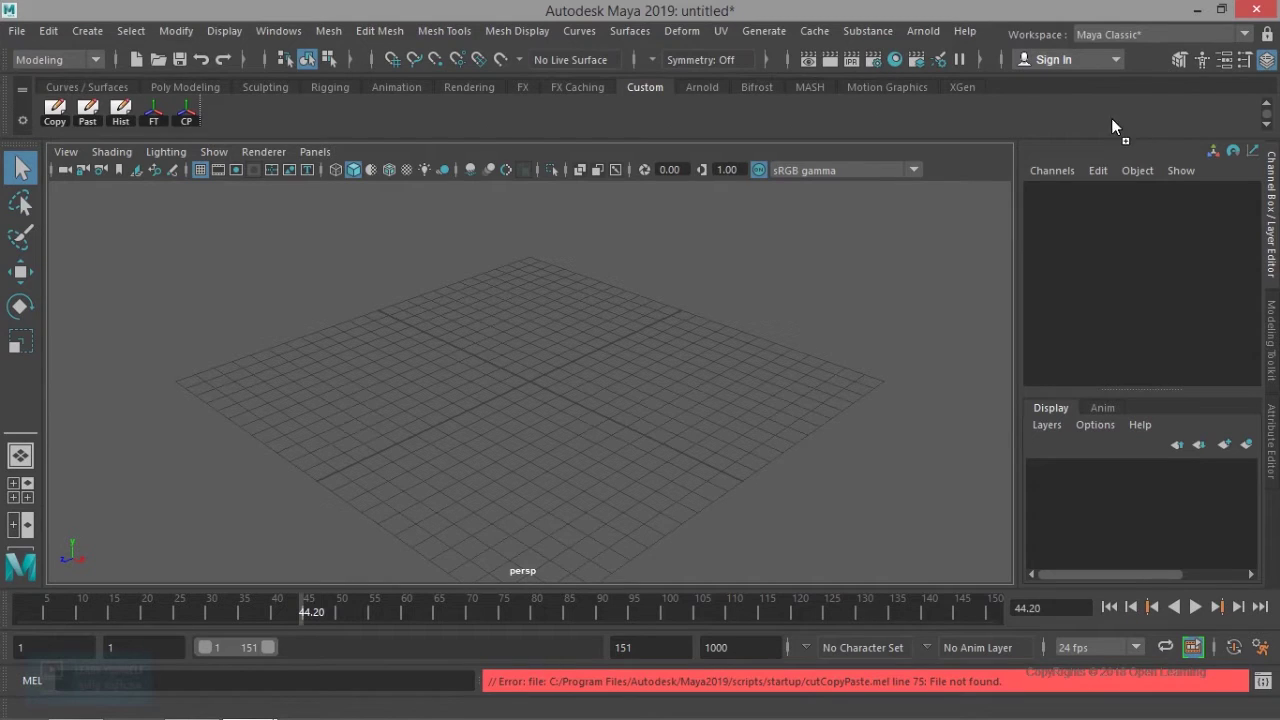
{"action": "right_click", "coordinate": [103, 113]}
{"action": "left_click", "coordinate": [112, 181]}
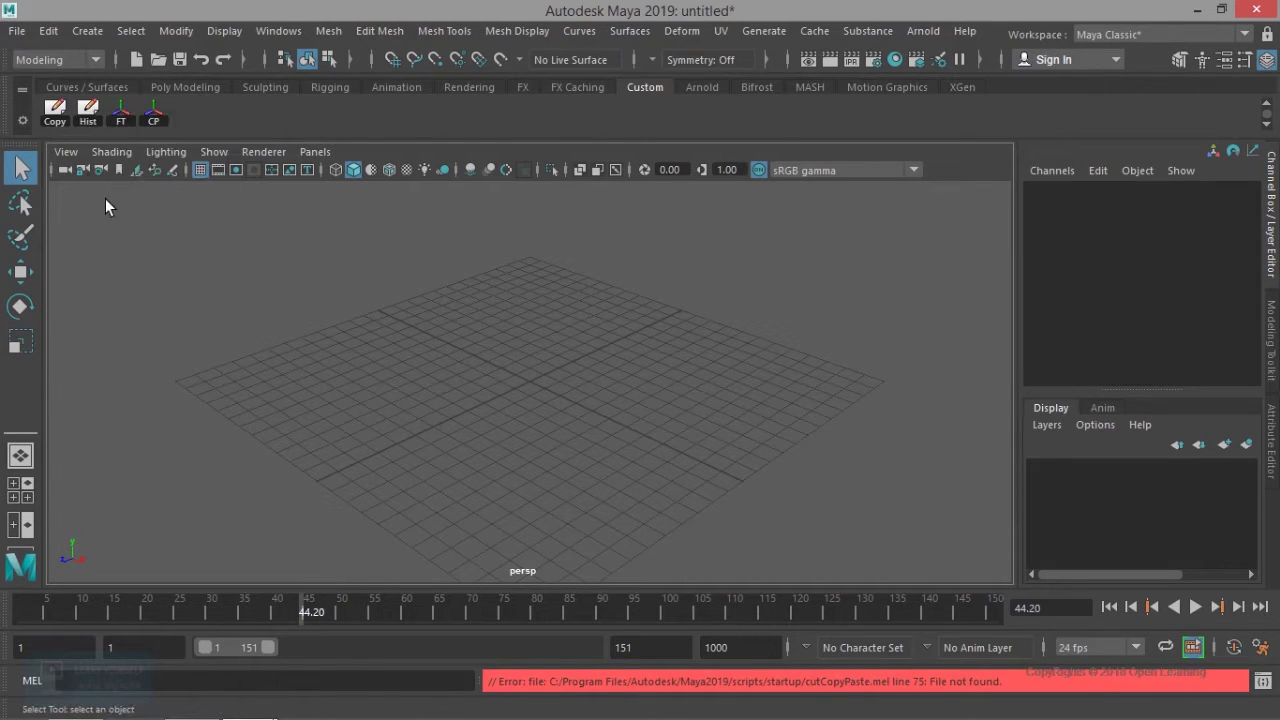
{"action": "right_click", "coordinate": [64, 123]}
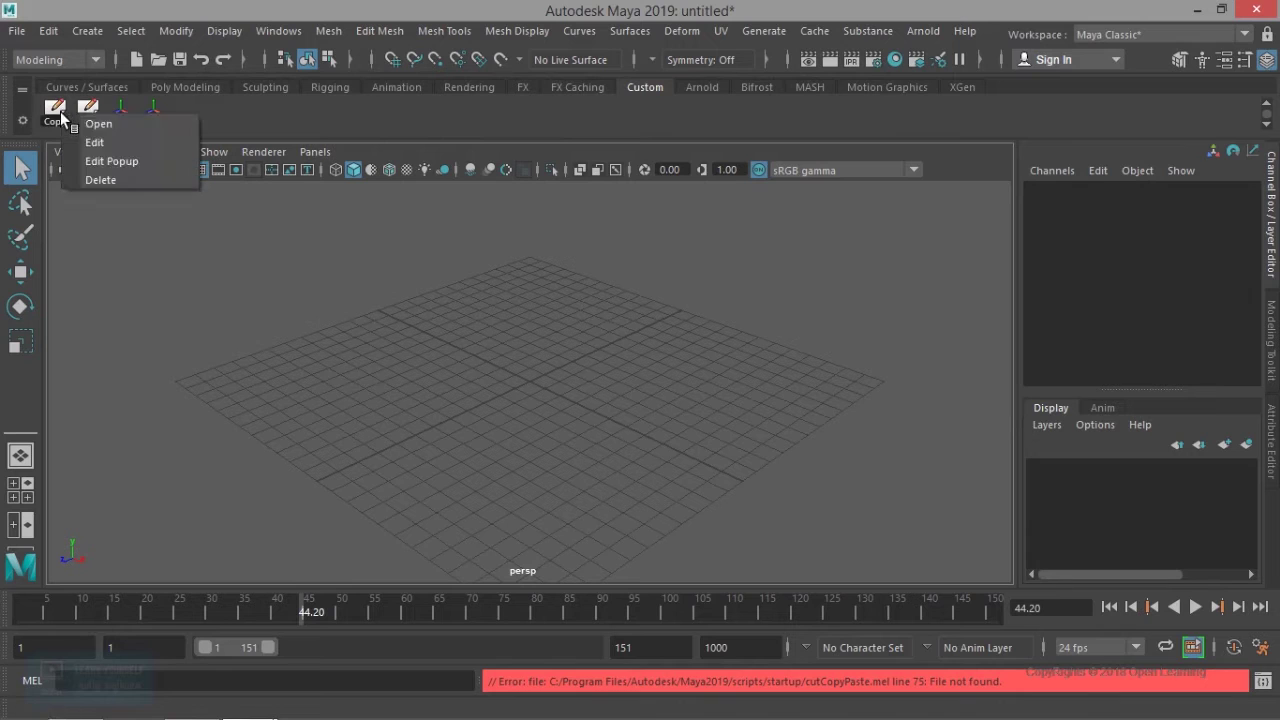
{"action": "left_click", "coordinate": [88, 180]}
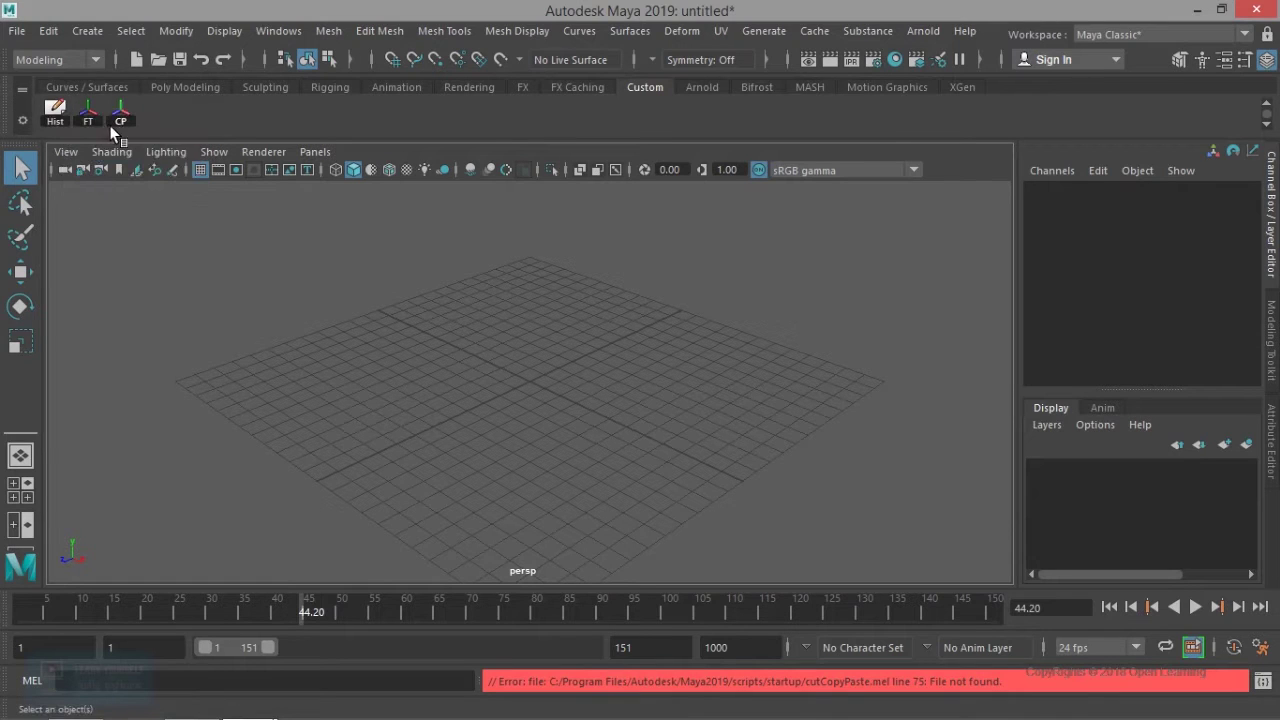
Step: Reorder the Custom shelf shortcuts so Center Pivot comes first, followed by History and Freeze Transformations
{"action": "middle_click_drag", "start_coordinate": [121, 115], "coordinate": [111, 116]}
{"action": "middle_click_drag", "start_coordinate": [58, 110], "coordinate": [57, 112]}
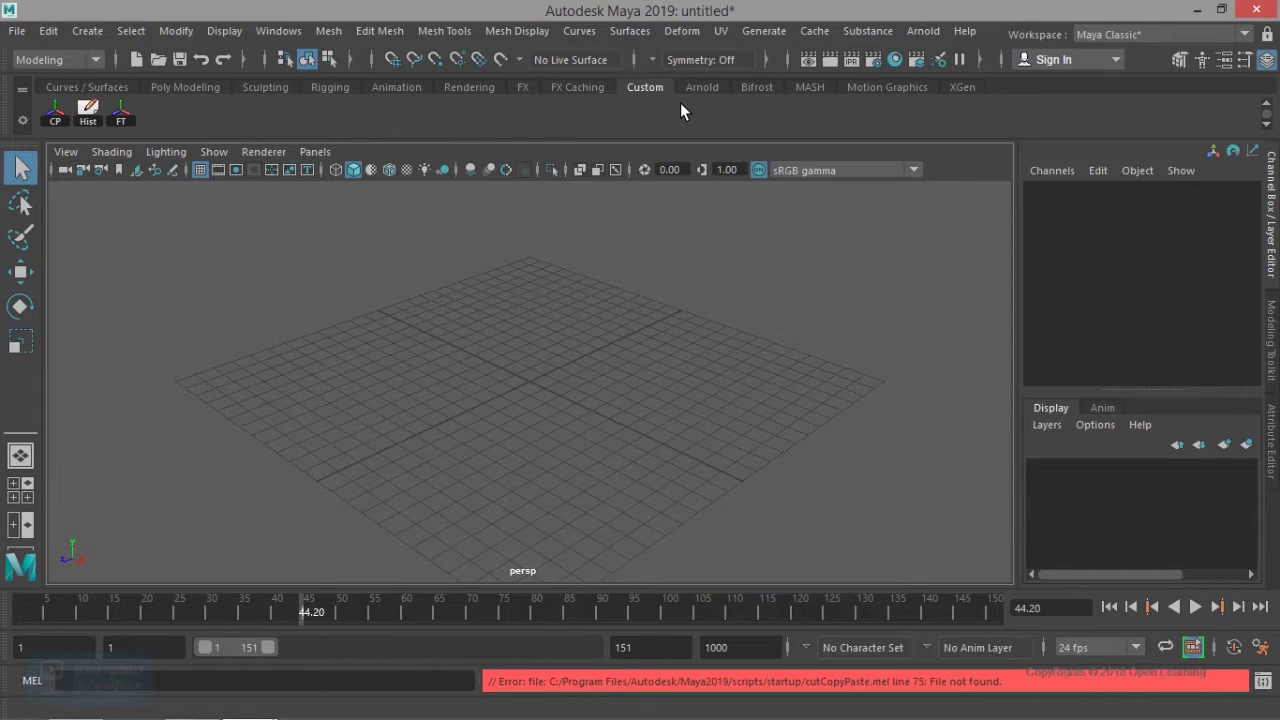
Step: Create a new shelf named RobotModelKit
{"action": "left_click", "coordinate": [23, 122]}
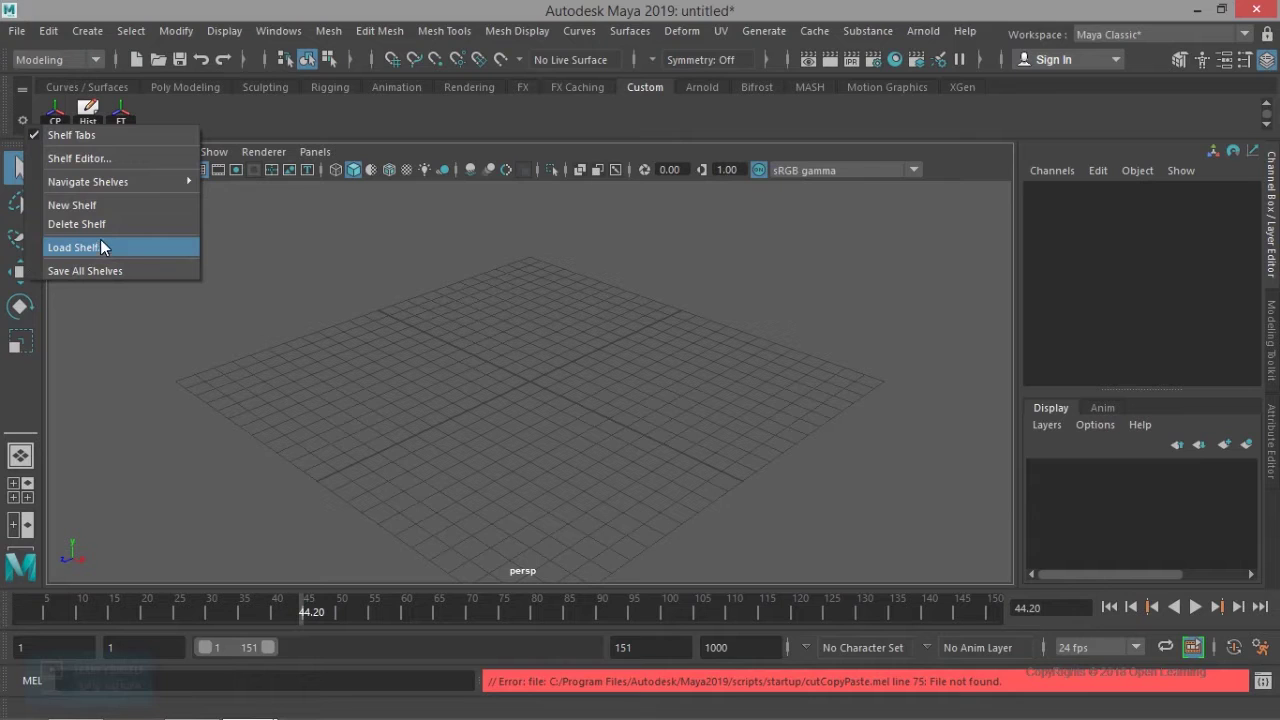
{"action": "left_click", "coordinate": [98, 208]}
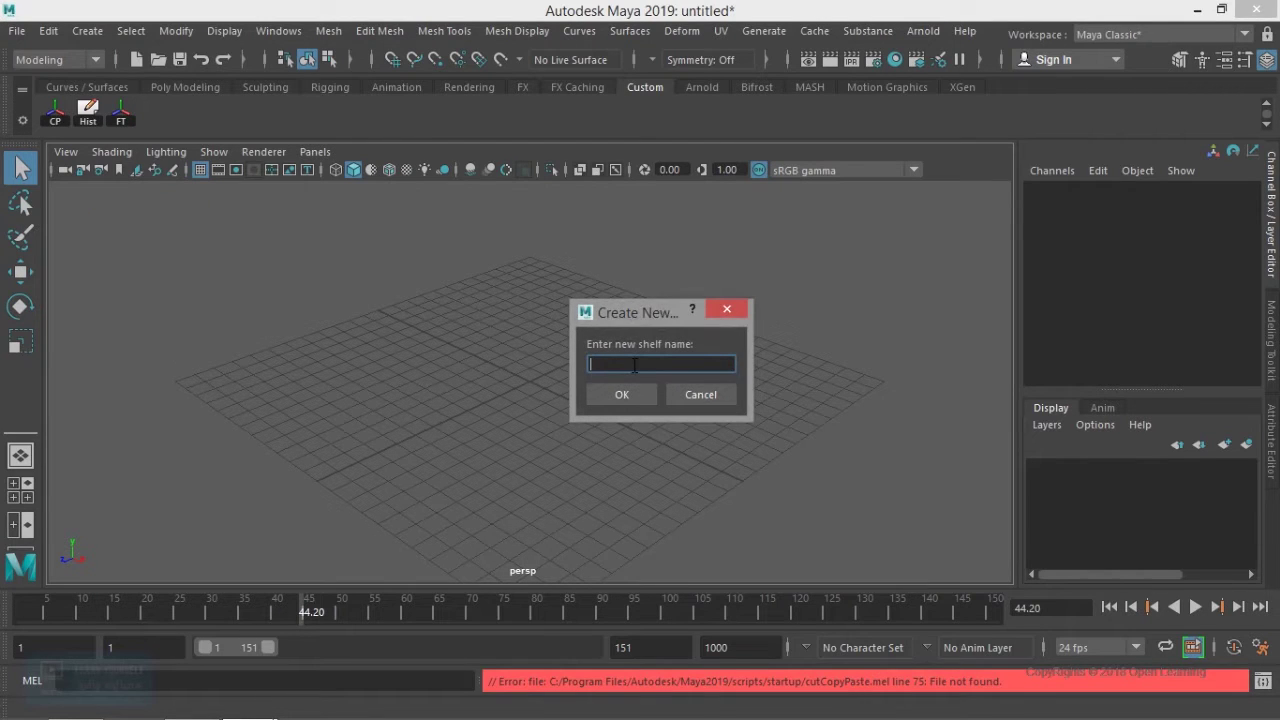
{"action": "type", "text": "RobotModelKit"}
{"action": "left_click", "coordinate": [622, 395]}
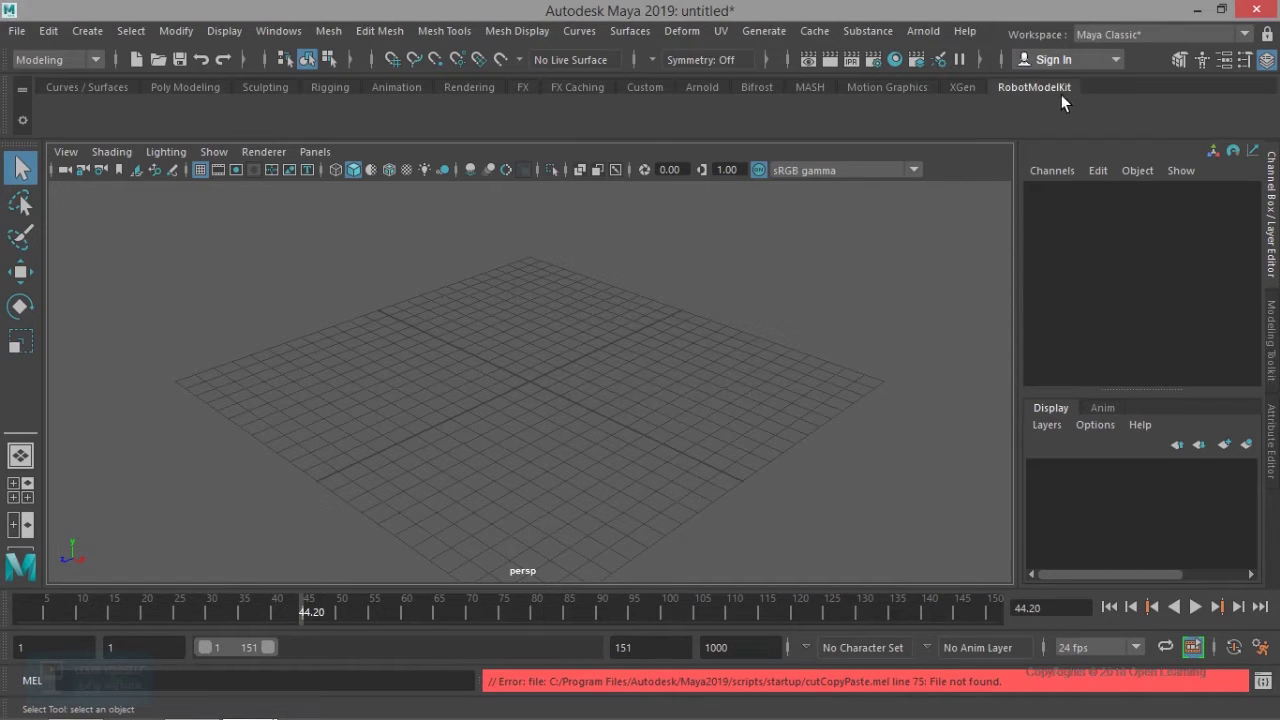
Step: Add the Add Divisions, Bevel, Circularize, Connect, Detach, Merge, Merge to Center, Flip and Symmetrize commands to the RobotModelKit shelf
{"action": "left_click", "coordinate": [382, 36]}
{"action": "left_click", "coordinate": [400, 80], "text": "ctrl+shift"}
{"action": "left_click", "coordinate": [400, 97], "text": "ctrl+shift"}
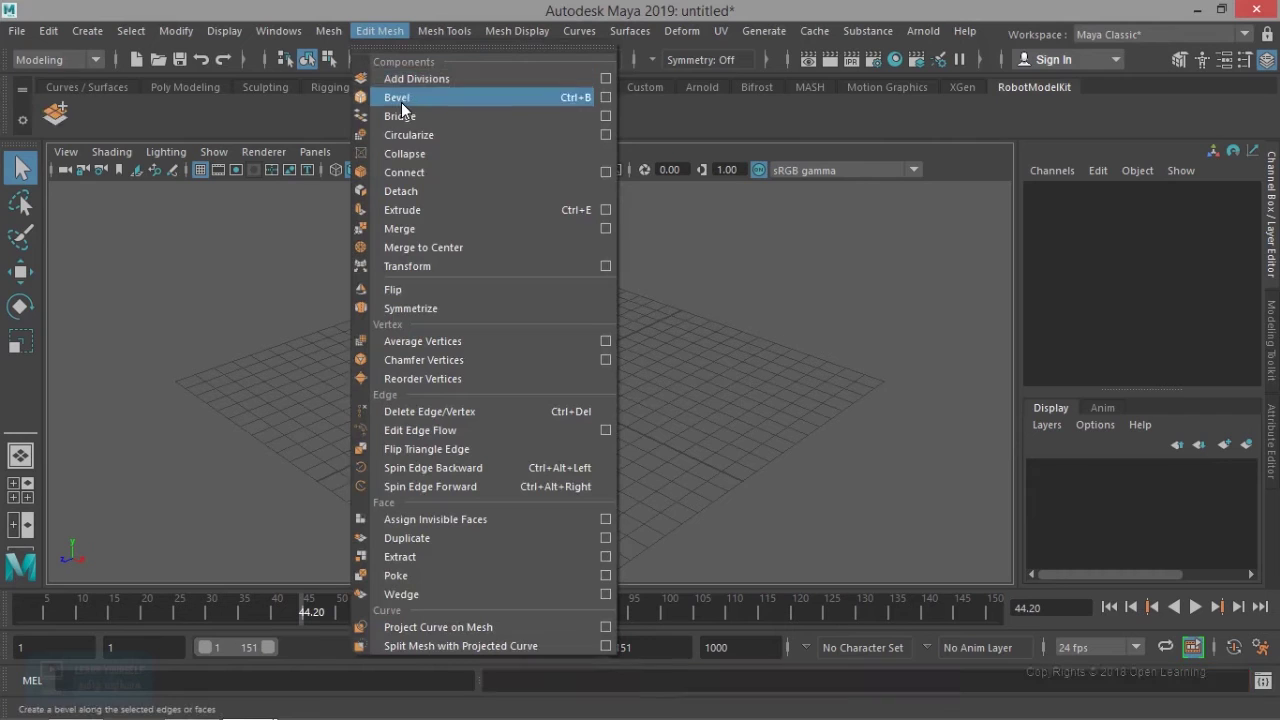
{"action": "left_click", "coordinate": [403, 134], "text": "ctrl+shift"}
{"action": "left_click", "coordinate": [404, 172], "text": "ctrl+shift"}
{"action": "left_click", "coordinate": [402, 190], "text": "ctrl+shift"}
{"action": "left_click", "coordinate": [403, 228], "text": "ctrl+shift"}
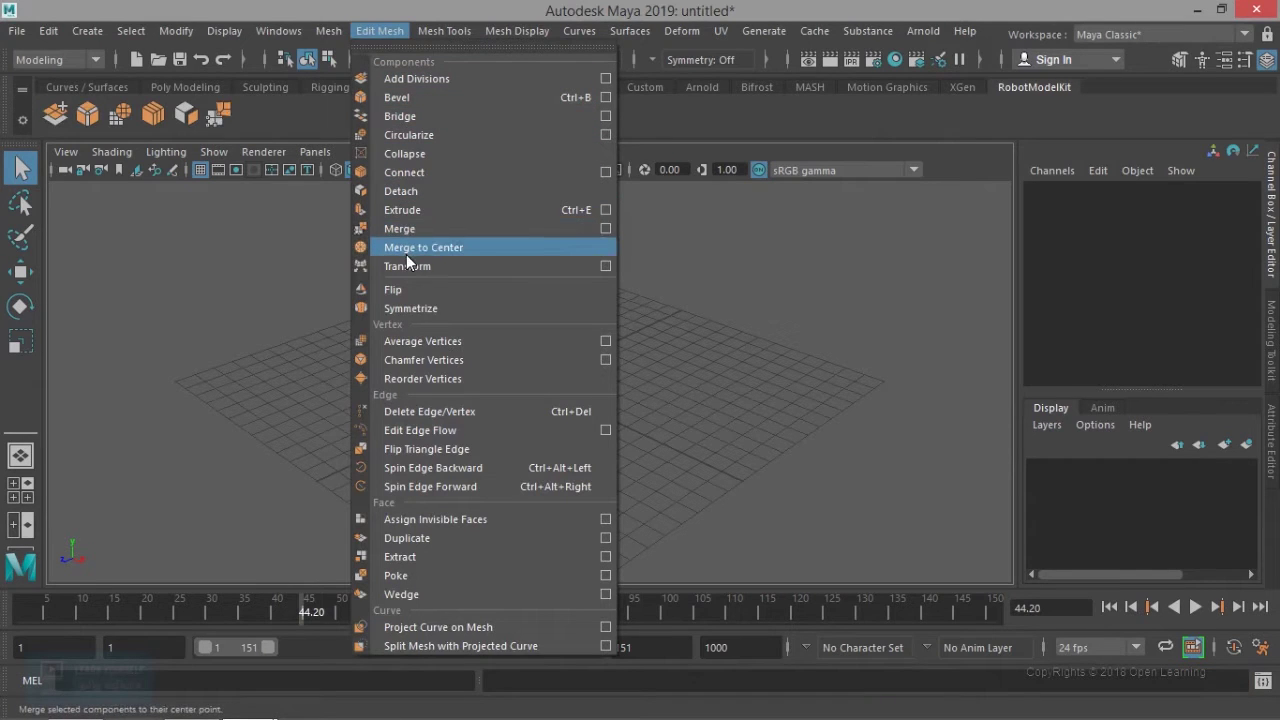
{"action": "left_click", "coordinate": [406, 250], "text": "ctrl+shift"}
{"action": "left_click", "coordinate": [406, 290], "text": "ctrl+shift"}
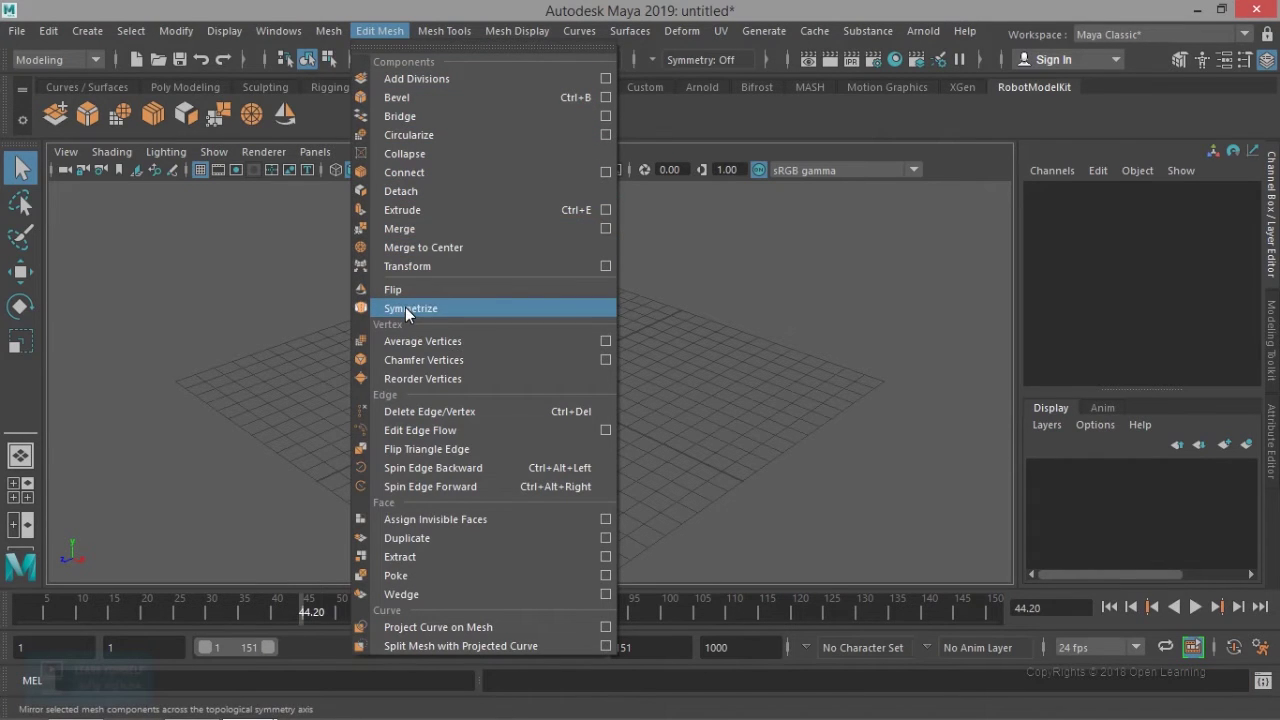
Step: Add Combine, Separate and mesh tools such as Insert Edge Loop, Multi-Cut and Offset Edge Loop to the RobotModelKit shelf
{"action": "mouse_move", "coordinate": [329, 31]}
{"action": "left_click", "coordinate": [364, 100], "text": "ctrl+shift"}
{"action": "left_click", "coordinate": [371, 119], "text": "ctrl+shift"}
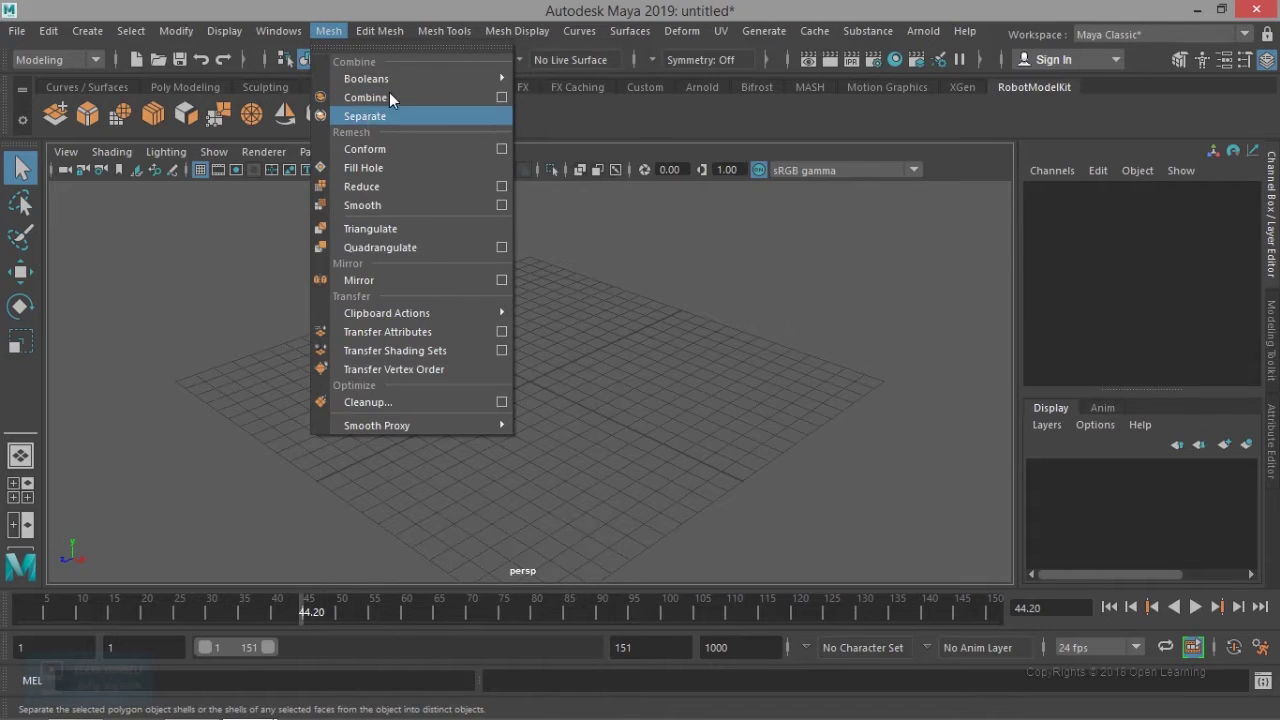
{"action": "mouse_move", "coordinate": [429, 31]}
{"action": "left_click", "coordinate": [456, 175], "text": "ctrl+shift"}
{"action": "left_click", "coordinate": [459, 210], "text": "ctrl+shift"}
{"action": "left_click", "coordinate": [462, 232], "text": "ctrl+shift"}
{"action": "left_click", "coordinate": [470, 321]}
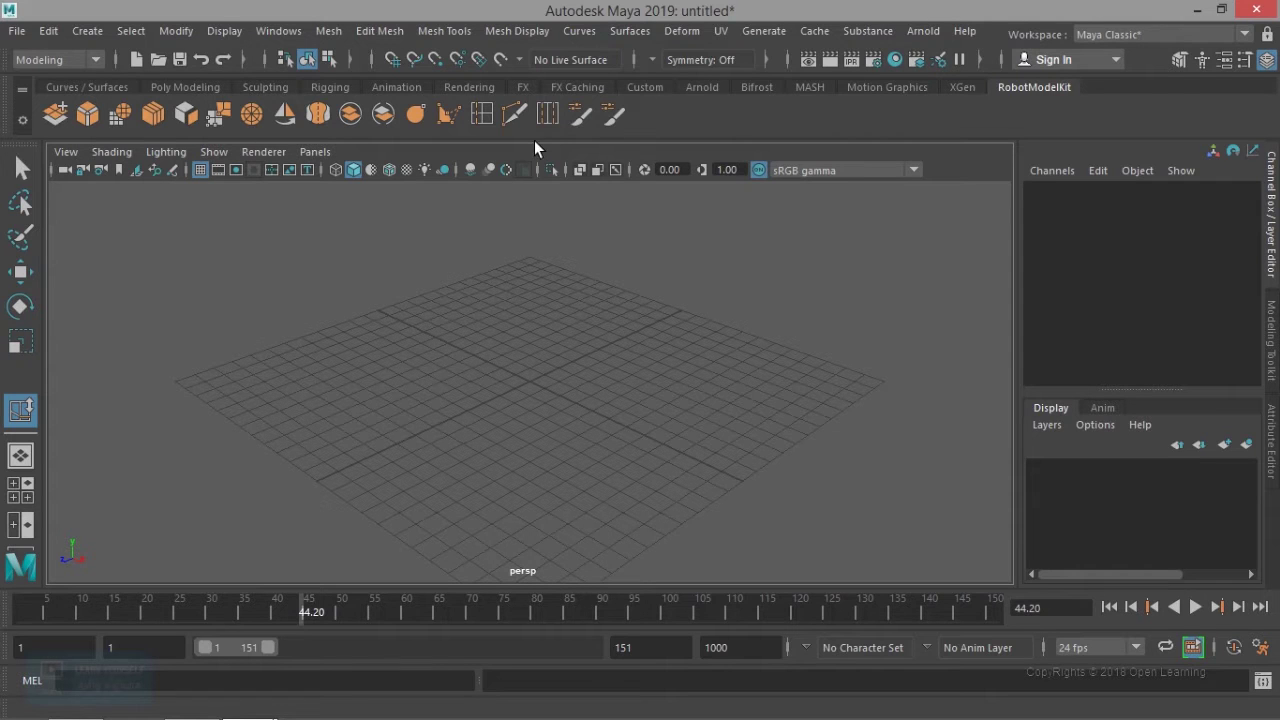
Step: View the Animation and Curves / Surfaces shelves, and return to the RobotModelKit shelf
{"action": "left_click", "coordinate": [405, 87]}
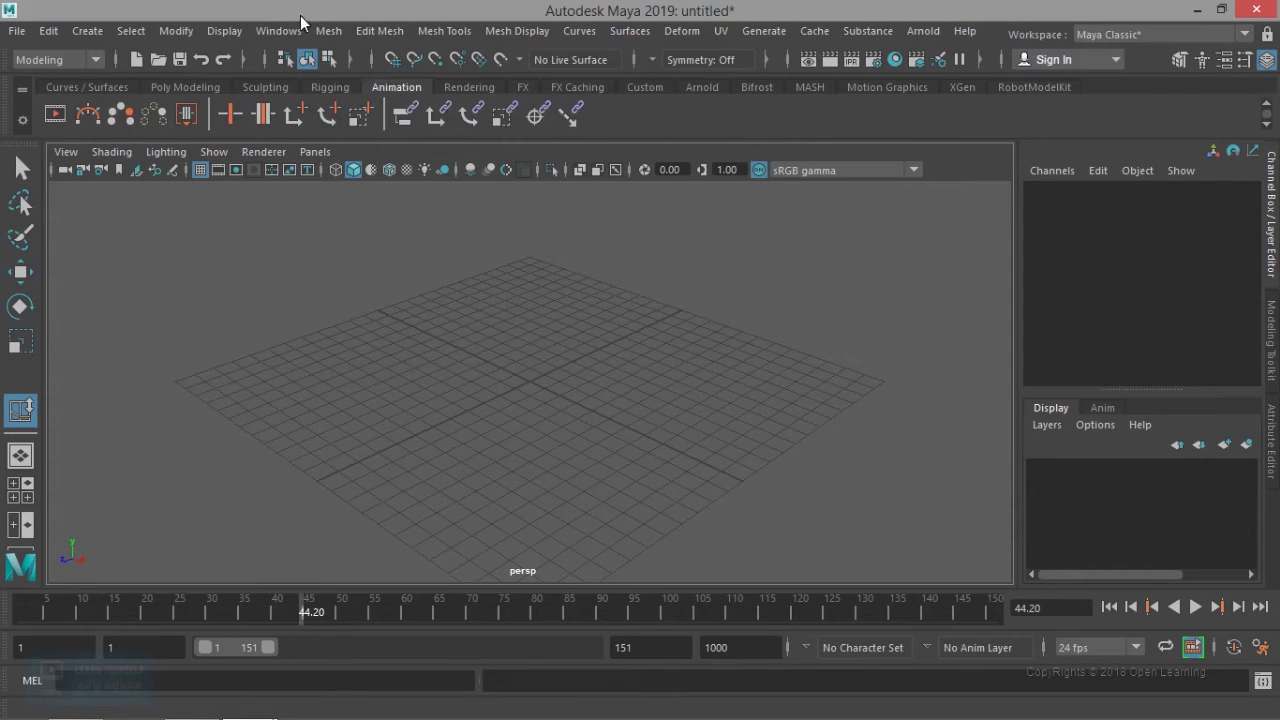
{"action": "left_click", "coordinate": [100, 86]}
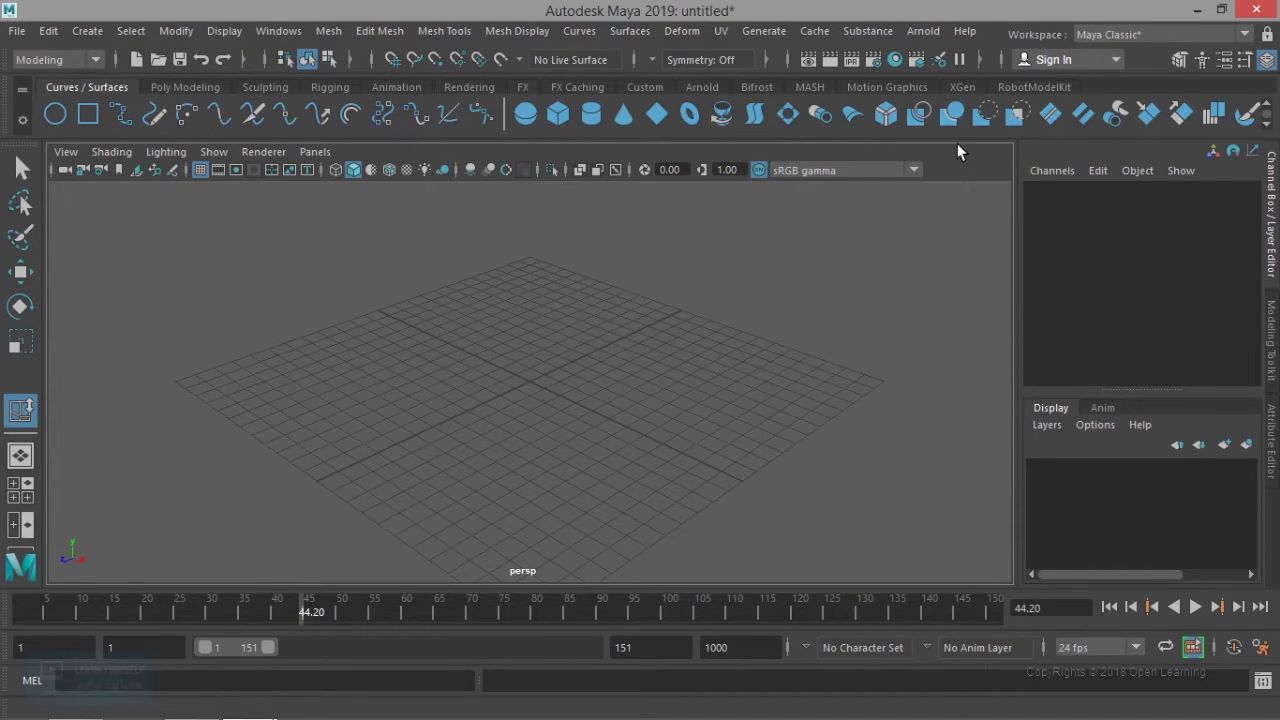
{"action": "left_click", "coordinate": [1035, 87]}
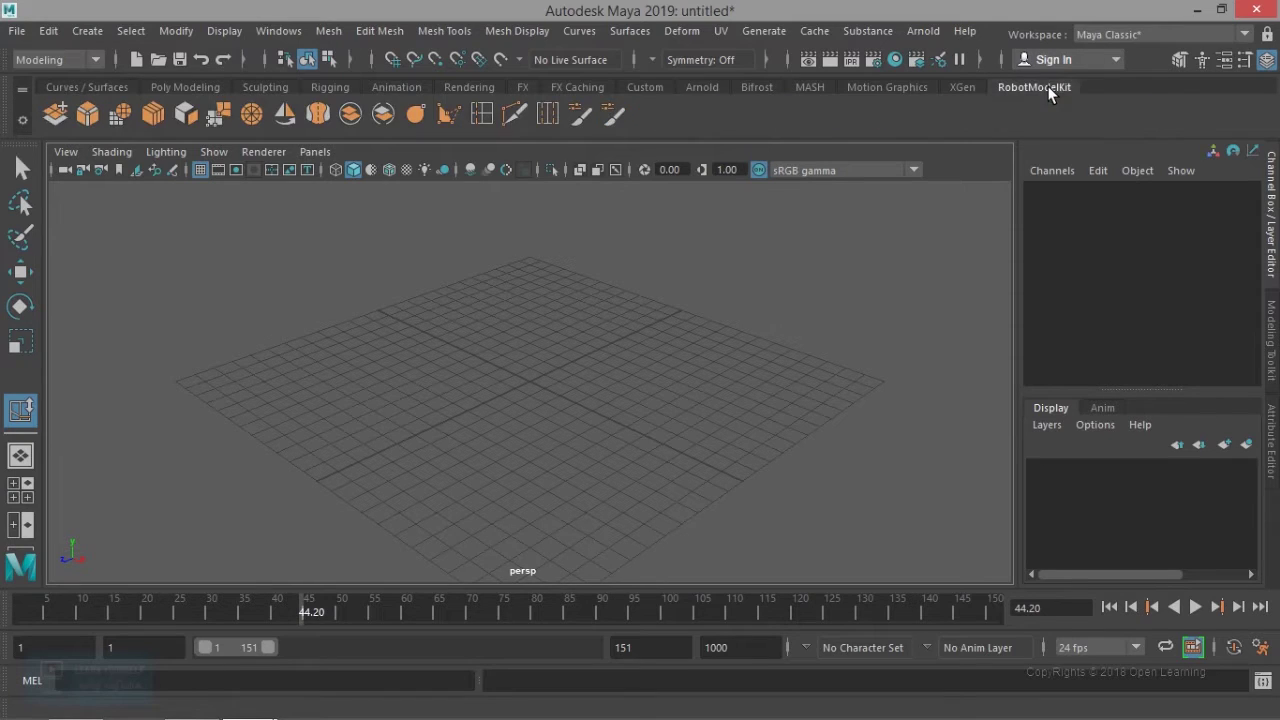
Step: Delete the RobotModelKit shelf and confirm the deletion
{"action": "left_click", "coordinate": [22, 121]}
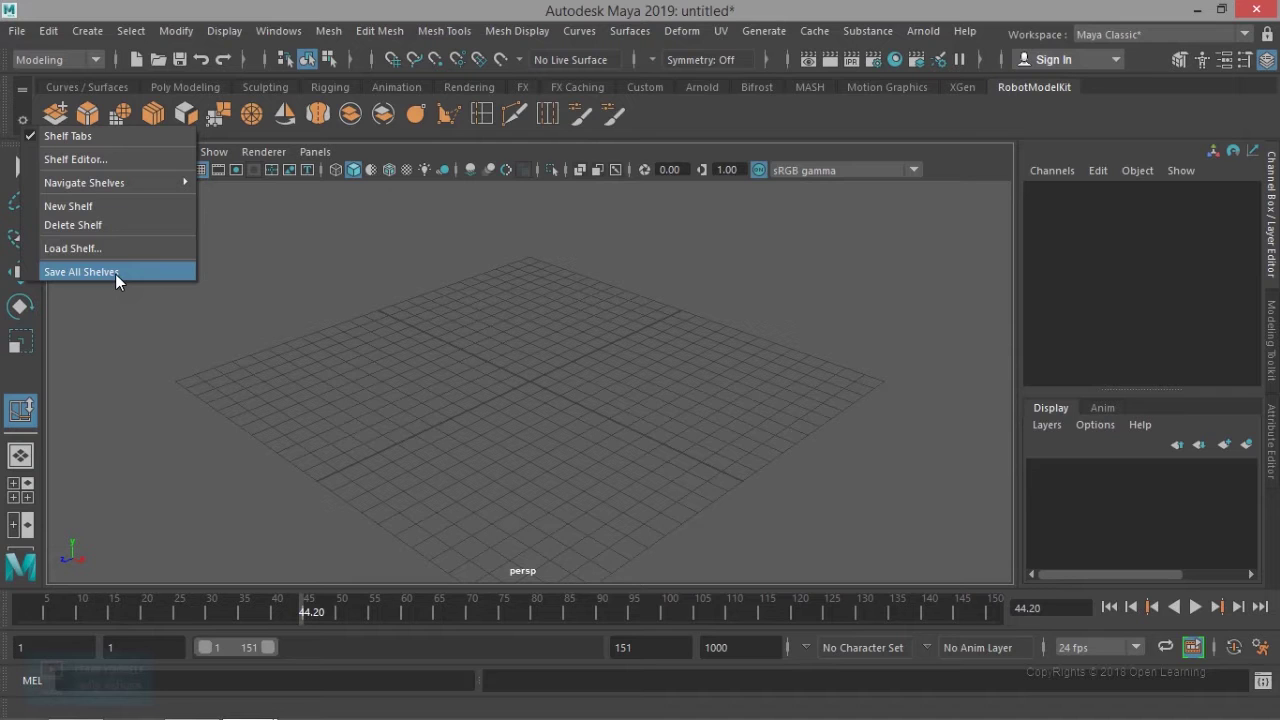
{"action": "left_click", "coordinate": [99, 226]}
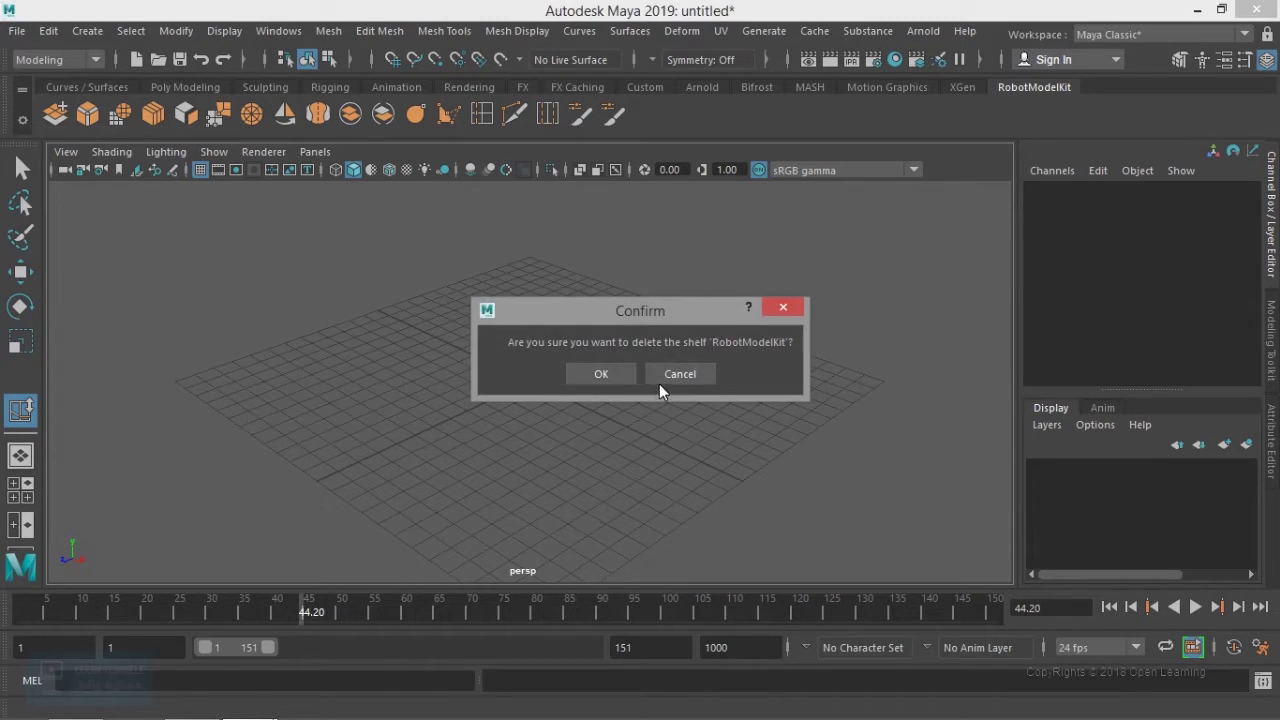
{"action": "left_click", "coordinate": [619, 376]}
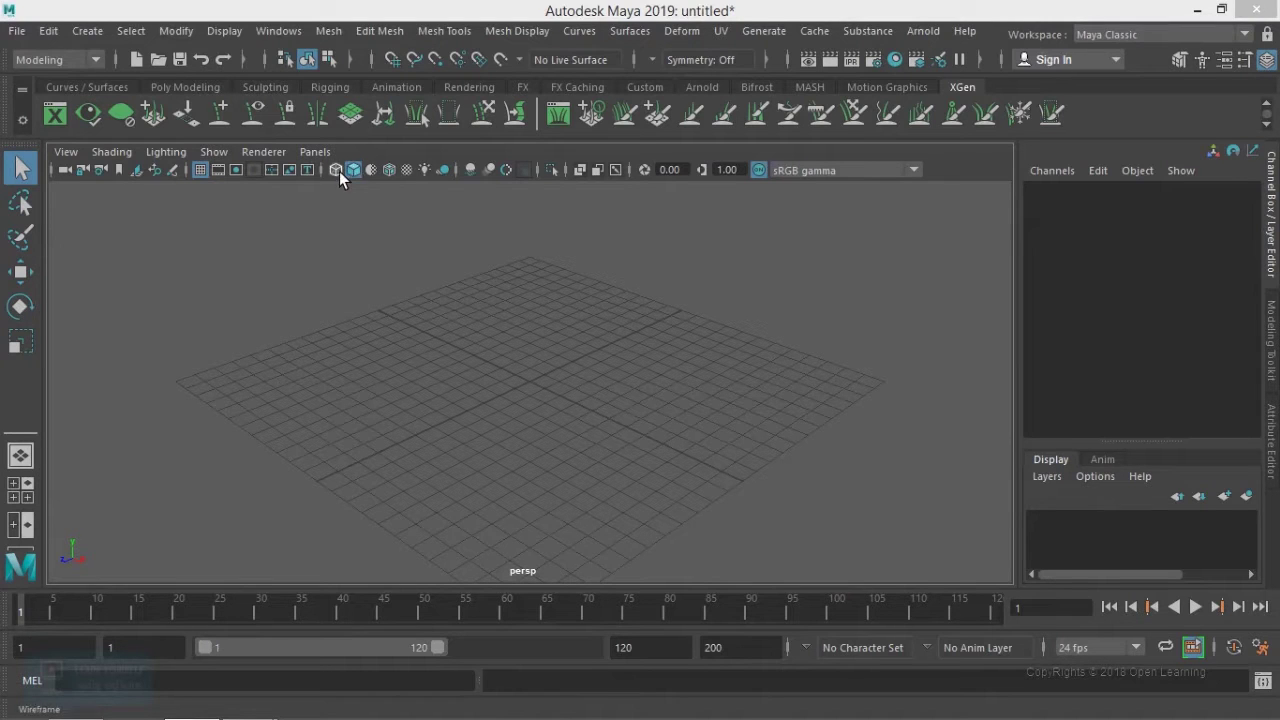
Step: Show the Poly Modeling shelf and create a polygon torus at the center of the grid
{"action": "left_click", "coordinate": [190, 86]}
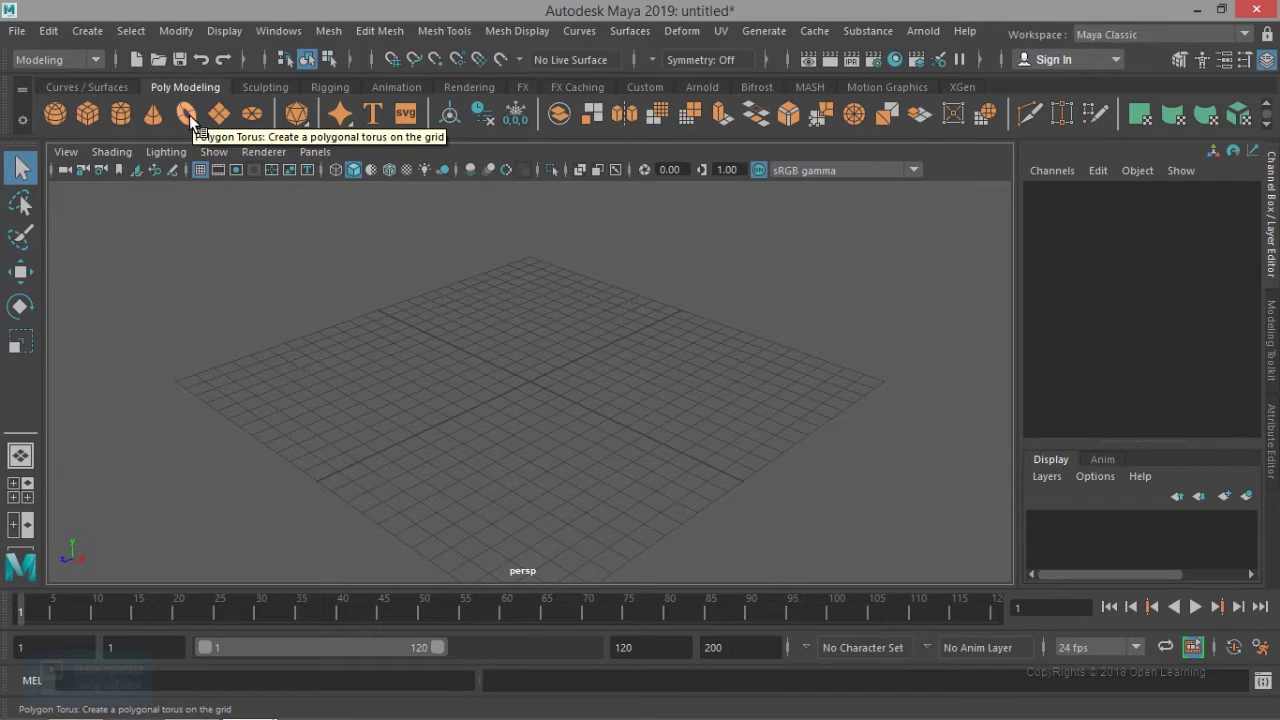
{"action": "left_click", "coordinate": [88, 31]}
{"action": "mouse_move", "coordinate": [123, 84]}
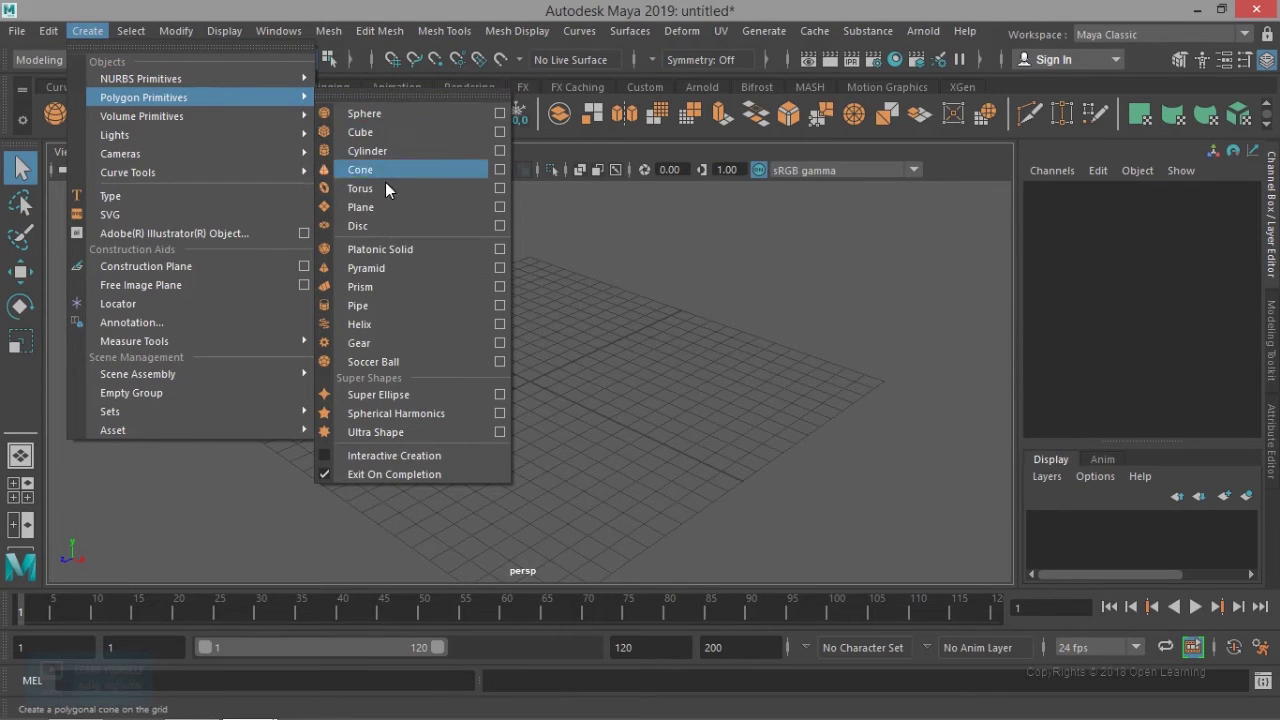
{"action": "left_click", "coordinate": [389, 188]}
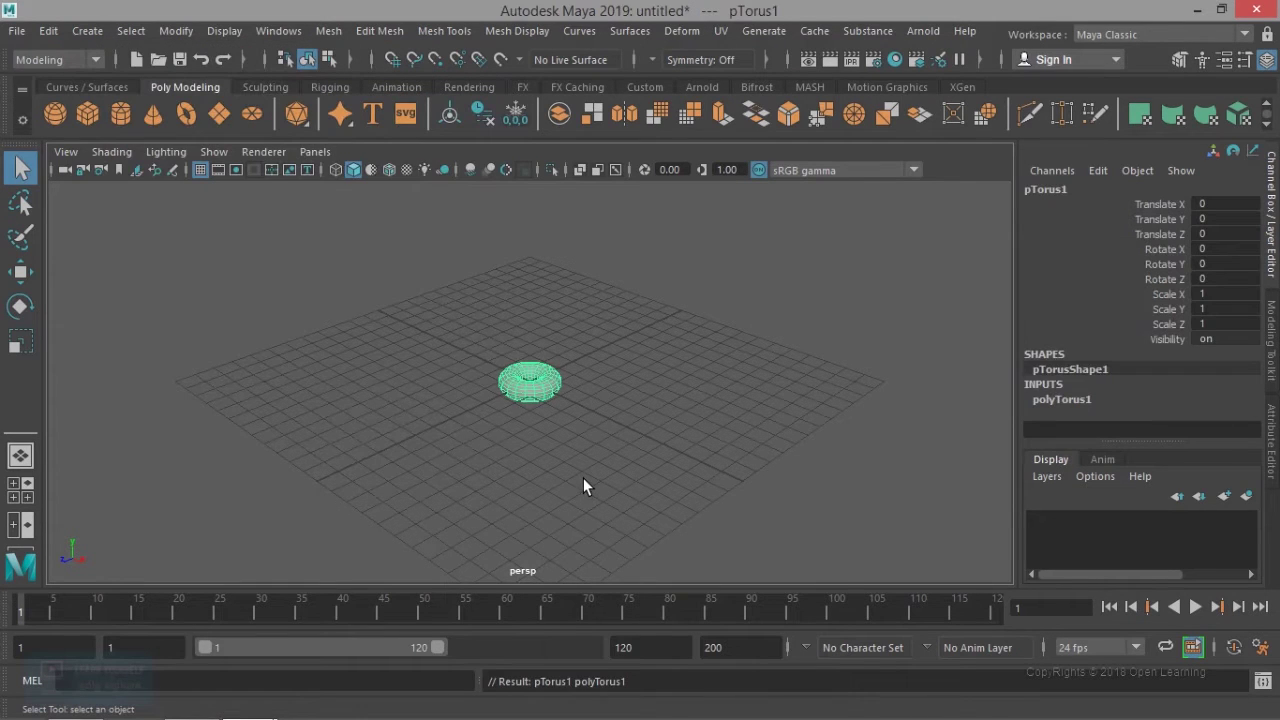
{"action": "scroll", "coordinate": [583, 478], "scroll_direction": "up", "scroll_amount": 3}
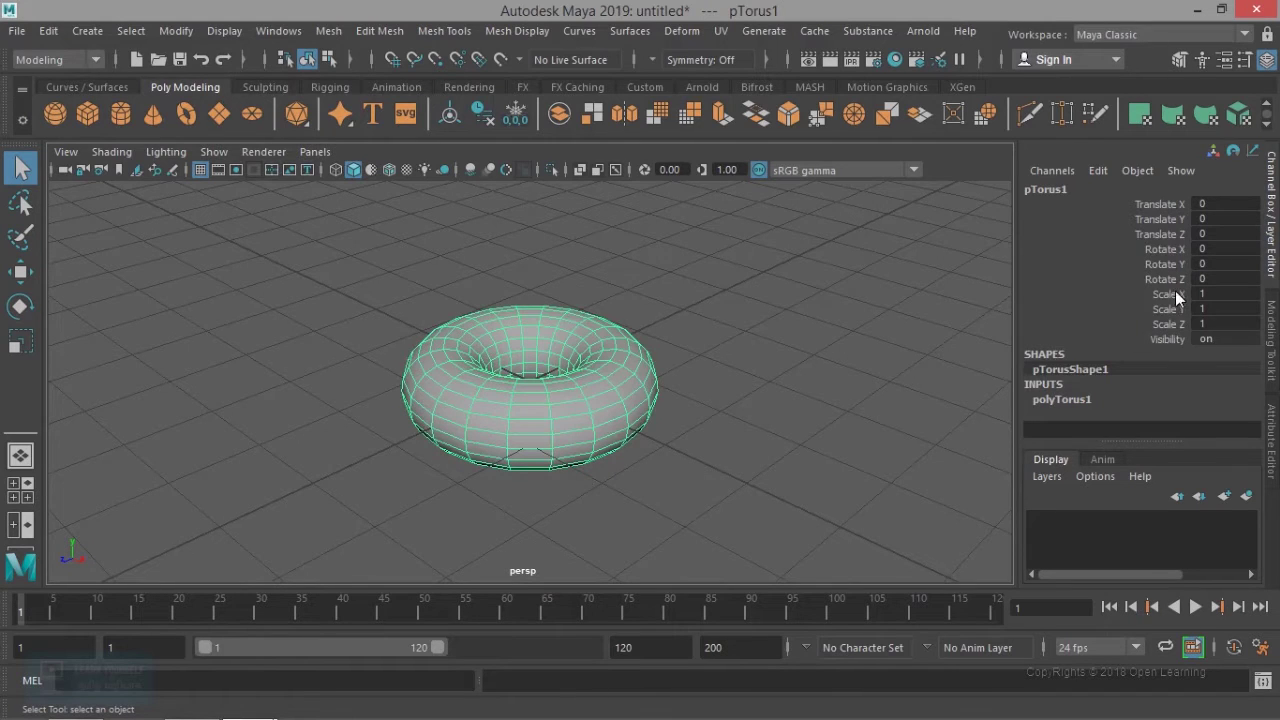
Step: Set the torus's Subdivisions Axis and Subdivisions Height to 10 in its polyTorus1 inputs
{"action": "left_click", "coordinate": [1099, 326]}
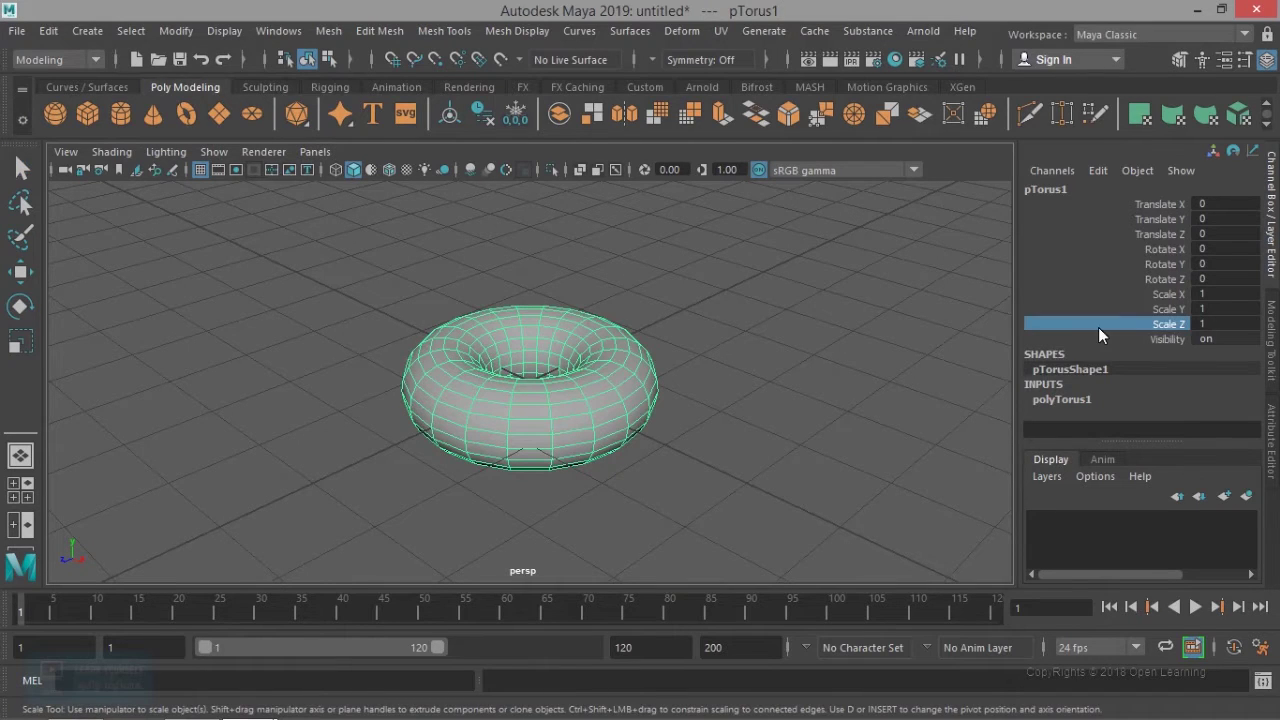
{"action": "left_click", "coordinate": [1076, 398]}
{"action": "key", "text": "q"}
{"action": "scroll", "coordinate": [1133, 403], "scroll_direction": "down", "scroll_amount": 2}
{"action": "left_click_drag", "start_coordinate": [1149, 389], "coordinate": [1148, 400]}
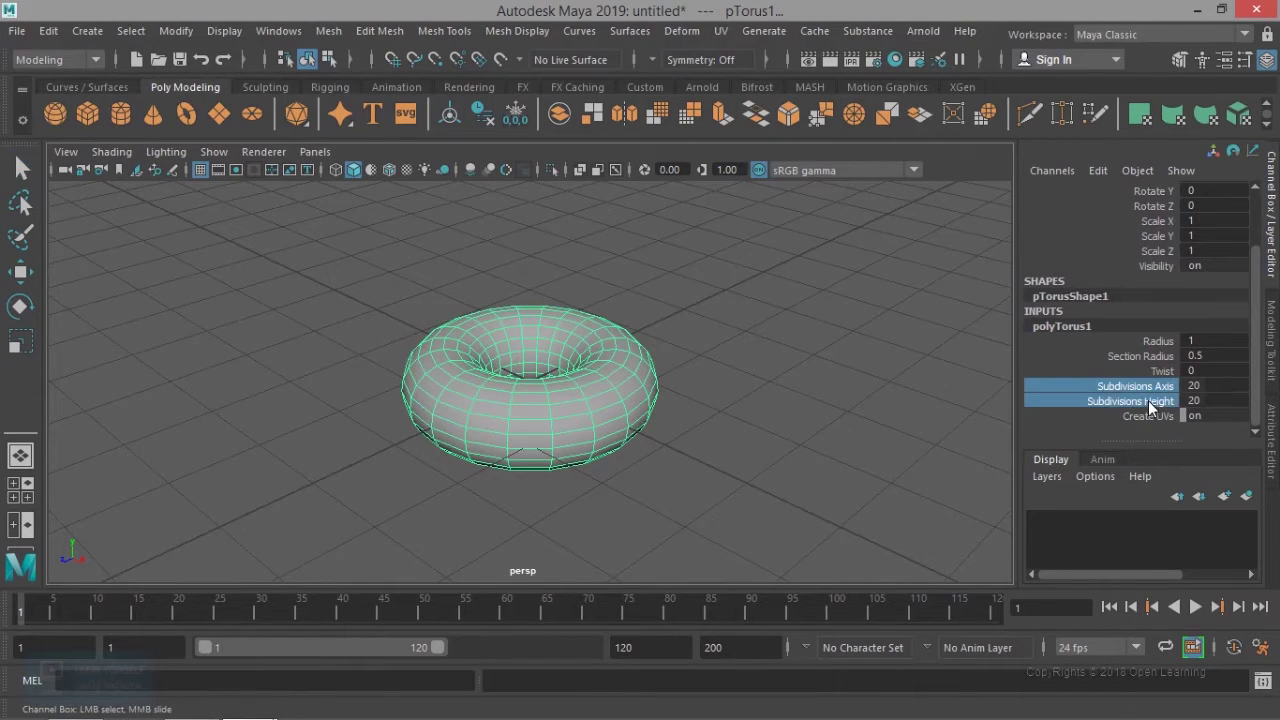
{"action": "double_click", "coordinate": [1206, 387]}
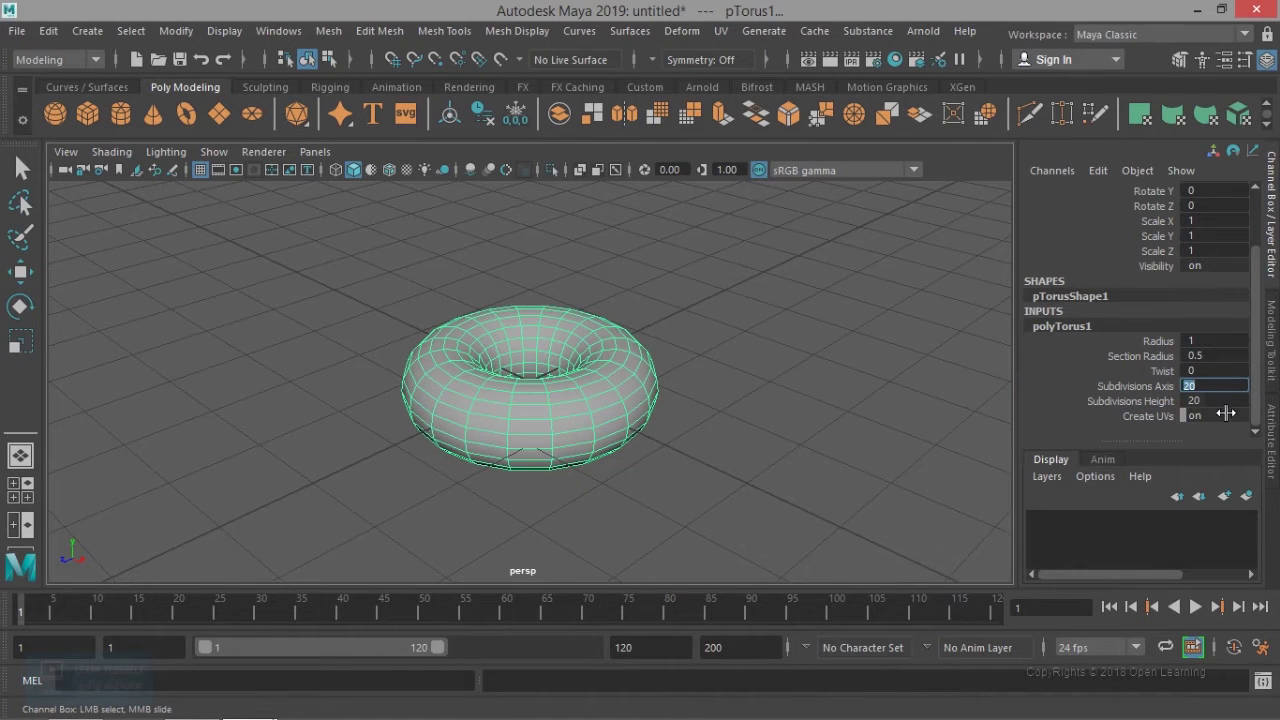
{"action": "key", "text": "Right"}
{"action": "key", "text": "BackSpace"}
{"action": "key", "text": "BackSpace"}
{"action": "type", "text": "10"}
{"action": "key", "text": "Tab"}
{"action": "type", "text": "10"}
{"action": "key", "text": "Return"}
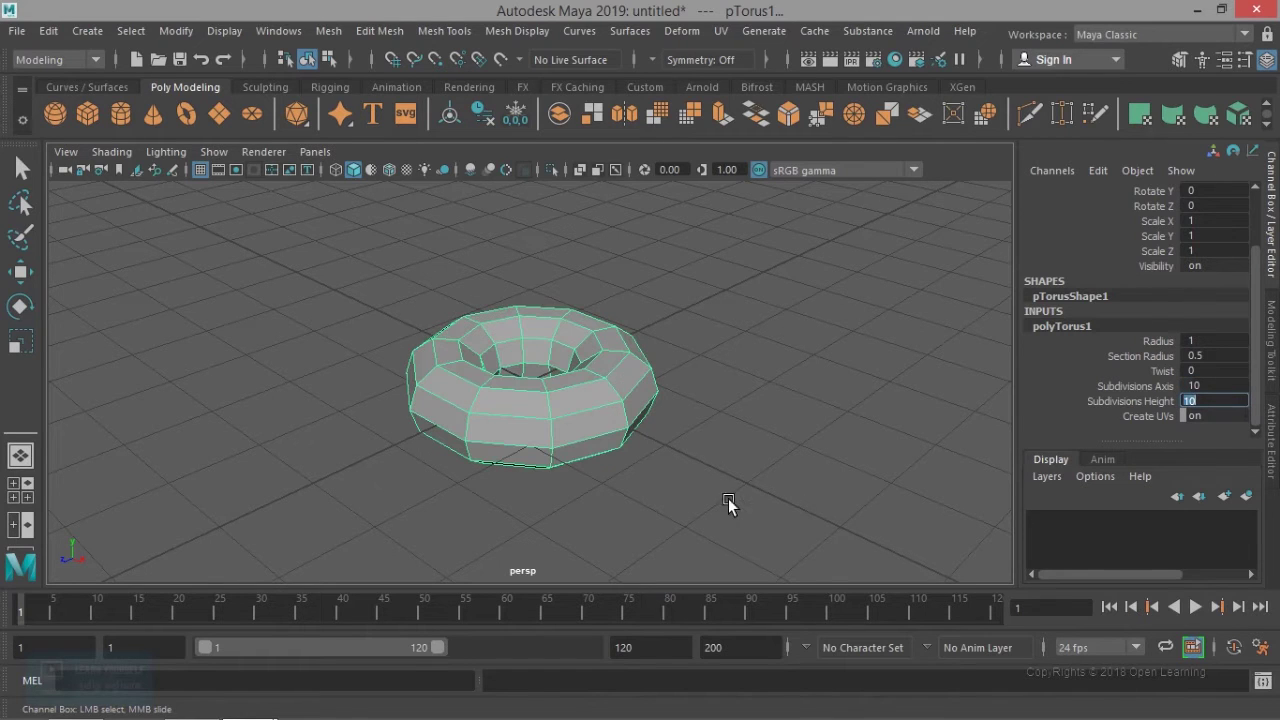
Step: Switch the selected torus back and forth between unsmoothed display and smooth mesh preview to compare the two
{"action": "left_click", "coordinate": [660, 473]}
{"action": "scroll", "coordinate": [650, 475], "scroll_direction": "up", "scroll_amount": 5}
{"action": "left_click_drag", "start_coordinate": [537, 447], "coordinate": [708, 443], "text": "alt"}
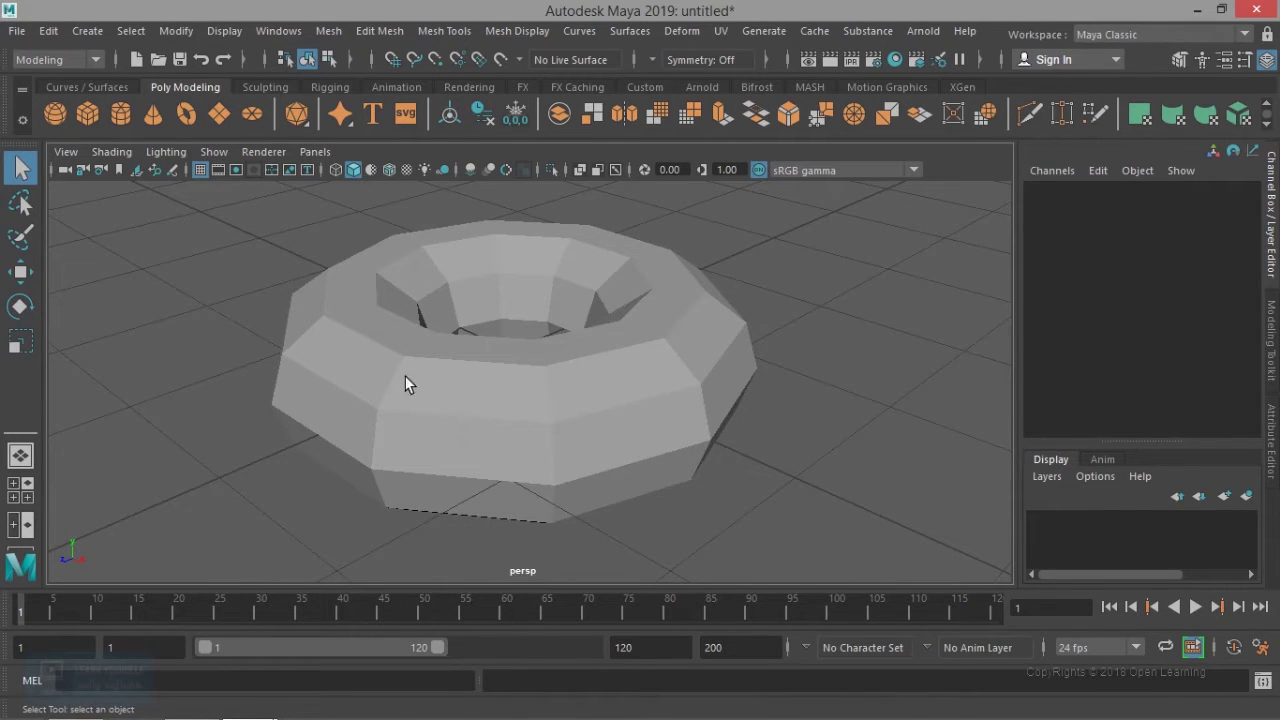
{"action": "left_click", "coordinate": [542, 444]}
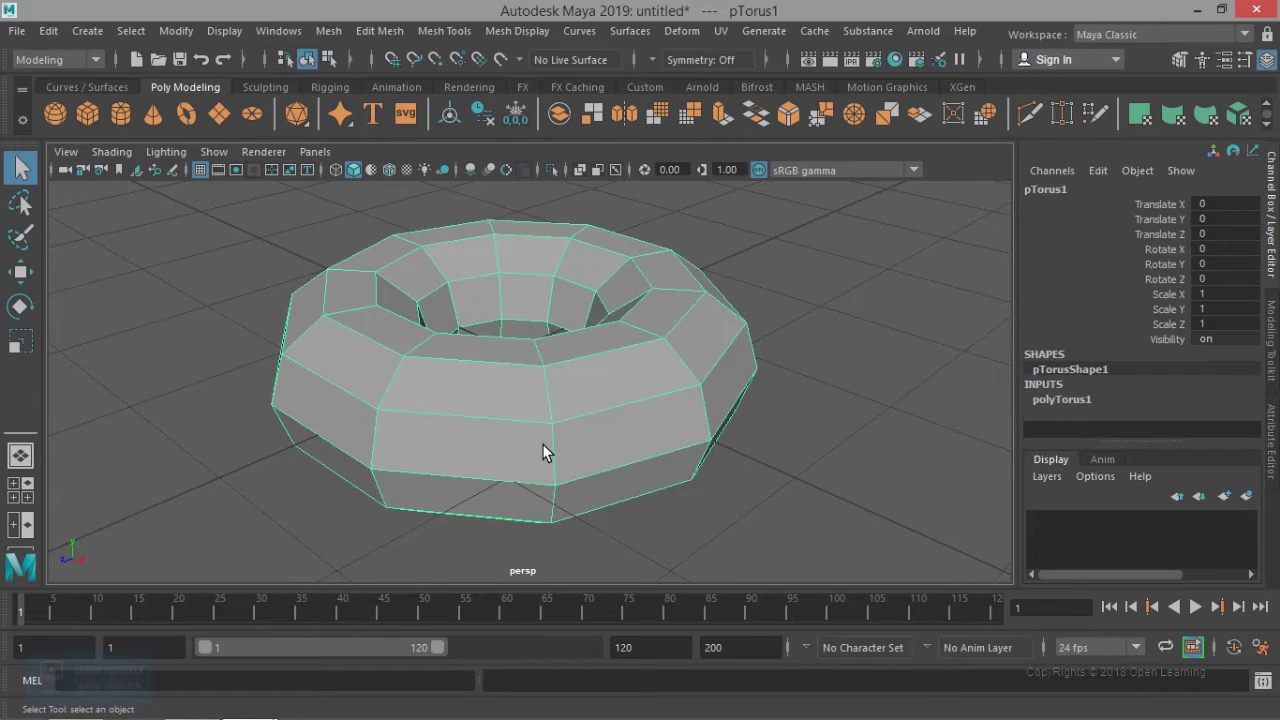
{"action": "left_click_drag", "start_coordinate": [529, 434], "coordinate": [529, 449], "text": "alt"}
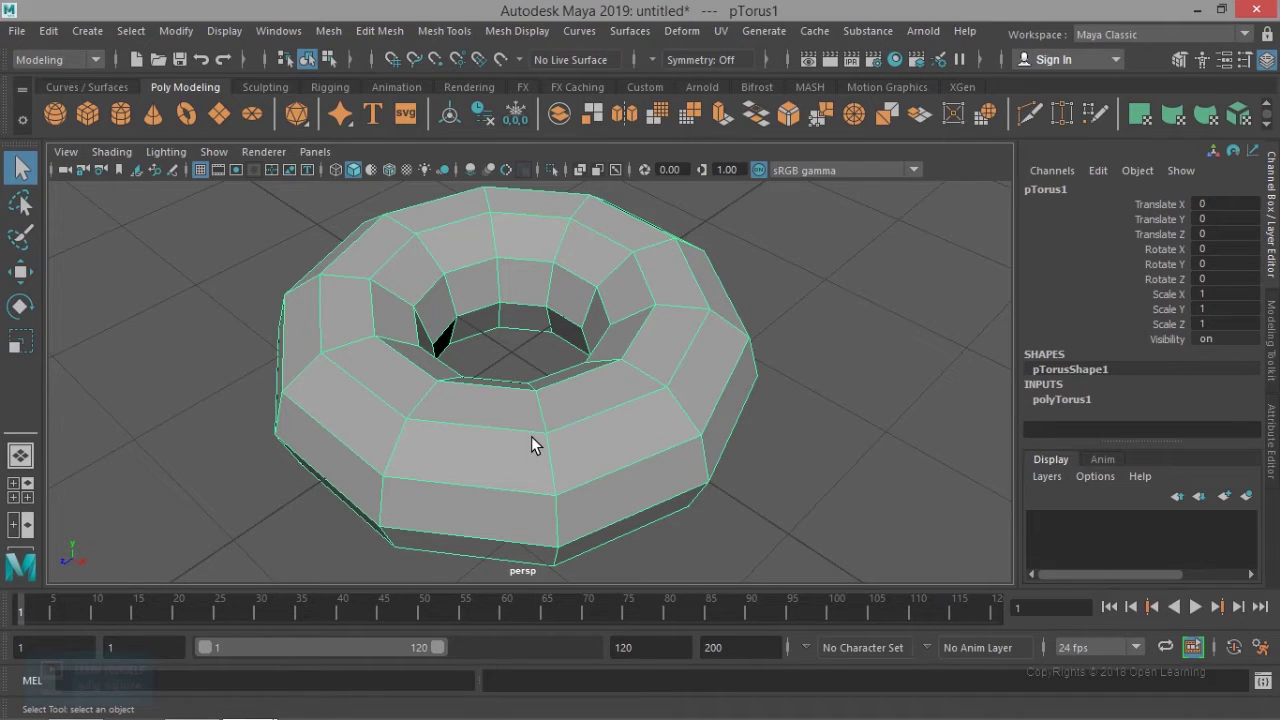
{"action": "key", "text": "1"}
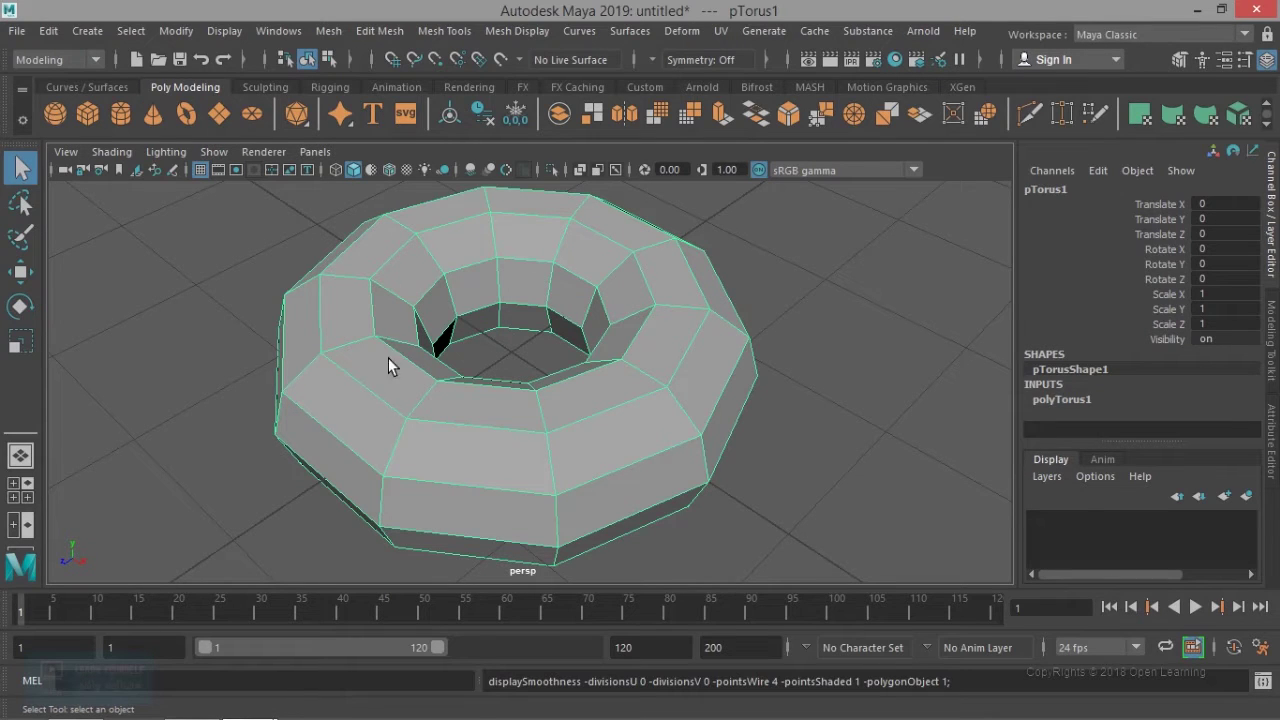
{"action": "key", "text": "3"}
{"action": "key", "text": "3"}
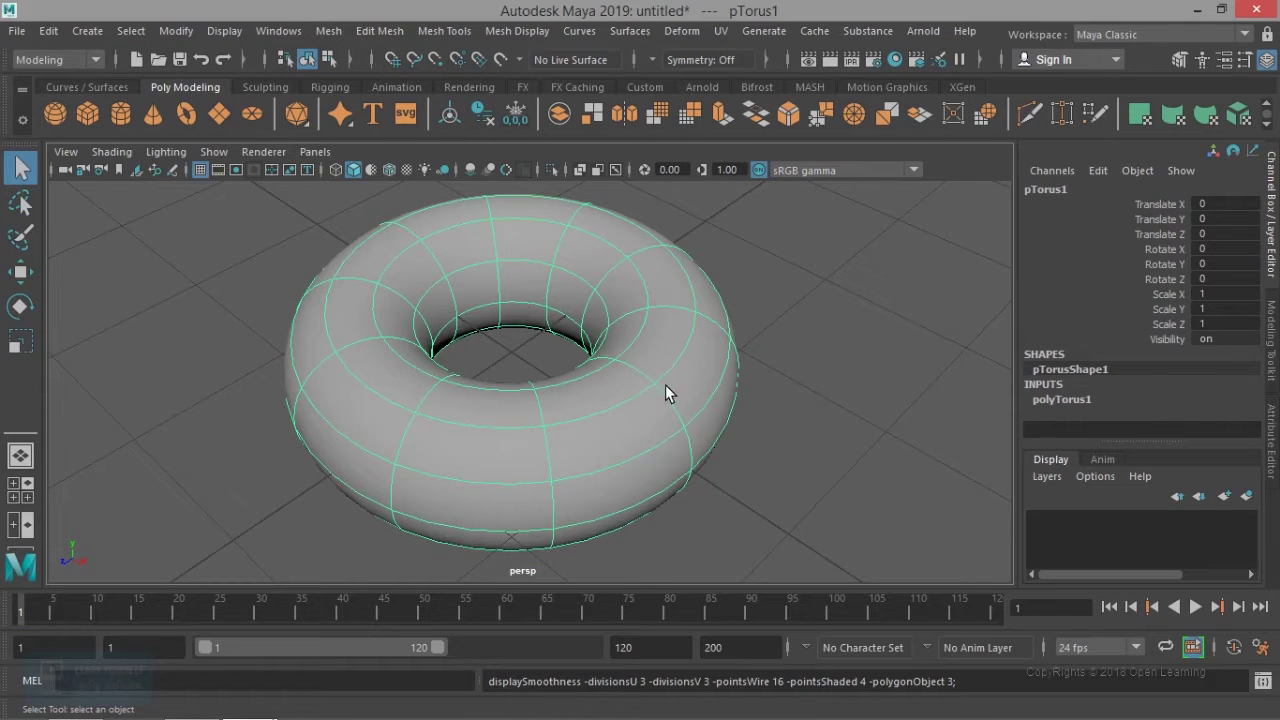
{"action": "key", "text": "1"}
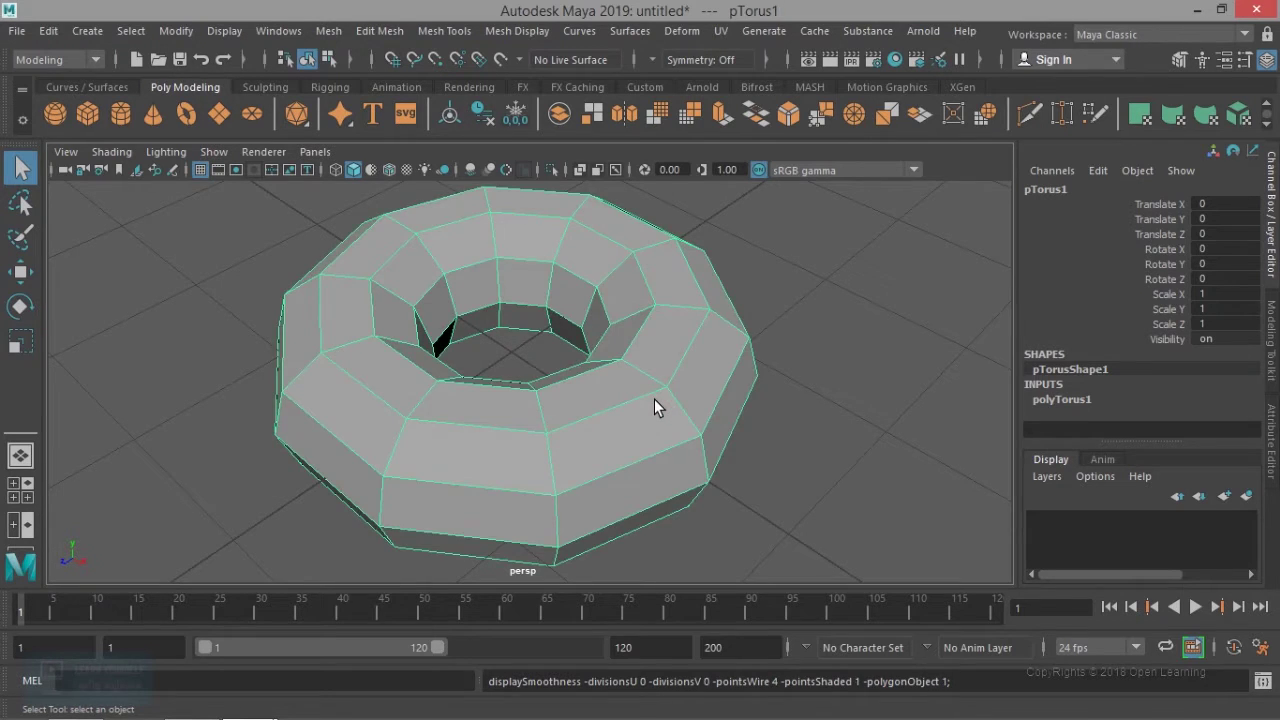
{"action": "key", "text": "3"}
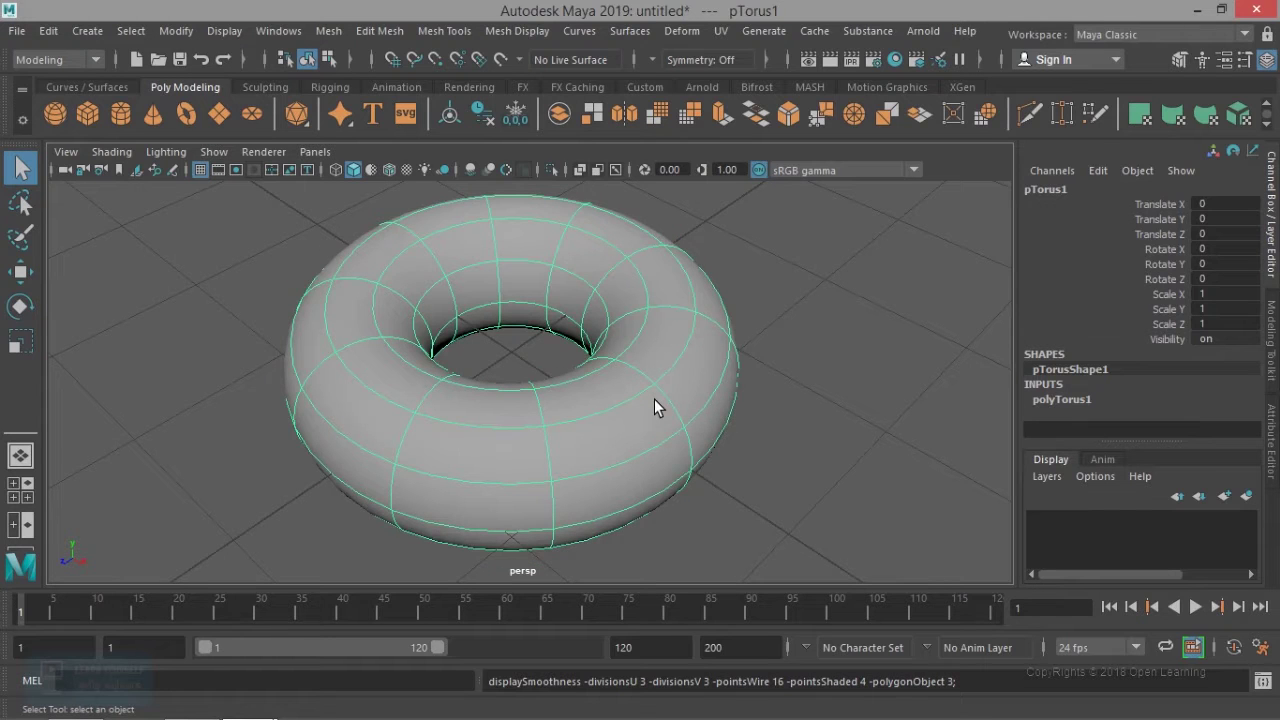
Step: Display the torus as a smooth preview together with its low-poly cage, and examine it from several angles
{"action": "key", "text": "2"}
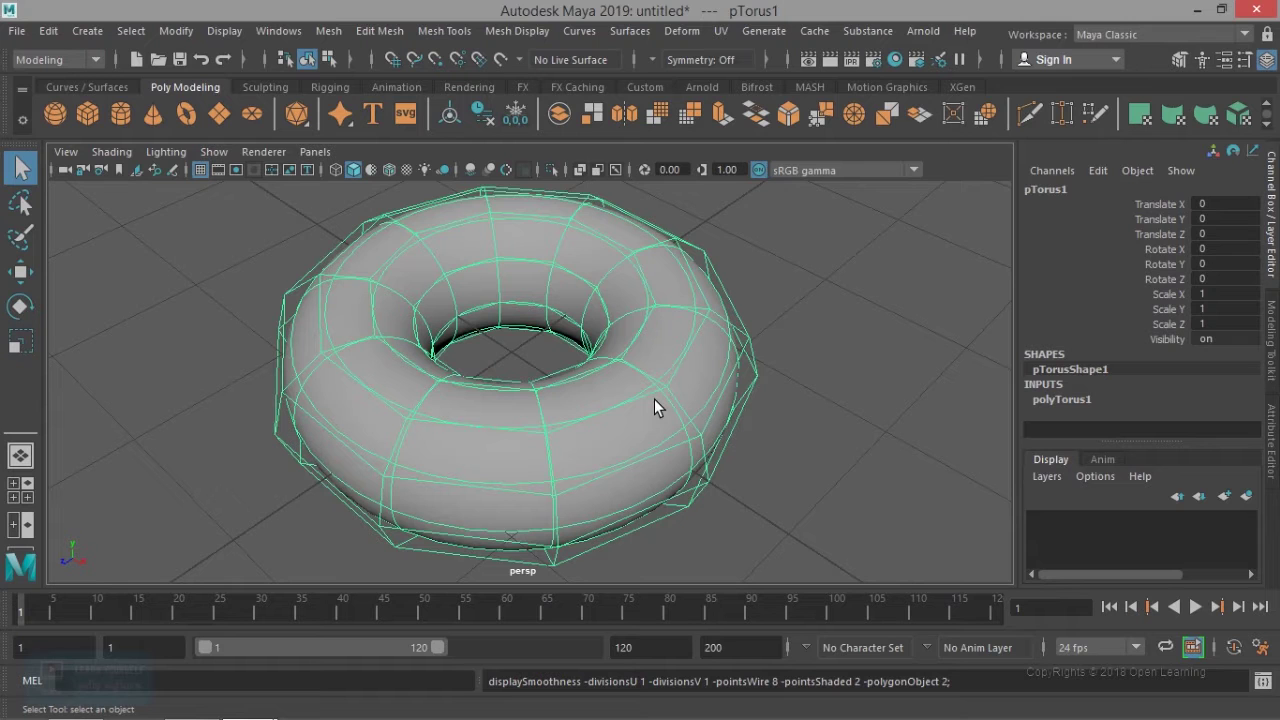
{"action": "left_click_drag", "start_coordinate": [608, 405], "coordinate": [519, 343], "text": "alt"}
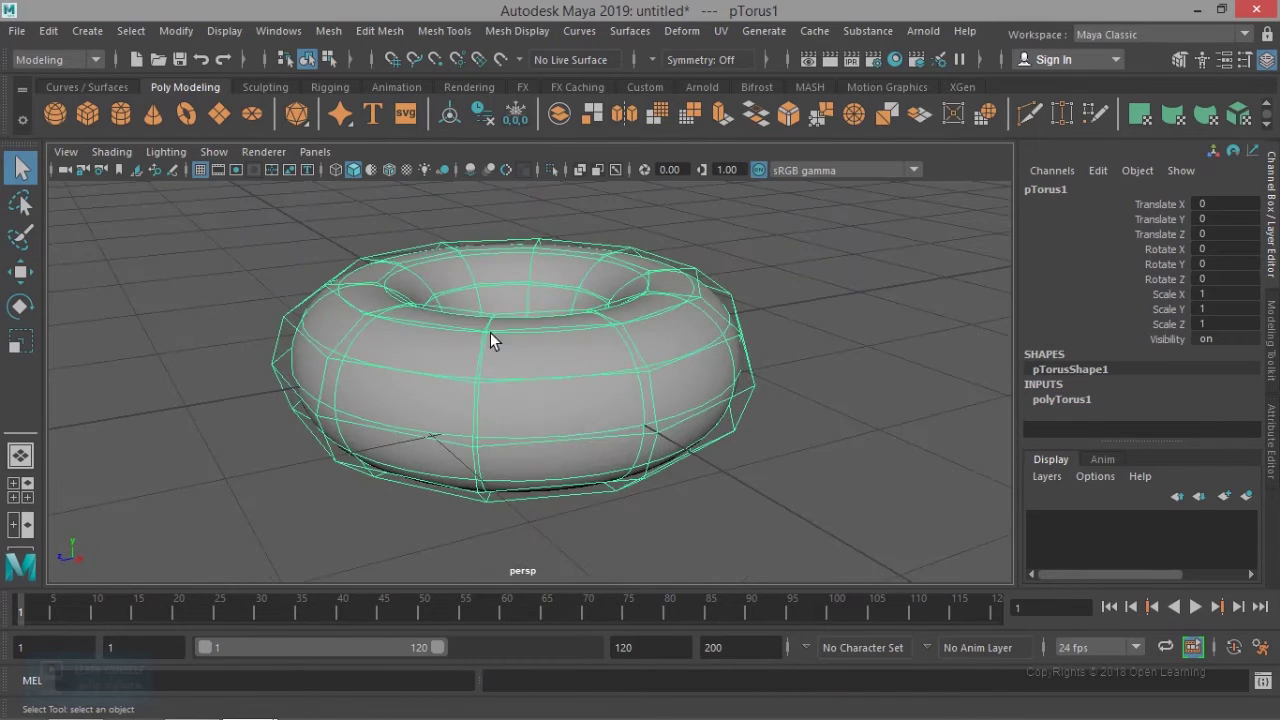
{"action": "scroll", "coordinate": [519, 343], "scroll_direction": "up", "scroll_amount": 5}
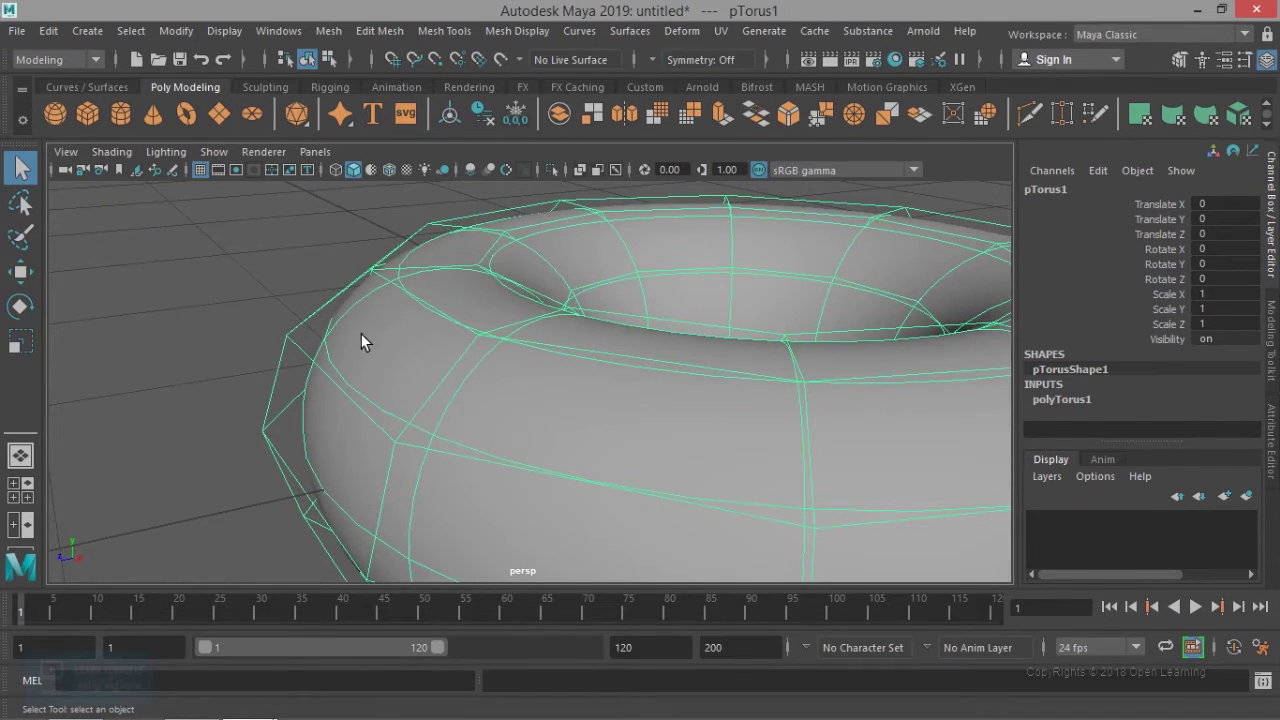
{"action": "left_click_drag", "start_coordinate": [346, 338], "coordinate": [434, 394], "text": "alt"}
{"action": "middle_click_drag", "start_coordinate": [666, 343], "coordinate": [389, 400], "text": "alt"}
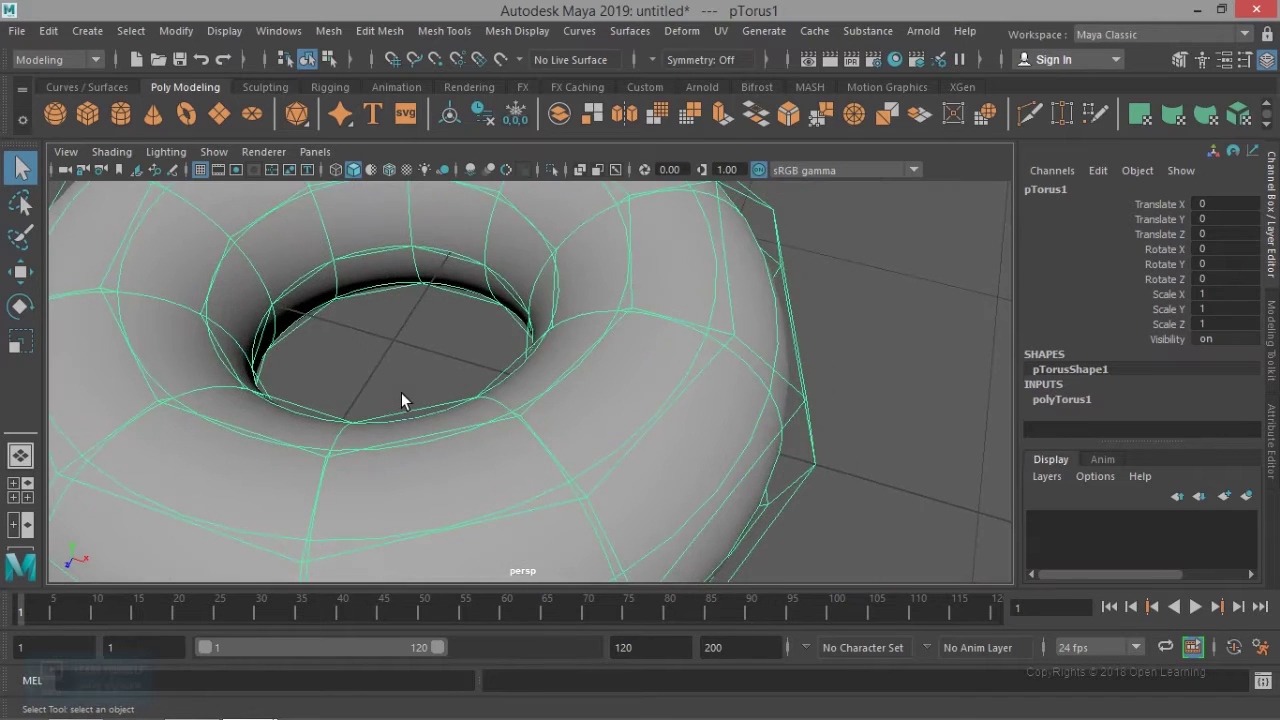
{"action": "scroll", "coordinate": [389, 400], "scroll_direction": "down", "scroll_amount": 4}
{"action": "middle_click_drag", "start_coordinate": [532, 422], "coordinate": [637, 437], "text": "alt"}
{"action": "scroll", "coordinate": [637, 437], "scroll_direction": "down", "scroll_amount": 4}
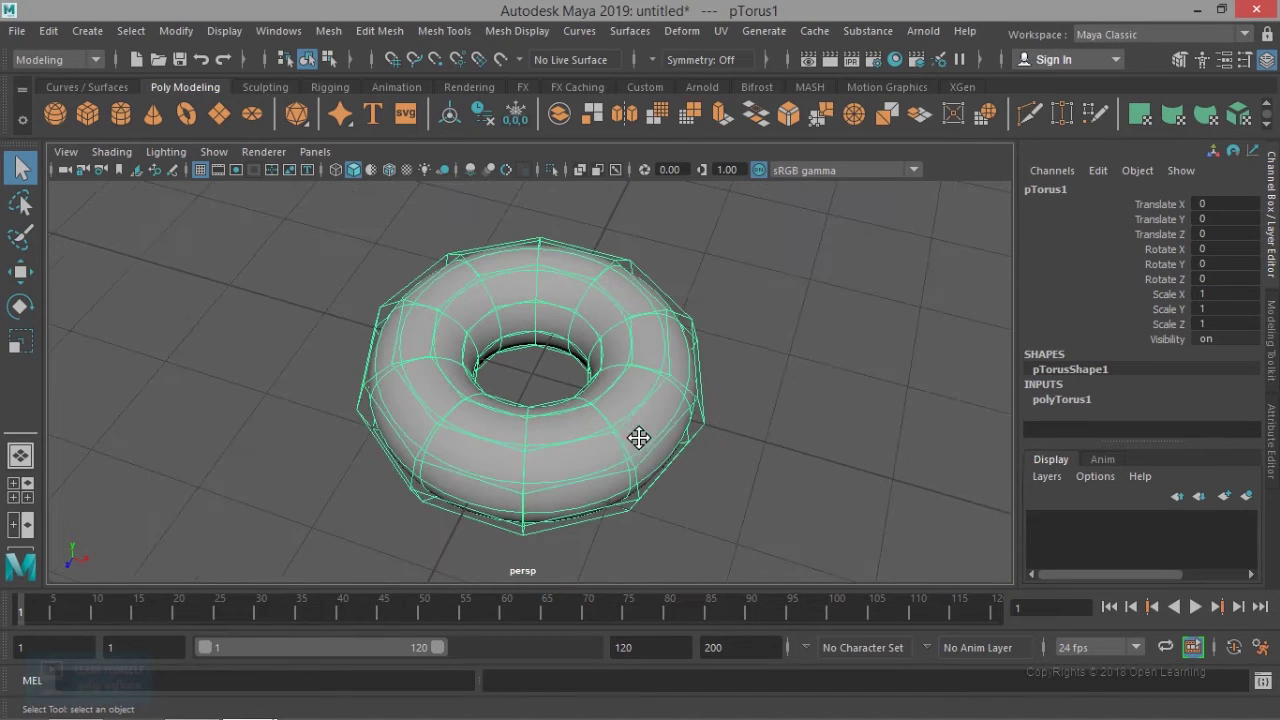
Step: Show the torus unsmoothed, return it to smooth mesh preview, and switch the view to wireframe and back to shaded
{"action": "key", "text": "1"}
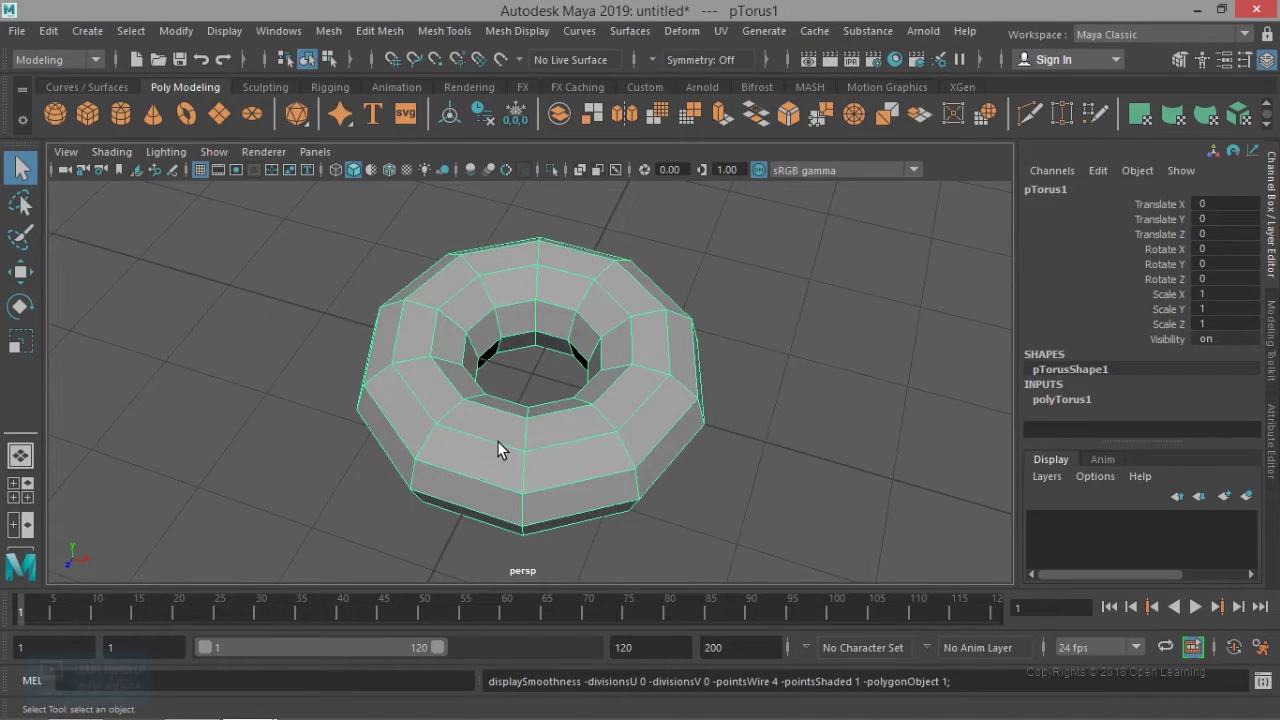
{"action": "key", "text": "3"}
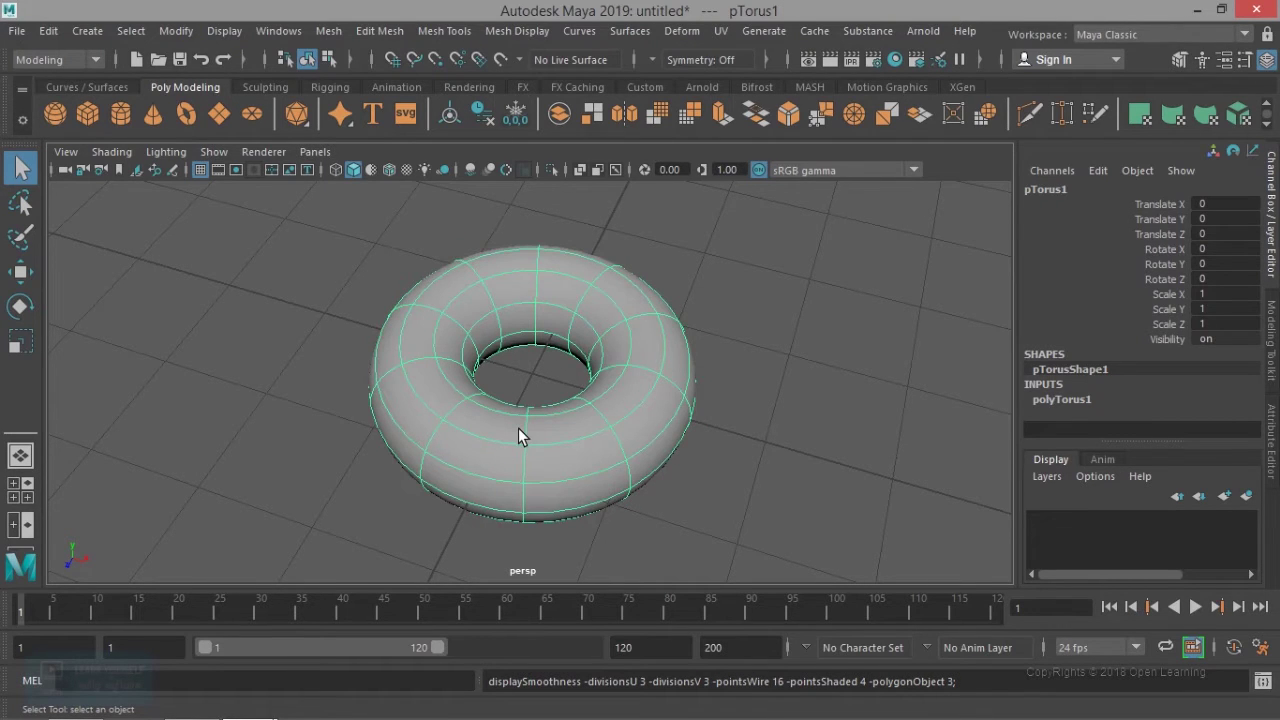
{"action": "key", "text": "4"}
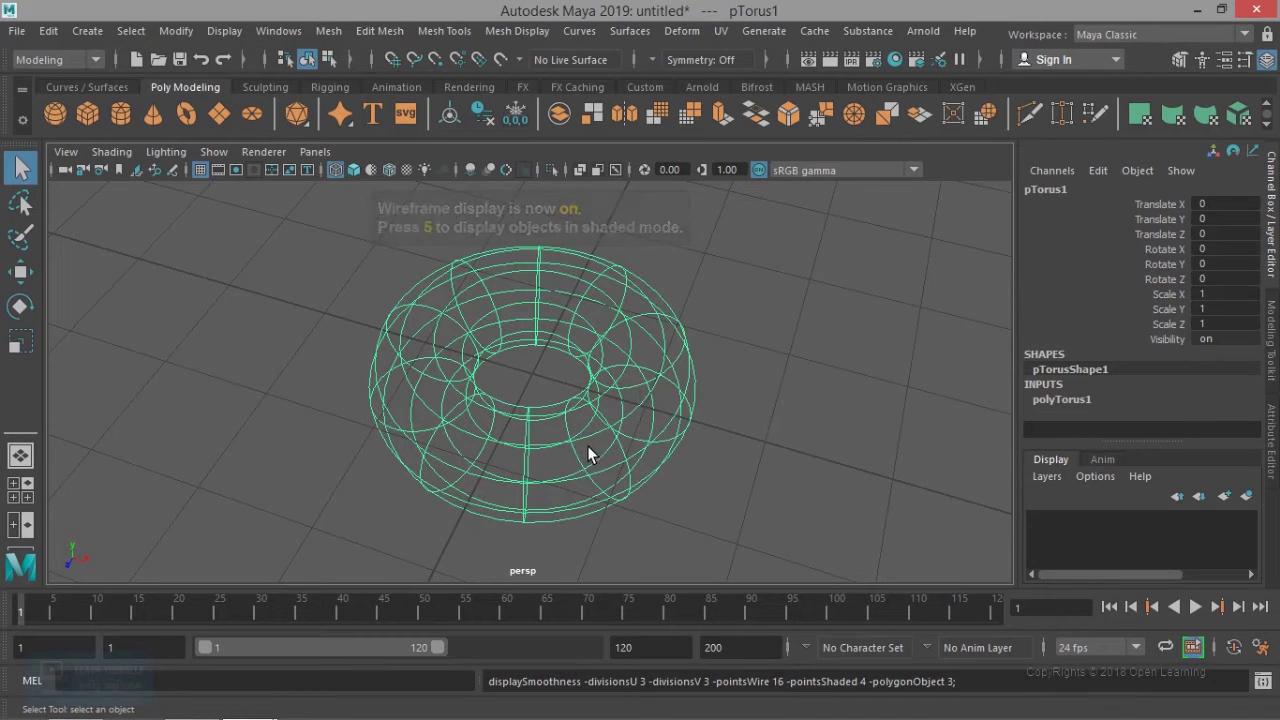
{"action": "key", "text": "5"}
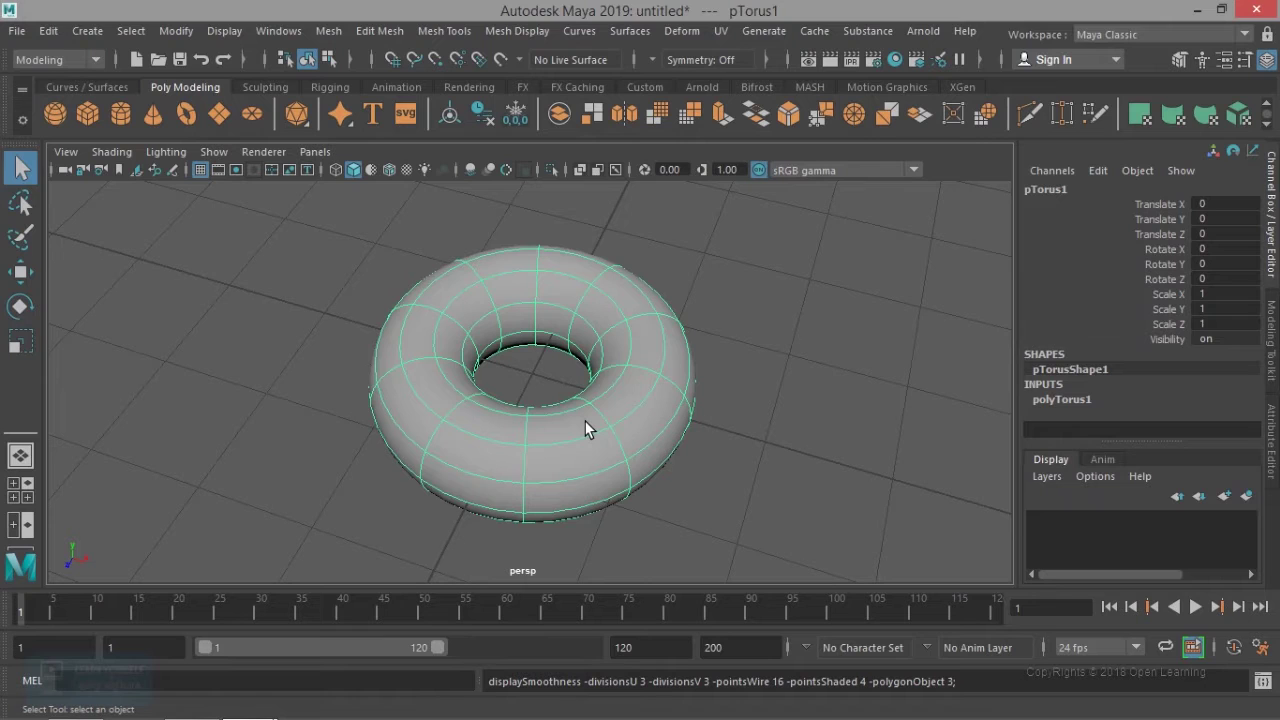
Step: Compare the torus's unsmoothed and smooth forms in both shaded and wireframe display, finishing with the shaded smooth preview
{"action": "key", "text": "1"}
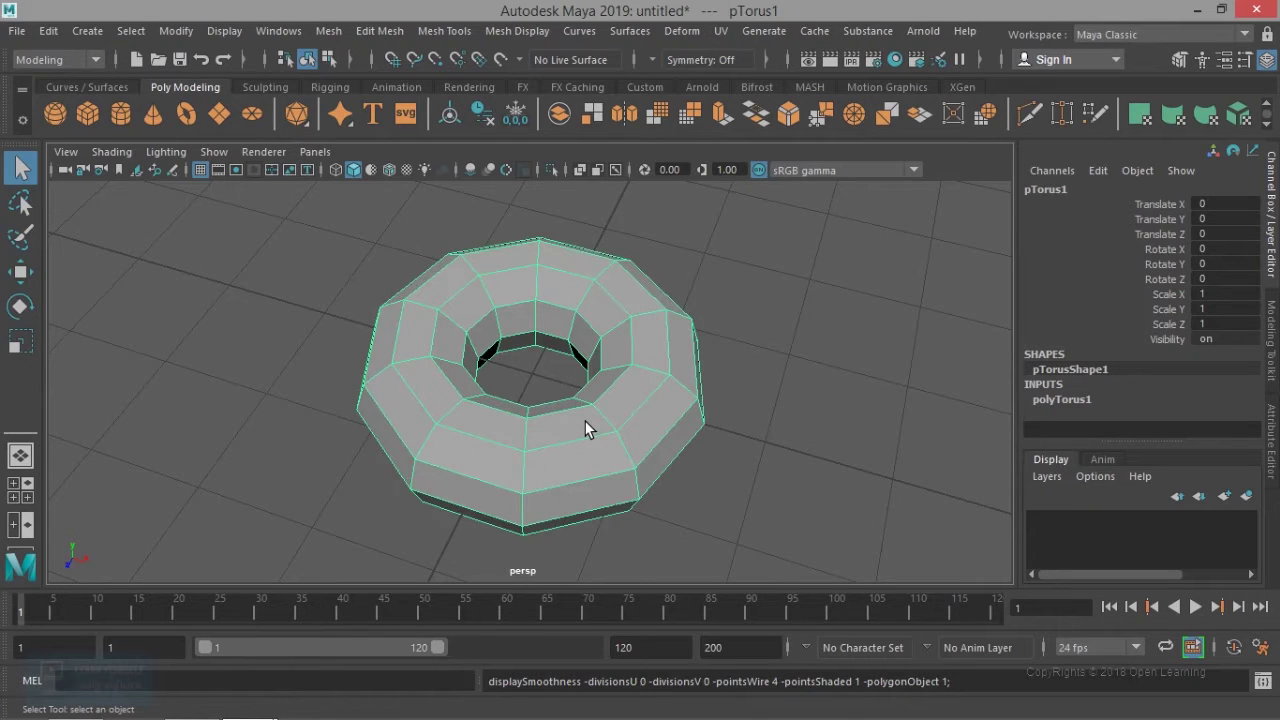
{"action": "key", "text": "3"}
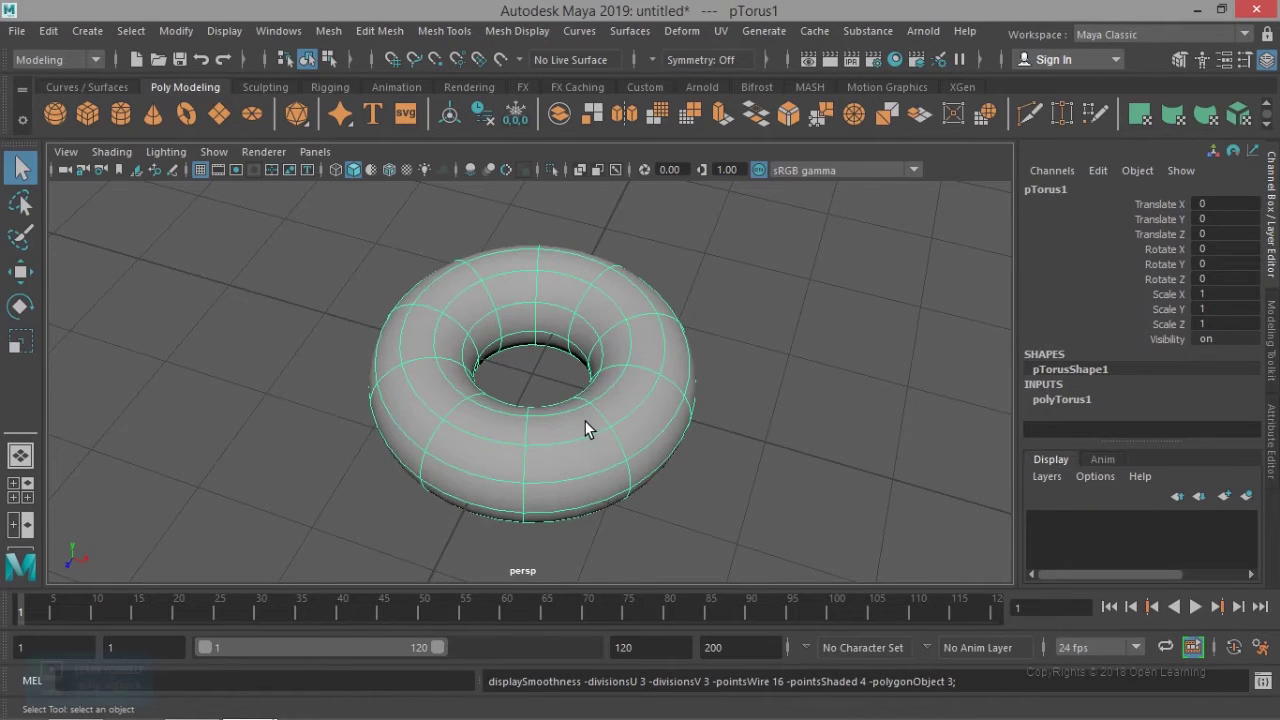
{"action": "key", "text": "4"}
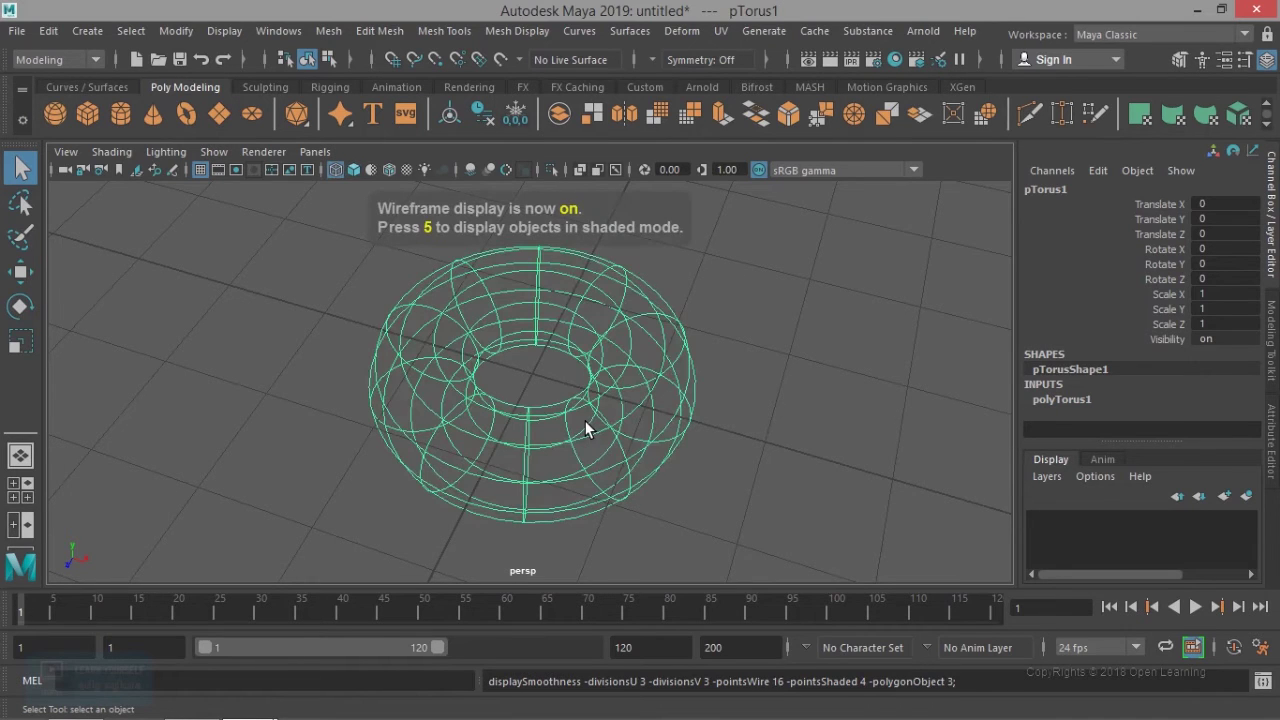
{"action": "key", "text": "1"}
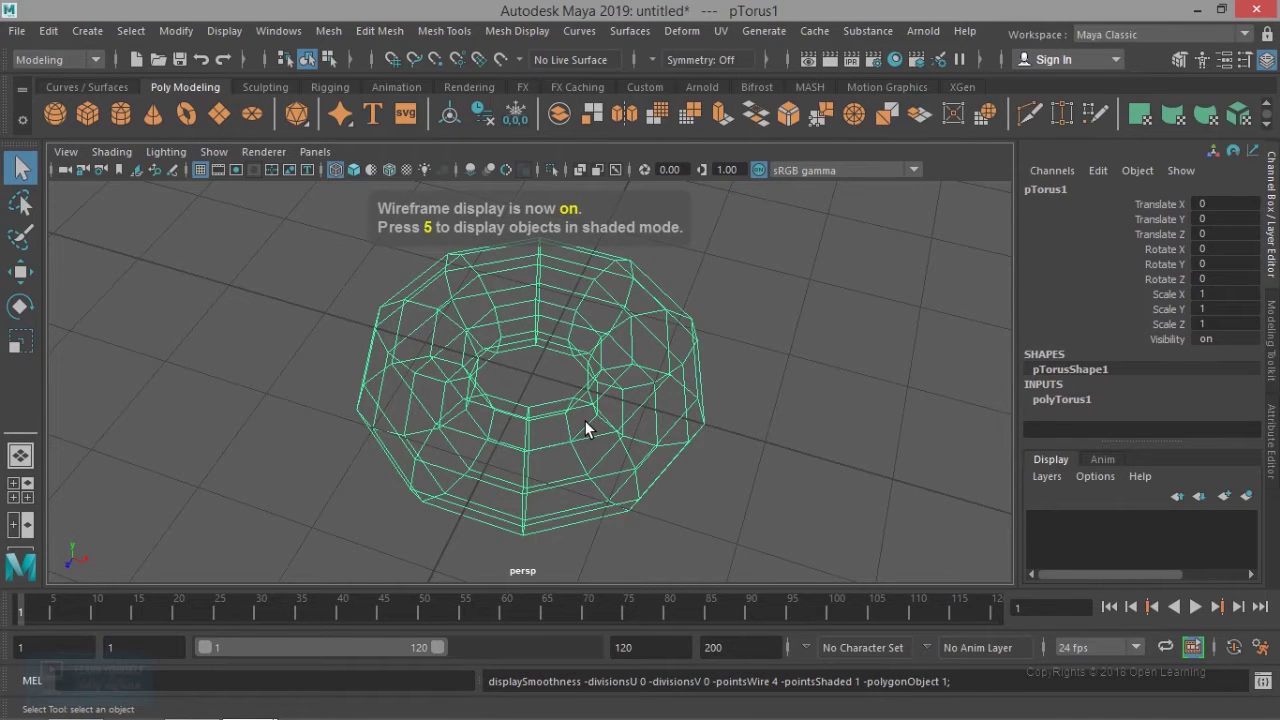
{"action": "key", "text": "3"}
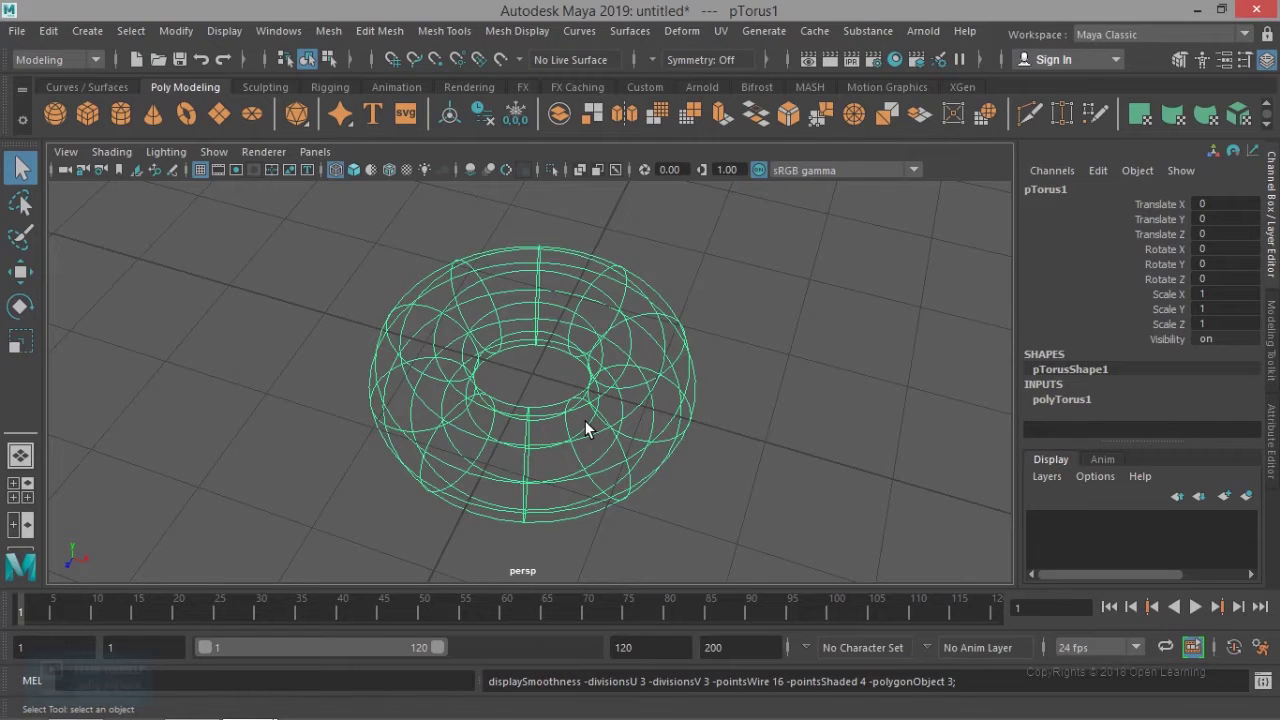
{"action": "key", "text": "1"}
{"action": "key", "text": "3"}
{"action": "key", "text": "5"}
{"action": "key", "text": "4"}
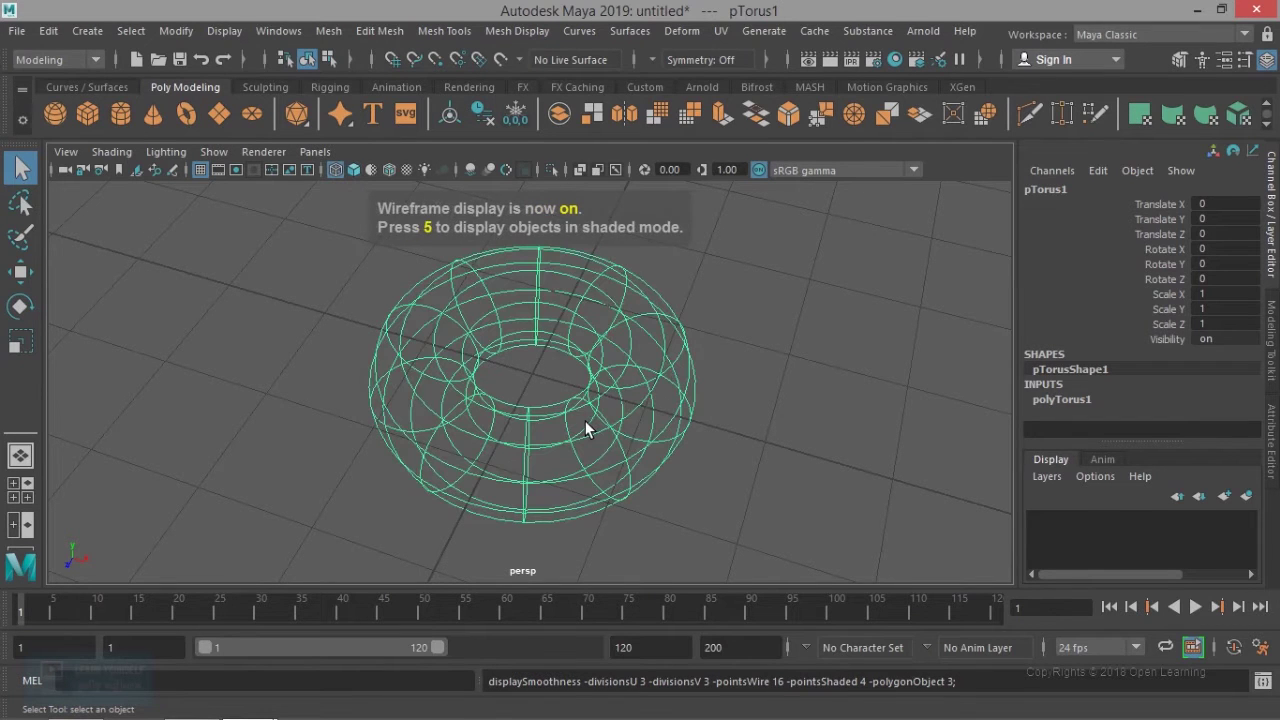
{"action": "key", "text": "5"}
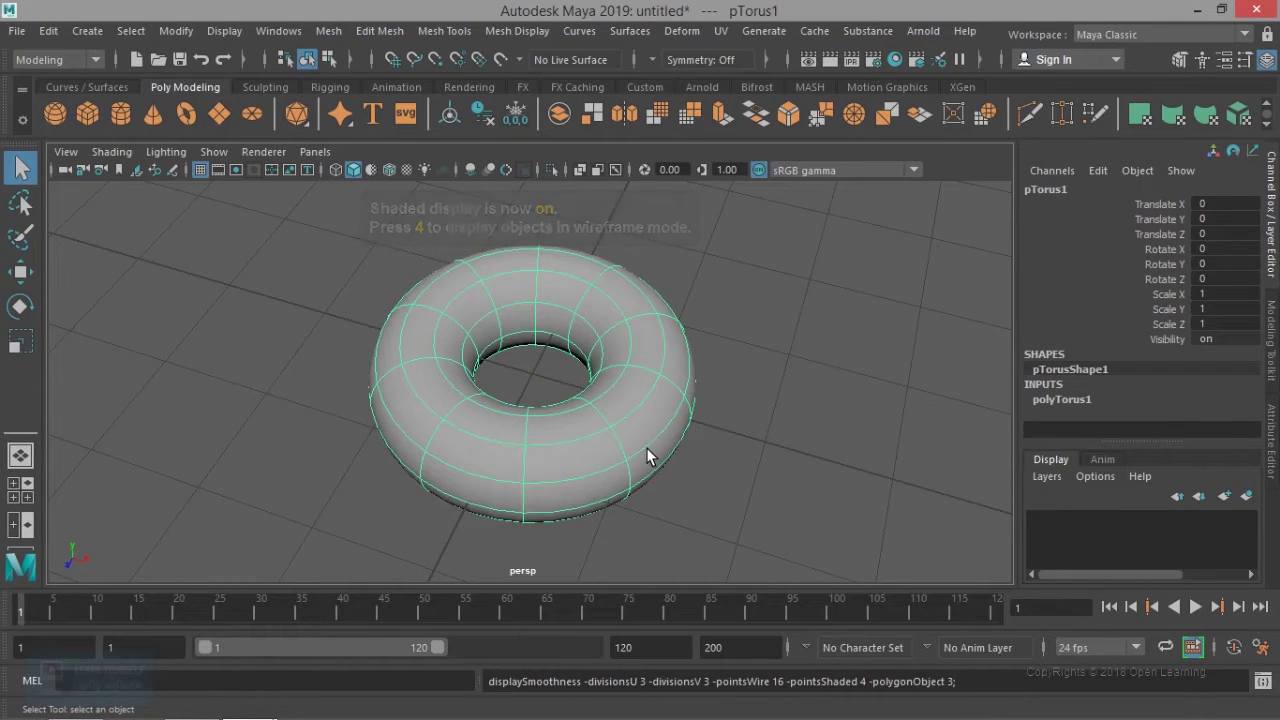
Step: Turn on shaded display with texture maps and look at the smooth torus up close
{"action": "key", "text": "6"}
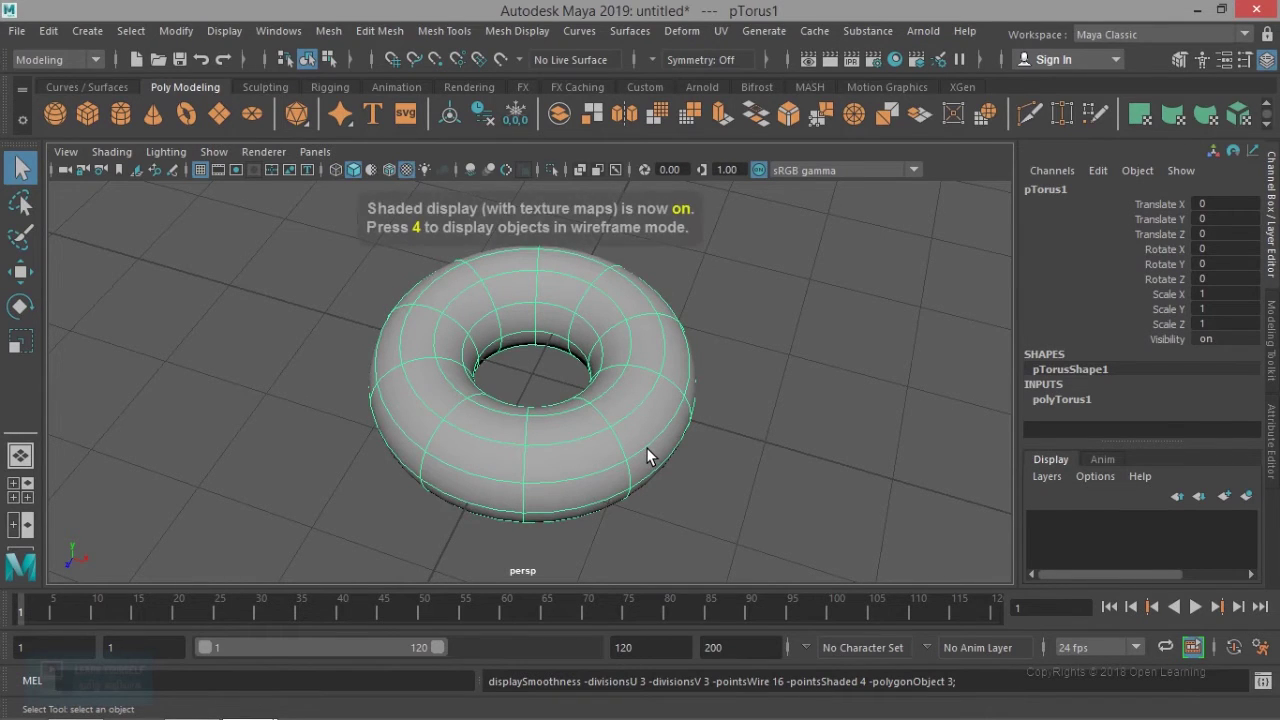
{"action": "left_click_drag", "start_coordinate": [645, 397], "coordinate": [514, 394], "text": "alt"}
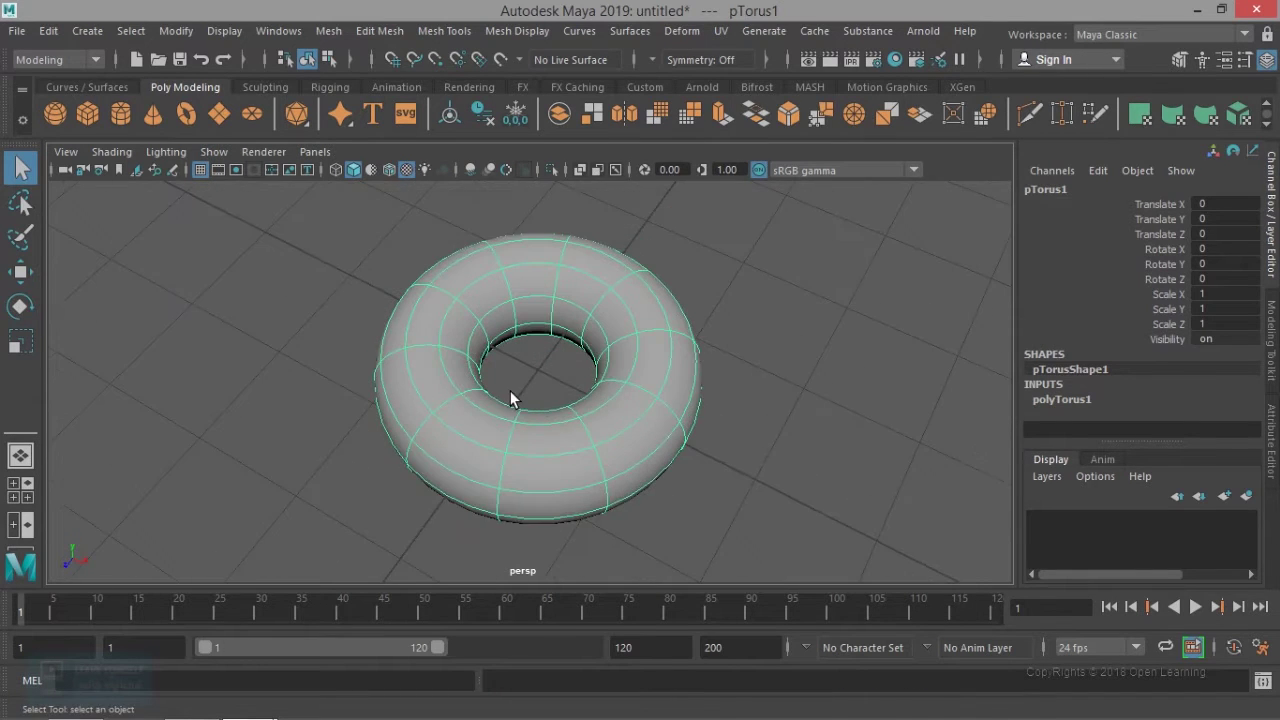
{"action": "right_click_drag", "start_coordinate": [514, 394], "coordinate": [588, 425], "text": "alt"}
{"action": "key", "text": "6"}
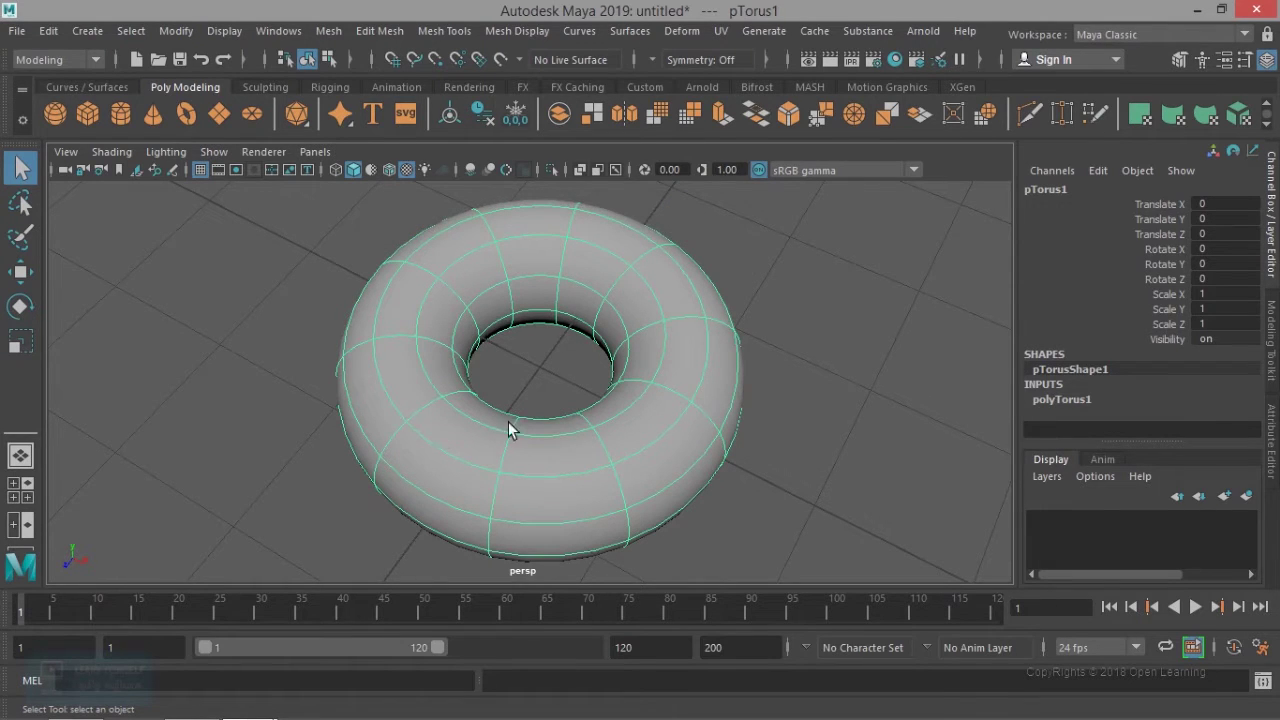
Step: Assign a new Blinn material to the torus
{"action": "right_click", "coordinate": [481, 278]}
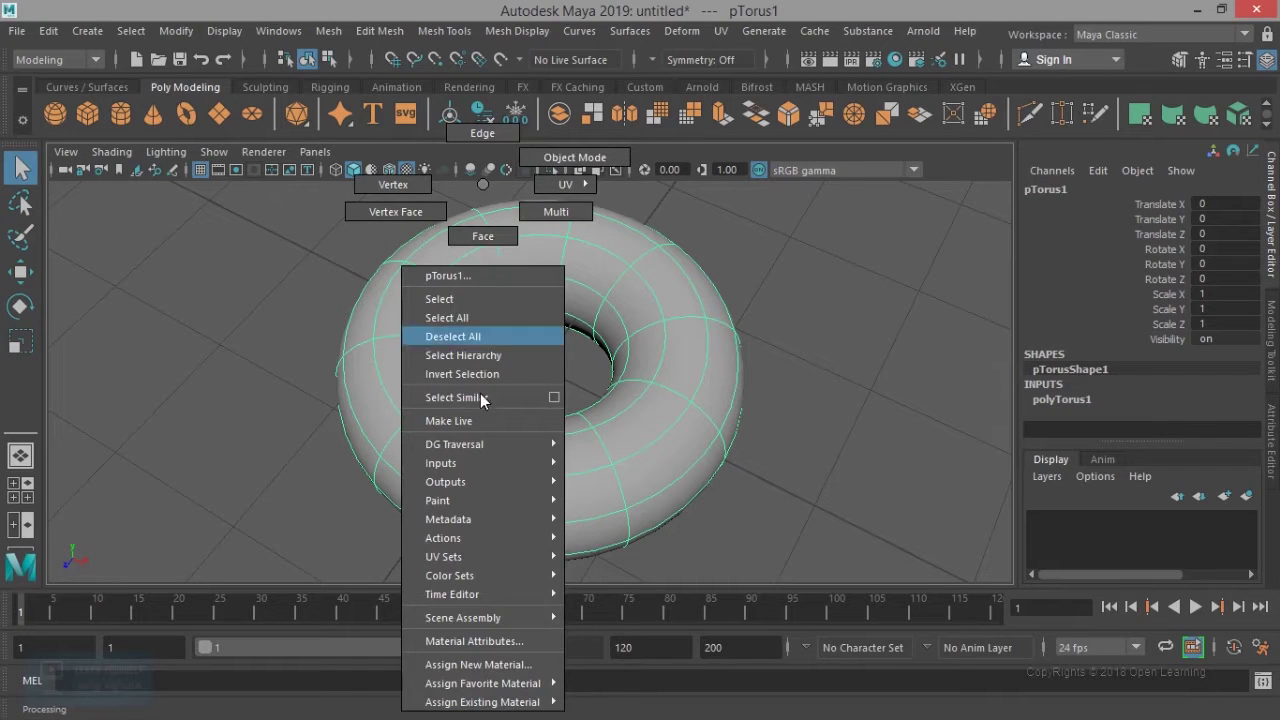
{"action": "mouse_move", "coordinate": [482, 687]}
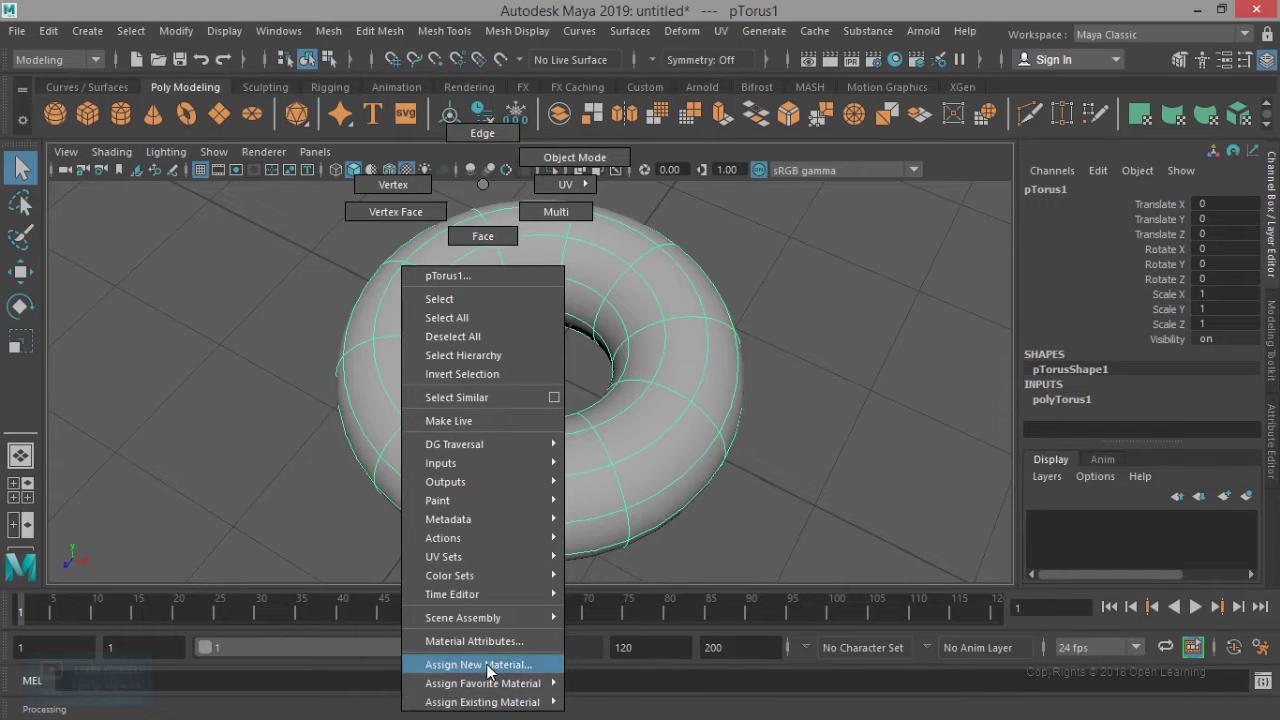
{"action": "left_click", "coordinate": [488, 662]}
{"action": "left_click_drag", "start_coordinate": [518, 244], "coordinate": [312, 131]}
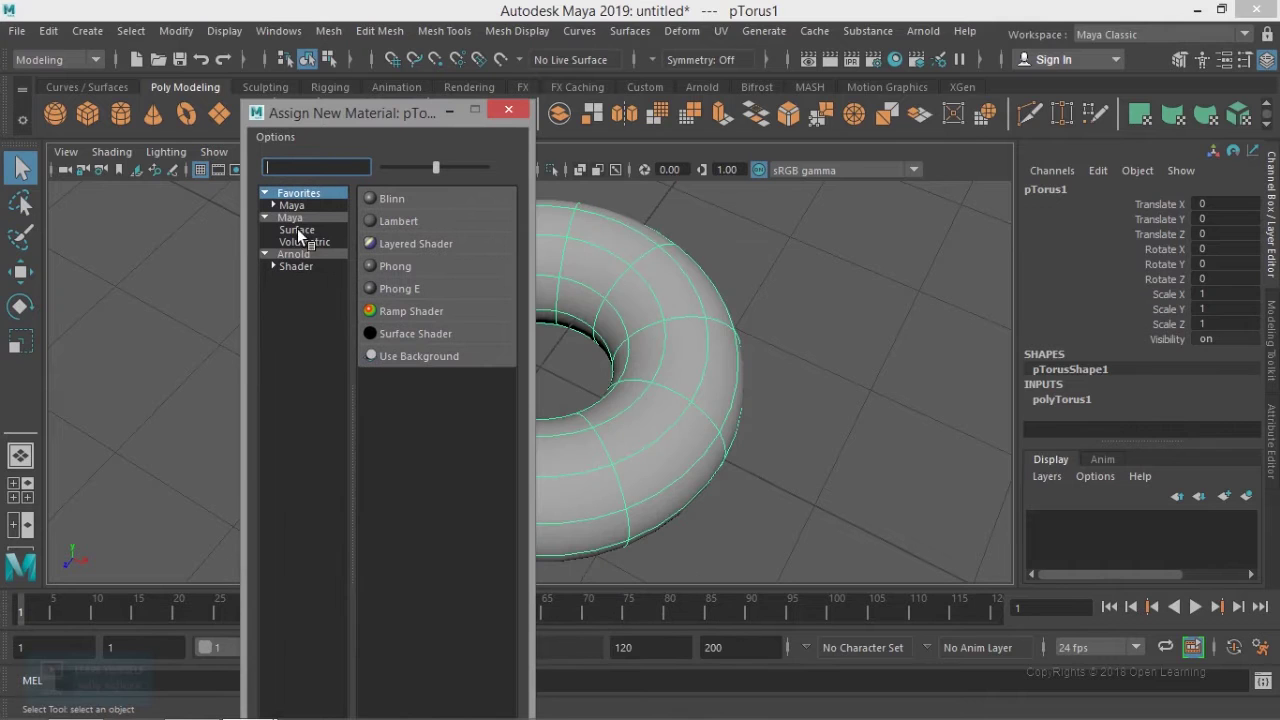
{"action": "left_click", "coordinate": [402, 200]}
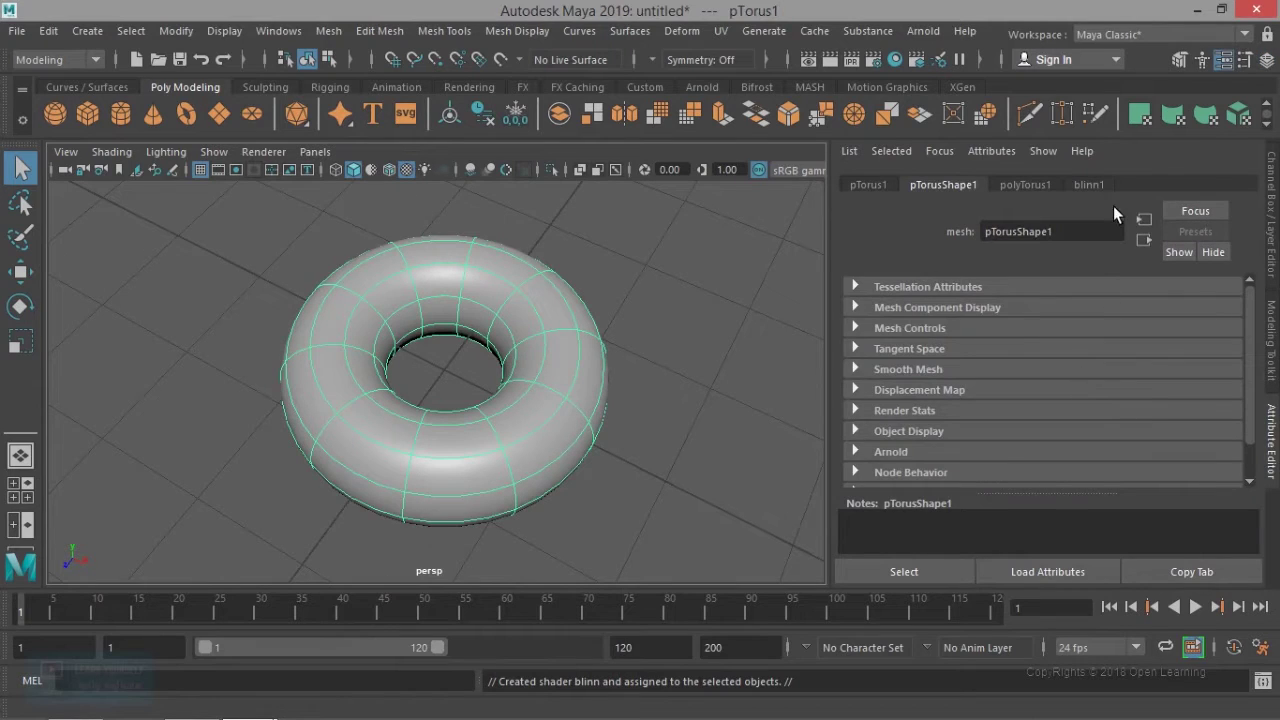
Step: Map a Checker texture to the Color attribute of the torus's Blinn material
{"action": "left_click", "coordinate": [1089, 186]}
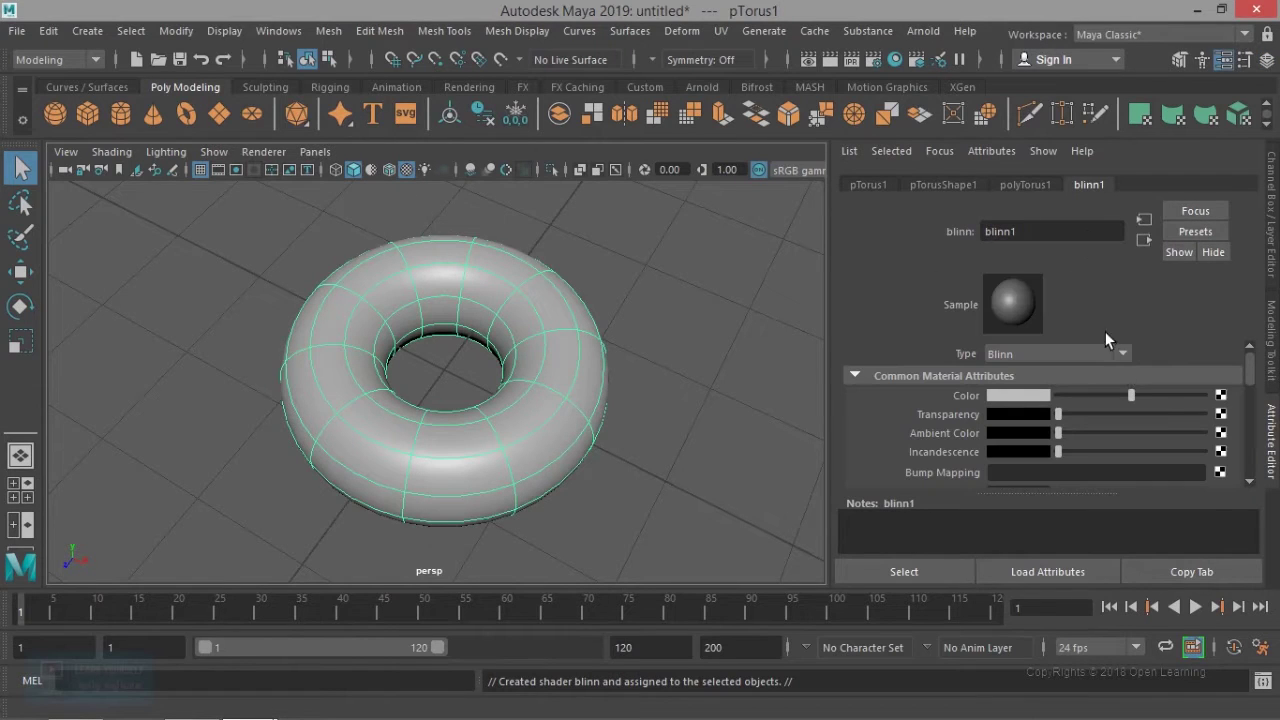
{"action": "left_click", "coordinate": [1220, 396]}
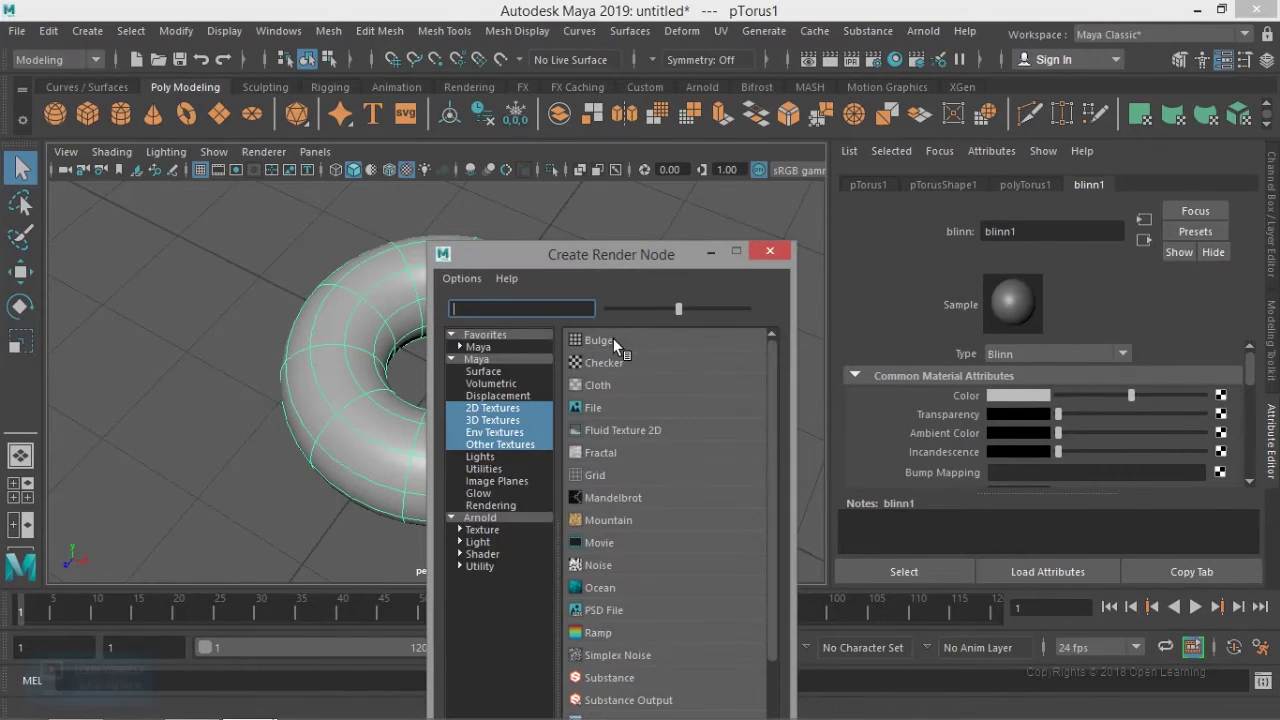
{"action": "left_click", "coordinate": [605, 362]}
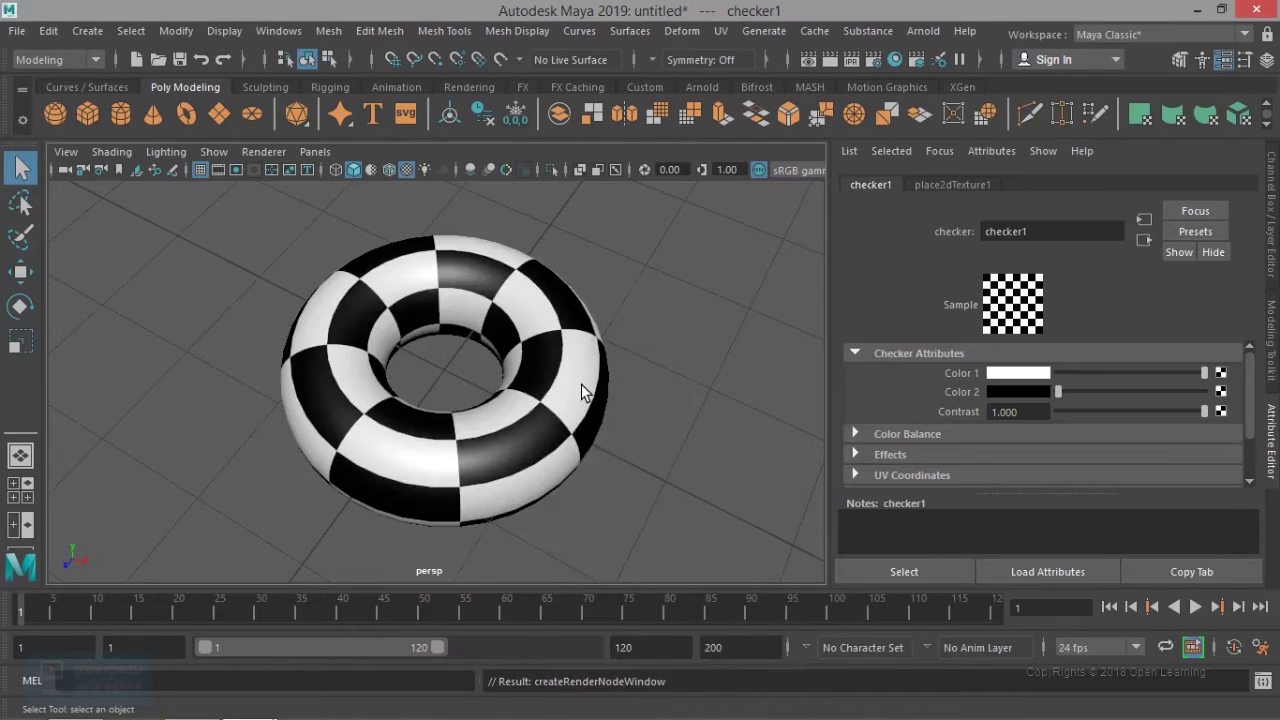
Step: Compare the checkered torus in plain shaded display and in shaded display with texture maps
{"action": "left_click_drag", "start_coordinate": [543, 409], "coordinate": [609, 394], "text": "alt"}
{"action": "right_click_drag", "start_coordinate": [560, 398], "coordinate": [574, 416], "text": "alt"}
{"action": "key", "text": "5"}
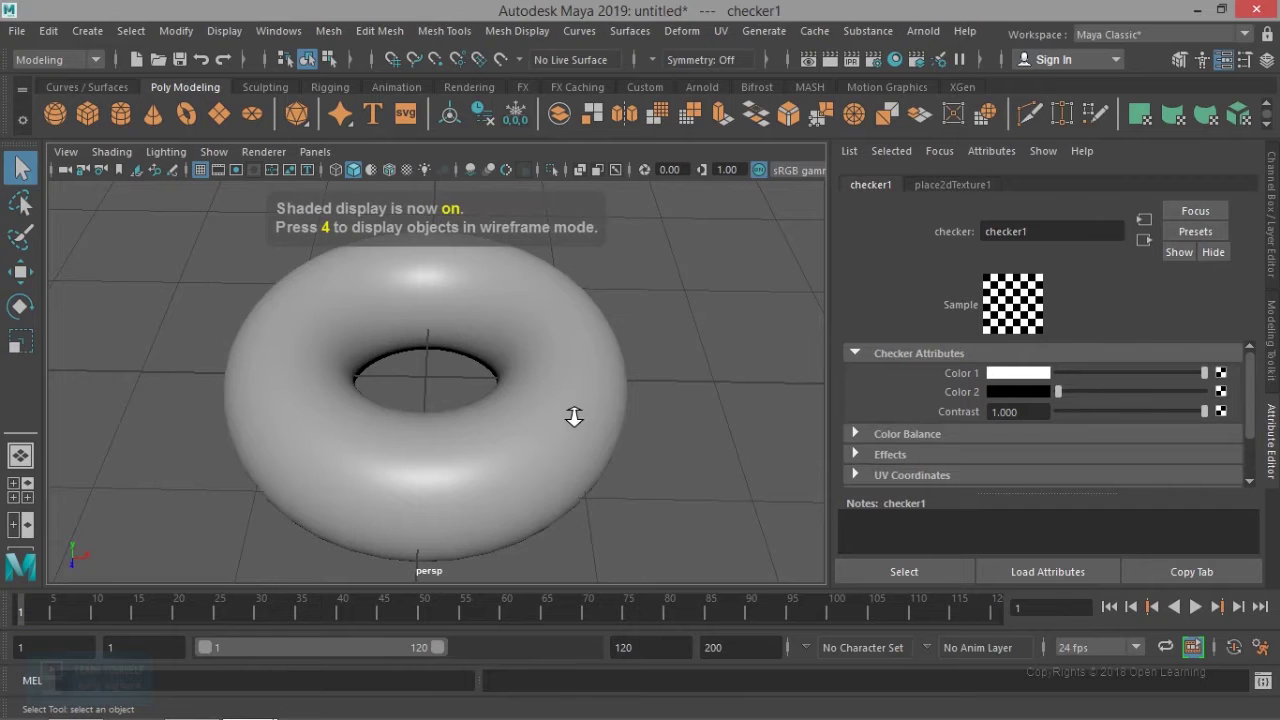
{"action": "key", "text": "6"}
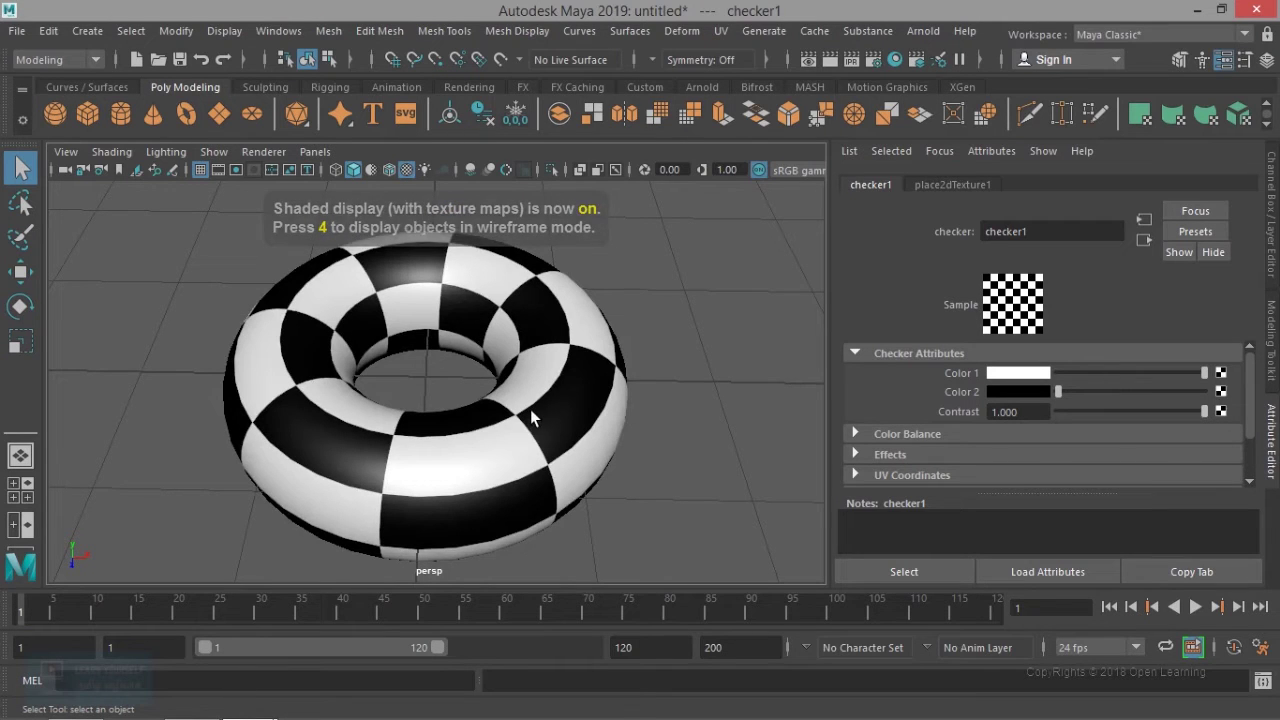
{"action": "mouse_move", "coordinate": [572, 410]}
{"action": "left_mouse_down", "text": "alt"}
{"action": "mouse_move", "coordinate": [533, 409]}
{"action": "mouse_move", "coordinate": [552, 408]}
{"action": "left_mouse_up", "text": "alt"}
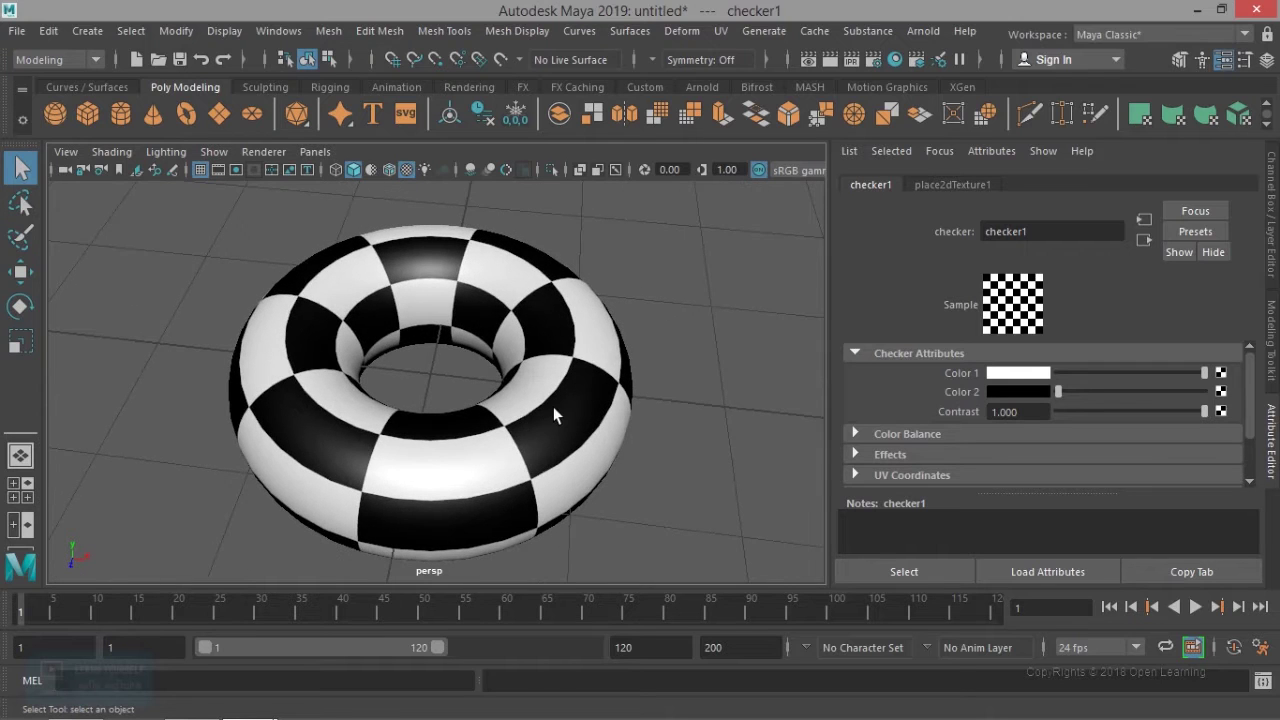
Step: Switch the viewport to use all scene lights and create a point light at the center of the torus
{"action": "key", "text": "7"}
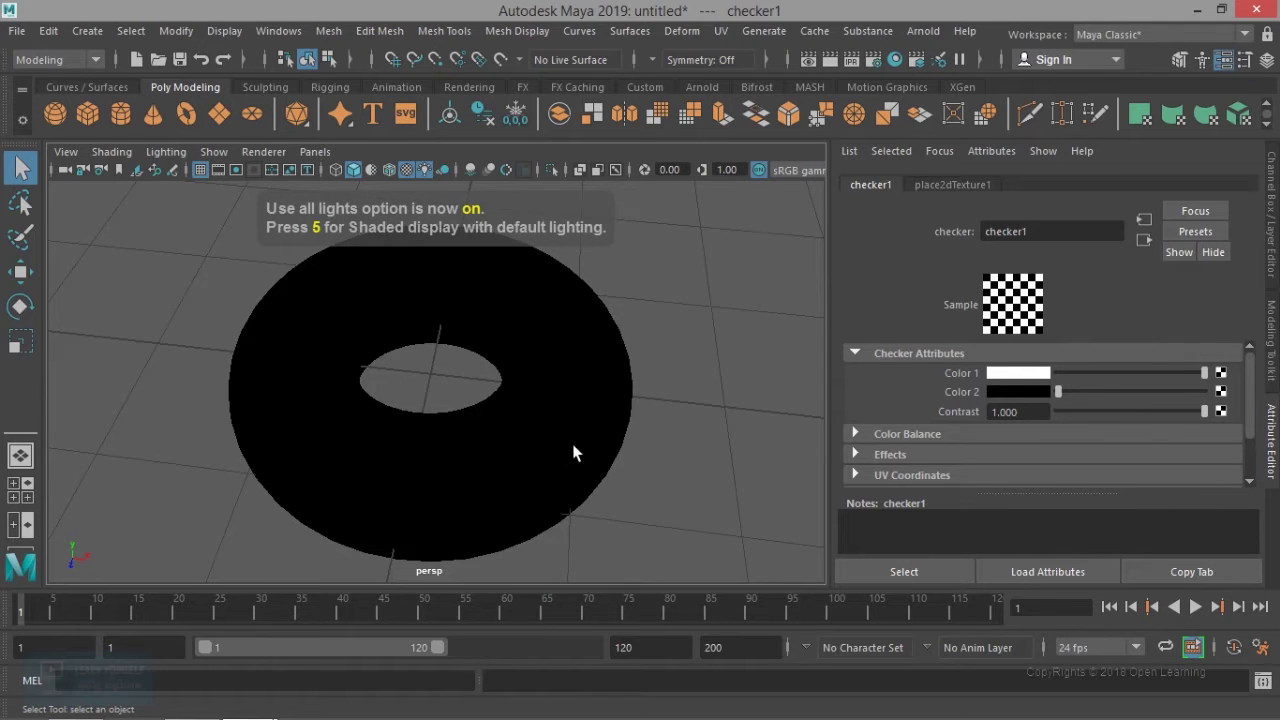
{"action": "middle_click_drag", "start_coordinate": [574, 451], "coordinate": [606, 437], "text": "alt"}
{"action": "left_click_drag", "start_coordinate": [528, 430], "coordinate": [552, 407], "text": "alt"}
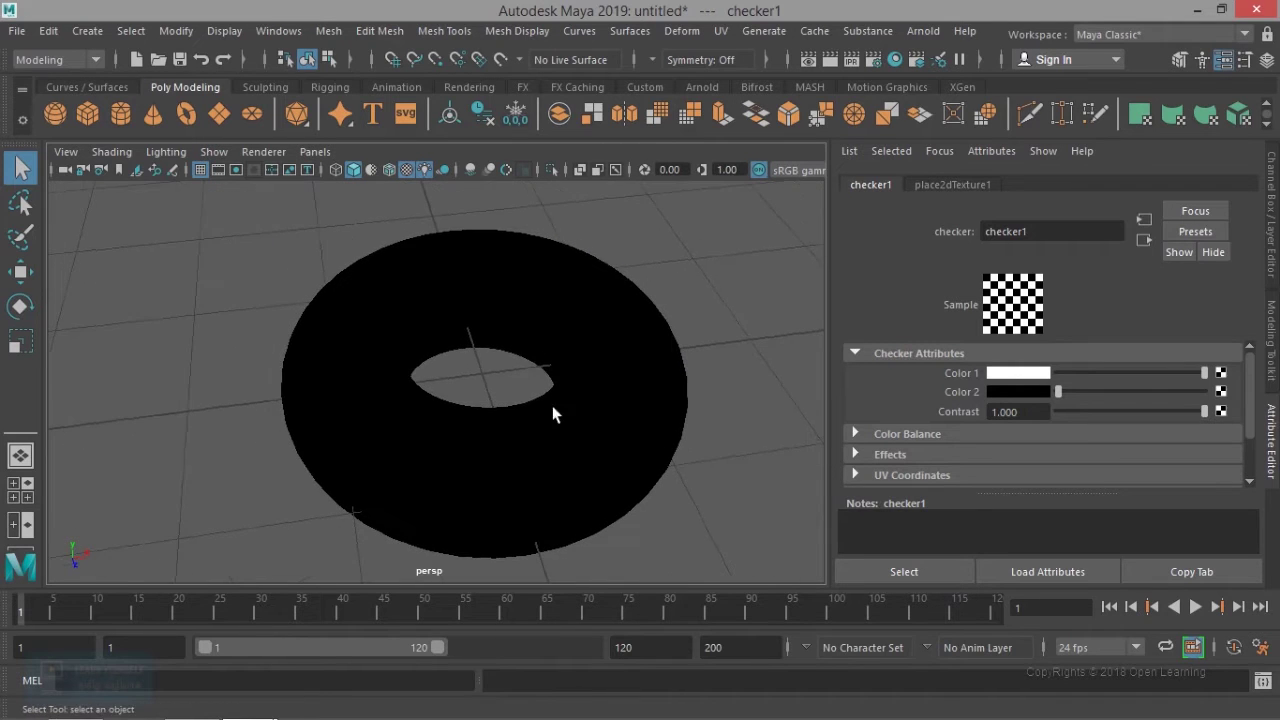
{"action": "left_click", "coordinate": [95, 35]}
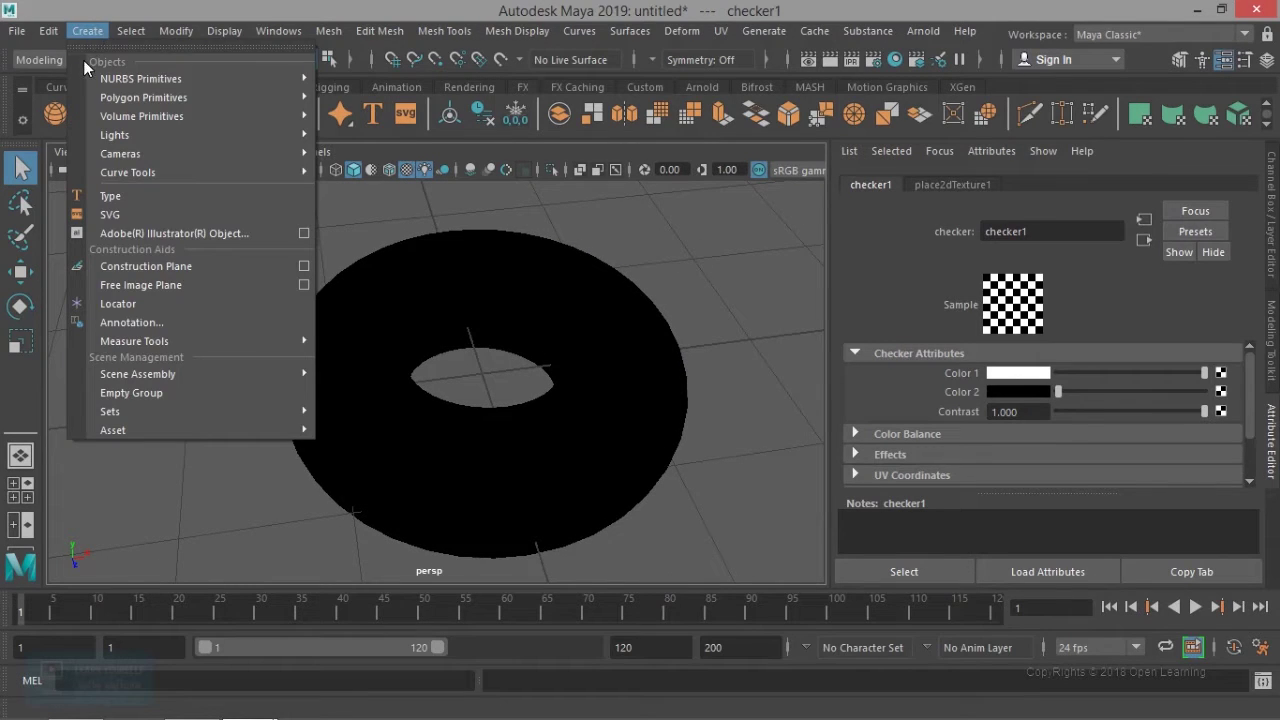
{"action": "mouse_move", "coordinate": [110, 136]}
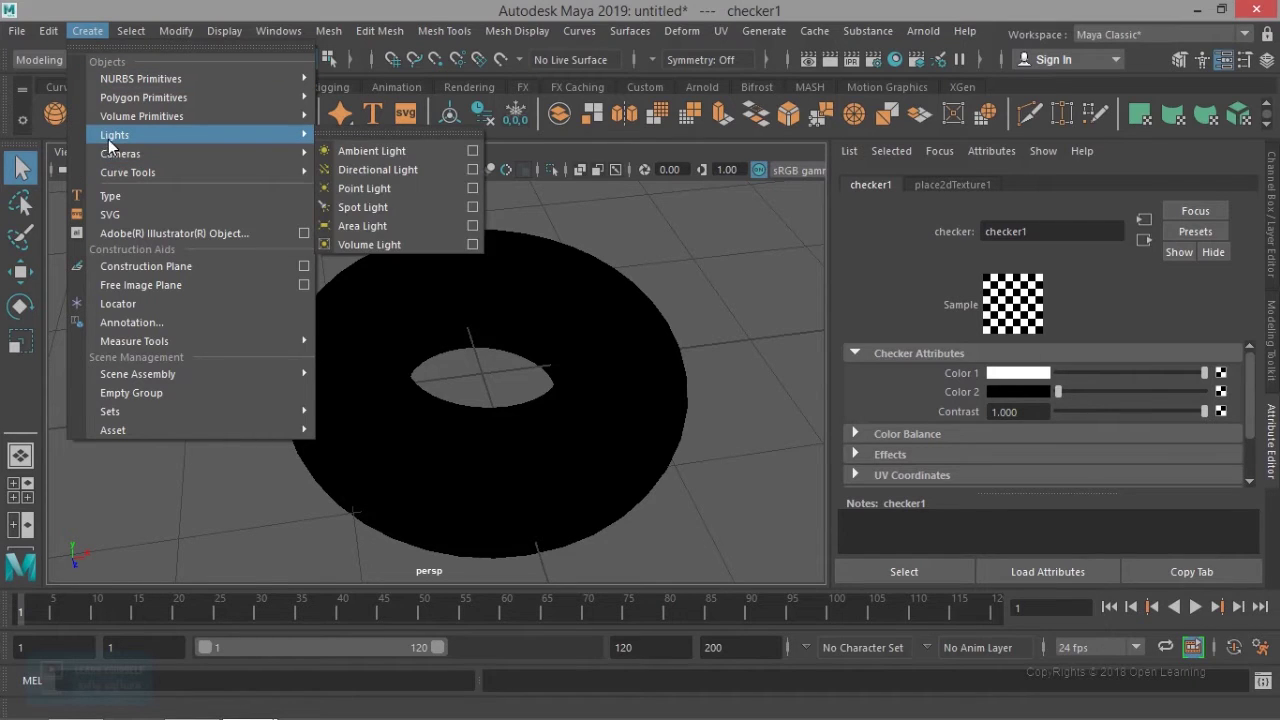
{"action": "left_click", "coordinate": [400, 192]}
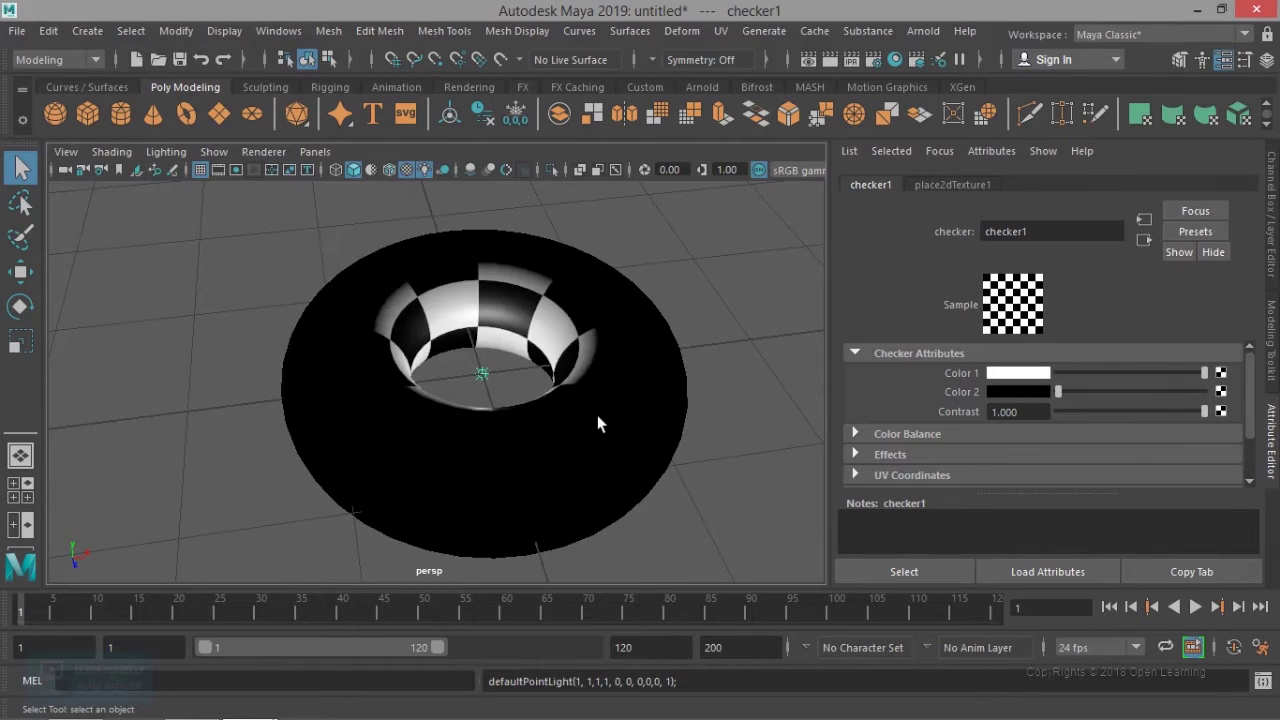
Step: Move the point light up out of the torus's hole and sideways to just above the ring
{"action": "right_click_drag", "start_coordinate": [597, 415], "coordinate": [553, 430], "text": "alt"}
{"action": "left_click_drag", "start_coordinate": [553, 430], "coordinate": [470, 395], "text": "alt"}
{"action": "right_click_drag", "start_coordinate": [470, 395], "coordinate": [548, 457], "text": "alt"}
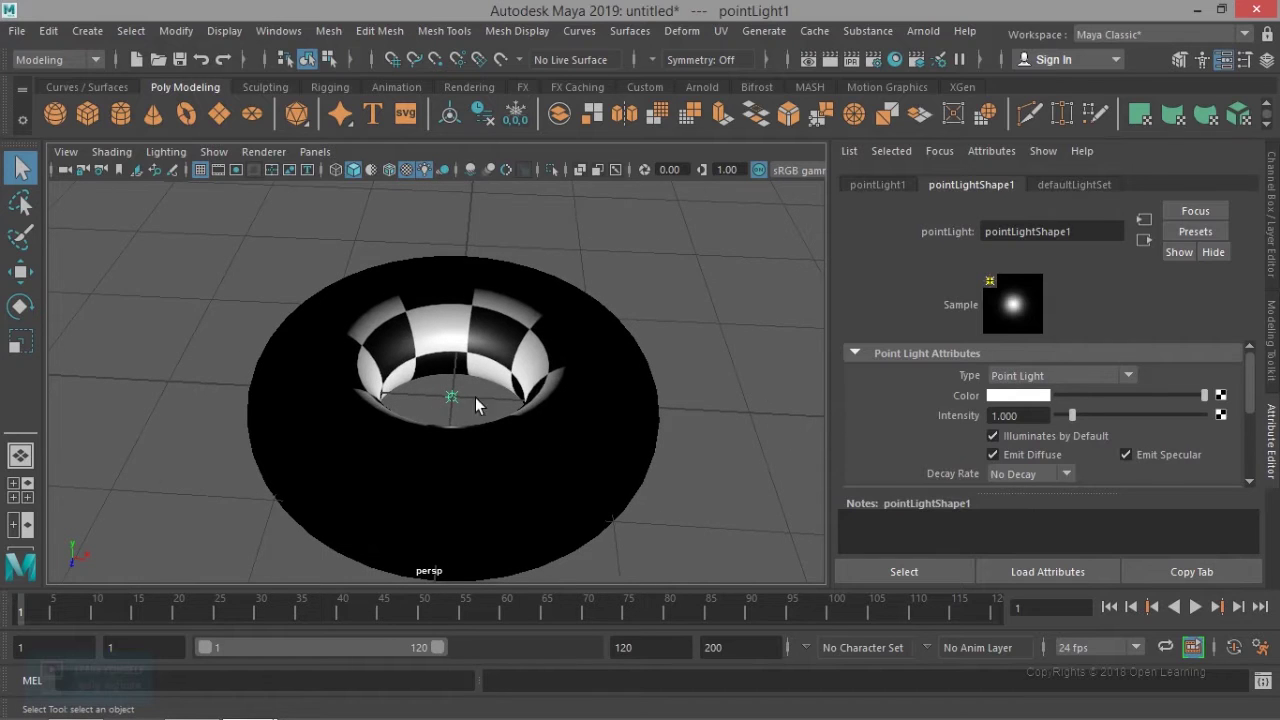
{"action": "key", "text": "w"}
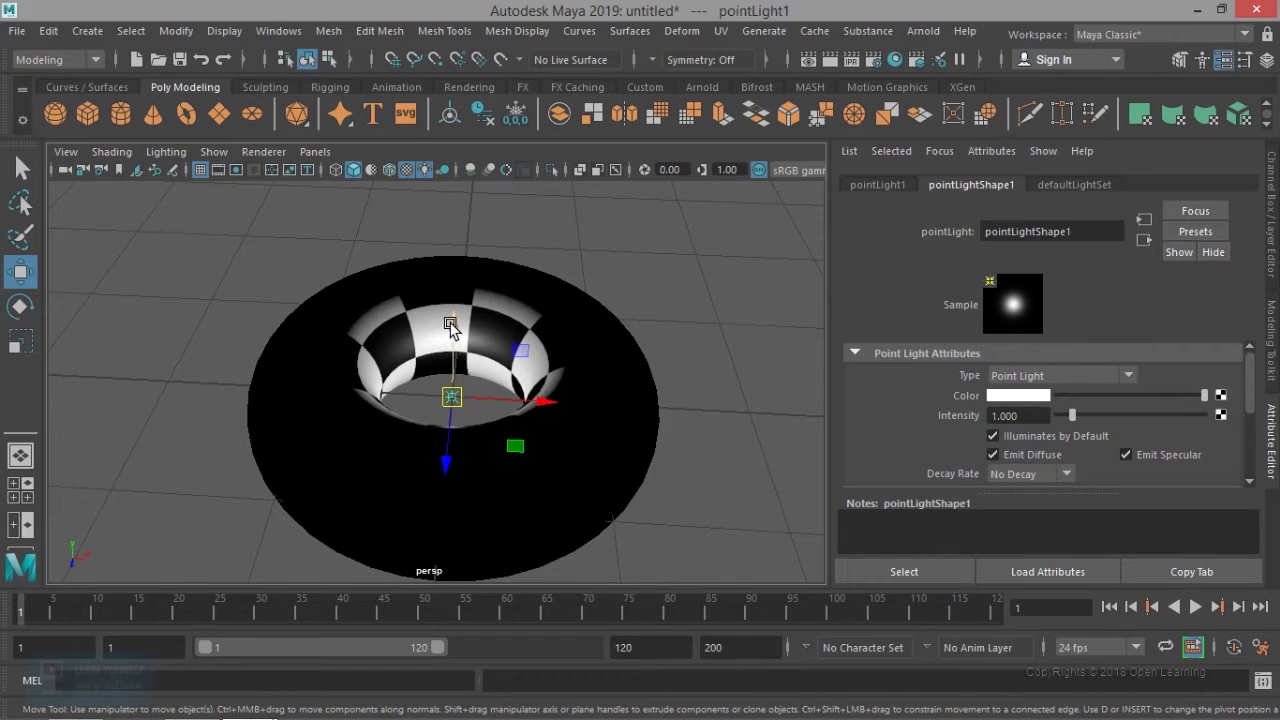
{"action": "mouse_move", "coordinate": [450, 320]}
{"action": "left_mouse_down"}
{"action": "mouse_move", "coordinate": [458, 155]}
{"action": "mouse_move", "coordinate": [450, 378]}
{"action": "mouse_move", "coordinate": [457, 185]}
{"action": "mouse_move", "coordinate": [456, 345]}
{"action": "mouse_move", "coordinate": [474, 188]}
{"action": "mouse_move", "coordinate": [462, 392]}
{"action": "mouse_move", "coordinate": [460, 250]}
{"action": "mouse_move", "coordinate": [458, 322]}
{"action": "left_mouse_up"}
{"action": "left_click_drag", "start_coordinate": [453, 369], "coordinate": [594, 296]}
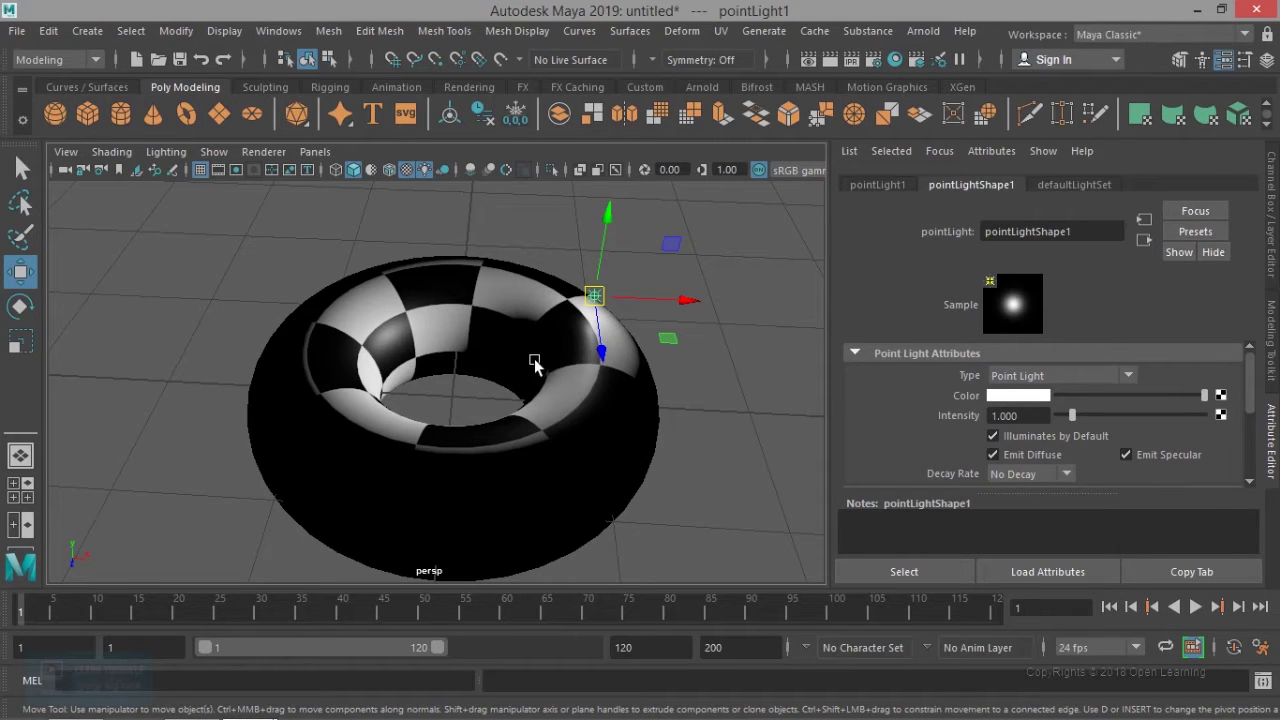
Step: Compare the torus in plain shaded, textured and all-lights display, finishing with the textured display
{"action": "key", "text": "5"}
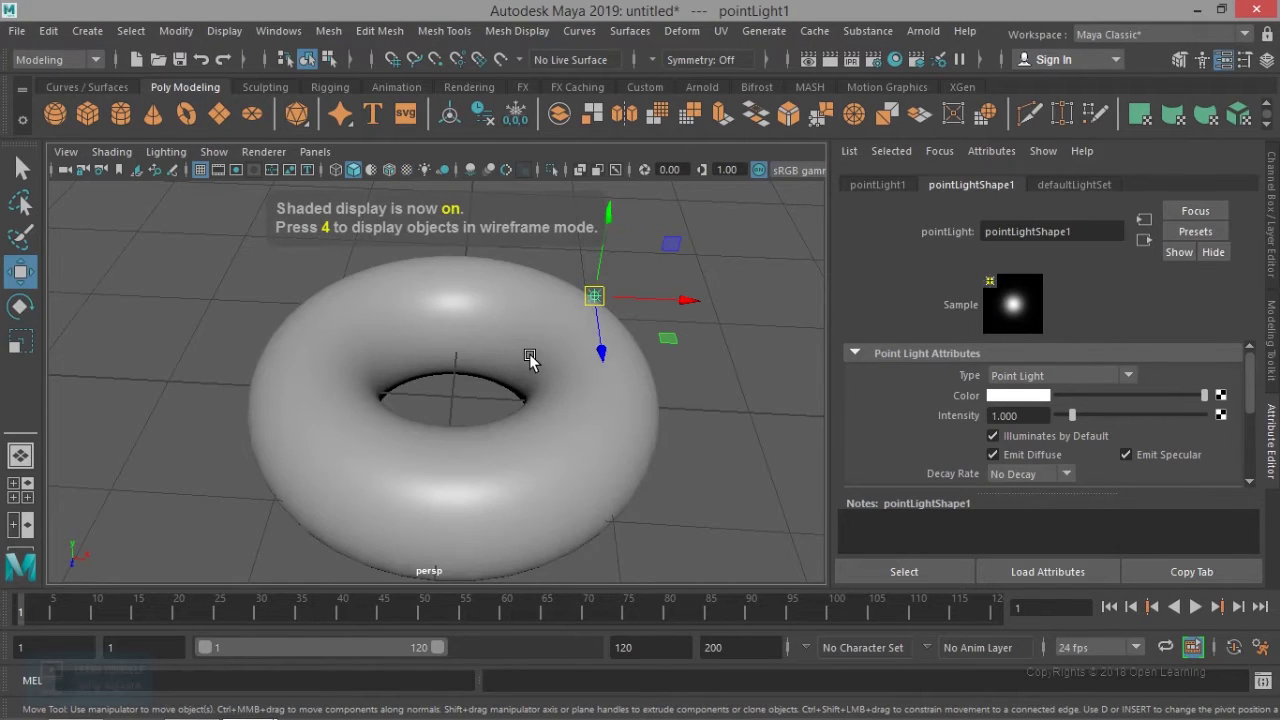
{"action": "key", "text": "6"}
{"action": "key", "text": "7"}
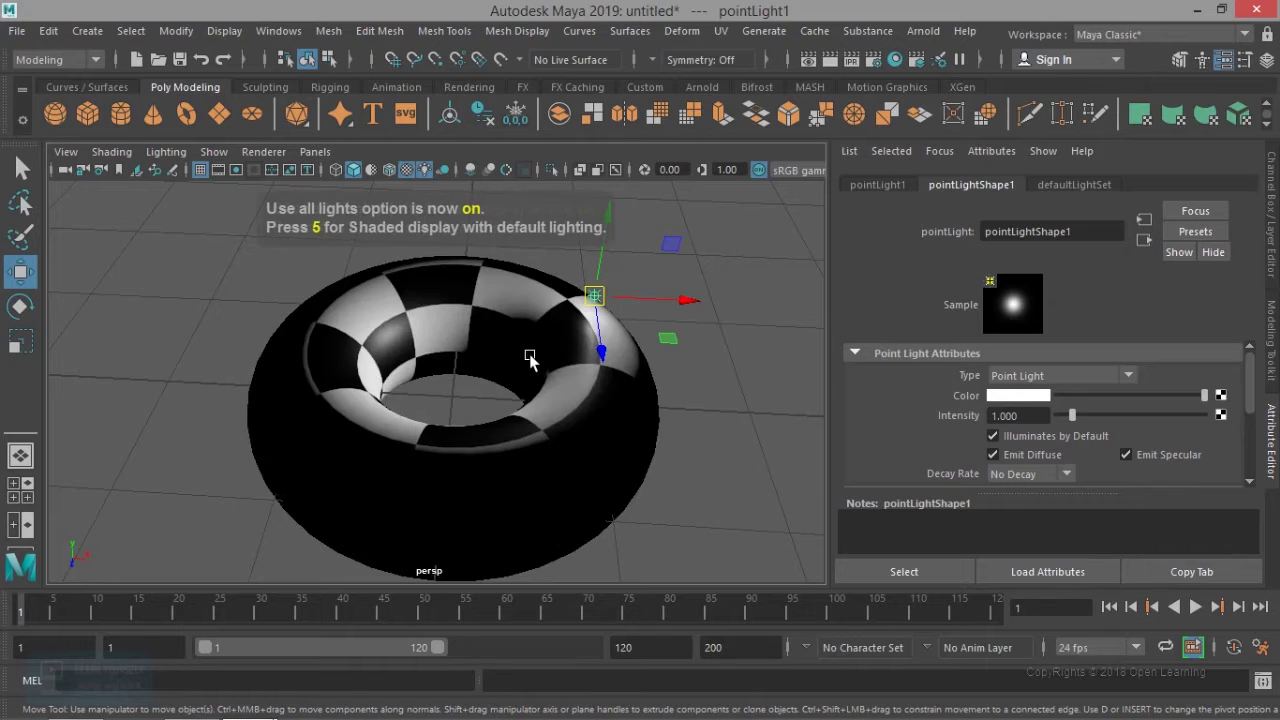
{"action": "key", "text": "6"}
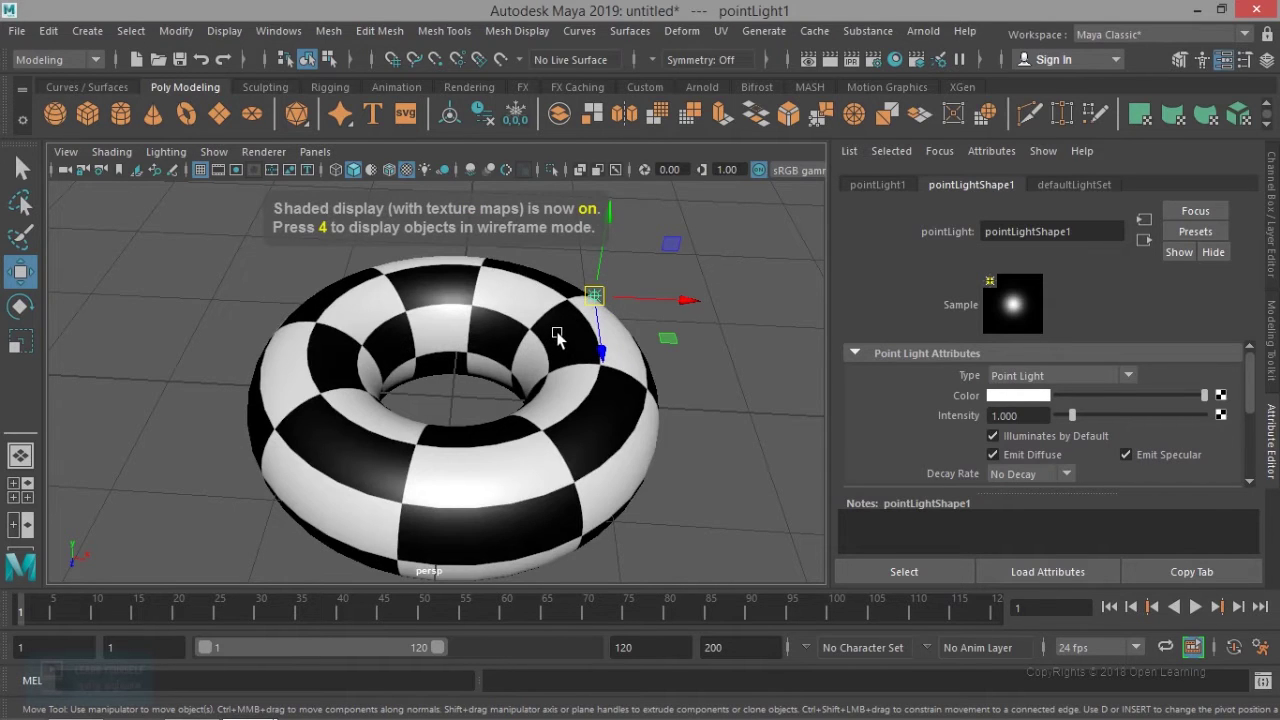
Step: Move the point light up and away from the torus under all-lights display, comparing plain shaded, textured and lit views
{"action": "key", "text": "5"}
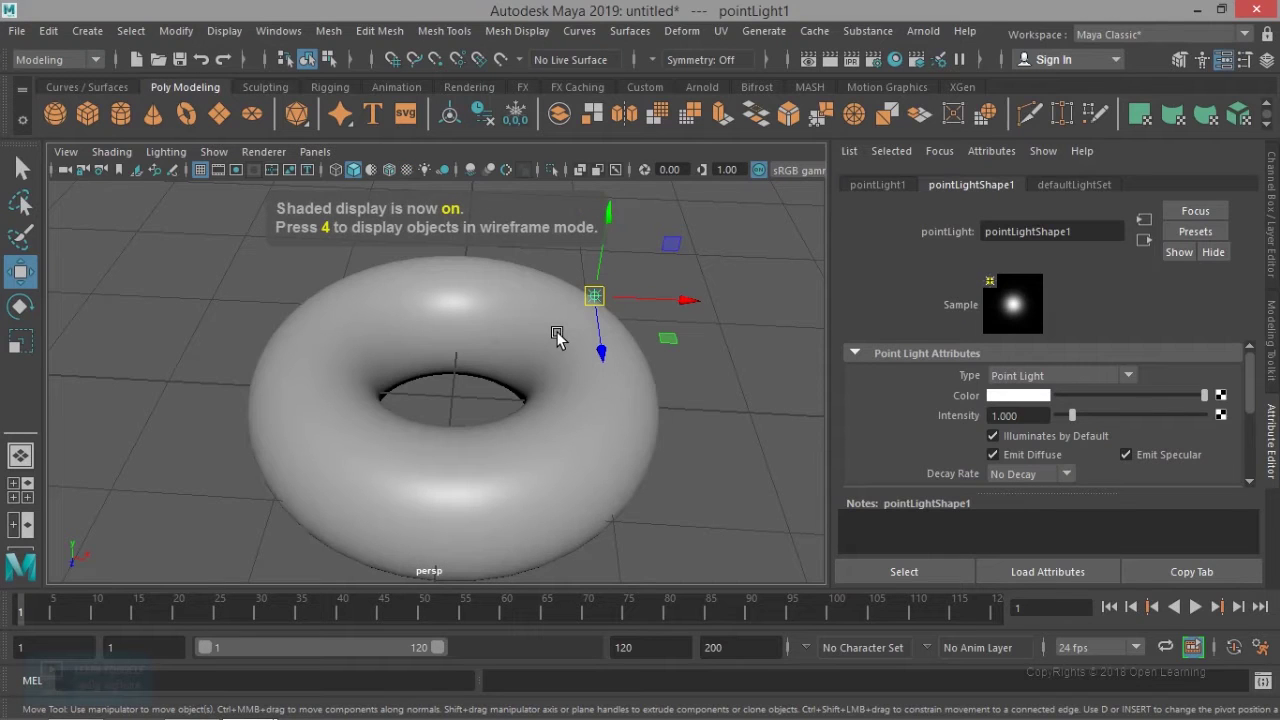
{"action": "key", "text": "7"}
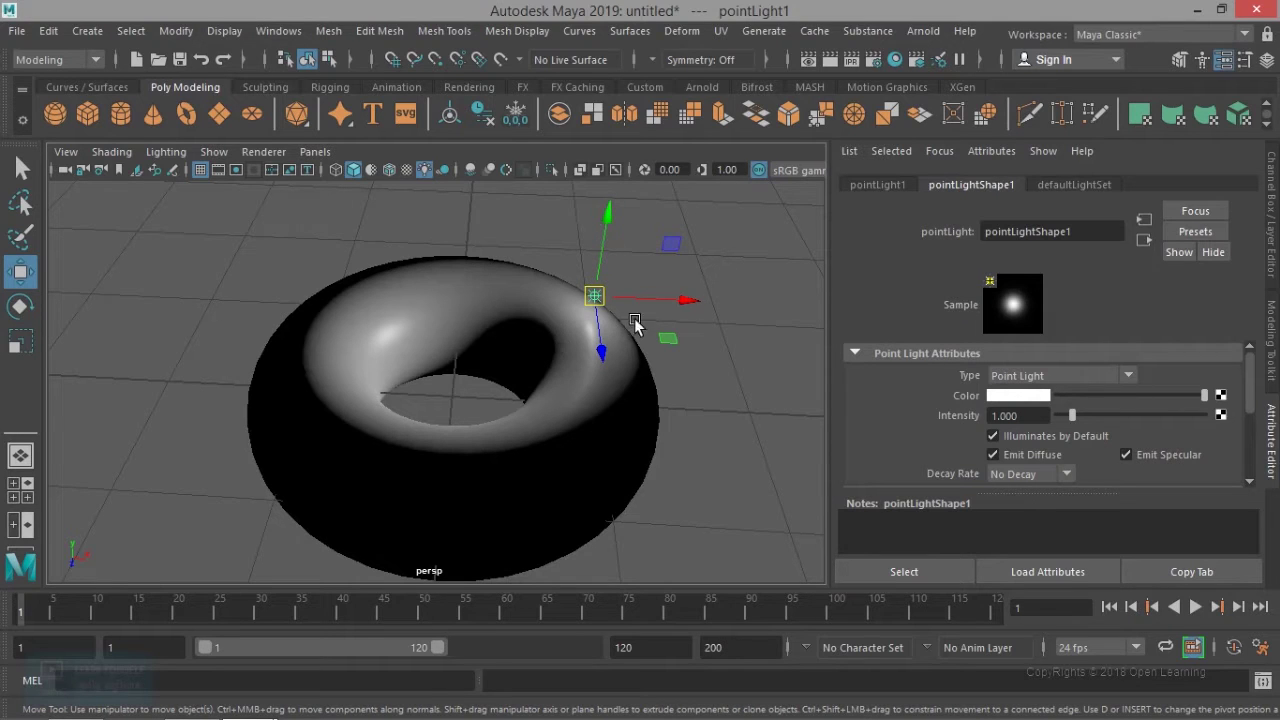
{"action": "left_click_drag", "start_coordinate": [594, 296], "coordinate": [631, 246]}
{"action": "key", "text": "6"}
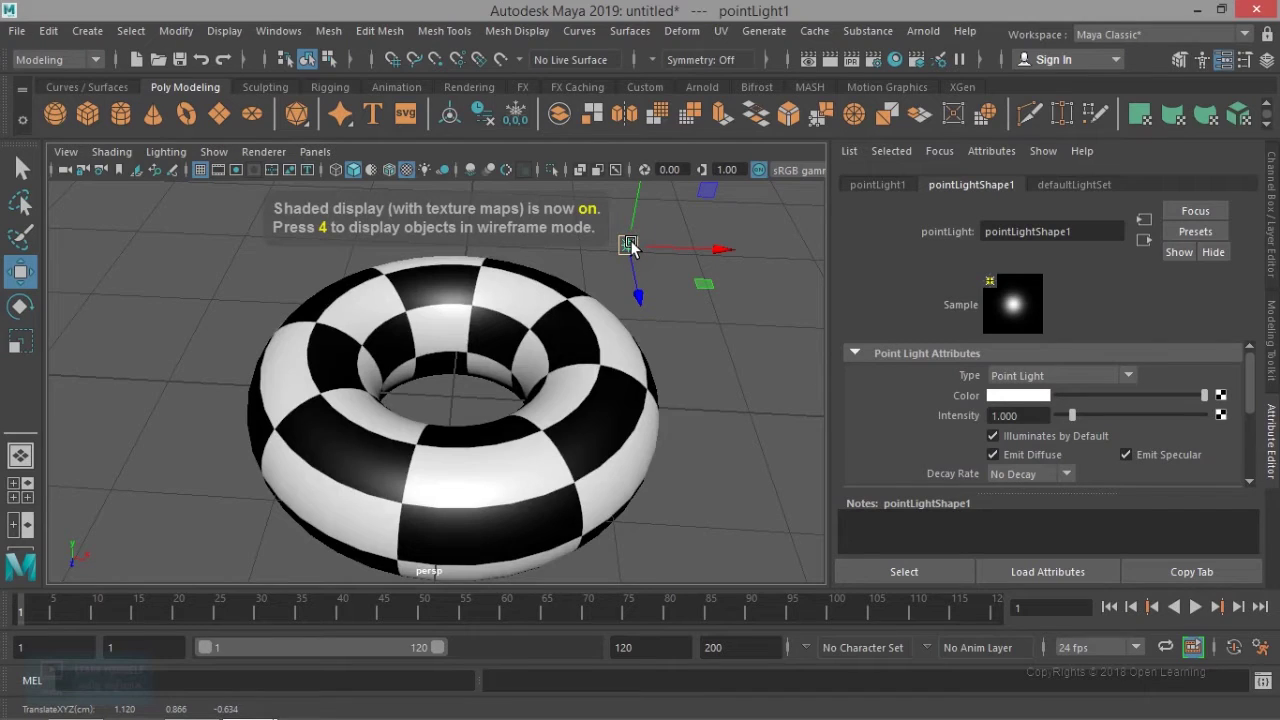
{"action": "key", "text": "7"}
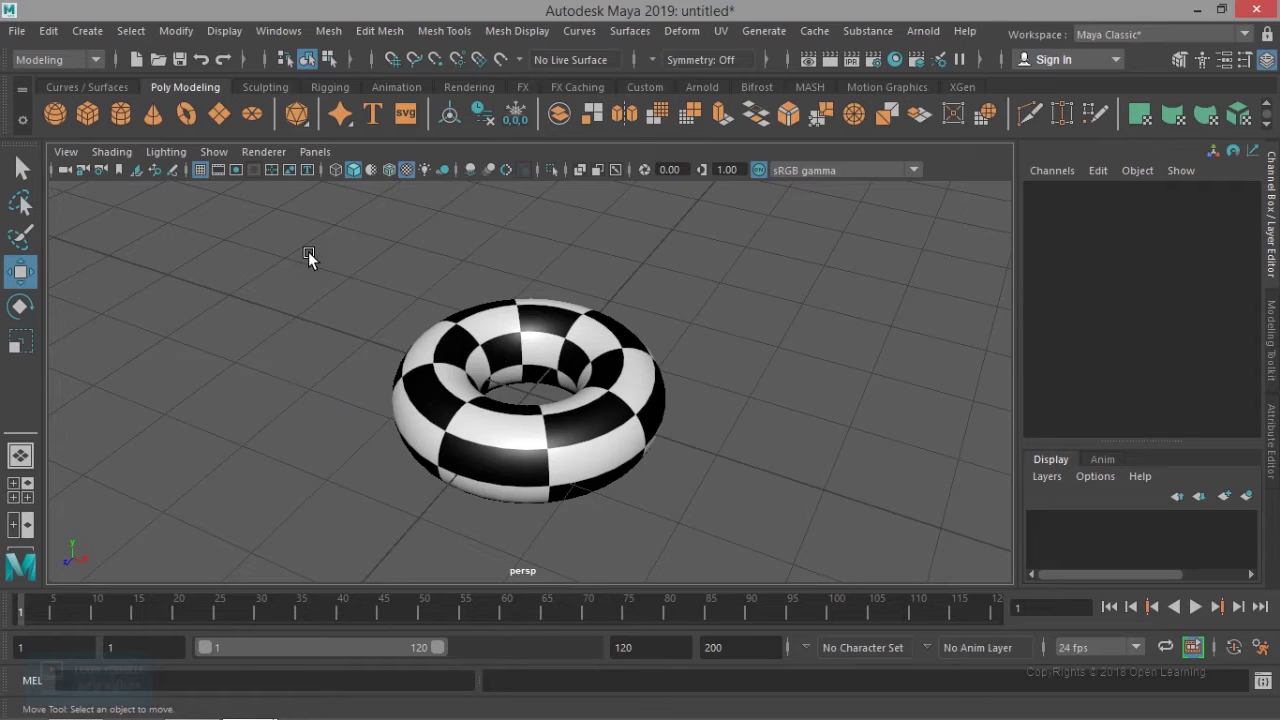
Step: Select the checkered torus, switch to the Select tool, and return to the Move tool
{"action": "left_click", "coordinate": [444, 376]}
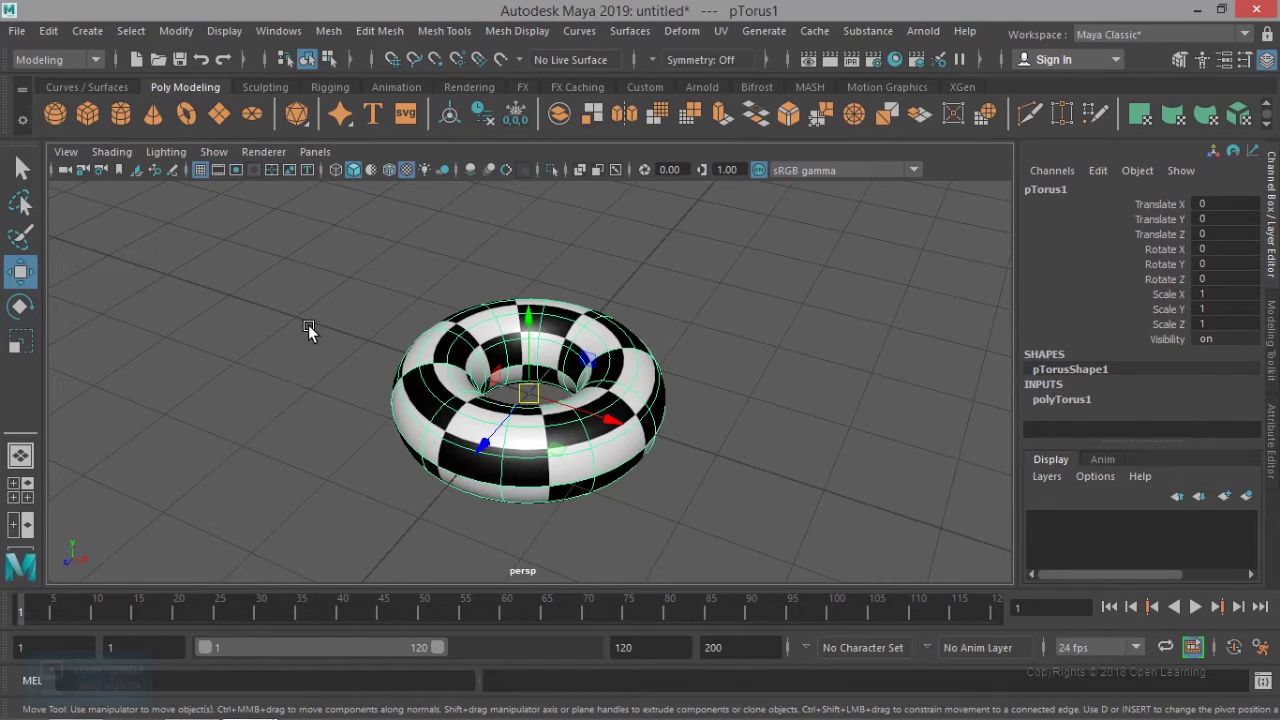
{"action": "key", "text": "q"}
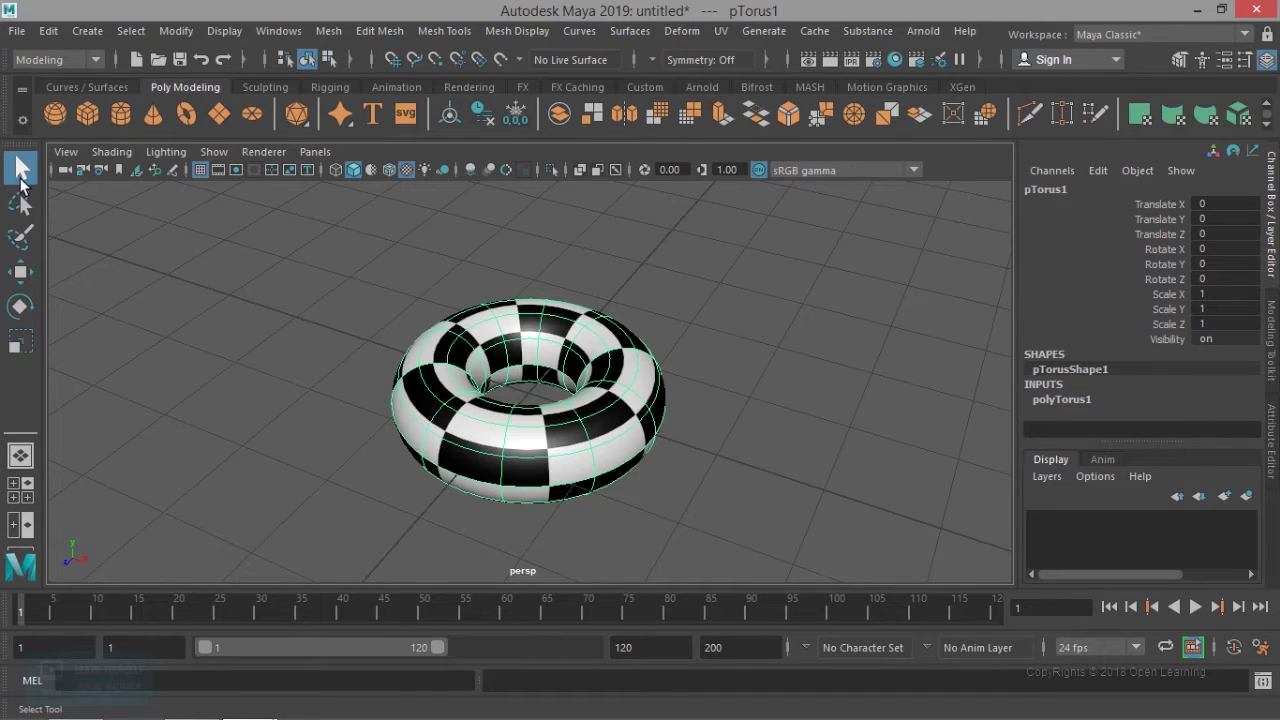
{"action": "key", "text": "w"}
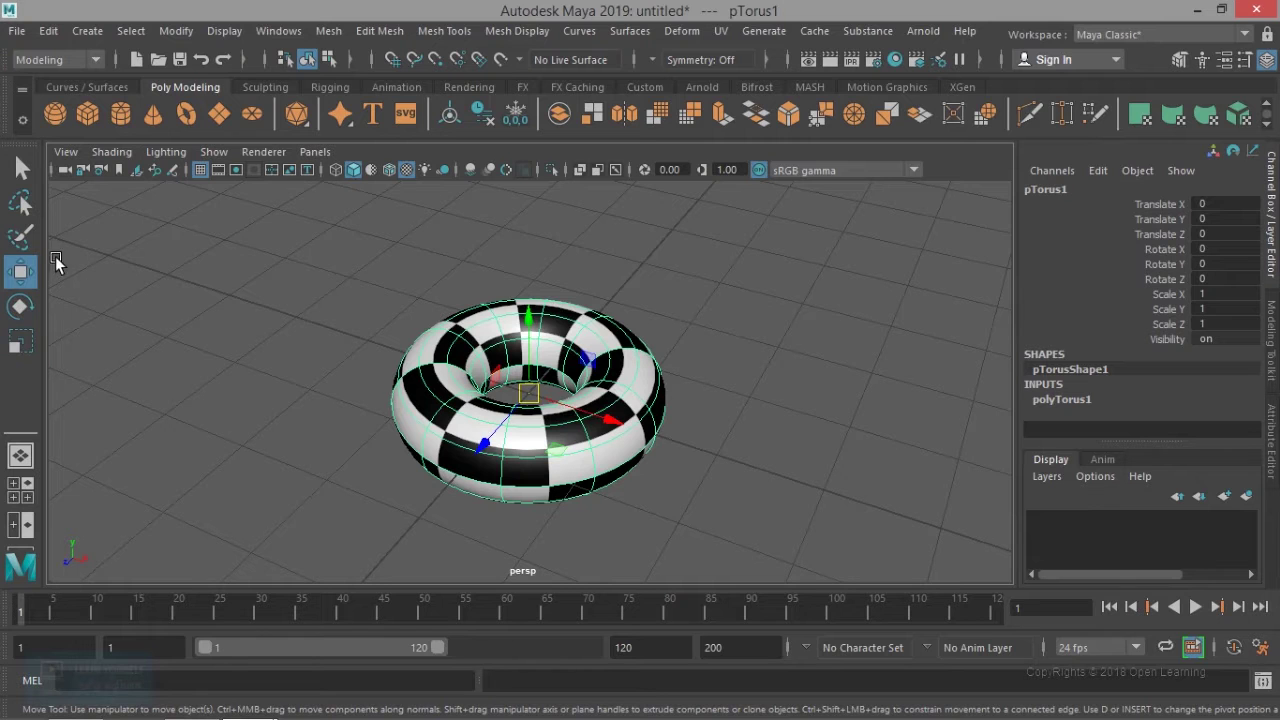
Step: Try moving the torus freely from its center handle and undo the moves
{"action": "left_click_drag", "start_coordinate": [611, 418], "coordinate": [597, 495]}
{"action": "left_click_drag", "start_coordinate": [542, 398], "coordinate": [538, 330]}
{"action": "key", "text": "ctrl+z"}
{"action": "key", "text": "ctrl+z"}
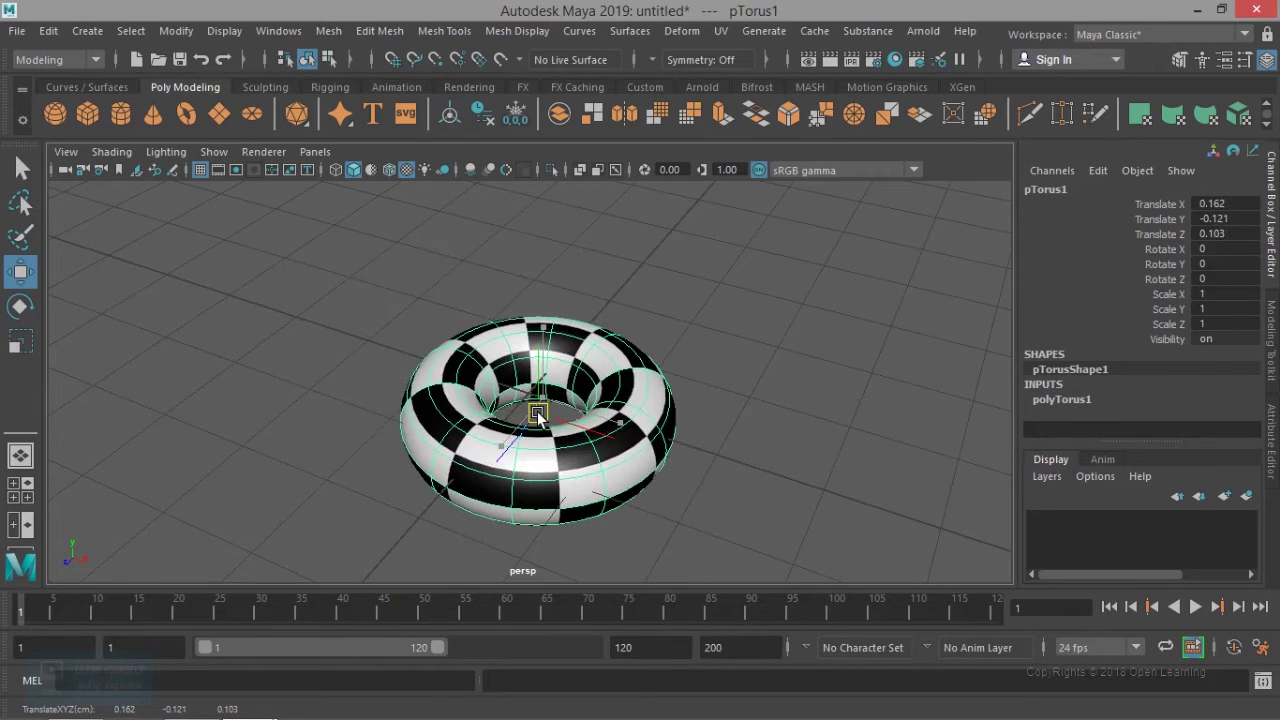
{"action": "key", "text": "ctrl+z"}
Step: Move the torus along X to about 0.16, and try a short Z move before undoing it
{"action": "left_click_drag", "start_coordinate": [622, 420], "coordinate": [768, 470]}
{"action": "left_click_drag", "start_coordinate": [495, 410], "coordinate": [352, 378]}
{"action": "key", "text": "ctrl+z"}
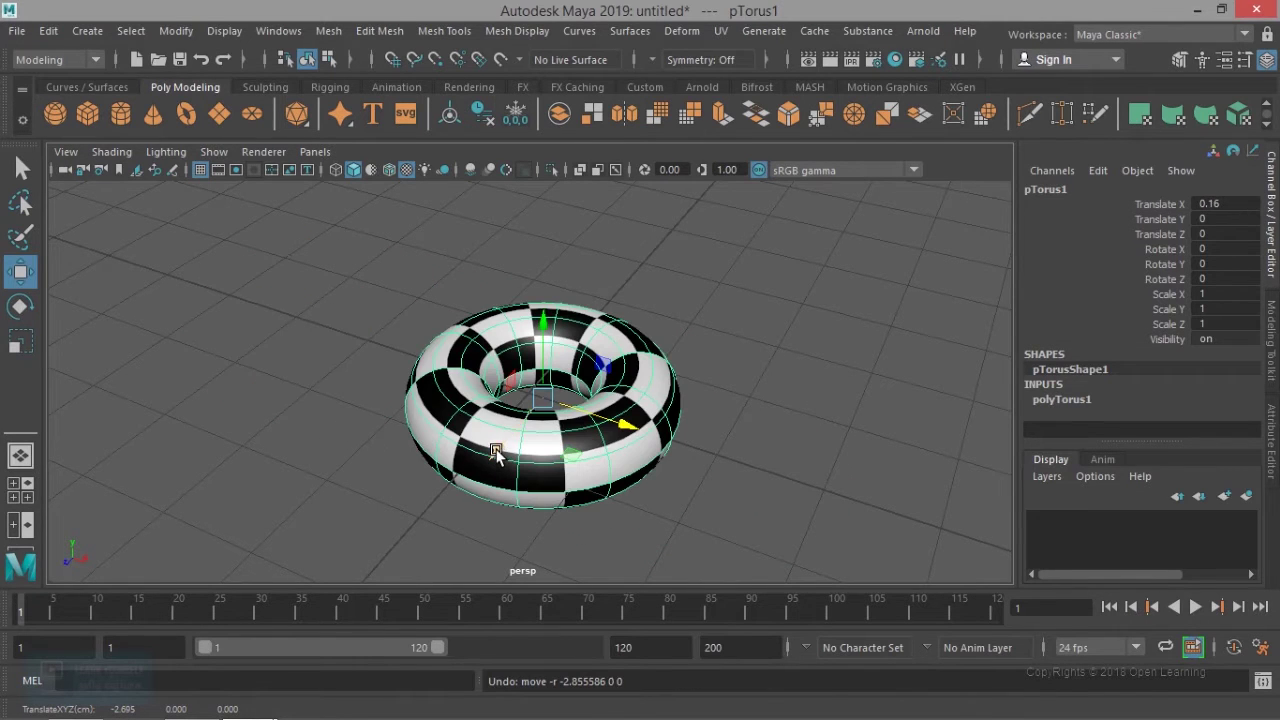
{"action": "left_click_drag", "start_coordinate": [495, 452], "coordinate": [466, 415]}
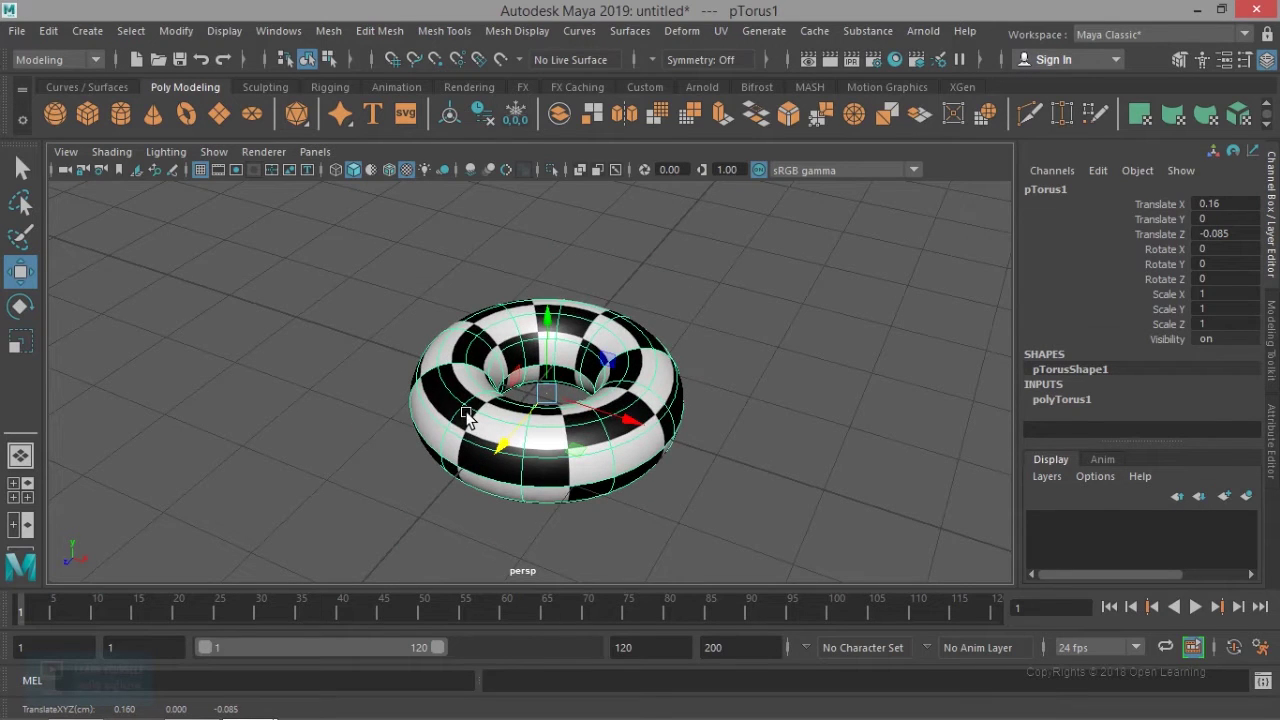
{"action": "key", "text": "ctrl+z"}
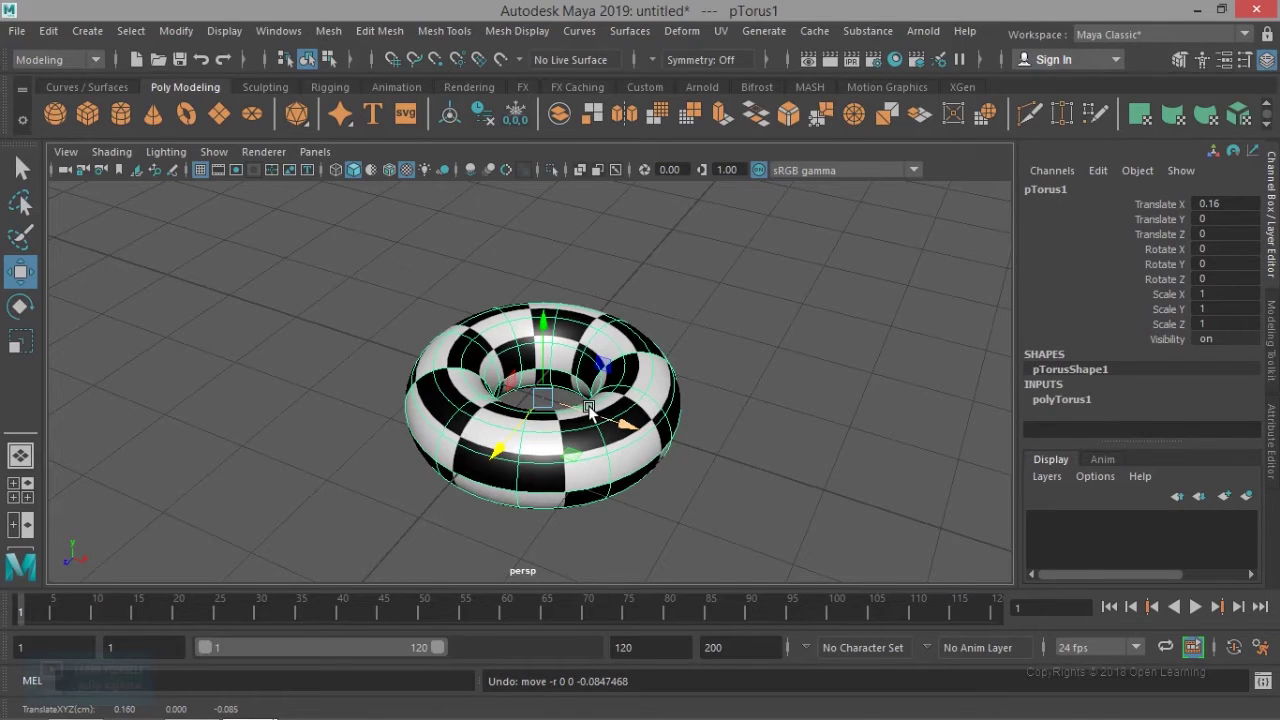
Step: Try moving the torus within the XY plane using its plane handle and undo the move
{"action": "scroll", "coordinate": [589, 407], "scroll_direction": "up", "scroll_amount": 3}
{"action": "left_click_drag", "start_coordinate": [586, 414], "coordinate": [446, 335], "text": "alt"}
{"action": "right_click_drag", "start_coordinate": [446, 335], "coordinate": [604, 405], "text": "alt"}
{"action": "left_click_drag", "start_coordinate": [605, 410], "coordinate": [611, 457], "text": "alt"}
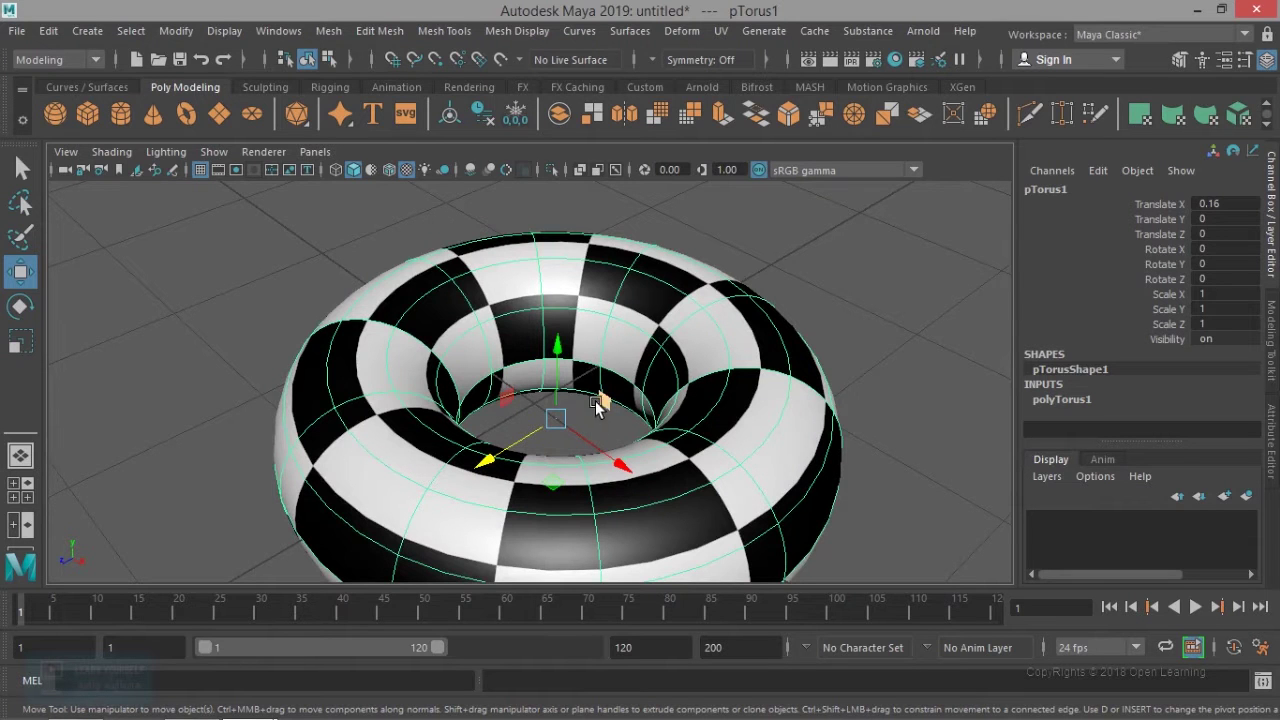
{"action": "right_click_drag", "start_coordinate": [600, 418], "coordinate": [570, 422], "text": "alt"}
{"action": "left_click_drag", "start_coordinate": [565, 424], "coordinate": [560, 380], "text": "alt"}
{"action": "key", "text": "ctrl+z"}
{"action": "left_click_drag", "start_coordinate": [436, 440], "coordinate": [585, 440], "text": "alt"}
{"action": "left_click_drag", "start_coordinate": [614, 362], "coordinate": [493, 375]}
{"action": "key", "text": "ctrl+z"}
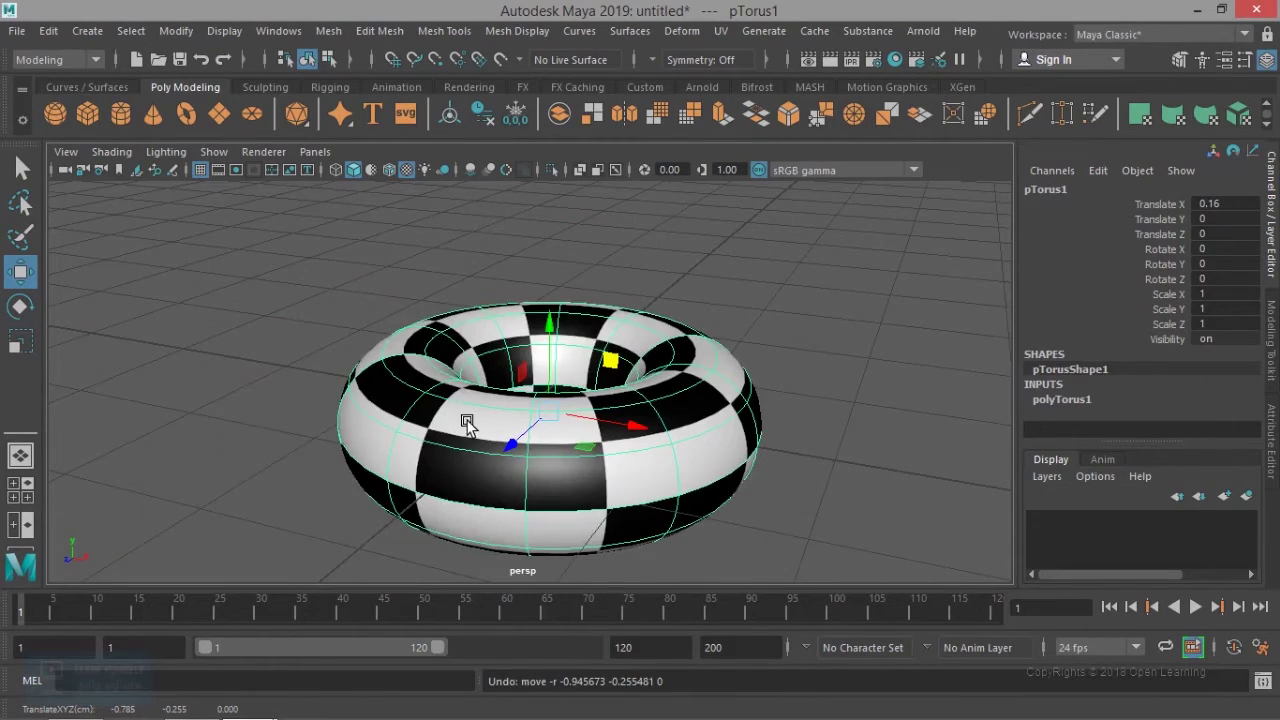
Step: Try sliding the torus across the XZ ground plane to about X 2.5, Z 1.1, and undo the move
{"action": "left_click_drag", "start_coordinate": [582, 370], "coordinate": [608, 434]}
{"action": "key", "text": "ctrl+z"}
{"action": "scroll", "coordinate": [610, 436], "scroll_direction": "down", "scroll_amount": 5}
{"action": "left_click_drag", "start_coordinate": [546, 509], "coordinate": [553, 428], "text": "alt"}
{"action": "scroll", "coordinate": [556, 430], "scroll_direction": "up", "scroll_amount": 3}
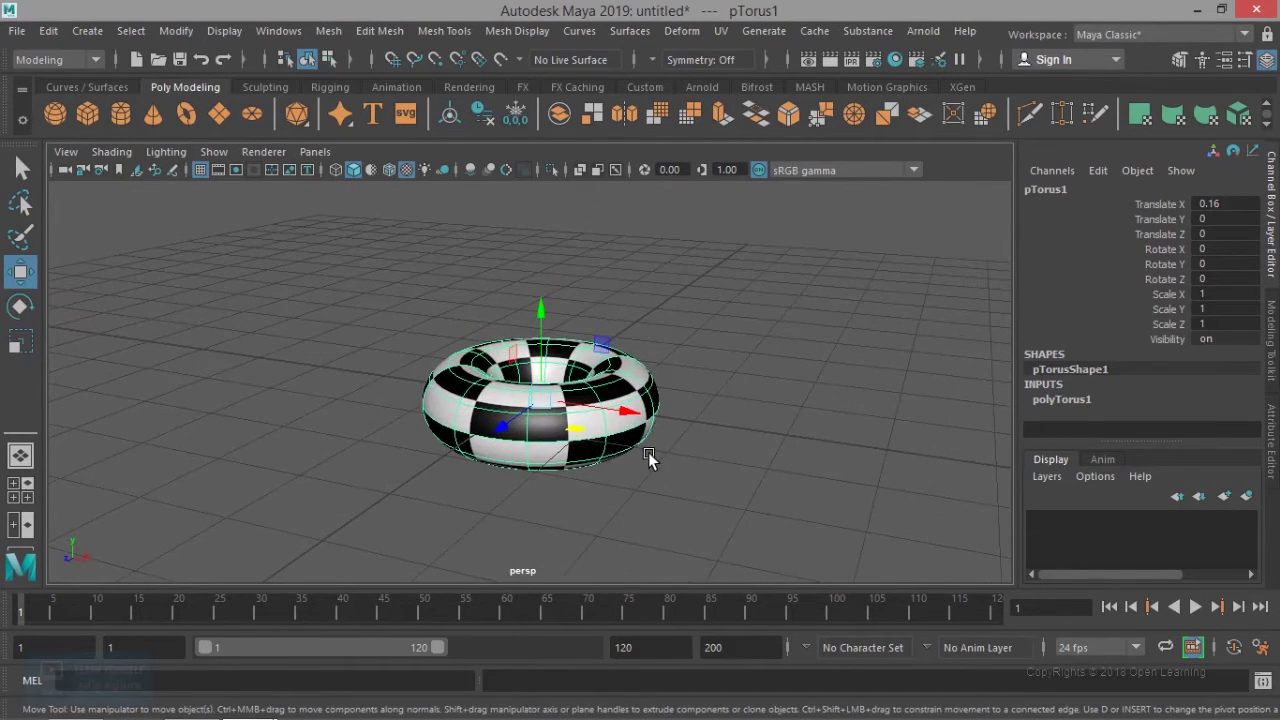
{"action": "left_click_drag", "start_coordinate": [575, 430], "coordinate": [749, 491]}
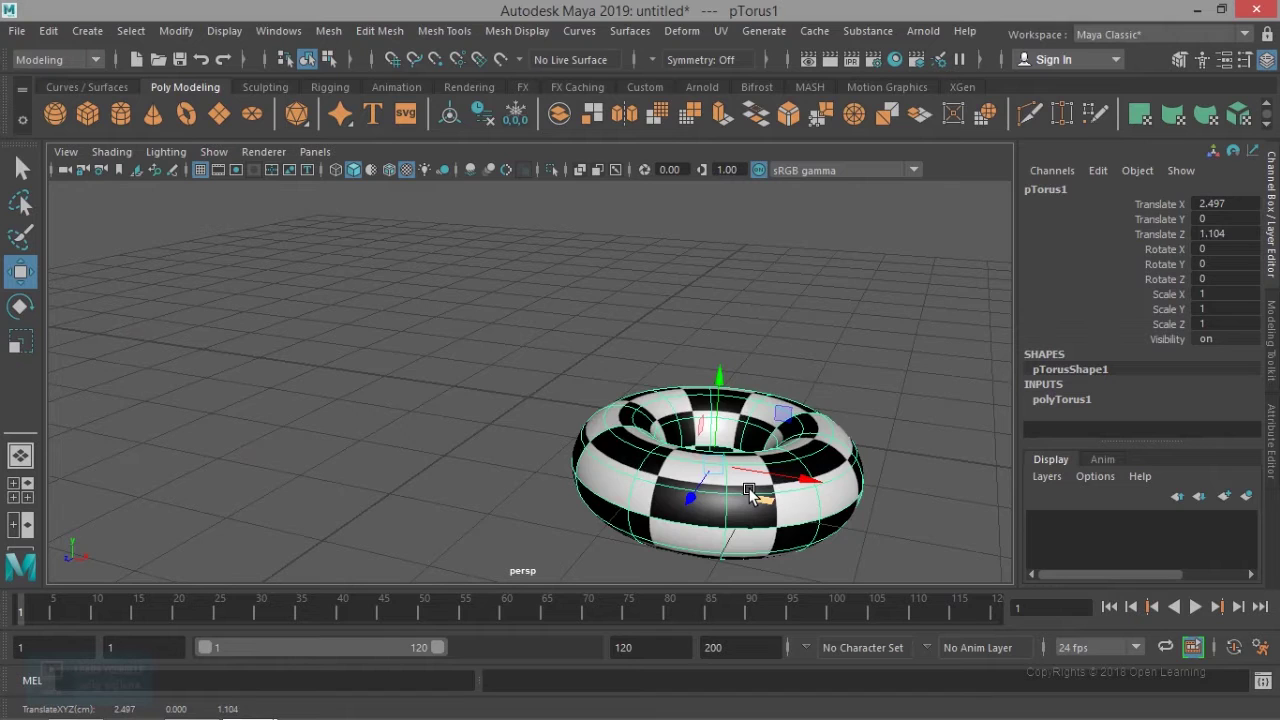
{"action": "key", "text": "ctrl+z"}
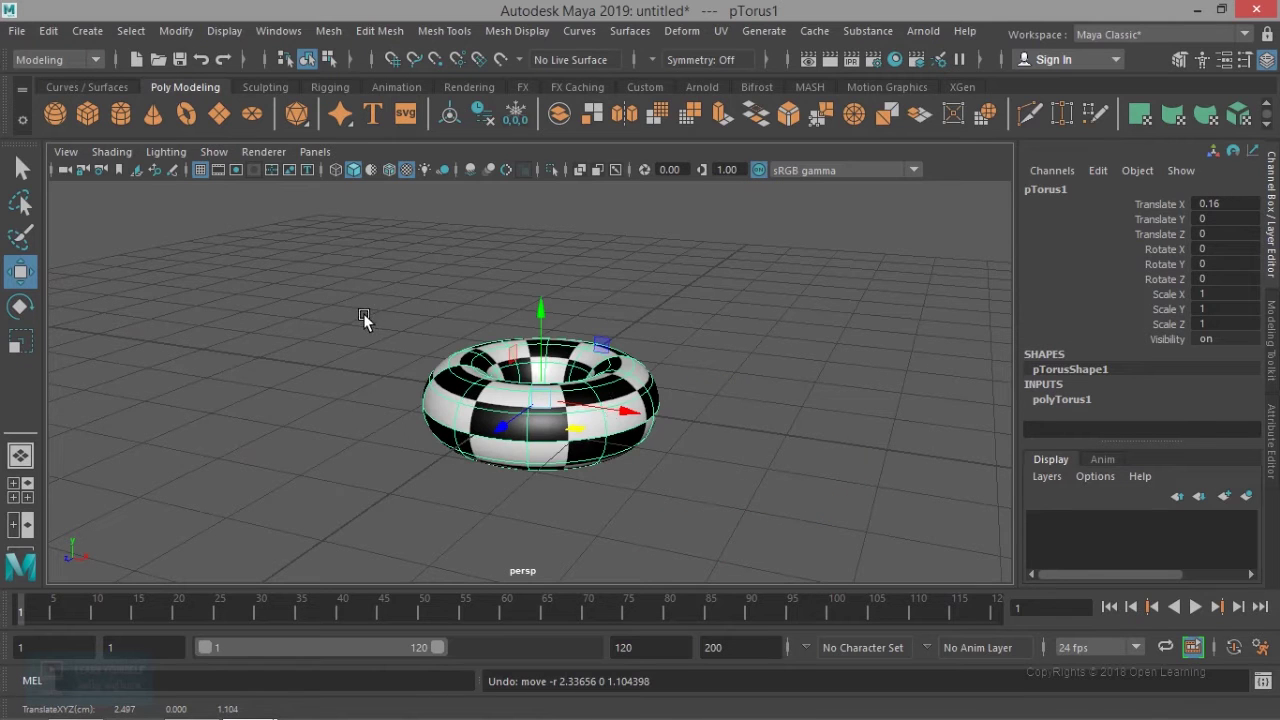
Step: Try rotating the torus around its axes with the Rotate tool and undo the rotations
{"action": "left_click", "coordinate": [20, 308]}
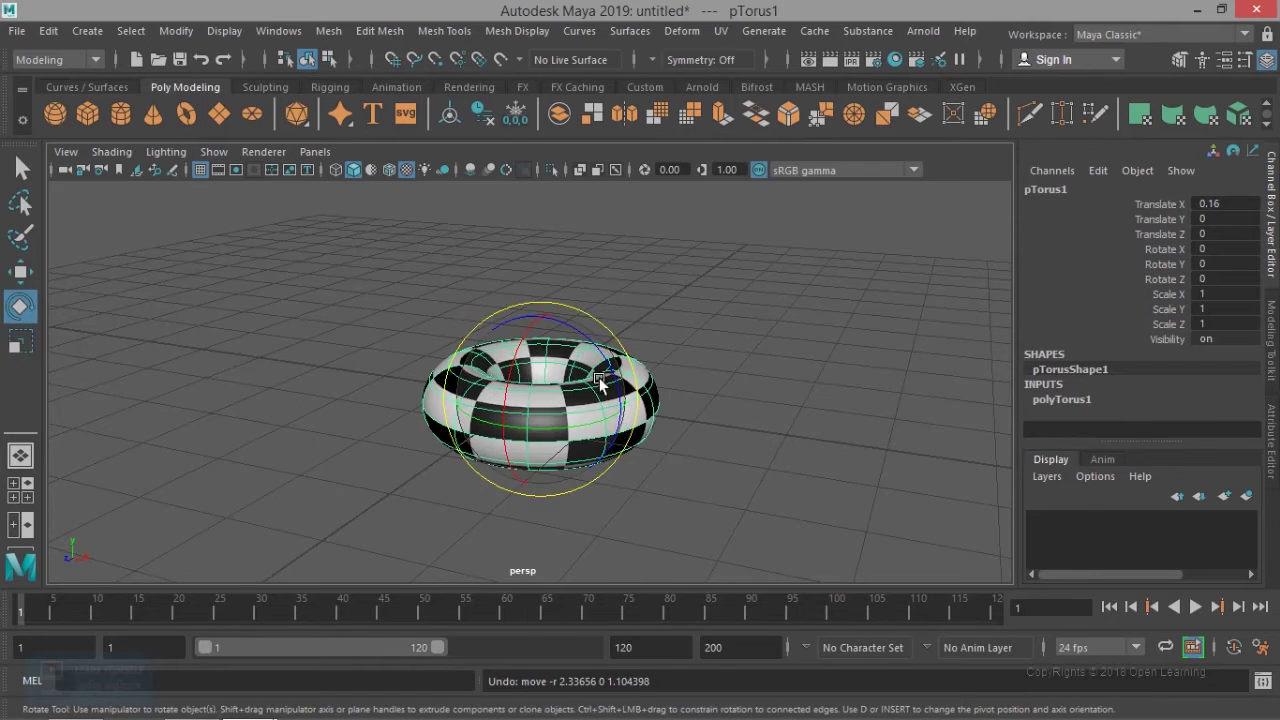
{"action": "left_click_drag", "start_coordinate": [572, 335], "coordinate": [590, 397], "text": "alt"}
{"action": "key", "text": "ctrl+z"}
{"action": "key", "text": "ctrl+z"}
{"action": "key", "text": "ctrl+z"}
{"action": "key", "text": "ctrl+z"}
{"action": "key", "text": "ctrl+z"}
{"action": "key", "text": "ctrl+z"}
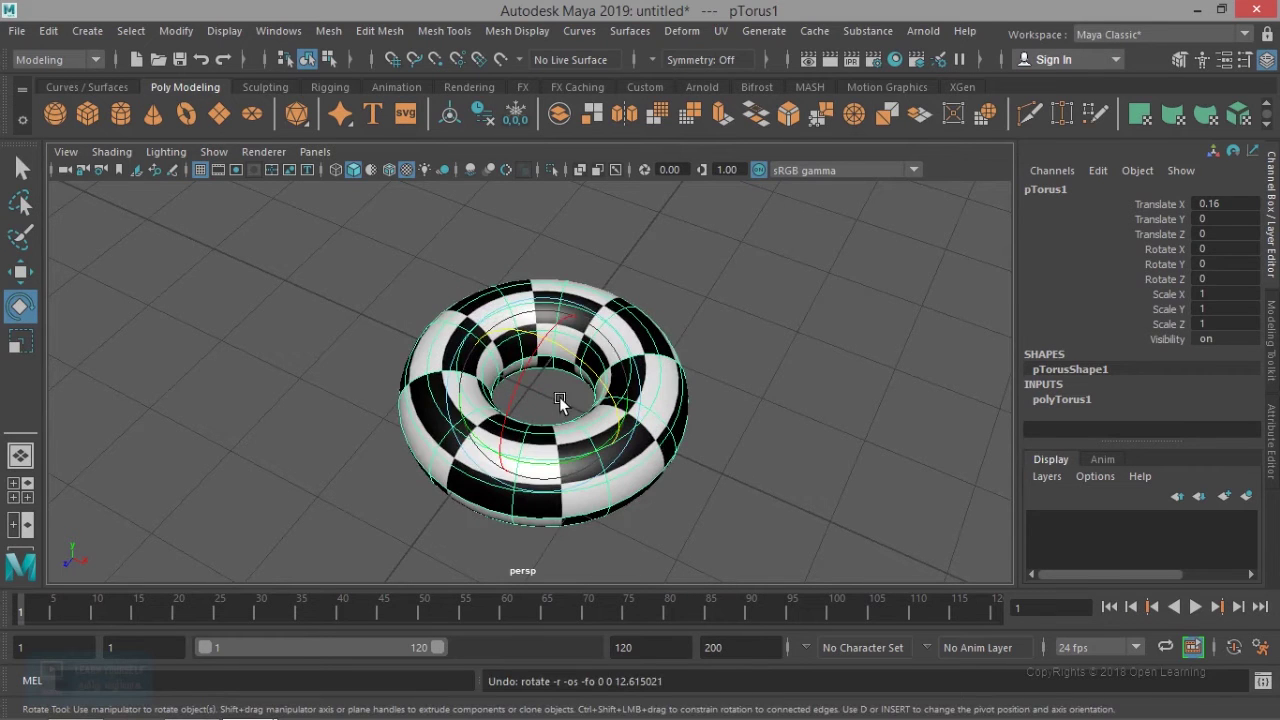
Step: Rotate the torus about its Z axis and set its Rotate Z value to exactly 90
{"action": "left_click_drag", "start_coordinate": [518, 370], "coordinate": [610, 432]}
{"action": "key", "text": "ctrl+z"}
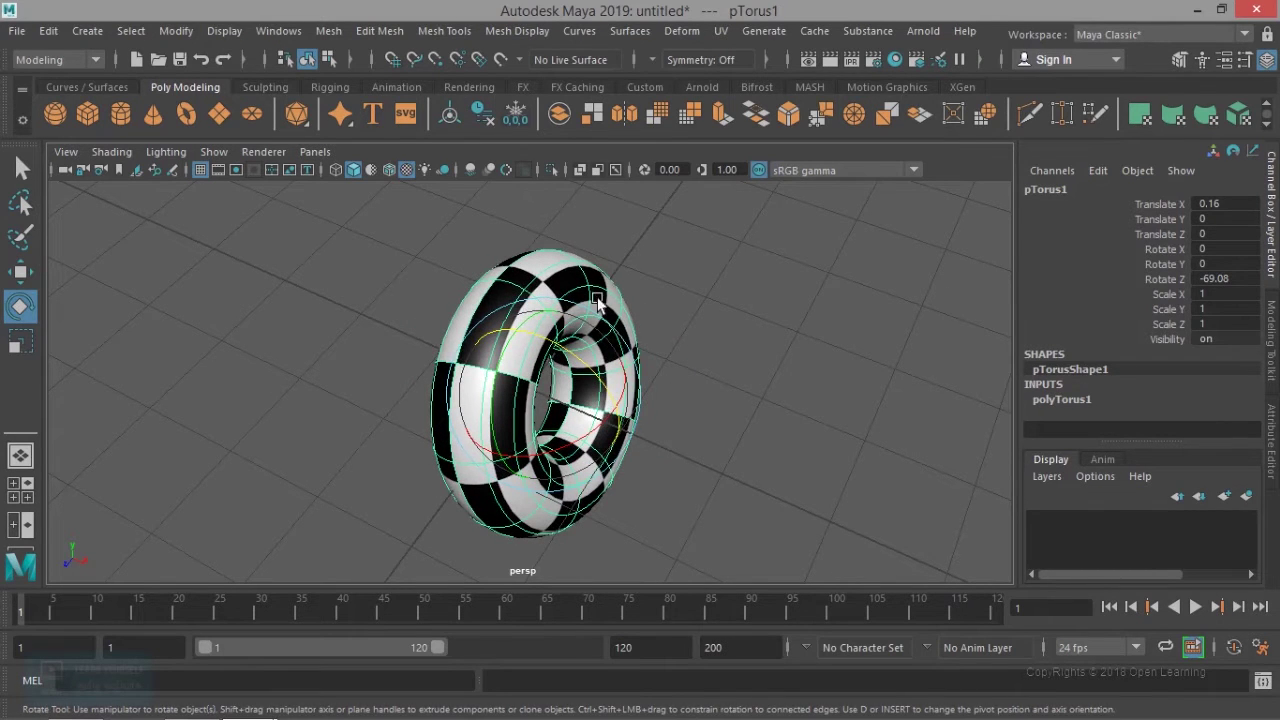
{"action": "left_click", "coordinate": [1216, 280]}
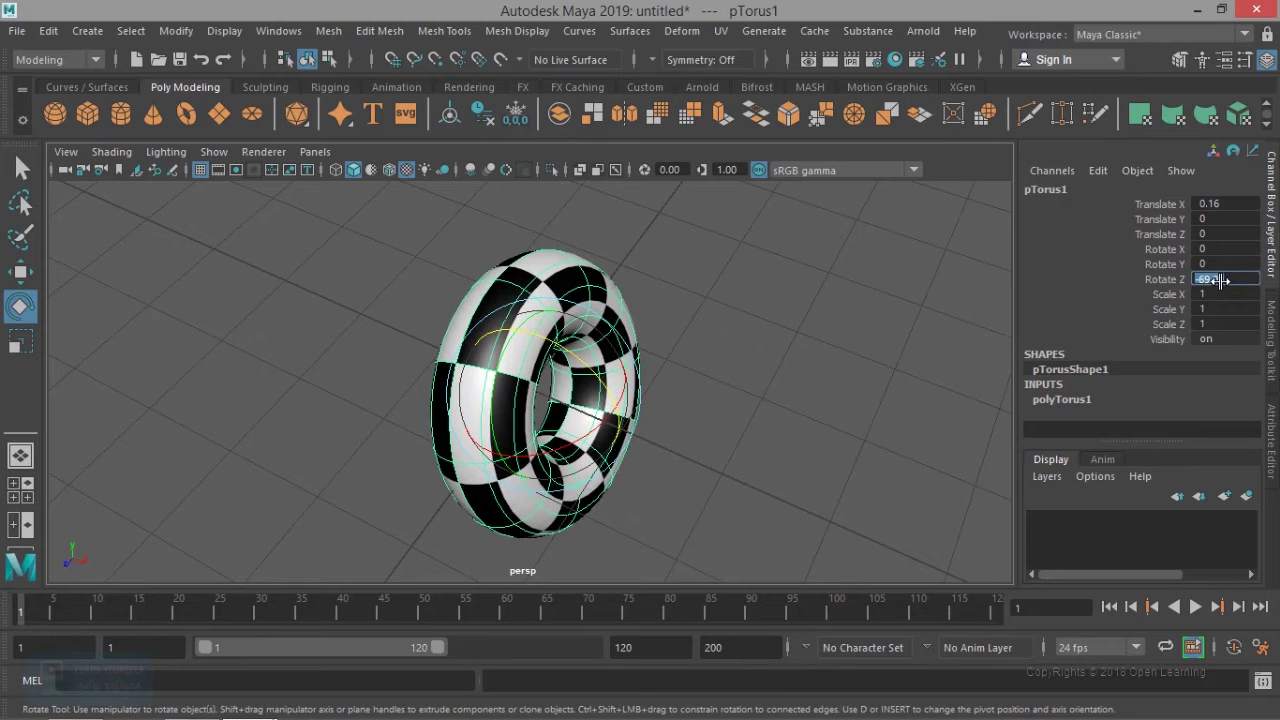
{"action": "type", "text": "90"}
{"action": "key", "text": "Return"}
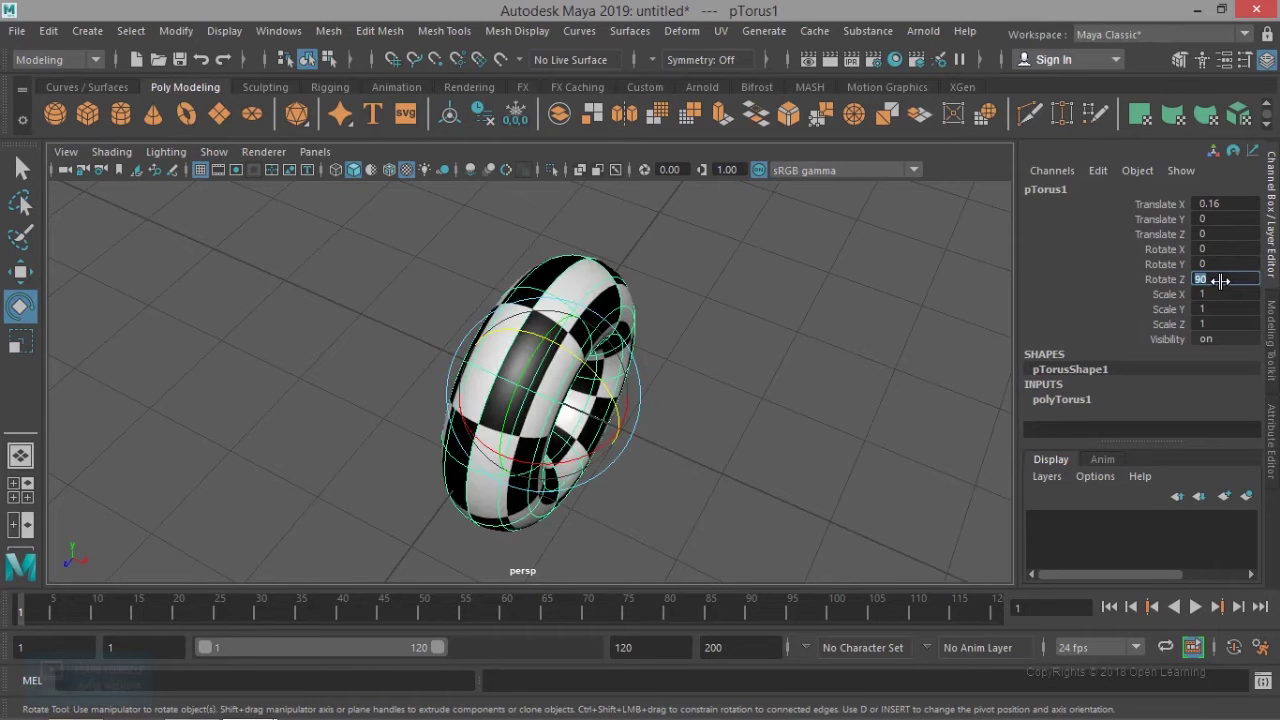
Step: Widen the upright torus with the Scale tool by scaling it along Y to about 1.97
{"action": "left_click_drag", "start_coordinate": [646, 457], "coordinate": [514, 403], "text": "alt"}
{"action": "left_click", "coordinate": [20, 343]}
{"action": "left_click_drag", "start_coordinate": [535, 314], "coordinate": [521, 349]}
{"action": "key", "text": "ctrl+z"}
{"action": "left_click_drag", "start_coordinate": [460, 453], "coordinate": [623, 503], "text": "alt"}
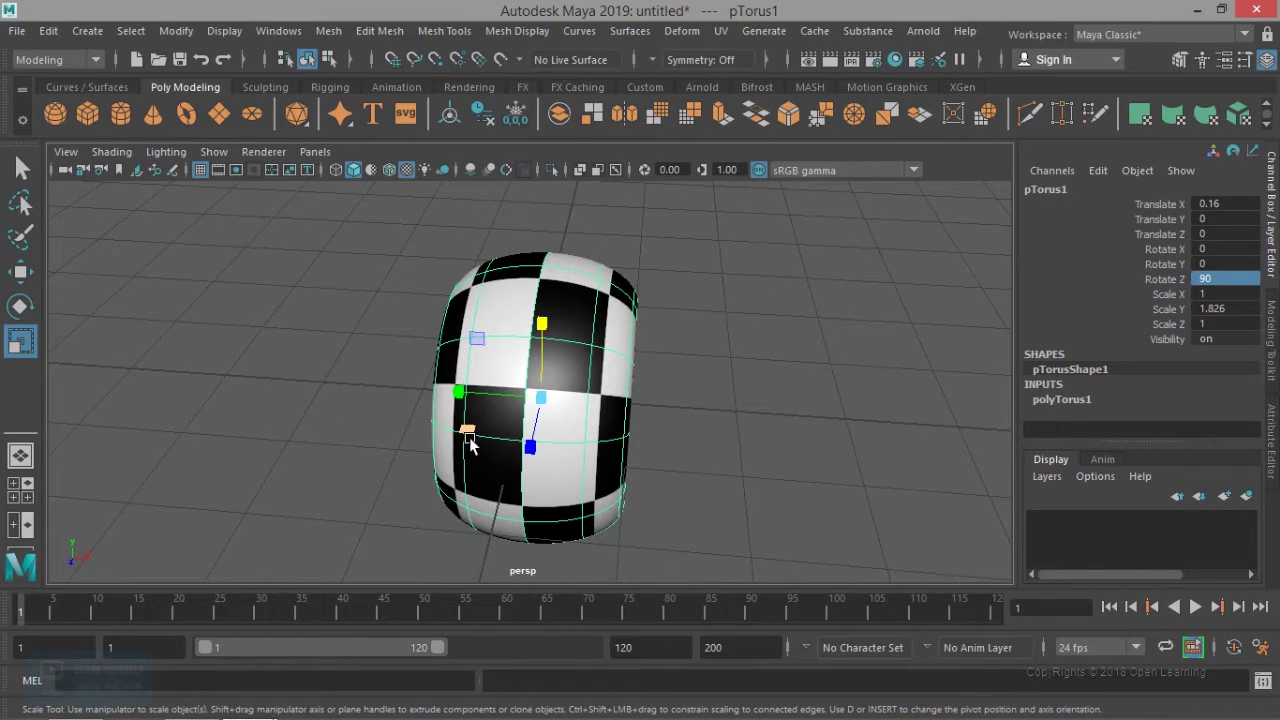
{"action": "left_click_drag", "start_coordinate": [601, 484], "coordinate": [564, 455], "text": "alt"}
{"action": "left_click_drag", "start_coordinate": [466, 396], "coordinate": [452, 396]}
{"action": "left_click_drag", "start_coordinate": [541, 330], "coordinate": [577, 374], "text": "alt"}
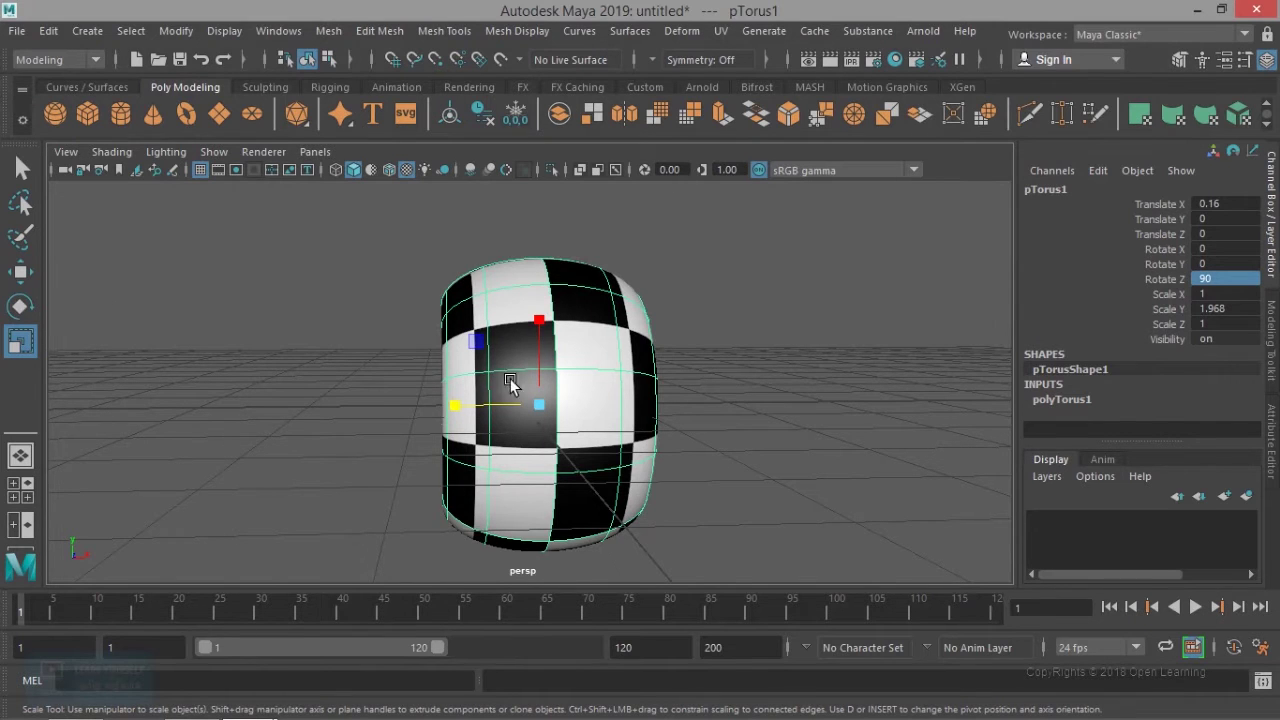
Step: Open the Move tool's settings and move the torus along world X to about 2.19
{"action": "double_click", "coordinate": [20, 271]}
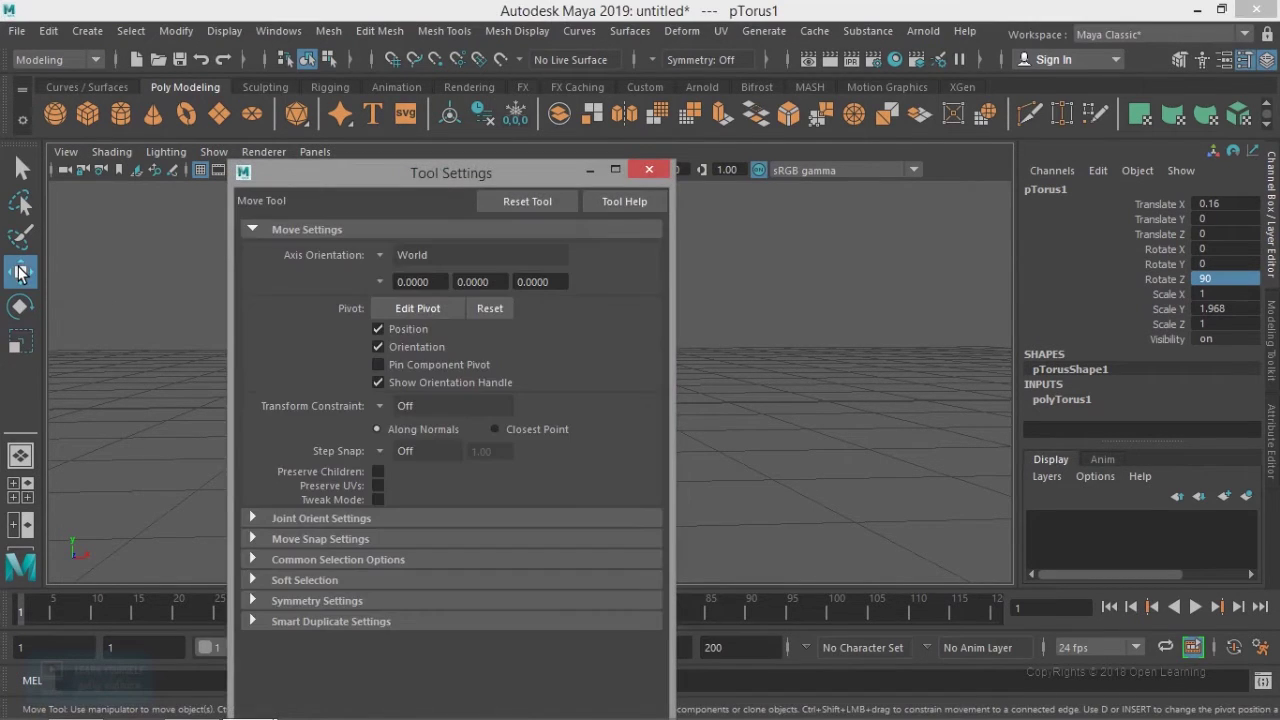
{"action": "left_click_drag", "start_coordinate": [495, 174], "coordinate": [325, 63]}
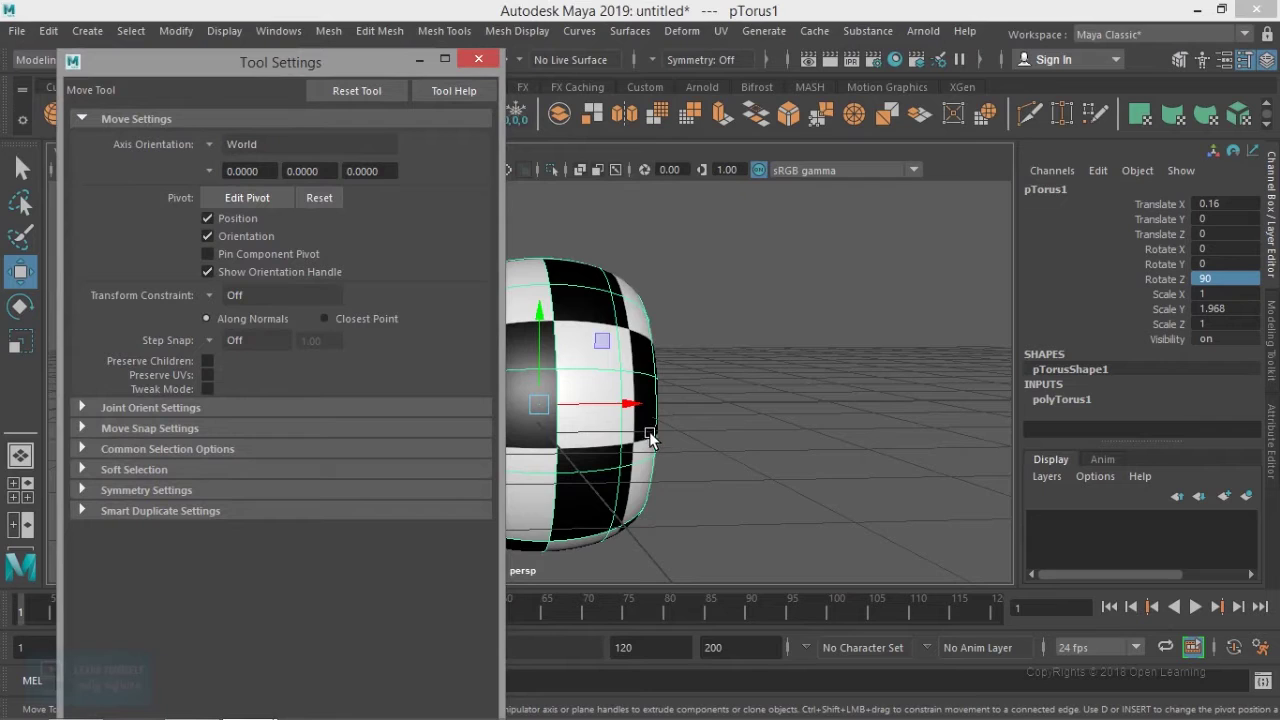
{"action": "left_click_drag", "start_coordinate": [625, 403], "coordinate": [832, 402]}
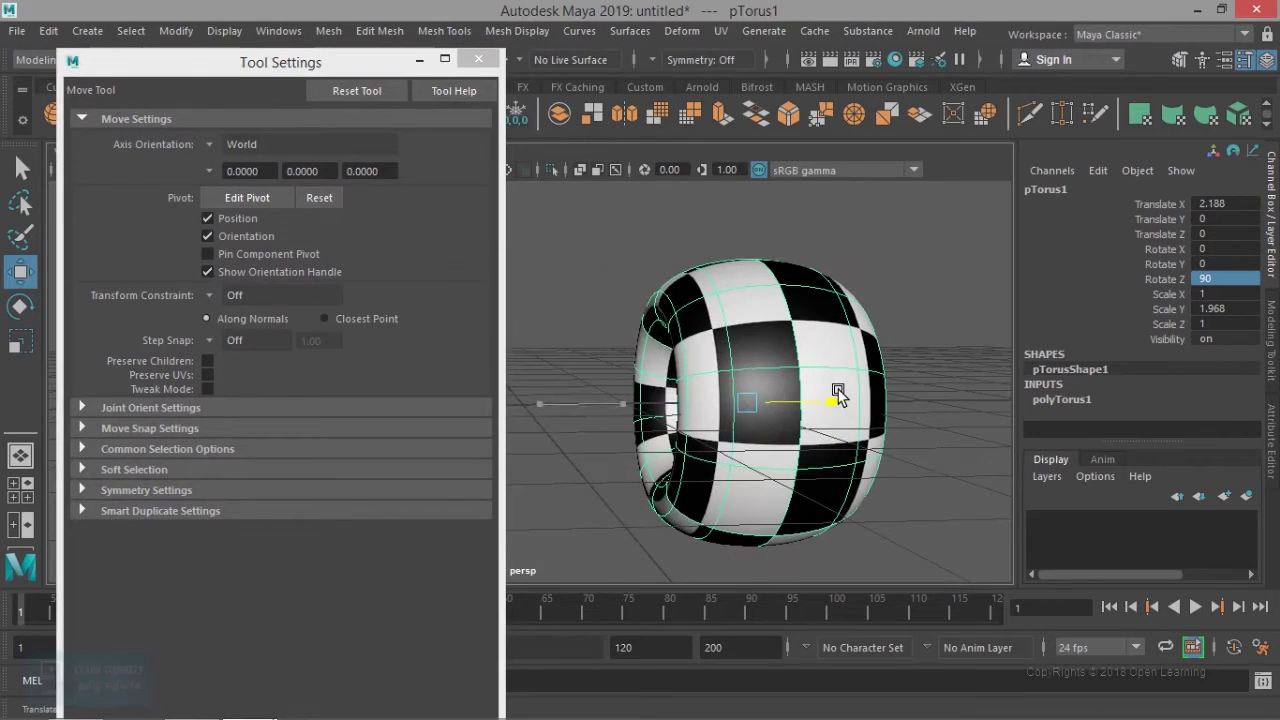
Step: Set the Move tool's axis orientation to Object and raise the torus along its local X axis to Translate Y about 0.2
{"action": "left_click", "coordinate": [262, 140]}
{"action": "left_click", "coordinate": [209, 146]}
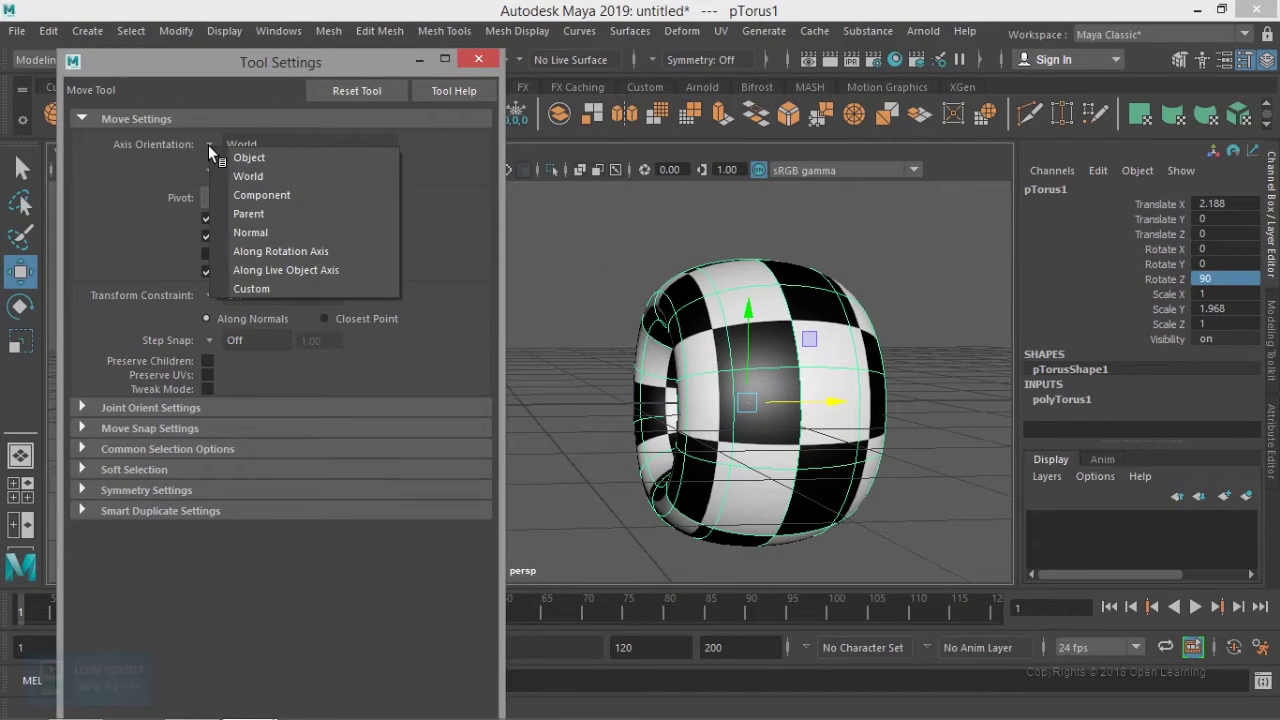
{"action": "left_click", "coordinate": [284, 160]}
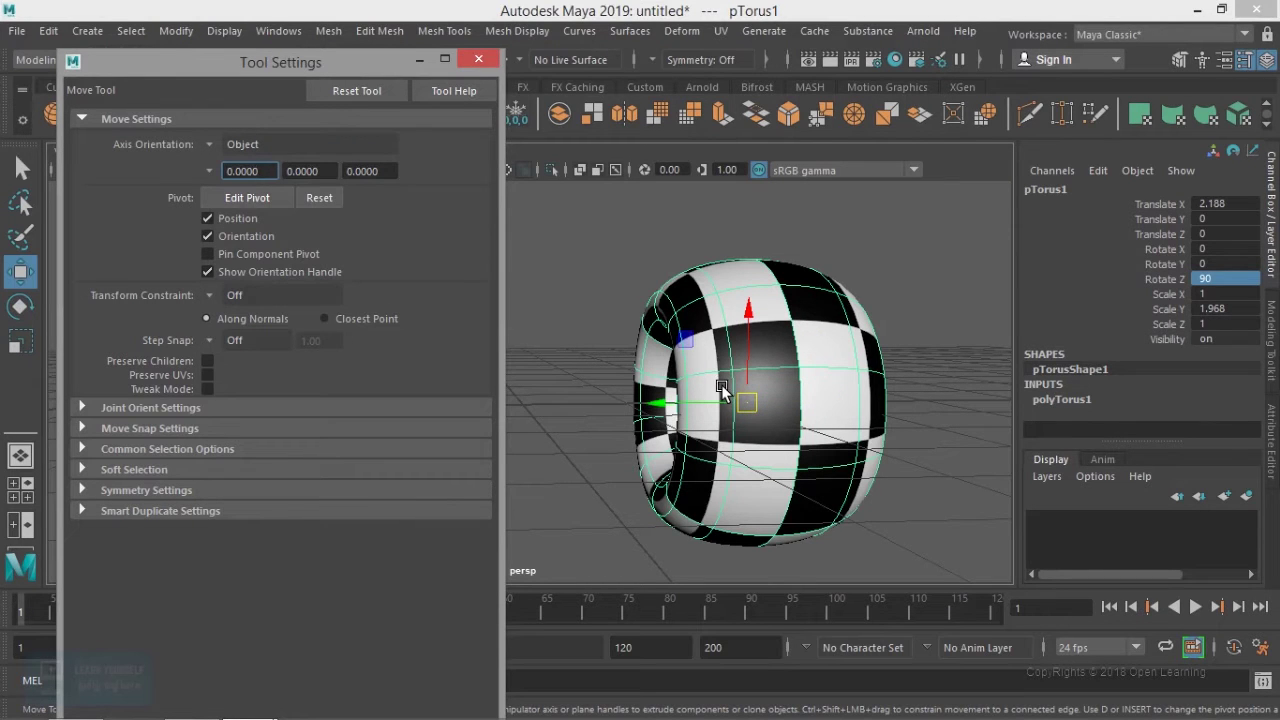
{"action": "left_click_drag", "start_coordinate": [720, 414], "coordinate": [799, 417], "text": "alt"}
{"action": "middle_click_drag", "start_coordinate": [726, 311], "coordinate": [760, 393], "text": "alt"}
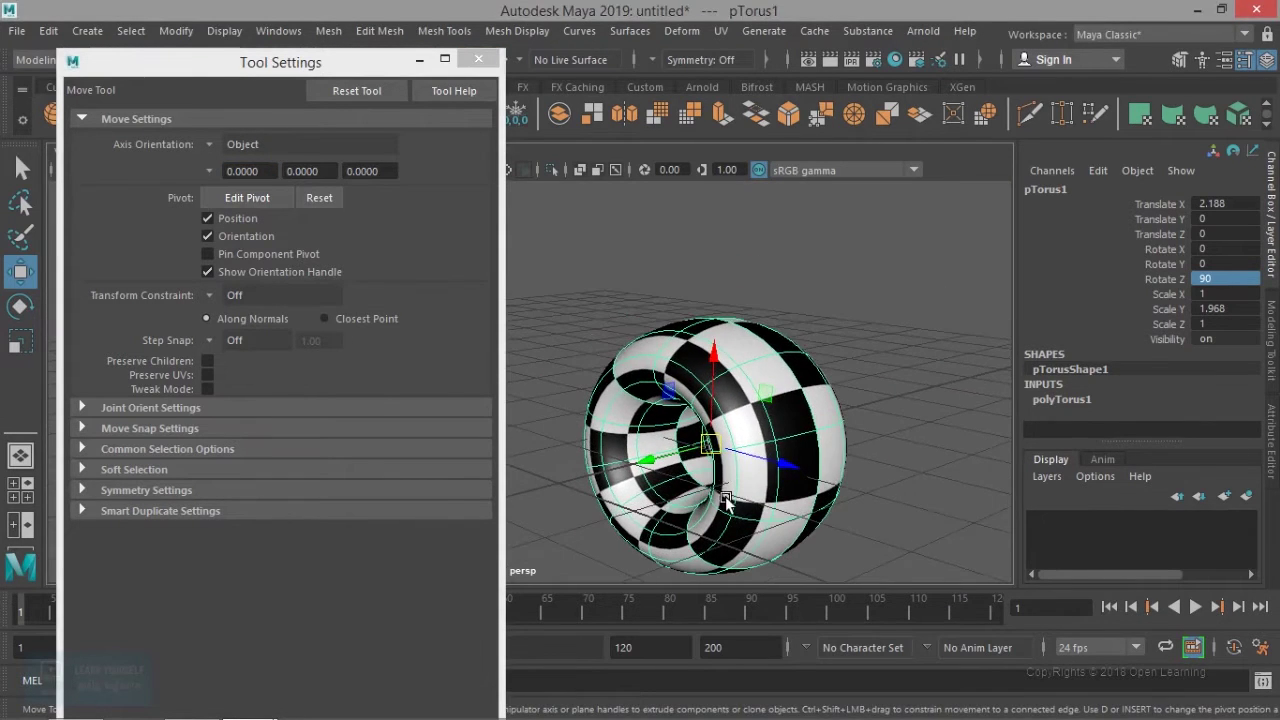
{"action": "mouse_move", "coordinate": [711, 355]}
{"action": "left_mouse_down"}
{"action": "mouse_move", "coordinate": [723, 251]}
{"action": "mouse_move", "coordinate": [705, 406]}
{"action": "mouse_move", "coordinate": [692, 340]}
{"action": "left_mouse_up"}
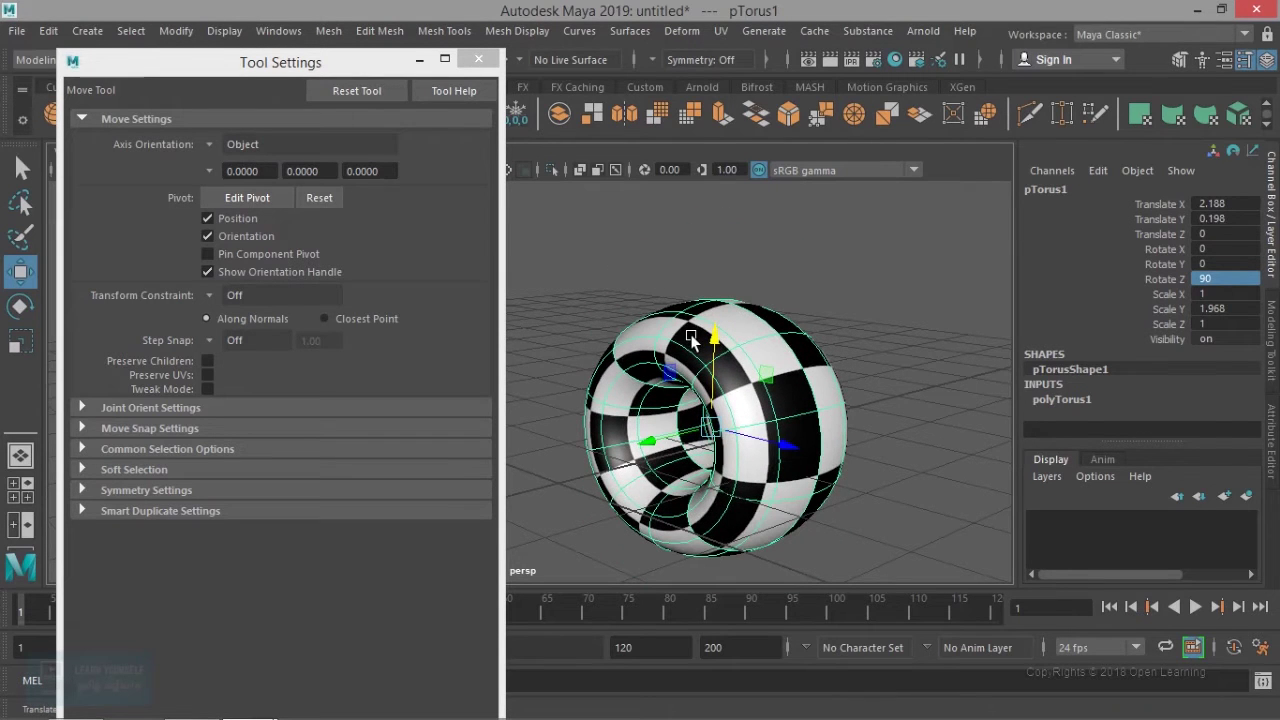
Step: Set the Move tool's axis orientation to World for the torus
{"action": "left_click_drag", "start_coordinate": [284, 71], "coordinate": [375, 59]}
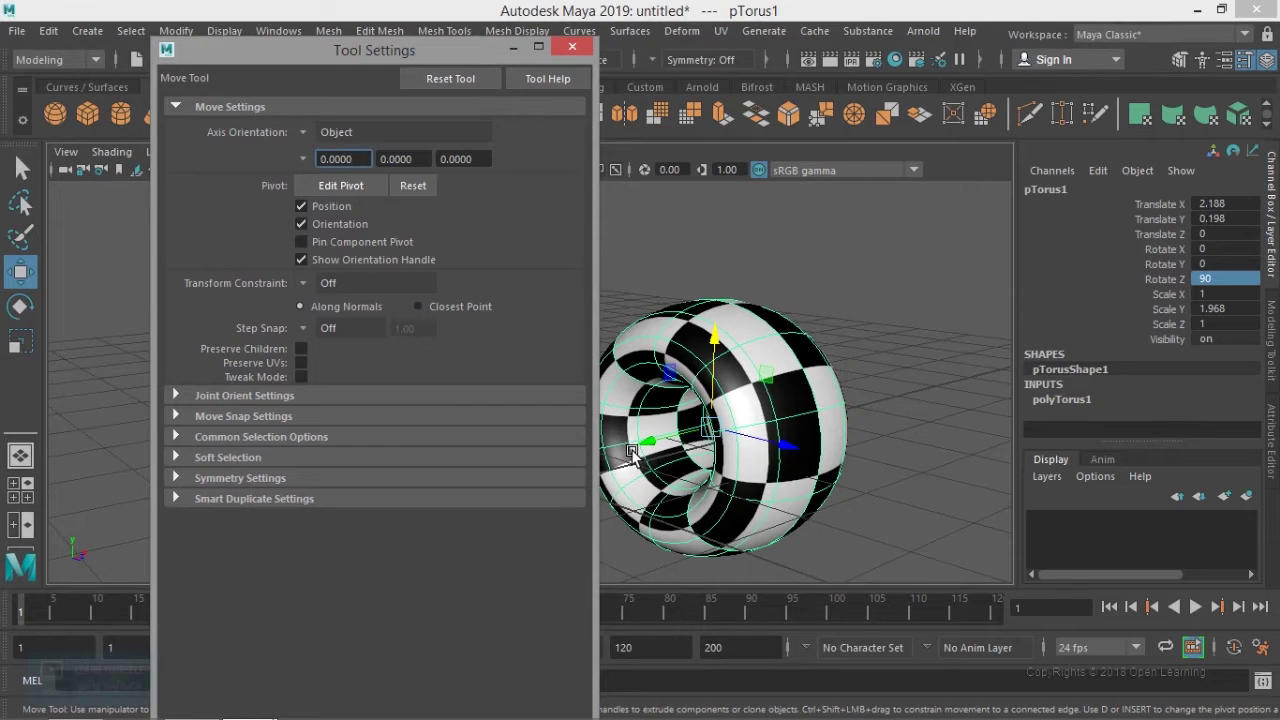
{"action": "left_click", "coordinate": [918, 488]}
{"action": "left_click", "coordinate": [787, 482]}
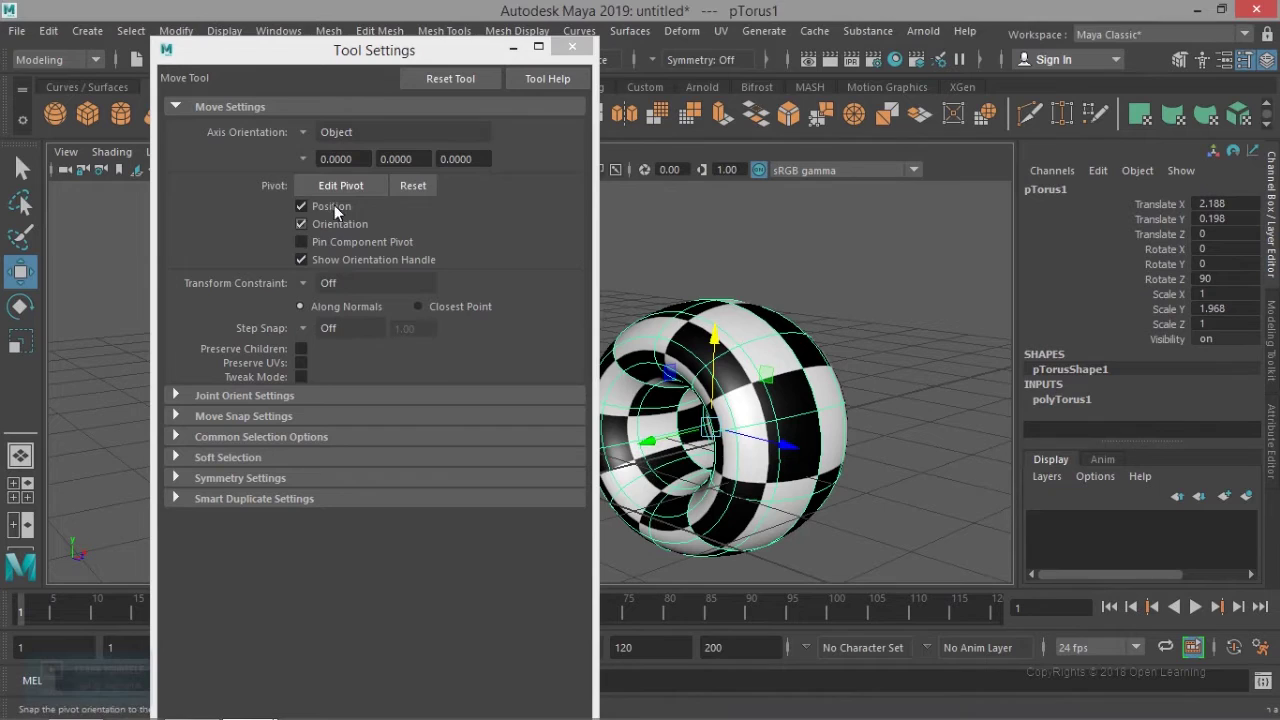
{"action": "left_click", "coordinate": [302, 131]}
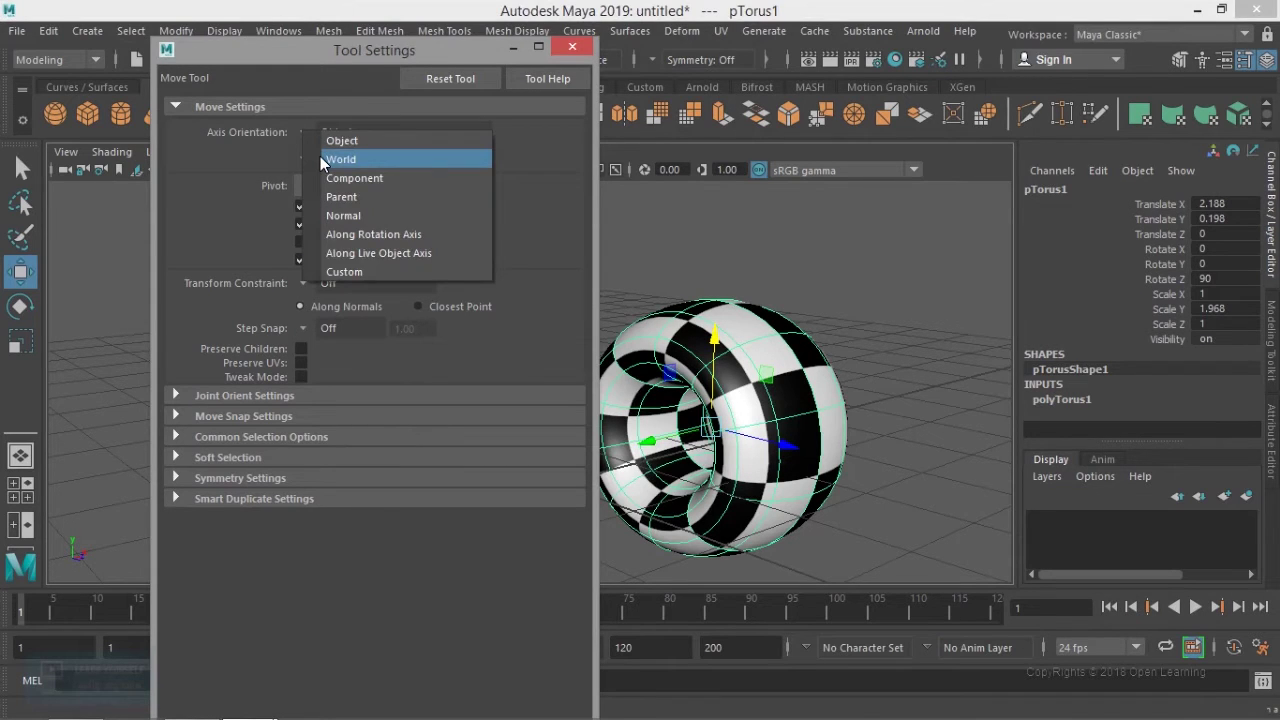
{"action": "left_click", "coordinate": [322, 159]}
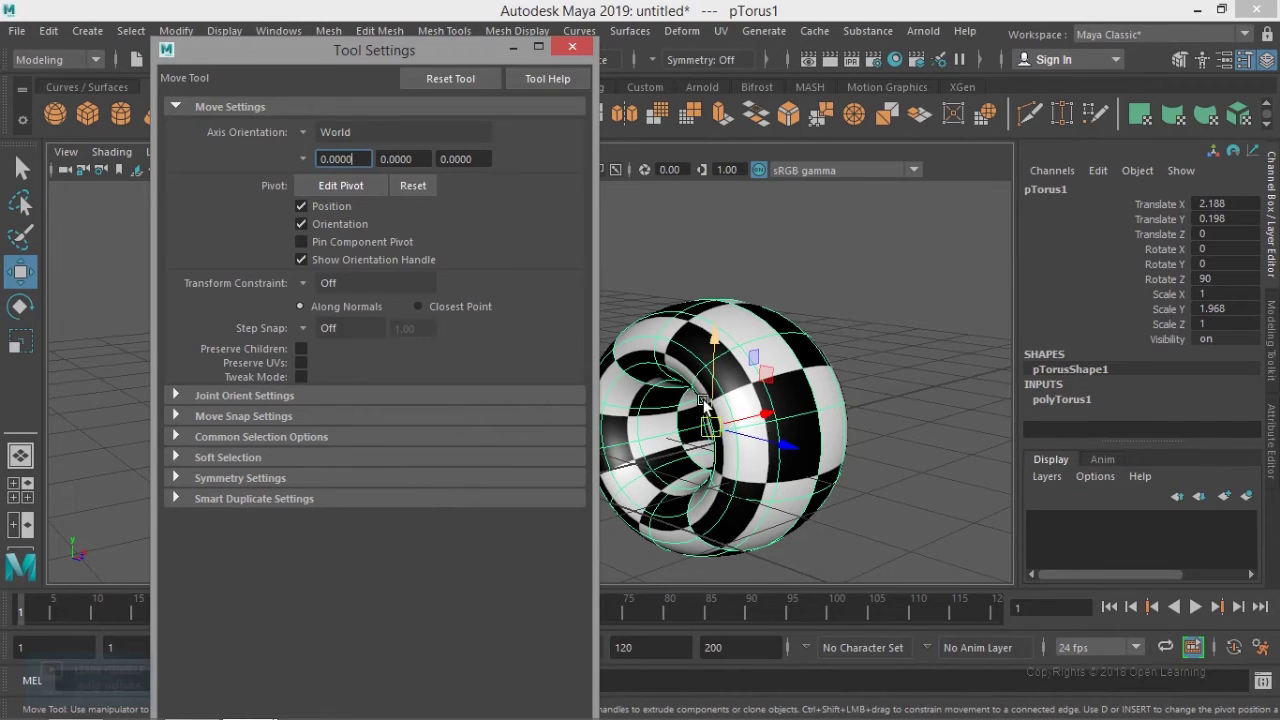
Step: Try the Component and Parent axis orientations for the Move tool and return it to World
{"action": "left_click", "coordinate": [299, 131]}
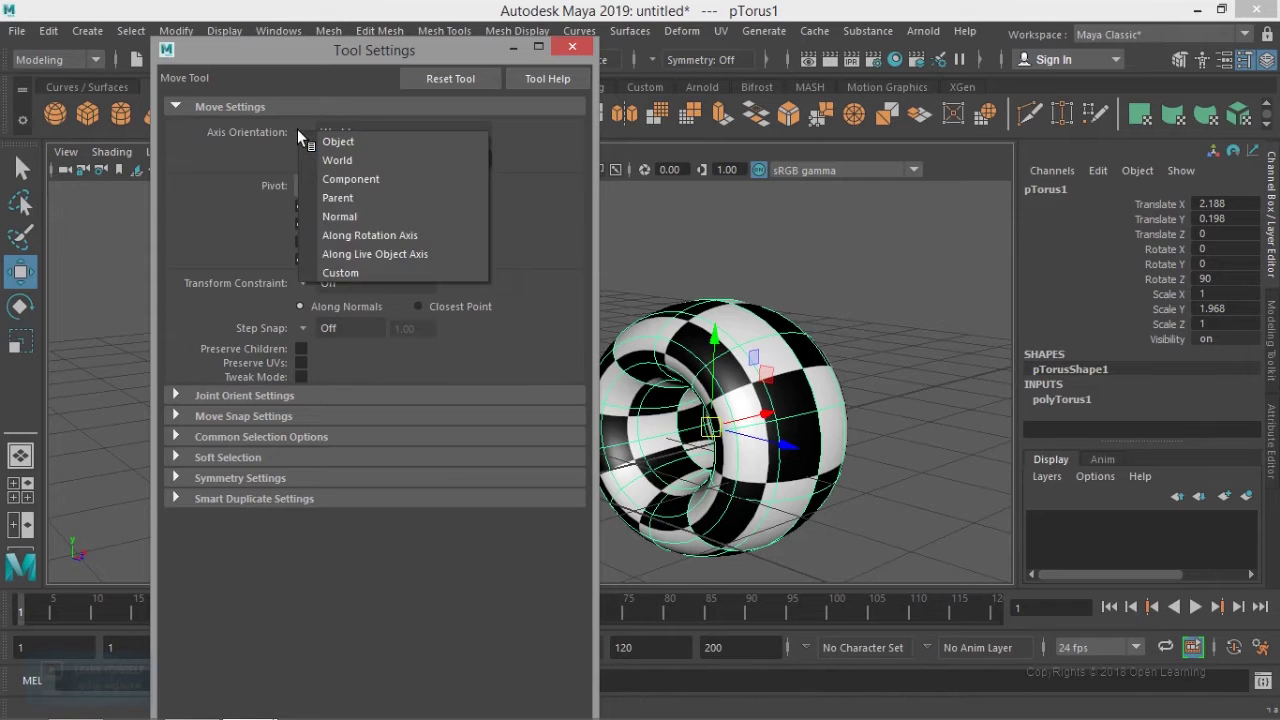
{"action": "left_click", "coordinate": [362, 179]}
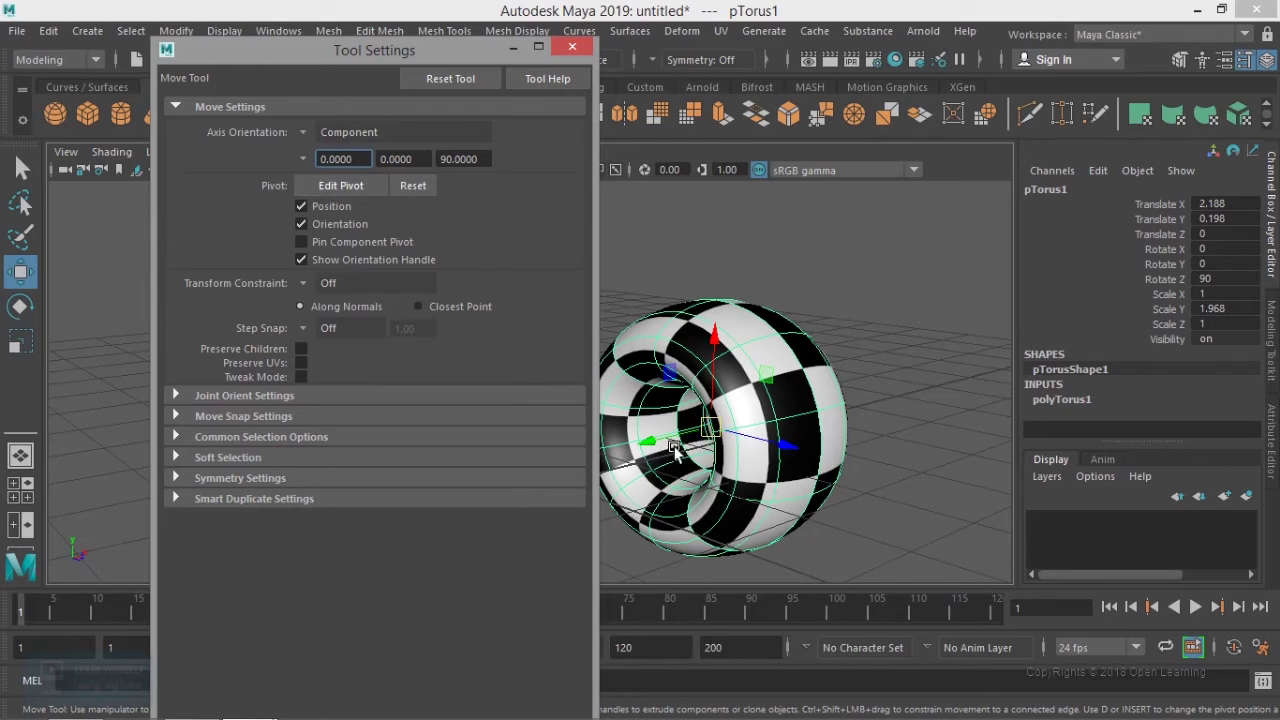
{"action": "left_click", "coordinate": [303, 132]}
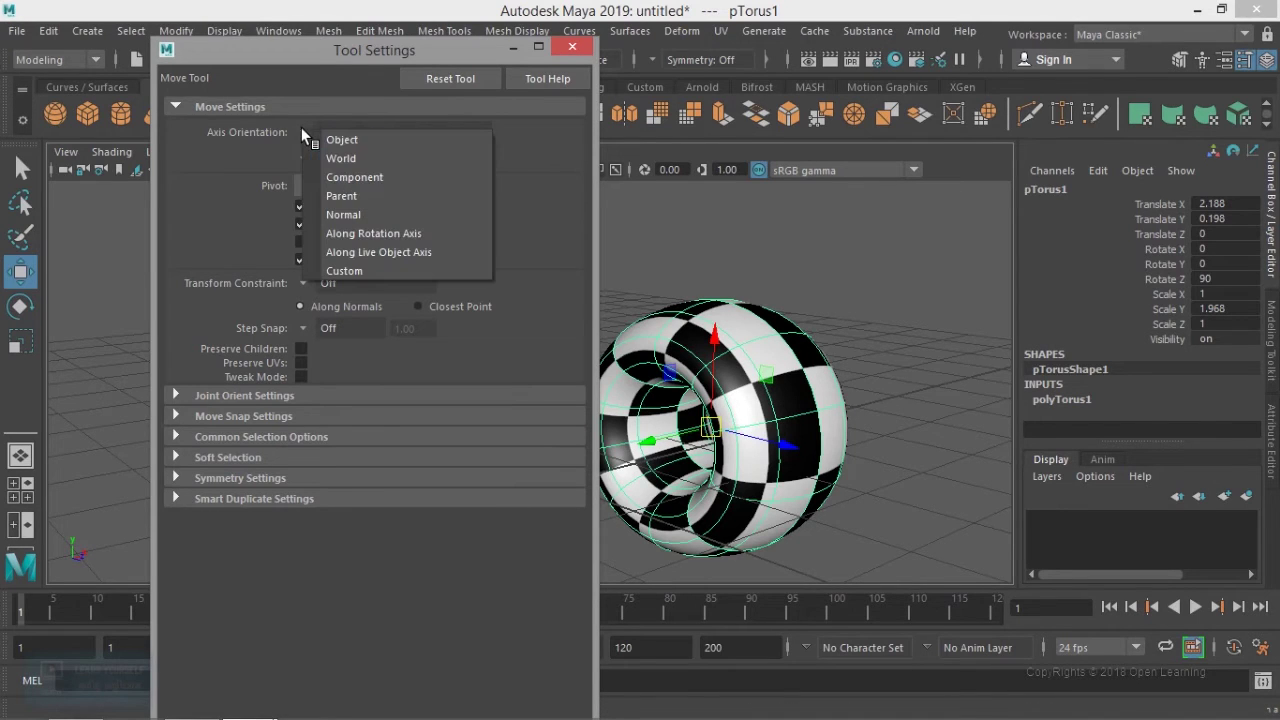
{"action": "left_click", "coordinate": [368, 200]}
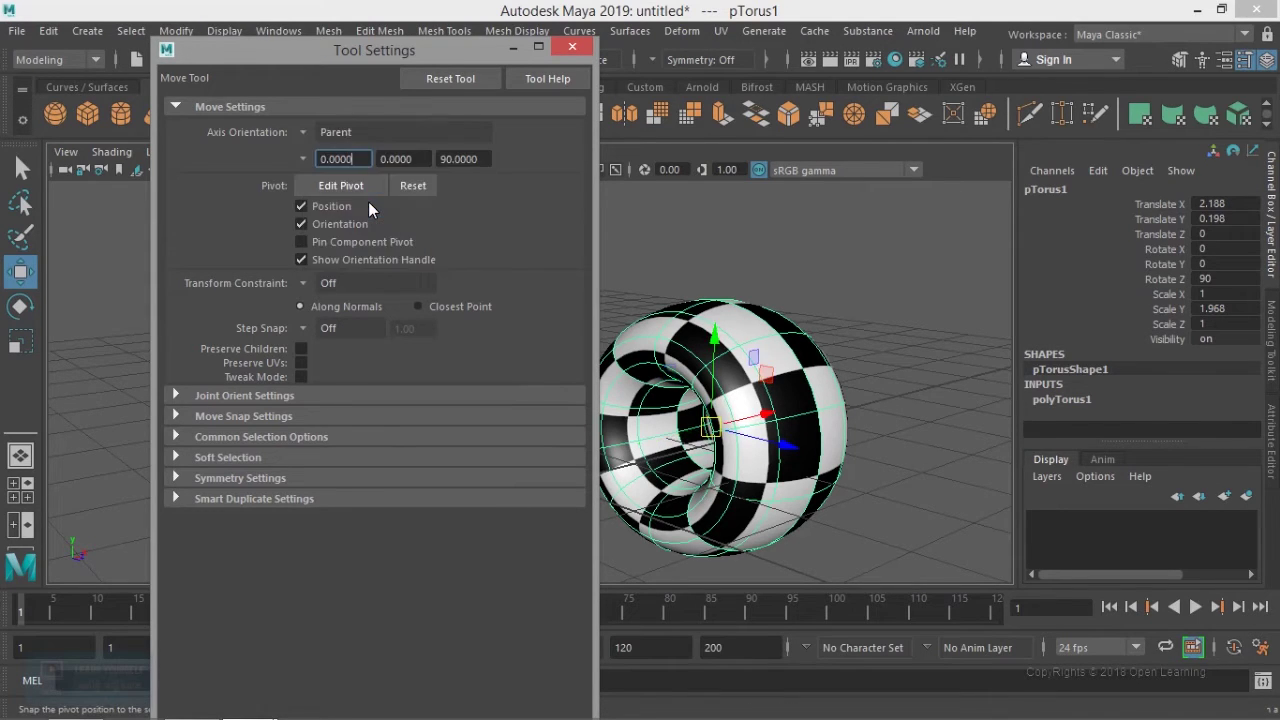
{"action": "left_click", "coordinate": [303, 131]}
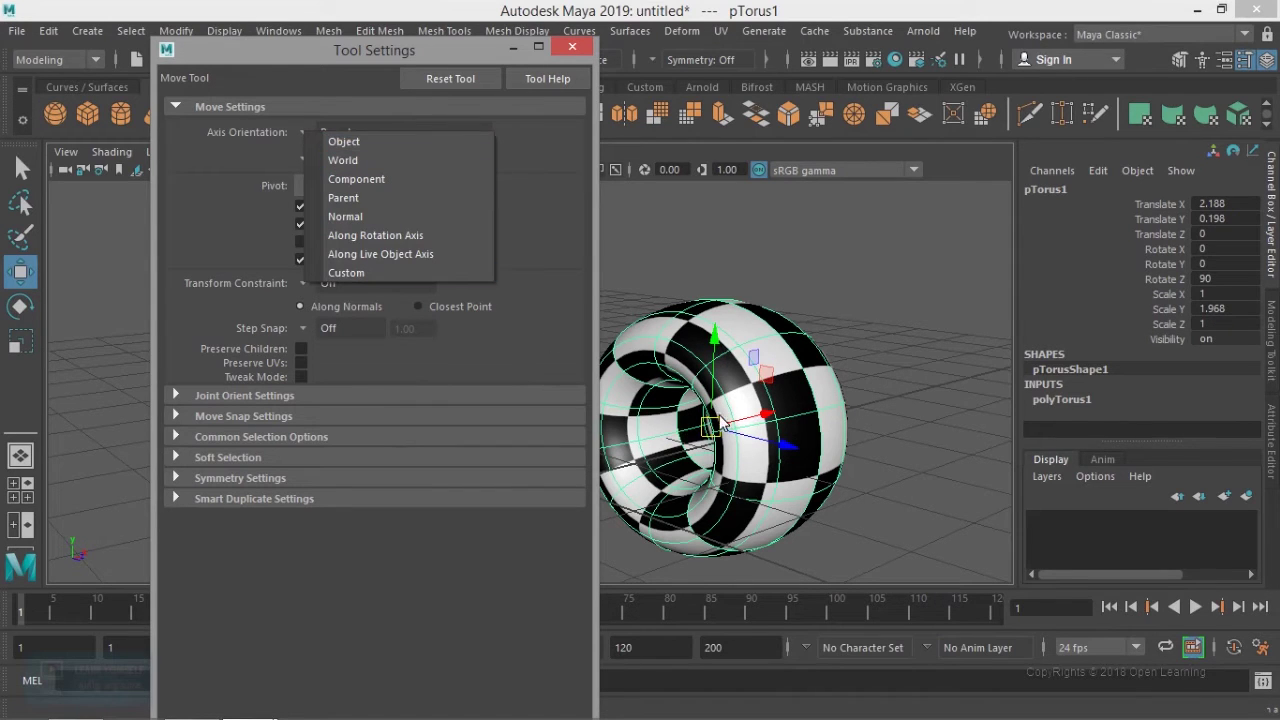
{"action": "left_click", "coordinate": [388, 159]}
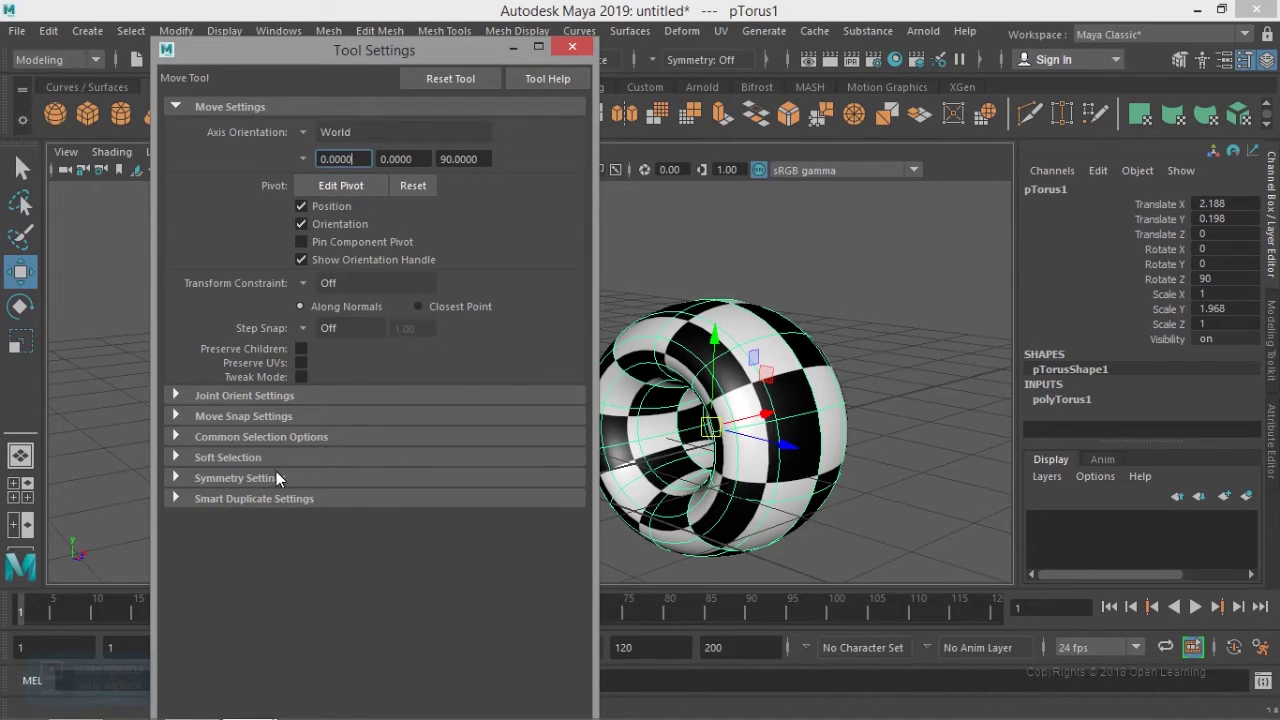
Step: Expand the Move tool's Soft Selection settings, turn Soft Select on and off, and collapse the section again
{"action": "left_click", "coordinate": [252, 457]}
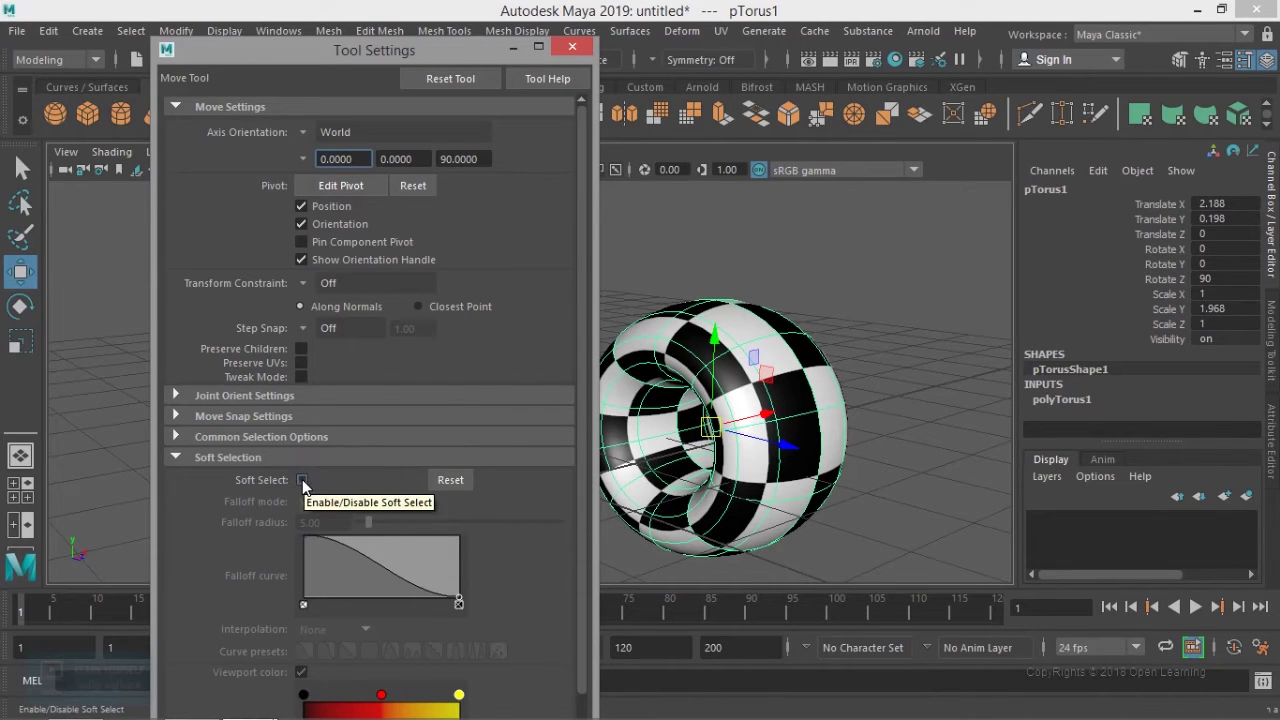
{"action": "scroll", "coordinate": [402, 507], "scroll_direction": "down", "scroll_amount": 2}
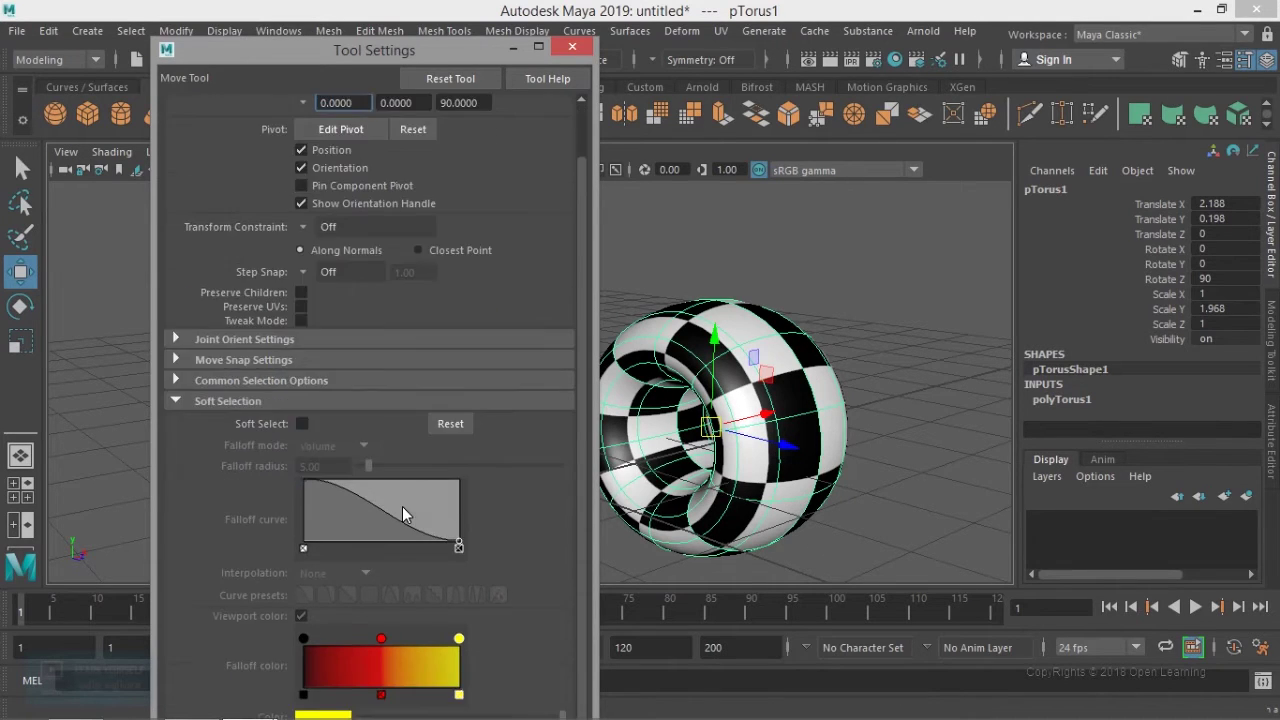
{"action": "left_click", "coordinate": [302, 423]}
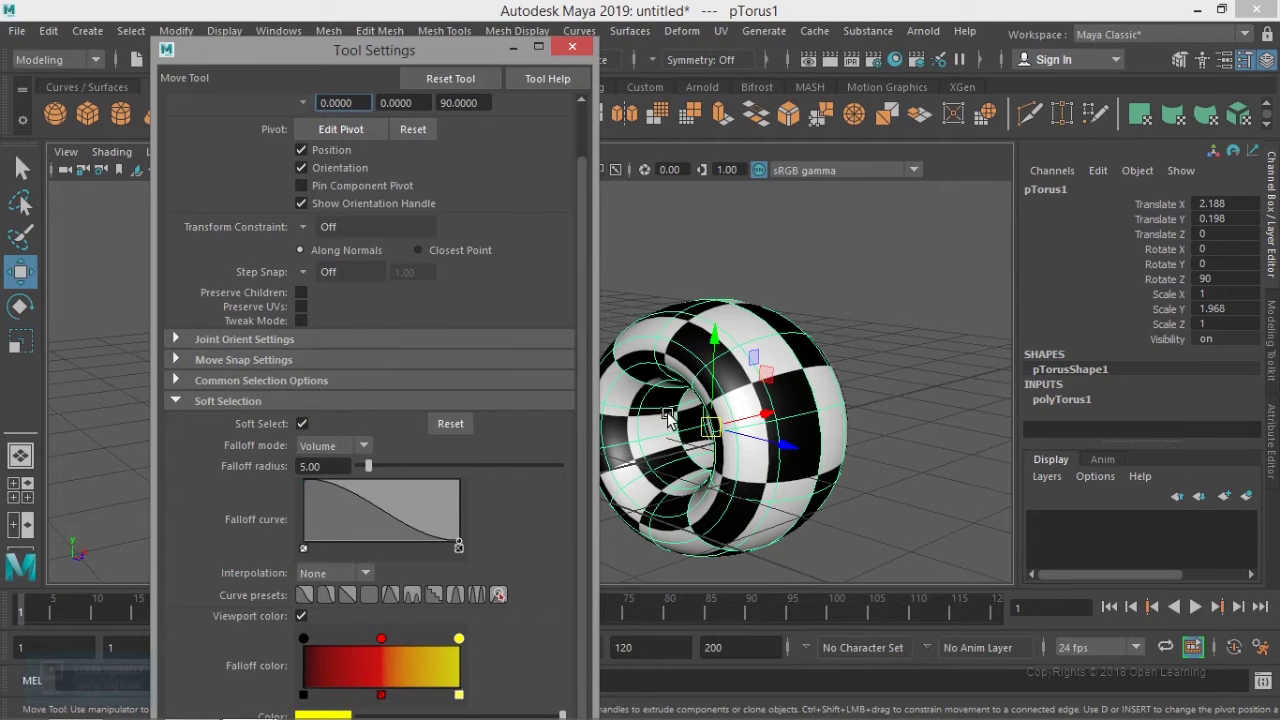
{"action": "left_click", "coordinate": [301, 424]}
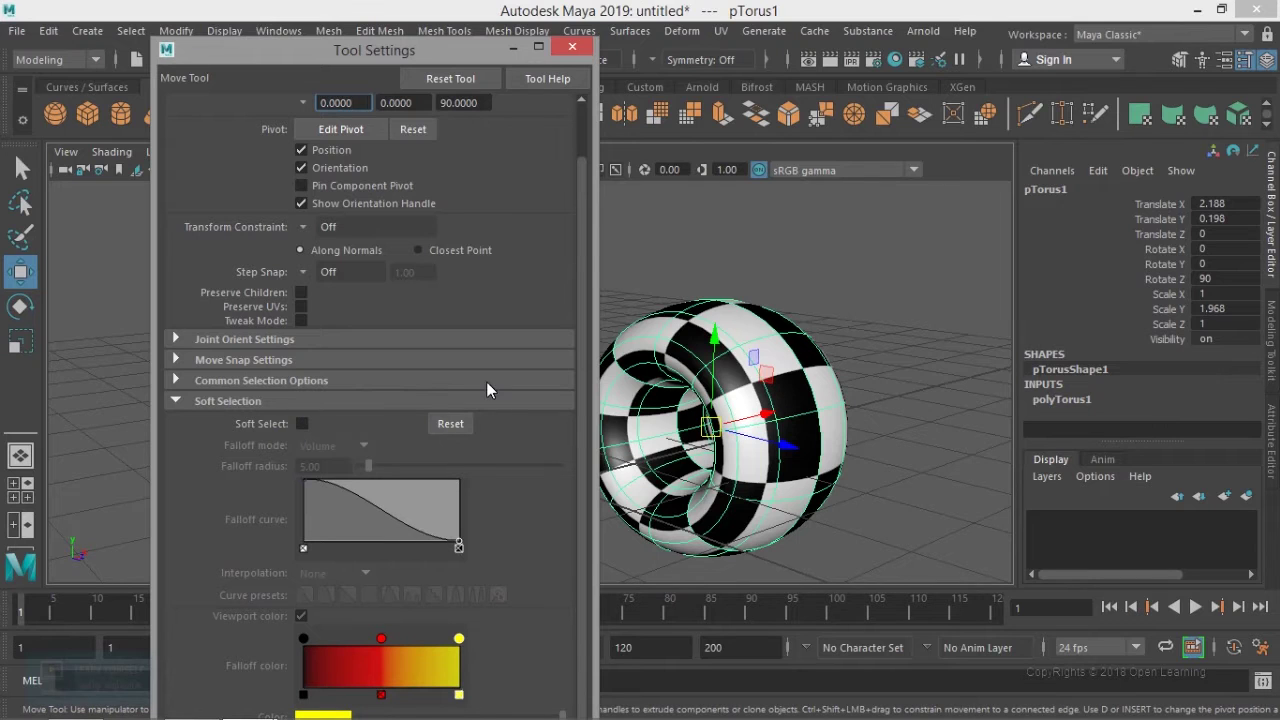
{"action": "left_click", "coordinate": [176, 401]}
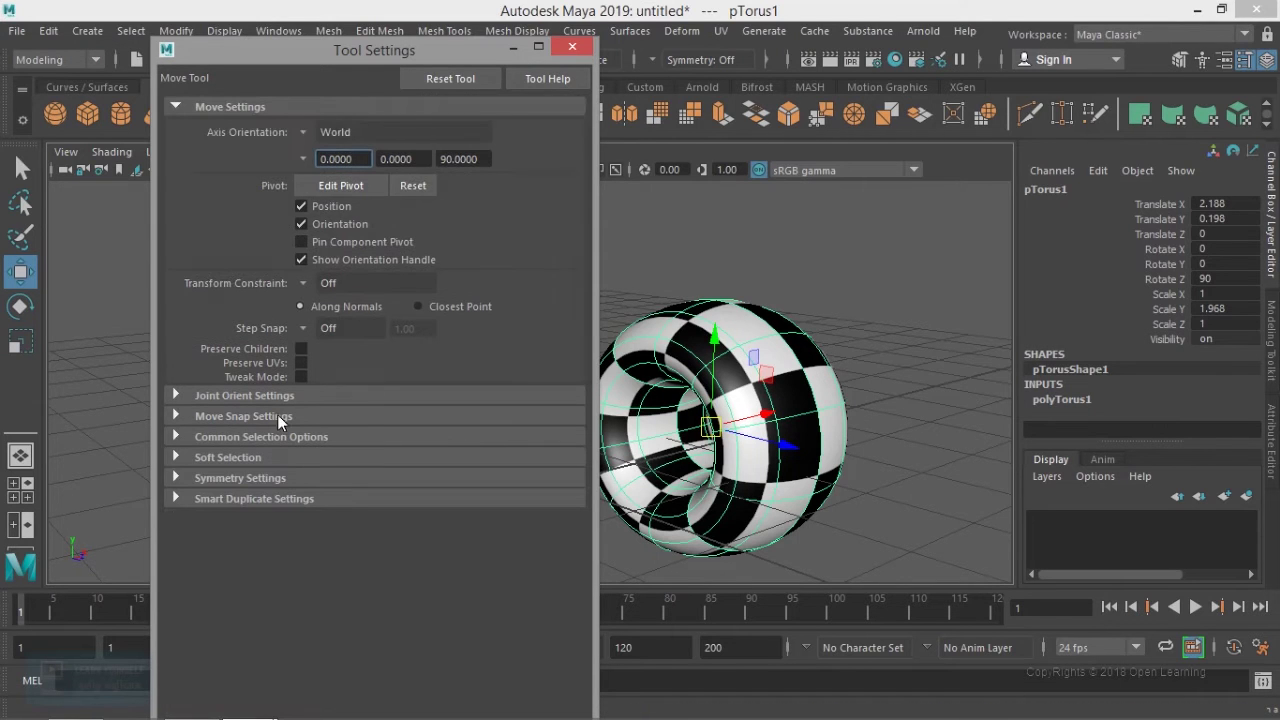
Step: View the Rotate and Scale tool settings and close the Tool Settings window
{"action": "left_click", "coordinate": [20, 306]}
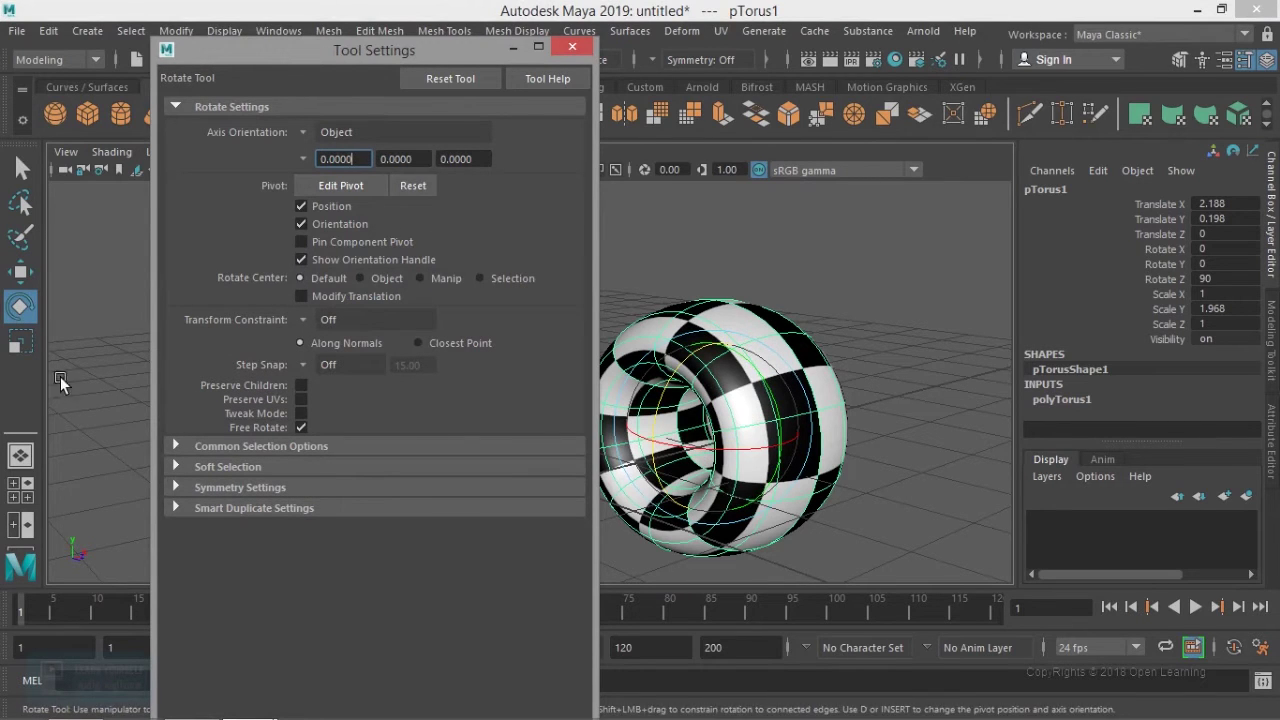
{"action": "left_click", "coordinate": [21, 343]}
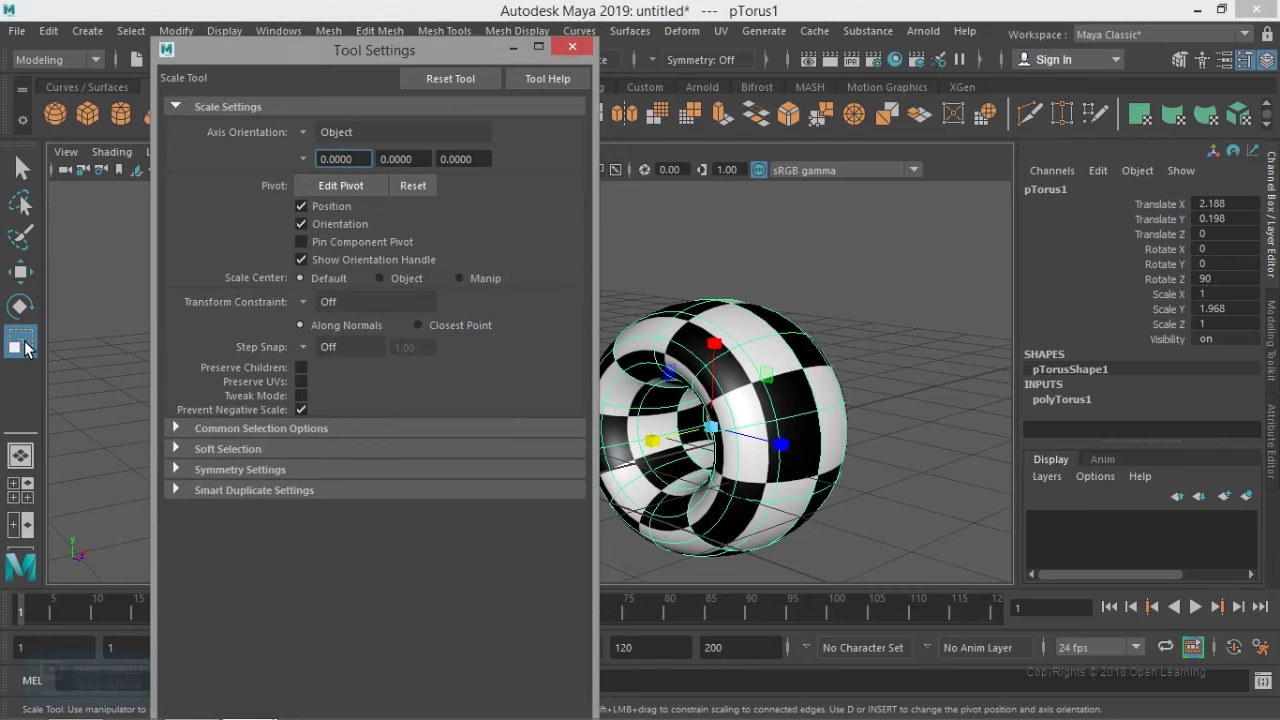
{"action": "left_click", "coordinate": [572, 47]}
{"action": "left_click_drag", "start_coordinate": [761, 337], "coordinate": [457, 400], "text": "alt"}
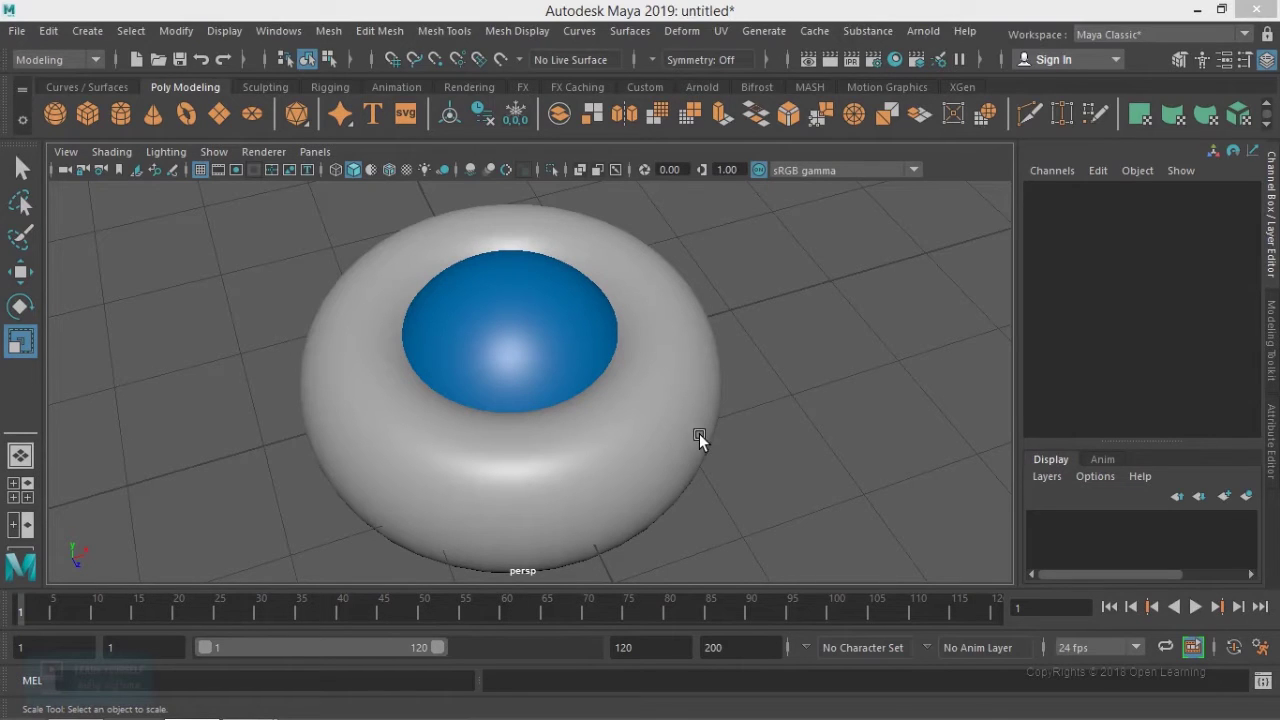
Step: Select the torus around the blue sphere, look at its attributes in the Attribute Editor and return to the Channel Box
{"action": "left_click", "coordinate": [635, 411]}
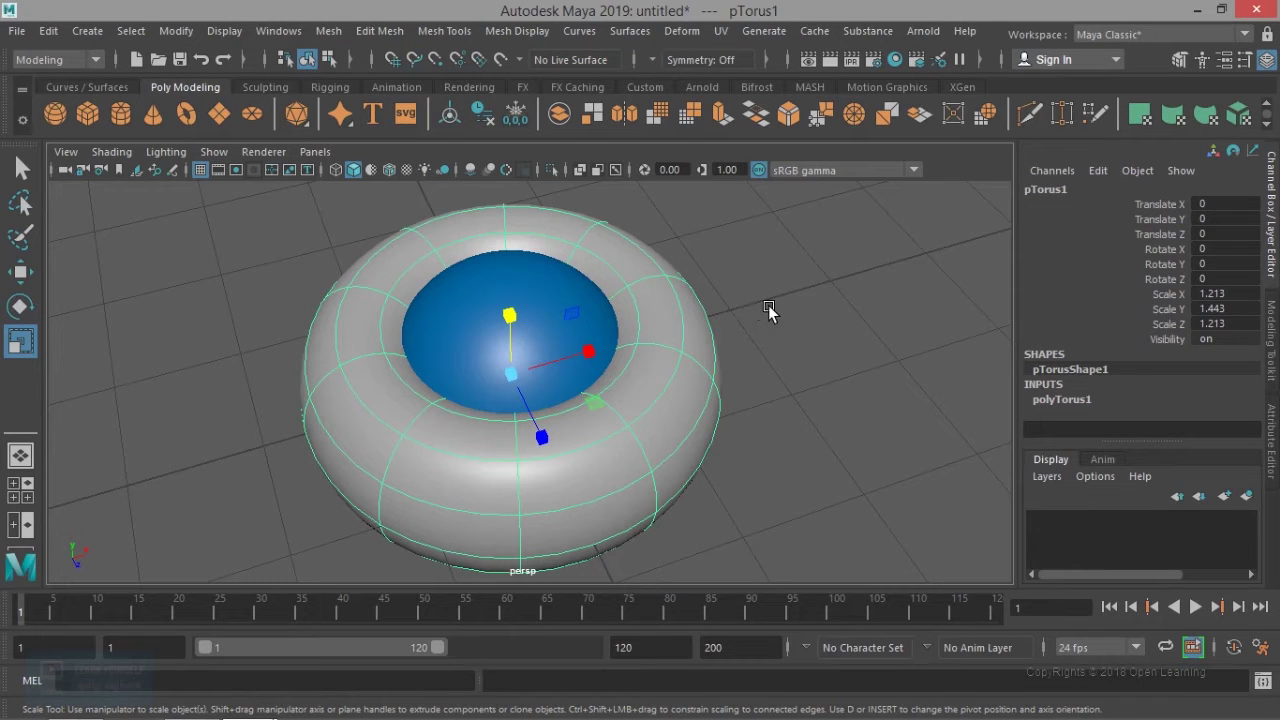
{"action": "key", "text": "ctrl+a"}
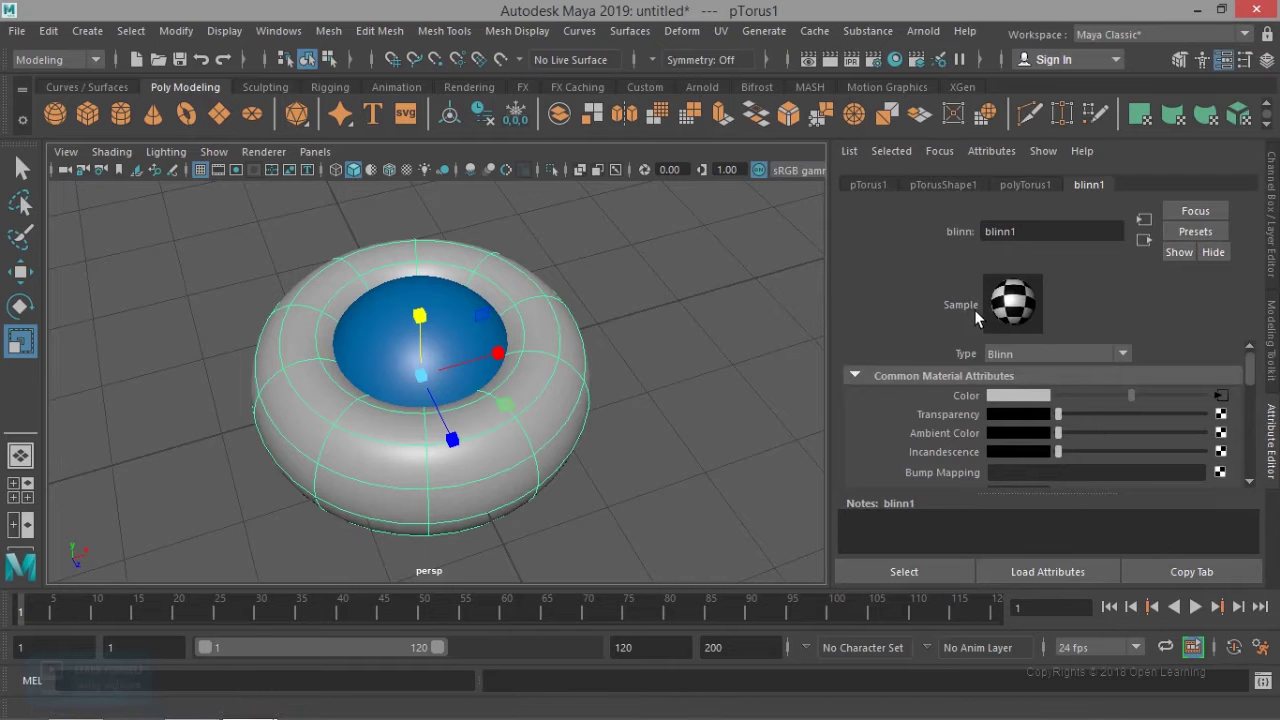
{"action": "key", "text": "ctrl+a"}
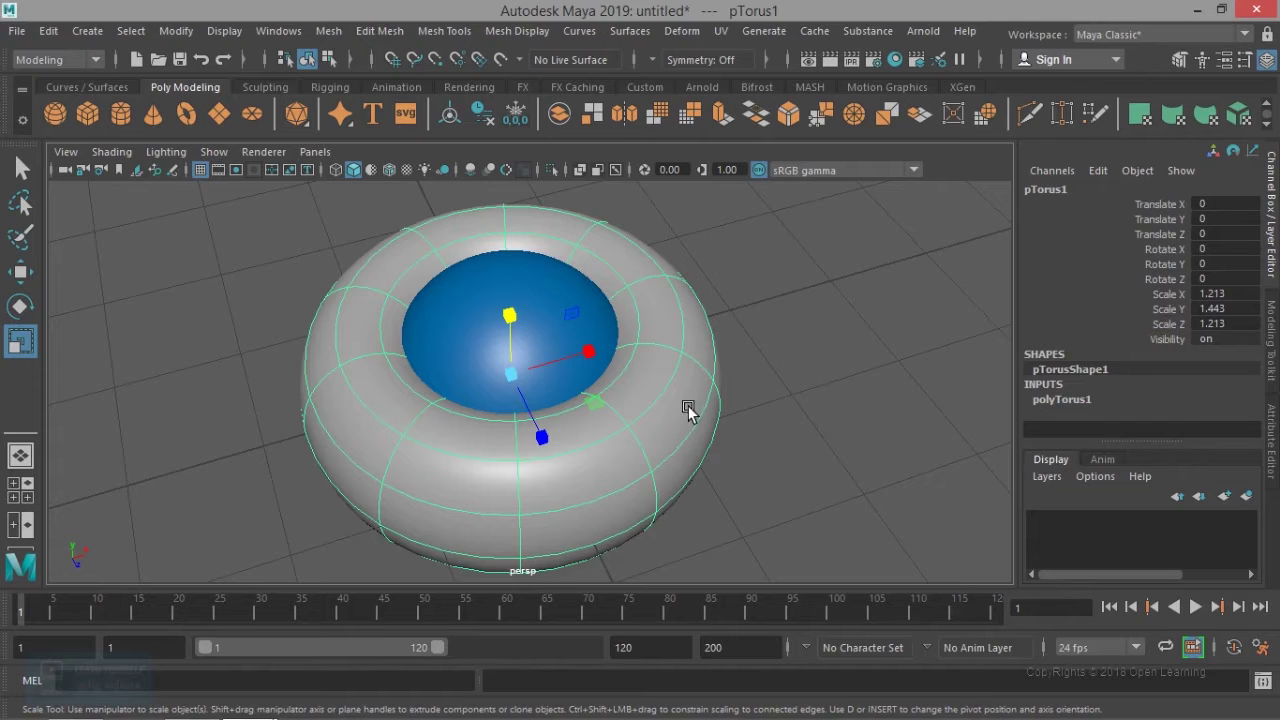
Step: Try moving the torus along Z by about -0.09 with the Move tool and undo the move
{"action": "scroll", "coordinate": [612, 417], "scroll_direction": "down", "scroll_amount": 5}
{"action": "scroll", "coordinate": [612, 417], "scroll_direction": "up", "scroll_amount": 3}
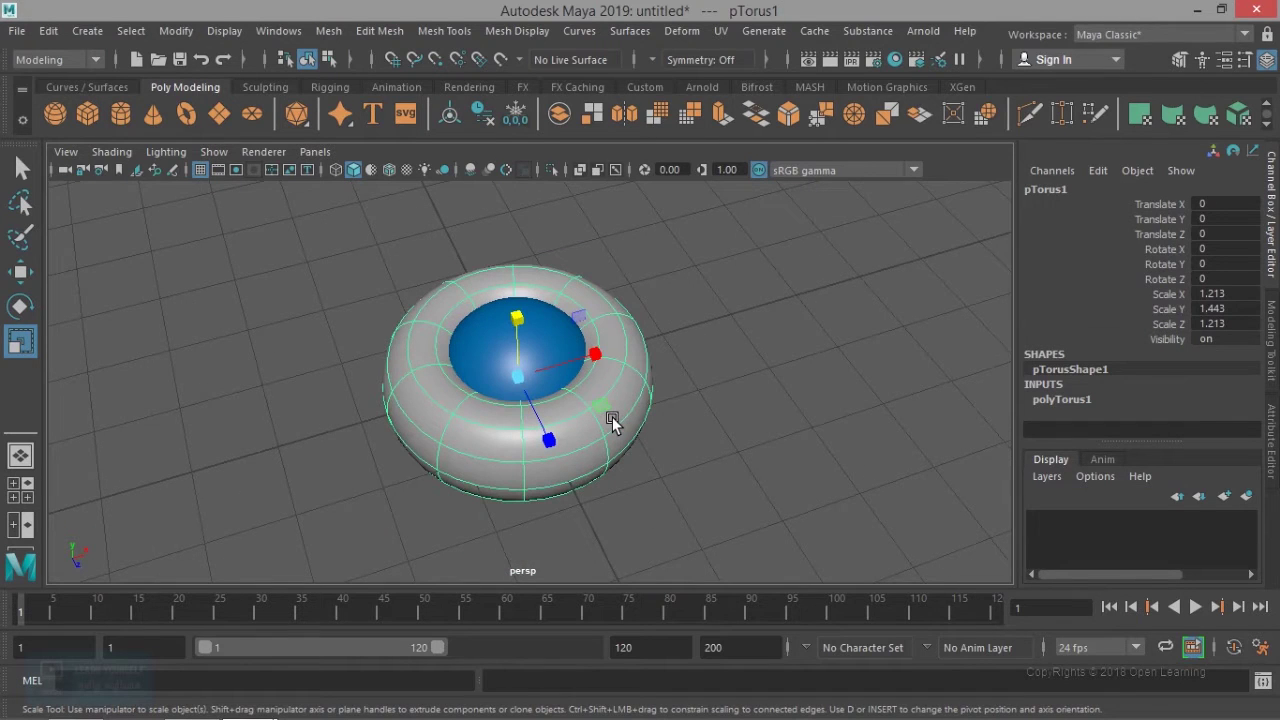
{"action": "key", "text": "w"}
{"action": "left_click_drag", "start_coordinate": [551, 443], "coordinate": [539, 385]}
{"action": "key", "text": "ctrl+z"}
{"action": "key", "text": "ctrl+z"}
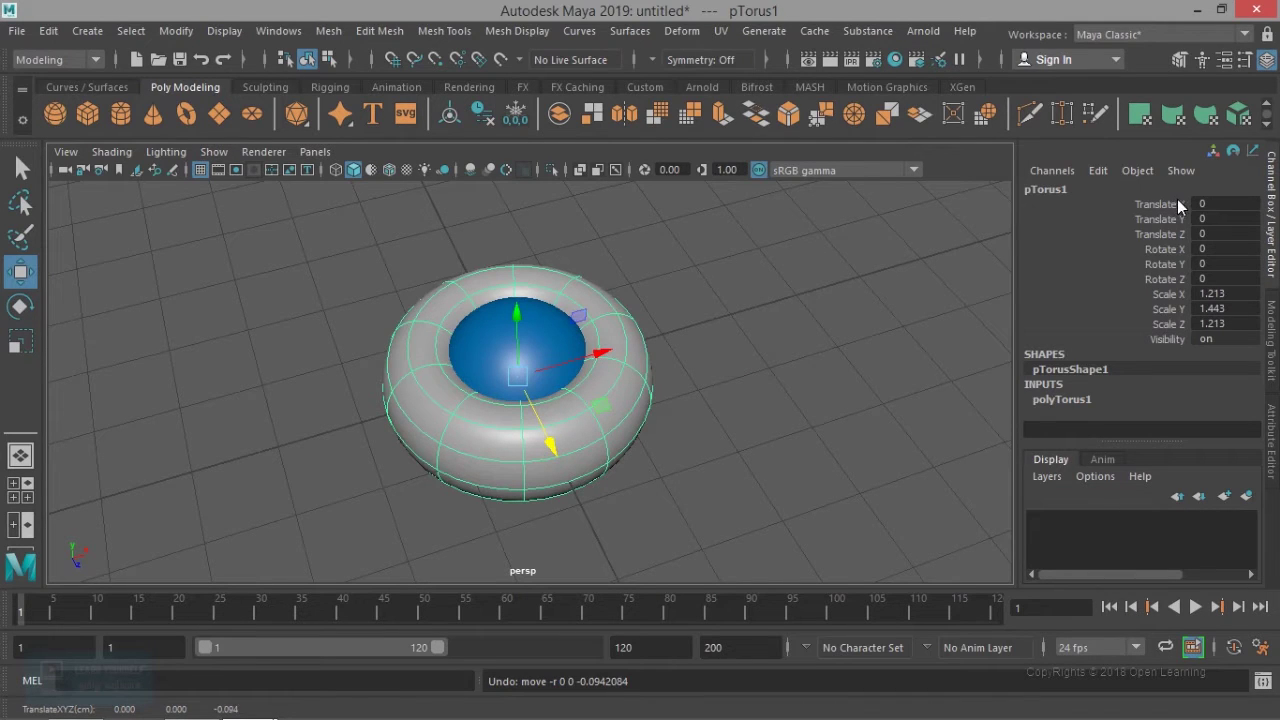
Step: Set the torus's Translate X, Y and Z to 1 in a single entry and undo the change
{"action": "left_click_drag", "start_coordinate": [1220, 204], "coordinate": [1220, 236]}
{"action": "left_click", "coordinate": [1220, 236]}
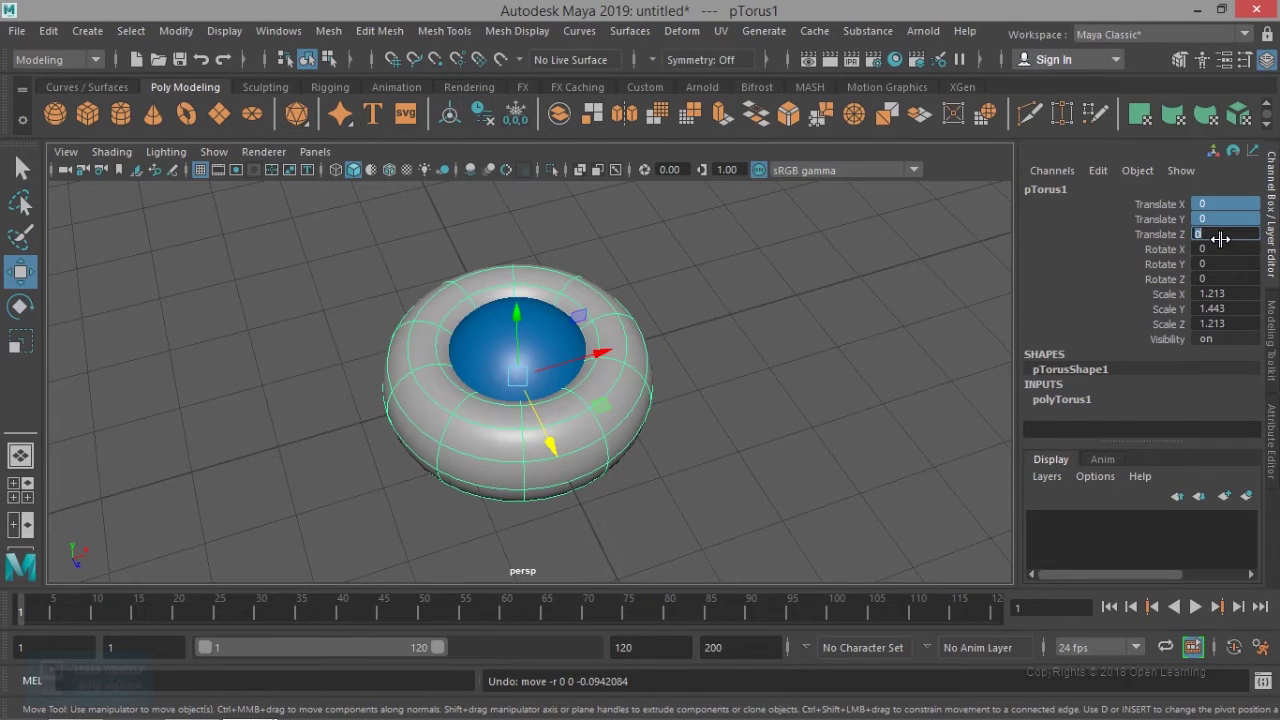
{"action": "type", "text": "1"}
{"action": "key", "text": "Return"}
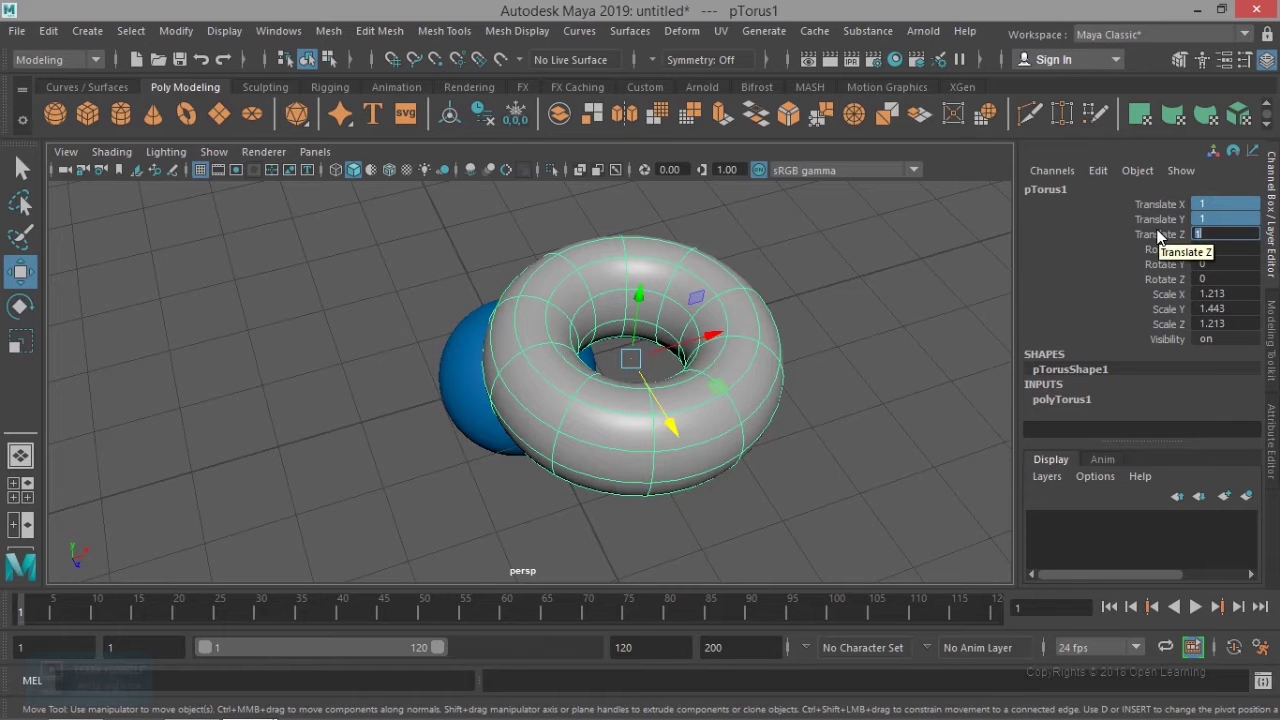
{"action": "left_click", "coordinate": [903, 392]}
{"action": "key", "text": "ctrl+z"}
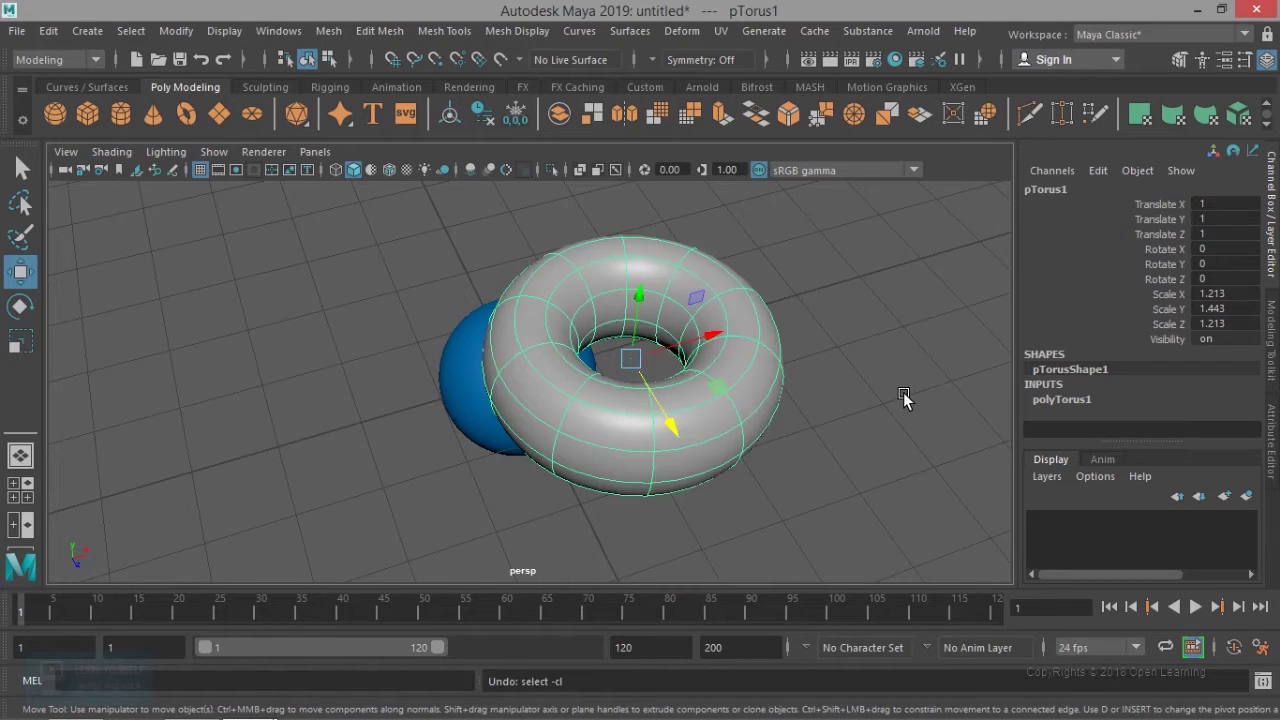
{"action": "key", "text": "ctrl+z"}
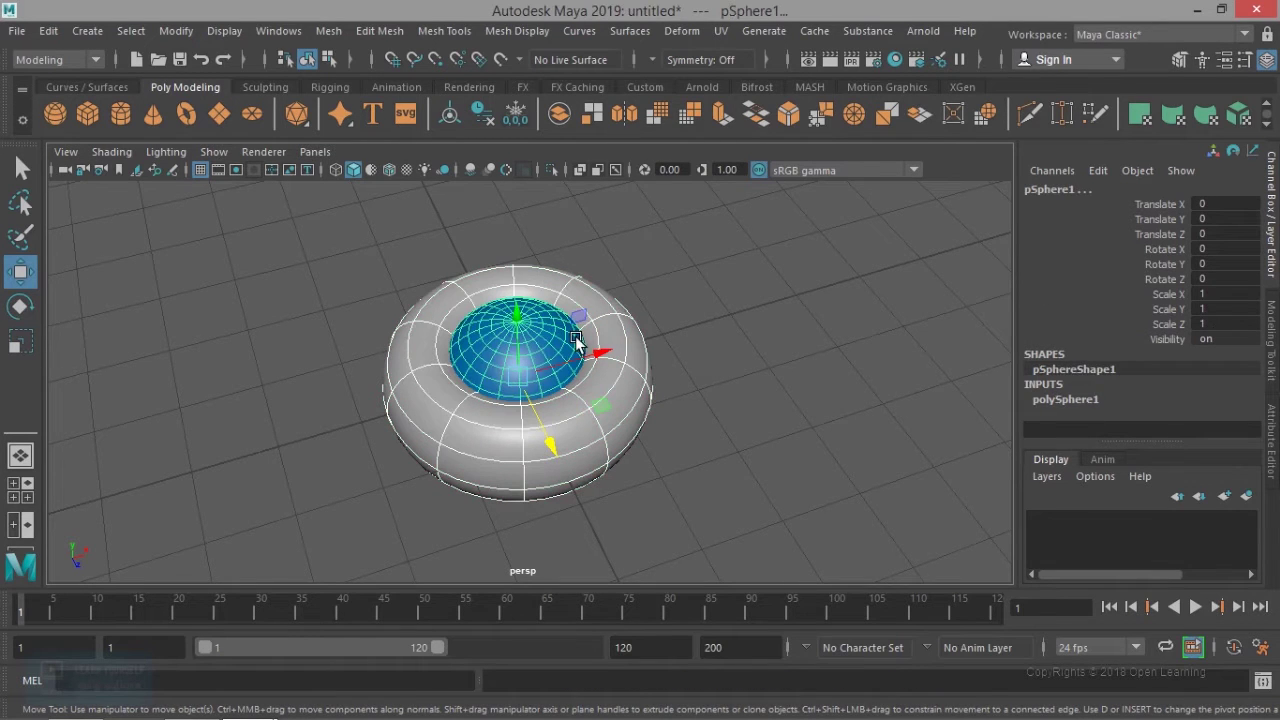
Step: Combine the selected sphere and torus into a single mesh and clear the selection
{"action": "left_click", "coordinate": [338, 33]}
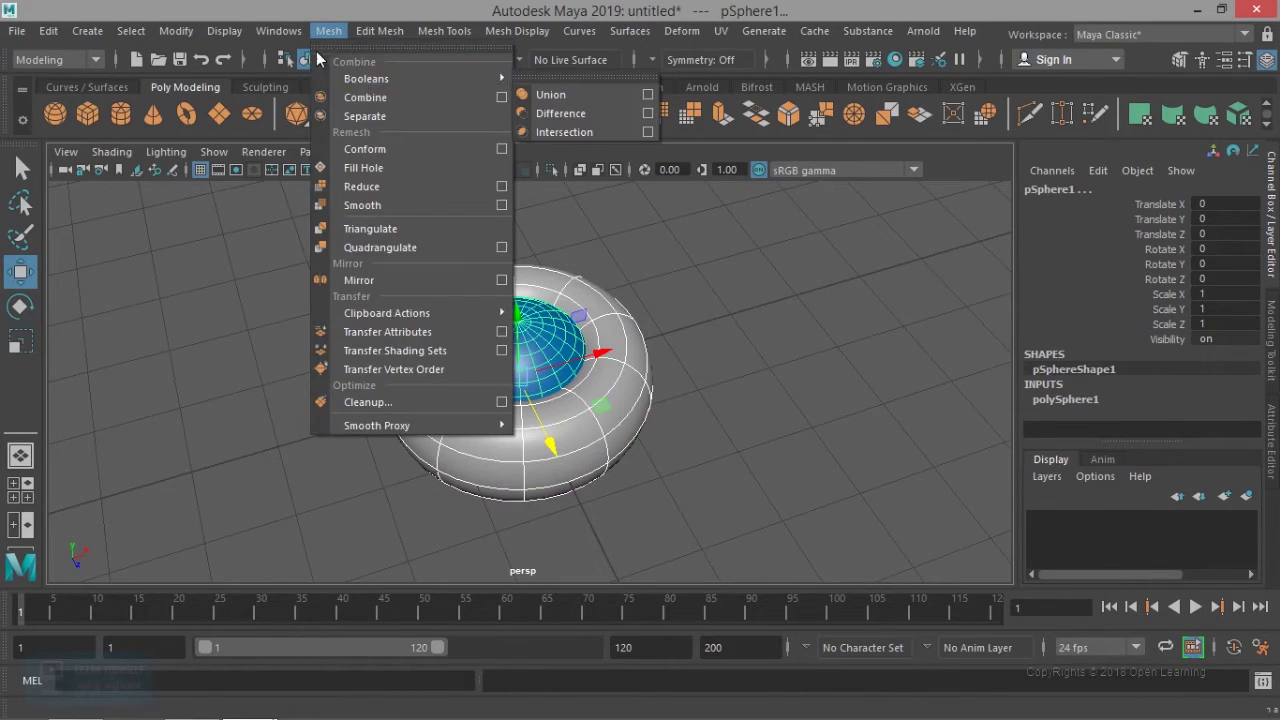
{"action": "left_click", "coordinate": [369, 103]}
{"action": "left_click", "coordinate": [789, 358]}
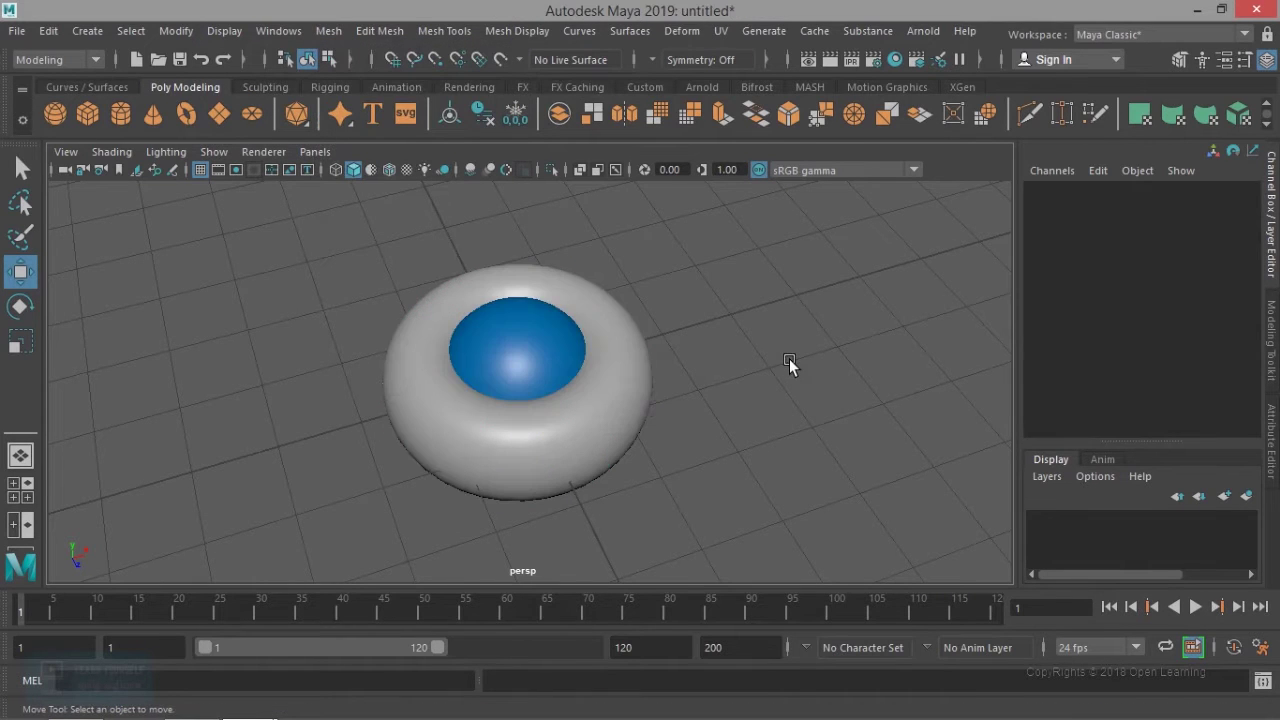
Step: Try moving the combined mesh about 1.44 along X and with all three Translate channels selected together, undoing both moves
{"action": "left_click", "coordinate": [615, 390]}
{"action": "left_click_drag", "start_coordinate": [601, 354], "coordinate": [700, 334]}
{"action": "key", "text": "ctrl+z"}
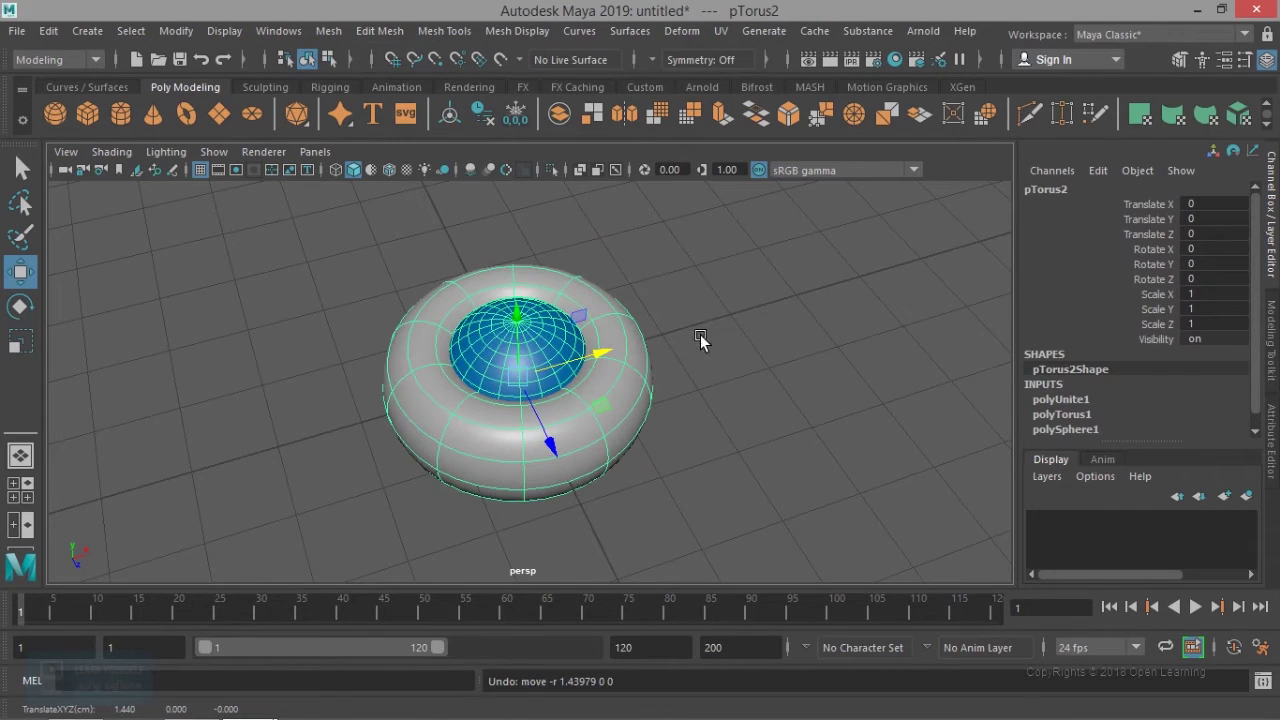
{"action": "left_click_drag", "start_coordinate": [1161, 199], "coordinate": [1156, 237]}
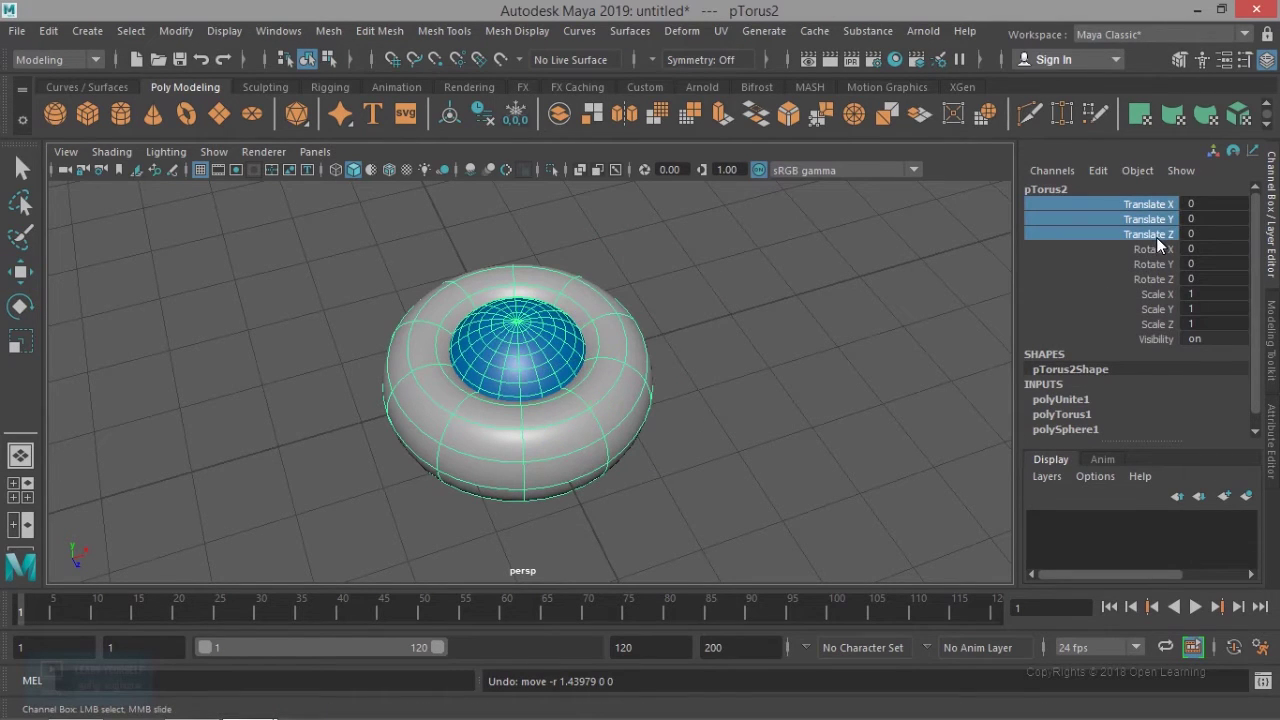
{"action": "mouse_move", "coordinate": [620, 428]}
{"action": "middle_mouse_down"}
{"action": "mouse_move", "coordinate": [634, 420]}
{"action": "mouse_move", "coordinate": [611, 420]}
{"action": "mouse_move", "coordinate": [628, 415]}
{"action": "middle_mouse_up"}
{"action": "key", "text": "ctrl+z"}
Step: Try rotating the combined mesh with all three Rotate channels together and with Rotate Y alone by about -32.5 degrees, undoing both rotations
{"action": "left_click_drag", "start_coordinate": [1152, 249], "coordinate": [1155, 278]}
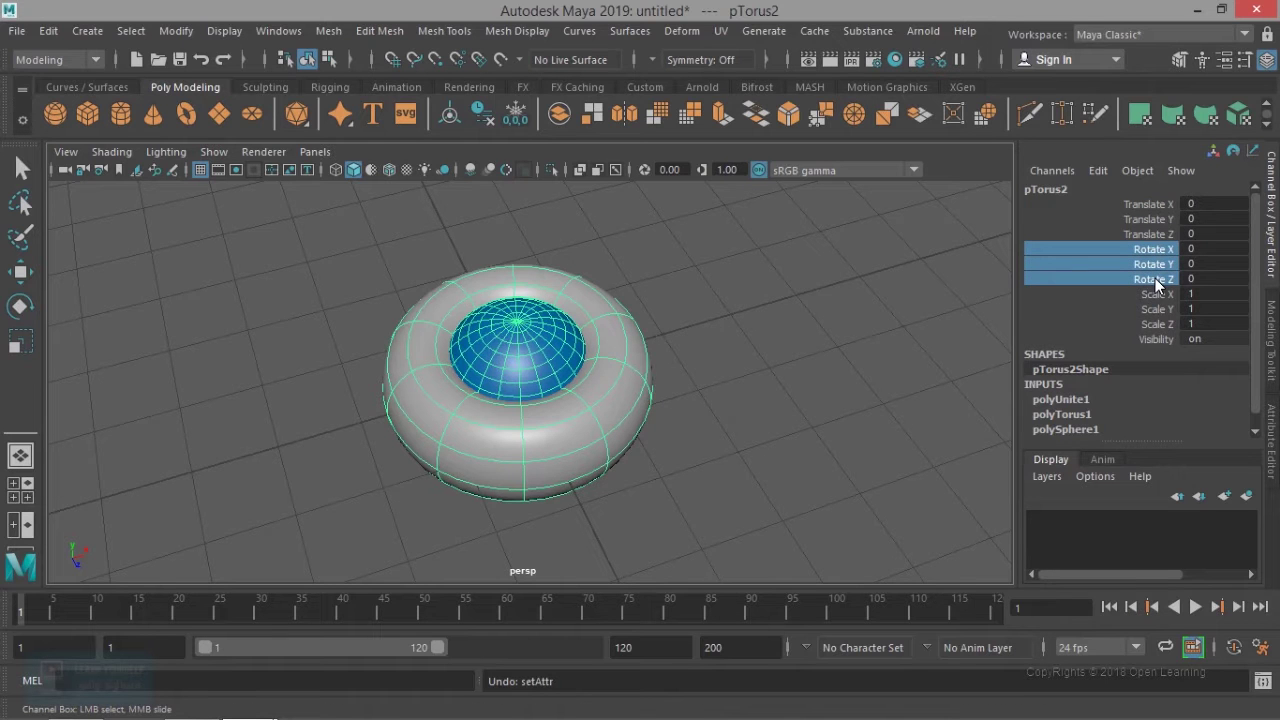
{"action": "middle_click_drag", "start_coordinate": [655, 381], "coordinate": [489, 337]}
{"action": "key", "text": "ctrl+z"}
{"action": "left_click", "coordinate": [1155, 264]}
{"action": "middle_click_drag", "start_coordinate": [648, 386], "coordinate": [692, 395]}
{"action": "key", "text": "ctrl+z"}
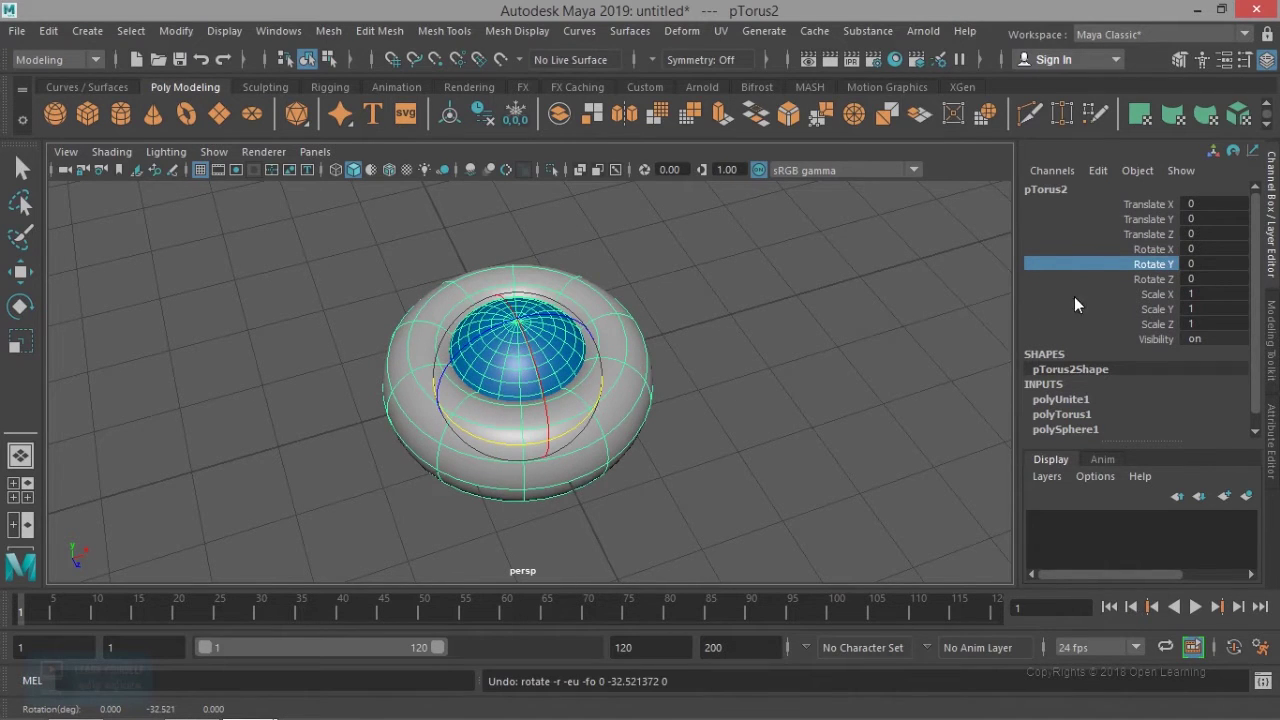
Step: Try rotating the combined mesh freely by about 18, 57 and 29 degrees in X, Y and Z, and undo it
{"action": "left_click", "coordinate": [1143, 279]}
{"action": "left_click_drag", "start_coordinate": [586, 391], "coordinate": [331, 435]}
{"action": "key", "text": "ctrl+z"}
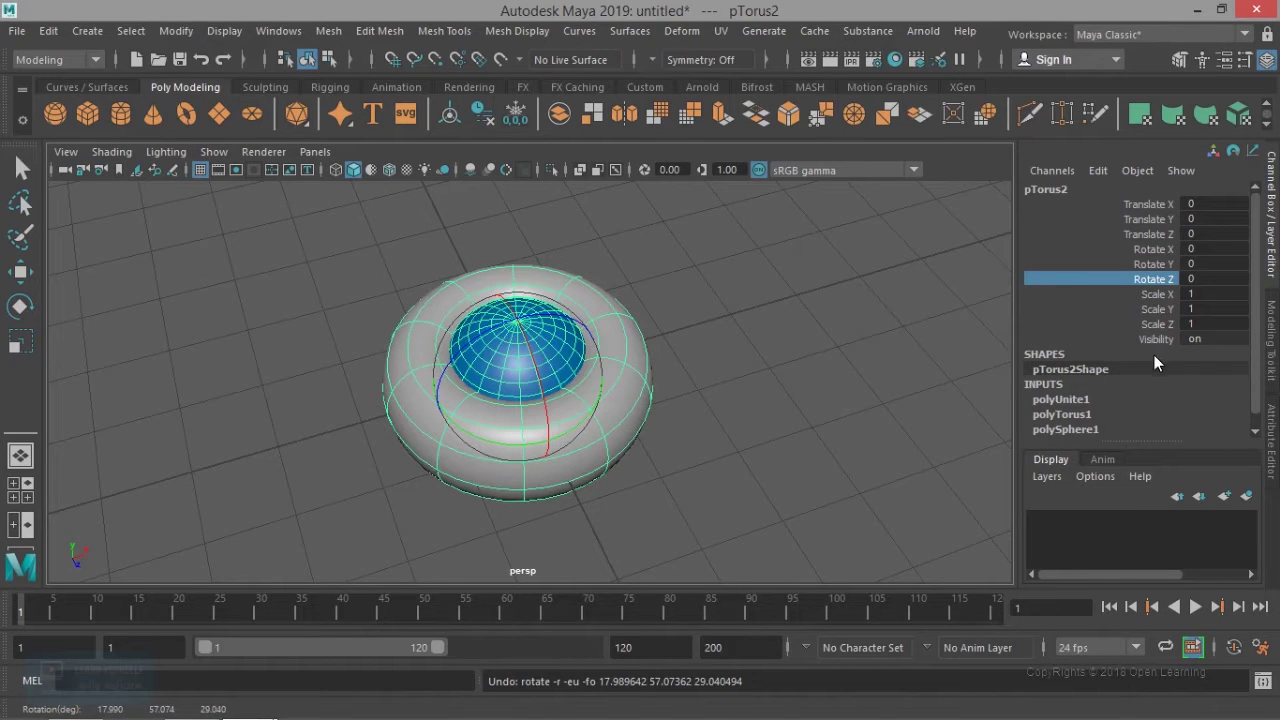
Step: Deselect the combined mesh, activate the Move tool and select the mesh again
{"action": "left_click", "coordinate": [813, 408]}
{"action": "key", "text": "w"}
{"action": "left_click", "coordinate": [620, 381]}
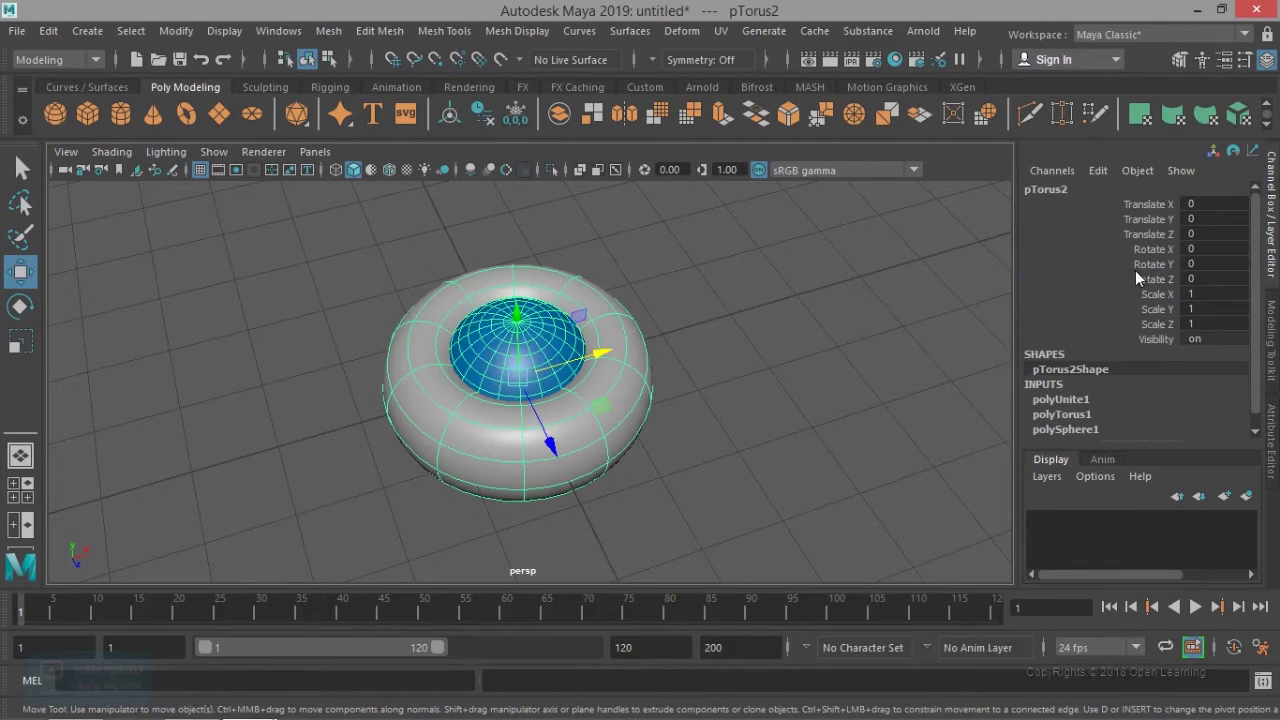
Step: Try rotating the combined mesh about 66 degrees with Rotate Z alone and scaling it with all three Scale channels, undoing both
{"action": "left_click", "coordinate": [1150, 280]}
{"action": "middle_click_drag", "start_coordinate": [711, 420], "coordinate": [442, 438]}
{"action": "key", "text": "ctrl+z"}
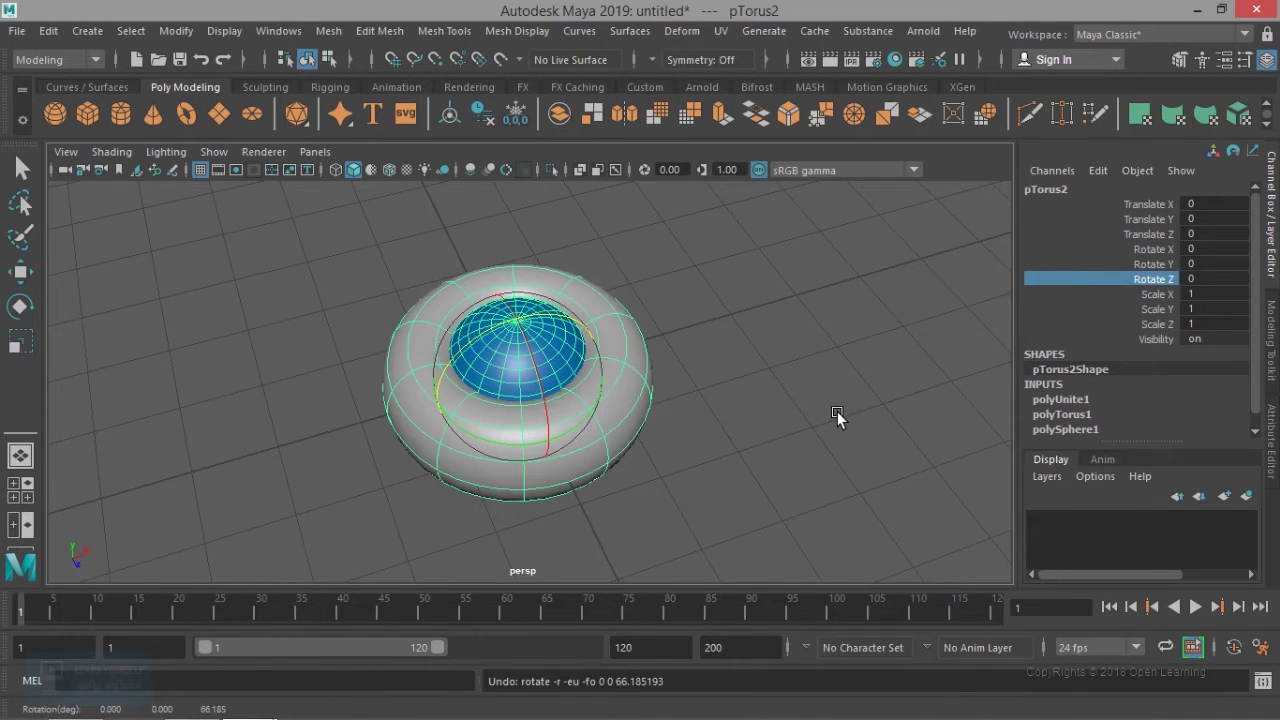
{"action": "left_click", "coordinate": [1150, 294]}
{"action": "left_click", "coordinate": [1113, 324], "text": "shift"}
{"action": "mouse_move", "coordinate": [600, 440]}
{"action": "middle_mouse_down"}
{"action": "mouse_move", "coordinate": [624, 441]}
{"action": "mouse_move", "coordinate": [613, 437]}
{"action": "middle_mouse_up"}
{"action": "key", "text": "ctrl+z"}
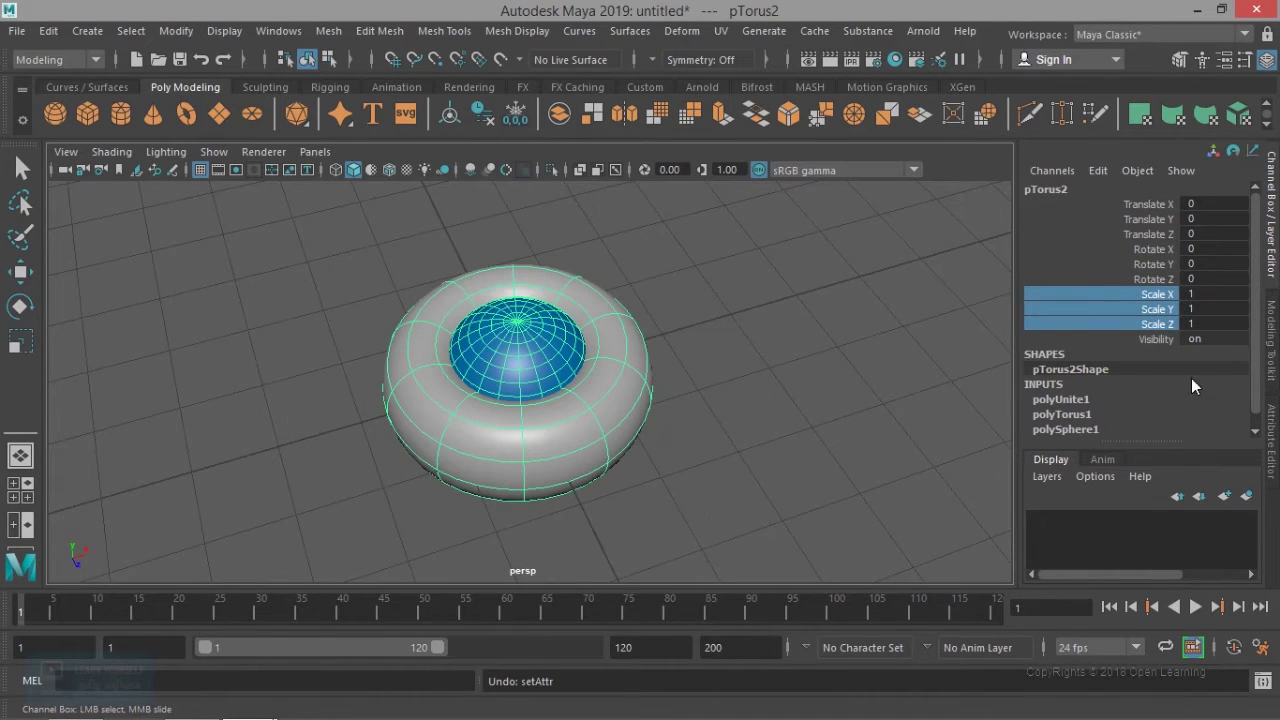
Step: Hide the combined mesh by setting its Visibility channel to off, and show it again by setting it to on
{"action": "double_click", "coordinate": [1214, 339]}
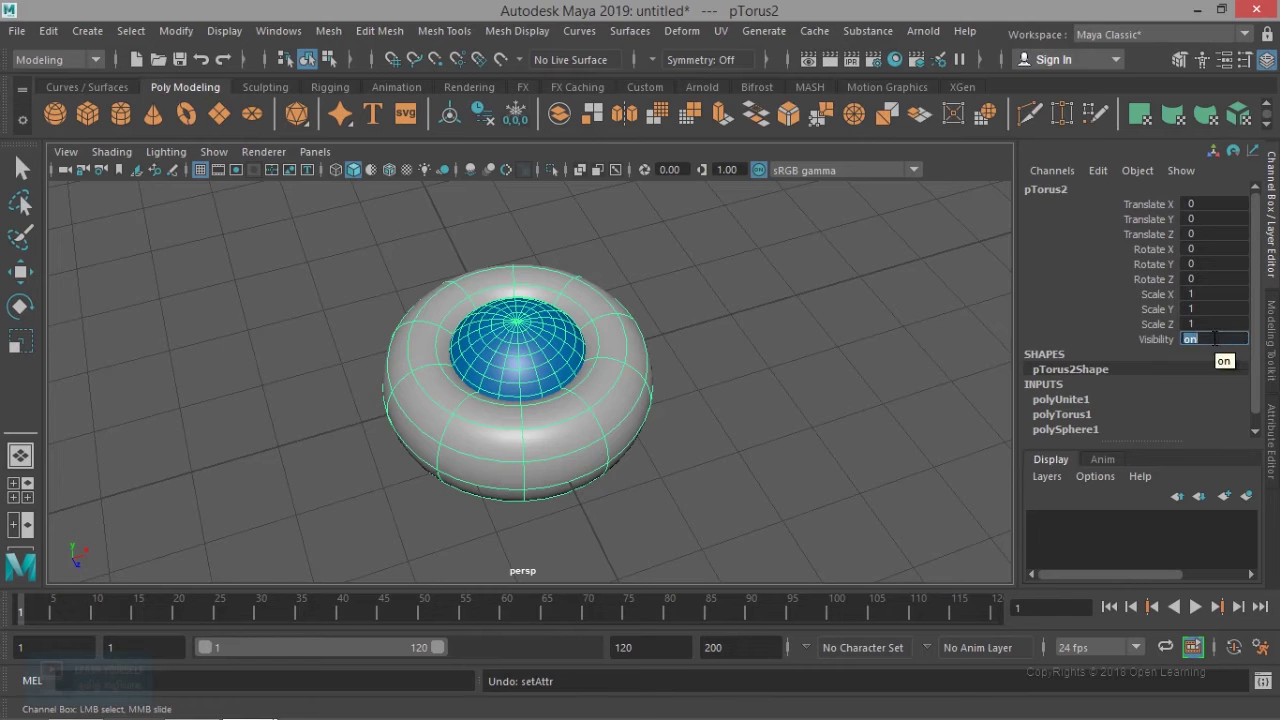
{"action": "type", "text": "off"}
{"action": "key", "text": "Return"}
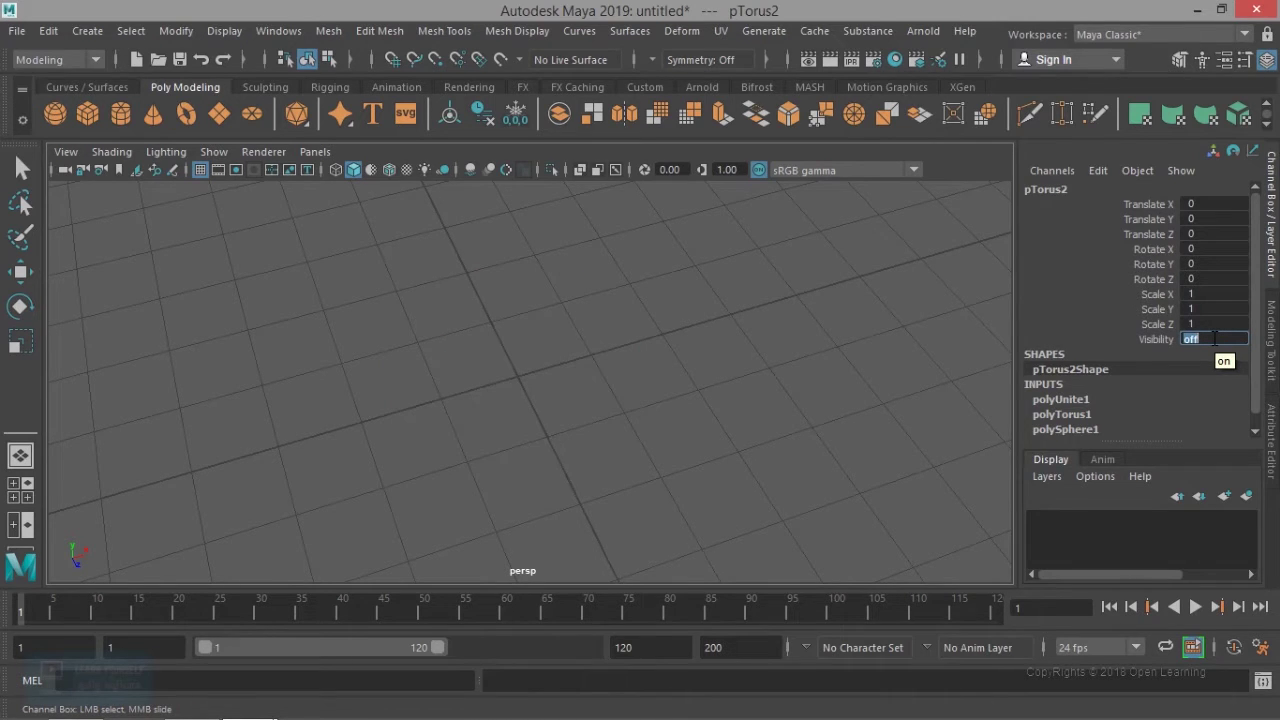
{"action": "type", "text": "on"}
{"action": "key", "text": "Return"}
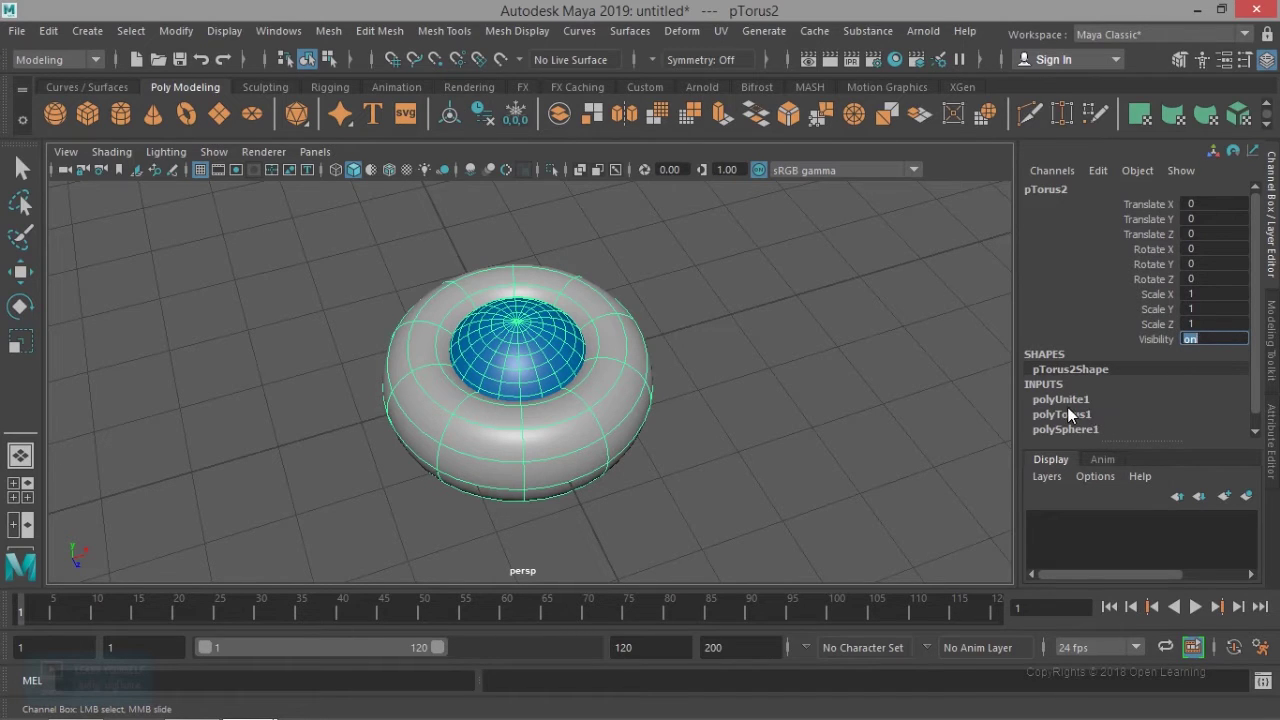
Step: Examine the creation settings of the polySphere1 and polyTorus1 inputs in the combined mesh's construction history
{"action": "scroll", "coordinate": [1073, 409], "scroll_direction": "down", "scroll_amount": 1}
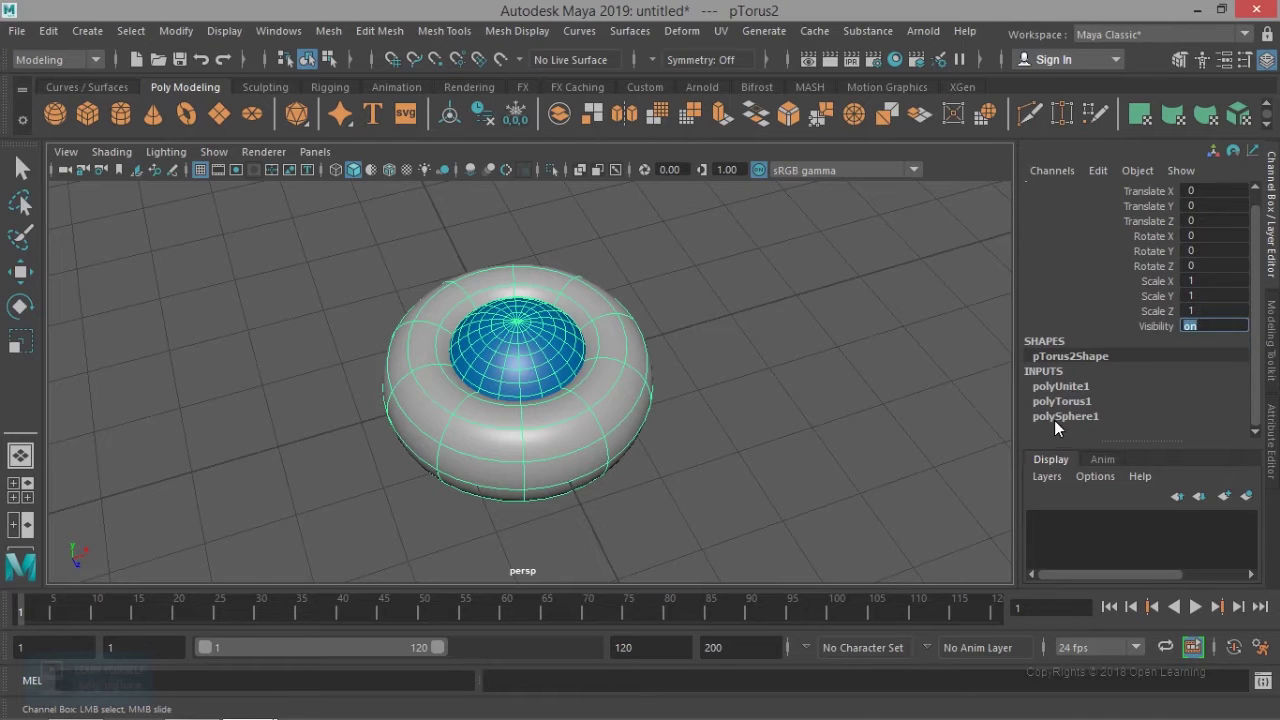
{"action": "left_click", "coordinate": [1054, 419]}
{"action": "key", "text": "w"}
{"action": "scroll", "coordinate": [1054, 419], "scroll_direction": "down", "scroll_amount": 3}
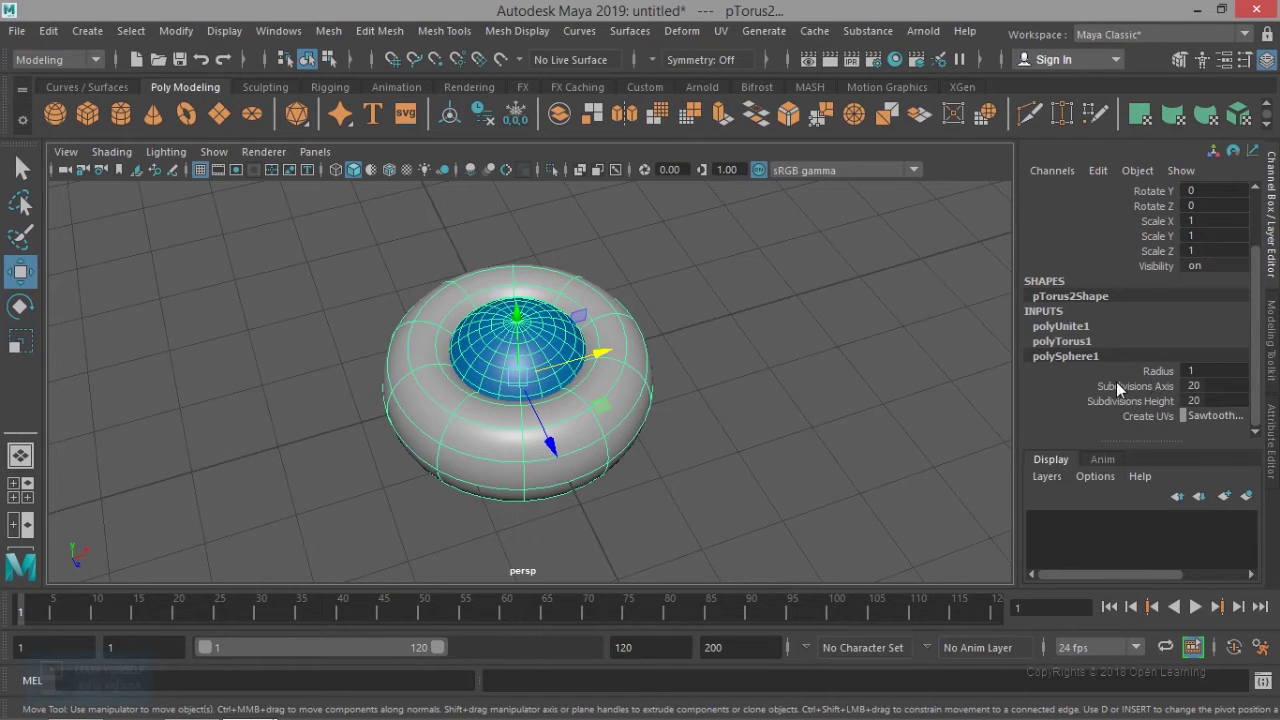
{"action": "left_click", "coordinate": [1077, 342]}
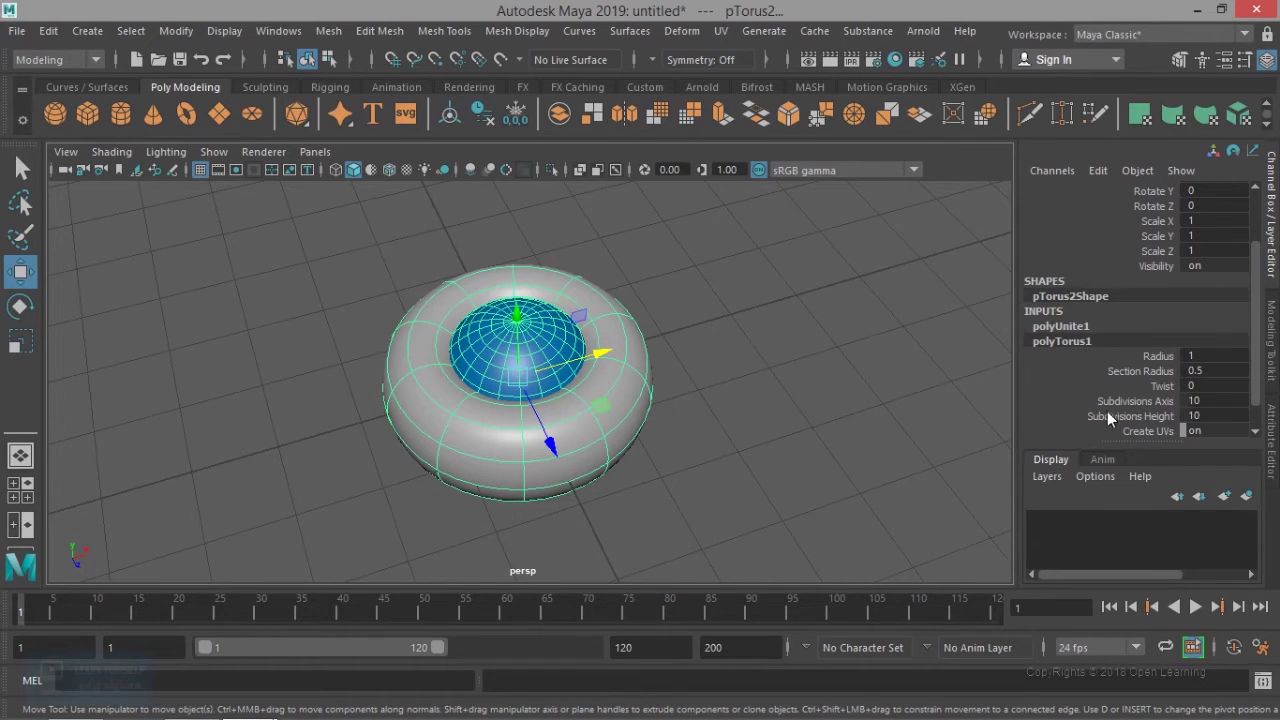
{"action": "left_click", "coordinate": [1056, 375]}
{"action": "double_click", "coordinate": [1057, 341]}
{"action": "left_click", "coordinate": [1133, 316]}
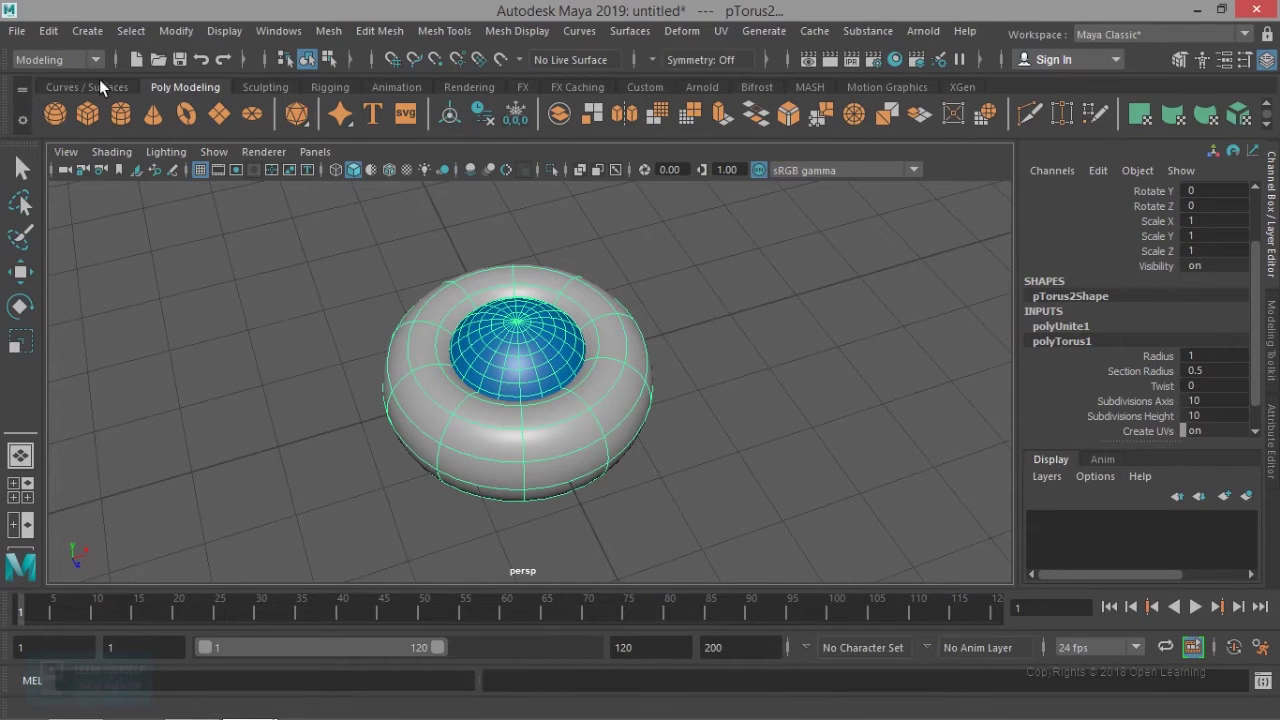
Step: Delete the combined mesh's construction history and enlarge the layer list area below its channels
{"action": "left_click", "coordinate": [54, 30]}
{"action": "mouse_move", "coordinate": [102, 253]}
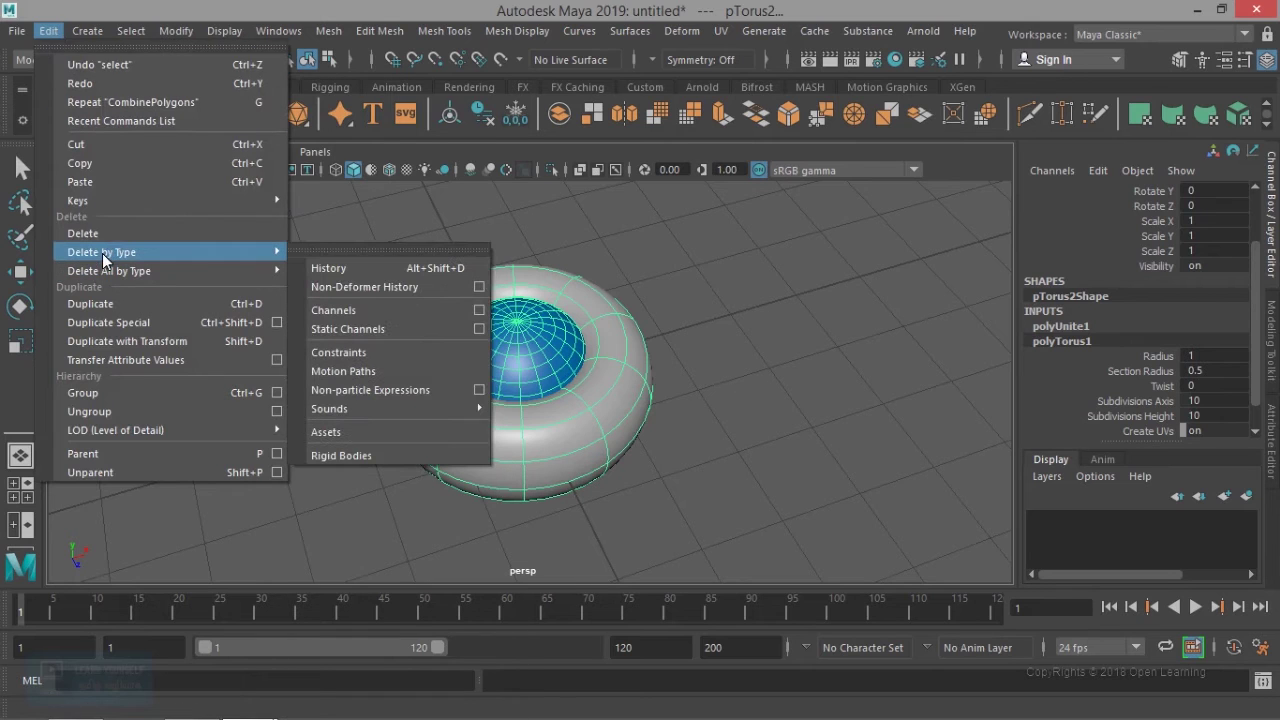
{"action": "left_click", "coordinate": [391, 269]}
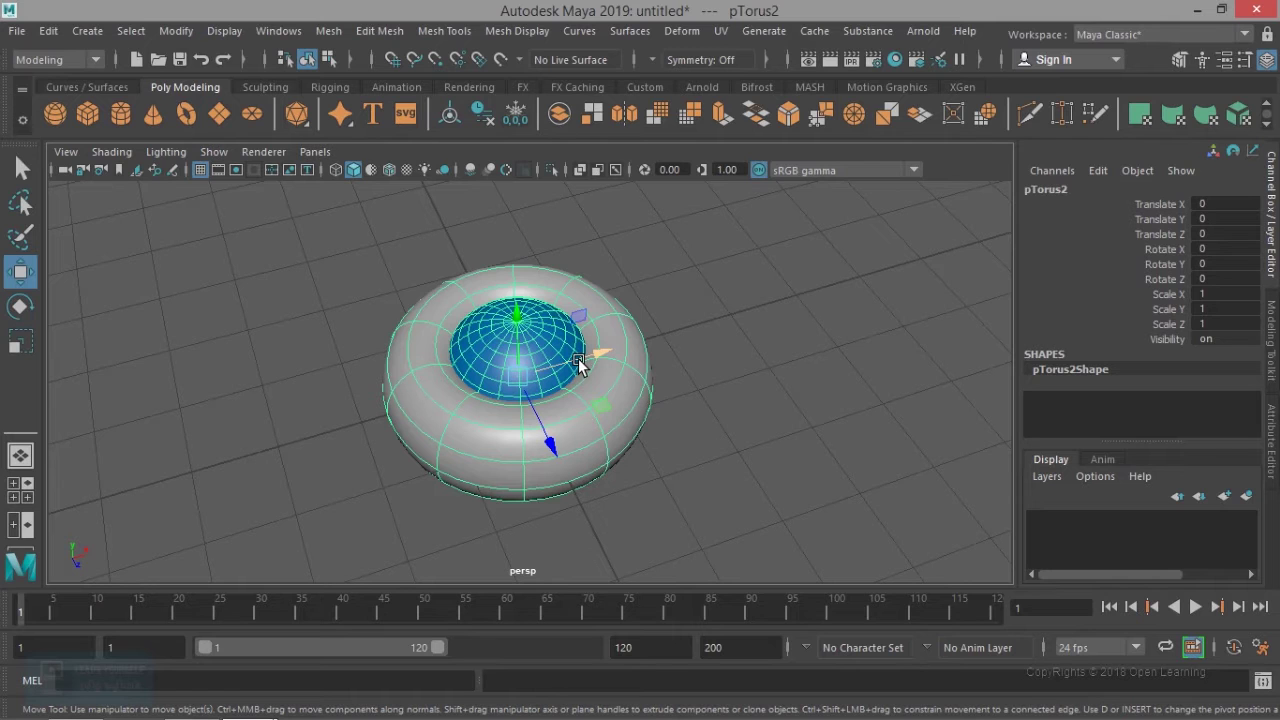
{"action": "left_click", "coordinate": [578, 358]}
{"action": "left_click", "coordinate": [743, 445]}
{"action": "left_click_drag", "start_coordinate": [1163, 443], "coordinate": [1163, 391]}
Step: Separate the combined mesh into individual torus and sphere objects, and check the split by selecting the torus alone
{"action": "left_click", "coordinate": [543, 358]}
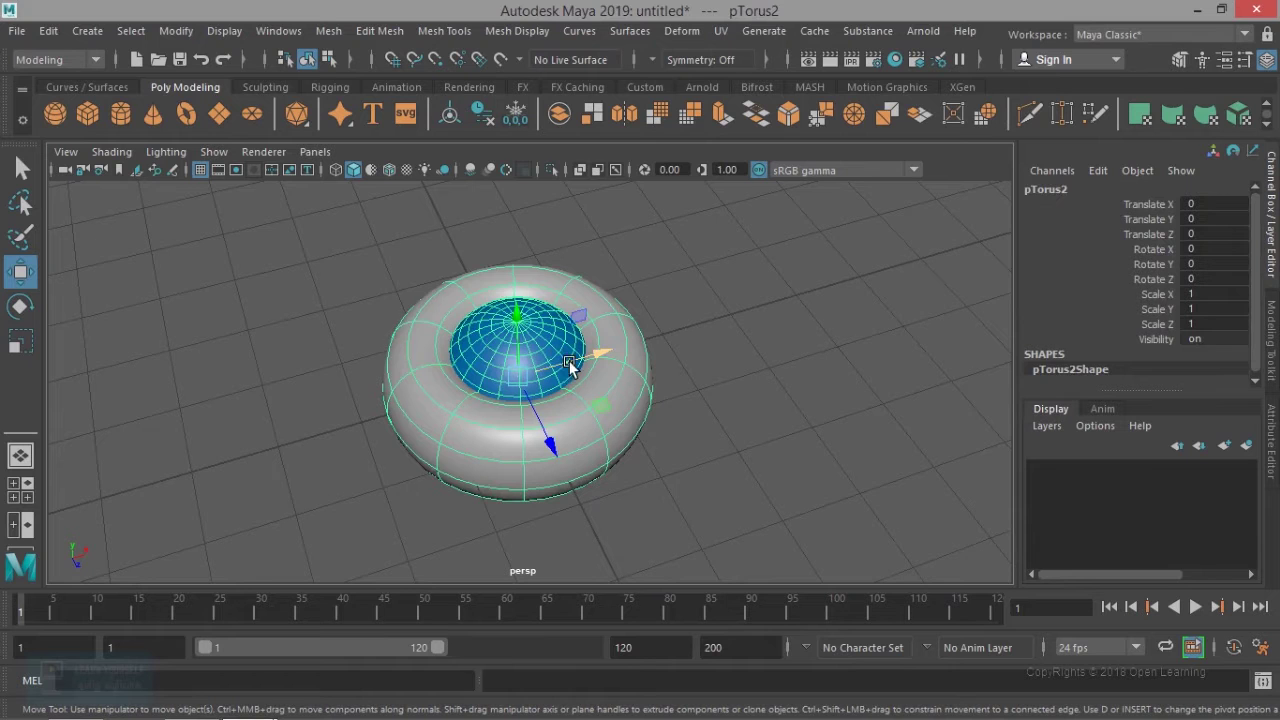
{"action": "scroll", "coordinate": [563, 360], "scroll_direction": "up", "scroll_amount": 3}
{"action": "left_click", "coordinate": [328, 31]}
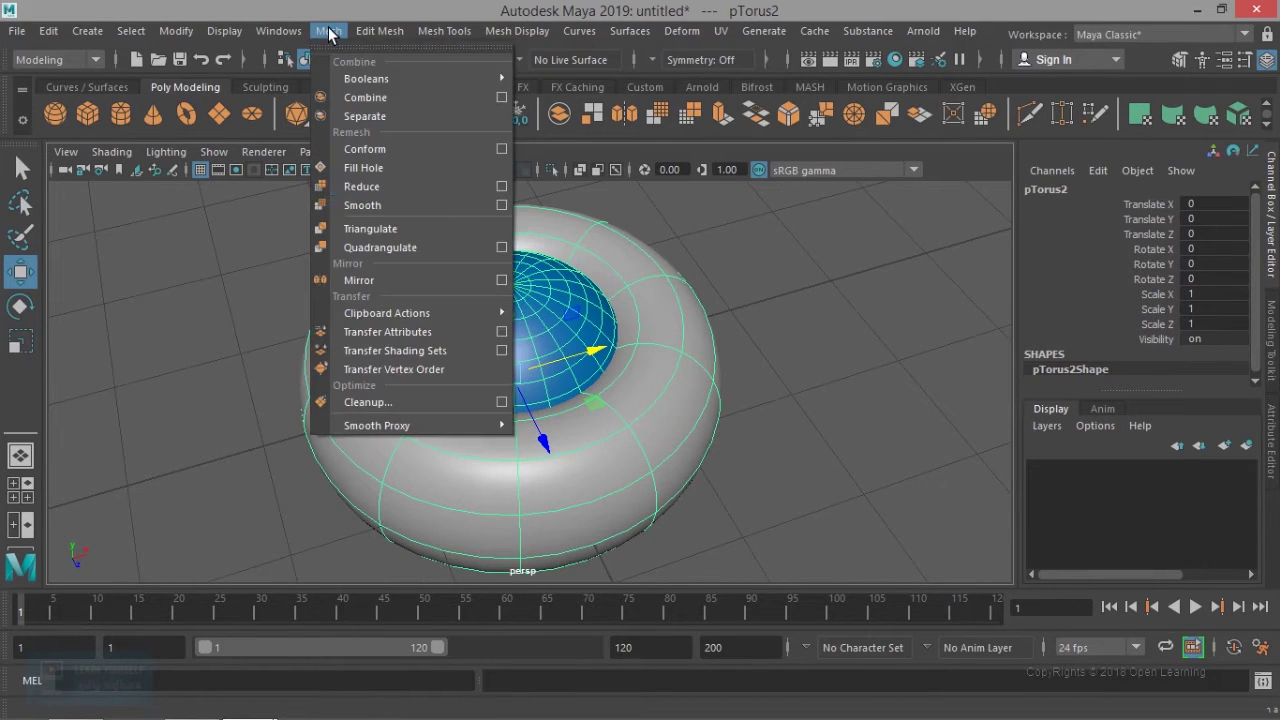
{"action": "left_click", "coordinate": [365, 117]}
{"action": "left_click", "coordinate": [853, 406]}
{"action": "left_click", "coordinate": [685, 411]}
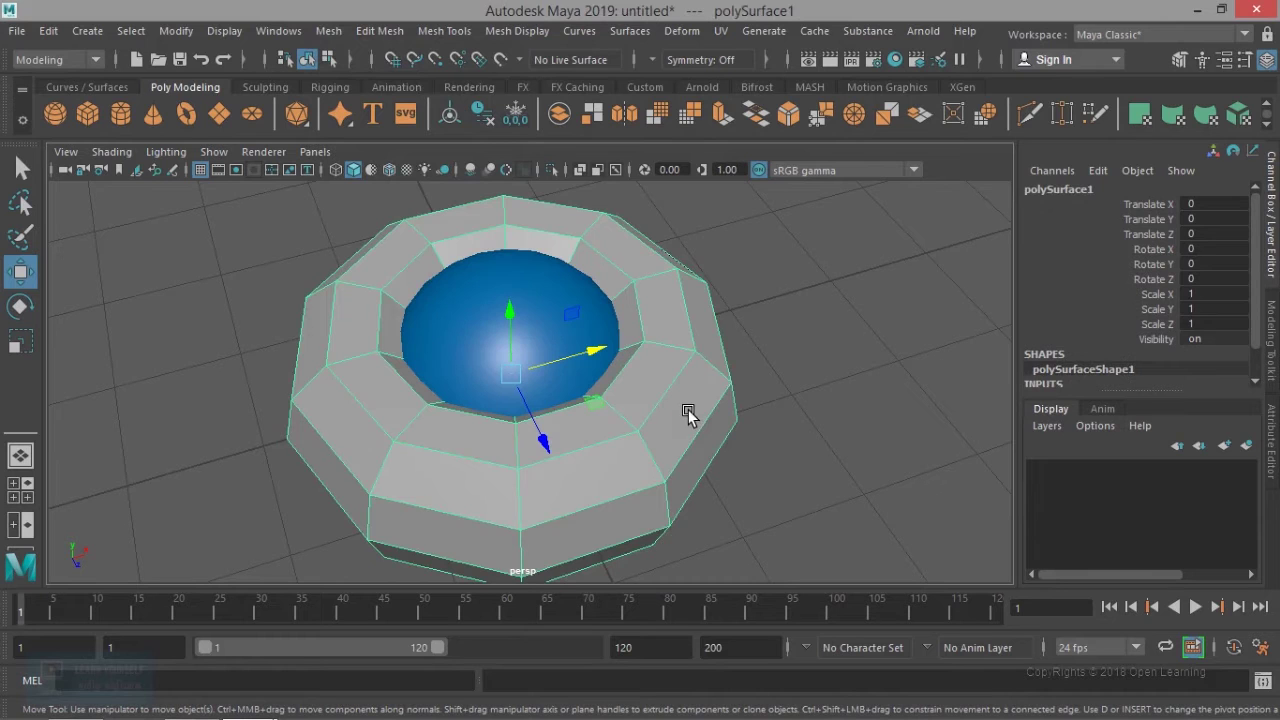
{"action": "left_click", "coordinate": [571, 314]}
{"action": "left_click", "coordinate": [763, 322]}
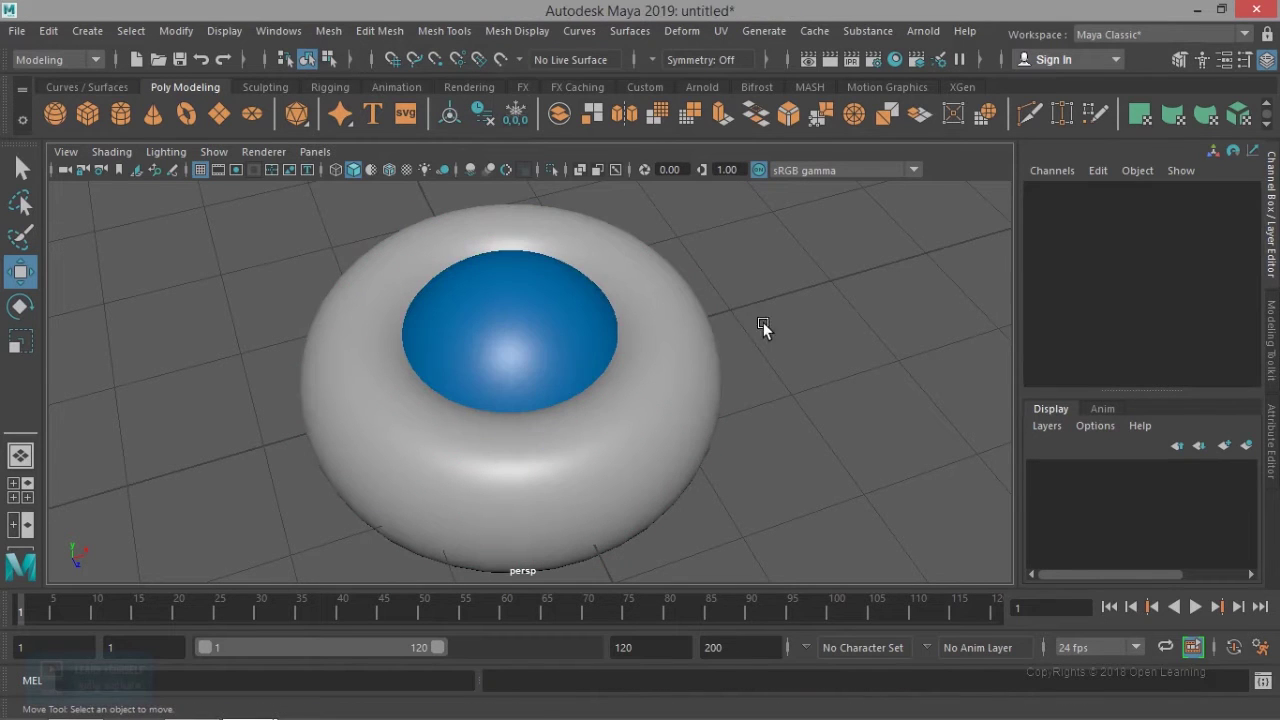
Step: Add the torus to a new empty display layer and toggle that layer's visibility off and on
{"action": "left_click", "coordinate": [696, 406]}
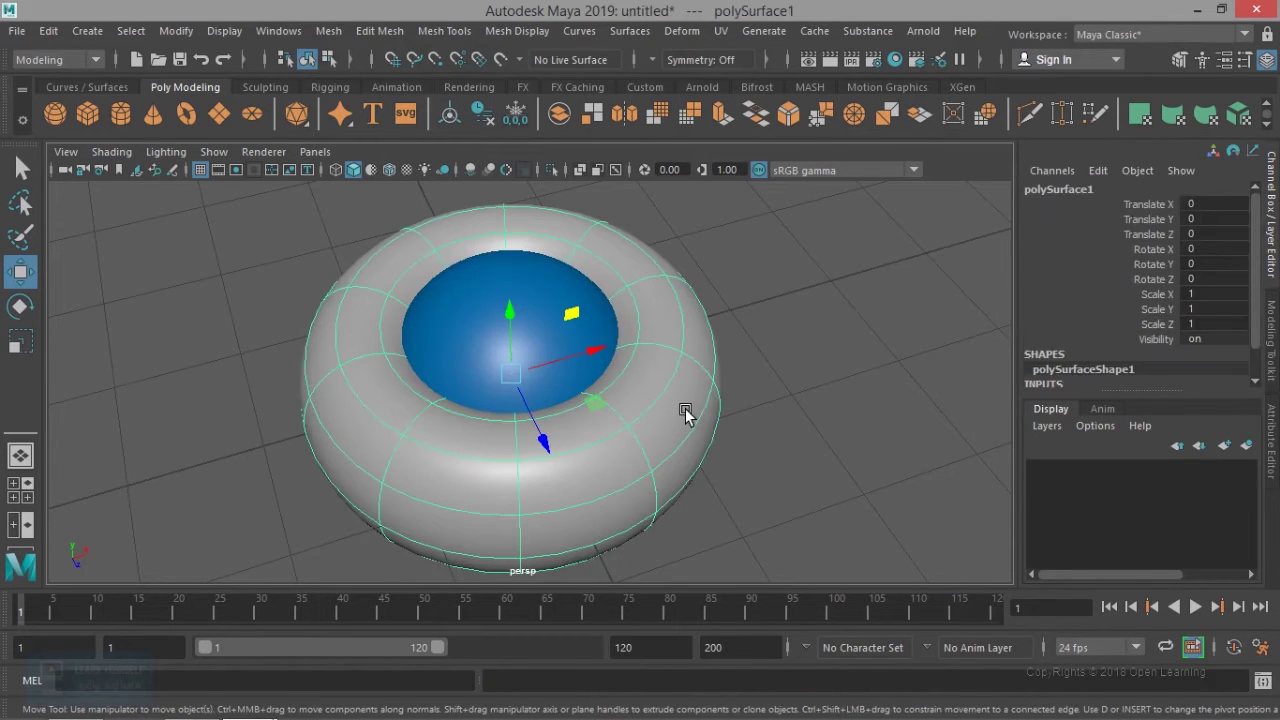
{"action": "left_click", "coordinate": [1223, 446]}
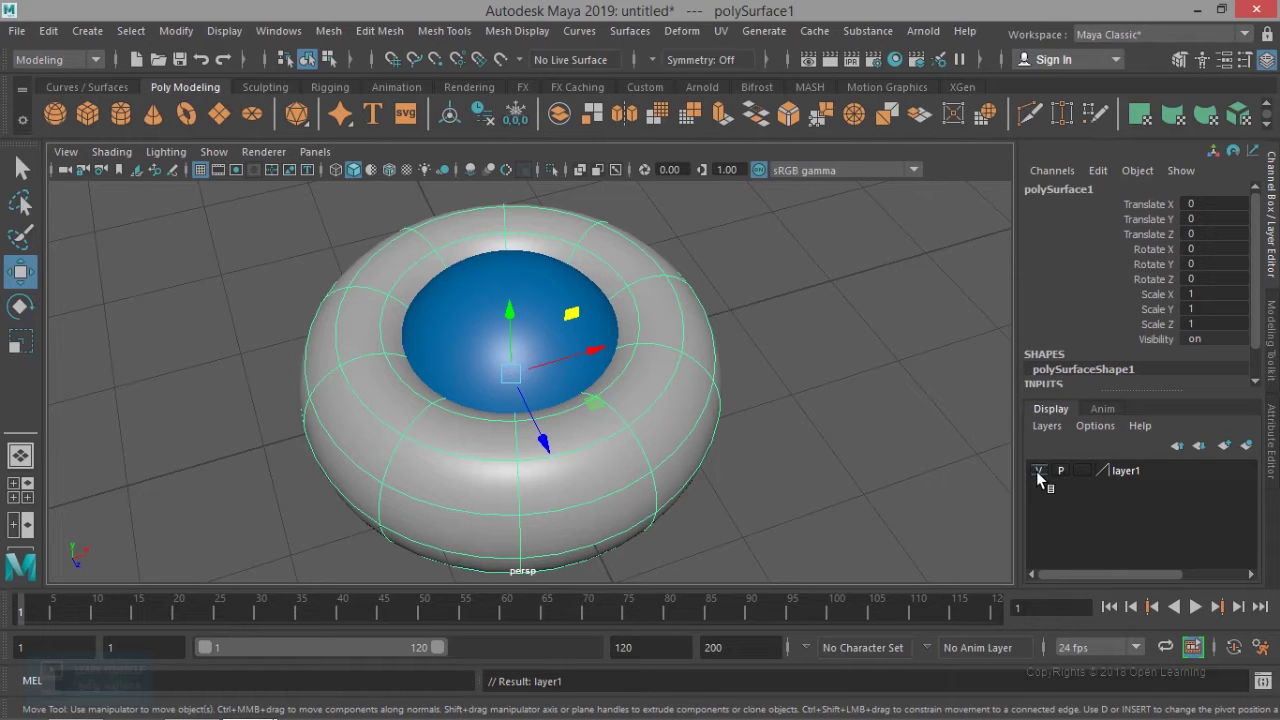
{"action": "left_click", "coordinate": [1133, 469]}
{"action": "right_click", "coordinate": [1133, 469]}
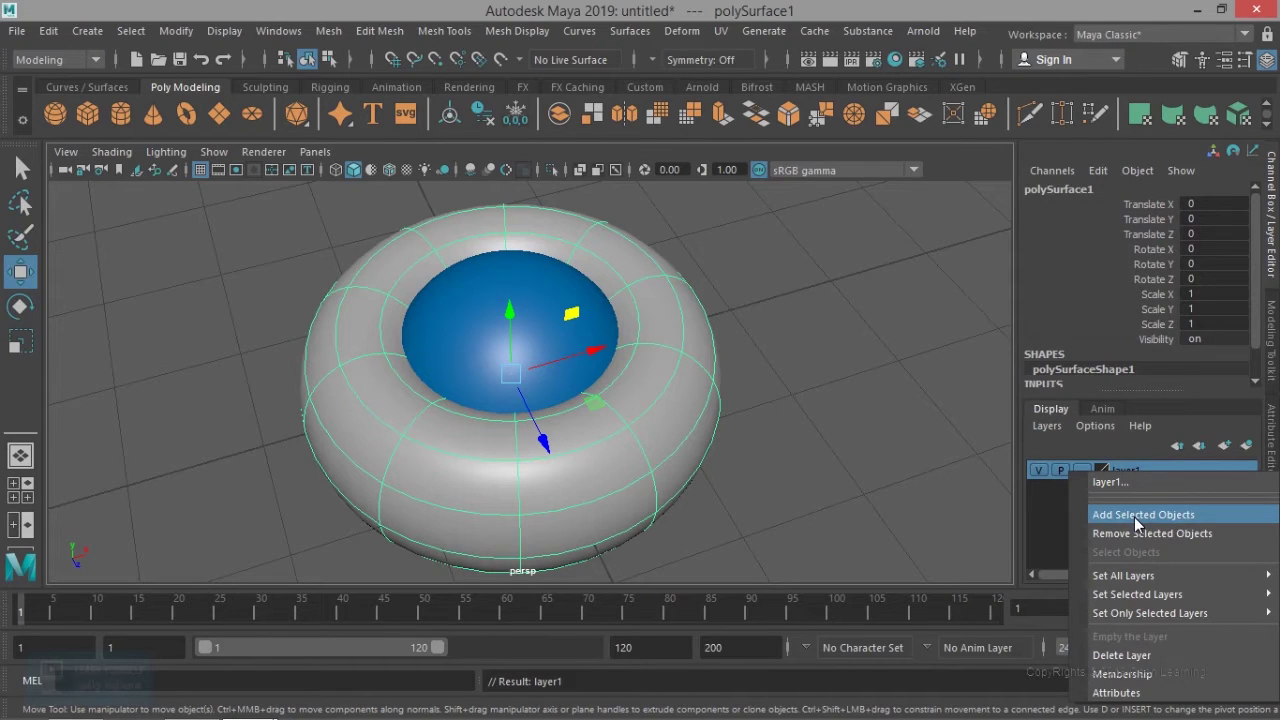
{"action": "left_click", "coordinate": [1134, 515]}
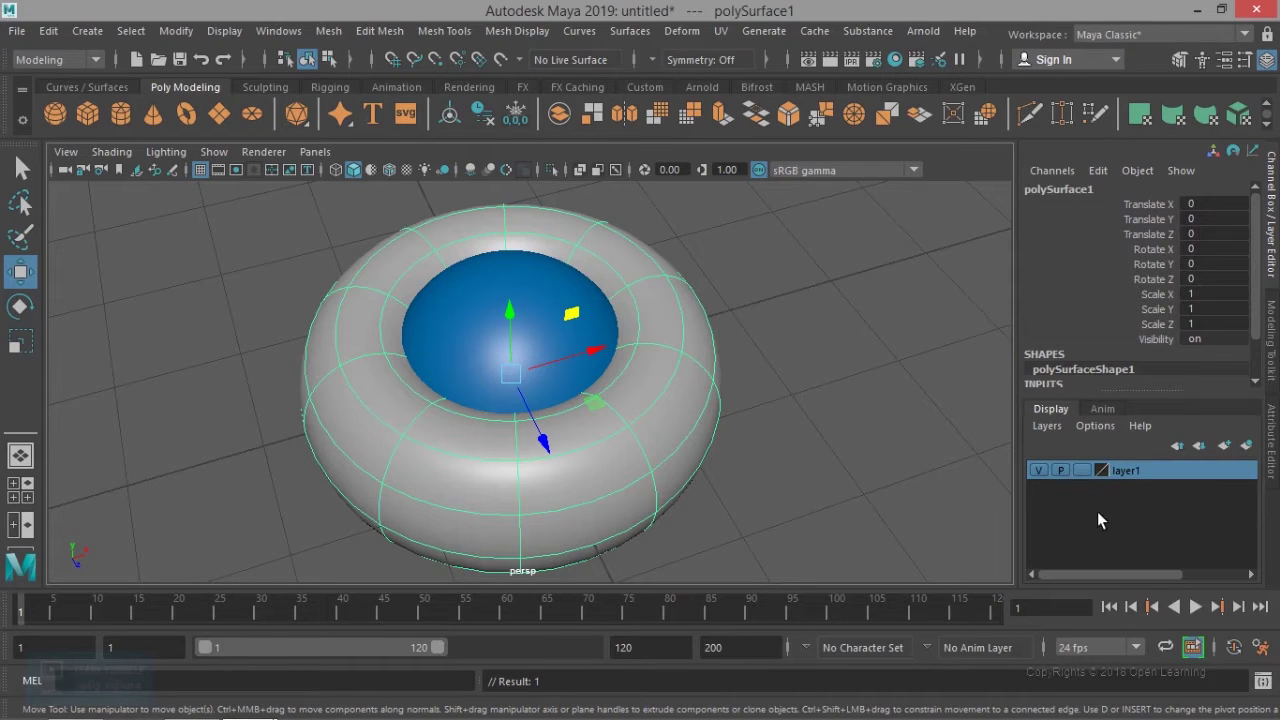
{"action": "left_click", "coordinate": [1036, 474]}
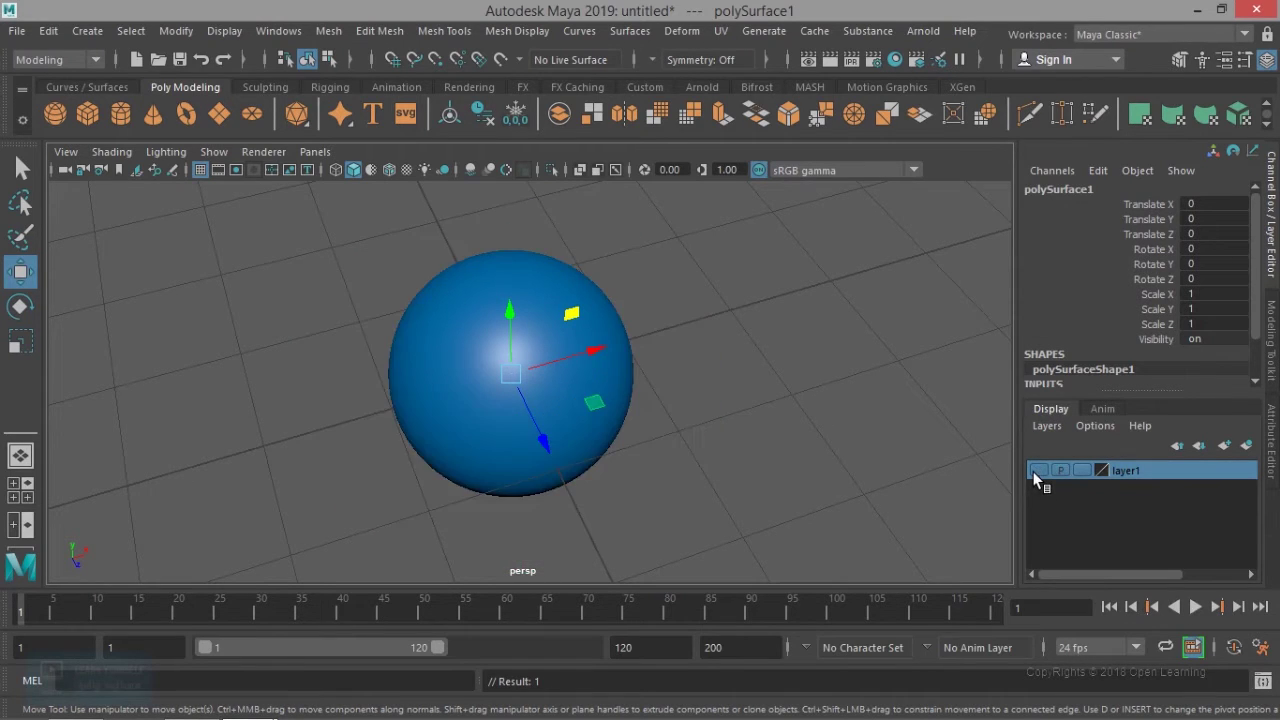
{"action": "left_click", "coordinate": [1035, 472]}
Step: Create a second display layer with the selected sphere assigned to it directly
{"action": "left_click", "coordinate": [823, 428]}
{"action": "left_click", "coordinate": [504, 297]}
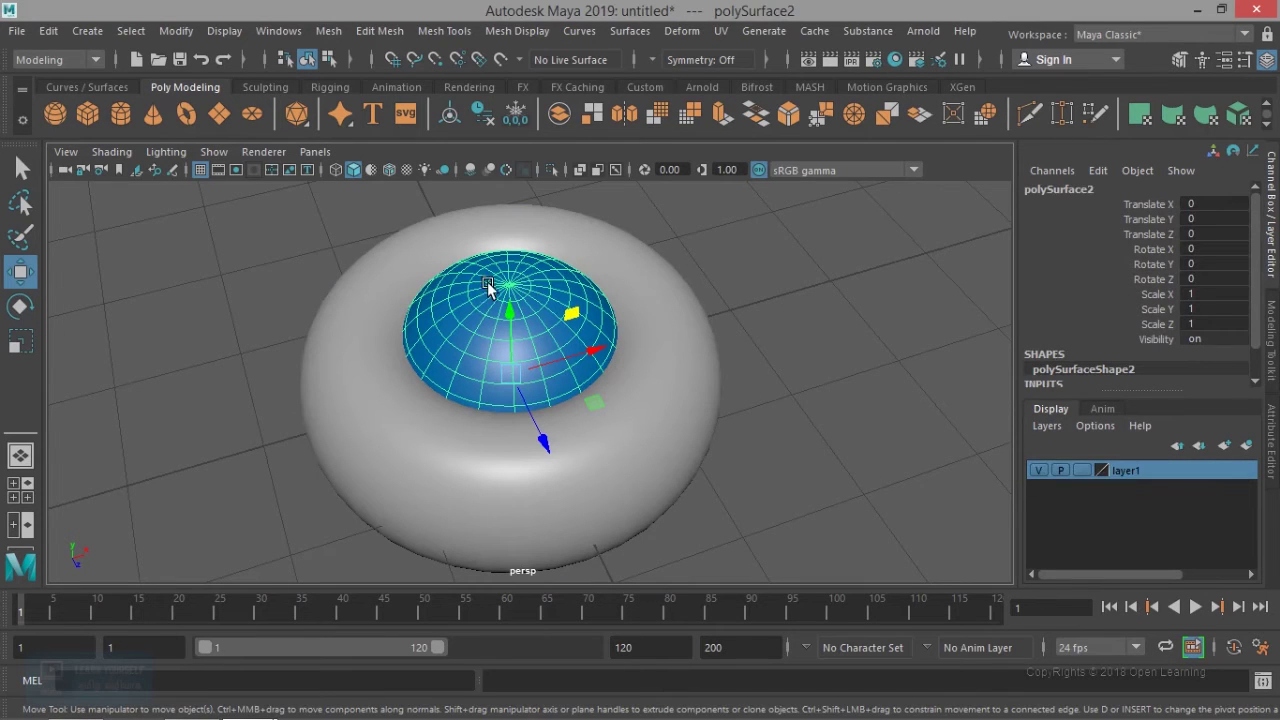
{"action": "left_click", "coordinate": [1247, 447]}
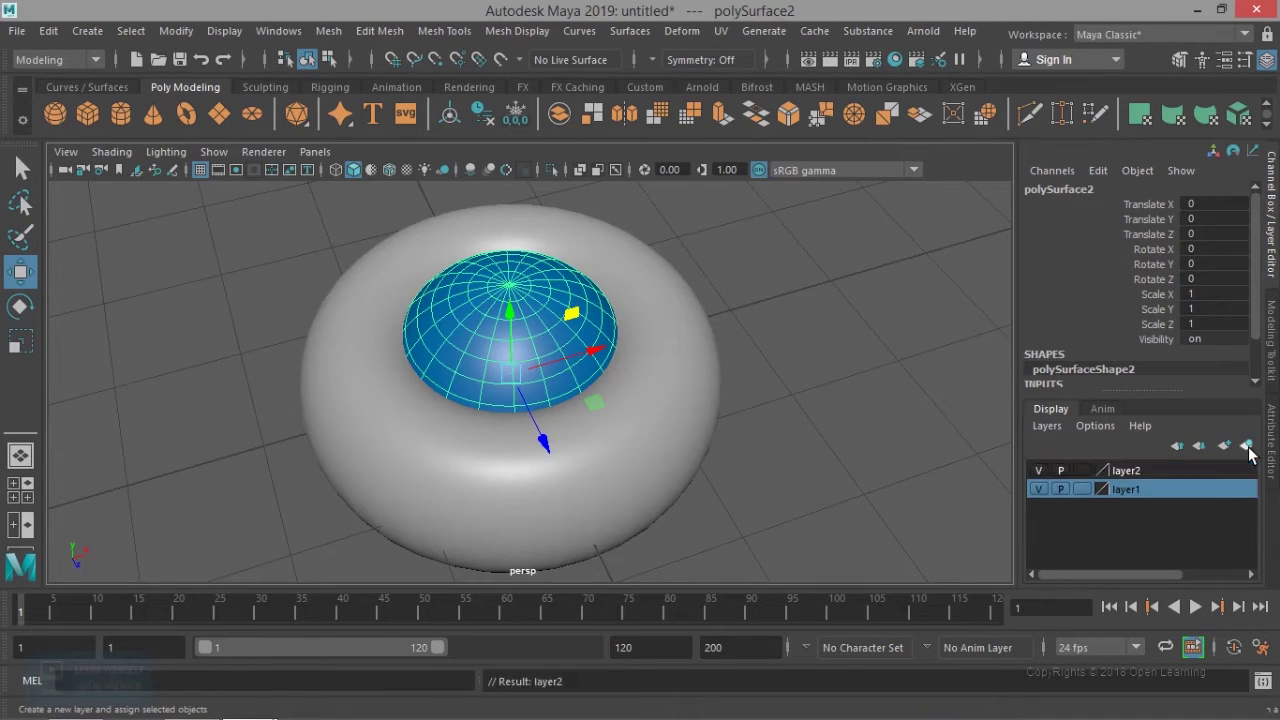
Step: Toggle the visibility of the sphere's layer off and on several times, leaving it switched on
{"action": "left_click", "coordinate": [1039, 470]}
{"action": "left_click", "coordinate": [1039, 470]}
{"action": "left_click", "coordinate": [1039, 470]}
{"action": "left_click", "coordinate": [1039, 470]}
{"action": "left_click", "coordinate": [835, 402]}
{"action": "left_click", "coordinate": [549, 343]}
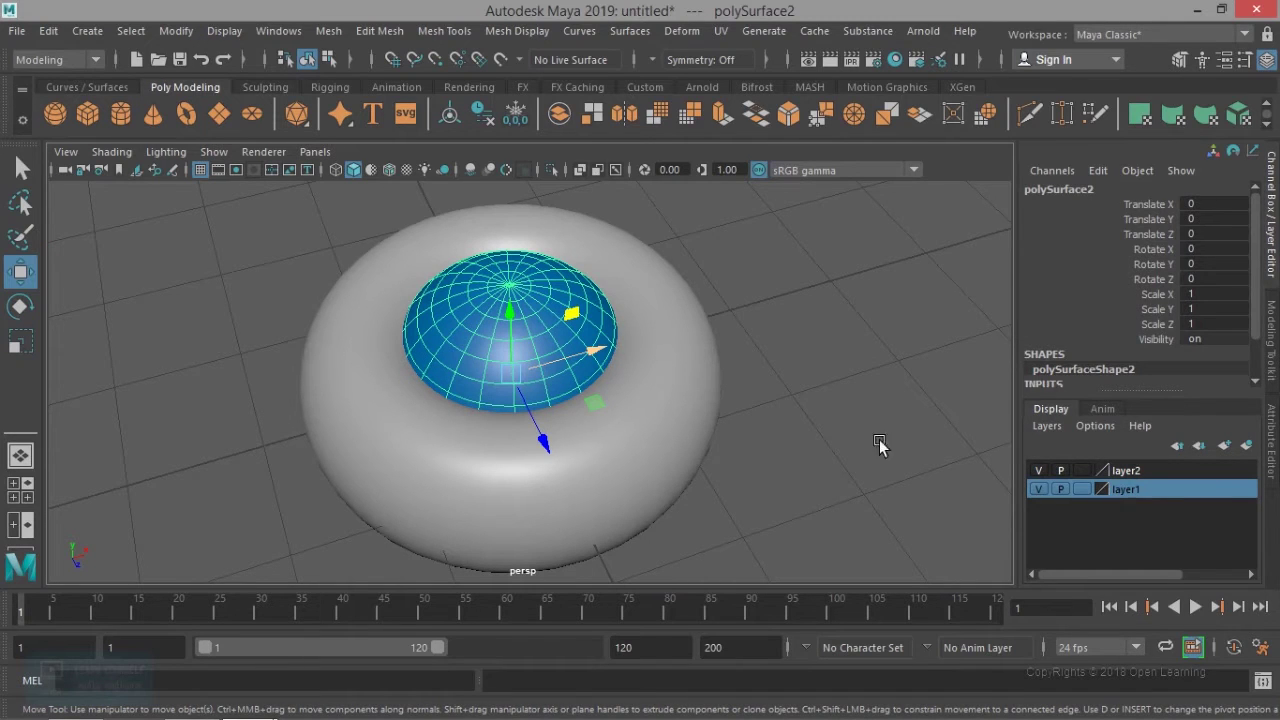
{"action": "left_click", "coordinate": [1038, 471]}
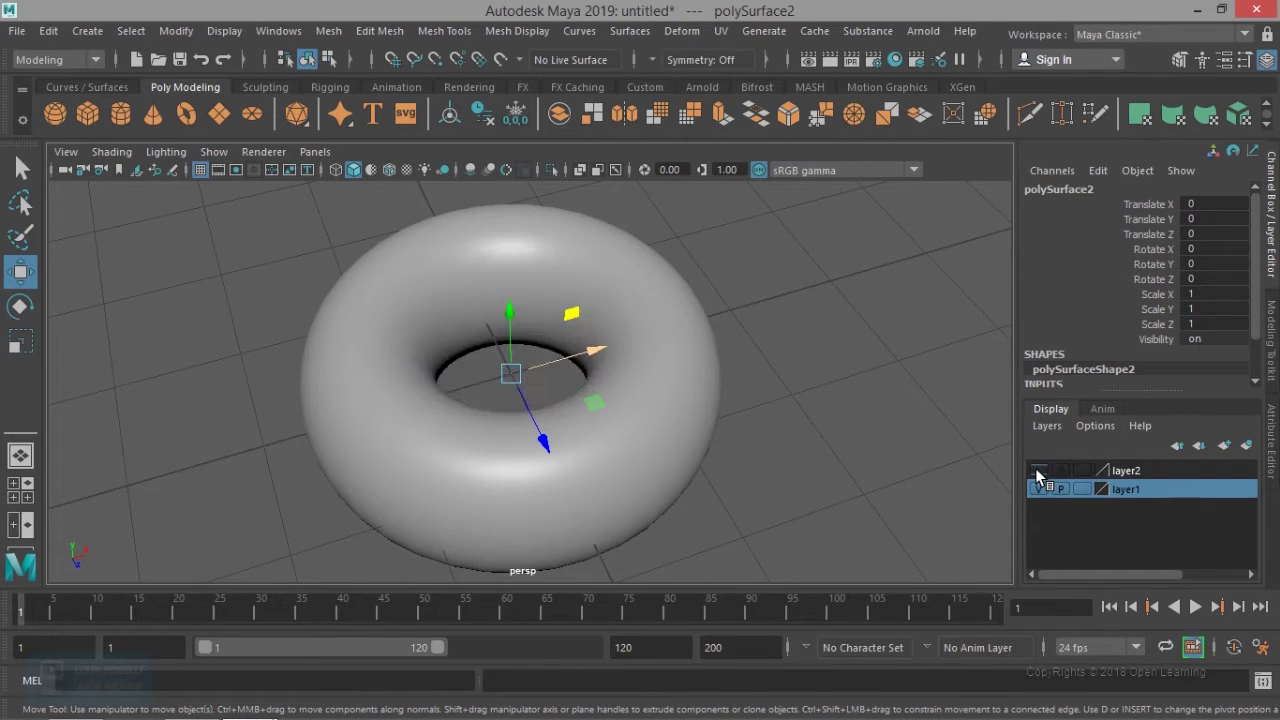
{"action": "left_click", "coordinate": [1137, 467]}
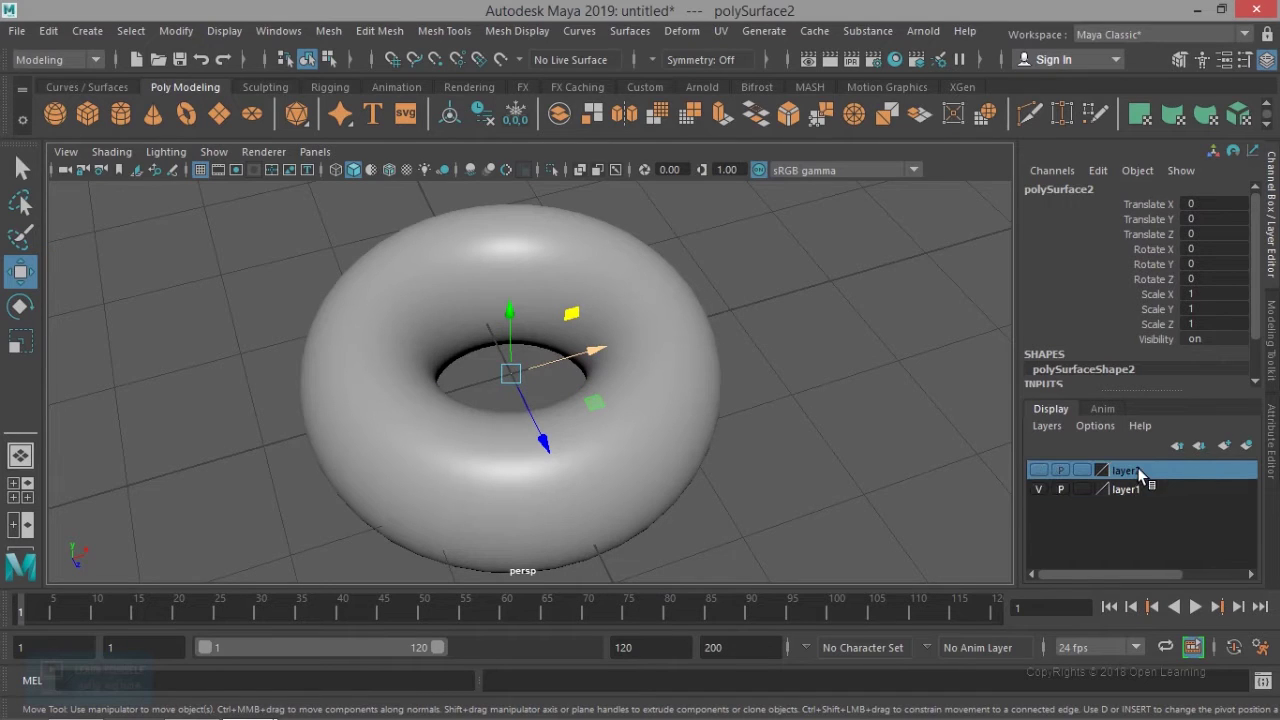
{"action": "left_click", "coordinate": [1040, 470]}
Step: Try deleting the sphere's layer, layer2, and undo the deletion
{"action": "right_click", "coordinate": [1133, 466]}
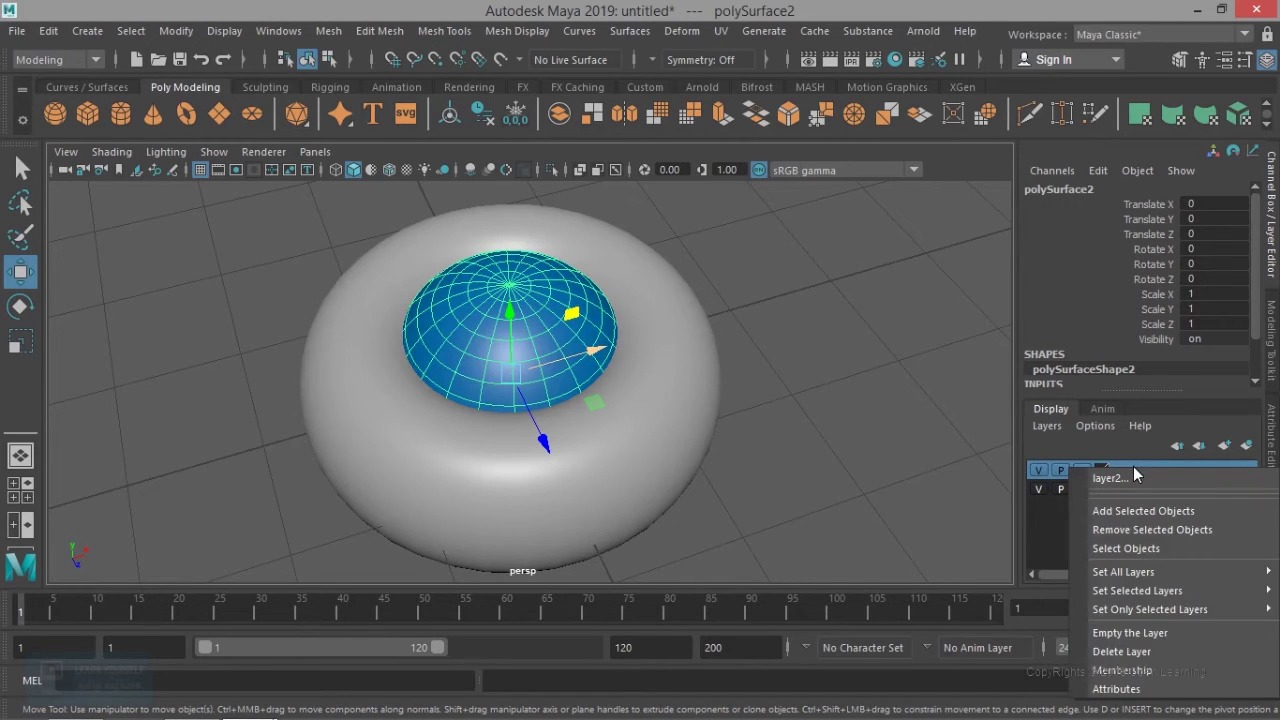
{"action": "left_click", "coordinate": [1157, 650]}
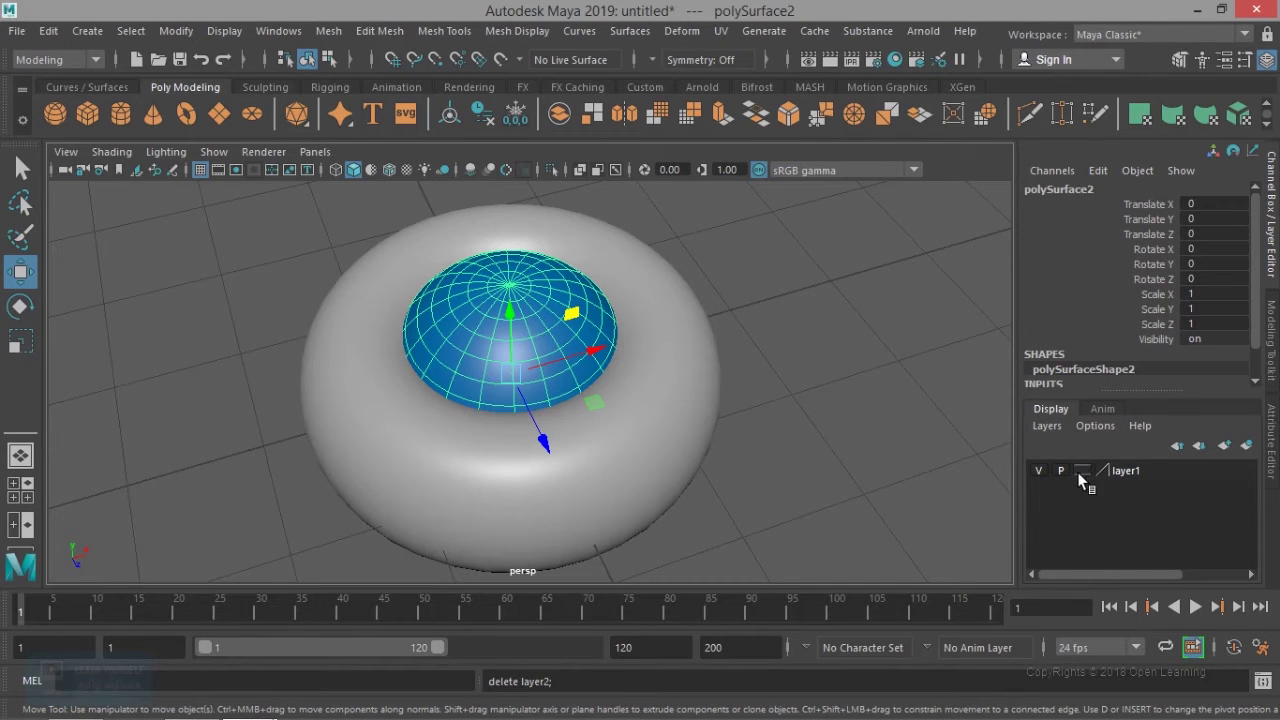
{"action": "key", "text": "ctrl+z"}
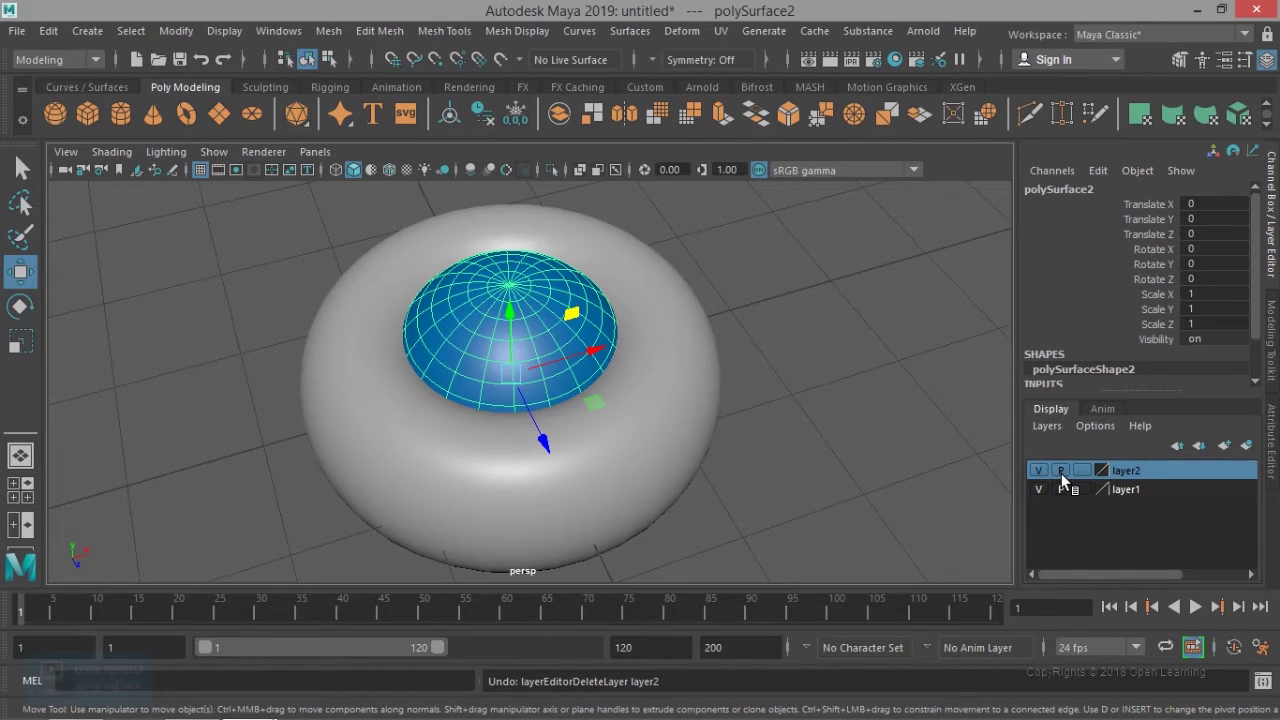
Step: Toggle the playback visibility of the sphere's layer and try moving the sphere about 0.36 along X, undoing the move
{"action": "left_click", "coordinate": [1061, 472]}
{"action": "left_click", "coordinate": [905, 405]}
{"action": "left_click", "coordinate": [577, 364]}
{"action": "left_click_drag", "start_coordinate": [586, 354], "coordinate": [636, 358]}
{"action": "key", "text": "ctrl+z"}
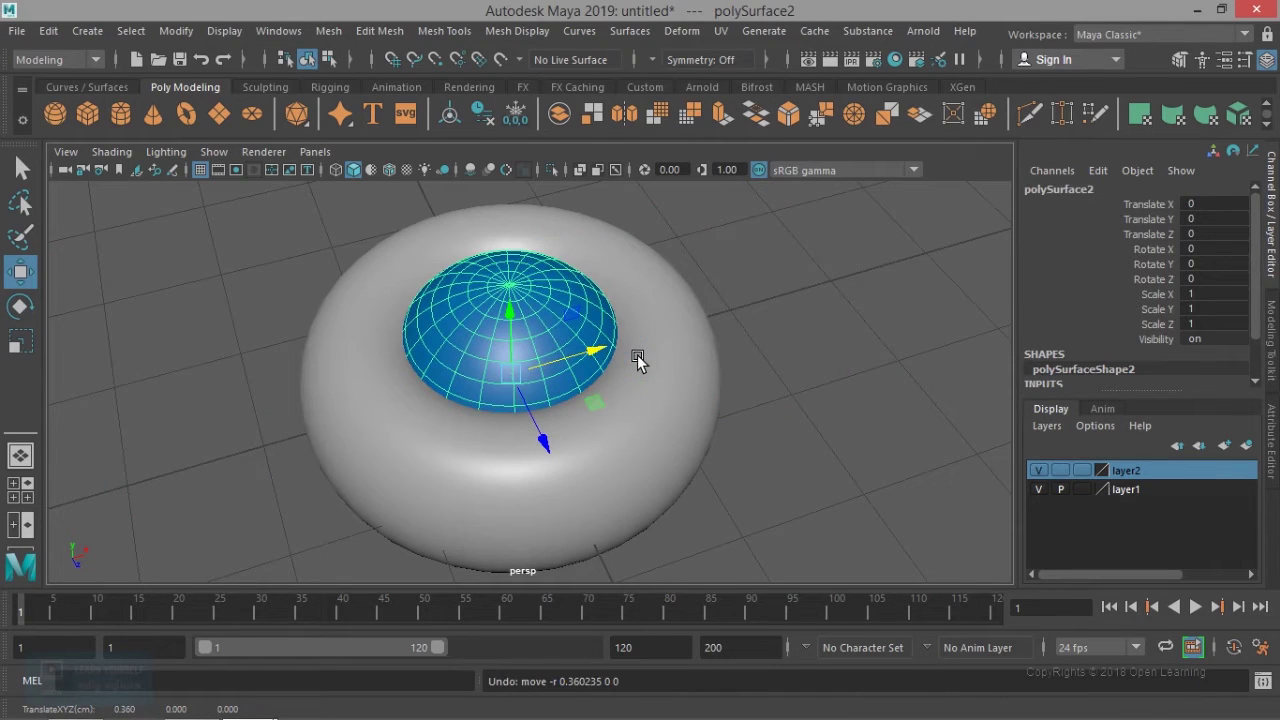
{"action": "left_click", "coordinate": [1060, 470]}
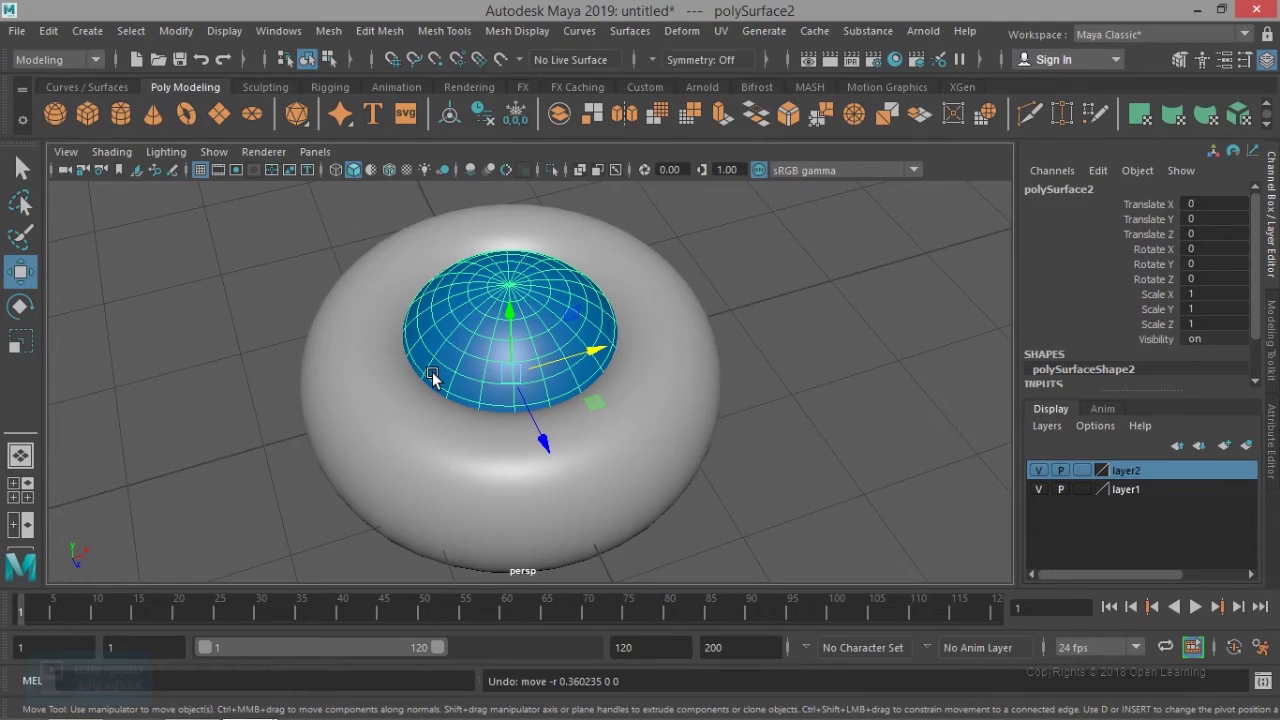
{"action": "left_click", "coordinate": [1060, 489]}
{"action": "left_click", "coordinate": [1060, 470]}
{"action": "left_click", "coordinate": [1060, 470]}
Step: Set the sphere's layer to Template and try selecting the sphere in the viewport
{"action": "left_click", "coordinate": [1082, 470]}
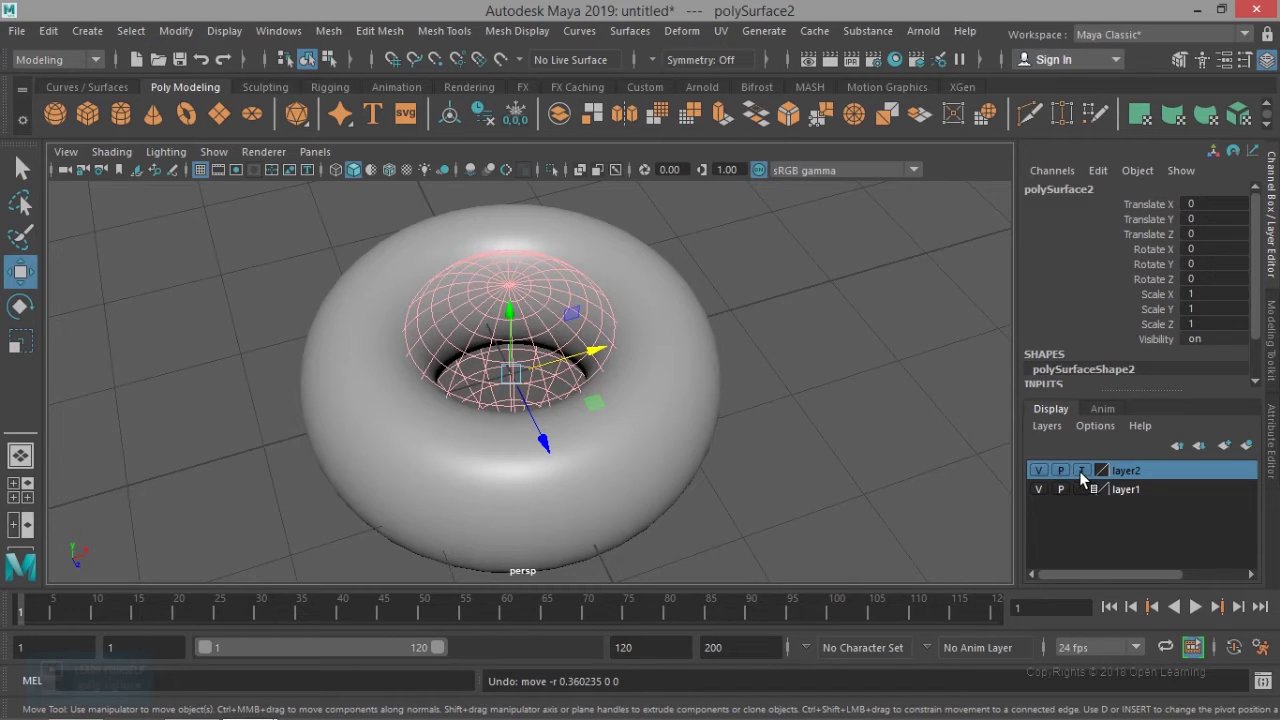
{"action": "left_click", "coordinate": [798, 407]}
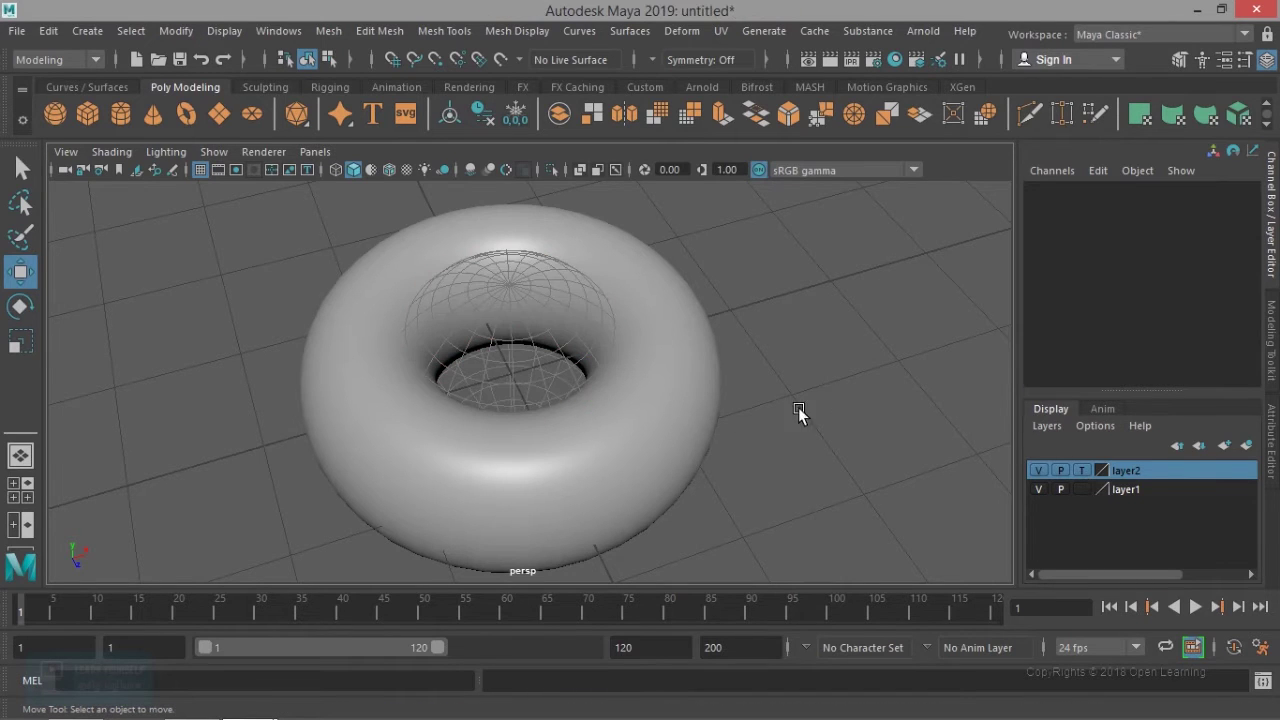
{"action": "left_click", "coordinate": [522, 355]}
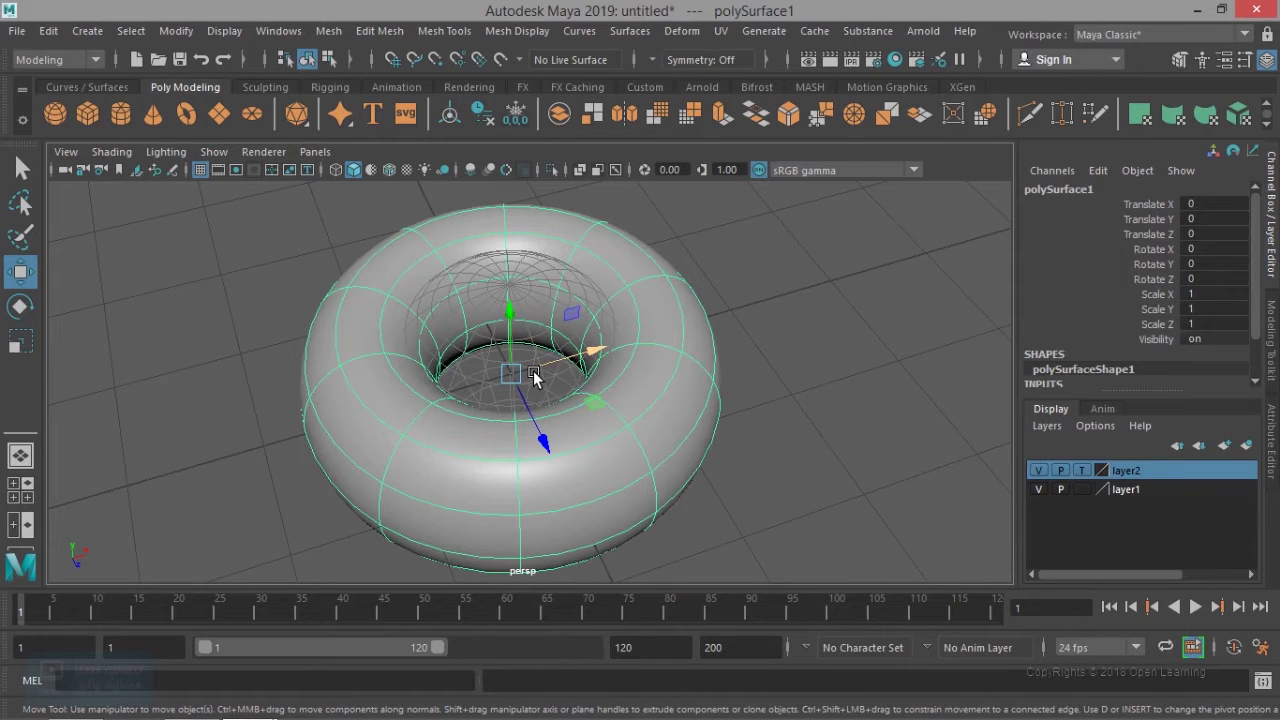
{"action": "left_click", "coordinate": [777, 318]}
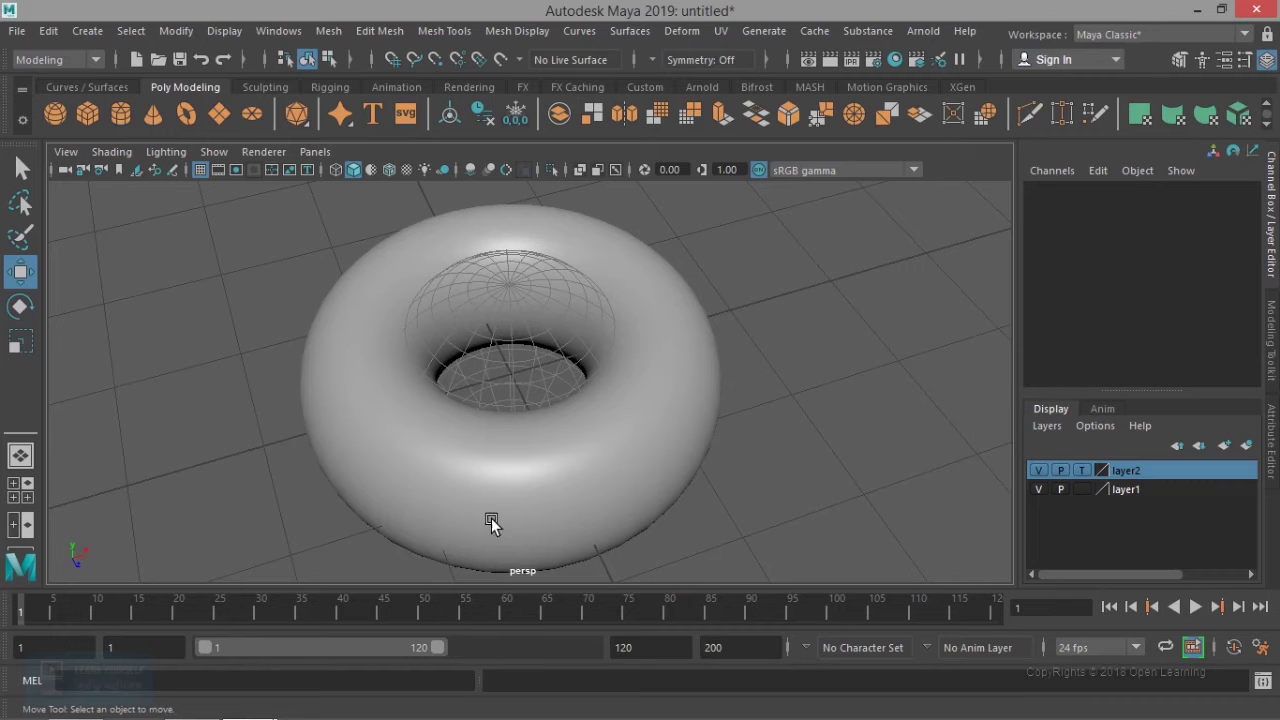
Step: Set layer2 and layer1 to Reference and try selecting the sphere and torus in the viewport
{"action": "left_click", "coordinate": [1081, 470]}
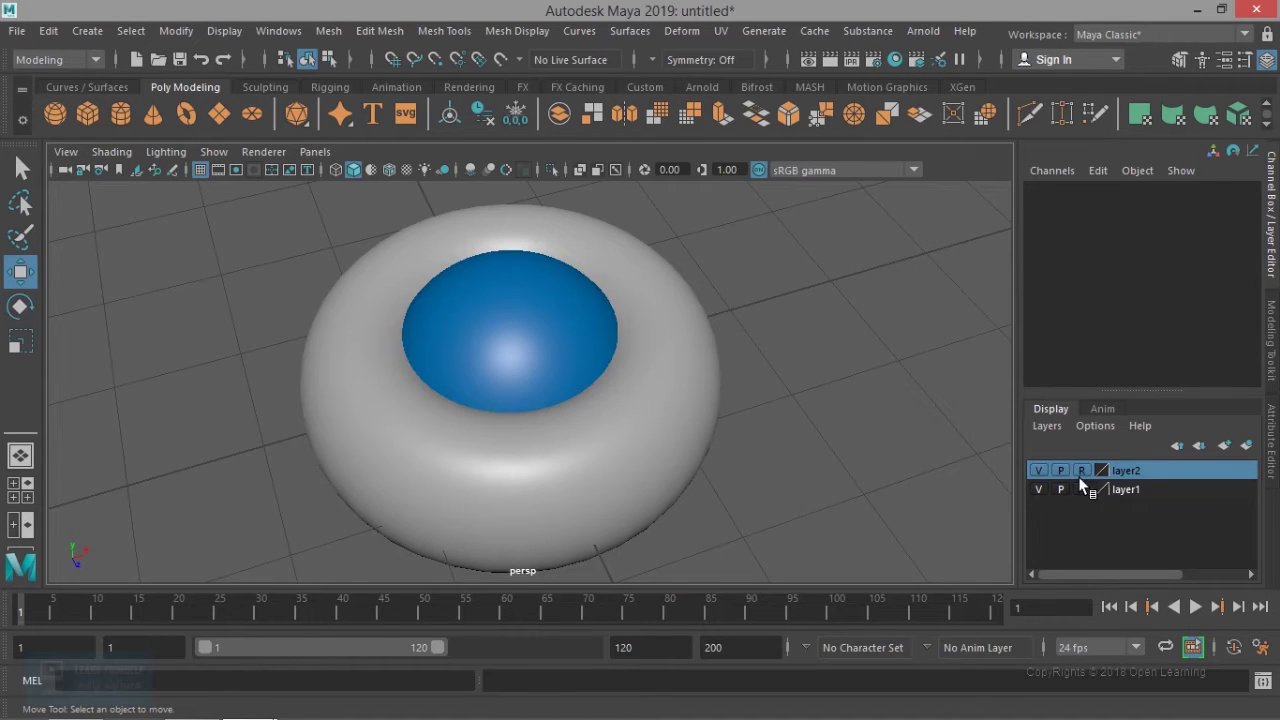
{"action": "left_click", "coordinate": [498, 335]}
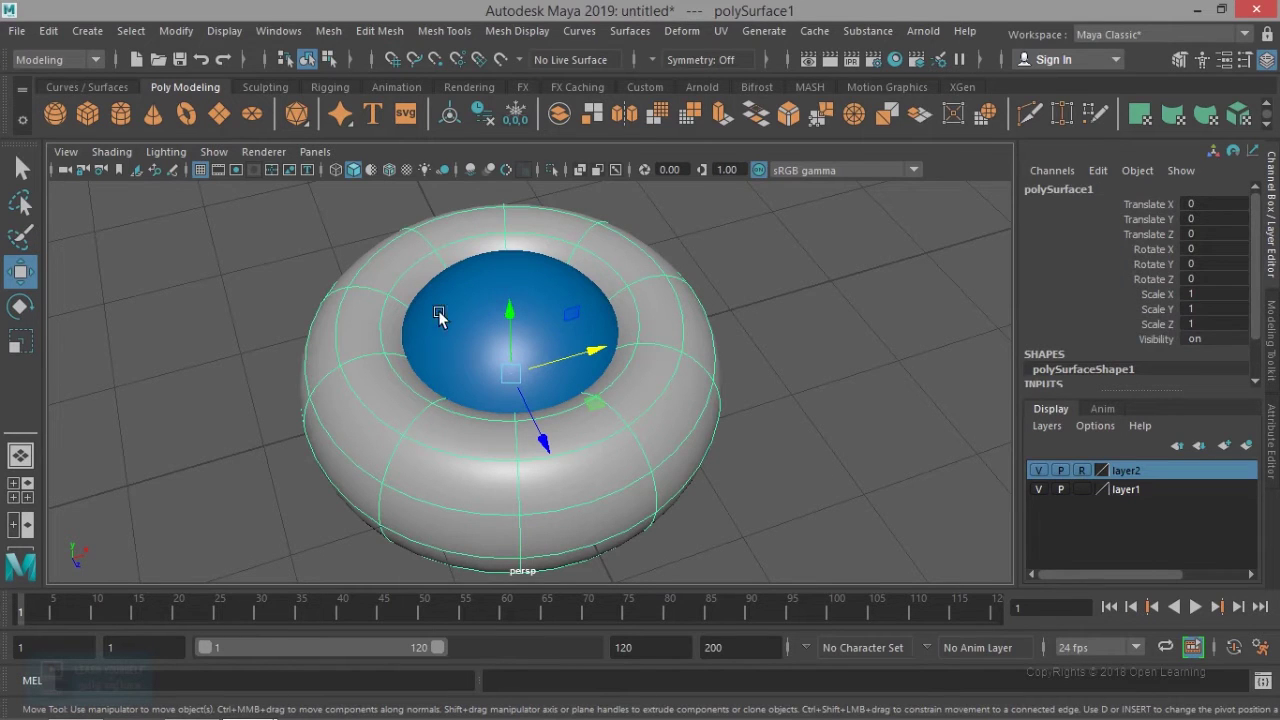
{"action": "left_click", "coordinate": [1072, 489]}
{"action": "left_click", "coordinate": [1076, 489]}
{"action": "left_click", "coordinate": [1076, 489]}
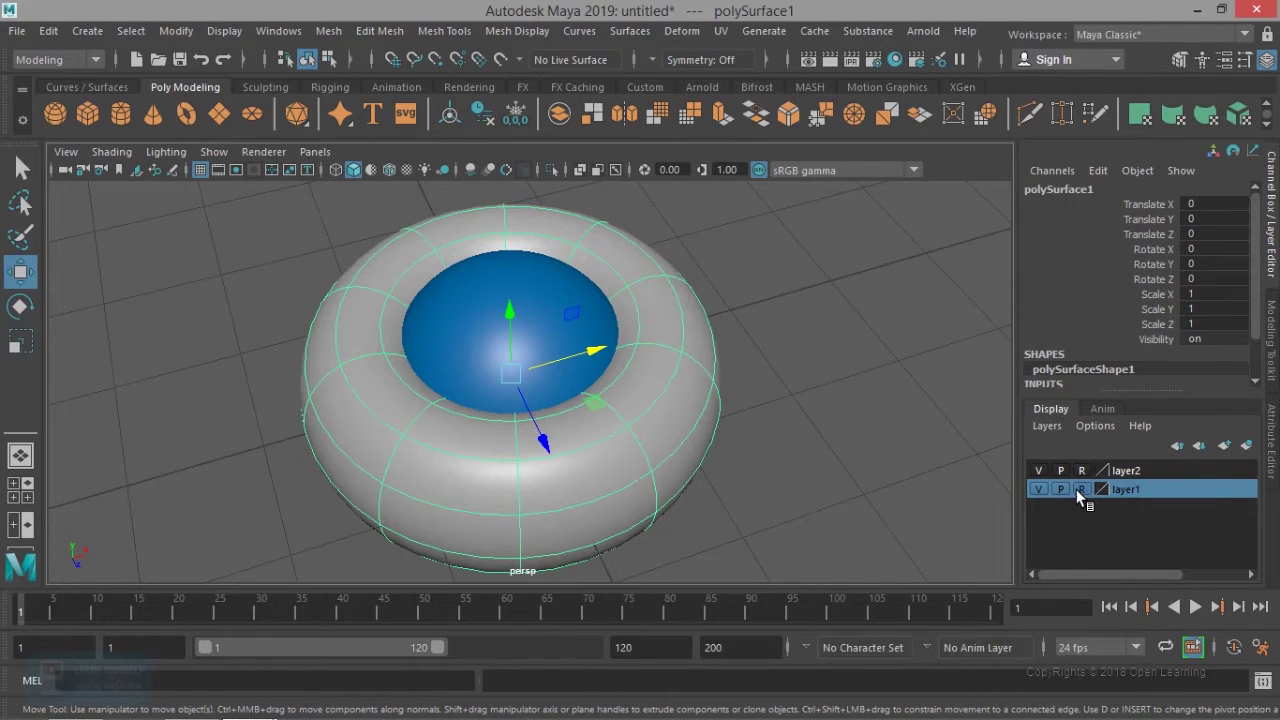
{"action": "left_click", "coordinate": [718, 460]}
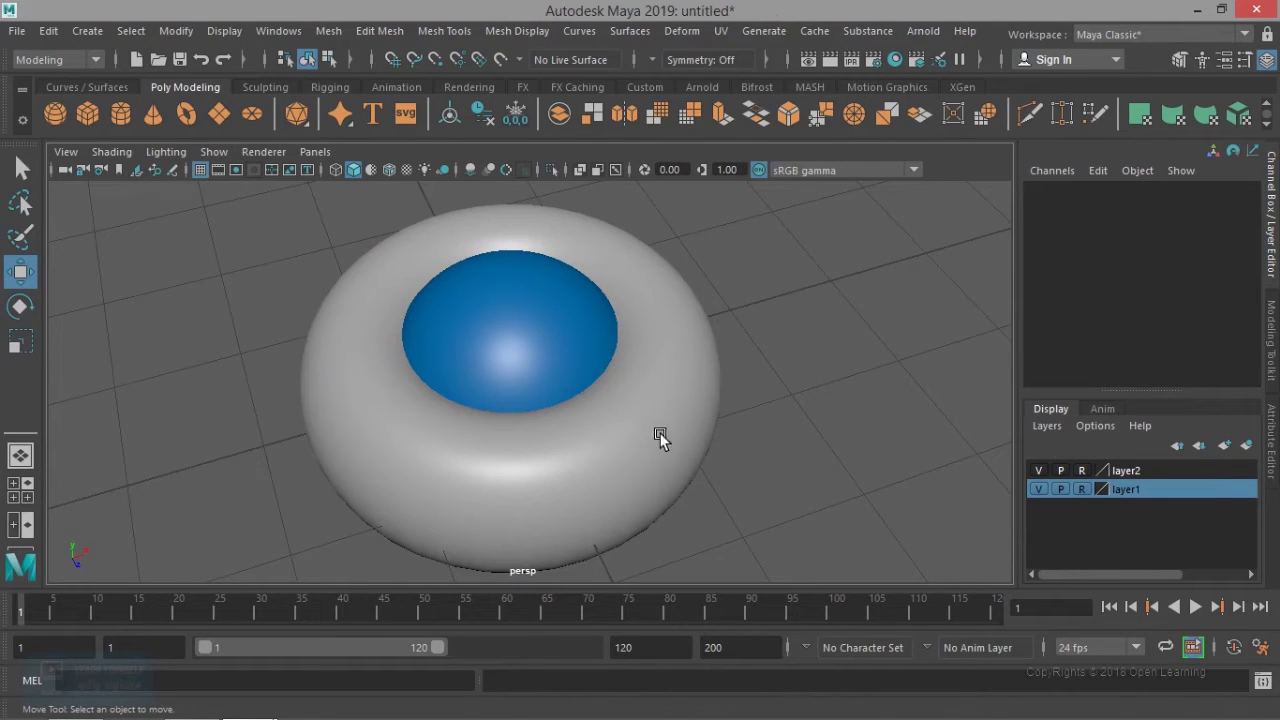
Step: Return the sphere's layer, layer2, to the Normal display type and set its colour to dark red
{"action": "left_click", "coordinate": [1078, 470]}
{"action": "double_click", "coordinate": [1099, 469]}
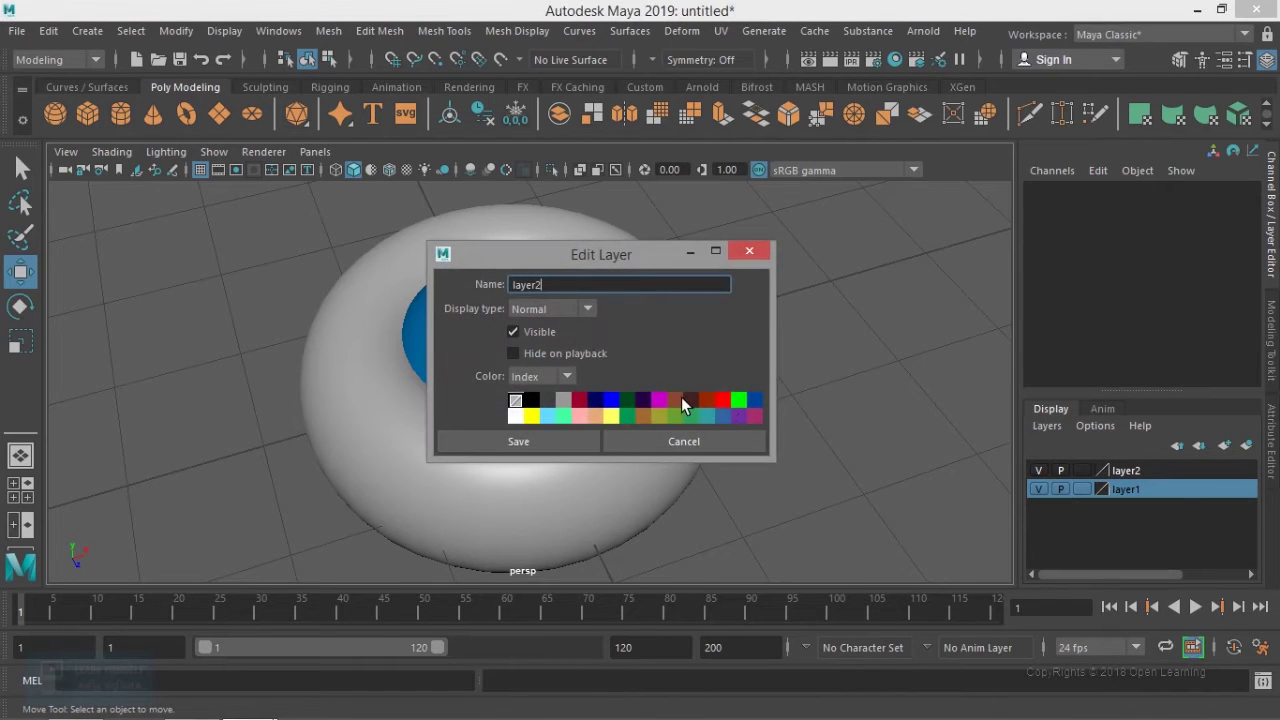
{"action": "left_click", "coordinate": [579, 400]}
{"action": "left_click", "coordinate": [562, 446]}
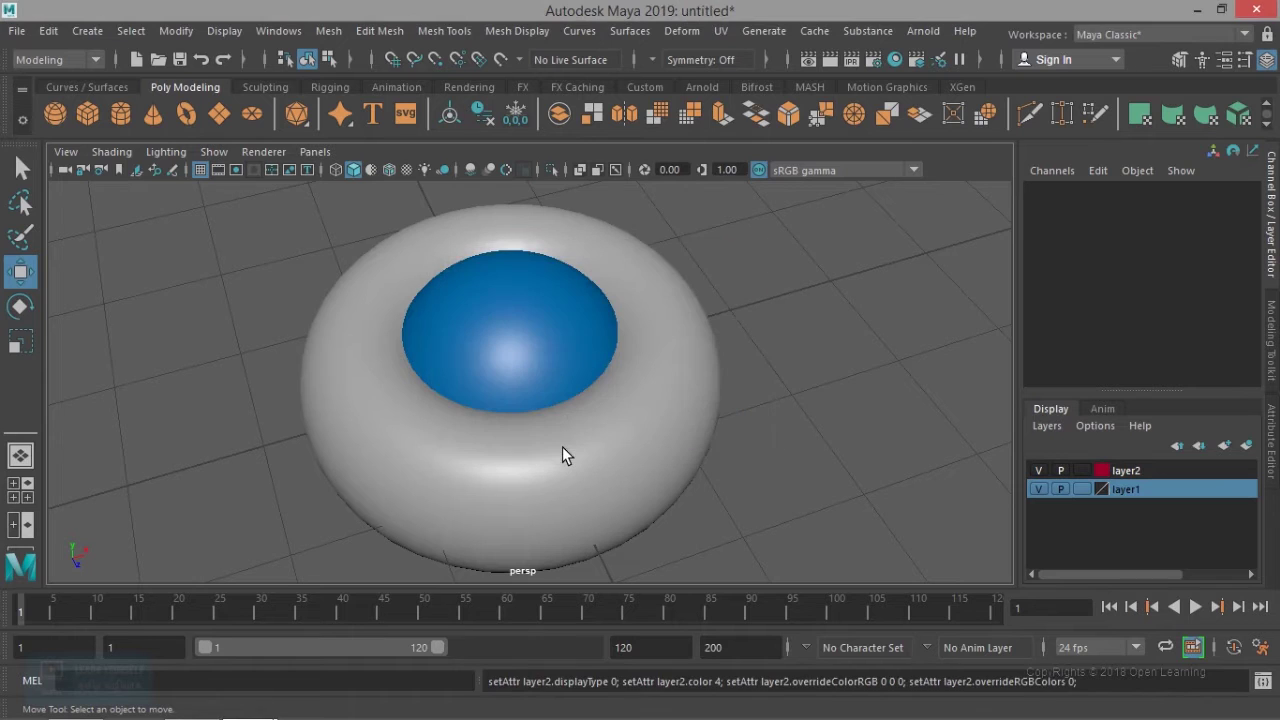
Step: Cycle layer2 through Template and Reference back to Normal, and display the scene in wireframe
{"action": "left_click", "coordinate": [1083, 470]}
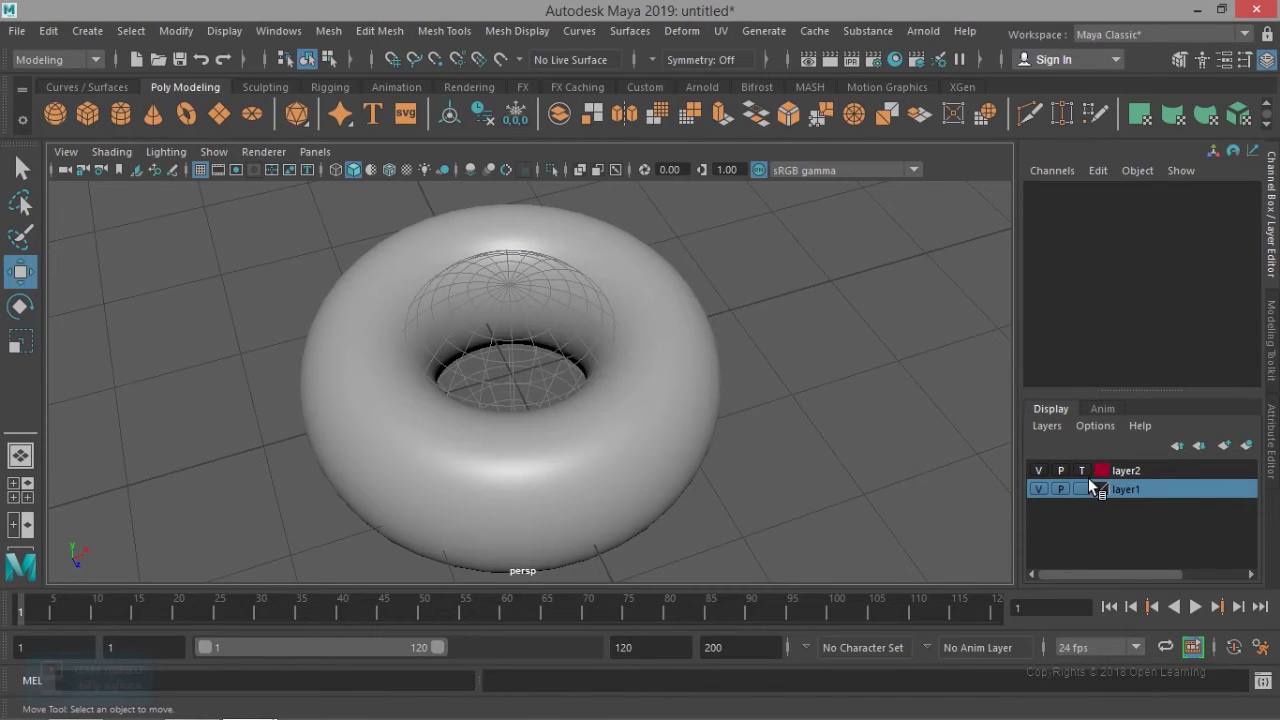
{"action": "left_click", "coordinate": [1083, 470]}
{"action": "left_click", "coordinate": [1082, 470]}
{"action": "key", "text": "4"}
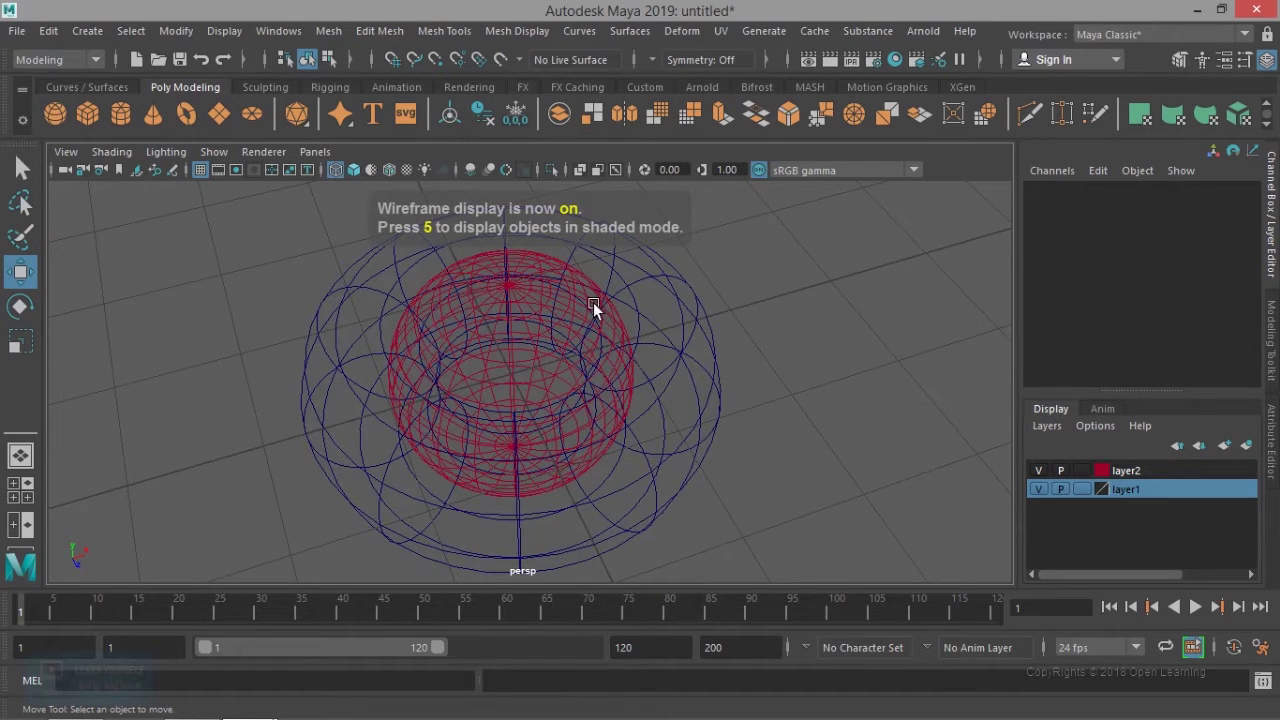
Step: Set the colour of the torus's layer, layer1, to magenta and move the layer above layer2 and back down
{"action": "double_click", "coordinate": [1110, 500]}
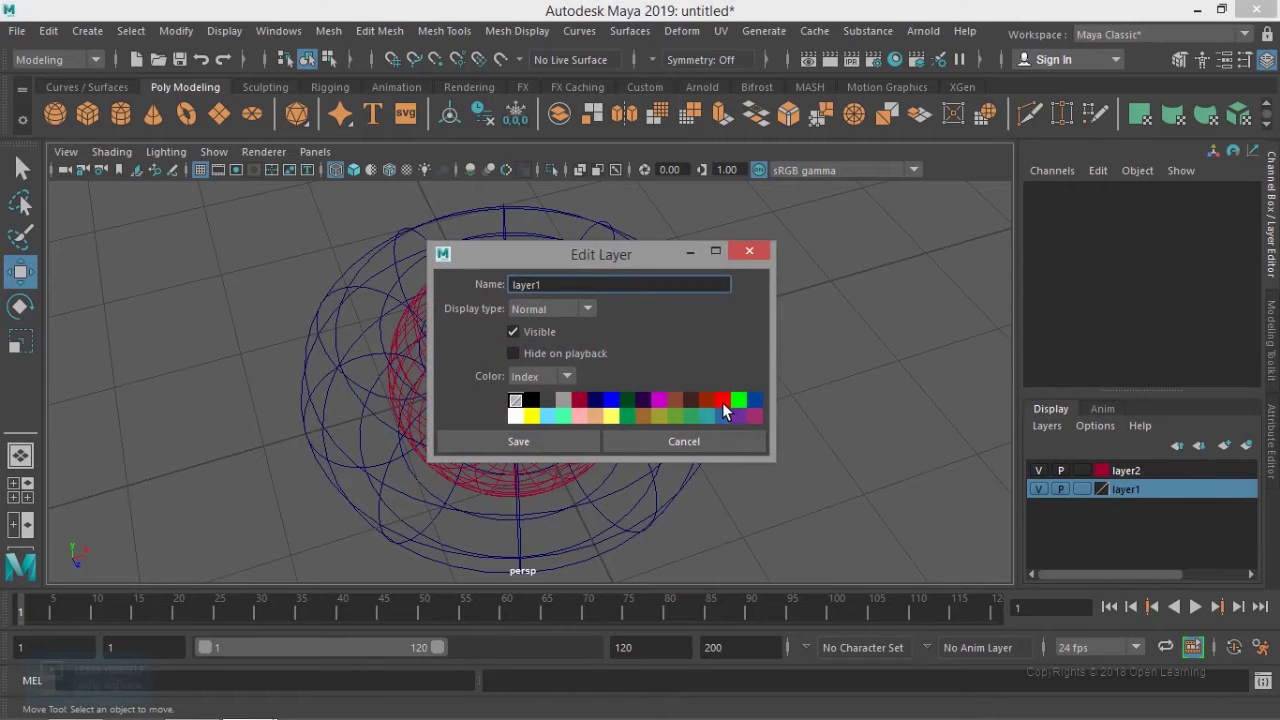
{"action": "left_click", "coordinate": [611, 401]}
{"action": "left_click", "coordinate": [657, 400]}
{"action": "left_click", "coordinate": [546, 443]}
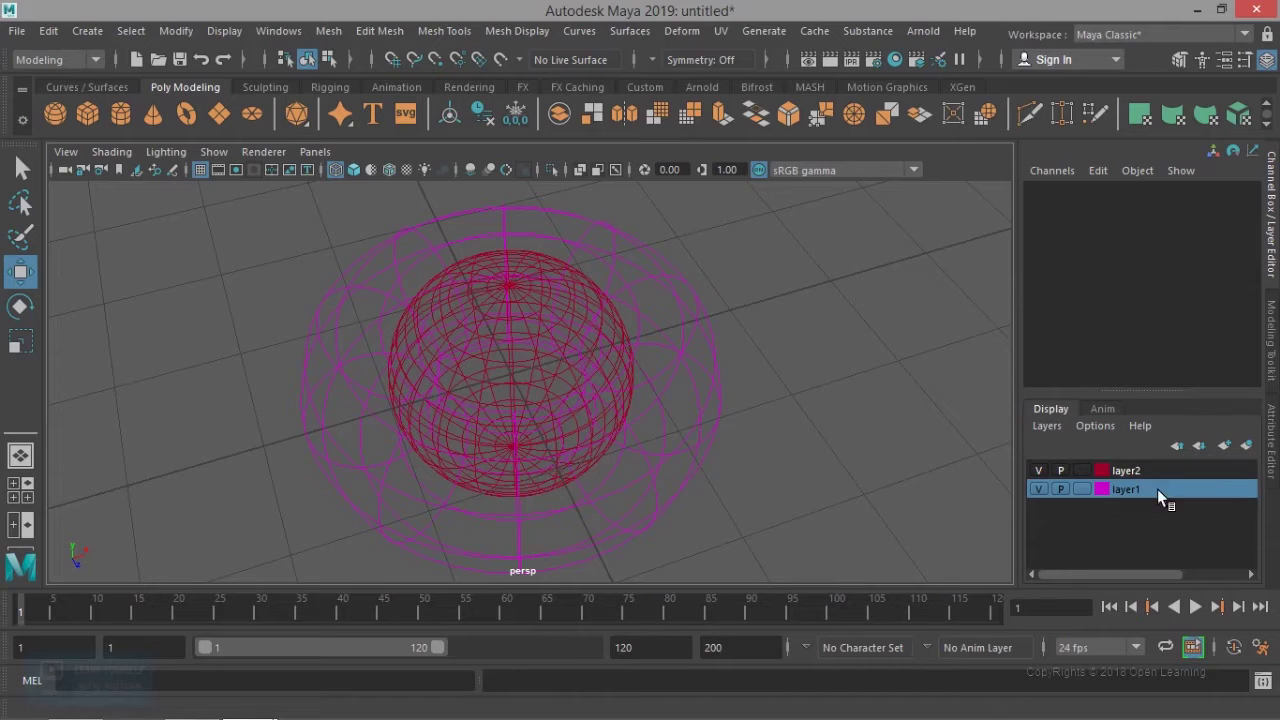
{"action": "left_click", "coordinate": [1178, 445]}
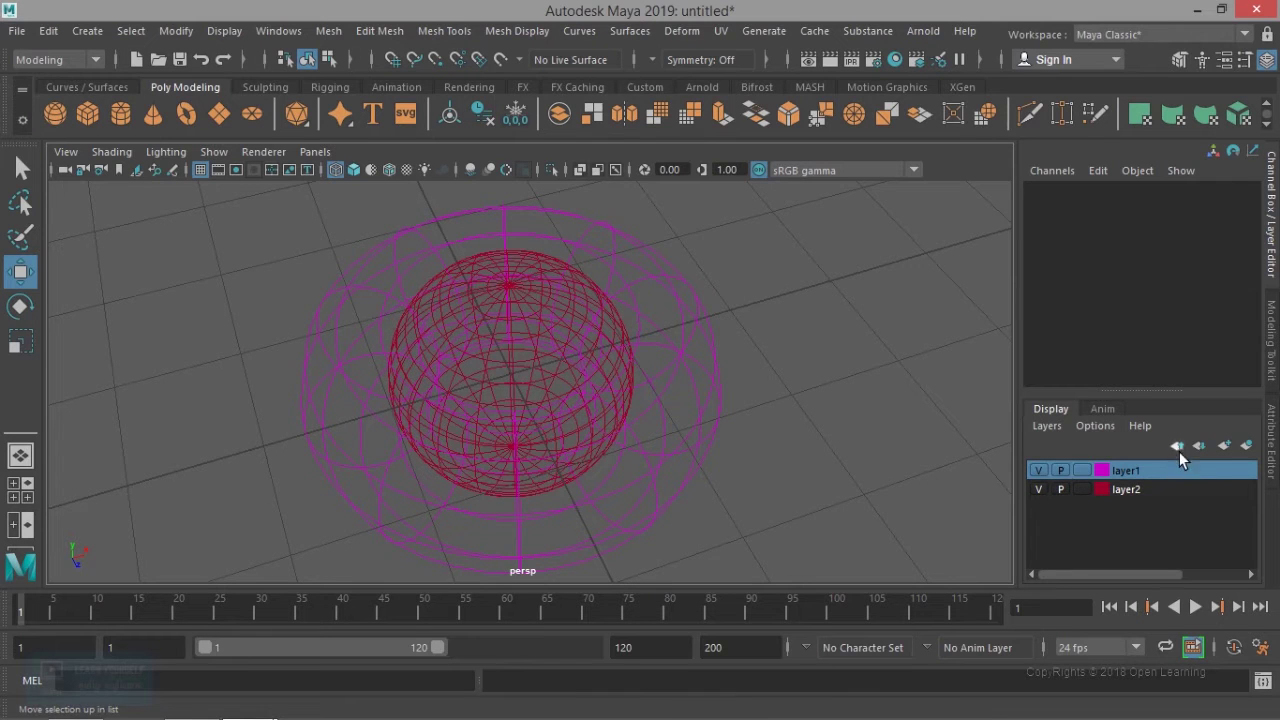
{"action": "left_click", "coordinate": [1199, 445]}
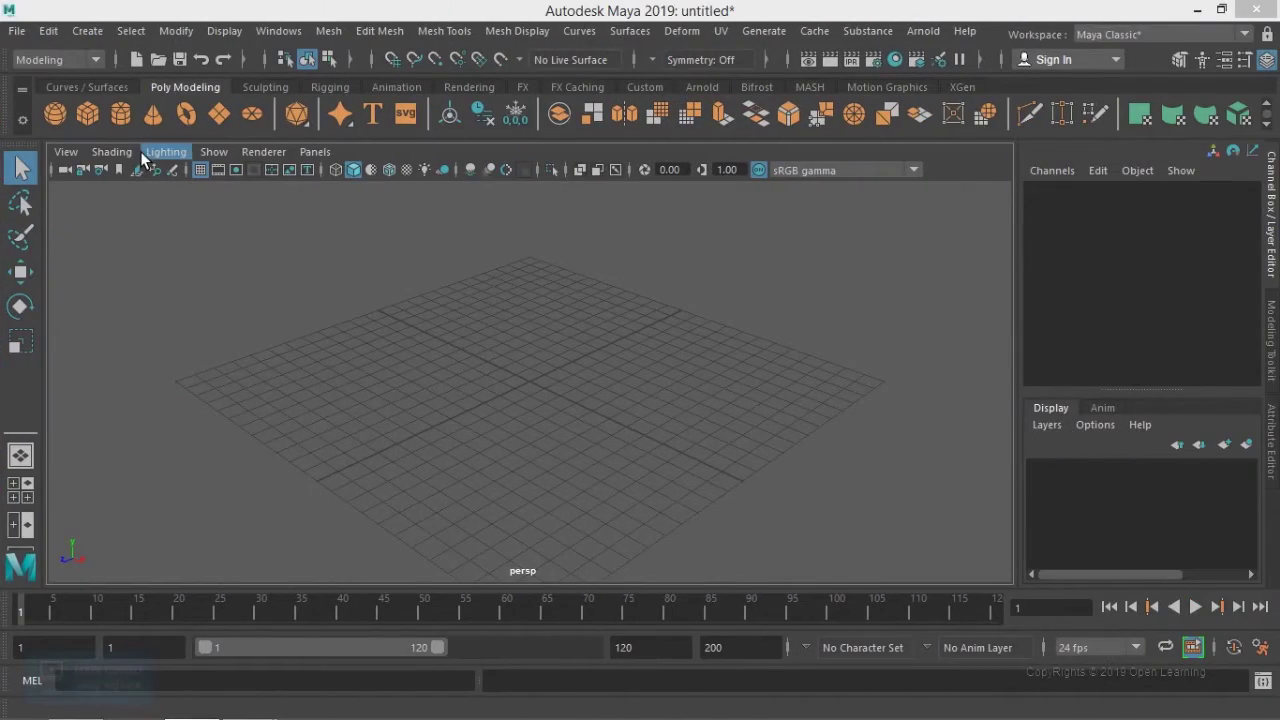
Step: Create a polygon torus at the origin of the empty scene and frame it in the viewport
{"action": "left_click", "coordinate": [186, 114]}
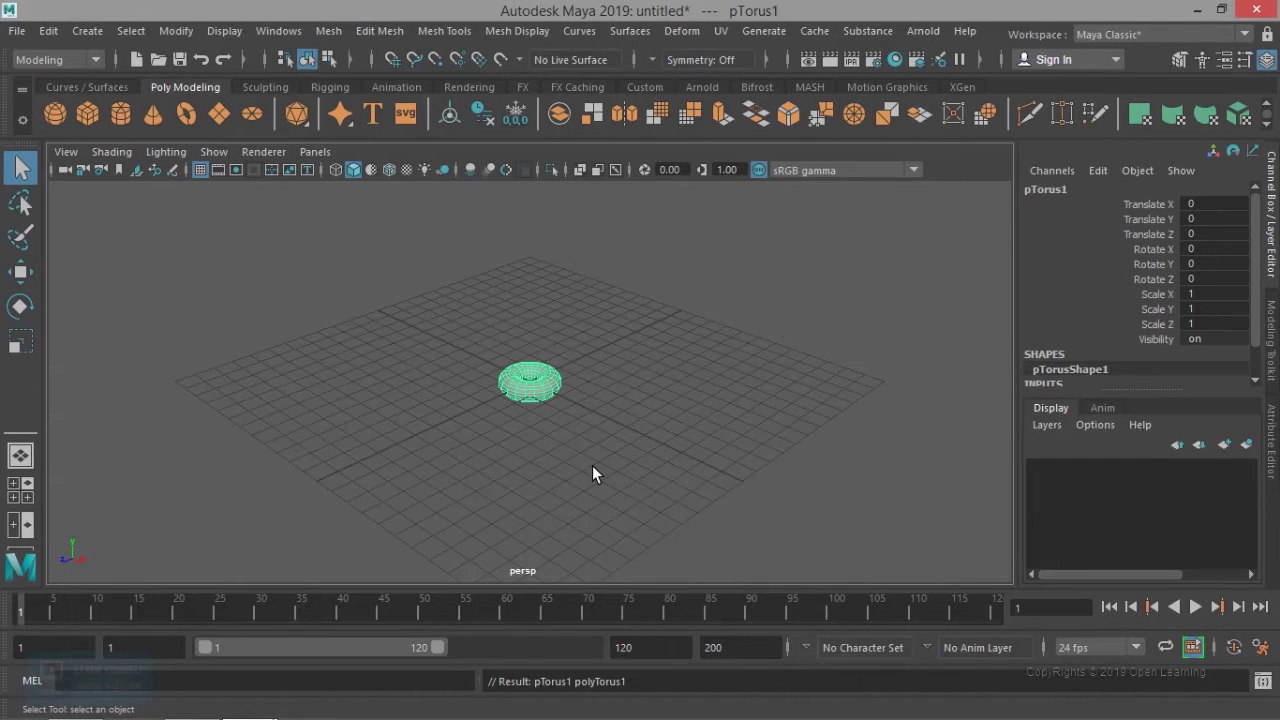
{"action": "key", "text": "f"}
{"action": "scroll", "coordinate": [592, 474], "scroll_direction": "up", "scroll_amount": 2}
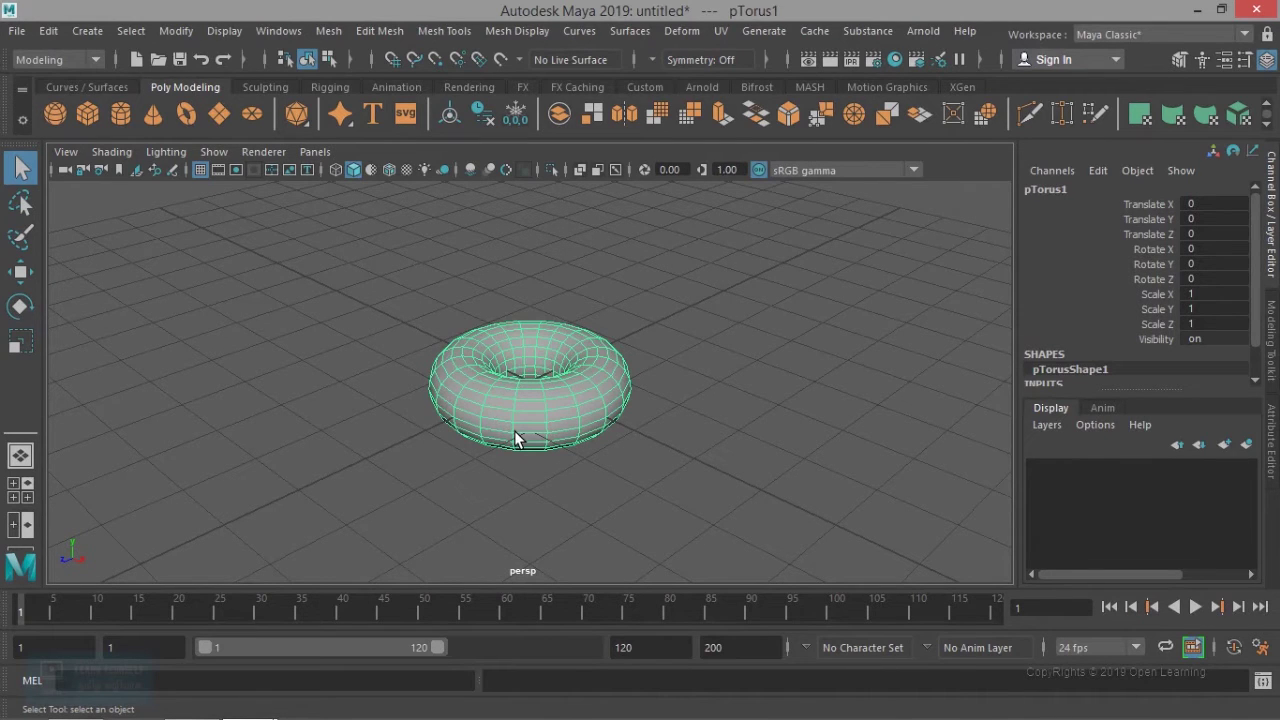
Step: Create a polygon cube and move it beside the torus to about X 3.079, Y -0.185, Z -2.94, leaving nothing selected
{"action": "left_click", "coordinate": [87, 119]}
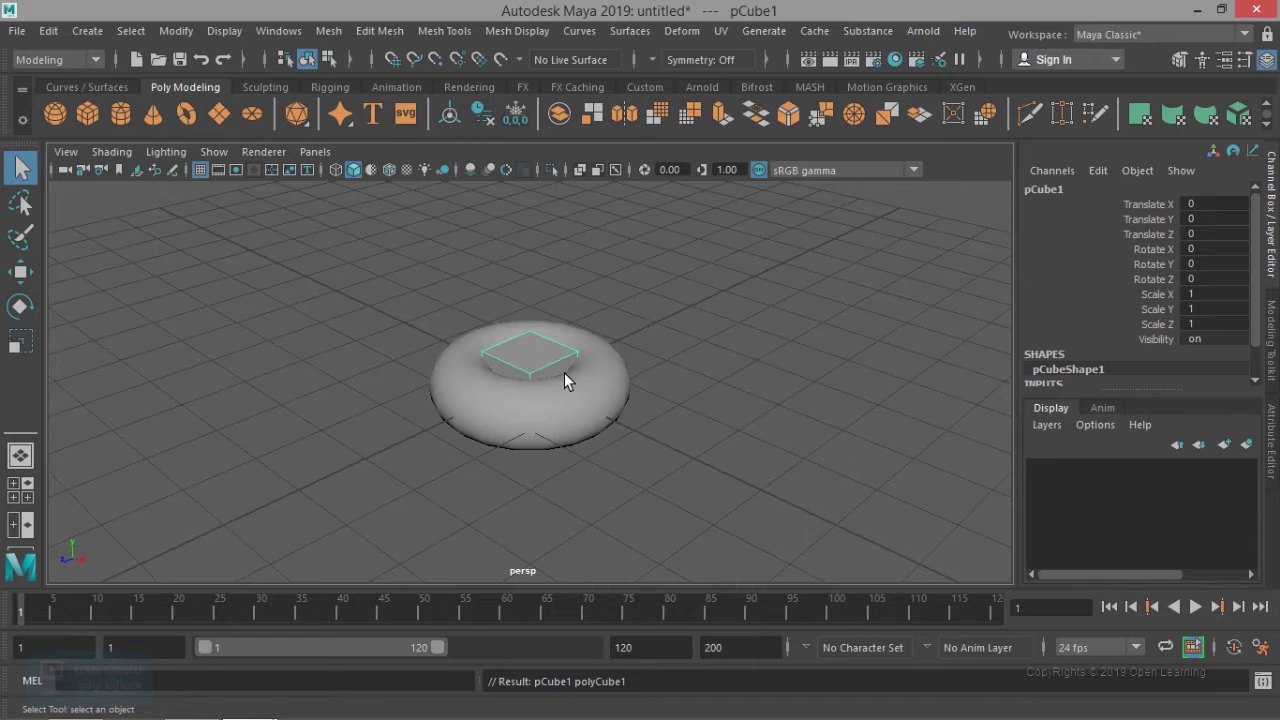
{"action": "key", "text": "w"}
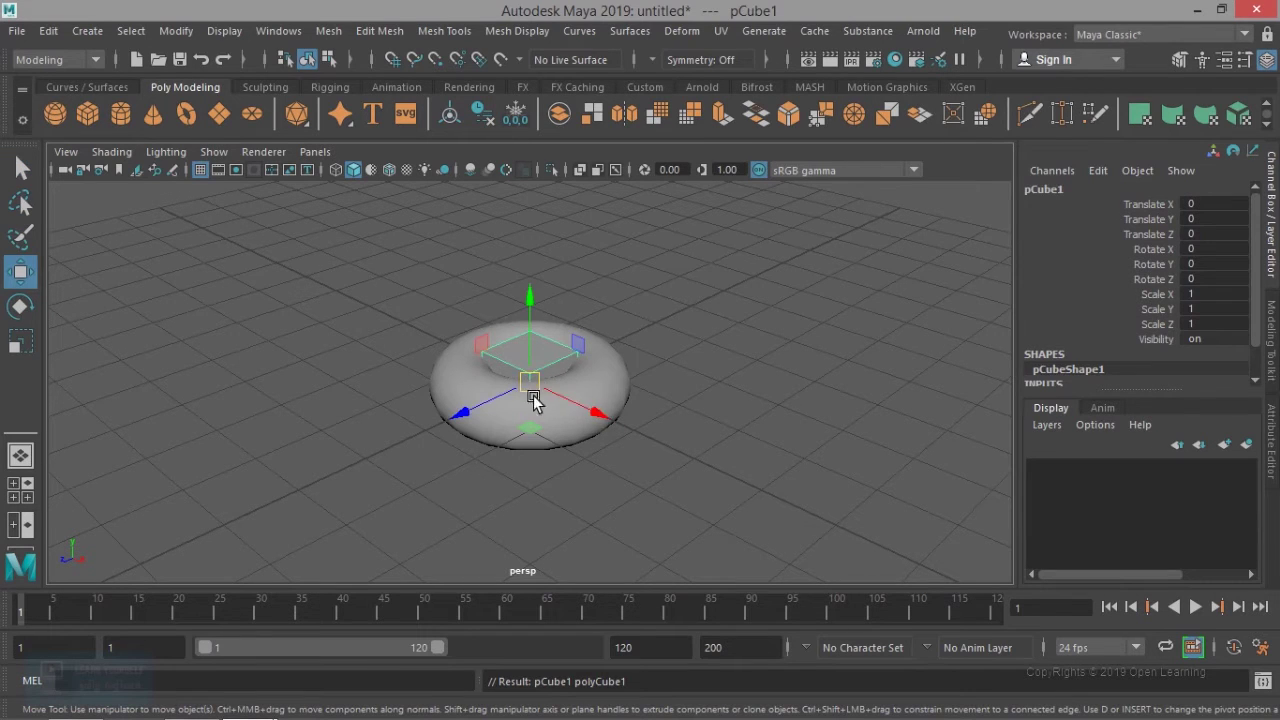
{"action": "left_click_drag", "start_coordinate": [531, 386], "coordinate": [808, 405]}
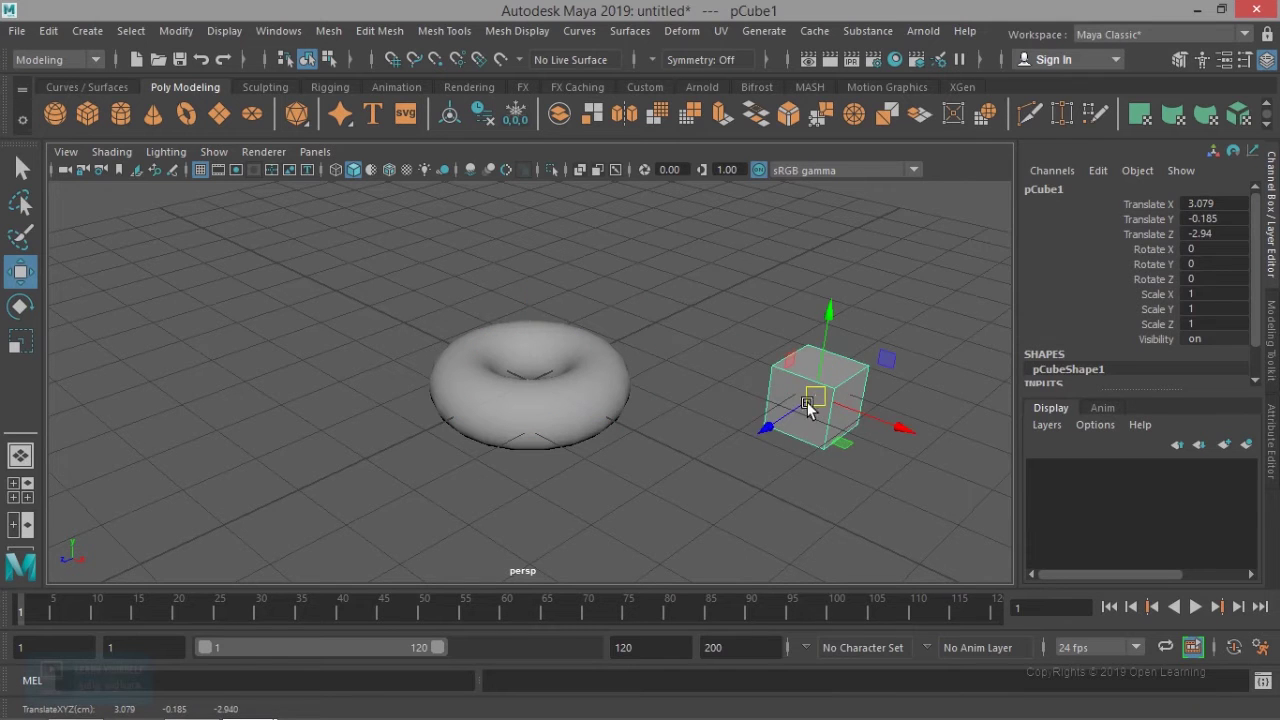
{"action": "left_click", "coordinate": [695, 446]}
{"action": "scroll", "coordinate": [684, 446], "scroll_direction": "up", "scroll_amount": 4}
{"action": "middle_click_drag", "start_coordinate": [684, 446], "coordinate": [434, 478], "text": "alt"}
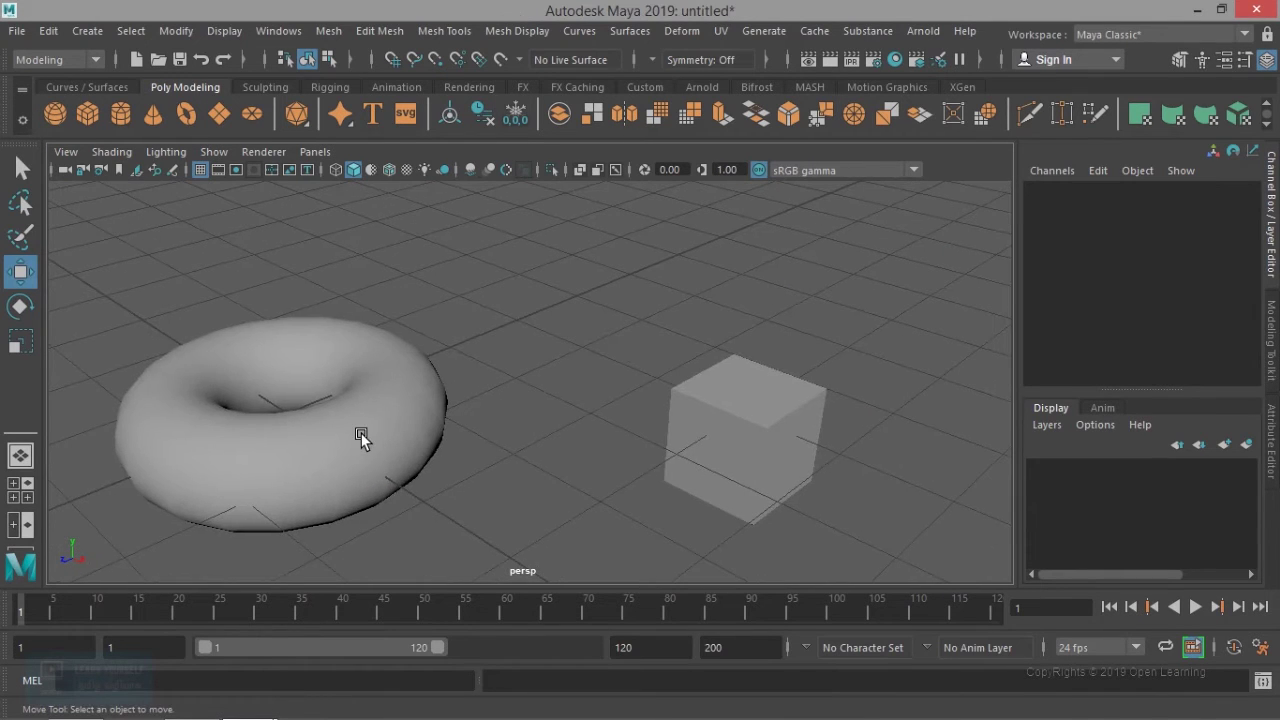
Step: Select the torus and examine it together with the cube at several zoom distances
{"action": "left_click", "coordinate": [361, 433]}
{"action": "key", "text": "q"}
{"action": "scroll", "coordinate": [506, 449], "scroll_direction": "down", "scroll_amount": 2}
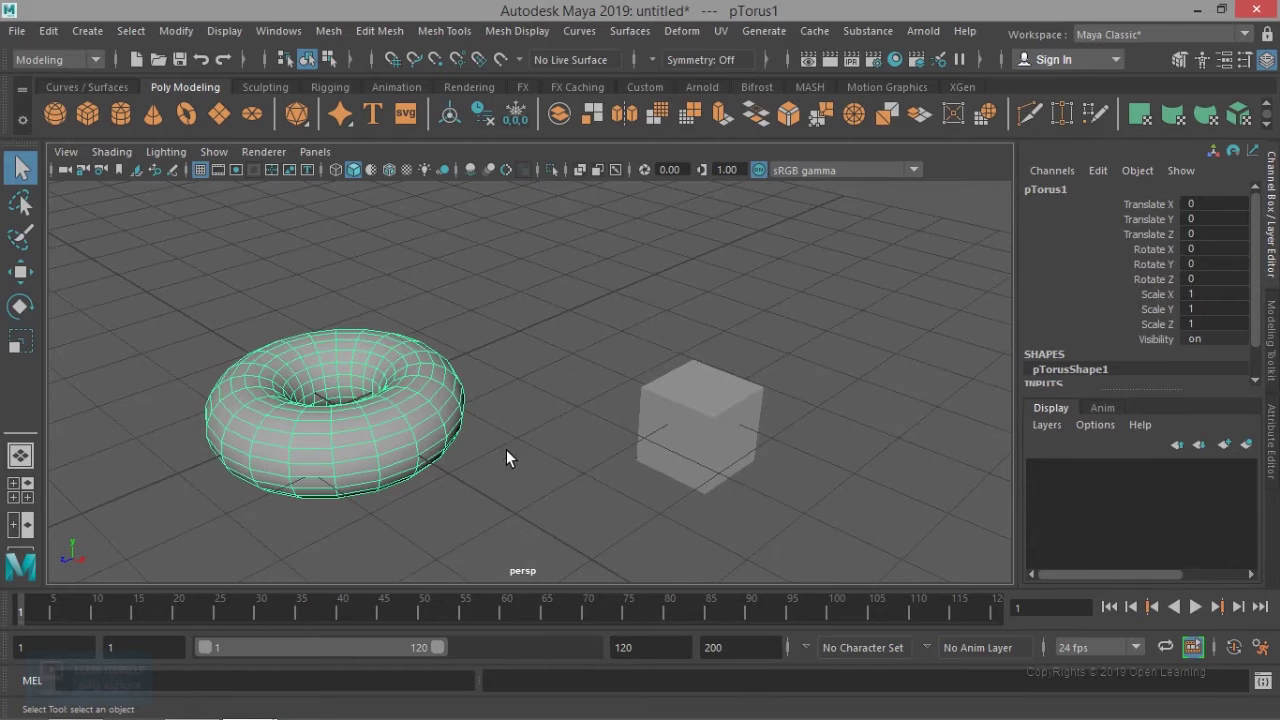
{"action": "scroll", "coordinate": [506, 449], "scroll_direction": "up", "scroll_amount": 3}
{"action": "scroll", "coordinate": [506, 449], "scroll_direction": "down", "scroll_amount": 1}
{"action": "scroll", "coordinate": [506, 449], "scroll_direction": "up", "scroll_amount": 1}
{"action": "scroll", "coordinate": [506, 449], "scroll_direction": "down", "scroll_amount": 5}
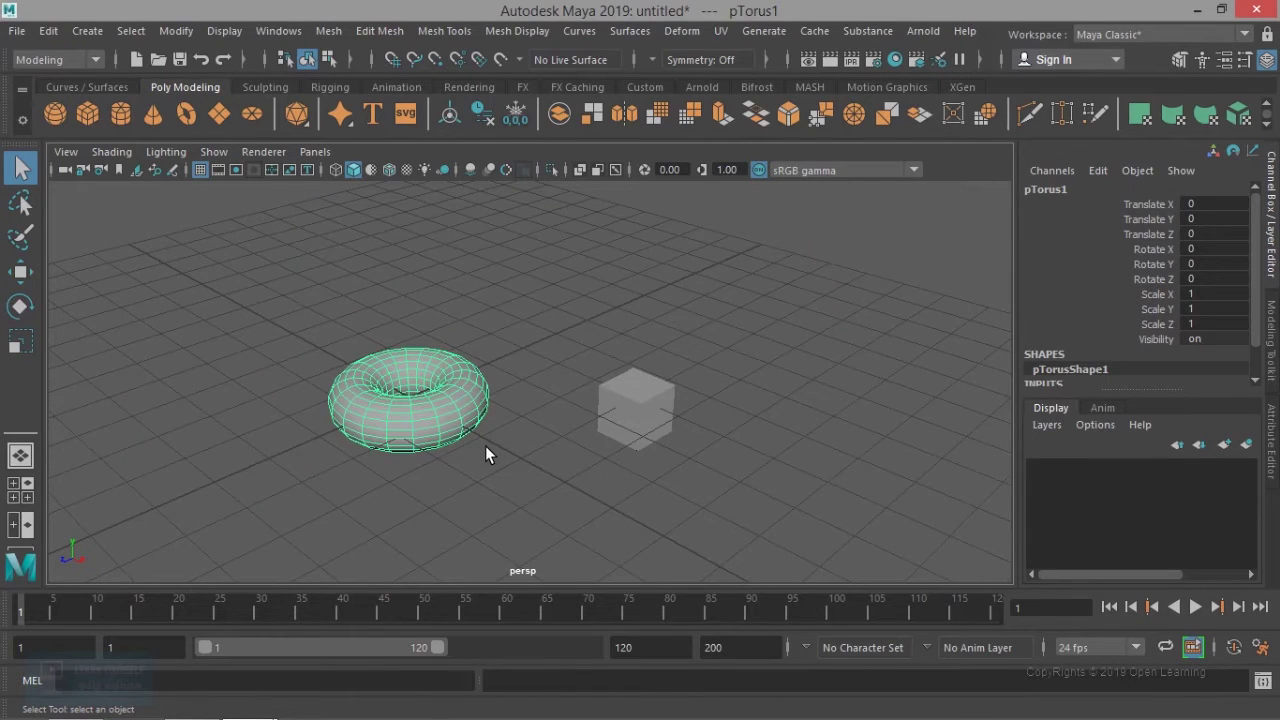
{"action": "scroll", "coordinate": [485, 447], "scroll_direction": "up", "scroll_amount": 2}
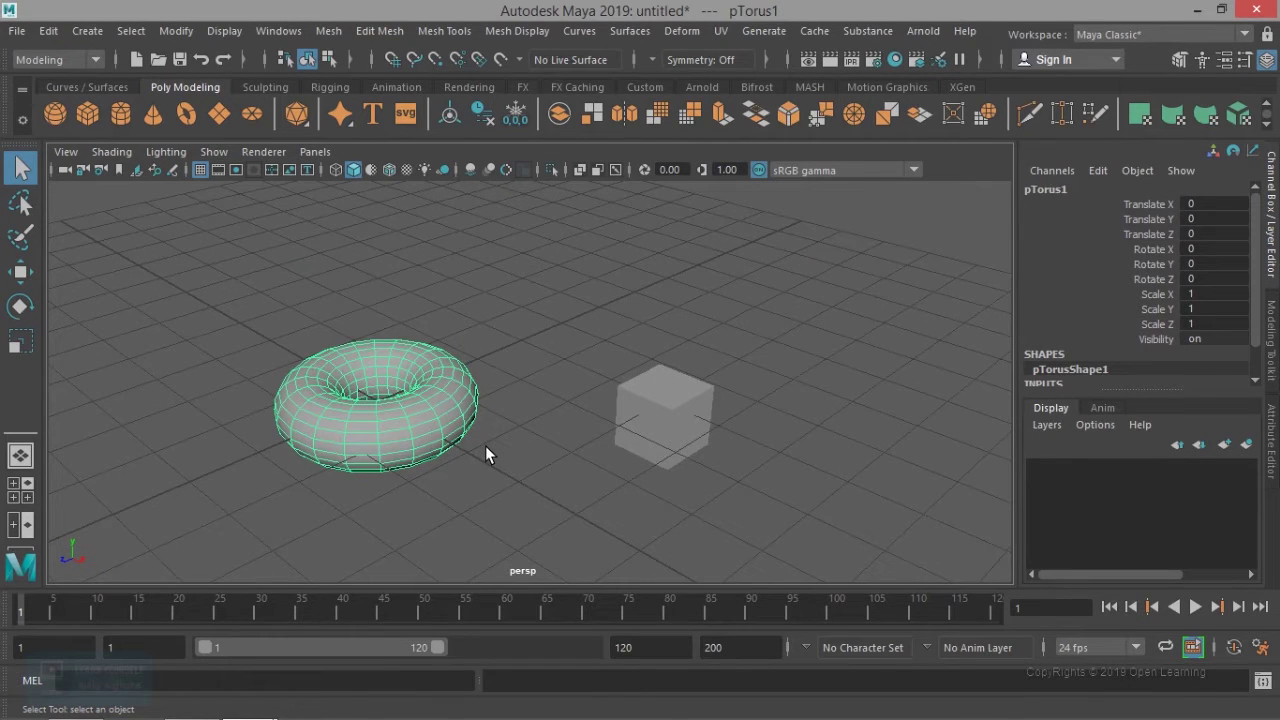
{"action": "right_click", "coordinate": [485, 445], "text": "alt"}
{"action": "right_click_drag", "start_coordinate": [485, 446], "coordinate": [572, 437], "text": "alt"}
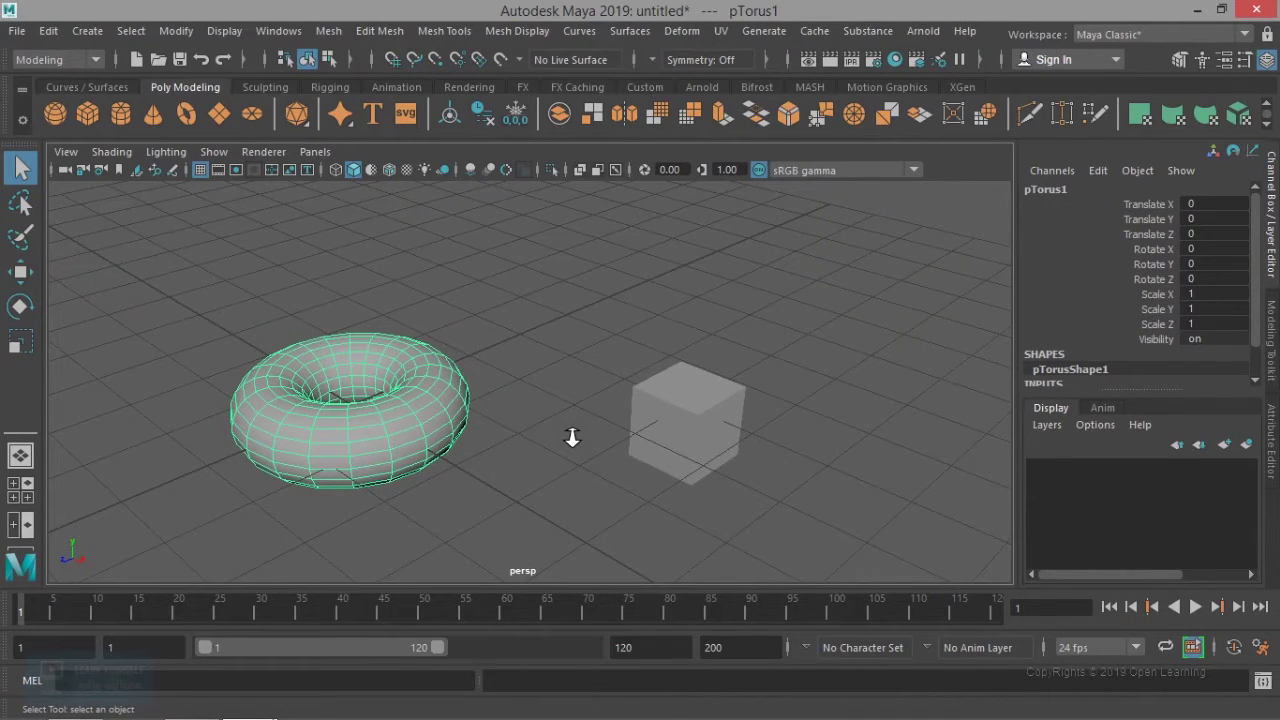
Step: Examine the torus and the cube from several angles by orbiting and panning the perspective view
{"action": "key", "text": "alt"}
{"action": "left_click_drag", "start_coordinate": [572, 437], "coordinate": [523, 436], "text": "alt"}
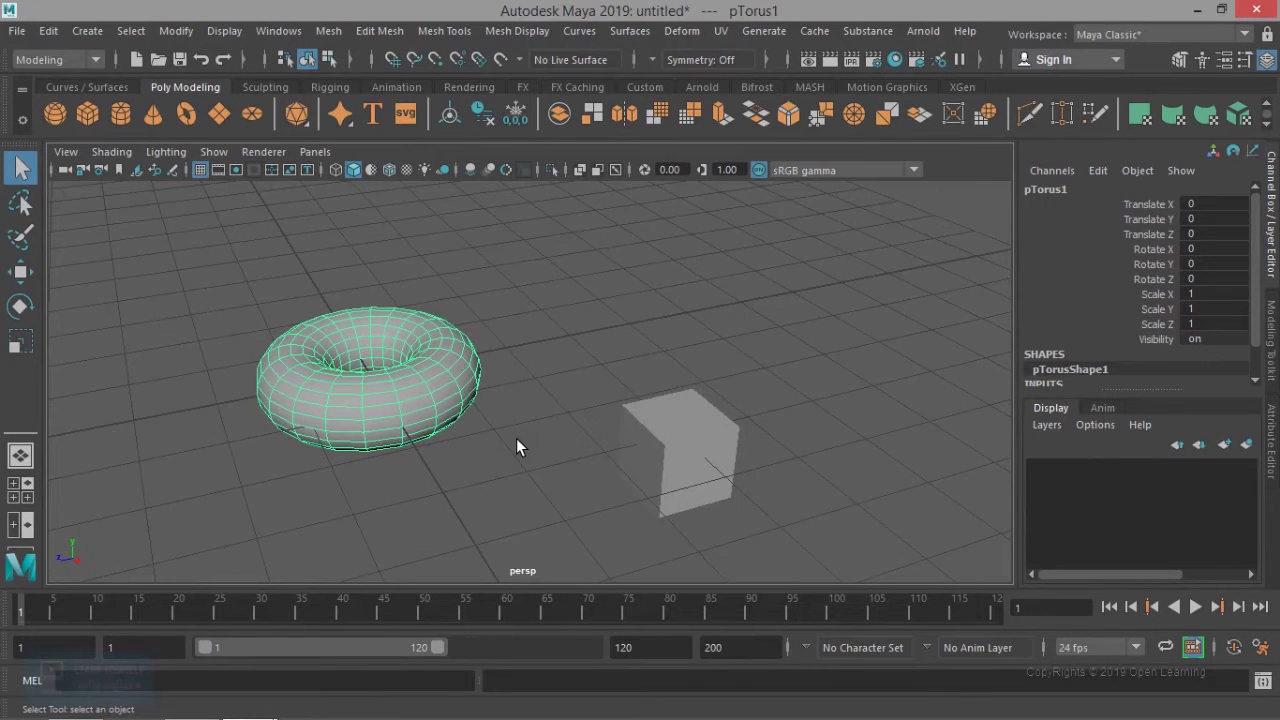
{"action": "mouse_move", "coordinate": [516, 438]}
{"action": "middle_mouse_down", "text": "alt"}
{"action": "mouse_move", "coordinate": [814, 437]}
{"action": "mouse_move", "coordinate": [309, 426]}
{"action": "mouse_move", "coordinate": [620, 431]}
{"action": "mouse_move", "coordinate": [494, 434]}
{"action": "mouse_move", "coordinate": [505, 447]}
{"action": "middle_mouse_up", "text": "alt"}
{"action": "scroll", "coordinate": [505, 439], "scroll_direction": "up", "scroll_amount": 2}
{"action": "left_click_drag", "start_coordinate": [361, 441], "coordinate": [409, 443], "text": "alt"}
{"action": "middle_click_drag", "start_coordinate": [409, 436], "coordinate": [466, 416], "text": "alt"}
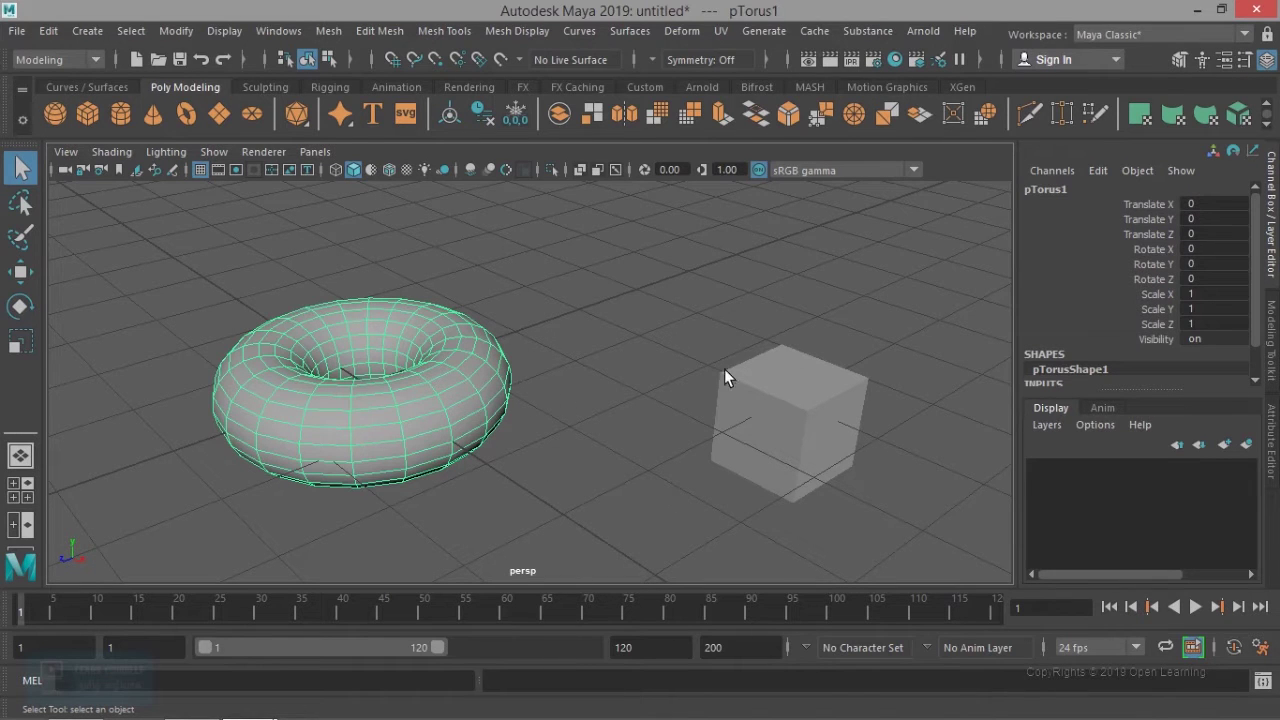
{"action": "mouse_move", "coordinate": [486, 408]}
{"action": "left_mouse_down", "text": "alt"}
{"action": "mouse_move", "coordinate": [546, 408]}
{"action": "mouse_move", "coordinate": [484, 417]}
{"action": "left_mouse_up", "text": "alt"}
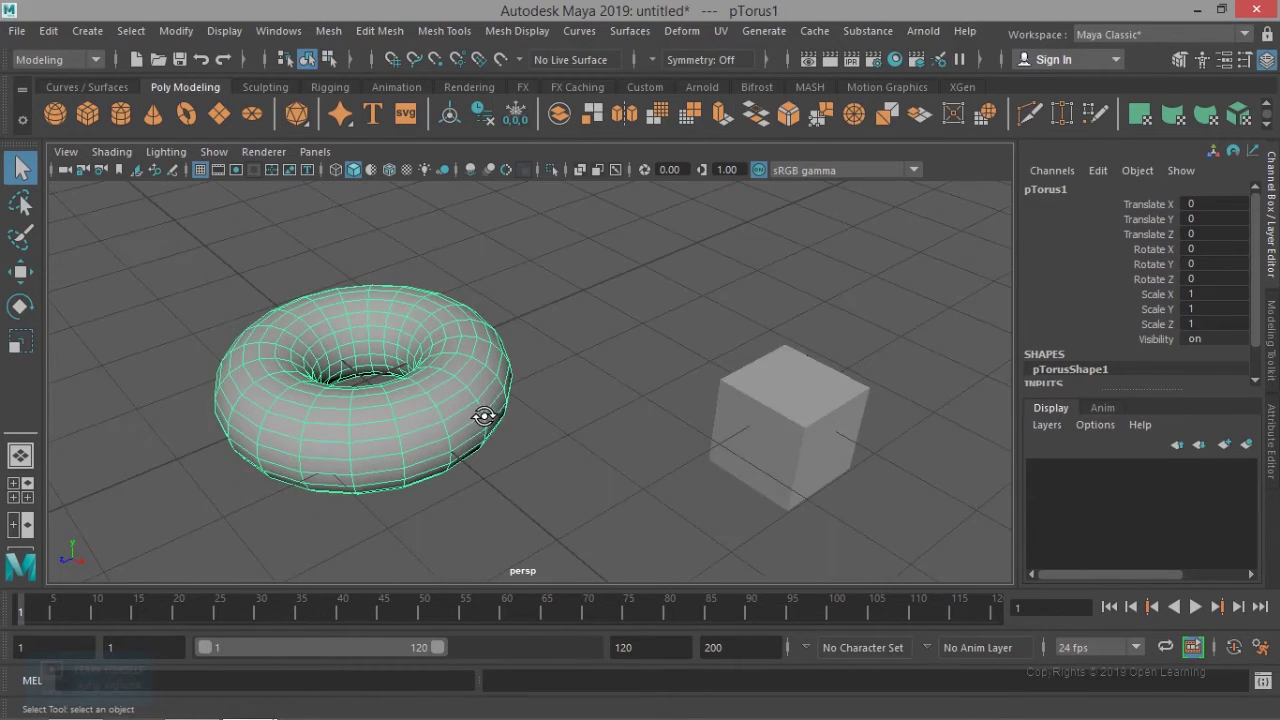
{"action": "middle_click_drag", "start_coordinate": [484, 417], "coordinate": [530, 423], "text": "alt"}
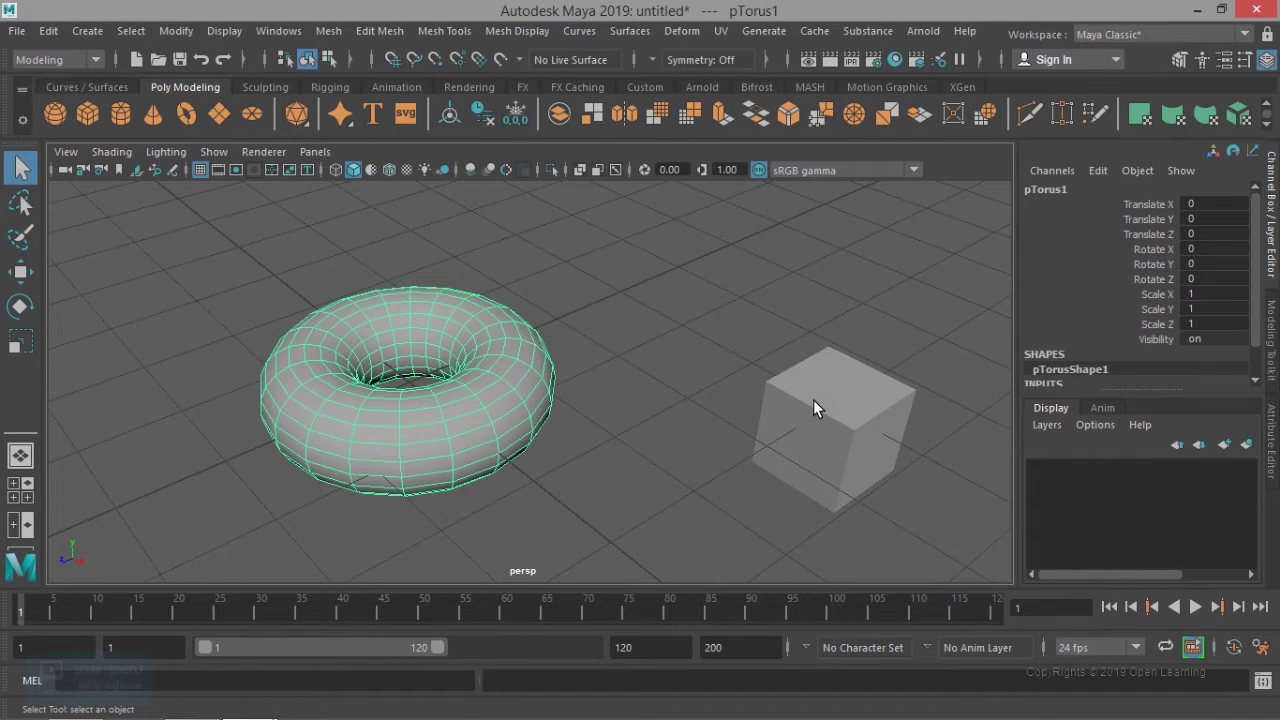
Step: Add the cube to the torus selection and clear the whole selection
{"action": "left_click", "coordinate": [829, 446]}
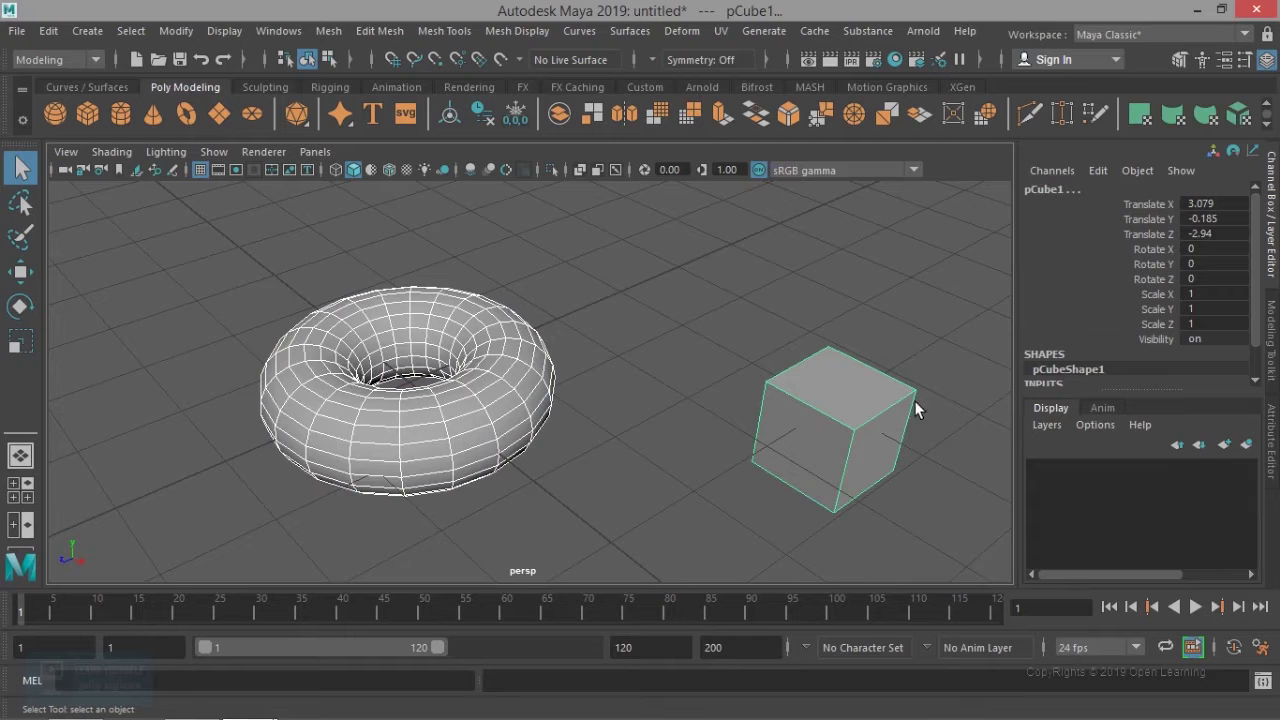
{"action": "middle_click_drag", "start_coordinate": [856, 453], "coordinate": [636, 434], "text": "alt"}
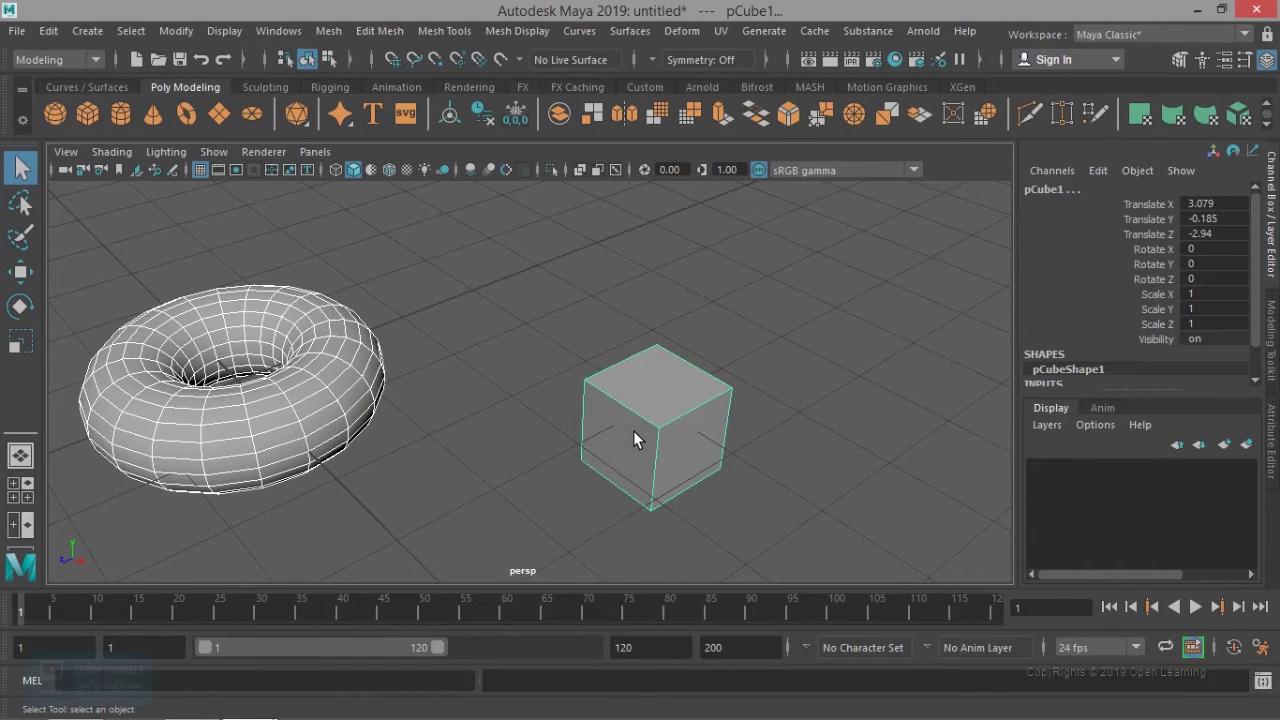
{"action": "scroll", "coordinate": [633, 430], "scroll_direction": "down", "scroll_amount": 3}
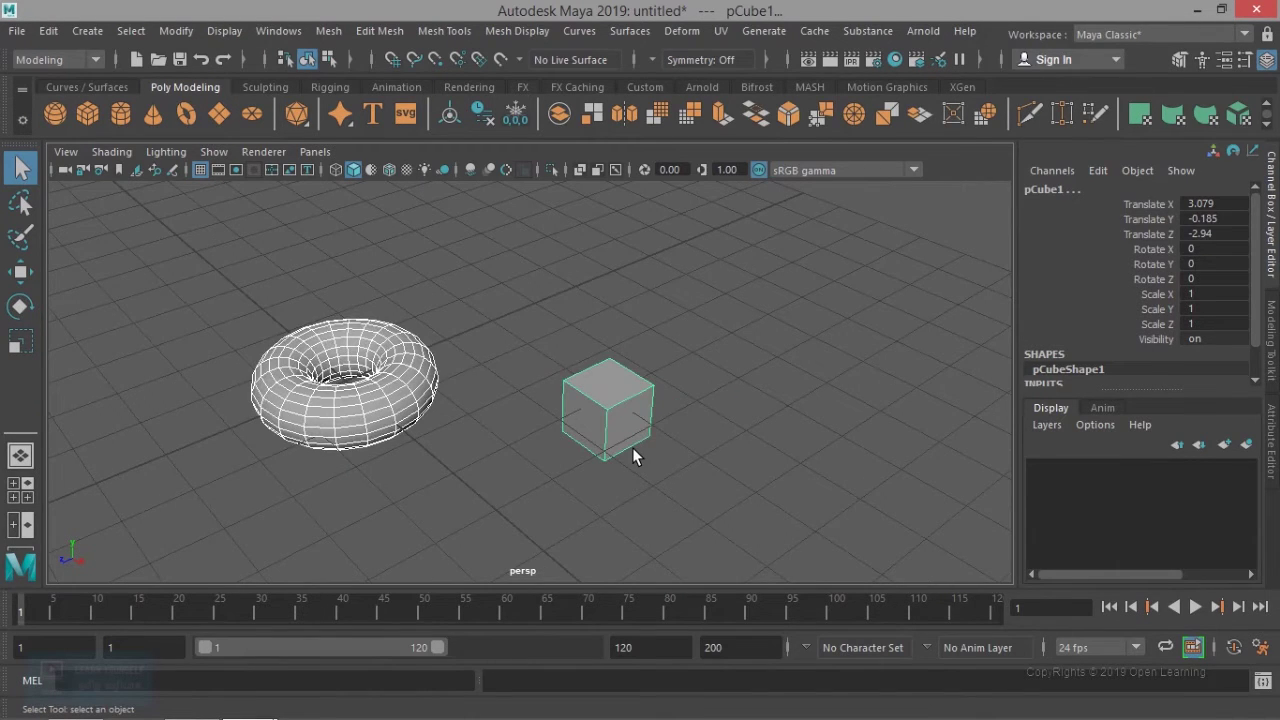
{"action": "left_click", "coordinate": [713, 414]}
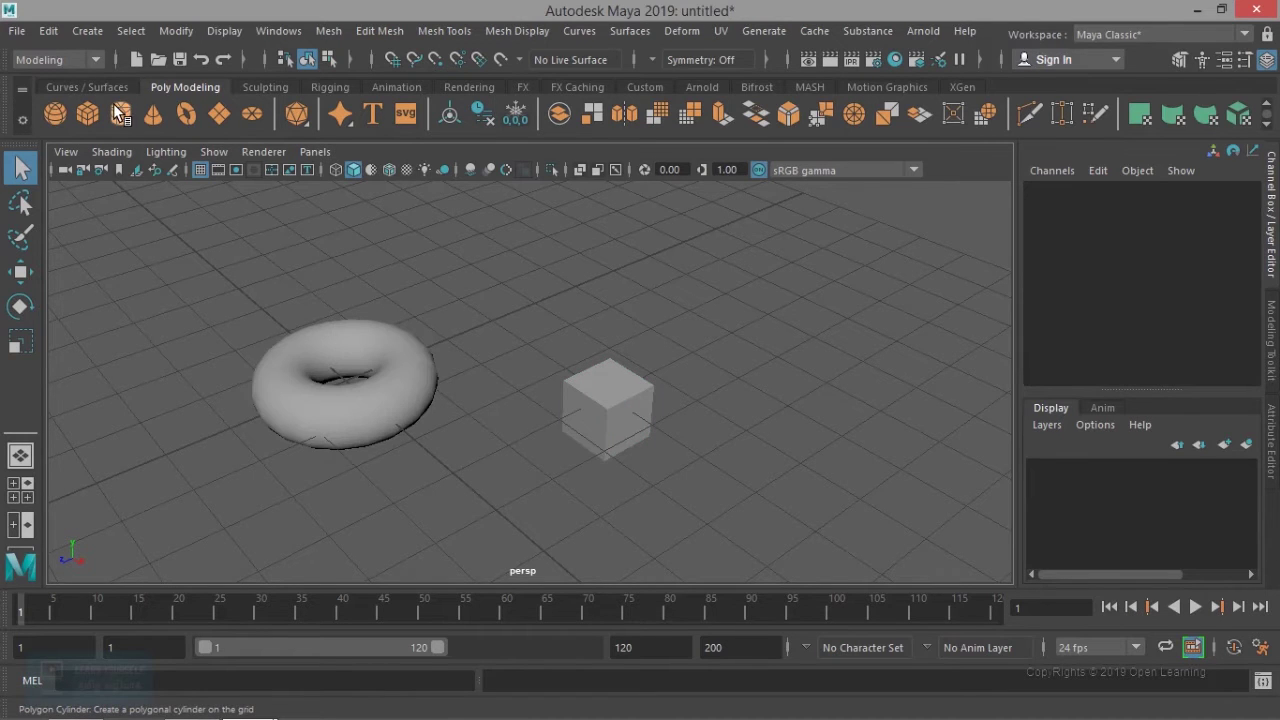
Step: Create a polygon cylinder and move it to the far side of the cube from the torus
{"action": "left_click", "coordinate": [115, 114]}
{"action": "key", "text": "w"}
{"action": "left_click_drag", "start_coordinate": [353, 374], "coordinate": [895, 372]}
{"action": "left_click", "coordinate": [864, 466]}
Step: Select the cylinder and add or remove the cube and the torus until all three objects are selected together
{"action": "left_click", "coordinate": [882, 315]}
{"action": "left_click", "coordinate": [622, 389], "text": "shift"}
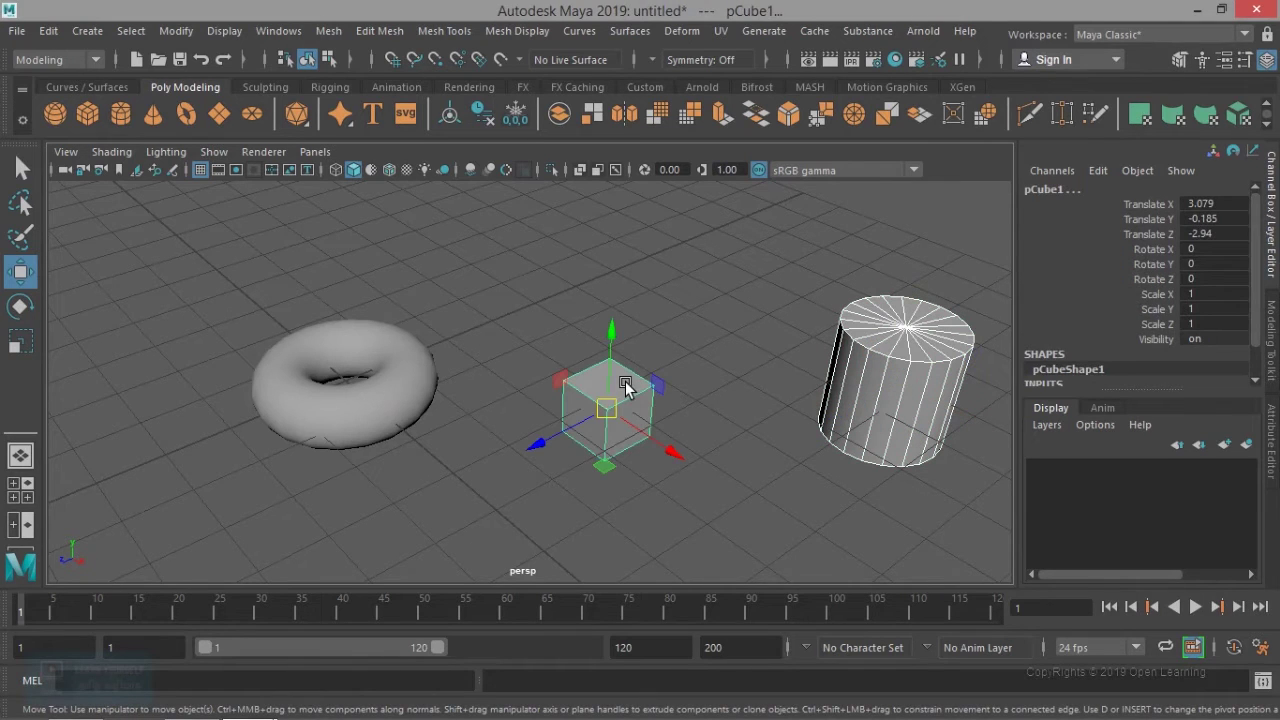
{"action": "left_click", "coordinate": [381, 389]}
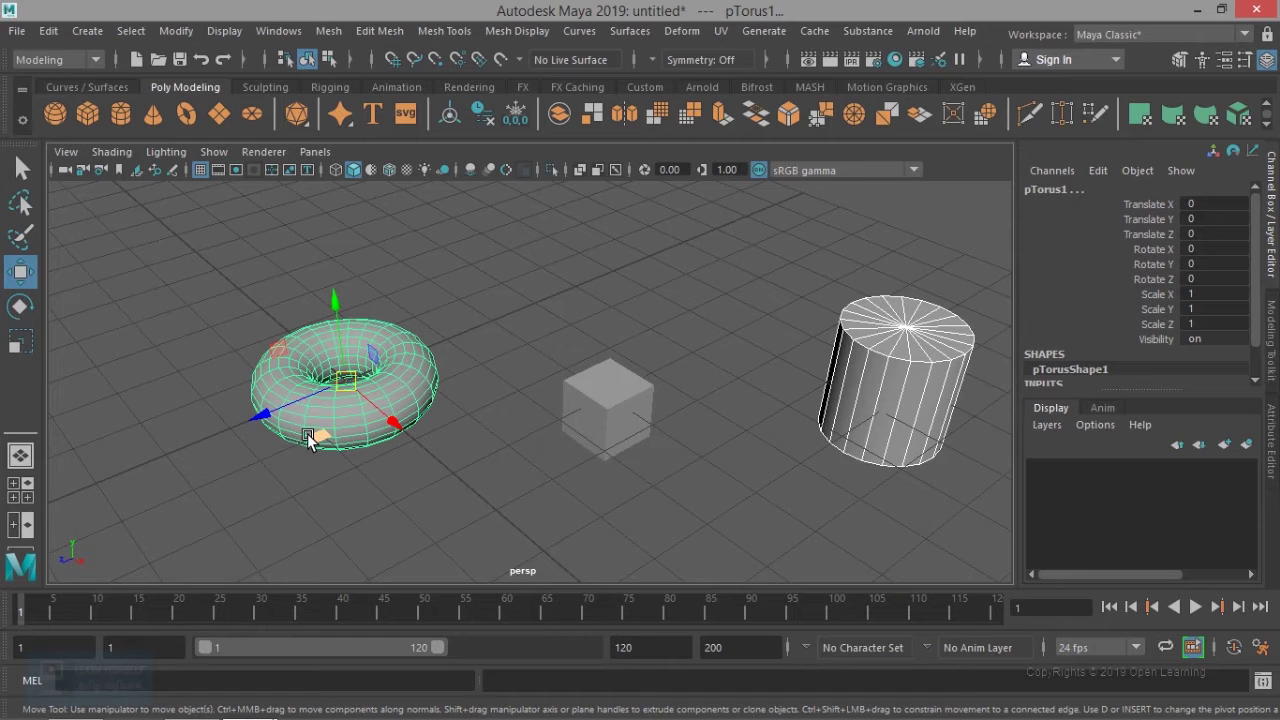
{"action": "left_click", "coordinate": [612, 415]}
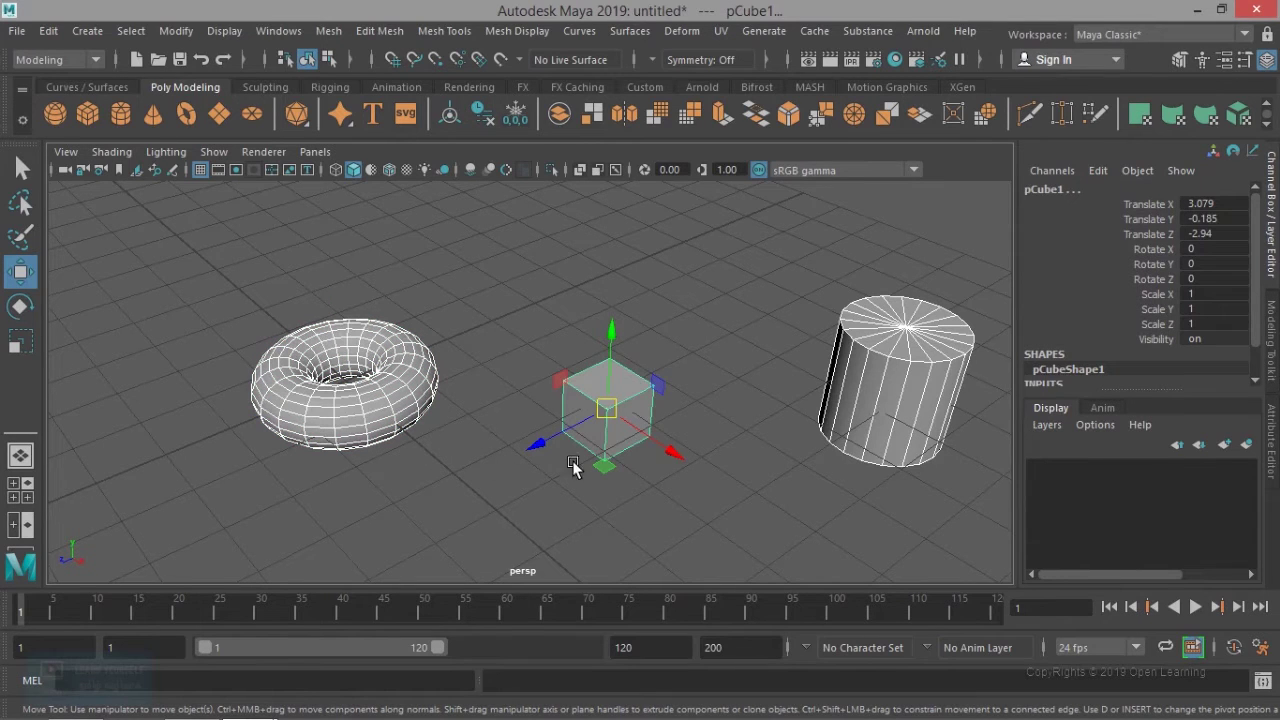
Step: Limit the selection to the torus and the cube, adding the cube last
{"action": "scroll", "coordinate": [522, 456], "scroll_direction": "up", "scroll_amount": 2}
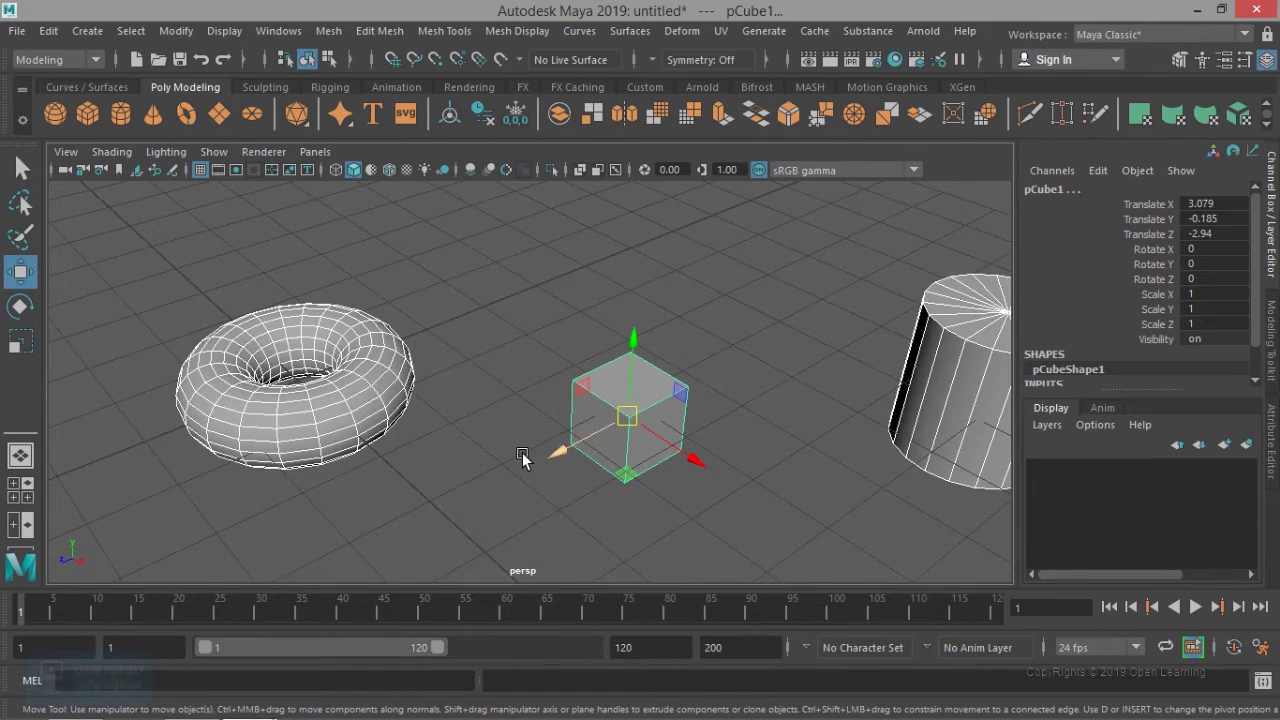
{"action": "left_click", "coordinate": [385, 405]}
{"action": "left_click", "coordinate": [616, 418]}
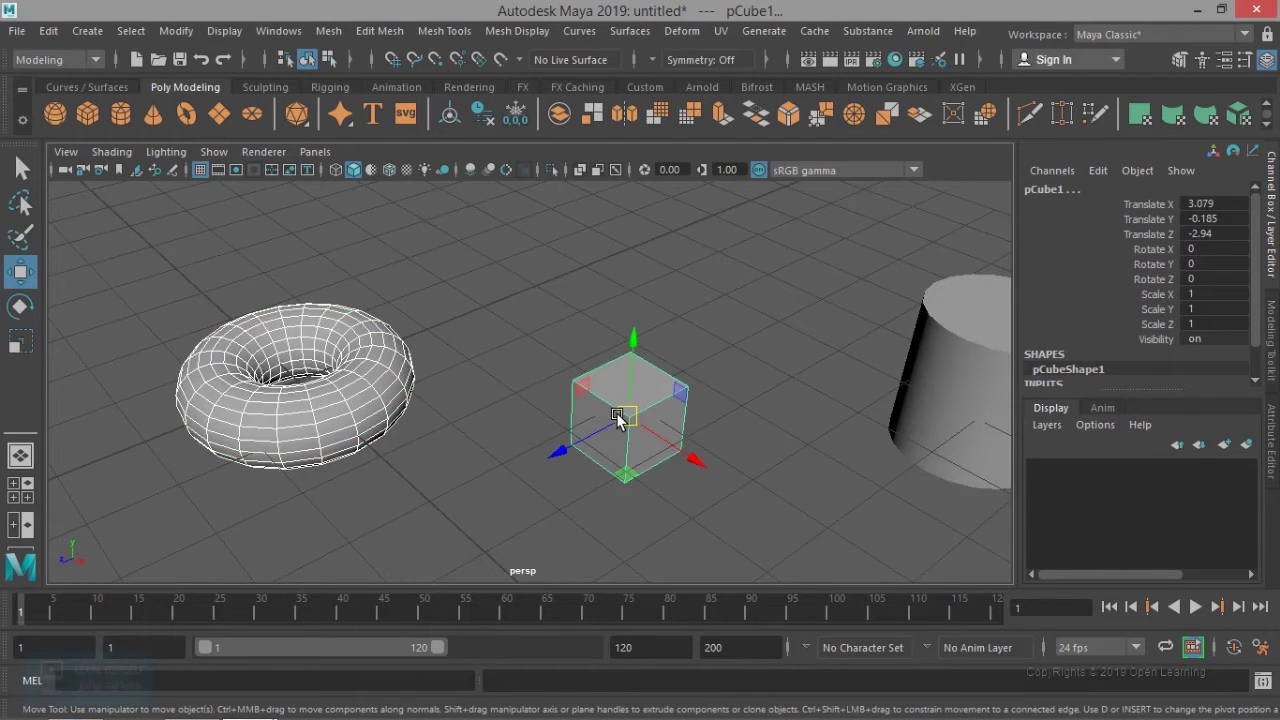
Step: Remove the torus and the cube from the selection with a marquee around them, and select both again the same way
{"action": "scroll", "coordinate": [618, 420], "scroll_direction": "down", "scroll_amount": 4}
{"action": "scroll", "coordinate": [626, 434], "scroll_direction": "up", "scroll_amount": 2}
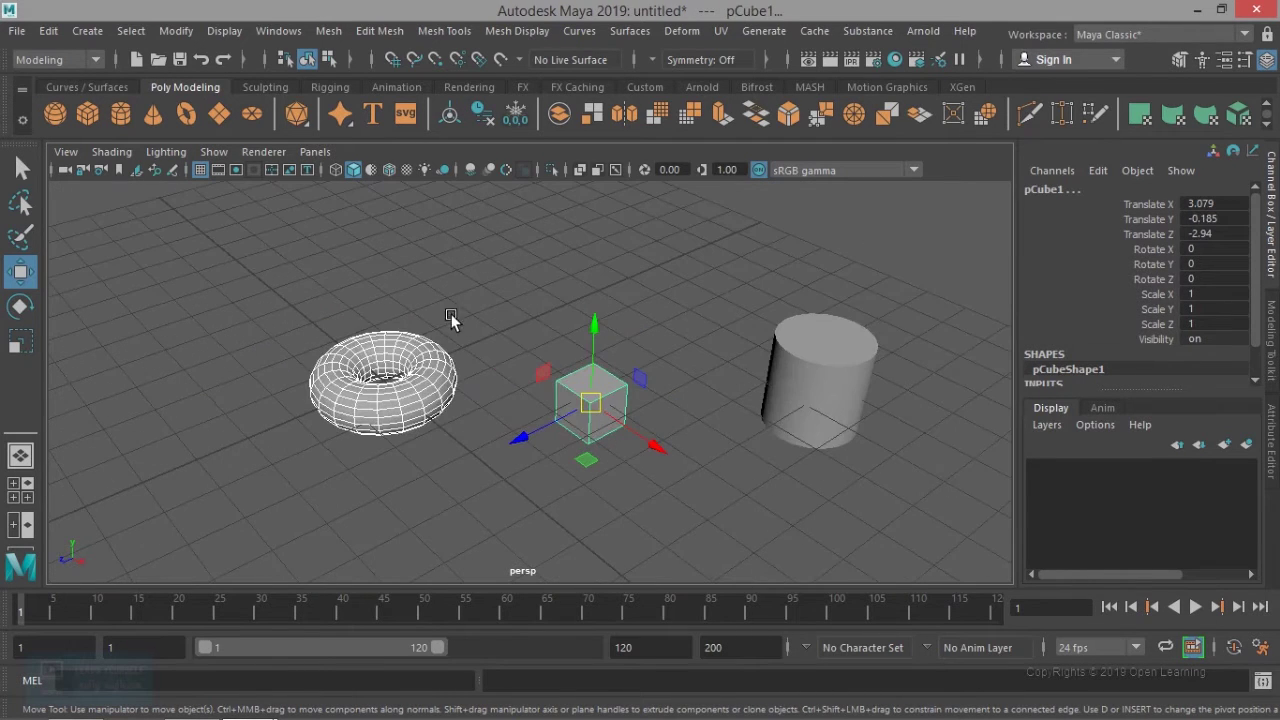
{"action": "left_click_drag", "start_coordinate": [266, 286], "coordinate": [682, 487], "text": "ctrl"}
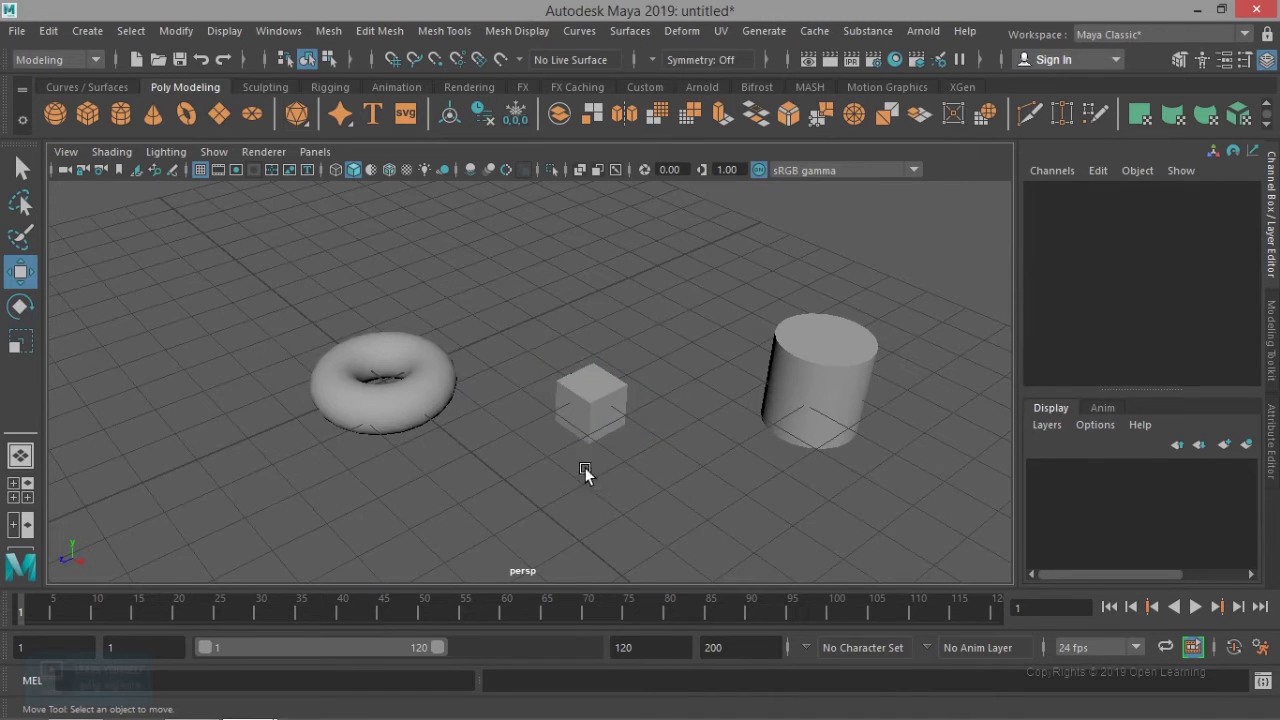
{"action": "left_click_drag", "start_coordinate": [326, 334], "coordinate": [668, 487]}
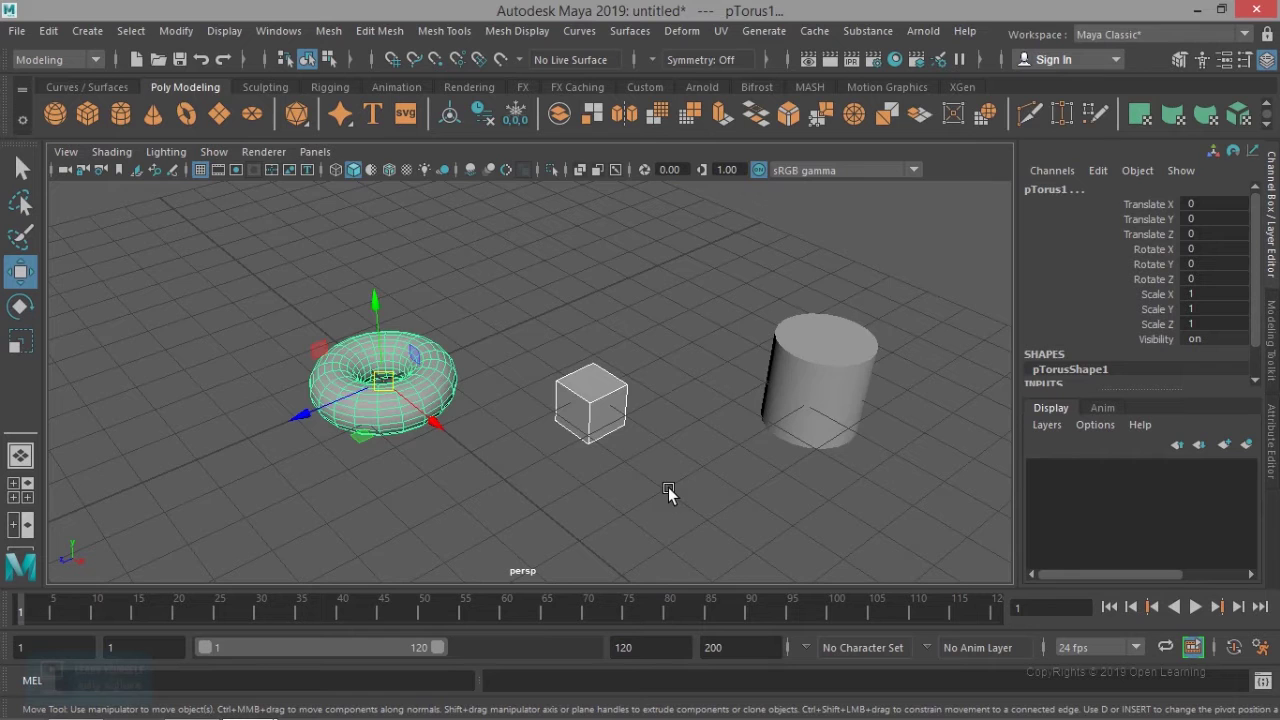
Step: Invert the selection with a marquee over all three objects, and add the torus and cube back with a second marquee
{"action": "middle_click_drag", "start_coordinate": [668, 487], "coordinate": [549, 490], "text": "alt"}
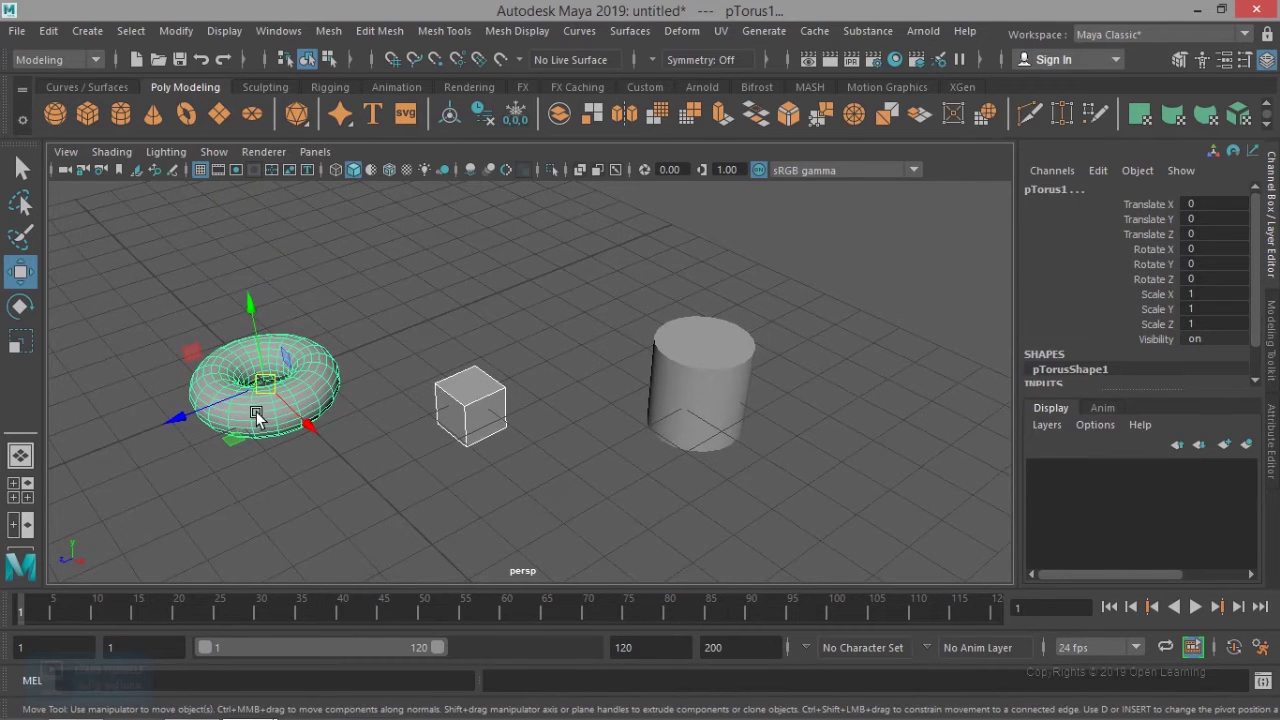
{"action": "left_click_drag", "start_coordinate": [147, 270], "coordinate": [857, 534]}
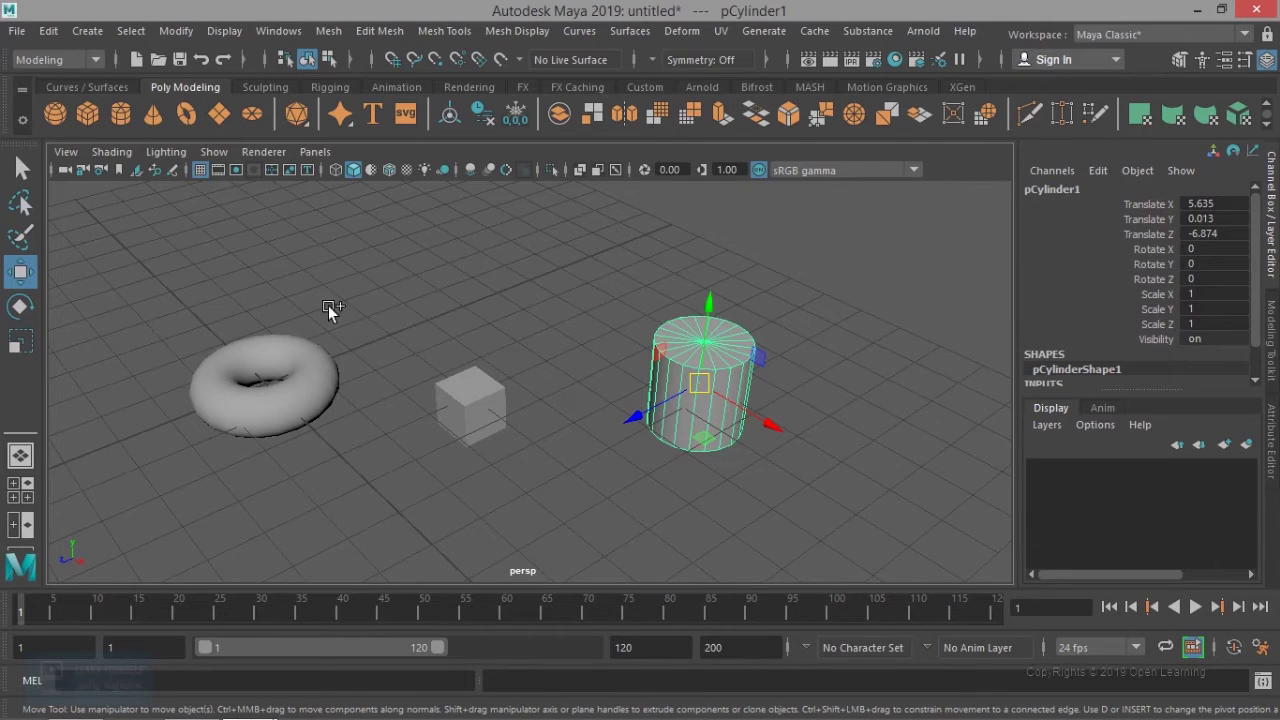
{"action": "left_click_drag", "start_coordinate": [172, 275], "coordinate": [518, 464], "text": "shift"}
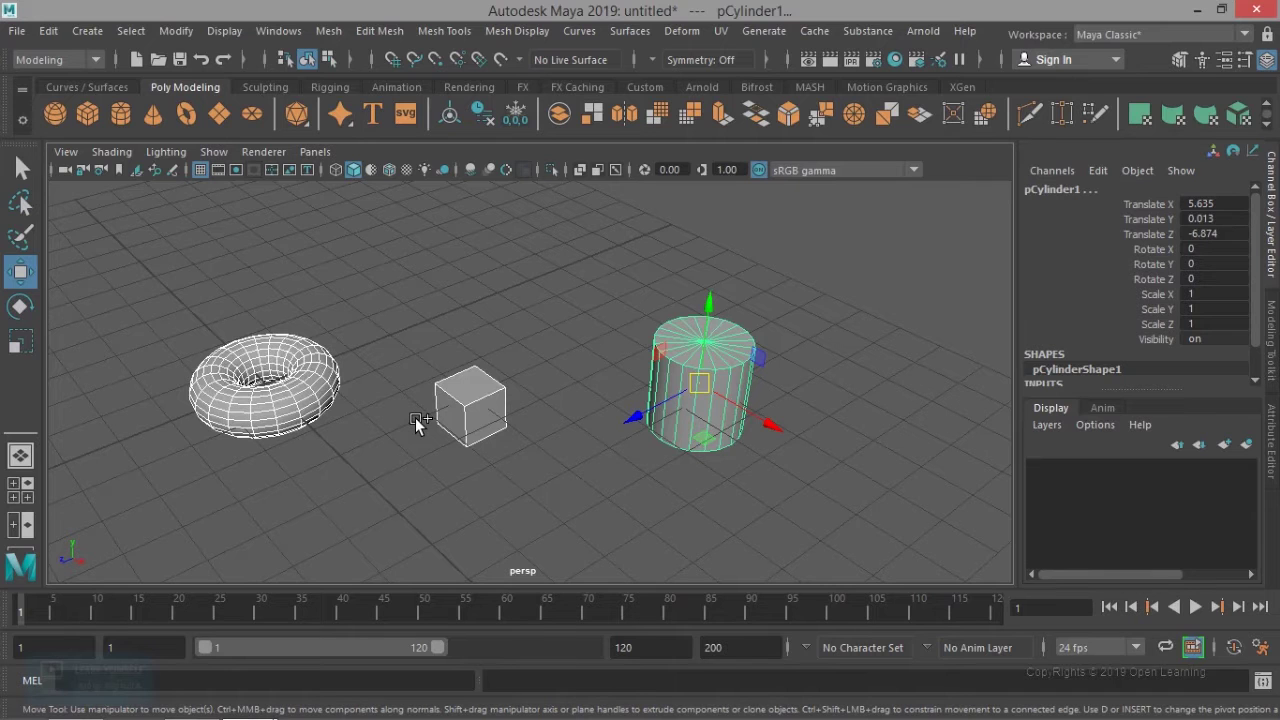
Step: Bring the torus into close view and clear the selection of all three objects
{"action": "right_click_drag", "start_coordinate": [437, 457], "coordinate": [500, 447], "text": "alt"}
{"action": "left_click_drag", "start_coordinate": [500, 447], "coordinate": [486, 423], "text": "alt"}
{"action": "mouse_move", "coordinate": [486, 423]}
{"action": "middle_mouse_down", "text": "alt"}
{"action": "mouse_move", "coordinate": [473, 421]}
{"action": "mouse_move", "coordinate": [500, 426]}
{"action": "middle_mouse_up", "text": "alt"}
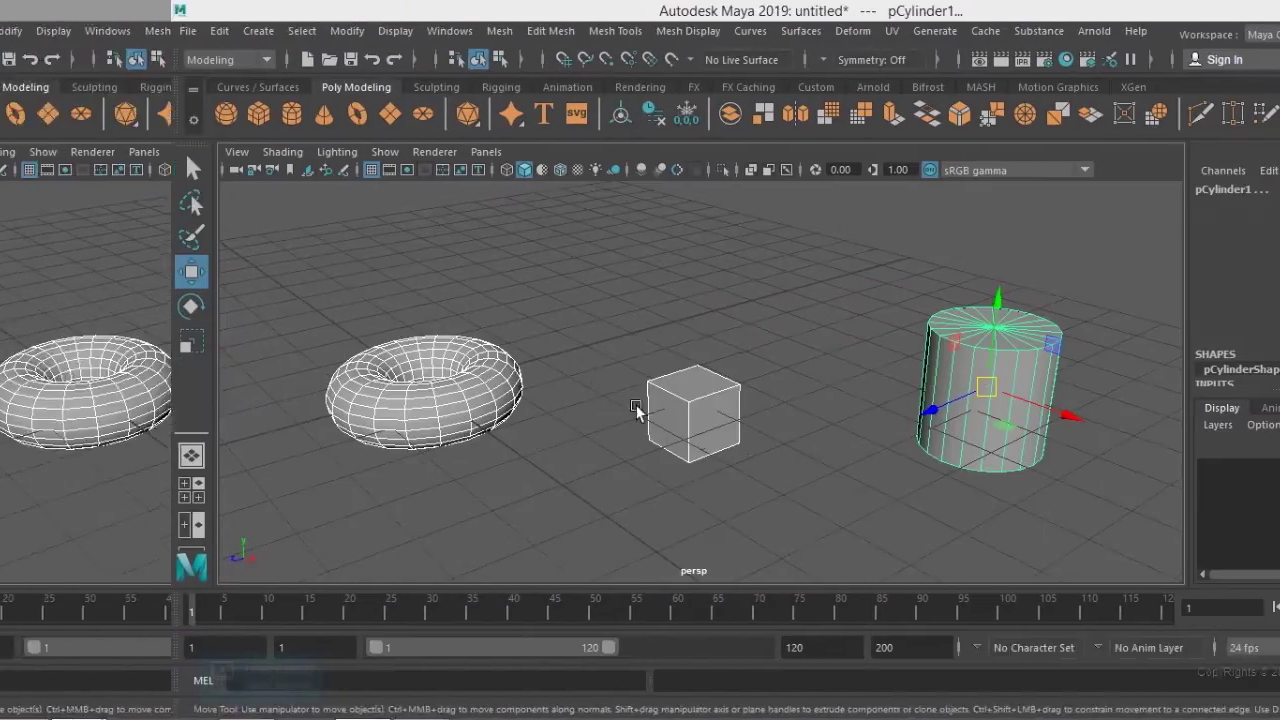
{"action": "mouse_move", "coordinate": [636, 404]}
{"action": "left_mouse_down", "text": "alt"}
{"action": "mouse_move", "coordinate": [668, 397]}
{"action": "mouse_move", "coordinate": [658, 400]}
{"action": "left_mouse_up", "text": "alt"}
{"action": "middle_click_drag", "start_coordinate": [658, 400], "coordinate": [660, 376], "text": "alt"}
{"action": "right_click_drag", "start_coordinate": [660, 376], "coordinate": [720, 408], "text": "alt"}
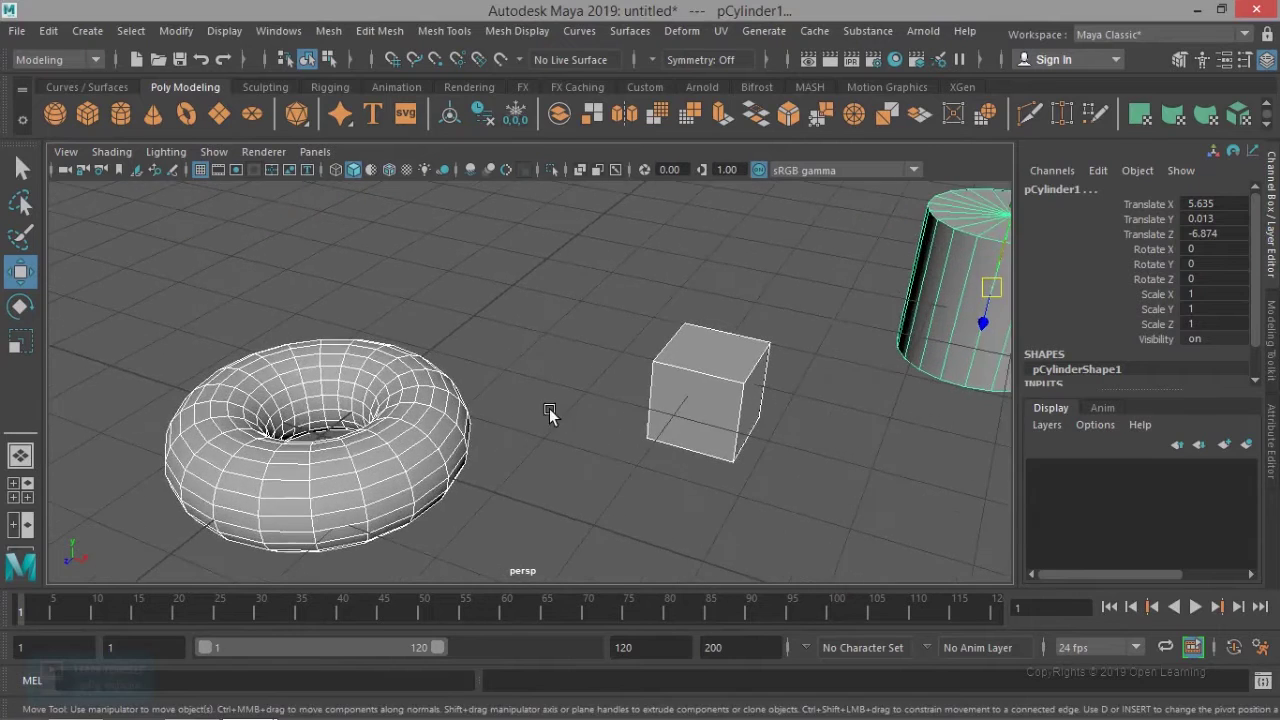
{"action": "middle_click_drag", "start_coordinate": [372, 423], "coordinate": [571, 377], "text": "alt"}
{"action": "right_click_drag", "start_coordinate": [571, 377], "coordinate": [661, 404], "text": "alt"}
{"action": "middle_click_drag", "start_coordinate": [661, 404], "coordinate": [664, 371], "text": "alt"}
{"action": "left_click", "coordinate": [740, 360]}
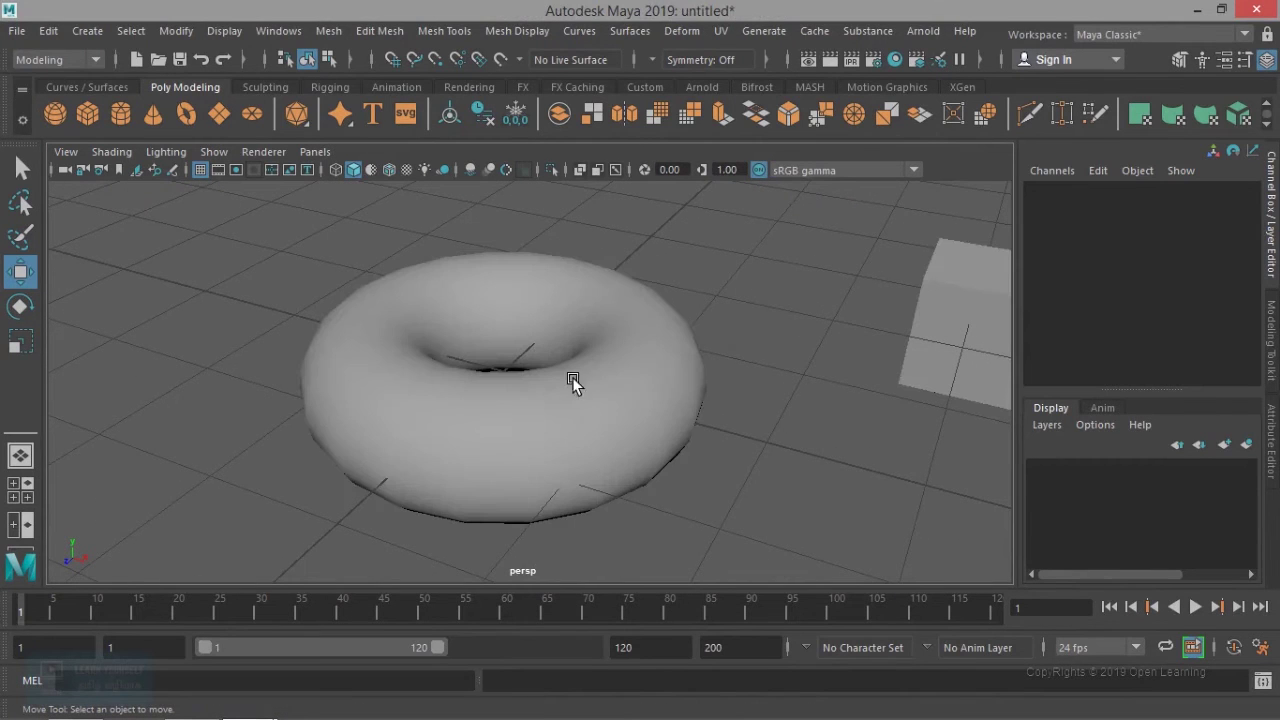
Step: Select the torus and switch it to vertex component mode
{"action": "right_click", "coordinate": [563, 405]}
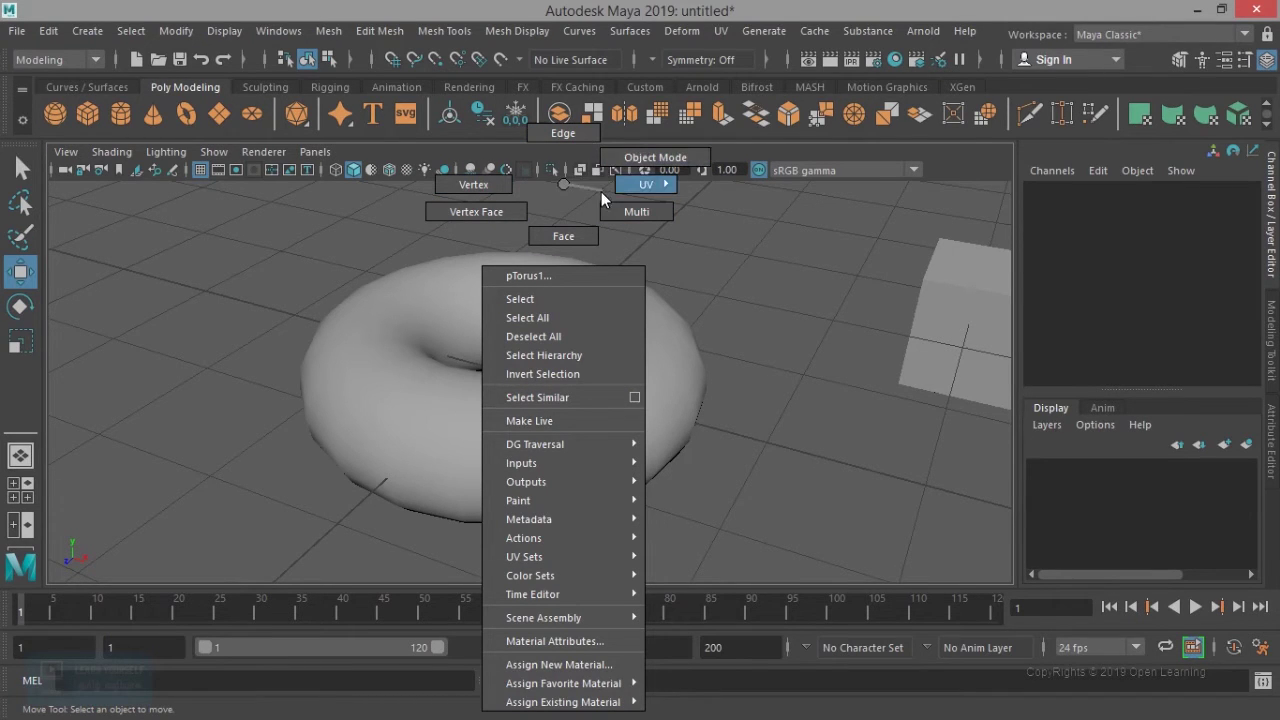
{"action": "mouse_move", "coordinate": [548, 184]}
{"action": "right_mouse_down"}
{"action": "mouse_move", "coordinate": [573, 182]}
{"action": "mouse_move", "coordinate": [561, 200]}
{"action": "right_mouse_up"}
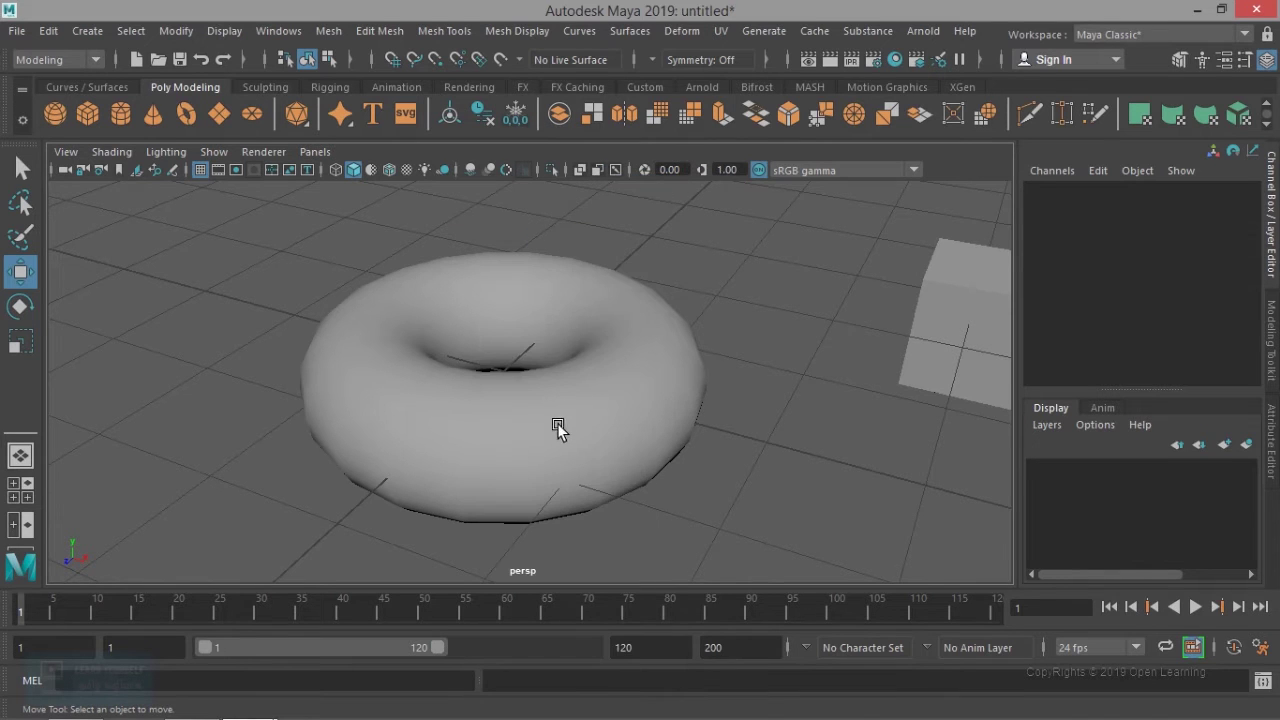
{"action": "left_click", "coordinate": [561, 410]}
{"action": "right_click", "coordinate": [487, 421]}
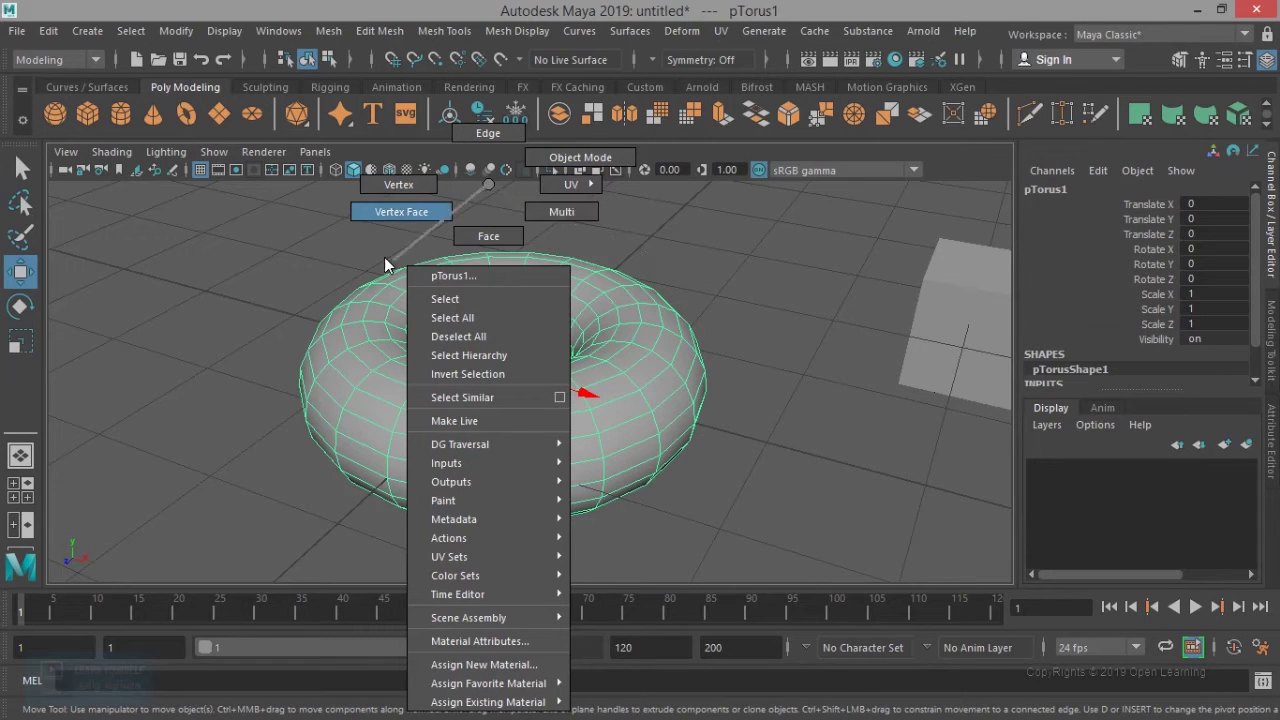
{"action": "right_click_drag", "start_coordinate": [323, 194], "coordinate": [326, 184]}
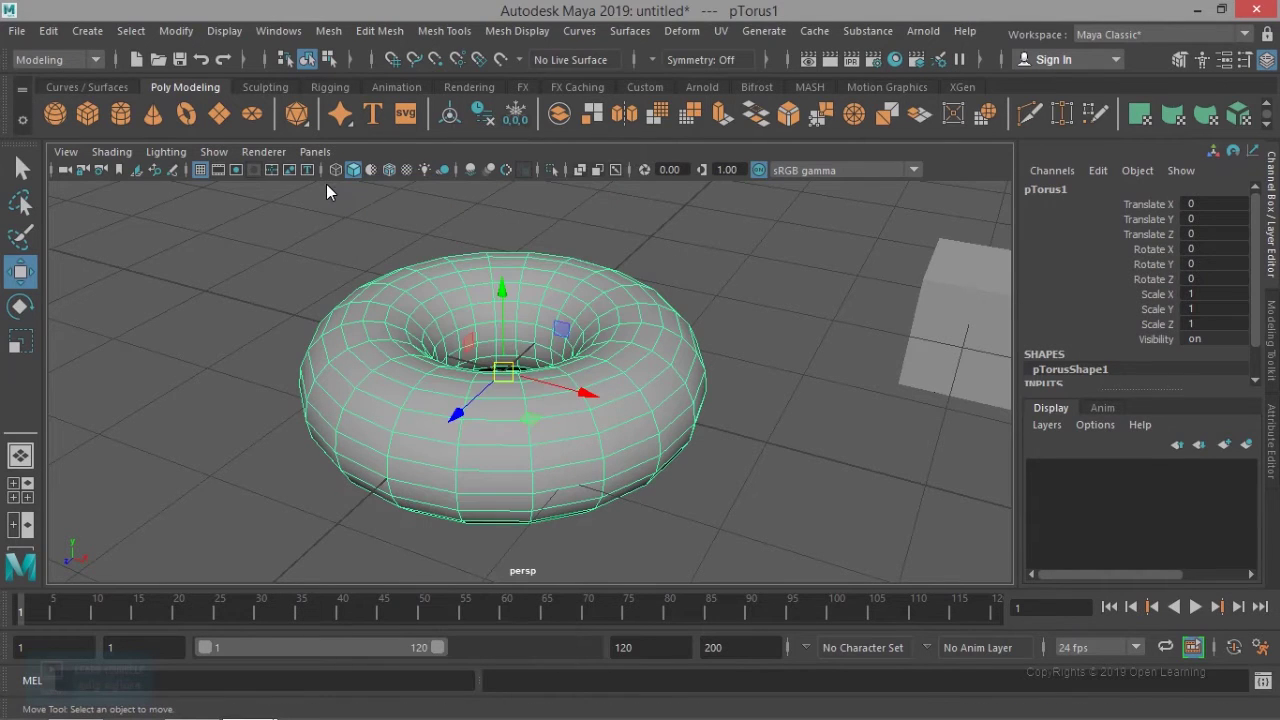
{"action": "left_click", "coordinate": [477, 374]}
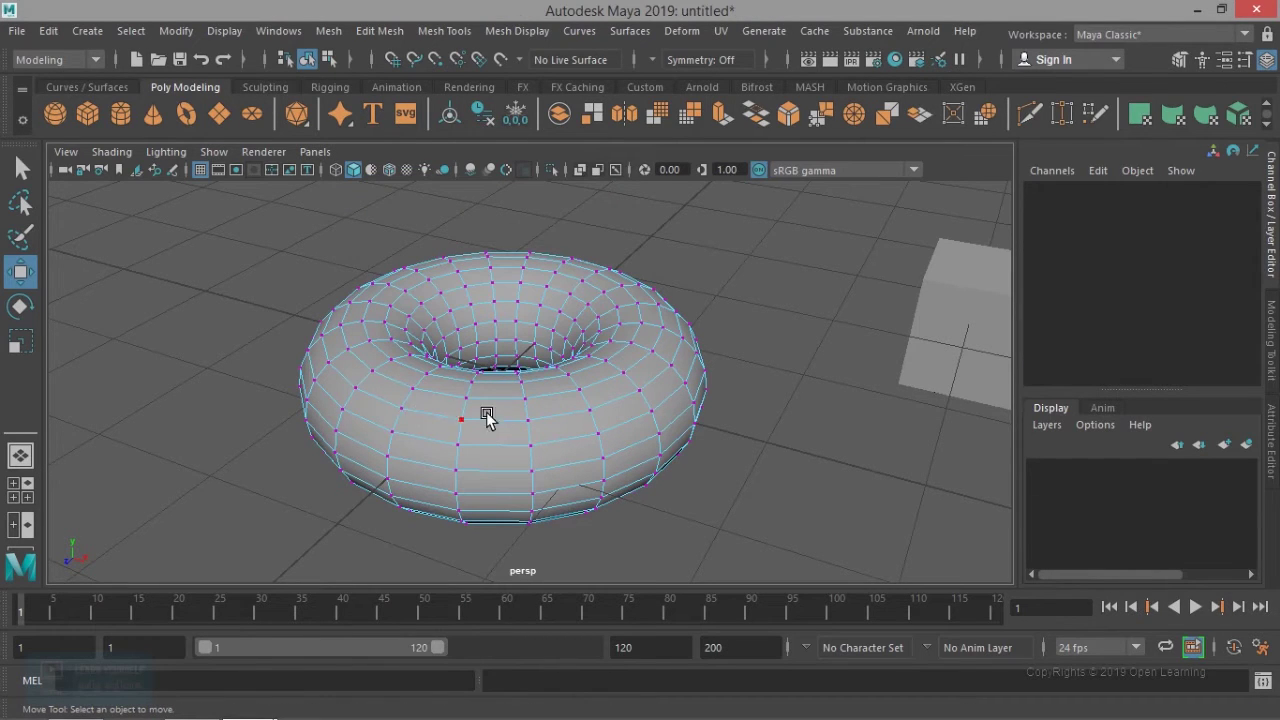
Step: Cycle the torus through its edge, multi and face component modes and return it to object mode
{"action": "right_click", "coordinate": [532, 316]}
{"action": "right_click_drag", "start_coordinate": [532, 316], "coordinate": [544, 239]}
{"action": "right_click_drag", "start_coordinate": [410, 340], "coordinate": [449, 206]}
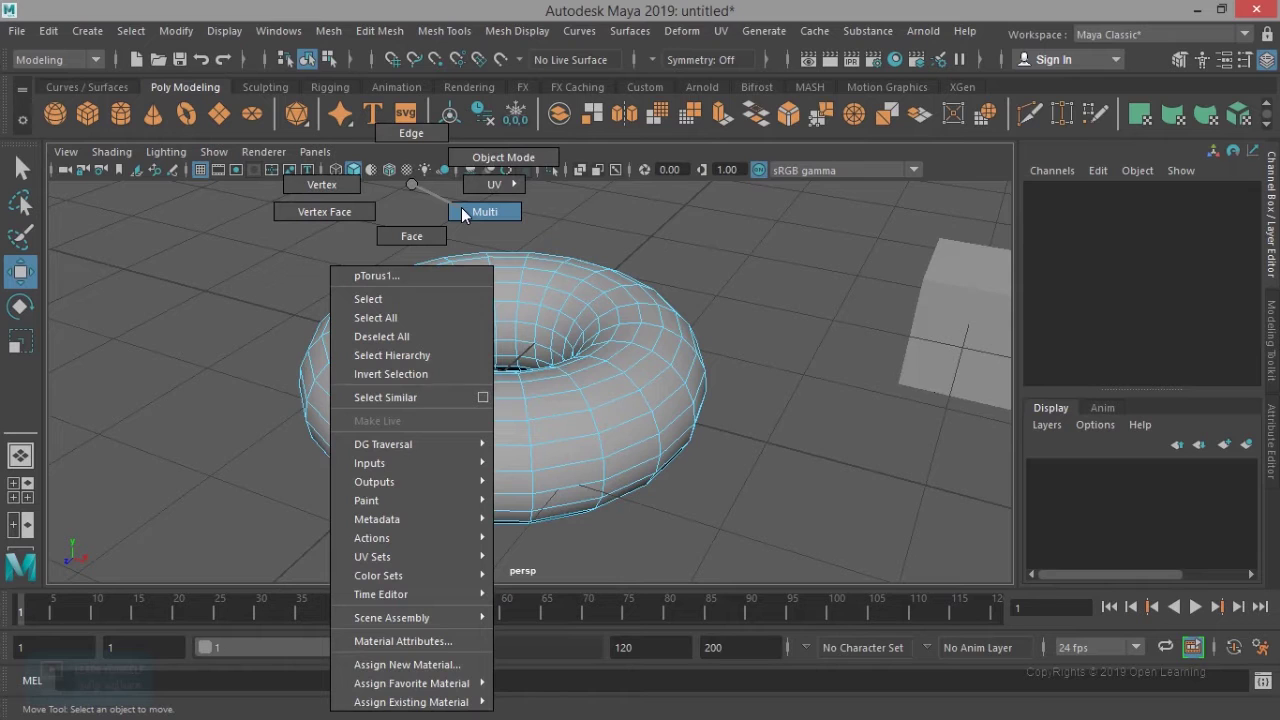
{"action": "right_click_drag", "start_coordinate": [480, 213], "coordinate": [420, 42]}
{"action": "right_click_drag", "start_coordinate": [476, 296], "coordinate": [598, 130]}
{"action": "right_click_drag", "start_coordinate": [564, 368], "coordinate": [418, 168]}
{"action": "right_click_drag", "start_coordinate": [406, 404], "coordinate": [657, 242]}
{"action": "right_click_drag", "start_coordinate": [345, 312], "coordinate": [317, 249]}
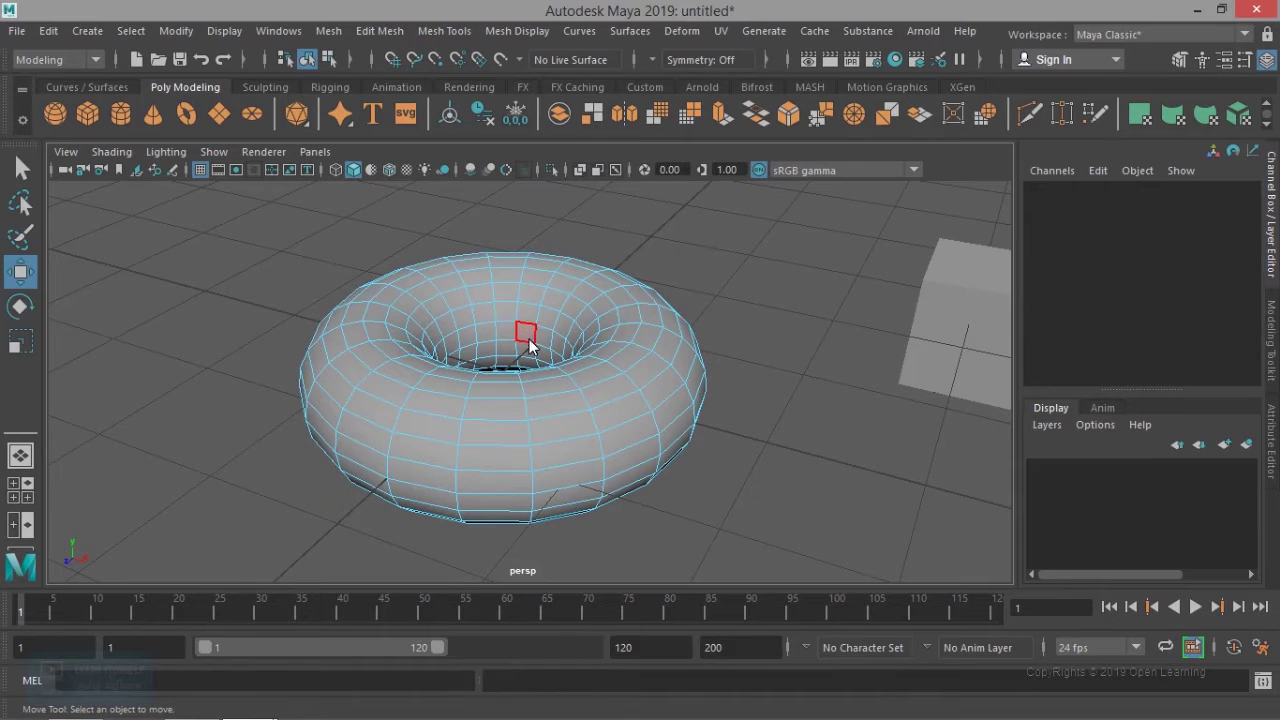
{"action": "right_click_drag", "start_coordinate": [398, 423], "coordinate": [590, 345]}
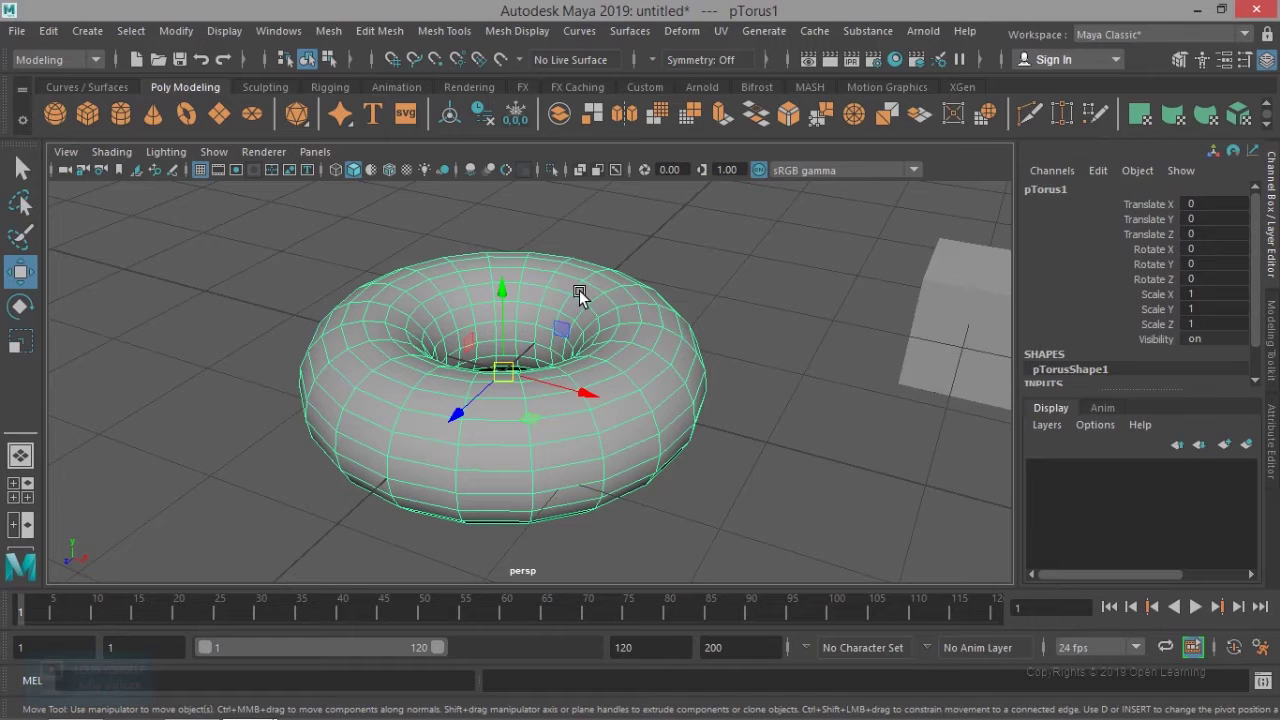
Step: Select a single edge on the torus's upper front in edge mode and undo a trial vertical move of it
{"action": "right_click_drag", "start_coordinate": [573, 284], "coordinate": [574, 128]}
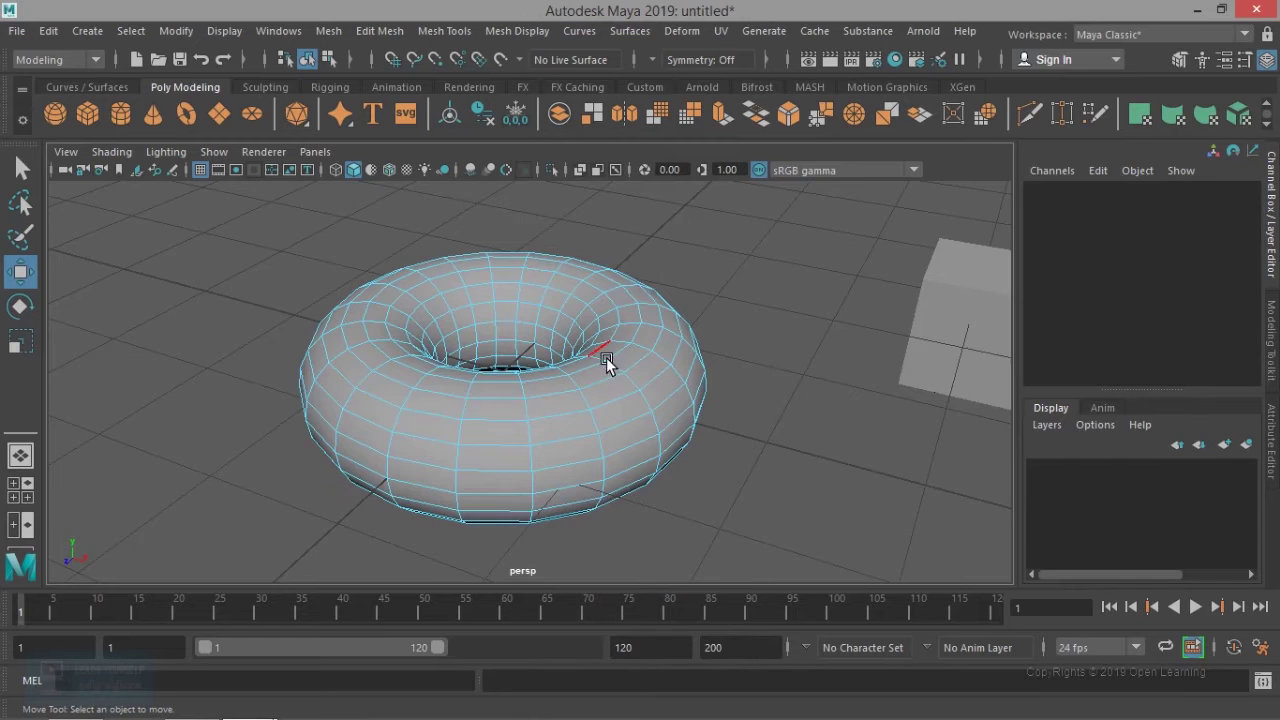
{"action": "scroll", "coordinate": [603, 388], "scroll_direction": "up", "scroll_amount": 5}
{"action": "left_click", "coordinate": [576, 404]}
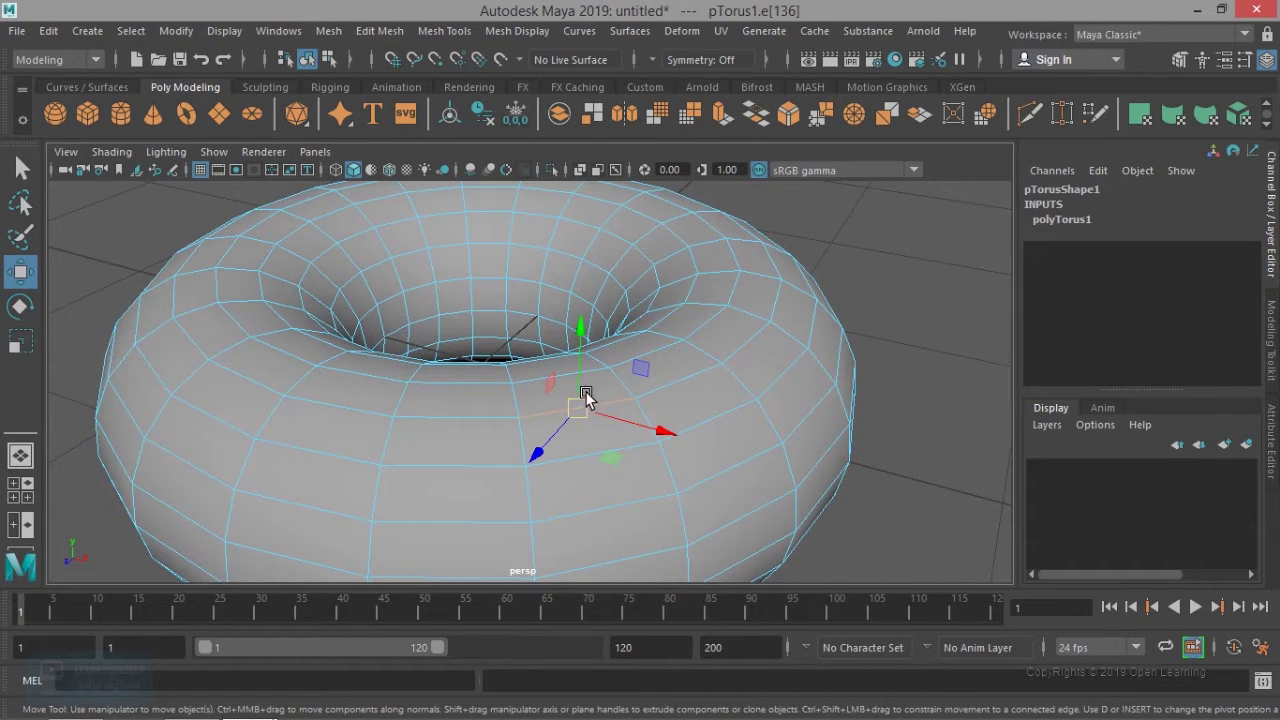
{"action": "left_click_drag", "start_coordinate": [583, 329], "coordinate": [549, 343]}
{"action": "key", "text": "ctrl+z"}
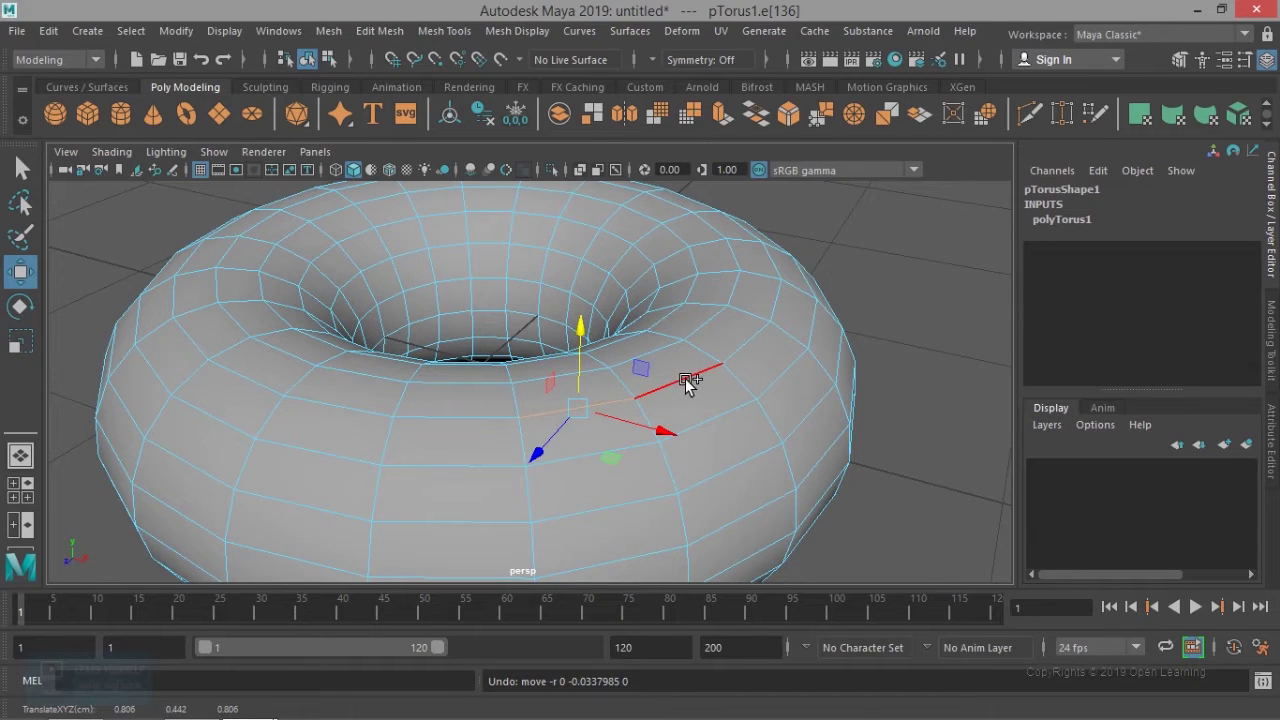
Step: Extend the edge selection to the whole upper edge loop of the torus and lower the loop to about 0.295 cm in Y
{"action": "left_click", "coordinate": [685, 378], "text": "shift"}
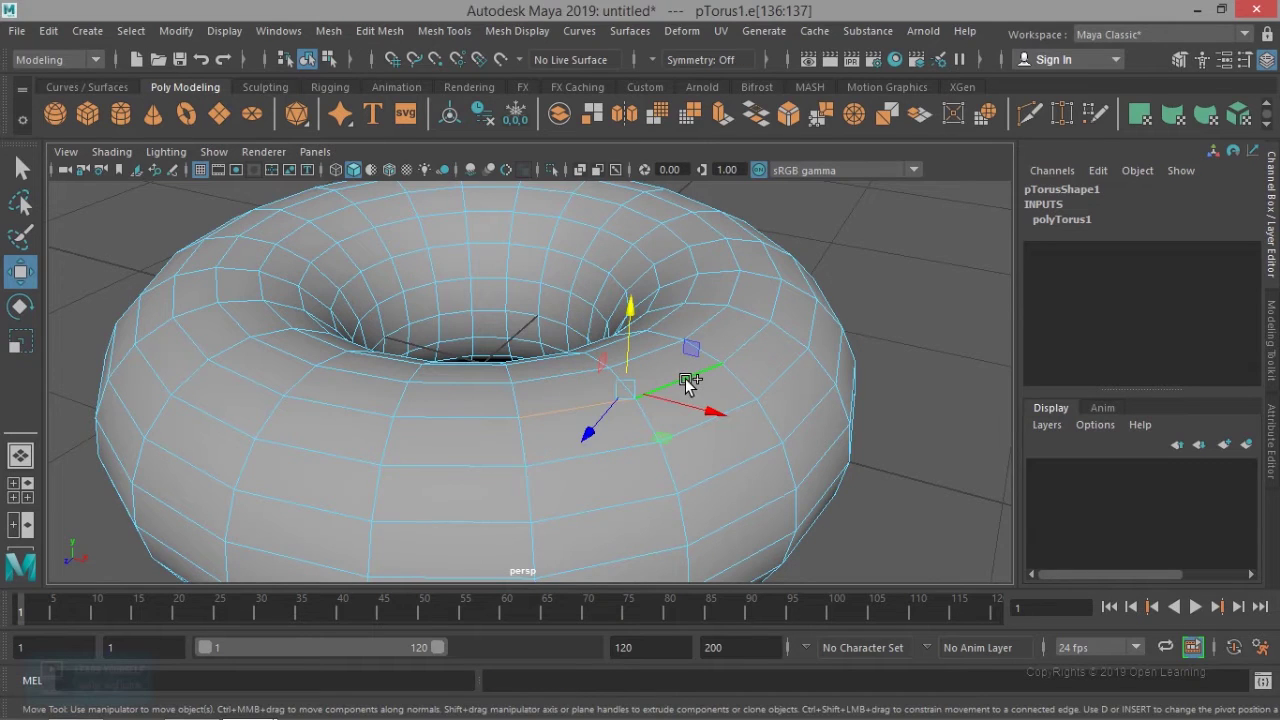
{"action": "left_click", "coordinate": [735, 346], "text": "shift"}
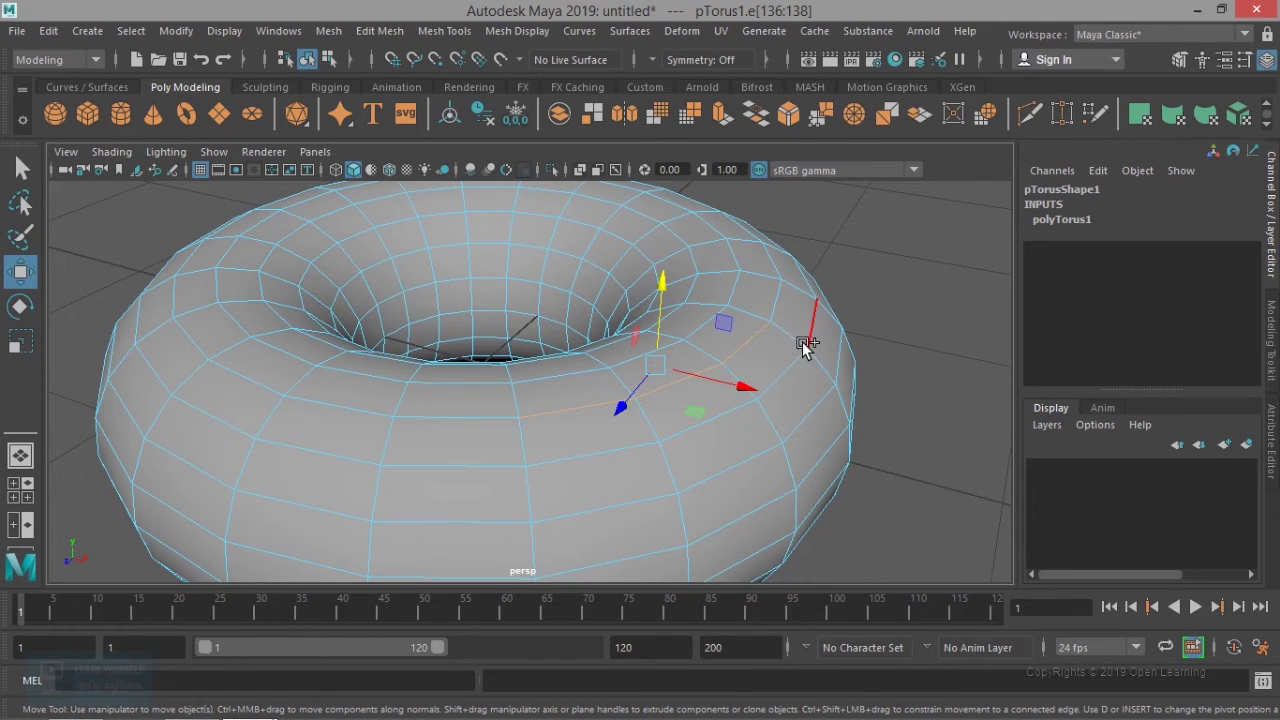
{"action": "double_click", "coordinate": [752, 343]}
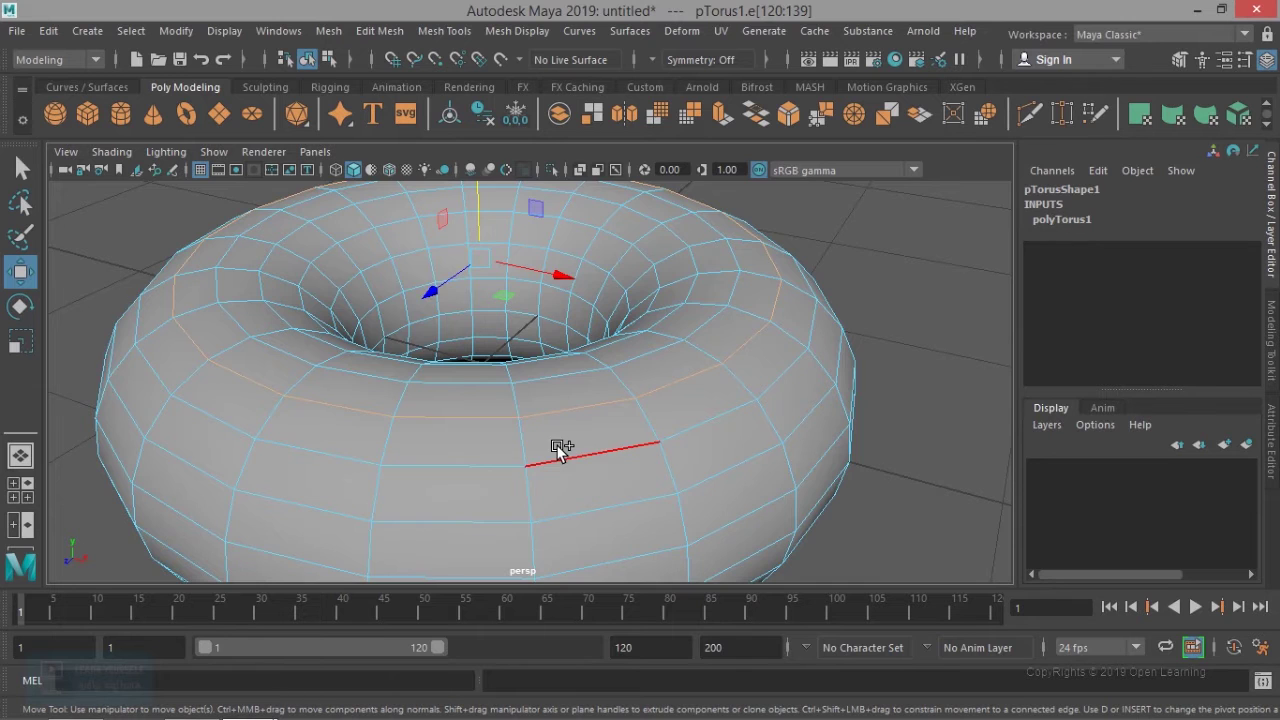
{"action": "scroll", "coordinate": [560, 450], "scroll_direction": "down", "scroll_amount": 5}
{"action": "mouse_move", "coordinate": [505, 229]}
{"action": "left_mouse_down"}
{"action": "mouse_move", "coordinate": [515, 260]}
{"action": "mouse_move", "coordinate": [514, 248]}
{"action": "left_mouse_up"}
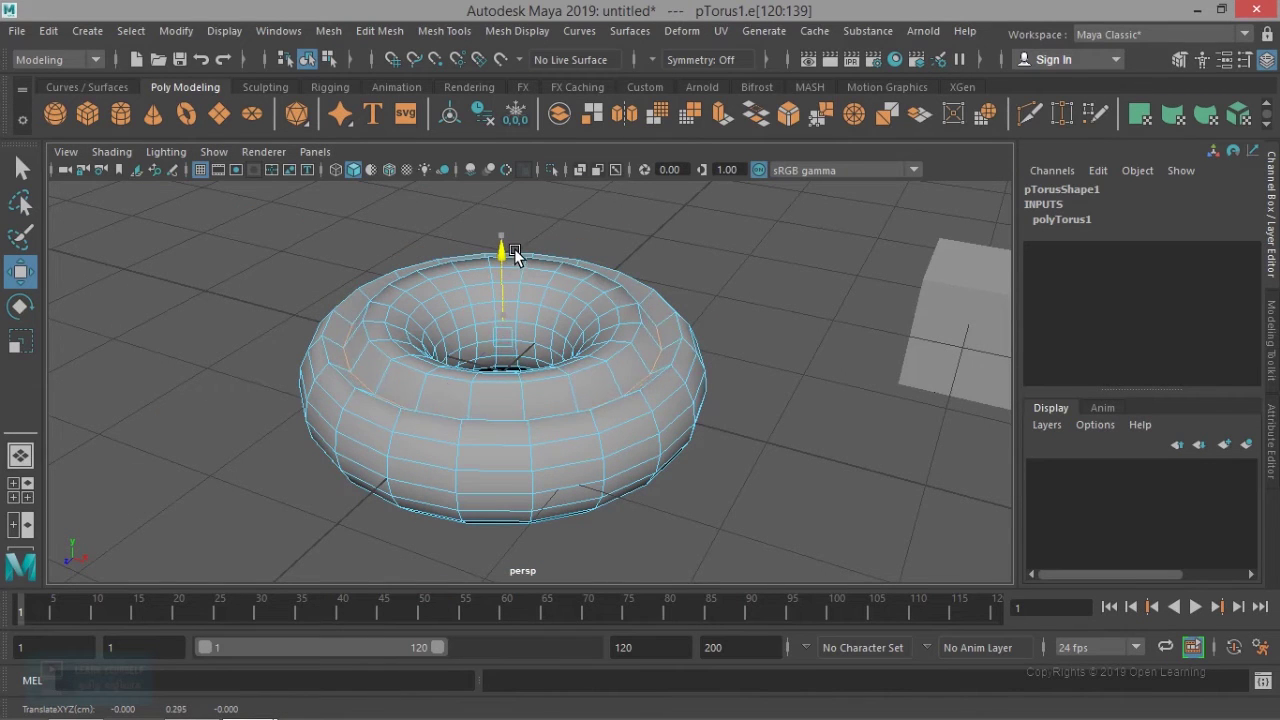
Step: Select the complete edge loop around the lower outer side of the torus
{"action": "scroll", "coordinate": [489, 366], "scroll_direction": "up", "scroll_amount": 5}
{"action": "left_click_drag", "start_coordinate": [493, 376], "coordinate": [503, 343], "text": "alt"}
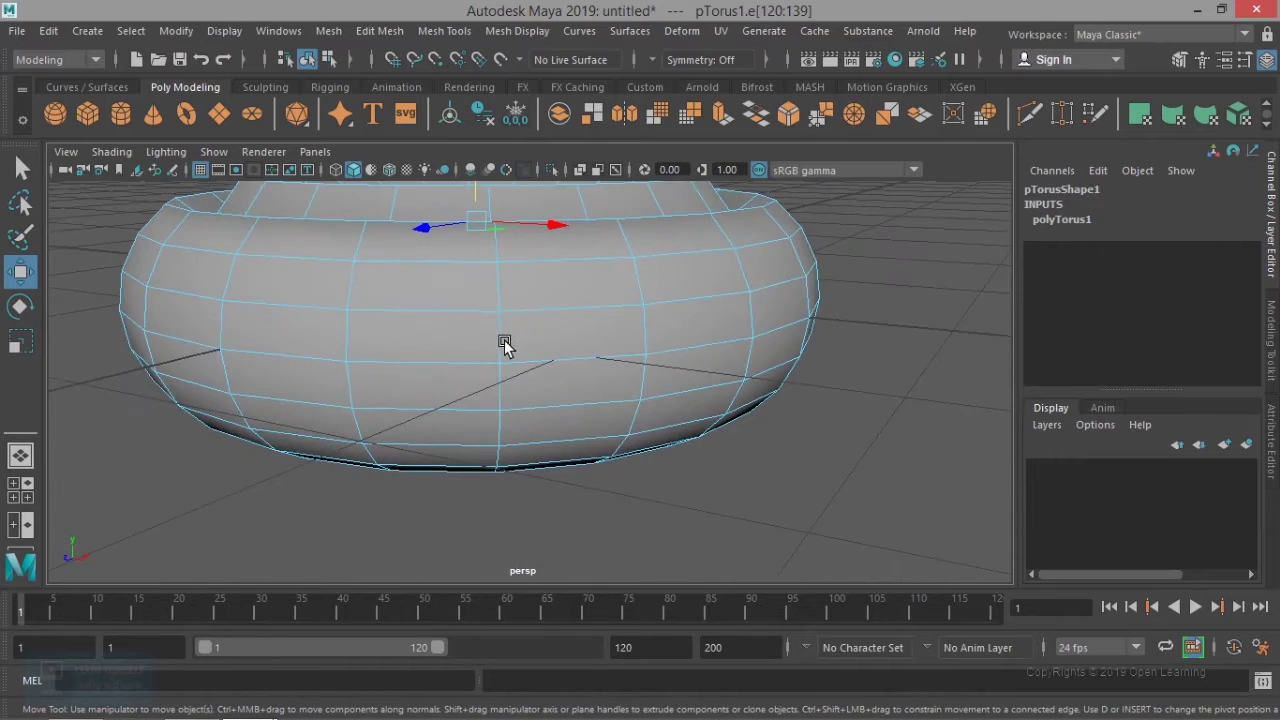
{"action": "left_click", "coordinate": [444, 362]}
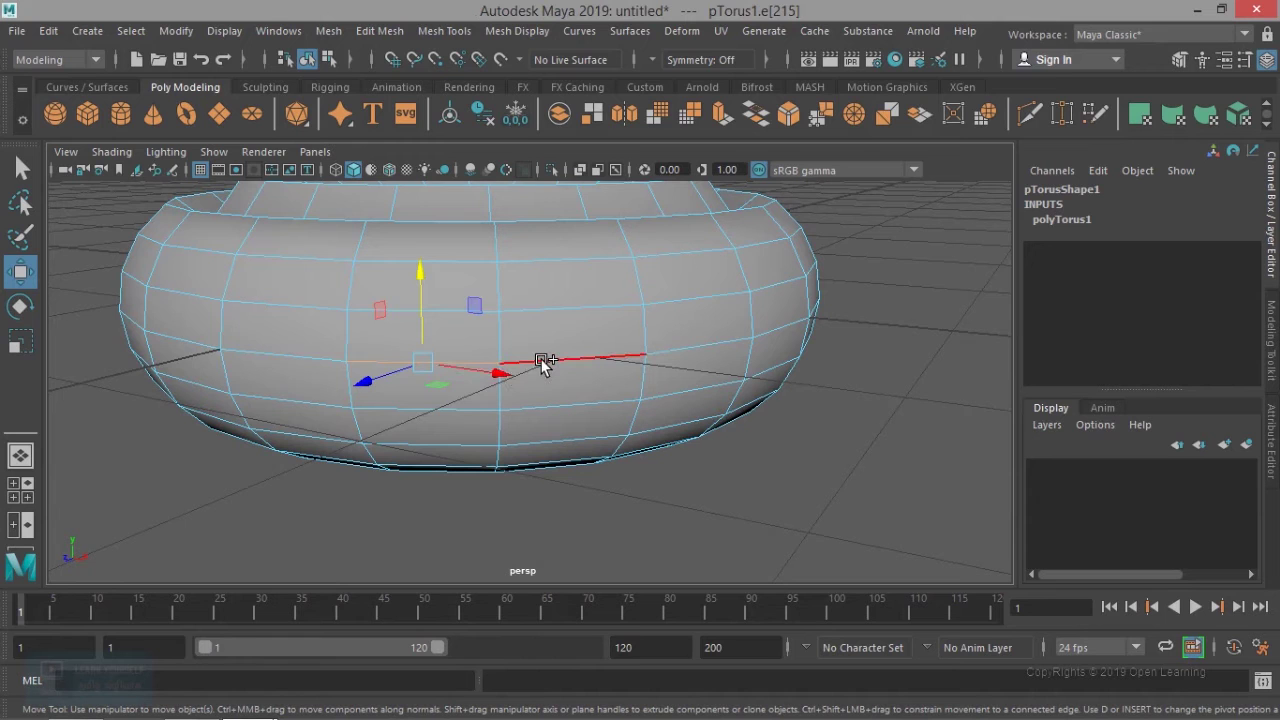
{"action": "double_click", "coordinate": [541, 360]}
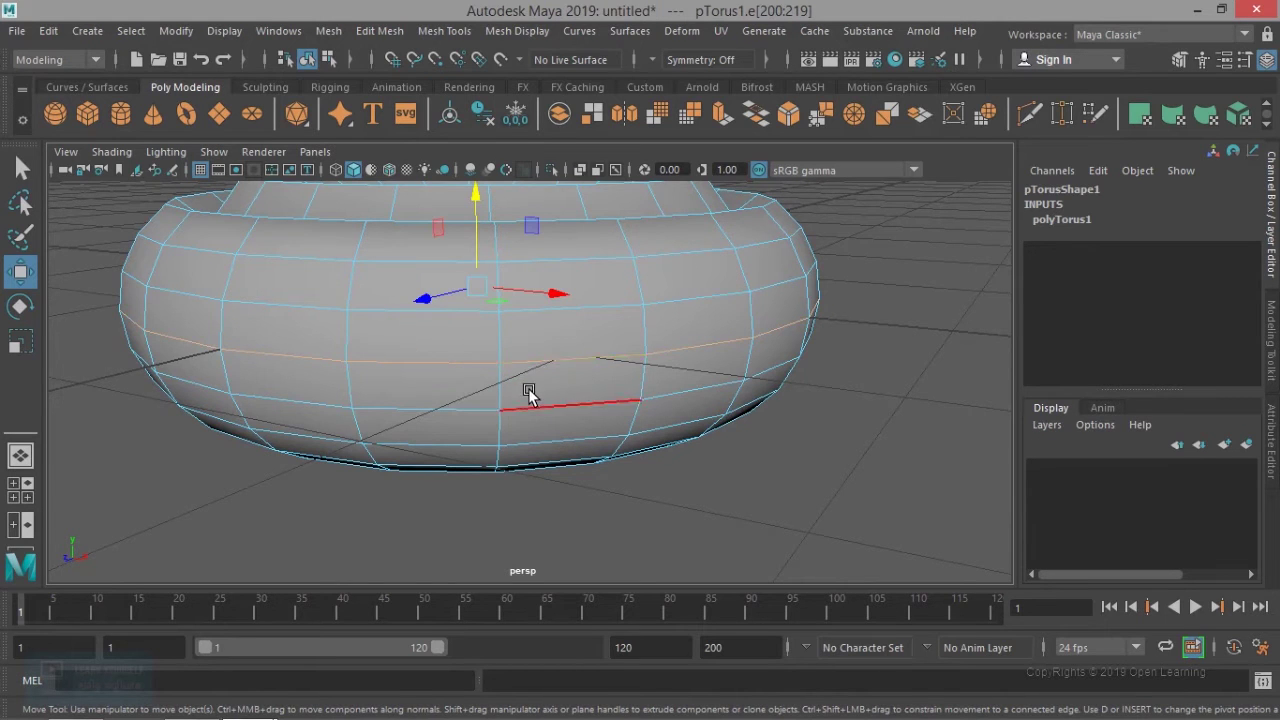
Step: Scale the lower edge loop uniformly, first outward and then inward, to form a groove around the torus
{"action": "scroll", "coordinate": [528, 386], "scroll_direction": "down", "scroll_amount": 5}
{"action": "left_click_drag", "start_coordinate": [528, 388], "coordinate": [524, 458], "text": "alt"}
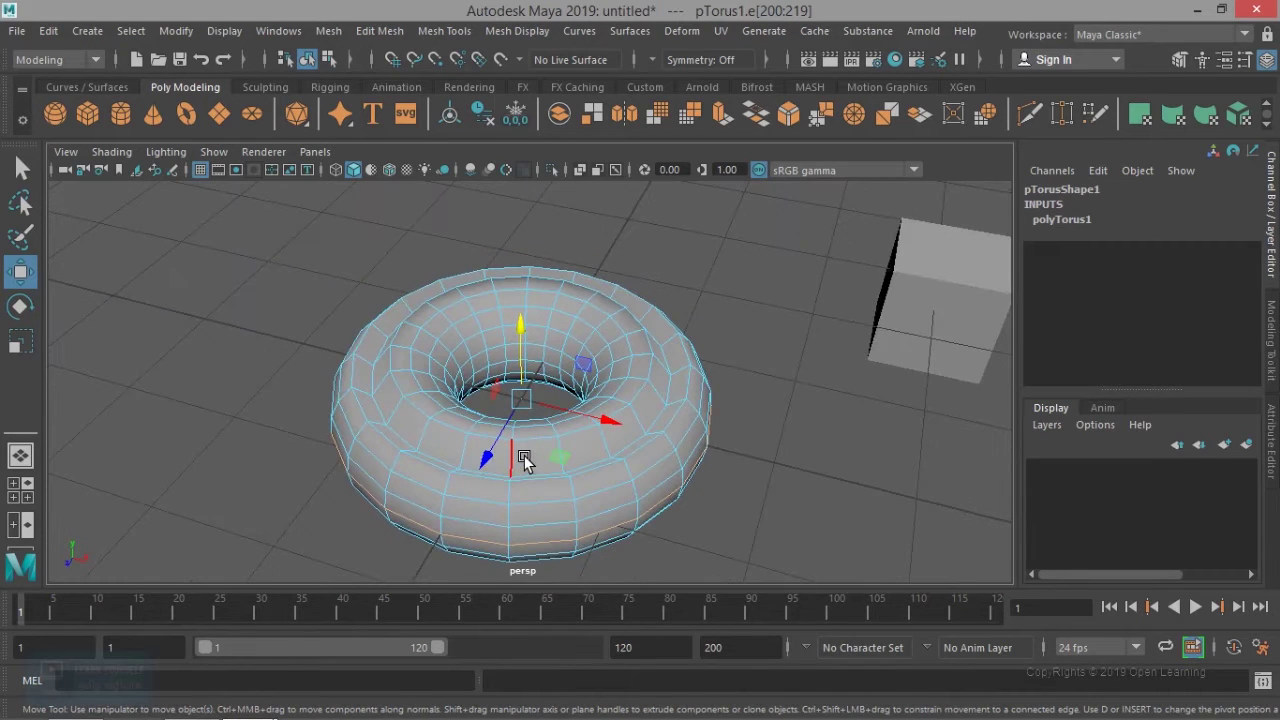
{"action": "key", "text": "r"}
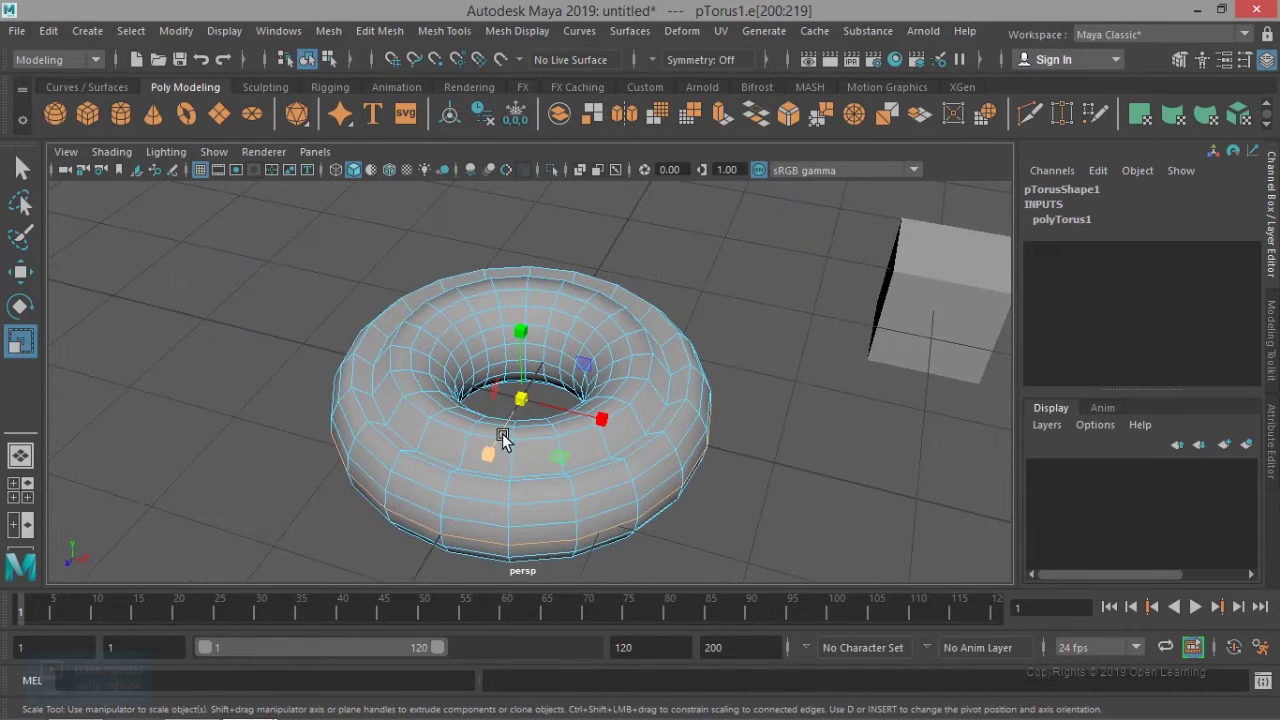
{"action": "left_click_drag", "start_coordinate": [521, 392], "coordinate": [556, 408]}
{"action": "left_click_drag", "start_coordinate": [532, 452], "coordinate": [503, 434], "text": "alt"}
{"action": "left_click_drag", "start_coordinate": [500, 345], "coordinate": [441, 346]}
Step: Switch the torus to vertex mode and select a single vertex on the front of its upper inner ring
{"action": "right_click_drag", "start_coordinate": [452, 352], "coordinate": [590, 455], "text": "alt"}
{"action": "left_click_drag", "start_coordinate": [468, 350], "coordinate": [498, 404], "text": "alt"}
{"action": "right_click_drag", "start_coordinate": [337, 410], "coordinate": [386, 231]}
{"action": "right_click_drag", "start_coordinate": [336, 184], "coordinate": [255, 231]}
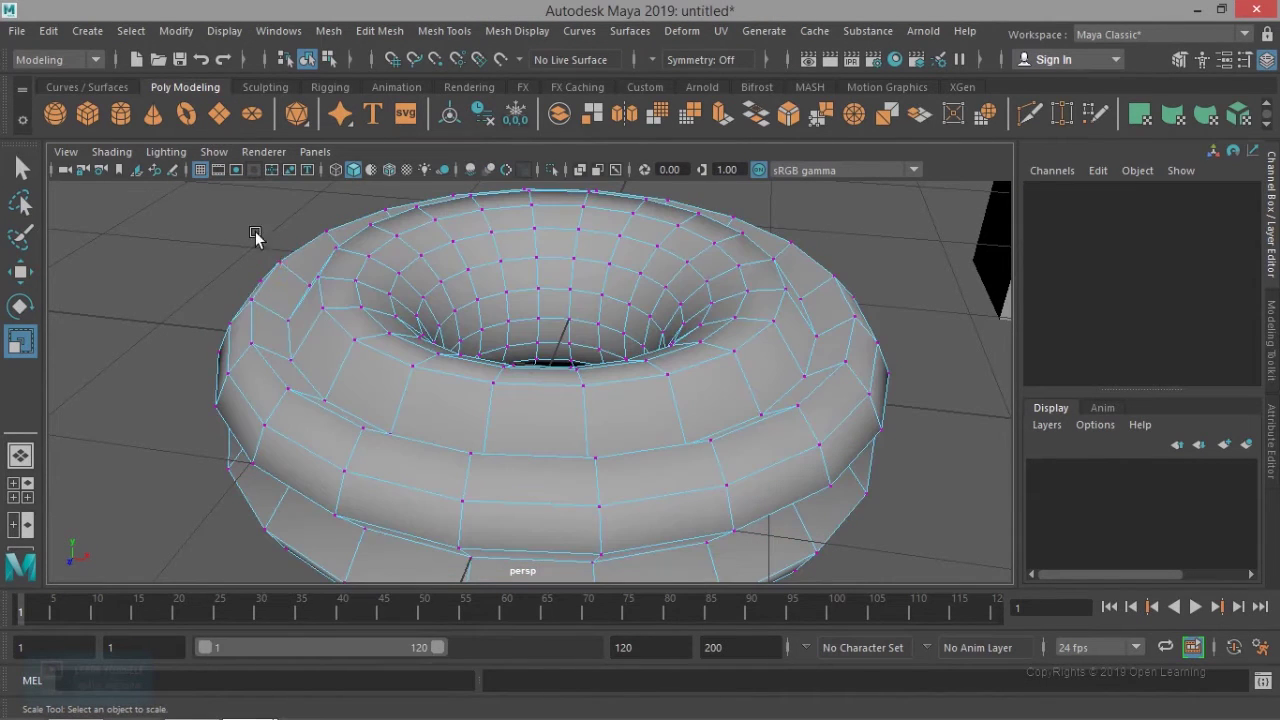
{"action": "left_click", "coordinate": [416, 367]}
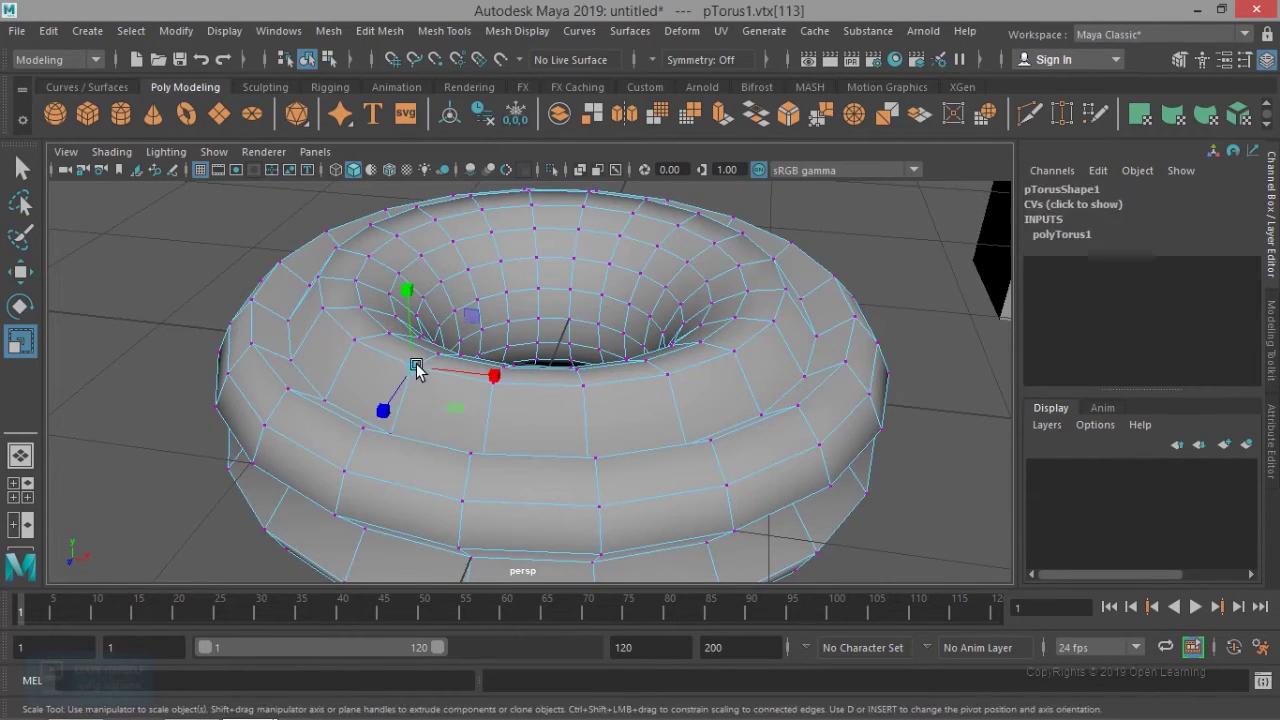
{"action": "left_click_drag", "start_coordinate": [487, 437], "coordinate": [483, 434], "text": "alt"}
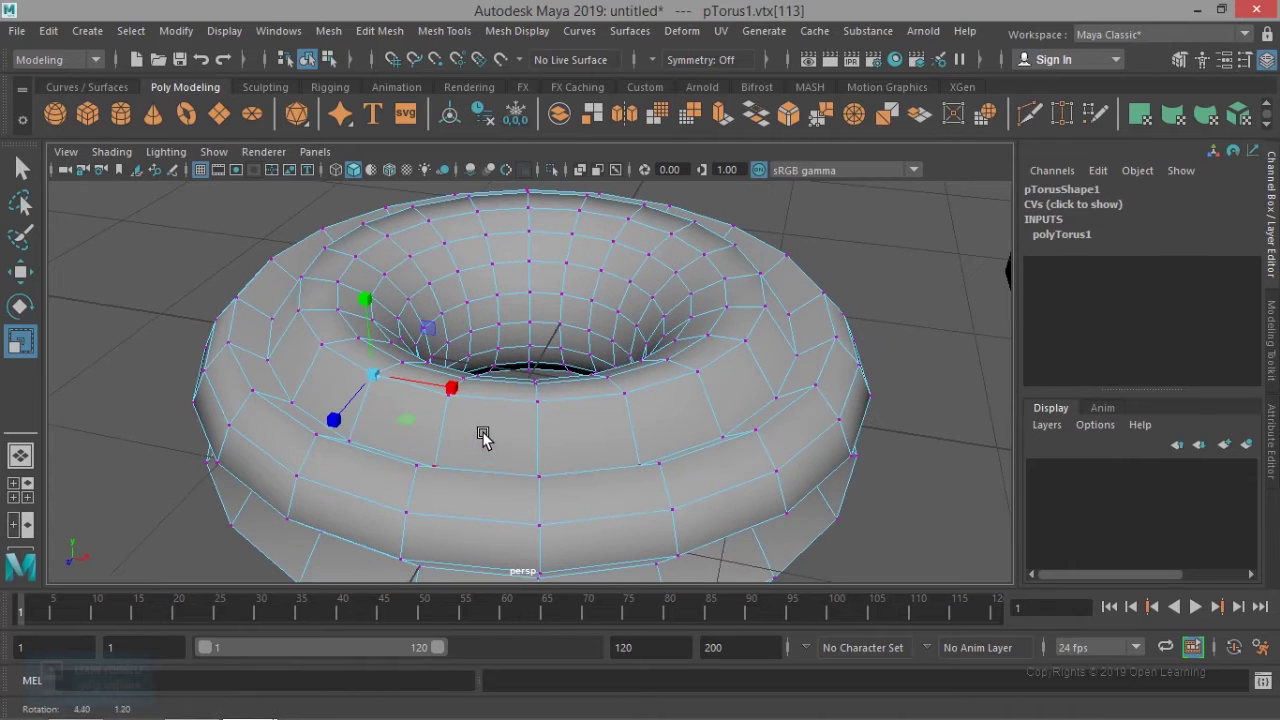
Step: Extend the selection to every second vertex all the way around the torus's upper ring
{"action": "left_click", "coordinate": [539, 401], "text": "shift"}
{"action": "left_click", "coordinate": [700, 372], "text": "shift"}
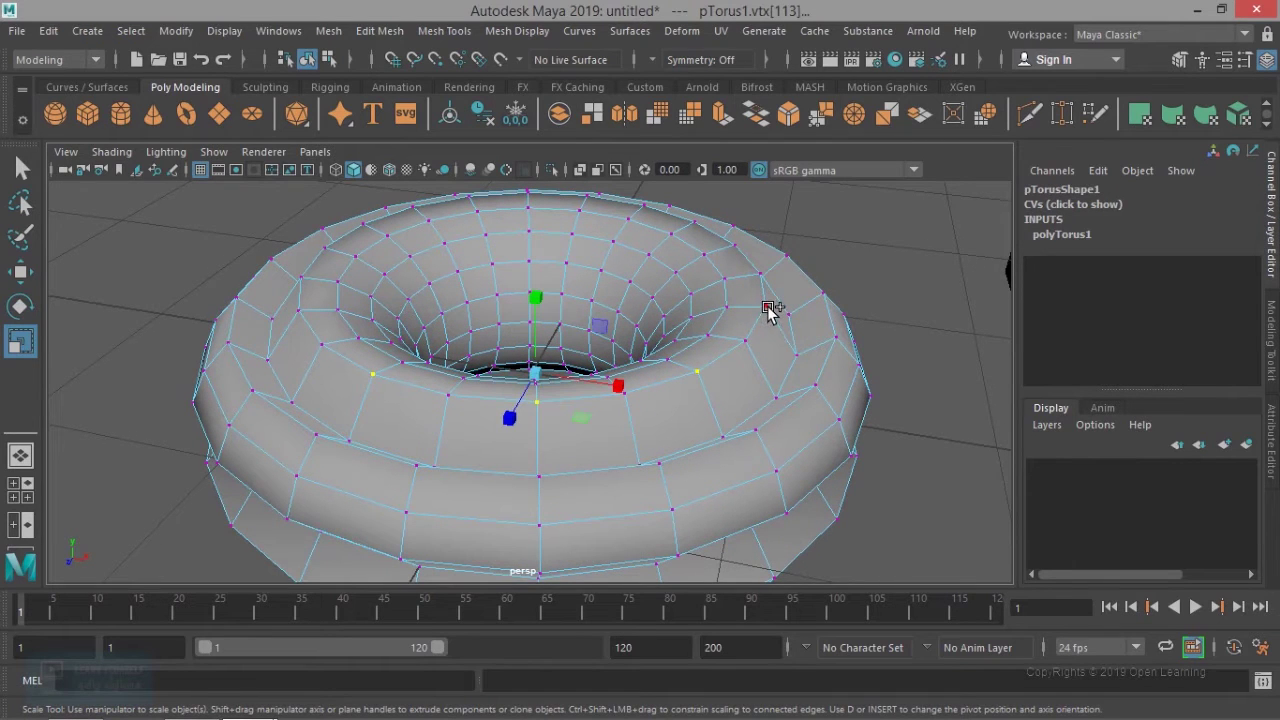
{"action": "left_click", "coordinate": [766, 307], "text": "shift"}
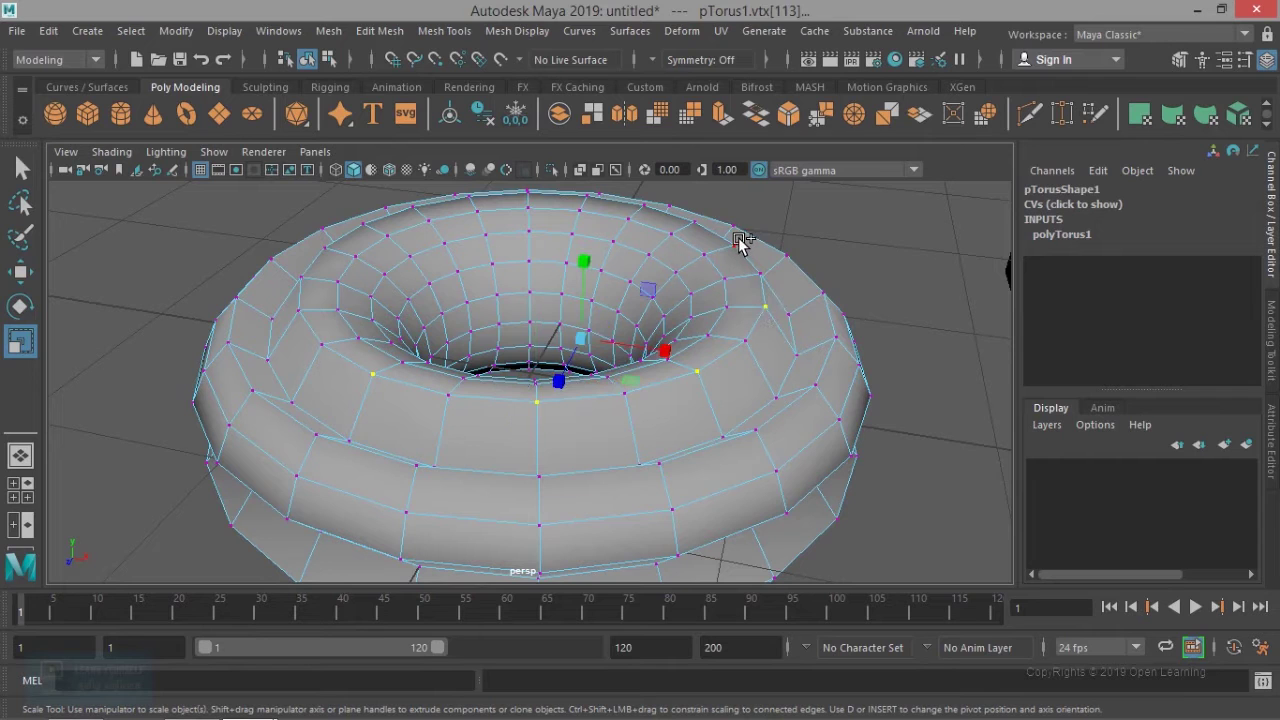
{"action": "left_click", "coordinate": [736, 242], "text": "shift"}
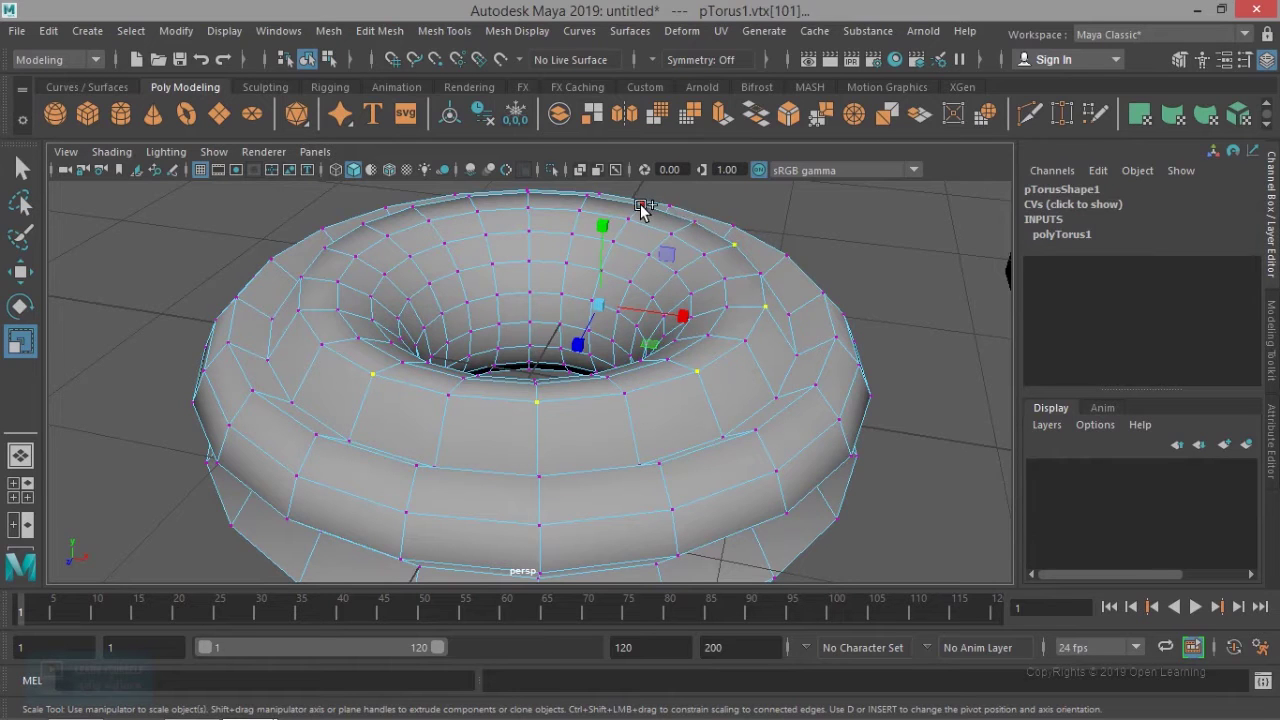
{"action": "left_click", "coordinate": [644, 206], "text": "shift"}
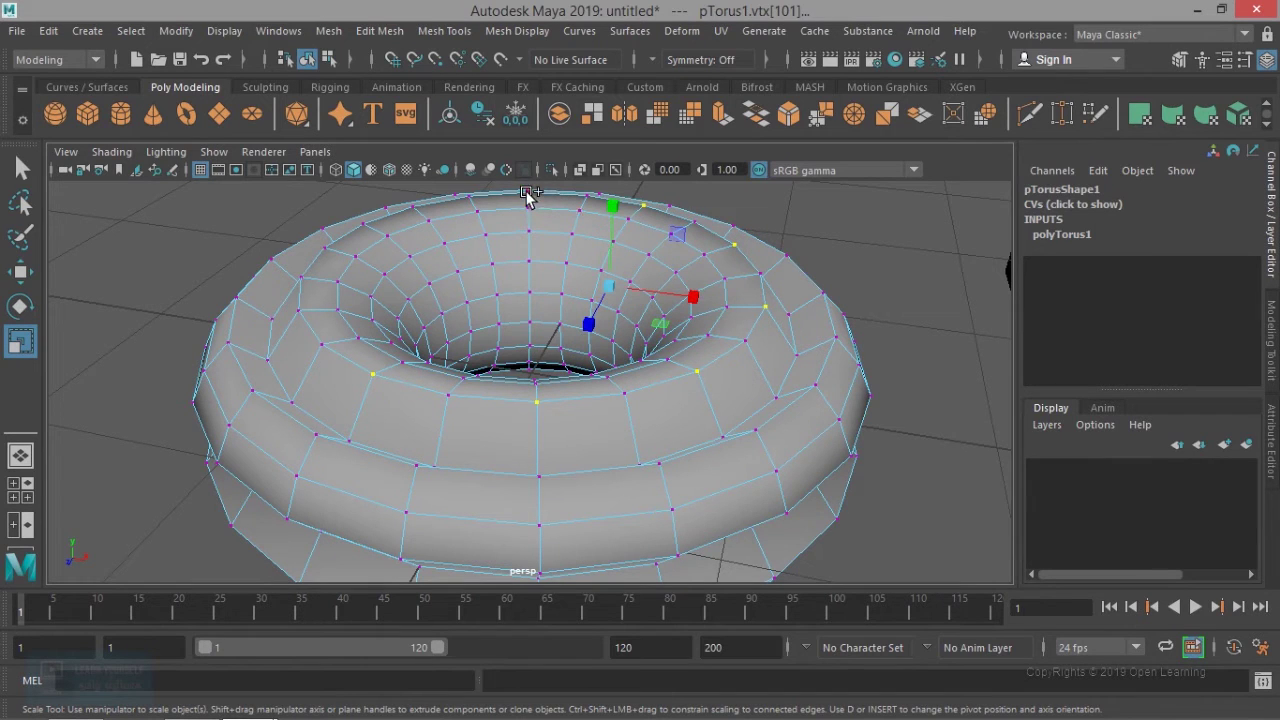
{"action": "left_click", "coordinate": [414, 207], "text": "shift"}
{"action": "left_click", "coordinate": [324, 246], "text": "shift"}
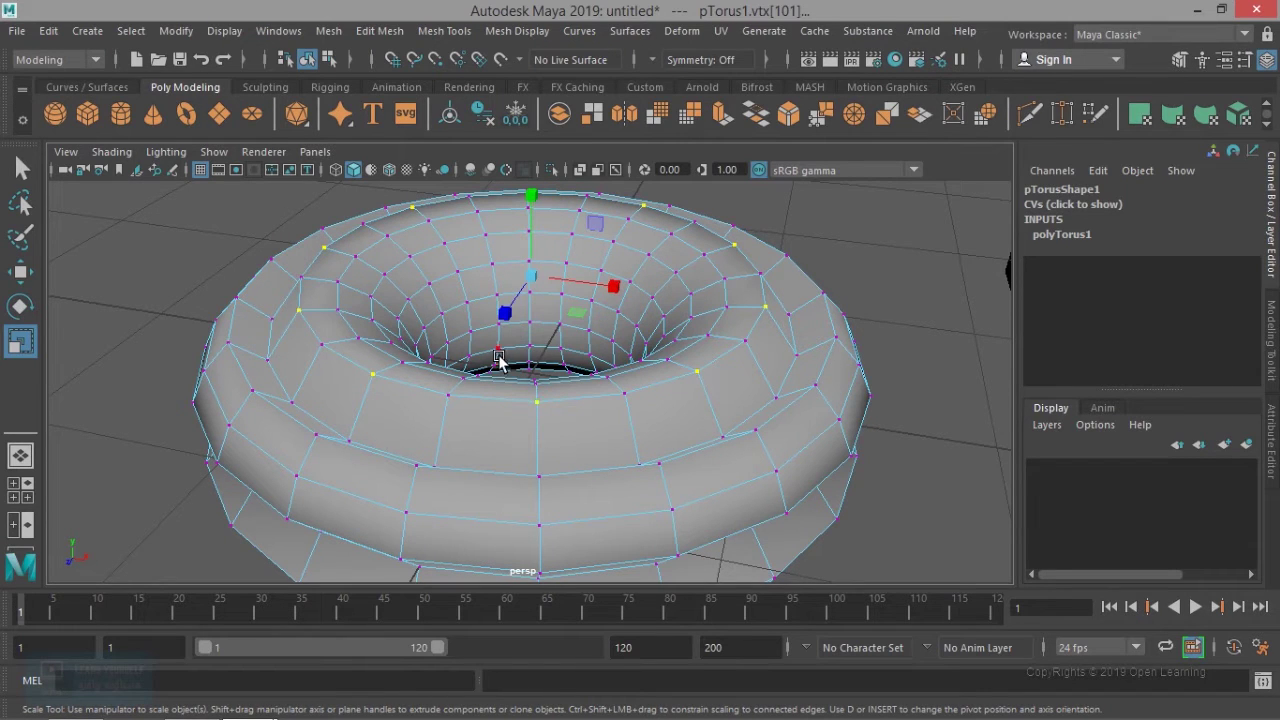
Step: Move the selected alternate vertices down in Y to form a zigzag around the top of the torus
{"action": "key", "text": "w"}
{"action": "left_click_drag", "start_coordinate": [531, 200], "coordinate": [531, 240]}
{"action": "left_click_drag", "start_coordinate": [514, 406], "coordinate": [466, 409], "text": "alt"}
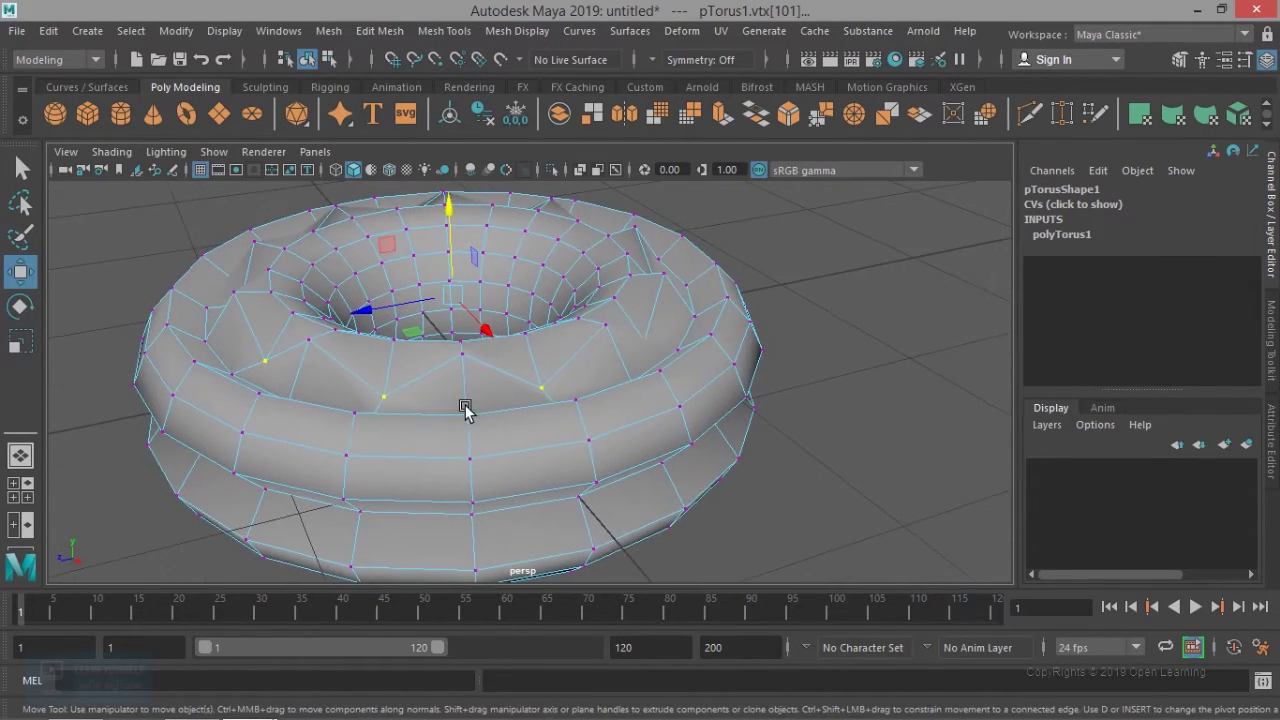
Step: Switch the torus to face mode and select a single face on the front of its outer band
{"action": "right_click_drag", "start_coordinate": [489, 184], "coordinate": [382, 213]}
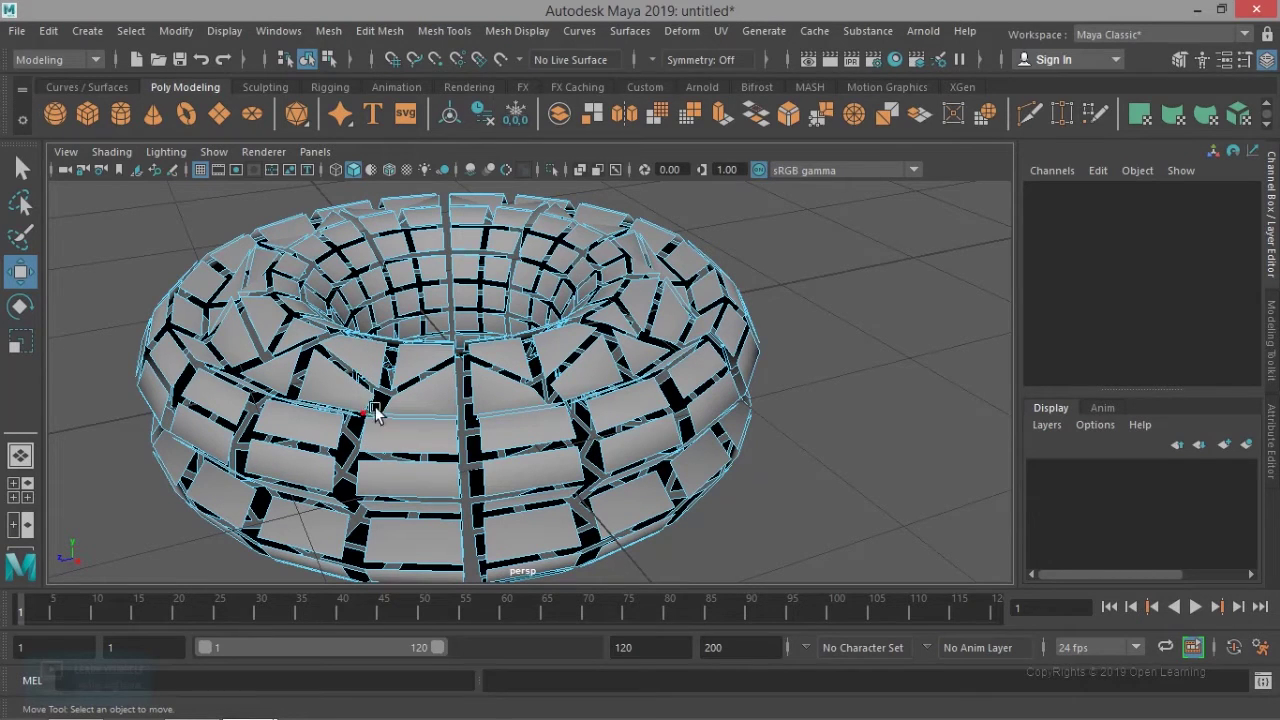
{"action": "right_click_drag", "start_coordinate": [519, 366], "coordinate": [537, 250]}
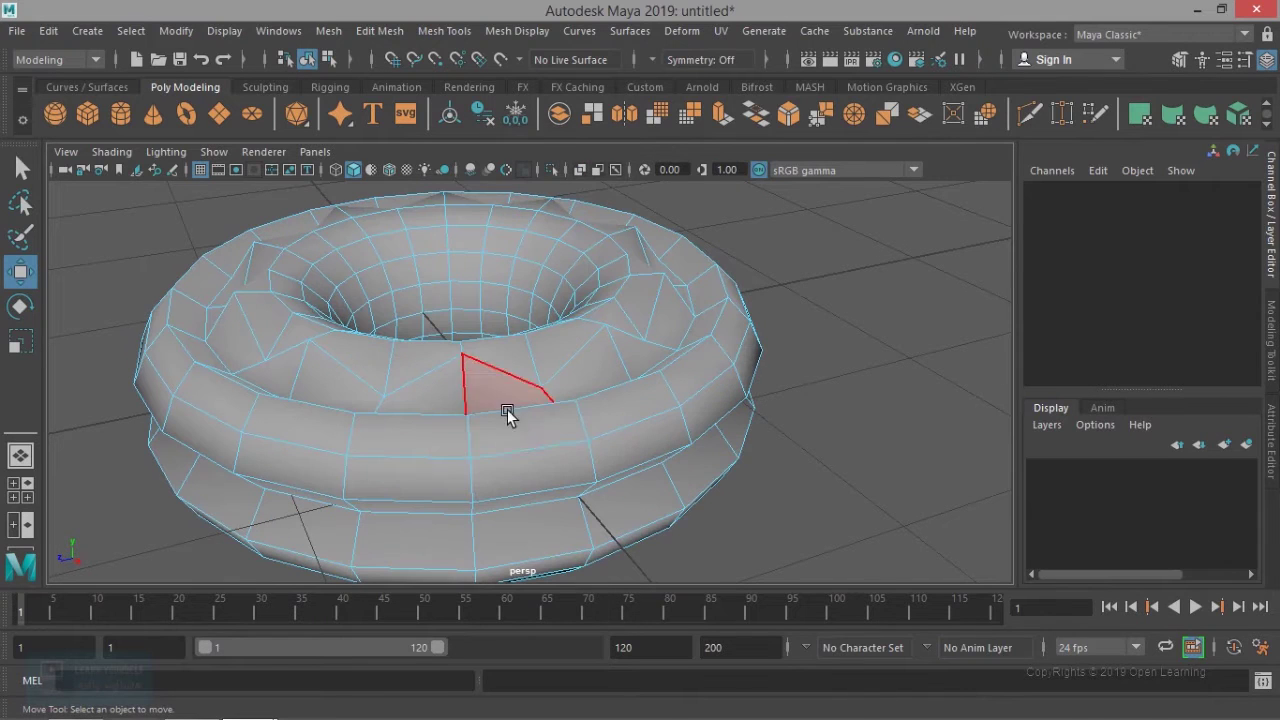
{"action": "left_click", "coordinate": [501, 425]}
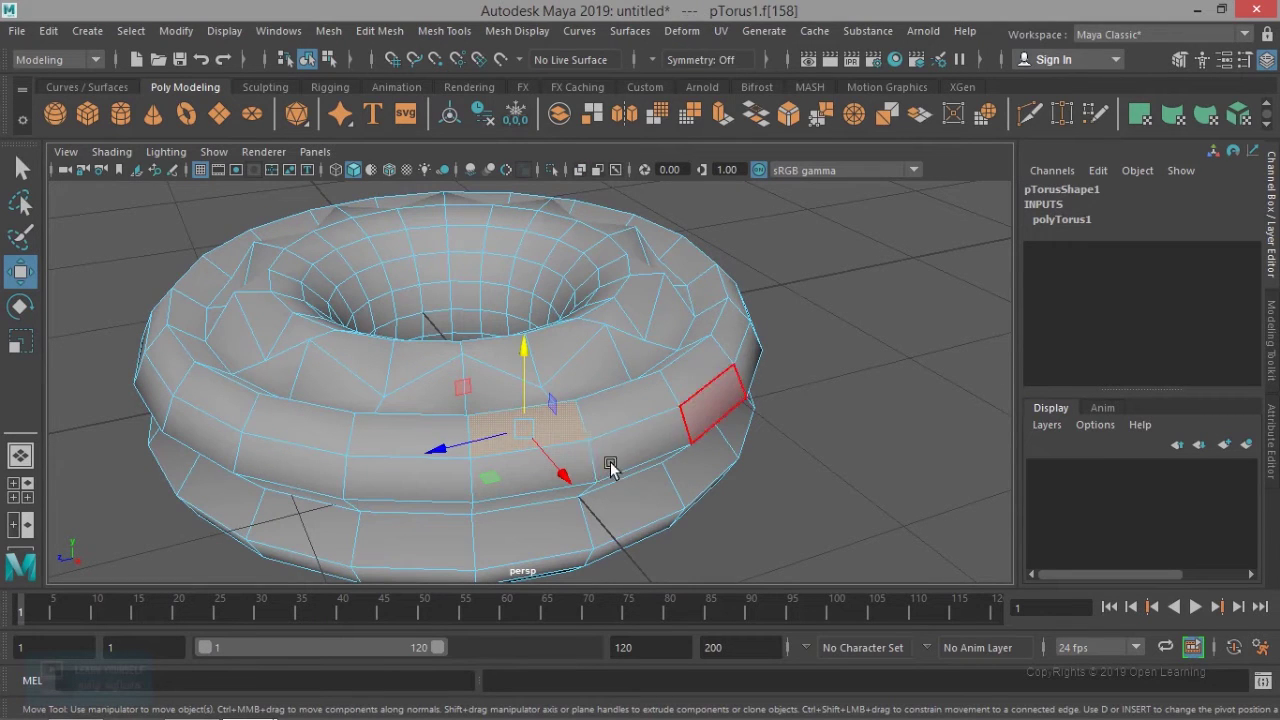
Step: Select the lower face loop of the torus's protruding outer ring and scale it uniformly inward to form a groove
{"action": "mouse_move", "coordinate": [531, 430]}
{"action": "left_mouse_down"}
{"action": "mouse_move", "coordinate": [577, 451]}
{"action": "mouse_move", "coordinate": [519, 424]}
{"action": "left_mouse_up"}
{"action": "key", "text": "ctrl+z"}
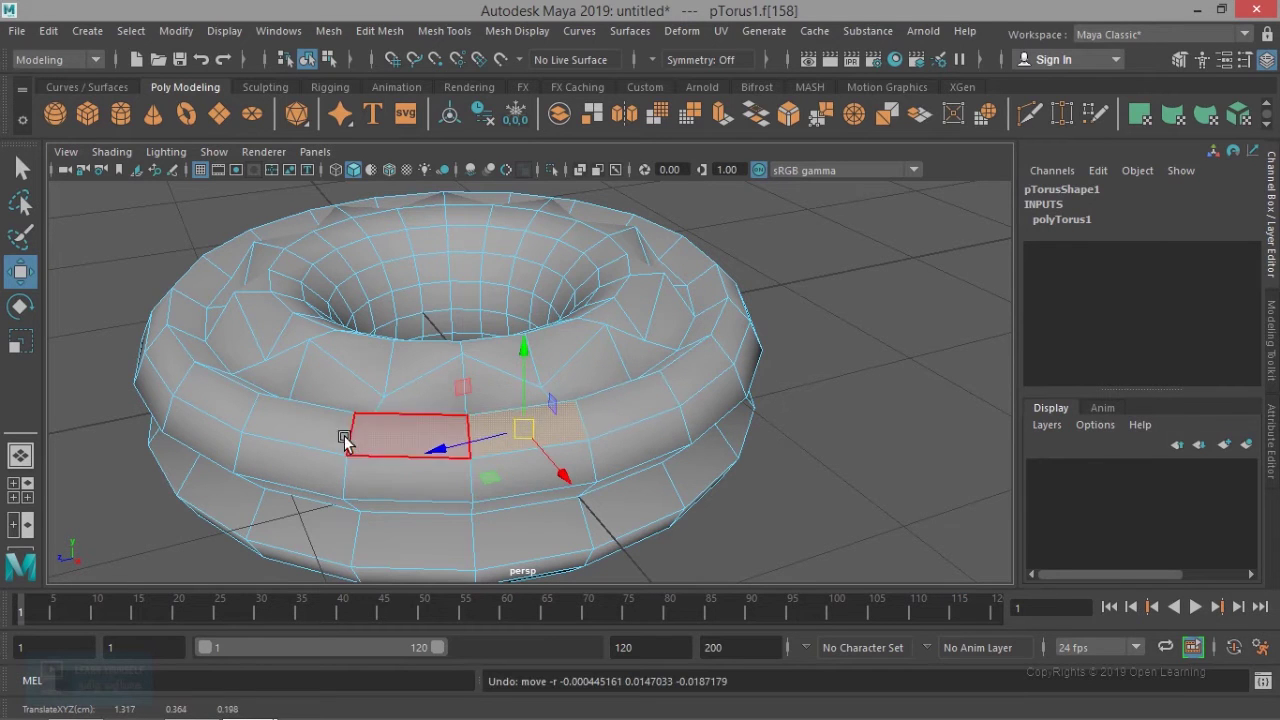
{"action": "left_click", "coordinate": [580, 462]}
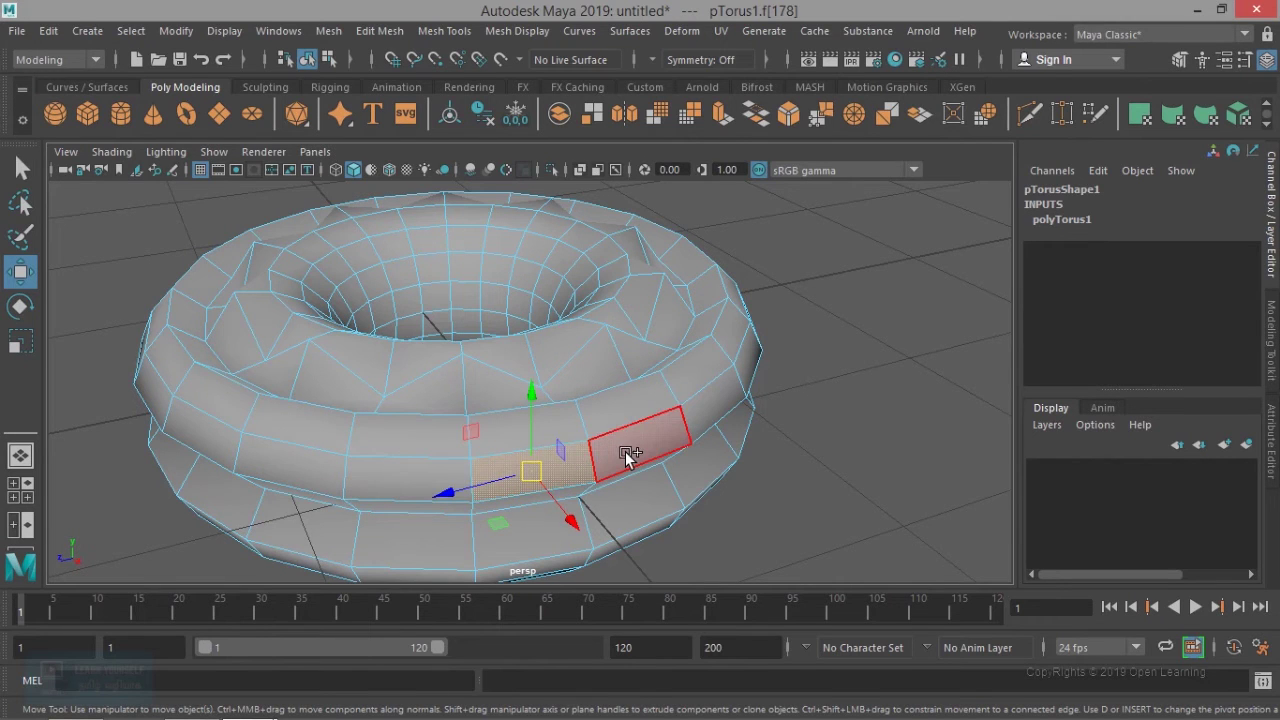
{"action": "double_click", "coordinate": [625, 451]}
{"action": "mouse_move", "coordinate": [157, 418]}
{"action": "left_mouse_down", "text": "alt"}
{"action": "mouse_move", "coordinate": [323, 437]}
{"action": "mouse_move", "coordinate": [170, 422]}
{"action": "left_mouse_up", "text": "alt"}
{"action": "key", "text": "r"}
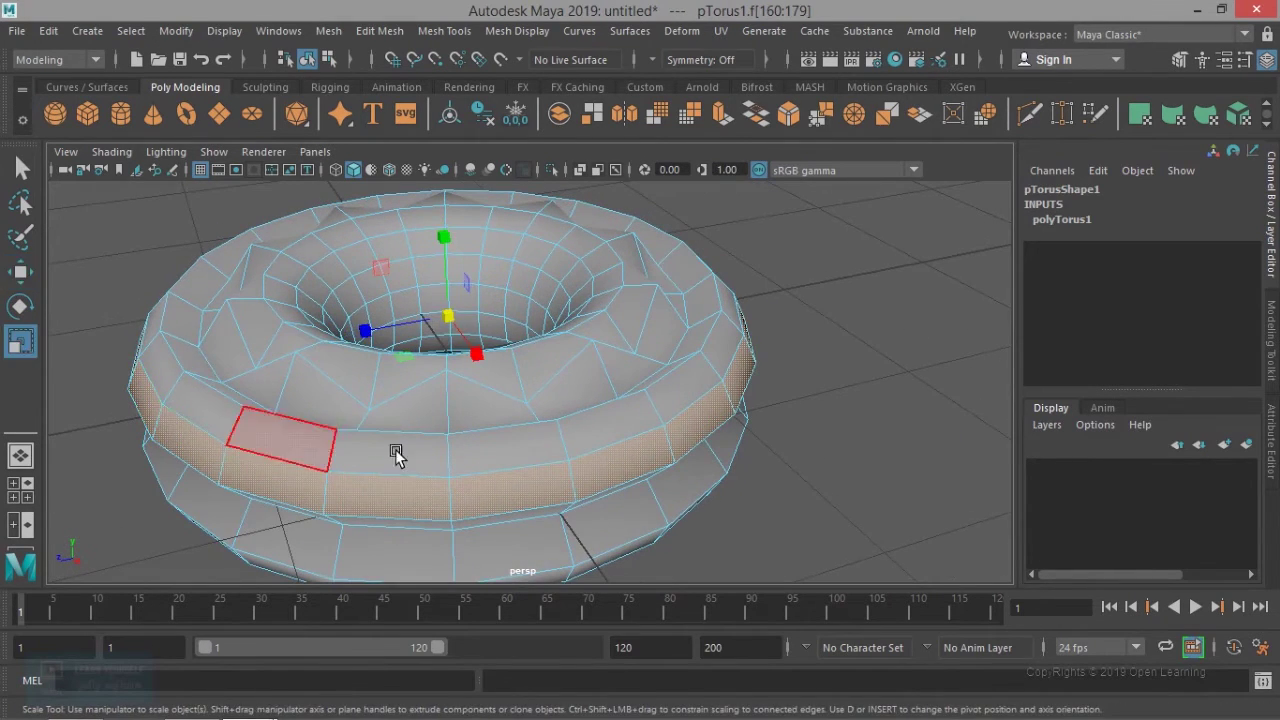
{"action": "left_click_drag", "start_coordinate": [448, 316], "coordinate": [390, 330]}
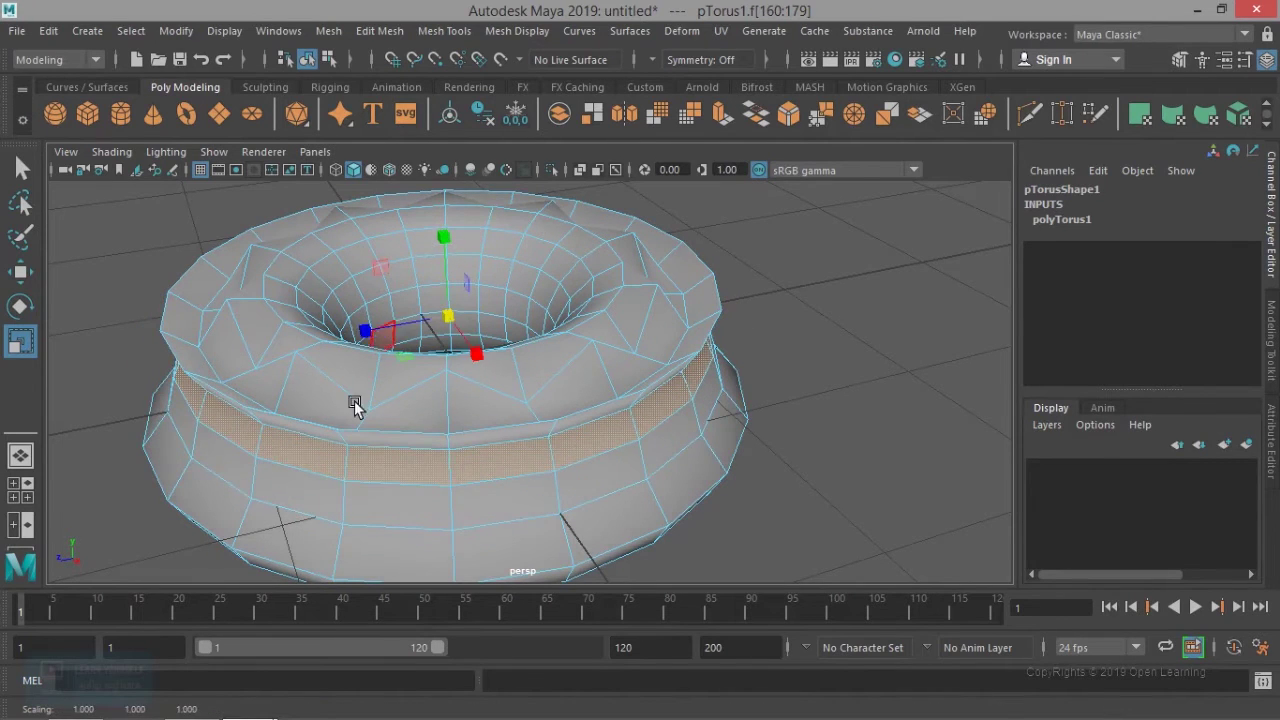
Step: Switch the torus to Multi component mode and select an edge, an adjacent face and a nearby vertex together on its upper front
{"action": "left_click_drag", "start_coordinate": [354, 400], "coordinate": [394, 429], "text": "alt"}
{"action": "right_click", "coordinate": [394, 428]}
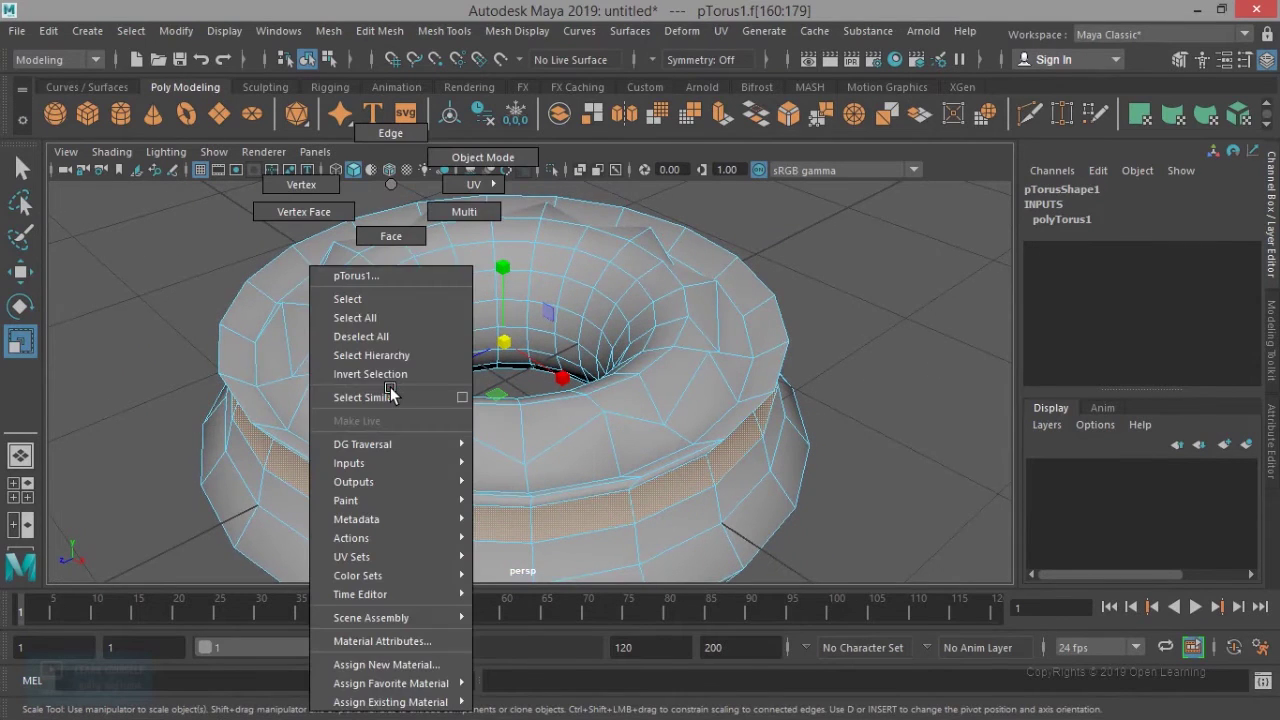
{"action": "left_click", "coordinate": [461, 212]}
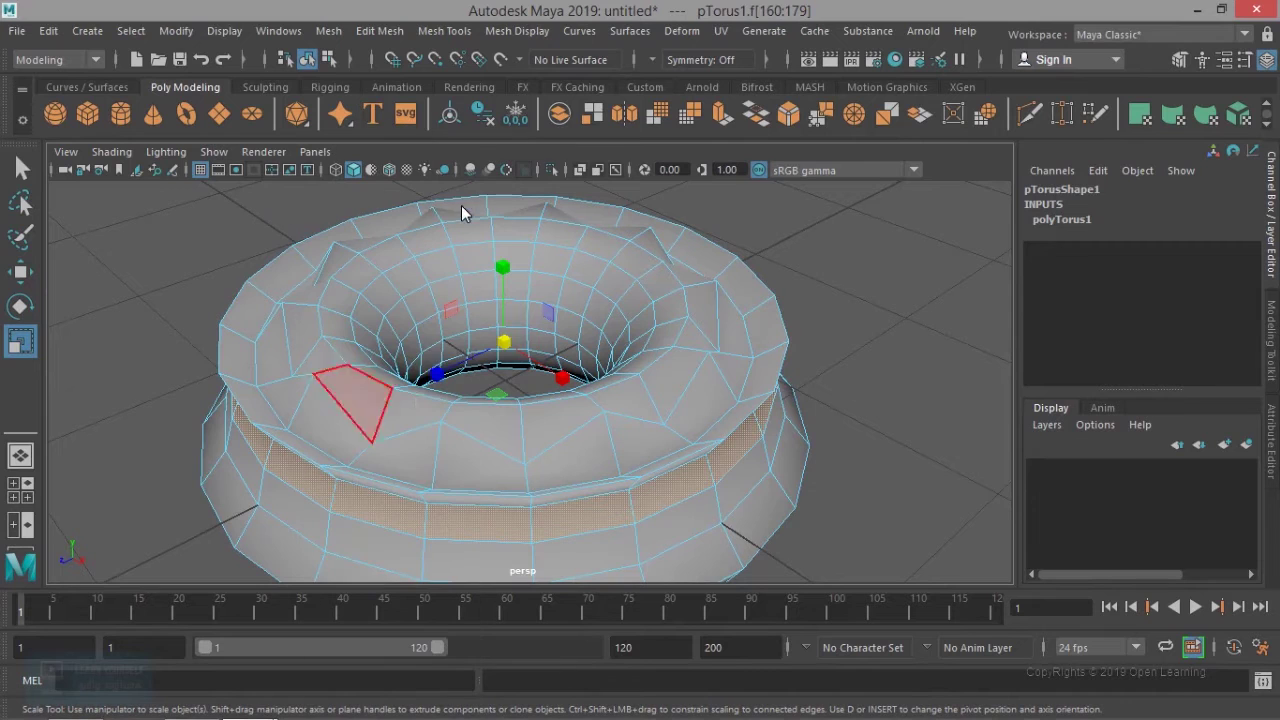
{"action": "left_click", "coordinate": [415, 428]}
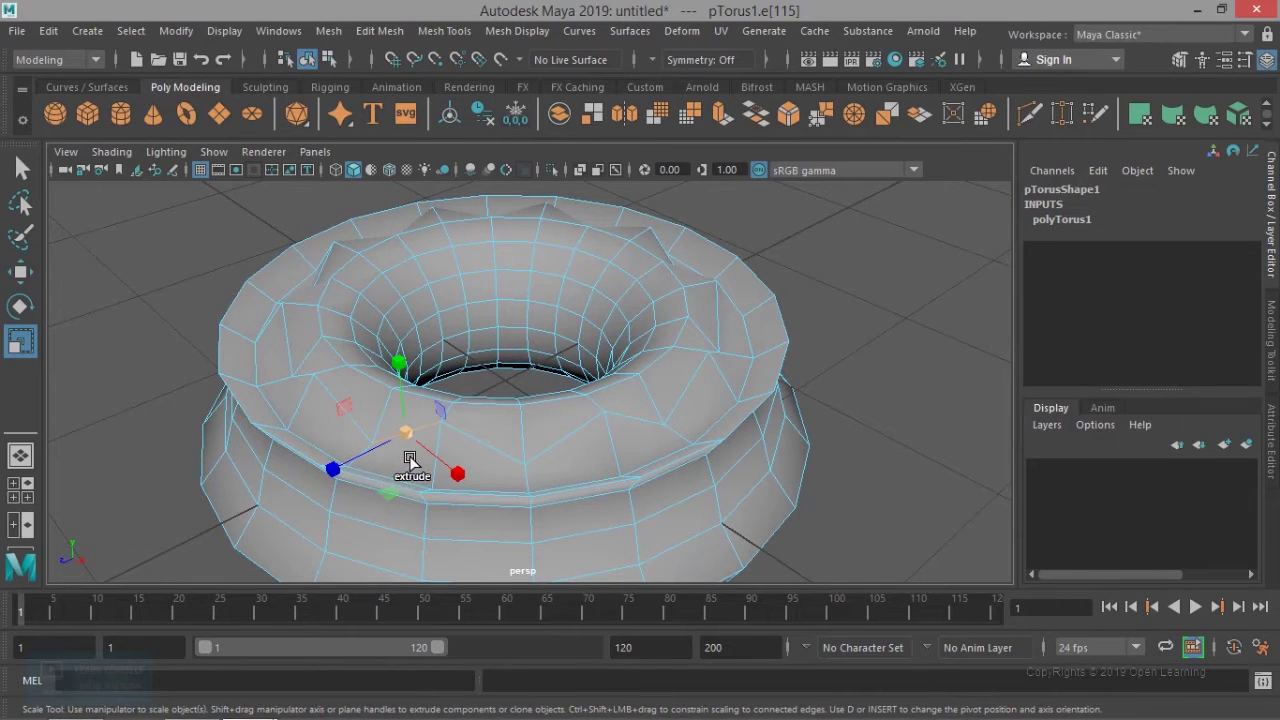
{"action": "left_click_drag", "start_coordinate": [410, 460], "coordinate": [423, 480], "text": "shift"}
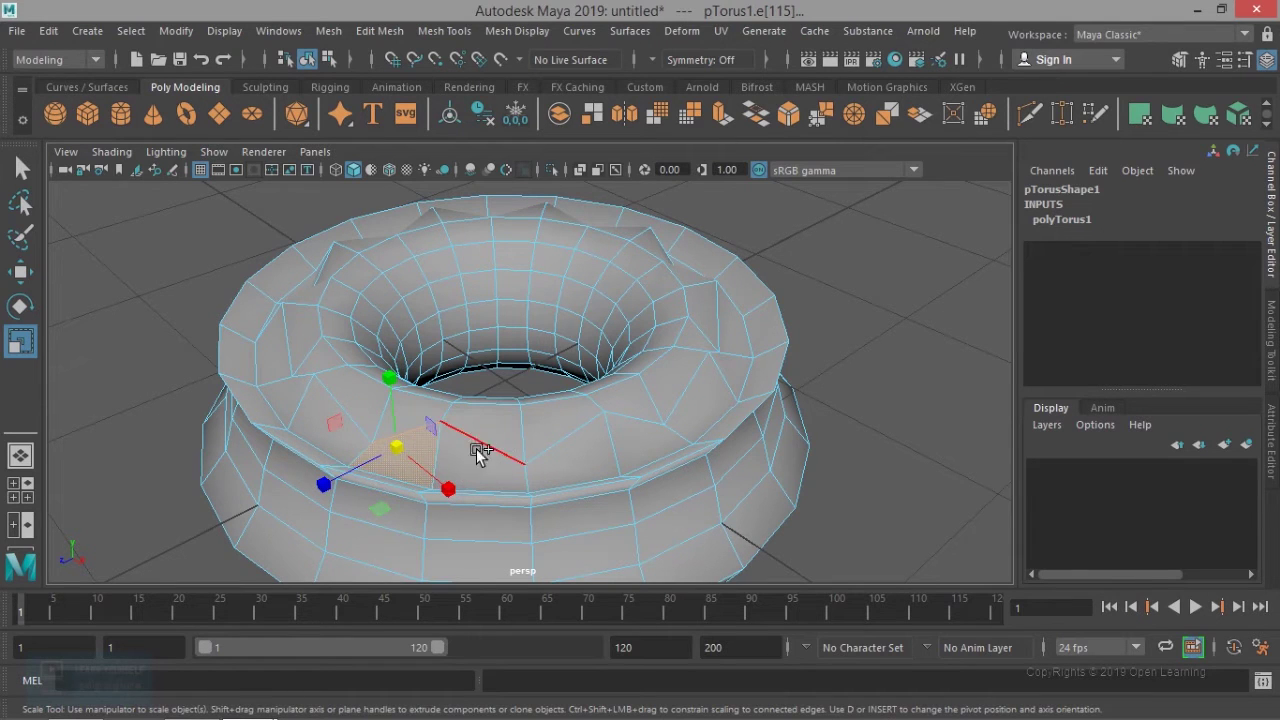
{"action": "left_click", "coordinate": [524, 465], "text": "shift"}
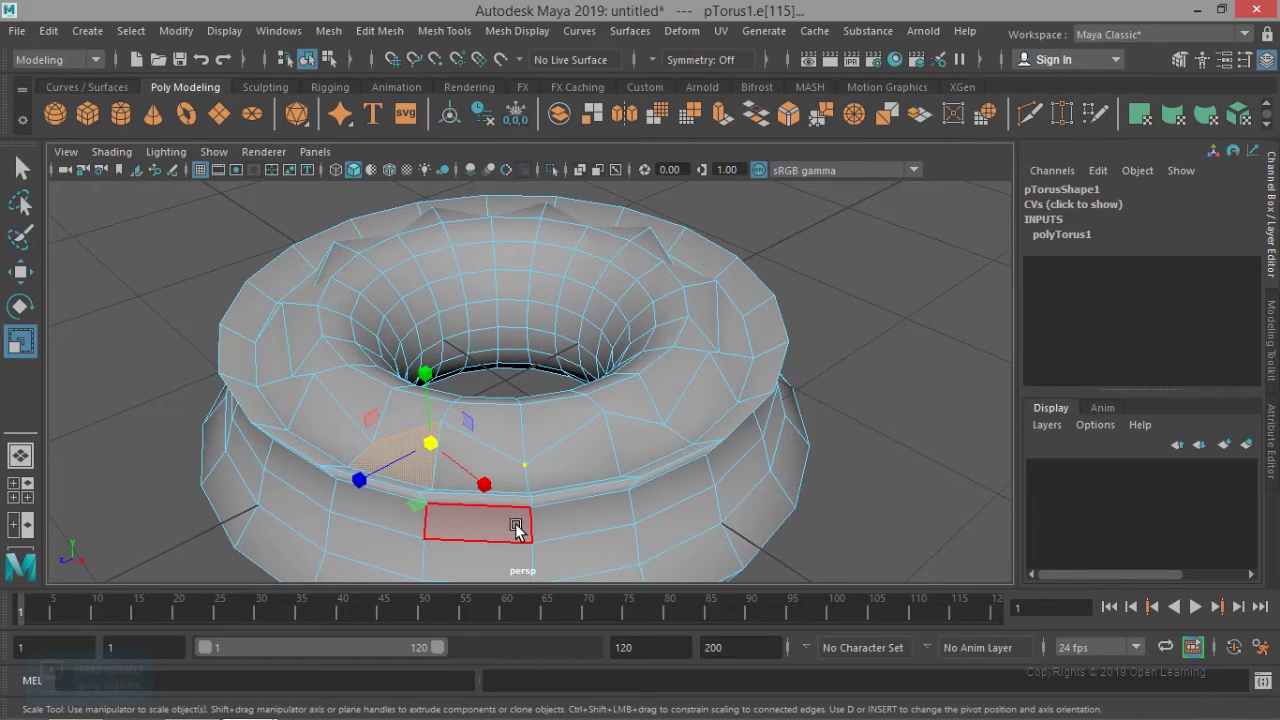
Step: Switch the torus to UV Shell selection mode and select its entire shell
{"action": "right_click", "coordinate": [597, 437]}
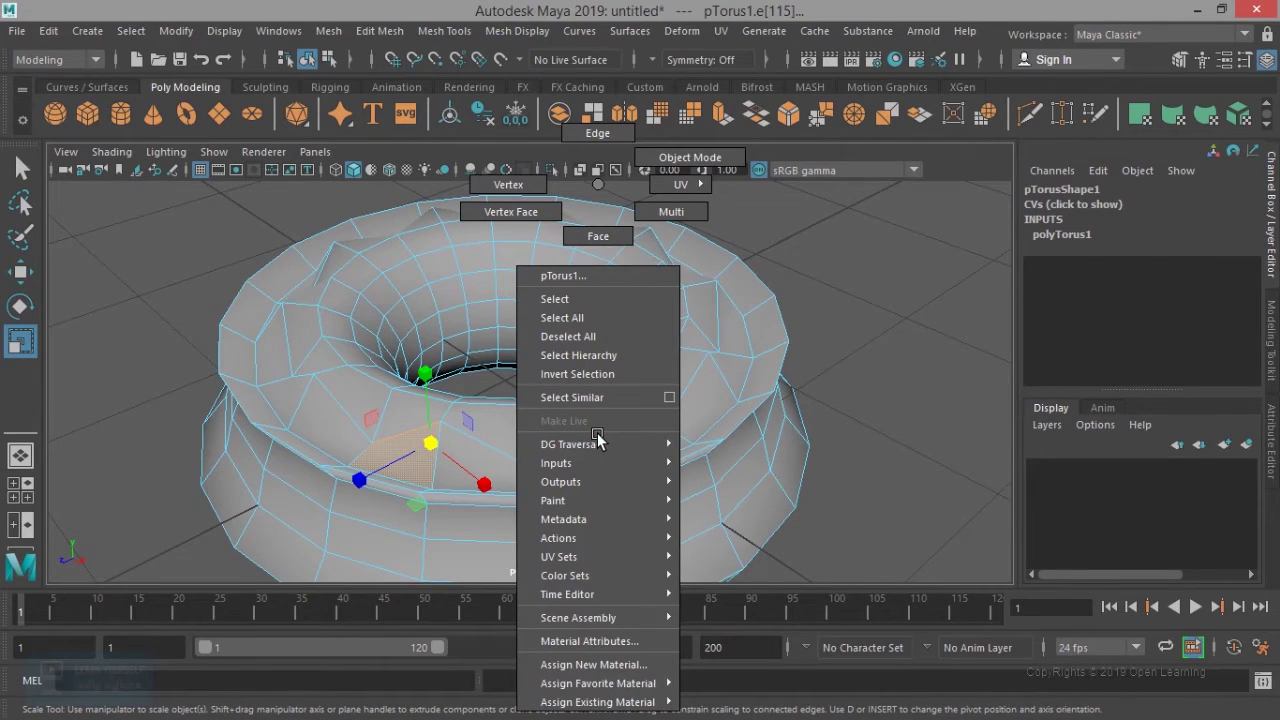
{"action": "left_click", "coordinate": [581, 131]}
{"action": "right_click_drag", "start_coordinate": [468, 456], "coordinate": [540, 478], "text": "alt"}
{"action": "left_click_drag", "start_coordinate": [540, 478], "coordinate": [365, 494], "text": "alt"}
{"action": "middle_click_drag", "start_coordinate": [365, 480], "coordinate": [518, 498], "text": "alt"}
{"action": "scroll", "coordinate": [518, 499], "scroll_direction": "down", "scroll_amount": 3}
{"action": "right_click_drag", "start_coordinate": [556, 184], "coordinate": [740, 196]}
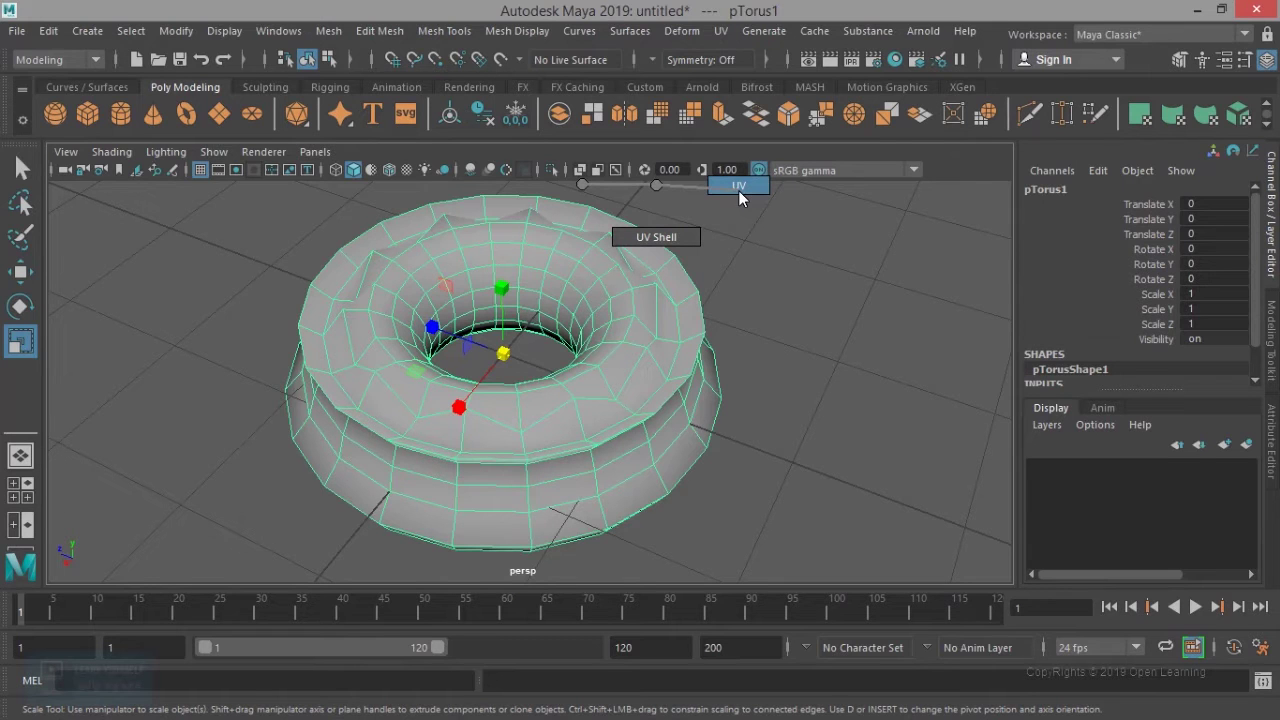
{"action": "right_click_drag", "start_coordinate": [738, 190], "coordinate": [676, 243]}
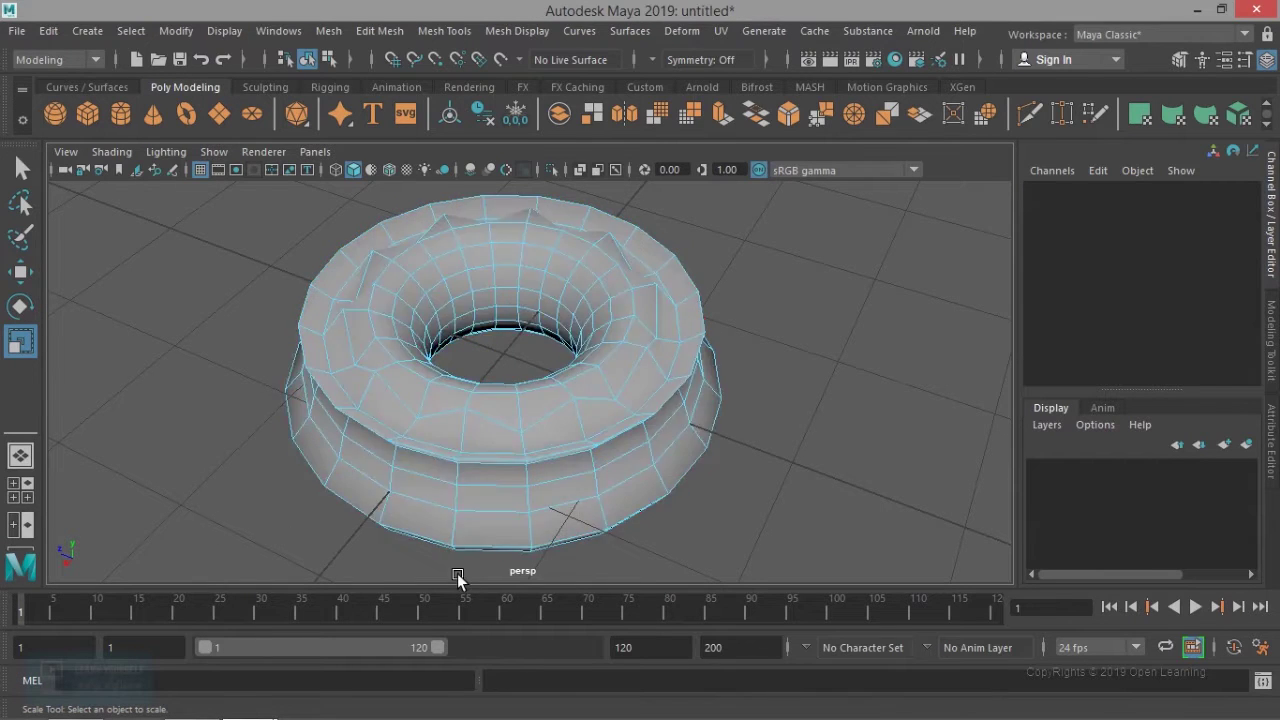
{"action": "left_click", "coordinate": [592, 417]}
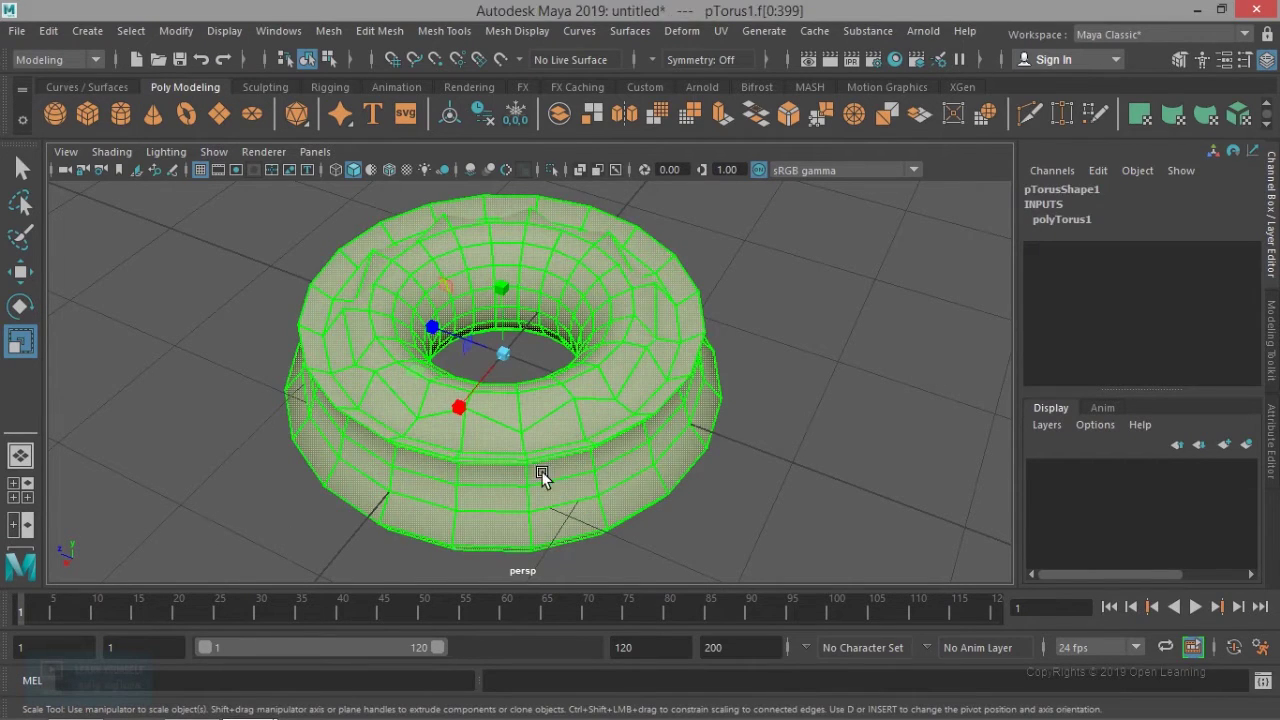
Step: Clear the shell selection and return the torus to object mode
{"action": "left_click", "coordinate": [266, 32]}
{"action": "mouse_move", "coordinate": [331, 196]}
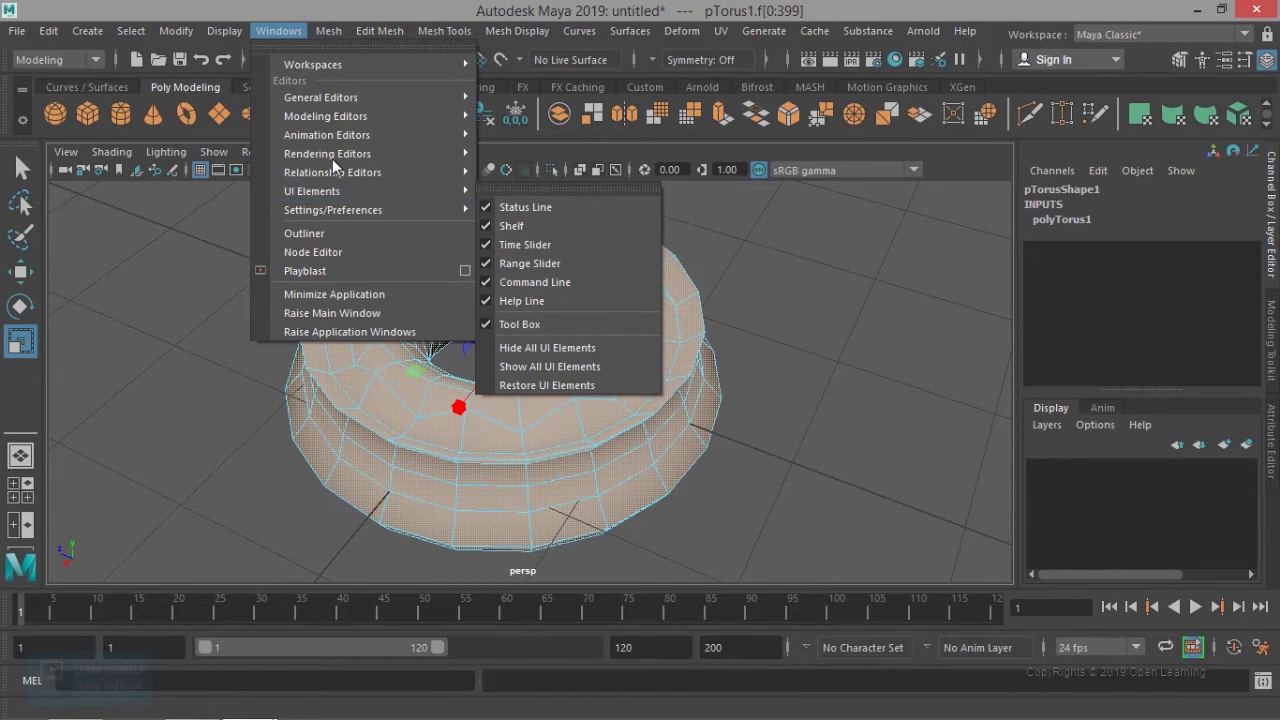
{"action": "mouse_move", "coordinate": [224, 40]}
{"action": "left_click", "coordinate": [742, 457]}
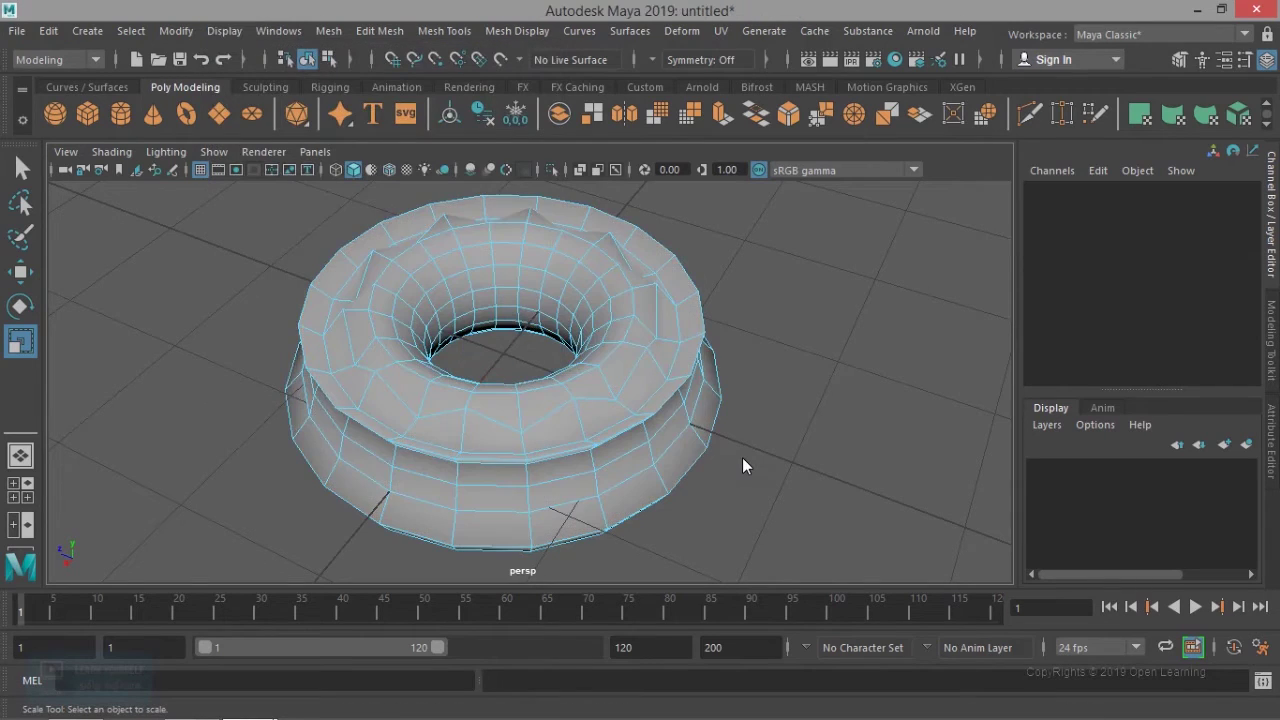
{"action": "scroll", "coordinate": [620, 441], "scroll_direction": "up", "scroll_amount": 5}
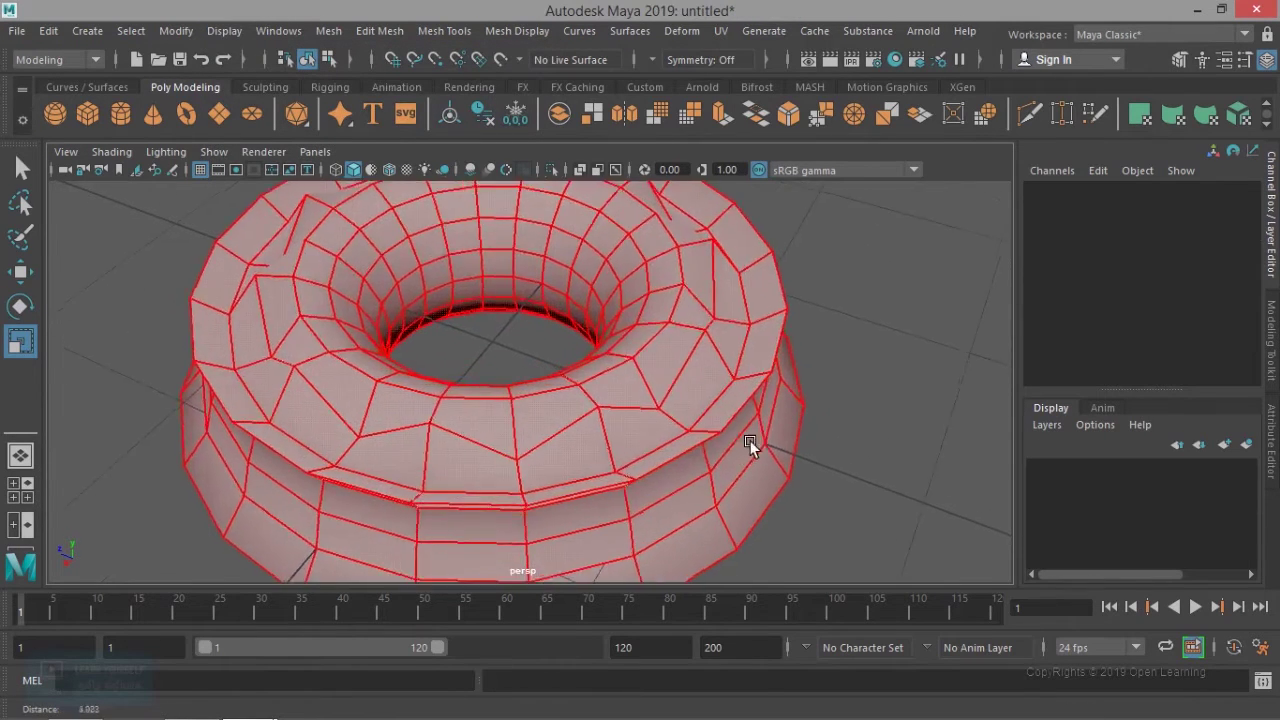
{"action": "right_click_drag", "start_coordinate": [639, 184], "coordinate": [737, 249]}
{"action": "left_click", "coordinate": [731, 157]}
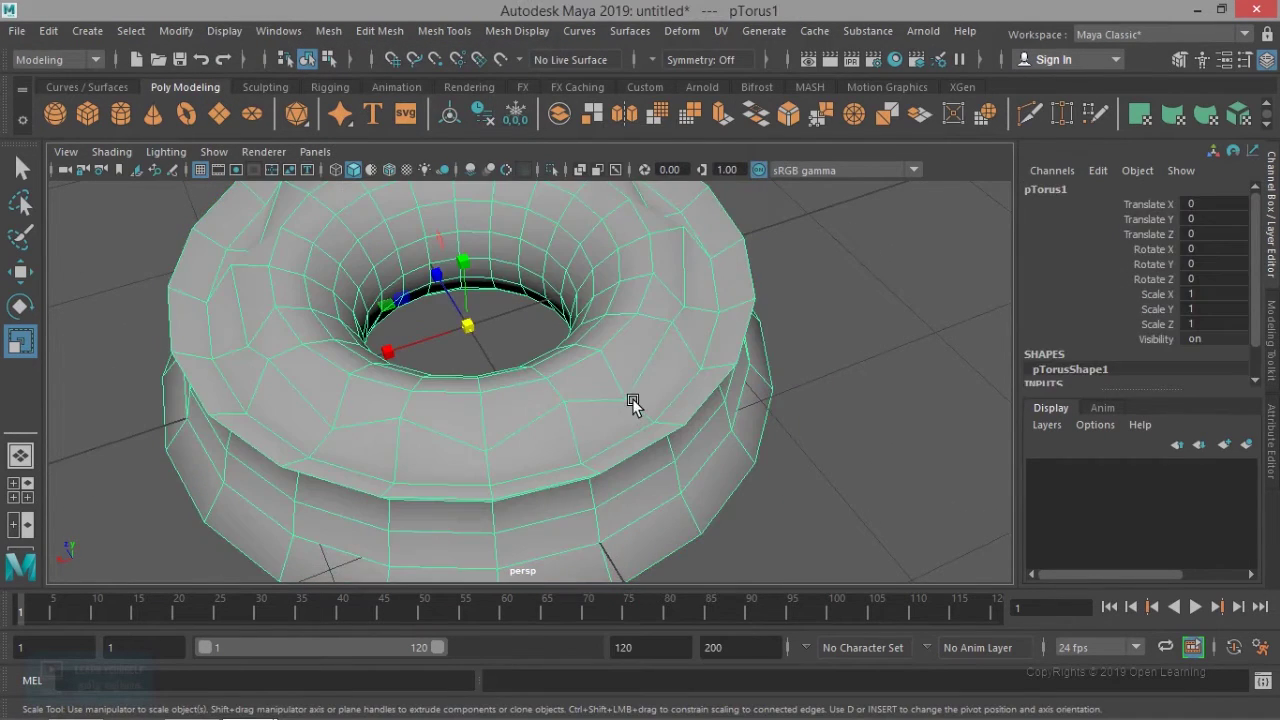
Step: Deselect the torus, then maximize the top view from the four-view layout and restore the four views
{"action": "scroll", "coordinate": [628, 414], "scroll_direction": "down", "scroll_amount": 5}
{"action": "scroll", "coordinate": [562, 417], "scroll_direction": "up", "scroll_amount": 5}
{"action": "left_click_drag", "start_coordinate": [562, 420], "coordinate": [557, 451], "text": "alt"}
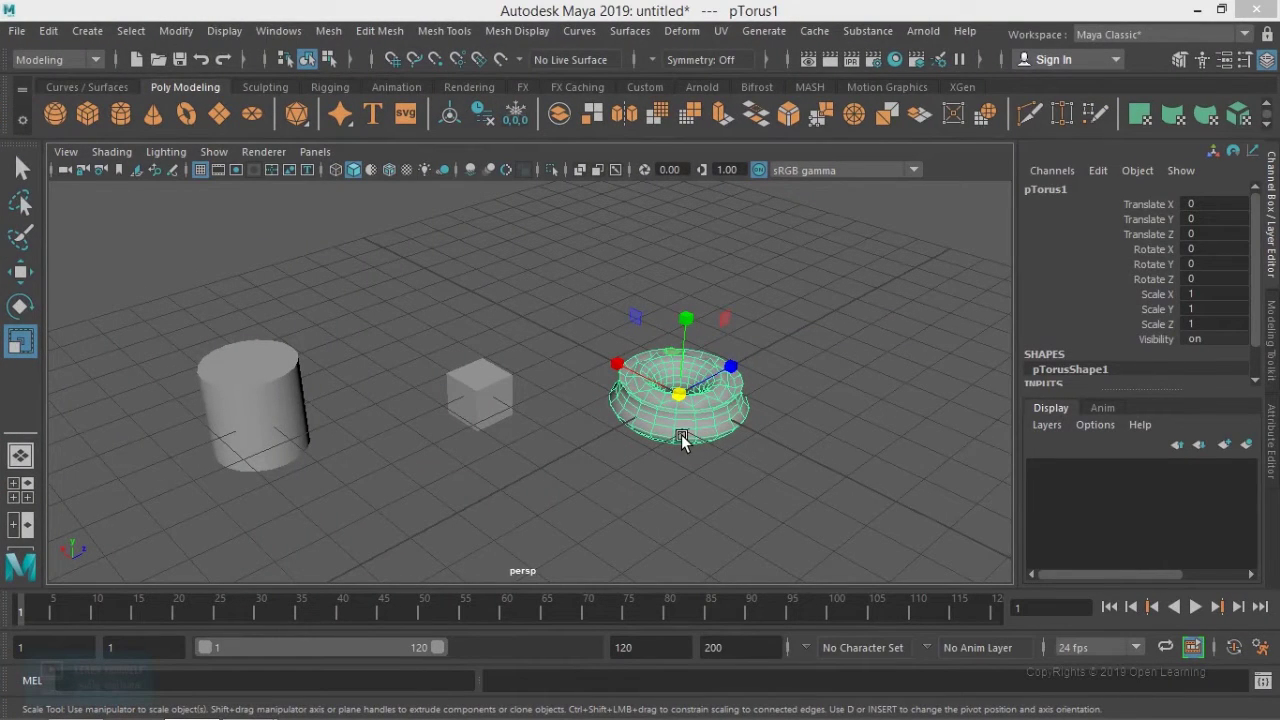
{"action": "left_click", "coordinate": [315, 152]}
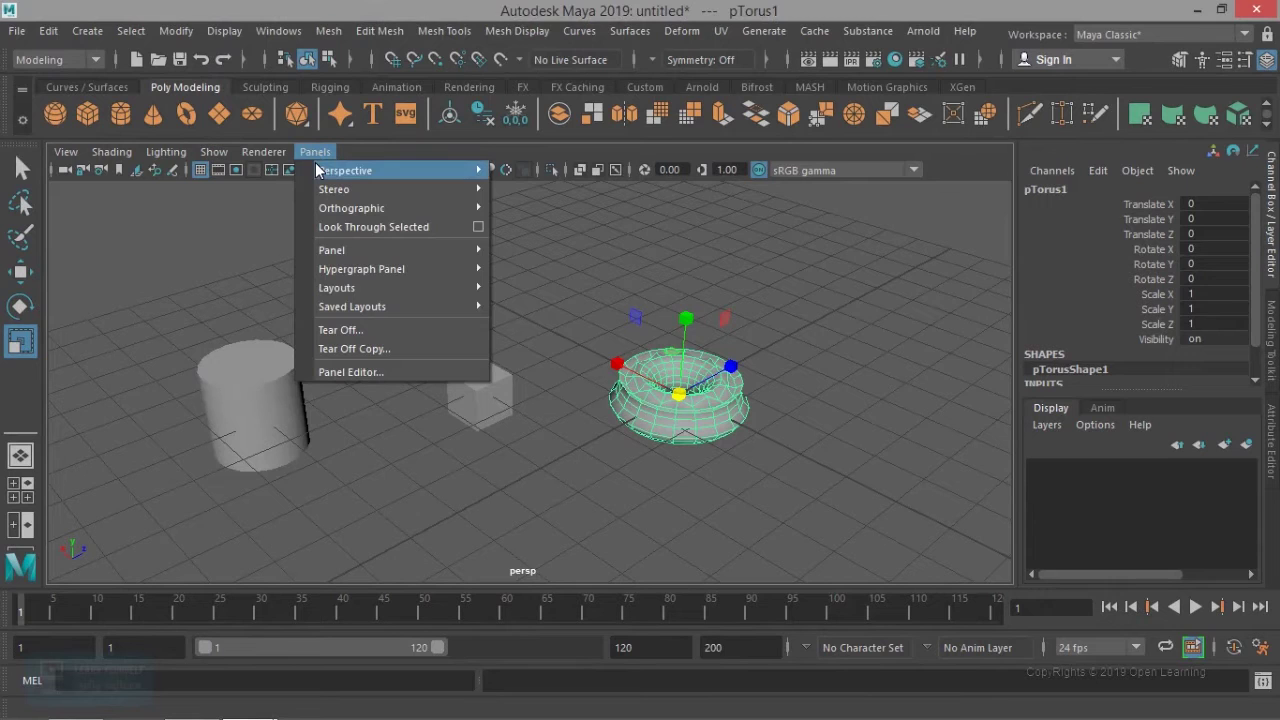
{"action": "mouse_move", "coordinate": [316, 171]}
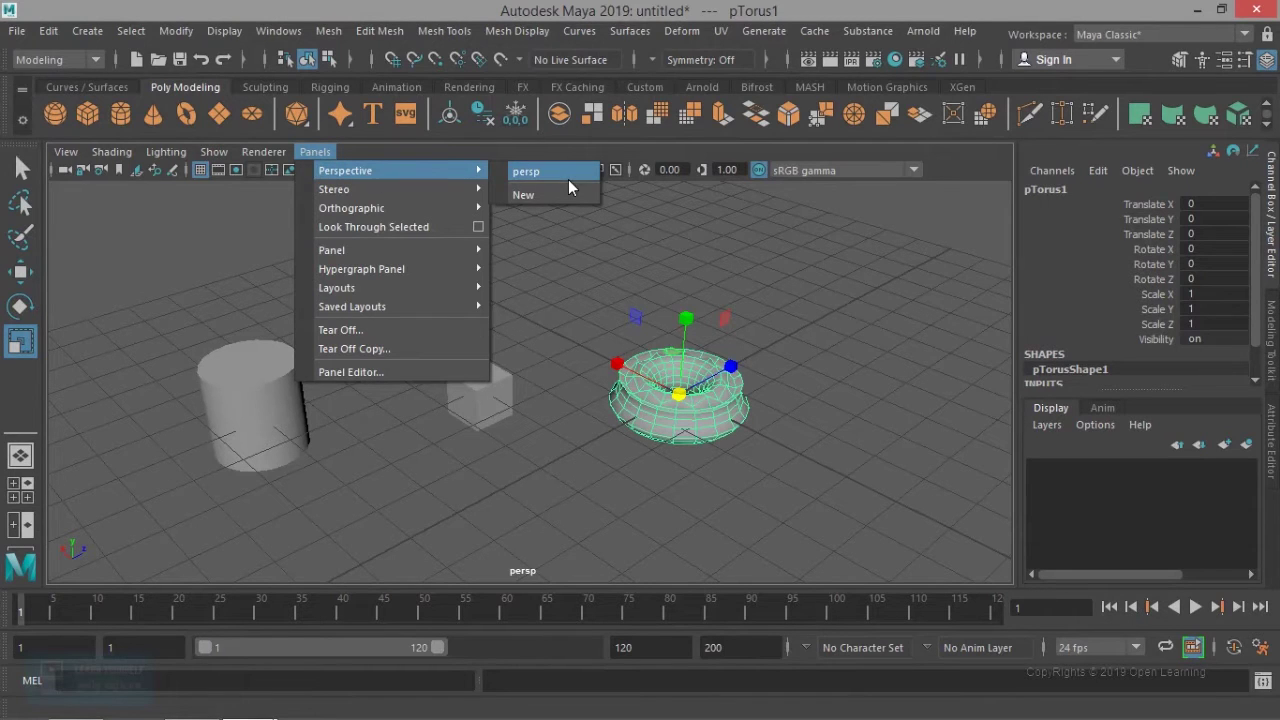
{"action": "left_click", "coordinate": [842, 340]}
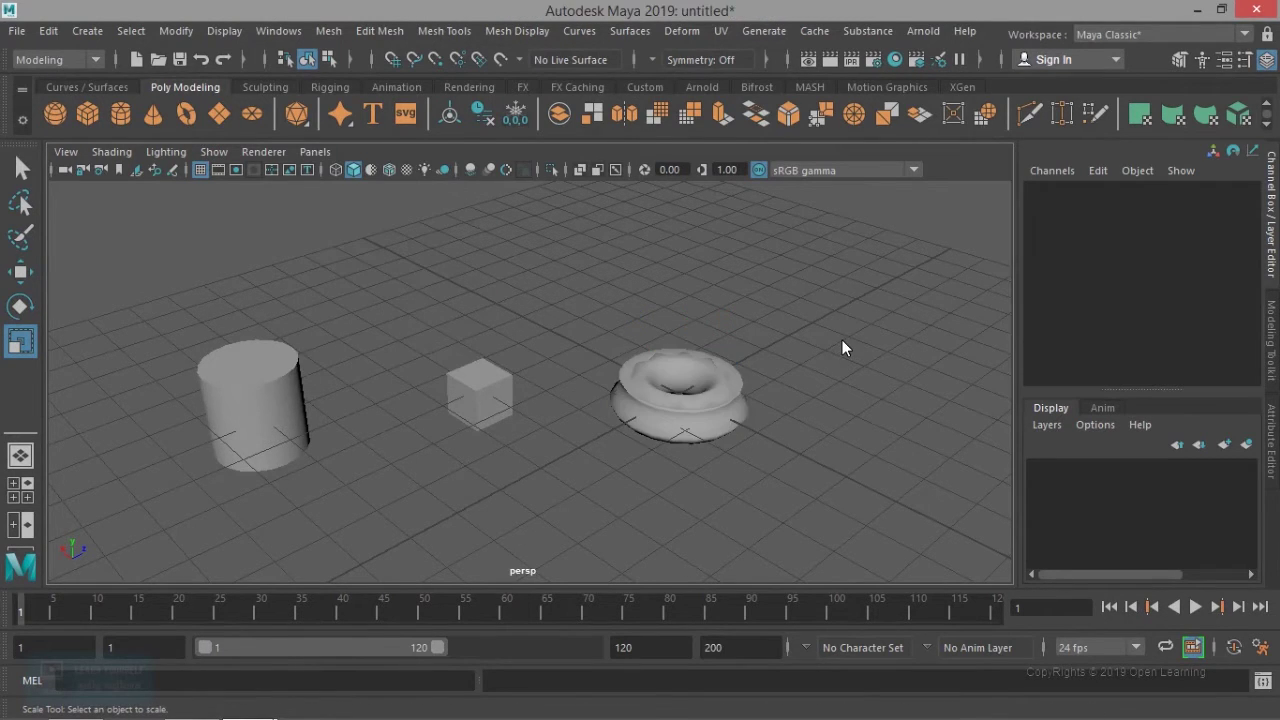
{"action": "key", "text": "space"}
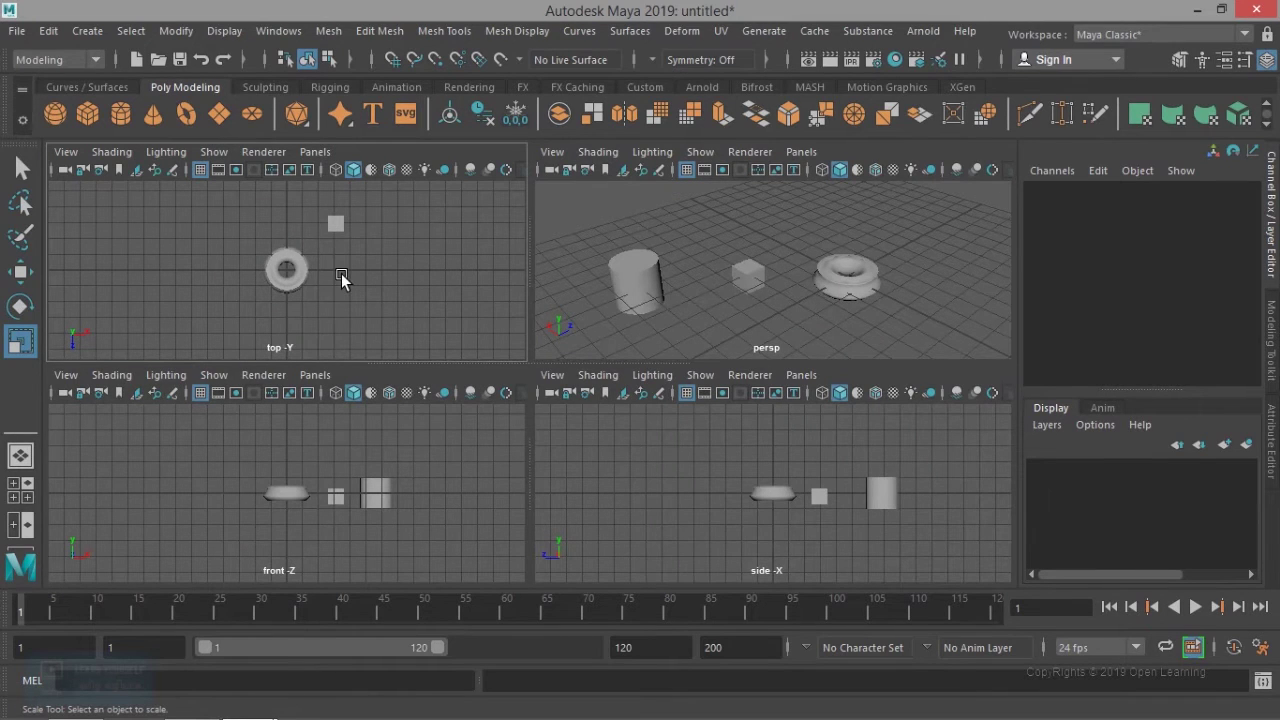
{"action": "key", "text": "space"}
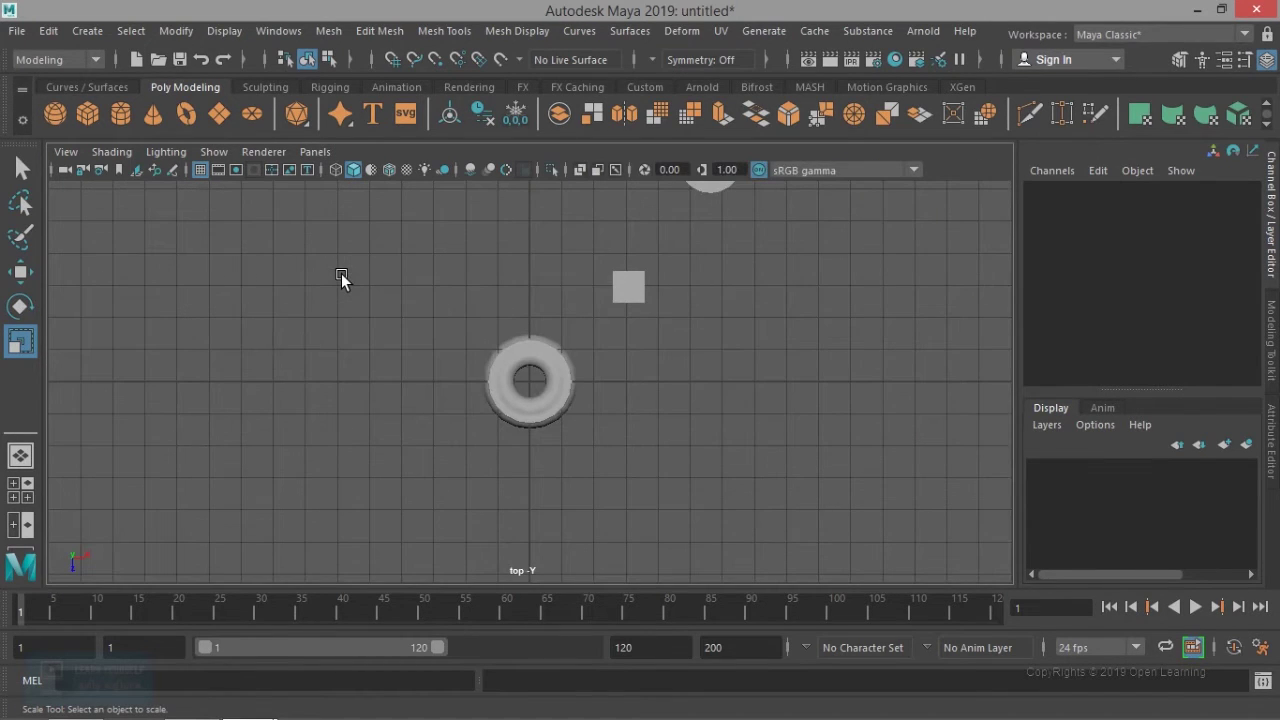
{"action": "key", "text": "space"}
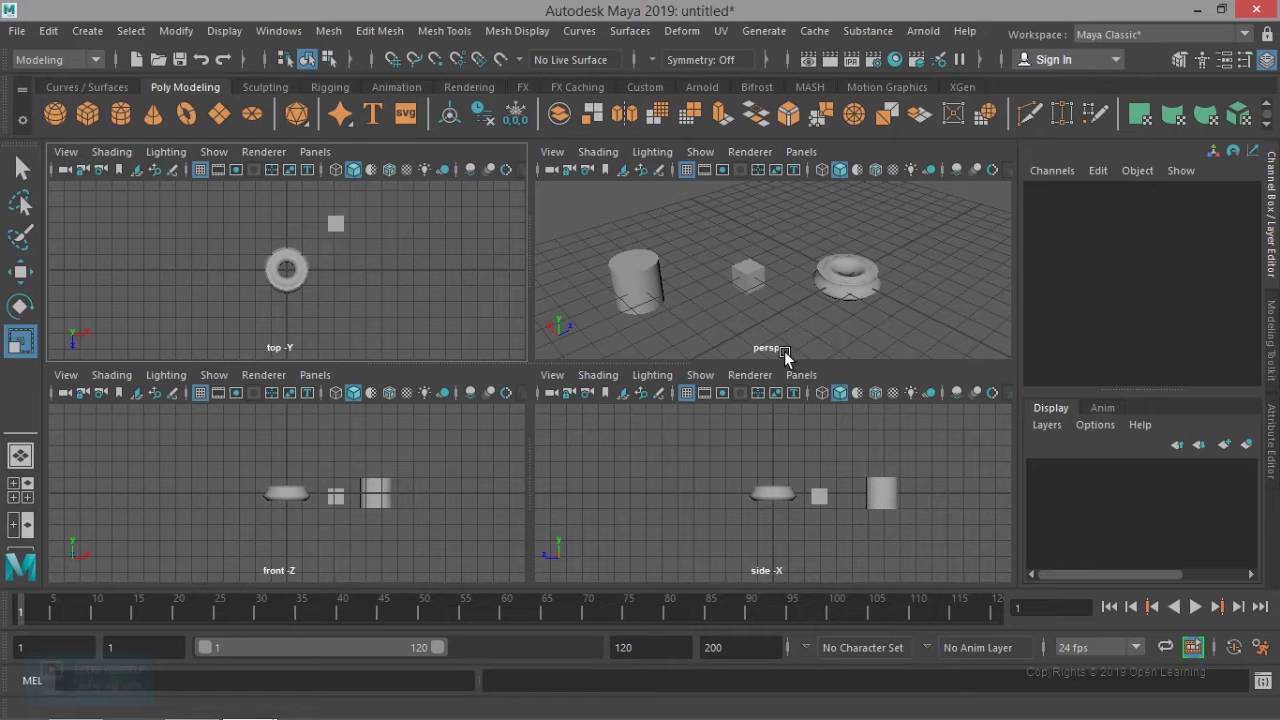
Step: Replace the top view pane with the UV Editor, maximize it and restore the four-pane layout
{"action": "left_click", "coordinate": [316, 152]}
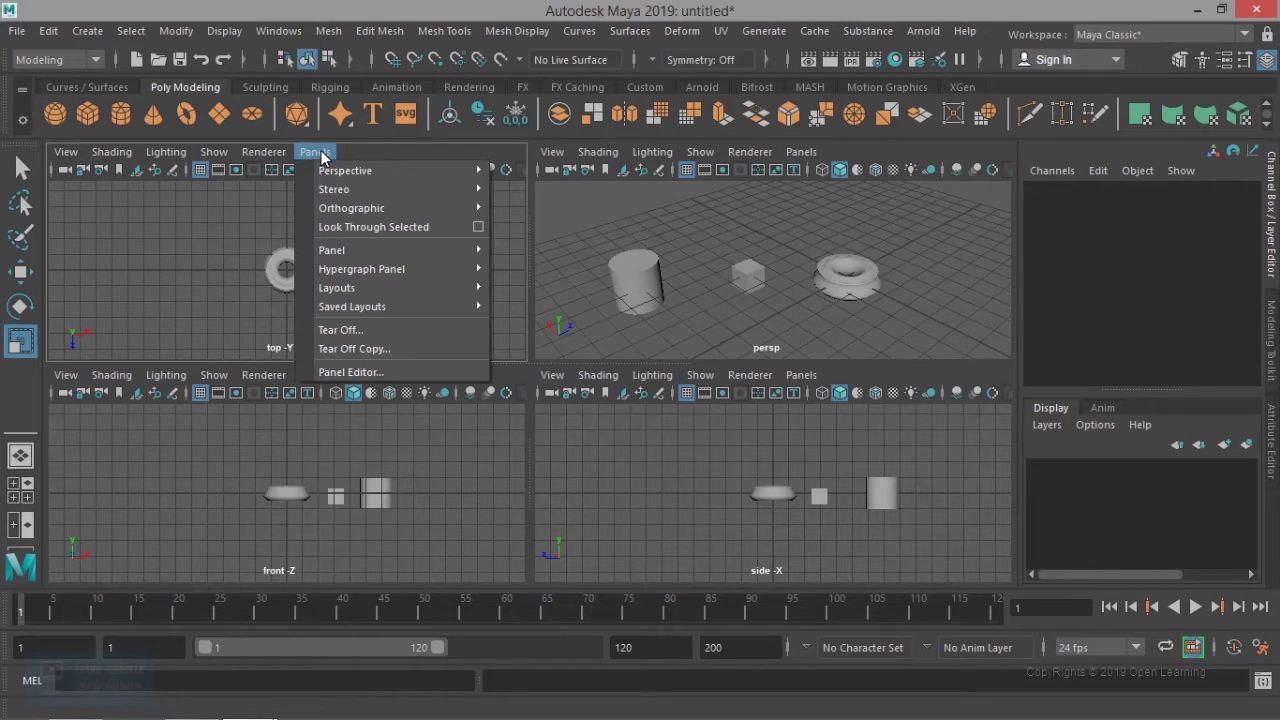
{"action": "mouse_move", "coordinate": [331, 252]}
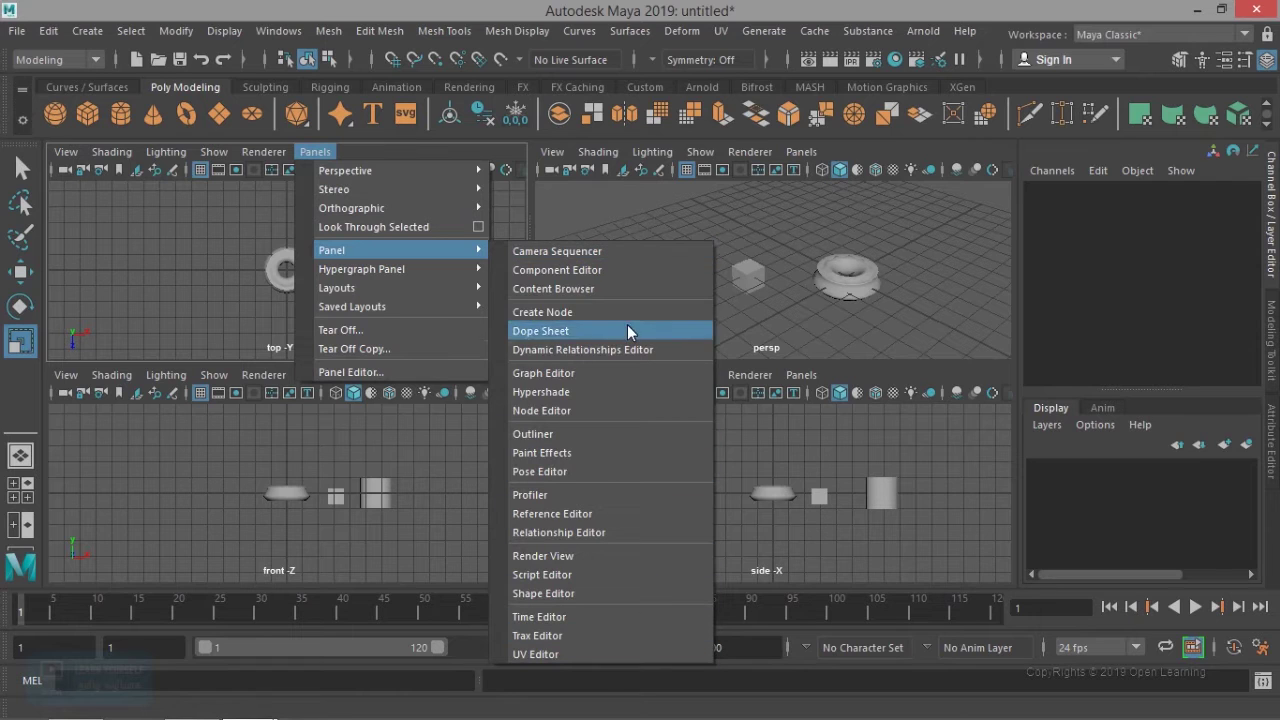
{"action": "left_click", "coordinate": [578, 654]}
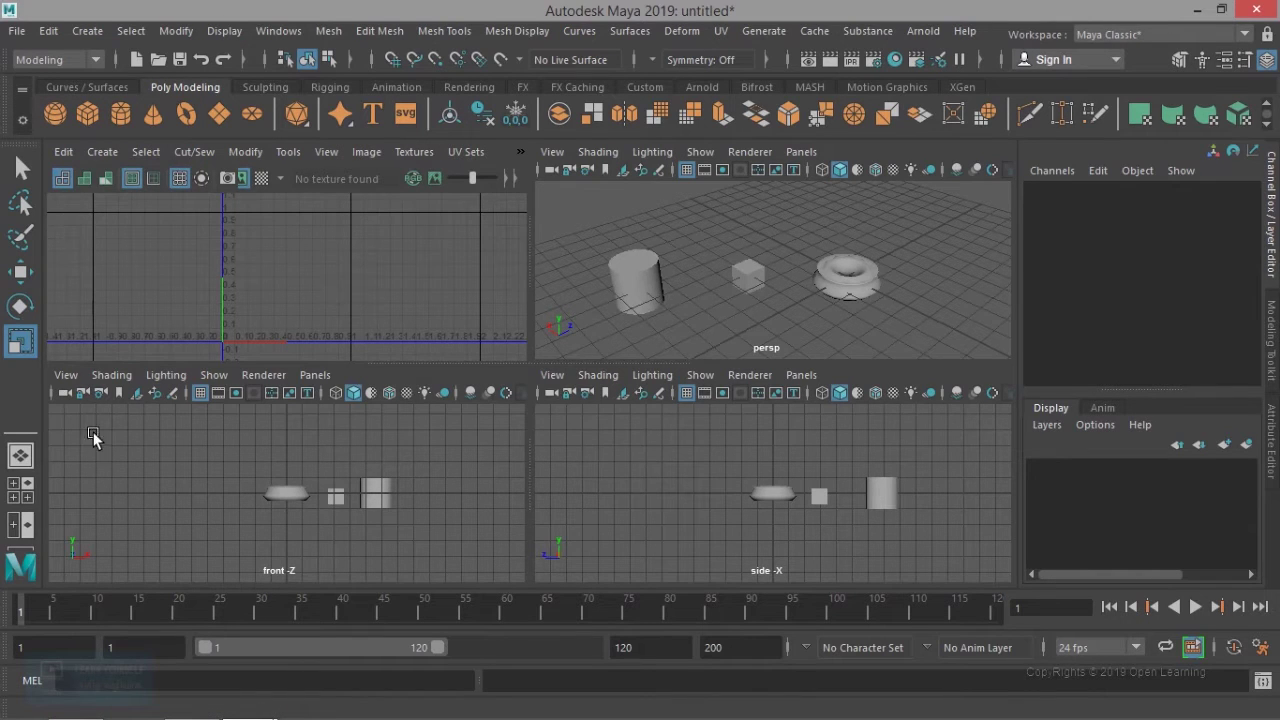
{"action": "key", "text": "space"}
{"action": "key", "text": "space"}
{"action": "key", "text": "space"}
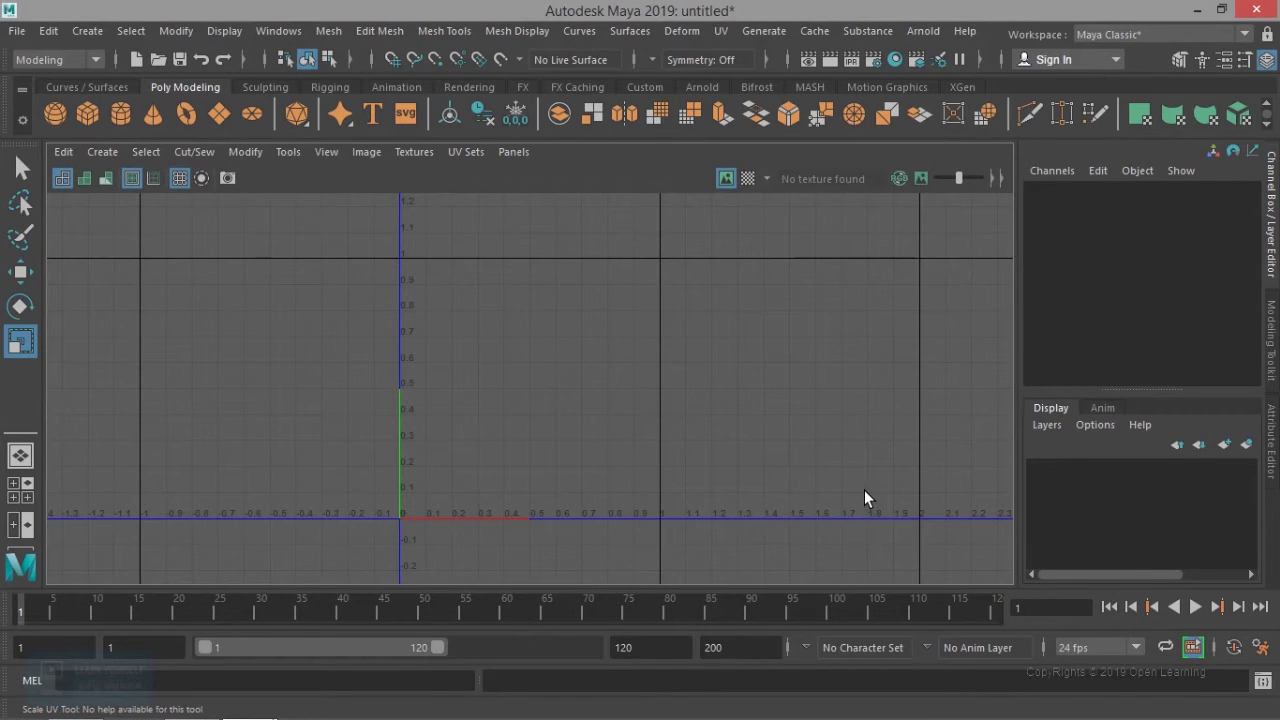
{"action": "key", "text": "space"}
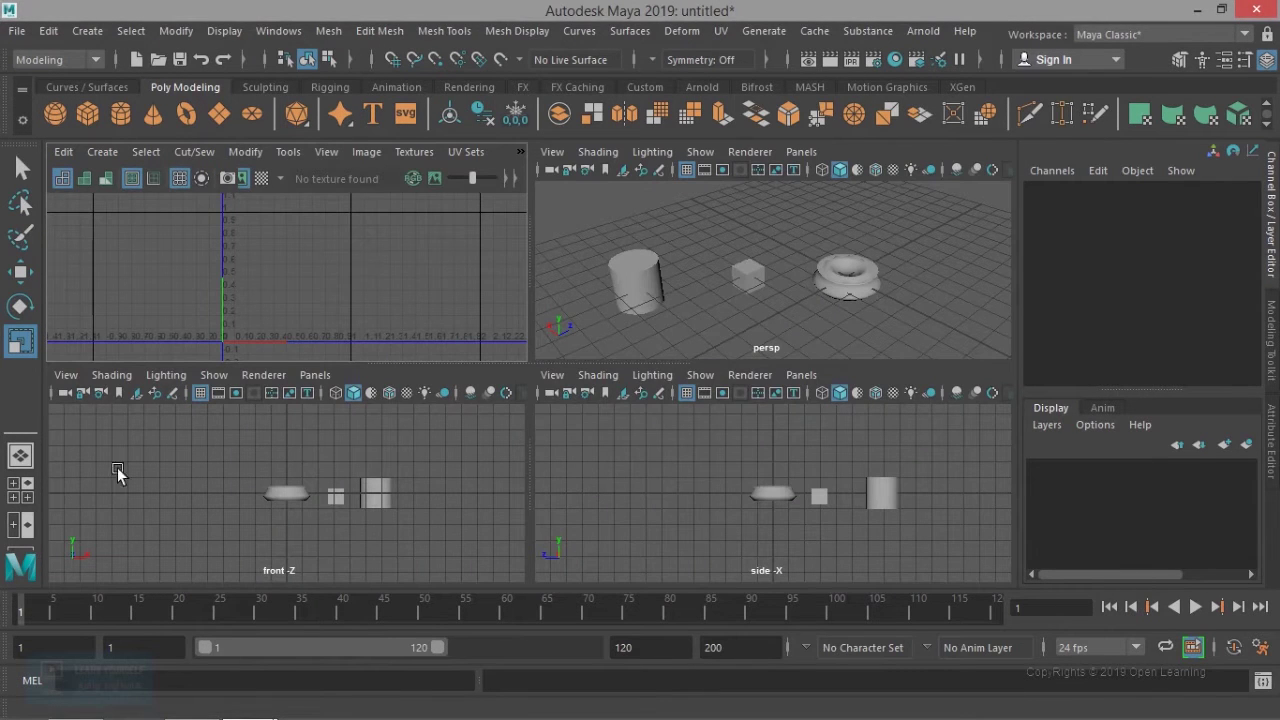
Step: Cycle the workspace through the single perspective, four-view and side-by-side Front/Persp layouts
{"action": "left_click", "coordinate": [21, 457]}
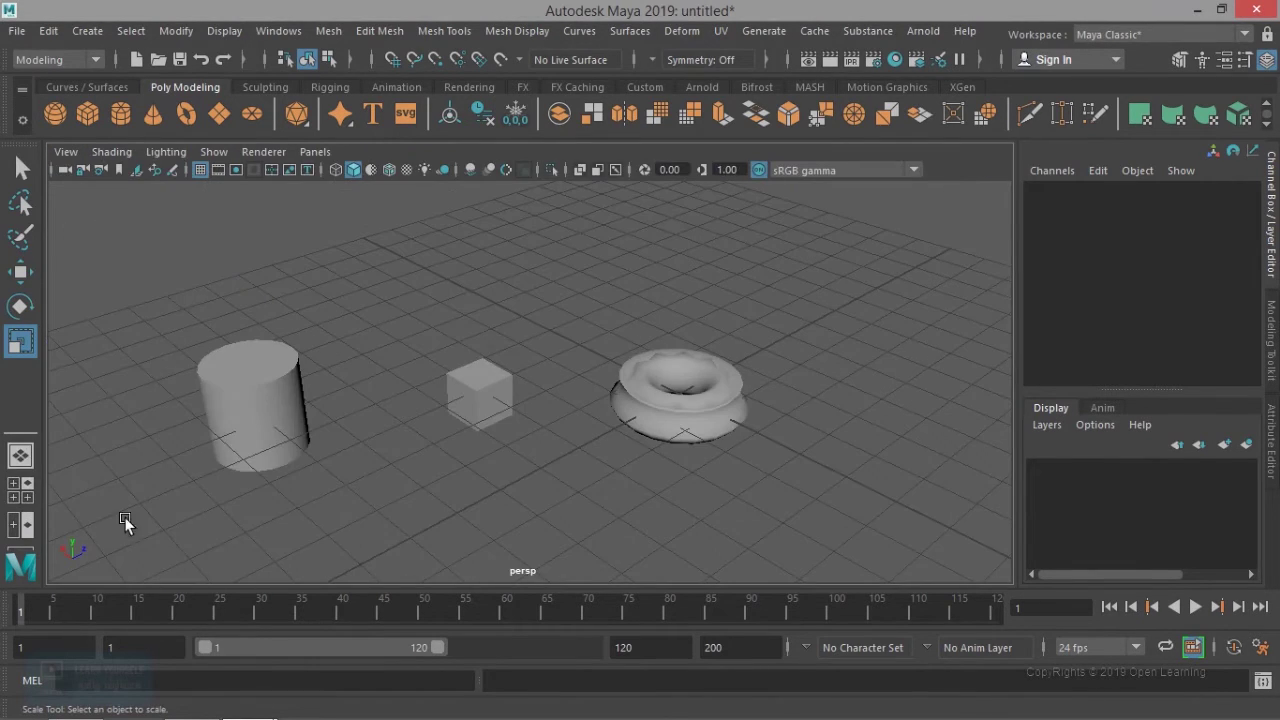
{"action": "left_click", "coordinate": [24, 491]}
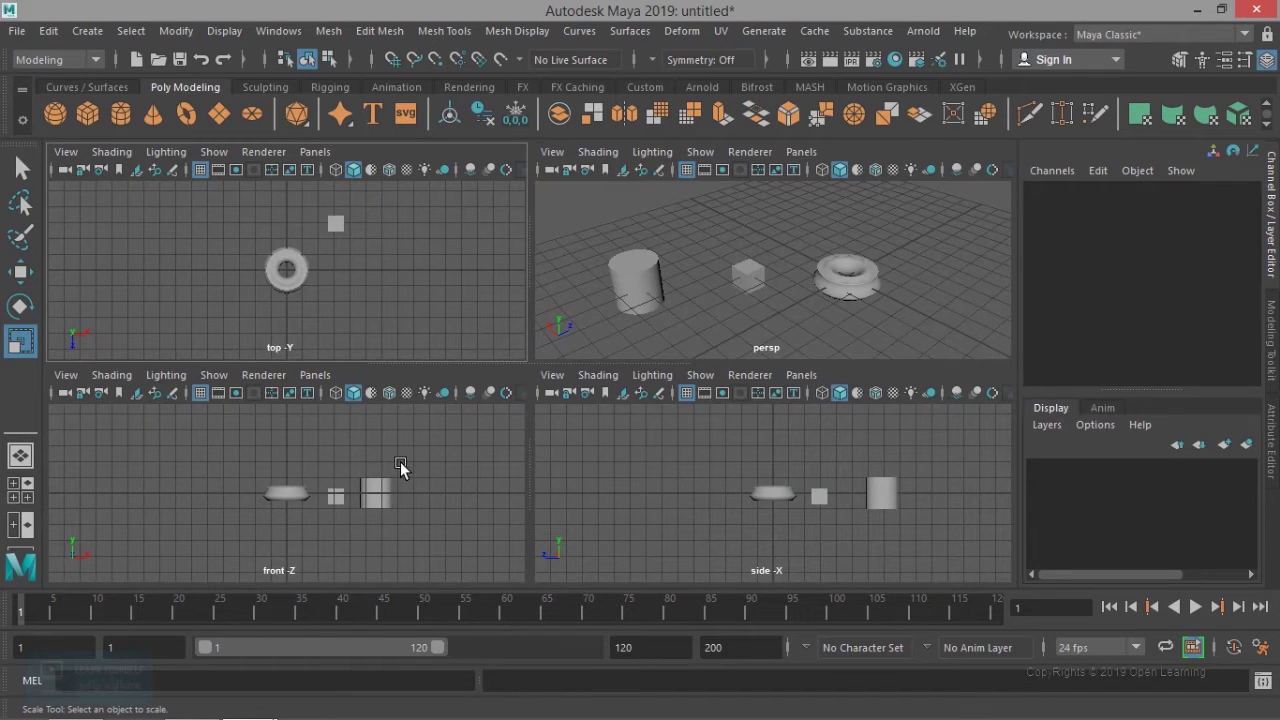
{"action": "left_click", "coordinate": [20, 527]}
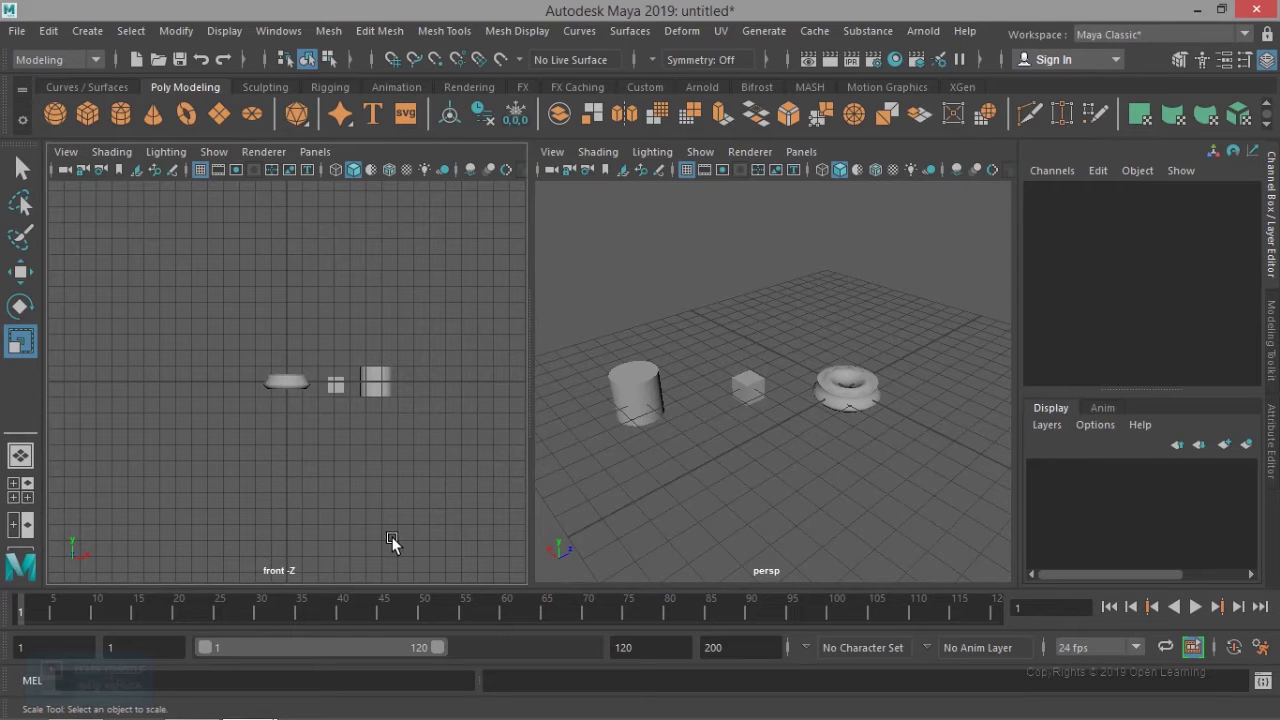
Step: Switch the workspace to the Four View layout and back to Front/Persp
{"action": "right_click", "coordinate": [20, 527]}
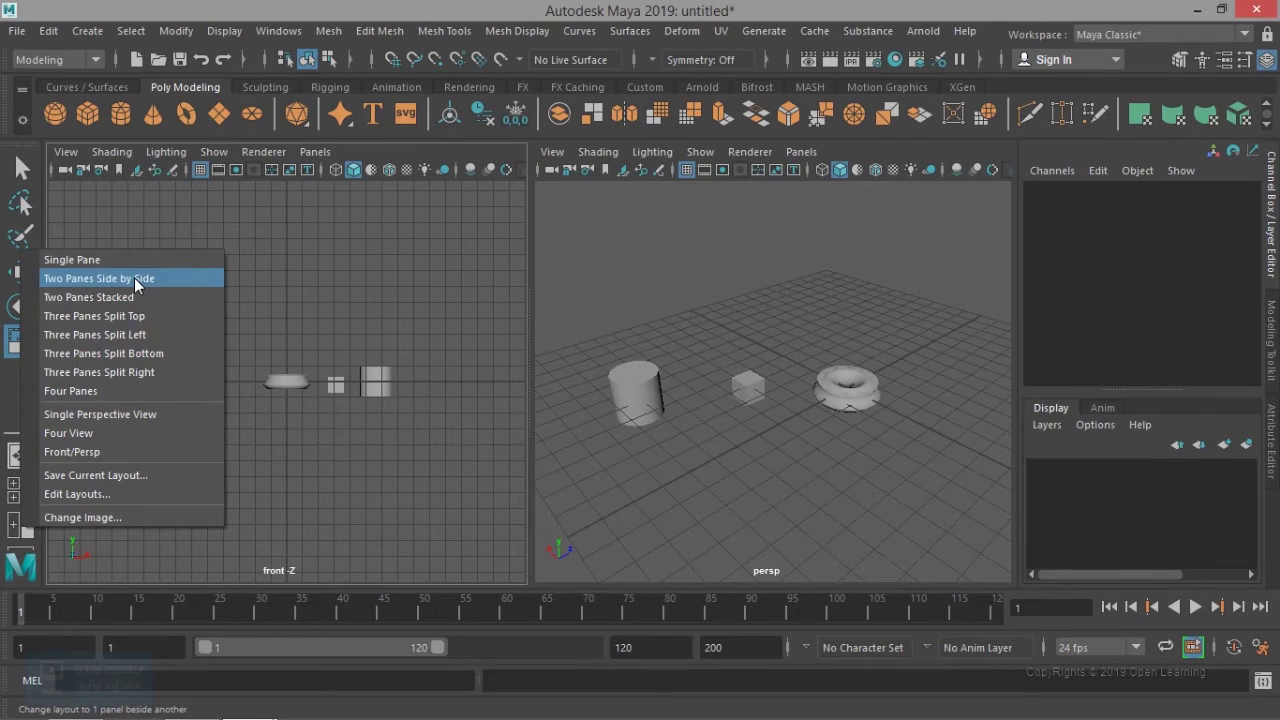
{"action": "left_click", "coordinate": [109, 432]}
{"action": "right_click", "coordinate": [16, 485]}
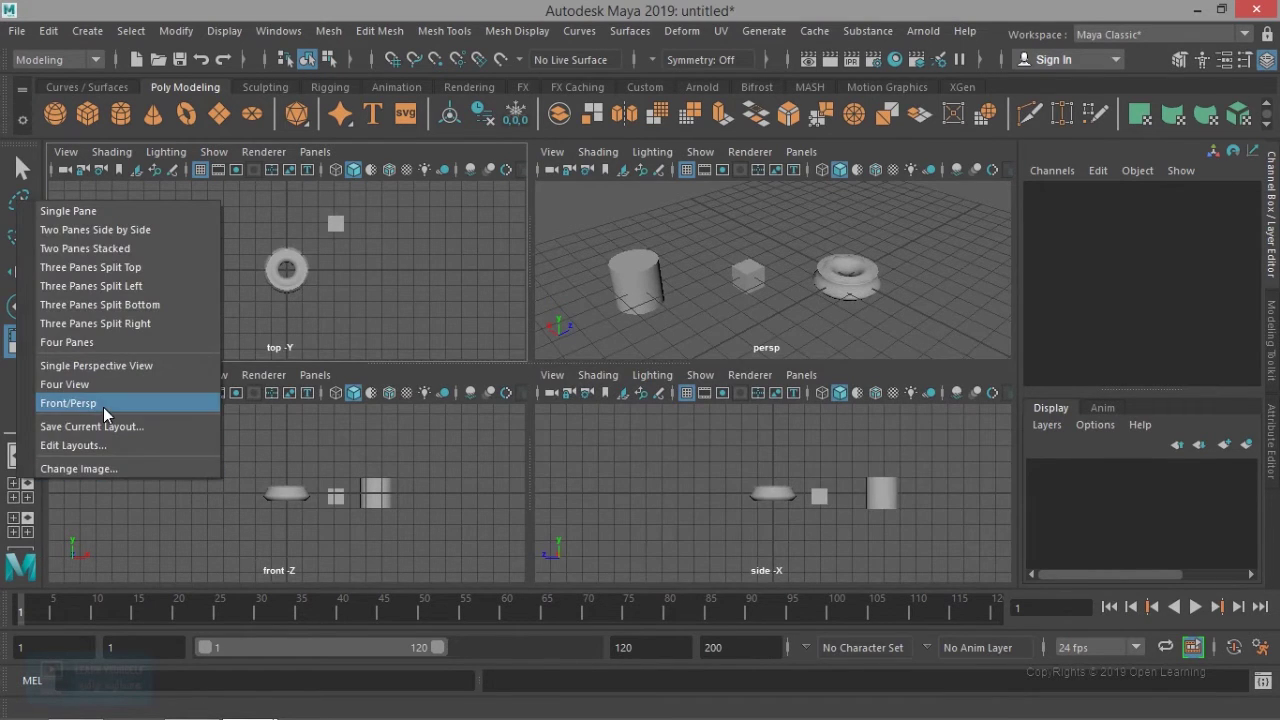
{"action": "left_click", "coordinate": [103, 407]}
Step: Switch the workspace through the Two Panes Stacked, Three Panes Split Left and Three Panes Split Right layouts
{"action": "right_click", "coordinate": [28, 488]}
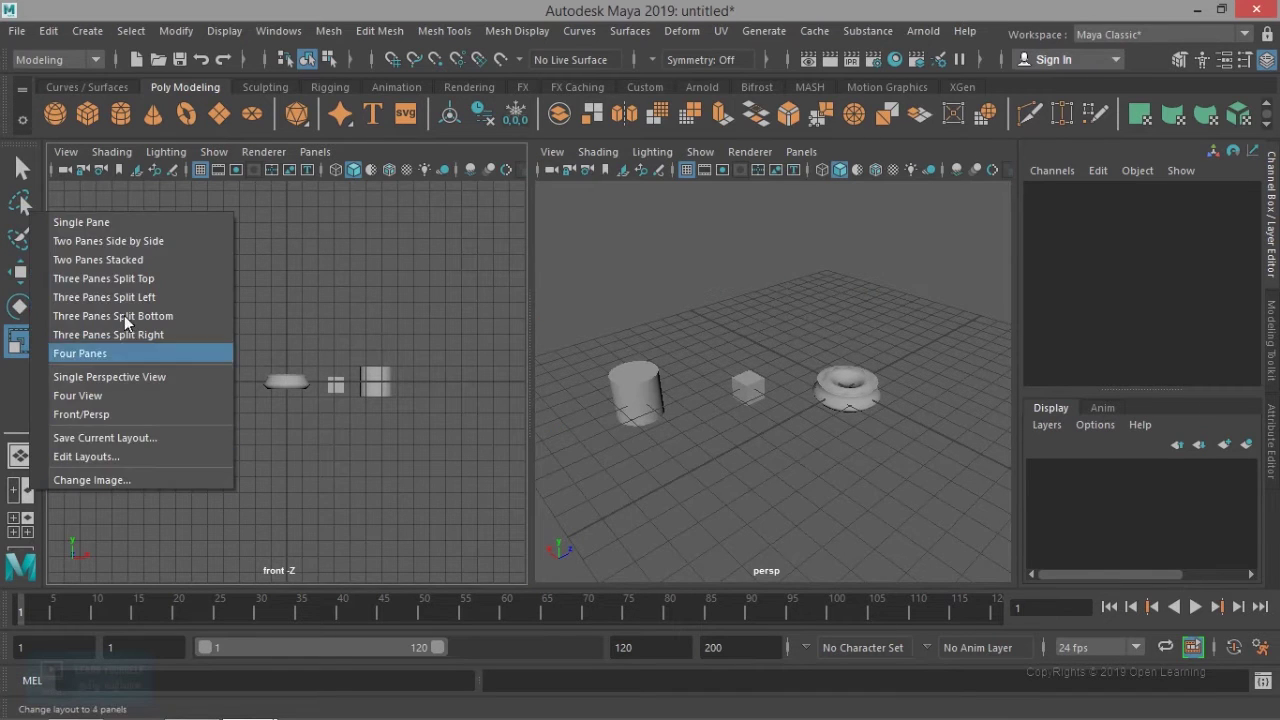
{"action": "left_click", "coordinate": [132, 266]}
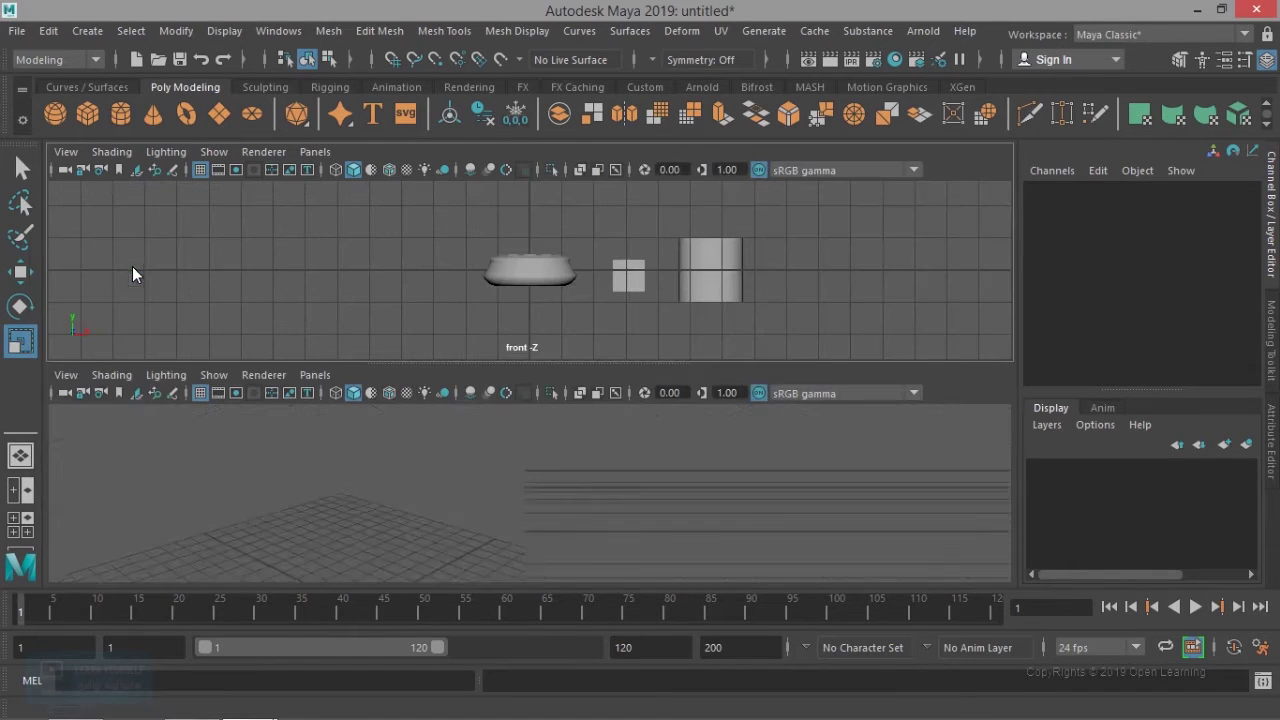
{"action": "right_click", "coordinate": [27, 490]}
{"action": "left_click", "coordinate": [102, 336]}
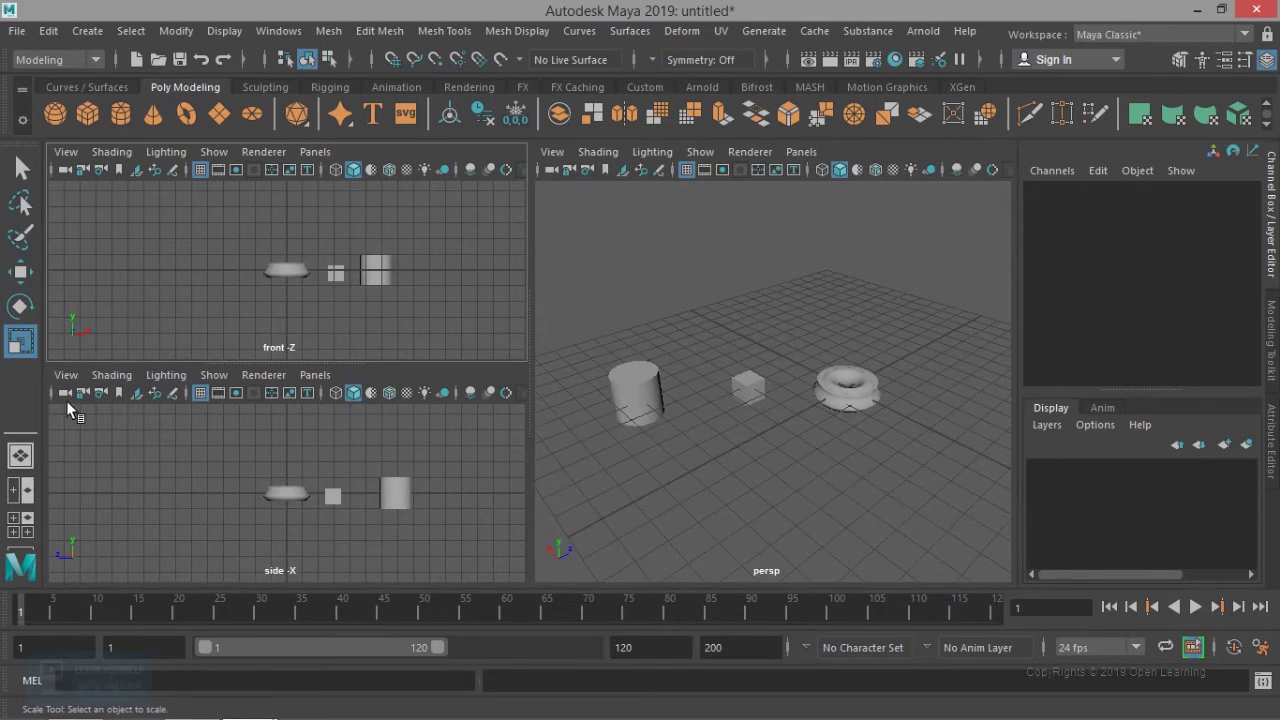
{"action": "right_click", "coordinate": [25, 497]}
{"action": "left_click", "coordinate": [133, 362]}
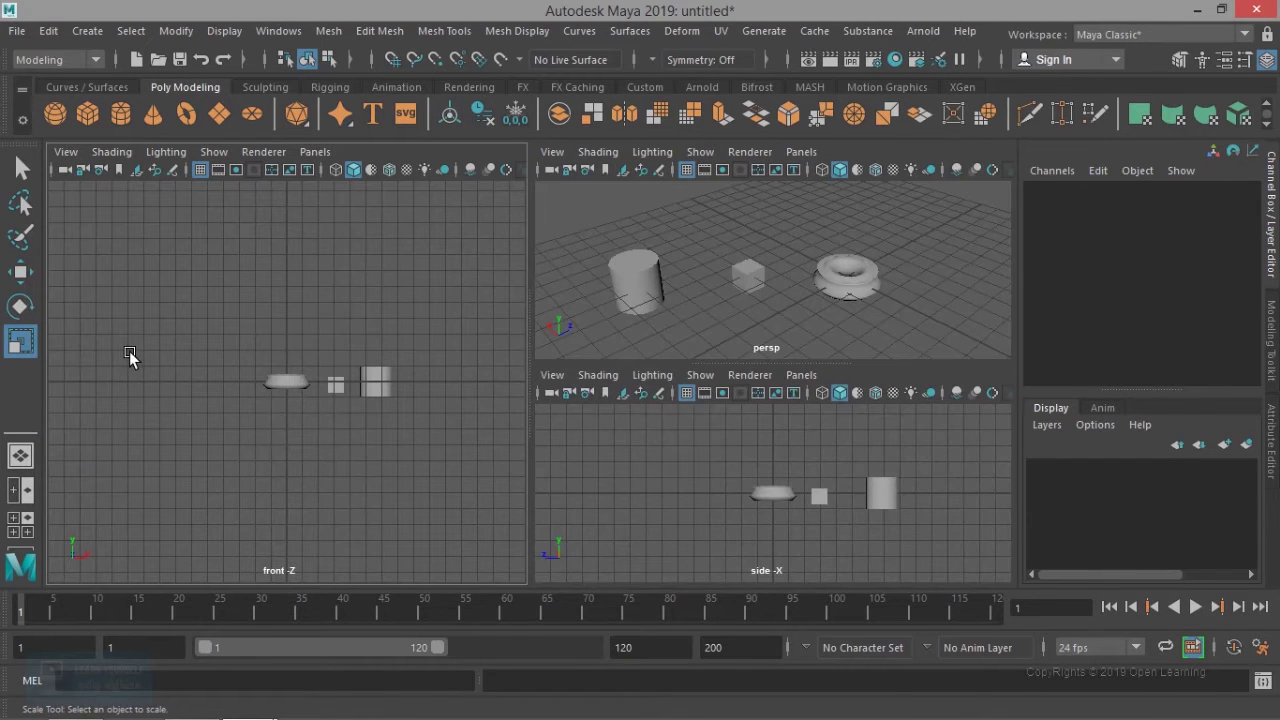
Step: Restore the Four View layout and change it to Two Panes Side by Side
{"action": "right_click", "coordinate": [27, 497]}
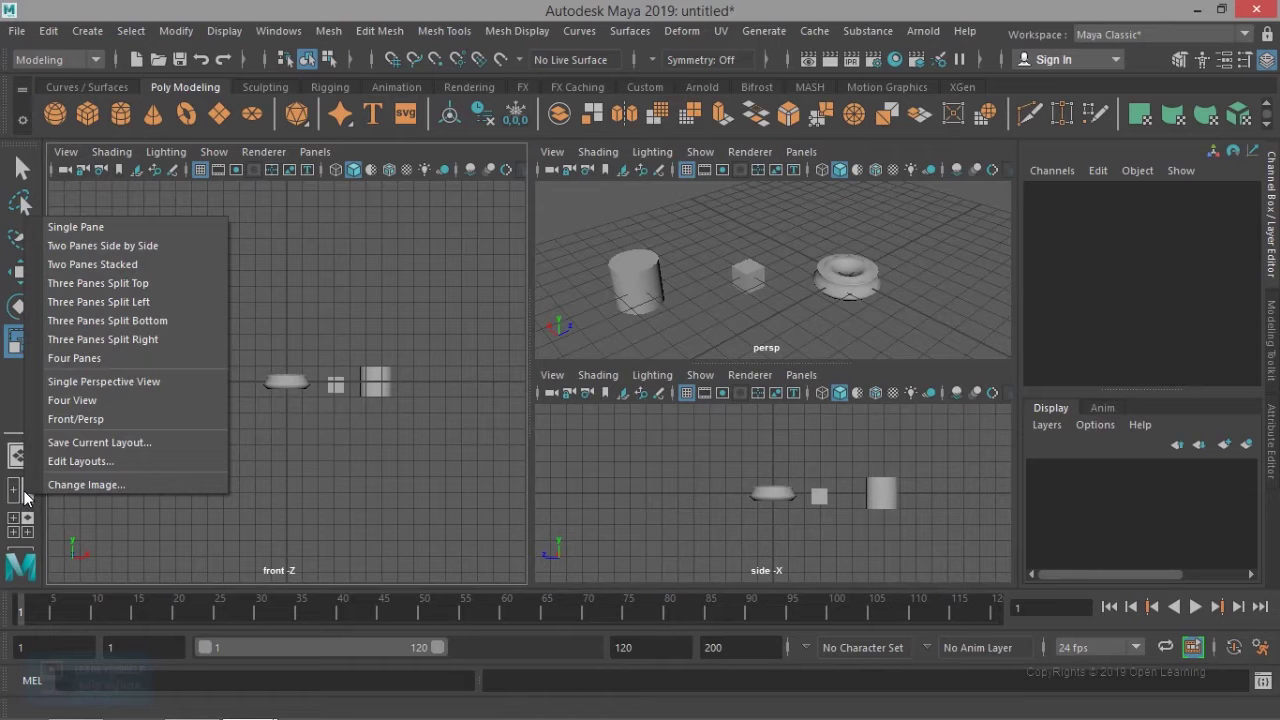
{"action": "left_click", "coordinate": [80, 401]}
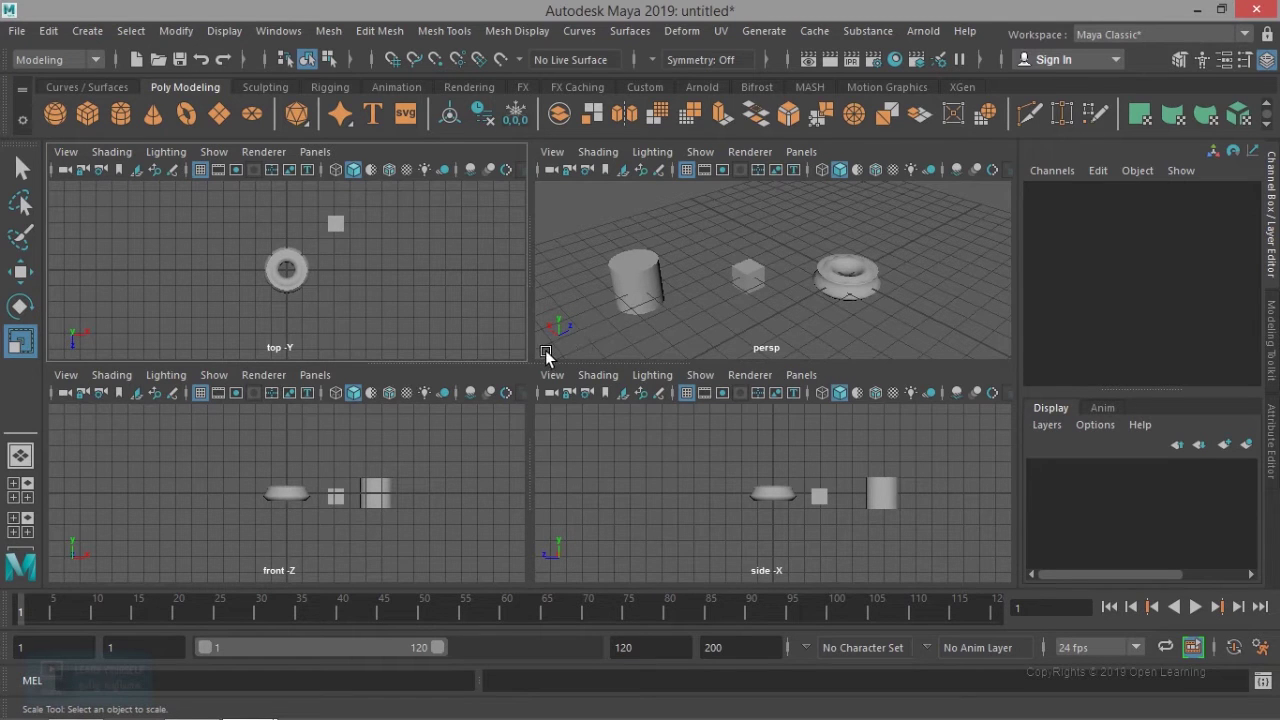
{"action": "right_click", "coordinate": [25, 458]}
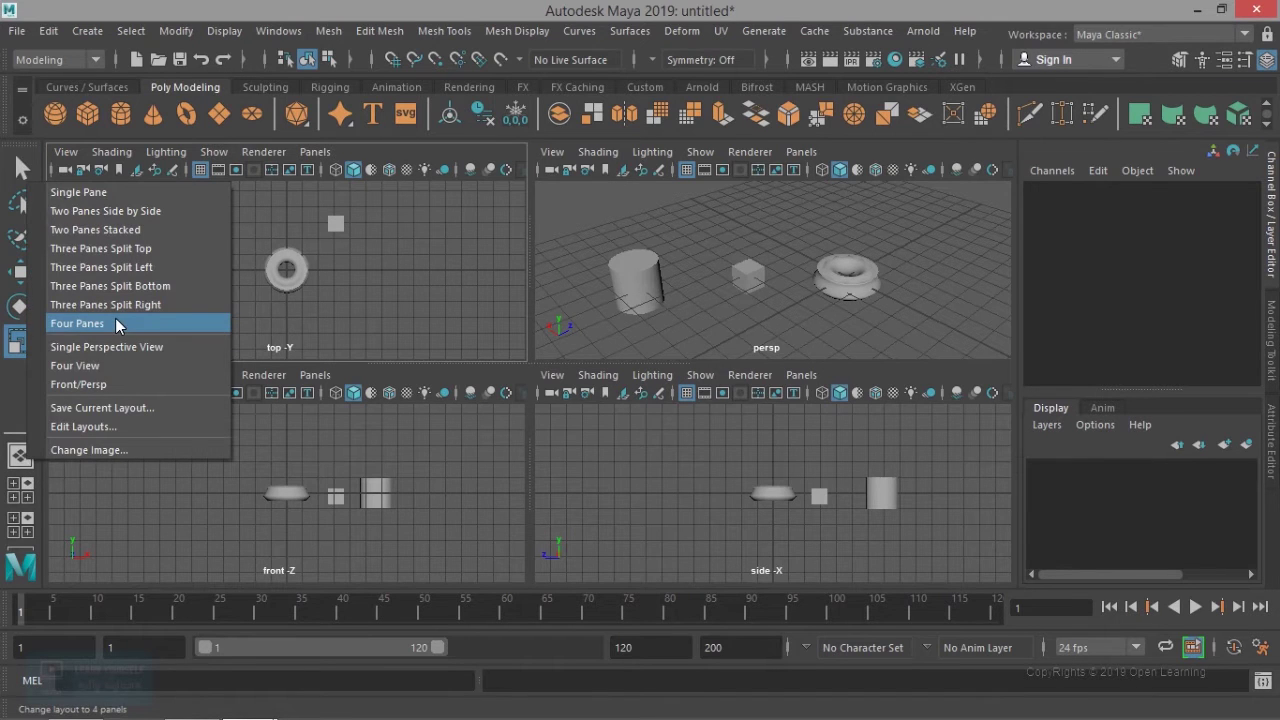
{"action": "left_click", "coordinate": [161, 212]}
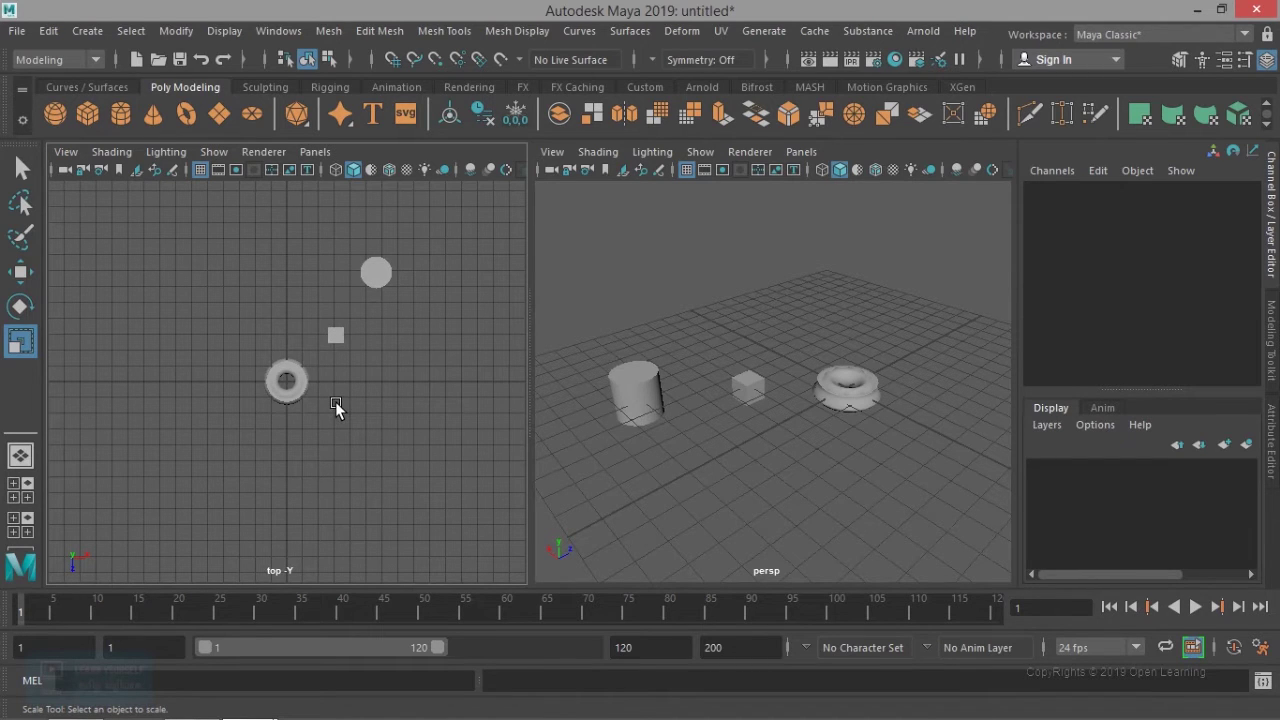
Step: Create a new camera in the scene
{"action": "left_click", "coordinate": [315, 152]}
{"action": "mouse_move", "coordinate": [338, 176]}
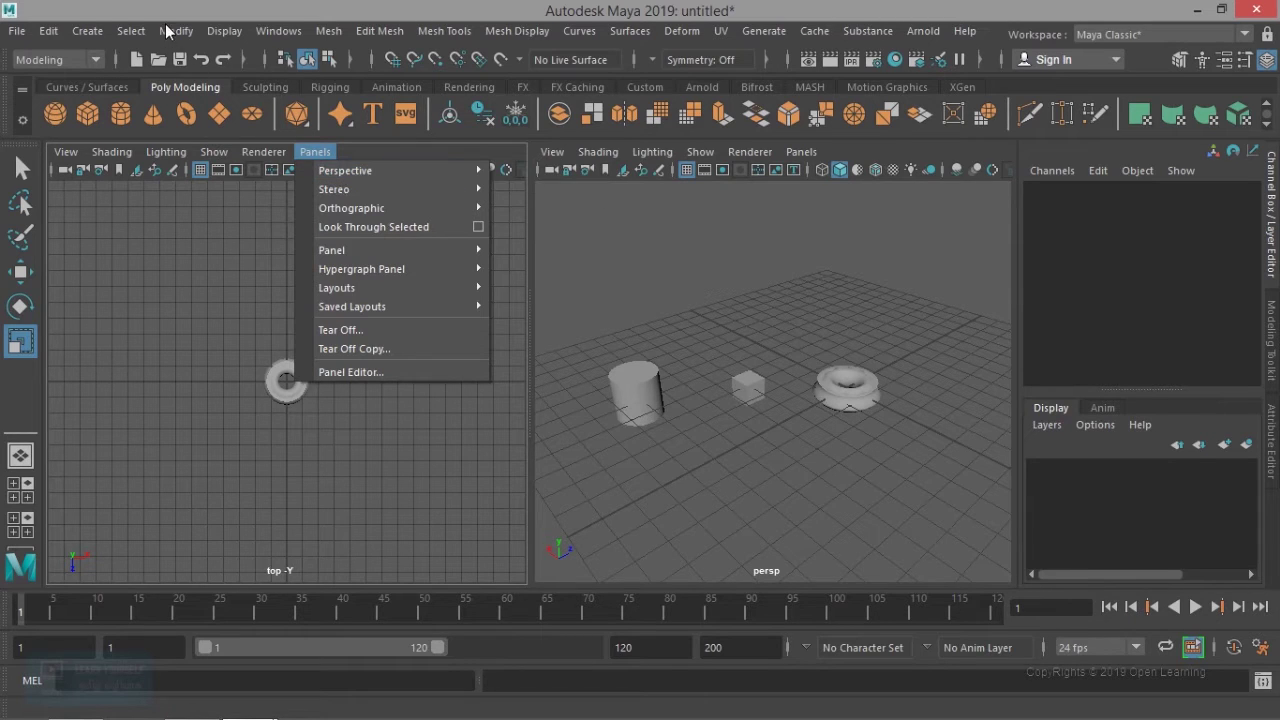
{"action": "left_click", "coordinate": [88, 31]}
{"action": "left_click", "coordinate": [88, 31]}
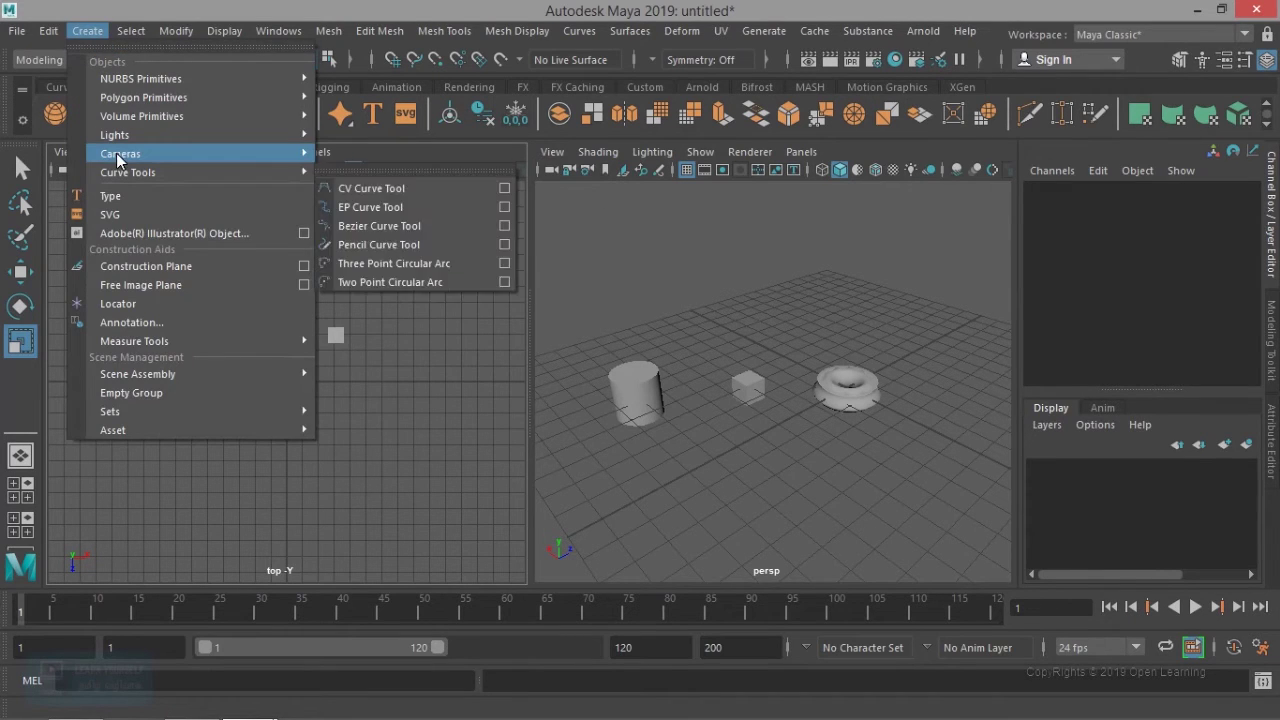
{"action": "mouse_move", "coordinate": [246, 153]}
{"action": "left_click", "coordinate": [366, 172]}
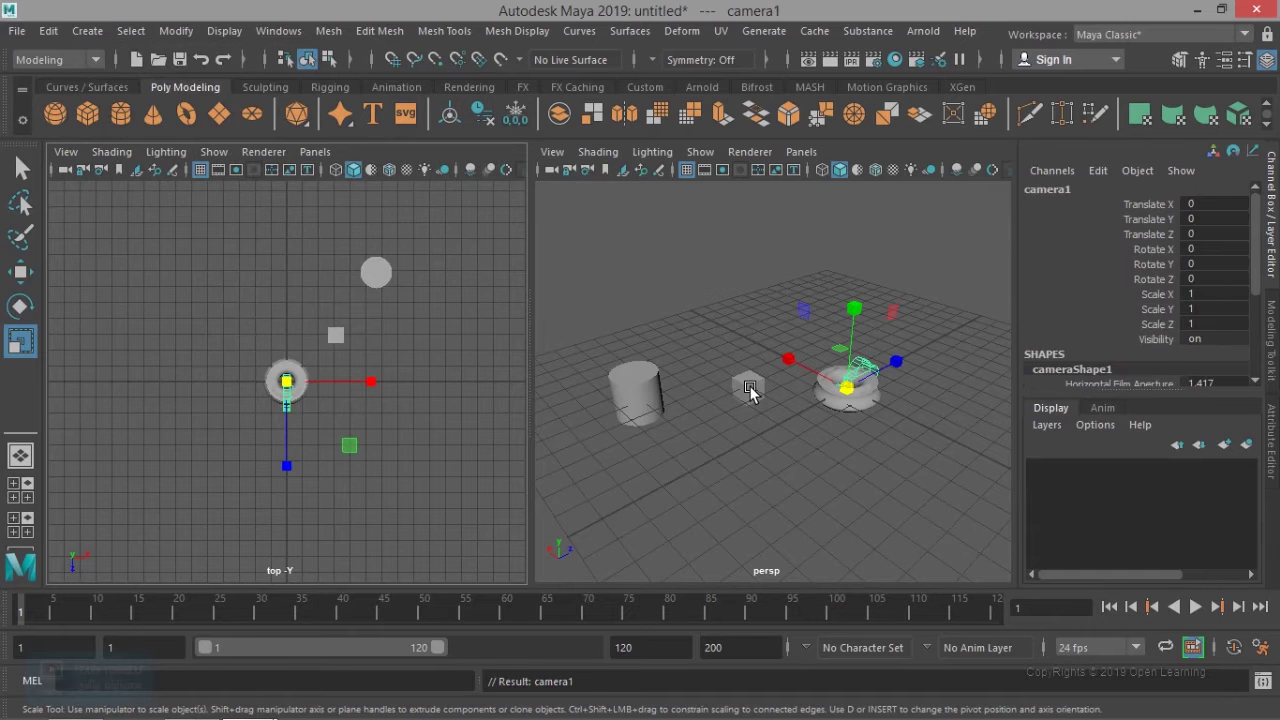
Step: Show the camera1 view in the top view's pane and reframe it closer on the three objects from a raised angle
{"action": "left_click", "coordinate": [315, 152]}
{"action": "mouse_move", "coordinate": [327, 172]}
{"action": "left_click", "coordinate": [532, 171]}
{"action": "scroll", "coordinate": [420, 417], "scroll_direction": "down", "scroll_amount": 5}
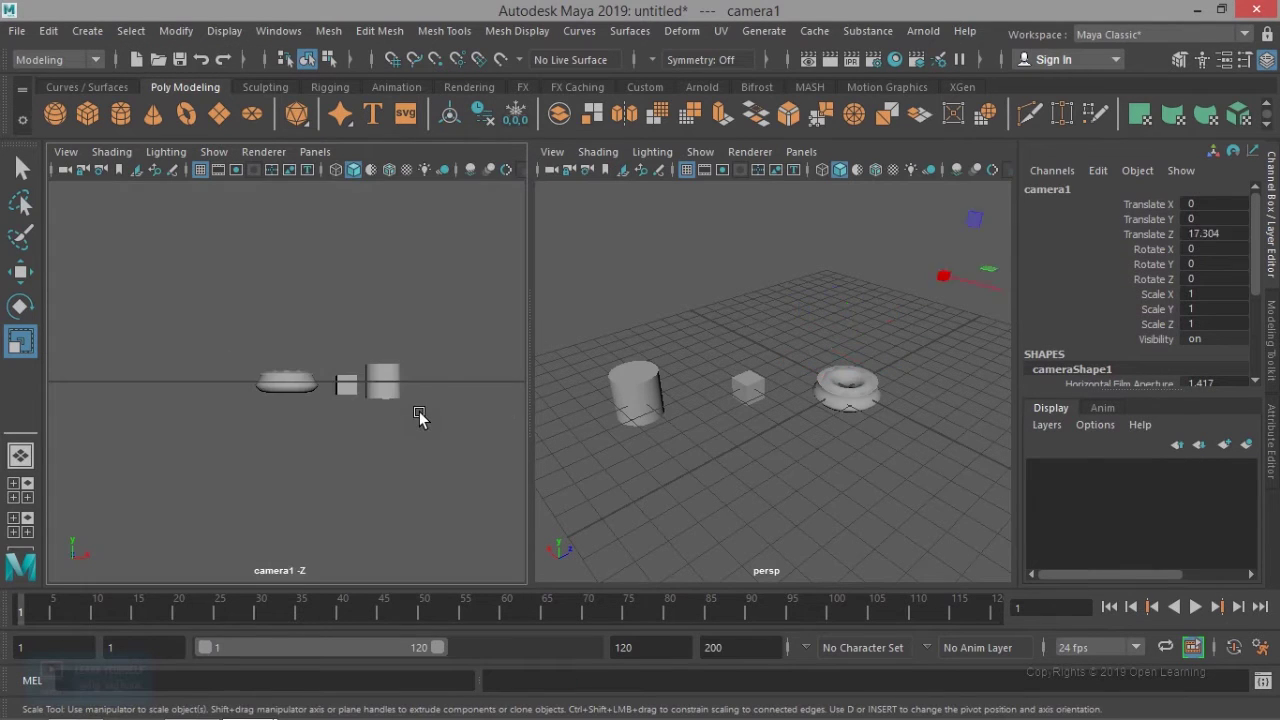
{"action": "left_click_drag", "start_coordinate": [342, 371], "coordinate": [434, 443], "text": "alt"}
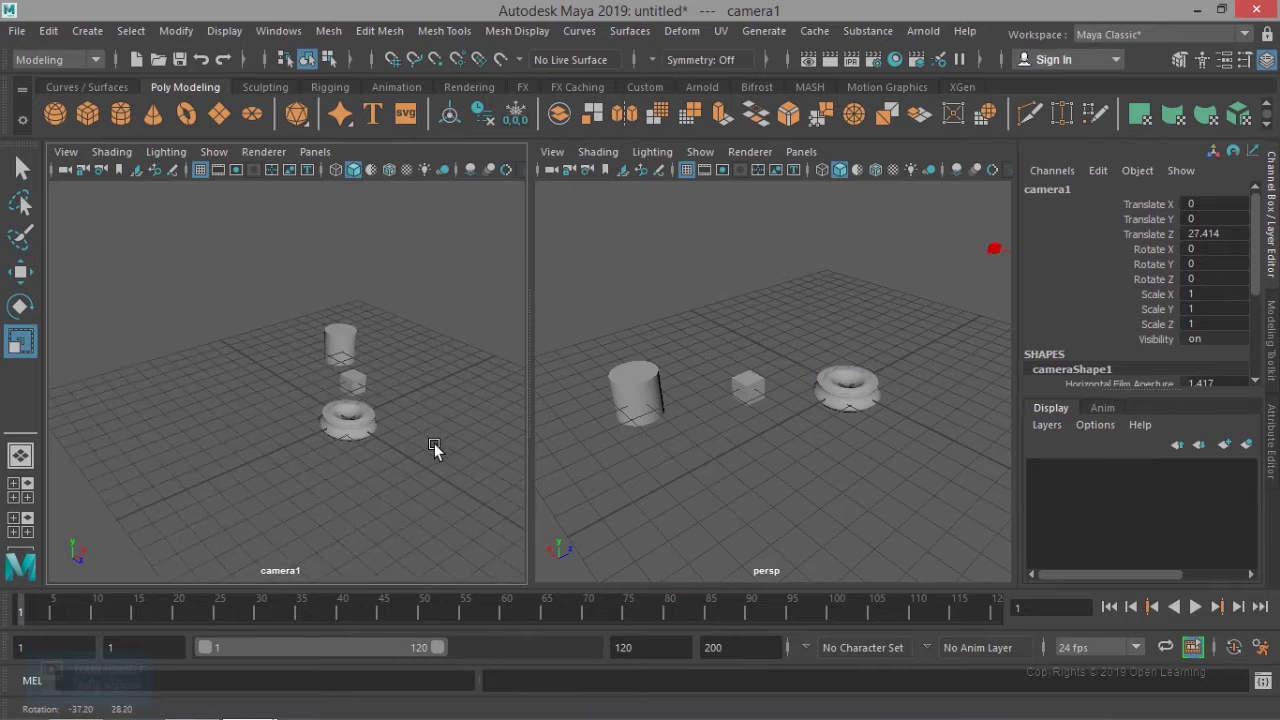
{"action": "middle_click_drag", "start_coordinate": [392, 445], "coordinate": [345, 458], "text": "alt"}
{"action": "right_click_drag", "start_coordinate": [345, 458], "coordinate": [442, 474], "text": "alt"}
{"action": "middle_click_drag", "start_coordinate": [437, 472], "coordinate": [405, 421], "text": "alt"}
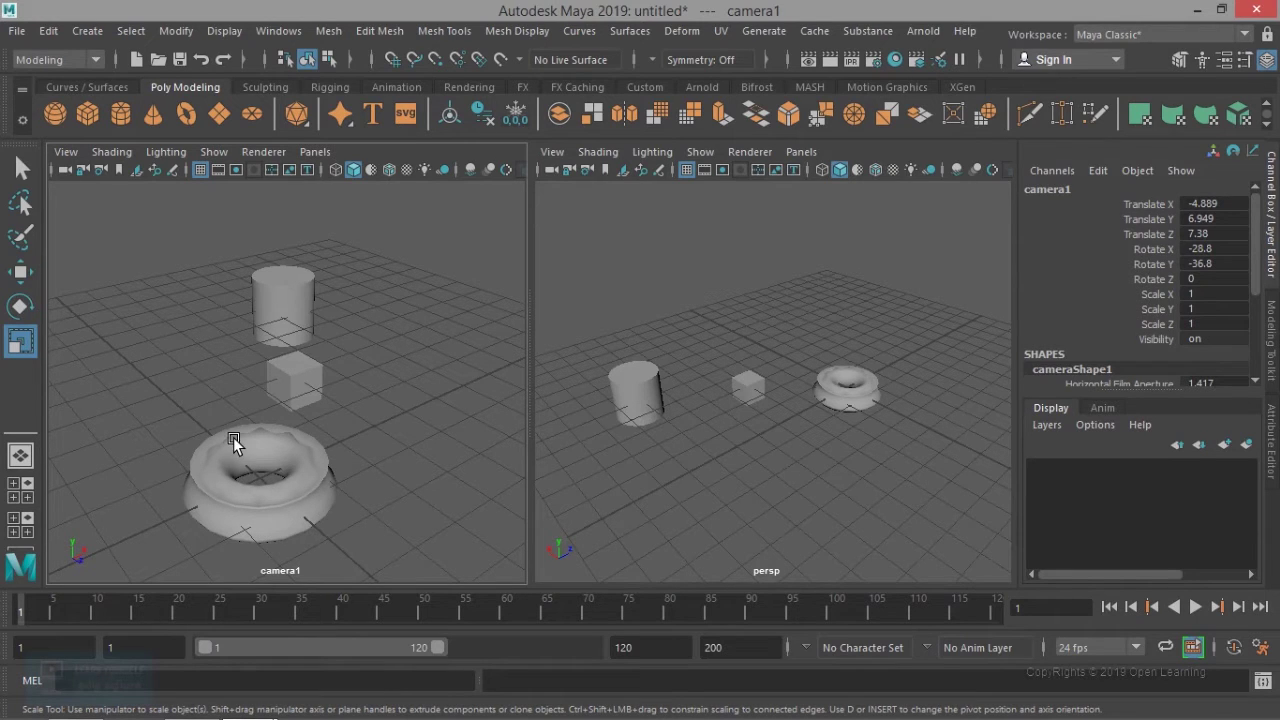
Step: Open the saved layouts editor and examine its existing panels, new panel types and list of layouts
{"action": "left_click", "coordinate": [315, 152]}
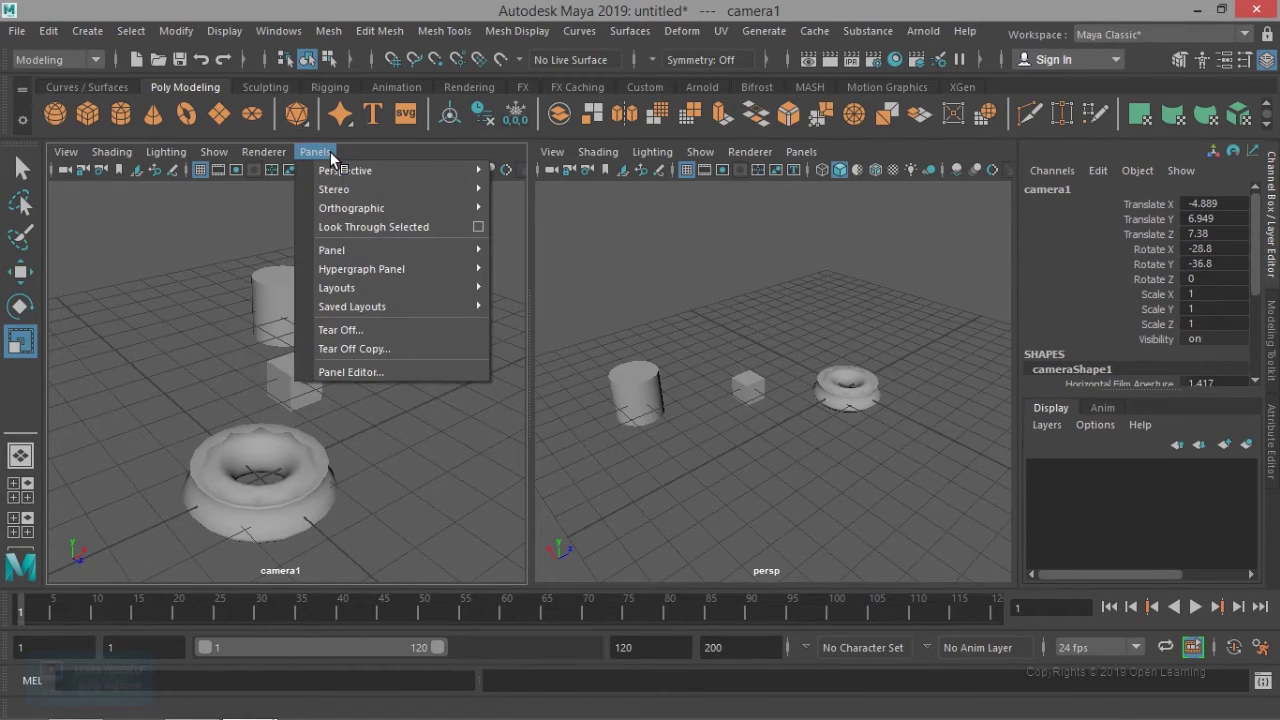
{"action": "mouse_move", "coordinate": [409, 309]}
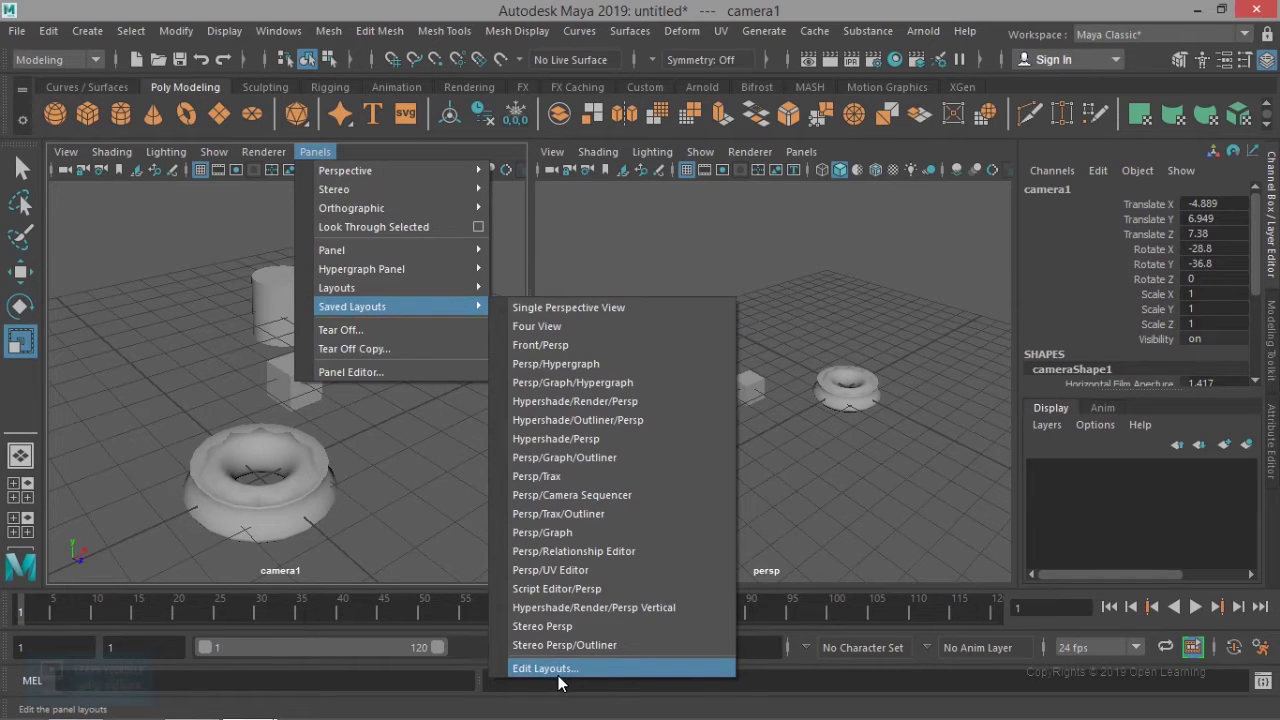
{"action": "left_click", "coordinate": [558, 668]}
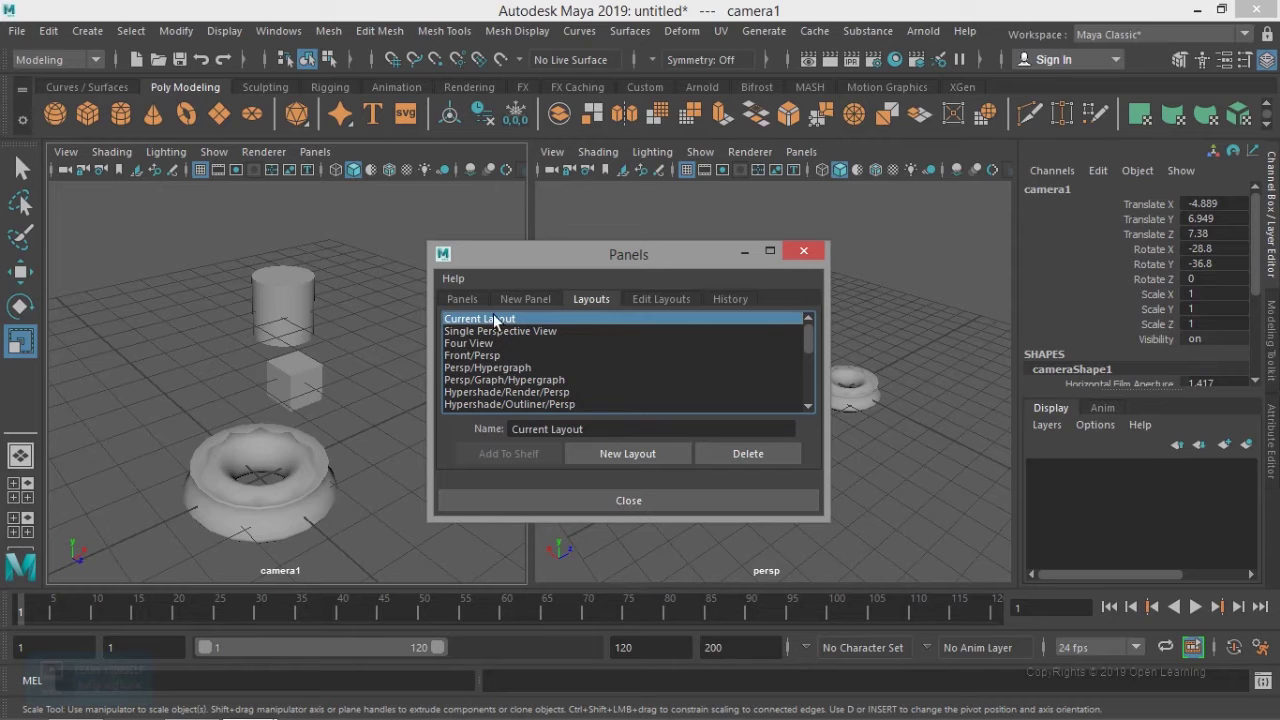
{"action": "left_click", "coordinate": [462, 299]}
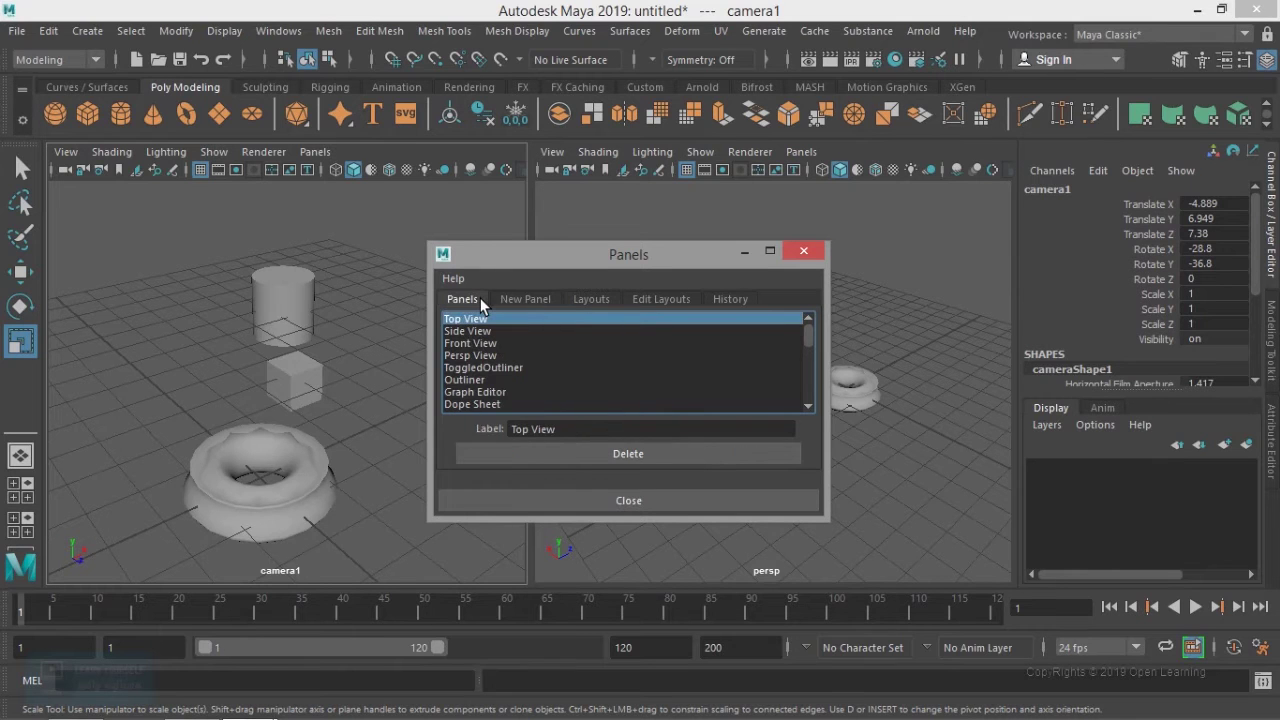
{"action": "left_click", "coordinate": [541, 300]}
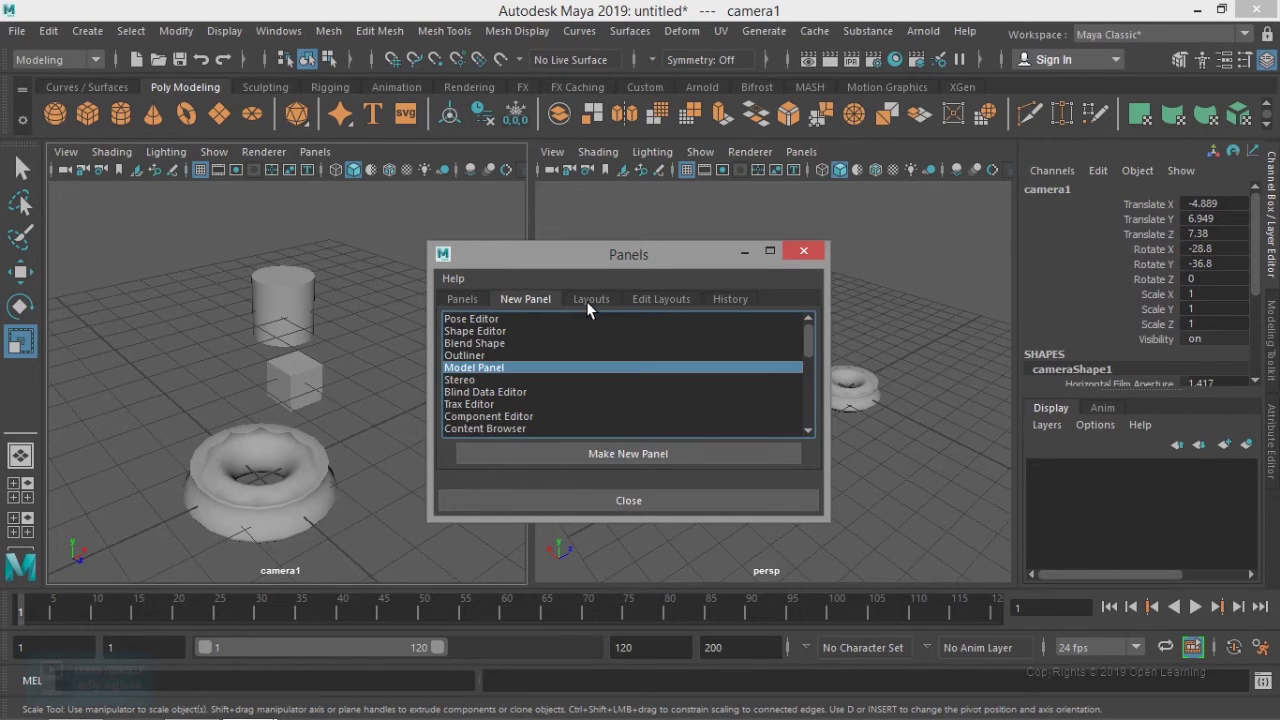
{"action": "left_click", "coordinate": [588, 305]}
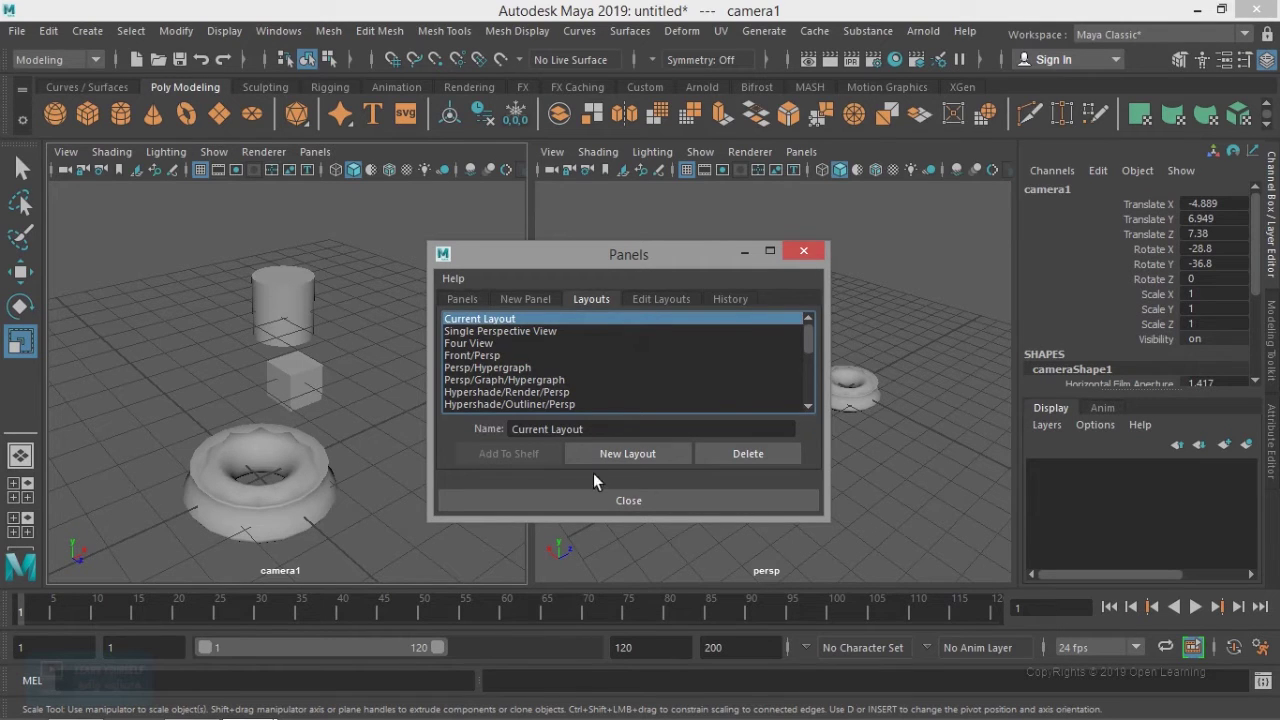
Step: Create a new panel layout, try to name it CamRender, and create a second new layout
{"action": "left_click", "coordinate": [631, 455]}
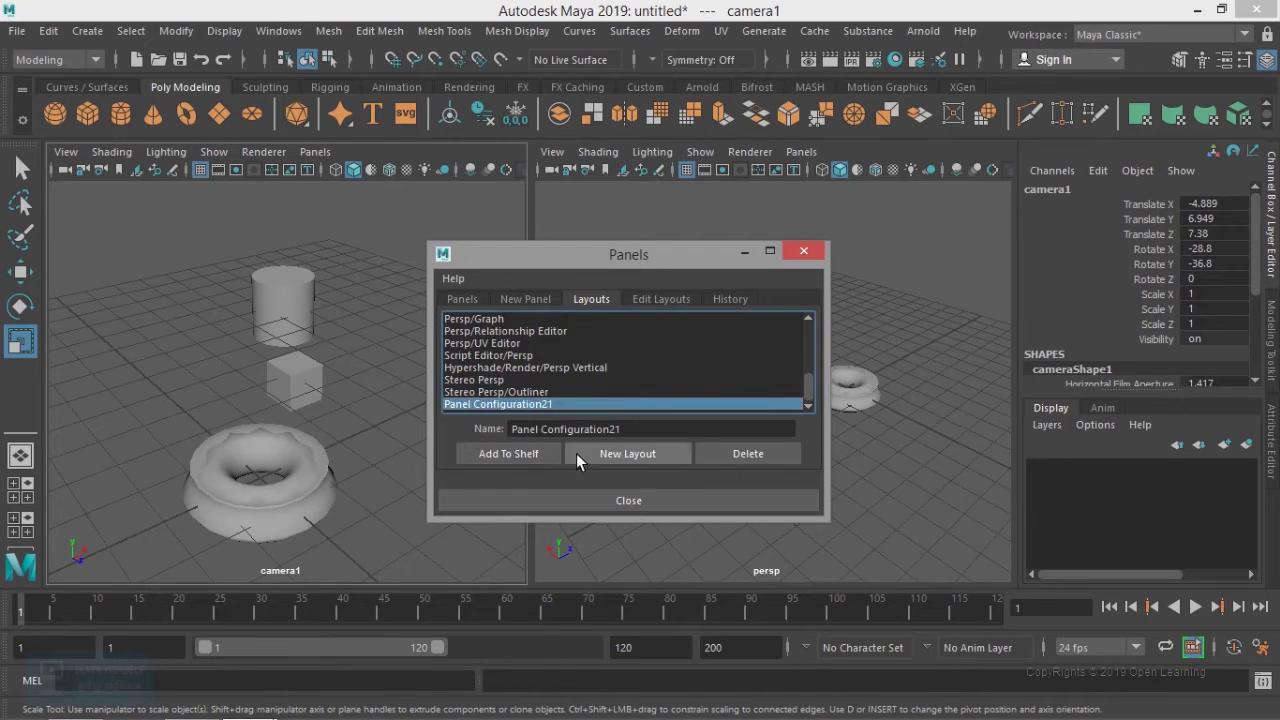
{"action": "left_click", "coordinate": [588, 430]}
{"action": "left_click_drag", "start_coordinate": [589, 431], "coordinate": [465, 425]}
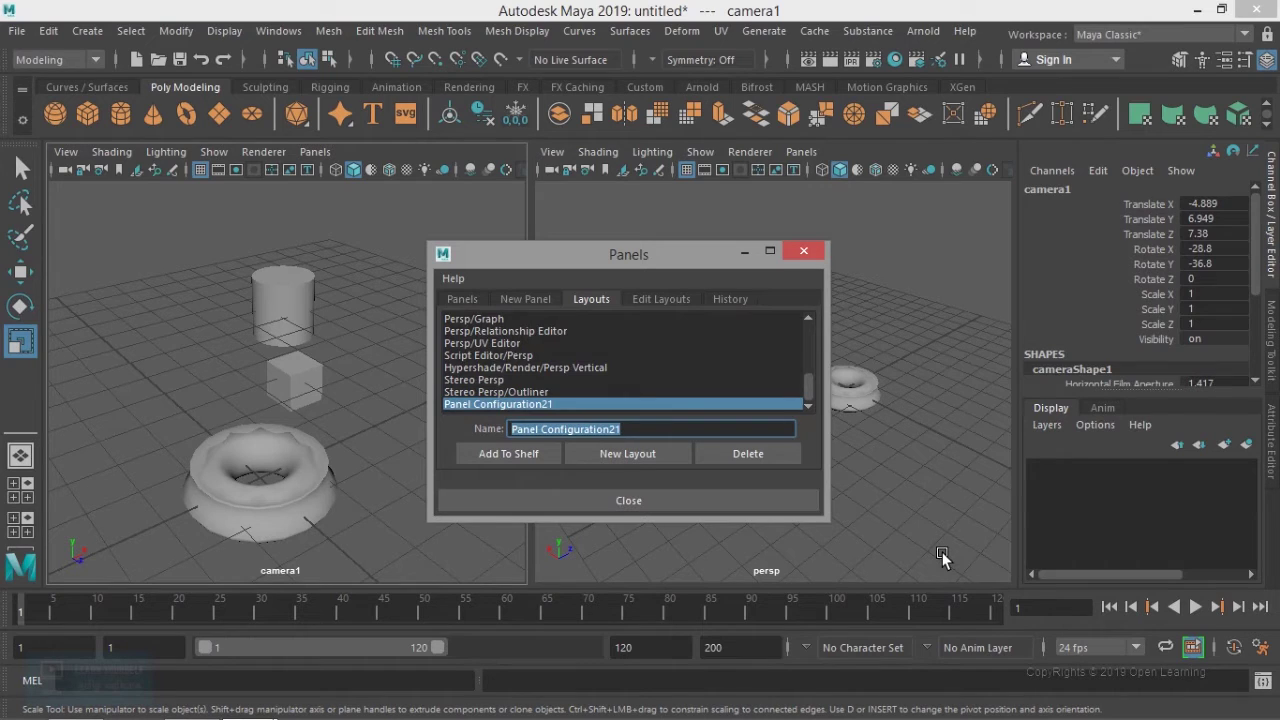
{"action": "type", "text": "Cam"}
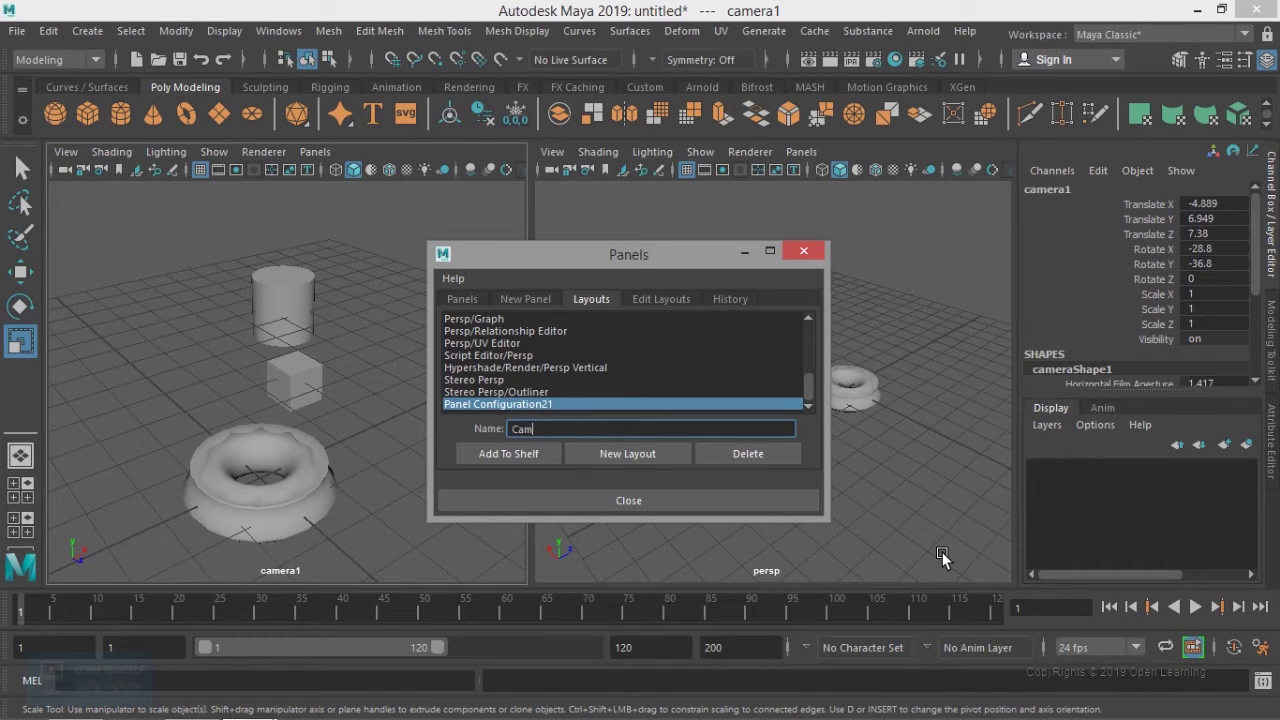
{"action": "type", "text": "Render"}
{"action": "left_click", "coordinate": [617, 455]}
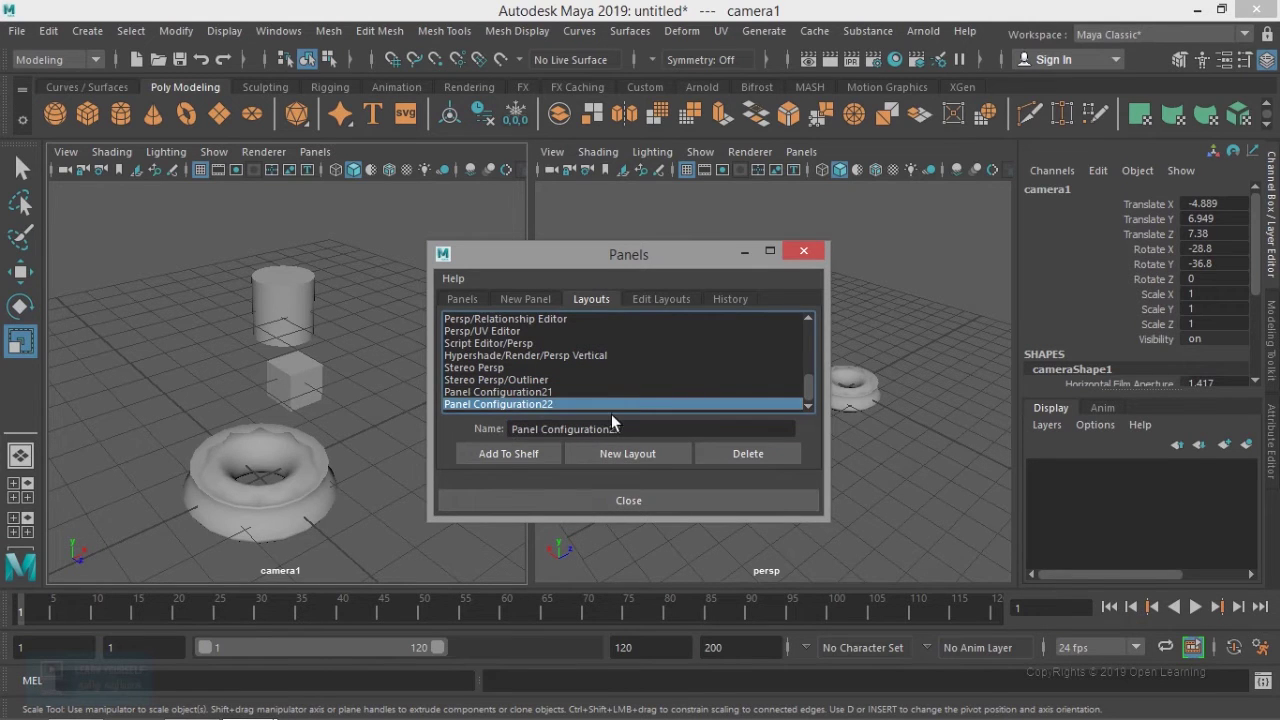
Step: Delete the Panel Configuration21 and Panel Configuration22 layouts, and check the pane configuration of the remaining selected layout
{"action": "left_click", "coordinate": [522, 394]}
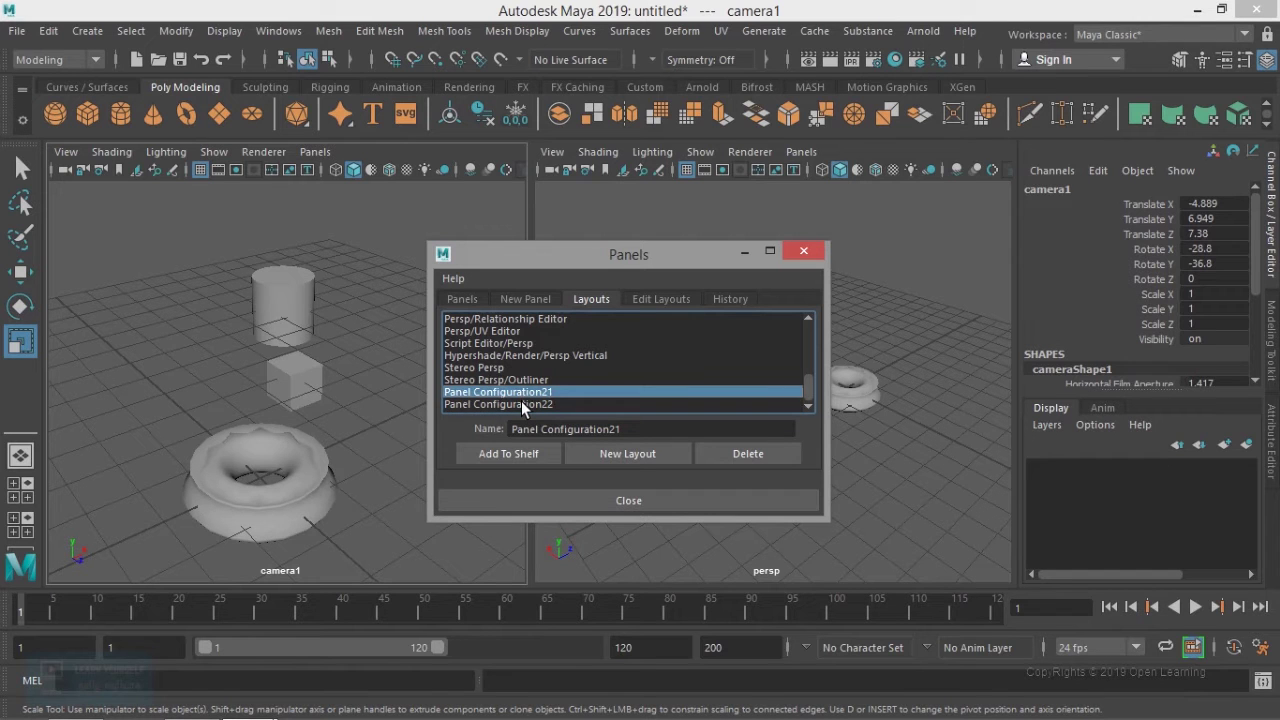
{"action": "left_click", "coordinate": [755, 457]}
{"action": "left_click", "coordinate": [588, 406]}
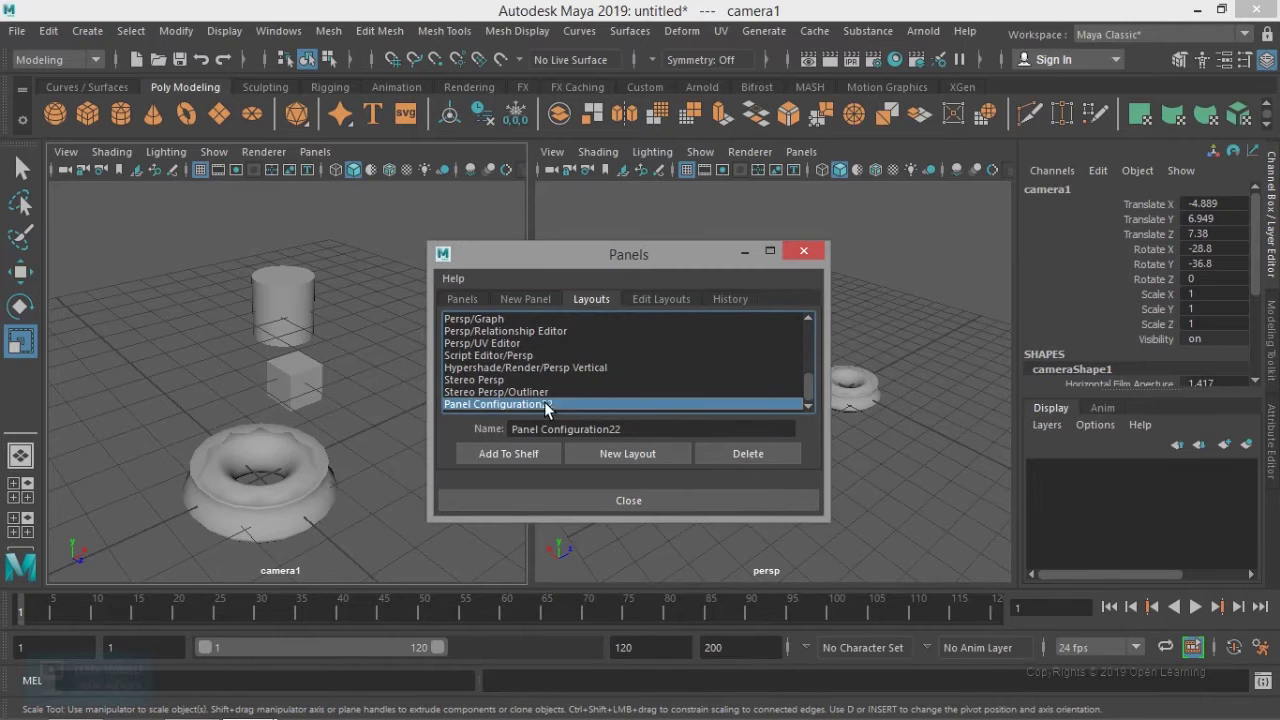
{"action": "left_click", "coordinate": [748, 453]}
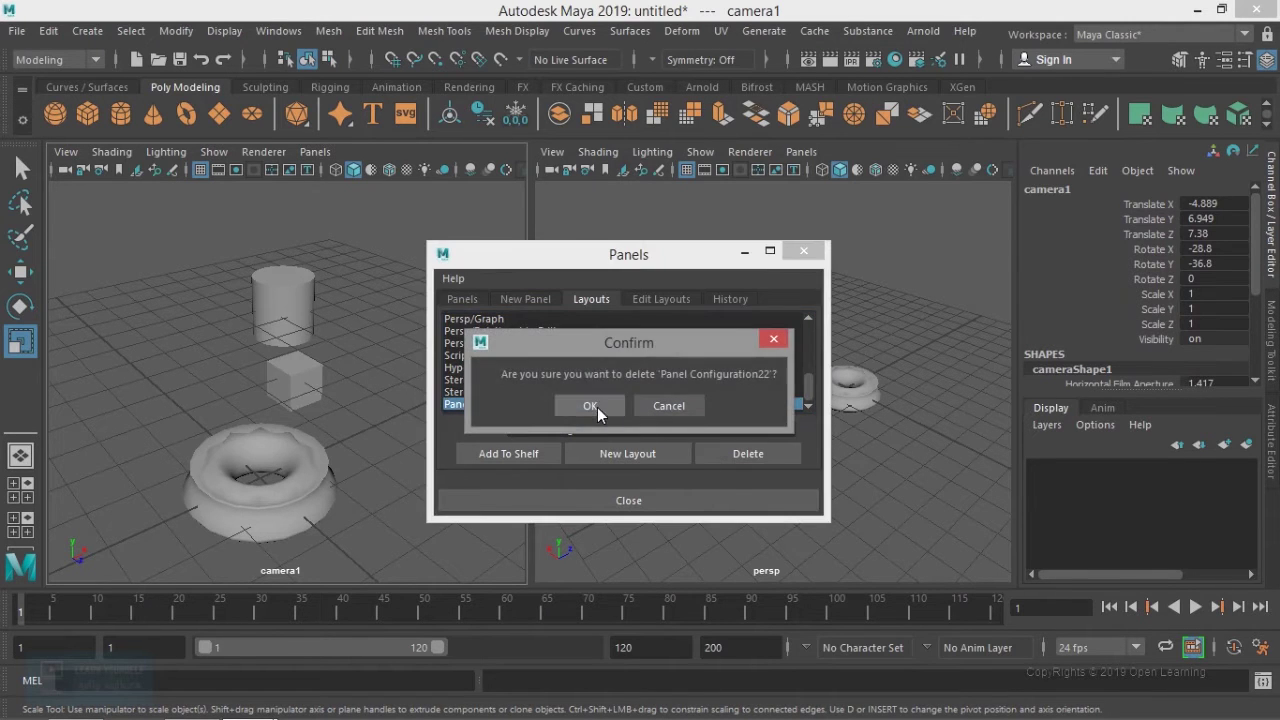
{"action": "left_click", "coordinate": [597, 407]}
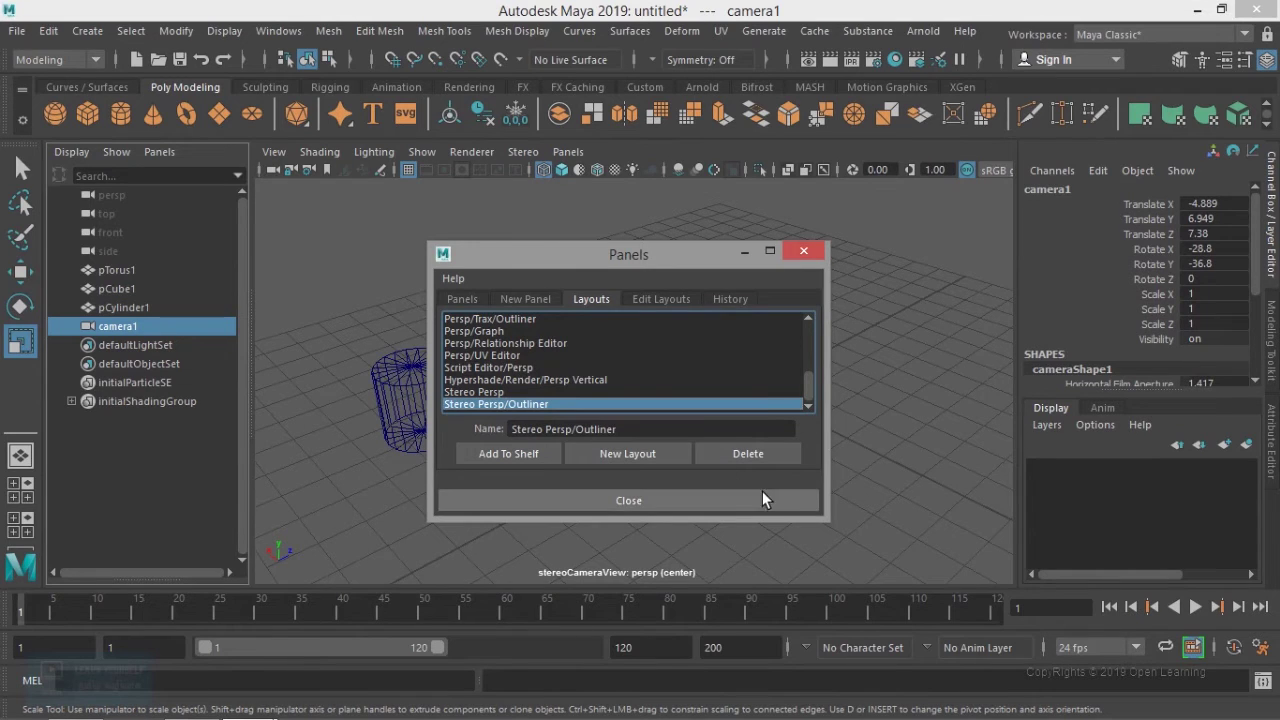
{"action": "left_click", "coordinate": [666, 300]}
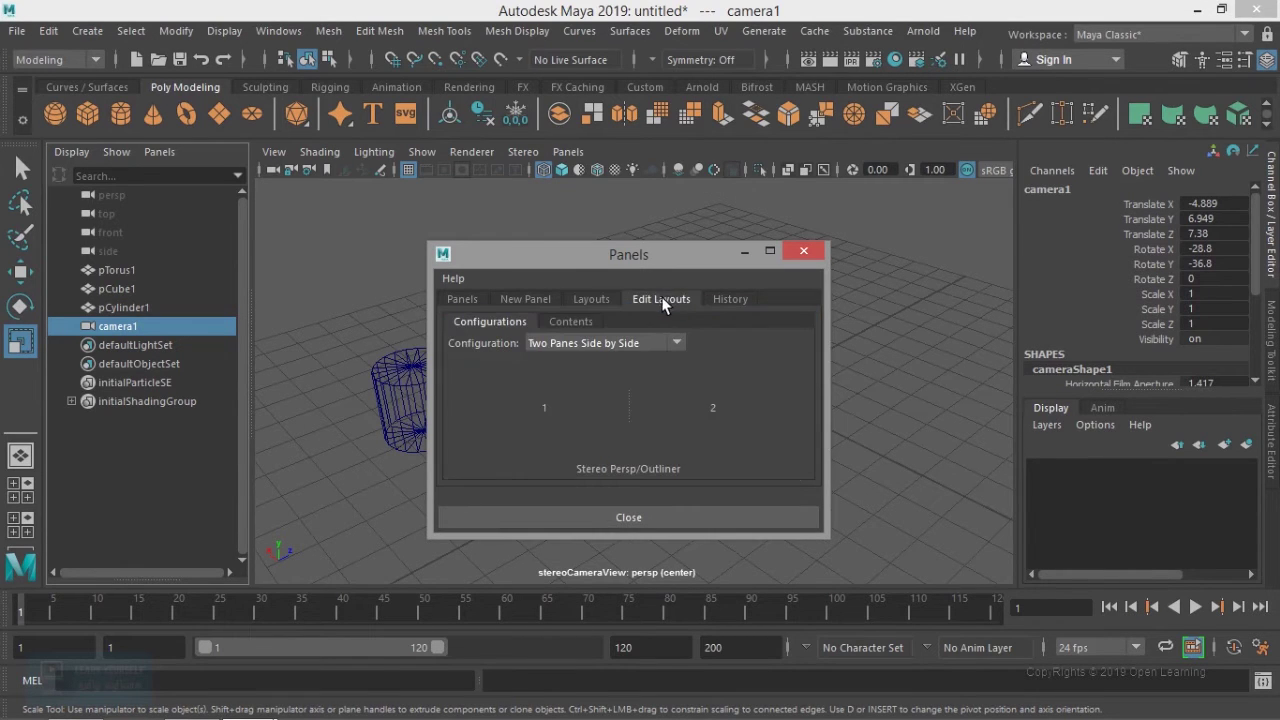
{"action": "left_click", "coordinate": [589, 299]}
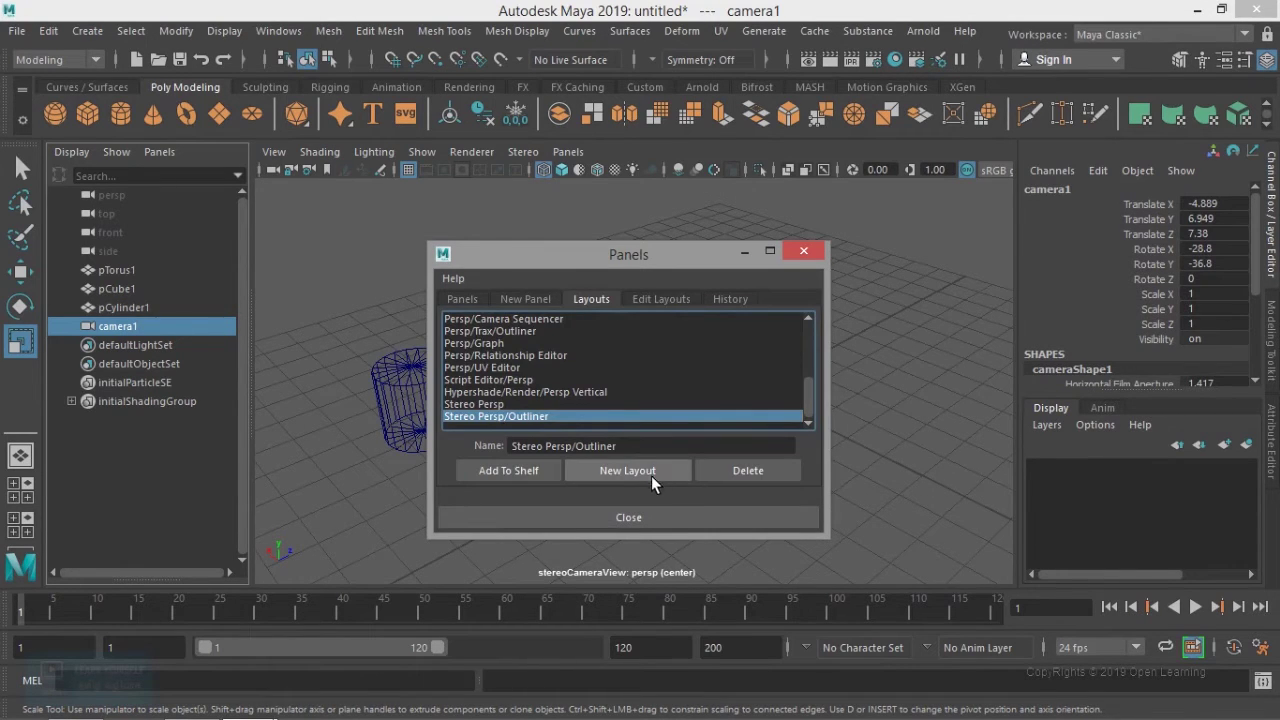
Step: Clear the selection, replace the Outliner pane with the camera1 view and widen that pane to about half the workspace
{"action": "left_click", "coordinate": [379, 482]}
{"action": "left_click", "coordinate": [159, 151]}
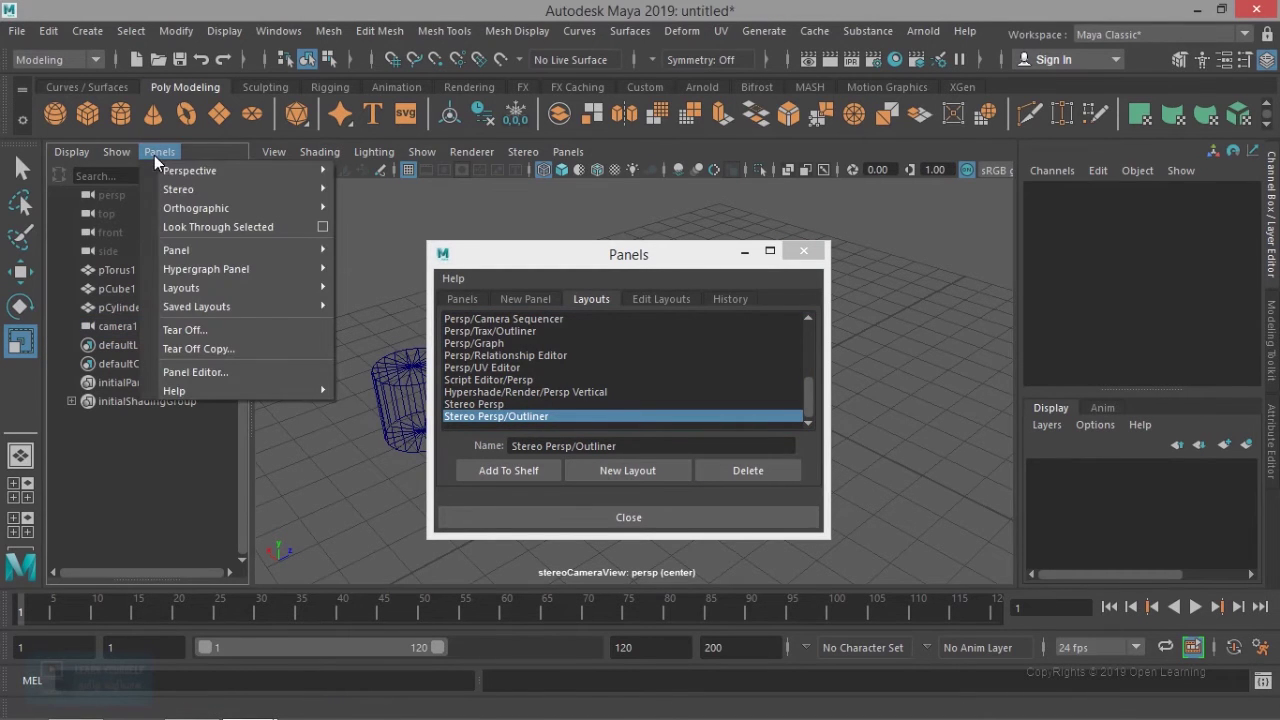
{"action": "mouse_move", "coordinate": [235, 170]}
{"action": "left_click", "coordinate": [375, 172]}
{"action": "left_click_drag", "start_coordinate": [256, 359], "coordinate": [560, 360]}
Step: Enlarge the Panels window to show more layouts and move it clear of the stereo camera view
{"action": "left_click_drag", "start_coordinate": [430, 242], "coordinate": [413, 128]}
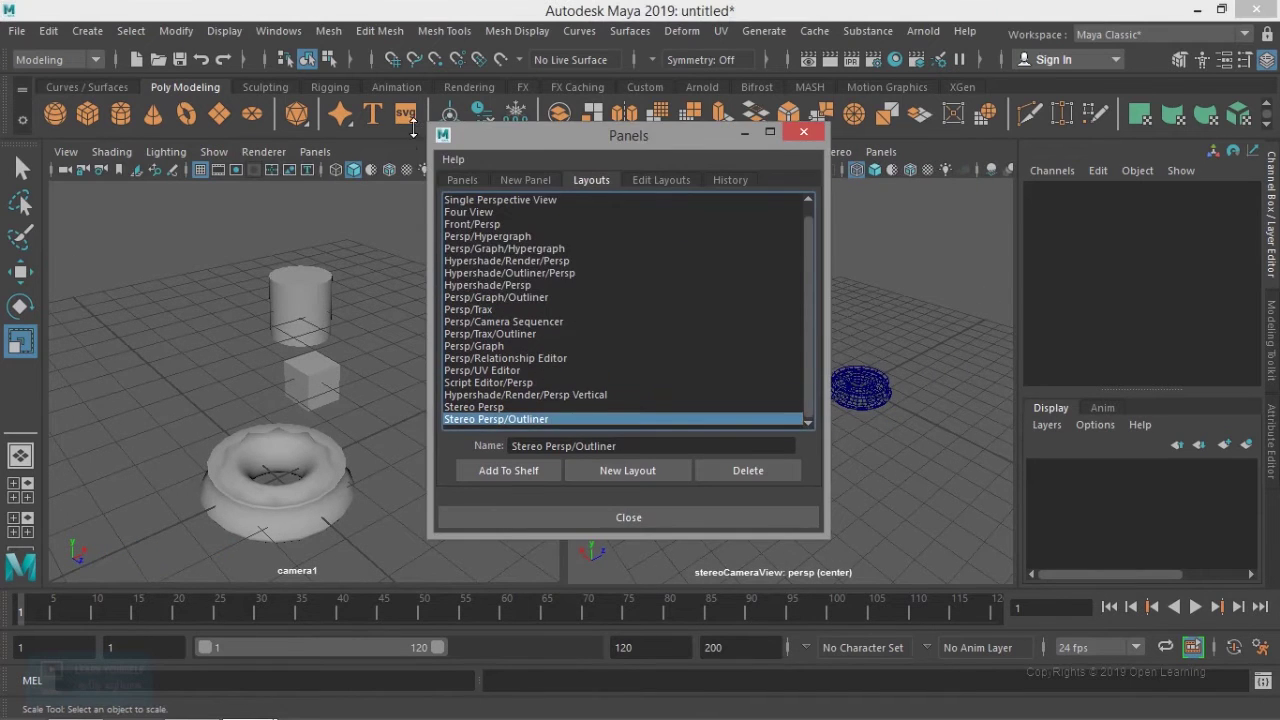
{"action": "left_click_drag", "start_coordinate": [545, 146], "coordinate": [340, 112]}
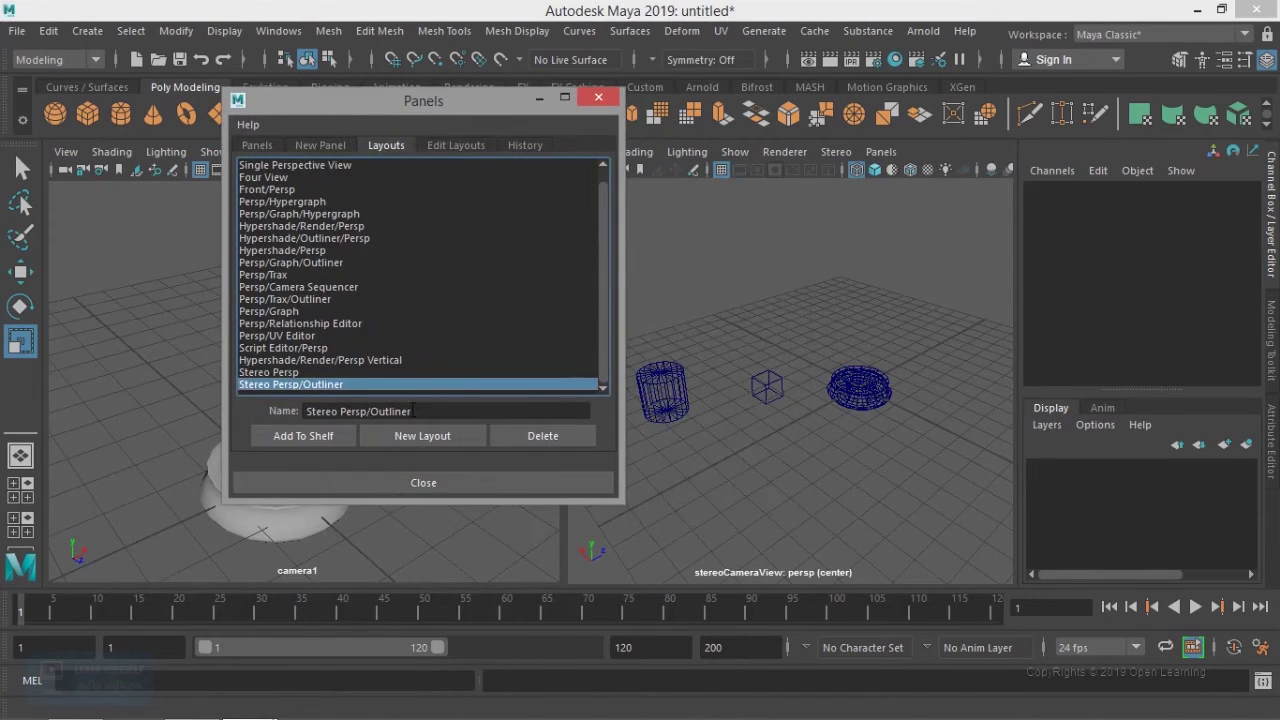
Step: Create a new panel layout from the current panes, name it CamRender and close the Panels window
{"action": "left_click", "coordinate": [419, 440]}
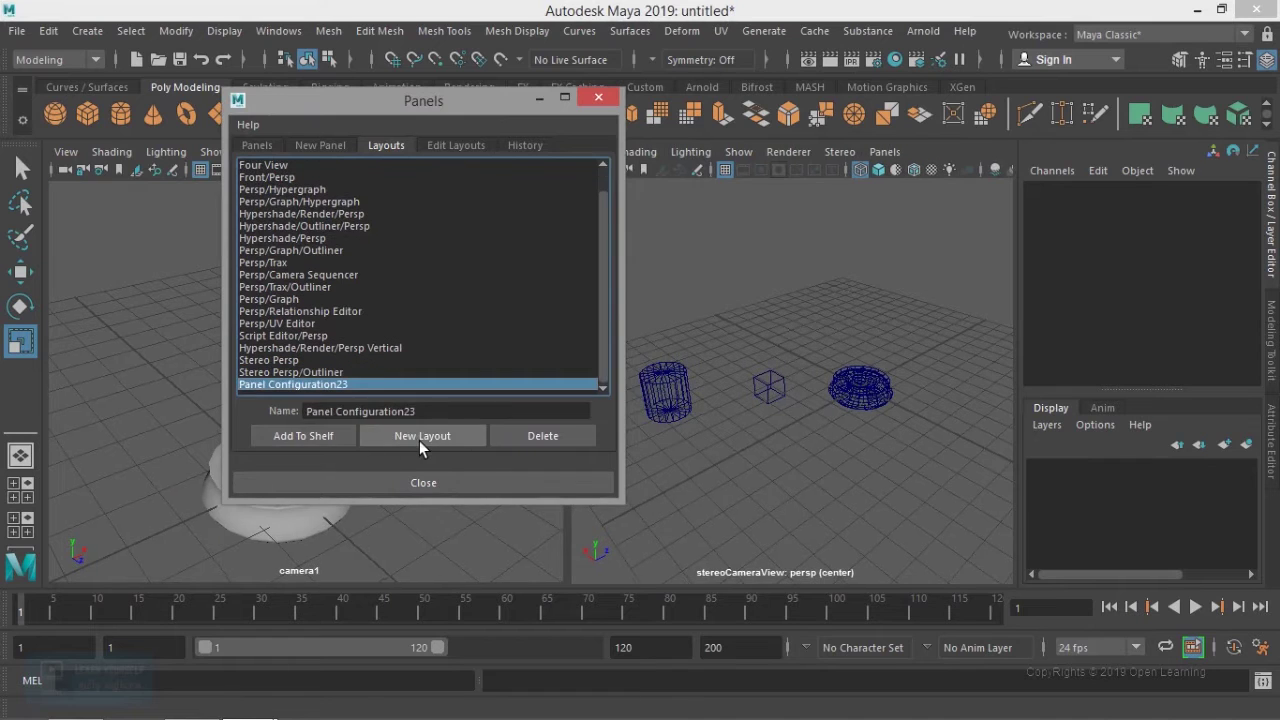
{"action": "left_click_drag", "start_coordinate": [433, 411], "coordinate": [279, 411]}
{"action": "type", "text": "CamREn"}
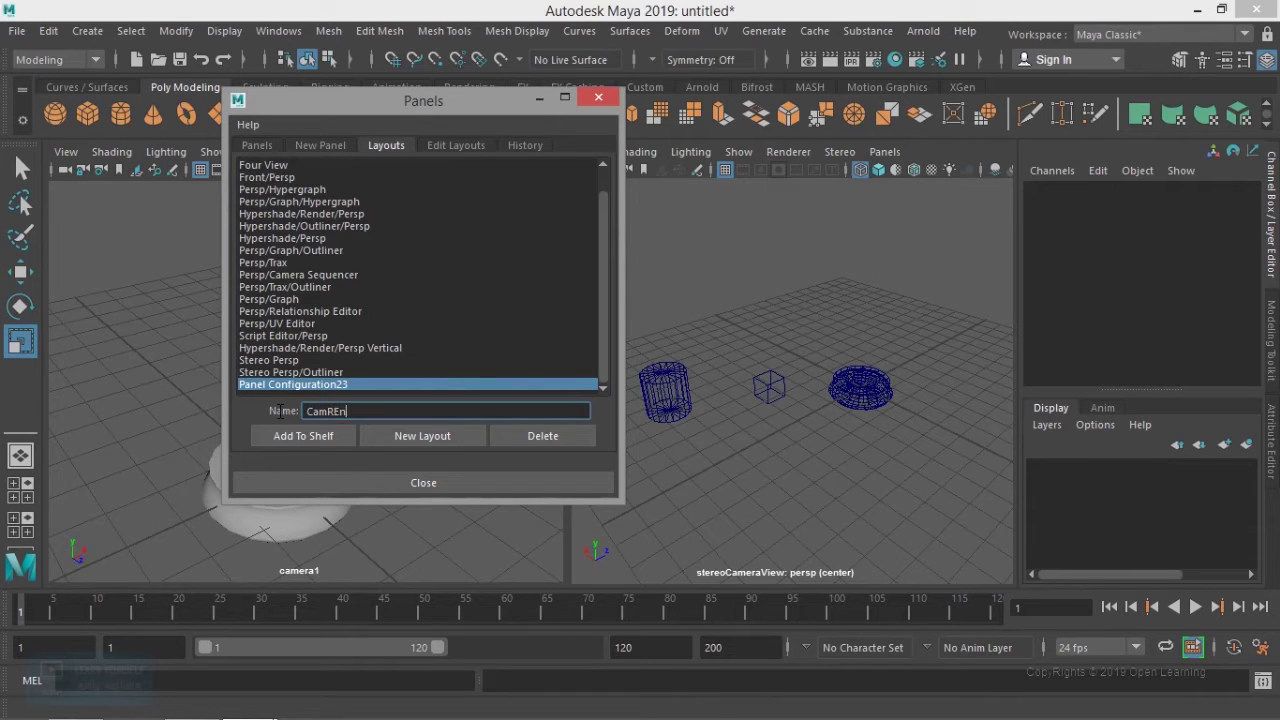
{"action": "key", "text": "BackSpace"}
{"action": "key", "text": "BackSpace"}
{"action": "type", "text": "ender"}
{"action": "key", "text": "Return"}
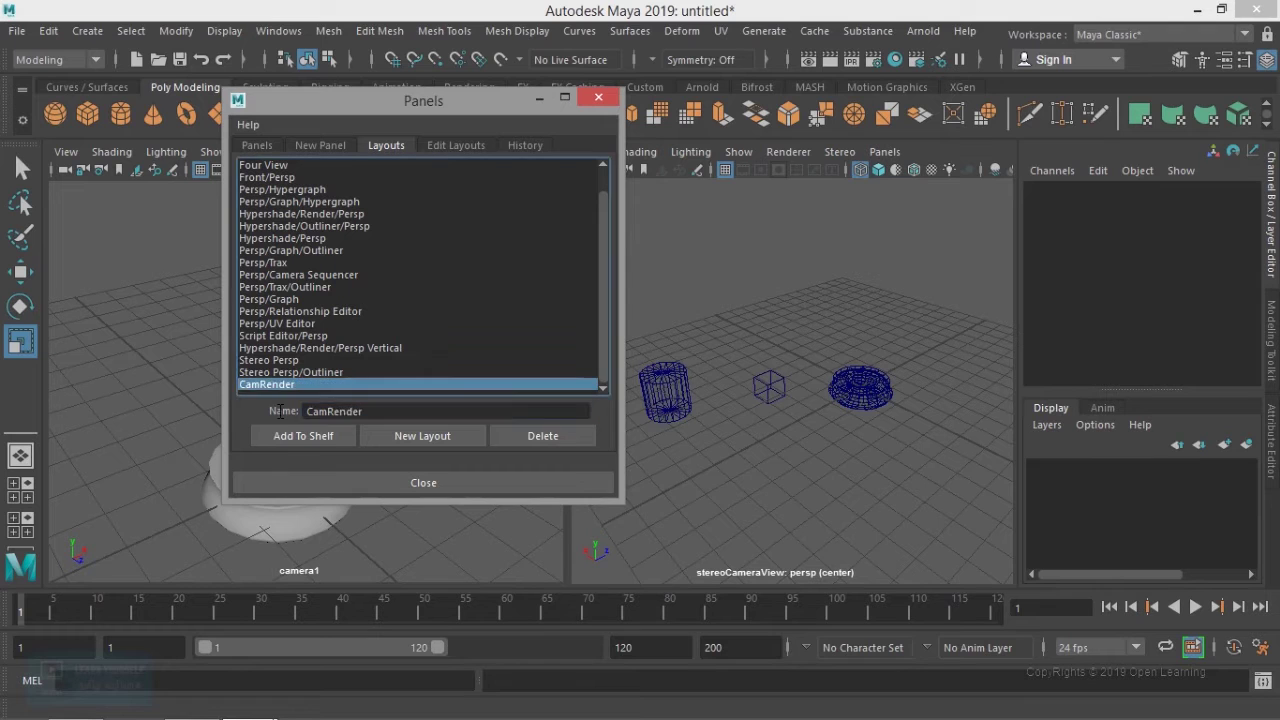
{"action": "left_click", "coordinate": [432, 485]}
Step: Try the saved layouts from the quick layout list and apply the CamRender layout to the workspace
{"action": "right_click", "coordinate": [13, 497]}
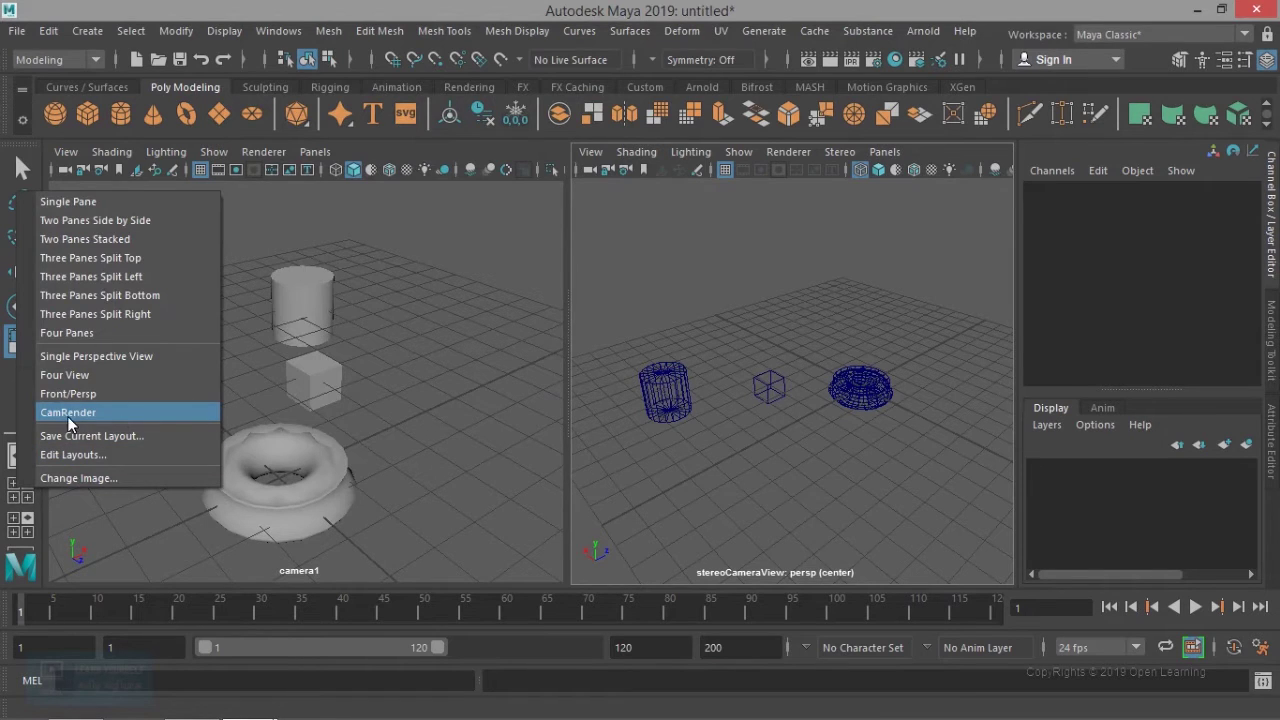
{"action": "left_click", "coordinate": [90, 418]}
{"action": "right_click", "coordinate": [30, 517]}
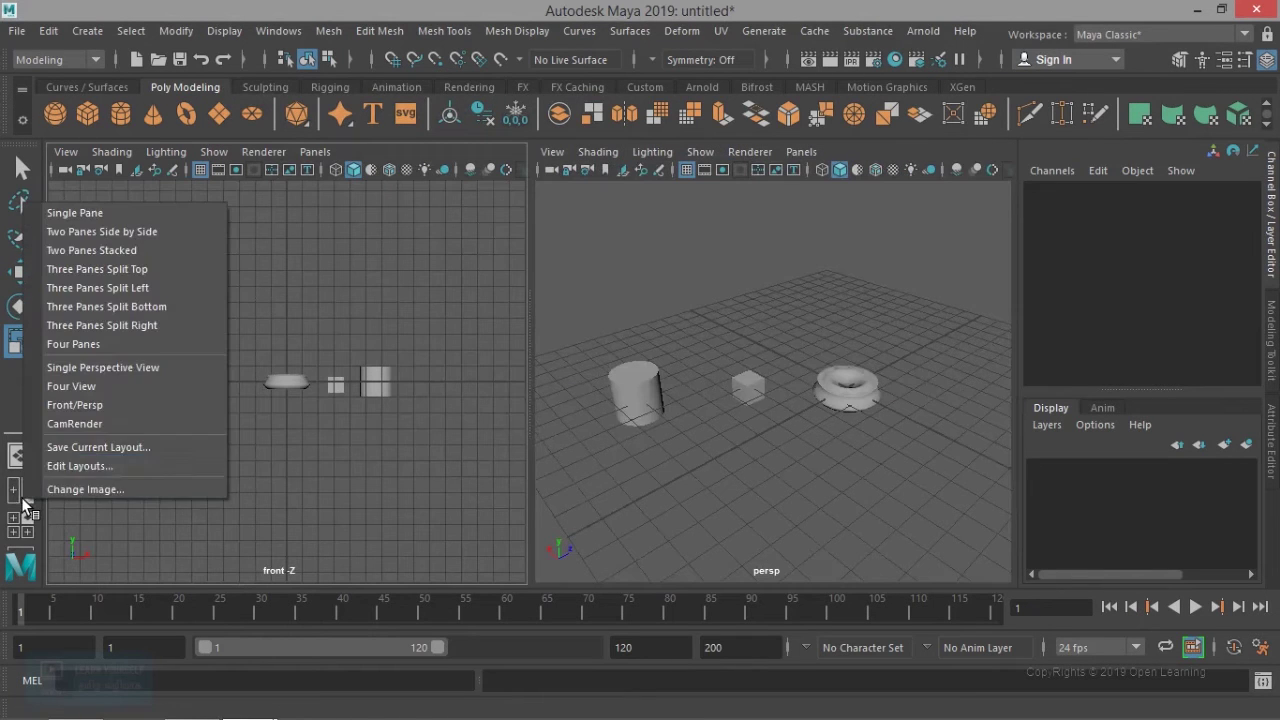
{"action": "left_click", "coordinate": [95, 427]}
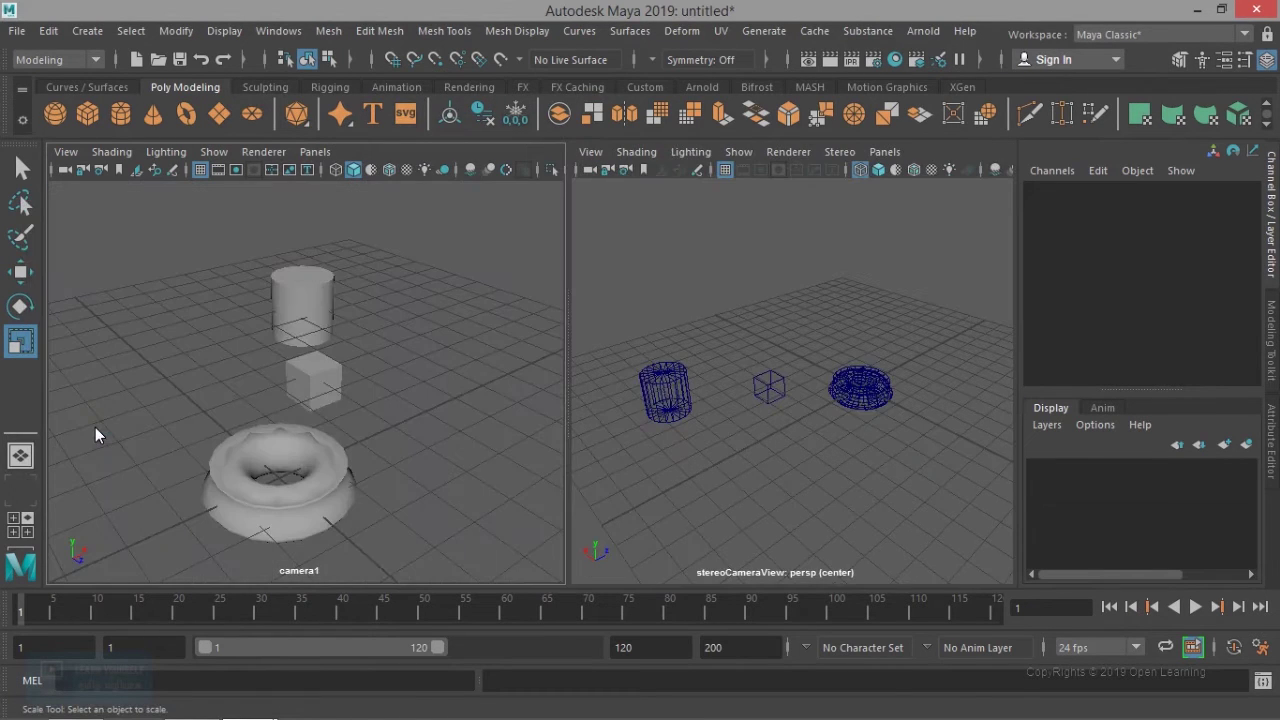
Step: Switch the workspace to Three Panes Split Right and return it to the saved CamRender layout
{"action": "right_click", "coordinate": [24, 460]}
{"action": "left_click", "coordinate": [120, 285]}
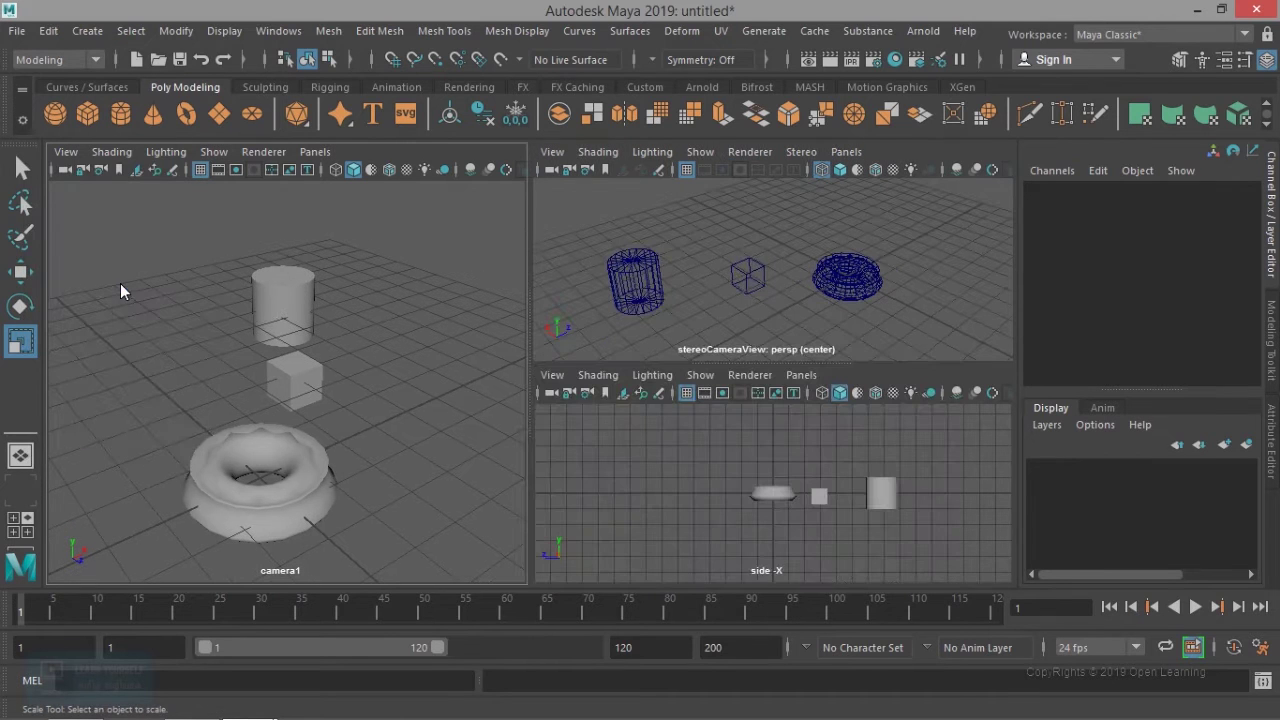
{"action": "right_click", "coordinate": [27, 463]}
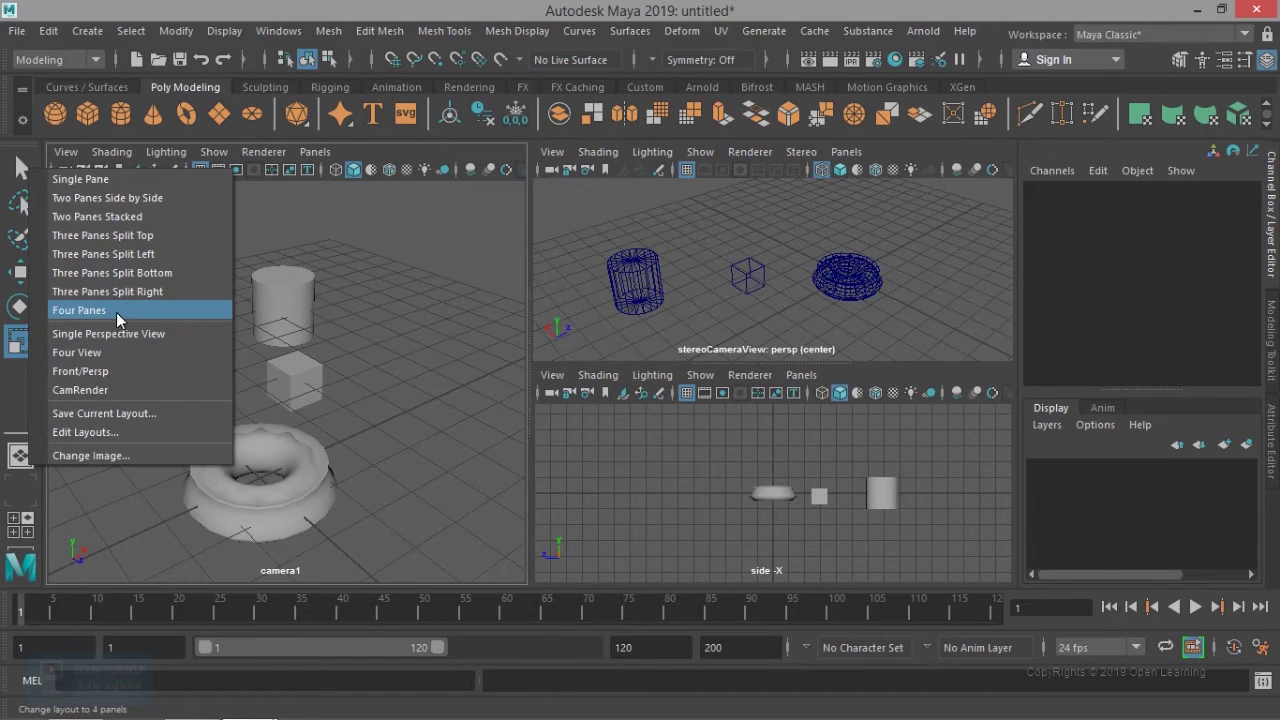
{"action": "left_click", "coordinate": [105, 391]}
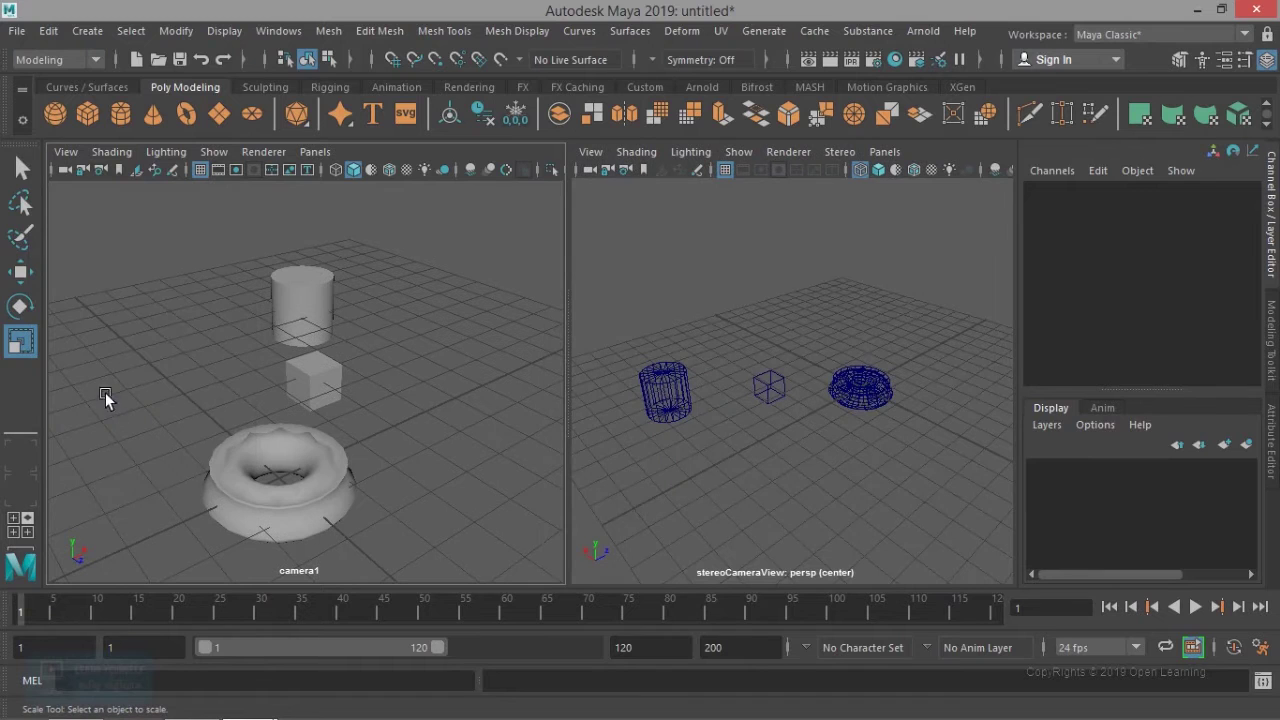
Step: Open the saved layouts for editing, delete the CamRender layout and close the Panels window
{"action": "left_click", "coordinate": [315, 152]}
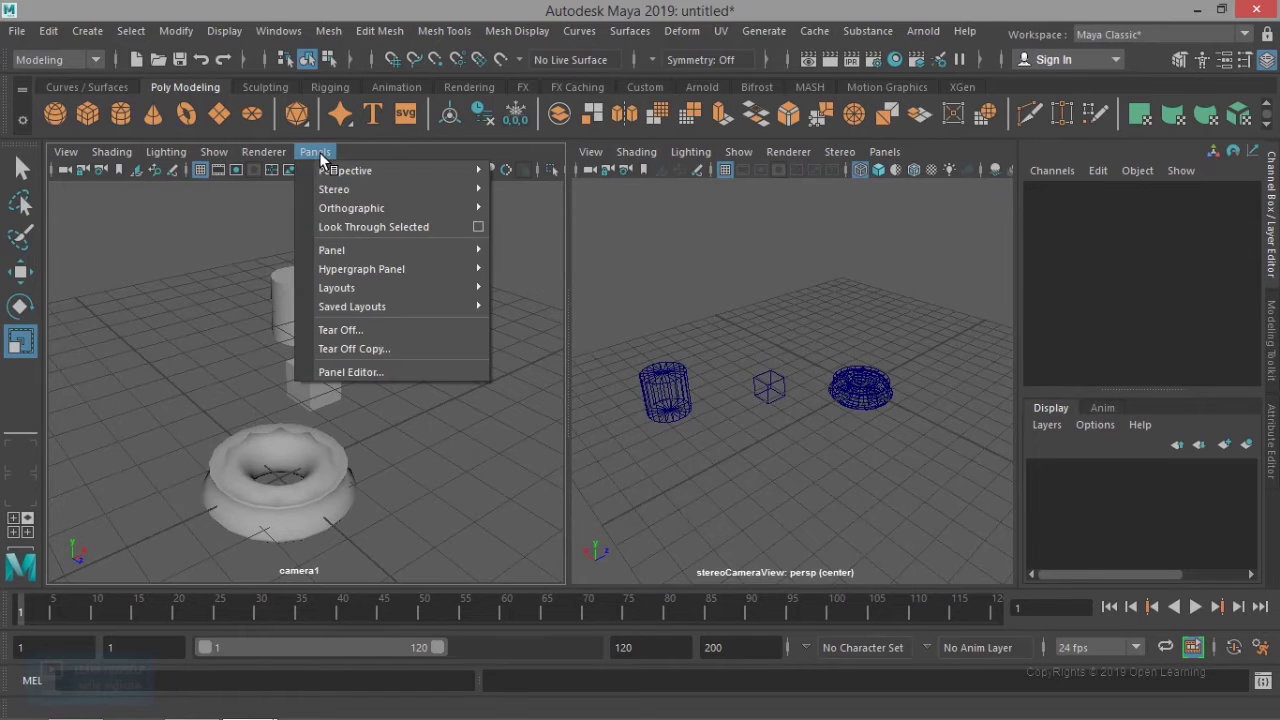
{"action": "mouse_move", "coordinate": [343, 311]}
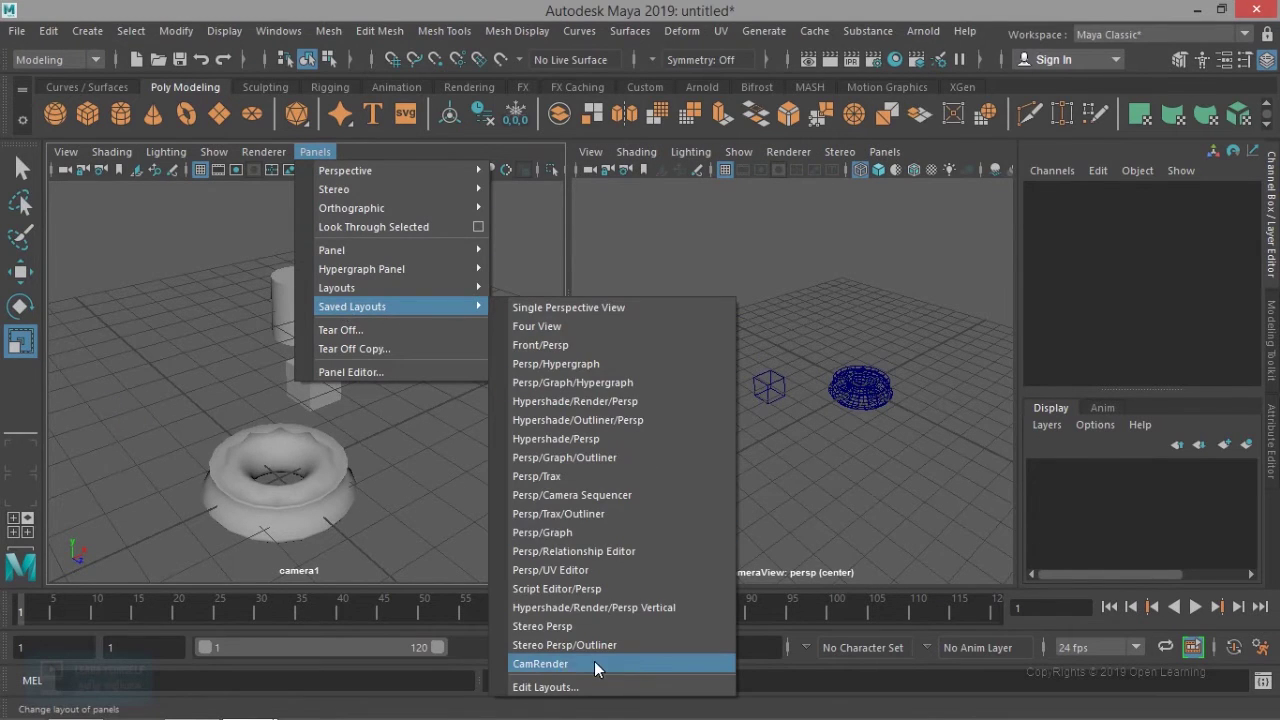
{"action": "left_click", "coordinate": [548, 687]}
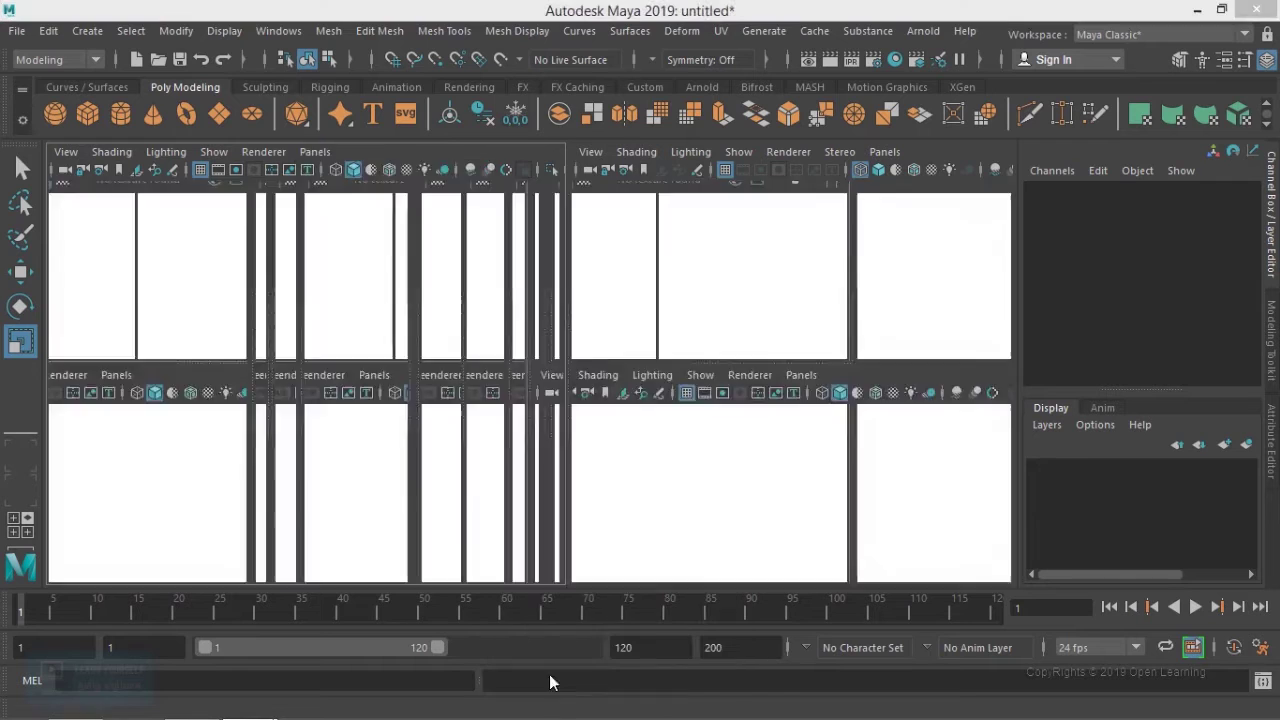
{"action": "left_click", "coordinate": [294, 372]}
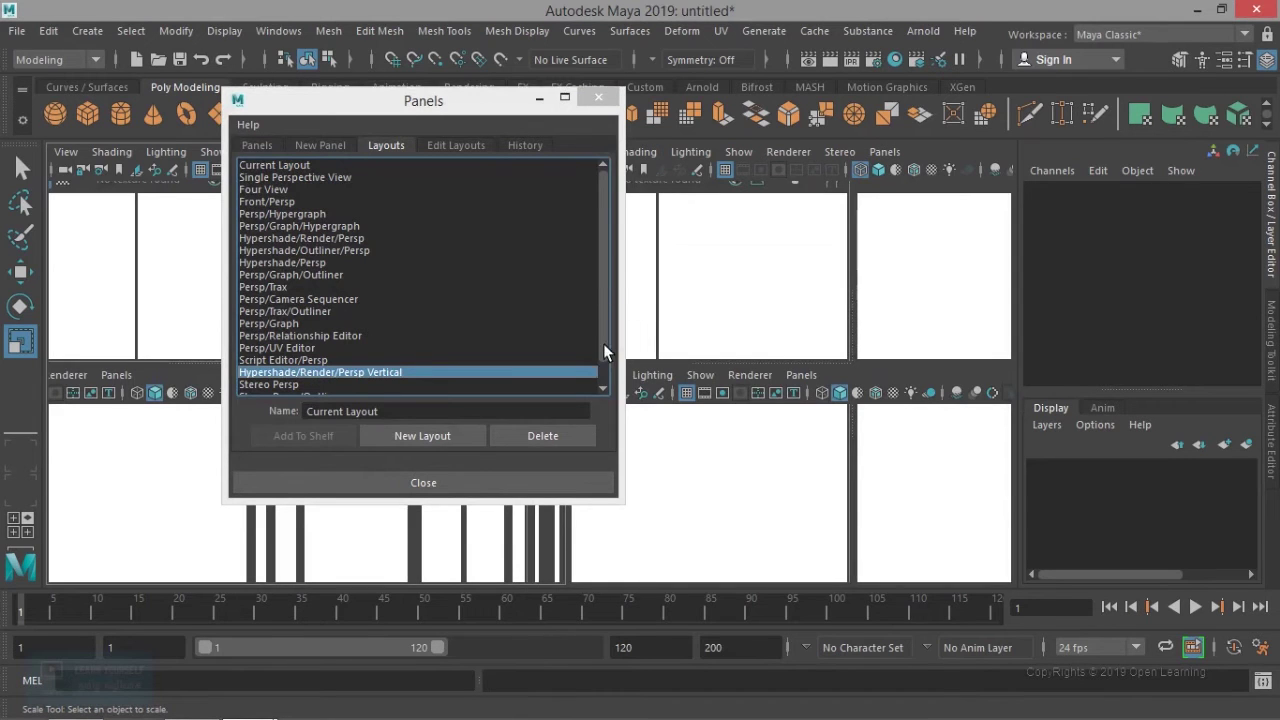
{"action": "scroll", "coordinate": [600, 362], "scroll_direction": "down", "scroll_amount": 1}
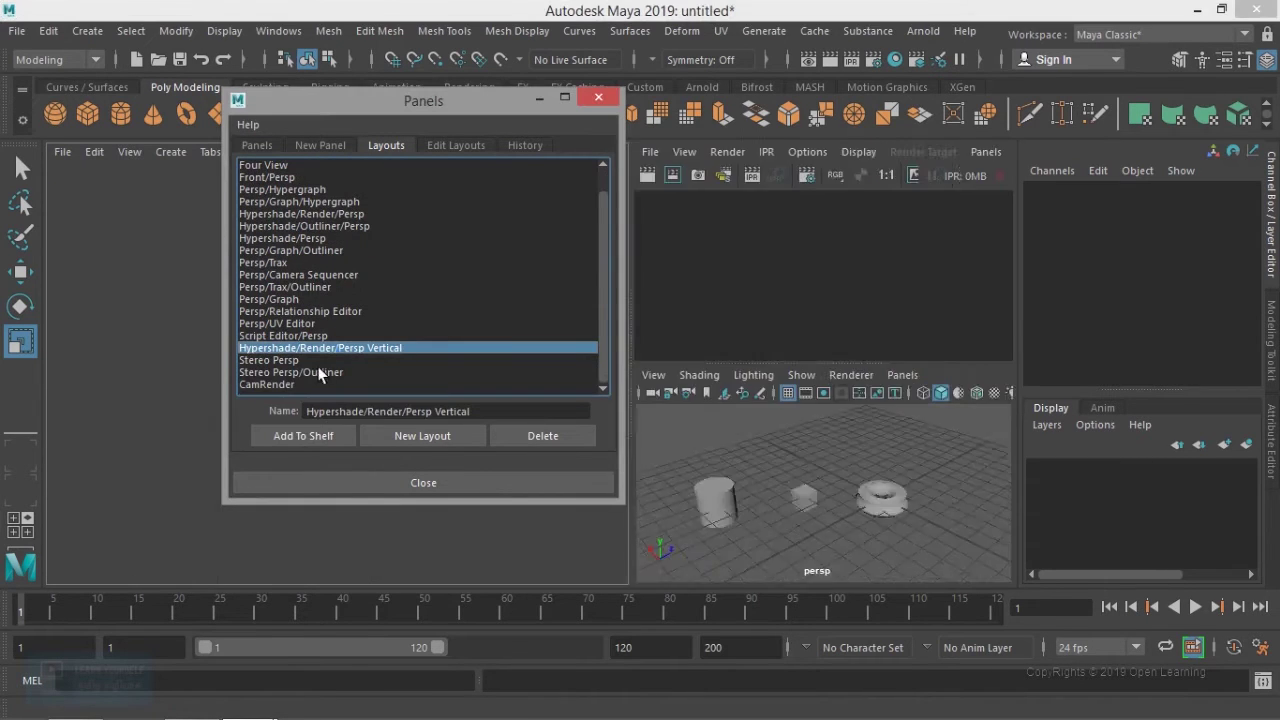
{"action": "left_click", "coordinate": [278, 384]}
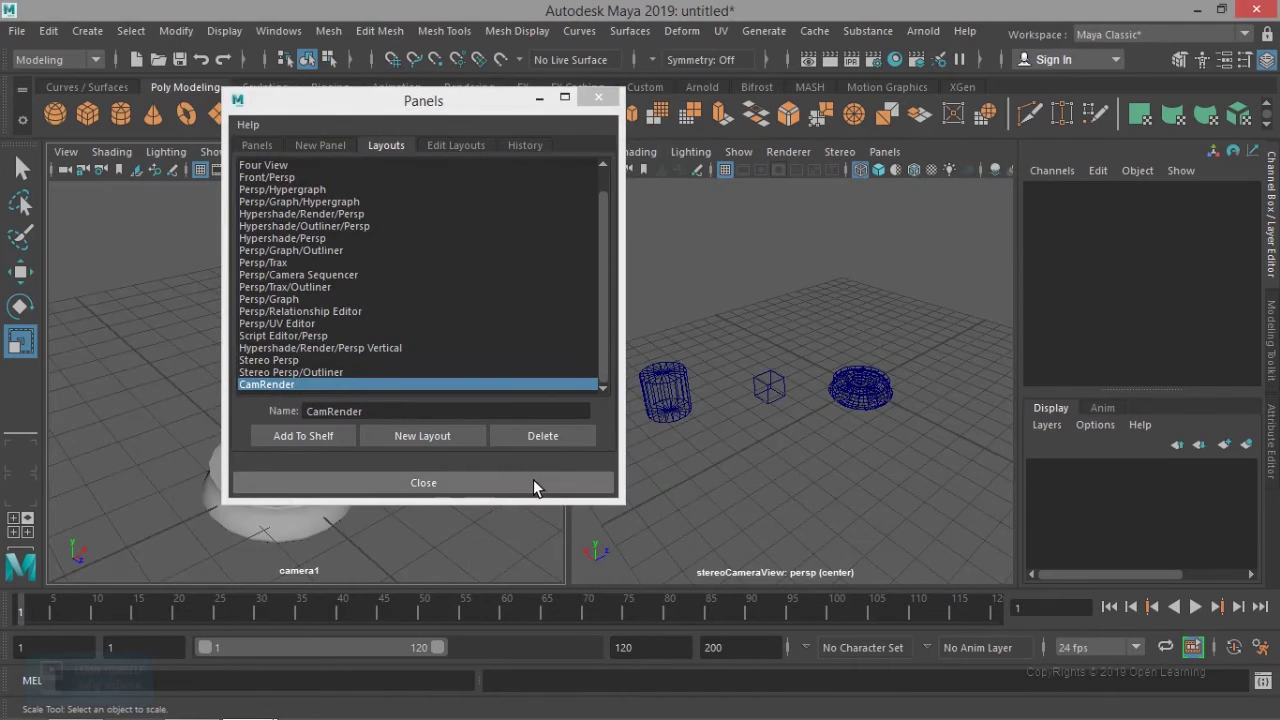
{"action": "left_click", "coordinate": [555, 438]}
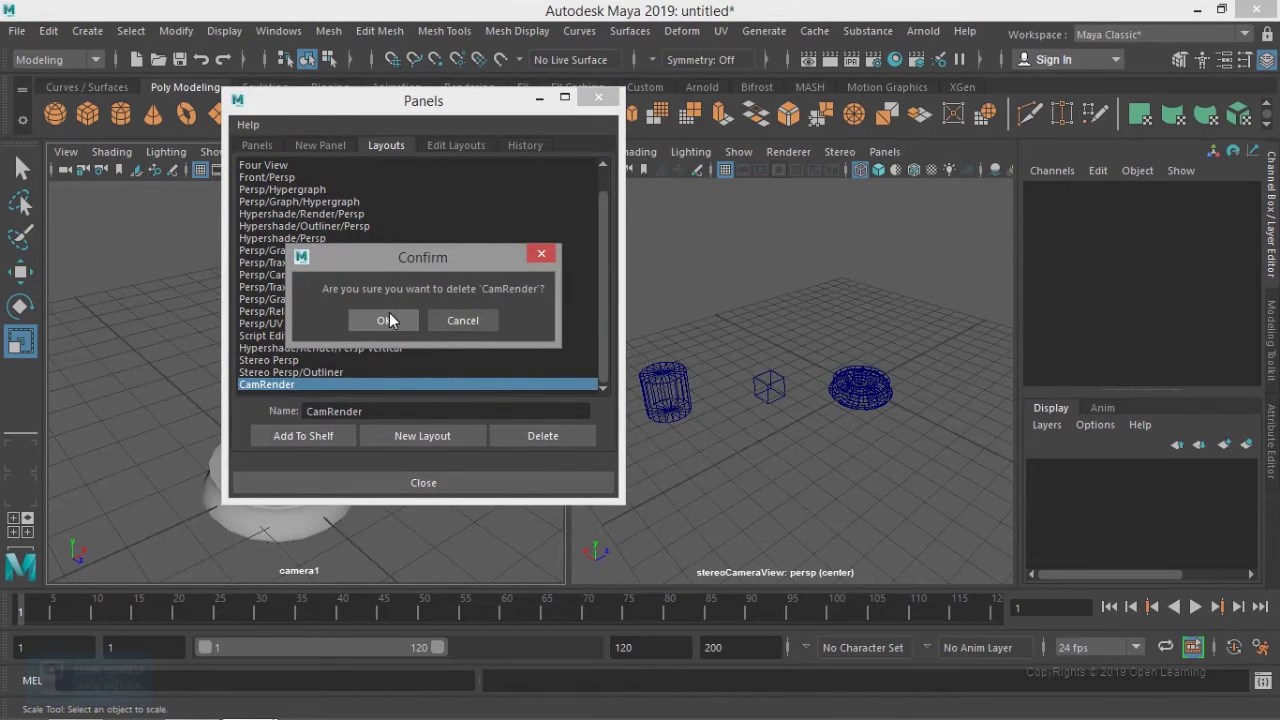
{"action": "left_click", "coordinate": [390, 316]}
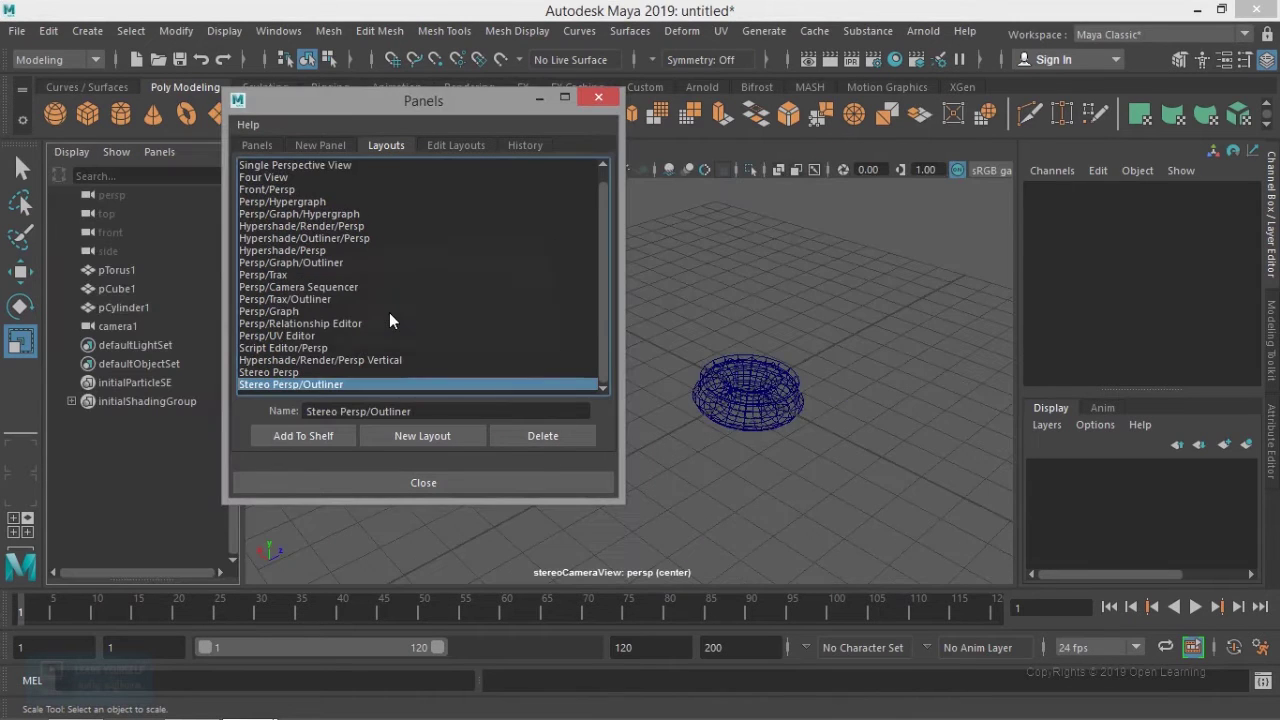
{"action": "left_click", "coordinate": [596, 99]}
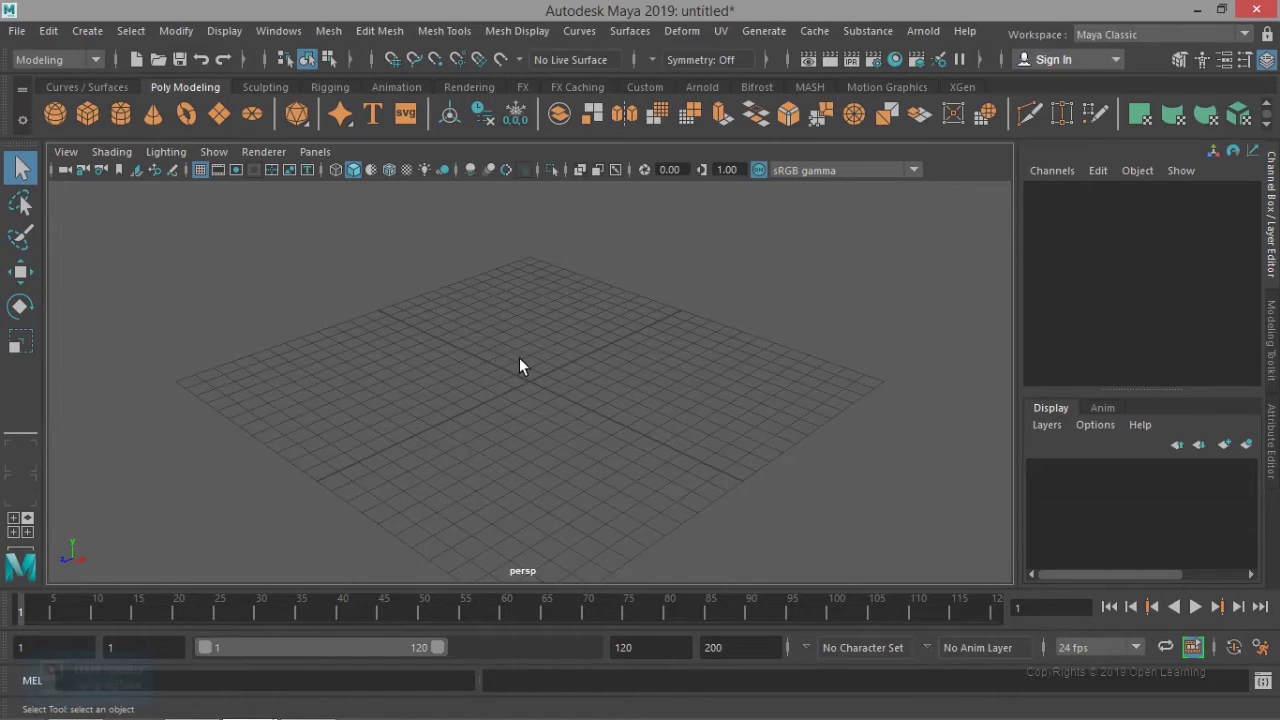
Step: Start a new project in the Project Window and name it Project_Ariplane
{"action": "left_click", "coordinate": [17, 31]}
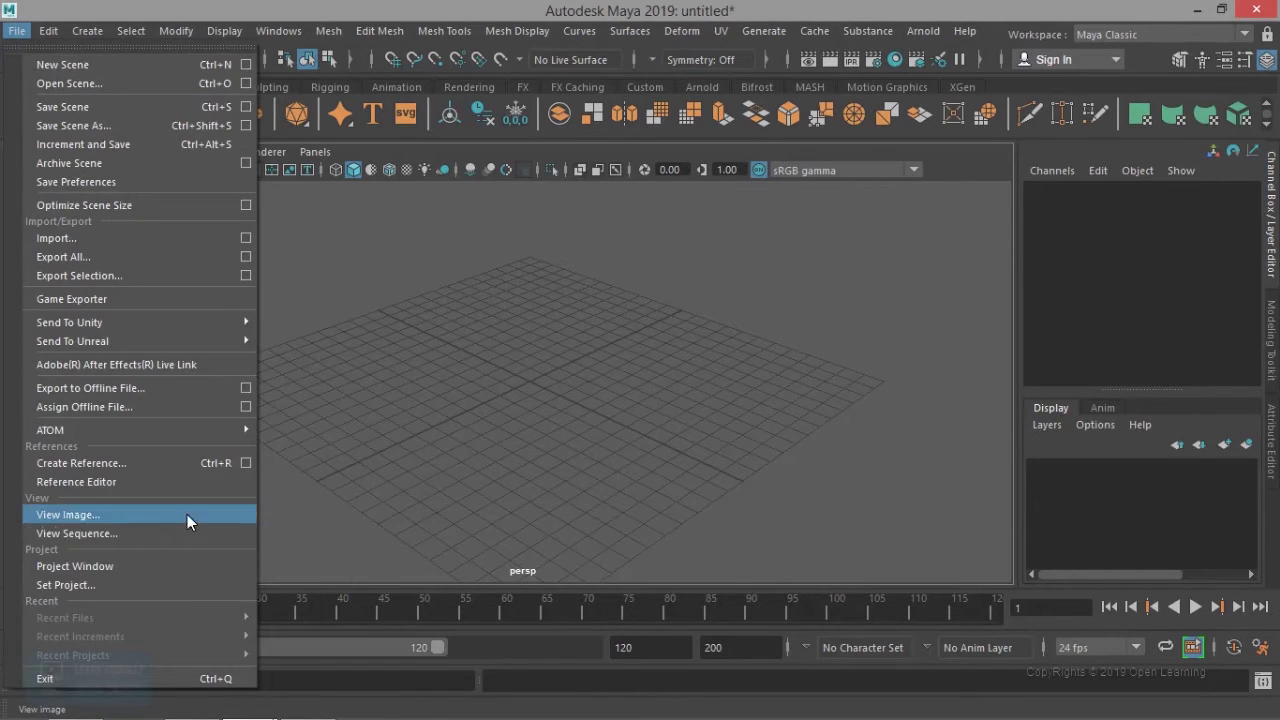
{"action": "left_click", "coordinate": [126, 568]}
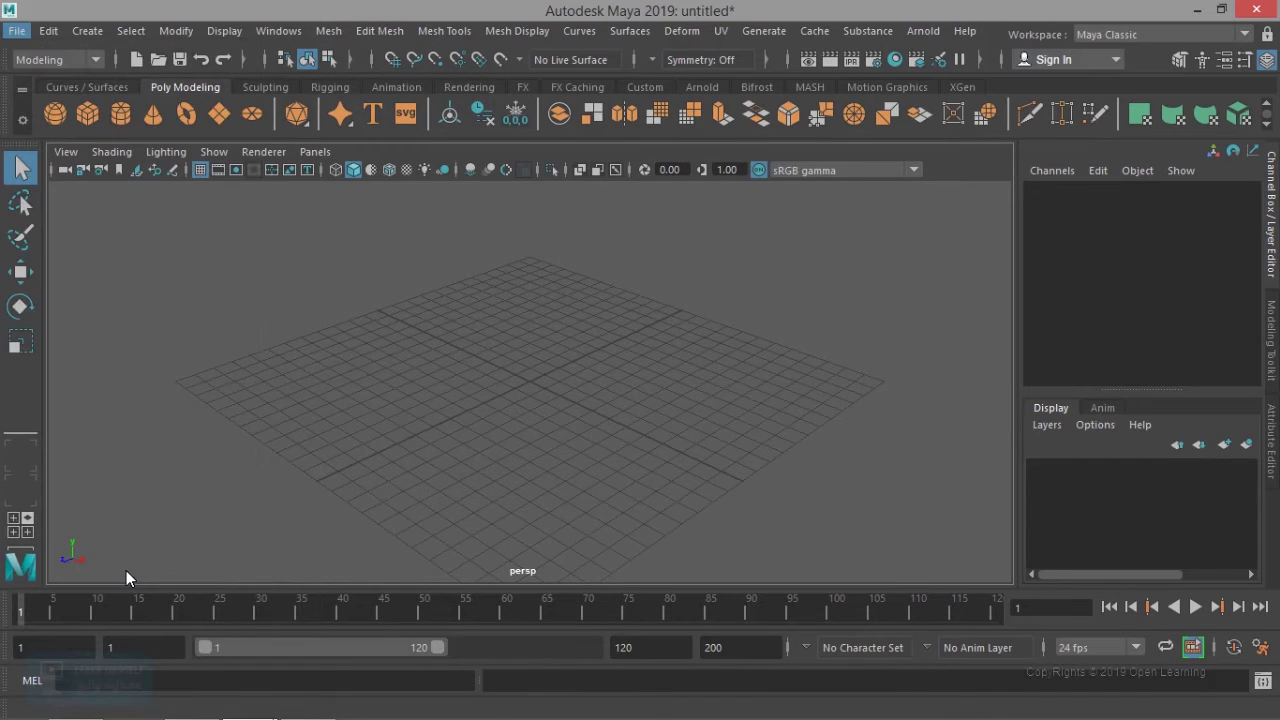
{"action": "left_click_drag", "start_coordinate": [642, 256], "coordinate": [456, 83]}
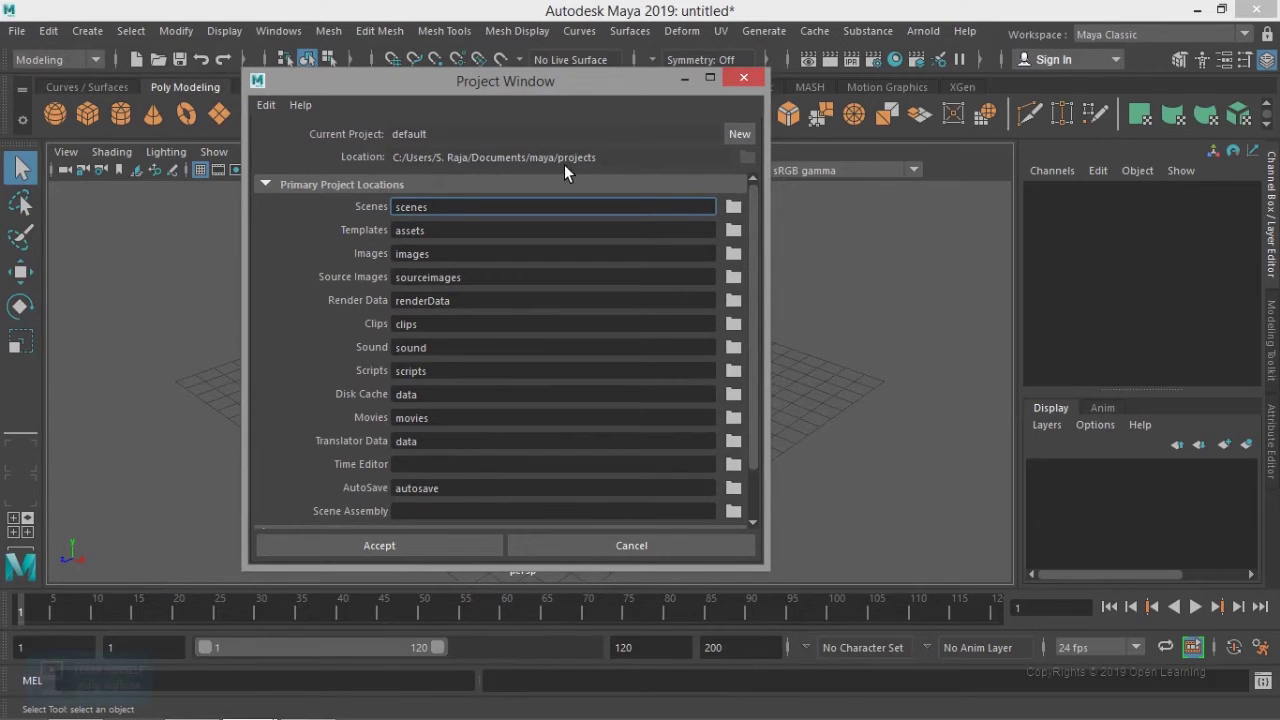
{"action": "left_click", "coordinate": [736, 136]}
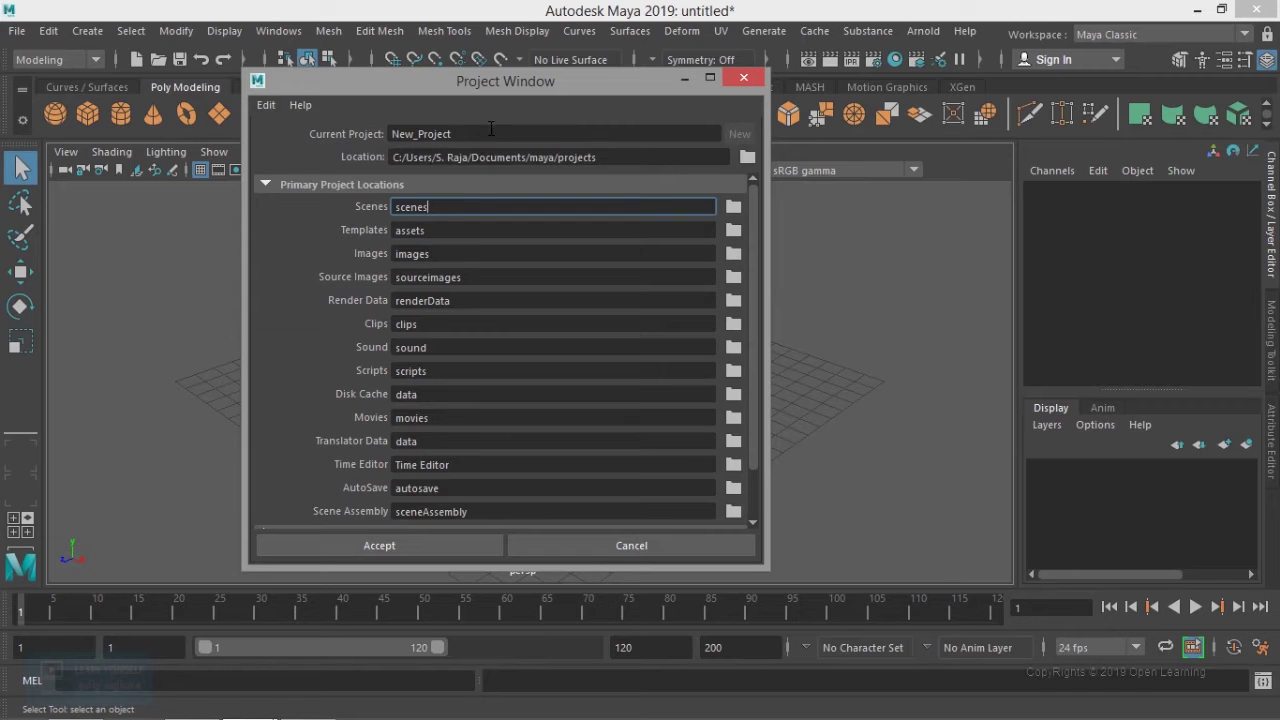
{"action": "left_click_drag", "start_coordinate": [491, 133], "coordinate": [295, 138]}
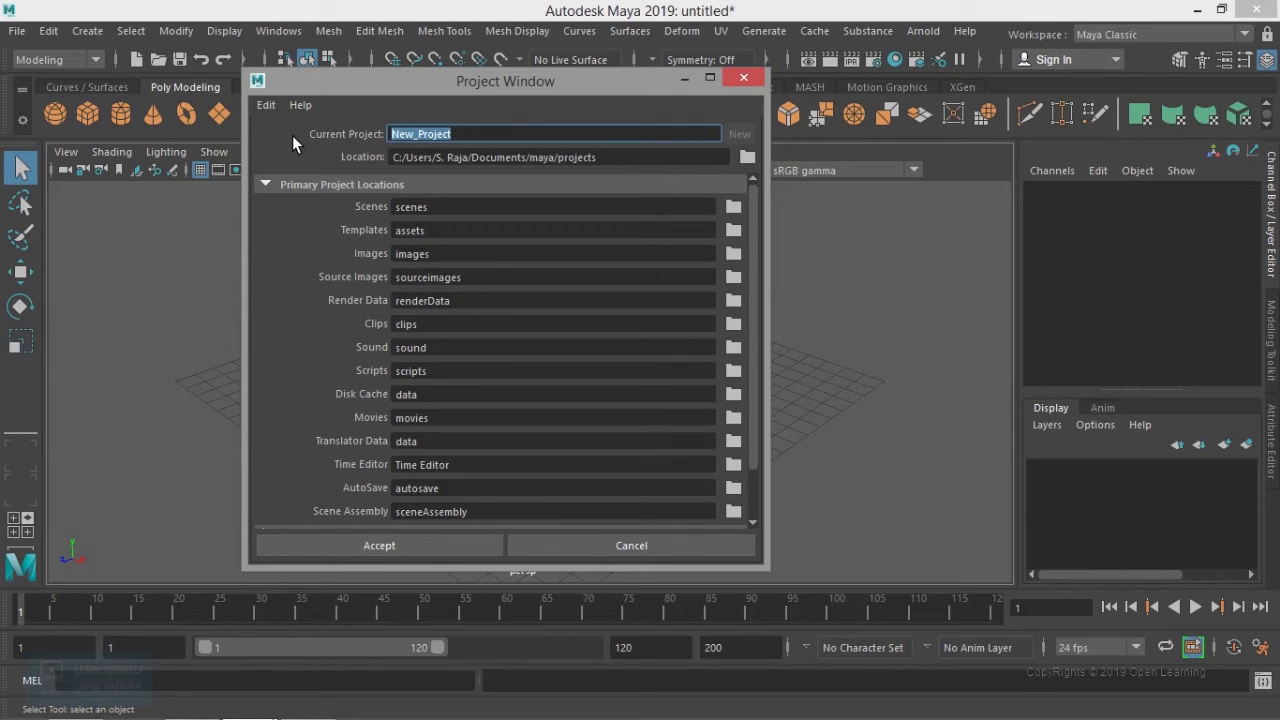
{"action": "type", "text": "Project_Ariplane"}
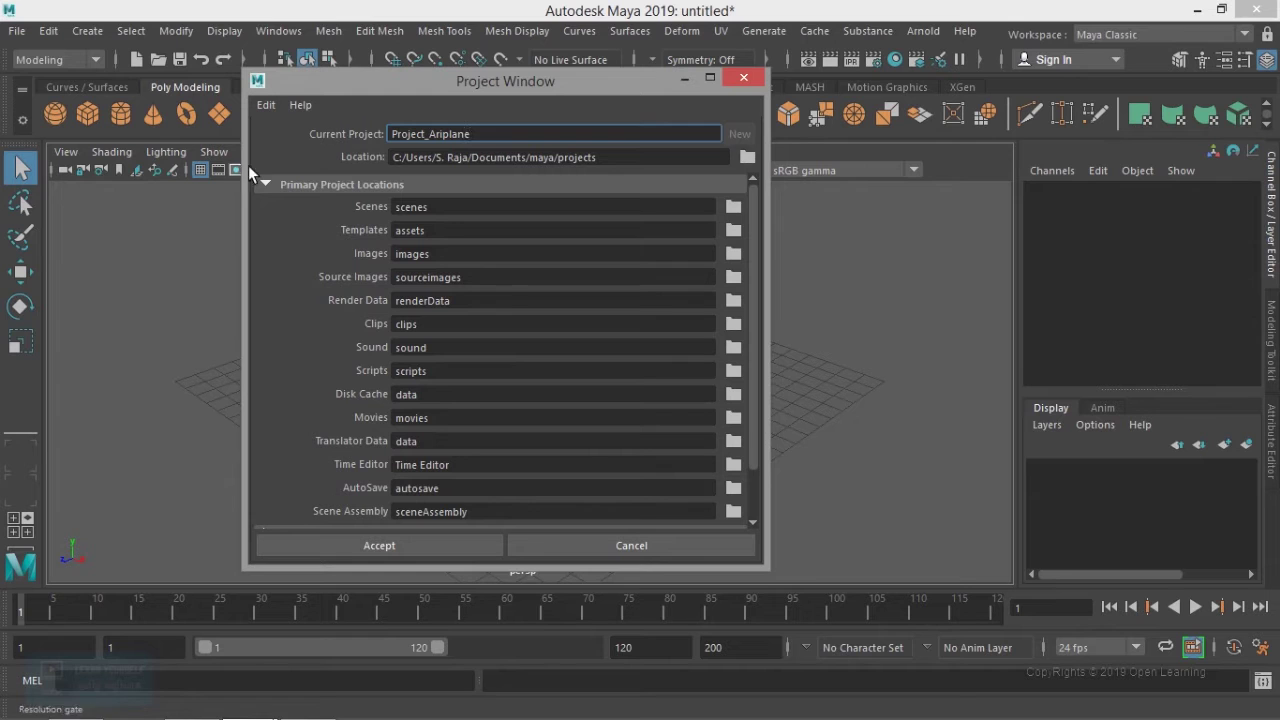
Step: Set the project location to the F: drive, look over the default subfolder names and accept the new project
{"action": "left_click", "coordinate": [744, 157]}
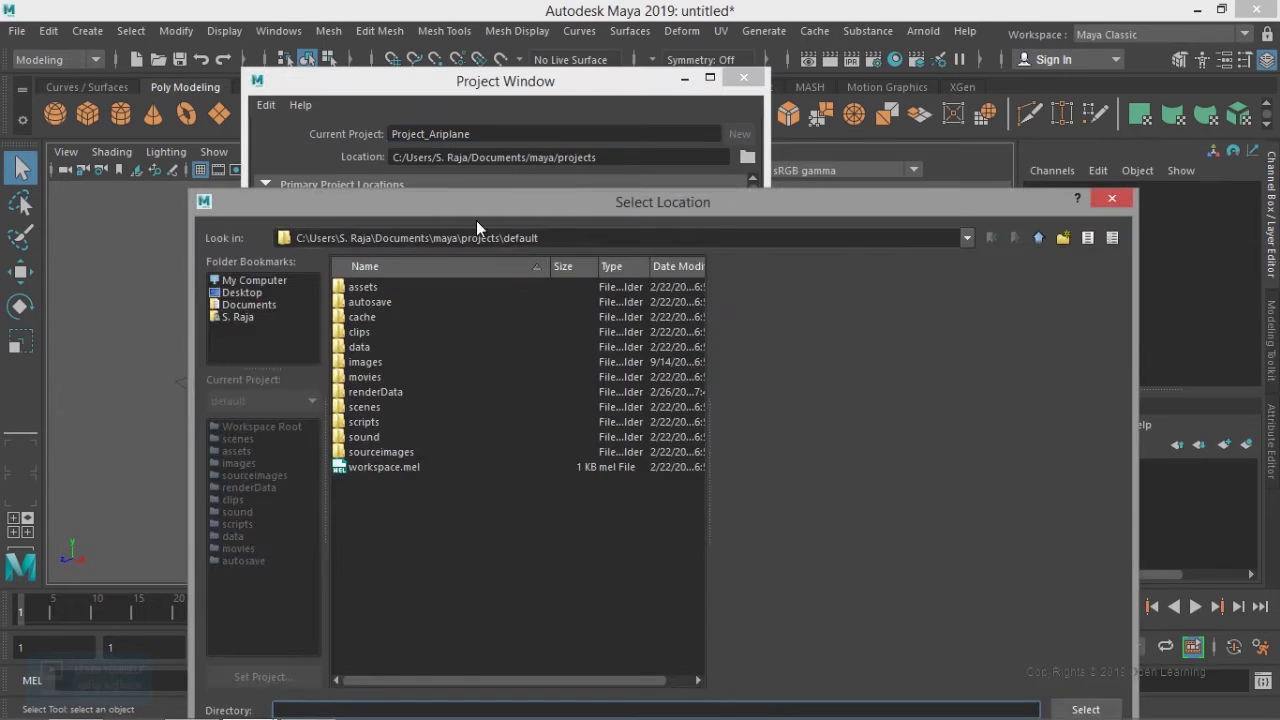
{"action": "left_click", "coordinate": [213, 170]}
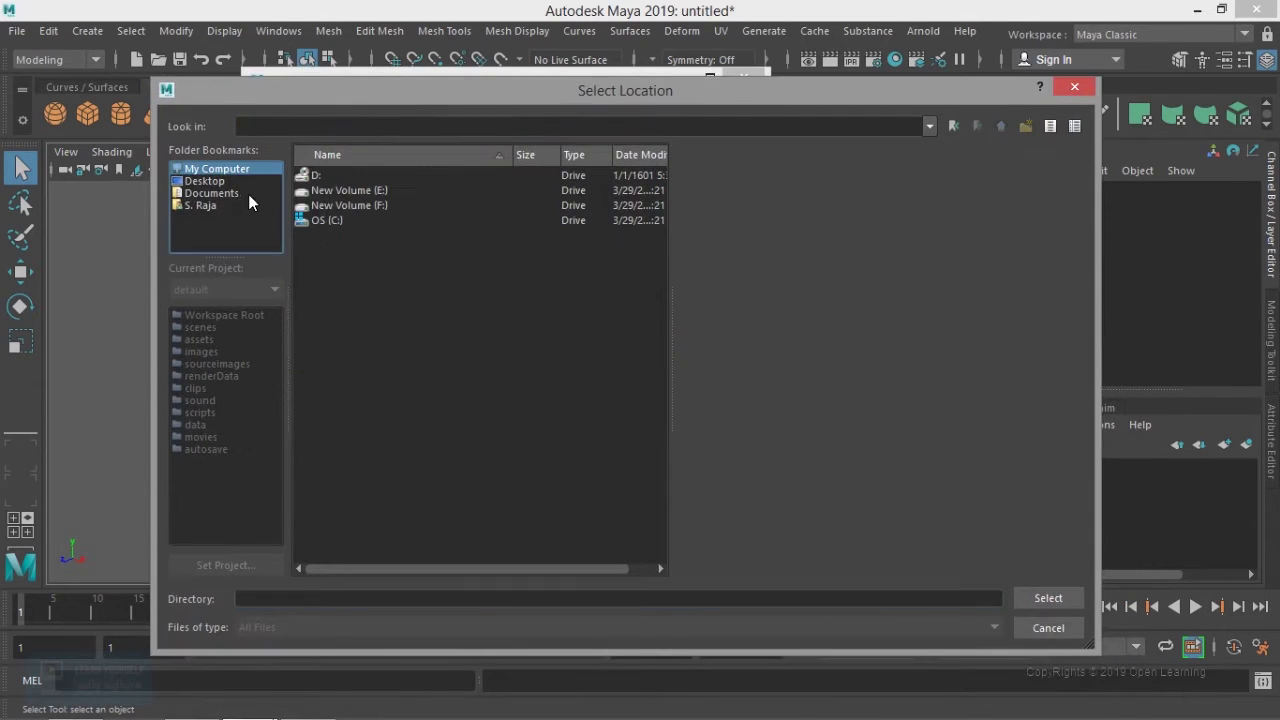
{"action": "left_click", "coordinate": [381, 208]}
{"action": "left_click", "coordinate": [1041, 602]}
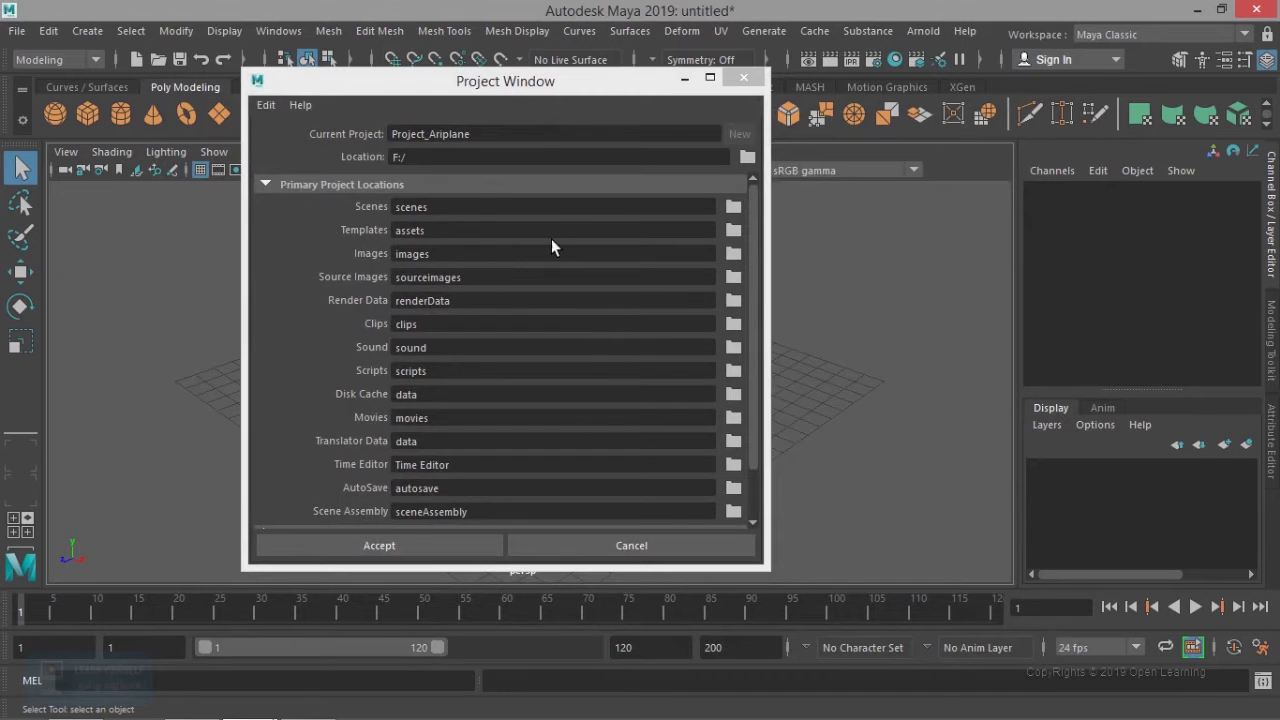
{"action": "left_click_drag", "start_coordinate": [748, 241], "coordinate": [750, 310]}
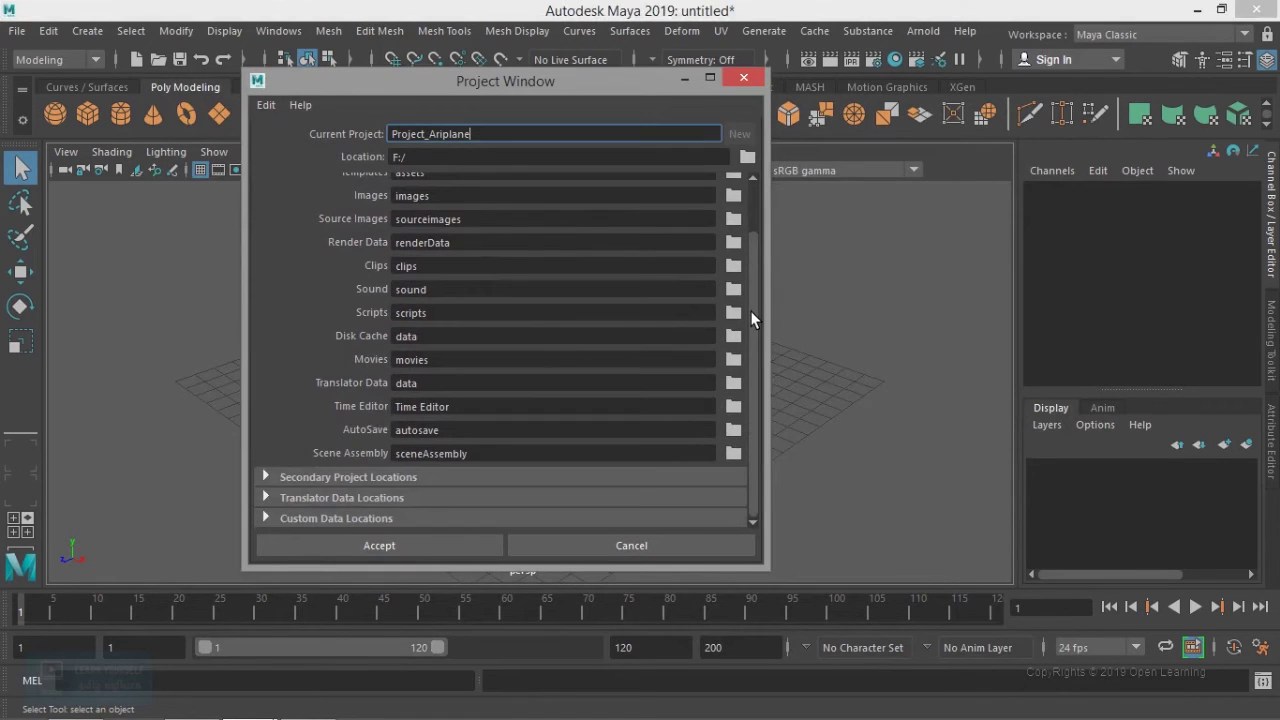
{"action": "left_click", "coordinate": [374, 546]}
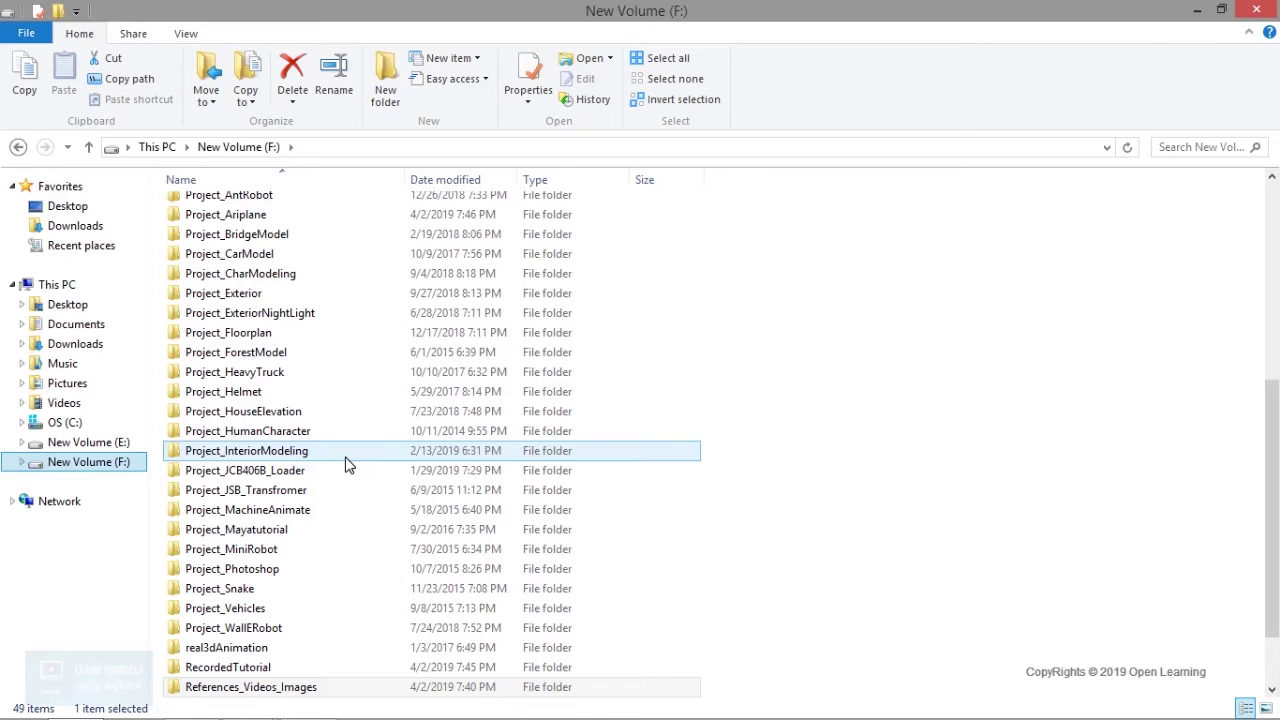
Step: Switch to File Explorer and open the Project_Ariplane folder on the F: drive to view its contents
{"action": "left_click", "coordinate": [258, 216]}
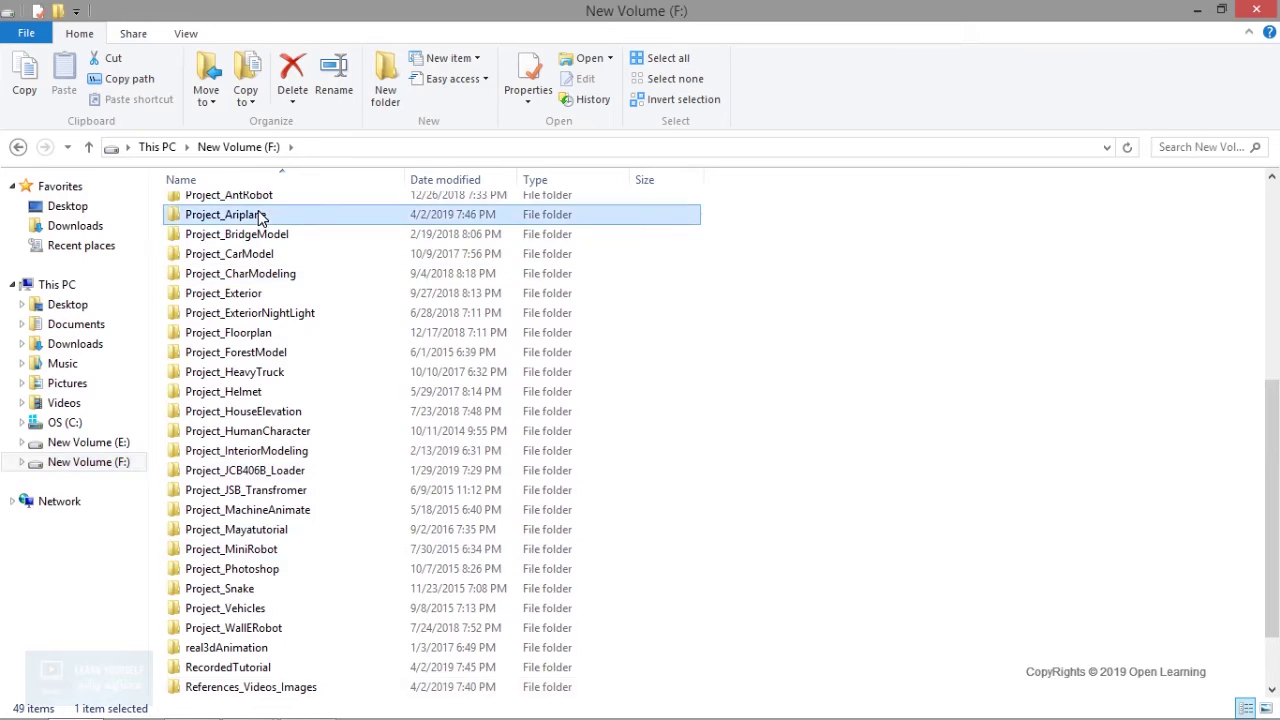
{"action": "double_click", "coordinate": [258, 216]}
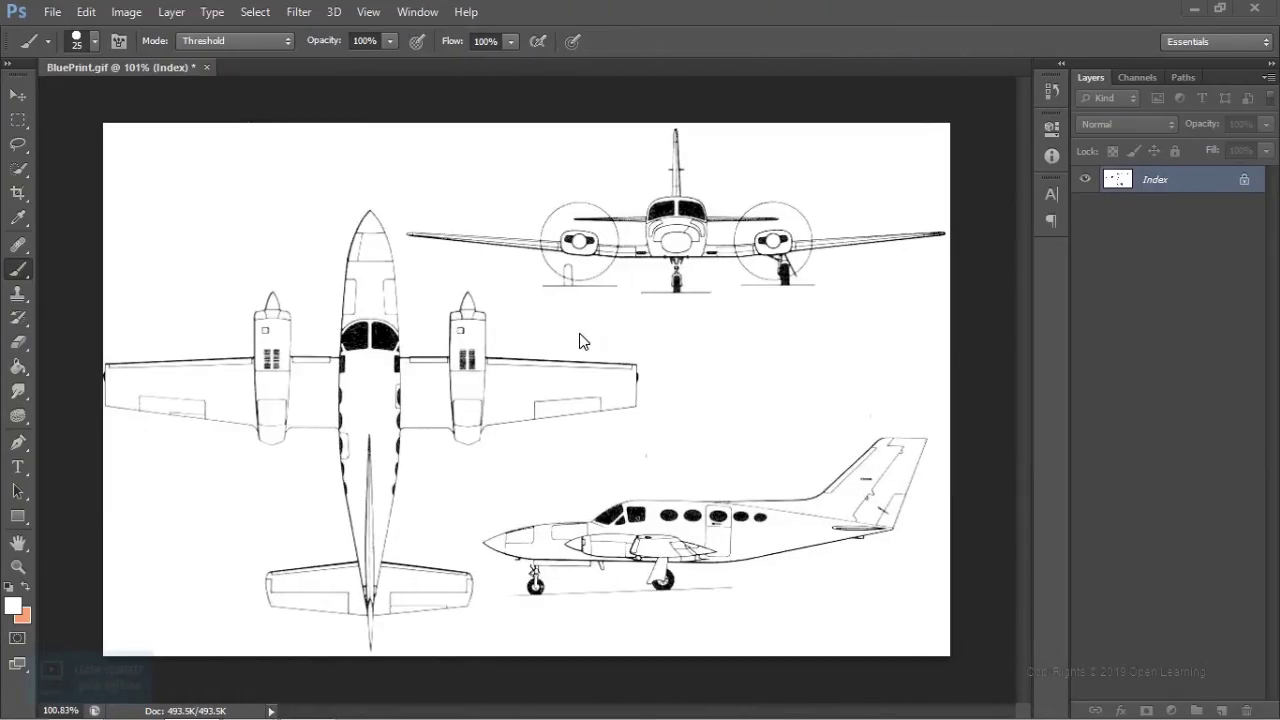
Step: Create a new 1980 by 1080 pixel document from the HD1080p preset with the resolution set to 72 pixels/inch
{"action": "left_click", "coordinate": [52, 12]}
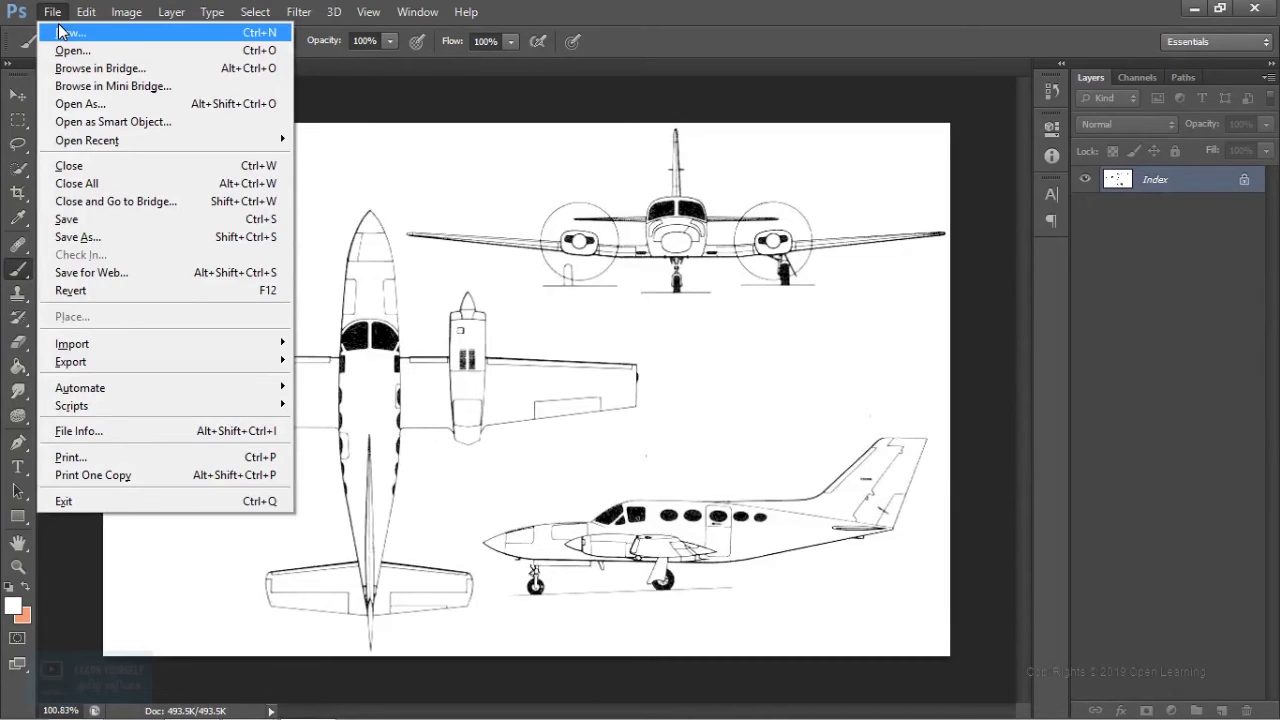
{"action": "left_click", "coordinate": [70, 34]}
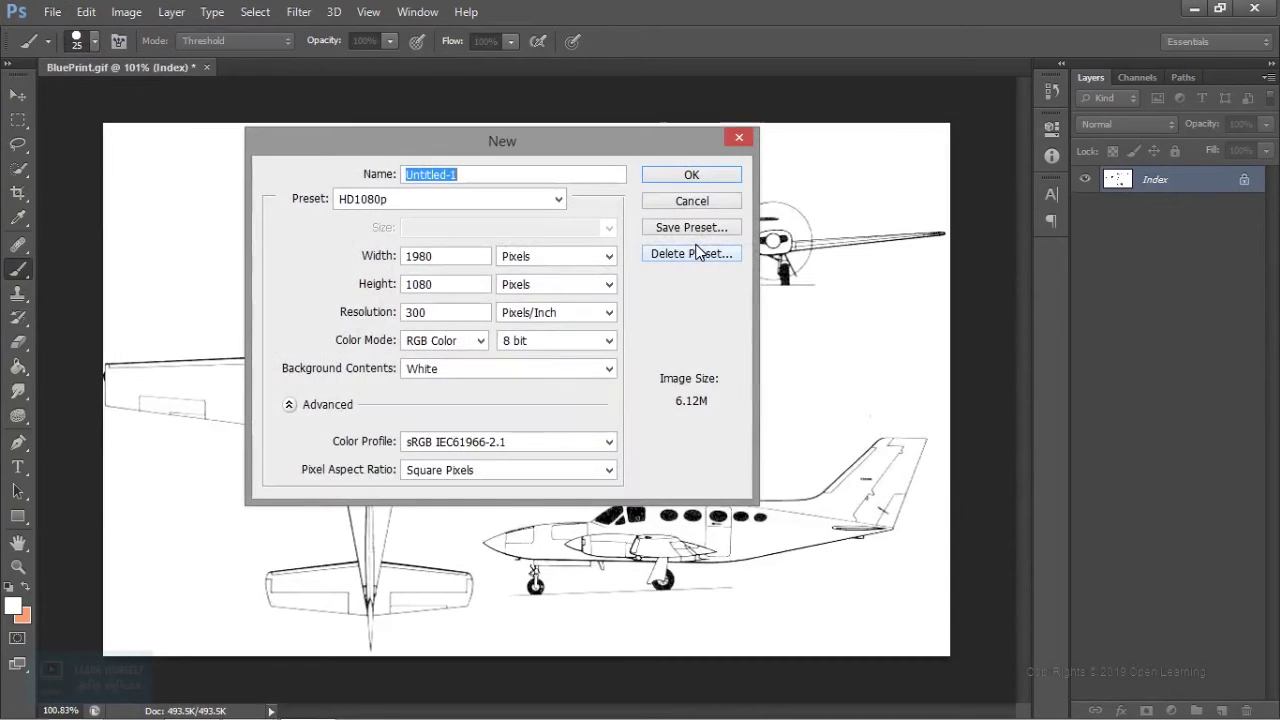
{"action": "mouse_move", "coordinate": [464, 152]}
{"action": "left_mouse_down"}
{"action": "mouse_move", "coordinate": [770, 152]}
{"action": "mouse_move", "coordinate": [823, 351]}
{"action": "mouse_move", "coordinate": [954, 402]}
{"action": "mouse_move", "coordinate": [896, 401]}
{"action": "mouse_move", "coordinate": [909, 454]}
{"action": "left_mouse_up"}
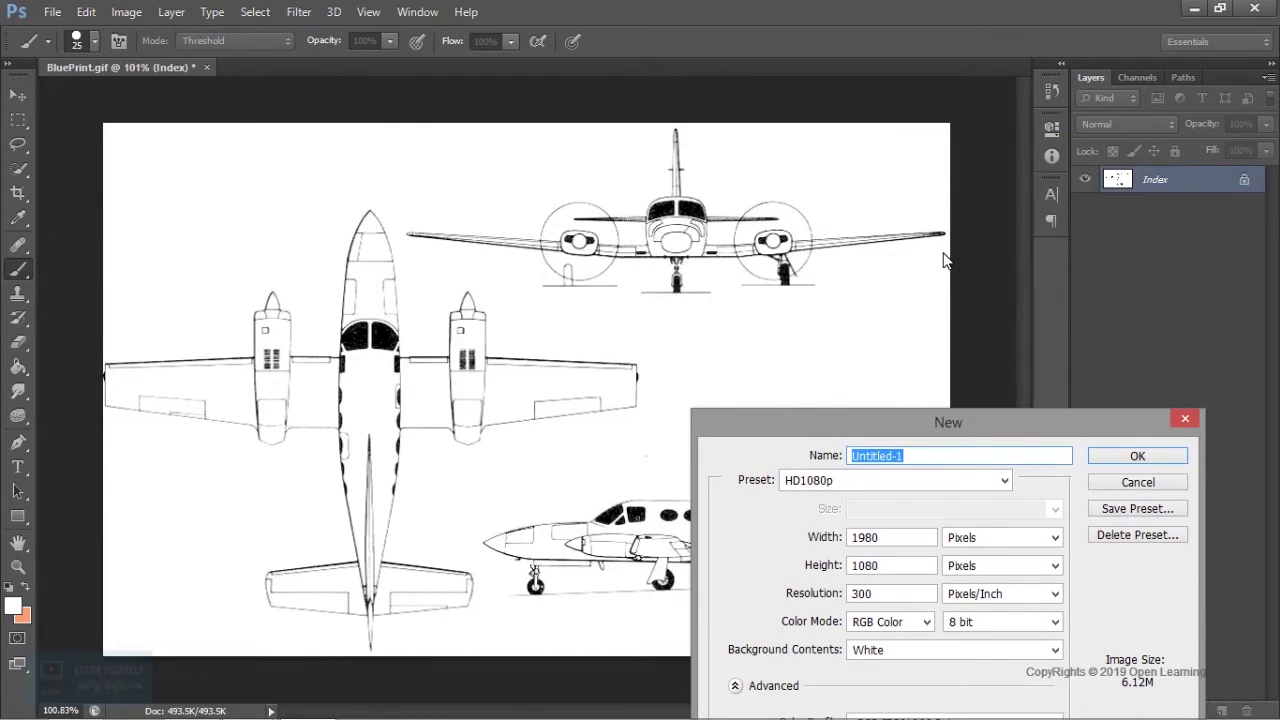
{"action": "left_click_drag", "start_coordinate": [830, 422], "coordinate": [646, 196]}
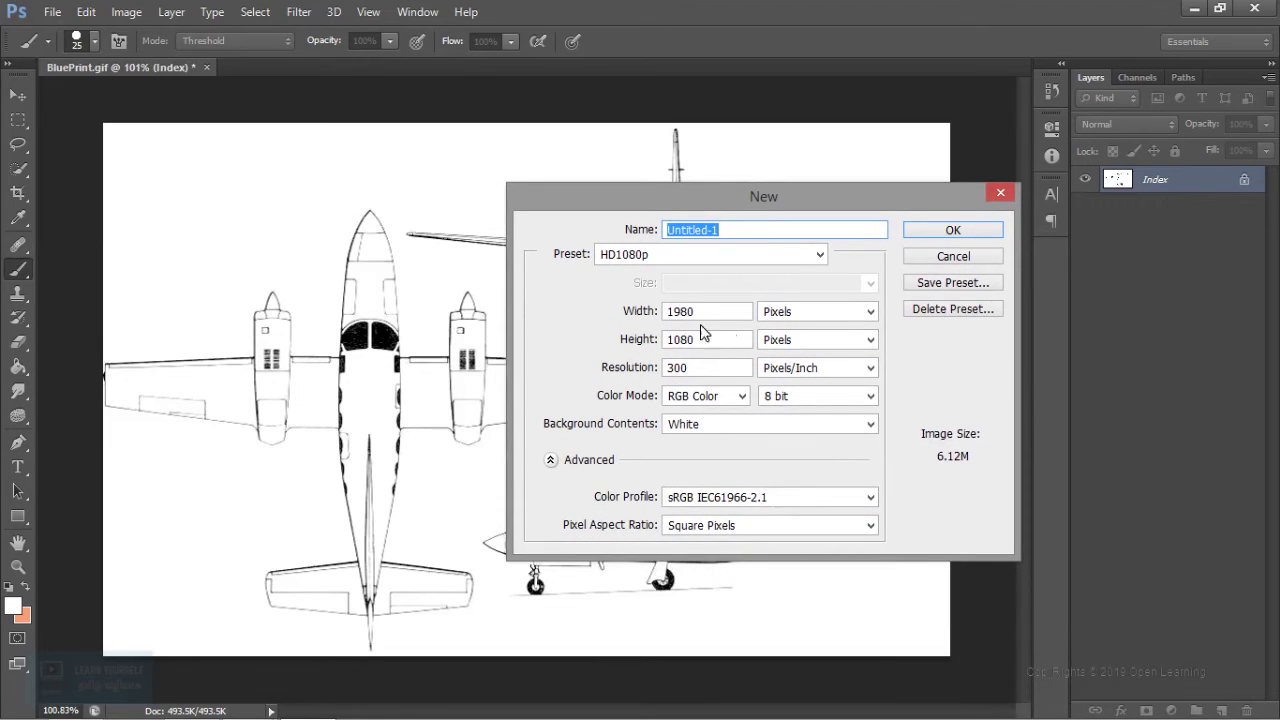
{"action": "double_click", "coordinate": [688, 367]}
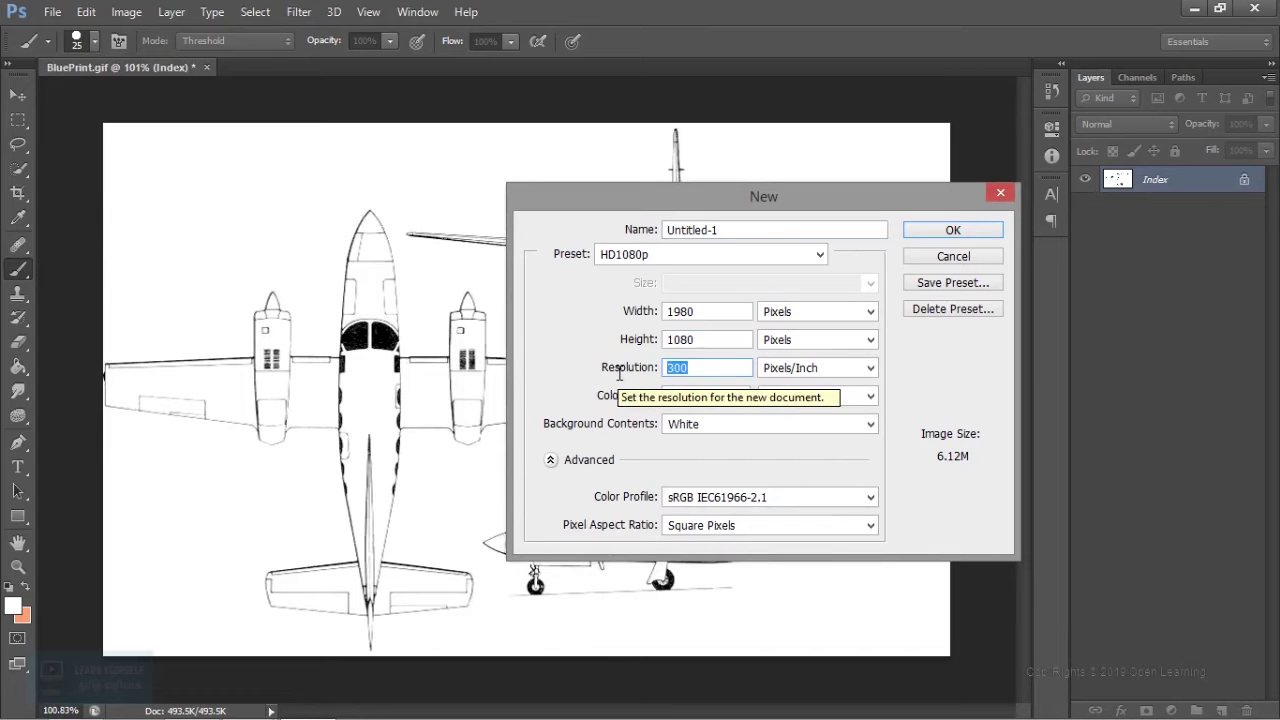
{"action": "type", "text": "72"}
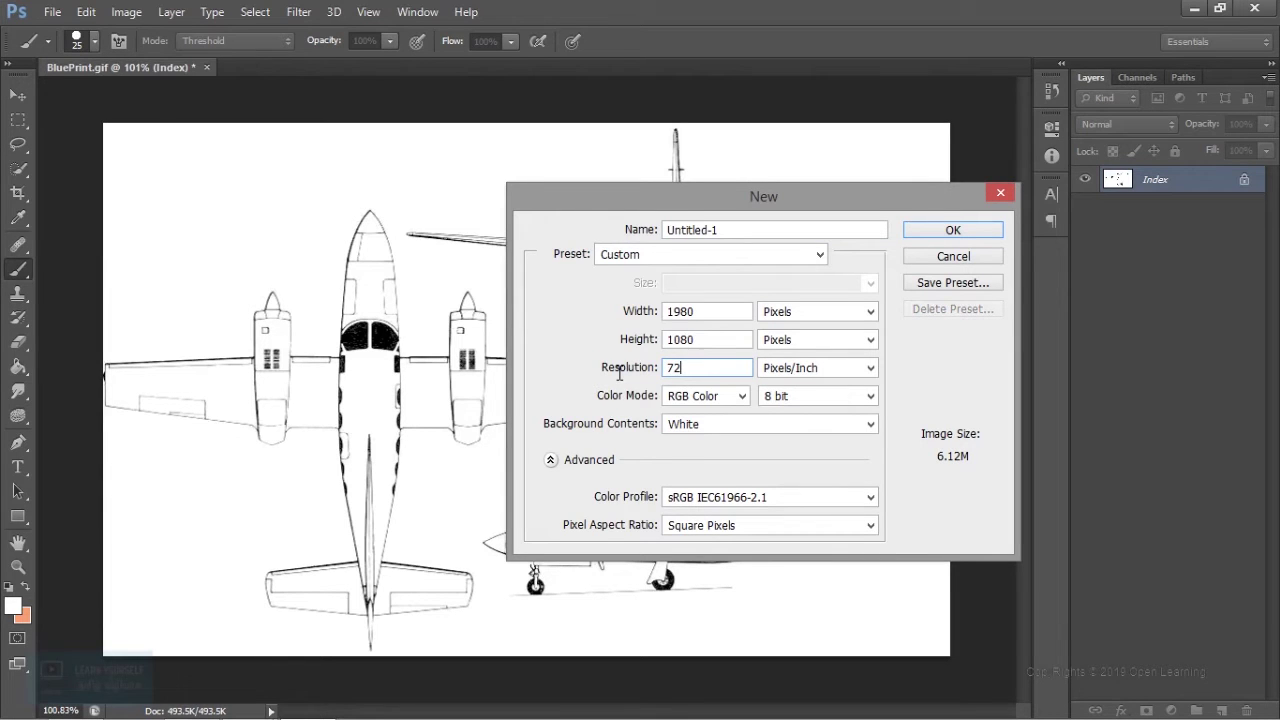
{"action": "left_click", "coordinate": [971, 235]}
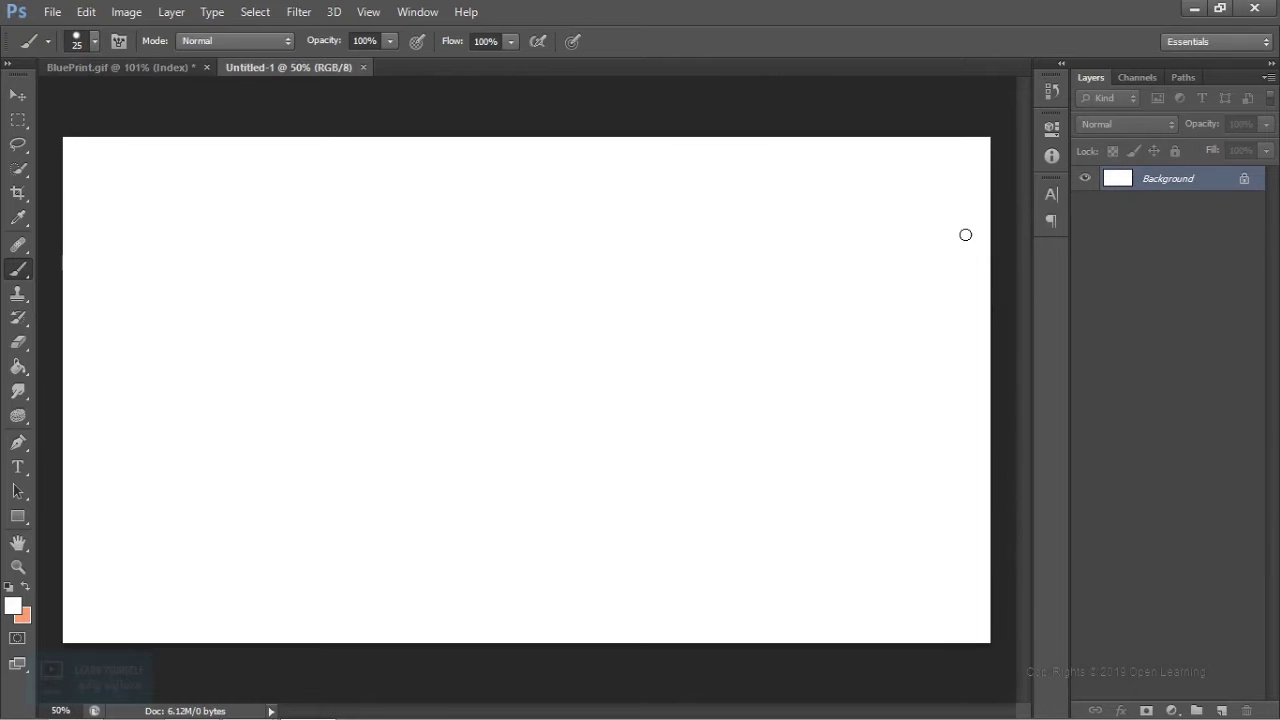
Step: Activate the Move tool and show the rulers in the new blank document
{"action": "left_click", "coordinate": [163, 70]}
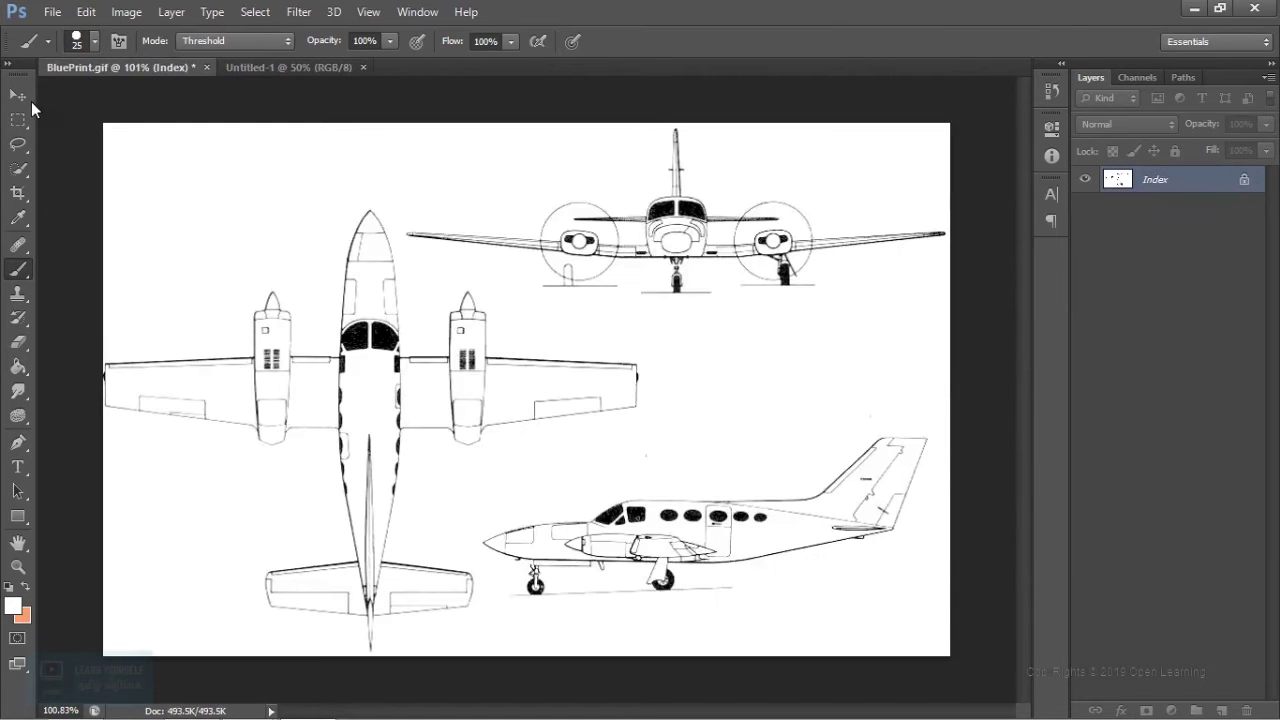
{"action": "left_click", "coordinate": [22, 98]}
{"action": "left_click", "coordinate": [319, 72]}
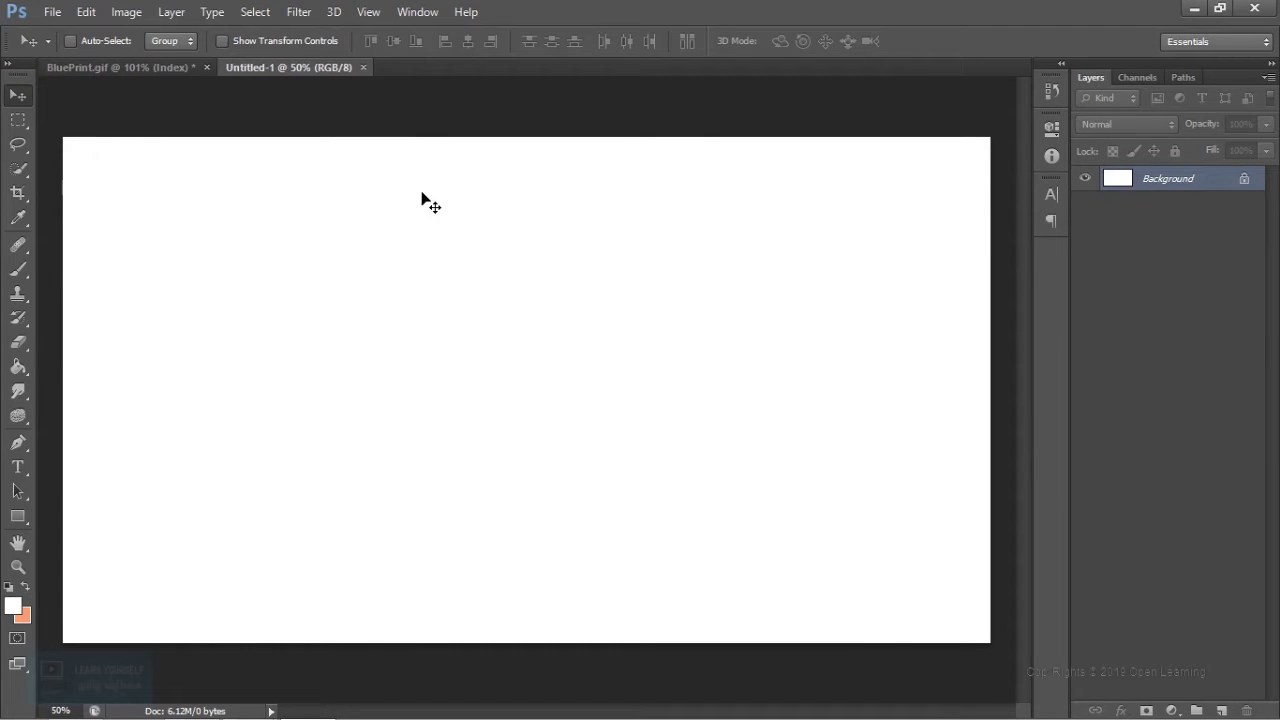
{"action": "left_click", "coordinate": [368, 12]}
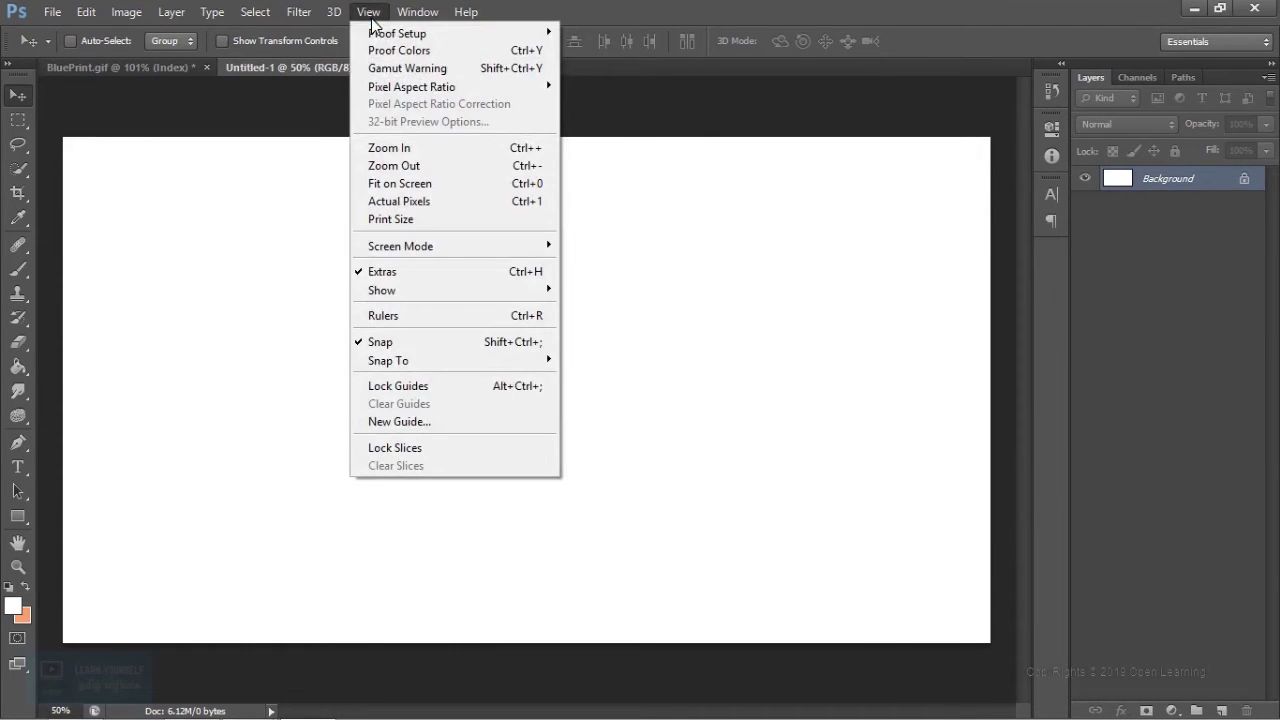
{"action": "left_click", "coordinate": [398, 318]}
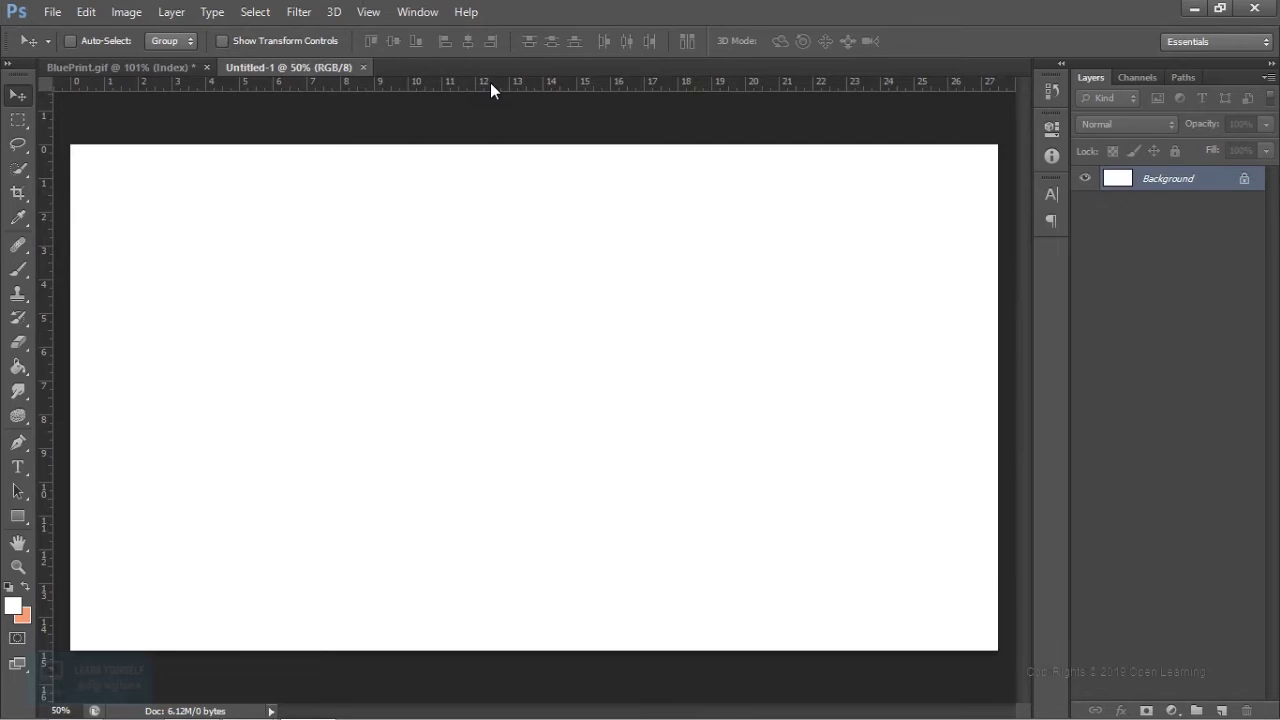
Step: Place two horizontal guides on the blank canvas, at about 2.6 and 9.2 on the vertical ruler
{"action": "left_click_drag", "start_coordinate": [531, 83], "coordinate": [528, 540]}
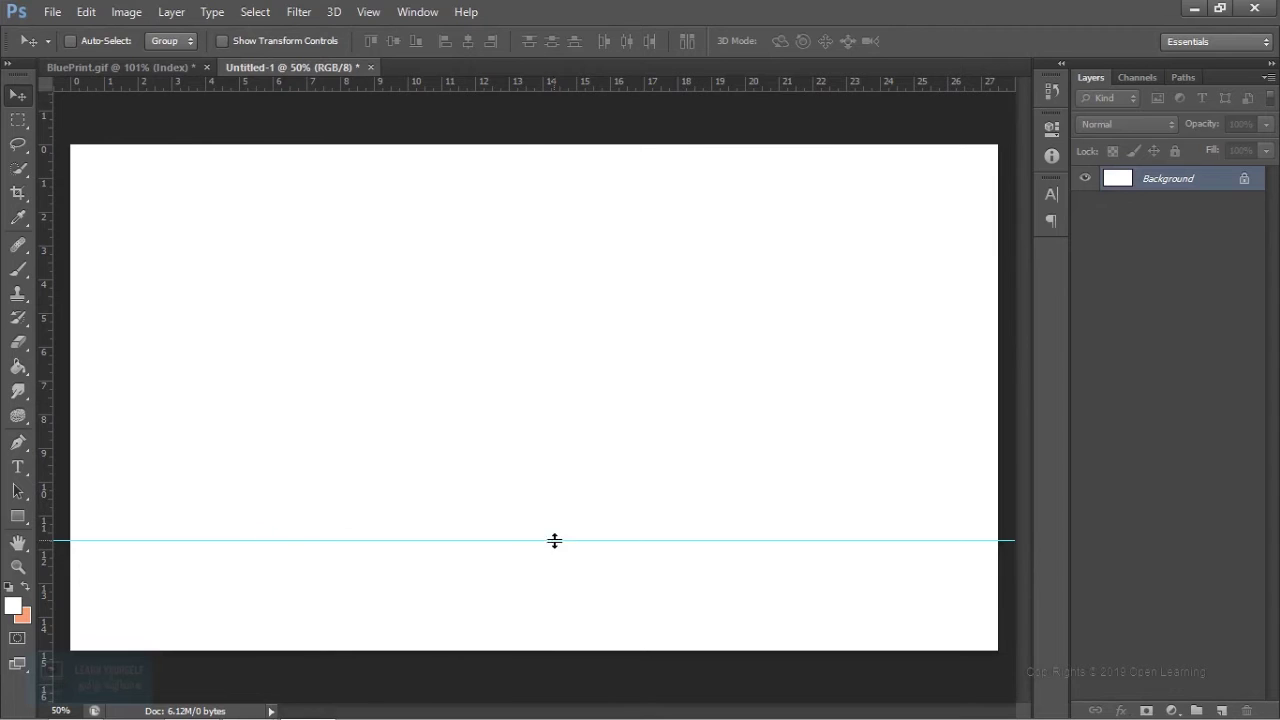
{"action": "left_click_drag", "start_coordinate": [535, 84], "coordinate": [537, 233]}
{"action": "left_click_drag", "start_coordinate": [509, 540], "coordinate": [514, 455]}
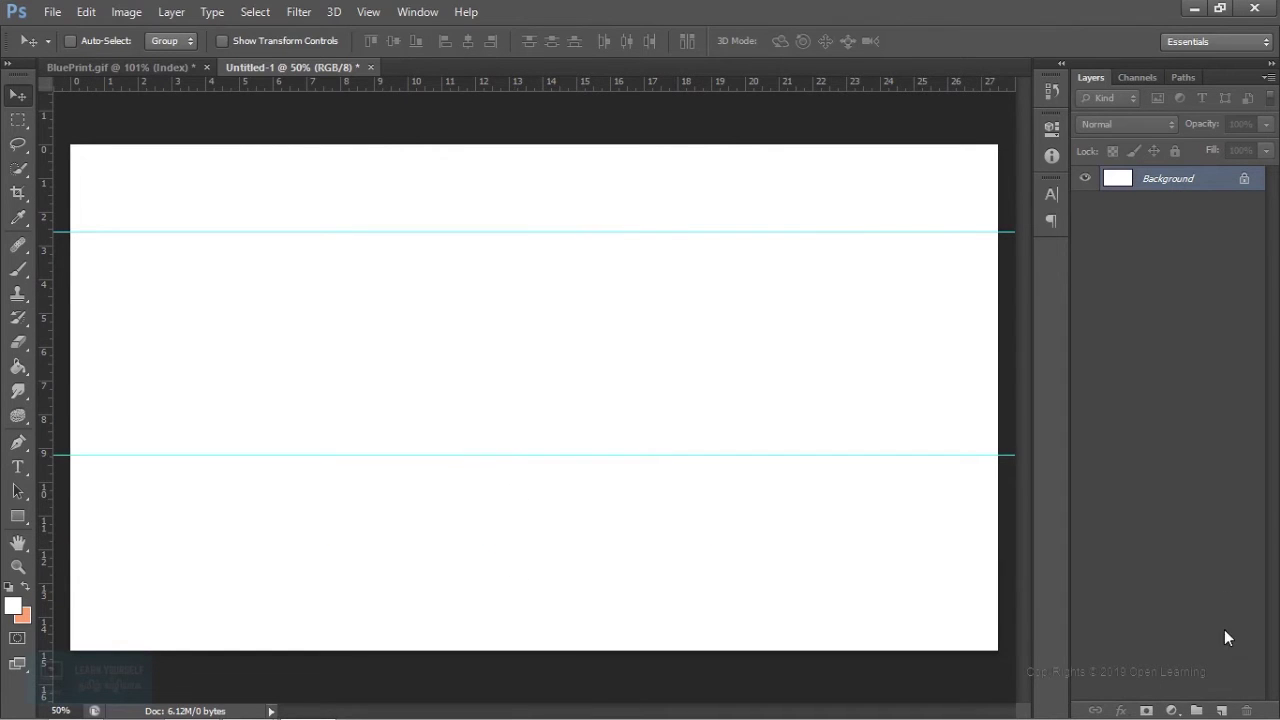
{"action": "left_click", "coordinate": [1222, 710]}
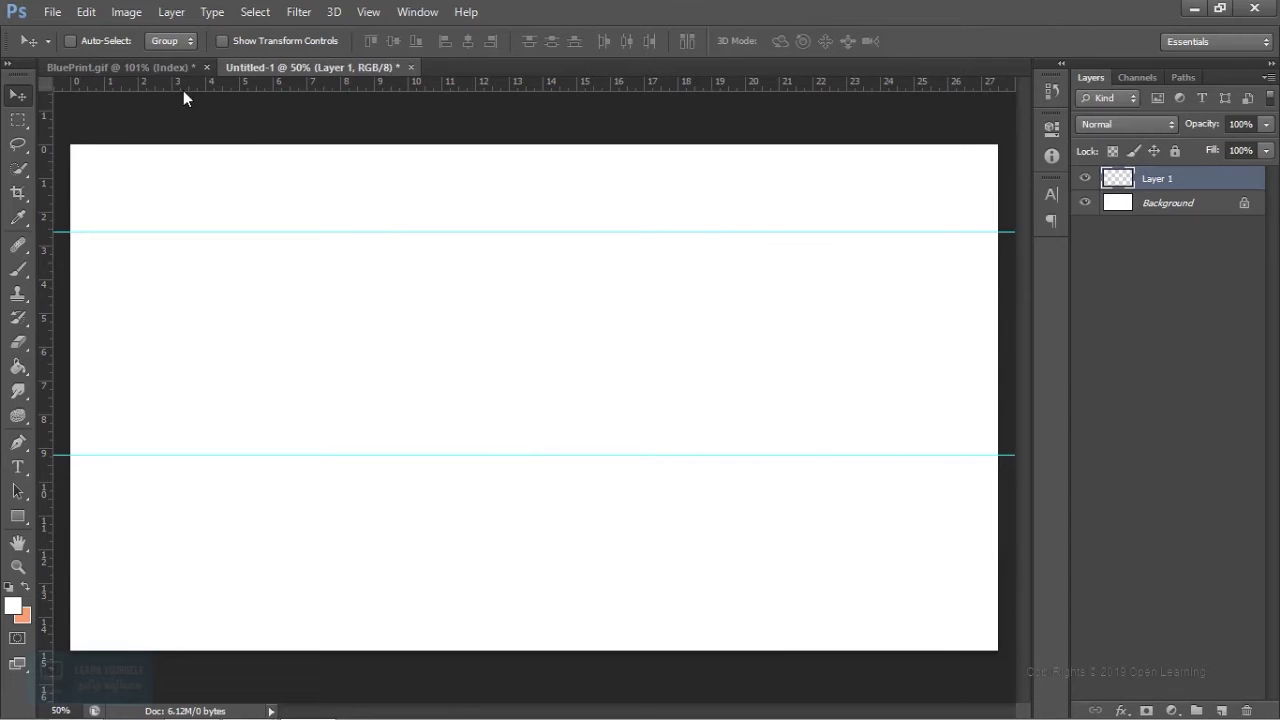
{"action": "left_click", "coordinate": [164, 65]}
{"action": "mouse_move", "coordinate": [690, 282]}
{"action": "left_mouse_down"}
{"action": "mouse_move", "coordinate": [648, 222]}
{"action": "mouse_move", "coordinate": [337, 91]}
{"action": "mouse_move", "coordinate": [337, 74]}
{"action": "mouse_move", "coordinate": [507, 333]}
{"action": "left_mouse_up"}
{"action": "key", "text": "ctrl+z"}
Step: Select the airplane's front view in BluePrint.gif with the Lasso tool and copy it into the new document as its own layer
{"action": "left_click", "coordinate": [148, 62]}
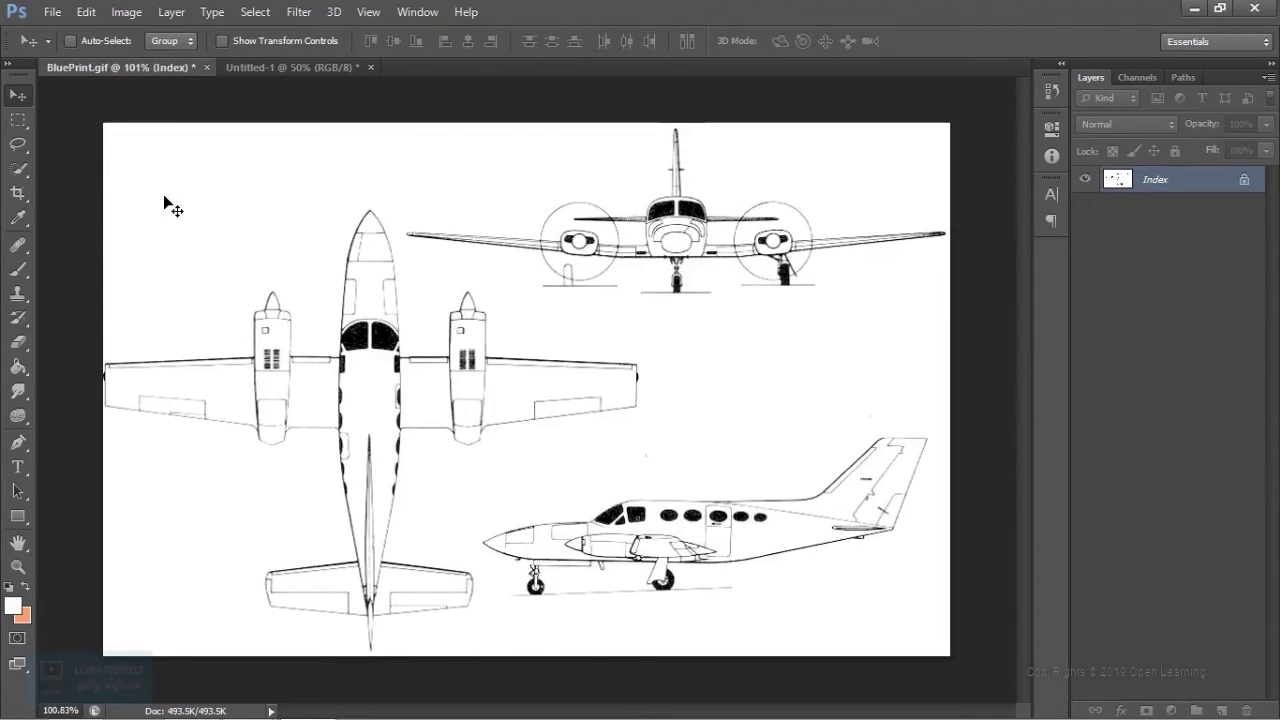
{"action": "left_click", "coordinate": [18, 119]}
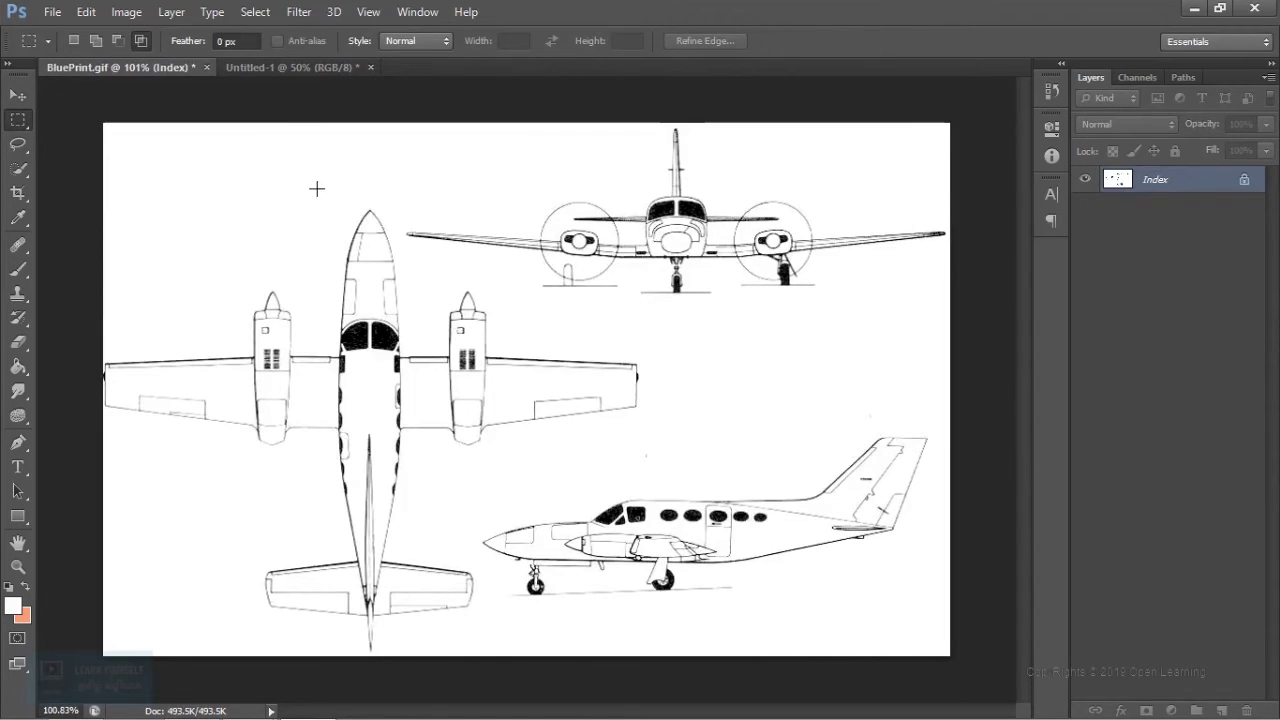
{"action": "left_click", "coordinate": [18, 147]}
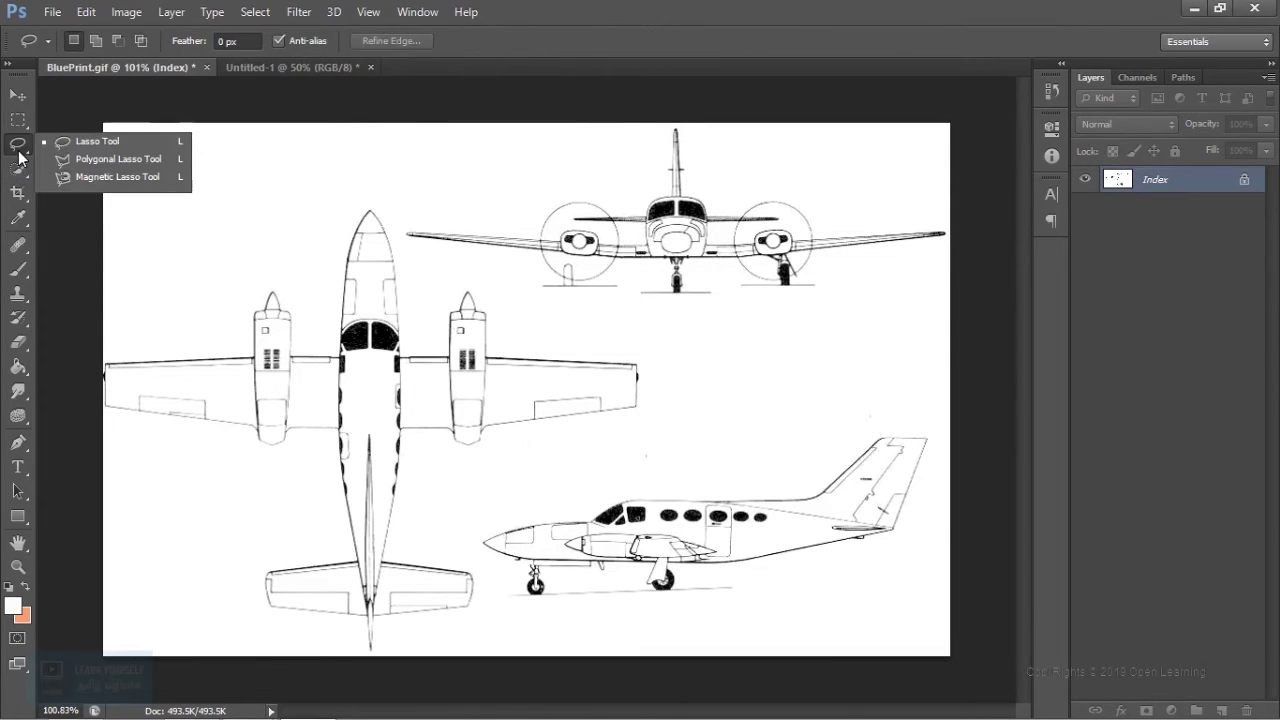
{"action": "left_click", "coordinate": [98, 143]}
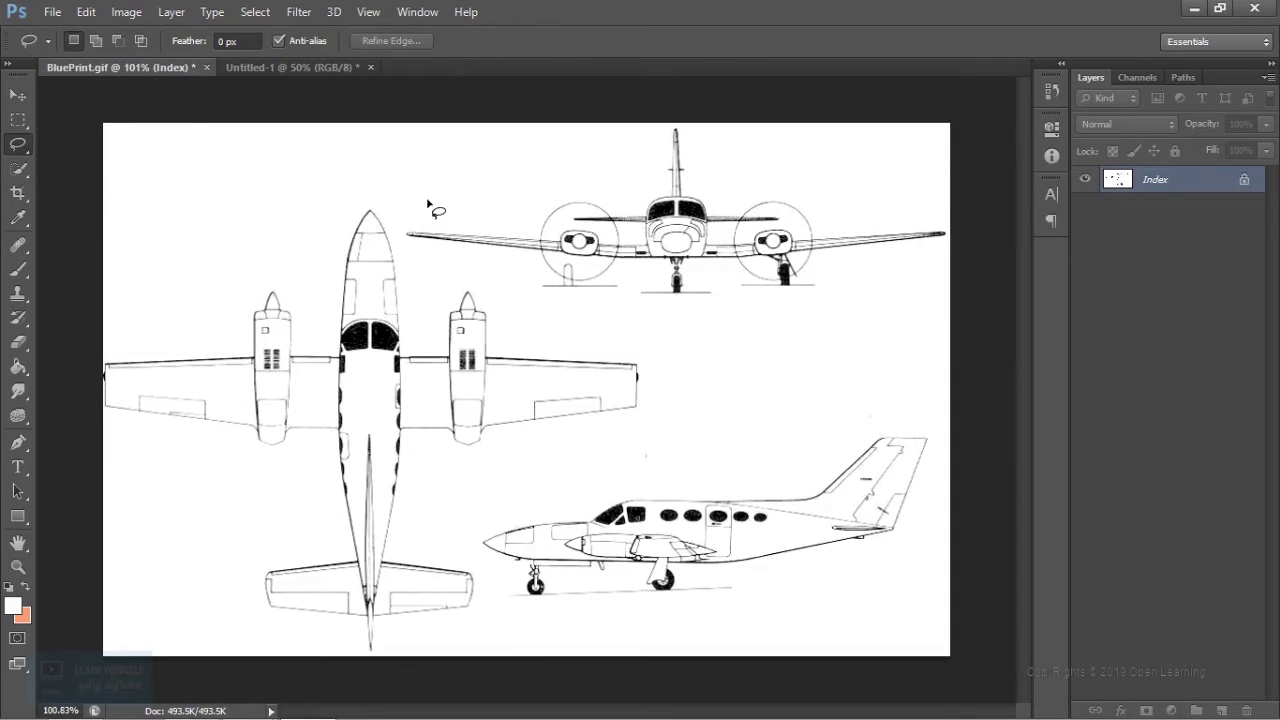
{"action": "mouse_move", "coordinate": [457, 280]}
{"action": "left_mouse_down"}
{"action": "mouse_move", "coordinate": [600, 320]}
{"action": "mouse_move", "coordinate": [886, 310]}
{"action": "mouse_move", "coordinate": [936, 258]}
{"action": "mouse_move", "coordinate": [950, 214]}
{"action": "mouse_move", "coordinate": [750, 163]}
{"action": "left_mouse_up"}
{"action": "left_click_drag", "start_coordinate": [682, 118], "coordinate": [421, 188]}
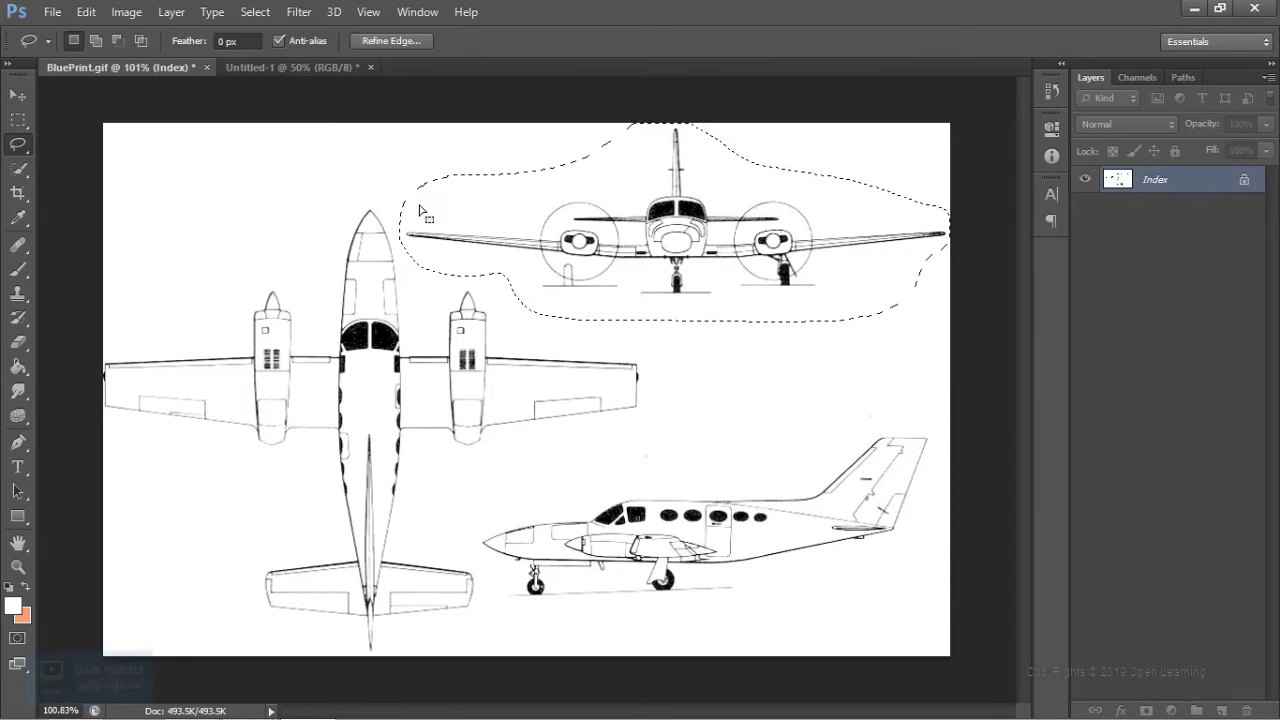
{"action": "left_click", "coordinate": [17, 94]}
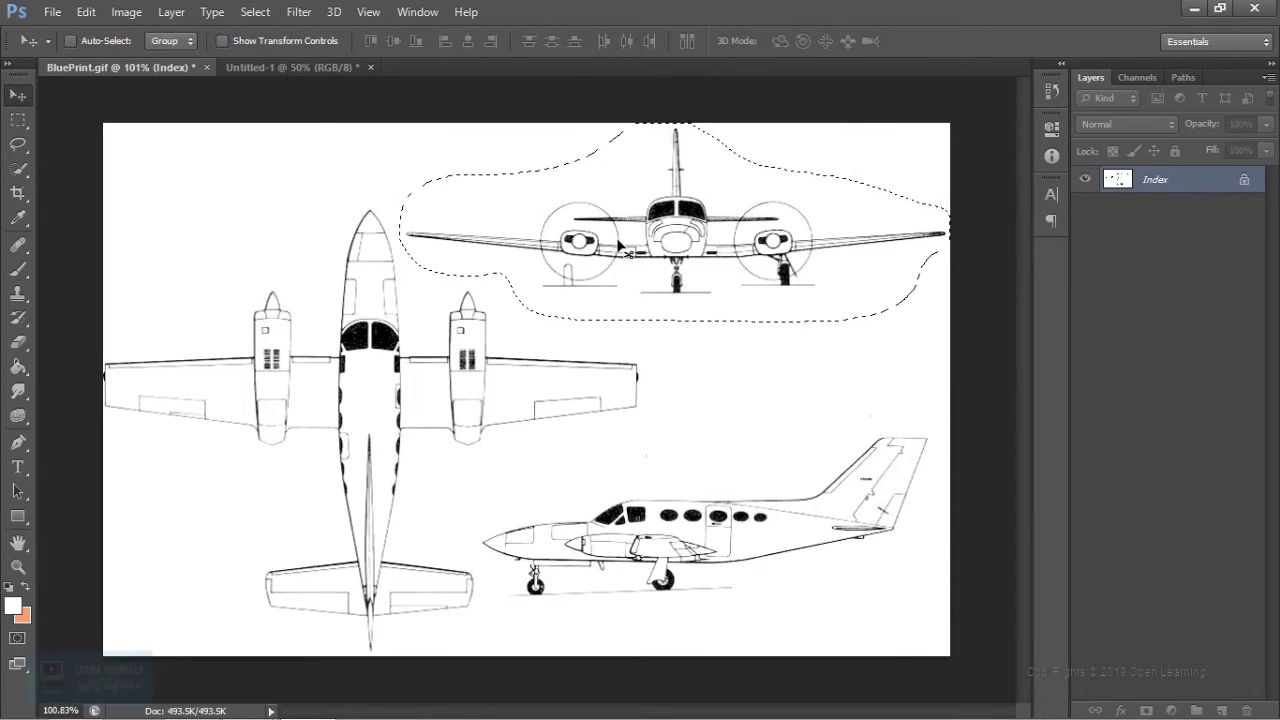
{"action": "left_click_drag", "start_coordinate": [300, 66], "coordinate": [494, 237]}
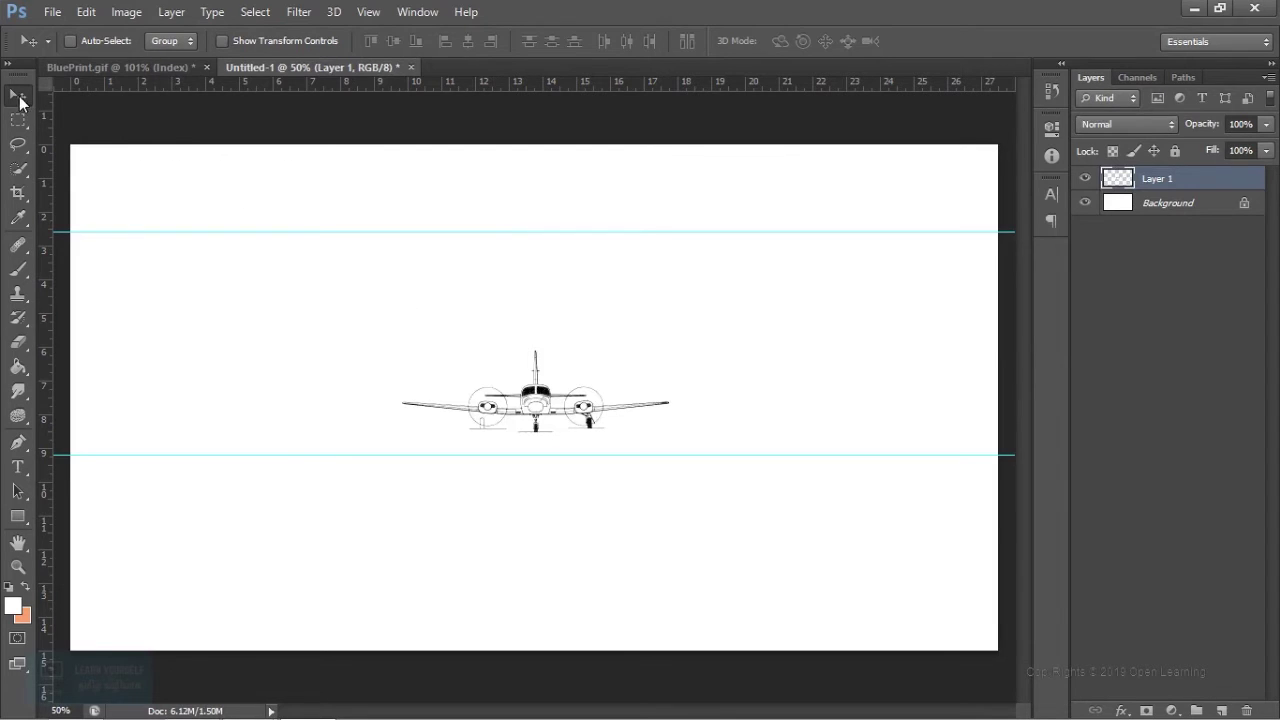
Step: Clear the selection in BluePrint.gif, lasso the airplane's top view and paste a copy into the new document
{"action": "left_click", "coordinate": [142, 70]}
{"action": "key", "text": "ctrl+d"}
{"action": "left_click", "coordinate": [18, 143]}
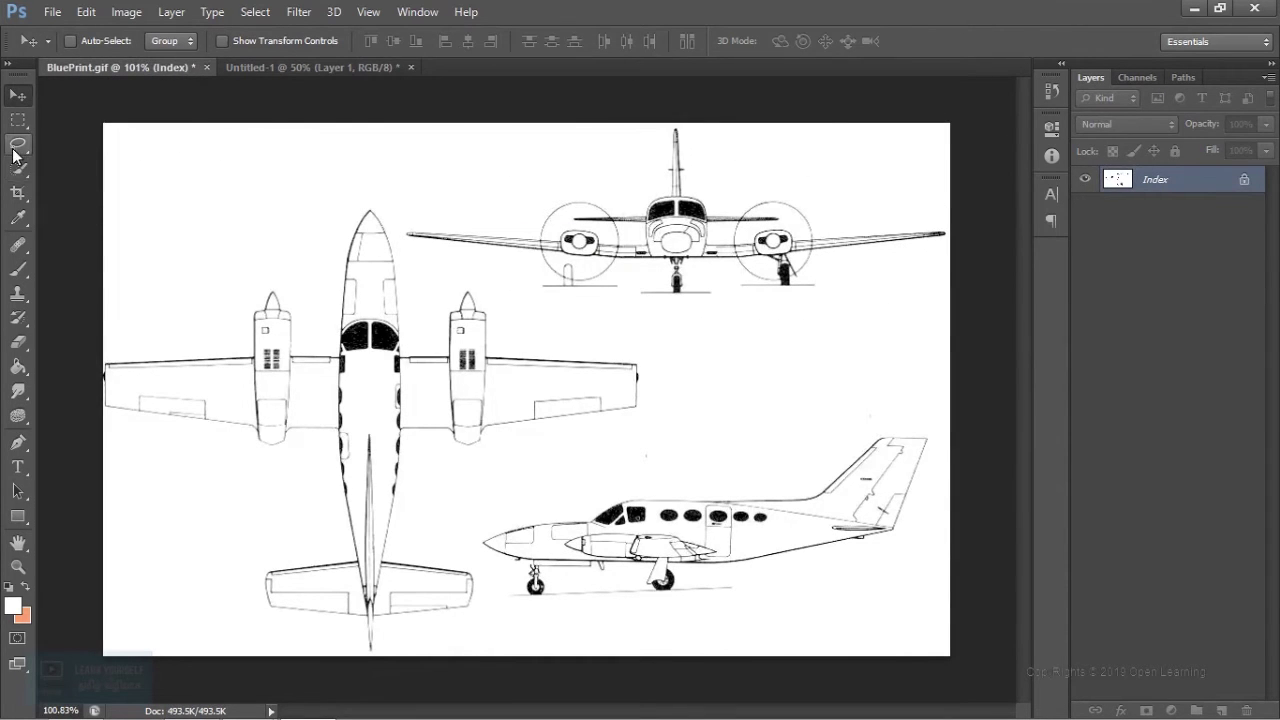
{"action": "mouse_move", "coordinate": [99, 342]}
{"action": "left_mouse_down"}
{"action": "mouse_move", "coordinate": [221, 332]}
{"action": "mouse_move", "coordinate": [258, 265]}
{"action": "mouse_move", "coordinate": [316, 254]}
{"action": "mouse_move", "coordinate": [370, 192]}
{"action": "mouse_move", "coordinate": [392, 212]}
{"action": "left_mouse_up"}
{"action": "mouse_move", "coordinate": [421, 272]}
{"action": "left_mouse_down"}
{"action": "mouse_move", "coordinate": [478, 277]}
{"action": "mouse_move", "coordinate": [514, 320]}
{"action": "mouse_move", "coordinate": [664, 378]}
{"action": "mouse_move", "coordinate": [616, 448]}
{"action": "mouse_move", "coordinate": [444, 482]}
{"action": "mouse_move", "coordinate": [434, 533]}
{"action": "mouse_move", "coordinate": [471, 558]}
{"action": "left_mouse_up"}
{"action": "mouse_move", "coordinate": [485, 607]}
{"action": "left_mouse_down"}
{"action": "mouse_move", "coordinate": [480, 651]}
{"action": "mouse_move", "coordinate": [406, 689]}
{"action": "mouse_move", "coordinate": [300, 660]}
{"action": "mouse_move", "coordinate": [243, 550]}
{"action": "mouse_move", "coordinate": [285, 491]}
{"action": "mouse_move", "coordinate": [206, 450]}
{"action": "mouse_move", "coordinate": [115, 434]}
{"action": "mouse_move", "coordinate": [89, 380]}
{"action": "mouse_move", "coordinate": [106, 351]}
{"action": "mouse_move", "coordinate": [135, 358]}
{"action": "left_mouse_up"}
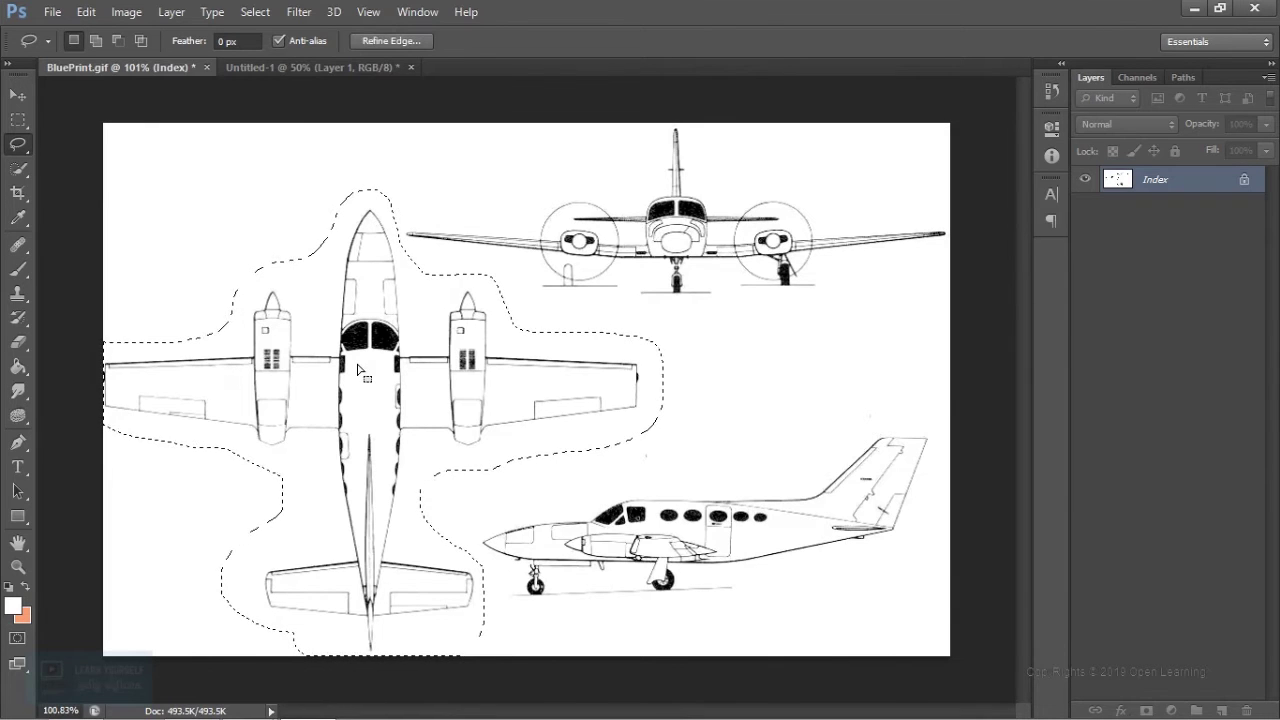
{"action": "left_click", "coordinate": [325, 66]}
{"action": "key", "text": "ctrl+v"}
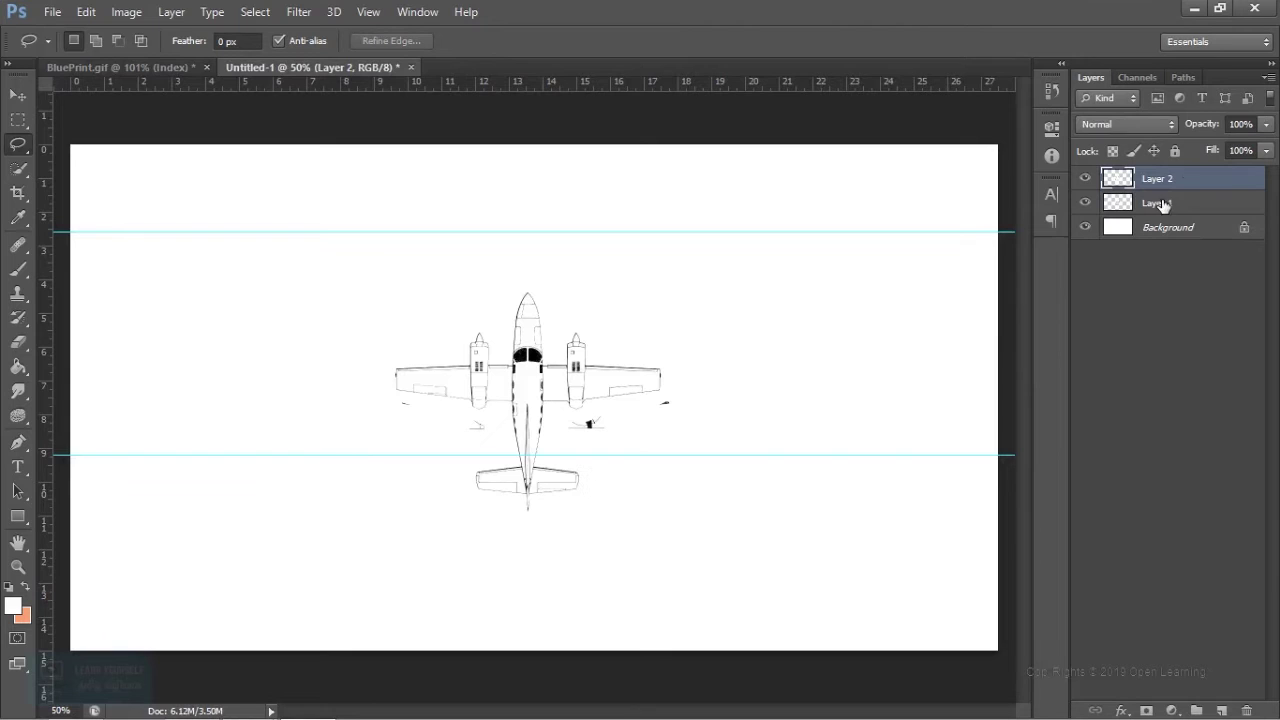
Step: Lasso the airplane's side view in BluePrint.gif and paste a copy into the new document
{"action": "left_click", "coordinate": [147, 63]}
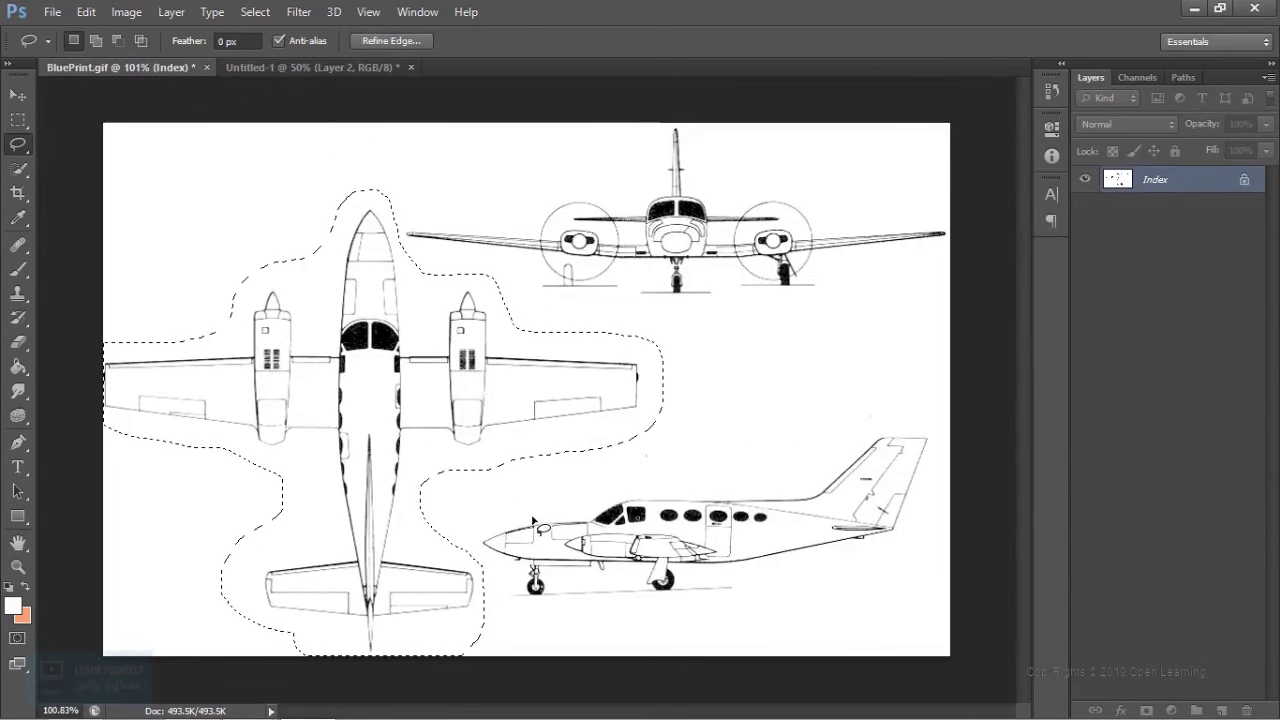
{"action": "mouse_move", "coordinate": [491, 497]}
{"action": "left_mouse_down"}
{"action": "mouse_move", "coordinate": [598, 490]}
{"action": "mouse_move", "coordinate": [877, 414]}
{"action": "mouse_move", "coordinate": [951, 449]}
{"action": "mouse_move", "coordinate": [926, 563]}
{"action": "mouse_move", "coordinate": [667, 630]}
{"action": "mouse_move", "coordinate": [508, 617]}
{"action": "left_mouse_up"}
{"action": "left_click_drag", "start_coordinate": [475, 557], "coordinate": [498, 500]}
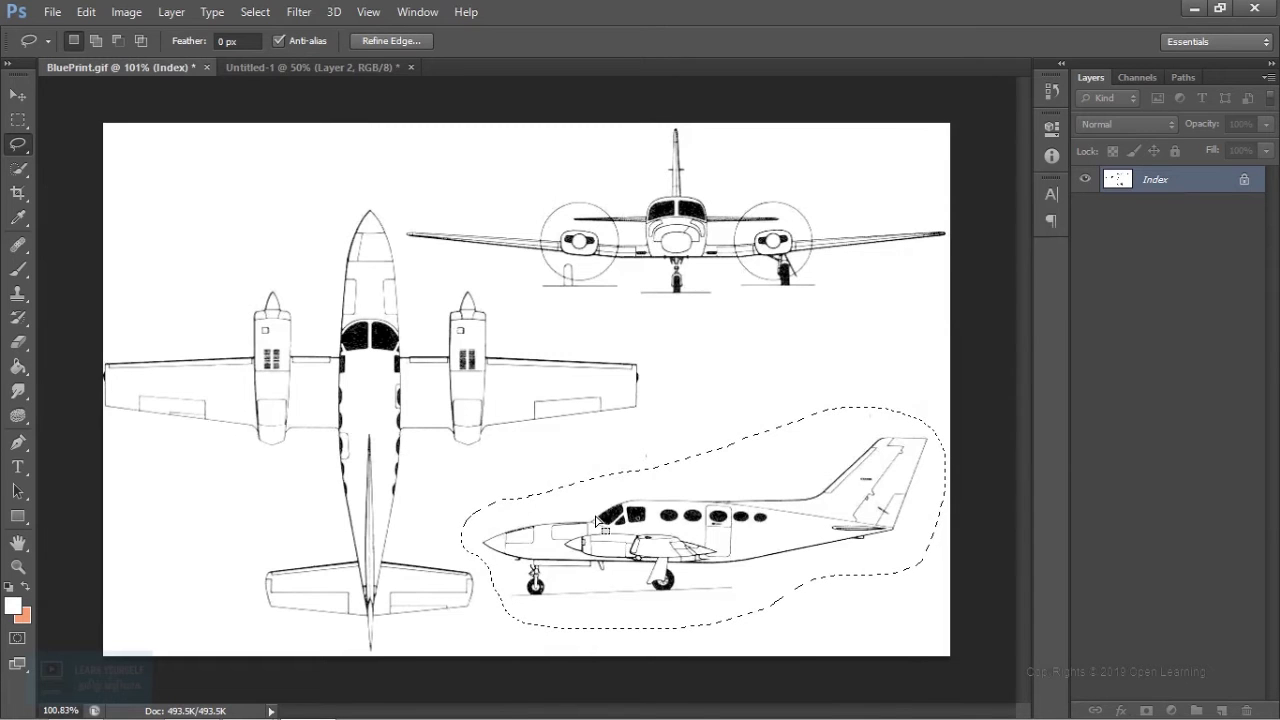
{"action": "left_click", "coordinate": [355, 68]}
{"action": "key", "text": "ctrl+v"}
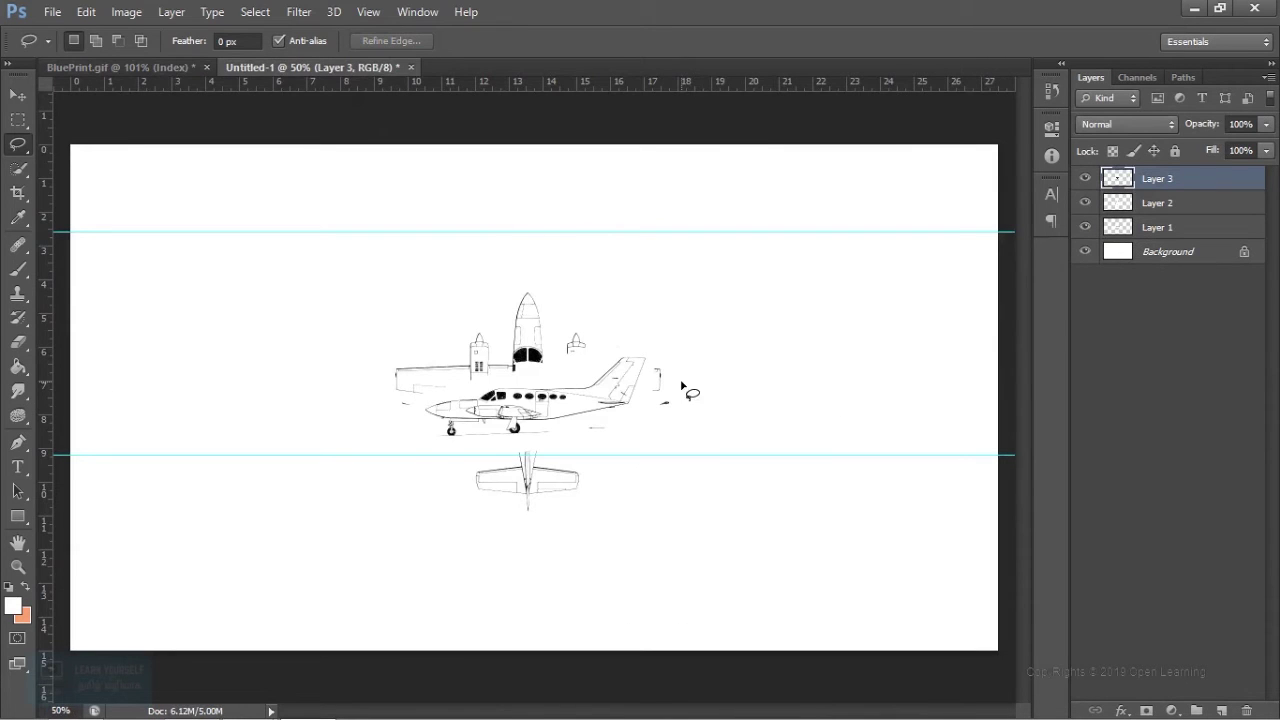
Step: Select Layer 1, Layer 2 and Layer 3 together and scale them proportionally from the center to about 225%
{"action": "left_click", "coordinate": [17, 94]}
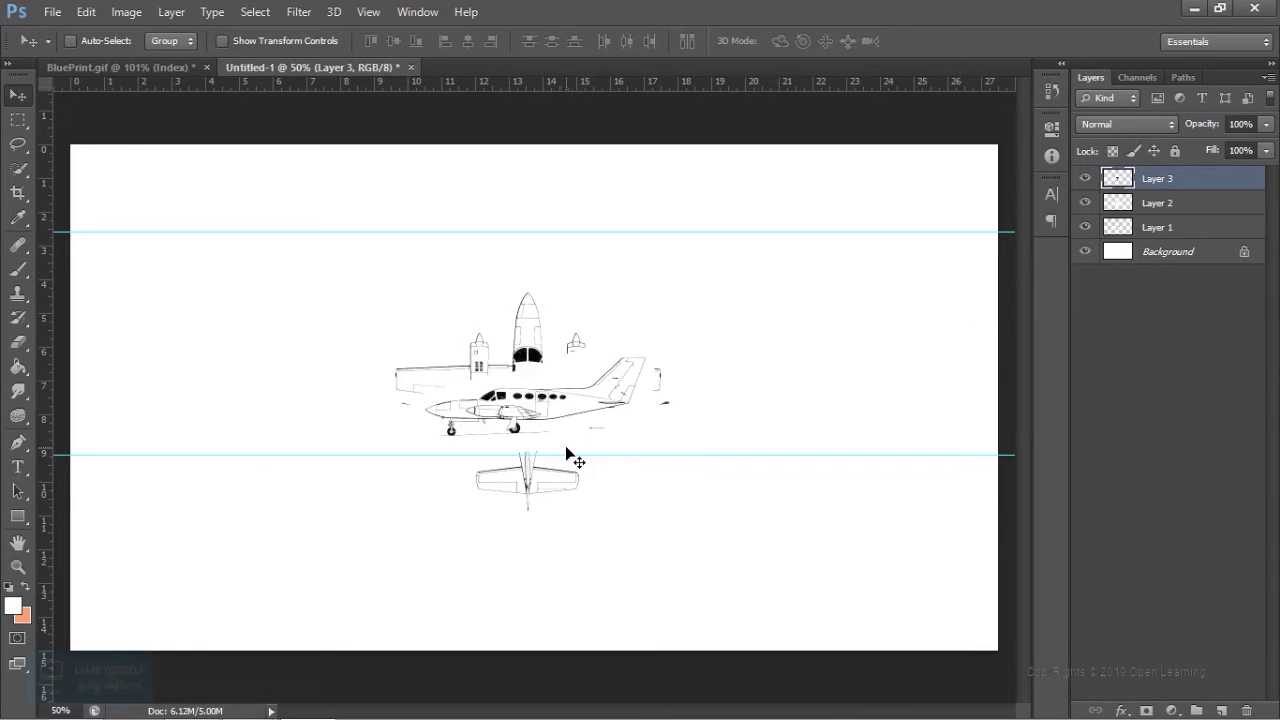
{"action": "left_click", "coordinate": [1156, 227], "text": "shift"}
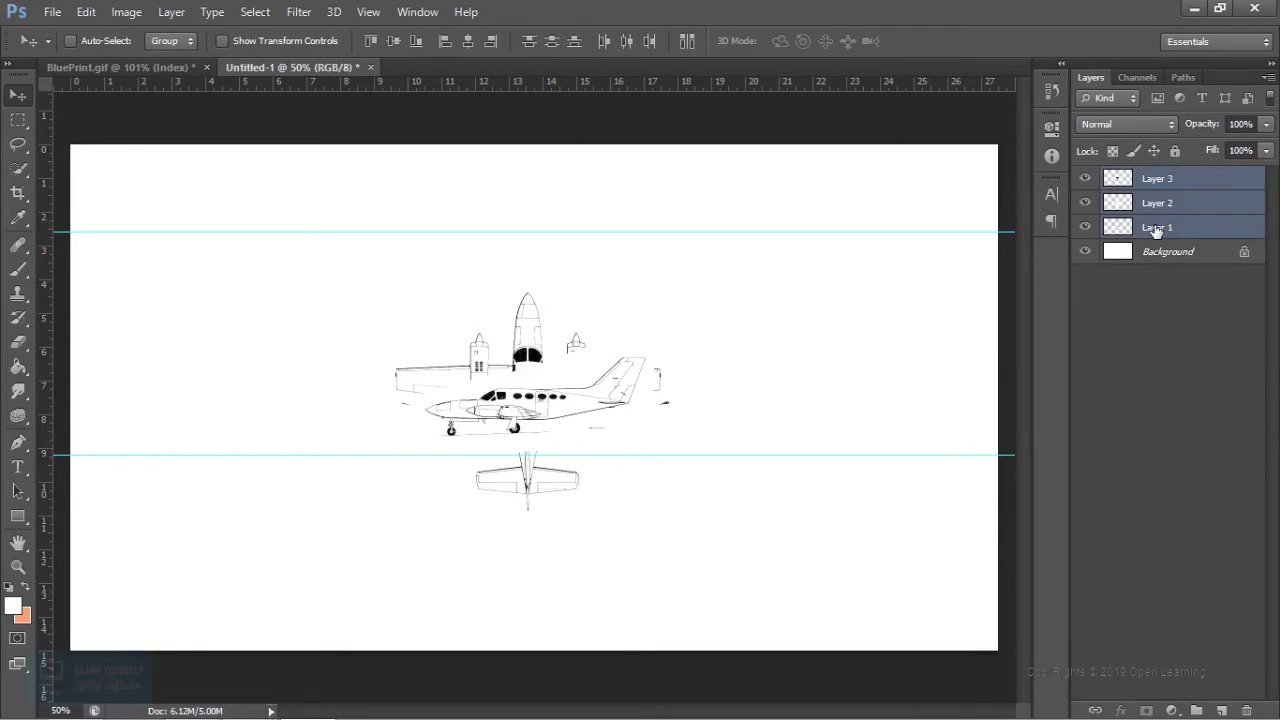
{"action": "key", "text": "ctrl+t"}
{"action": "left_click_drag", "start_coordinate": [669, 519], "coordinate": [875, 626], "text": "alt+shift"}
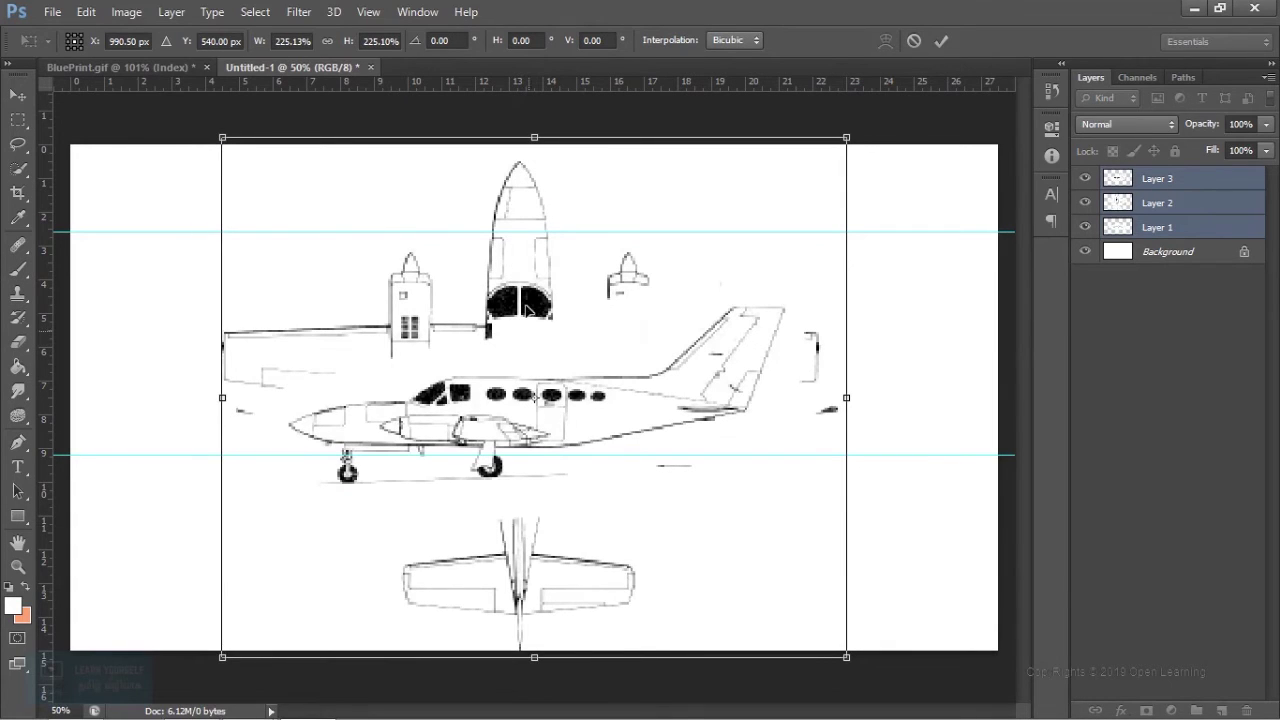
{"action": "left_click", "coordinate": [942, 41]}
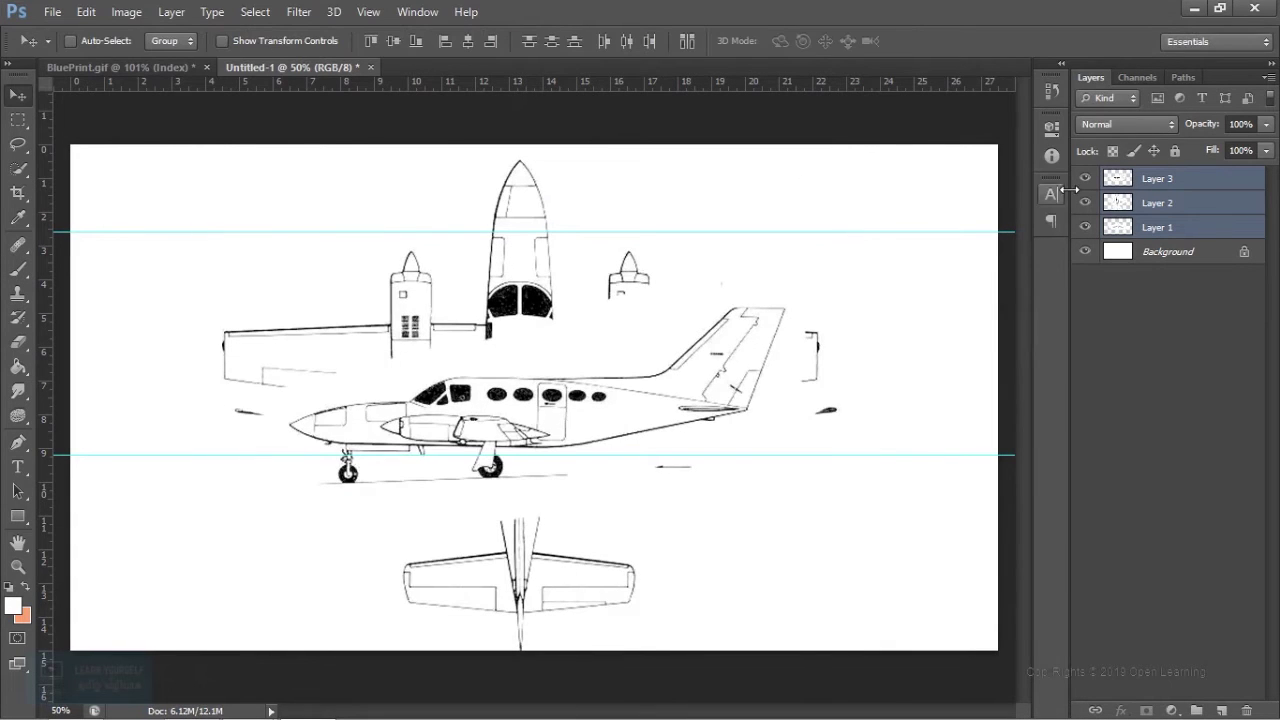
Step: Hide Layer 3 and Layer 2, and move the front view on Layer 1 up so its nose wheel meets the lower guide
{"action": "left_click", "coordinate": [1087, 178]}
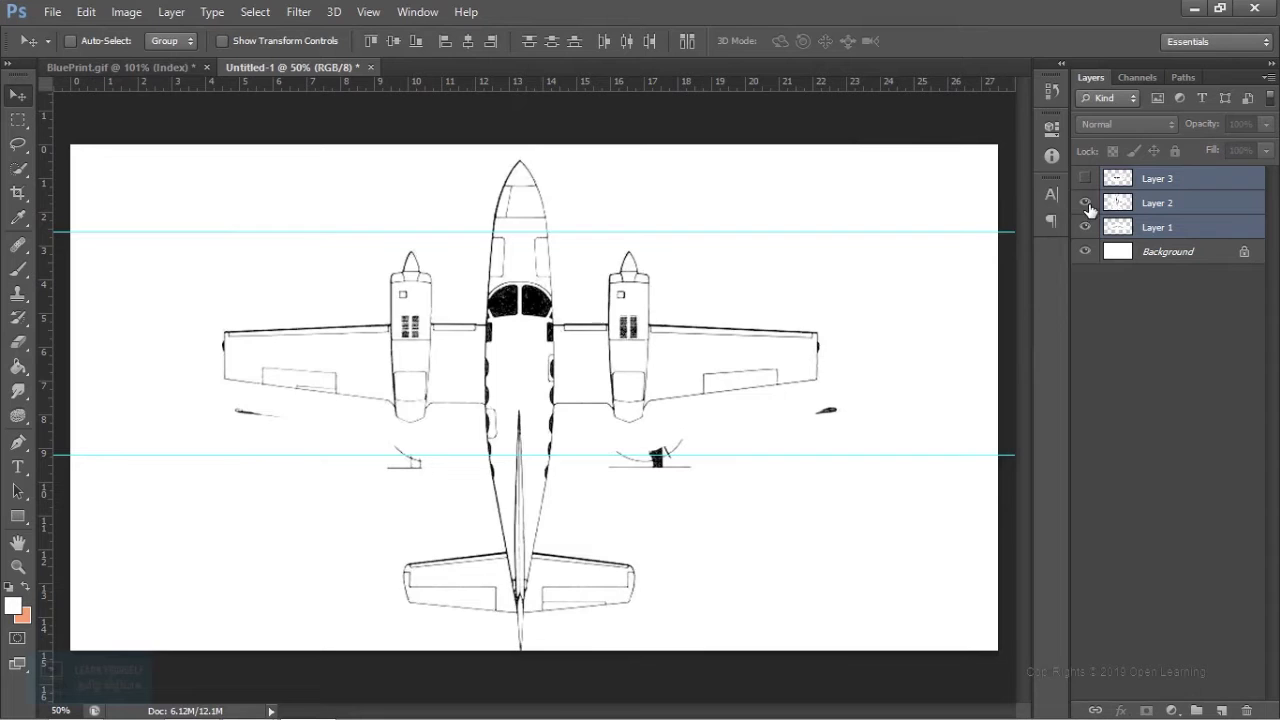
{"action": "left_click", "coordinate": [1086, 206]}
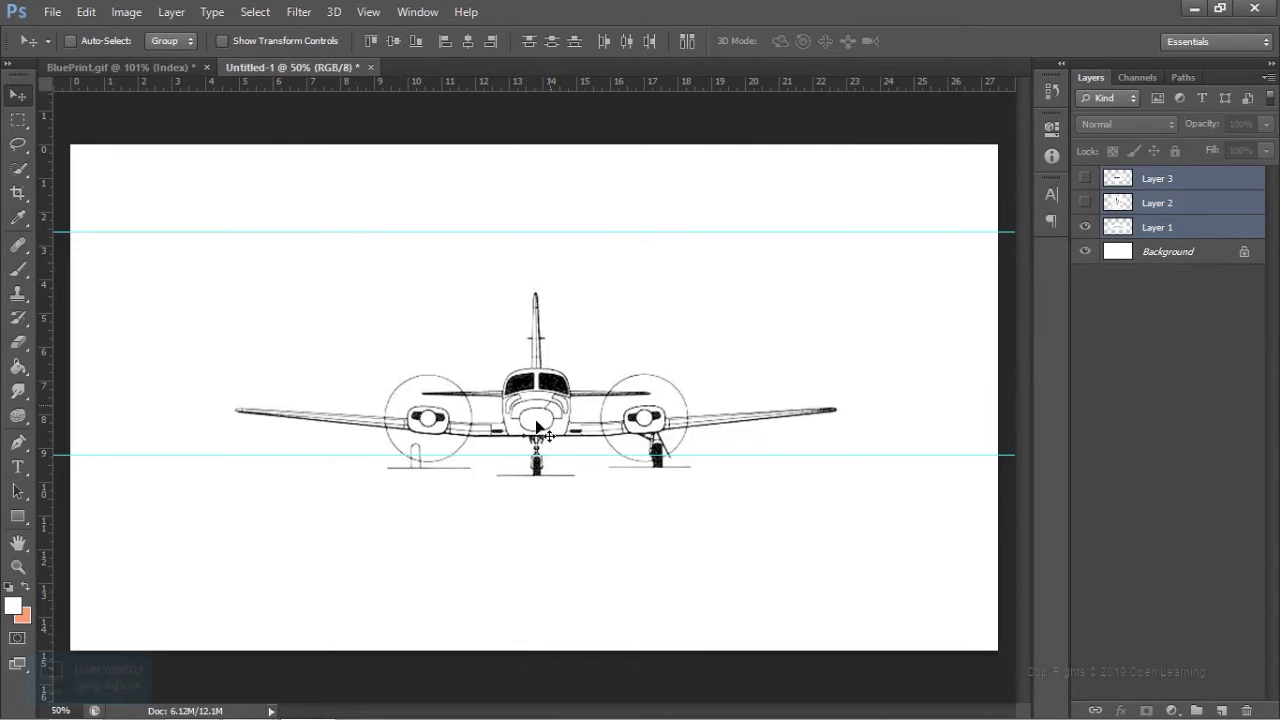
{"action": "left_click", "coordinate": [1158, 229]}
{"action": "left_click_drag", "start_coordinate": [540, 412], "coordinate": [540, 388]}
{"action": "scroll", "coordinate": [554, 480], "scroll_direction": "up", "scroll_amount": 5, "text": "alt"}
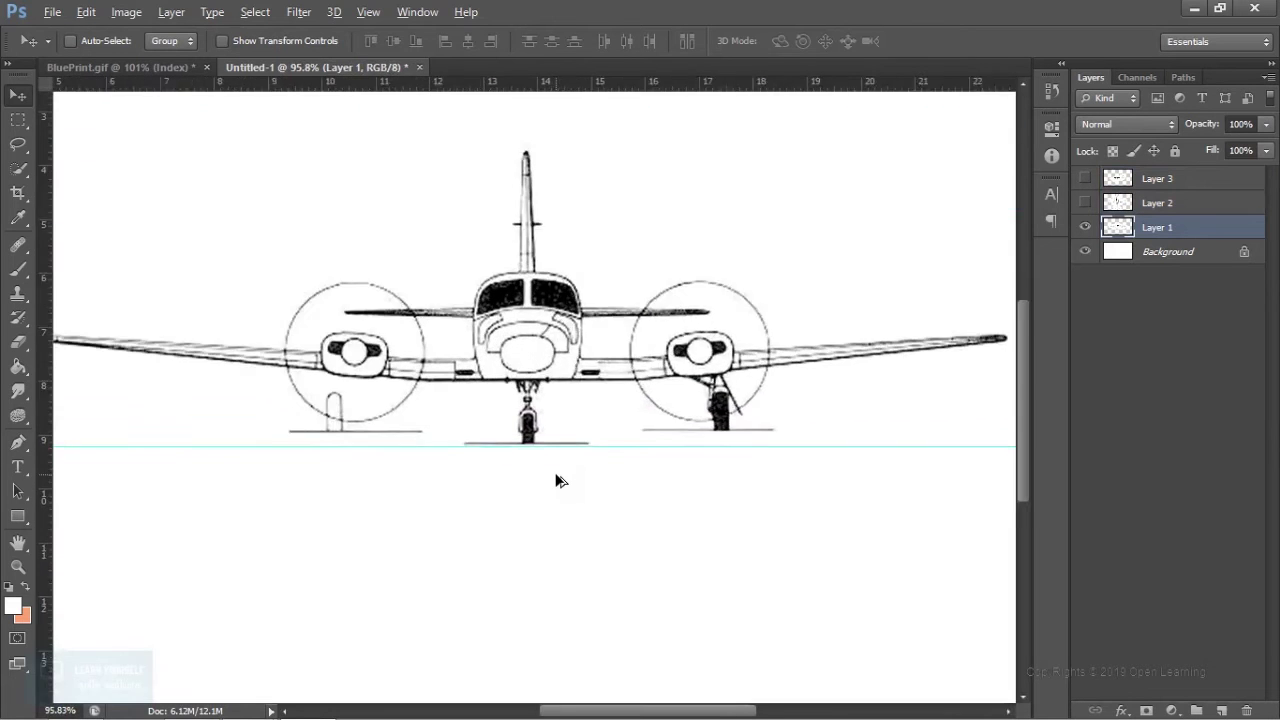
{"action": "scroll", "coordinate": [580, 466], "scroll_direction": "down", "scroll_amount": 6, "text": "alt"}
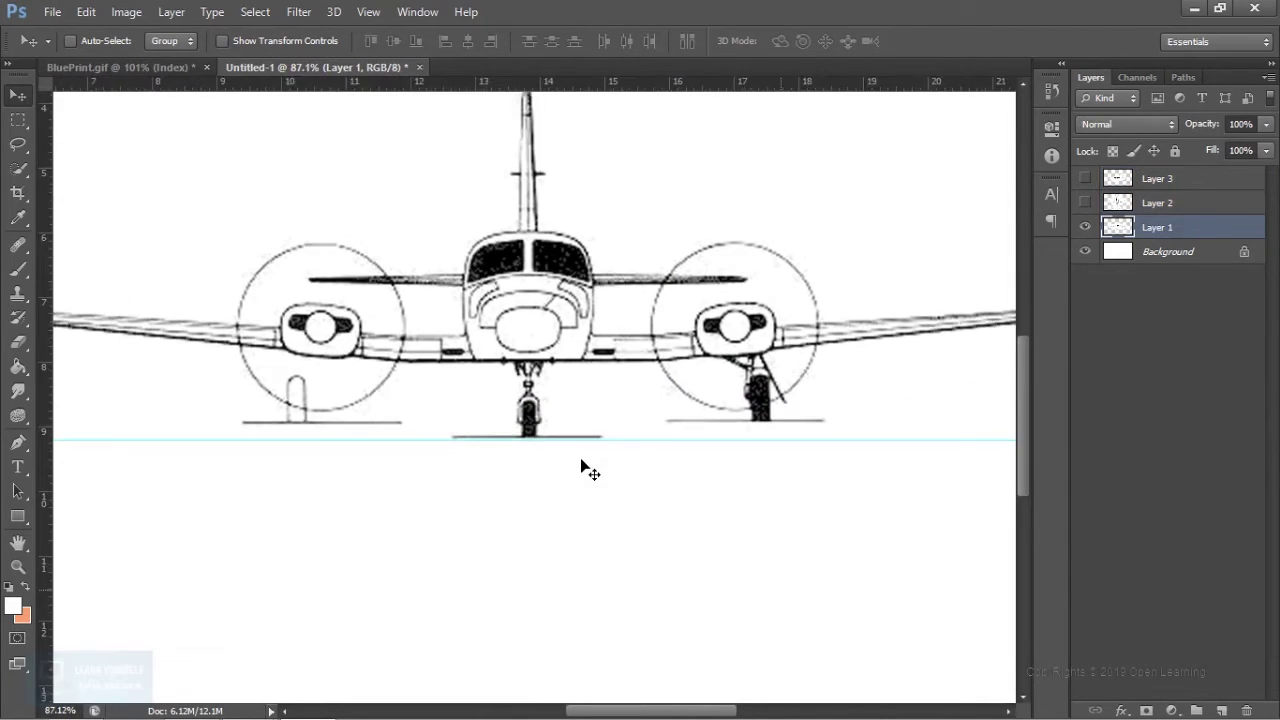
Step: Nudge the front view on Layer 1 slightly down so its nose wheel rests exactly on the lower guide
{"action": "scroll", "coordinate": [586, 466], "scroll_direction": "up", "scroll_amount": 1, "text": "alt"}
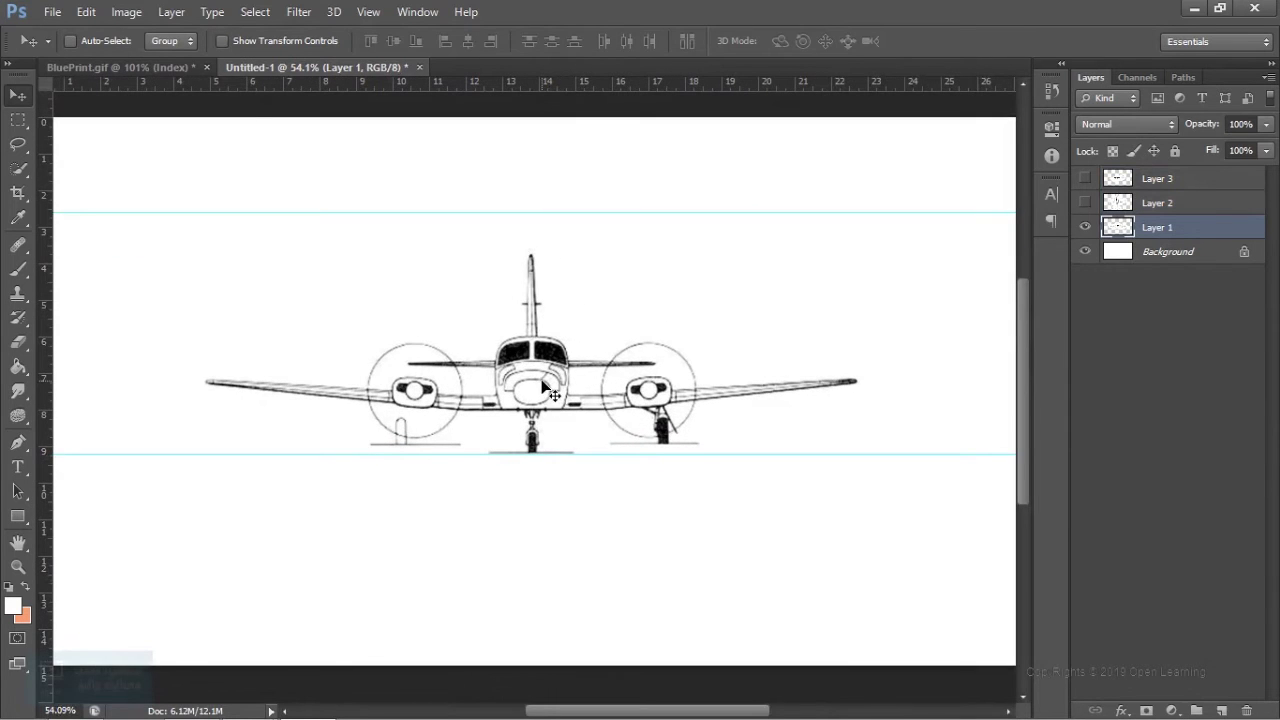
{"action": "scroll", "coordinate": [552, 412], "scroll_direction": "up", "scroll_amount": 5, "text": "alt"}
{"action": "left_click_drag", "start_coordinate": [521, 350], "coordinate": [521, 353]}
{"action": "scroll", "coordinate": [606, 415], "scroll_direction": "down", "scroll_amount": 4, "text": "alt"}
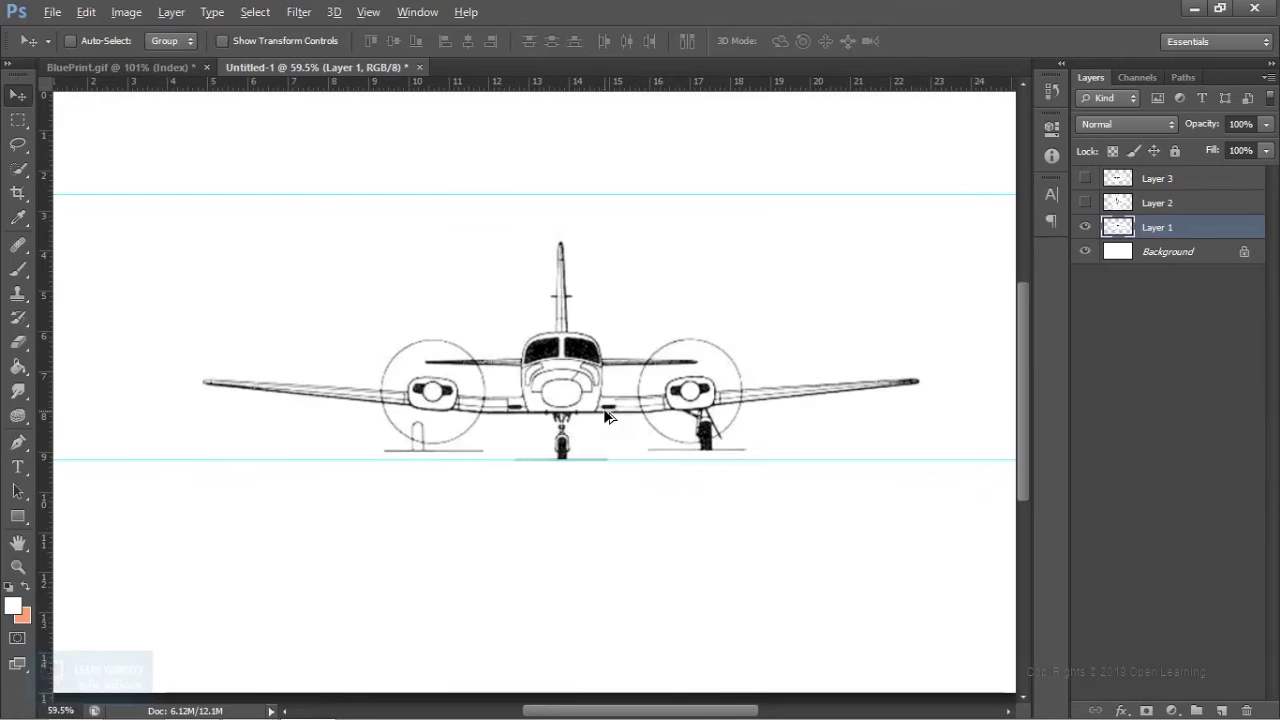
Step: Show Layer 3 and move only its side view up and to the right so the nose wheel rests on the lower guide
{"action": "left_click", "coordinate": [1085, 178]}
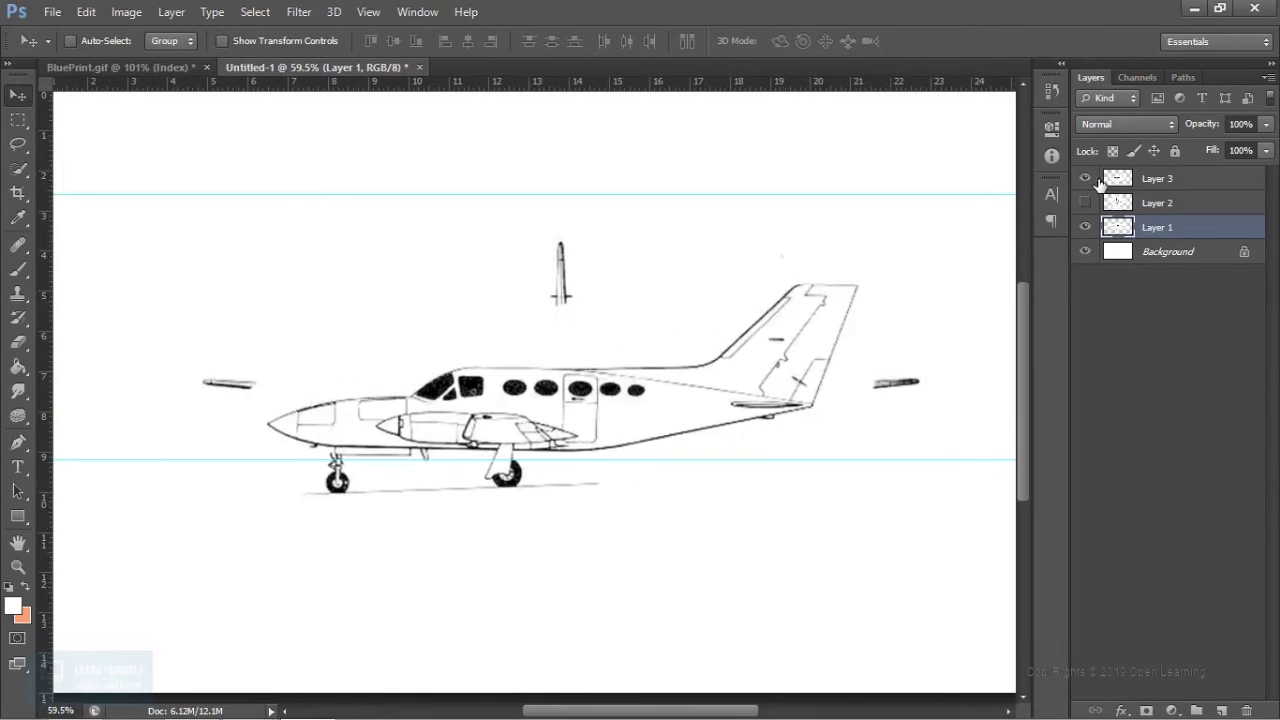
{"action": "left_click_drag", "start_coordinate": [620, 402], "coordinate": [650, 366]}
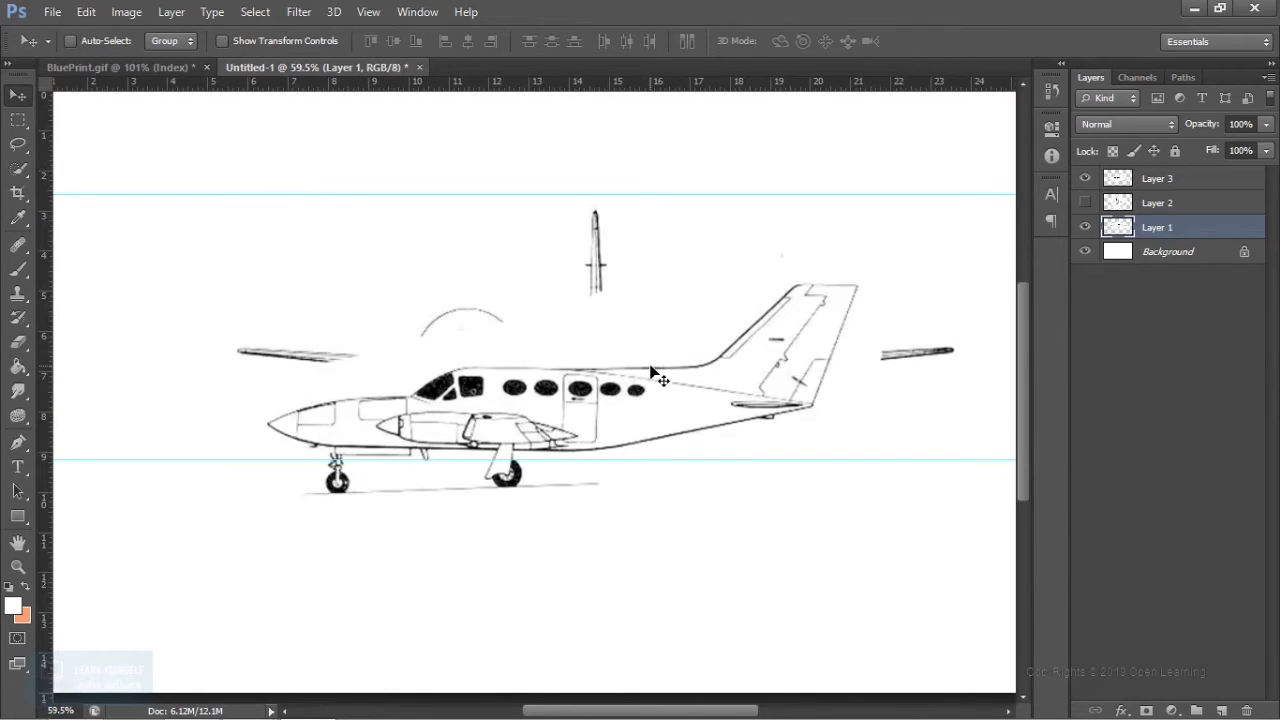
{"action": "key", "text": "ctrl+z"}
{"action": "left_click", "coordinate": [1150, 180]}
{"action": "left_click_drag", "start_coordinate": [605, 416], "coordinate": [689, 374]}
{"action": "scroll", "coordinate": [633, 470], "scroll_direction": "up", "scroll_amount": 4, "text": "alt"}
{"action": "mouse_move", "coordinate": [668, 298]}
{"action": "left_mouse_down"}
{"action": "mouse_move", "coordinate": [668, 320]}
{"action": "mouse_move", "coordinate": [667, 308]}
{"action": "left_mouse_up"}
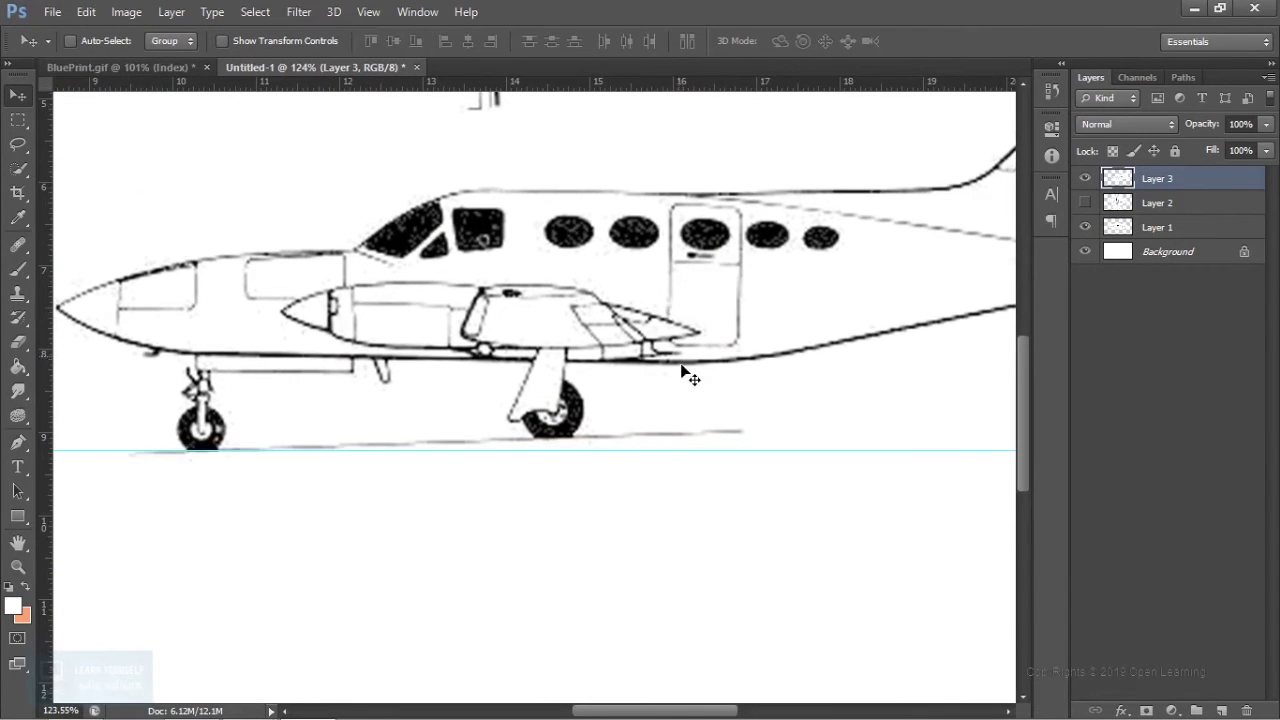
{"action": "scroll", "coordinate": [681, 380], "scroll_direction": "down", "scroll_amount": 4, "text": "alt"}
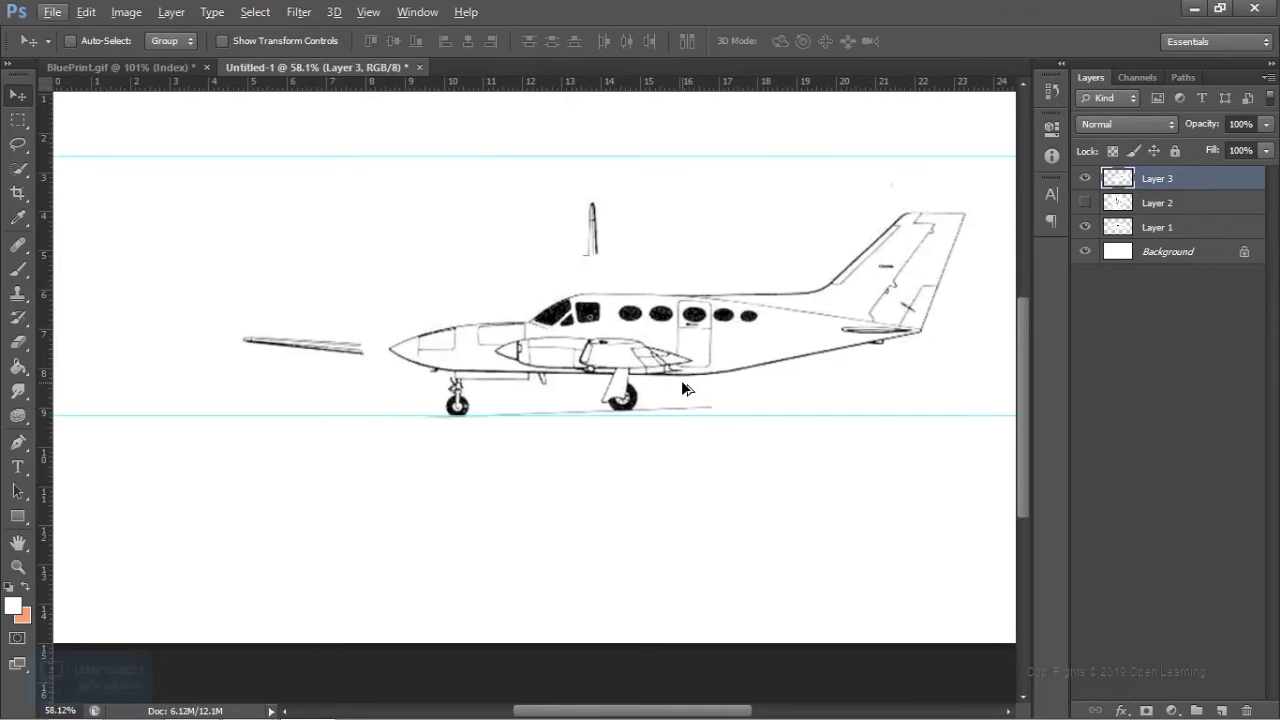
{"action": "key", "text": "ctrl+t"}
{"action": "scroll", "coordinate": [683, 388], "scroll_direction": "up", "scroll_amount": 2, "text": "alt"}
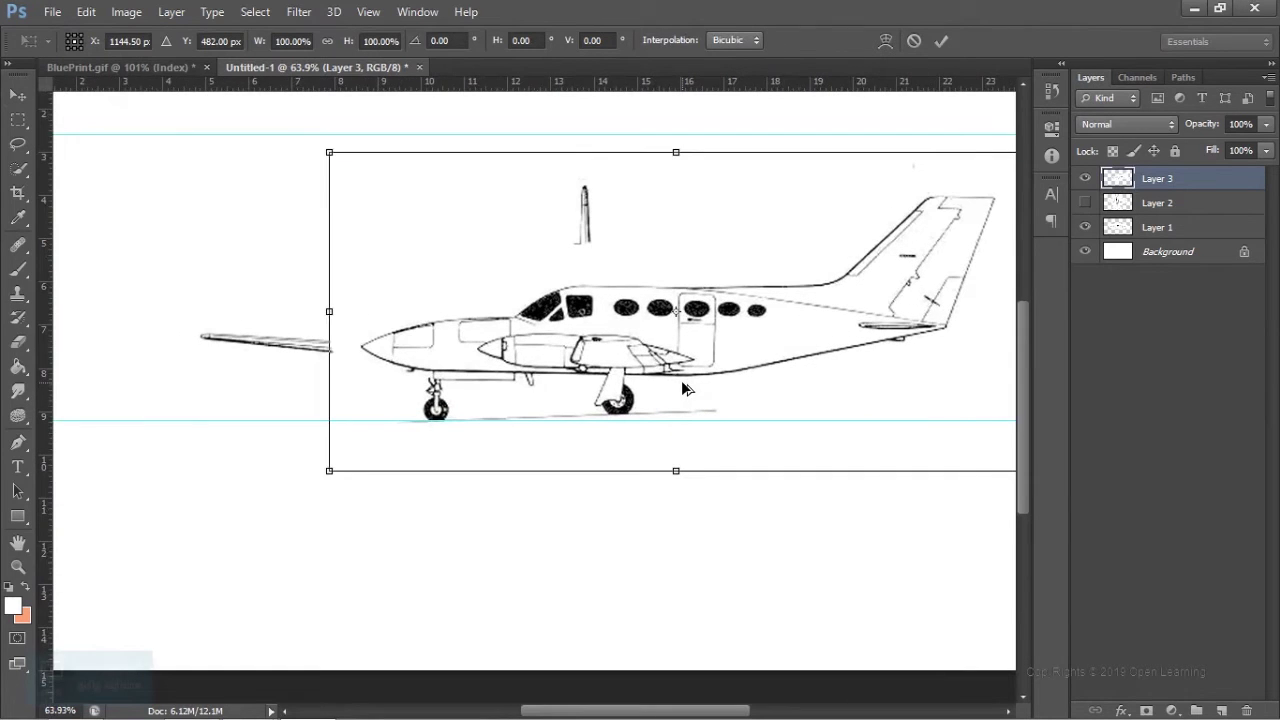
{"action": "scroll", "coordinate": [683, 388], "scroll_direction": "down", "scroll_amount": 1, "text": "alt"}
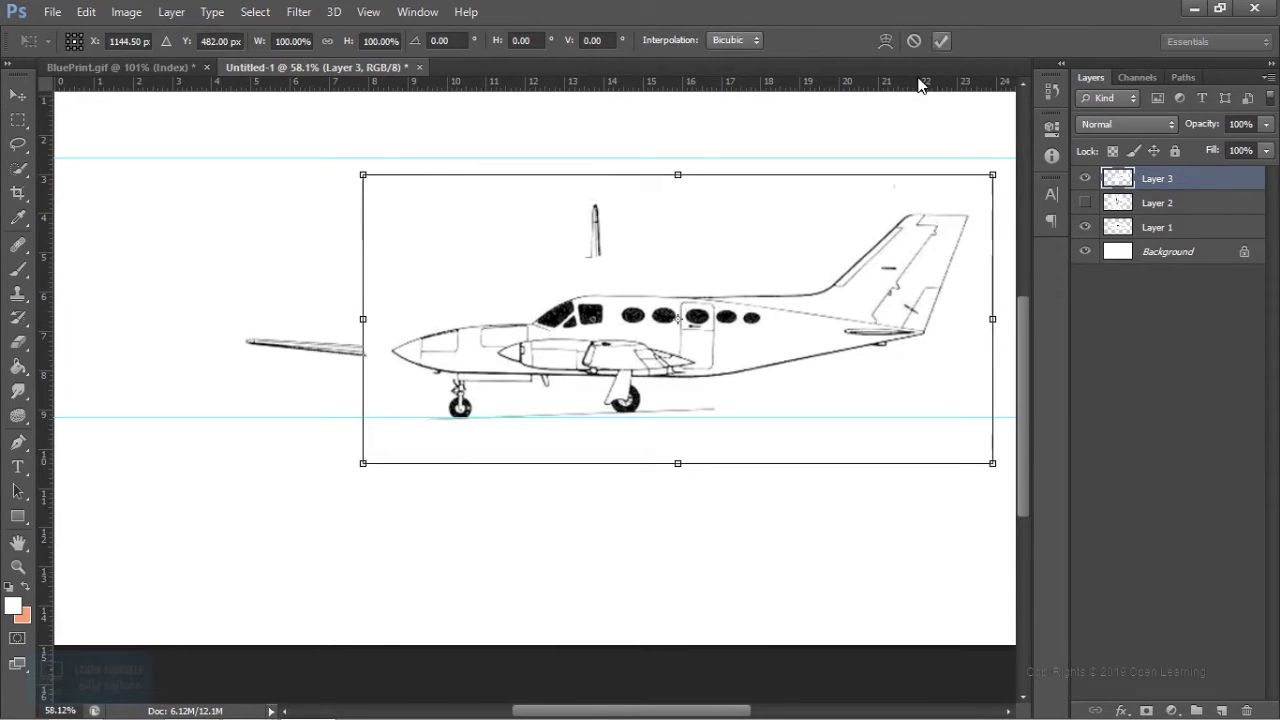
{"action": "left_click", "coordinate": [941, 41]}
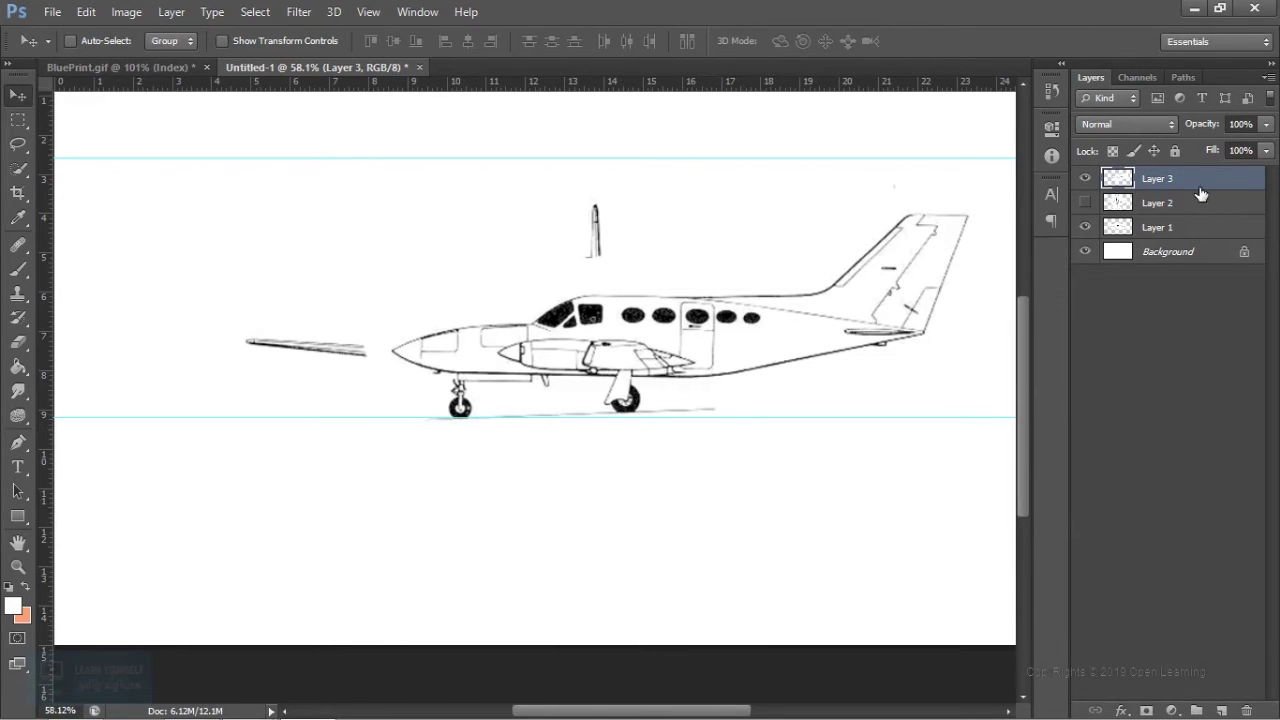
Step: Set Layer 3's opacity to 52% and slide the side view horizontally to compare its height, leaving it roughly centered over the front view
{"action": "left_click", "coordinate": [1269, 125]}
{"action": "left_click_drag", "start_coordinate": [1258, 144], "coordinate": [1220, 152]}
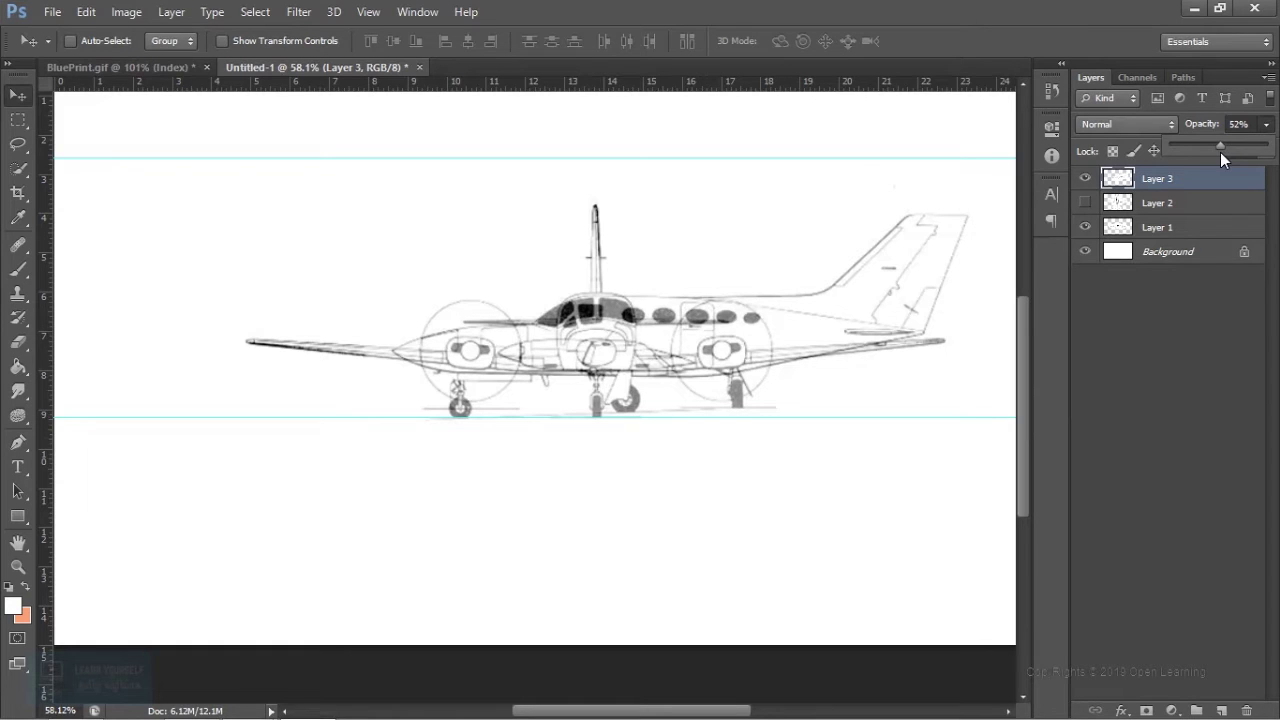
{"action": "scroll", "coordinate": [876, 375], "scroll_direction": "up", "scroll_amount": 3, "text": "alt"}
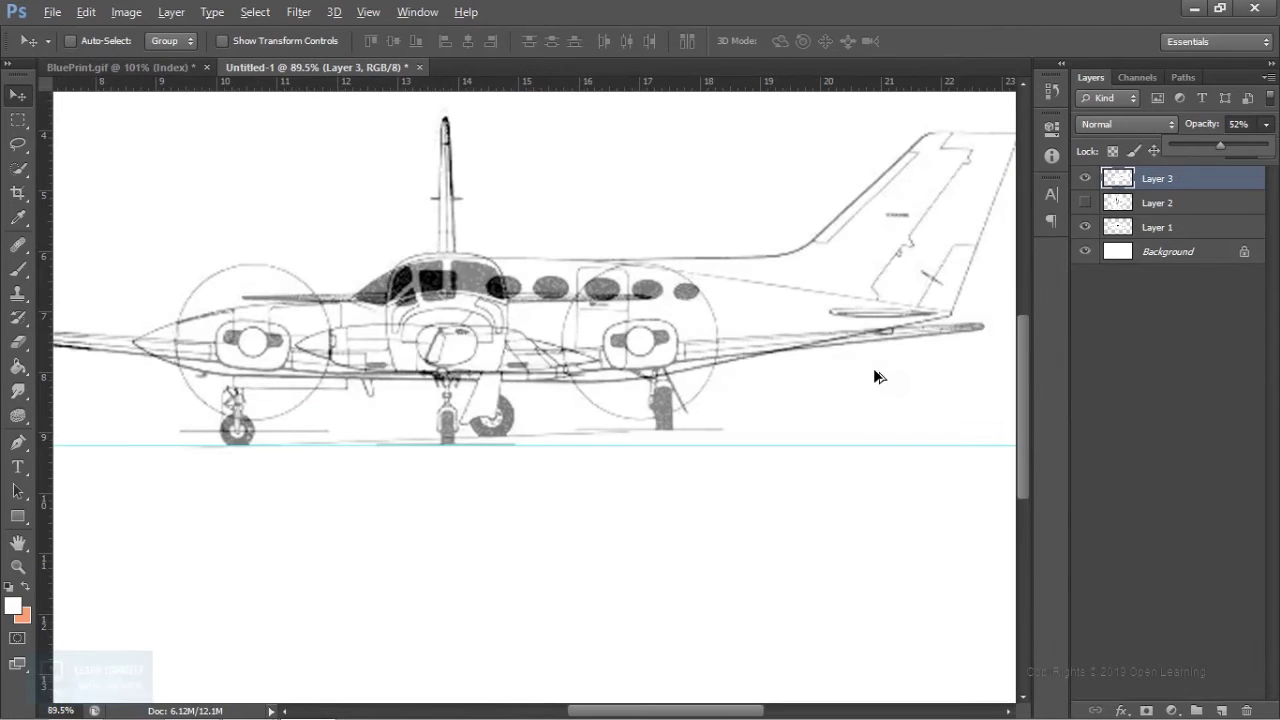
{"action": "mouse_move", "coordinate": [565, 320]}
{"action": "left_mouse_down"}
{"action": "mouse_move", "coordinate": [680, 294]}
{"action": "mouse_move", "coordinate": [754, 328]}
{"action": "mouse_move", "coordinate": [737, 343]}
{"action": "mouse_move", "coordinate": [770, 342]}
{"action": "mouse_move", "coordinate": [728, 337]}
{"action": "left_mouse_up"}
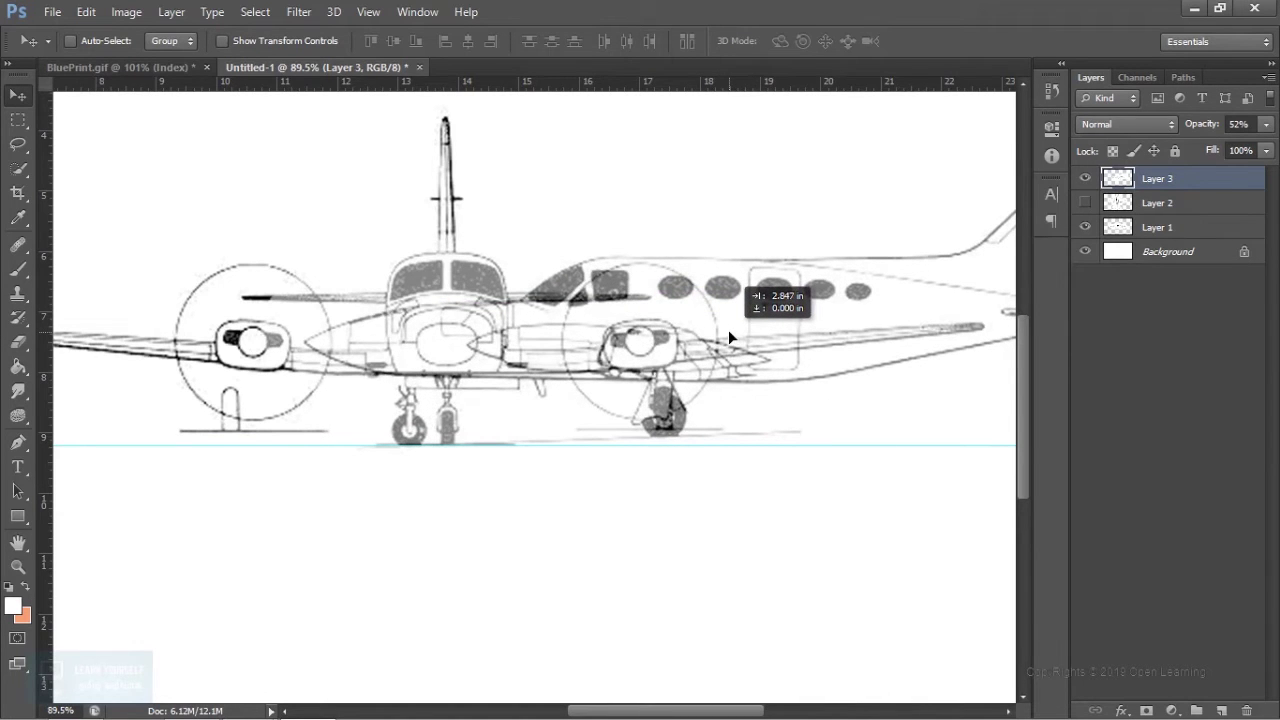
{"action": "left_click_drag", "start_coordinate": [728, 337], "coordinate": [729, 337]}
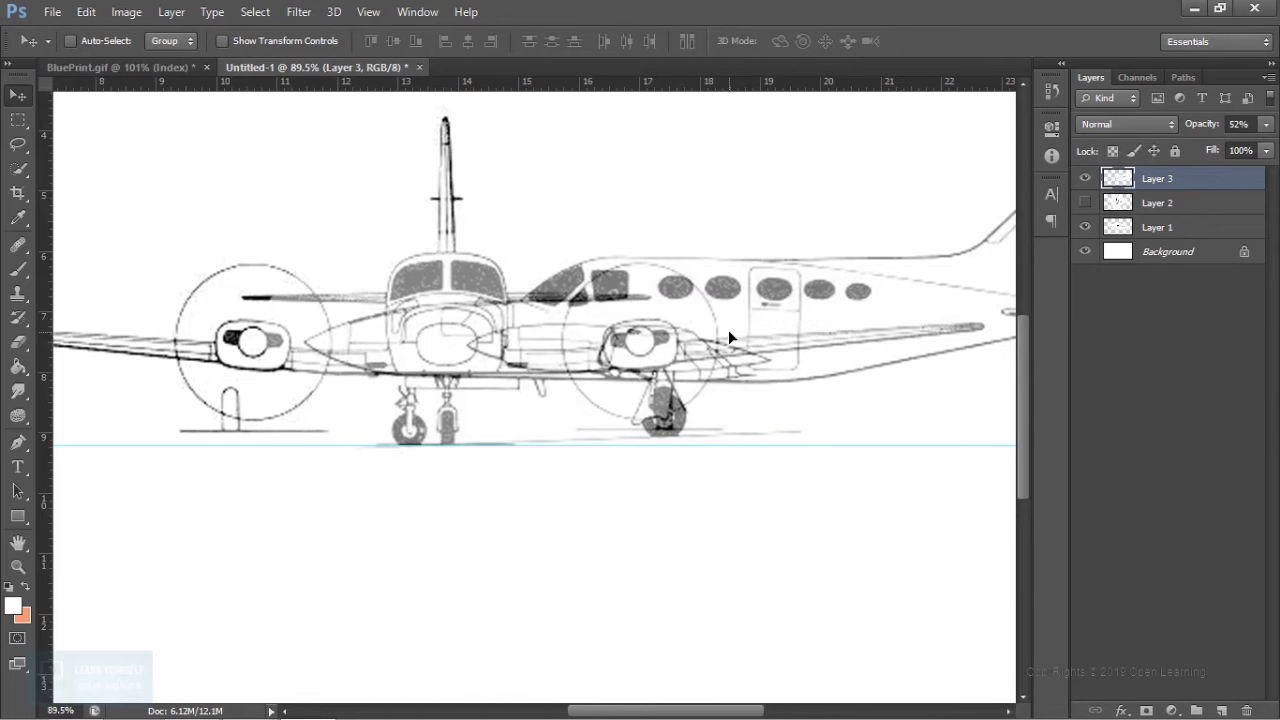
{"action": "scroll", "coordinate": [731, 423], "scroll_direction": "down", "scroll_amount": 4, "text": "alt"}
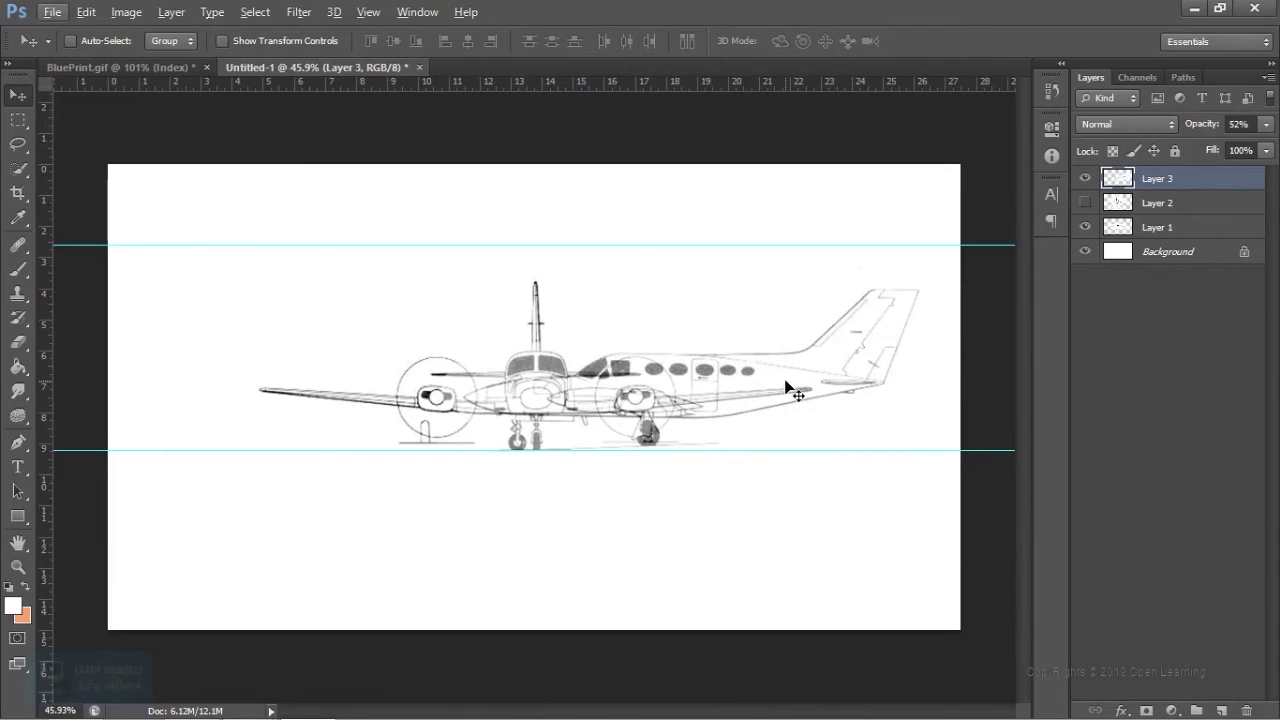
{"action": "mouse_move", "coordinate": [786, 385]}
{"action": "left_mouse_down"}
{"action": "mouse_move", "coordinate": [617, 380]}
{"action": "mouse_move", "coordinate": [688, 372]}
{"action": "mouse_move", "coordinate": [640, 376]}
{"action": "left_mouse_up"}
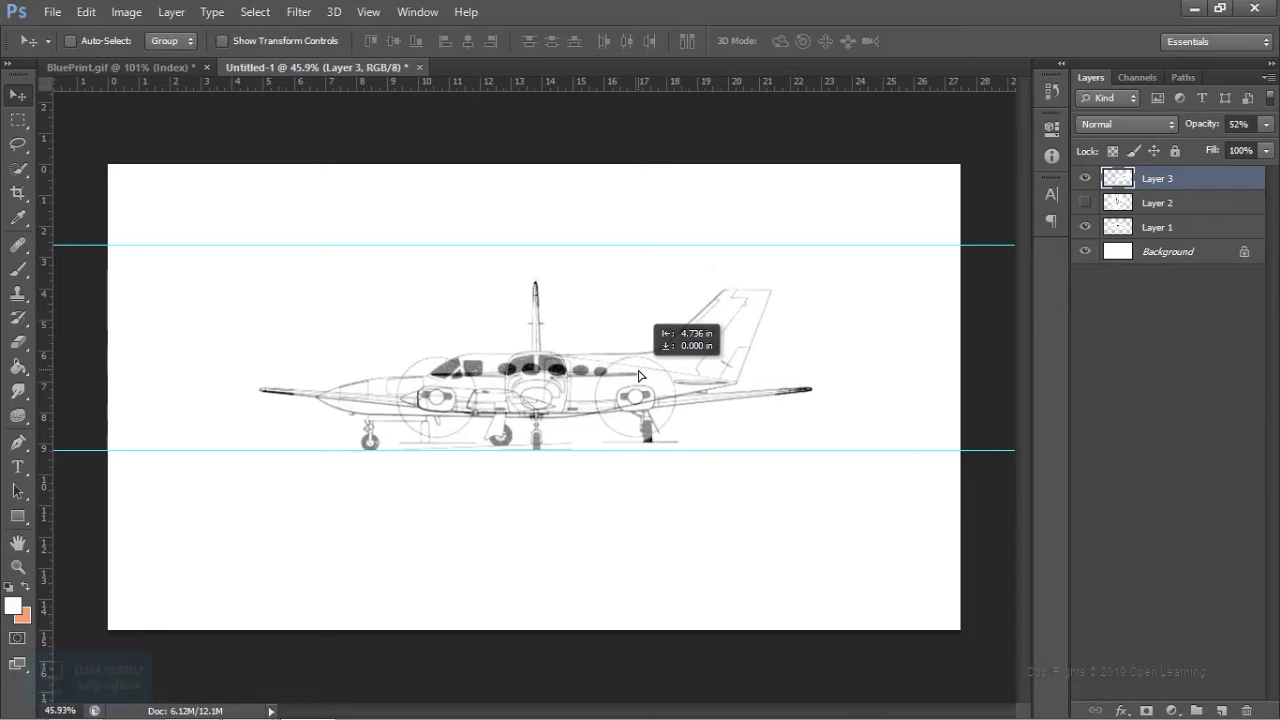
{"action": "left_click_drag", "start_coordinate": [639, 376], "coordinate": [640, 377]}
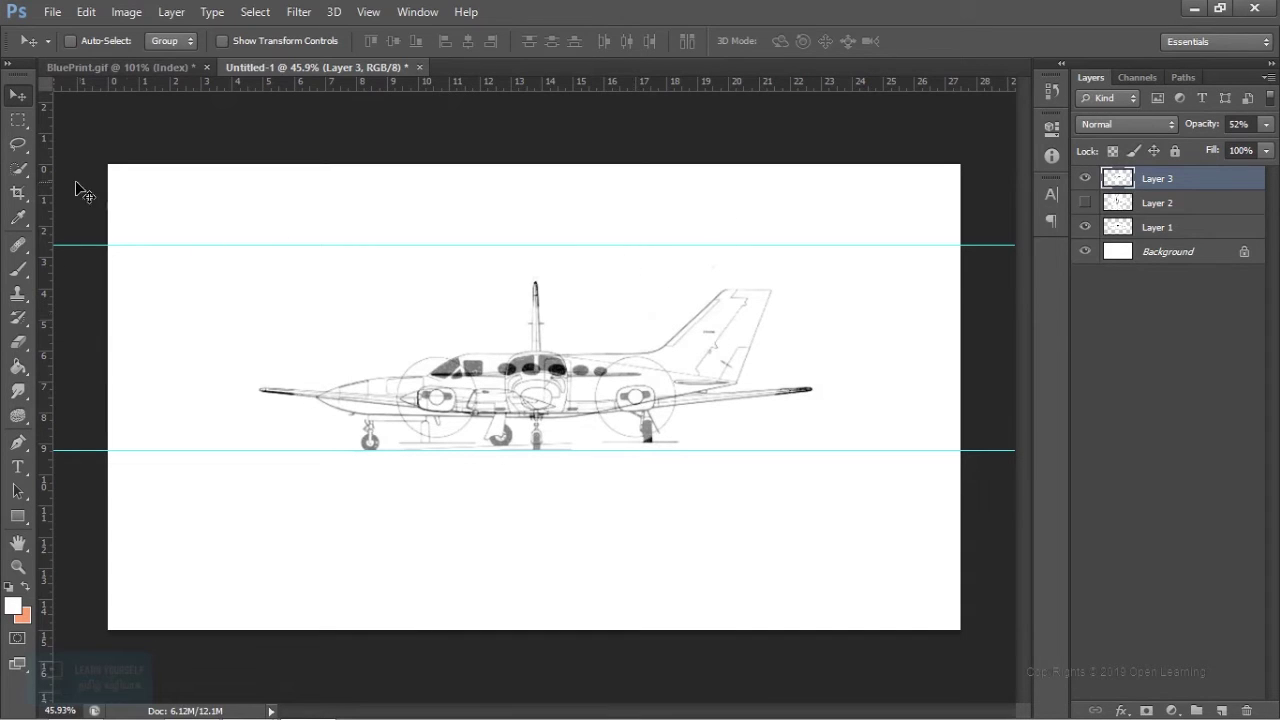
Step: Place two vertical guides, one at each wing tip of the front view
{"action": "left_click_drag", "start_coordinate": [46, 216], "coordinate": [258, 248]}
{"action": "left_click_drag", "start_coordinate": [47, 321], "coordinate": [812, 335]}
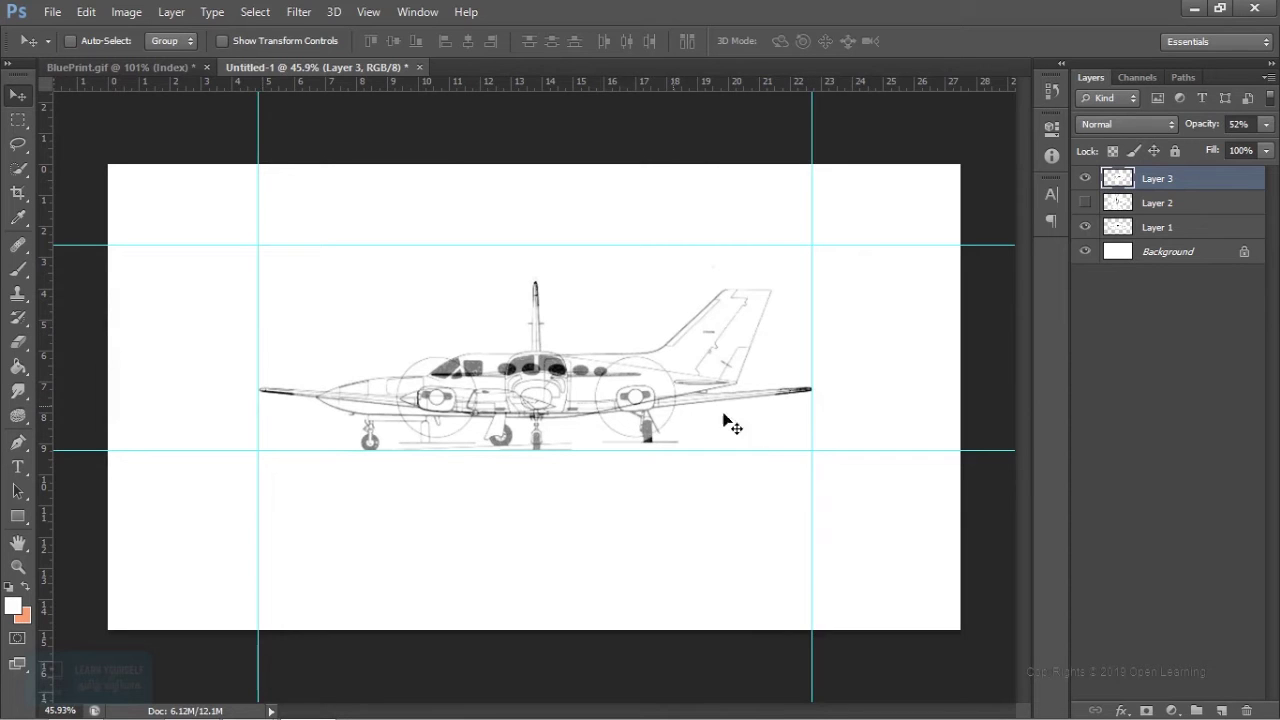
Step: Hide Layer 3, show Layer 2 and move its top view so the wings fit between the two vertical guides
{"action": "left_click", "coordinate": [1085, 178]}
{"action": "left_click", "coordinate": [1085, 203]}
{"action": "left_click", "coordinate": [1087, 208]}
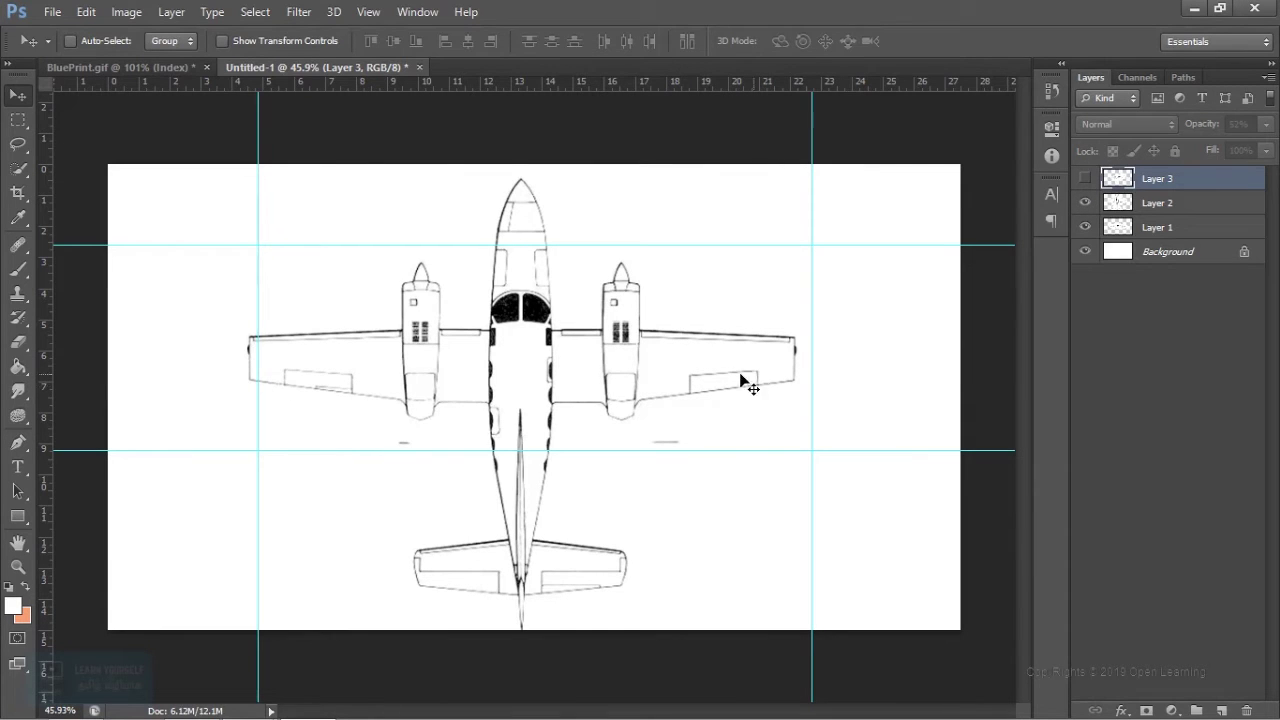
{"action": "left_click_drag", "start_coordinate": [639, 365], "coordinate": [650, 364]}
{"action": "left_click", "coordinate": [1153, 206]}
{"action": "left_click_drag", "start_coordinate": [682, 380], "coordinate": [697, 390]}
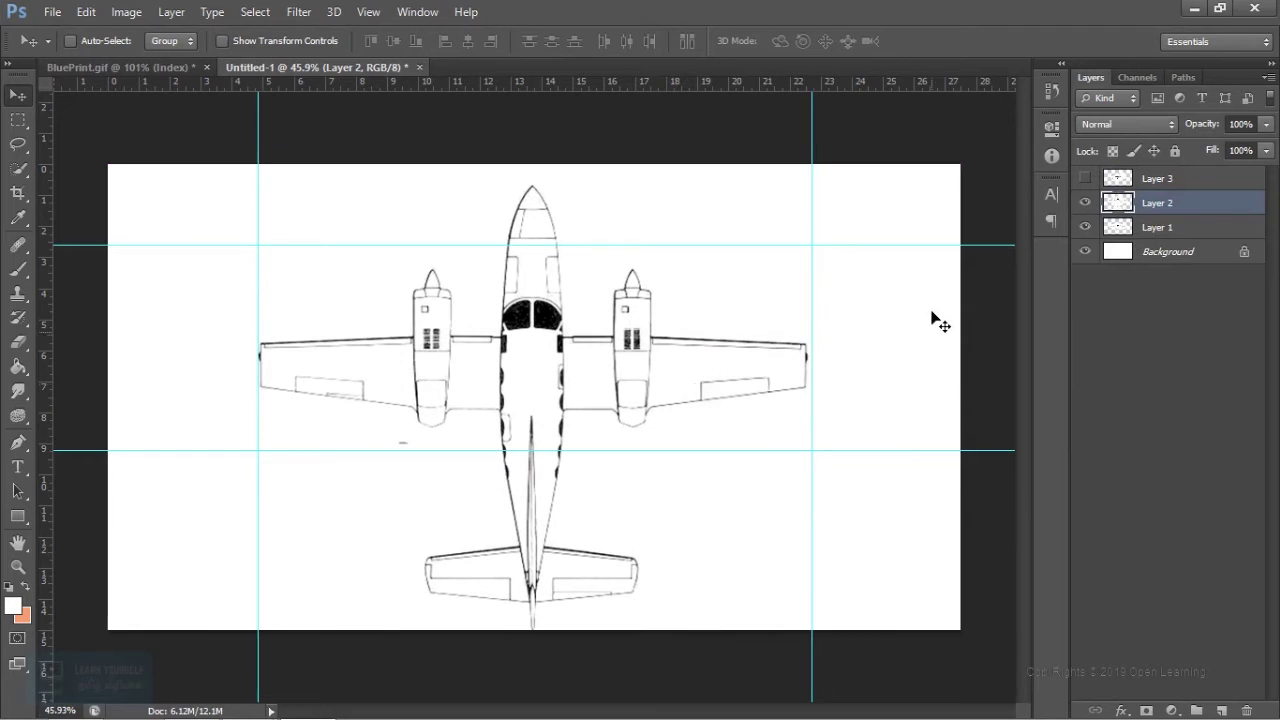
{"action": "scroll", "coordinate": [646, 449], "scroll_direction": "up", "scroll_amount": 2, "text": "alt"}
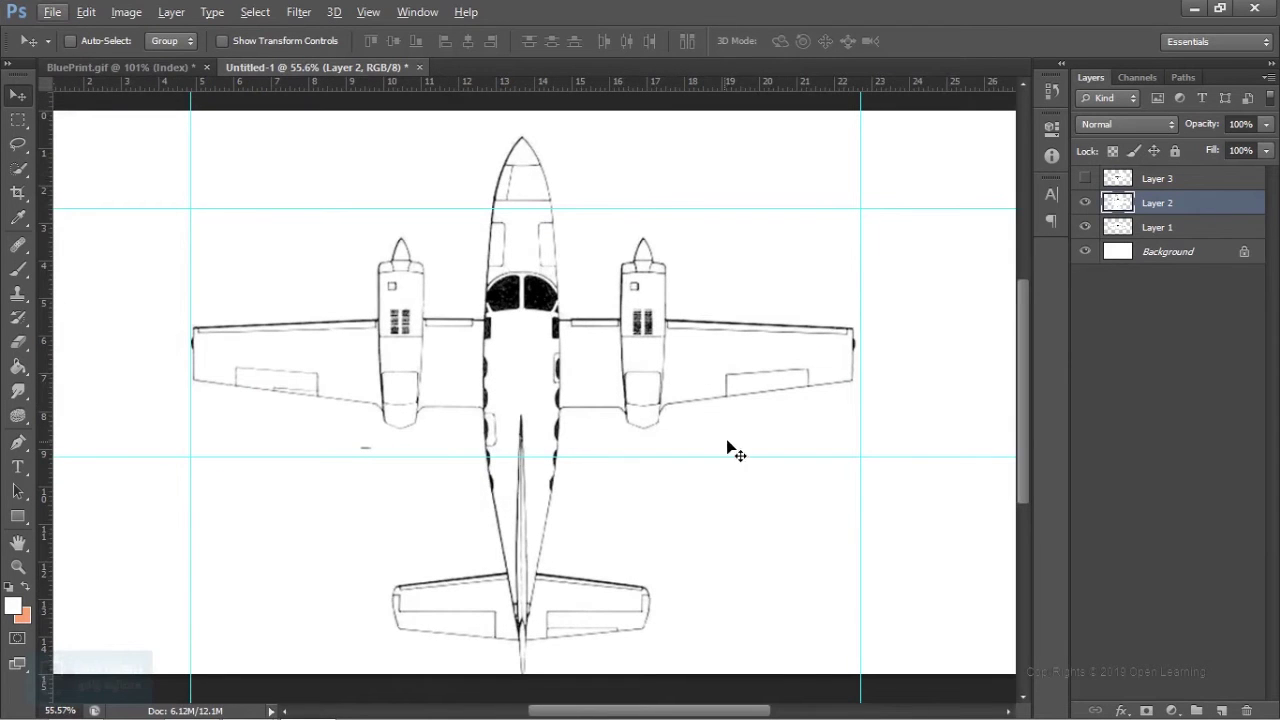
{"action": "key", "text": "Right"}
{"action": "key", "text": "Right"}
{"action": "key", "text": "Right"}
{"action": "key", "text": "Right"}
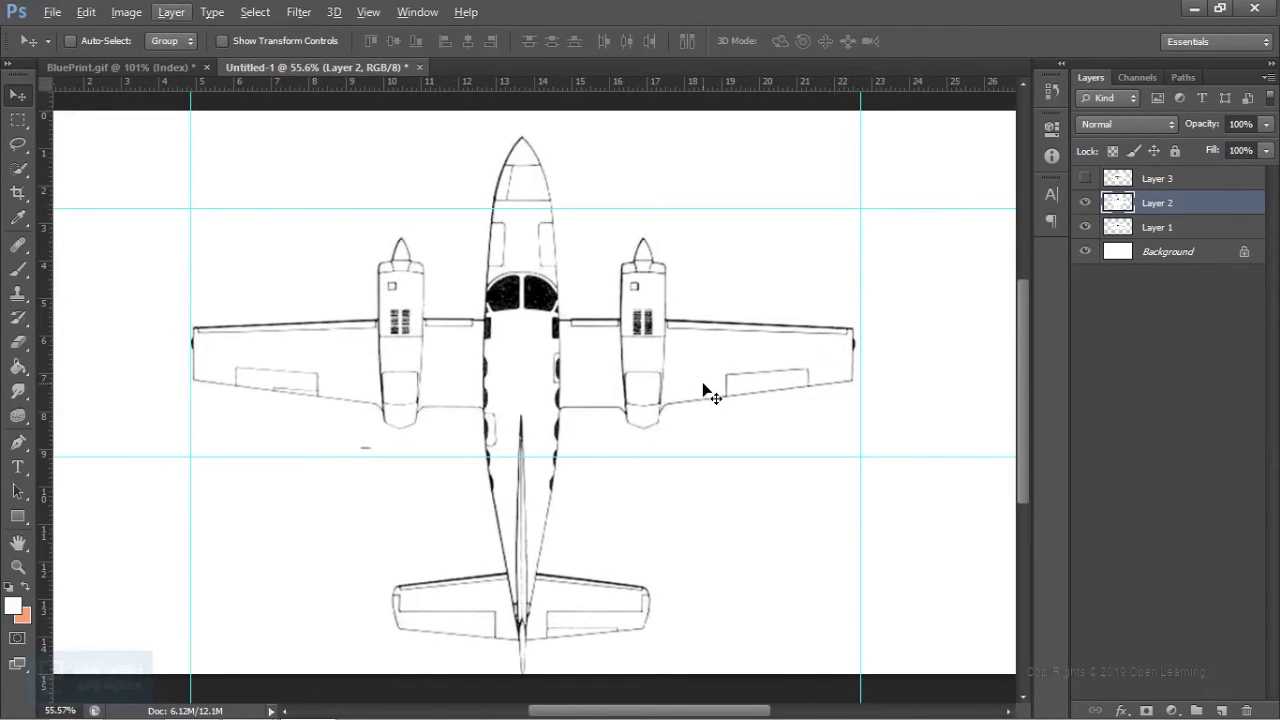
{"action": "left_click_drag", "start_coordinate": [618, 349], "coordinate": [637, 360]}
{"action": "scroll", "coordinate": [641, 364], "scroll_direction": "down", "scroll_amount": 1, "text": "alt"}
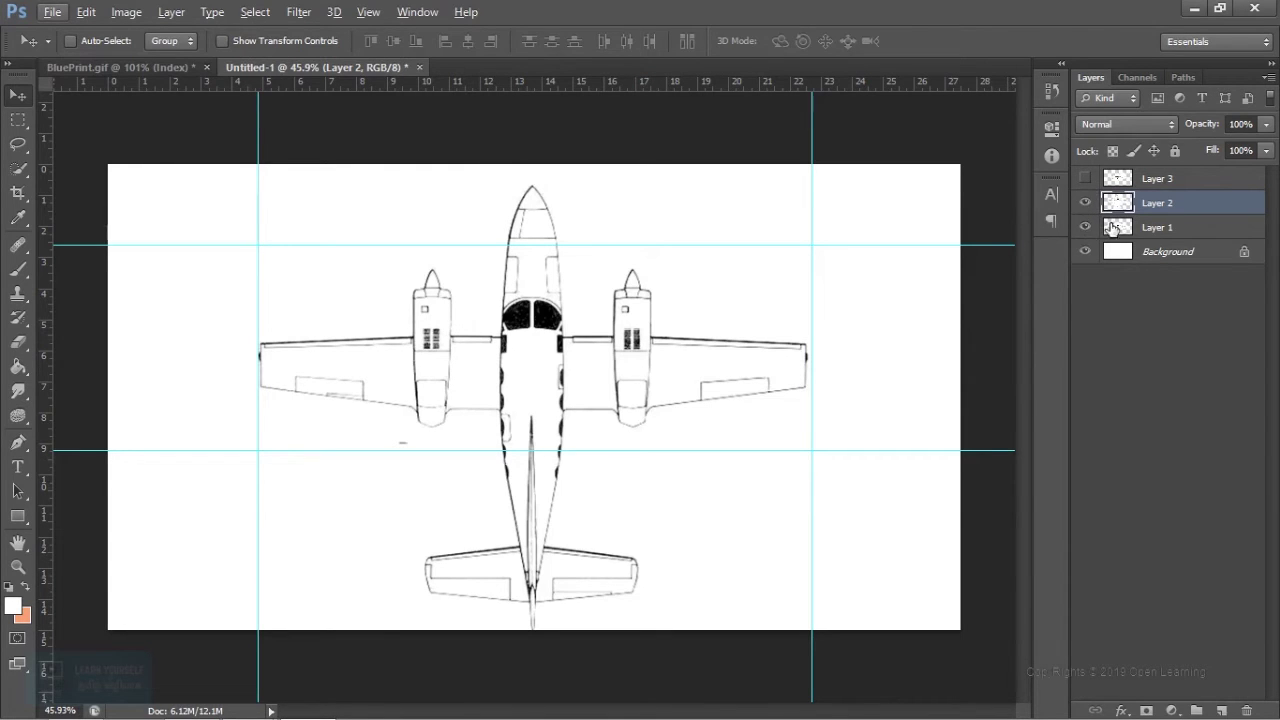
Step: Place Layer 1 above Layer 2 in the layer order and set Layer 1's opacity to 50%
{"action": "left_click_drag", "start_coordinate": [1163, 228], "coordinate": [1168, 192]}
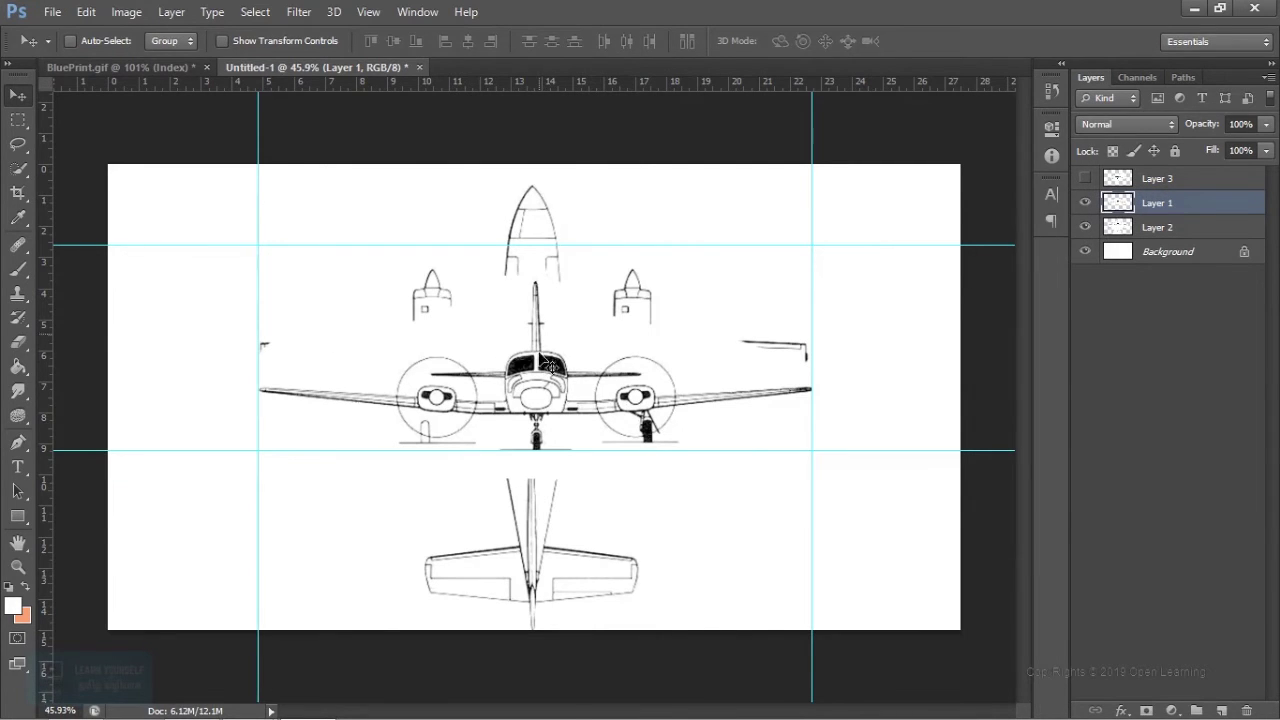
{"action": "scroll", "coordinate": [540, 490], "scroll_direction": "up", "scroll_amount": 3, "text": "alt"}
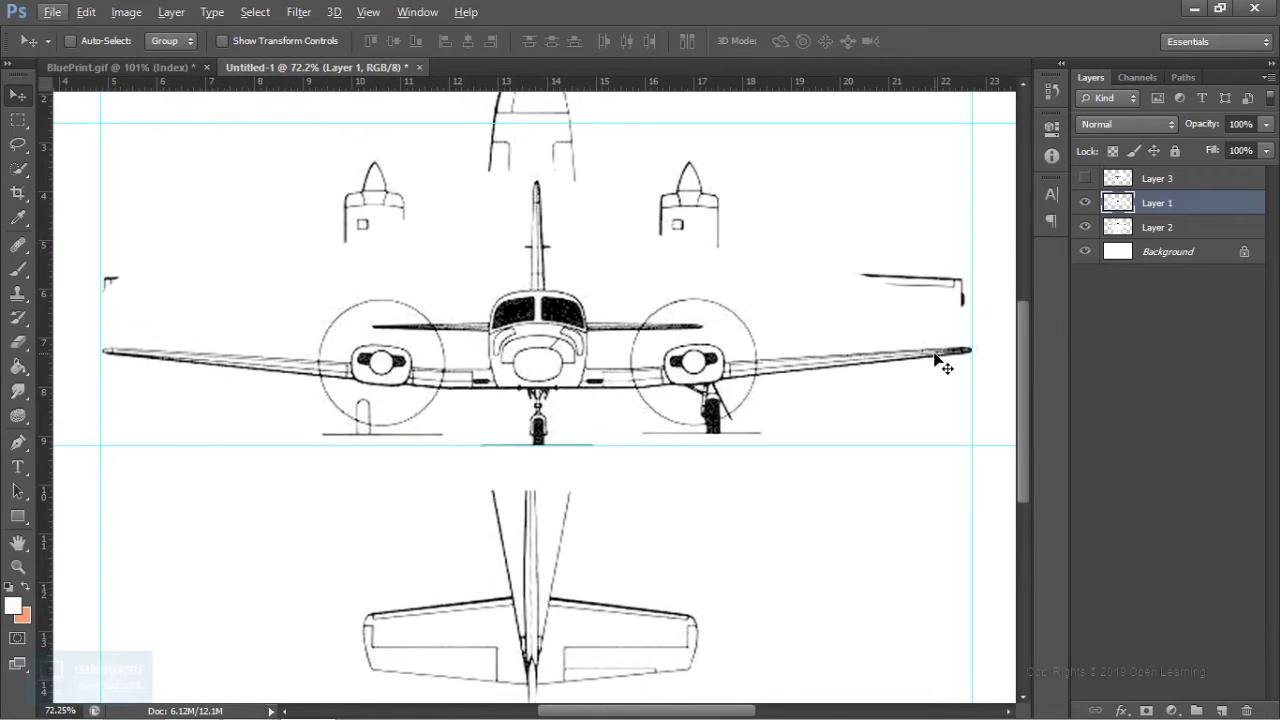
{"action": "scroll", "coordinate": [620, 370], "scroll_direction": "up", "scroll_amount": 3}
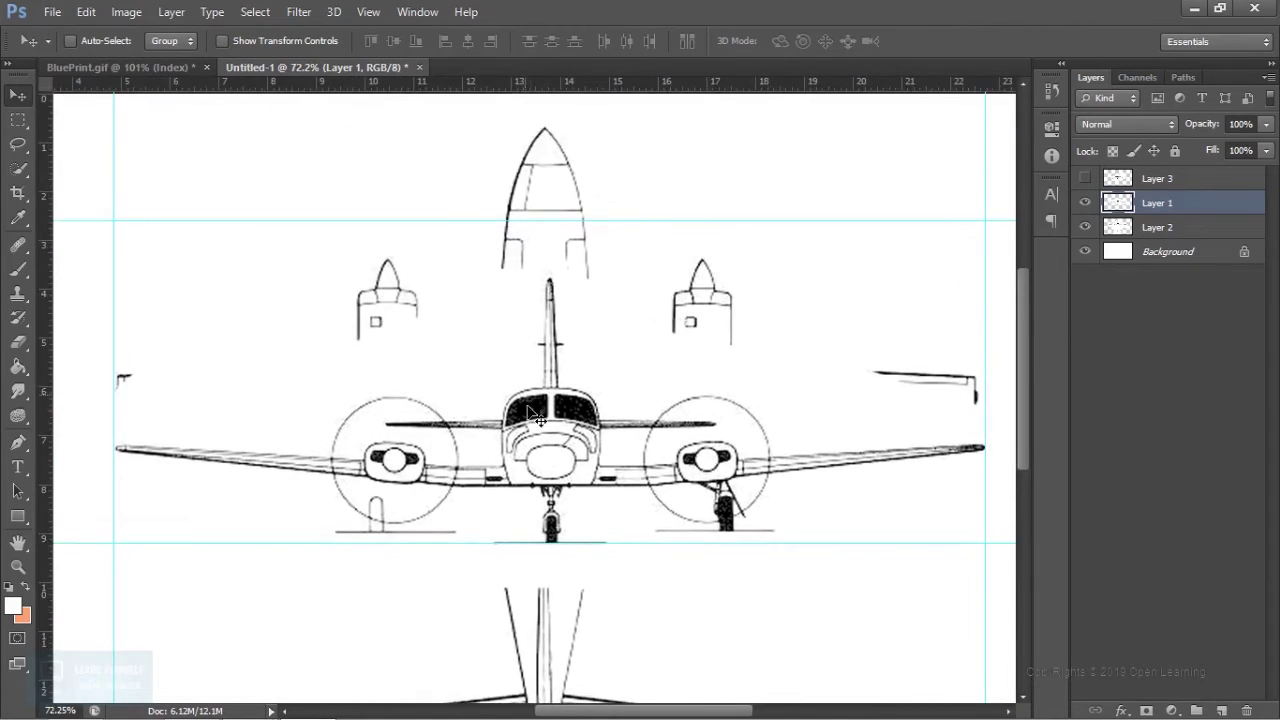
{"action": "left_click", "coordinate": [1266, 124]}
{"action": "left_click_drag", "start_coordinate": [1262, 146], "coordinate": [1218, 150]}
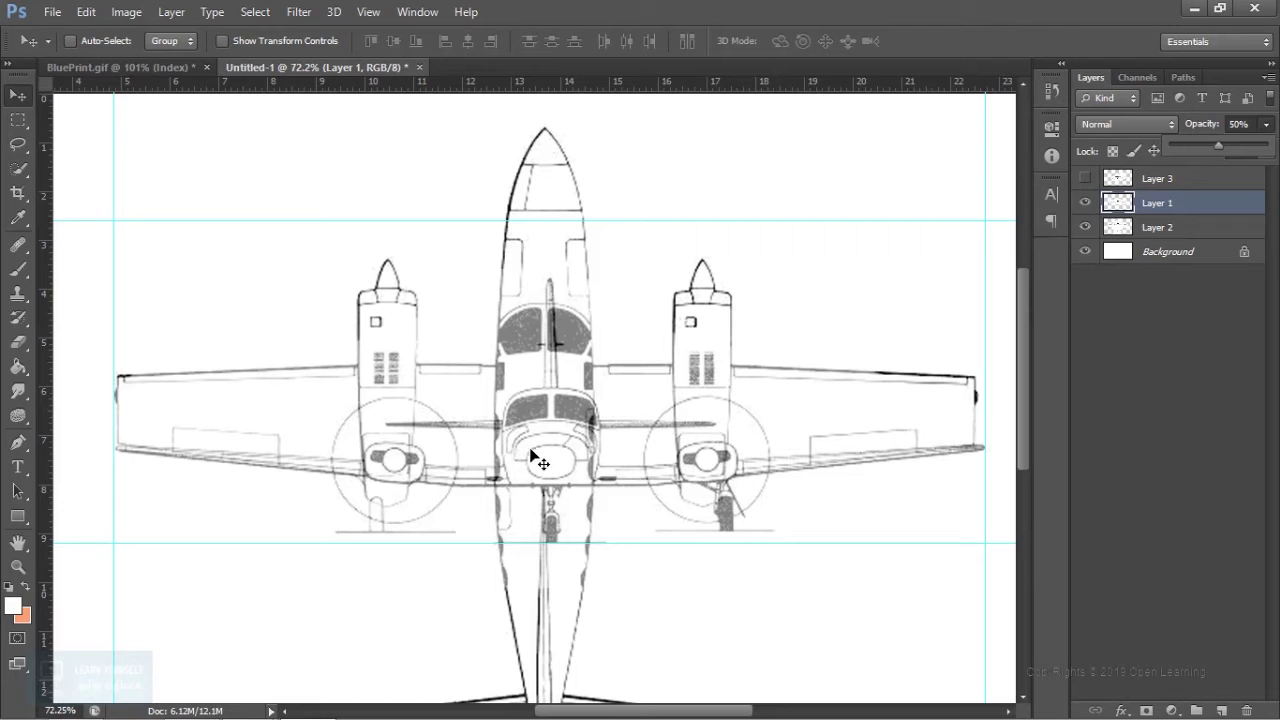
Step: Move the top view on Layer 2 right by about 0.18 in to match the front view's centerline
{"action": "left_click", "coordinate": [1120, 236]}
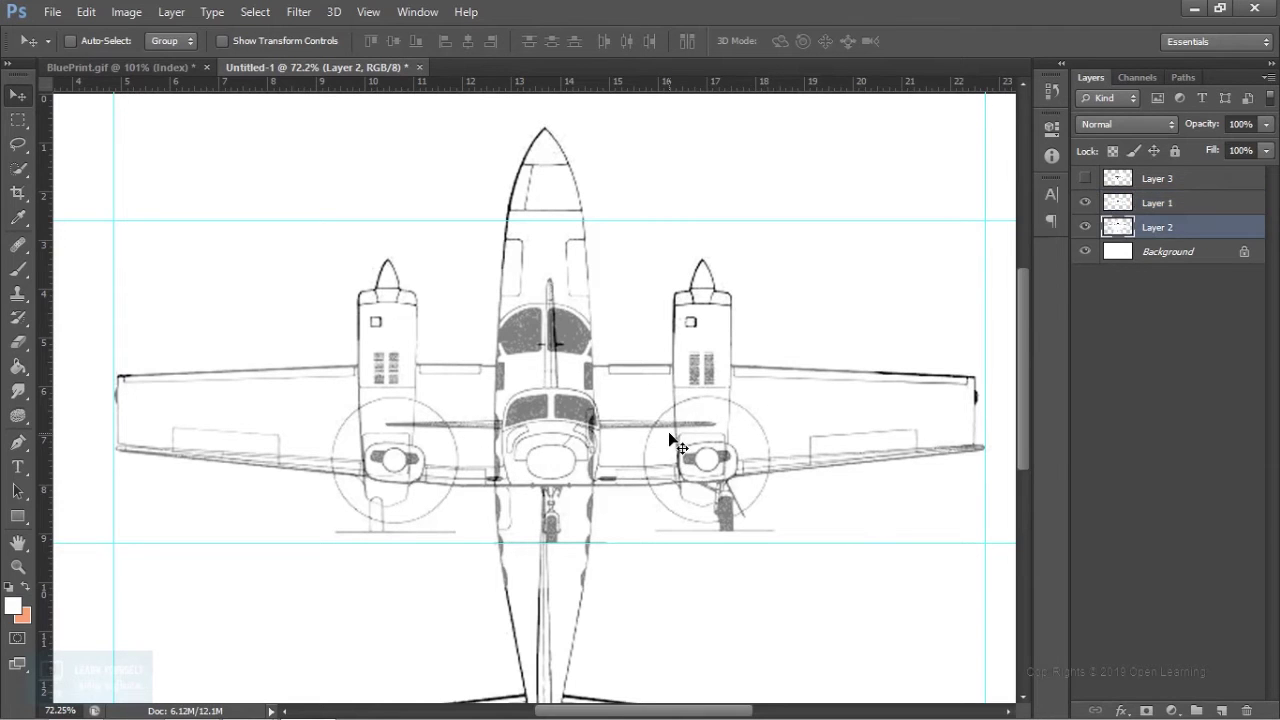
{"action": "left_click_drag", "start_coordinate": [668, 431], "coordinate": [680, 439]}
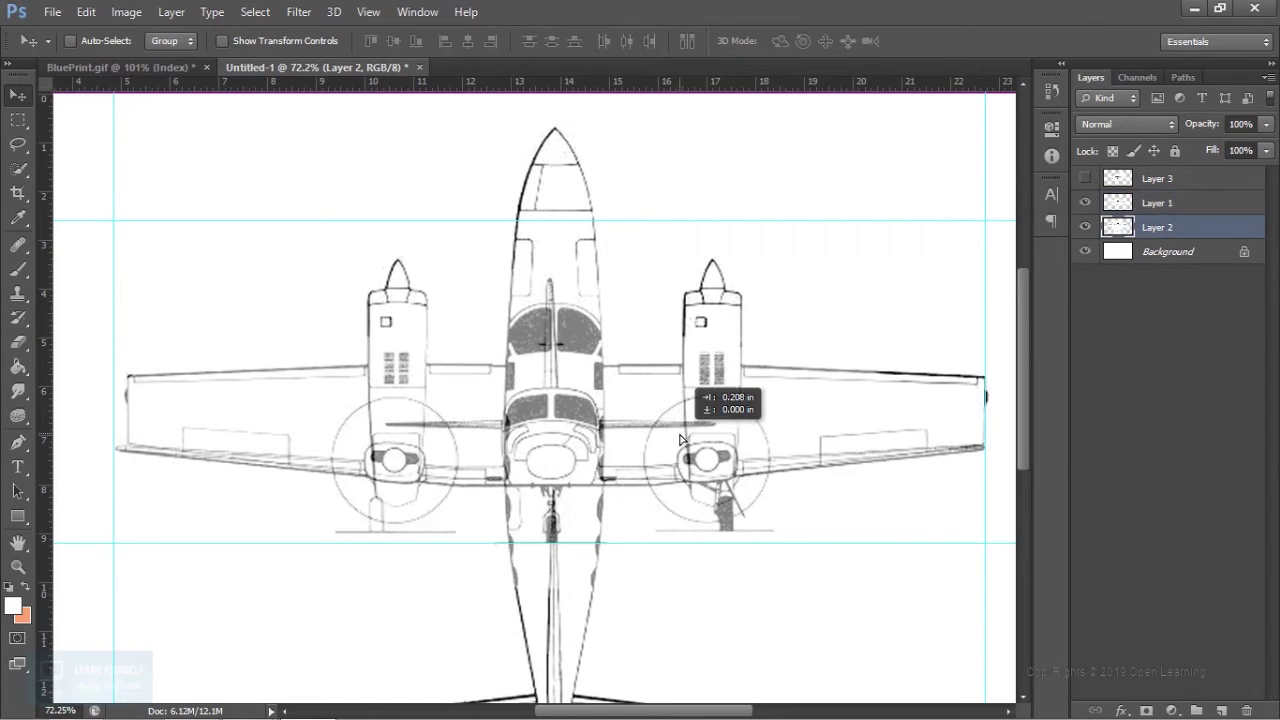
{"action": "left_click_drag", "start_coordinate": [680, 439], "coordinate": [678, 442]}
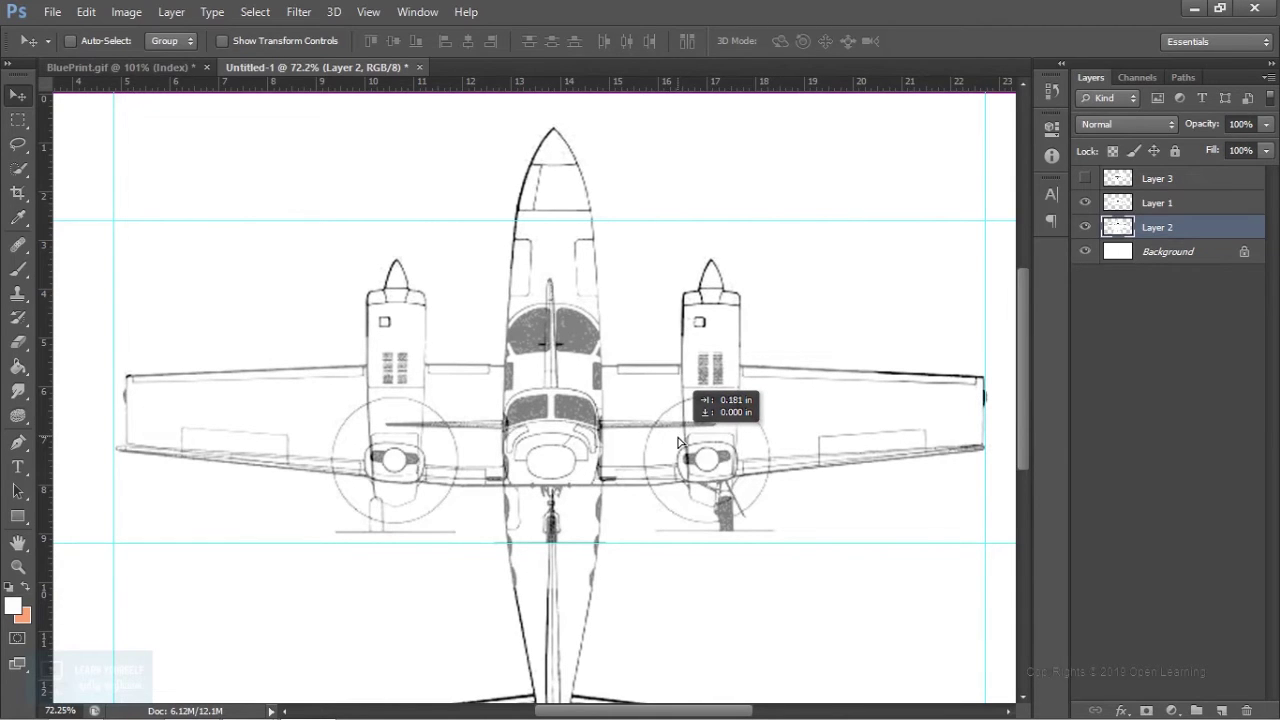
{"action": "left_click_drag", "start_coordinate": [678, 442], "coordinate": [678, 442]}
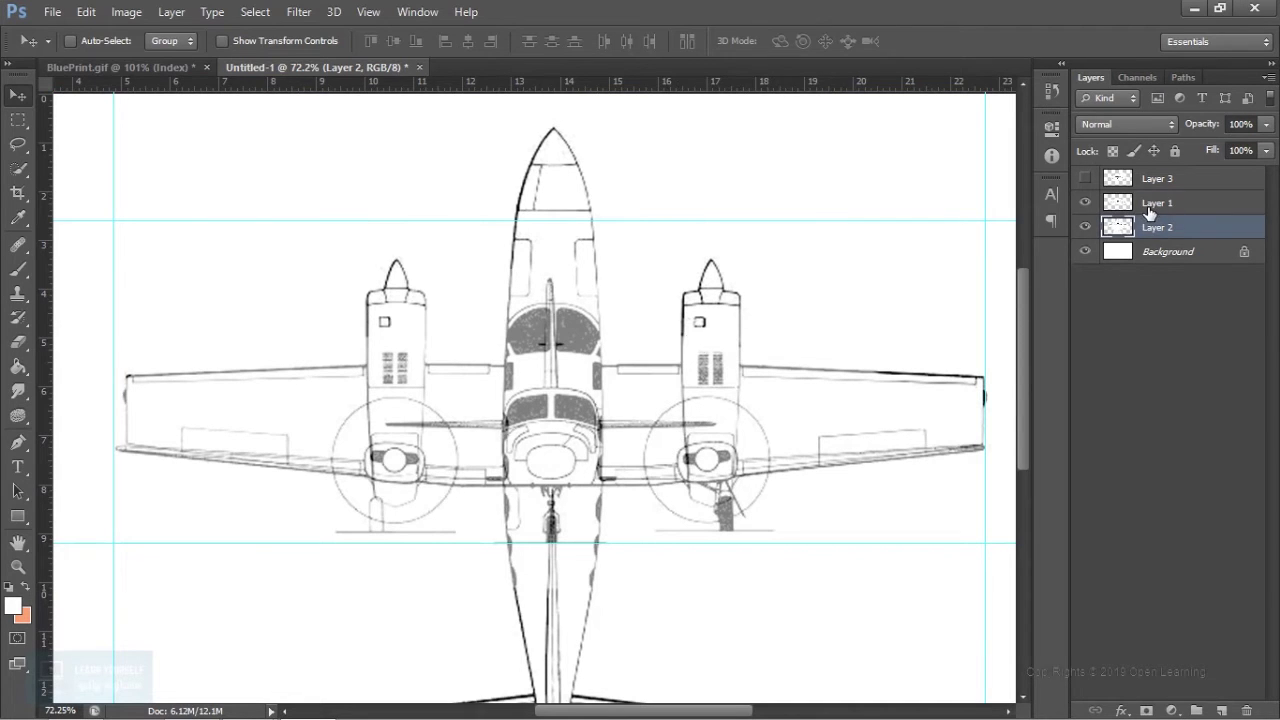
Step: Nudge the front view on Layer 1 slightly right until its fuselage and engines line up with the top view
{"action": "left_click", "coordinate": [1152, 210]}
{"action": "left_click_drag", "start_coordinate": [567, 400], "coordinate": [549, 411]}
{"action": "key", "text": "ctrl+z"}
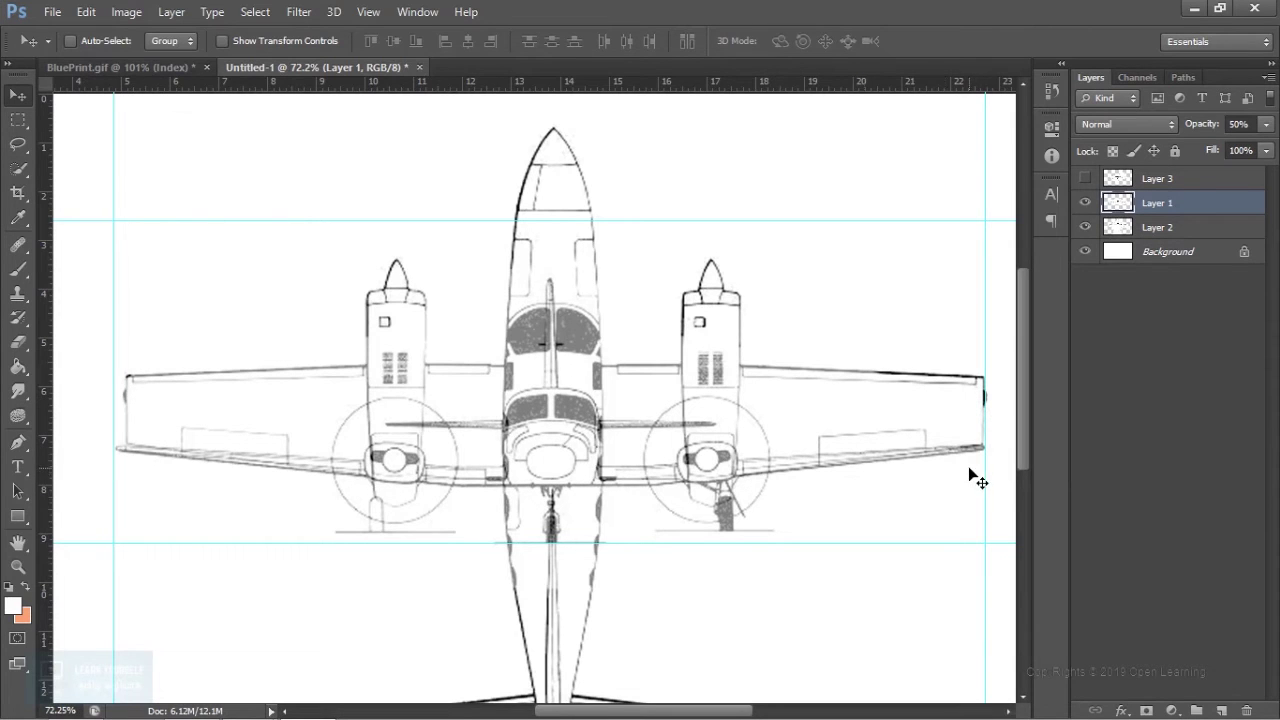
{"action": "key", "text": "Right"}
{"action": "key", "text": "Right"}
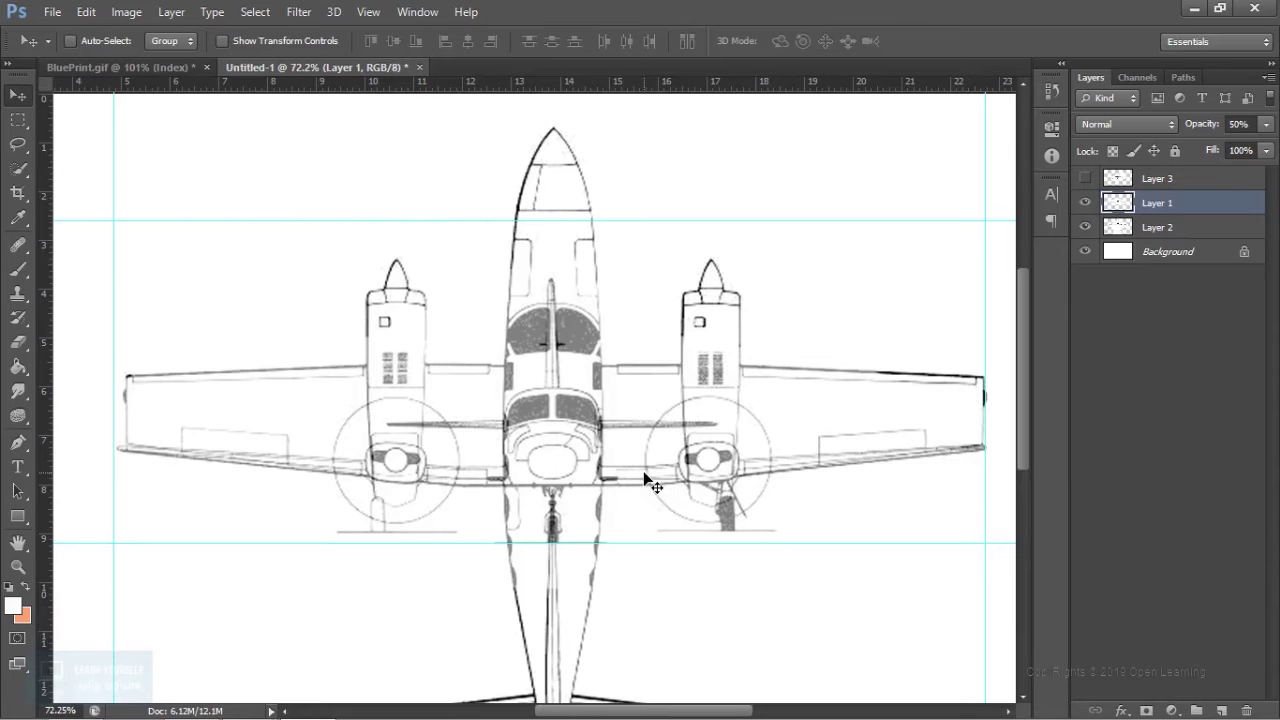
{"action": "key", "text": "Left"}
{"action": "key", "text": "Left"}
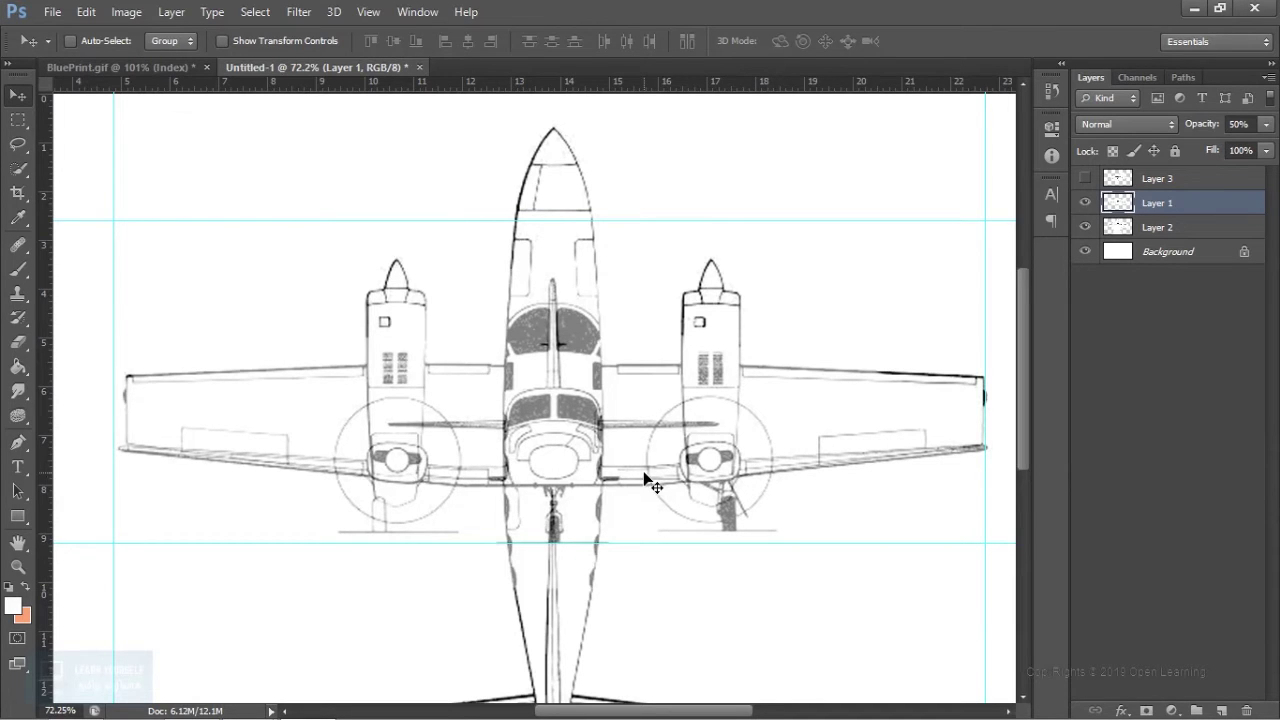
{"action": "key", "text": "Left"}
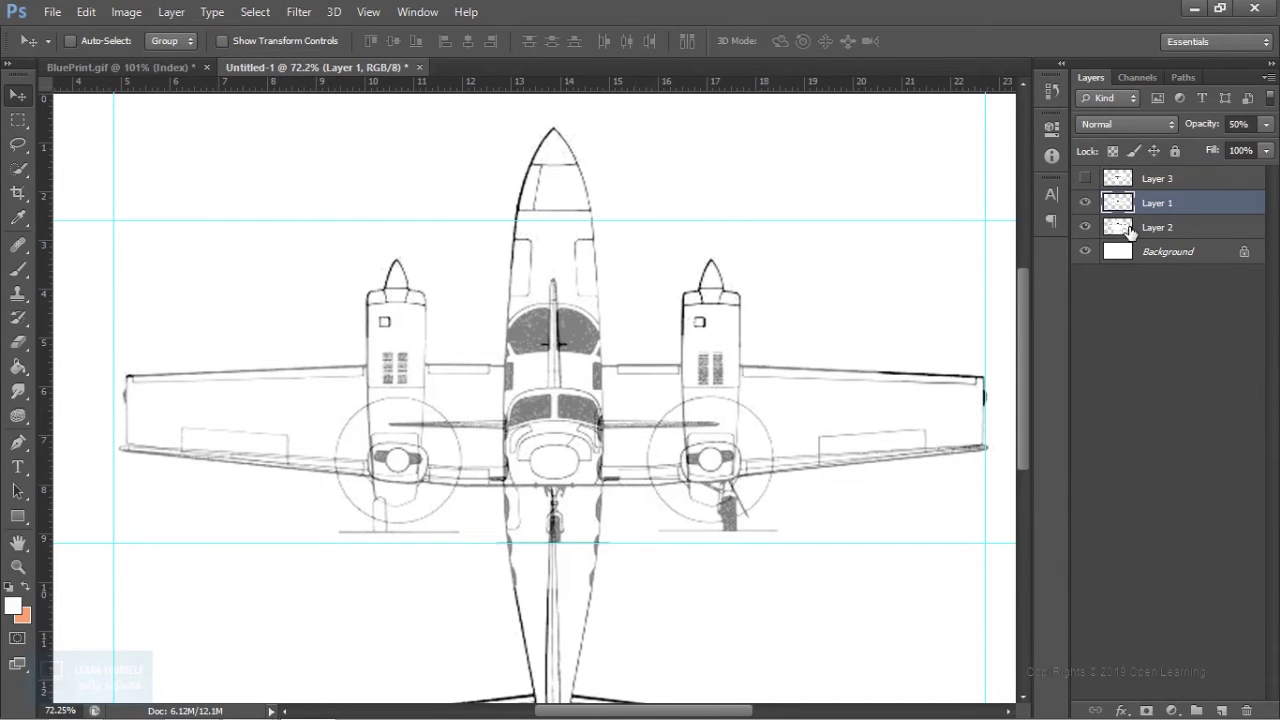
Step: Select Layer 1 and Layer 2 together and nudge them left until the front view's left wing tip meets the vertical guide
{"action": "left_click", "coordinate": [1146, 228], "text": "shift"}
{"action": "key", "text": "Left"}
{"action": "key", "text": "Left"}
{"action": "key", "text": "Left"}
{"action": "key", "text": "Left"}
{"action": "key", "text": "Left"}
{"action": "key", "text": "Left"}
{"action": "key", "text": "Left"}
{"action": "key", "text": "Left"}
{"action": "key", "text": "Left"}
{"action": "key", "text": "Left"}
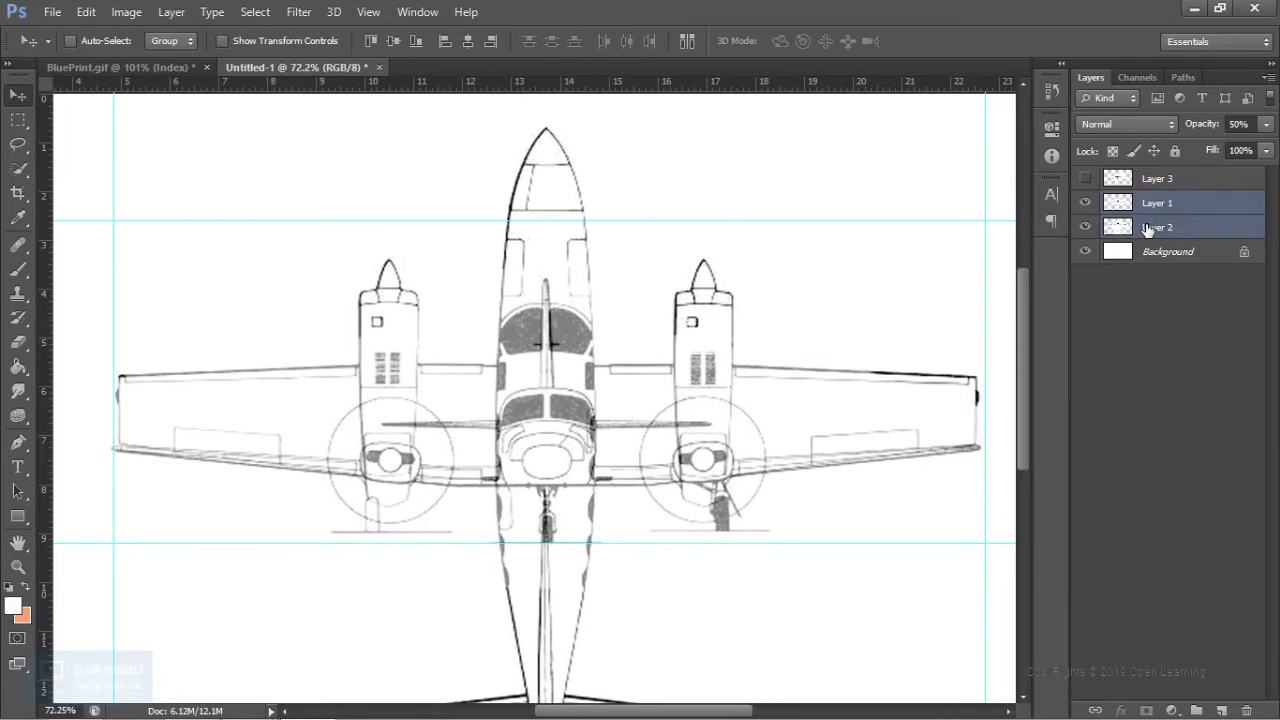
Step: Nudge Layer 1 and Layer 2 together slightly right so the wing tips sit evenly between the vertical guides
{"action": "key", "text": "Right"}
{"action": "key", "text": "Right"}
{"action": "key", "text": "Right"}
{"action": "key", "text": "Right"}
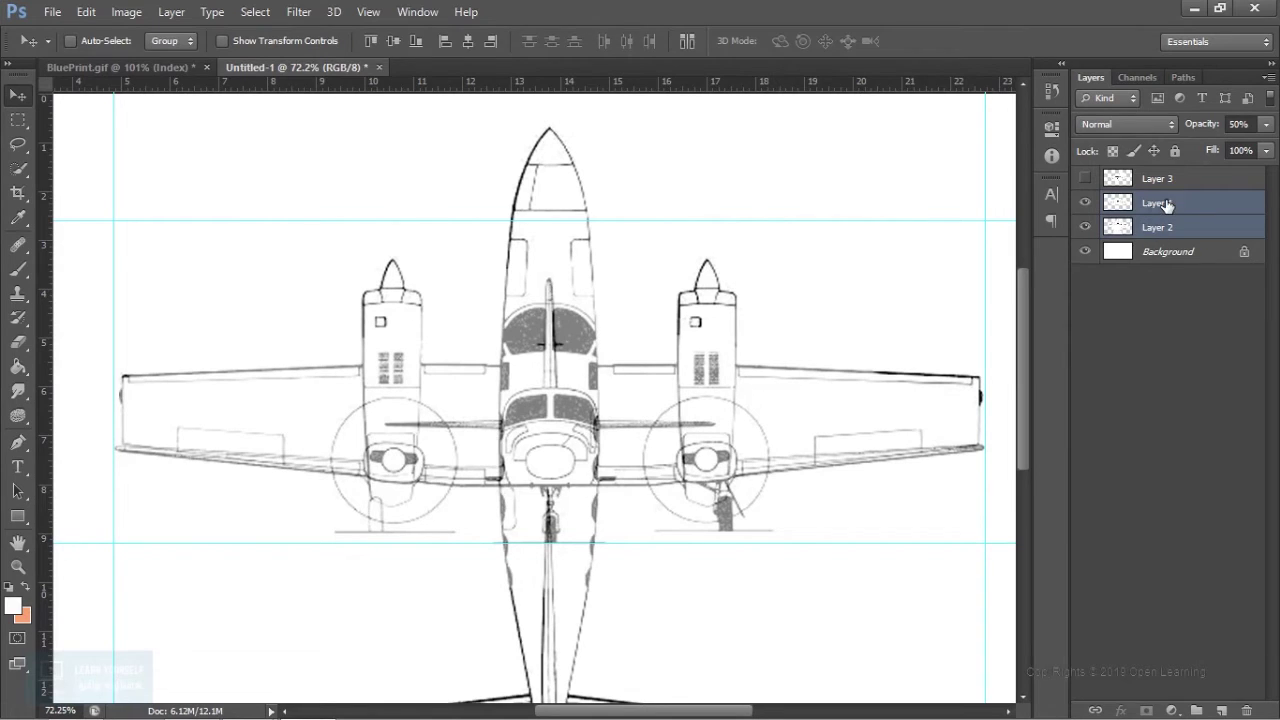
Step: Show Layer 3 and move the side view right until its nose wheel overlaps the front view's nose wheel
{"action": "left_click", "coordinate": [1147, 199]}
{"action": "left_click", "coordinate": [1085, 179]}
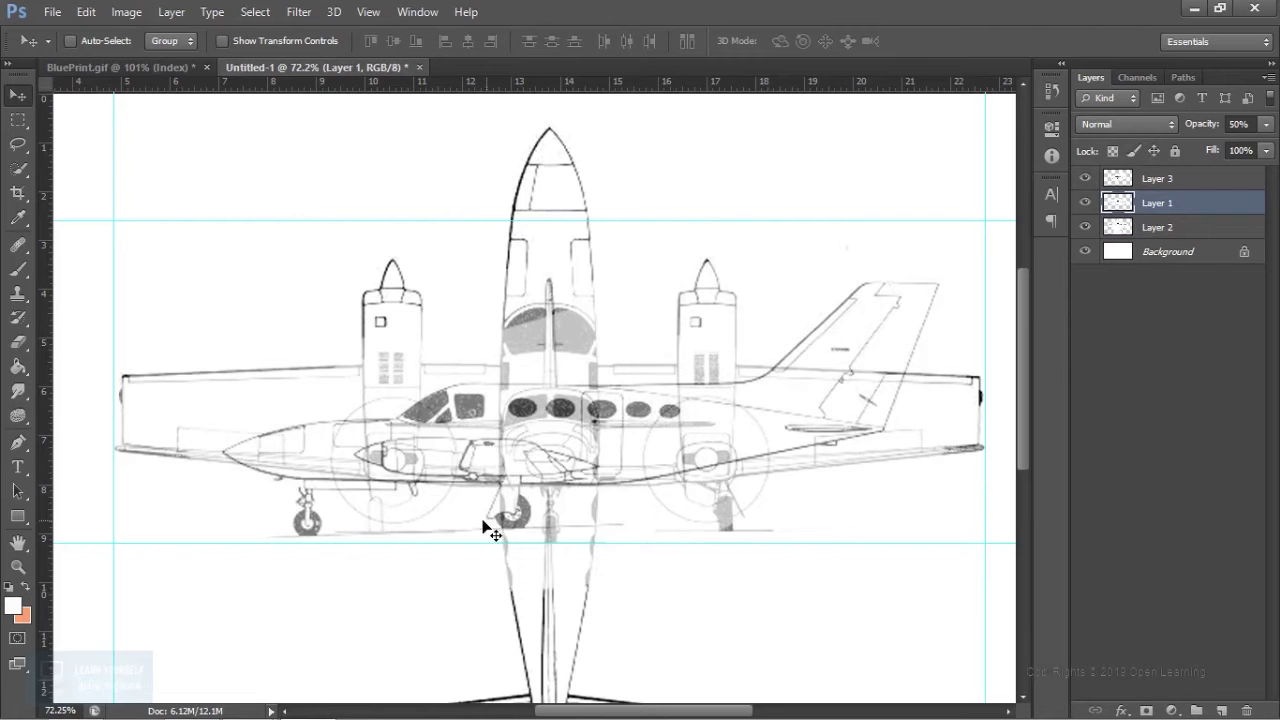
{"action": "left_click_drag", "start_coordinate": [540, 464], "coordinate": [624, 459]}
{"action": "left_click", "coordinate": [1150, 178]}
{"action": "left_click_drag", "start_coordinate": [657, 411], "coordinate": [858, 409]}
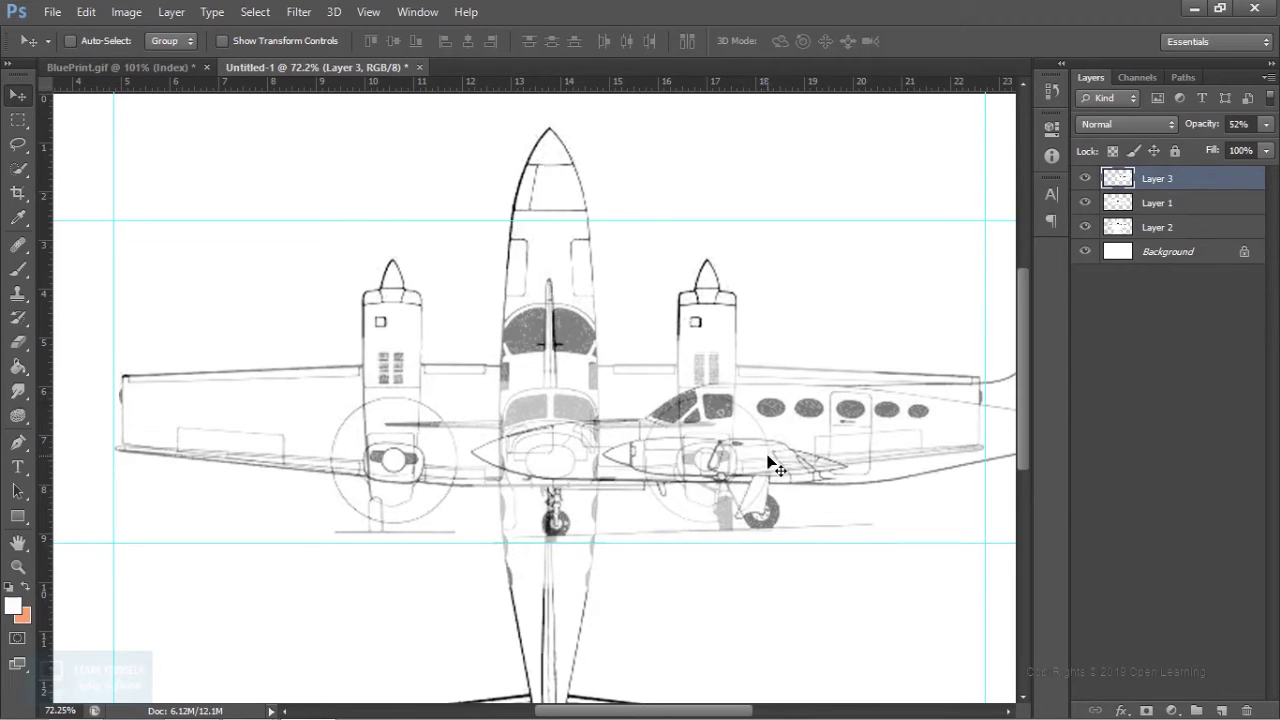
Step: Move the side view on Layer 3 back left toward the canvas center and rest its nose wheel on the lower horizontal guide
{"action": "left_click_drag", "start_coordinate": [786, 460], "coordinate": [611, 458]}
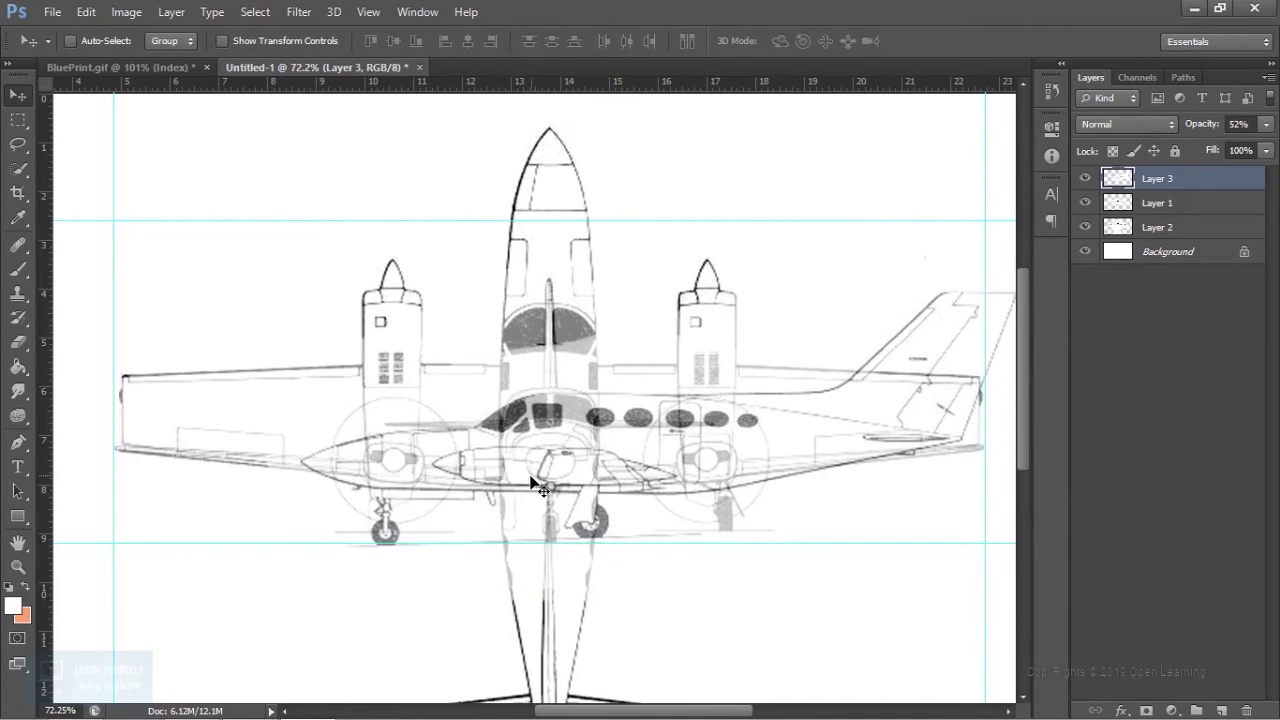
{"action": "scroll", "coordinate": [505, 491], "scroll_direction": "up", "scroll_amount": 2, "text": "alt"}
{"action": "left_click_drag", "start_coordinate": [408, 466], "coordinate": [405, 460]}
{"action": "scroll", "coordinate": [534, 548], "scroll_direction": "down", "scroll_amount": 2, "text": "alt"}
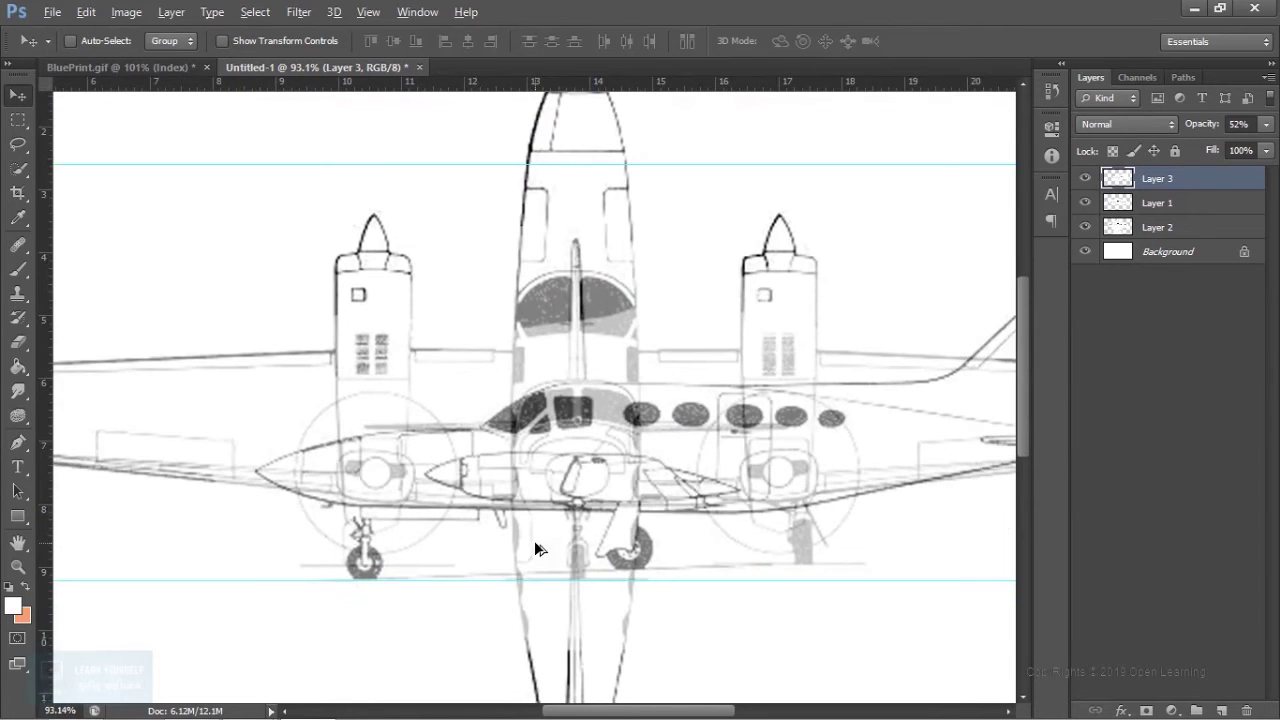
{"action": "scroll", "coordinate": [535, 548], "scroll_direction": "down", "scroll_amount": 2, "text": "alt"}
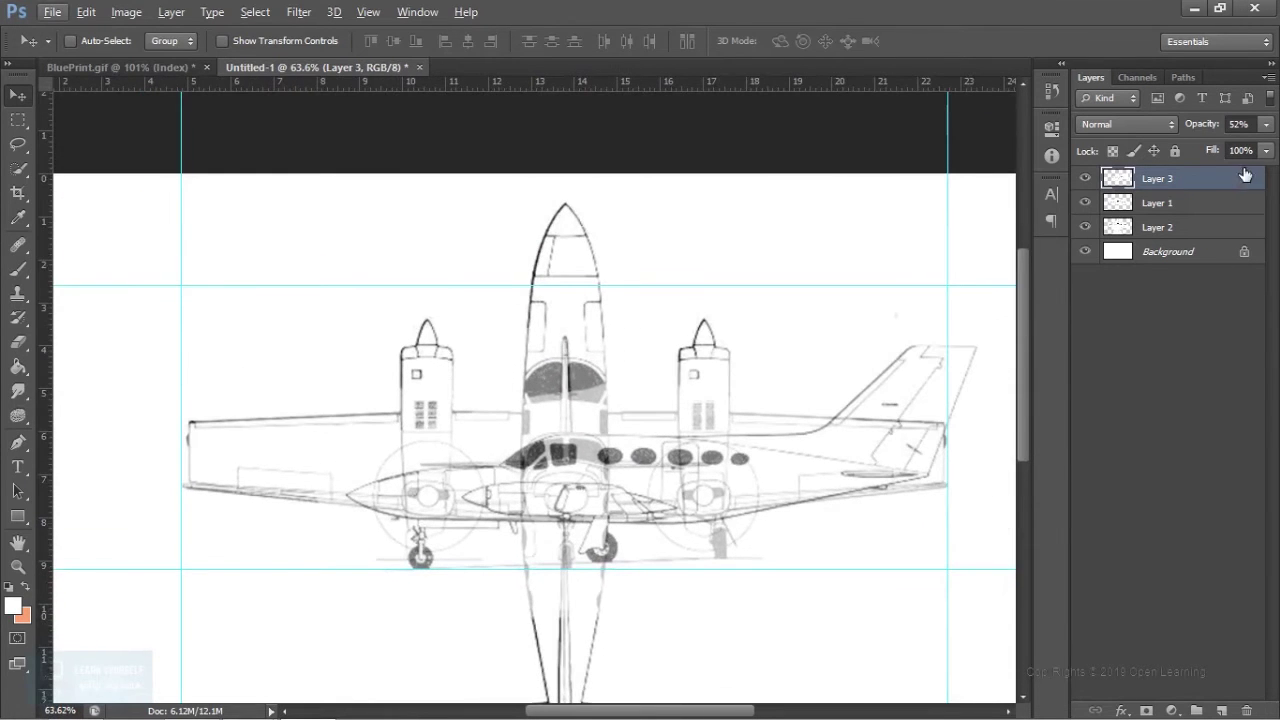
{"action": "left_click", "coordinate": [1266, 124]}
{"action": "left_click_drag", "start_coordinate": [1224, 143], "coordinate": [1271, 146]}
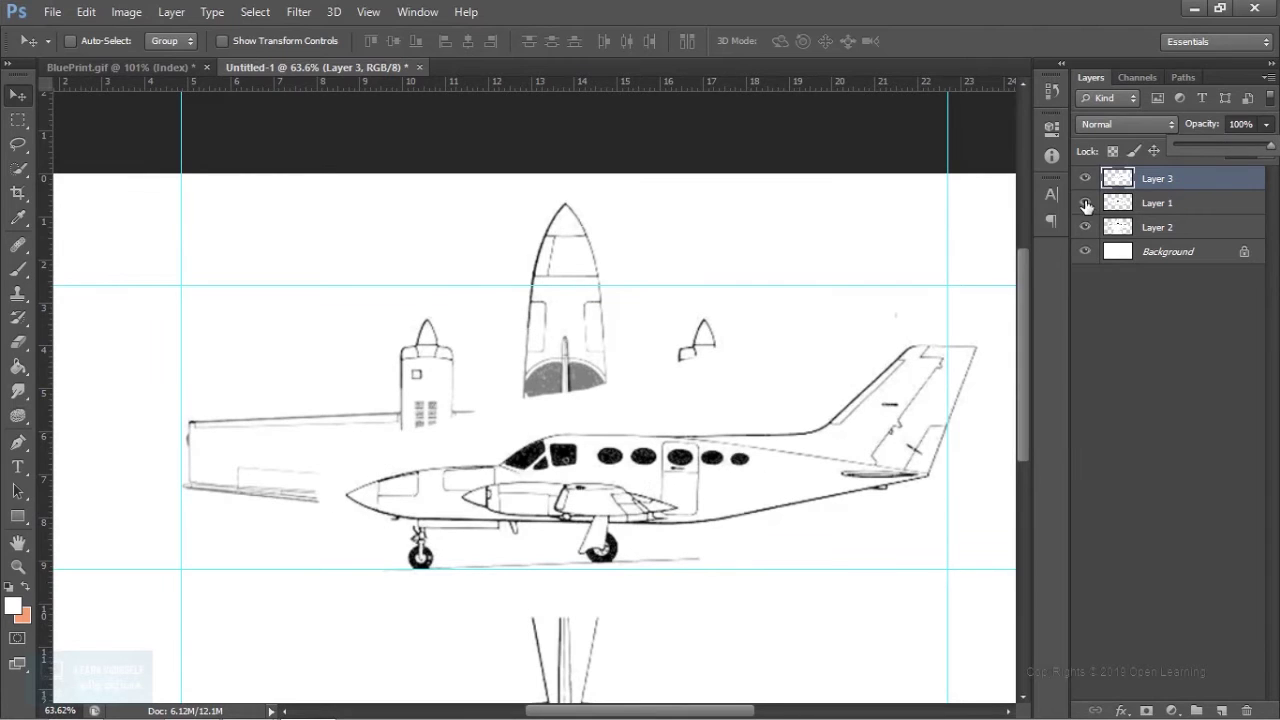
{"action": "left_click", "coordinate": [1160, 203]}
{"action": "mouse_move", "coordinate": [1266, 130]}
{"action": "left_mouse_down"}
{"action": "mouse_move", "coordinate": [1243, 152]}
{"action": "mouse_move", "coordinate": [1273, 146]}
{"action": "left_mouse_up"}
{"action": "left_click", "coordinate": [1176, 186]}
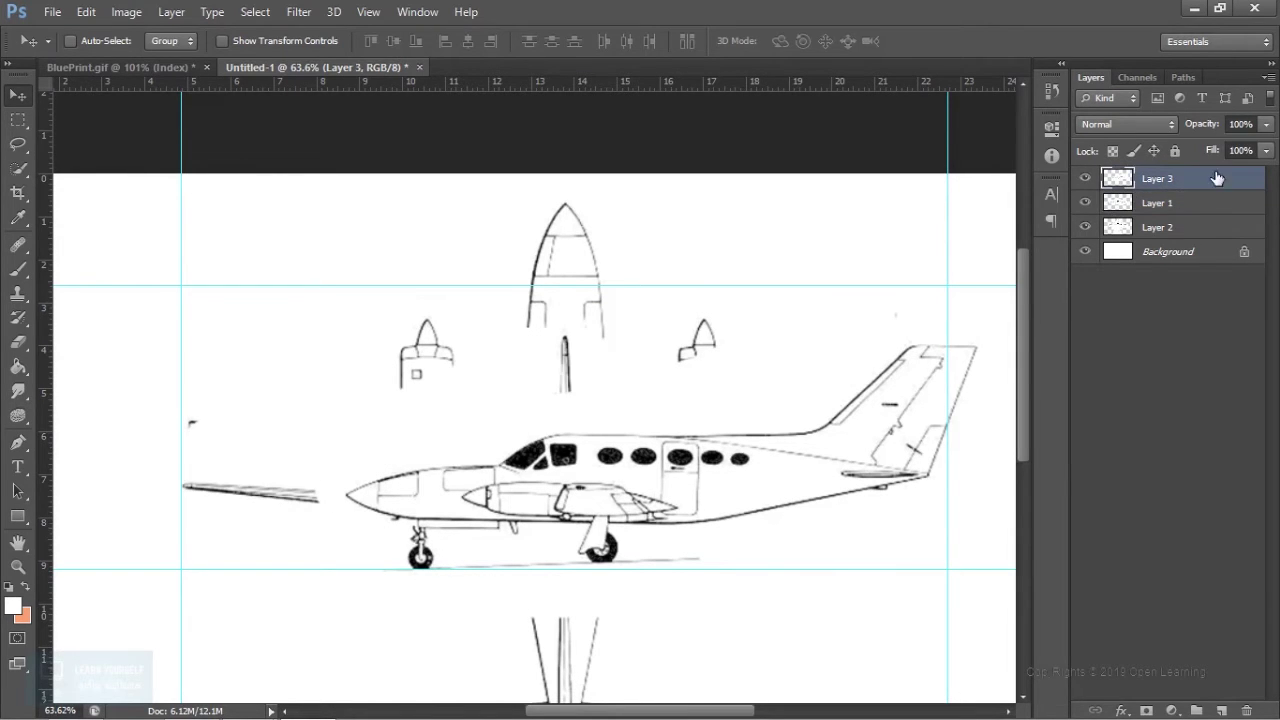
{"action": "key", "text": "ctrl+alt+z"}
{"action": "key", "text": "ctrl+alt+z"}
Step: Set the opacity of both Layer 3 and Layer 1 to 100%
{"action": "left_click", "coordinate": [1267, 125]}
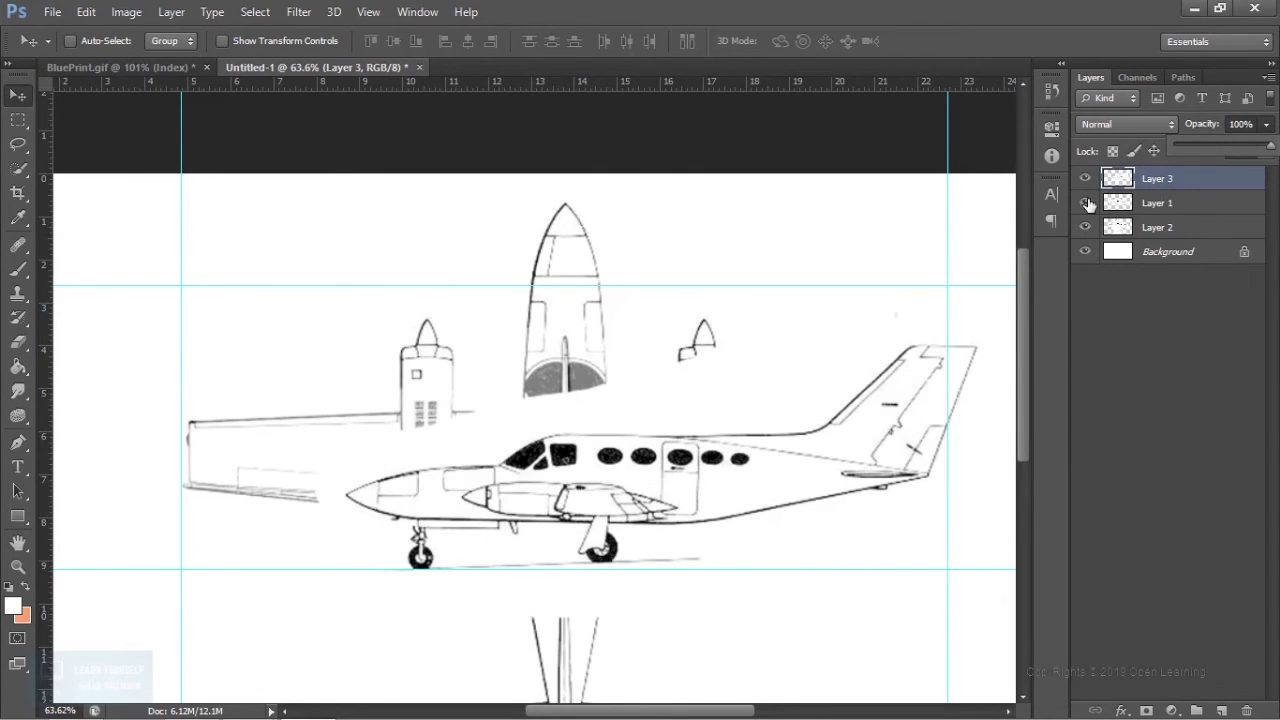
{"action": "left_click", "coordinate": [1155, 203]}
{"action": "left_click", "coordinate": [1267, 127]}
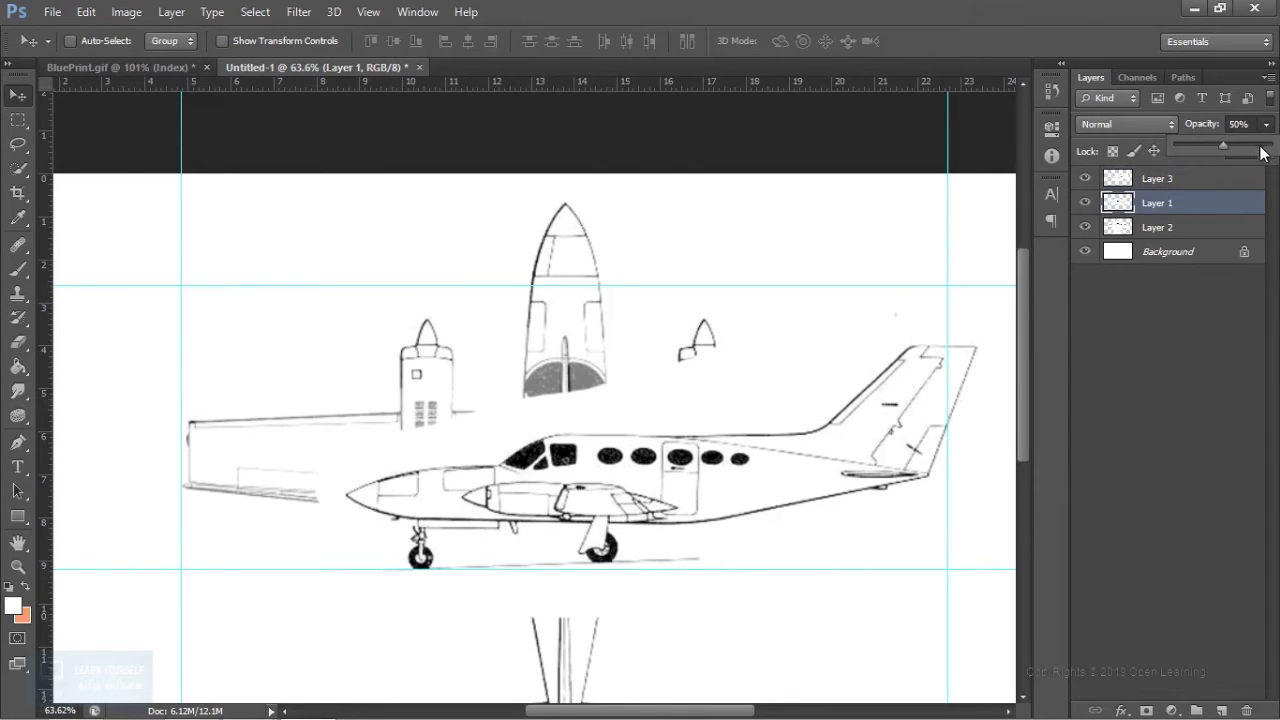
{"action": "left_click", "coordinate": [1175, 181]}
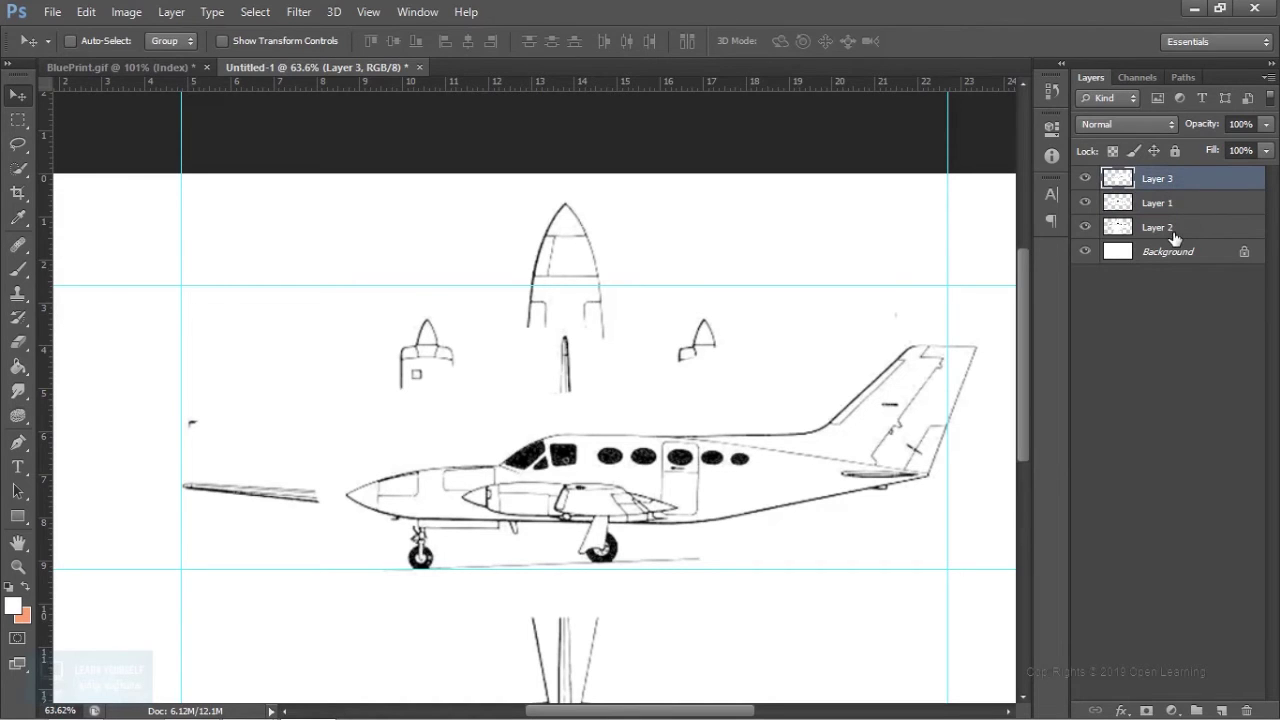
Step: Hide Layer 3 and Layer 1, and rename Layer 2 as TopView
{"action": "left_click", "coordinate": [1085, 178]}
{"action": "left_click", "coordinate": [1085, 203]}
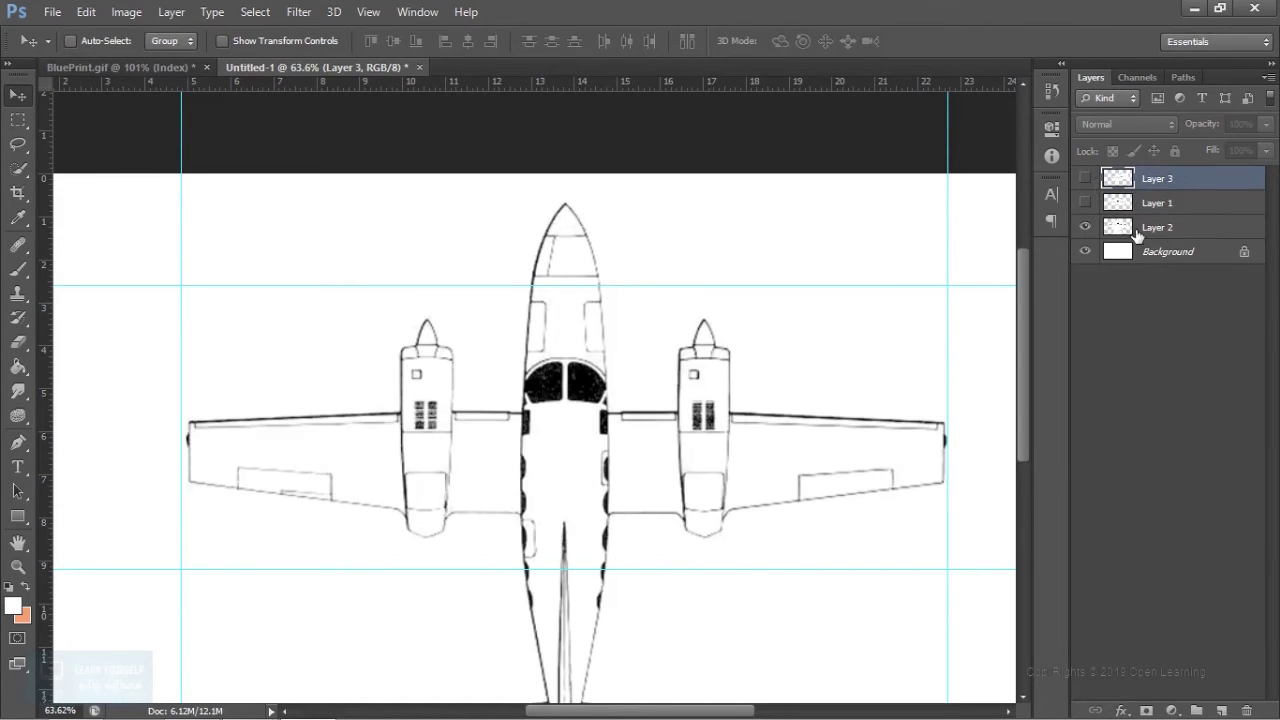
{"action": "double_click", "coordinate": [1150, 228]}
{"action": "left_click", "coordinate": [1148, 227]}
{"action": "left_click", "coordinate": [1112, 226]}
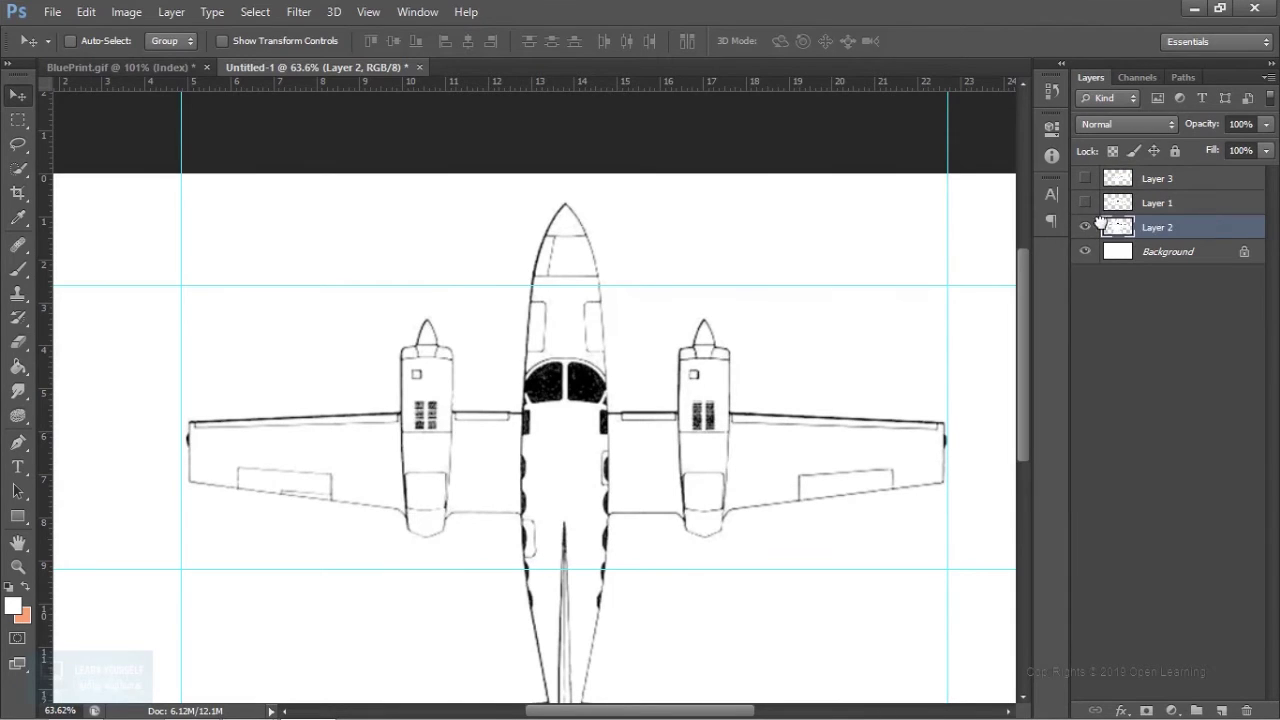
{"action": "double_click", "coordinate": [1172, 229]}
{"action": "type", "text": "TopView"}
{"action": "key", "text": "Return"}
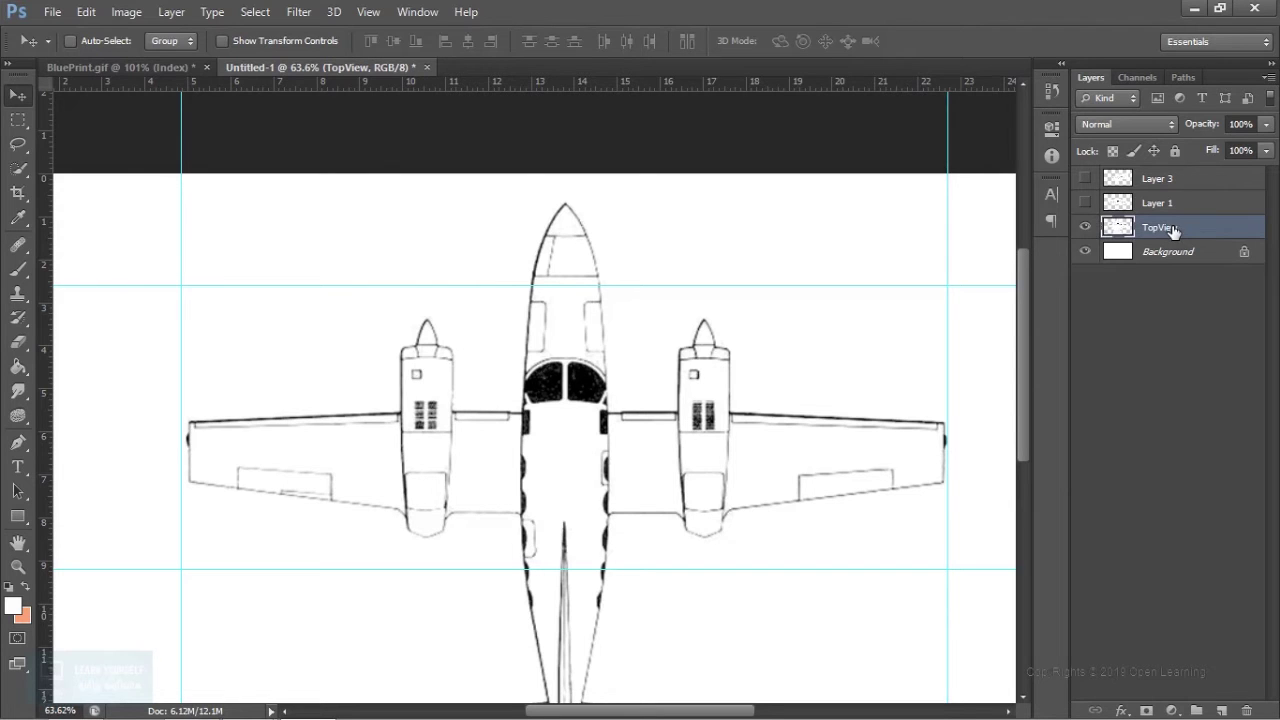
Step: Make Layer 1 visible and rename it FrontView
{"action": "double_click", "coordinate": [1150, 203]}
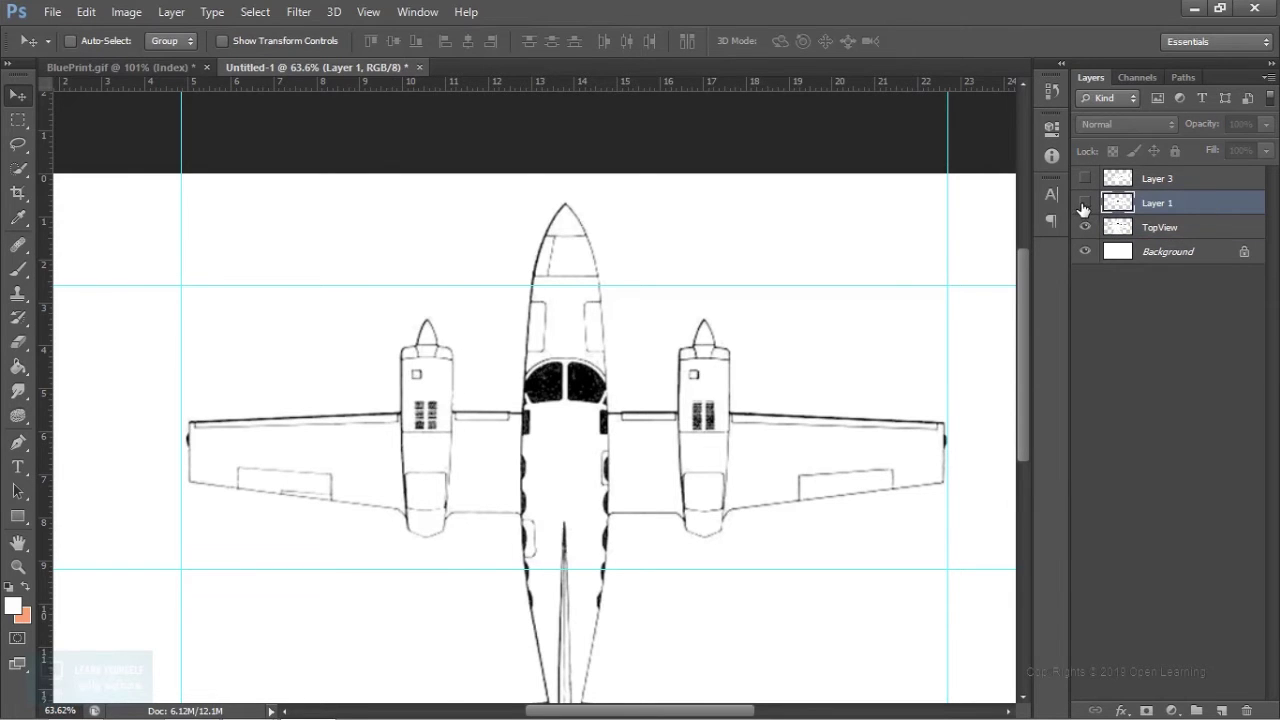
{"action": "left_click", "coordinate": [1085, 203]}
{"action": "double_click", "coordinate": [1173, 210]}
{"action": "type", "text": "F"}
{"action": "key", "text": "Return"}
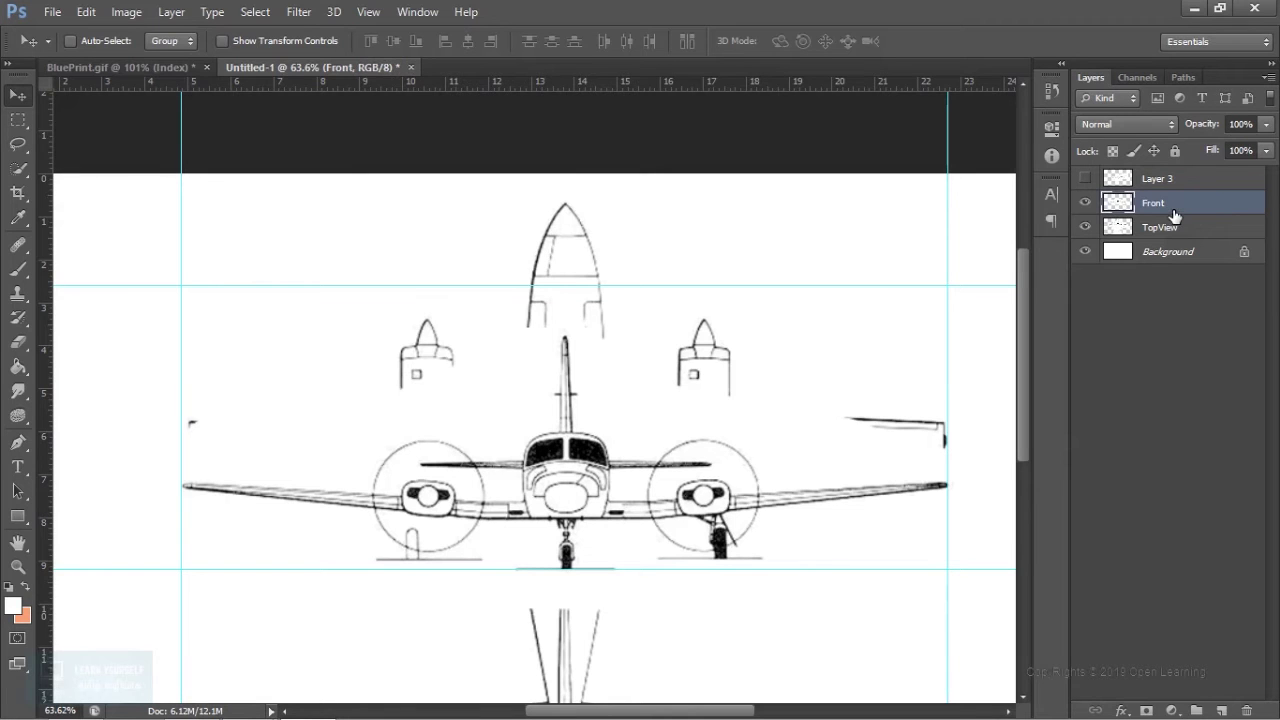
{"action": "double_click", "coordinate": [1145, 206]}
{"action": "left_click", "coordinate": [1192, 203]}
{"action": "key", "text": "Return"}
Step: Show Layer 3 and rename it SideView, and hide the FrontView and TopView layers
{"action": "left_click", "coordinate": [1157, 183]}
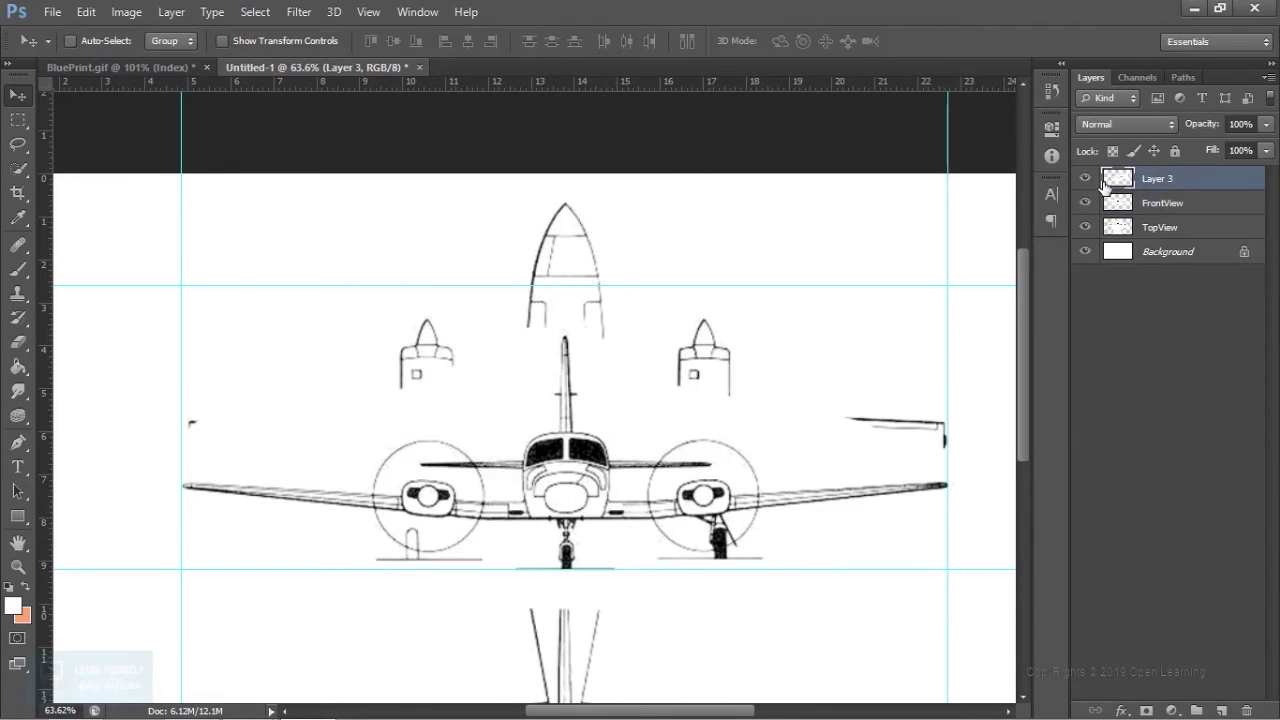
{"action": "left_click", "coordinate": [1085, 178]}
{"action": "double_click", "coordinate": [1148, 180]}
{"action": "type", "text": "S"}
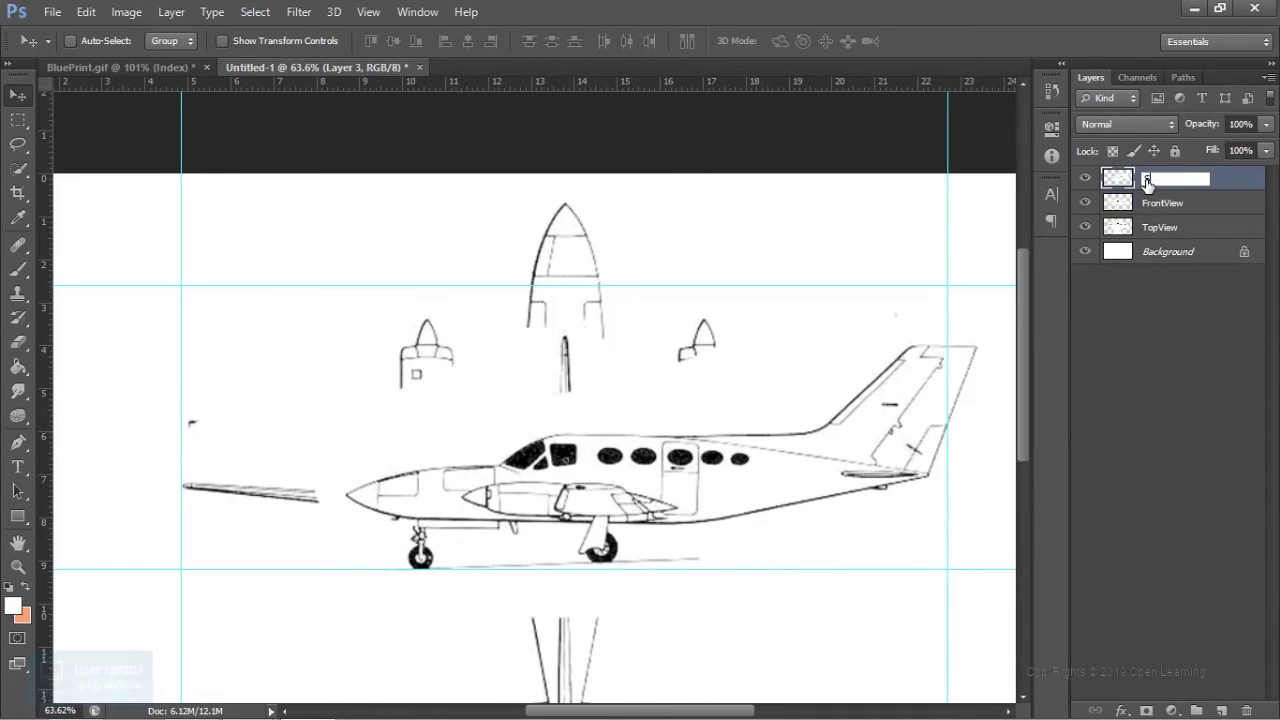
{"action": "type", "text": "ideView"}
{"action": "key", "text": "Return"}
{"action": "left_click", "coordinate": [1085, 202]}
{"action": "left_click", "coordinate": [1085, 227]}
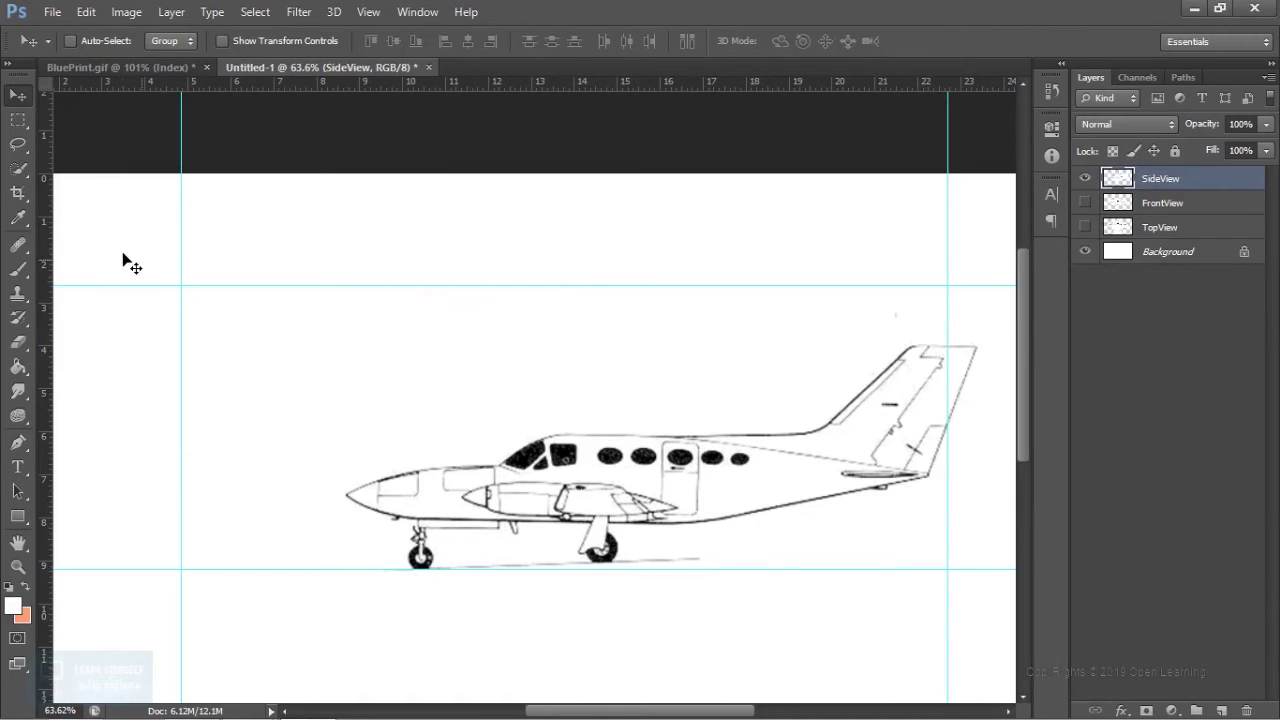
{"action": "scroll", "coordinate": [576, 445], "scroll_direction": "down", "scroll_amount": 2, "text": "alt"}
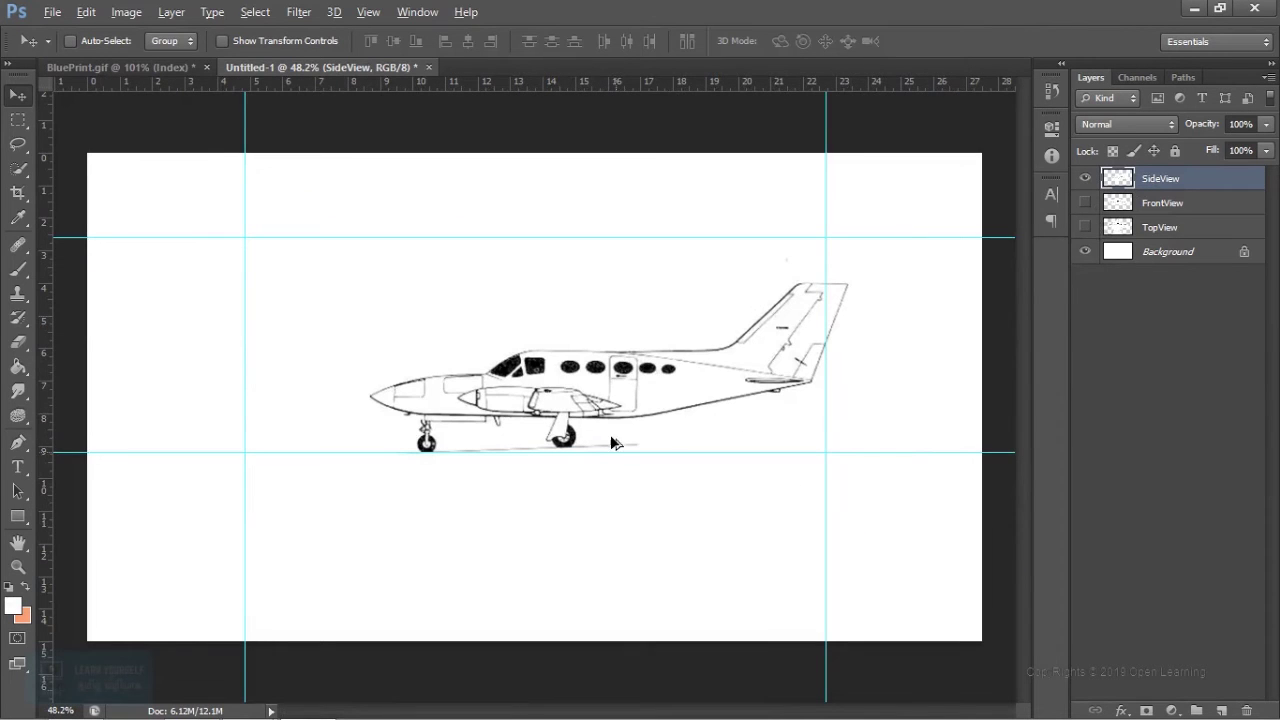
Step: Save the layered document as Photoshop file ViewPosition in the sourceimages folder of Project_Ariplane on drive F, with Maximize Compatibility on
{"action": "left_click", "coordinate": [52, 12]}
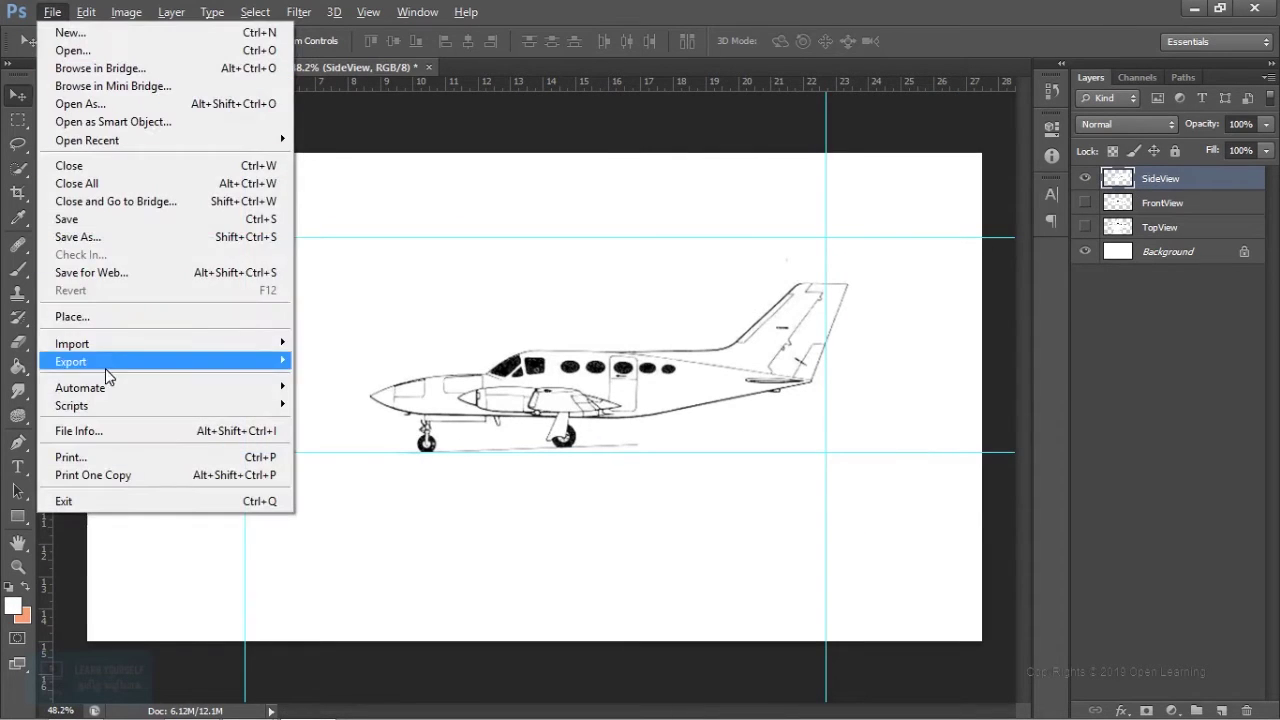
{"action": "left_click", "coordinate": [106, 237]}
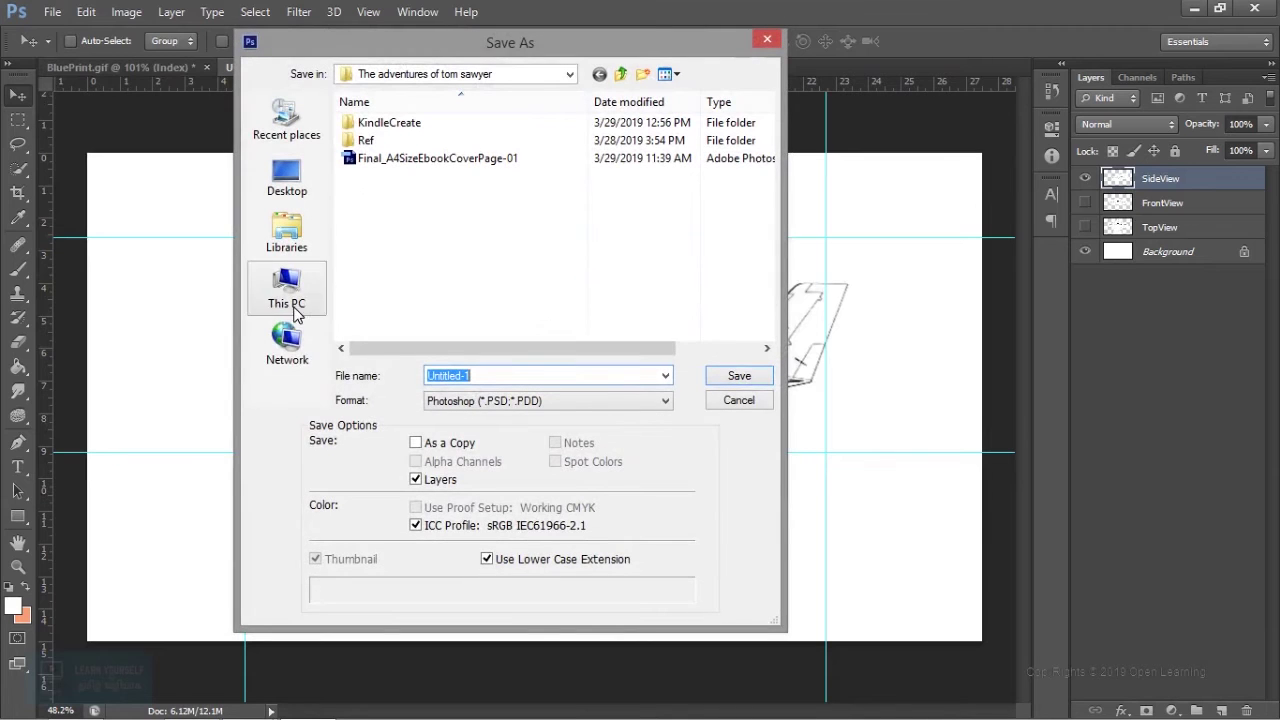
{"action": "left_click", "coordinate": [299, 296]}
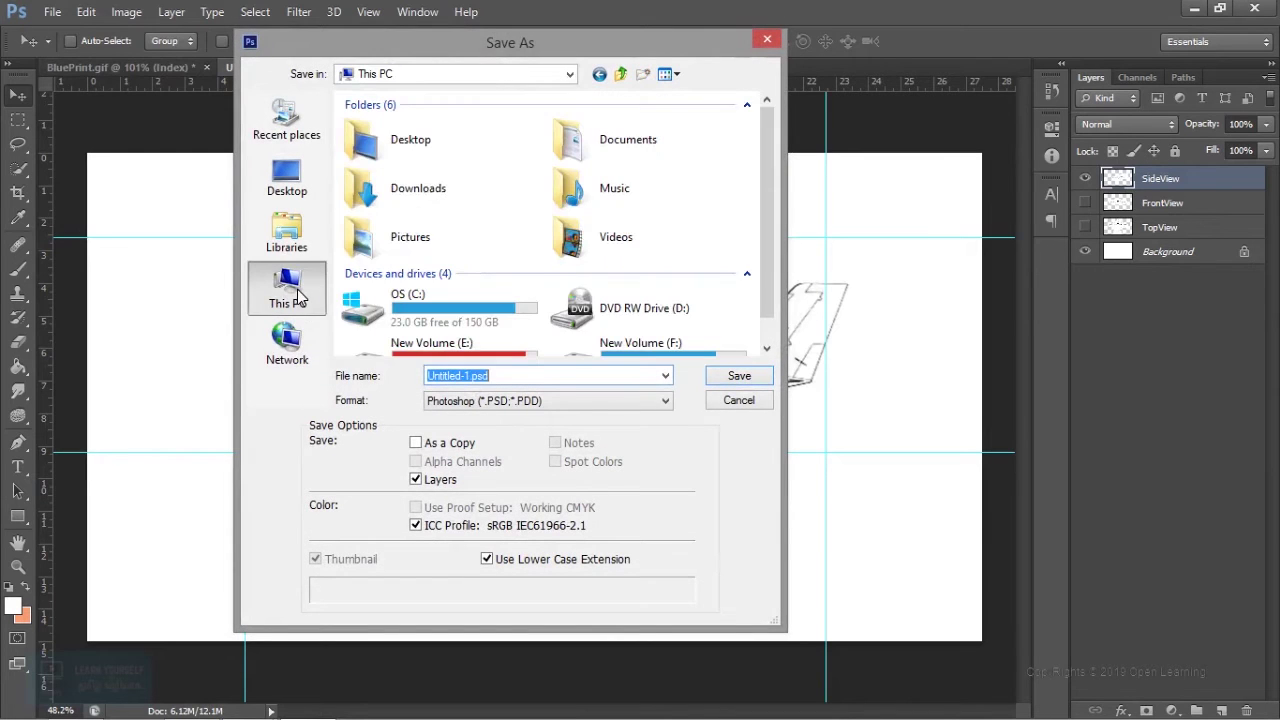
{"action": "left_click", "coordinate": [664, 347]}
{"action": "double_click", "coordinate": [658, 345]}
{"action": "scroll", "coordinate": [440, 200], "scroll_direction": "down", "scroll_amount": 6}
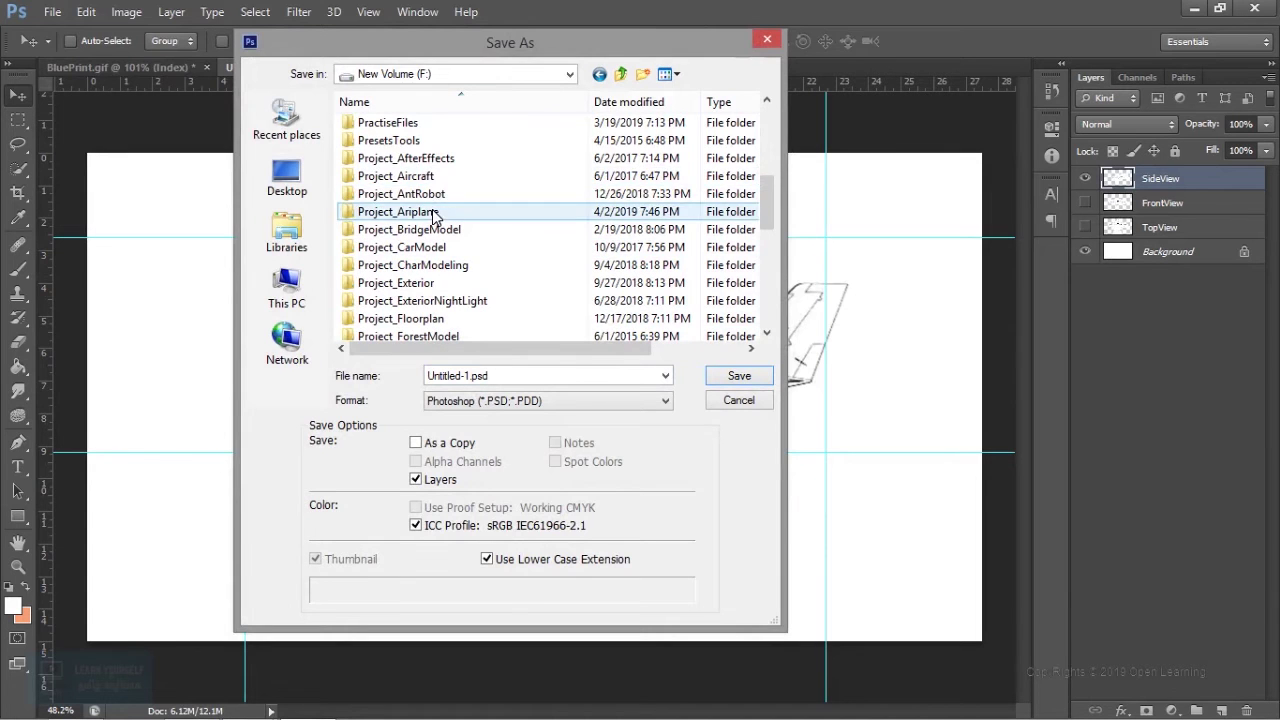
{"action": "double_click", "coordinate": [432, 211]}
{"action": "double_click", "coordinate": [390, 336]}
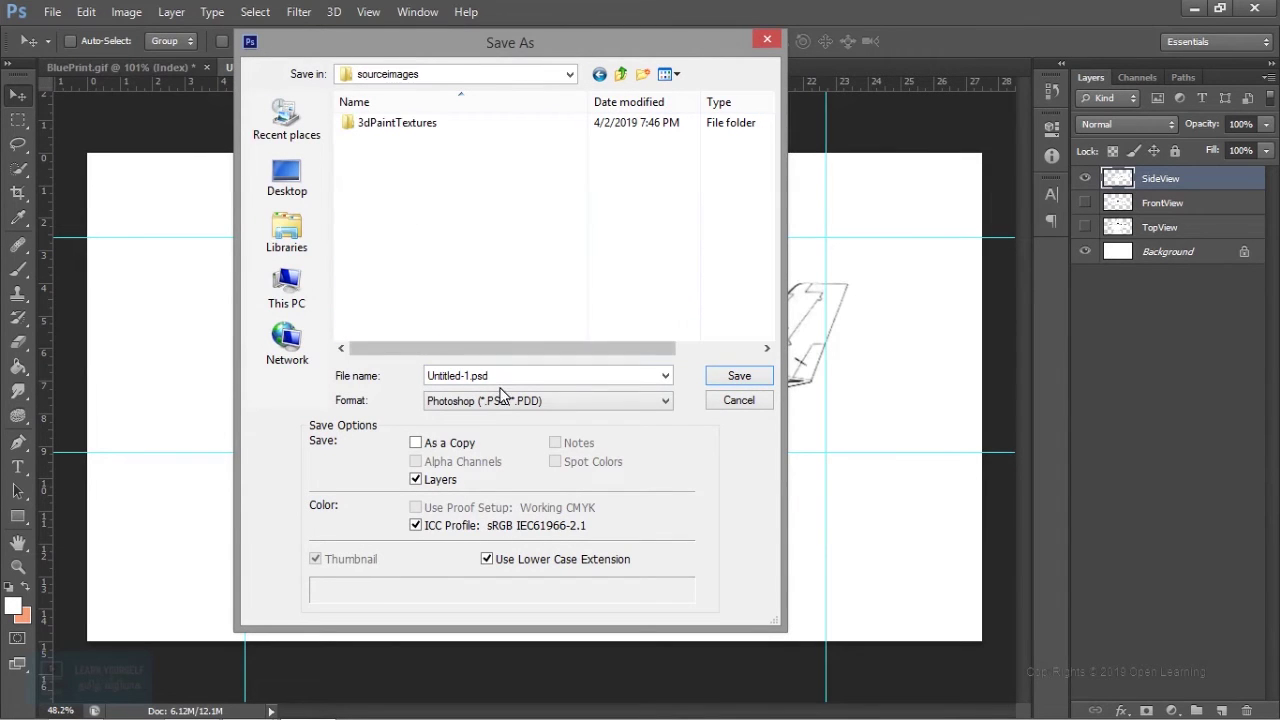
{"action": "left_click", "coordinate": [553, 375]}
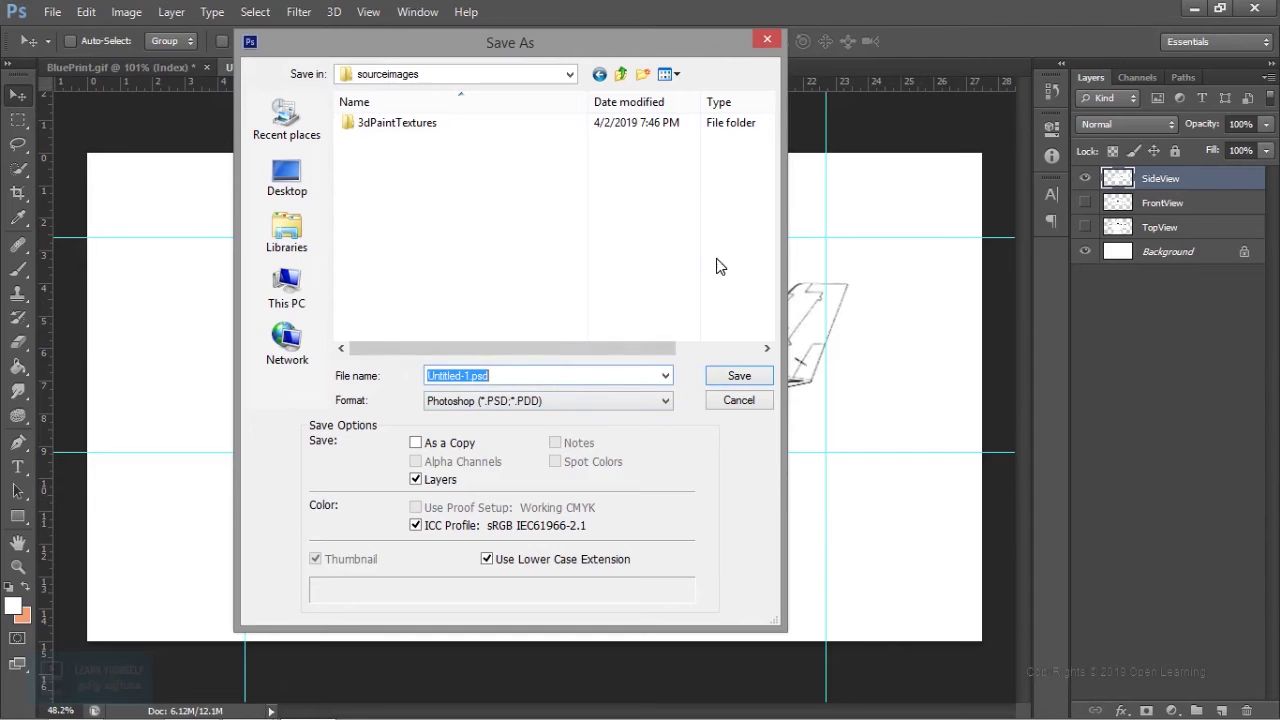
{"action": "type", "text": "ViewPosition"}
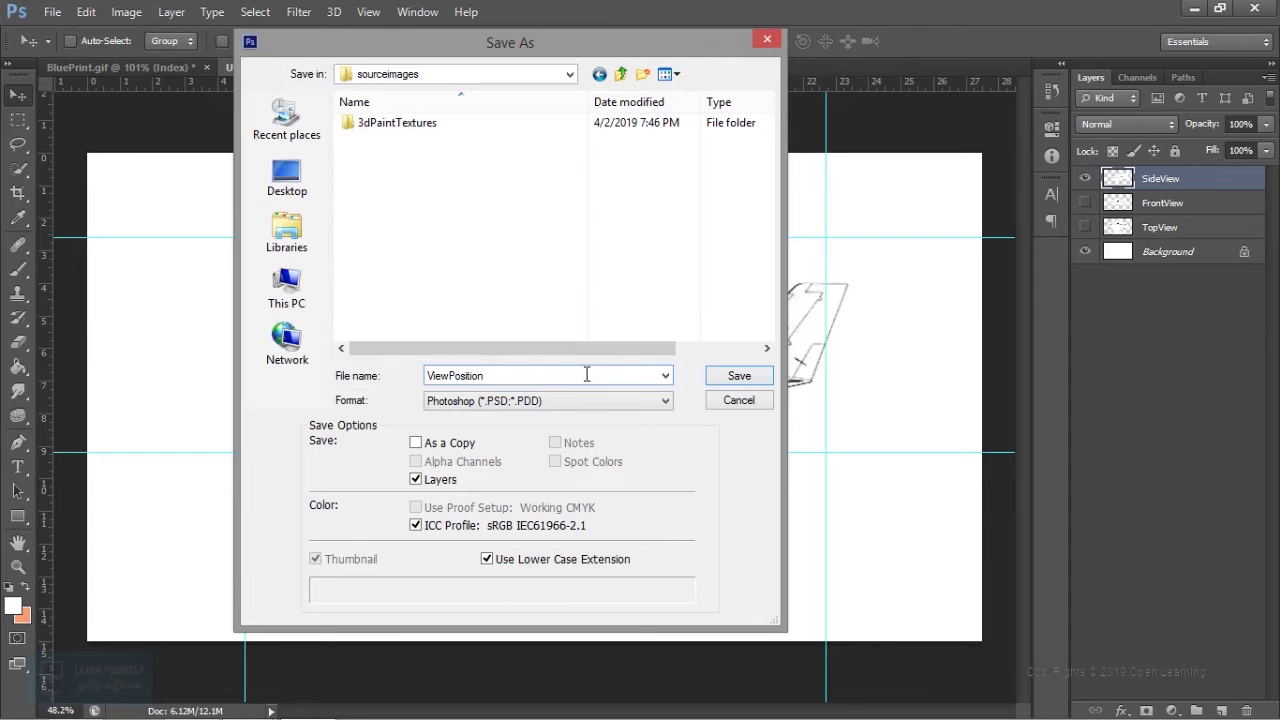
{"action": "key", "text": "Return"}
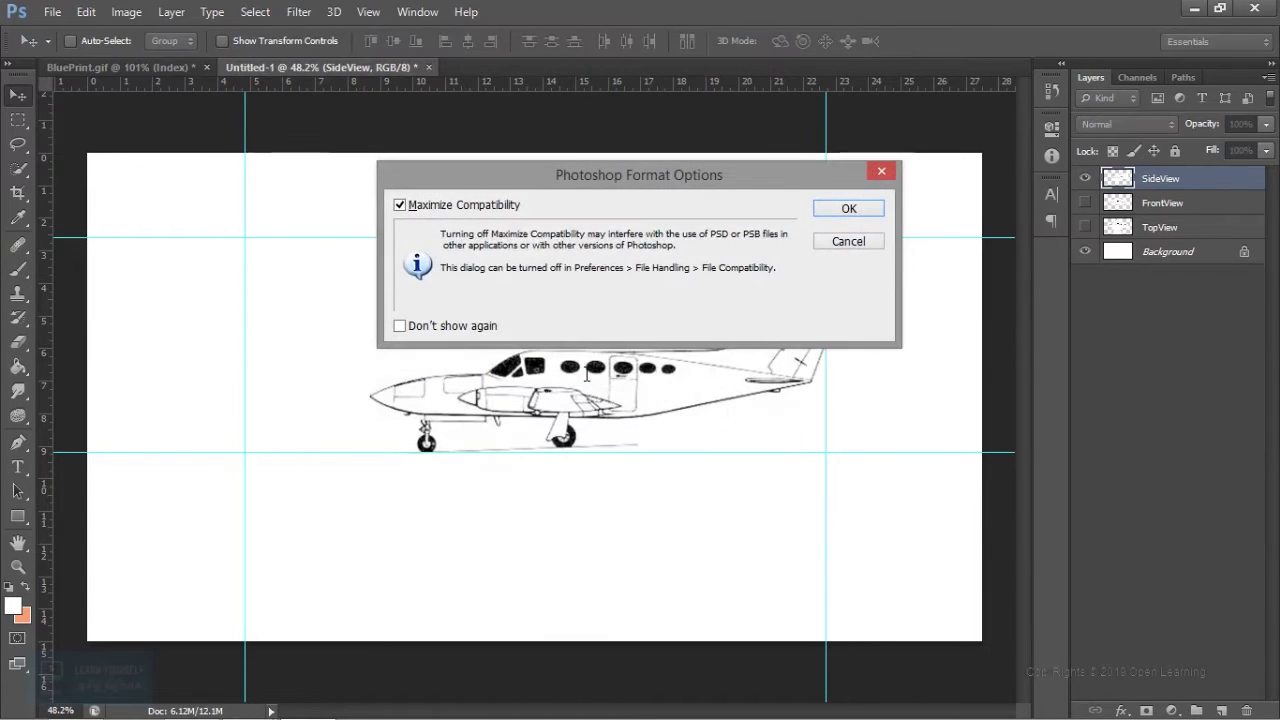
{"action": "left_click", "coordinate": [836, 212]}
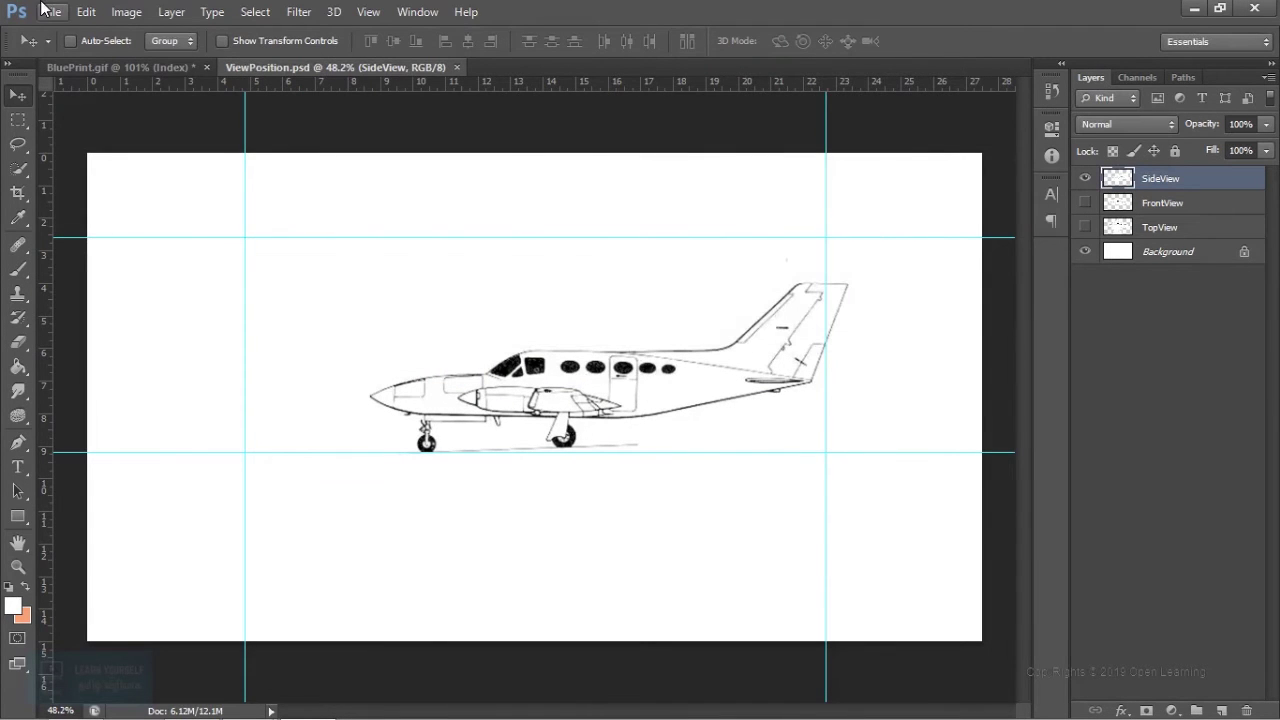
Step: Save a JPEG copy of the visible side view as SideView in the sourceimages folder
{"action": "left_click", "coordinate": [52, 11]}
{"action": "left_click", "coordinate": [80, 236]}
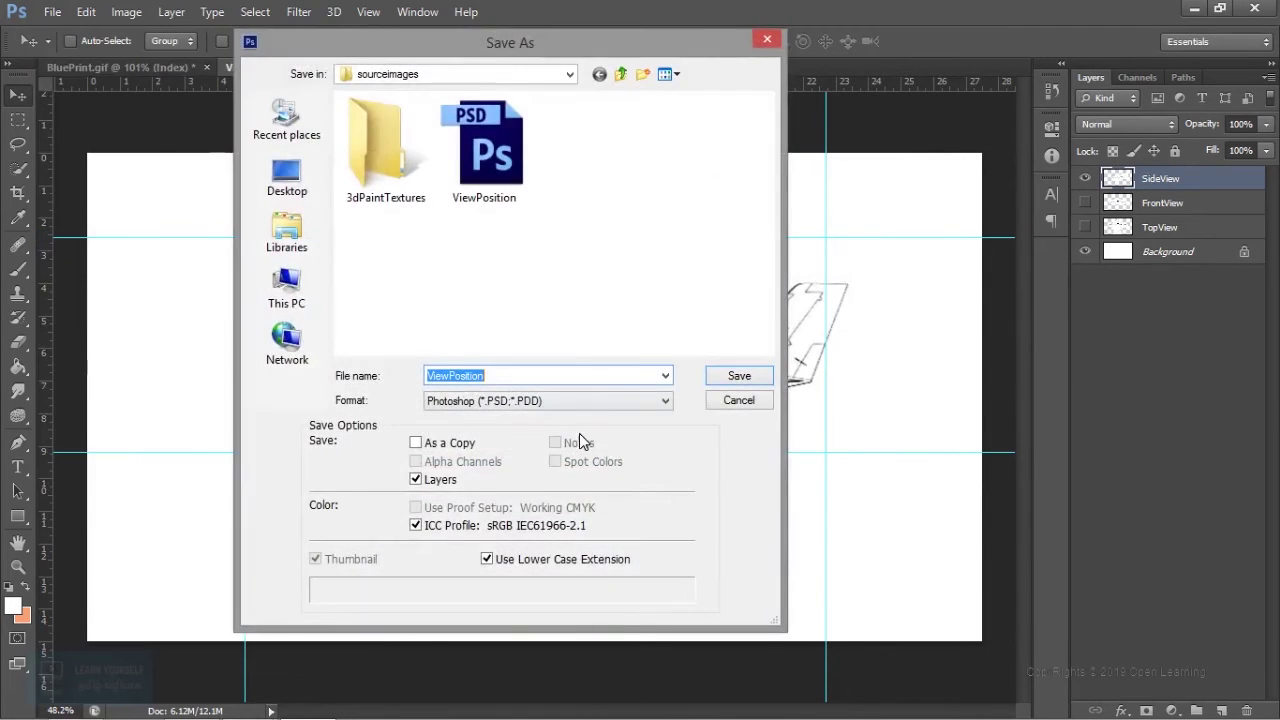
{"action": "left_click", "coordinate": [569, 403]}
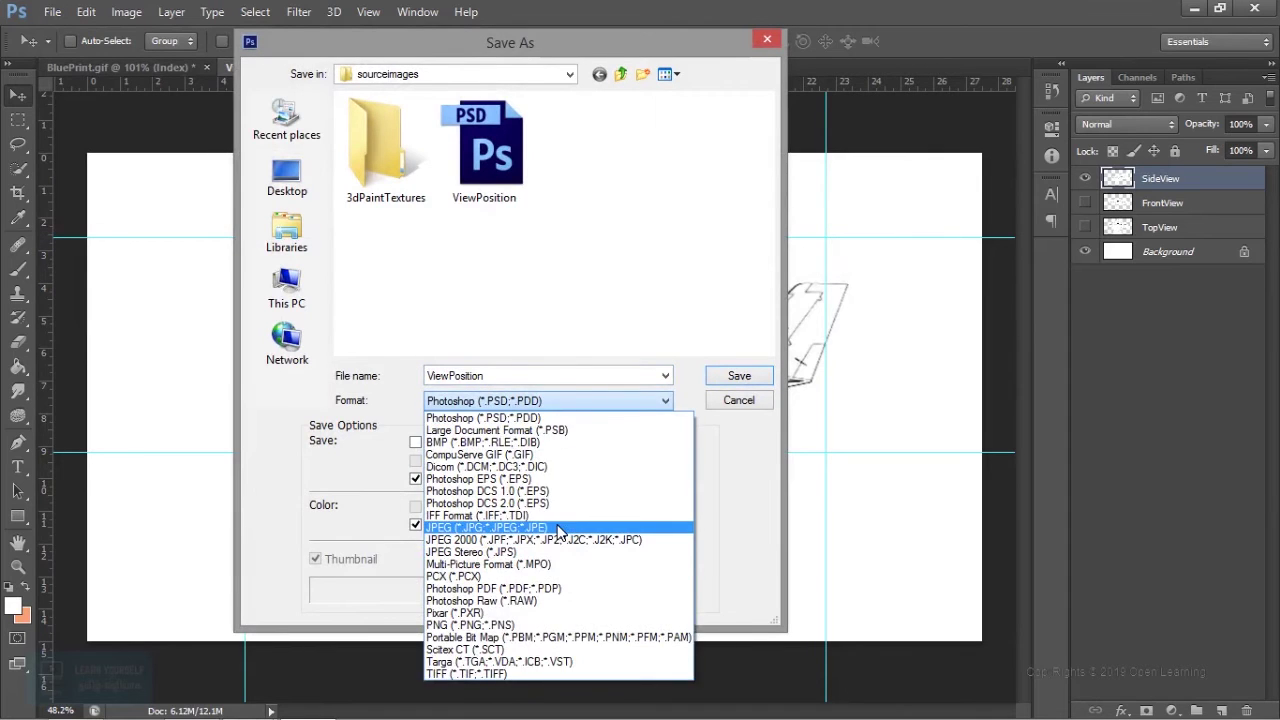
{"action": "left_click", "coordinate": [440, 526]}
{"action": "double_click", "coordinate": [550, 375]}
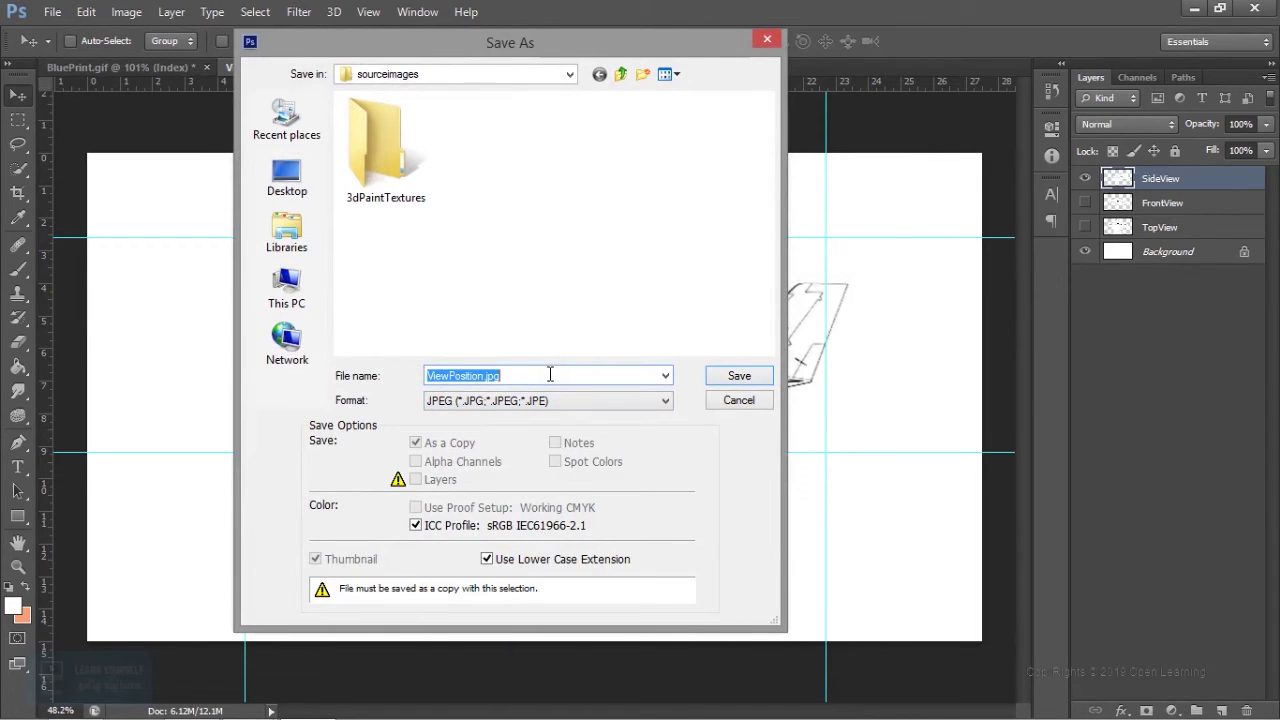
{"action": "type", "text": "SideView"}
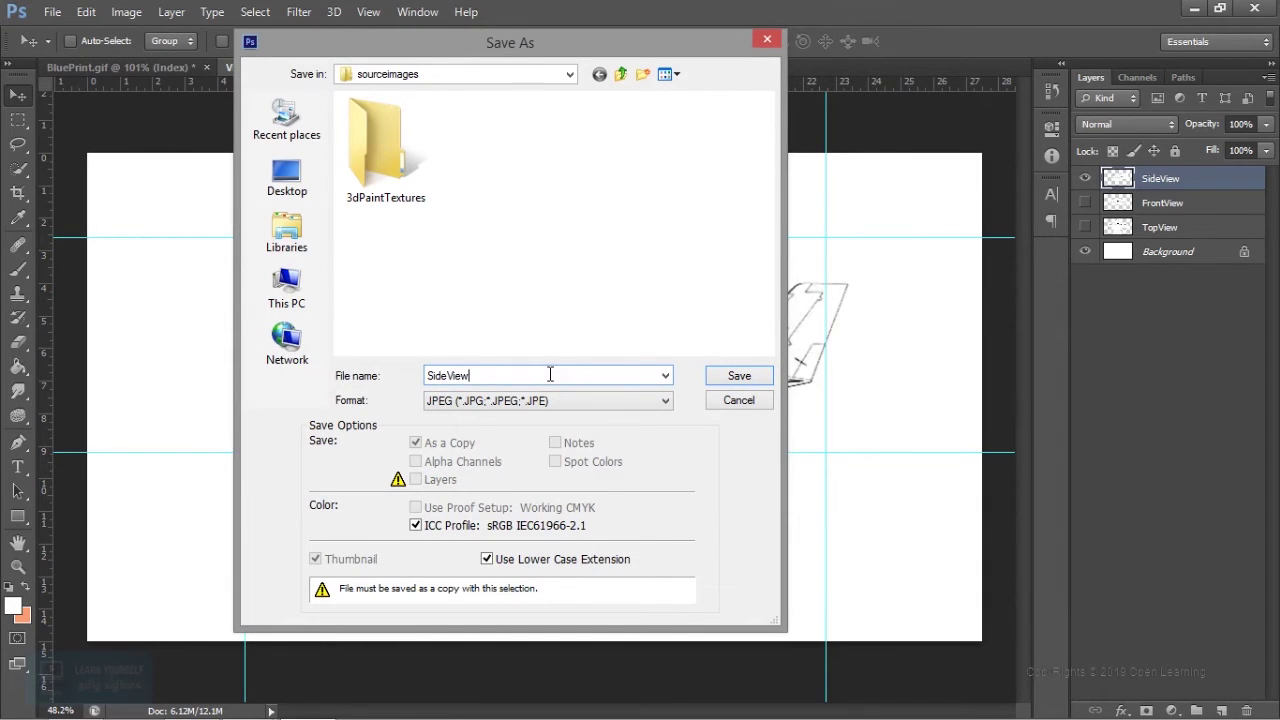
{"action": "key", "text": "Return"}
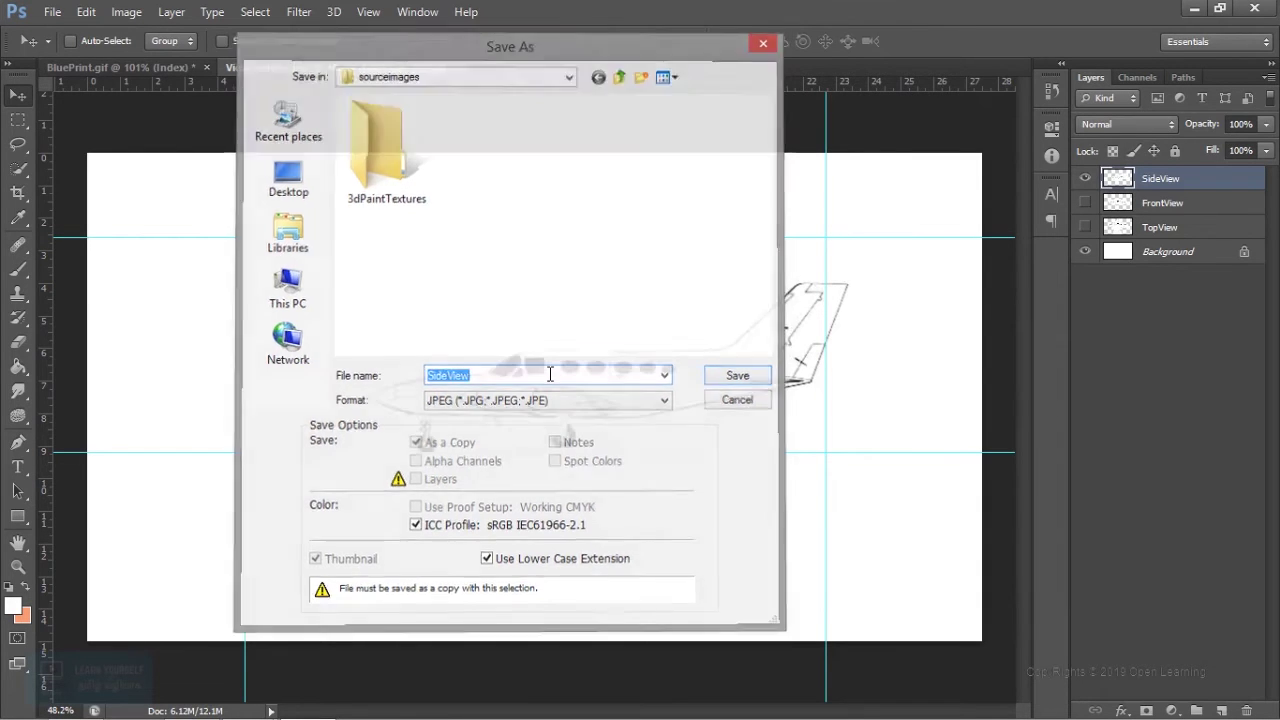
{"action": "key", "text": "Return"}
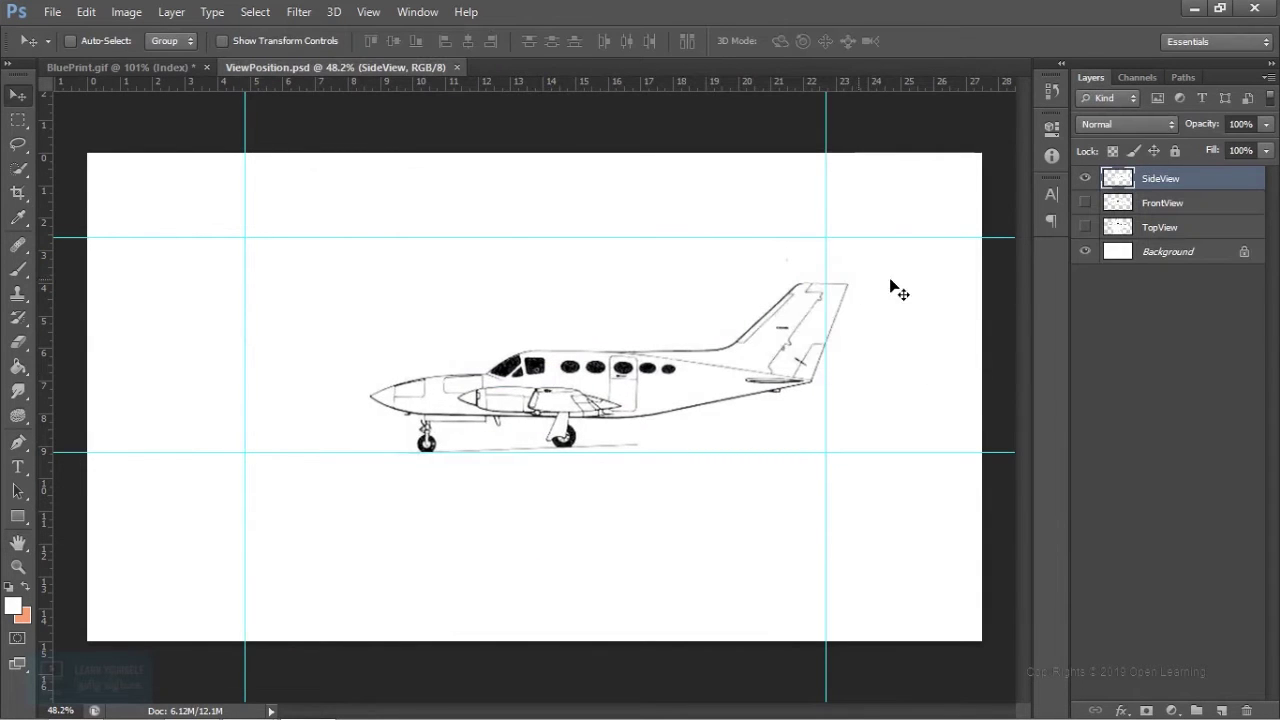
Step: Hide the SideView layer, show FrontView, and save a JPEG copy of it as FrontView in the sourceimages folder
{"action": "left_click", "coordinate": [1084, 179]}
{"action": "left_click", "coordinate": [1084, 203]}
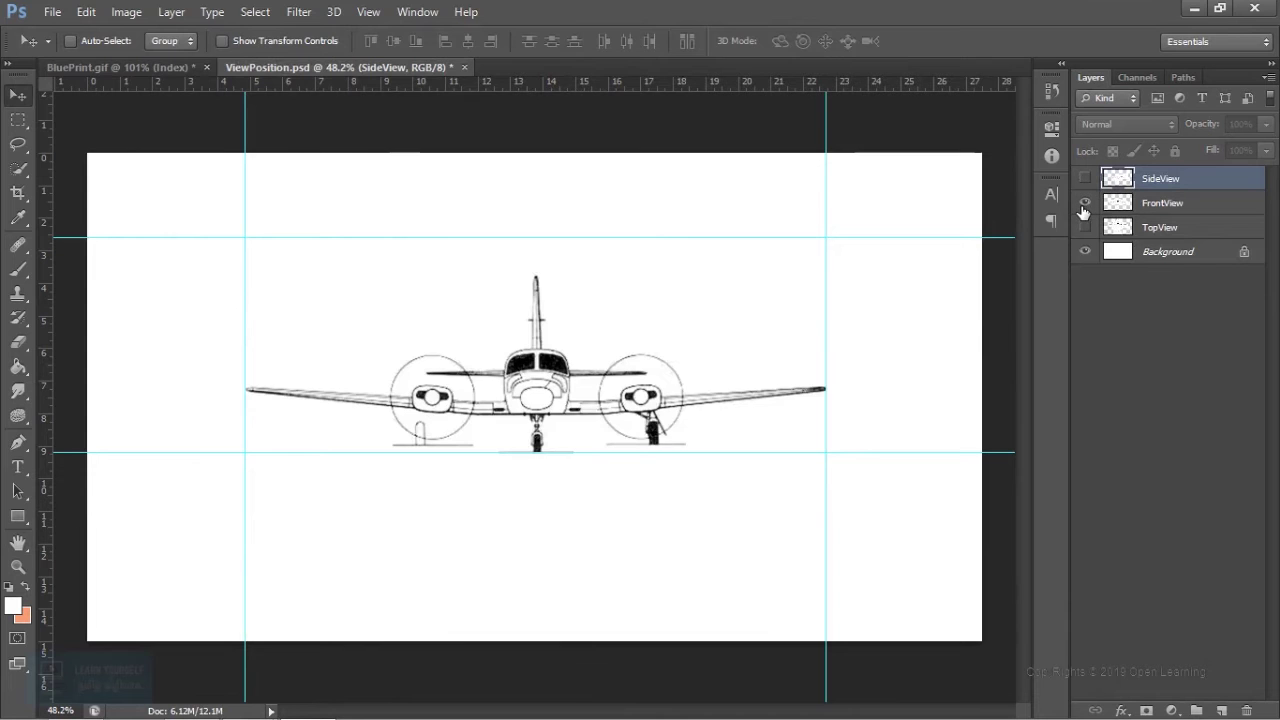
{"action": "key", "text": "alt+f"}
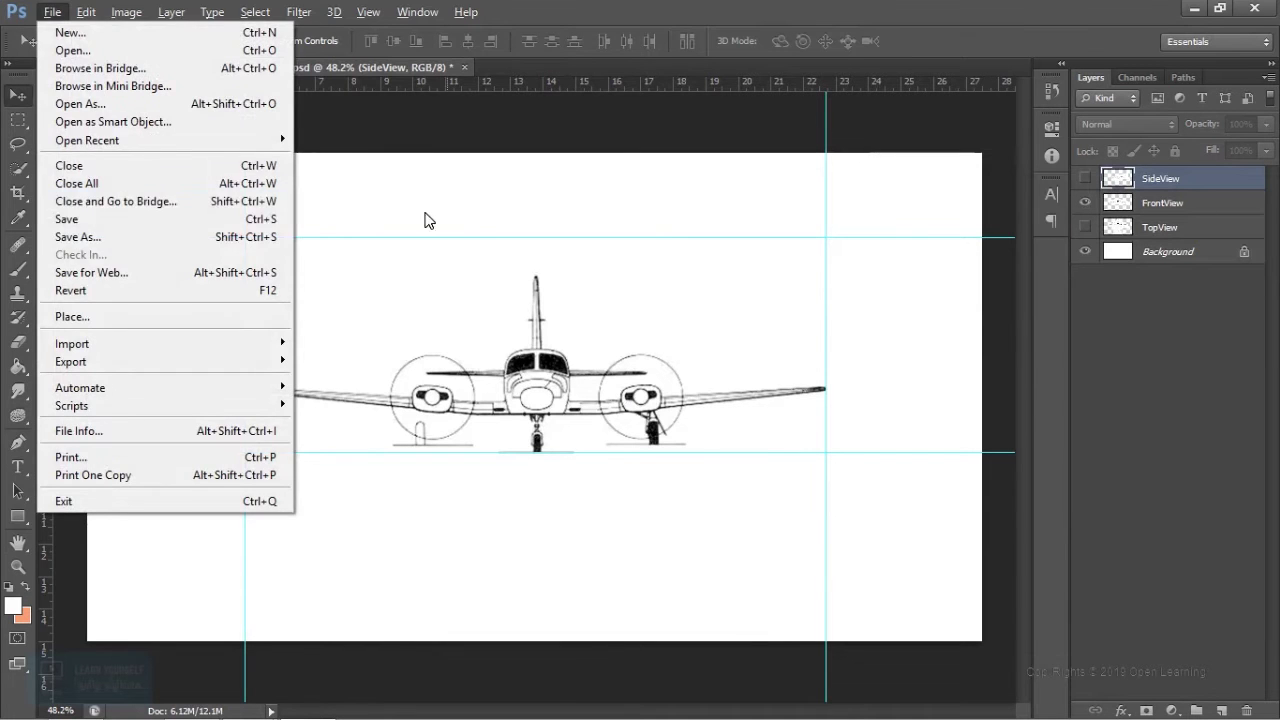
{"action": "left_click", "coordinate": [143, 251]}
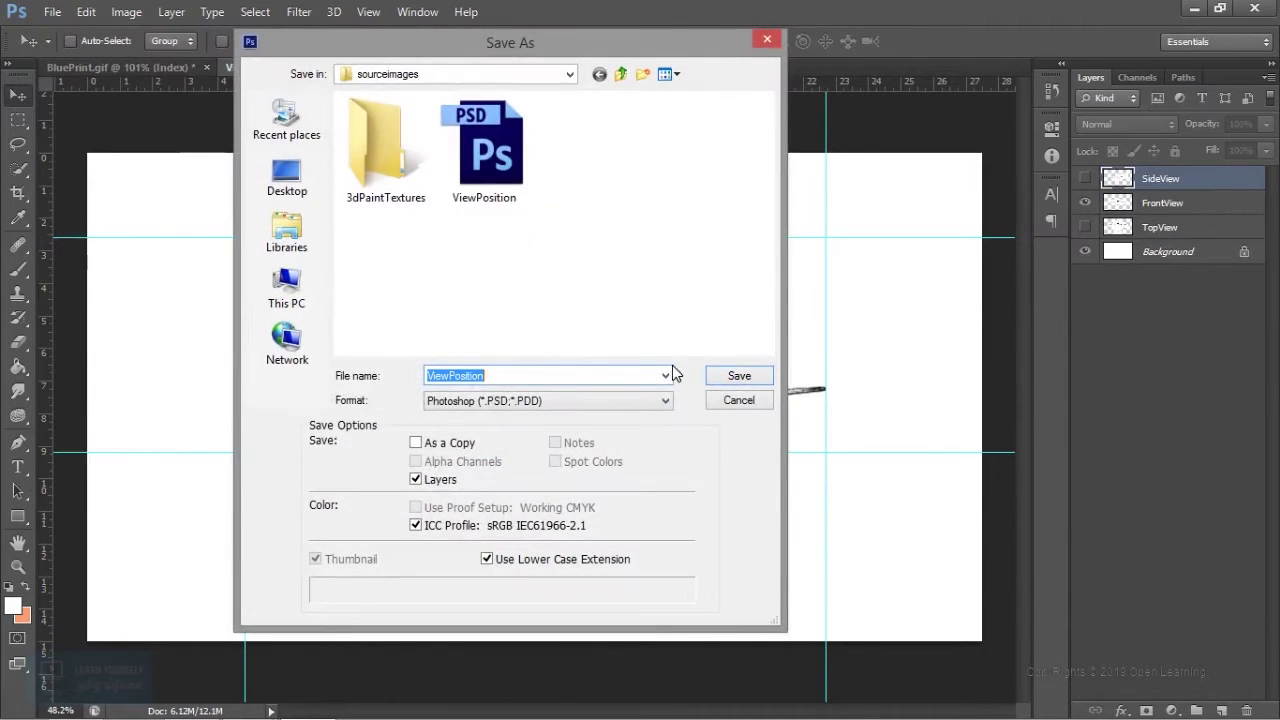
{"action": "left_click", "coordinate": [504, 401]}
{"action": "left_click", "coordinate": [525, 528]}
{"action": "double_click", "coordinate": [524, 376]}
{"action": "type", "text": "F"}
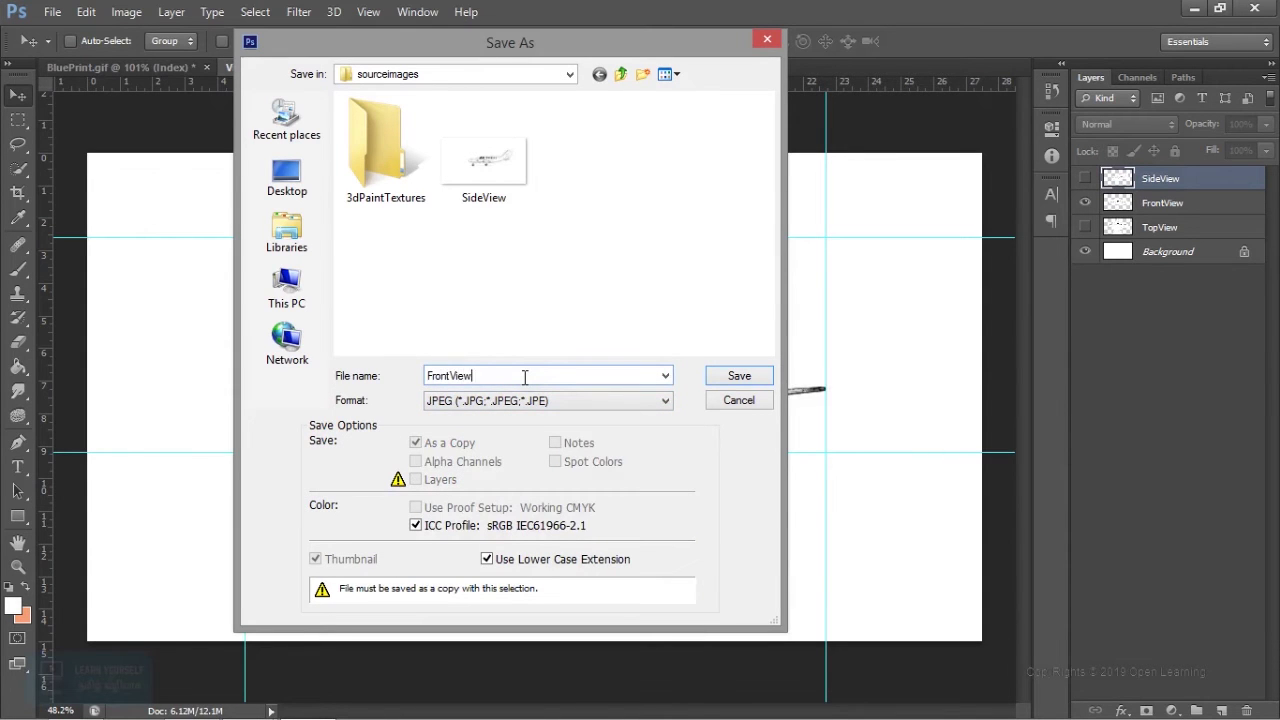
{"action": "type", "text": "rontView"}
{"action": "key", "text": "Return"}
{"action": "key", "text": "Return"}
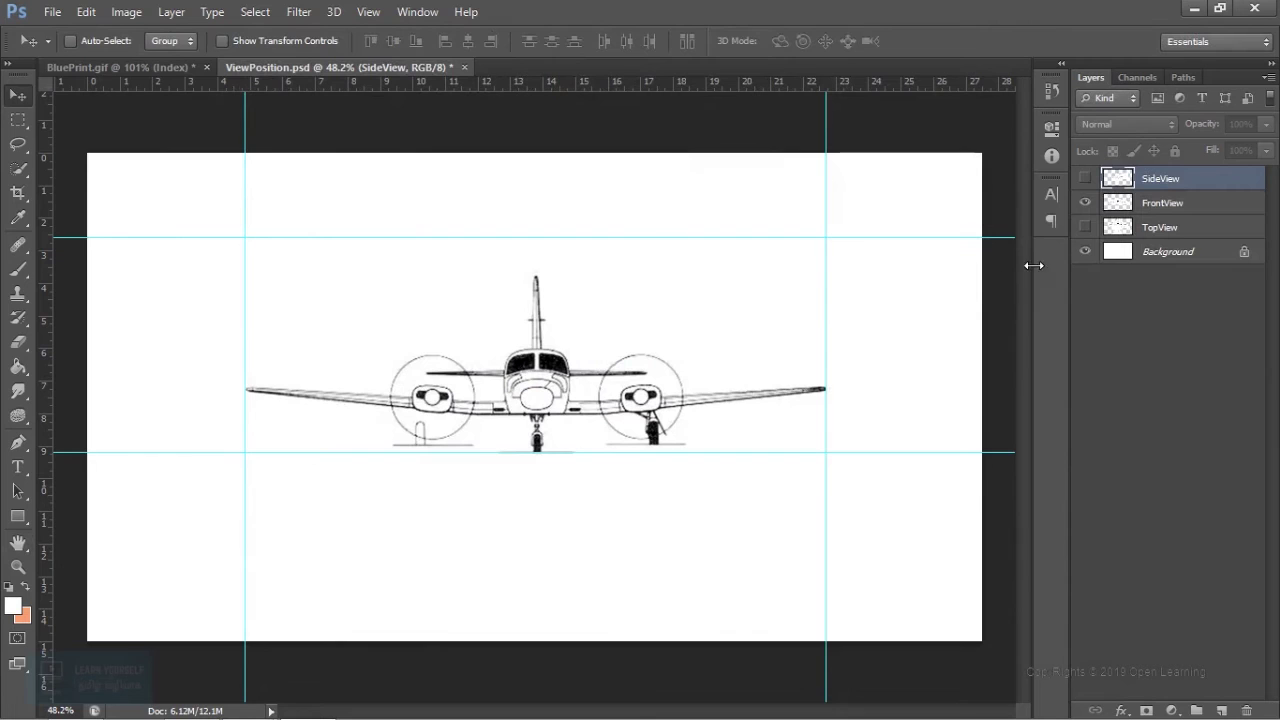
Step: Hide the FrontView layer, show TopView, and flip the TopView layer vertically so the nose points down
{"action": "left_click", "coordinate": [1085, 202]}
{"action": "left_click", "coordinate": [1085, 227]}
{"action": "left_click", "coordinate": [1174, 235]}
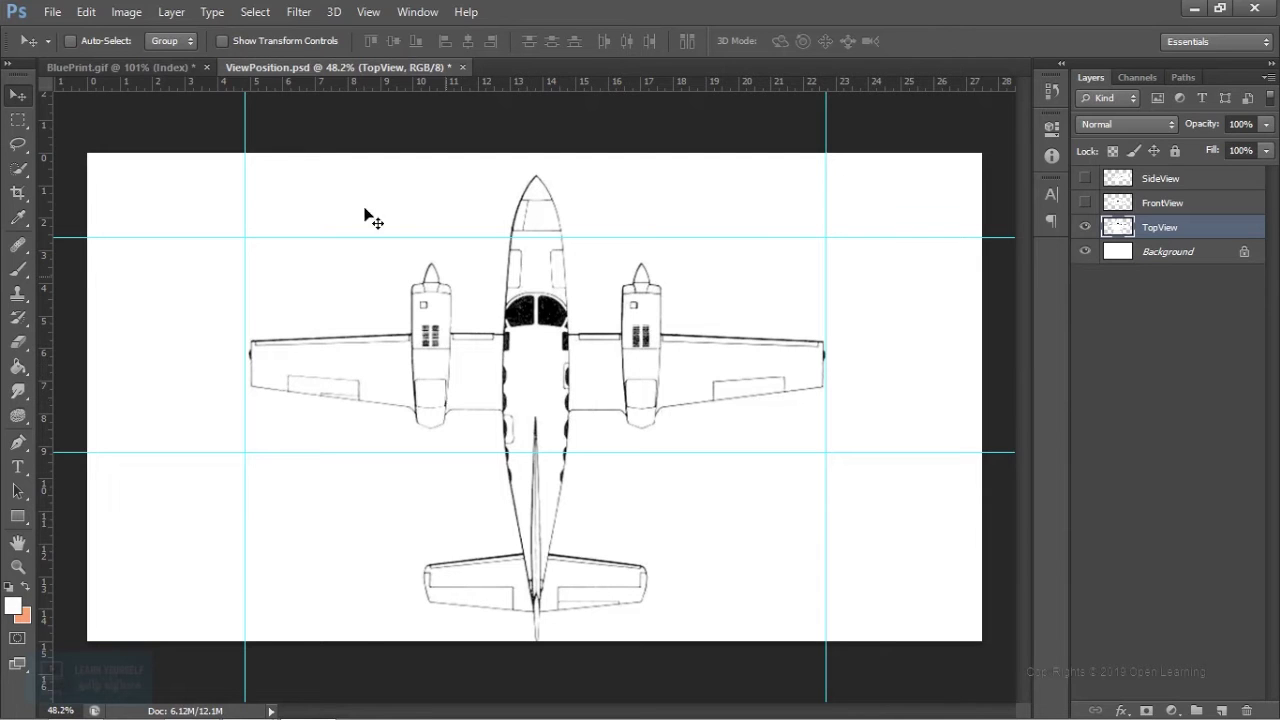
{"action": "left_click", "coordinate": [86, 12]}
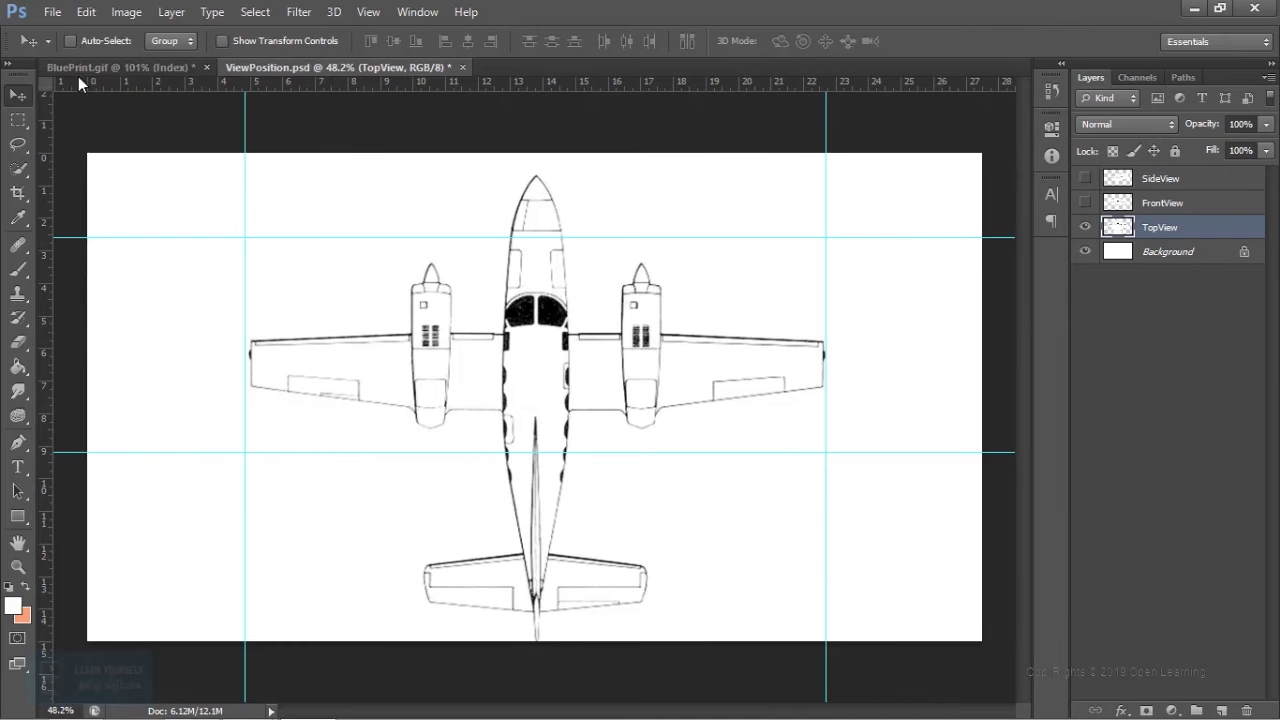
{"action": "left_click", "coordinate": [83, 19]}
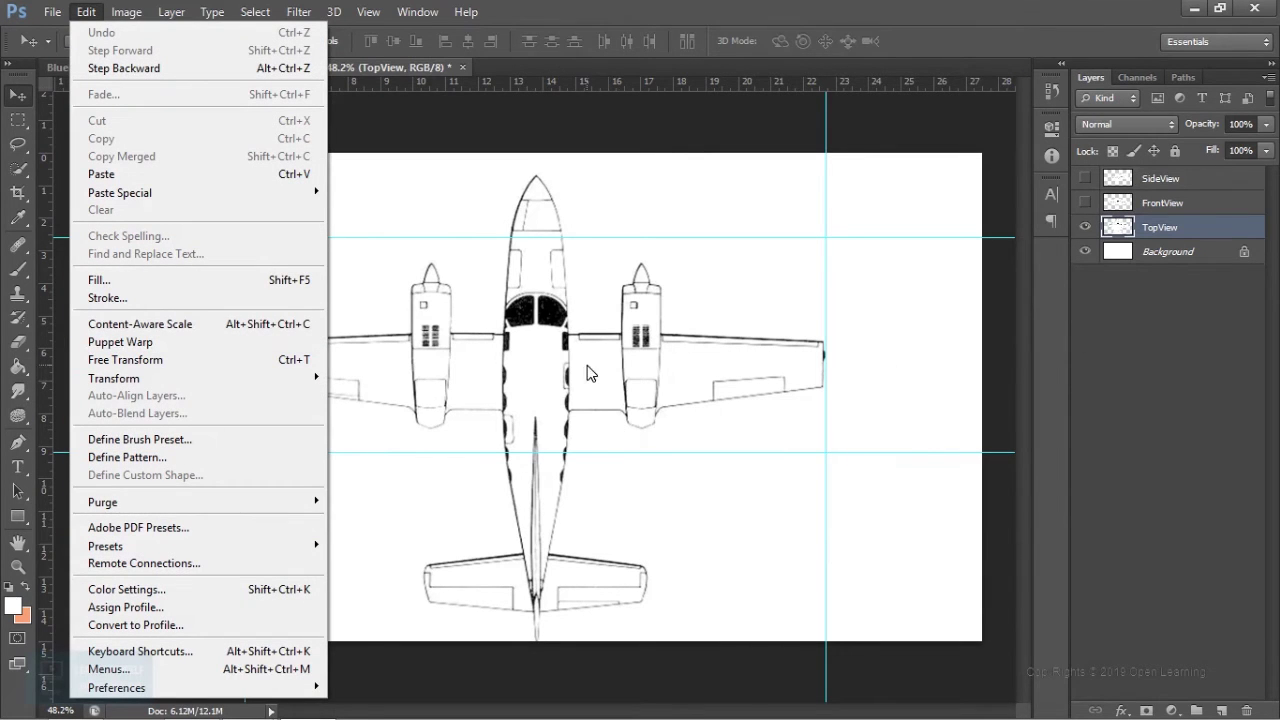
{"action": "mouse_move", "coordinate": [237, 379]}
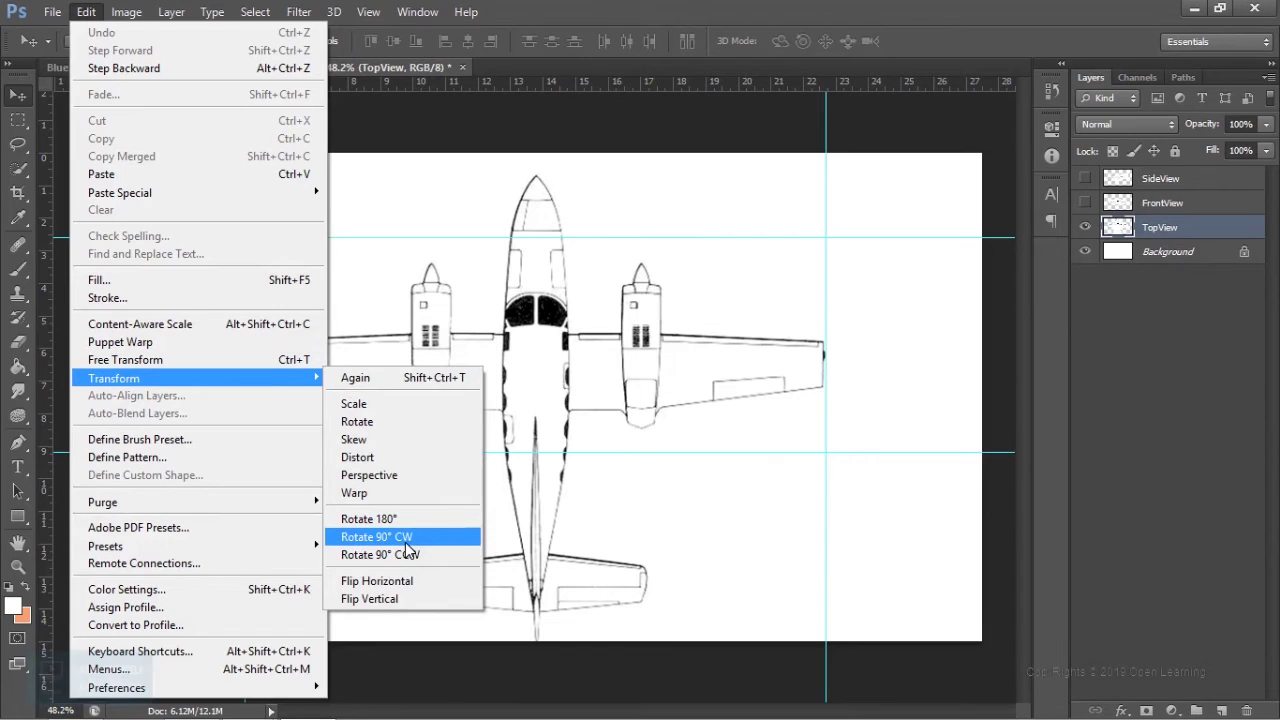
{"action": "left_click", "coordinate": [409, 600]}
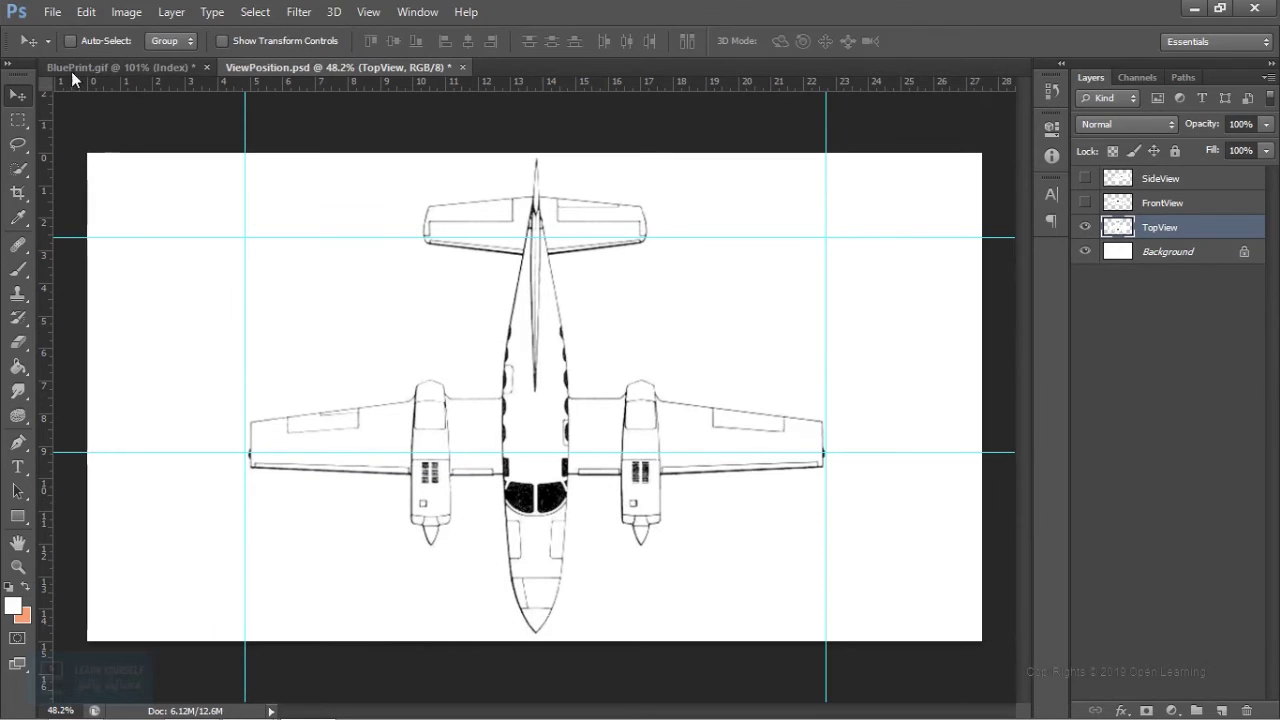
Step: Save a JPEG copy of the flipped top view as TopView in the sourceimages folder
{"action": "left_click", "coordinate": [52, 12]}
{"action": "left_click", "coordinate": [100, 238]}
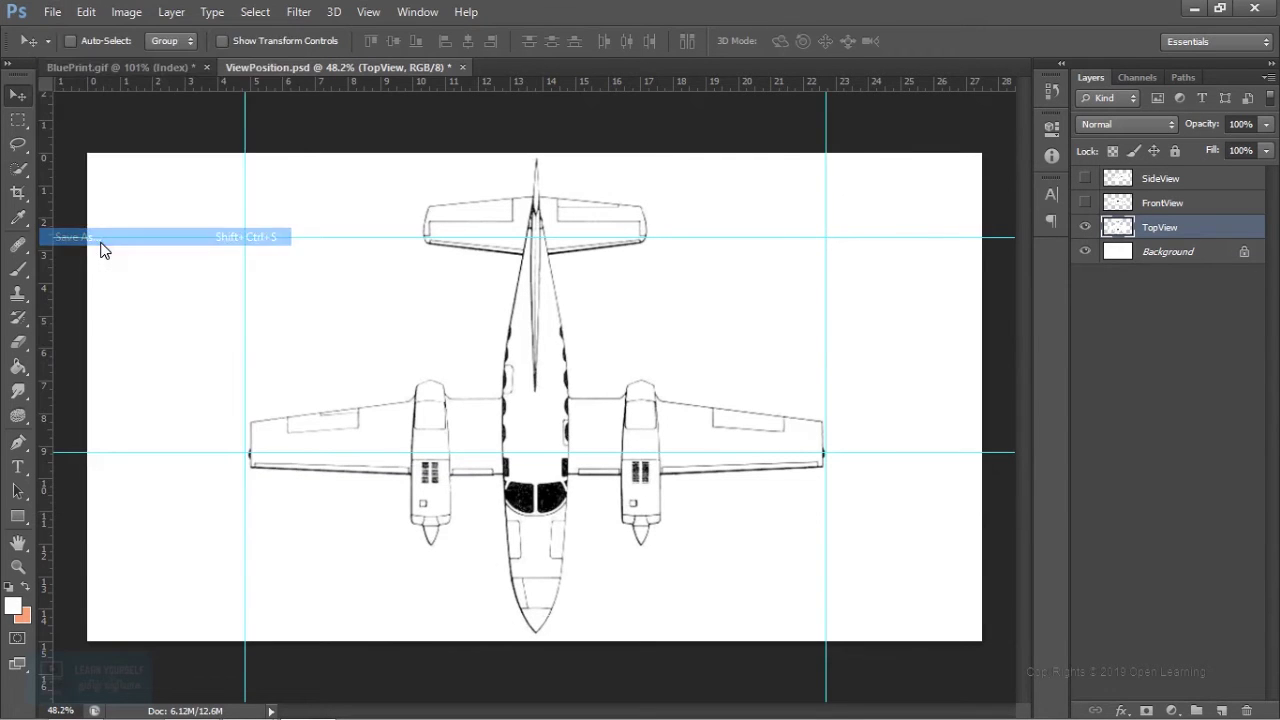
{"action": "left_click", "coordinate": [472, 402]}
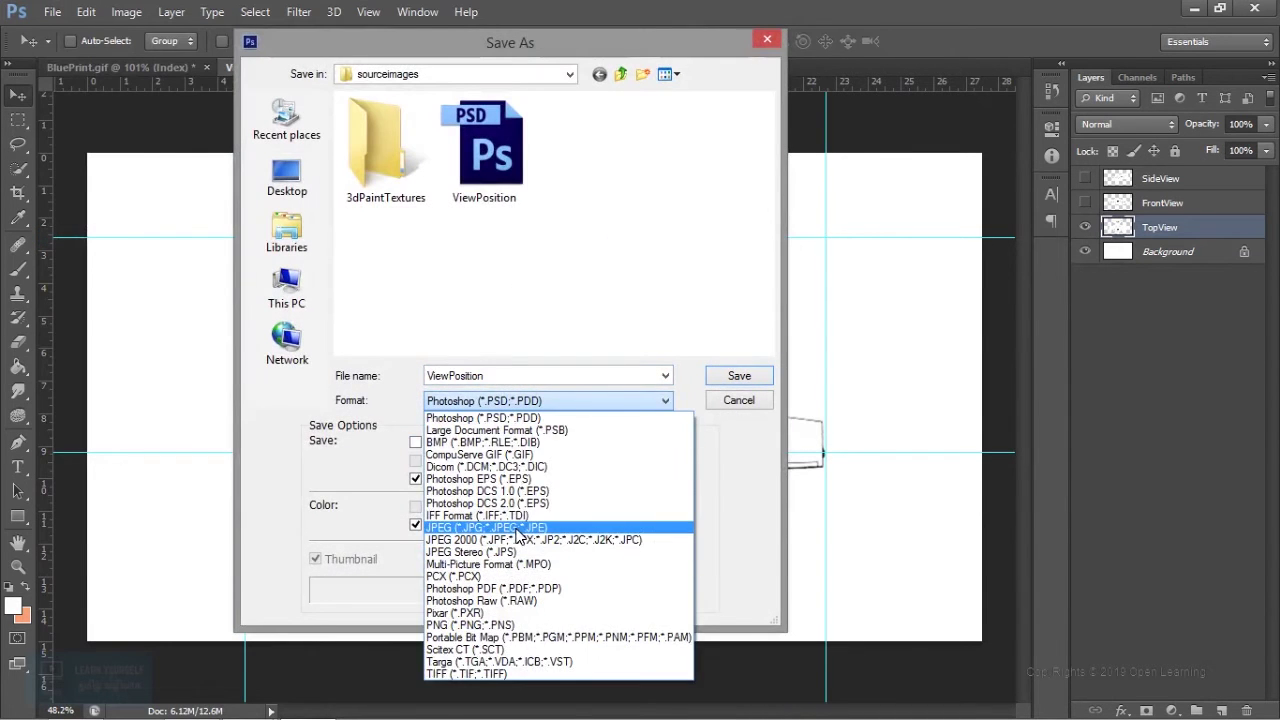
{"action": "left_click", "coordinate": [518, 528]}
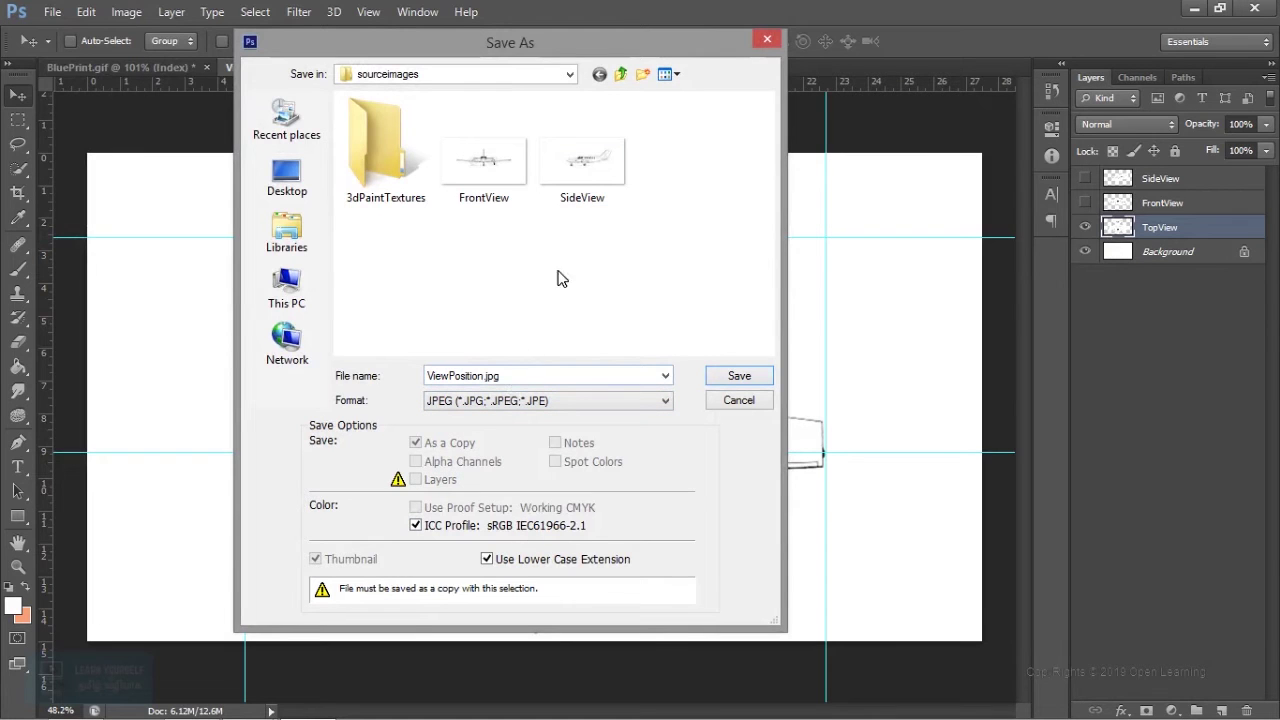
{"action": "left_click", "coordinate": [576, 196]}
{"action": "double_click", "coordinate": [458, 375]}
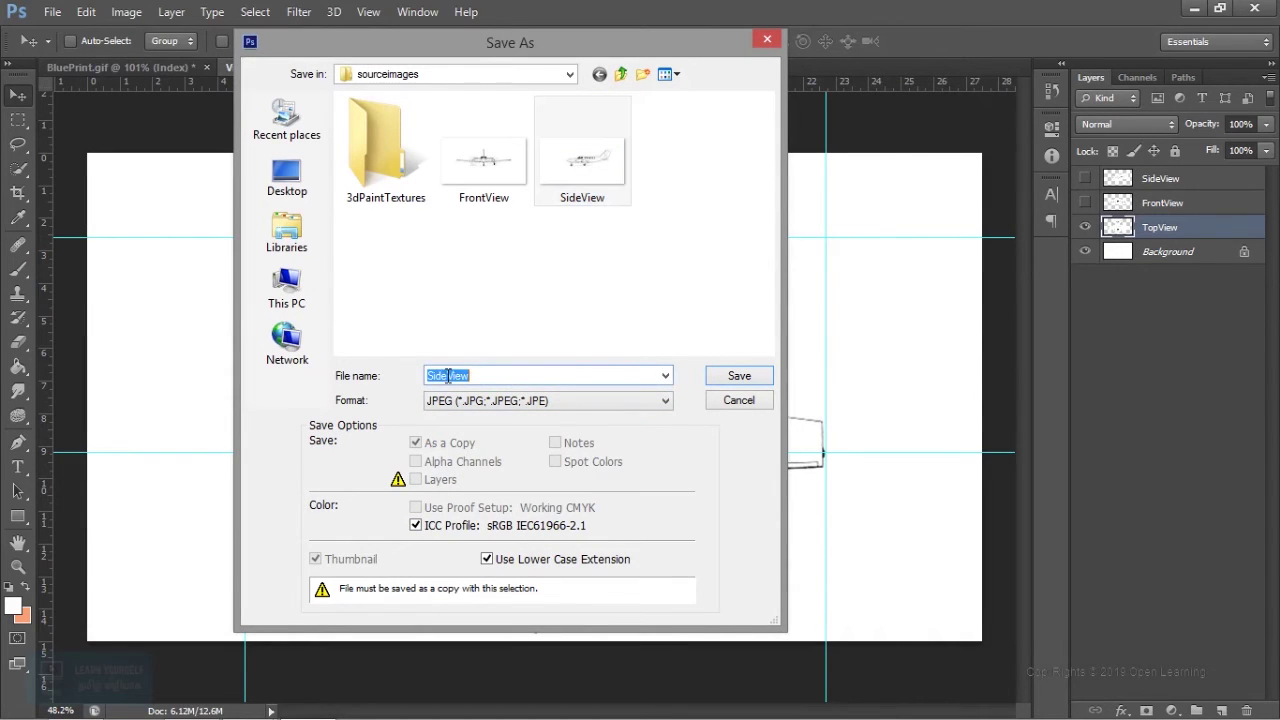
{"action": "left_click_drag", "start_coordinate": [447, 376], "coordinate": [396, 387]}
{"action": "type", "text": "Top"}
{"action": "key", "text": "Return"}
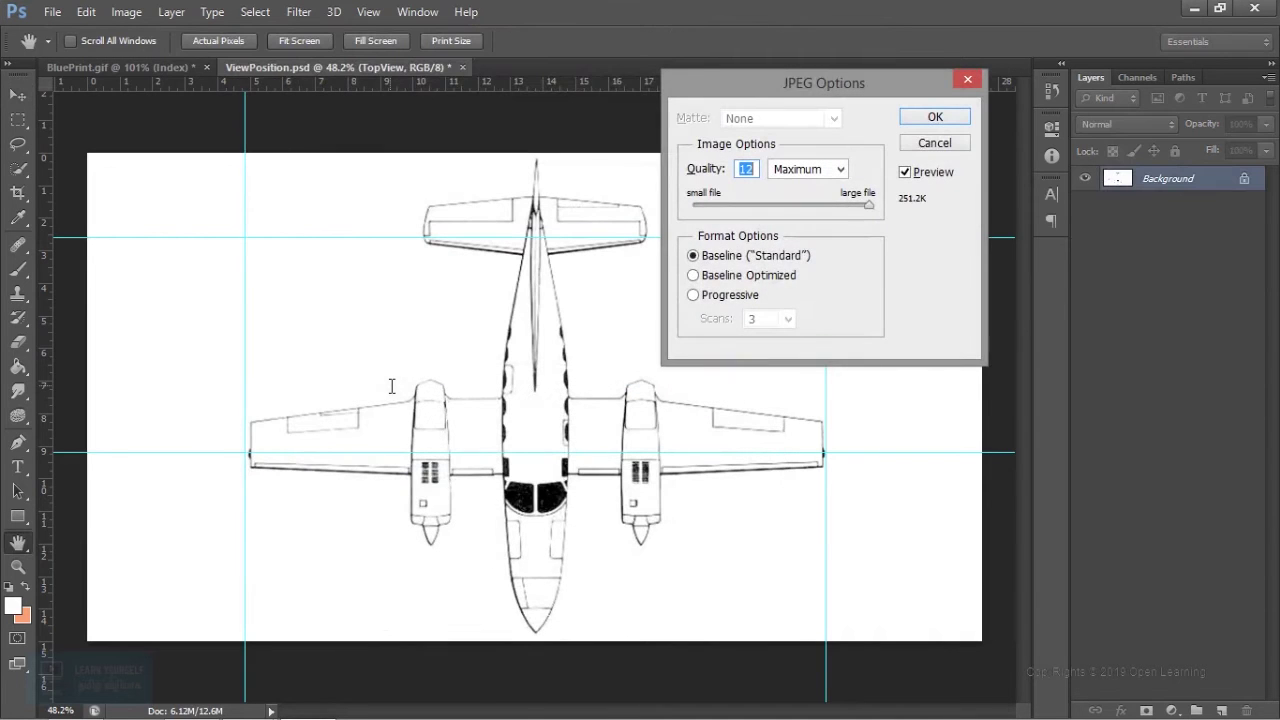
{"action": "left_click", "coordinate": [960, 117]}
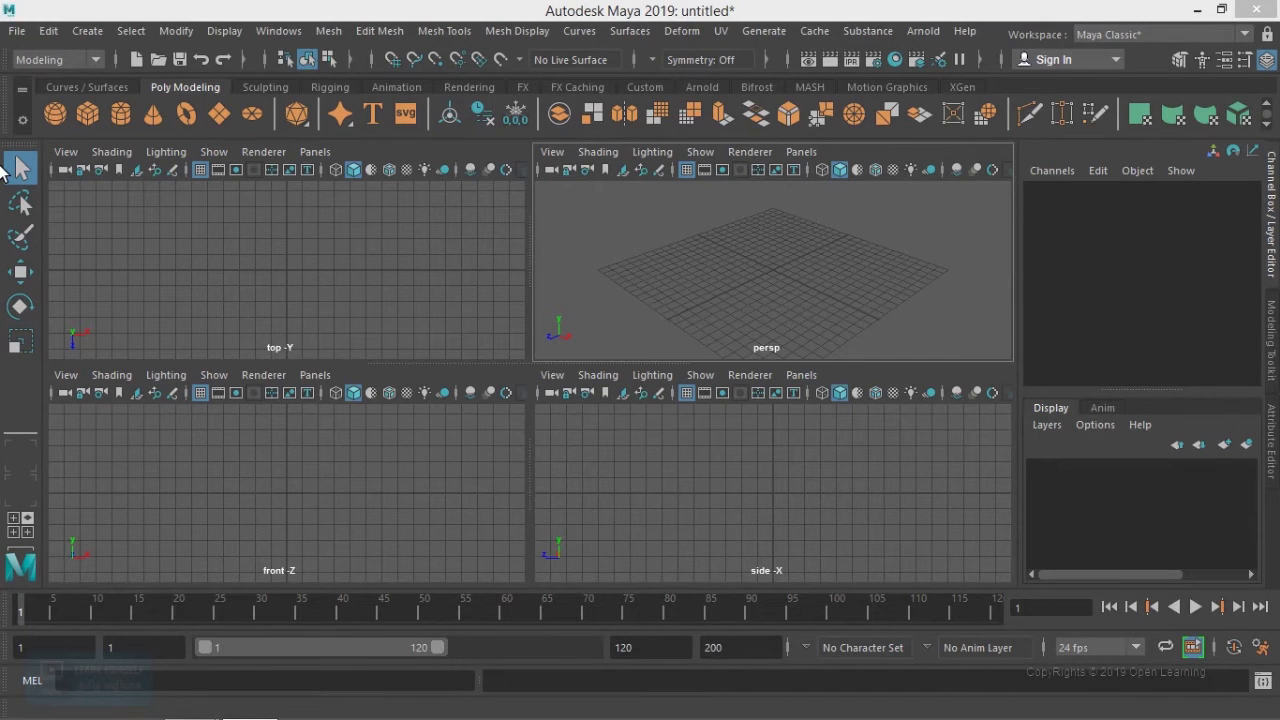
{"action": "left_click", "coordinate": [52, 31]}
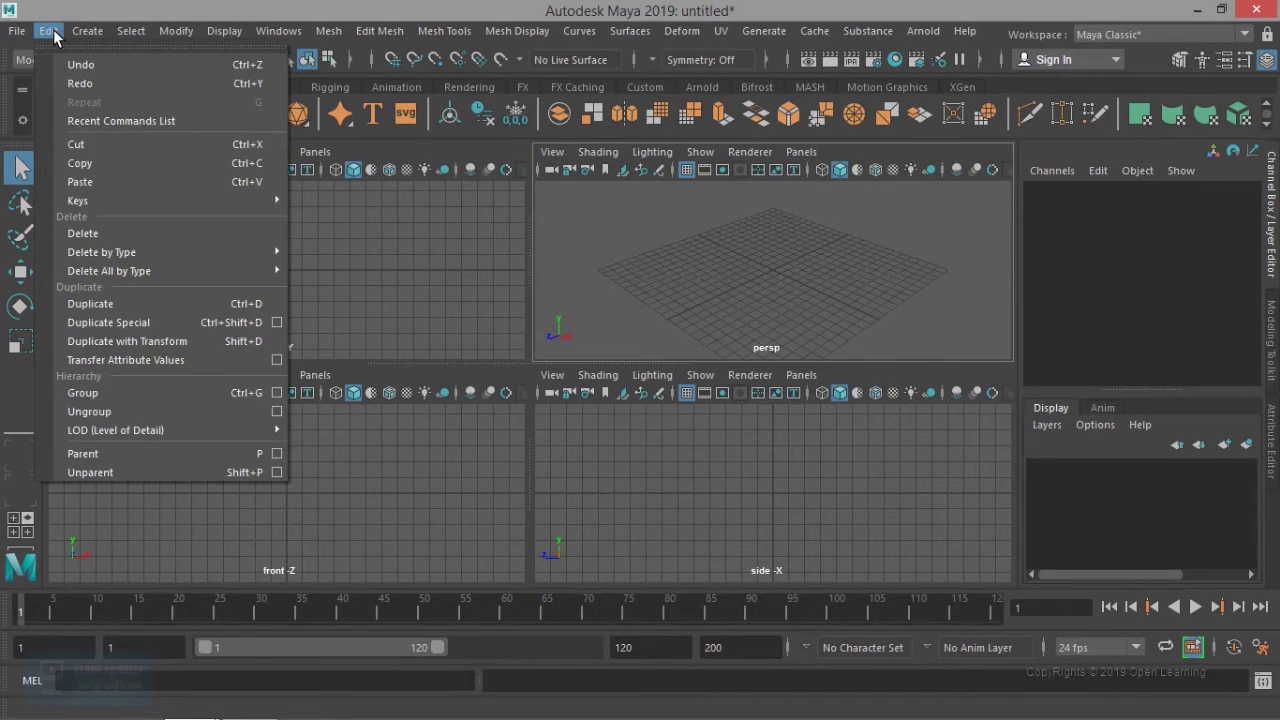
{"action": "left_click", "coordinate": [60, 80]}
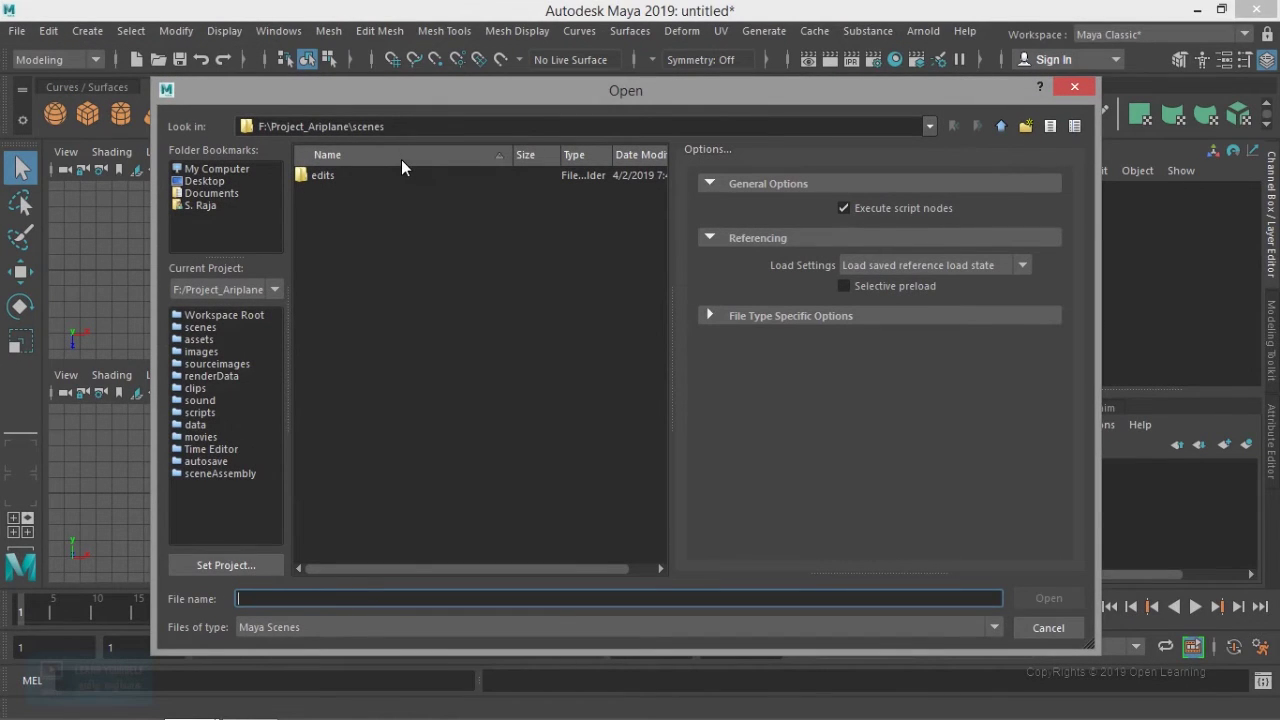
{"action": "left_click", "coordinate": [1048, 628]}
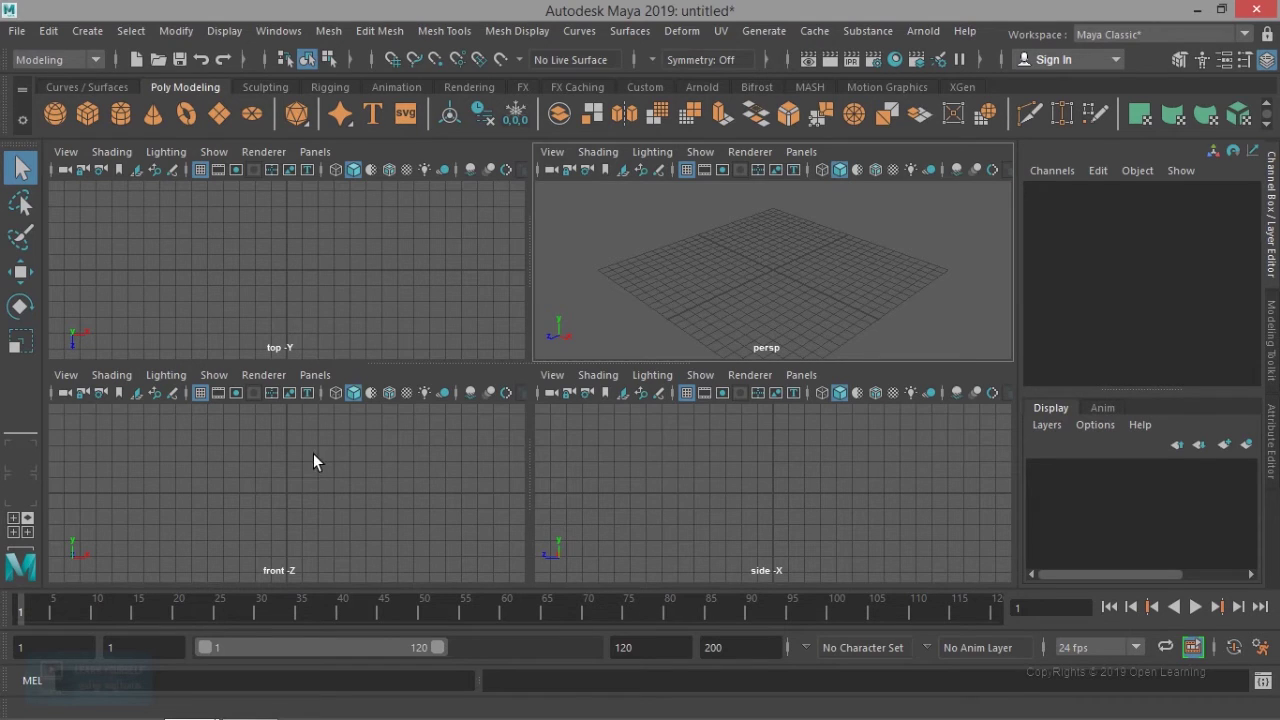
Step: In Maya, import SideView.jpg from the project's sourceimages folder as an image plane for the side view camera
{"action": "left_click", "coordinate": [553, 375]}
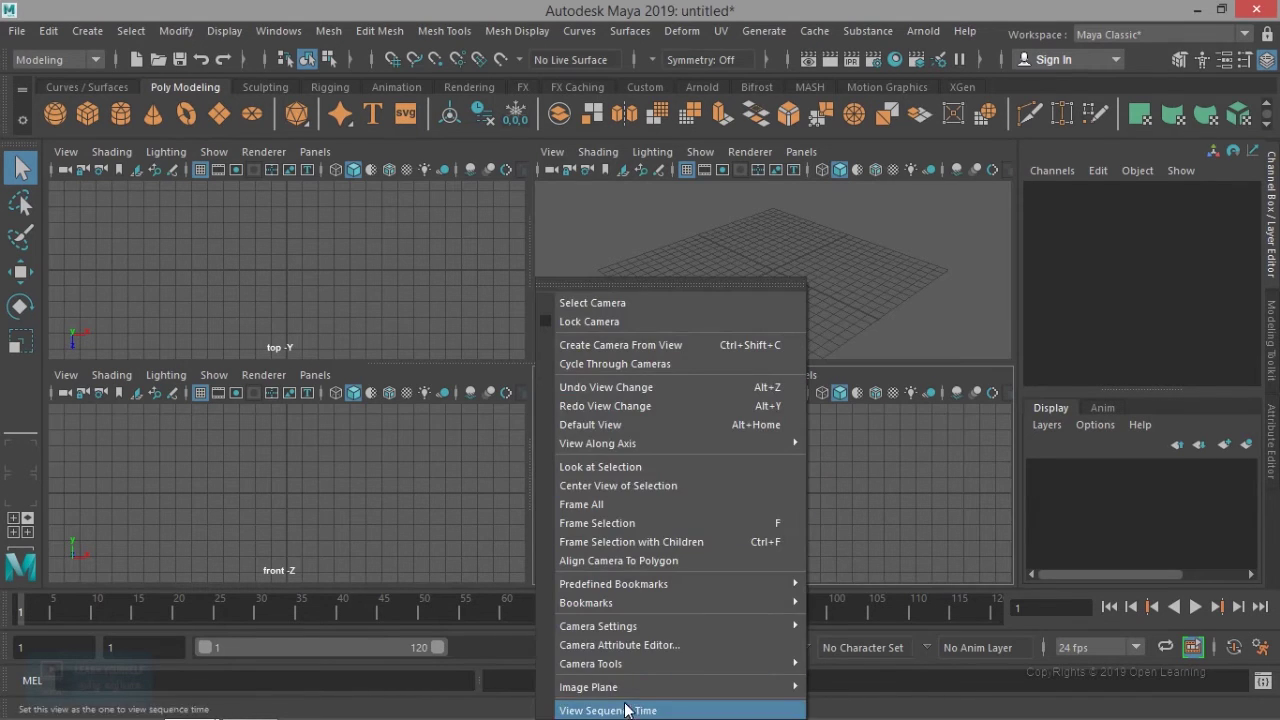
{"action": "mouse_move", "coordinate": [625, 688]}
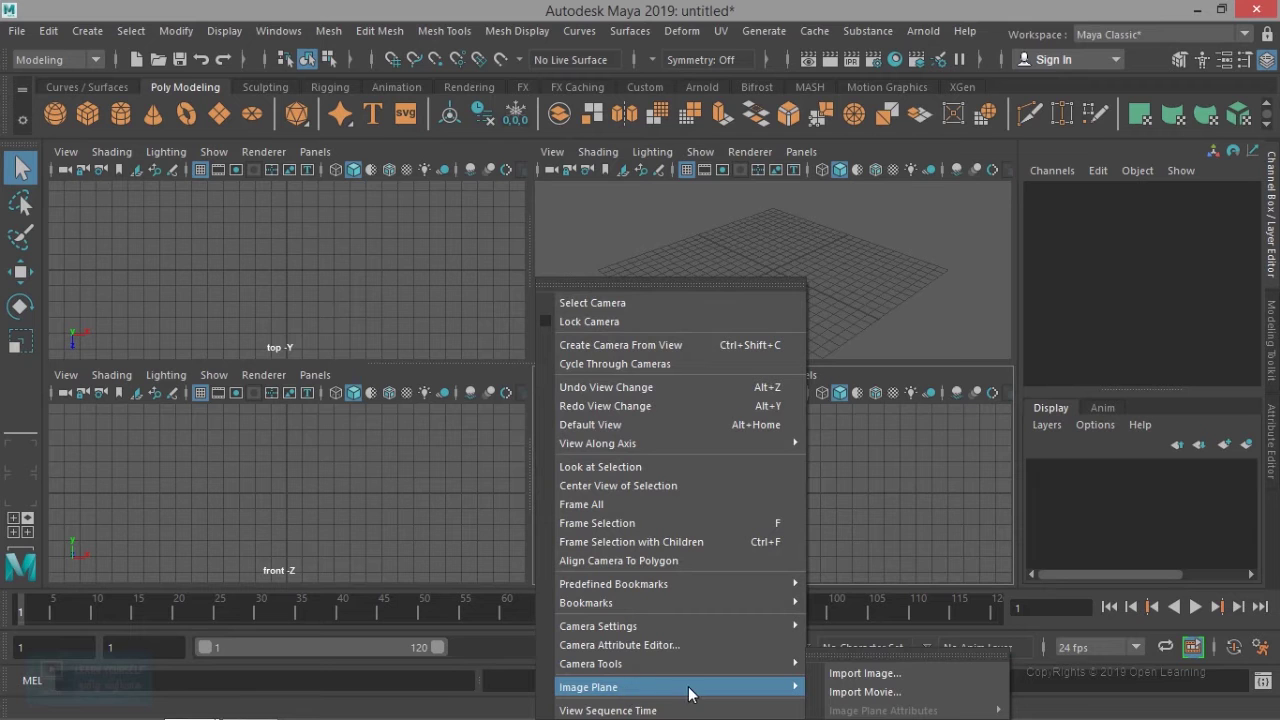
{"action": "left_click", "coordinate": [865, 674]}
{"action": "left_click_drag", "start_coordinate": [644, 93], "coordinate": [481, 17]}
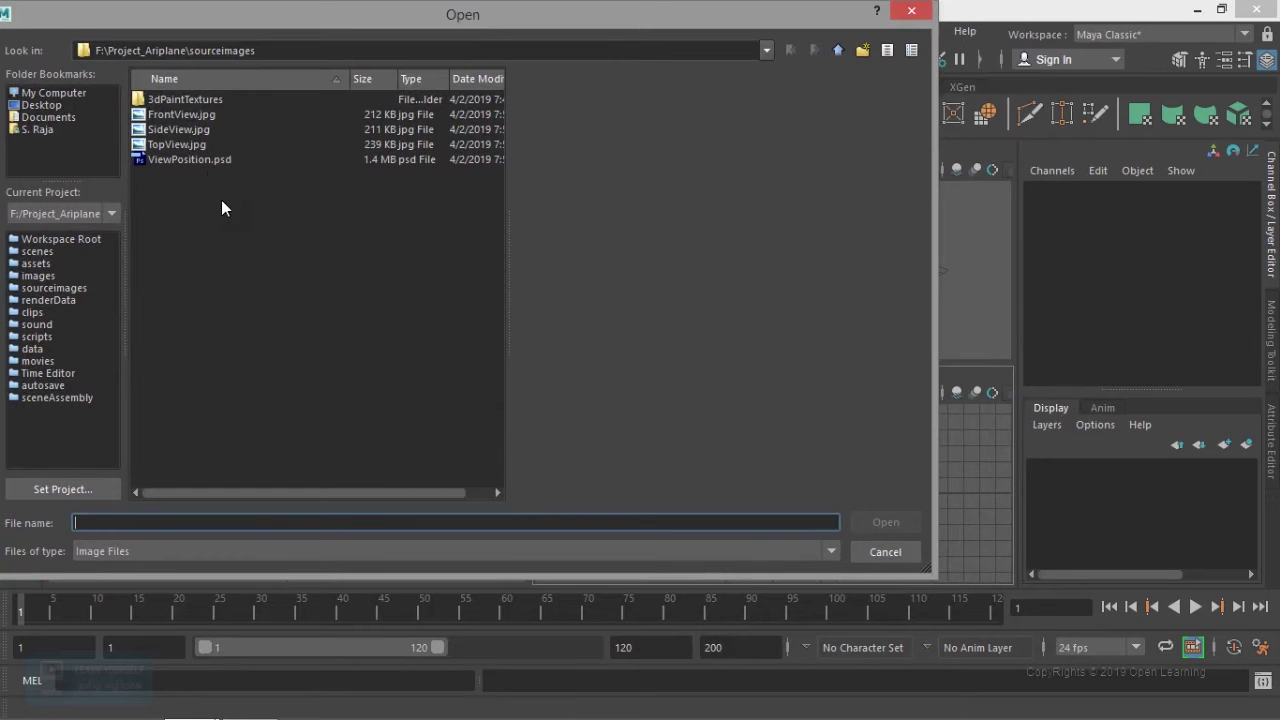
{"action": "left_click", "coordinate": [186, 129]}
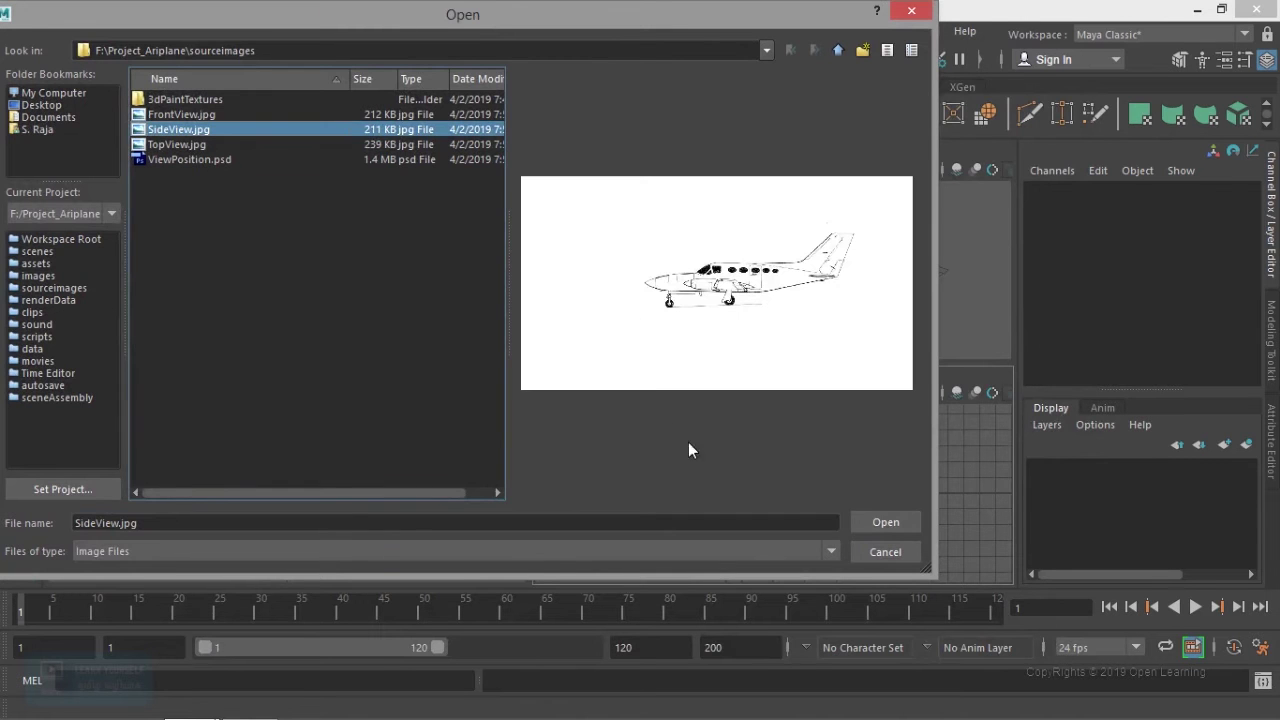
{"action": "left_click", "coordinate": [894, 518]}
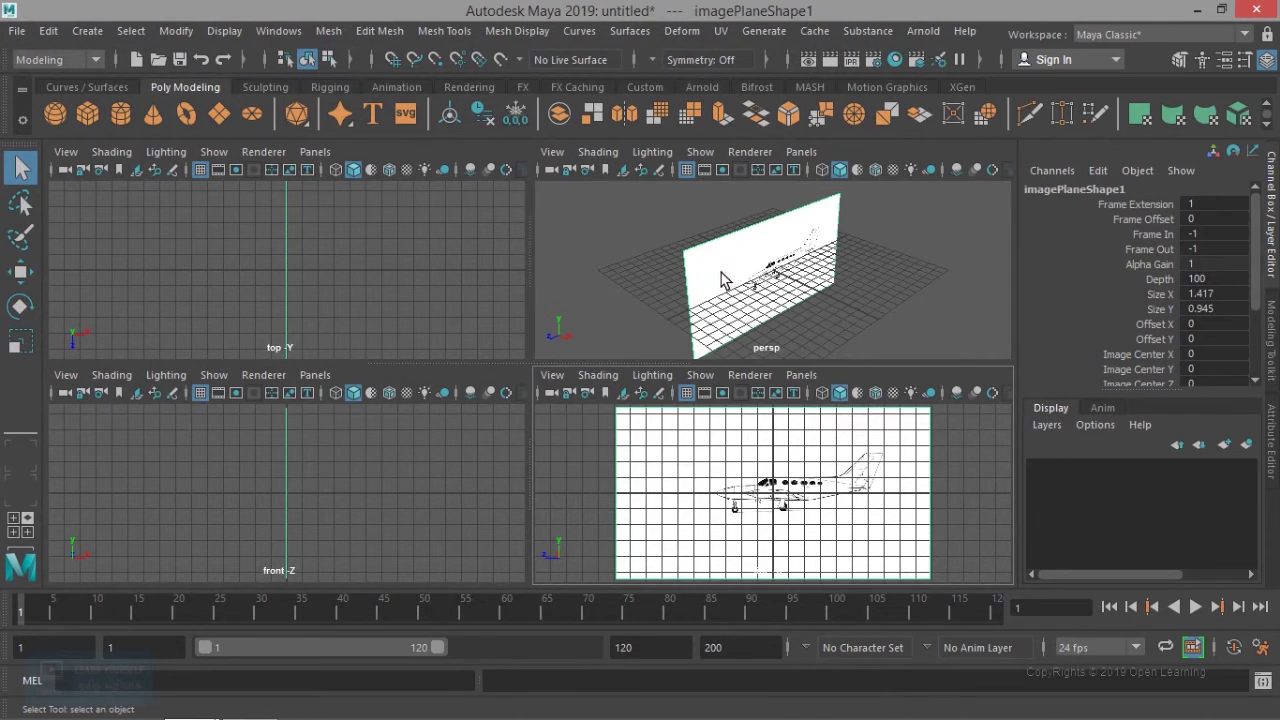
Step: Import FrontView.jpg from the sourceimages folder as an image plane for the front view camera
{"action": "left_click", "coordinate": [65, 375]}
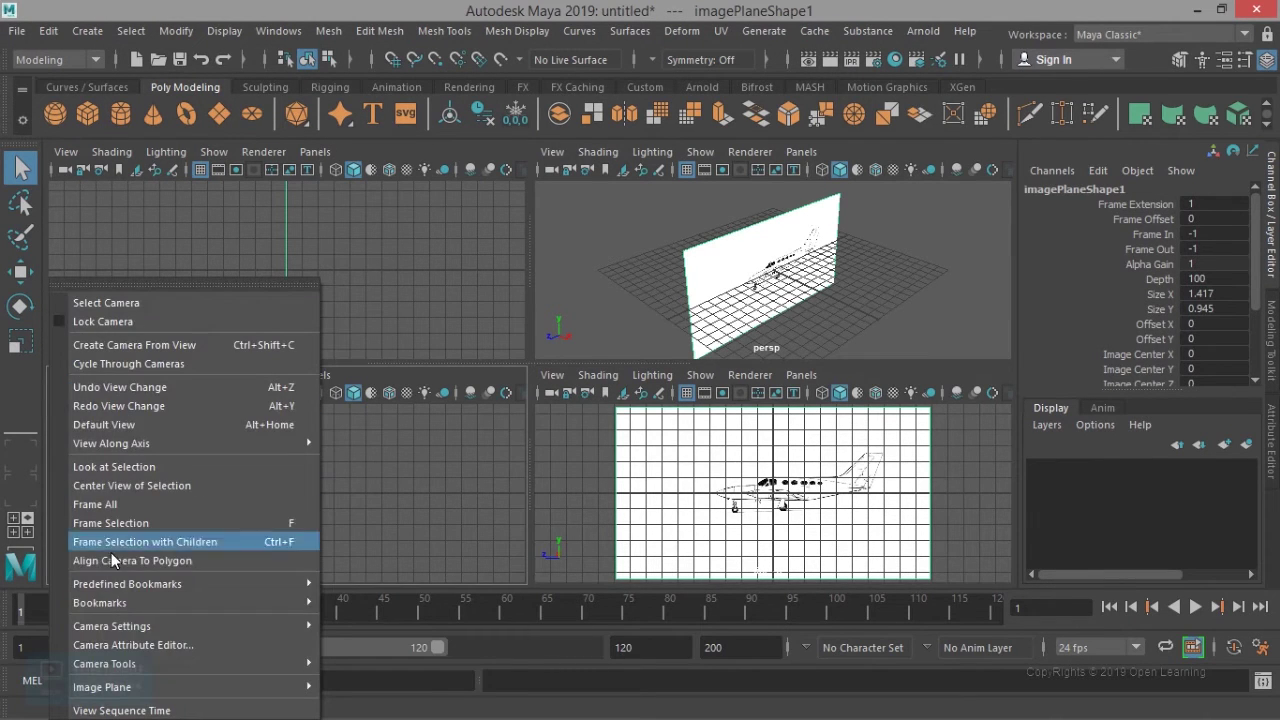
{"action": "mouse_move", "coordinate": [134, 687]}
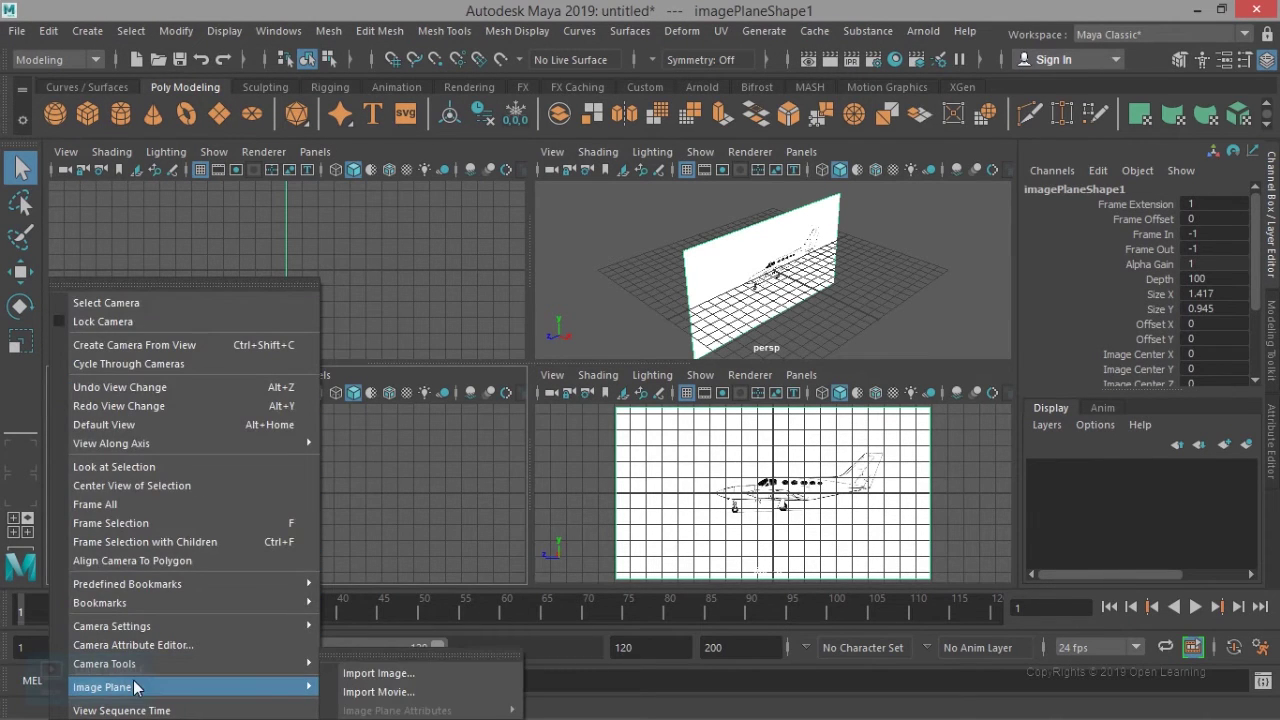
{"action": "left_click", "coordinate": [378, 675]}
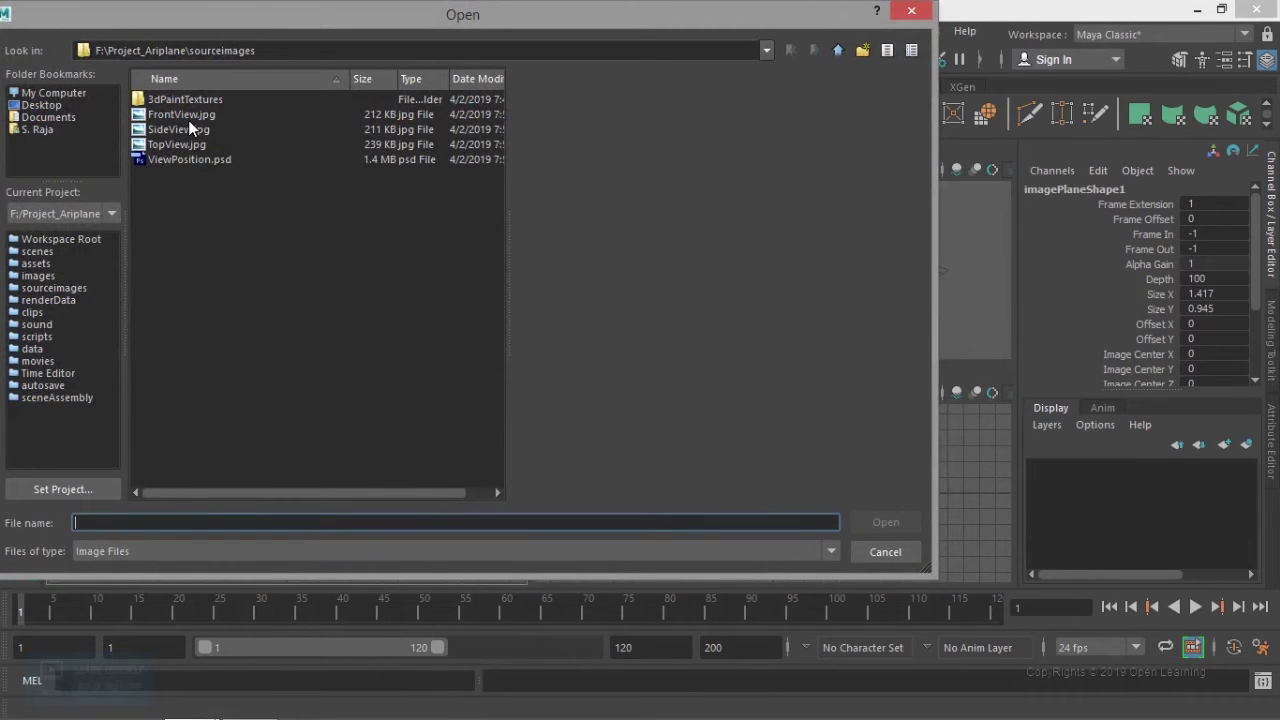
{"action": "left_click", "coordinate": [188, 118]}
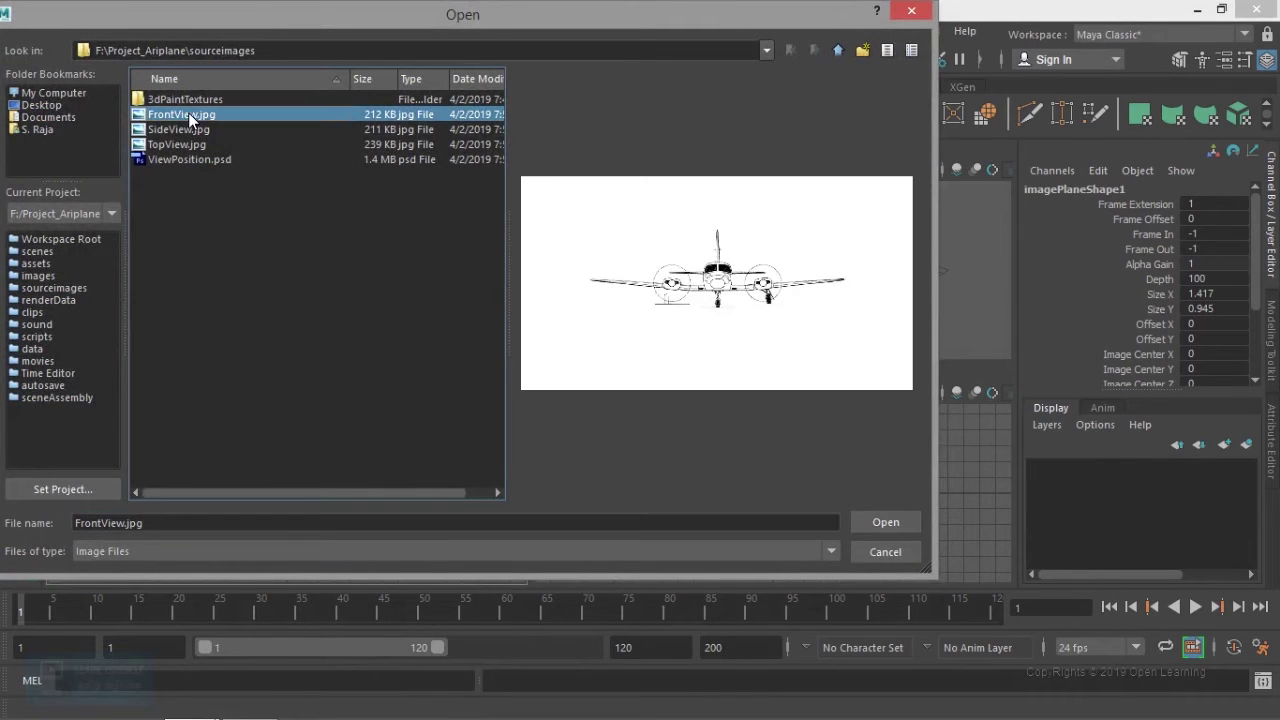
{"action": "left_click", "coordinate": [873, 518]}
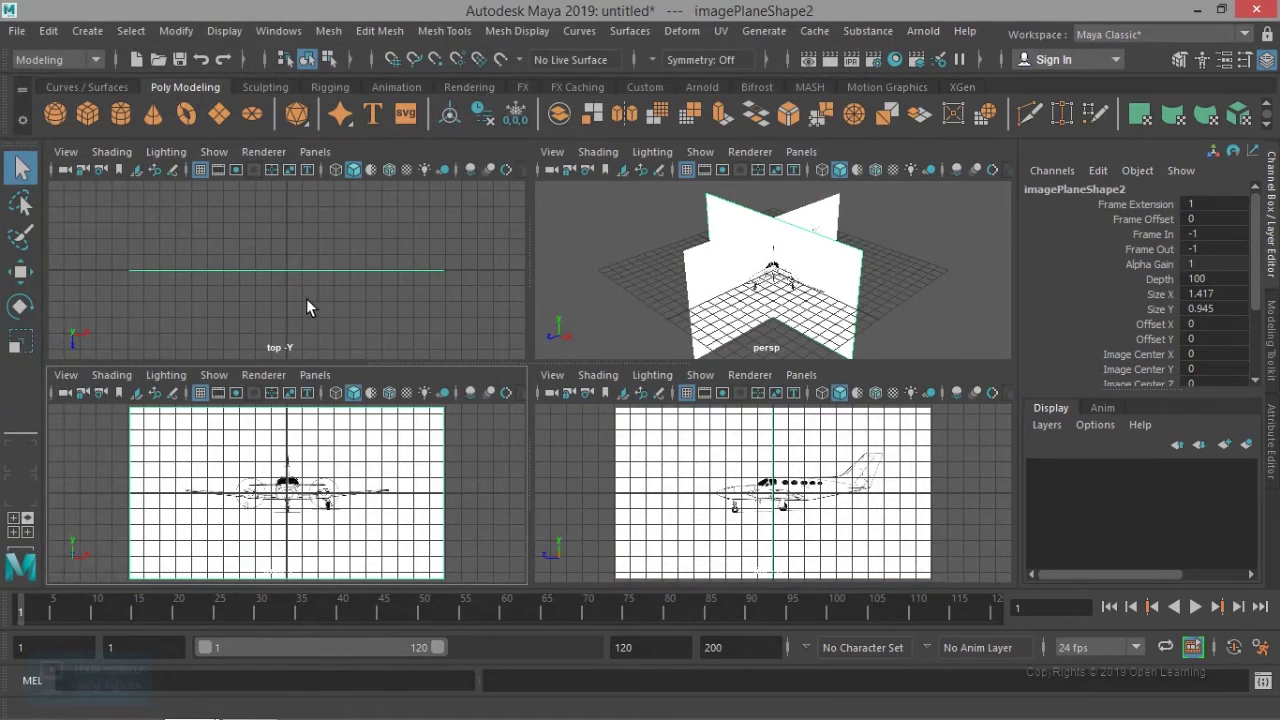
Step: Import TopView.jpg from the sourceimages folder as an image plane for the top view camera
{"action": "left_click", "coordinate": [66, 152]}
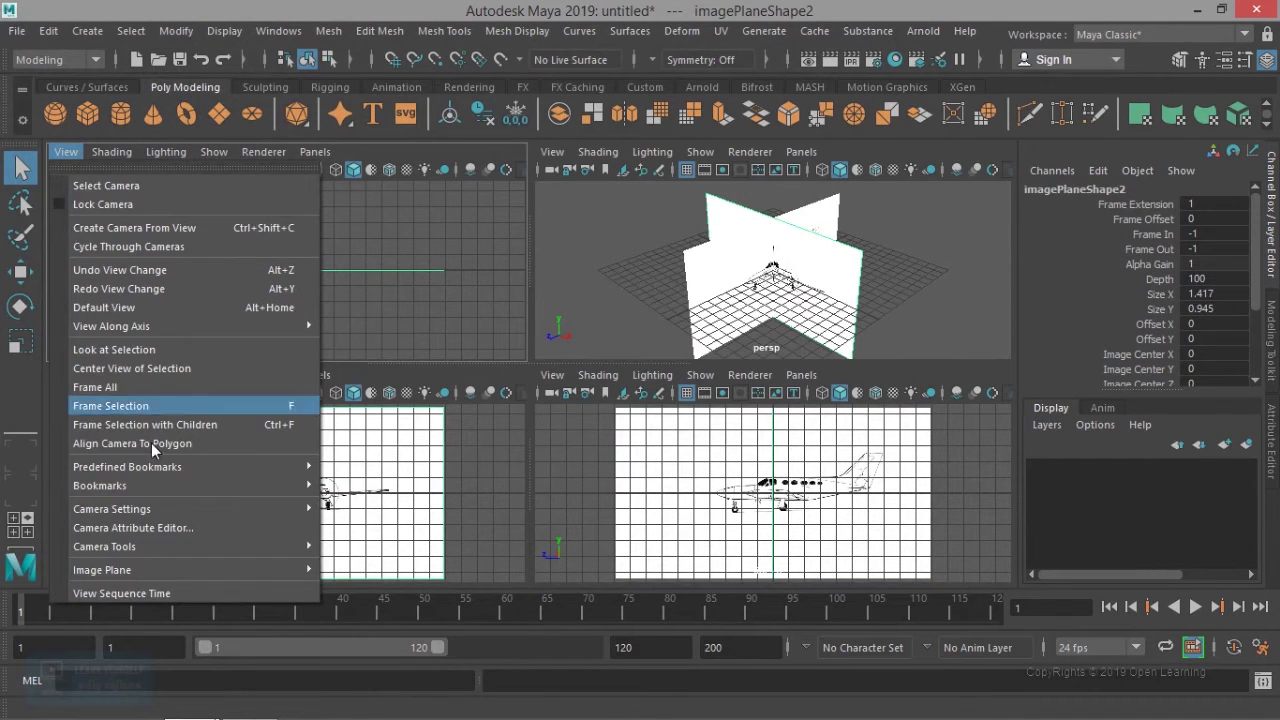
{"action": "mouse_move", "coordinate": [181, 565]}
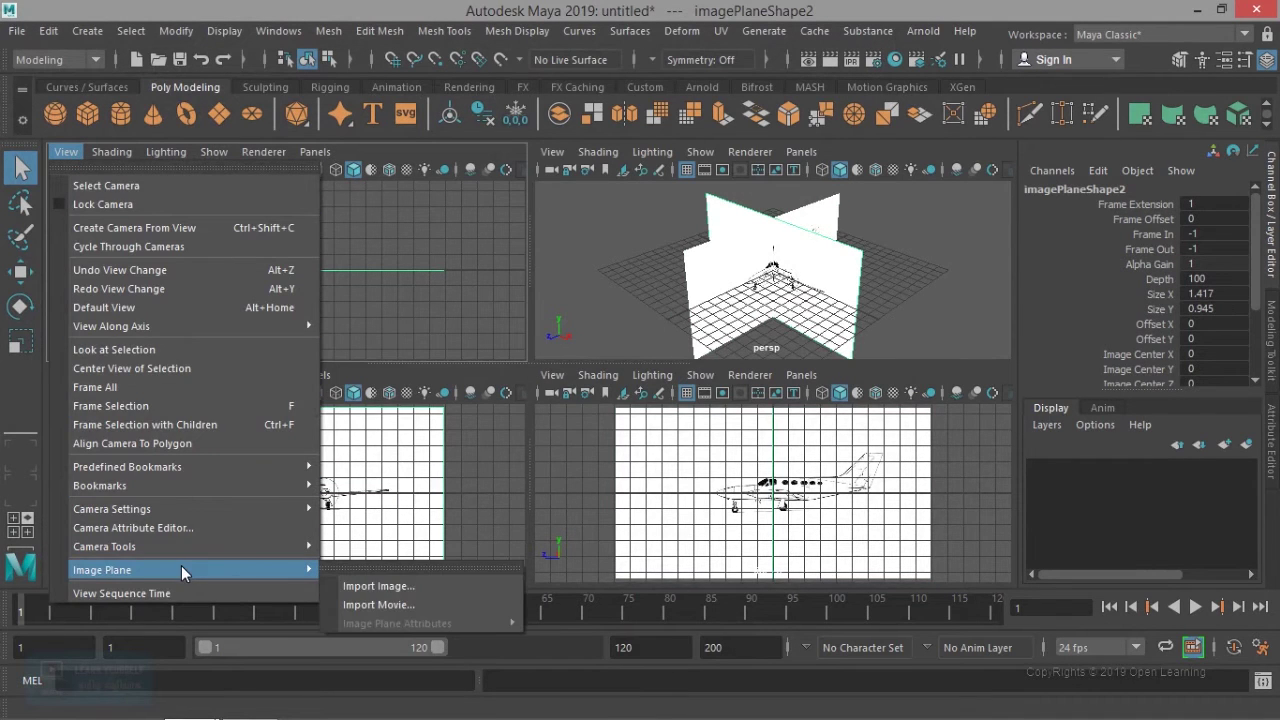
{"action": "left_click", "coordinate": [415, 593]}
{"action": "left_click", "coordinate": [200, 115]}
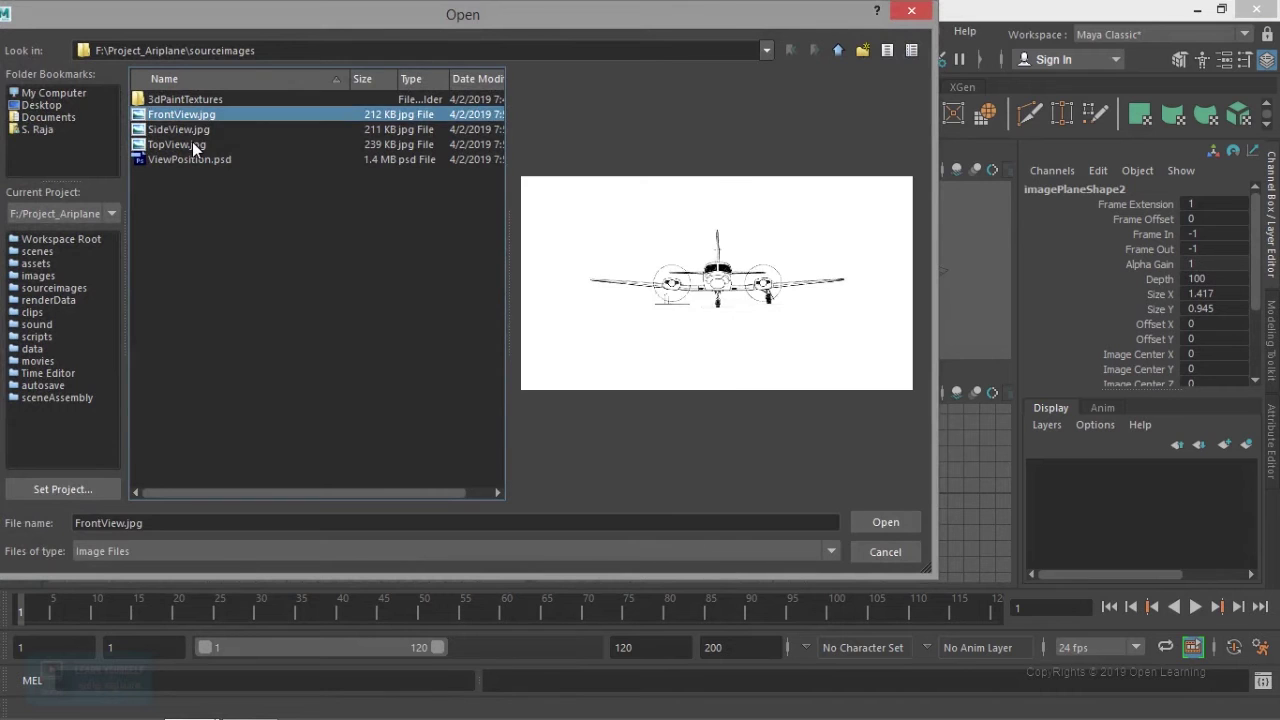
{"action": "left_click", "coordinate": [192, 145]}
{"action": "left_click", "coordinate": [879, 523]}
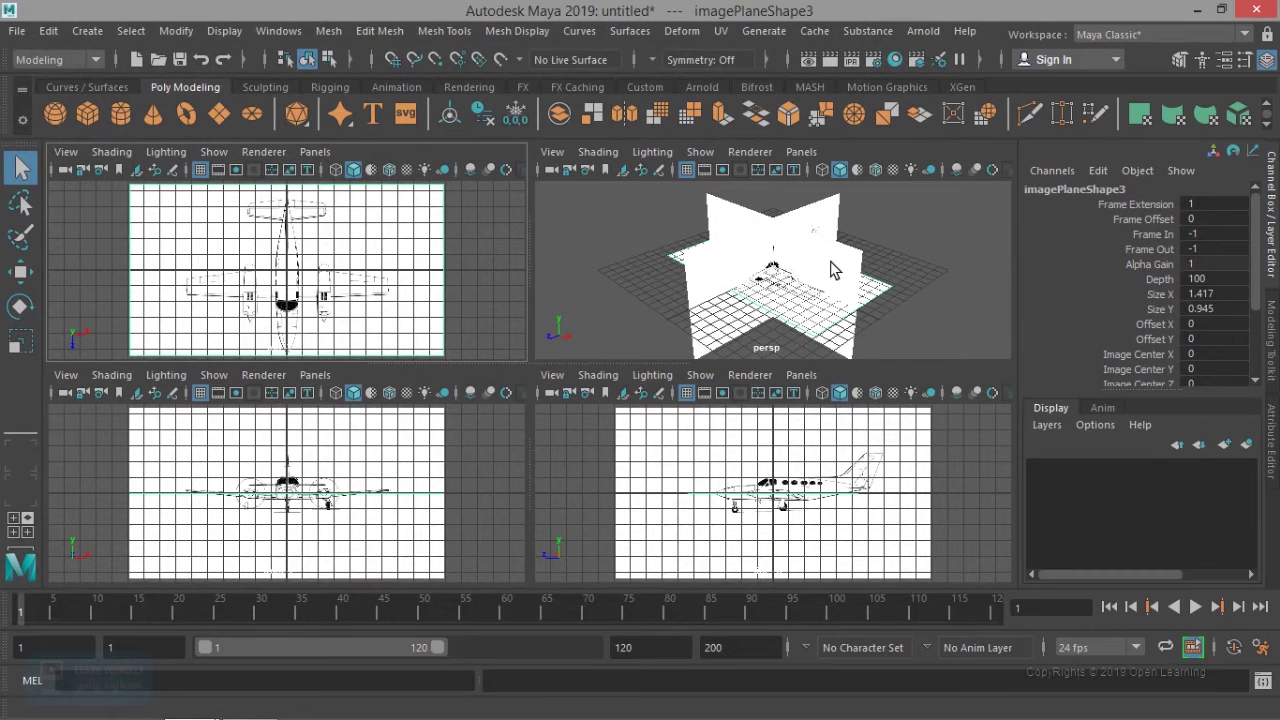
Step: Enlarge the perspective view and examine how the three crossing blueprint image planes line up
{"action": "key", "text": "space"}
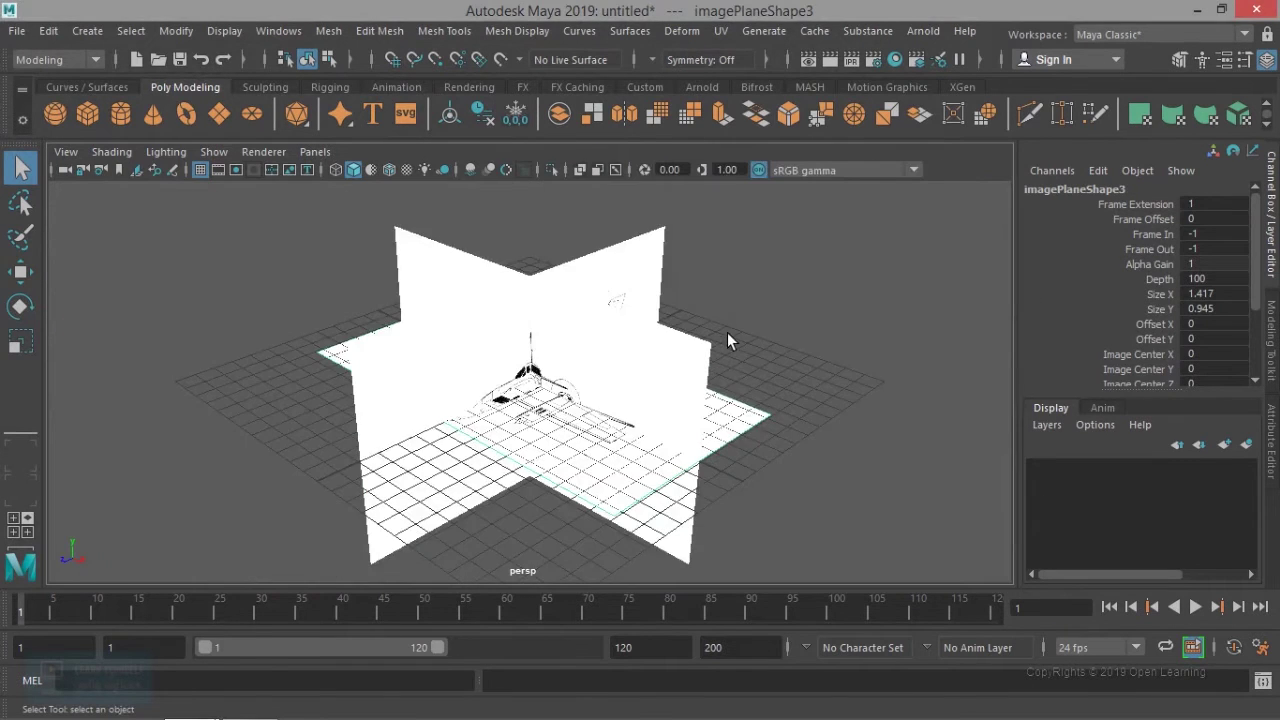
{"action": "scroll", "coordinate": [660, 368], "scroll_direction": "up", "scroll_amount": 3}
{"action": "scroll", "coordinate": [660, 368], "scroll_direction": "down", "scroll_amount": 2}
{"action": "left_click_drag", "start_coordinate": [750, 395], "coordinate": [645, 438], "text": "alt"}
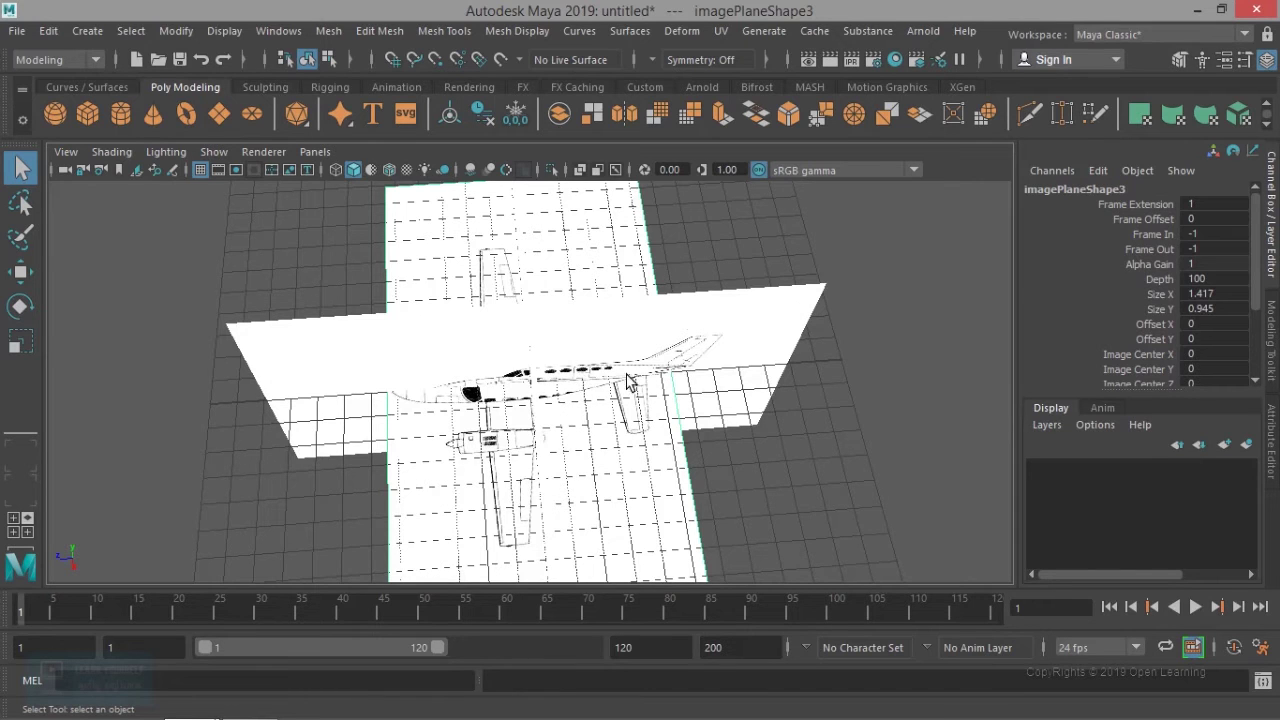
Step: Select the side view image plane and examine its transform and shape attributes
{"action": "scroll", "coordinate": [523, 392], "scroll_direction": "down", "scroll_amount": 3}
{"action": "scroll", "coordinate": [523, 392], "scroll_direction": "up", "scroll_amount": 3}
{"action": "scroll", "coordinate": [1158, 363], "scroll_direction": "down", "scroll_amount": 3}
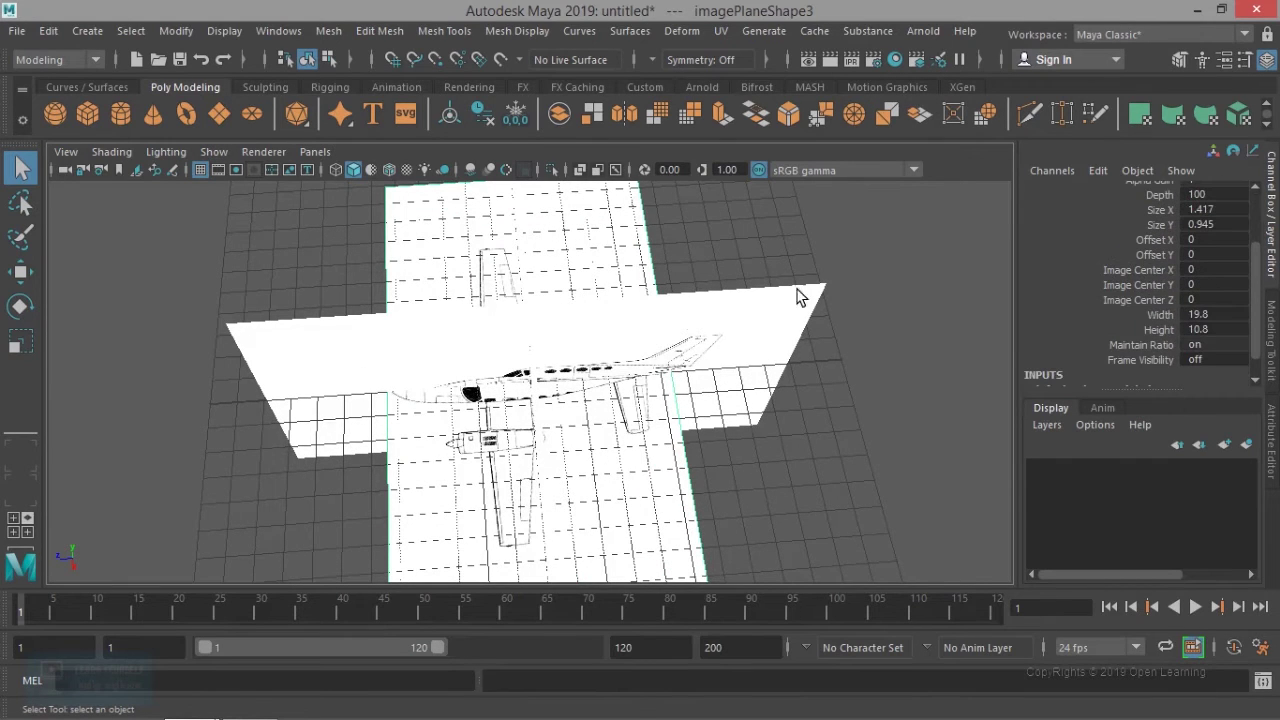
{"action": "left_click_drag", "start_coordinate": [780, 282], "coordinate": [849, 334]}
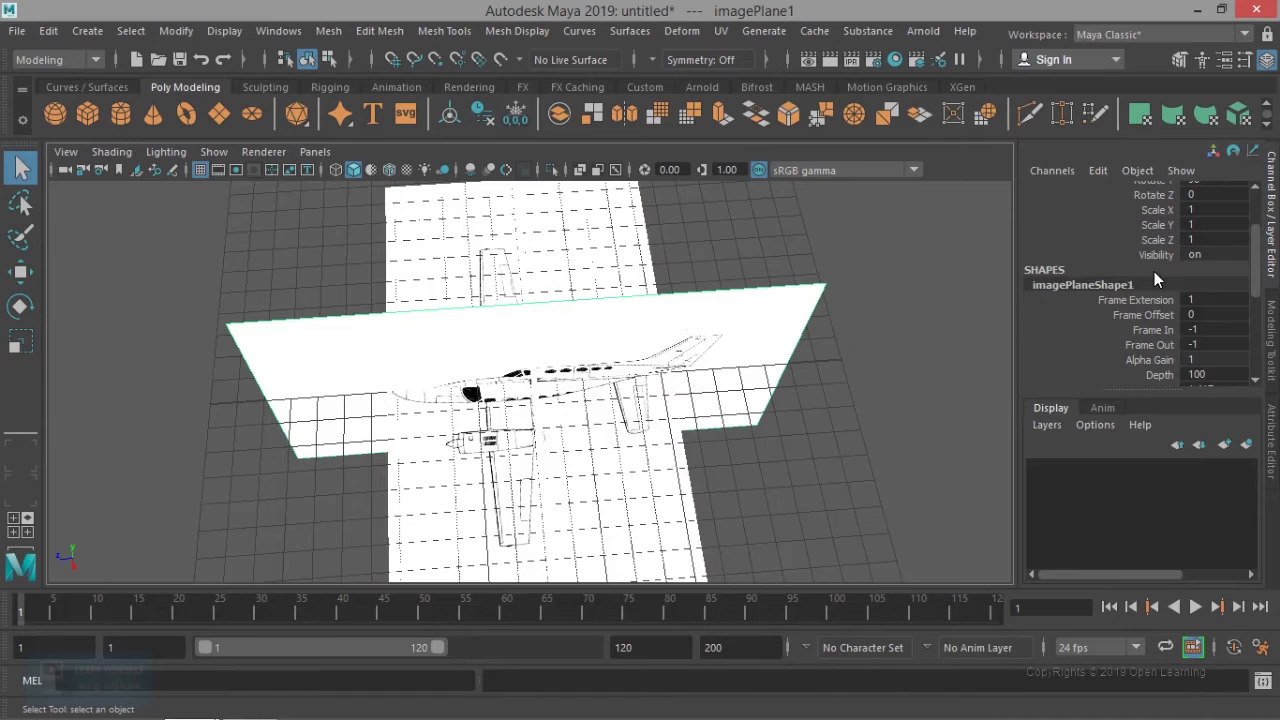
{"action": "scroll", "coordinate": [1160, 285], "scroll_direction": "up", "scroll_amount": 3}
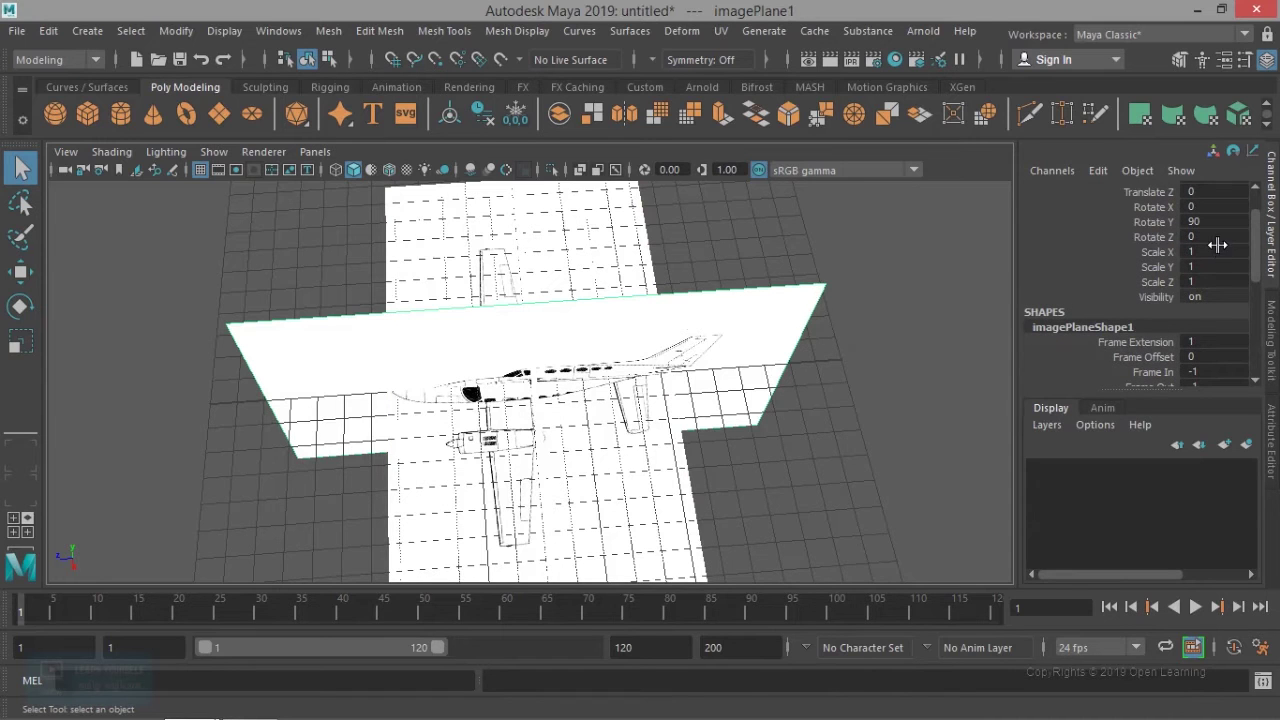
{"action": "scroll", "coordinate": [1183, 326], "scroll_direction": "down", "scroll_amount": 3}
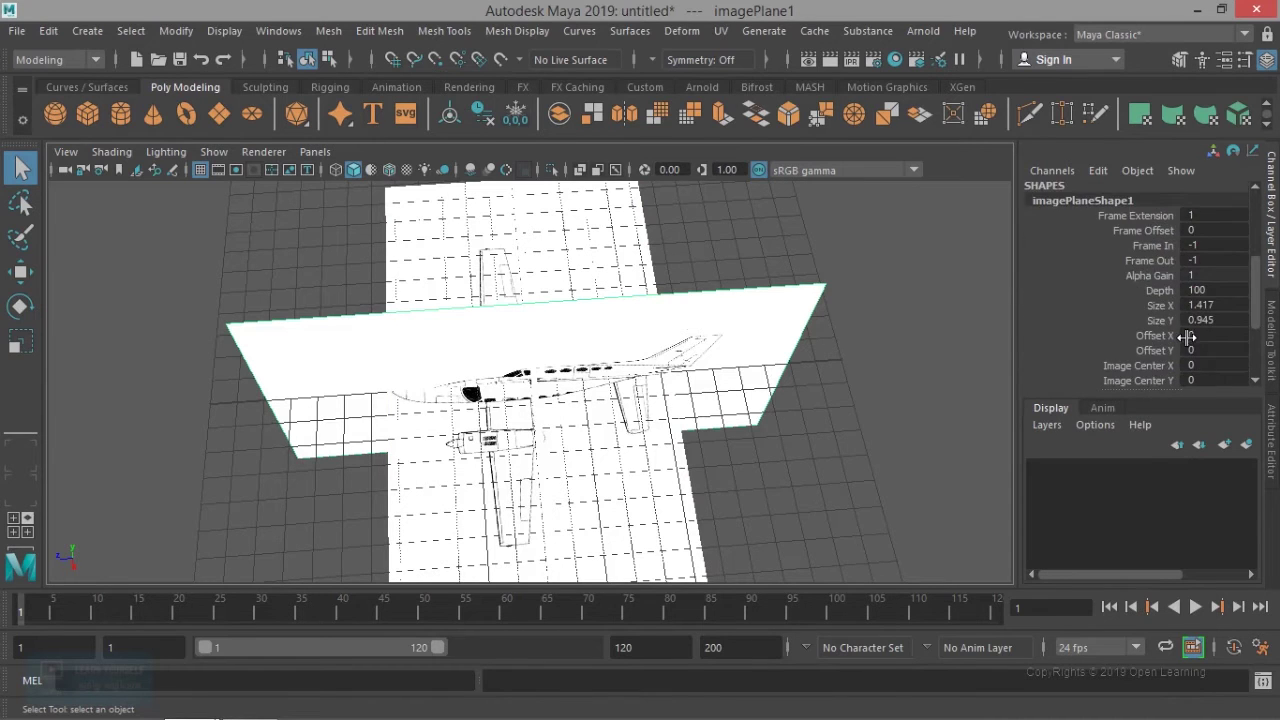
{"action": "scroll", "coordinate": [1188, 338], "scroll_direction": "down", "scroll_amount": 3}
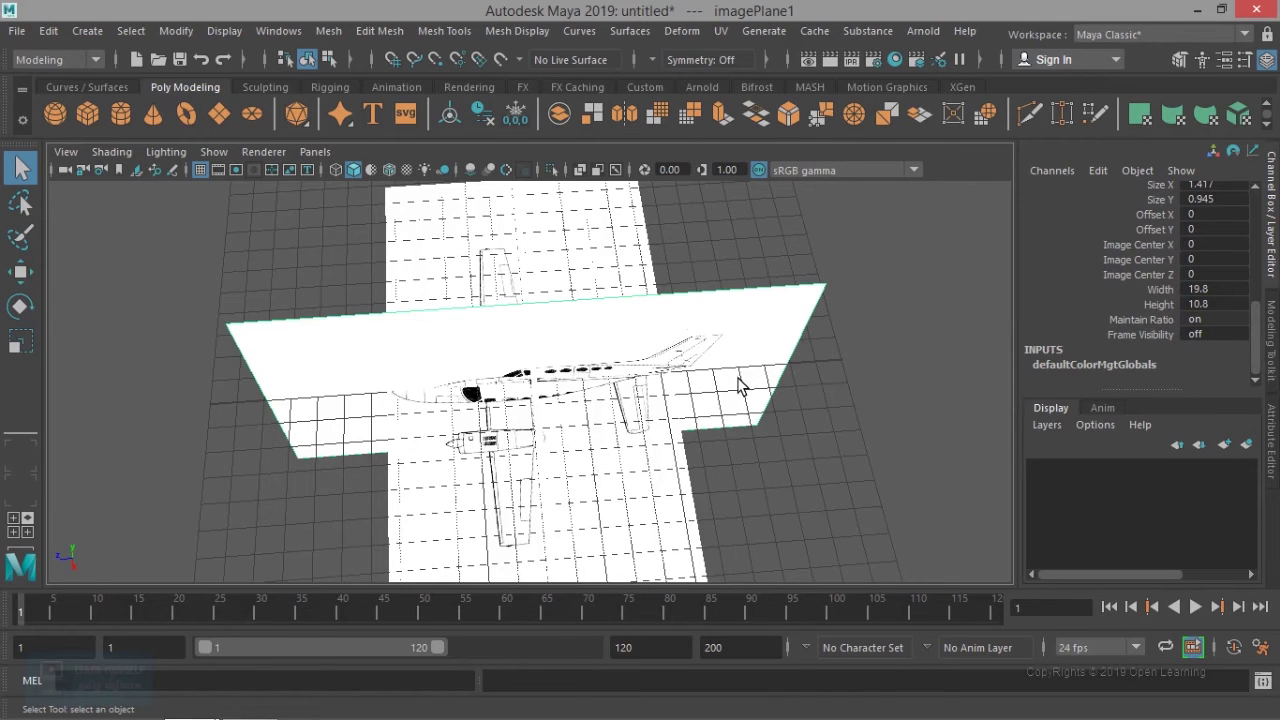
{"action": "left_click_drag", "start_coordinate": [780, 402], "coordinate": [783, 340], "text": "alt"}
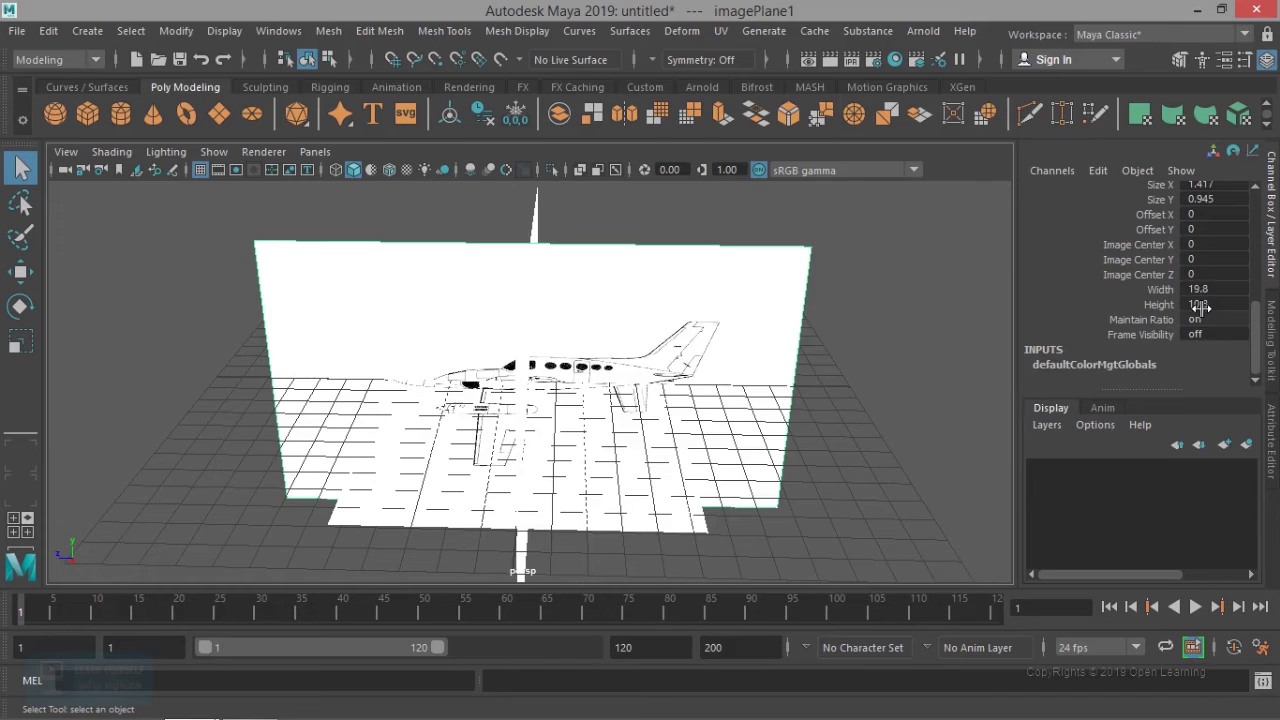
{"action": "scroll", "coordinate": [1185, 350], "scroll_direction": "up", "scroll_amount": 6}
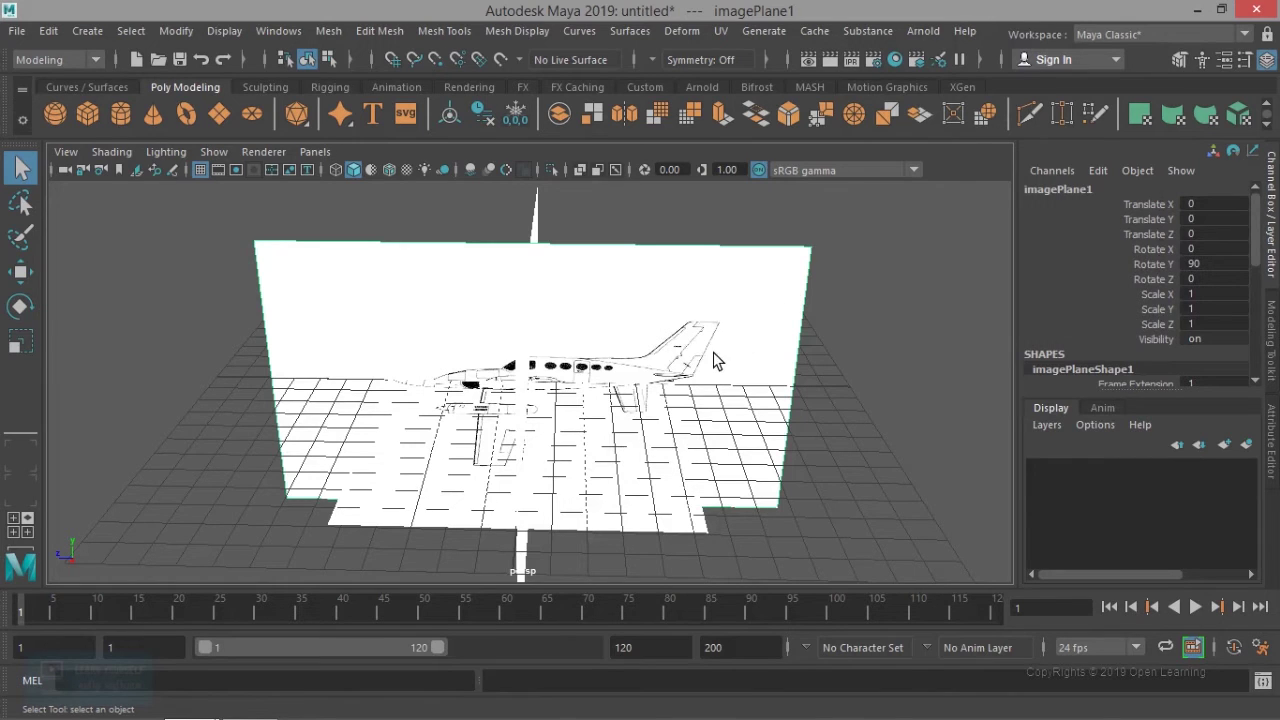
Step: Enlarge the side view image plane uniformly, setting its Scale X, Y and Z to 20
{"action": "key", "text": "r"}
{"action": "left_click_drag", "start_coordinate": [531, 386], "coordinate": [637, 408]}
{"action": "scroll", "coordinate": [682, 386], "scroll_direction": "down", "scroll_amount": 3}
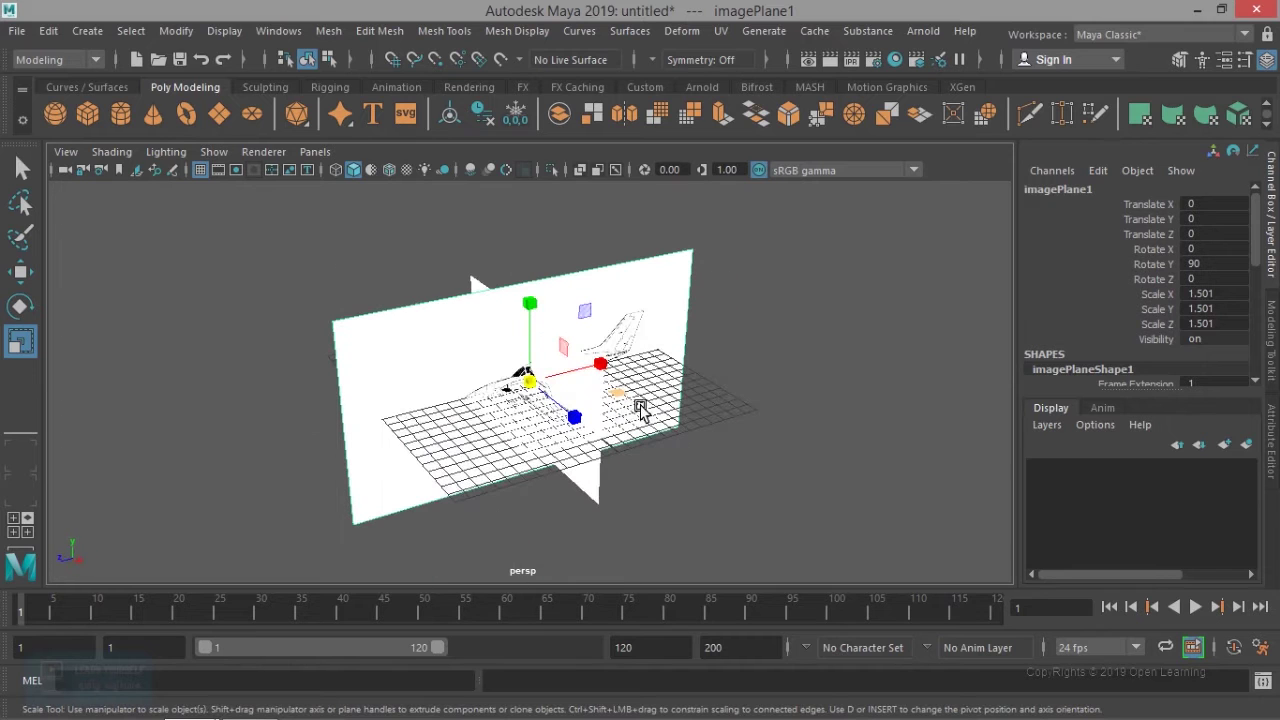
{"action": "left_click_drag", "start_coordinate": [1226, 293], "coordinate": [1226, 330]}
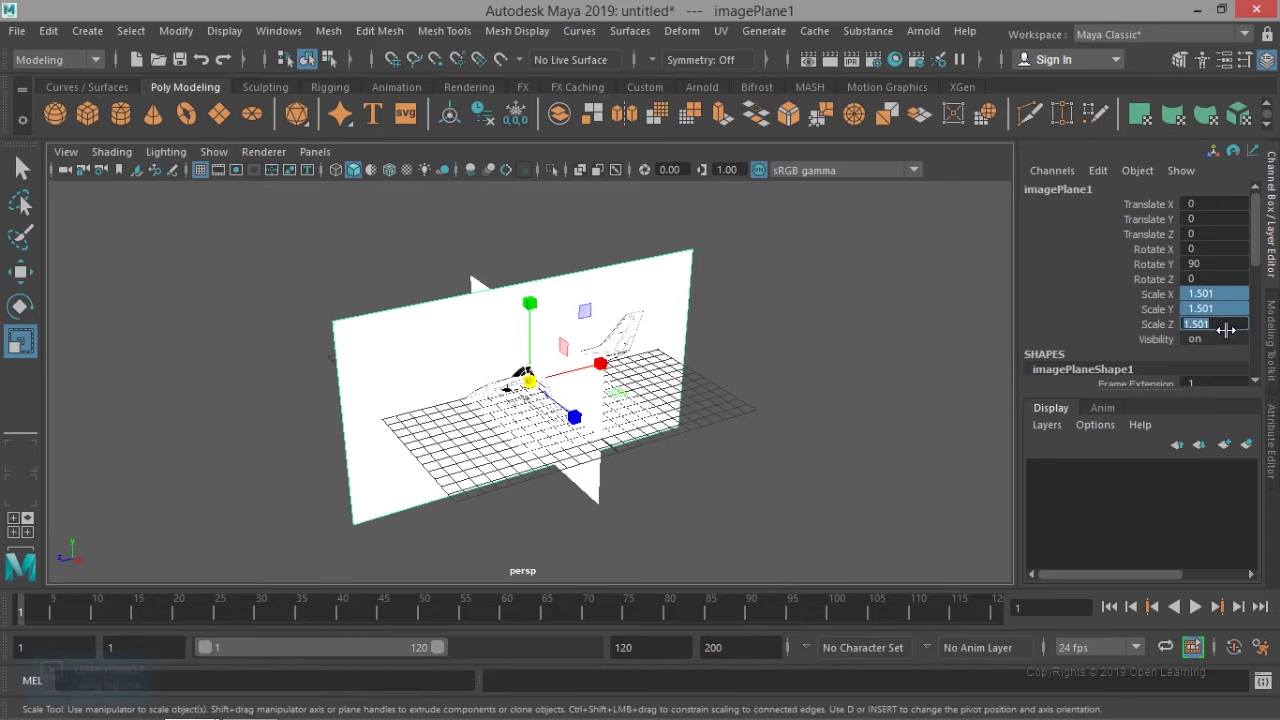
{"action": "type", "text": "20"}
{"action": "key", "text": "Return"}
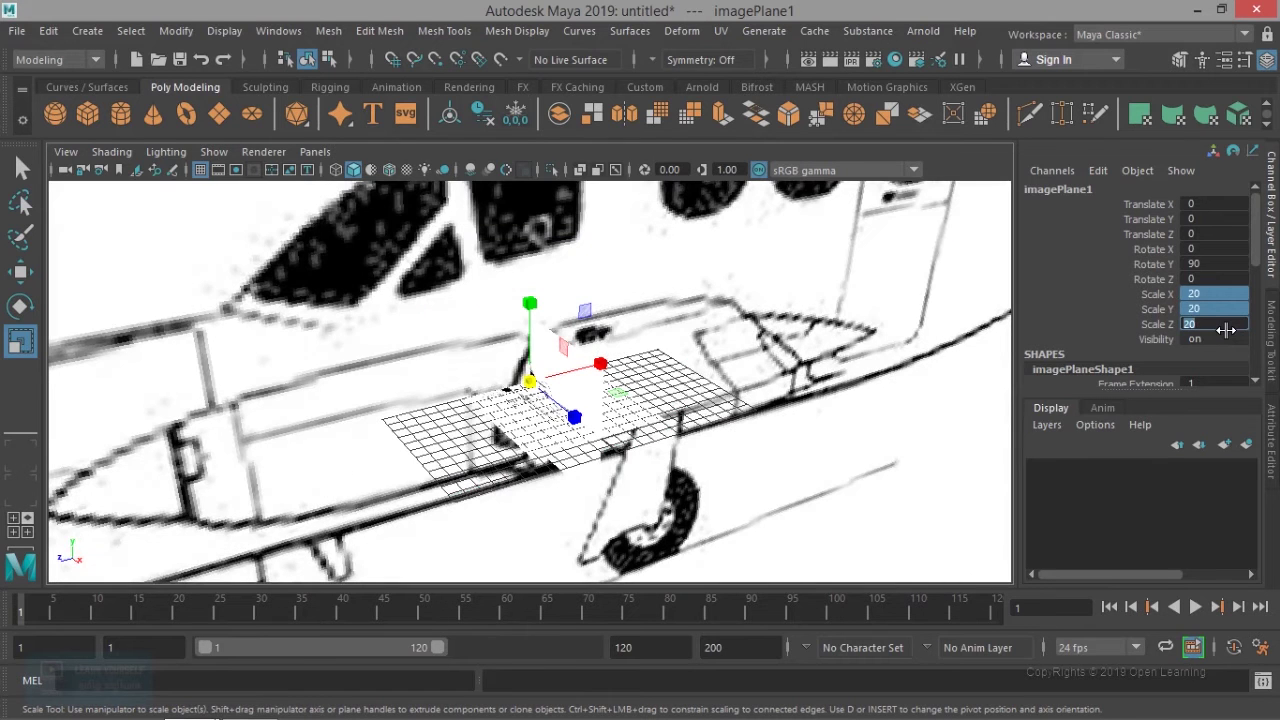
{"action": "scroll", "coordinate": [786, 386], "scroll_direction": "down", "scroll_amount": 6}
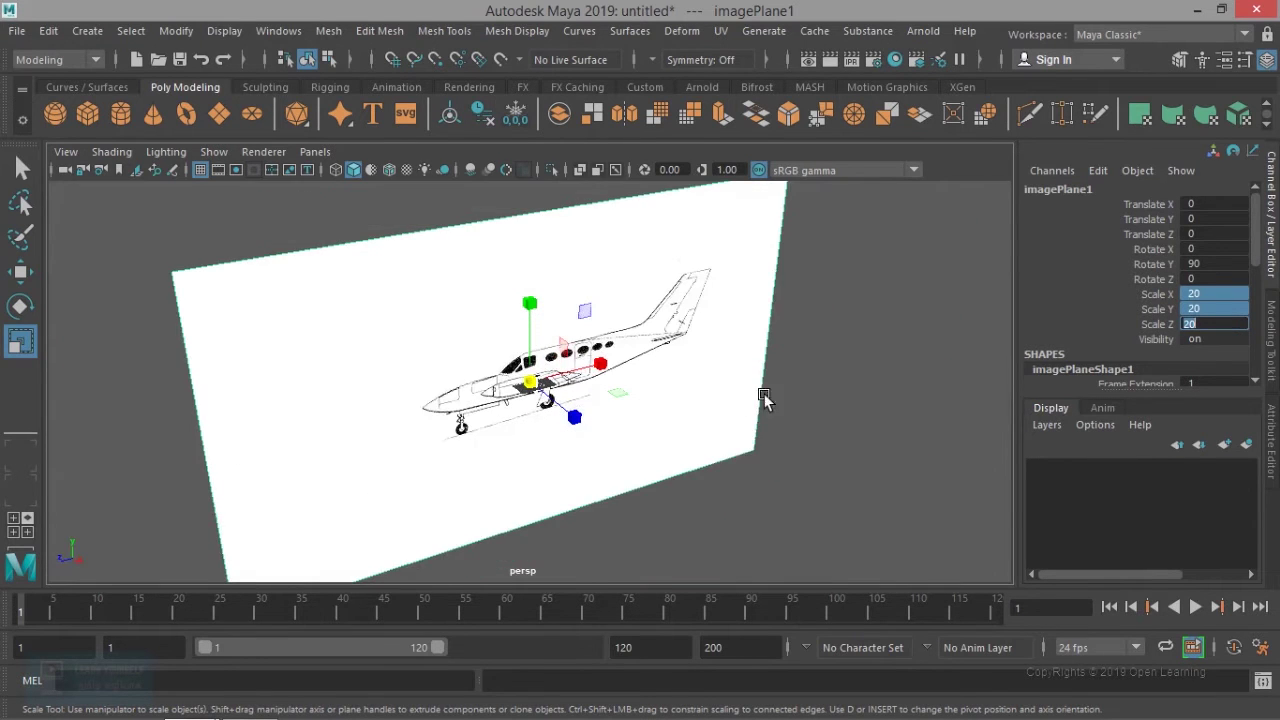
Step: Set the side view image plane's Scale X, Y and Z to 10
{"action": "scroll", "coordinate": [695, 402], "scroll_direction": "up", "scroll_amount": 2}
{"action": "scroll", "coordinate": [694, 400], "scroll_direction": "up", "scroll_amount": 5}
{"action": "left_click_drag", "start_coordinate": [670, 420], "coordinate": [628, 374], "text": "alt"}
{"action": "scroll", "coordinate": [528, 410], "scroll_direction": "up", "scroll_amount": 3}
{"action": "left_click", "coordinate": [556, 354]}
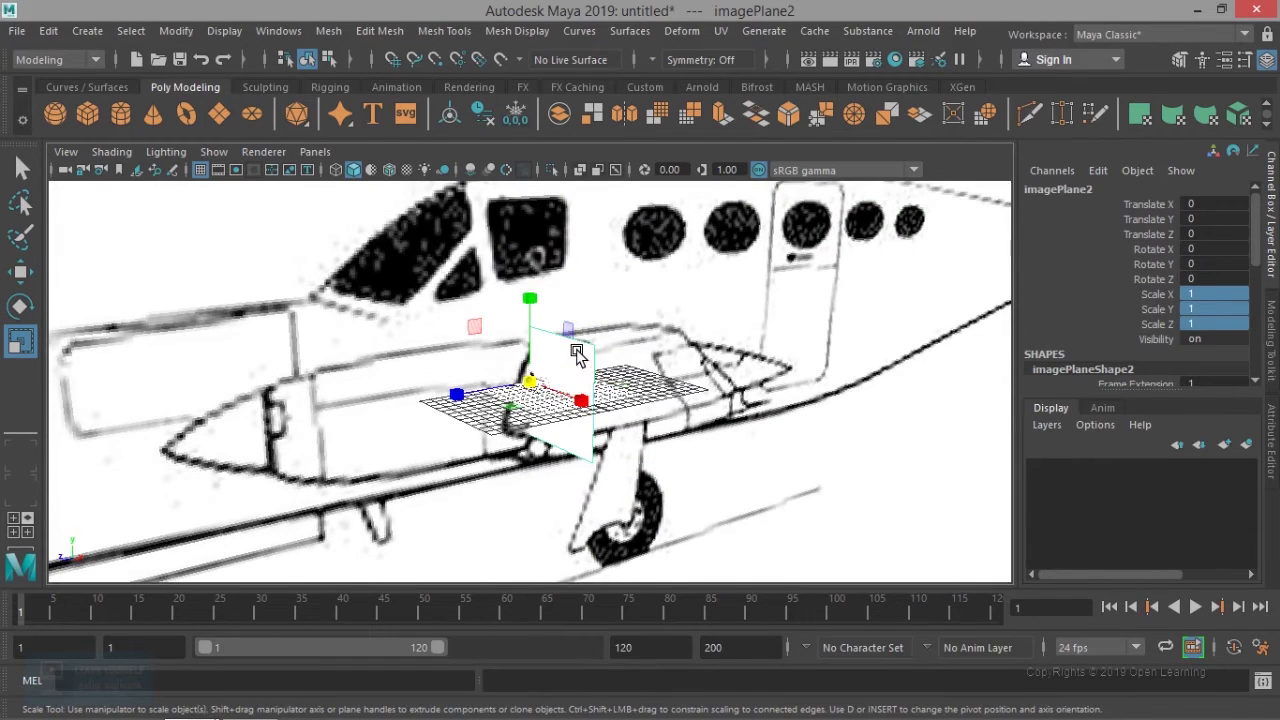
{"action": "scroll", "coordinate": [854, 422], "scroll_direction": "down", "scroll_amount": 5}
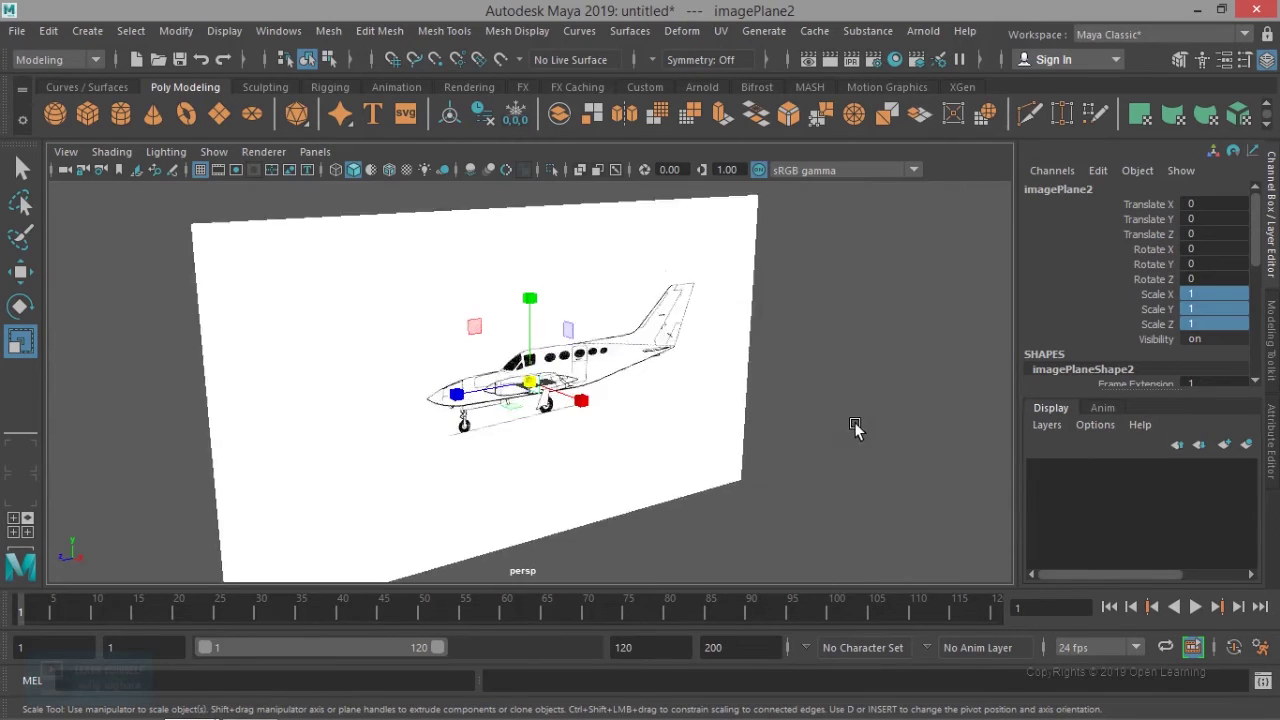
{"action": "scroll", "coordinate": [714, 440], "scroll_direction": "down", "scroll_amount": 2}
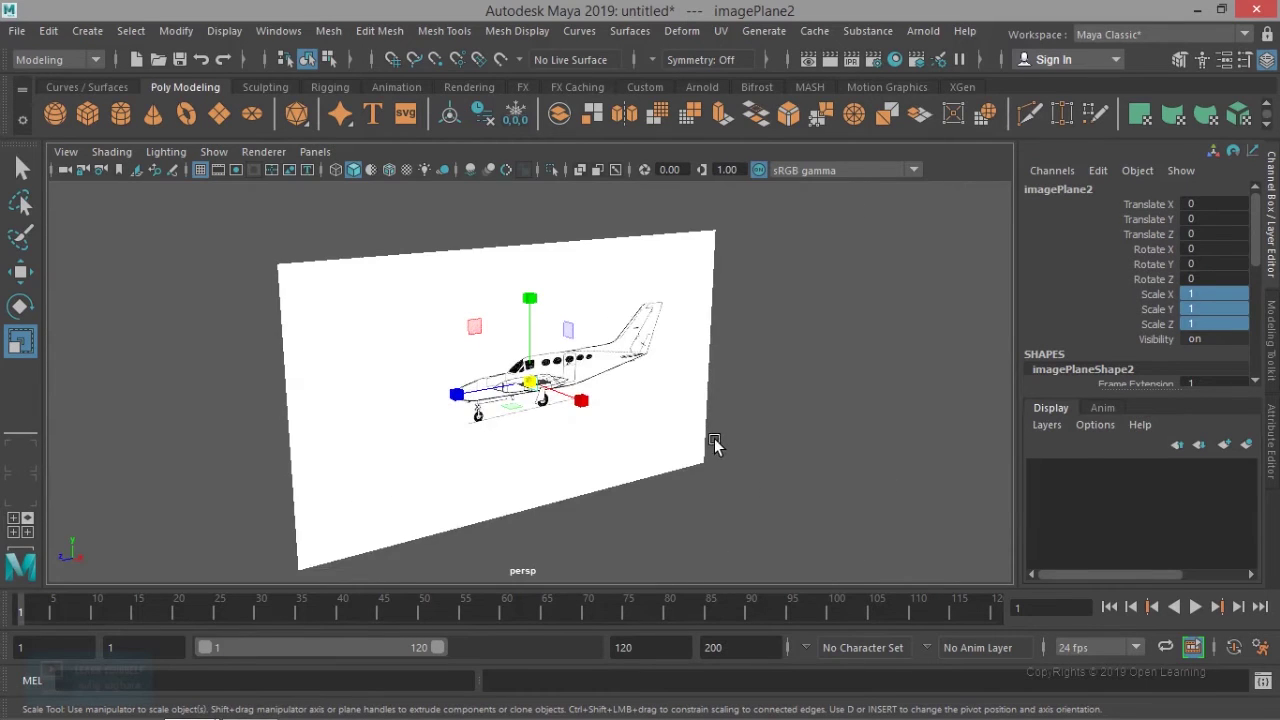
{"action": "scroll", "coordinate": [711, 446], "scroll_direction": "up", "scroll_amount": 5}
{"action": "left_click_drag", "start_coordinate": [800, 556], "coordinate": [868, 492]}
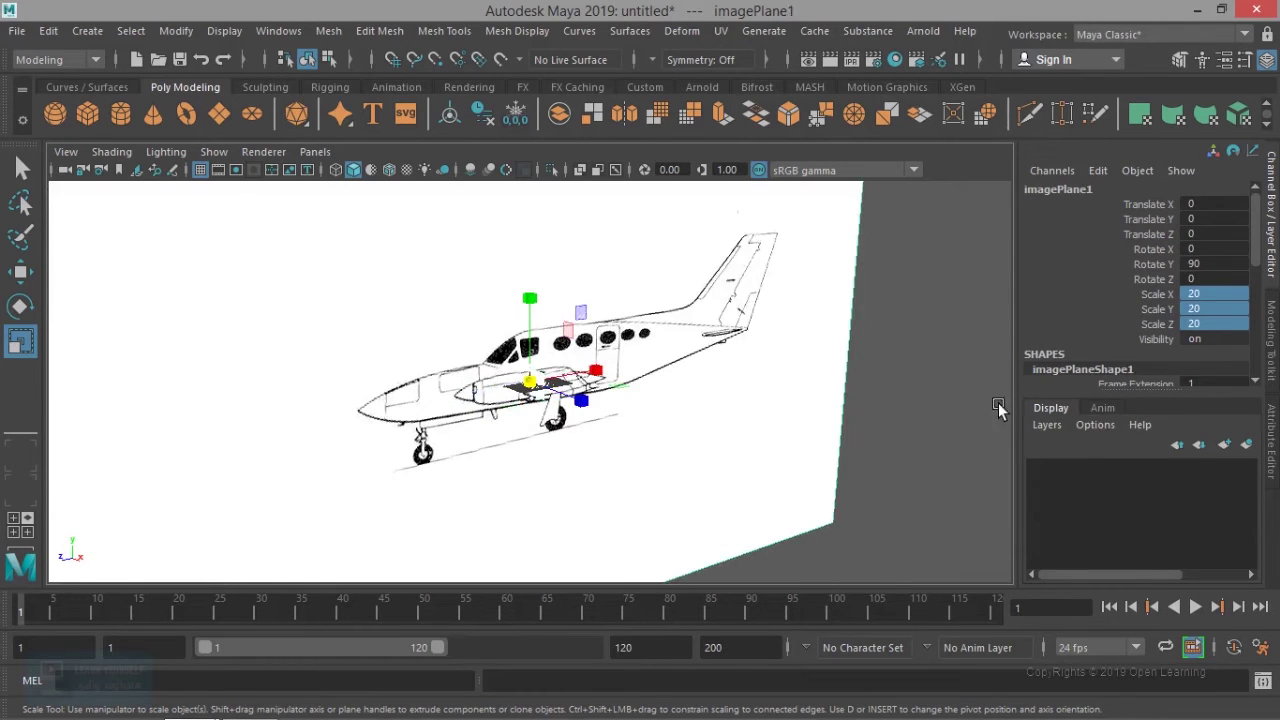
{"action": "double_click", "coordinate": [1197, 322]}
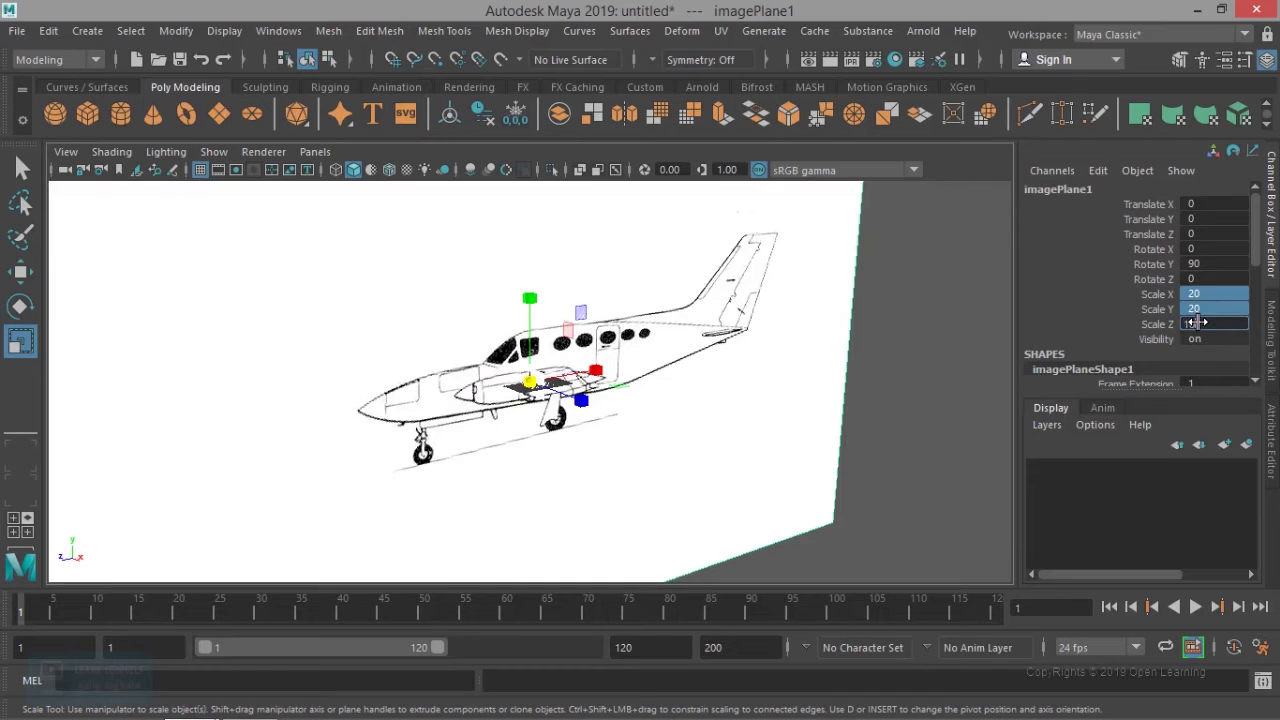
{"action": "type", "text": "10"}
{"action": "key", "text": "Return"}
Step: Select the front view image plane and set its Scale X, Y and Z to 10
{"action": "left_click_drag", "start_coordinate": [714, 366], "coordinate": [851, 486], "text": "alt"}
{"action": "scroll", "coordinate": [600, 423], "scroll_direction": "up", "scroll_amount": 5}
{"action": "left_click_drag", "start_coordinate": [600, 423], "coordinate": [640, 380], "text": "alt"}
{"action": "left_click_drag", "start_coordinate": [636, 295], "coordinate": [723, 346]}
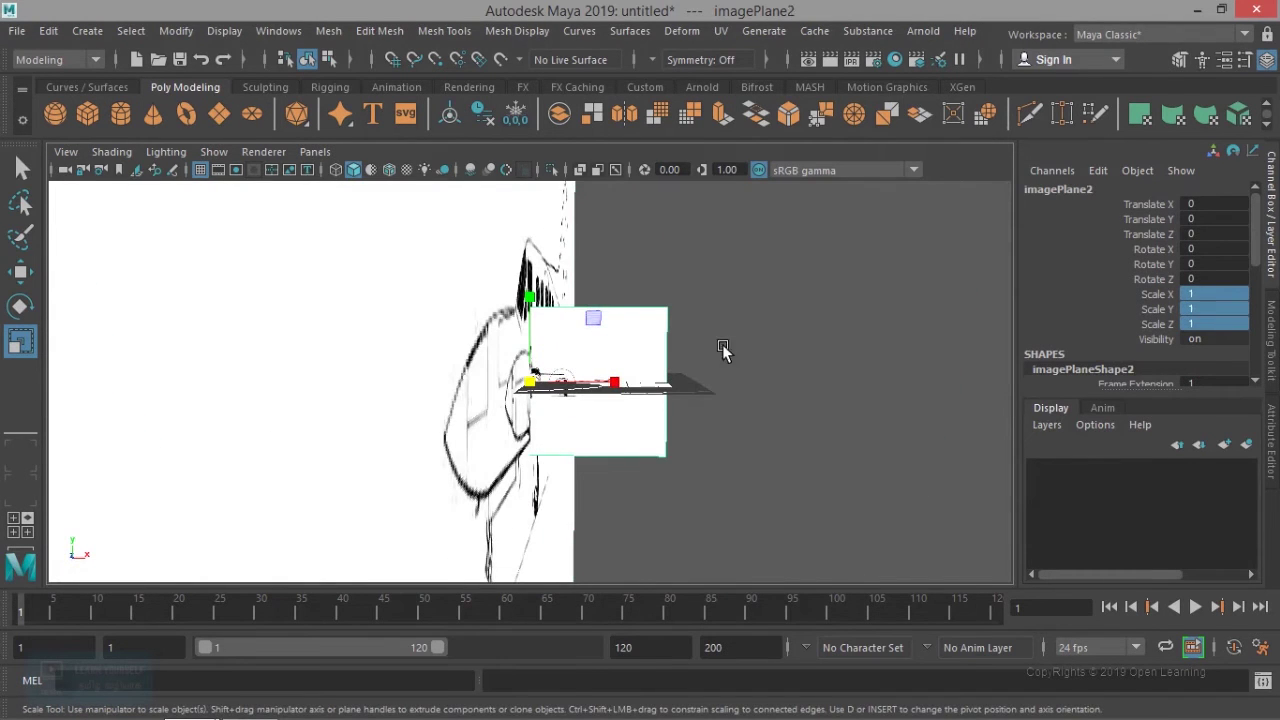
{"action": "left_click", "coordinate": [1211, 325]}
{"action": "key", "text": "Return"}
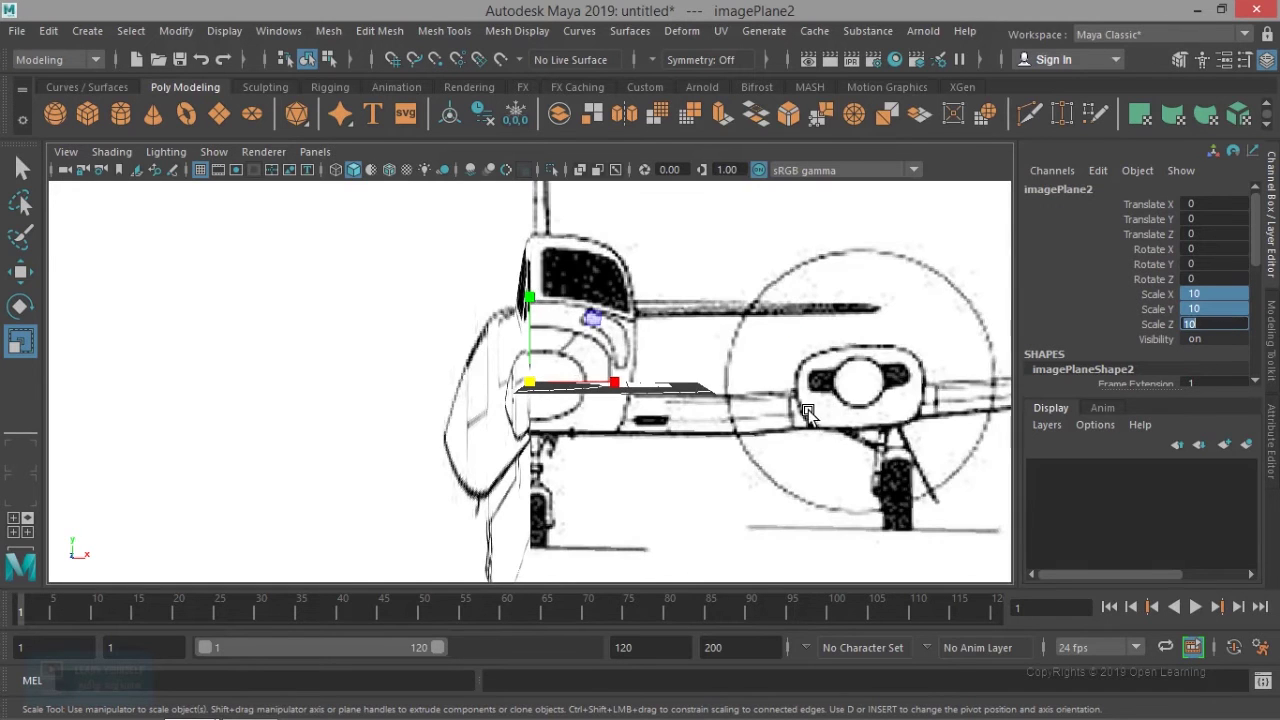
Step: Select the top view image plane and set its Scale X, Y and Z to 10
{"action": "scroll", "coordinate": [809, 414], "scroll_direction": "down", "scroll_amount": 5}
{"action": "left_click", "coordinate": [653, 443], "text": "alt"}
{"action": "left_click_drag", "start_coordinate": [653, 447], "coordinate": [591, 471], "text": "alt"}
{"action": "left_click", "coordinate": [540, 449]}
{"action": "left_click_drag", "start_coordinate": [620, 508], "coordinate": [590, 505], "text": "alt"}
{"action": "left_click", "coordinate": [561, 480]}
{"action": "left_click", "coordinate": [526, 432]}
{"action": "left_click_drag", "start_coordinate": [1218, 299], "coordinate": [1218, 322]}
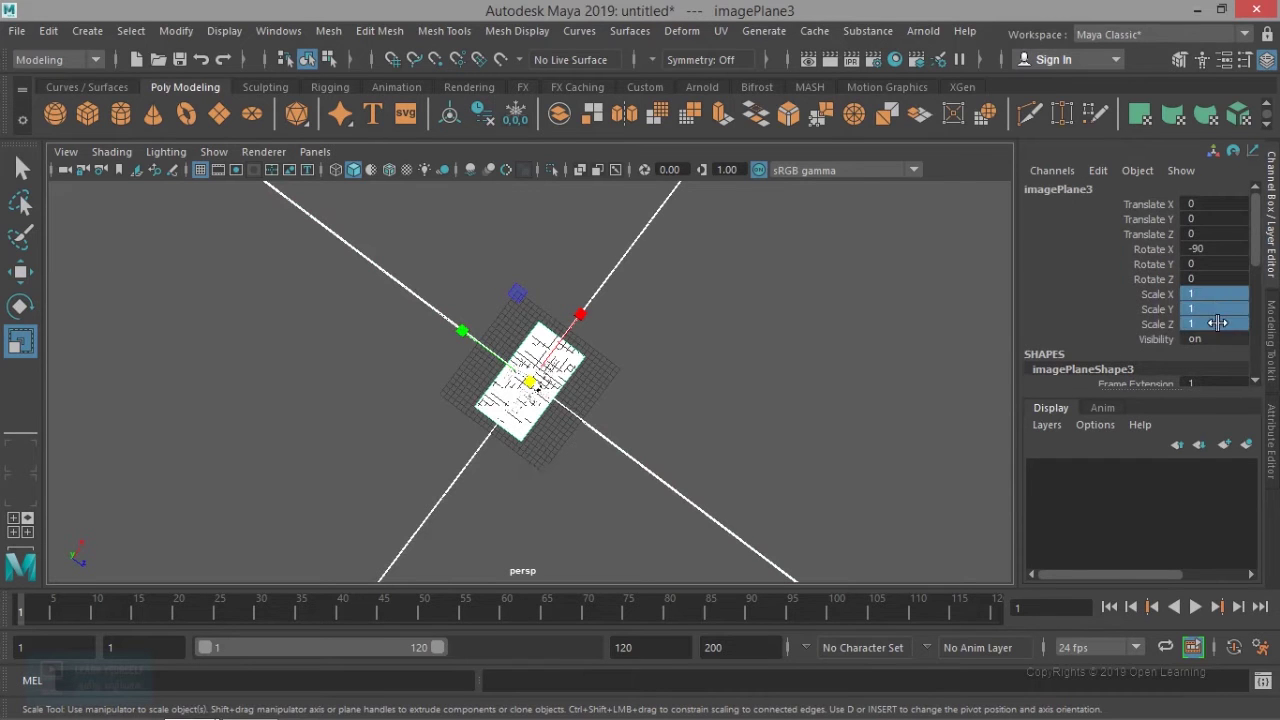
{"action": "type", "text": "0"}
{"action": "key", "text": "Return"}
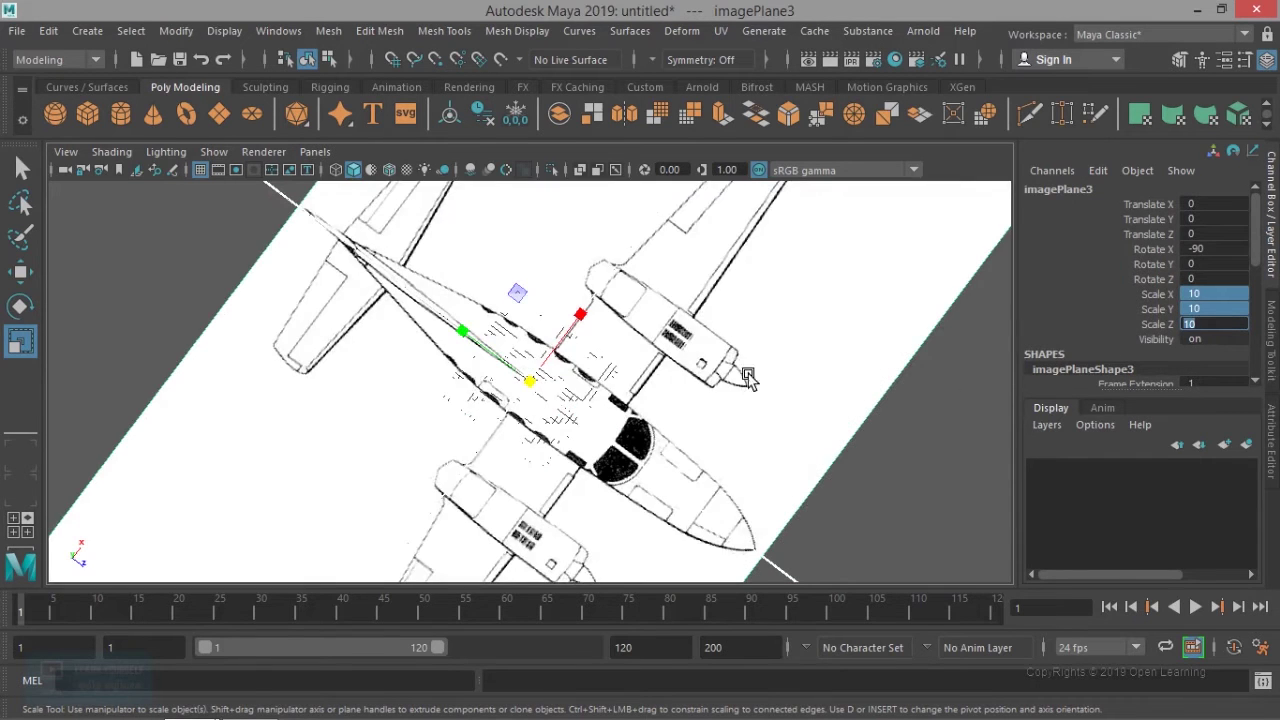
Step: Examine how the three enlarged blueprints meet around the cockpit in the perspective view
{"action": "scroll", "coordinate": [590, 392], "scroll_direction": "down", "scroll_amount": 5}
{"action": "left_click_drag", "start_coordinate": [631, 430], "coordinate": [497, 346], "text": "alt"}
{"action": "right_click_drag", "start_coordinate": [497, 346], "coordinate": [628, 418], "text": "alt"}
{"action": "left_click_drag", "start_coordinate": [628, 418], "coordinate": [543, 366], "text": "alt"}
{"action": "right_click_drag", "start_coordinate": [506, 334], "coordinate": [657, 380], "text": "alt"}
{"action": "middle_click_drag", "start_coordinate": [600, 358], "coordinate": [697, 470], "text": "alt"}
{"action": "left_click_drag", "start_coordinate": [697, 472], "coordinate": [660, 346], "text": "alt"}
{"action": "scroll", "coordinate": [594, 381], "scroll_direction": "down", "scroll_amount": 3}
{"action": "right_click_drag", "start_coordinate": [530, 388], "coordinate": [605, 410], "text": "alt"}
{"action": "left_click_drag", "start_coordinate": [605, 413], "coordinate": [604, 280], "text": "alt"}
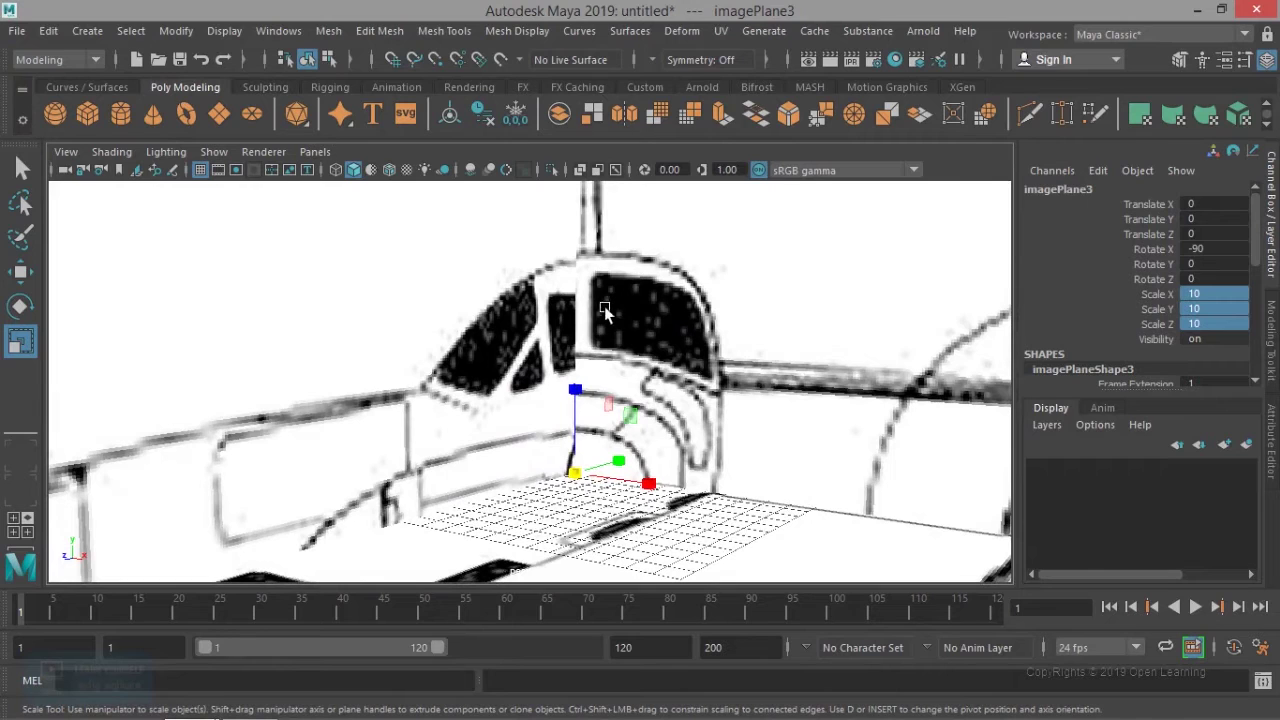
Step: Lower the front view image plane to about -0.506 on Y so its cockpit outline matches the side view
{"action": "left_click", "coordinate": [759, 275]}
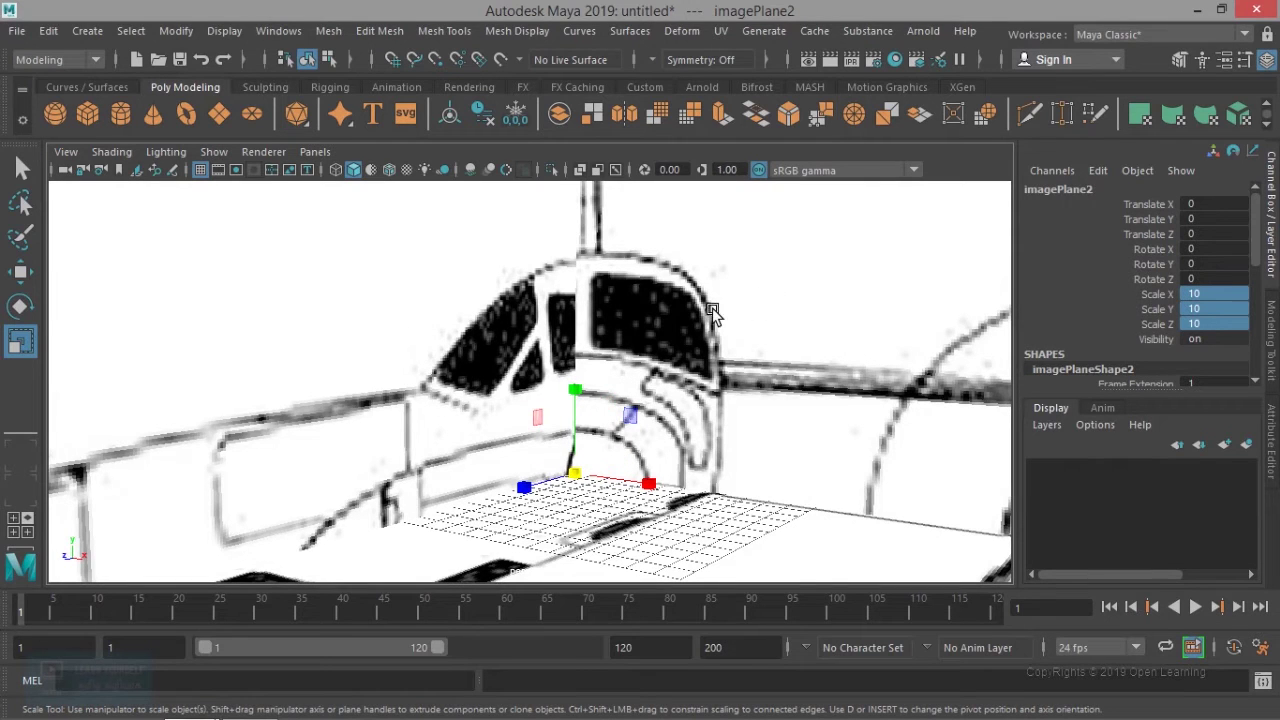
{"action": "key", "text": "w"}
{"action": "left_click_drag", "start_coordinate": [573, 384], "coordinate": [577, 391]}
{"action": "left_click_drag", "start_coordinate": [694, 314], "coordinate": [814, 410], "text": "alt"}
{"action": "scroll", "coordinate": [849, 406], "scroll_direction": "up", "scroll_amount": 8}
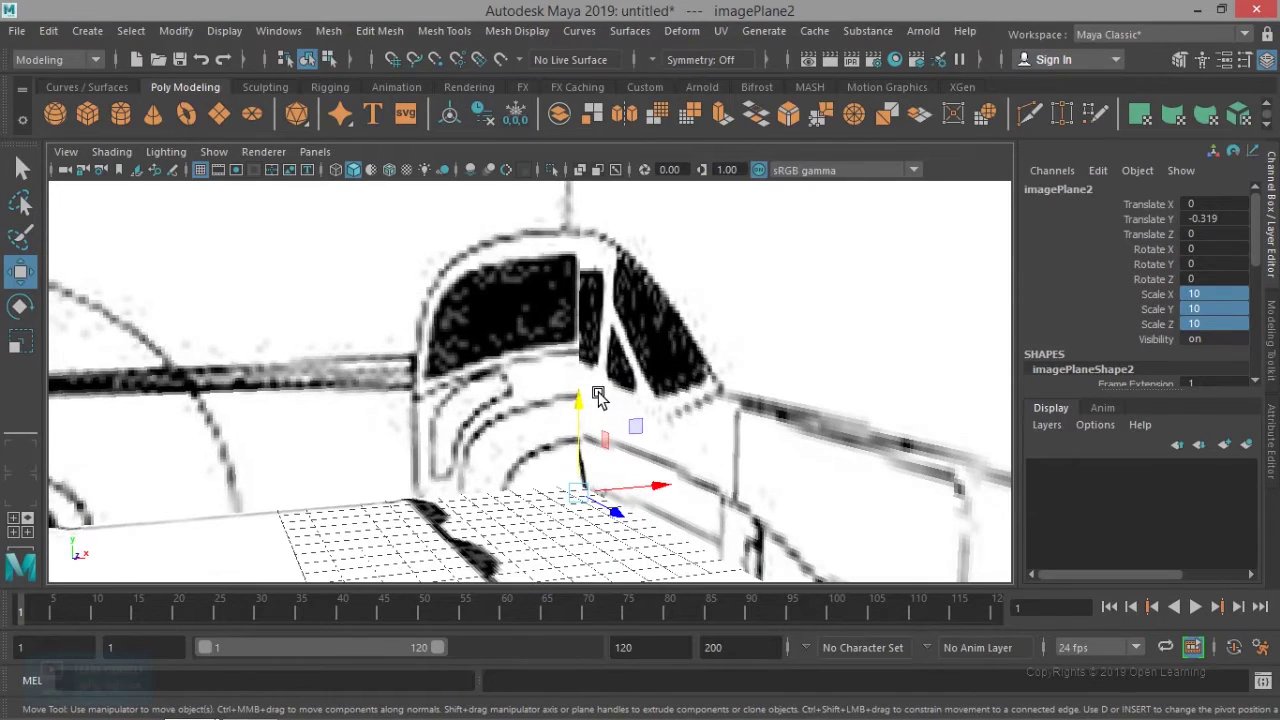
{"action": "key", "text": "ctrl+z"}
{"action": "left_click_drag", "start_coordinate": [600, 395], "coordinate": [626, 420], "text": "alt"}
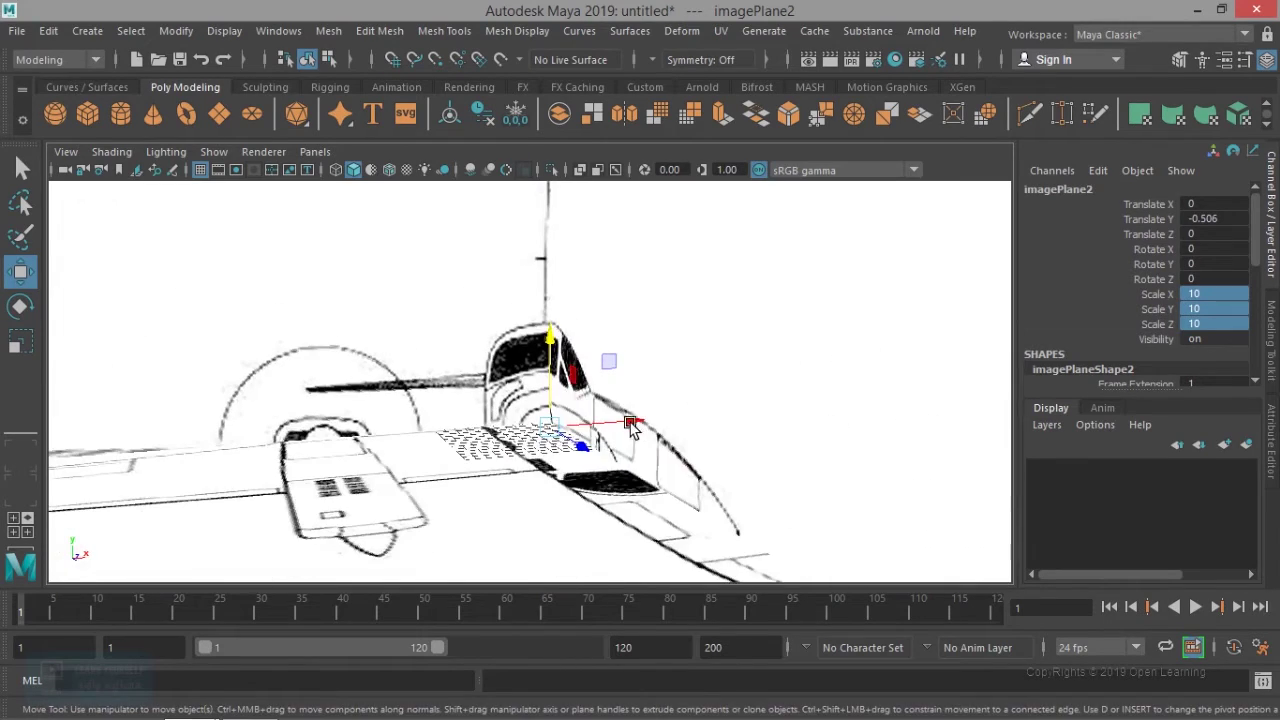
Step: Move the top view image plane along Z to about -15.654 so its nose and cockpit line up with the side view
{"action": "scroll", "coordinate": [569, 388], "scroll_direction": "up", "scroll_amount": 5}
{"action": "left_click_drag", "start_coordinate": [569, 388], "coordinate": [598, 385], "text": "alt"}
{"action": "scroll", "coordinate": [600, 388], "scroll_direction": "down", "scroll_amount": 6}
{"action": "left_click_drag", "start_coordinate": [651, 457], "coordinate": [515, 425], "text": "alt"}
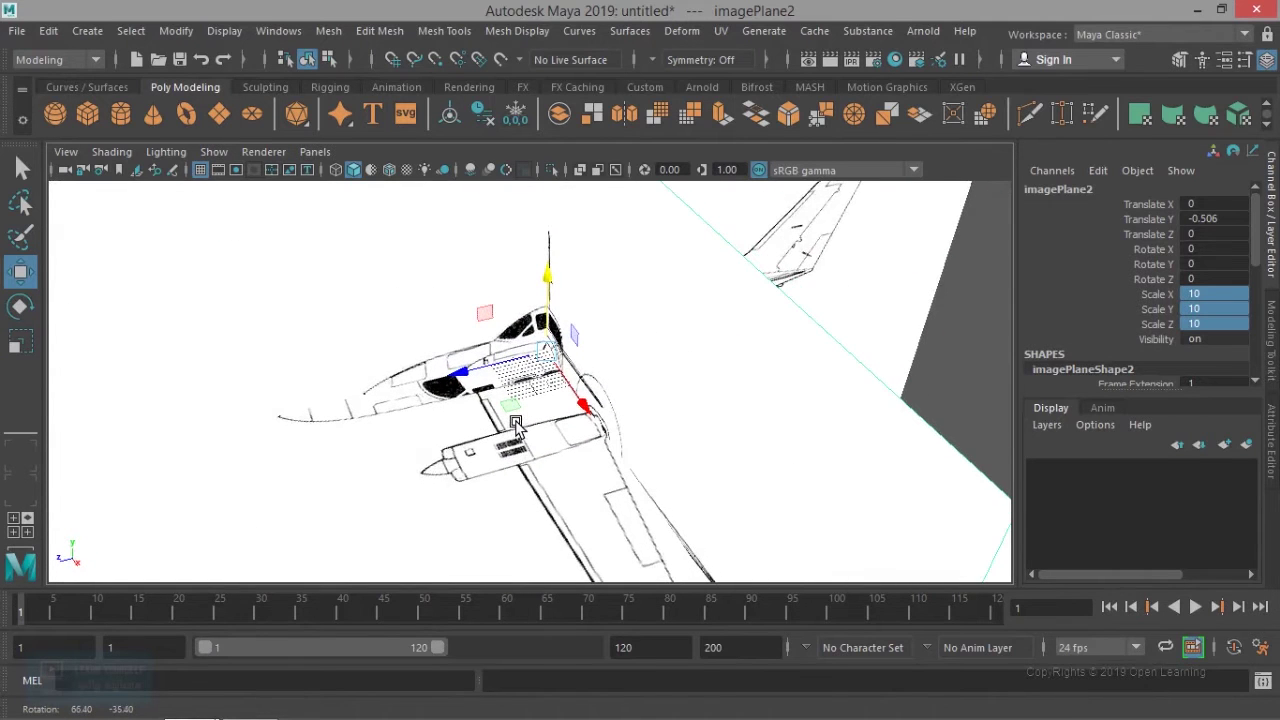
{"action": "left_click", "coordinate": [452, 487]}
{"action": "left_click_drag", "start_coordinate": [457, 375], "coordinate": [585, 402]}
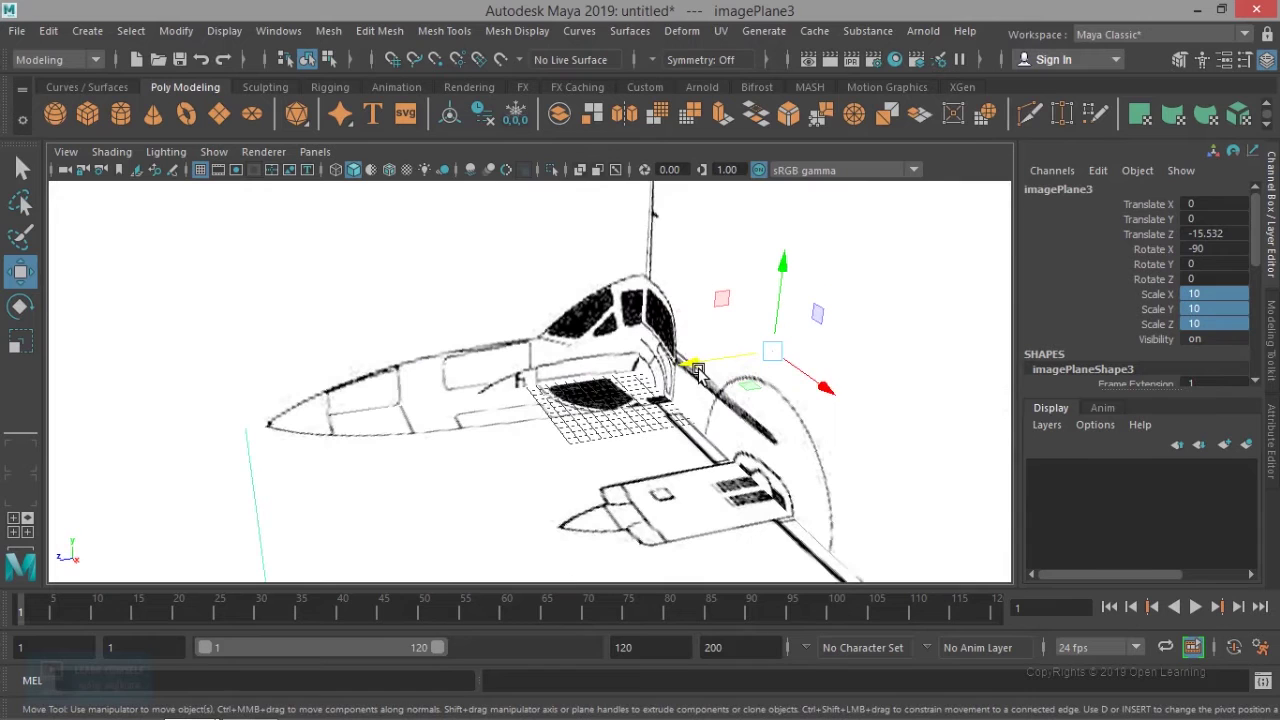
{"action": "left_click_drag", "start_coordinate": [695, 363], "coordinate": [696, 363]}
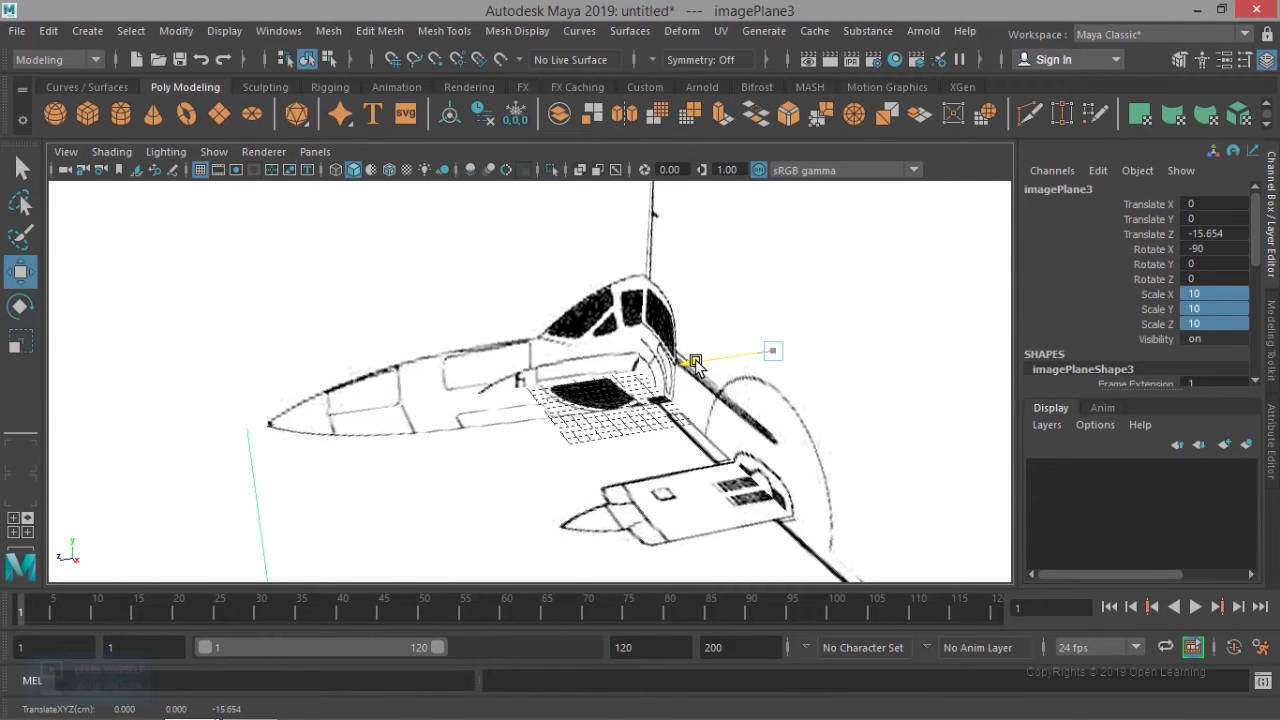
Step: Examine the blueprint alignment around the airplane in perspective and in the side, top and front views
{"action": "left_click_drag", "start_coordinate": [637, 415], "coordinate": [511, 419], "text": "alt"}
{"action": "scroll", "coordinate": [594, 452], "scroll_direction": "down", "scroll_amount": 5}
{"action": "scroll", "coordinate": [479, 405], "scroll_direction": "up", "scroll_amount": 6}
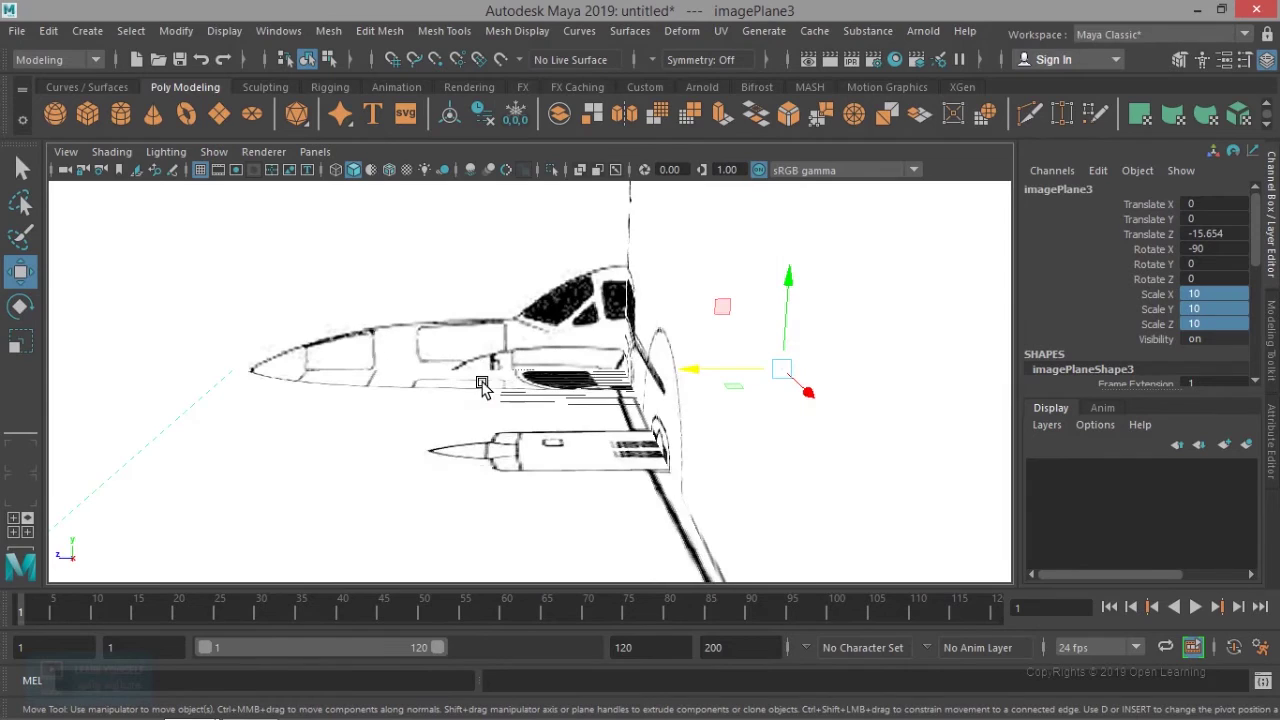
{"action": "left_click_drag", "start_coordinate": [481, 385], "coordinate": [725, 346], "text": "alt"}
{"action": "scroll", "coordinate": [396, 465], "scroll_direction": "down", "scroll_amount": 4}
{"action": "scroll", "coordinate": [723, 506], "scroll_direction": "down", "scroll_amount": 3}
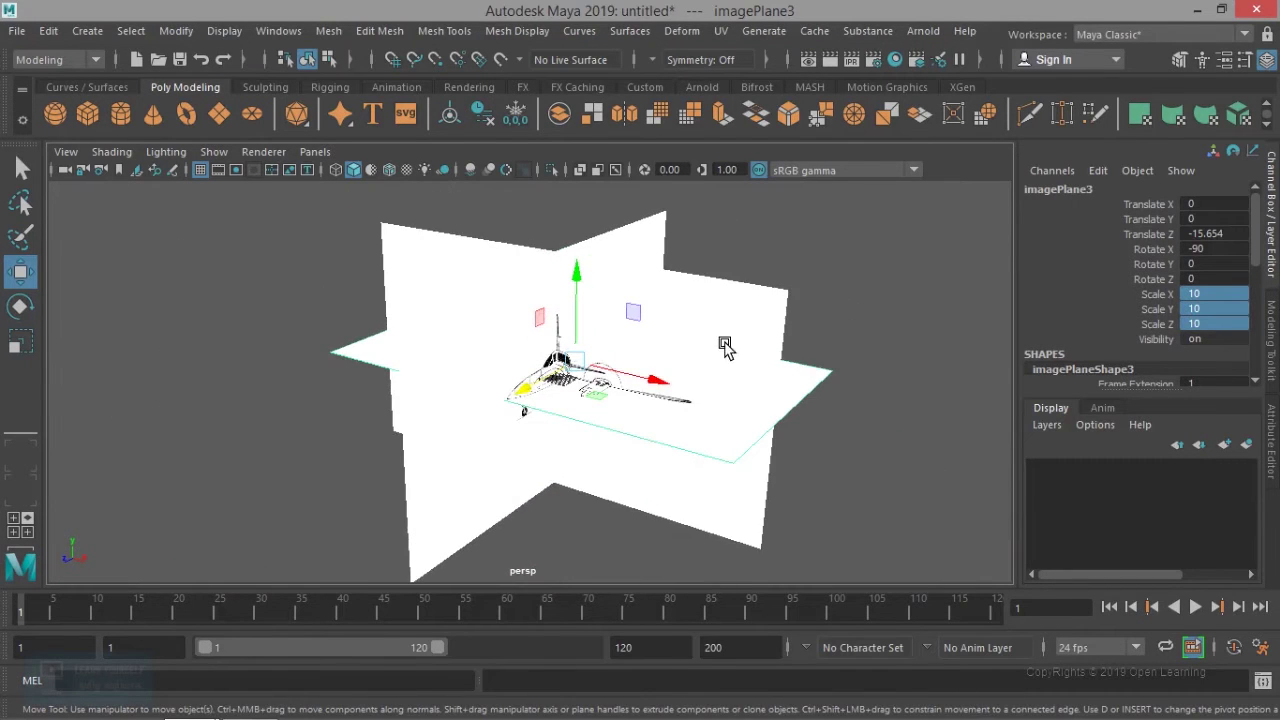
{"action": "key", "text": "space"}
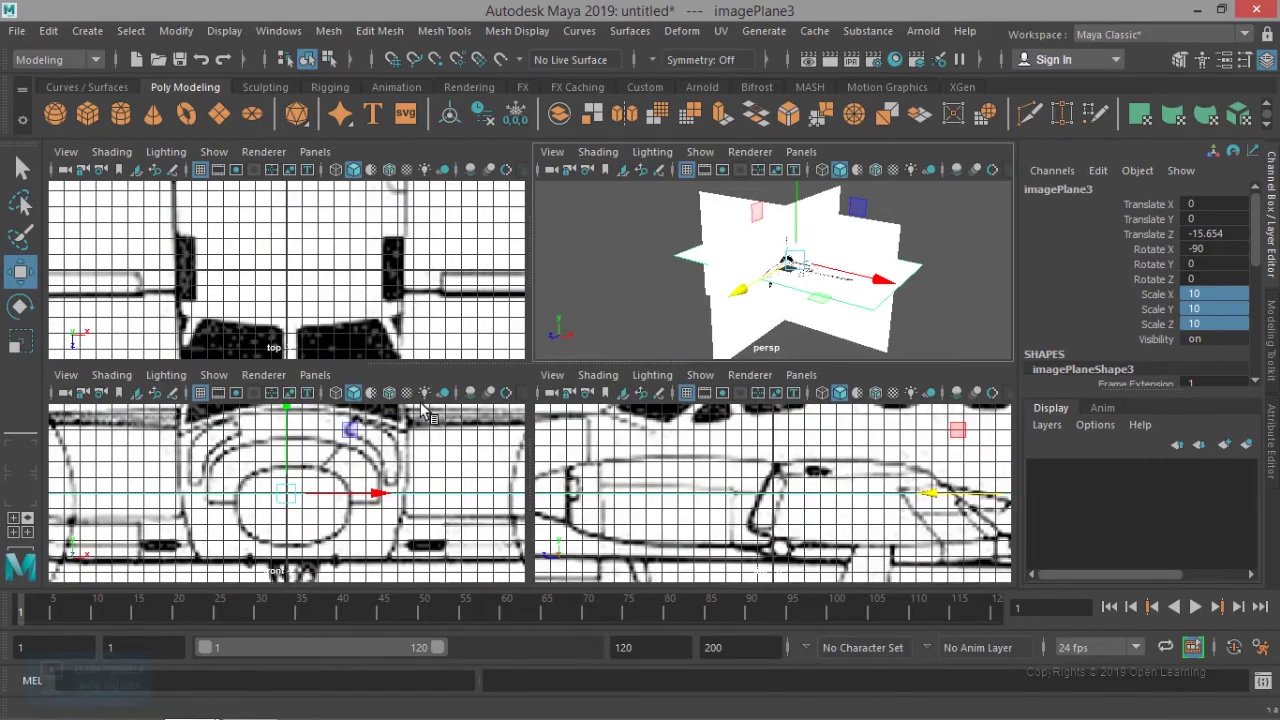
{"action": "scroll", "coordinate": [698, 487], "scroll_direction": "down", "scroll_amount": 4}
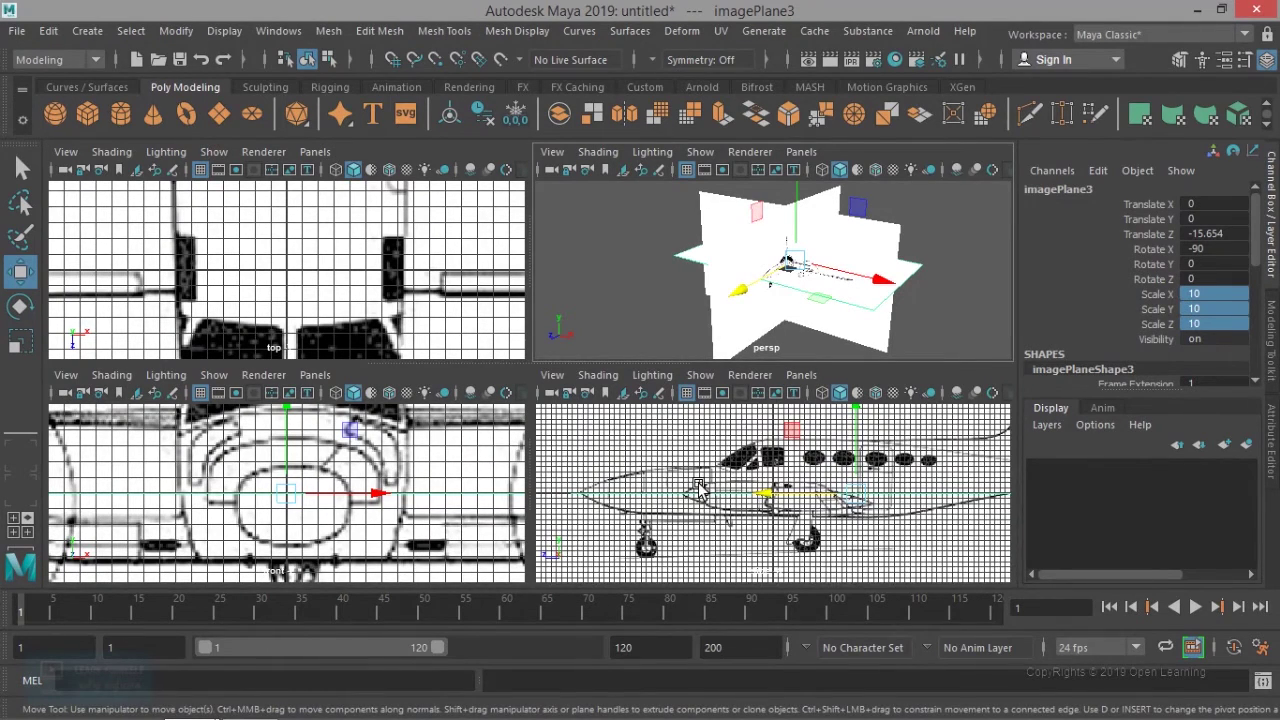
{"action": "scroll", "coordinate": [262, 298], "scroll_direction": "down", "scroll_amount": 5}
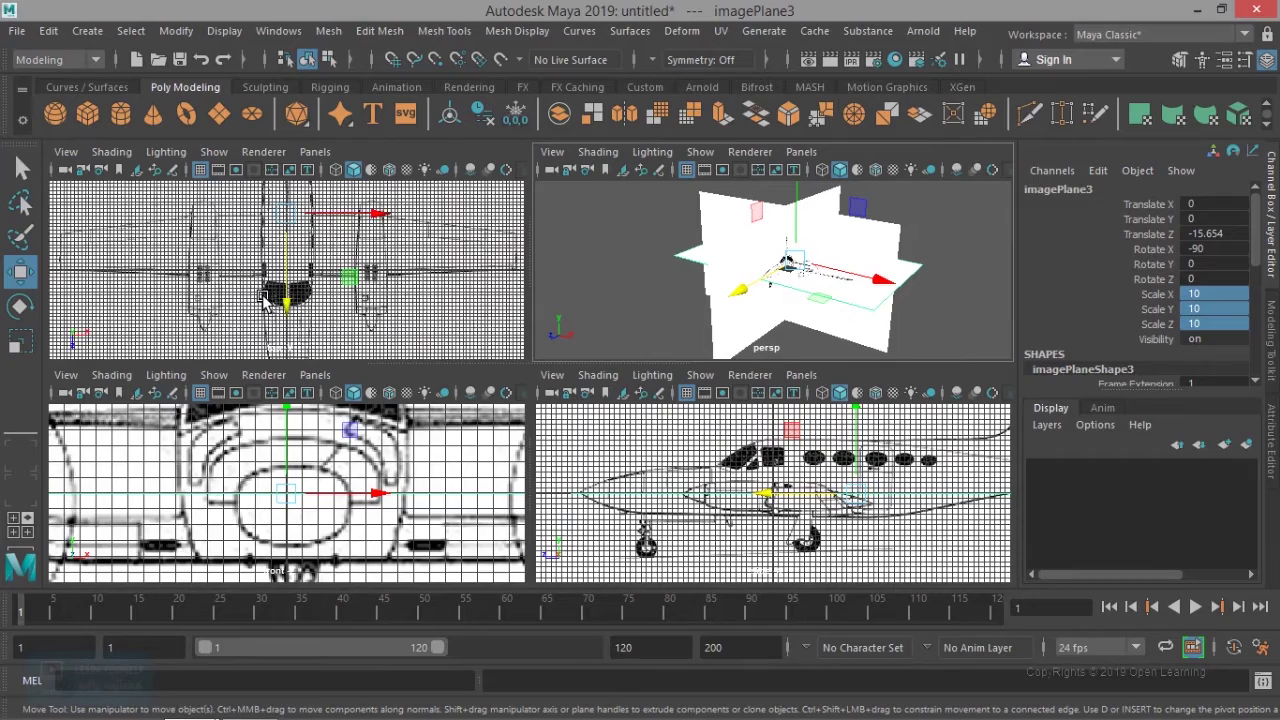
{"action": "scroll", "coordinate": [324, 513], "scroll_direction": "down", "scroll_amount": 5}
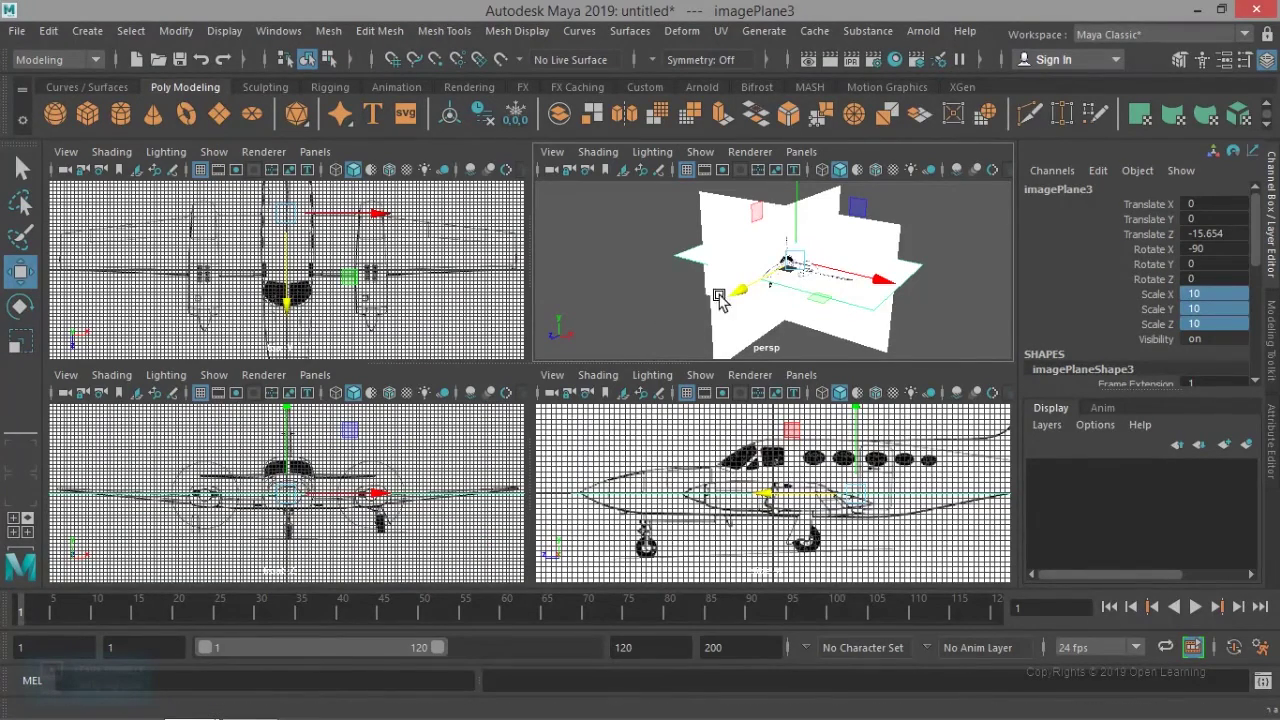
Step: Select the front view image plane and open its shape attributes for editing
{"action": "left_click", "coordinate": [899, 260]}
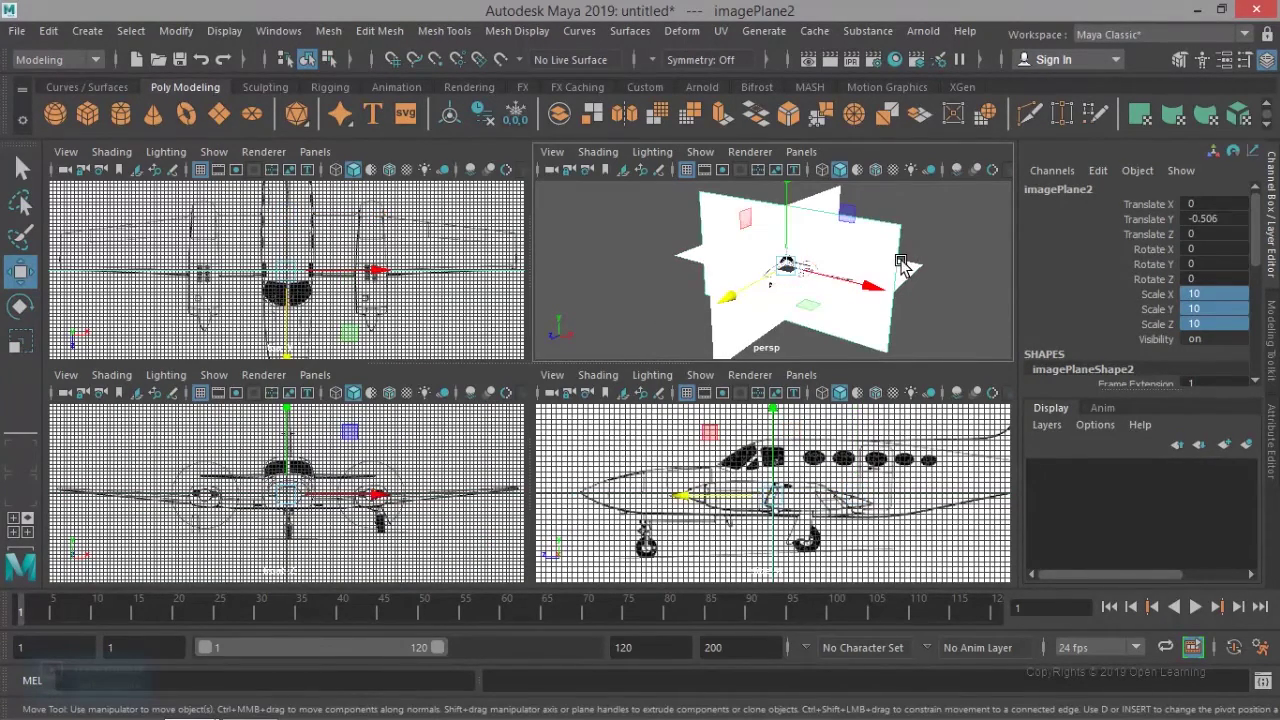
{"action": "scroll", "coordinate": [1204, 316], "scroll_direction": "down", "scroll_amount": 4}
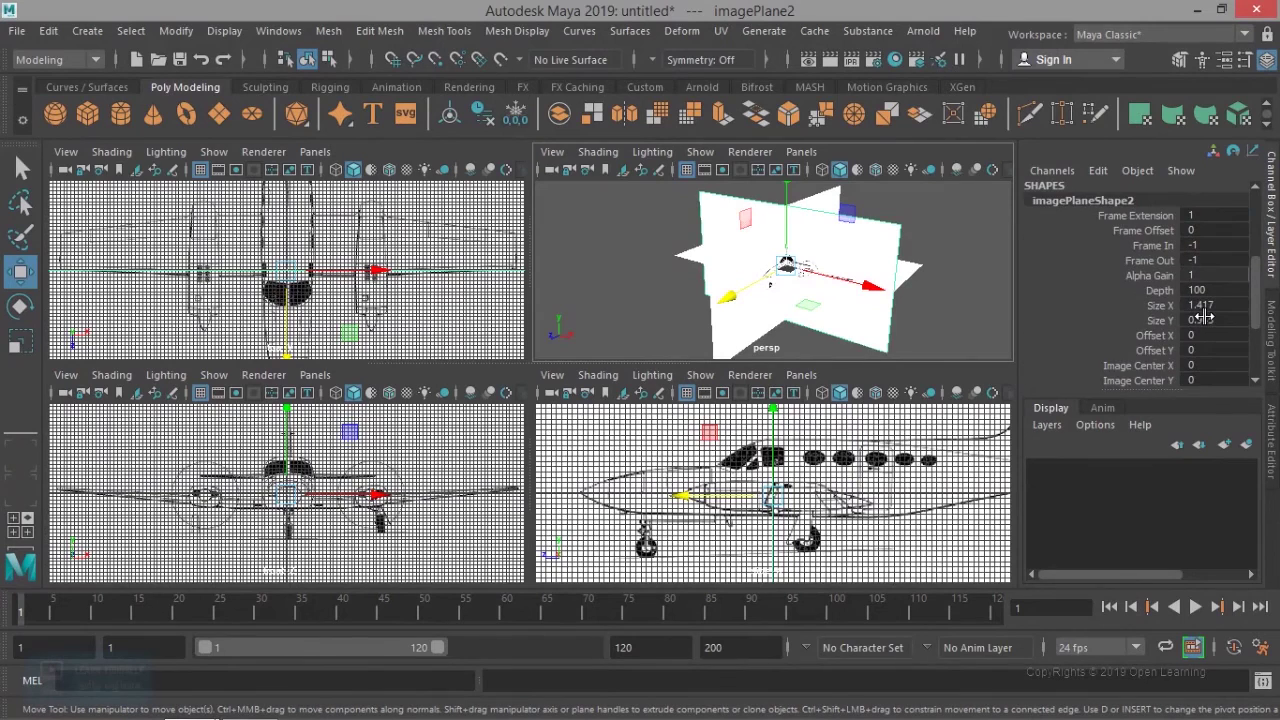
{"action": "scroll", "coordinate": [1204, 316], "scroll_direction": "down", "scroll_amount": 4}
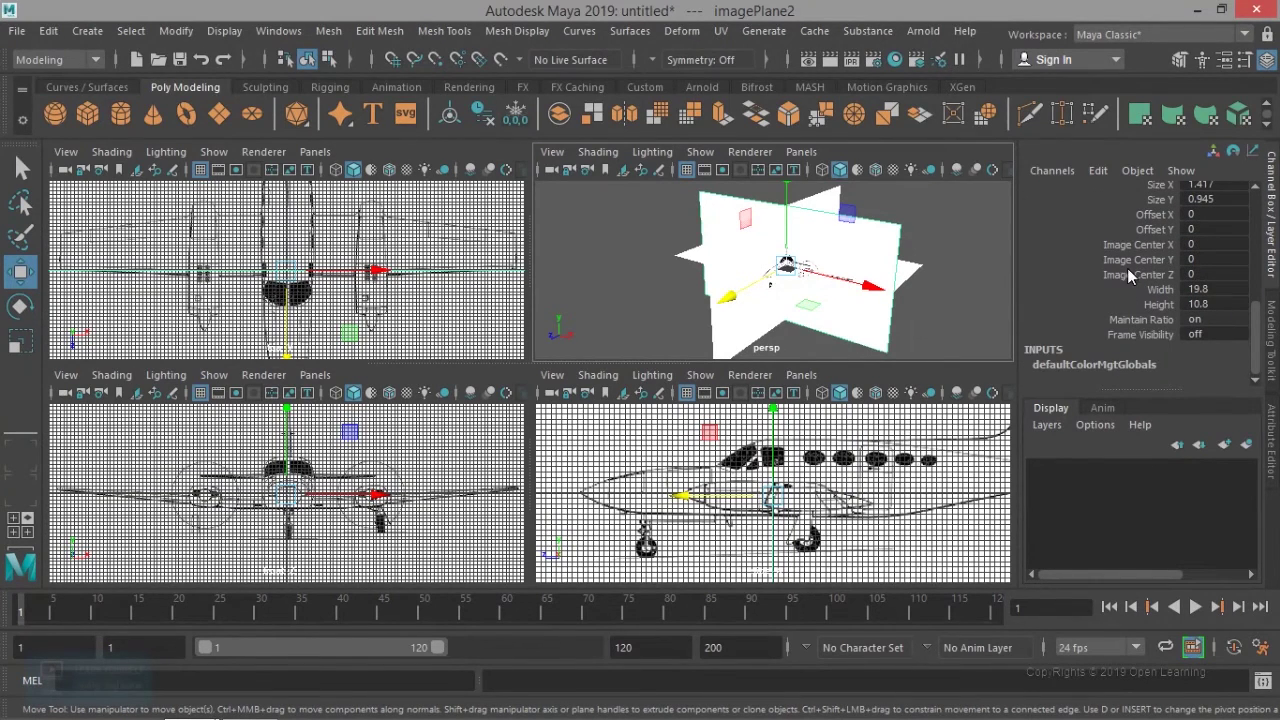
{"action": "left_click", "coordinate": [1272, 248]}
{"action": "left_click", "coordinate": [1272, 225]}
{"action": "left_click", "coordinate": [1272, 440]}
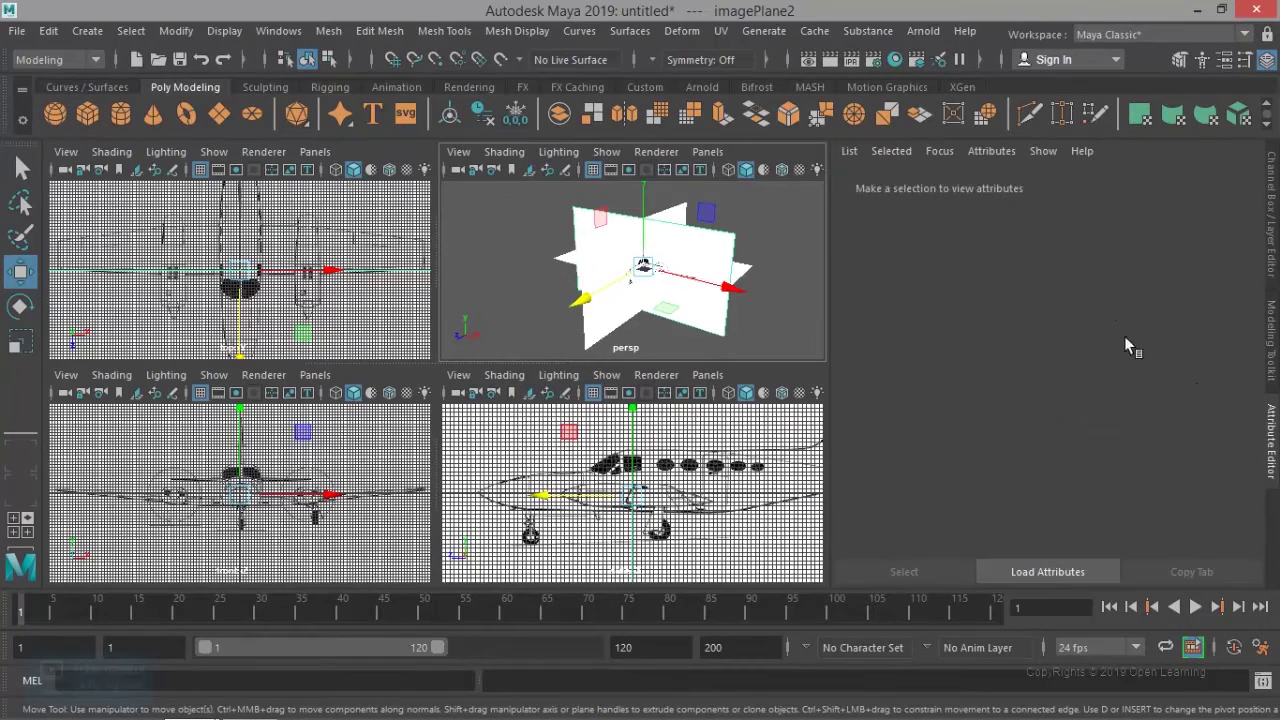
{"action": "left_click", "coordinate": [728, 252]}
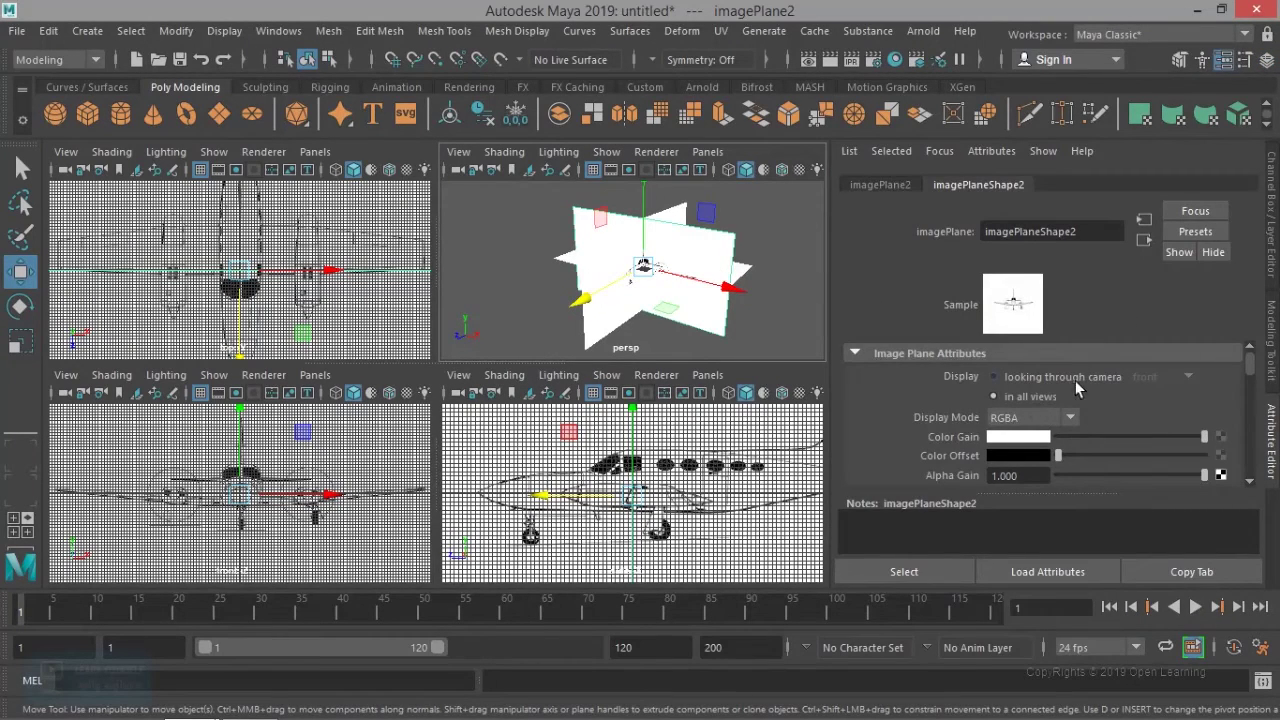
{"action": "left_click", "coordinate": [889, 186]}
{"action": "left_click", "coordinate": [977, 184]}
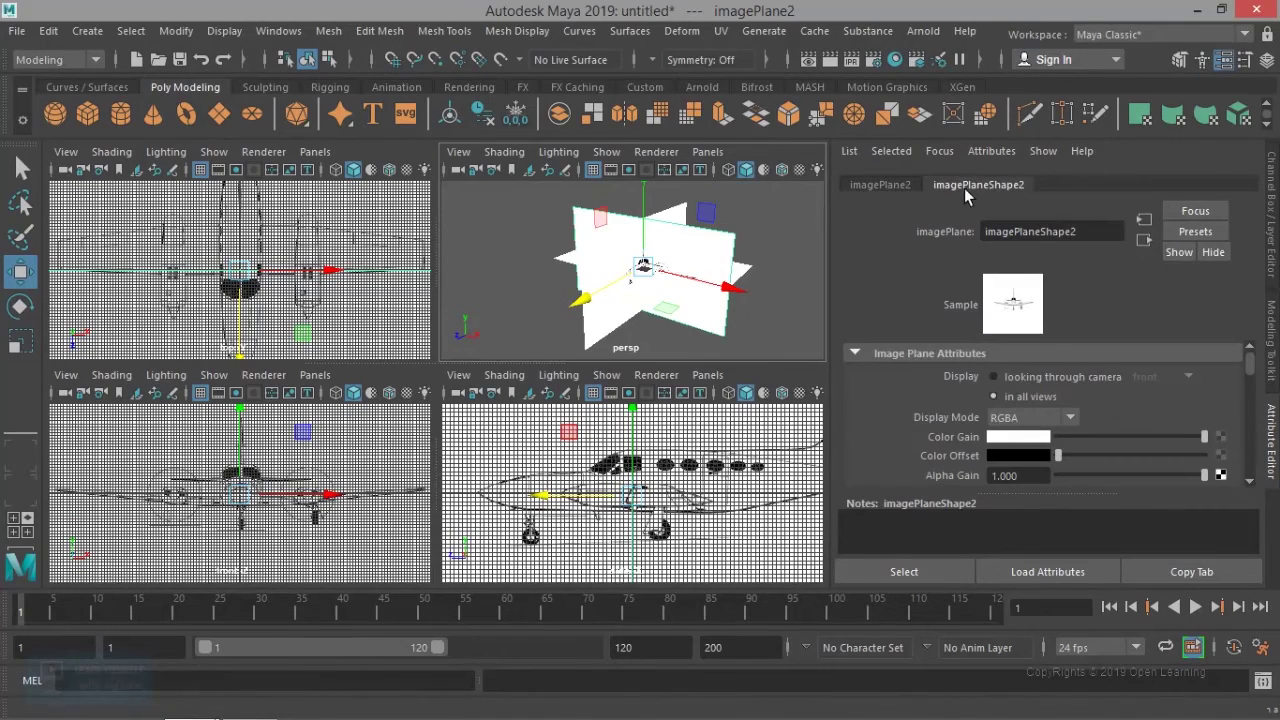
Step: Look through the image plane options of the perspective, side and top views and the top view image plane's attributes
{"action": "left_click", "coordinate": [458, 151]}
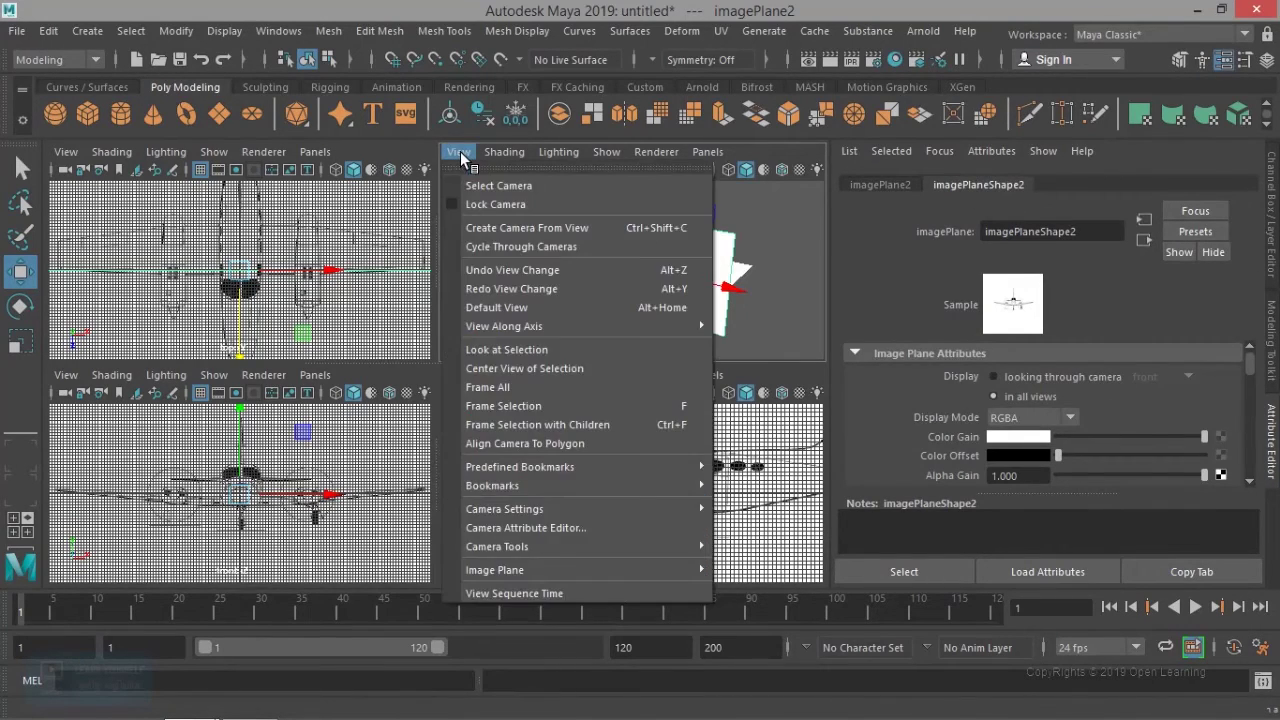
{"action": "mouse_move", "coordinate": [483, 570]}
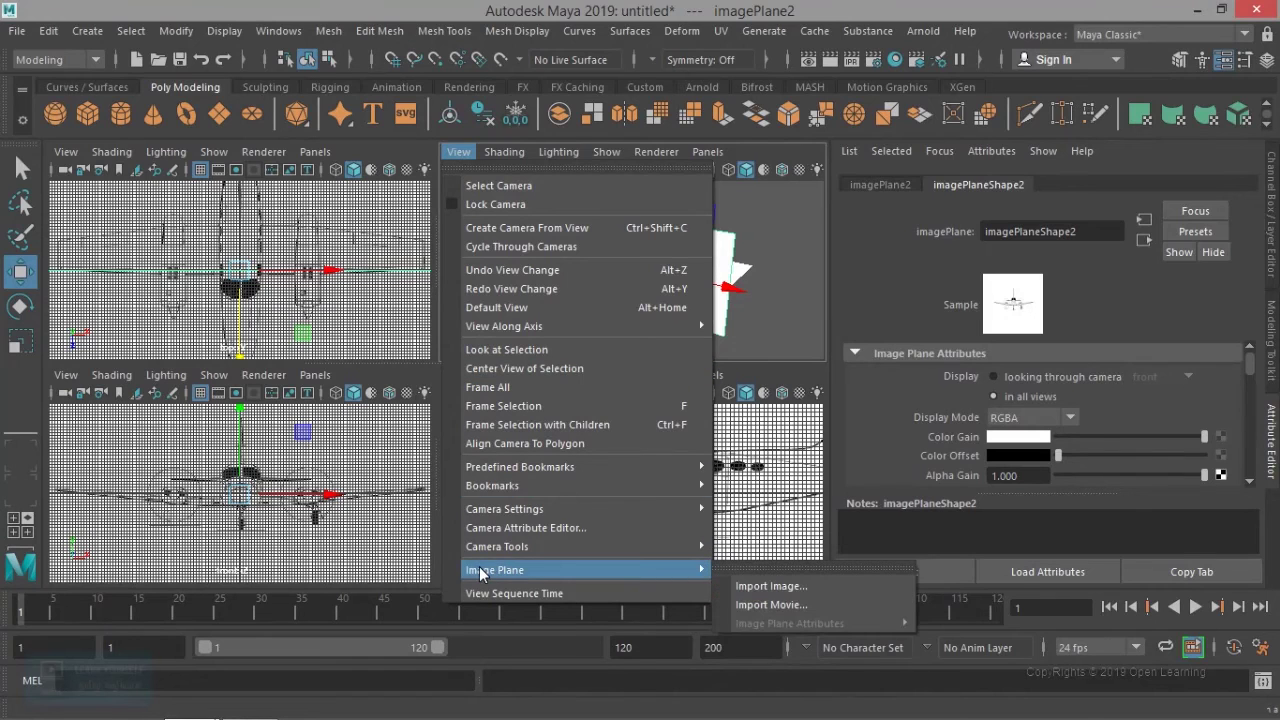
{"action": "left_click", "coordinate": [487, 387]}
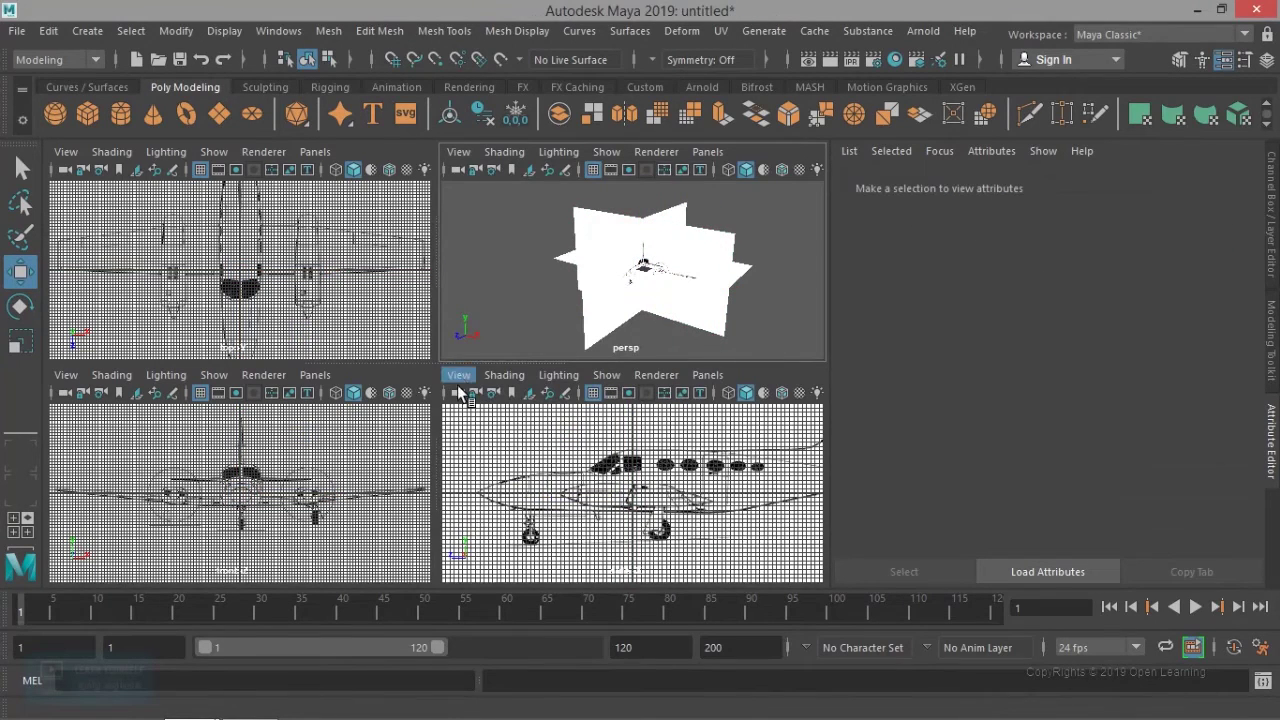
{"action": "left_click", "coordinate": [540, 476]}
{"action": "left_click", "coordinate": [460, 378]}
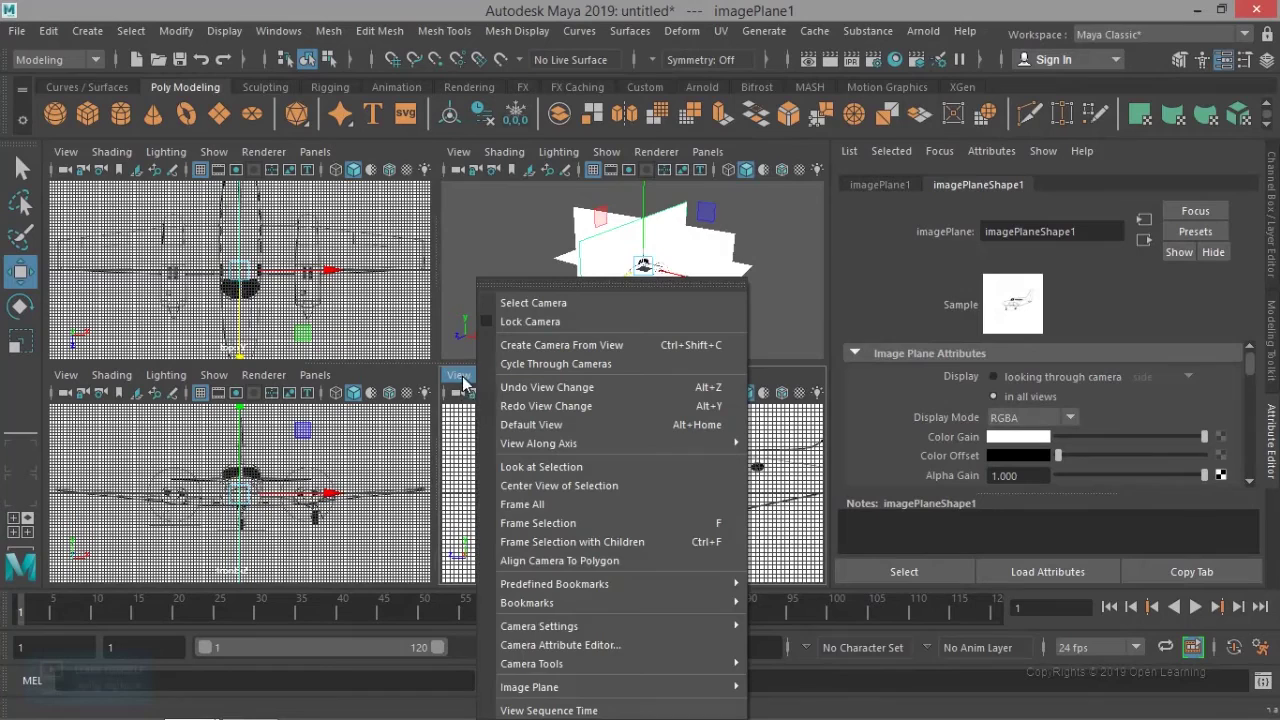
{"action": "mouse_move", "coordinate": [660, 688]}
{"action": "left_click", "coordinate": [402, 286]}
{"action": "scroll", "coordinate": [402, 288], "scroll_direction": "down", "scroll_amount": 5}
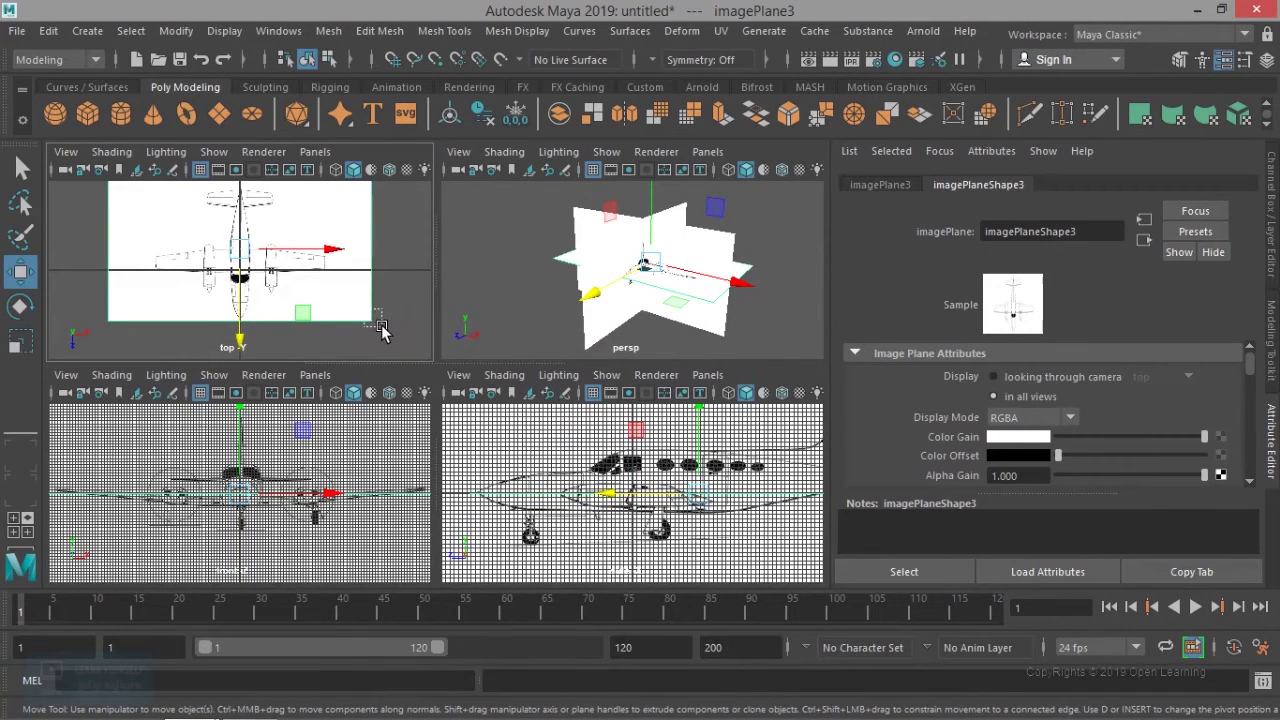
{"action": "left_click", "coordinate": [66, 152]}
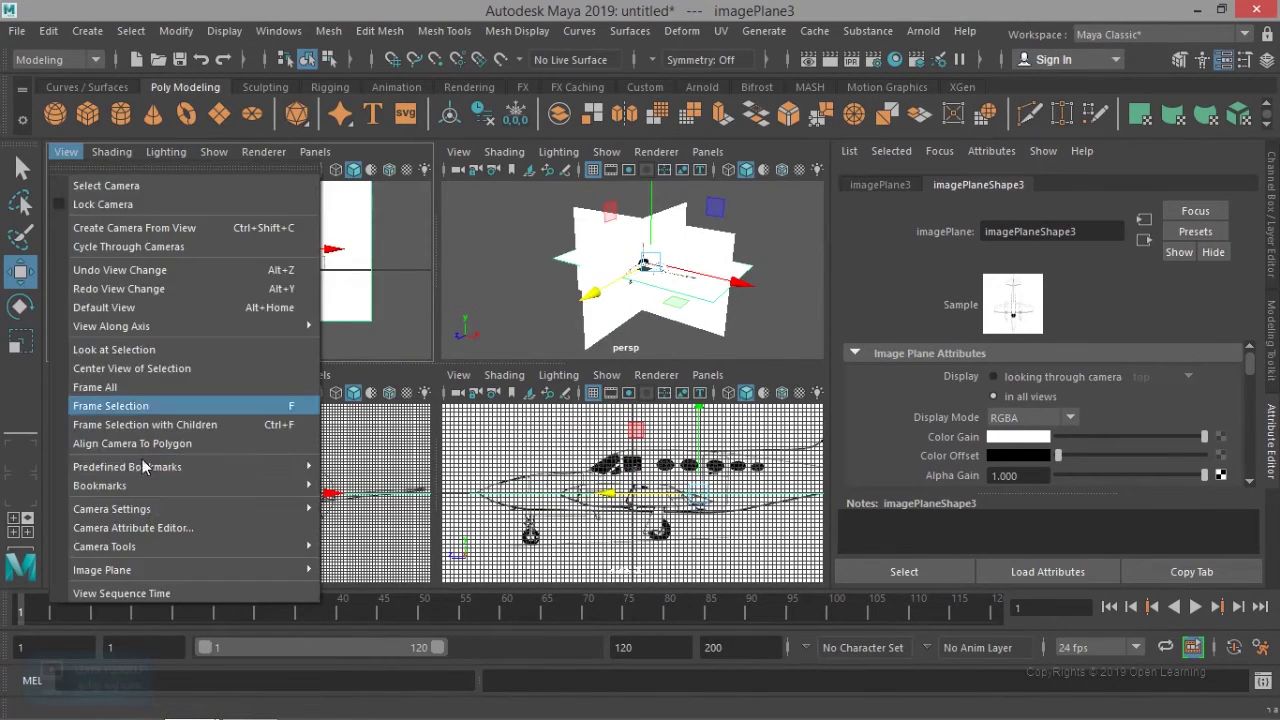
{"action": "mouse_move", "coordinate": [264, 571]}
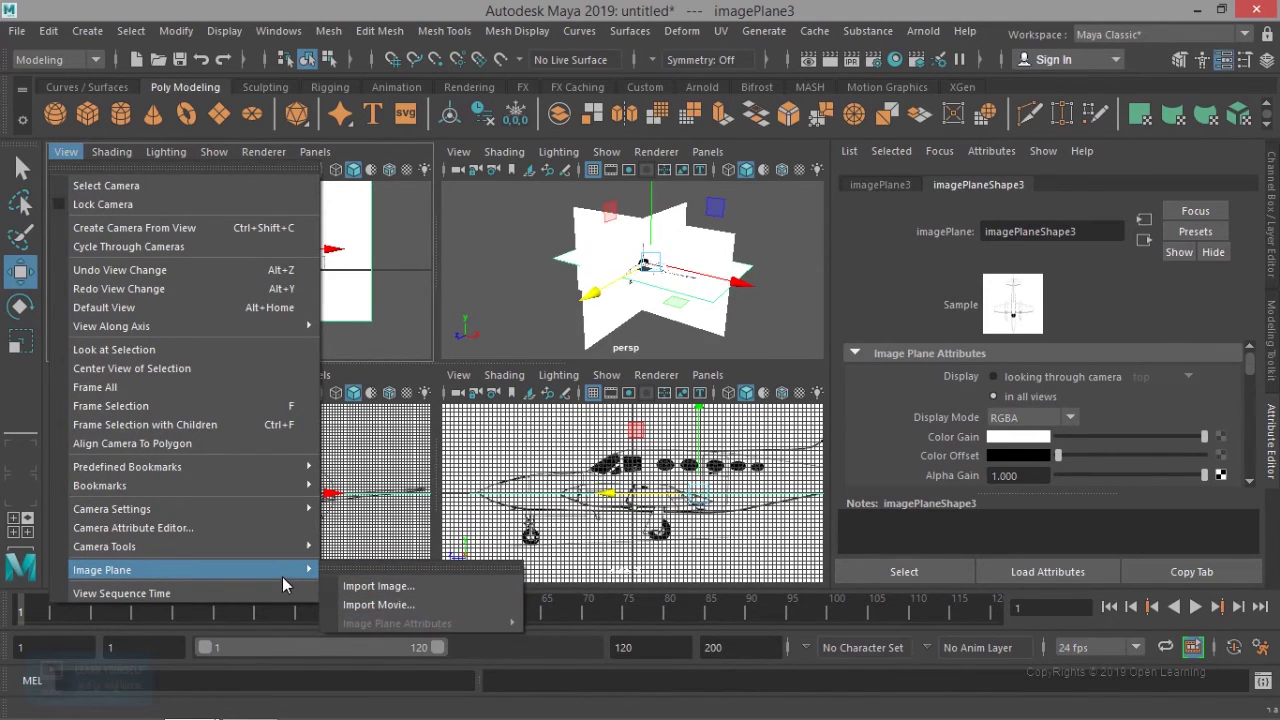
{"action": "left_click", "coordinate": [379, 331]}
{"action": "left_click", "coordinate": [379, 331]}
{"action": "left_click", "coordinate": [355, 312]}
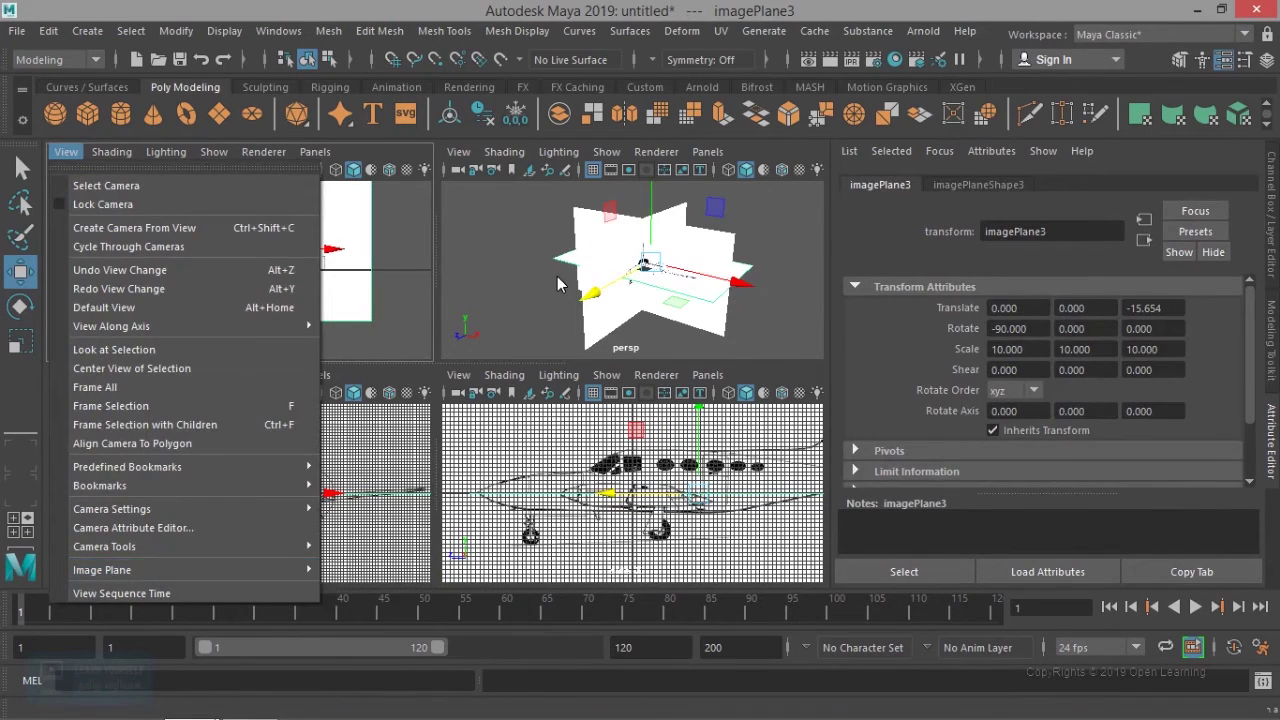
{"action": "left_click", "coordinate": [557, 288]}
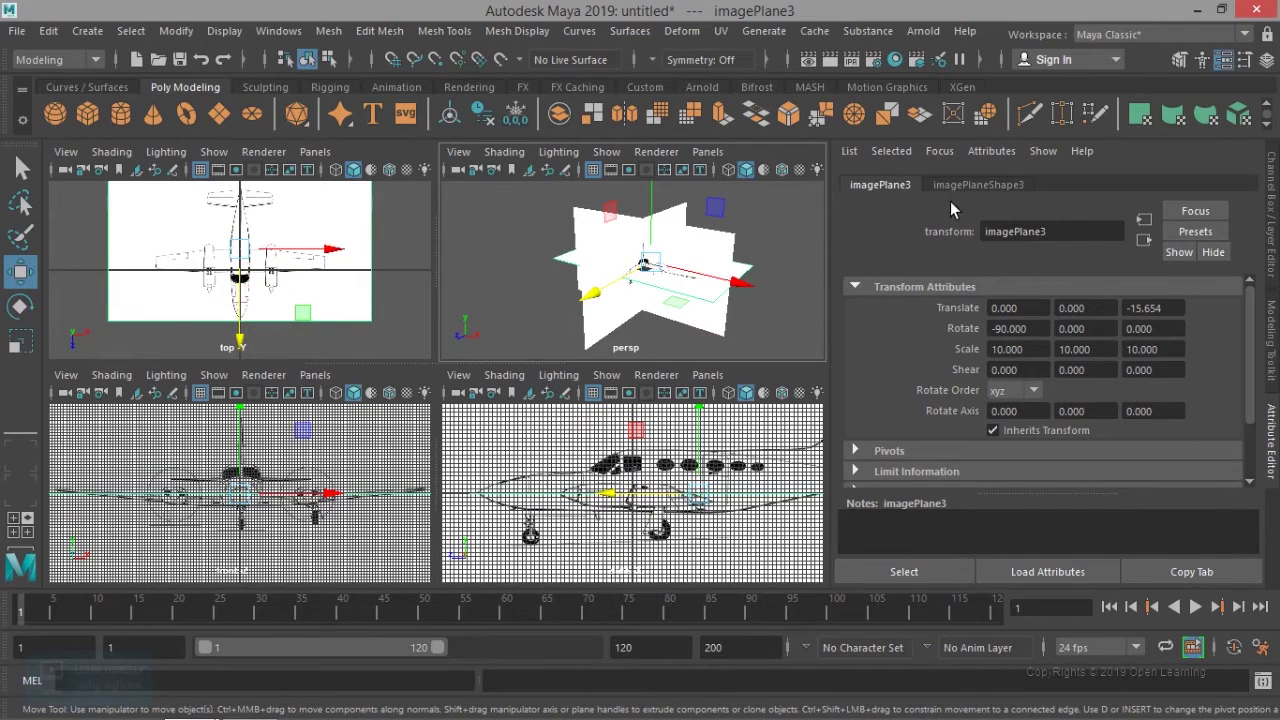
Step: Restrict the front view image plane's display to looking through the front camera
{"action": "left_click", "coordinate": [723, 241]}
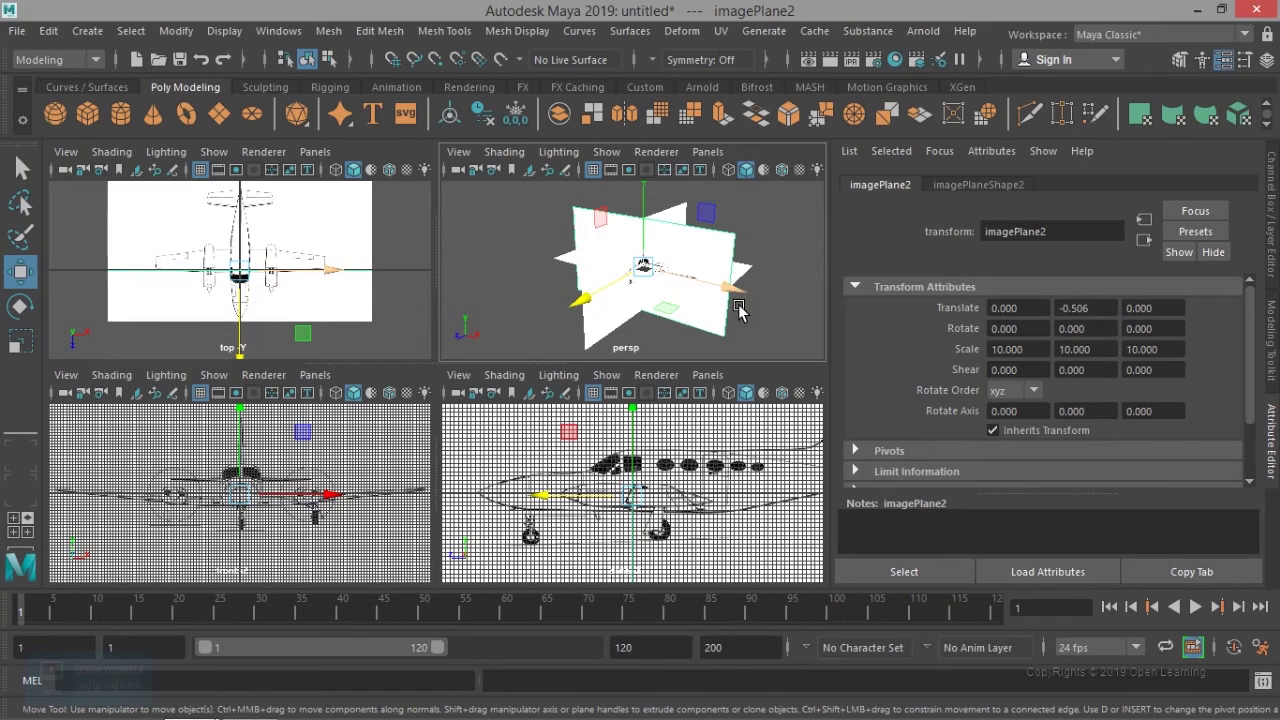
{"action": "left_click", "coordinate": [978, 186]}
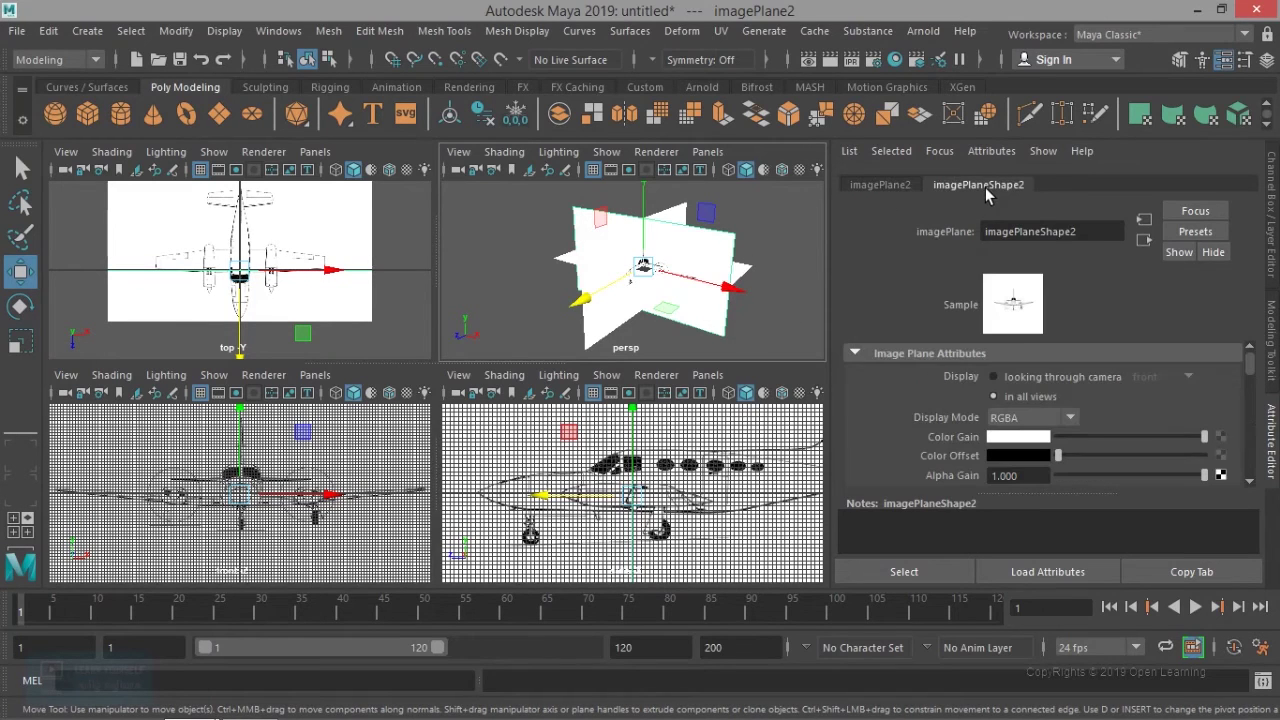
{"action": "left_click", "coordinate": [995, 377]}
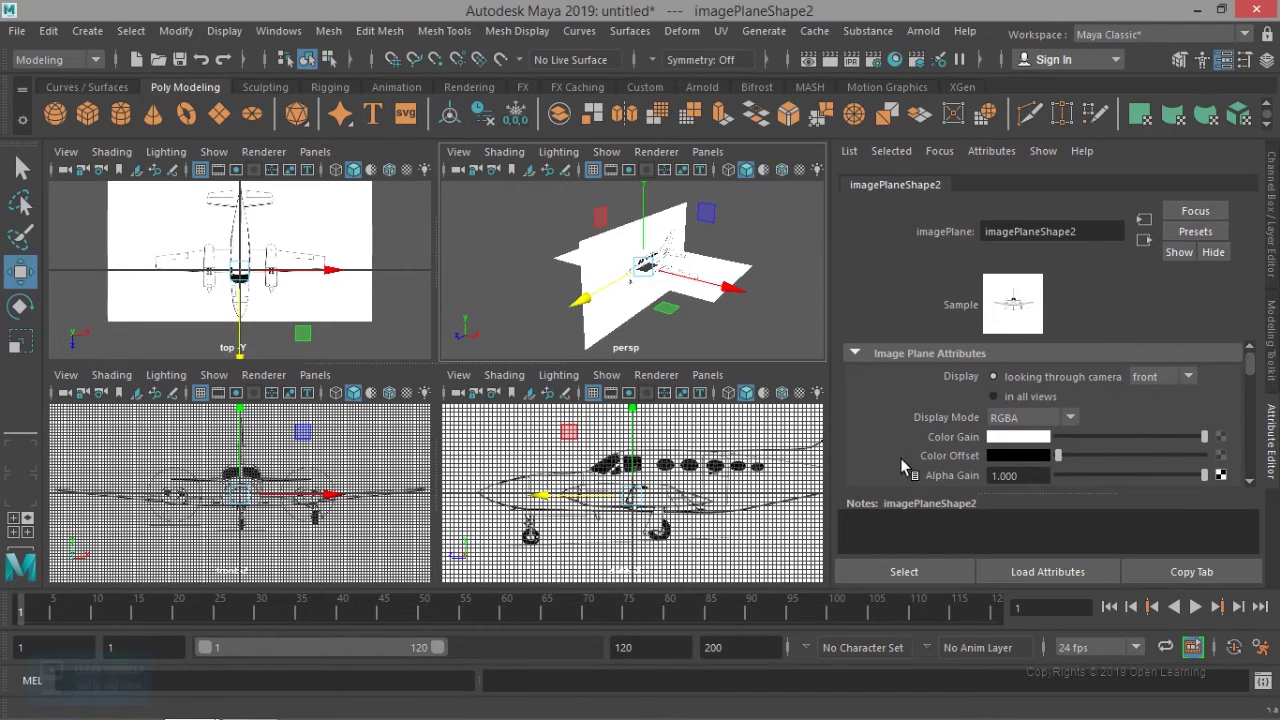
Step: Restrict the side view image plane's display to looking through the side camera
{"action": "left_click", "coordinate": [681, 218]}
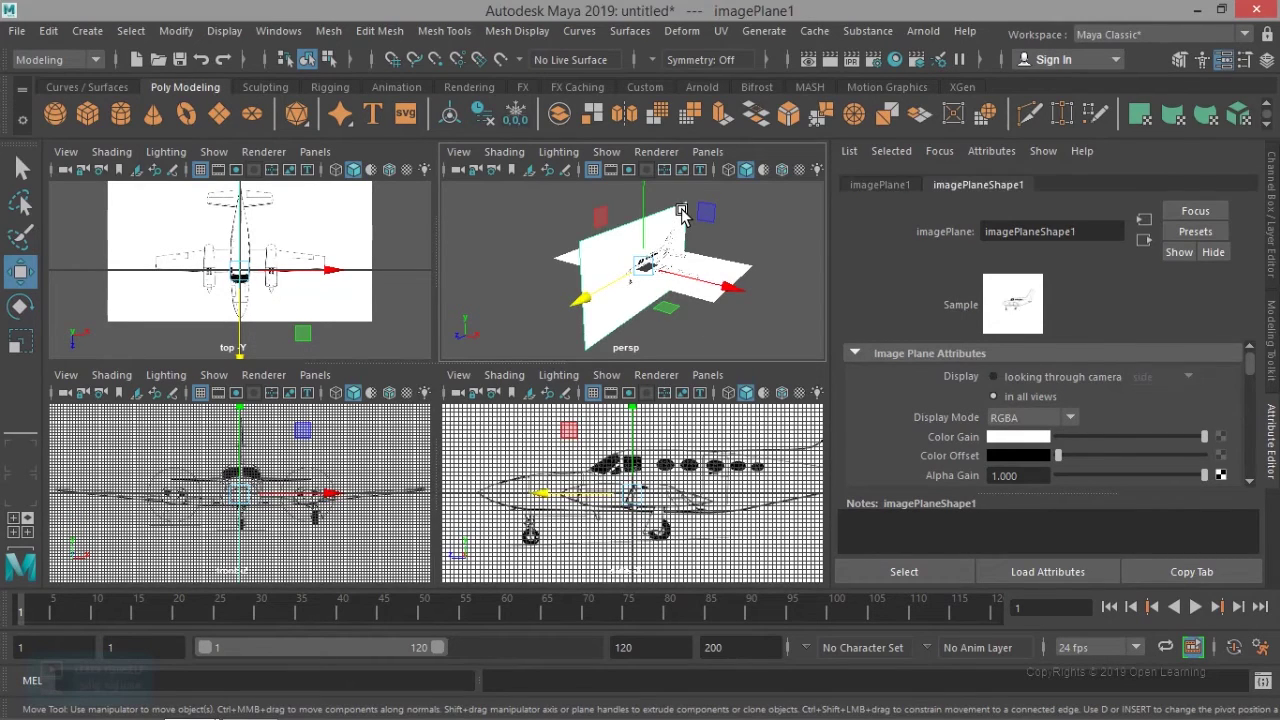
{"action": "left_click_drag", "start_coordinate": [708, 282], "coordinate": [623, 285], "text": "alt"}
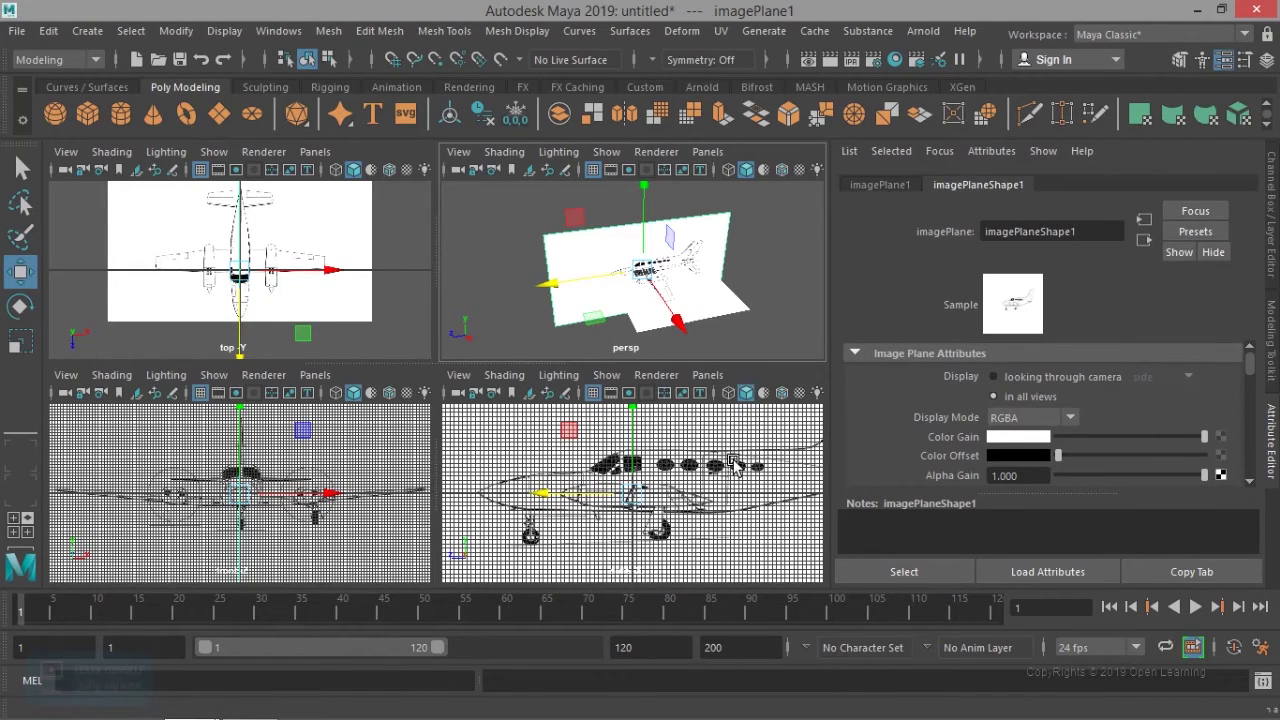
{"action": "left_click", "coordinate": [1043, 377]}
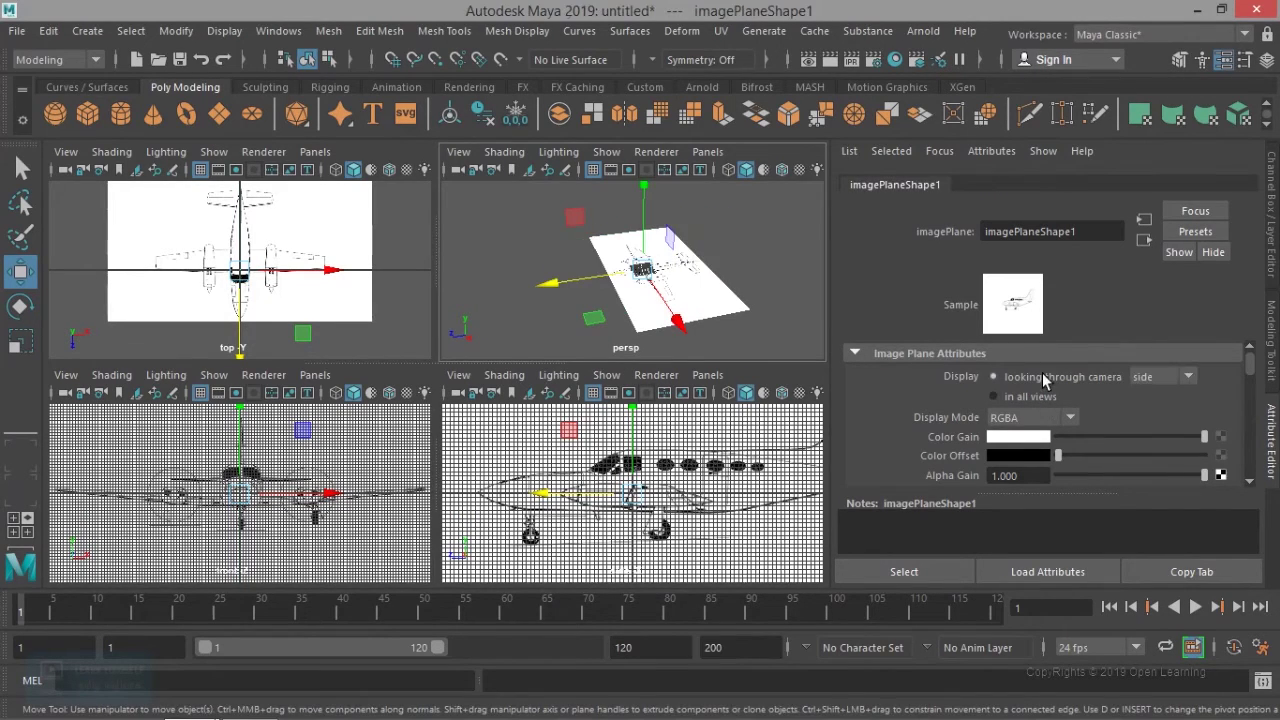
{"action": "left_click", "coordinate": [1190, 378]}
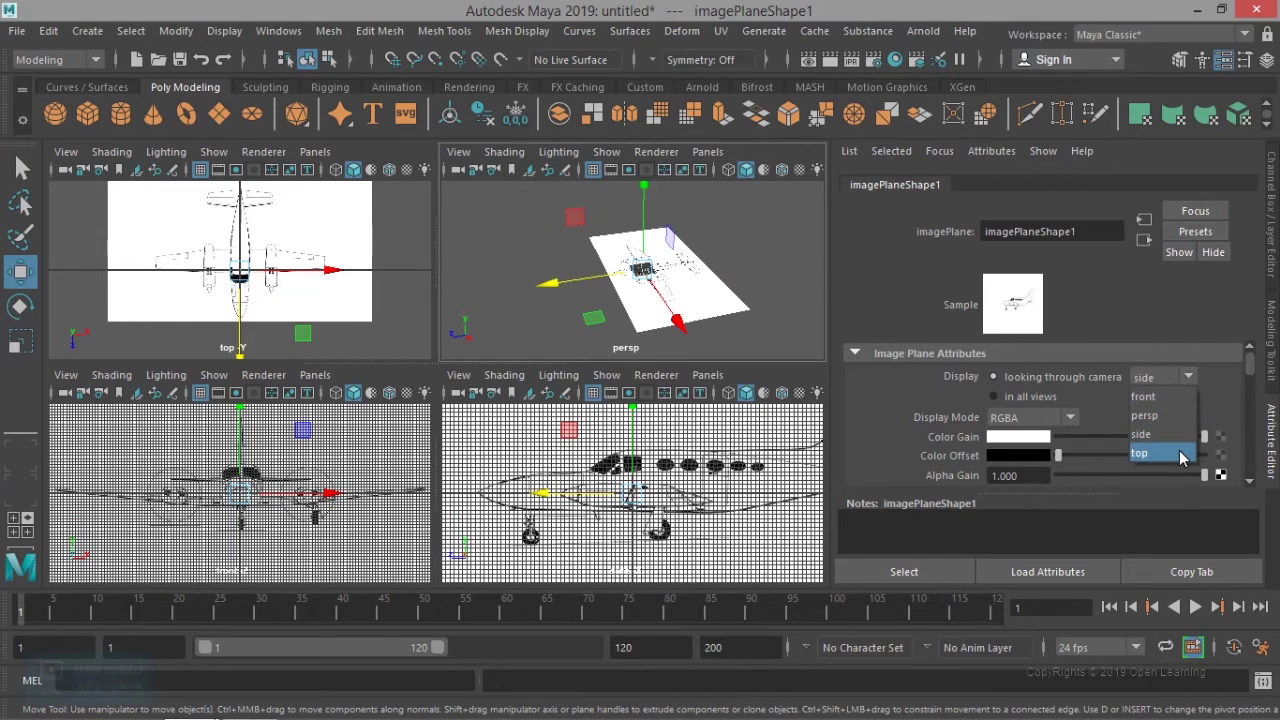
{"action": "left_click", "coordinate": [1140, 453]}
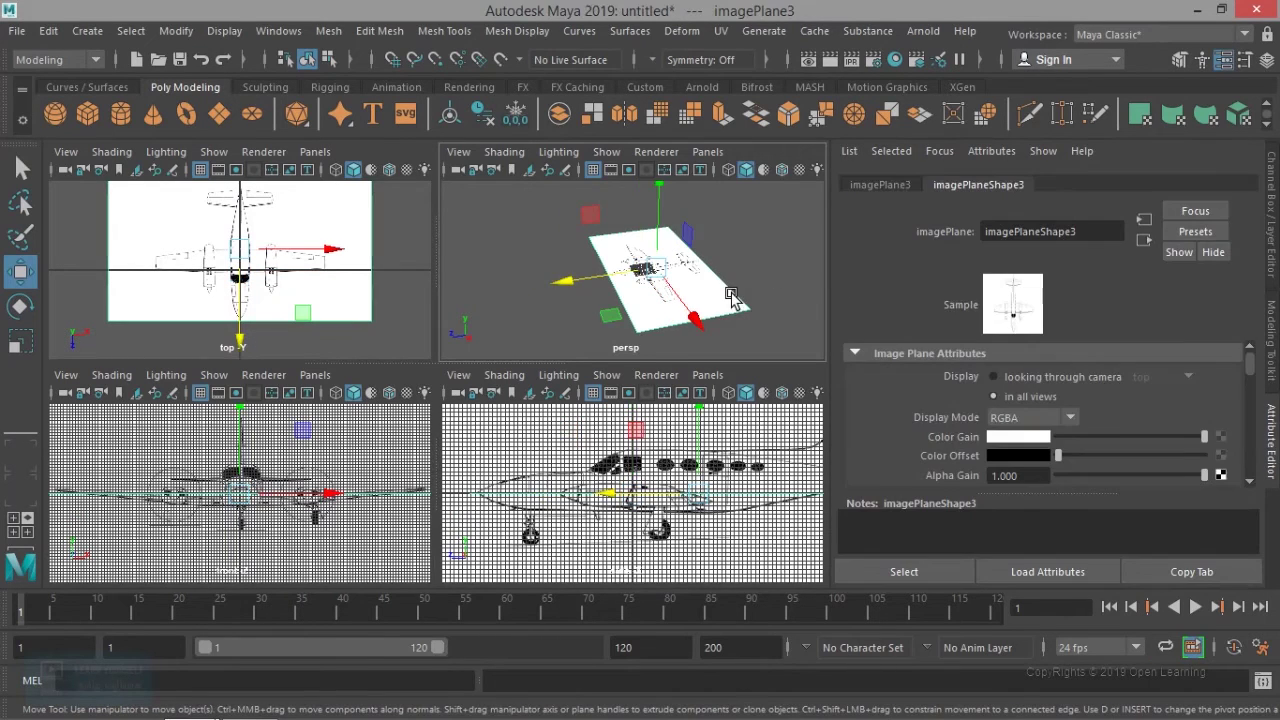
Step: Restrict the top view image plane's display to looking through the top camera
{"action": "left_click", "coordinate": [1058, 377]}
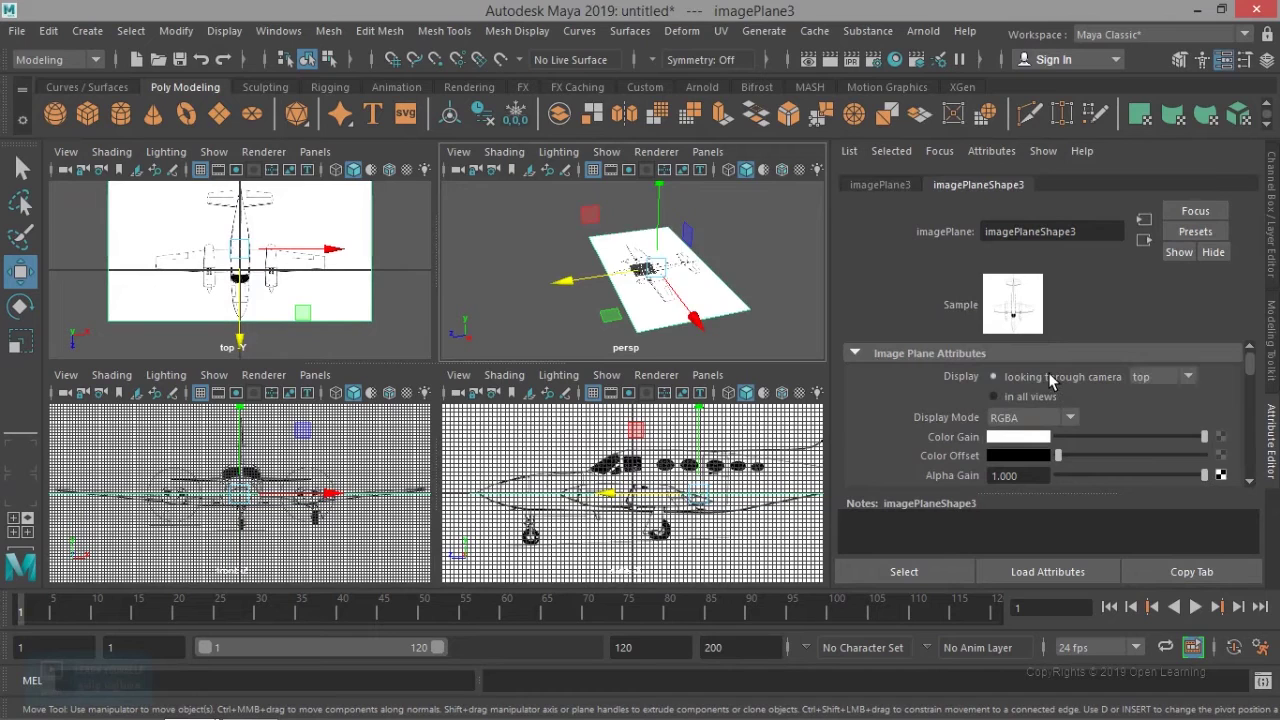
{"action": "left_click", "coordinate": [1186, 379]}
{"action": "left_click", "coordinate": [711, 284]}
Step: Examine the enlarged perspective view with each blueprint limited to its own camera
{"action": "key", "text": "space"}
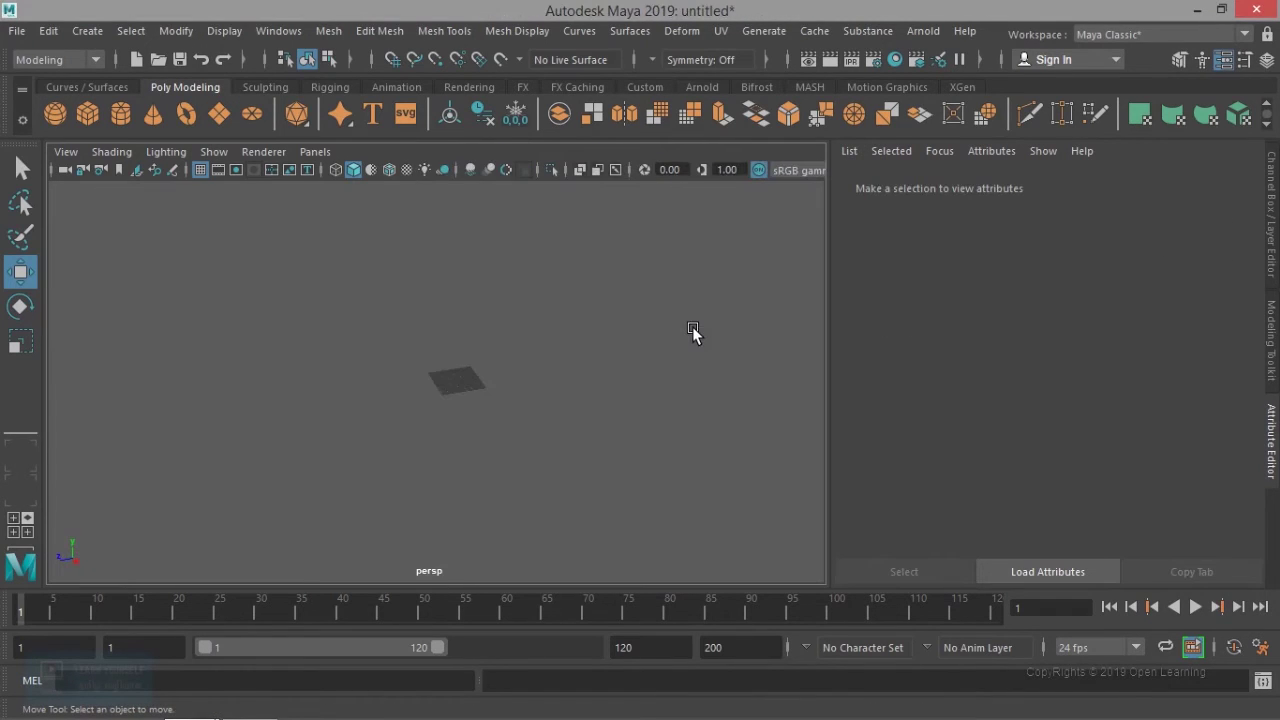
{"action": "scroll", "coordinate": [688, 399], "scroll_direction": "up", "scroll_amount": 3}
{"action": "scroll", "coordinate": [688, 399], "scroll_direction": "down", "scroll_amount": 5}
{"action": "scroll", "coordinate": [688, 399], "scroll_direction": "up", "scroll_amount": 5}
{"action": "scroll", "coordinate": [688, 399], "scroll_direction": "down", "scroll_amount": 5}
{"action": "scroll", "coordinate": [688, 399], "scroll_direction": "up", "scroll_amount": 8}
{"action": "key", "text": "space"}
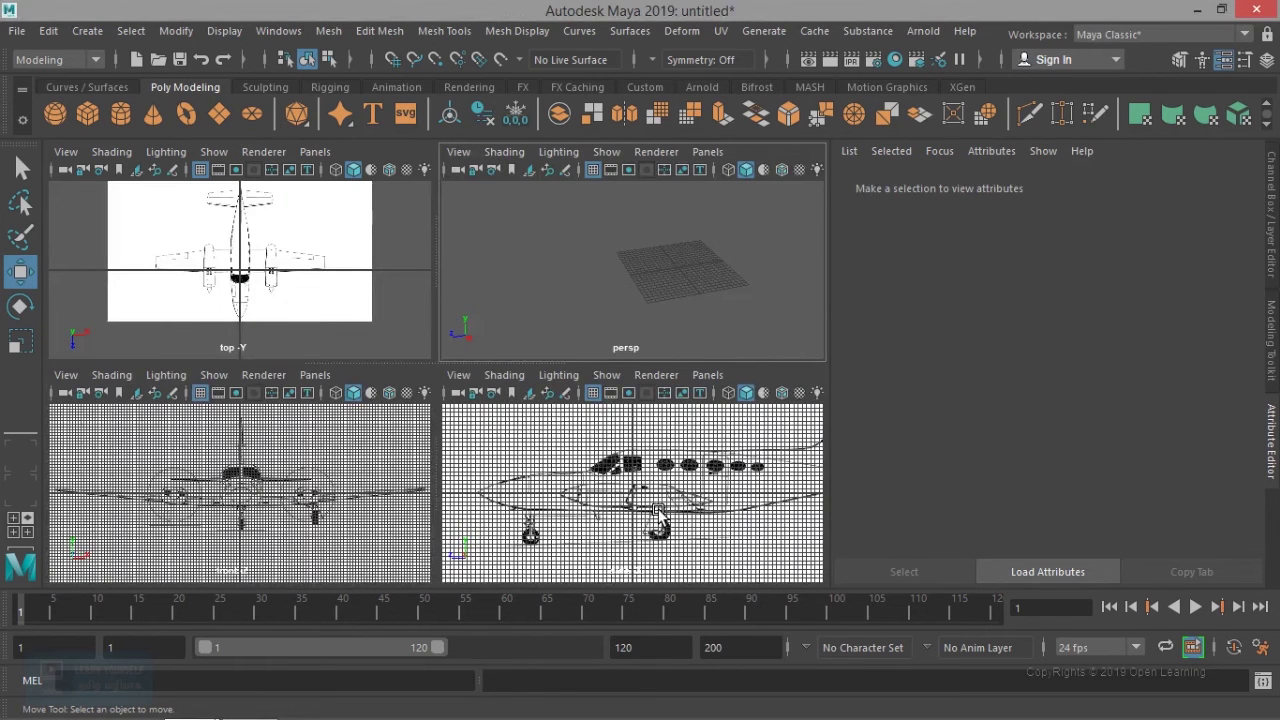
Step: Enlarge the side view and lower the side view image plane's Alpha Gain to 0.253
{"action": "key", "text": "space"}
{"action": "scroll", "coordinate": [610, 456], "scroll_direction": "down", "scroll_amount": 3}
{"action": "scroll", "coordinate": [610, 456], "scroll_direction": "up", "scroll_amount": 2}
{"action": "scroll", "coordinate": [610, 456], "scroll_direction": "down", "scroll_amount": 2}
{"action": "scroll", "coordinate": [610, 456], "scroll_direction": "up", "scroll_amount": 2}
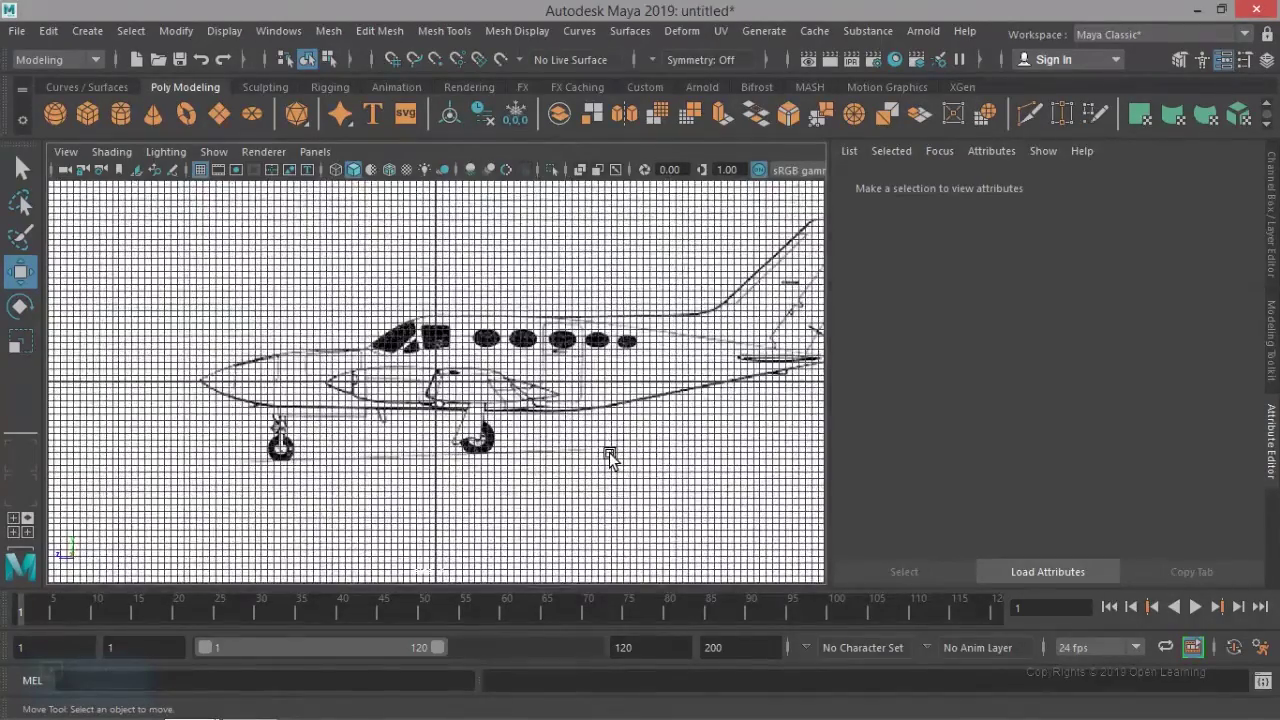
{"action": "scroll", "coordinate": [609, 454], "scroll_direction": "down", "scroll_amount": 2}
{"action": "middle_click_drag", "start_coordinate": [585, 418], "coordinate": [547, 489], "text": "alt"}
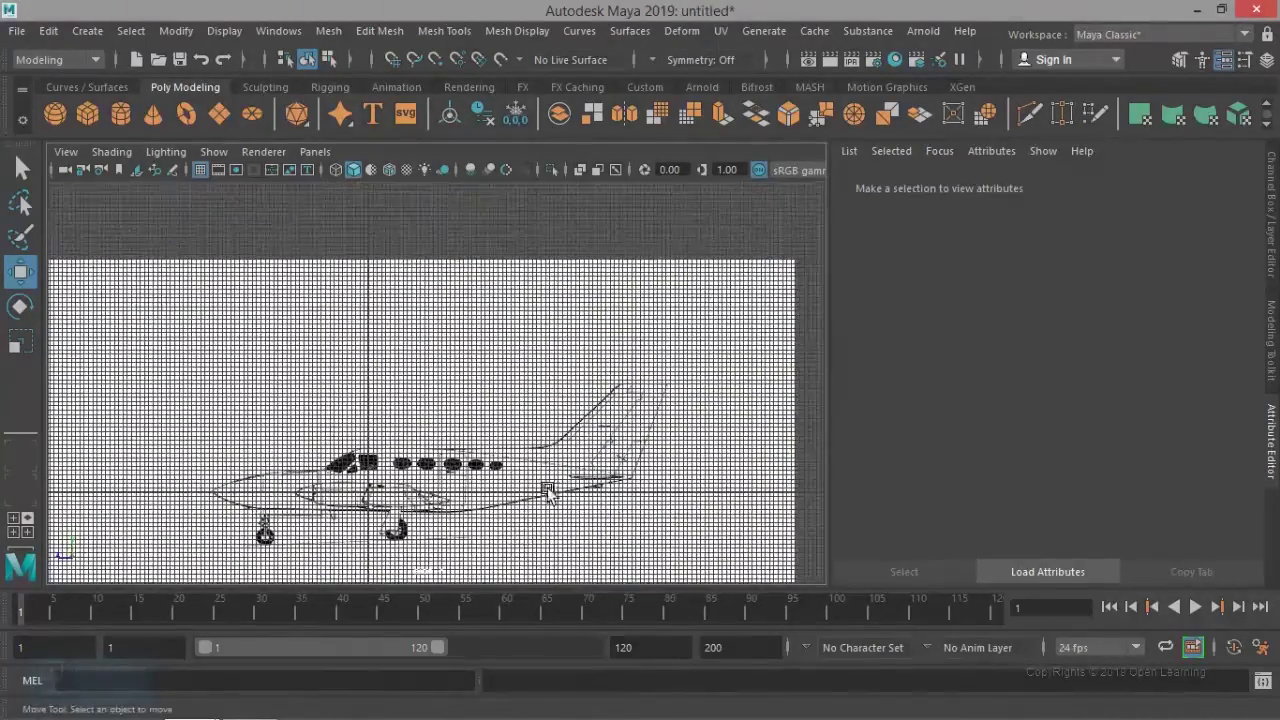
{"action": "left_click_drag", "start_coordinate": [748, 255], "coordinate": [813, 298]}
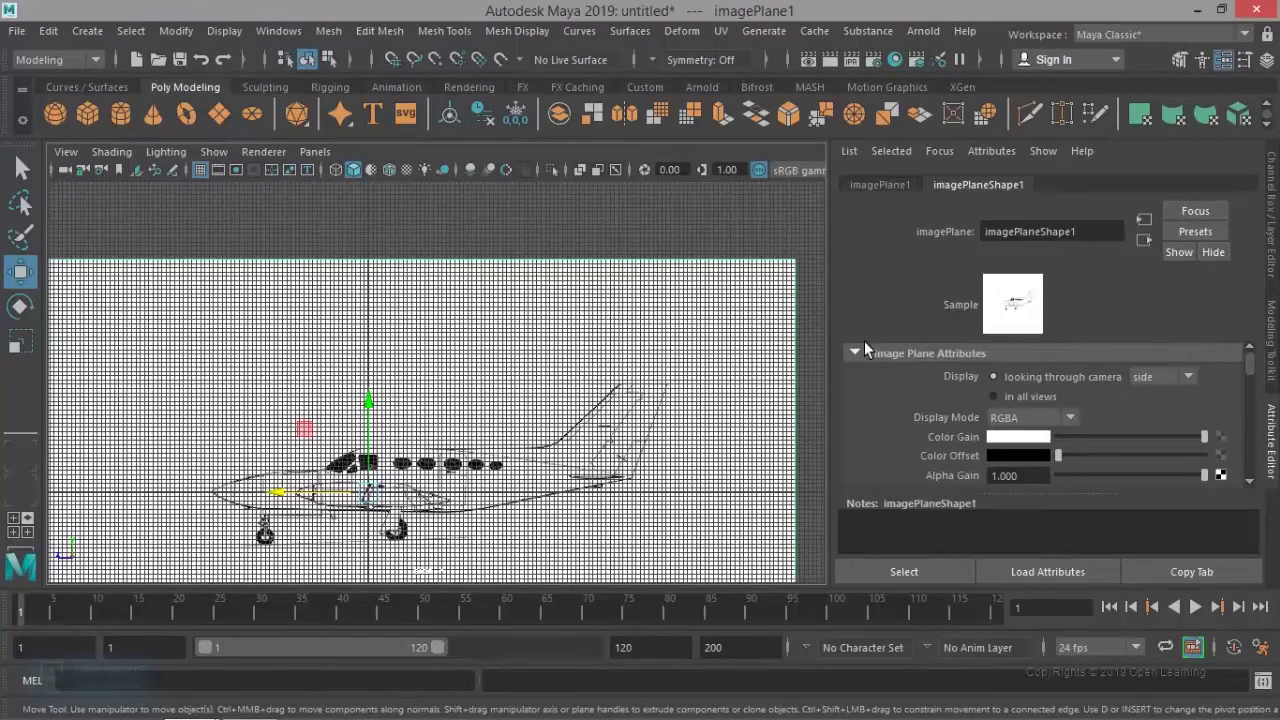
{"action": "scroll", "coordinate": [991, 390], "scroll_direction": "down", "scroll_amount": 3}
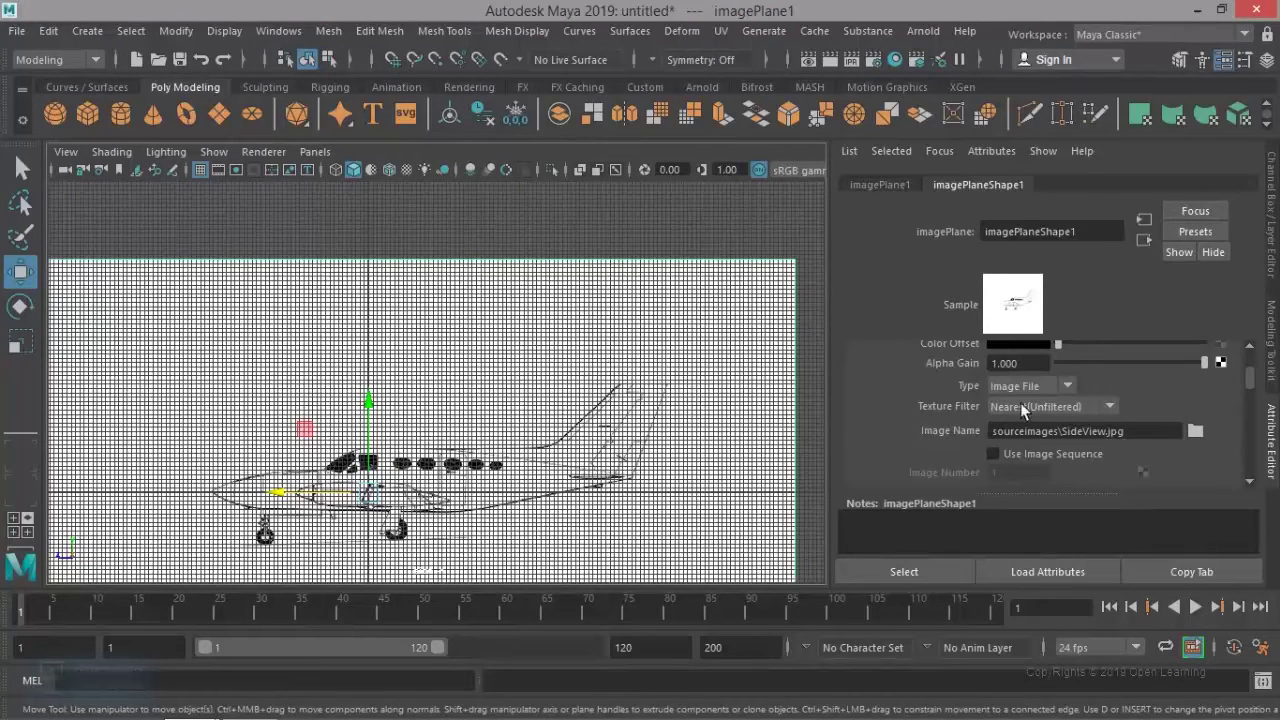
{"action": "scroll", "coordinate": [1076, 416], "scroll_direction": "up", "scroll_amount": 2}
{"action": "left_click_drag", "start_coordinate": [1202, 420], "coordinate": [1095, 435]}
Step: Create a polygon cube at the origin over the airplane's side view blueprint
{"action": "scroll", "coordinate": [560, 480], "scroll_direction": "up", "scroll_amount": 4}
{"action": "middle_click_drag", "start_coordinate": [557, 479], "coordinate": [659, 243], "text": "alt"}
{"action": "scroll", "coordinate": [550, 363], "scroll_direction": "up", "scroll_amount": 3}
{"action": "middle_click_drag", "start_coordinate": [565, 331], "coordinate": [542, 418], "text": "alt"}
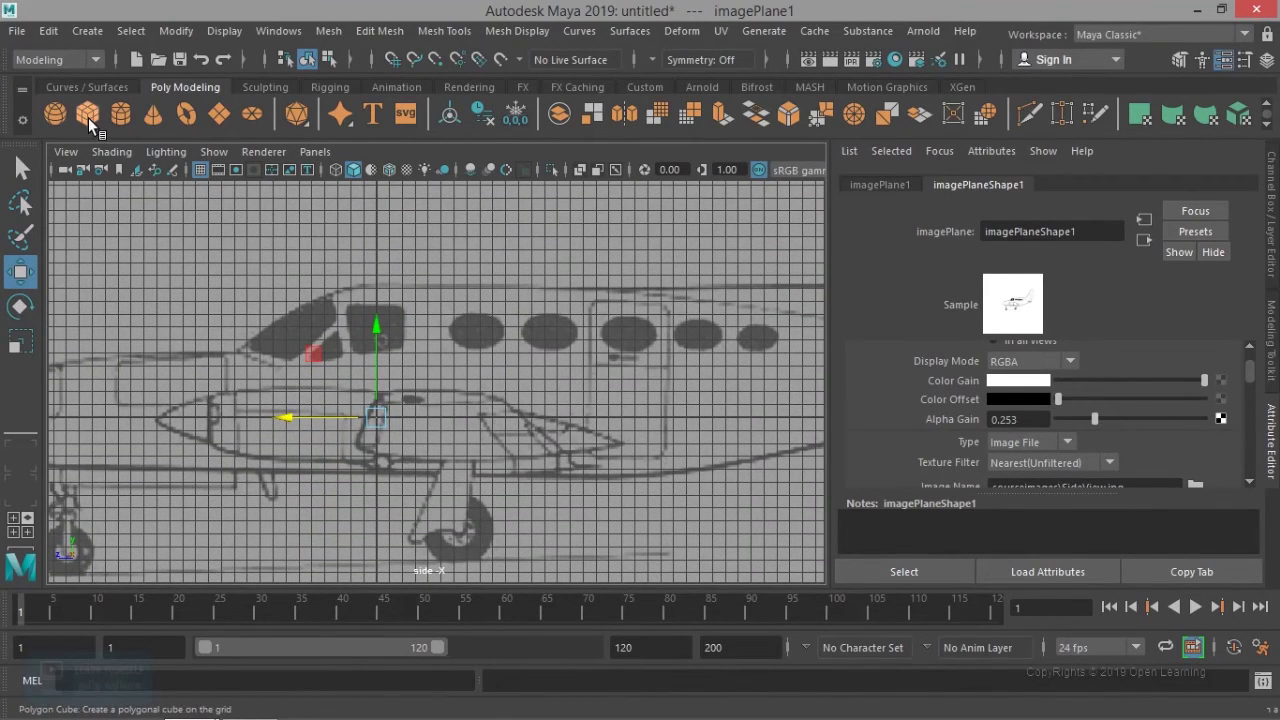
{"action": "left_click", "coordinate": [89, 31]}
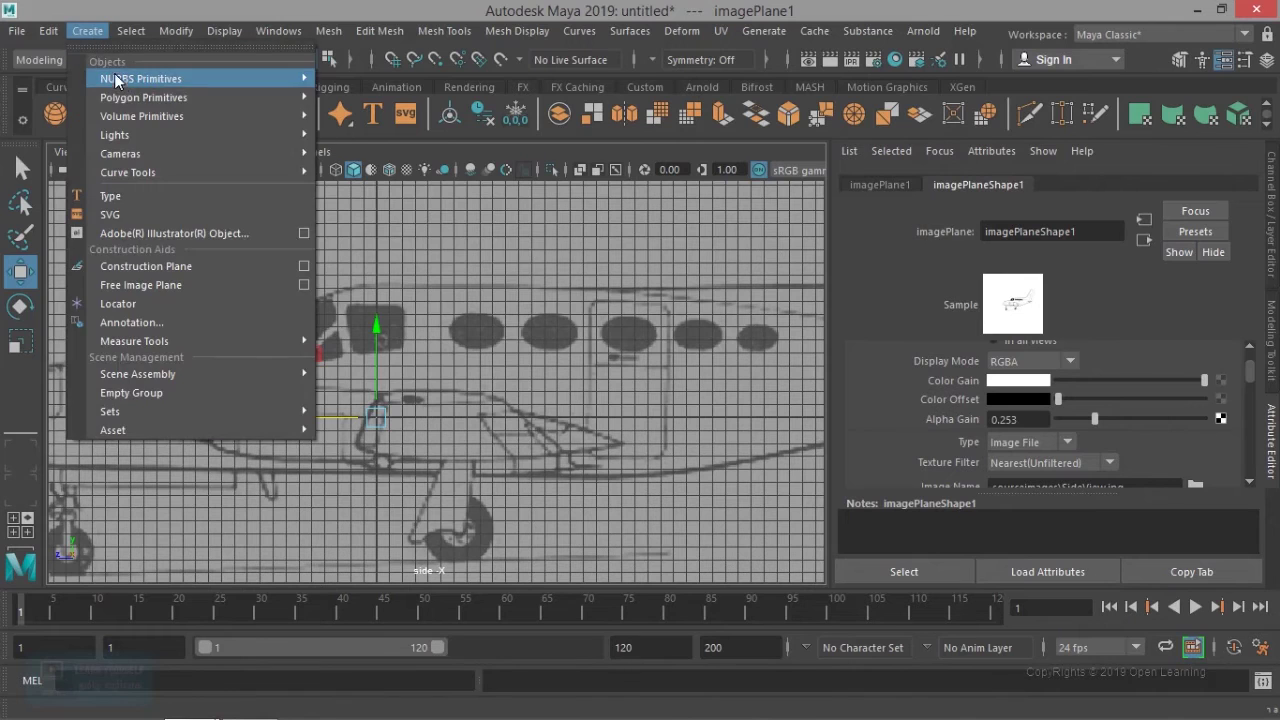
{"action": "mouse_move", "coordinate": [125, 96]}
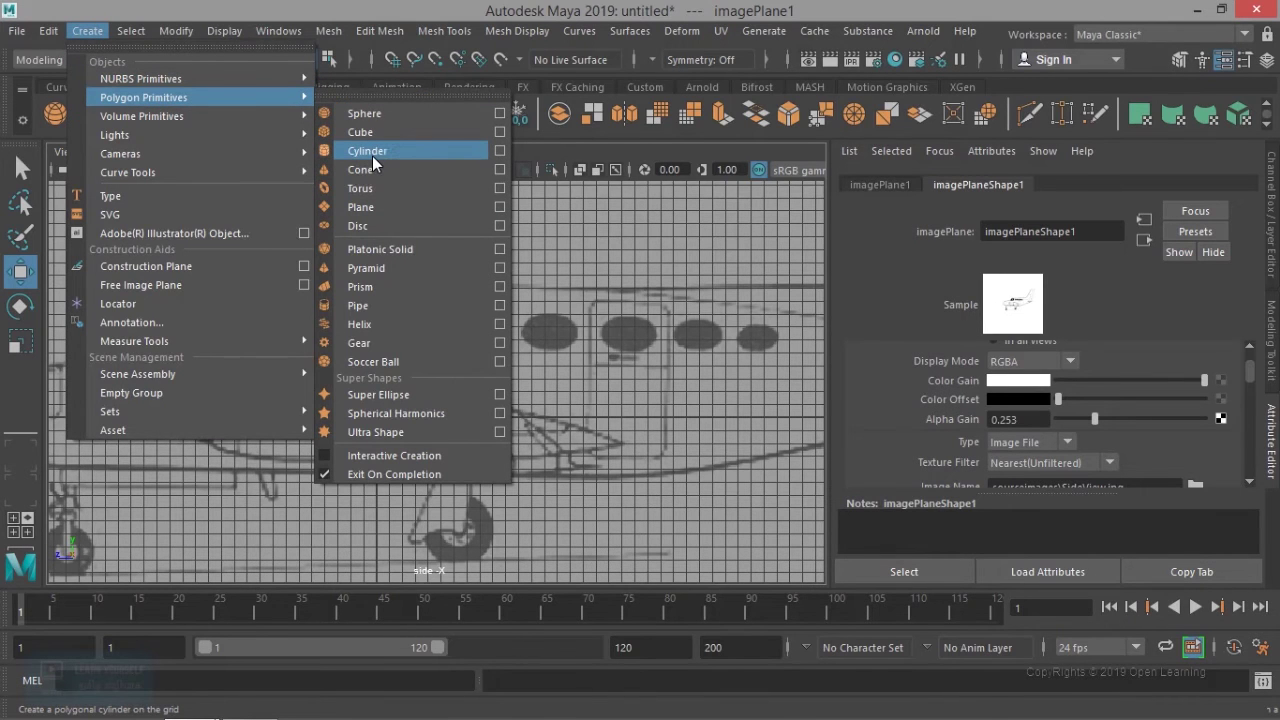
{"action": "left_click", "coordinate": [375, 130]}
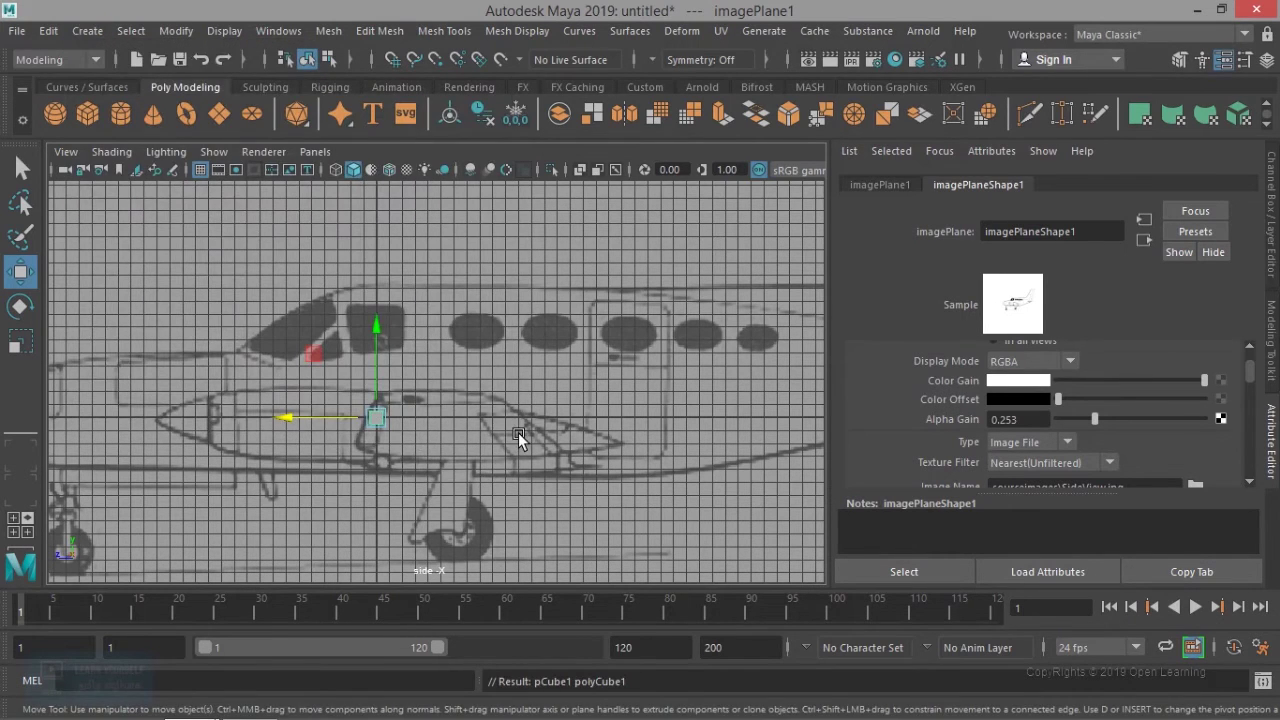
{"action": "scroll", "coordinate": [517, 437], "scroll_direction": "down", "scroll_amount": 5}
{"action": "scroll", "coordinate": [517, 437], "scroll_direction": "up", "scroll_amount": 6}
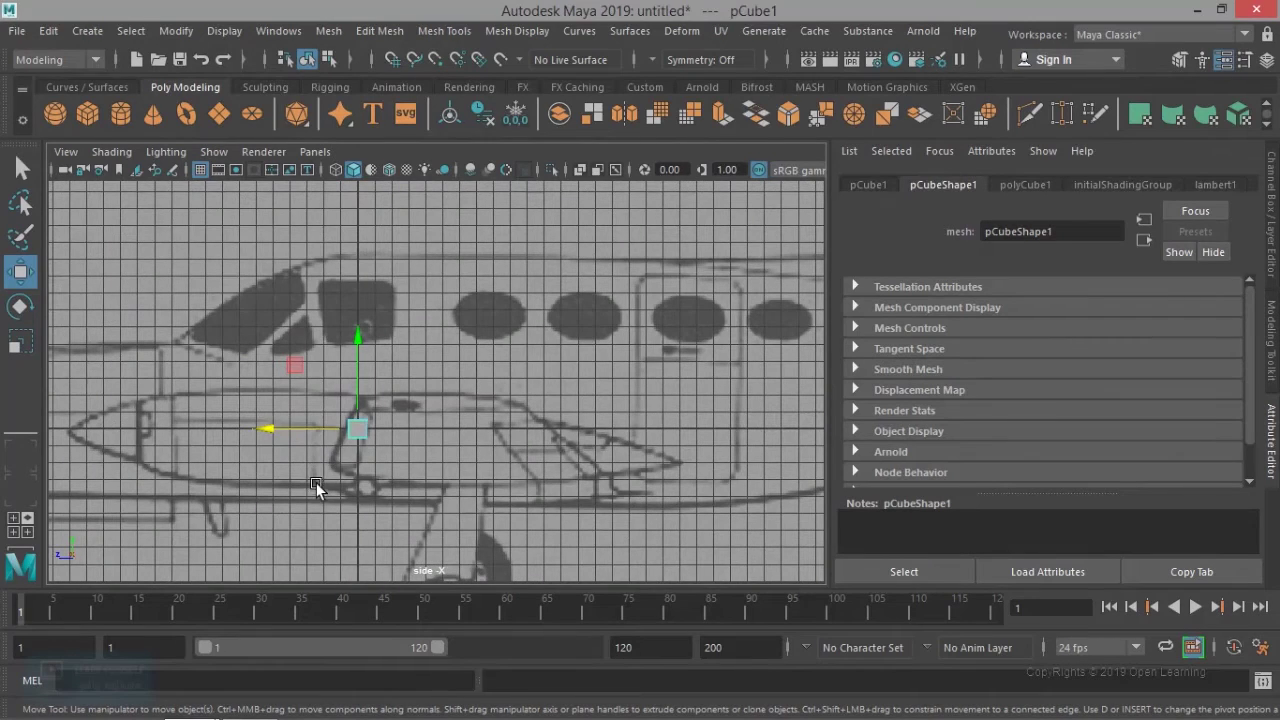
Step: Scale the cube up uniformly over the fuselage blueprint and switch the side view to wireframe display
{"action": "key", "text": "r"}
{"action": "left_click_drag", "start_coordinate": [358, 429], "coordinate": [548, 461]}
{"action": "scroll", "coordinate": [520, 357], "scroll_direction": "down", "scroll_amount": 3}
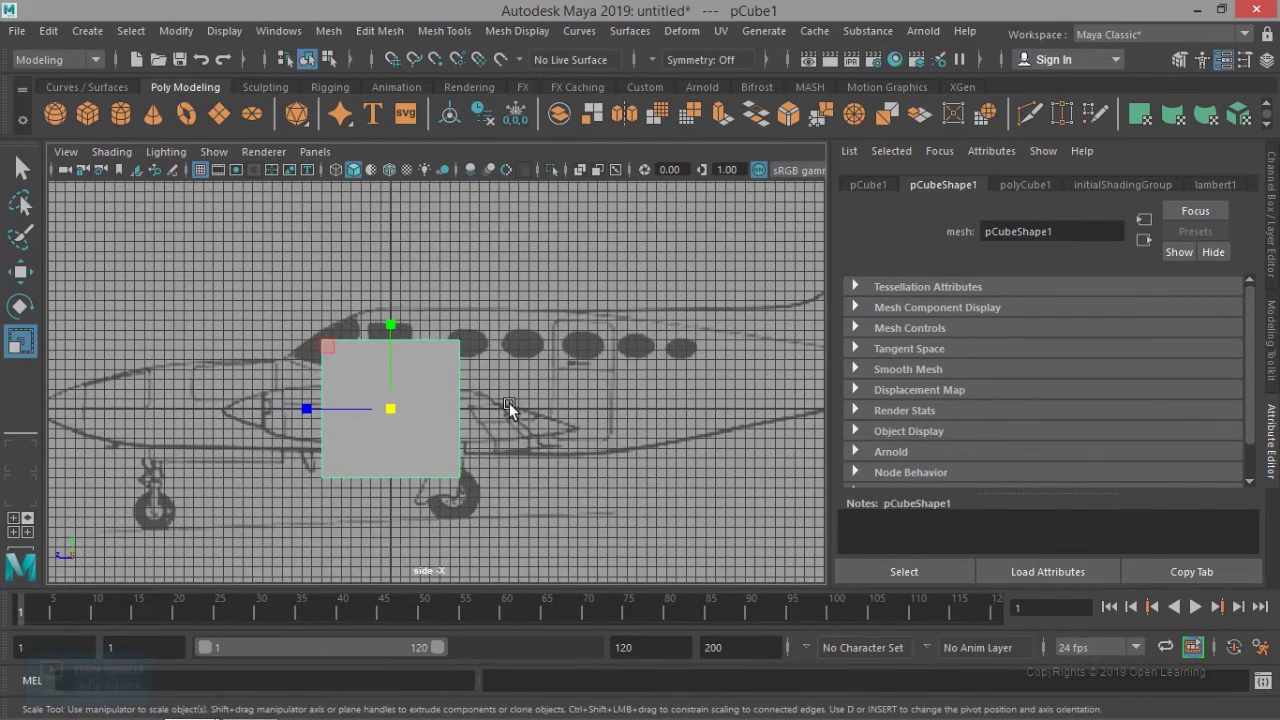
{"action": "key", "text": "4"}
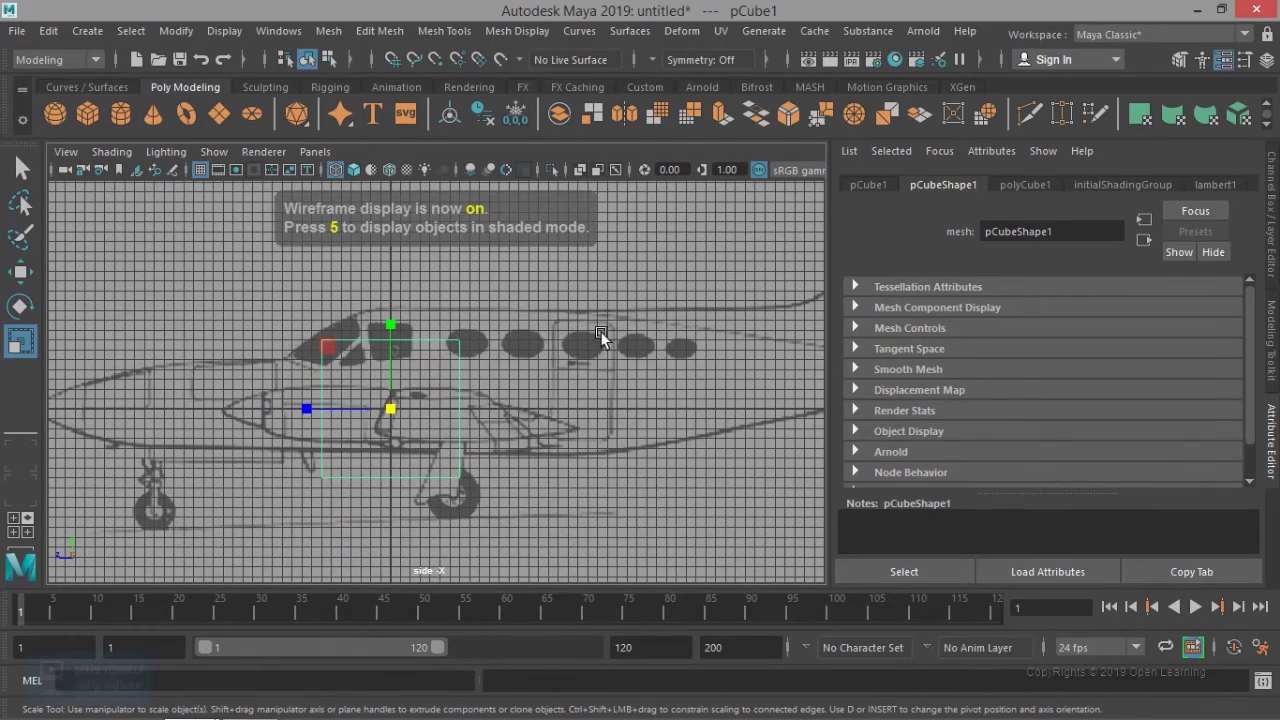
Step: Set the side view image plane's Alpha Gain to 0.15
{"action": "left_click", "coordinate": [703, 419]}
{"action": "scroll", "coordinate": [703, 419], "scroll_direction": "down", "scroll_amount": 3}
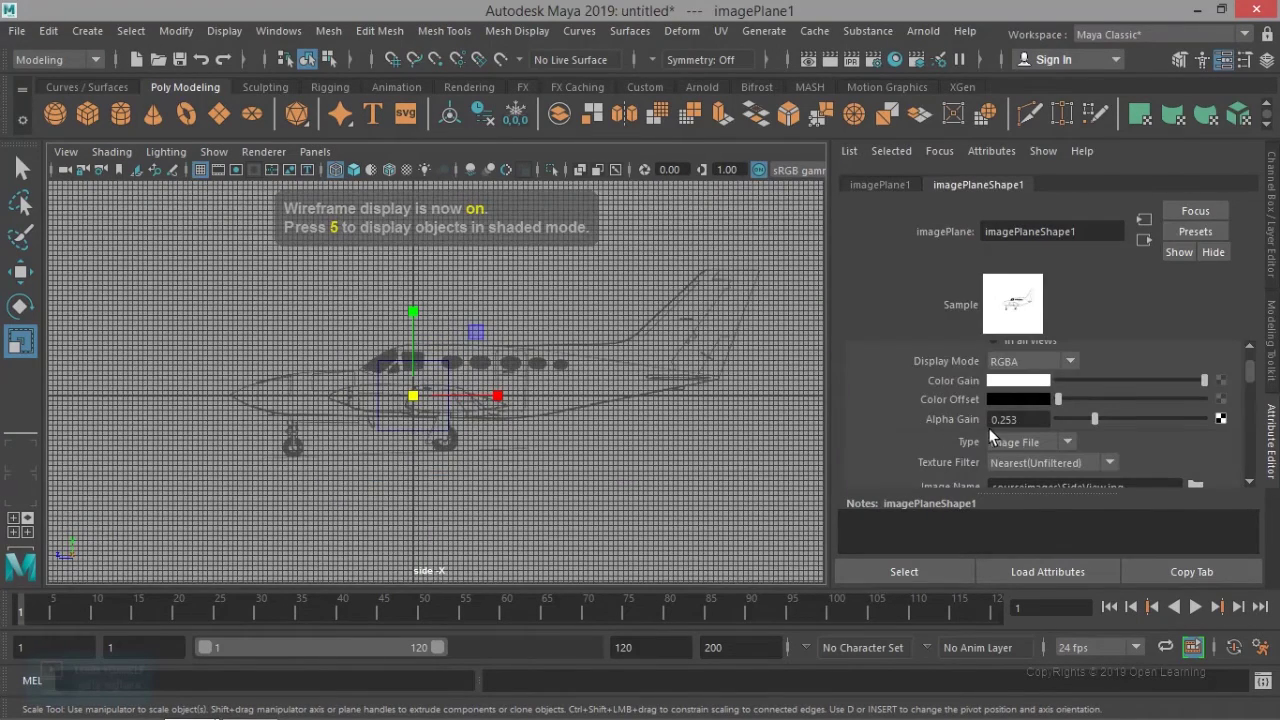
{"action": "left_click_drag", "start_coordinate": [1096, 420], "coordinate": [1083, 427]}
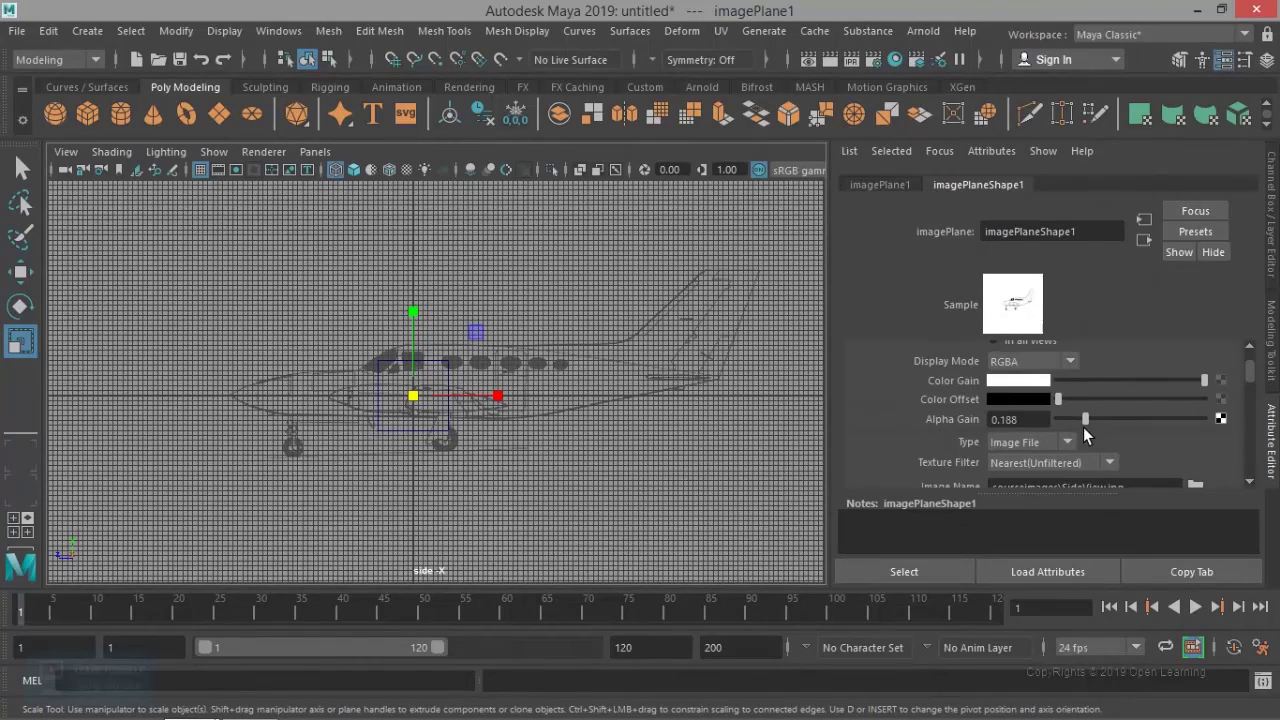
{"action": "scroll", "coordinate": [542, 441], "scroll_direction": "up", "scroll_amount": 5}
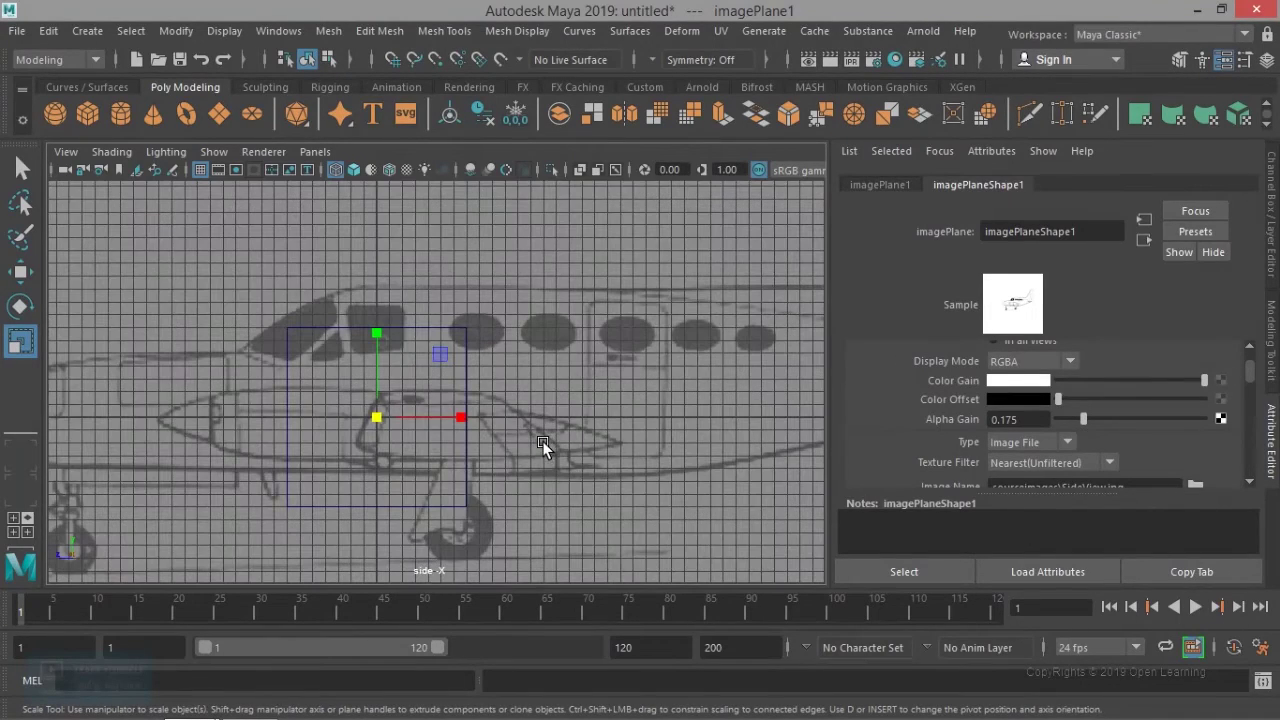
{"action": "left_click", "coordinate": [1030, 419]}
{"action": "type", "text": ".15"}
{"action": "key", "text": "Return"}
{"action": "scroll", "coordinate": [566, 450], "scroll_direction": "down", "scroll_amount": 8}
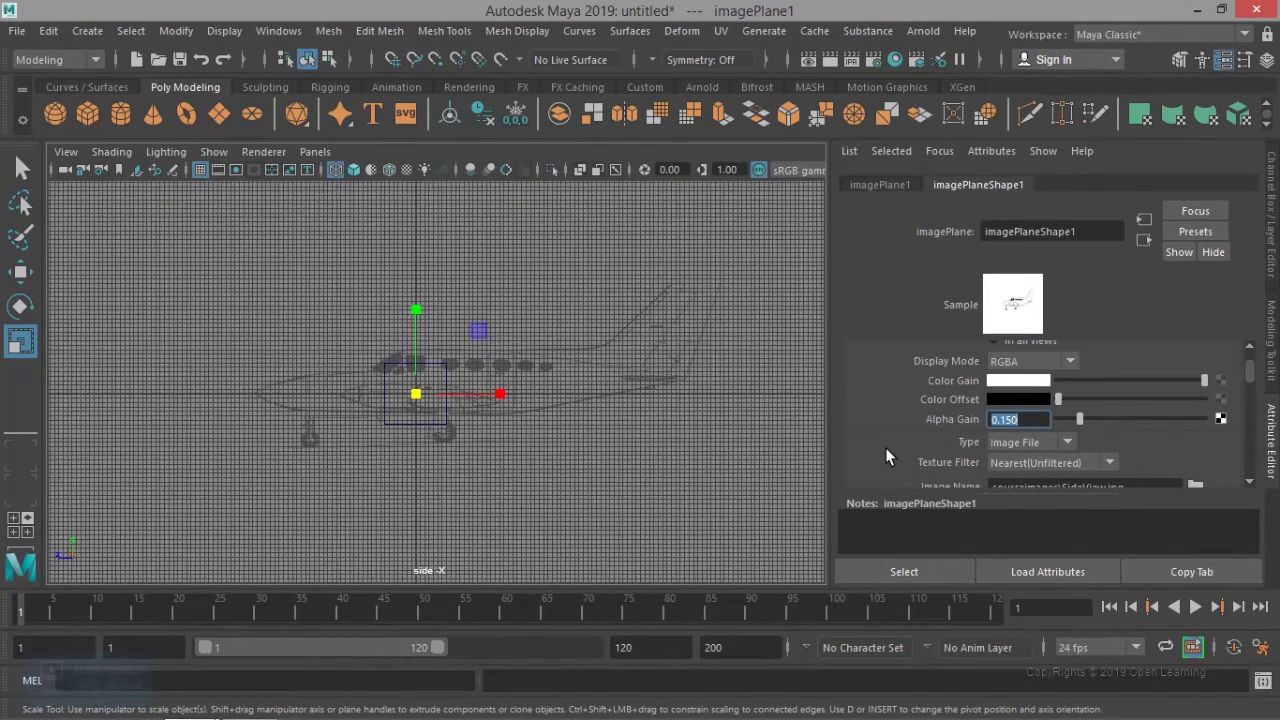
Step: Return to the four-view layout and set the front view image plane's Alpha Gain to 0.15
{"action": "key", "text": "space"}
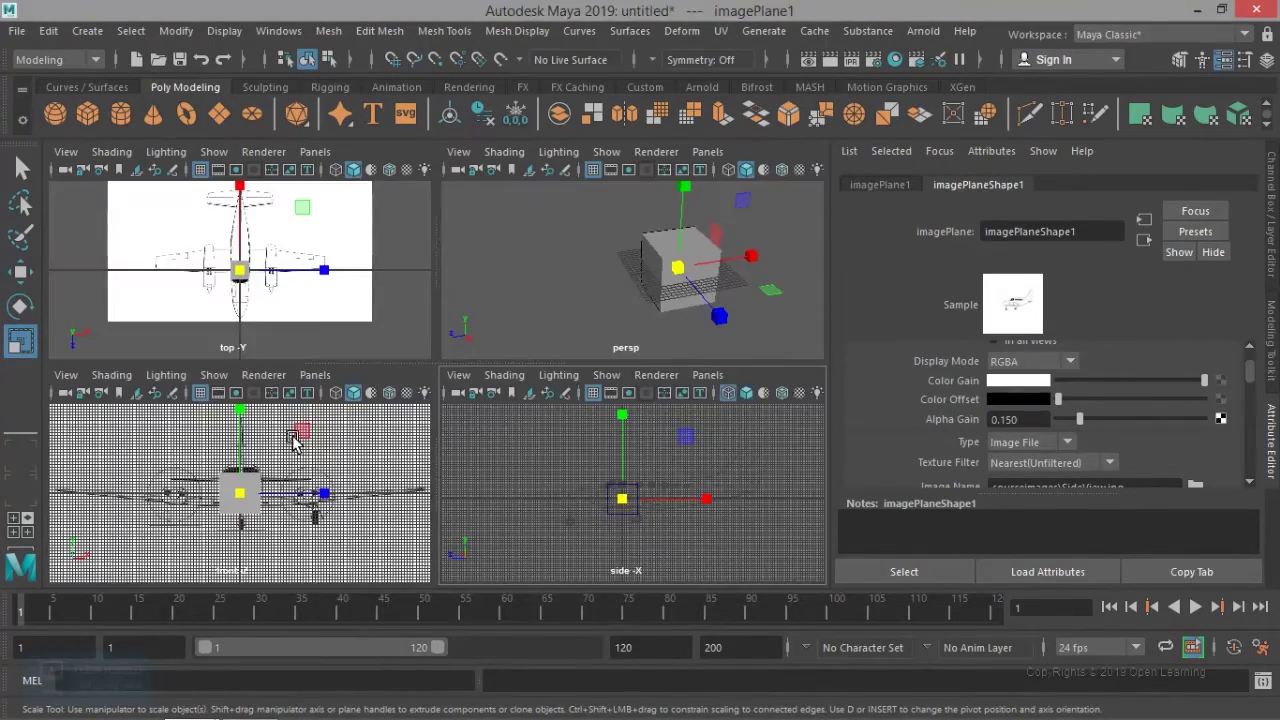
{"action": "left_click", "coordinate": [375, 443]}
{"action": "type", "text": "0.15"}
{"action": "key", "text": "Return"}
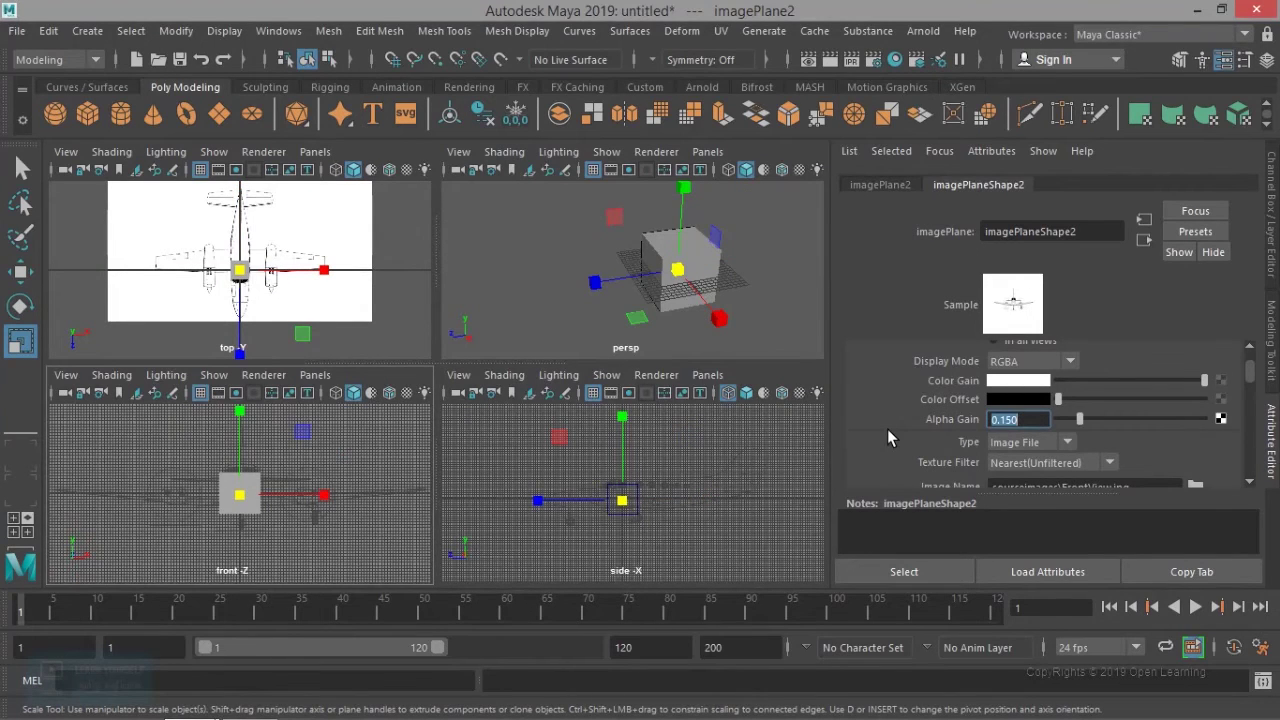
Step: Set the top view image plane's Alpha Gain to 0.15 and clear the selection
{"action": "left_click", "coordinate": [355, 235]}
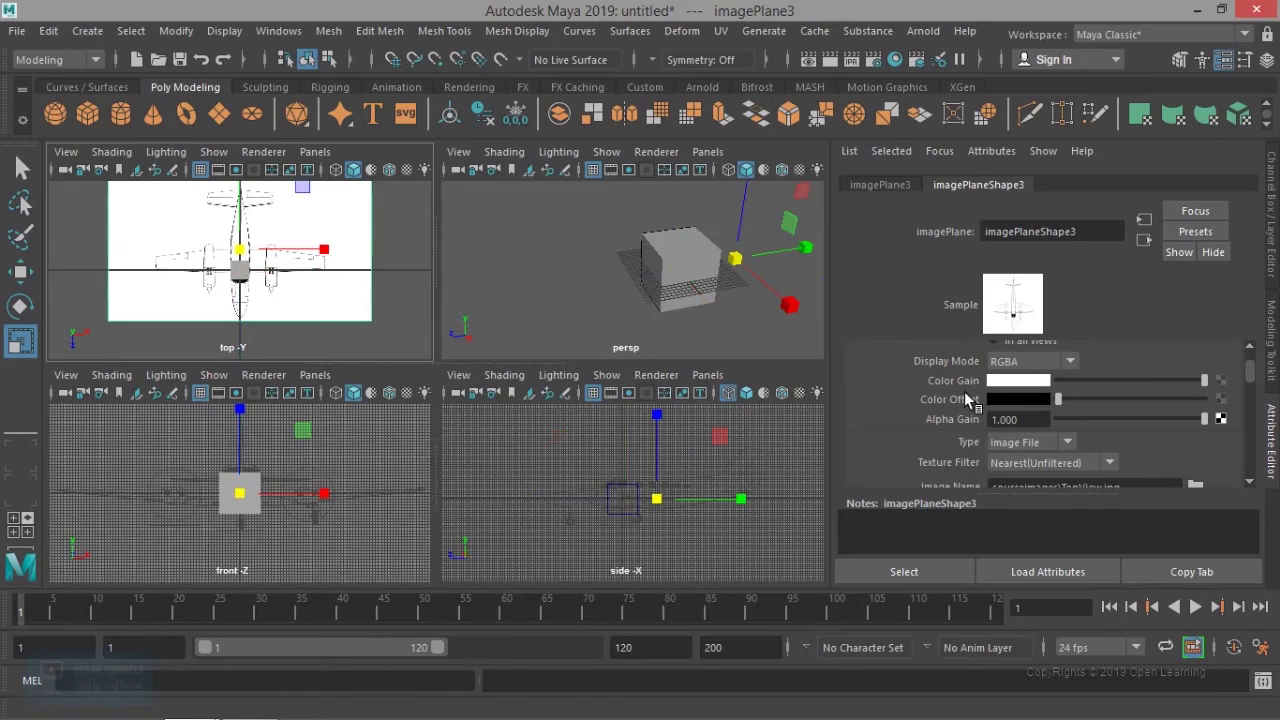
{"action": "double_click", "coordinate": [1030, 419]}
{"action": "type", "text": "0.15"}
{"action": "key", "text": "Return"}
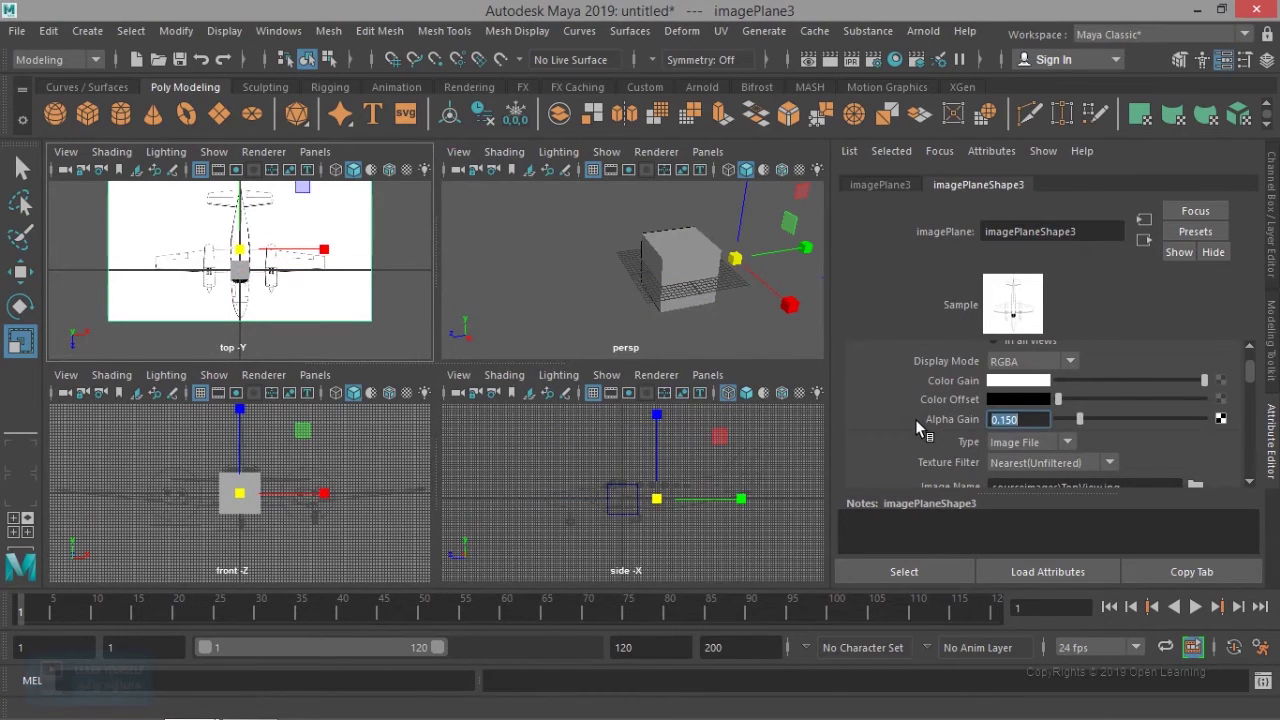
{"action": "left_click", "coordinate": [530, 290]}
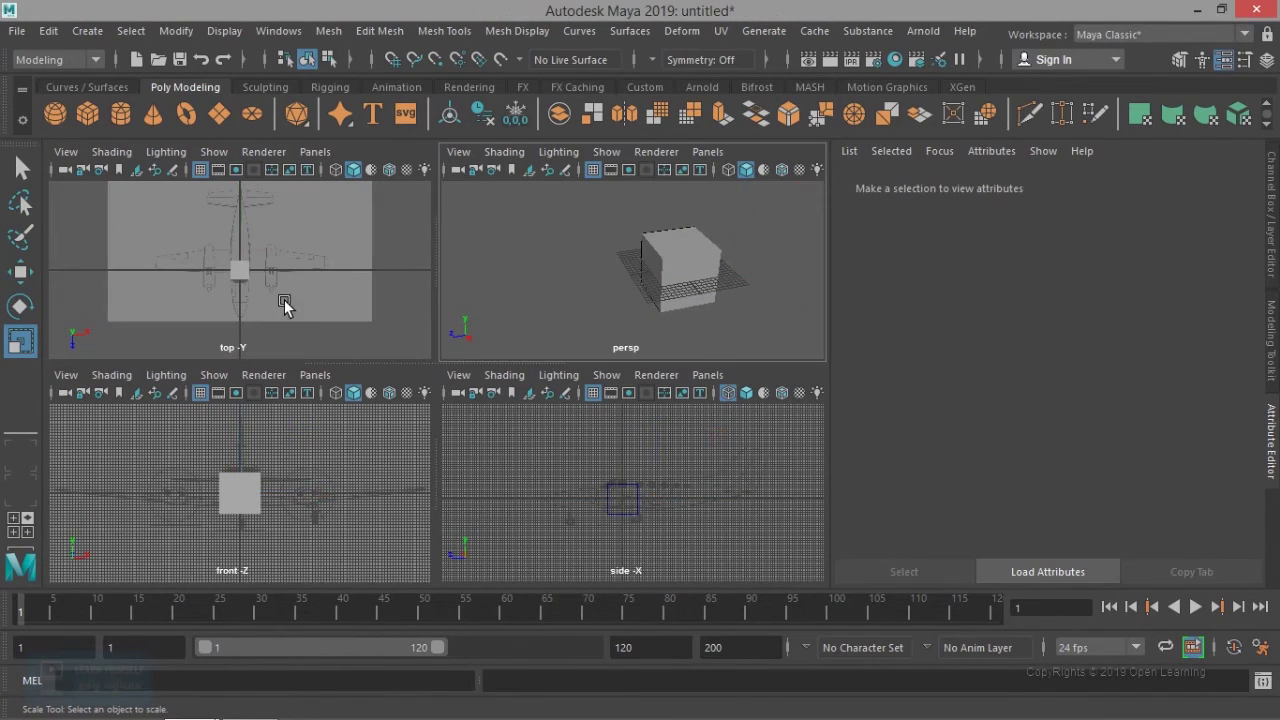
Step: Examine the cube against the dimmed blueprints in the top and side views
{"action": "scroll", "coordinate": [285, 302], "scroll_direction": "up", "scroll_amount": 6}
{"action": "scroll", "coordinate": [297, 290], "scroll_direction": "down", "scroll_amount": 3}
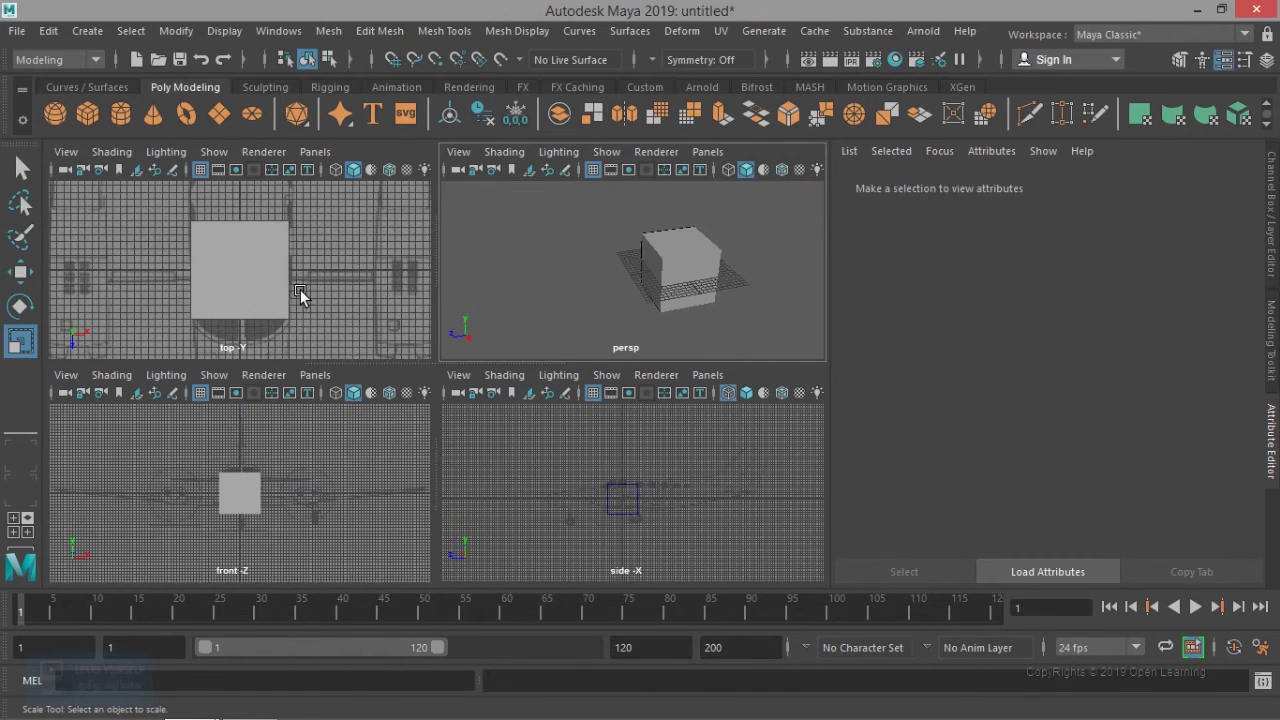
{"action": "scroll", "coordinate": [637, 513], "scroll_direction": "down", "scroll_amount": 3}
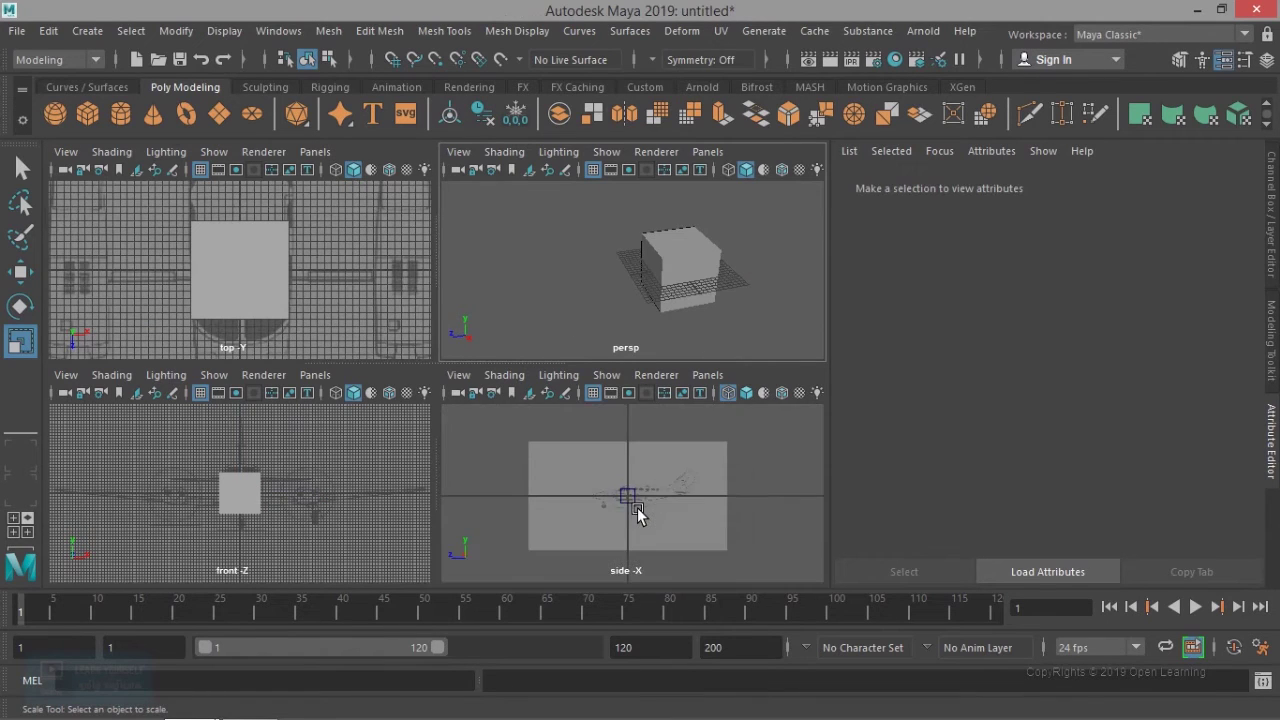
{"action": "scroll", "coordinate": [637, 507], "scroll_direction": "up", "scroll_amount": 6}
{"action": "middle_click_drag", "start_coordinate": [621, 509], "coordinate": [569, 446], "text": "alt"}
{"action": "scroll", "coordinate": [654, 504], "scroll_direction": "up", "scroll_amount": 4}
{"action": "scroll", "coordinate": [665, 512], "scroll_direction": "down", "scroll_amount": 3}
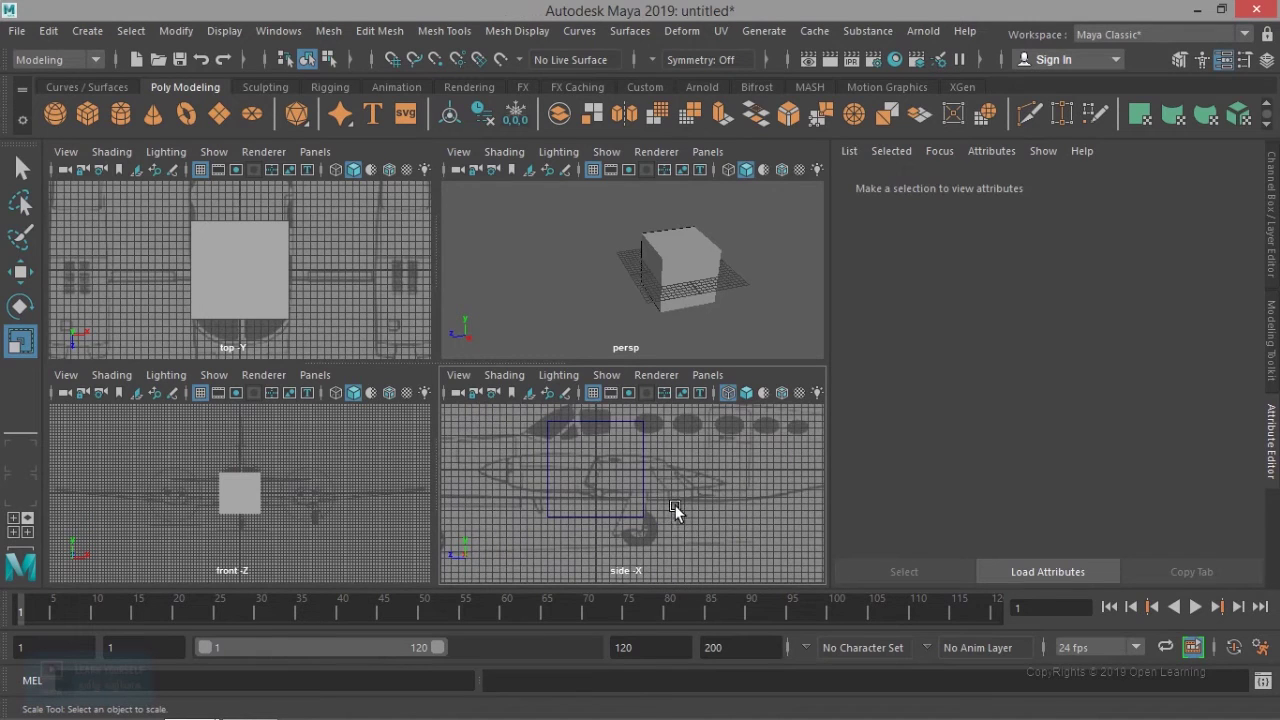
Step: Start saving the scene and choose Maya ASCII as the file type
{"action": "left_click", "coordinate": [17, 31]}
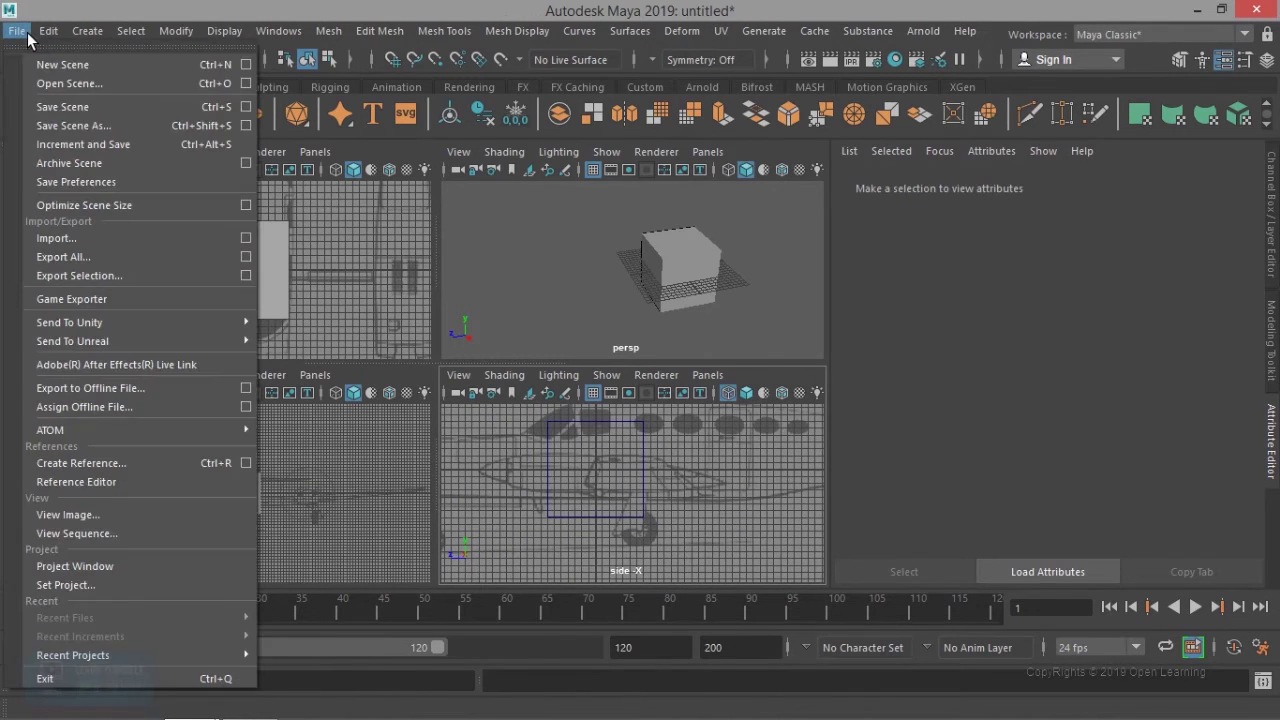
{"action": "left_click", "coordinate": [65, 113]}
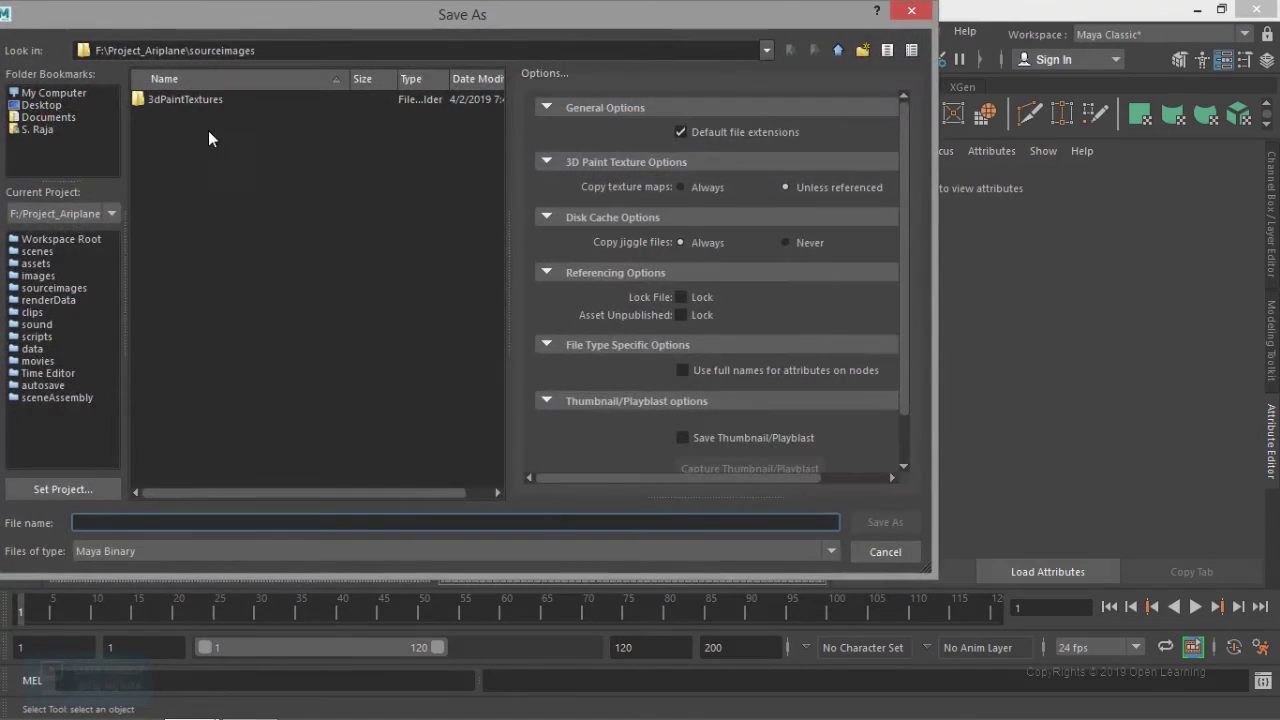
{"action": "left_click_drag", "start_coordinate": [234, 19], "coordinate": [401, 77]}
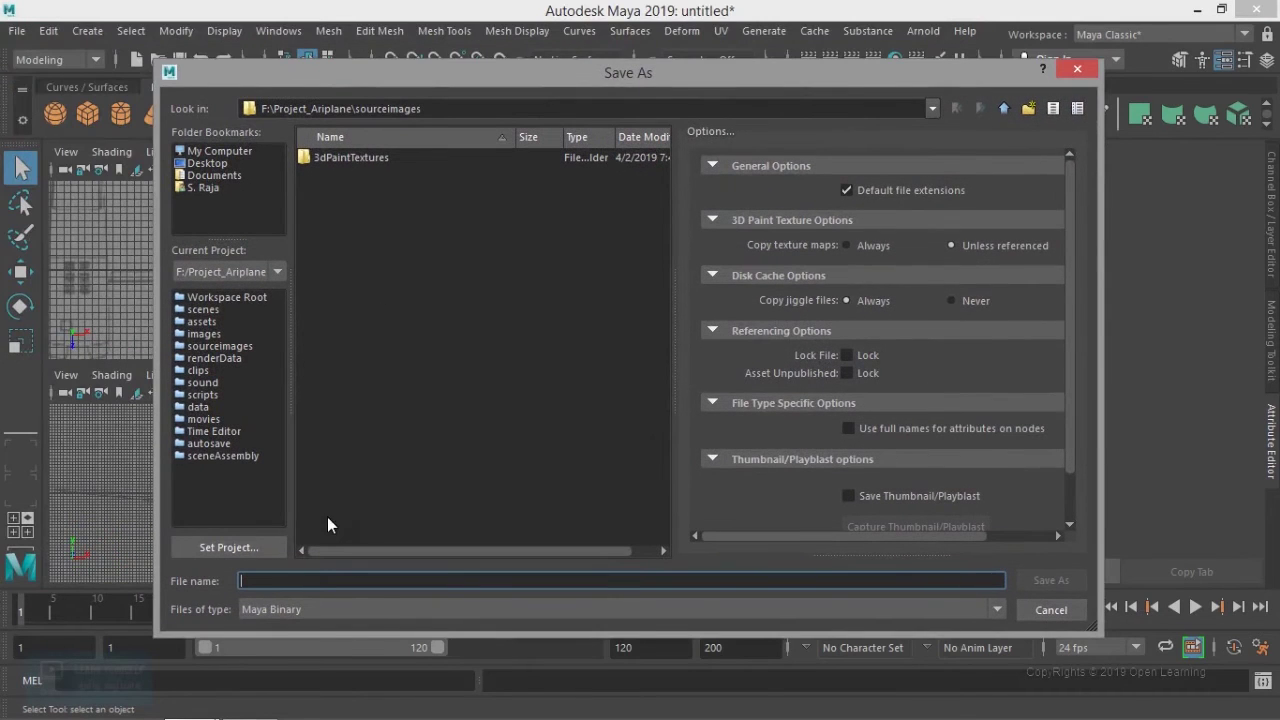
{"action": "left_click", "coordinate": [315, 609]}
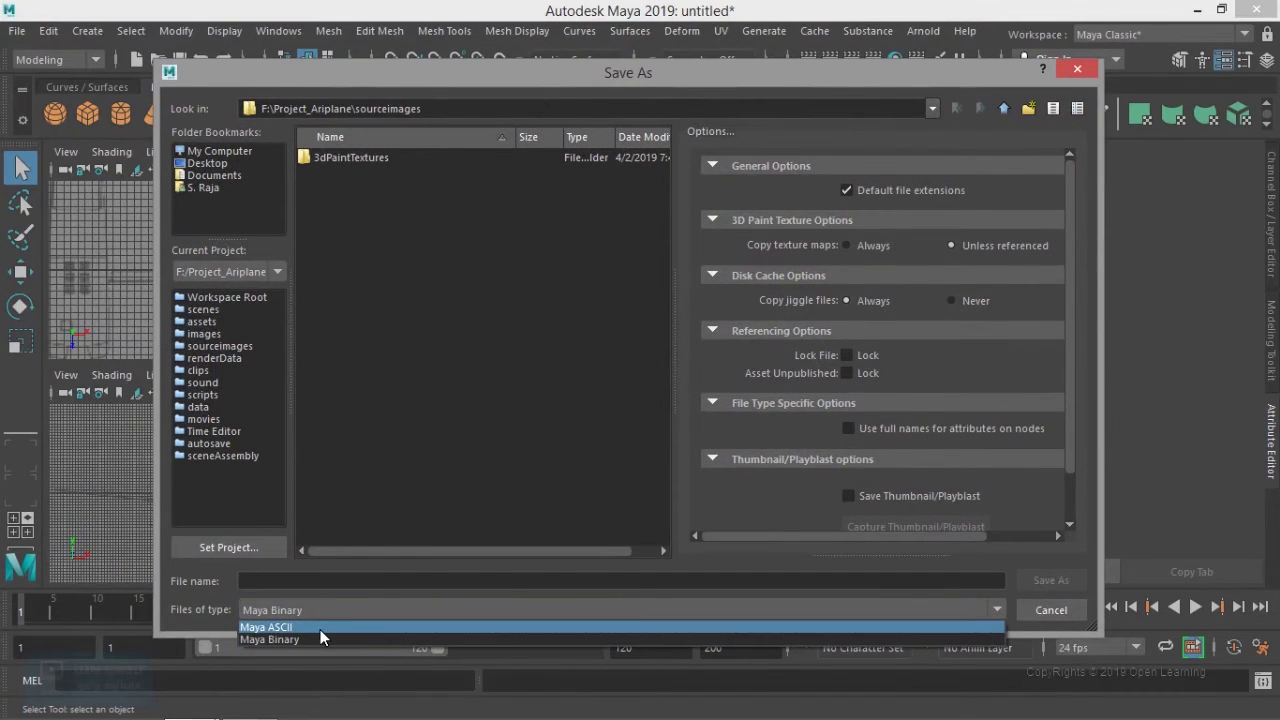
{"action": "left_click", "coordinate": [324, 628]}
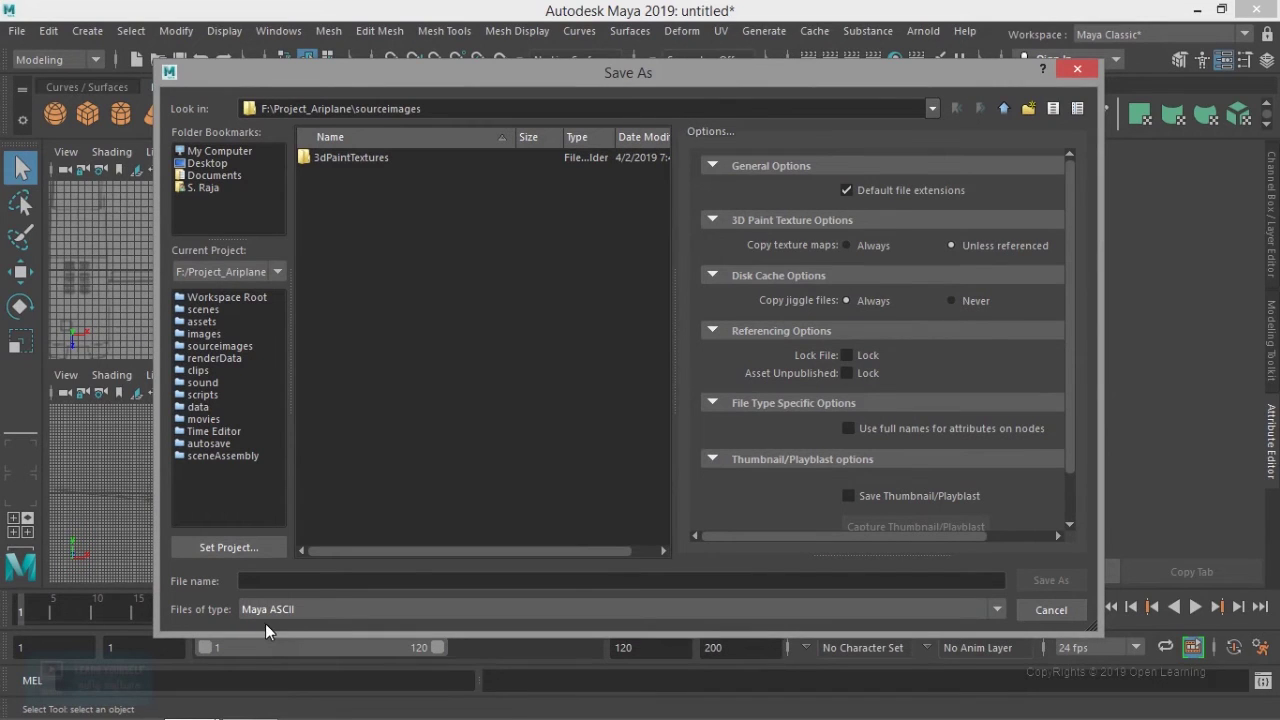
{"action": "left_click_drag", "start_coordinate": [393, 81], "coordinate": [389, 38]}
Step: Name the scene file 01_Ariplane_Model01 and save it in the project's sourceimages folder
{"action": "left_click", "coordinate": [325, 541]}
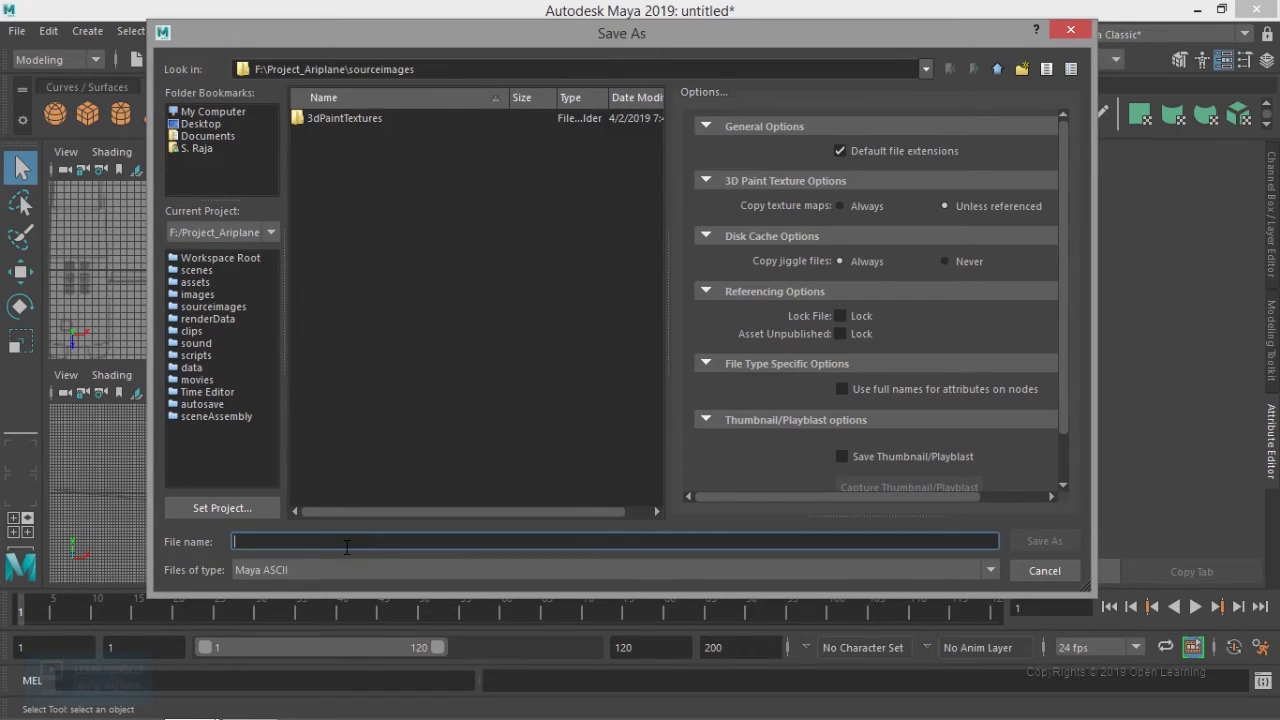
{"action": "type", "text": "01_Model01"}
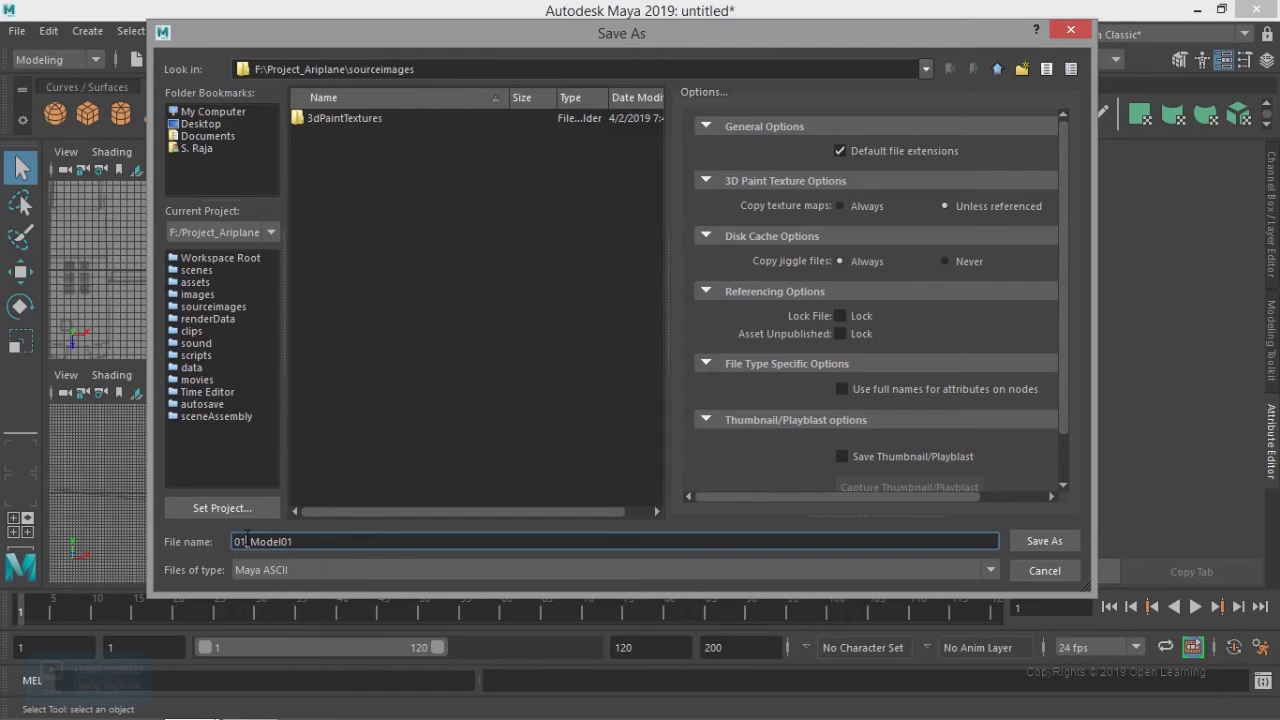
{"action": "left_click_drag", "start_coordinate": [233, 541], "coordinate": [250, 541]}
{"action": "left_click", "coordinate": [282, 544]}
{"action": "left_click", "coordinate": [250, 542]}
{"action": "type", "text": "Ariplane_"}
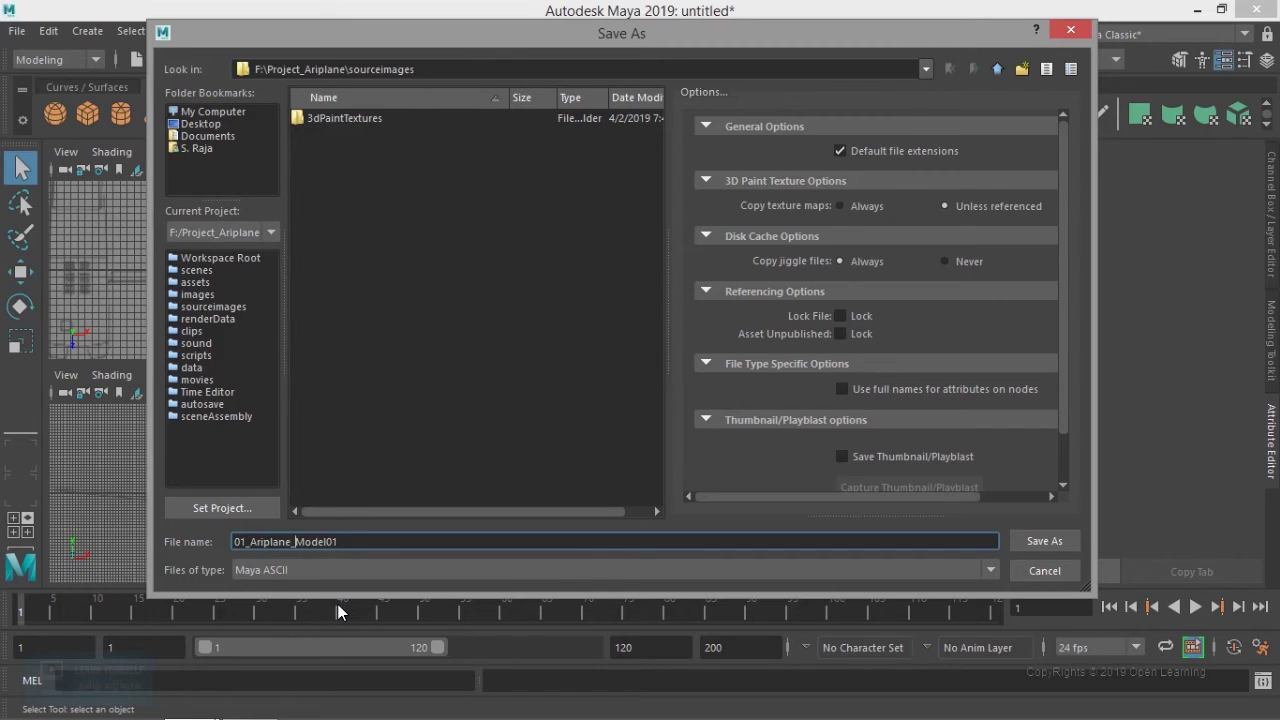
{"action": "left_click", "coordinate": [1045, 541]}
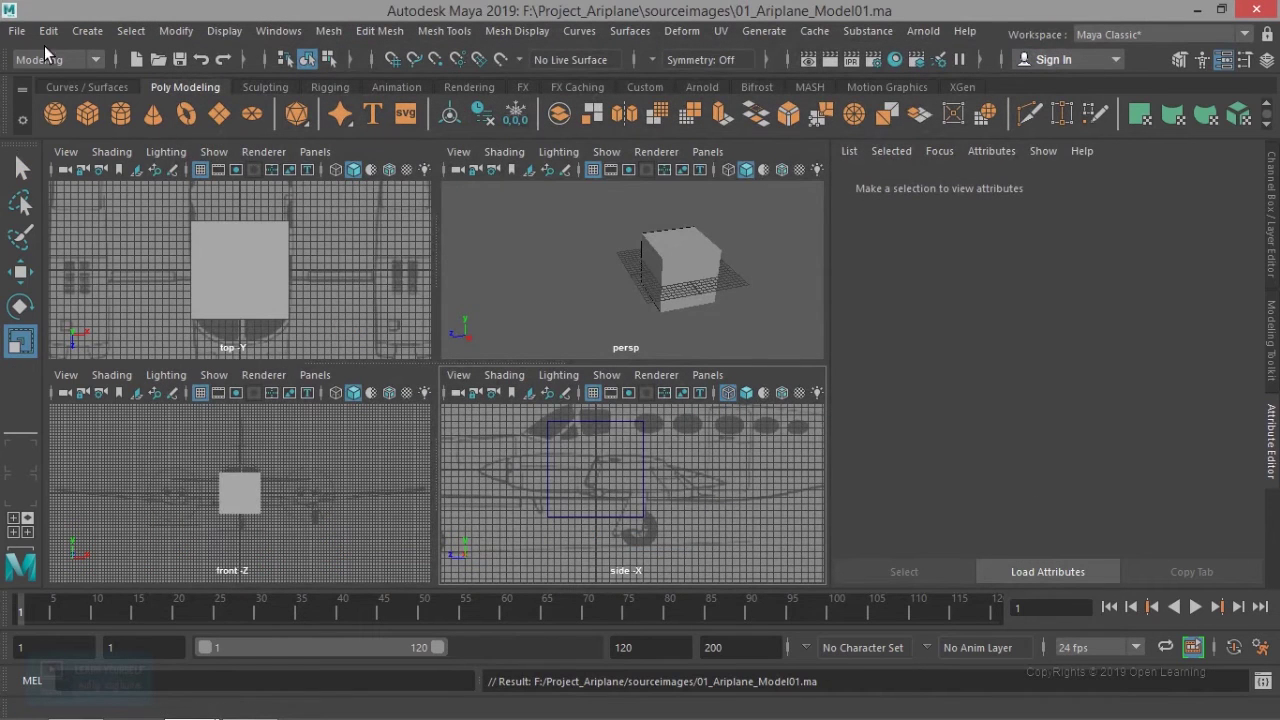
Step: Review the file types offered when saving the scene under another name, and cancel without saving
{"action": "left_click", "coordinate": [17, 30]}
{"action": "left_click", "coordinate": [56, 131]}
{"action": "left_click", "coordinate": [328, 572]}
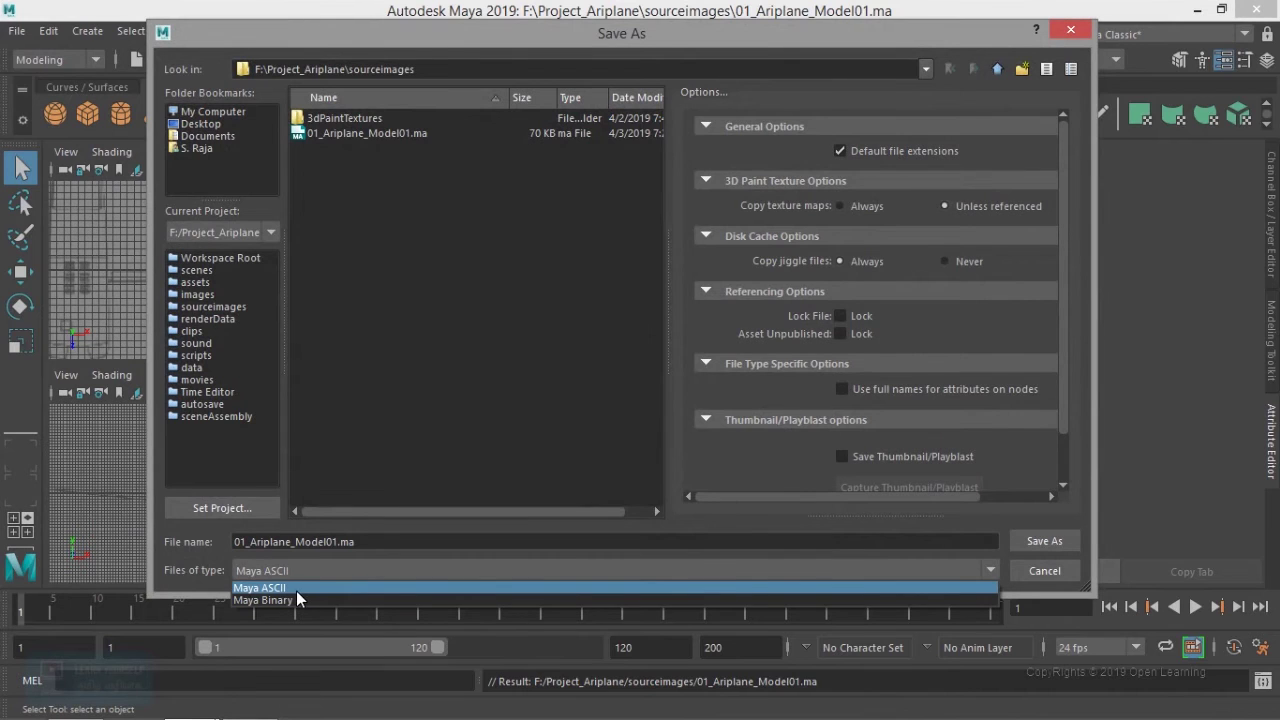
{"action": "left_click", "coordinate": [1035, 571]}
{"action": "left_click", "coordinate": [1035, 571]}
Step: Review the Save Scene options and close them without changes
{"action": "left_click", "coordinate": [17, 30]}
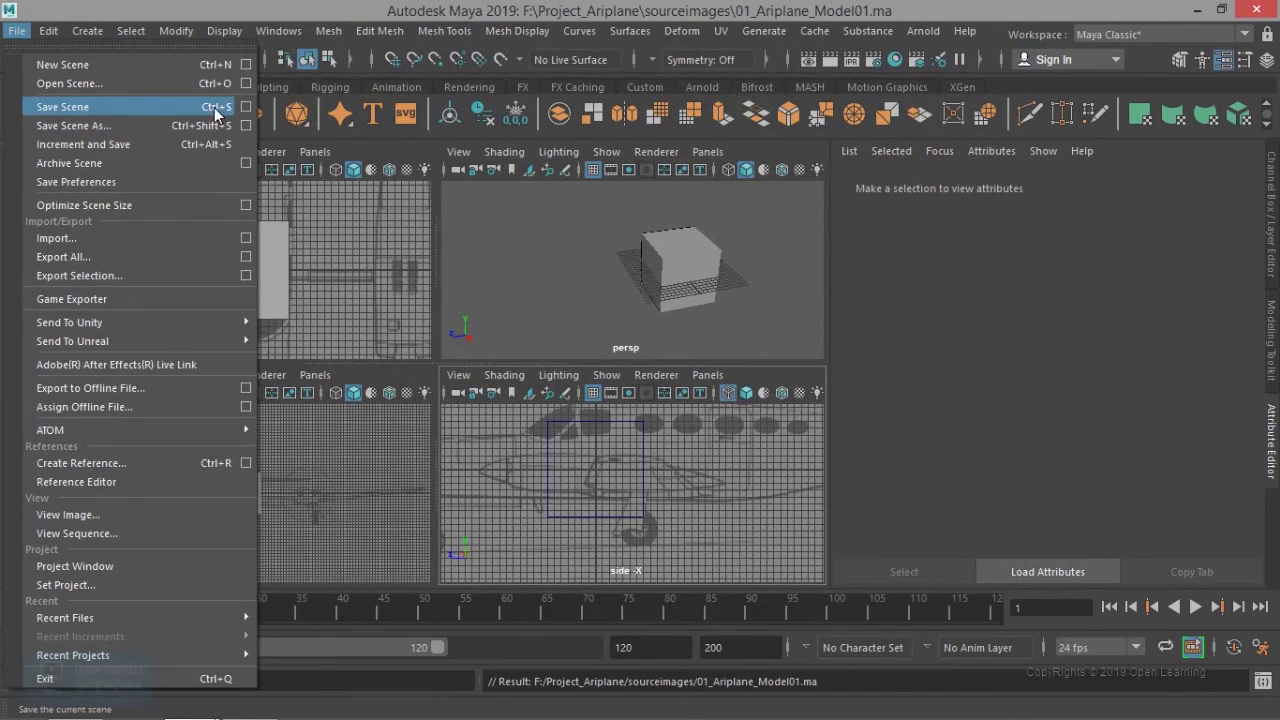
{"action": "left_click", "coordinate": [245, 106]}
{"action": "left_click_drag", "start_coordinate": [891, 265], "coordinate": [888, 236]}
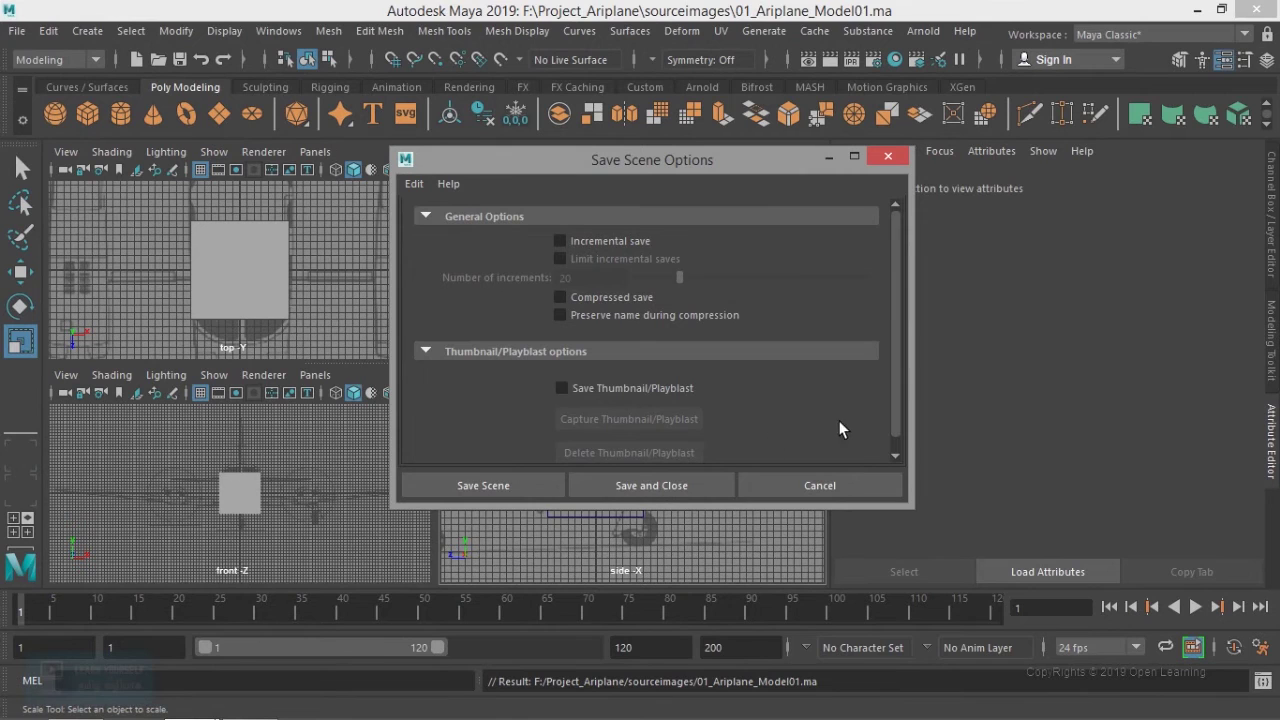
{"action": "left_click", "coordinate": [887, 156]}
Step: Review the default file type choices in the Save Scene As options and cancel
{"action": "left_click", "coordinate": [17, 31]}
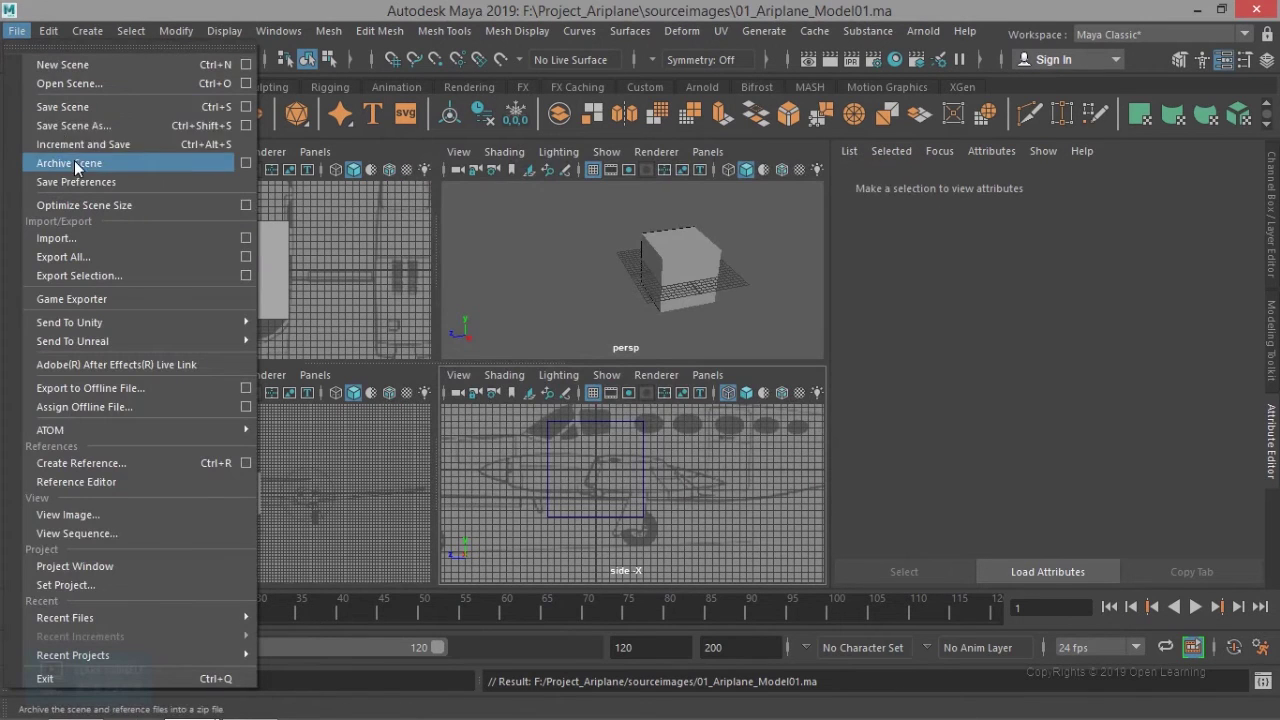
{"action": "left_click", "coordinate": [247, 126]}
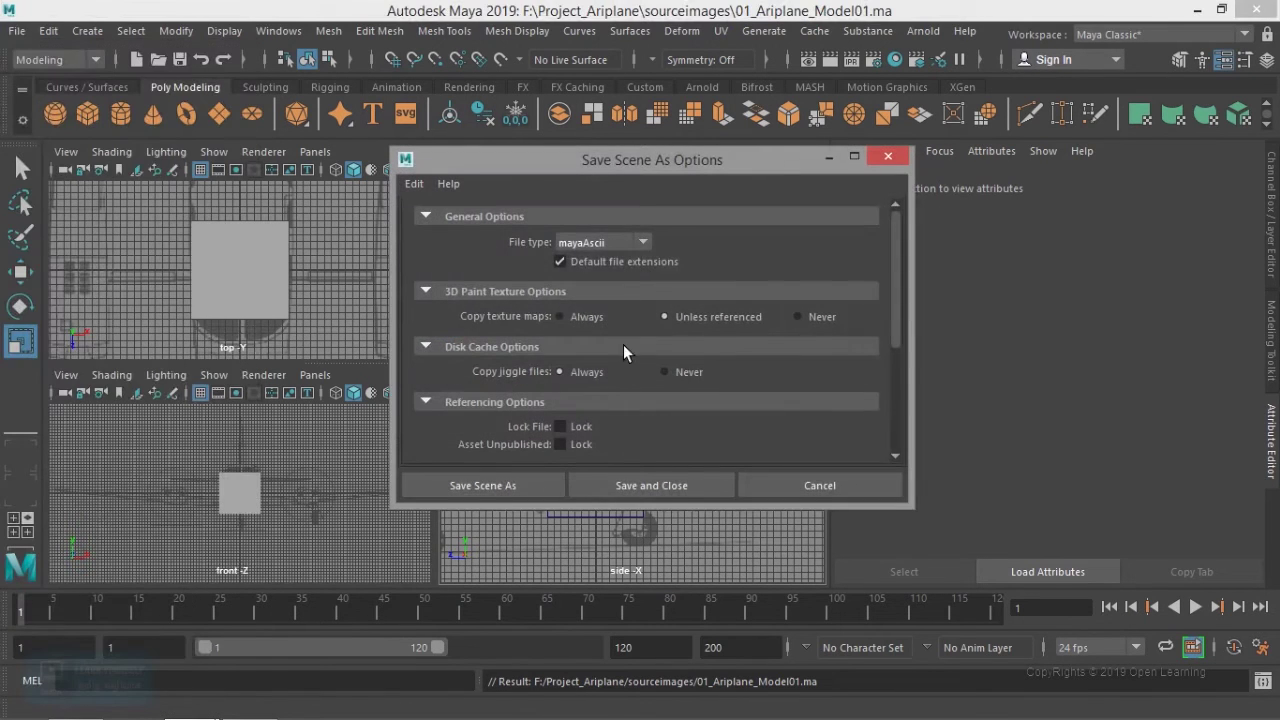
{"action": "left_click", "coordinate": [626, 237]}
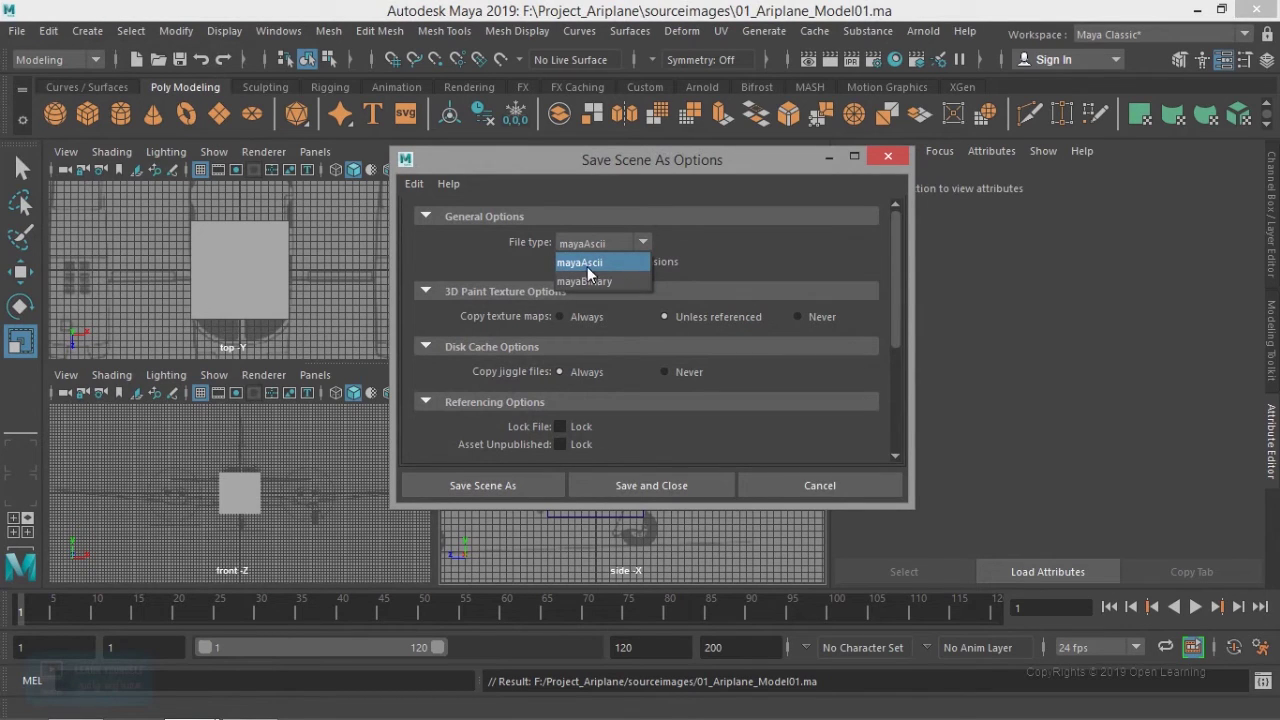
{"action": "left_click", "coordinate": [703, 251]}
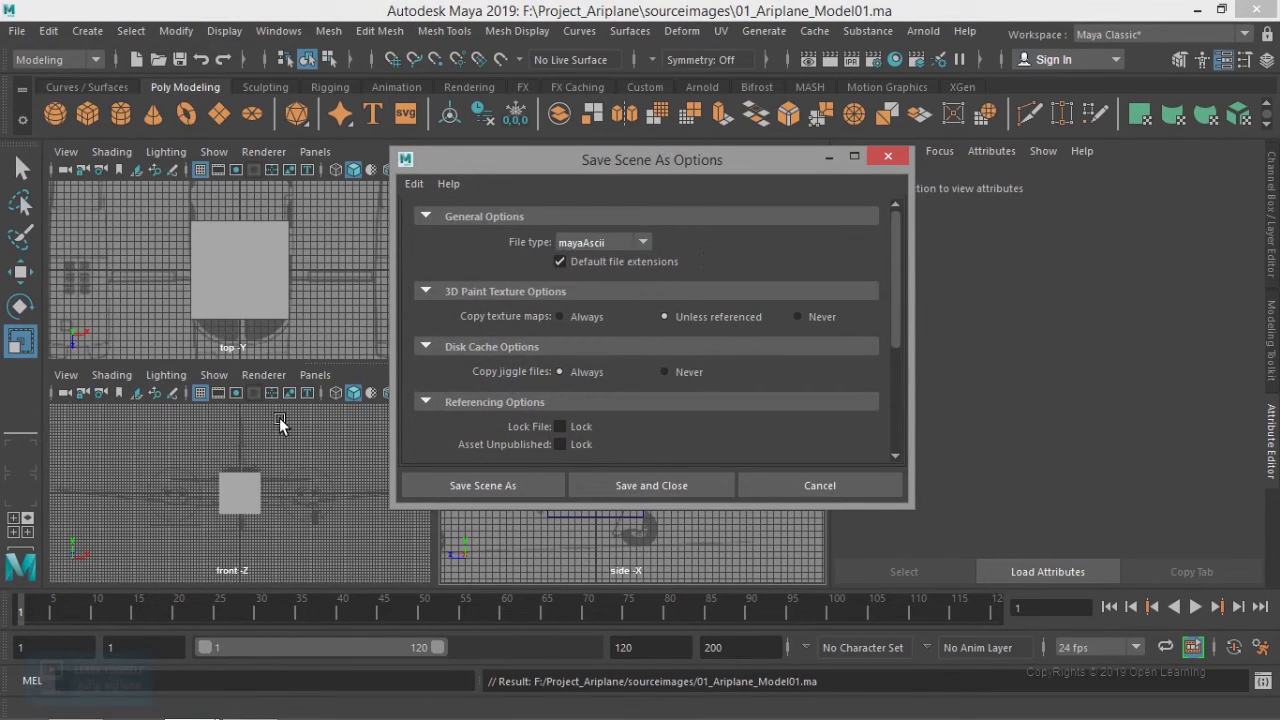
{"action": "left_click", "coordinate": [612, 243]}
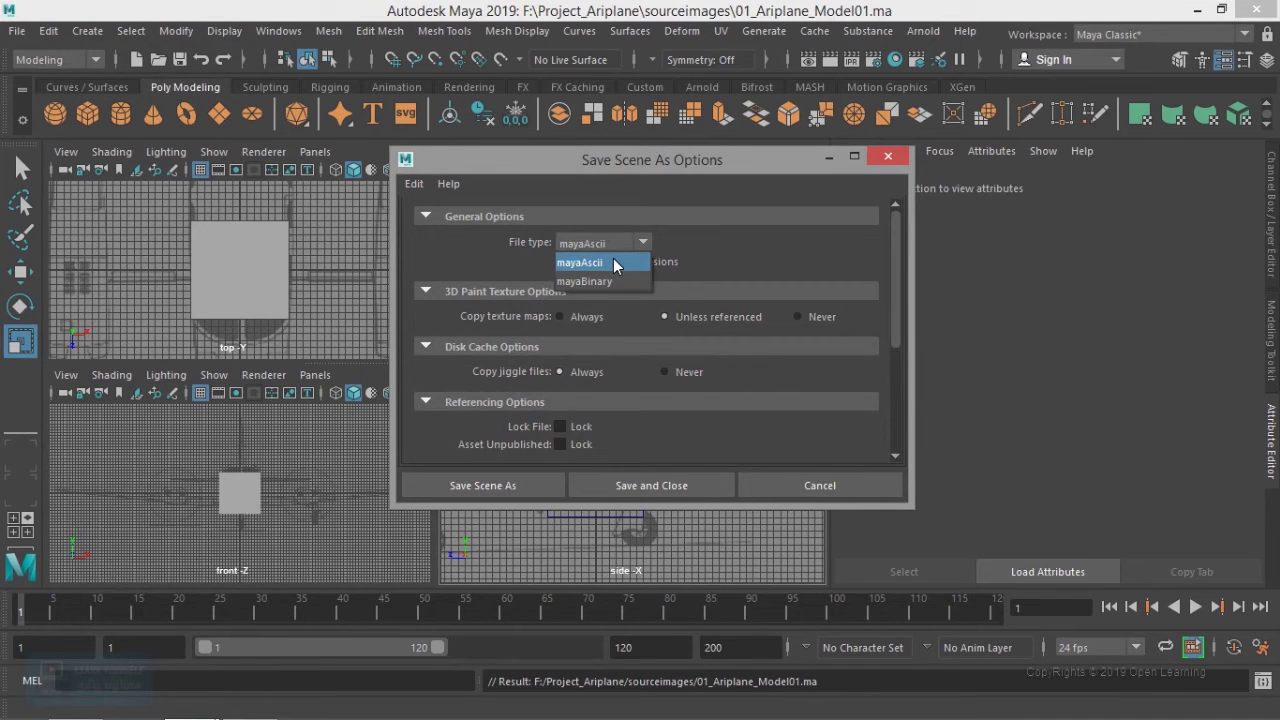
{"action": "left_click", "coordinate": [703, 251]}
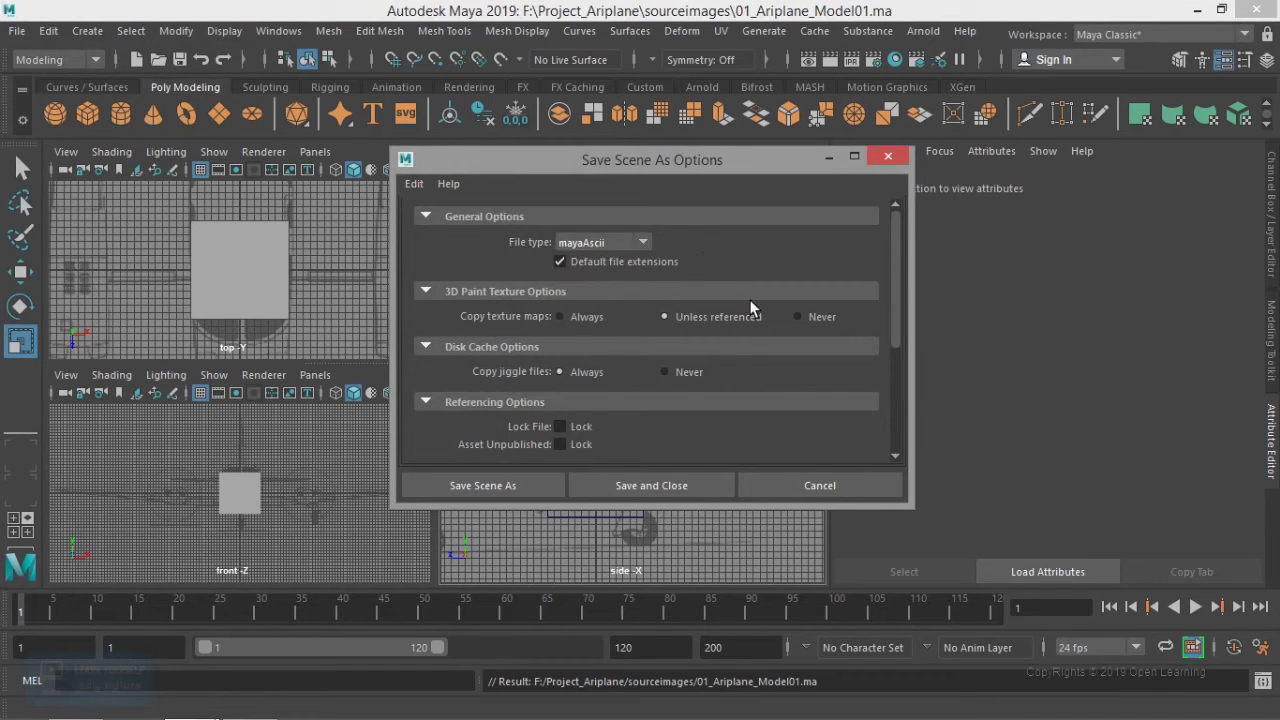
{"action": "left_click", "coordinate": [795, 489]}
Step: Save the current scene again under its existing file name
{"action": "left_click", "coordinate": [512, 307]}
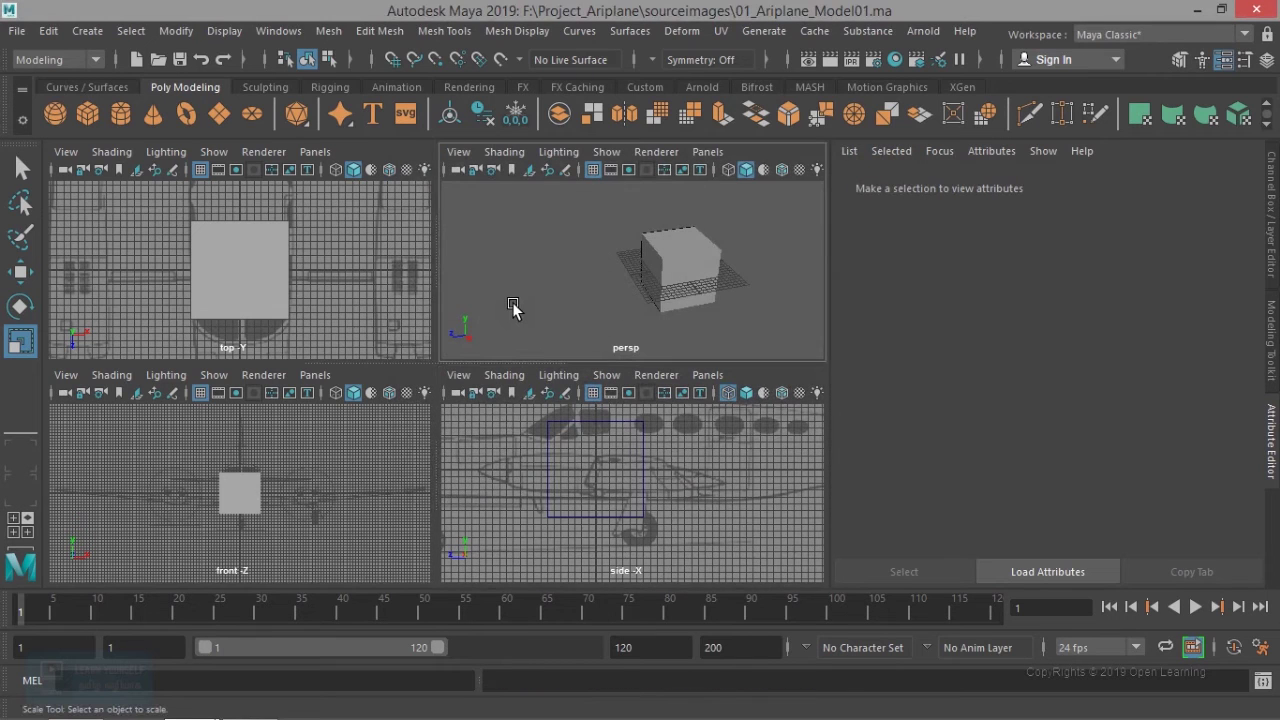
{"action": "key", "text": "ctrl+s"}
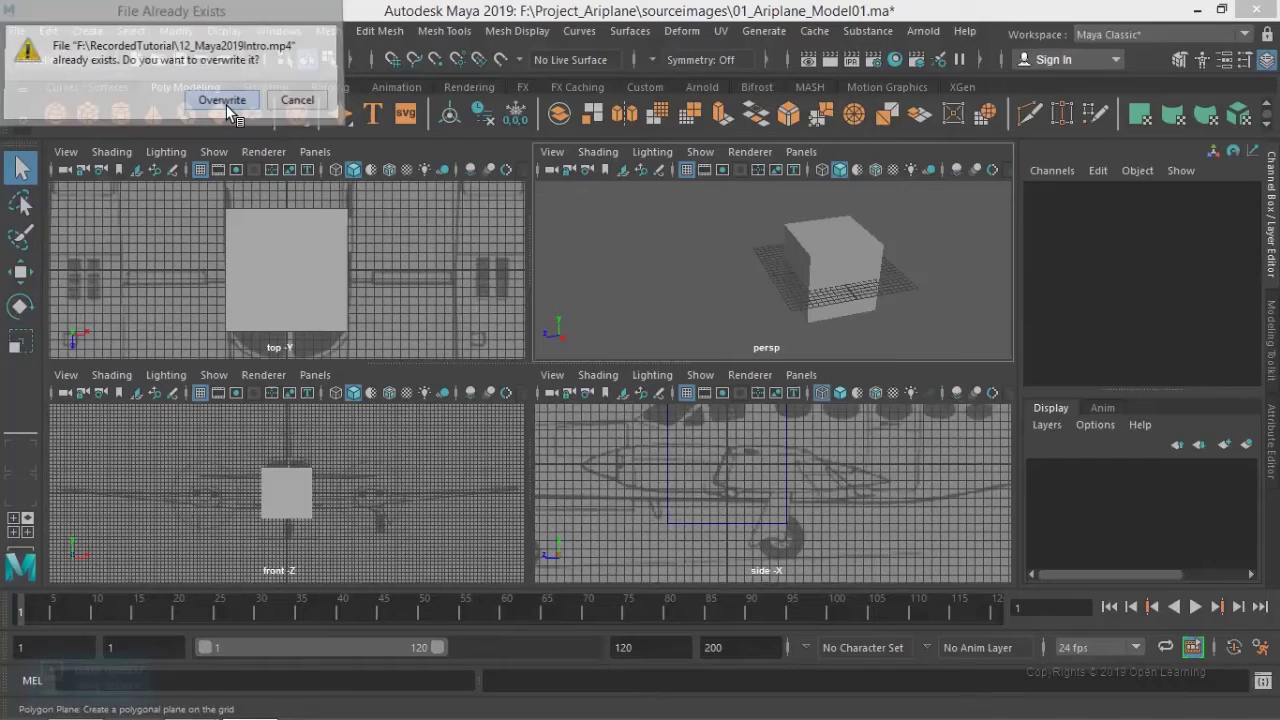
{"action": "left_click", "coordinate": [225, 102]}
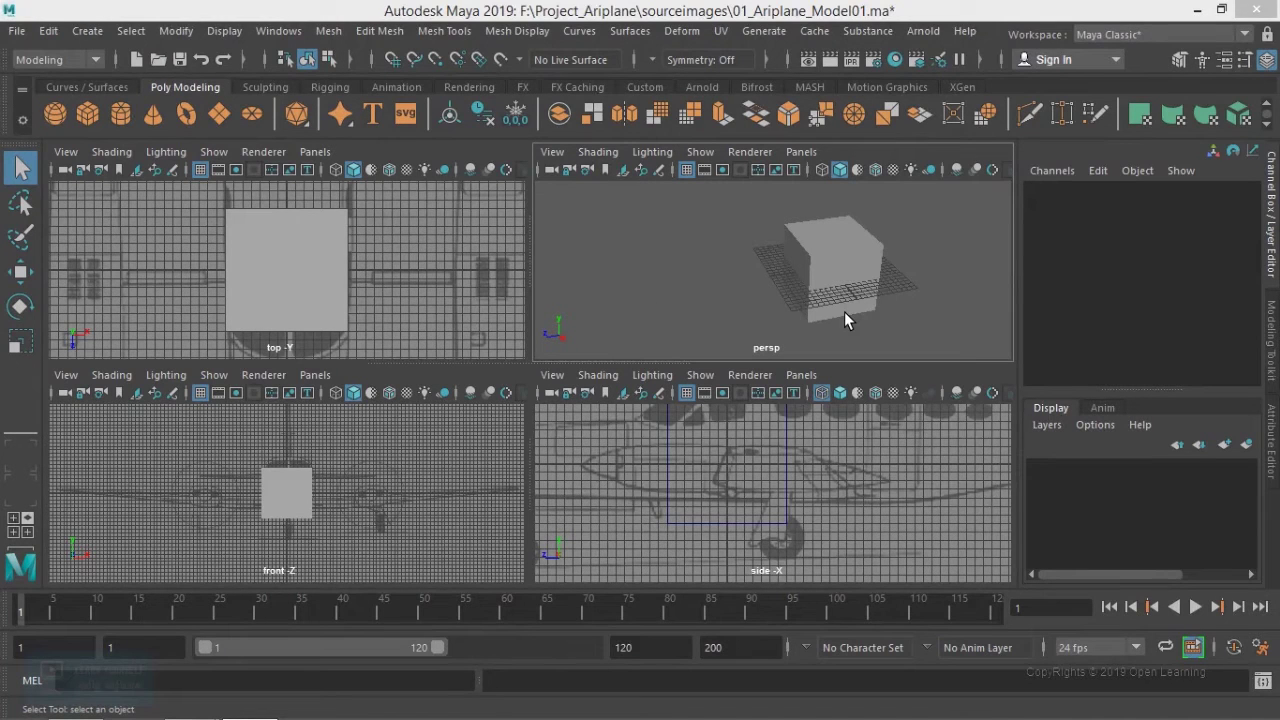
Step: Check the scaled cube against the full airplane outline in the side blueprint, and delete the cube from the scene
{"action": "left_click", "coordinate": [849, 259]}
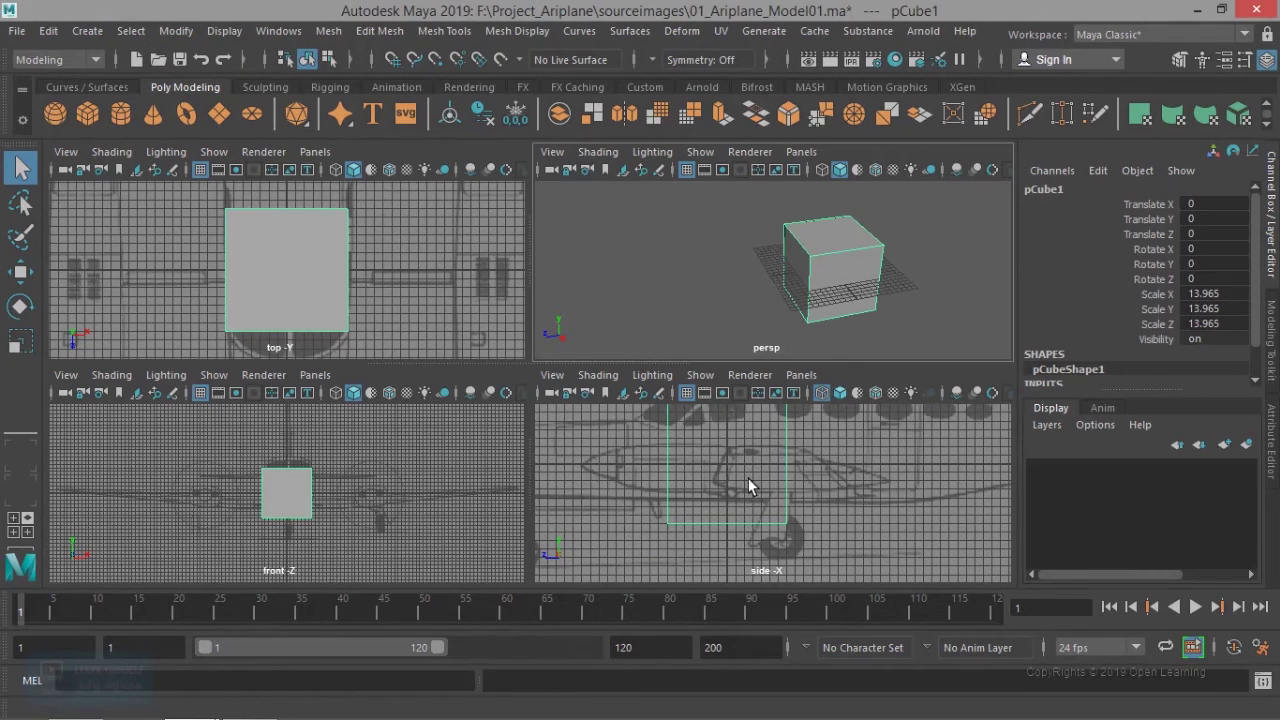
{"action": "key", "text": "space"}
{"action": "scroll", "coordinate": [661, 467], "scroll_direction": "down", "scroll_amount": 5}
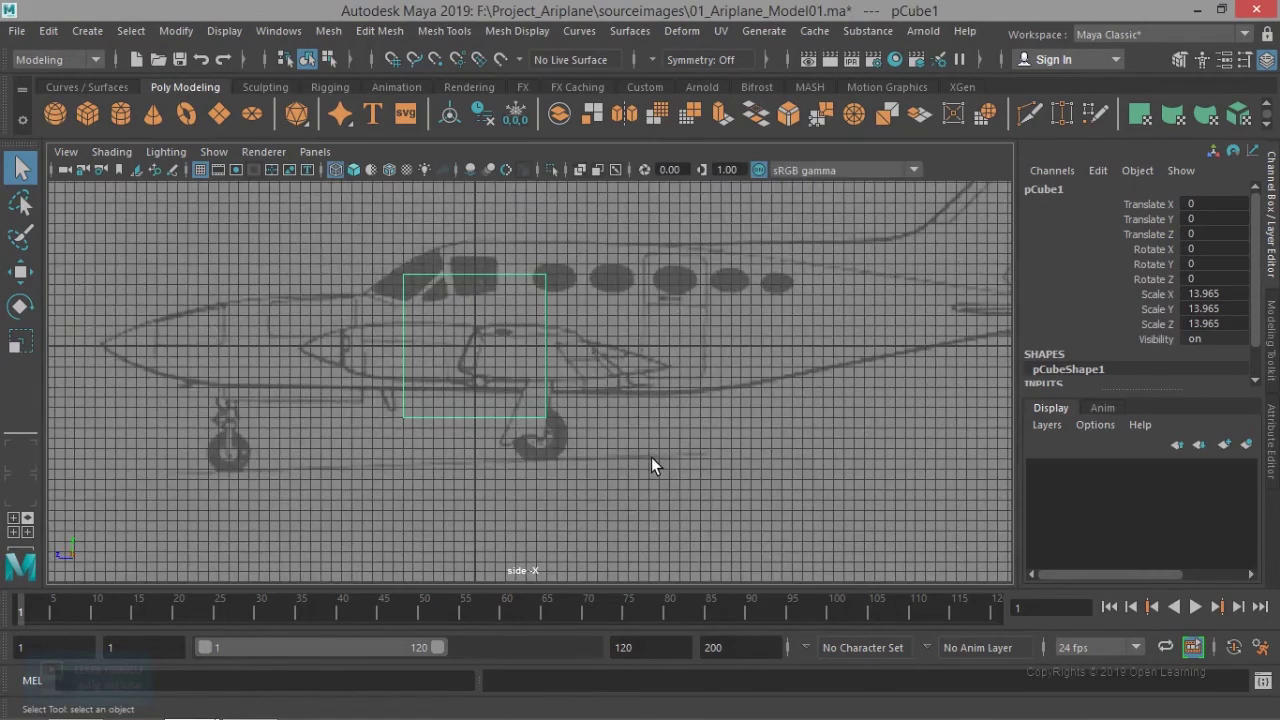
{"action": "scroll", "coordinate": [669, 480], "scroll_direction": "up", "scroll_amount": 4}
{"action": "middle_click_drag", "start_coordinate": [677, 494], "coordinate": [344, 414], "text": "alt"}
{"action": "scroll", "coordinate": [352, 420], "scroll_direction": "down", "scroll_amount": 2}
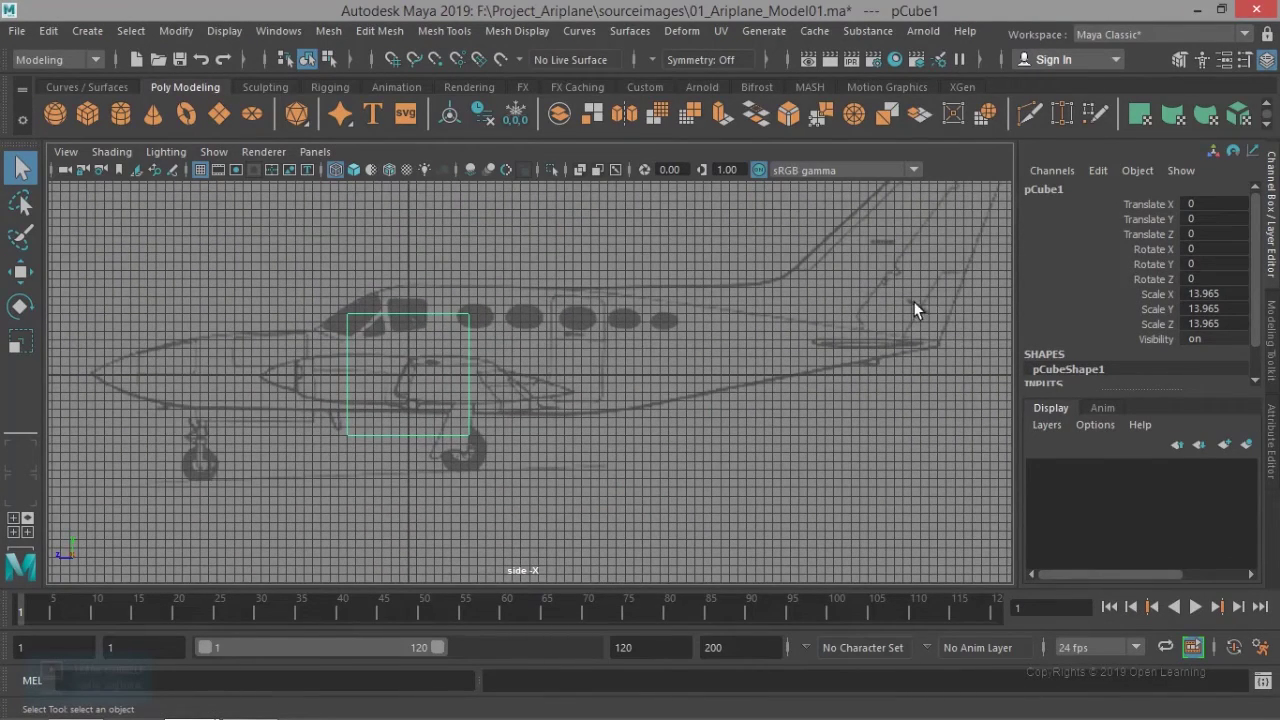
{"action": "scroll", "coordinate": [480, 385], "scroll_direction": "up", "scroll_amount": 3}
{"action": "scroll", "coordinate": [478, 386], "scroll_direction": "down", "scroll_amount": 3}
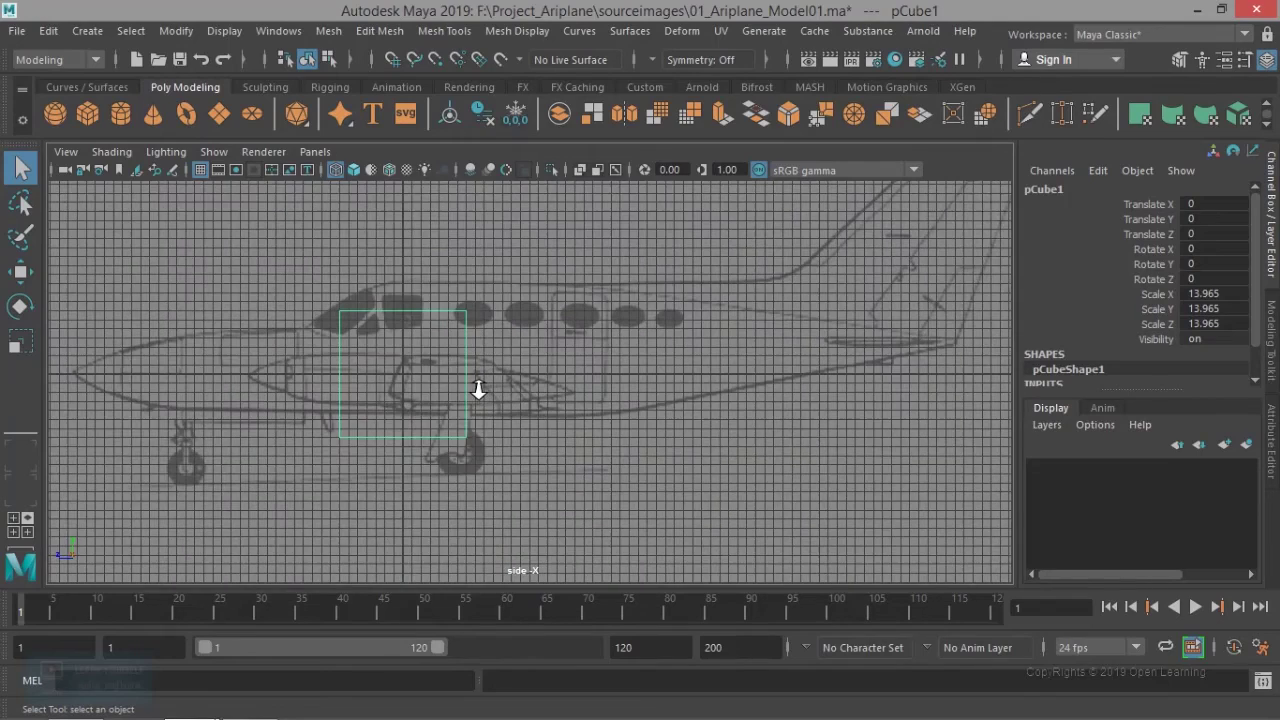
{"action": "scroll", "coordinate": [478, 390], "scroll_direction": "down", "scroll_amount": 2}
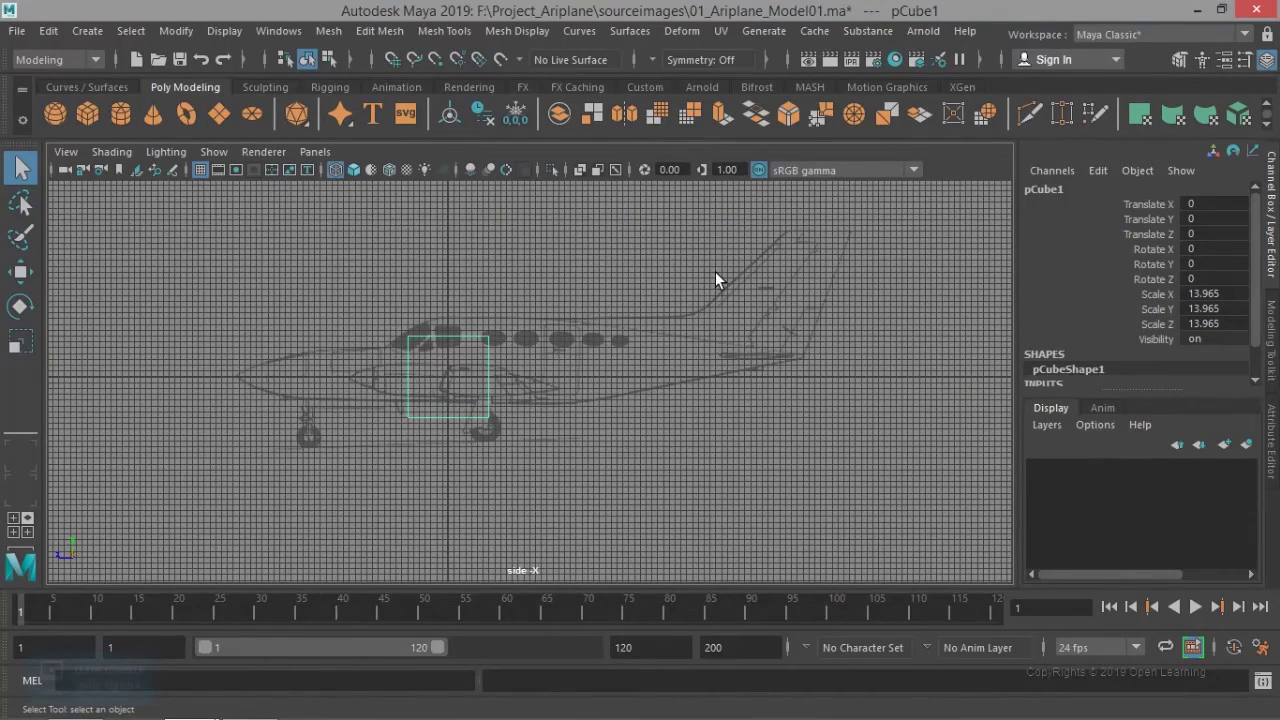
{"action": "key", "text": "space"}
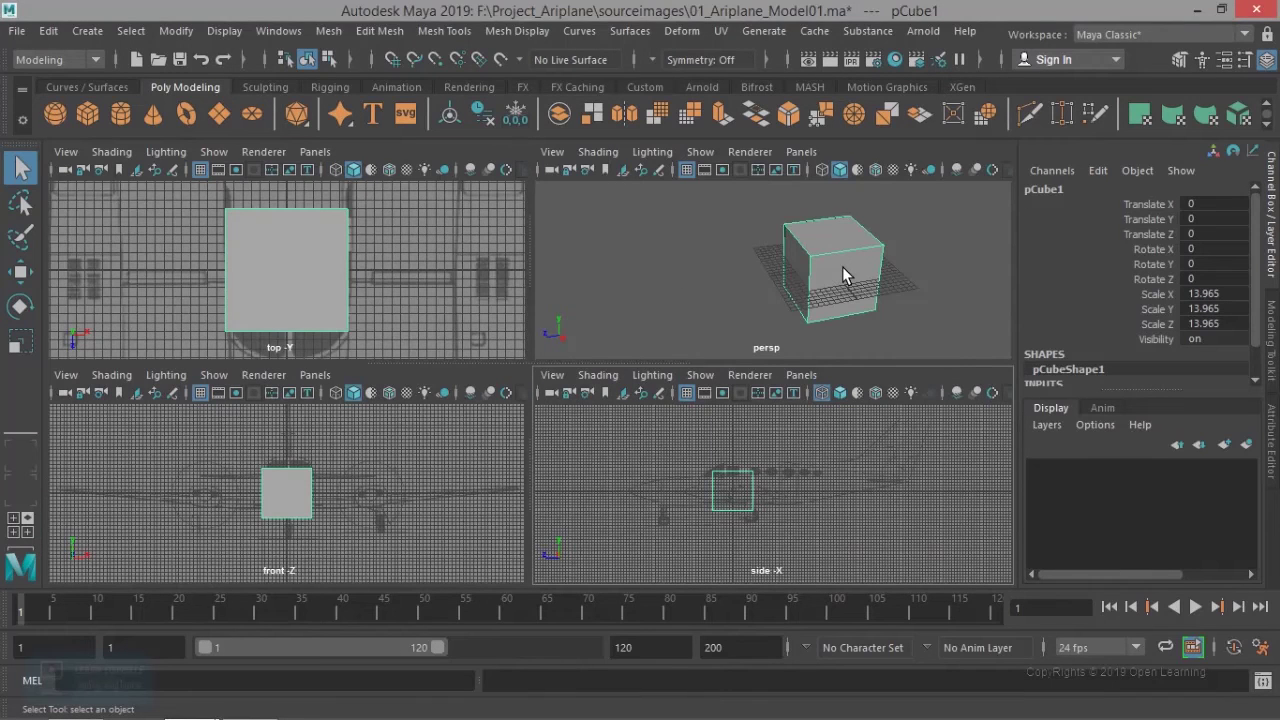
{"action": "key", "text": "Delete"}
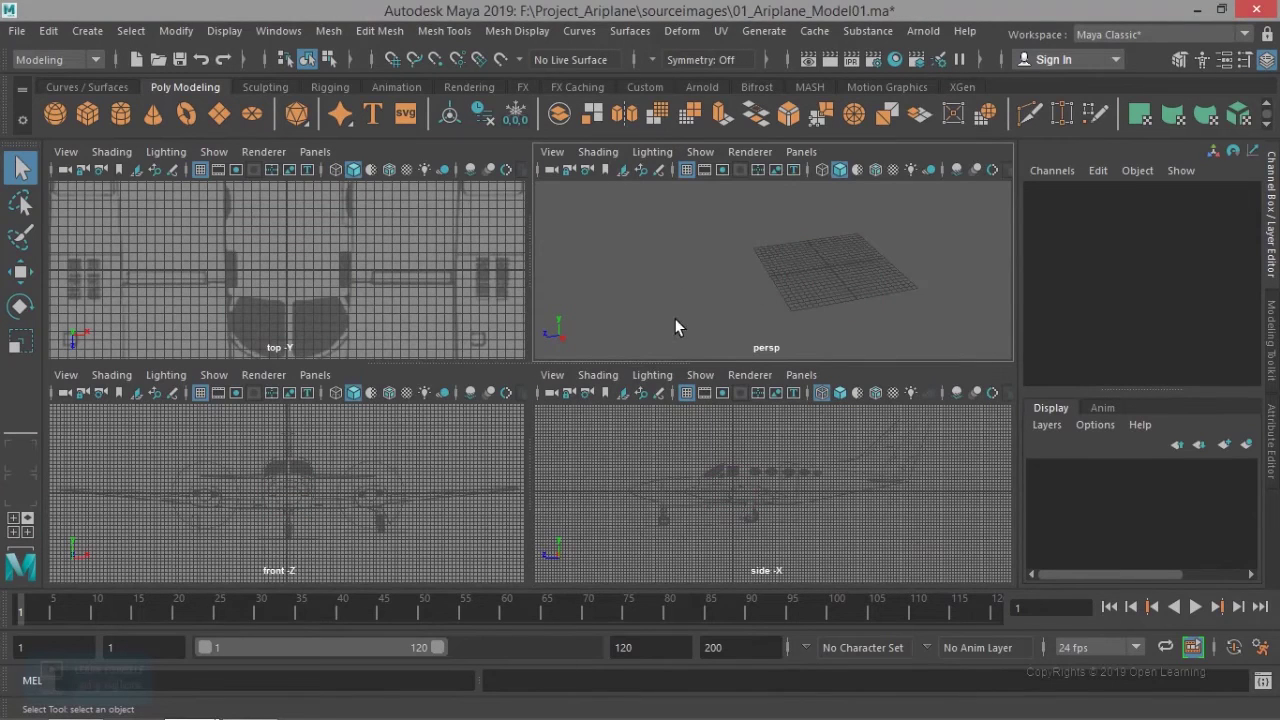
Step: Bring up the list of polygon primitives available for creating a new base object
{"action": "left_click", "coordinate": [87, 31]}
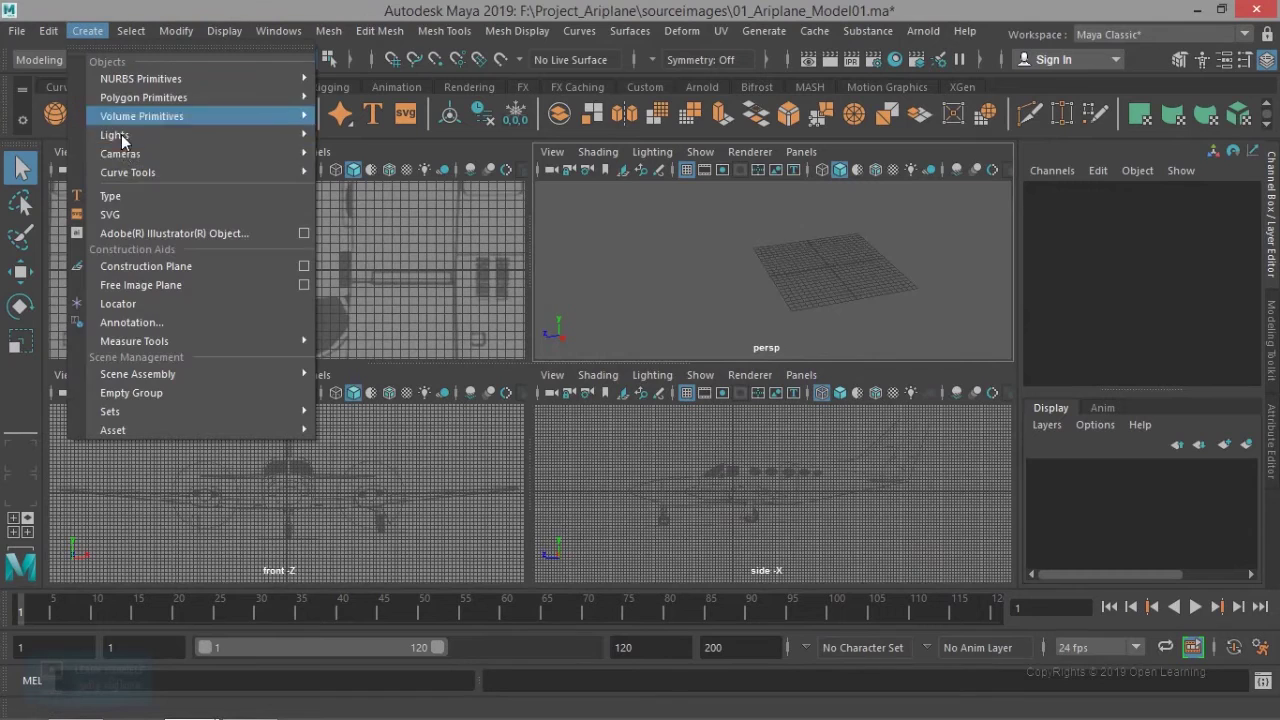
{"action": "mouse_move", "coordinate": [143, 95]}
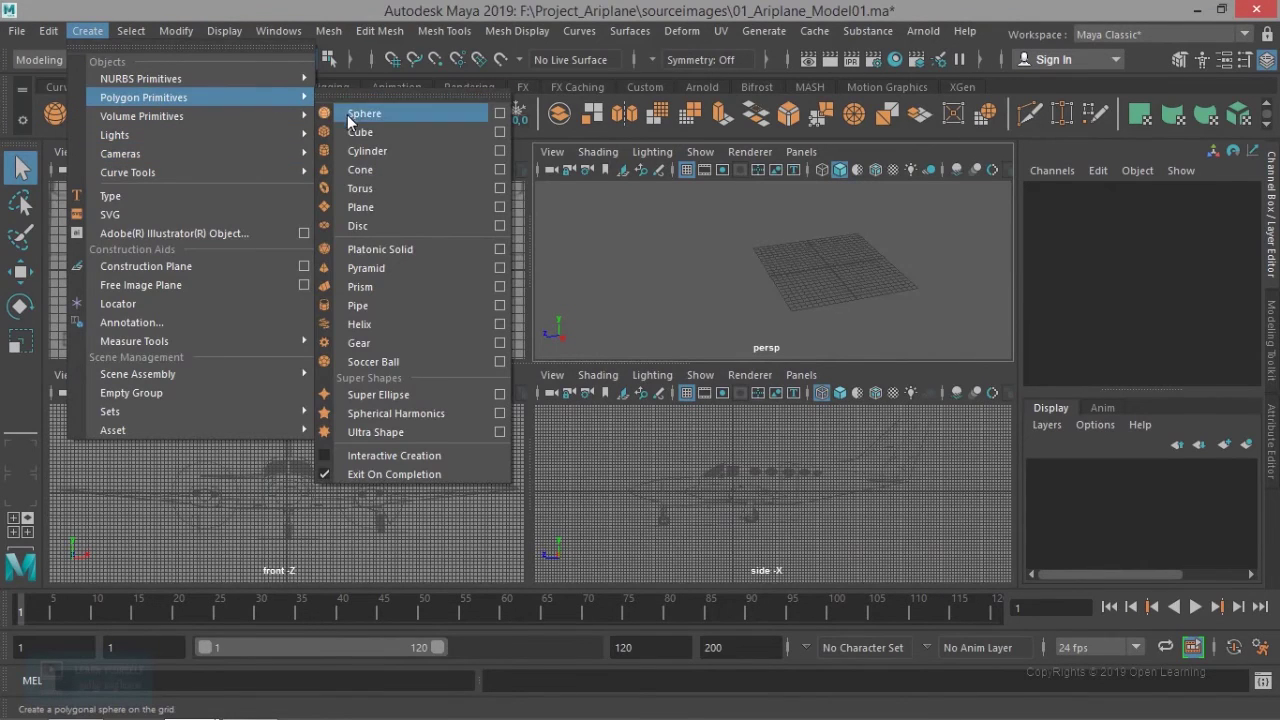
Step: Create a polygon cube at the origin and scale it uniformly to about 6
{"action": "left_click", "coordinate": [347, 130]}
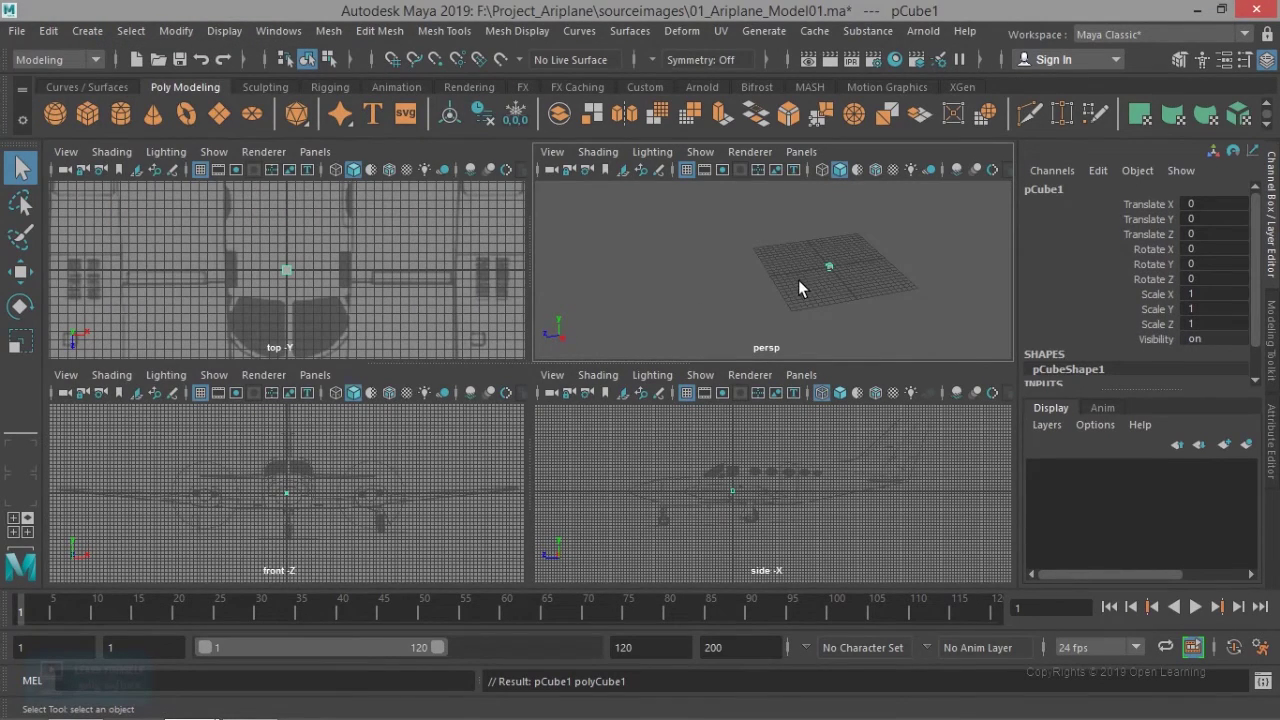
{"action": "key", "text": "r"}
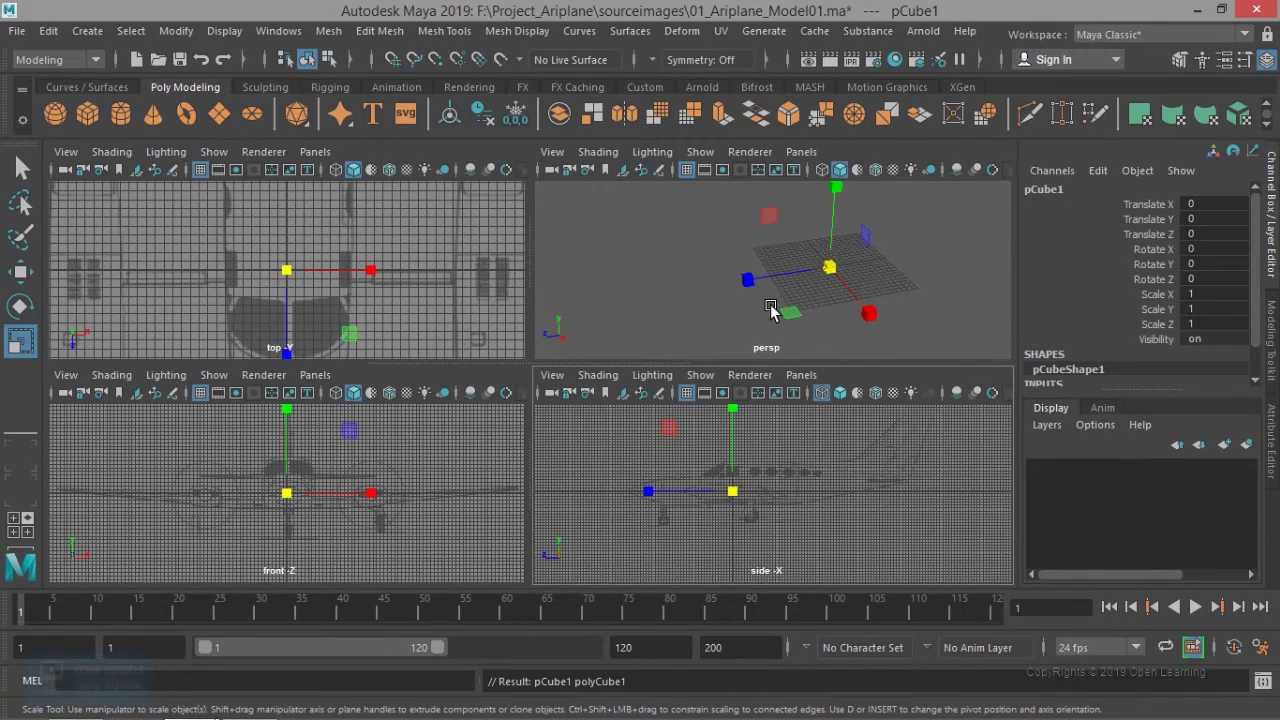
{"action": "left_click_drag", "start_coordinate": [829, 268], "coordinate": [853, 279]}
Step: Show the side view on its own and hide its grid so the airplane blueprint is clear
{"action": "scroll", "coordinate": [752, 520], "scroll_direction": "up", "scroll_amount": 5}
{"action": "key", "text": "space"}
{"action": "scroll", "coordinate": [573, 481], "scroll_direction": "down", "scroll_amount": 5}
{"action": "scroll", "coordinate": [491, 466], "scroll_direction": "up", "scroll_amount": 3}
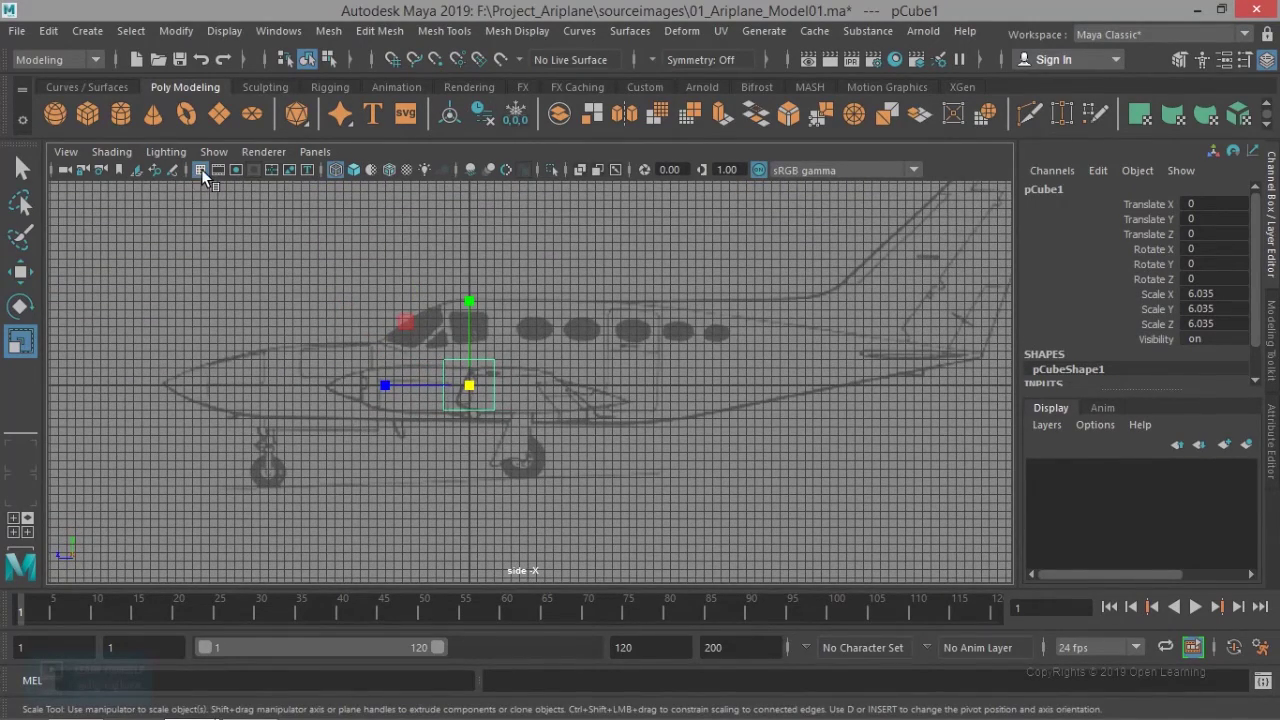
{"action": "left_click", "coordinate": [201, 170]}
{"action": "scroll", "coordinate": [587, 429], "scroll_direction": "down", "scroll_amount": 4}
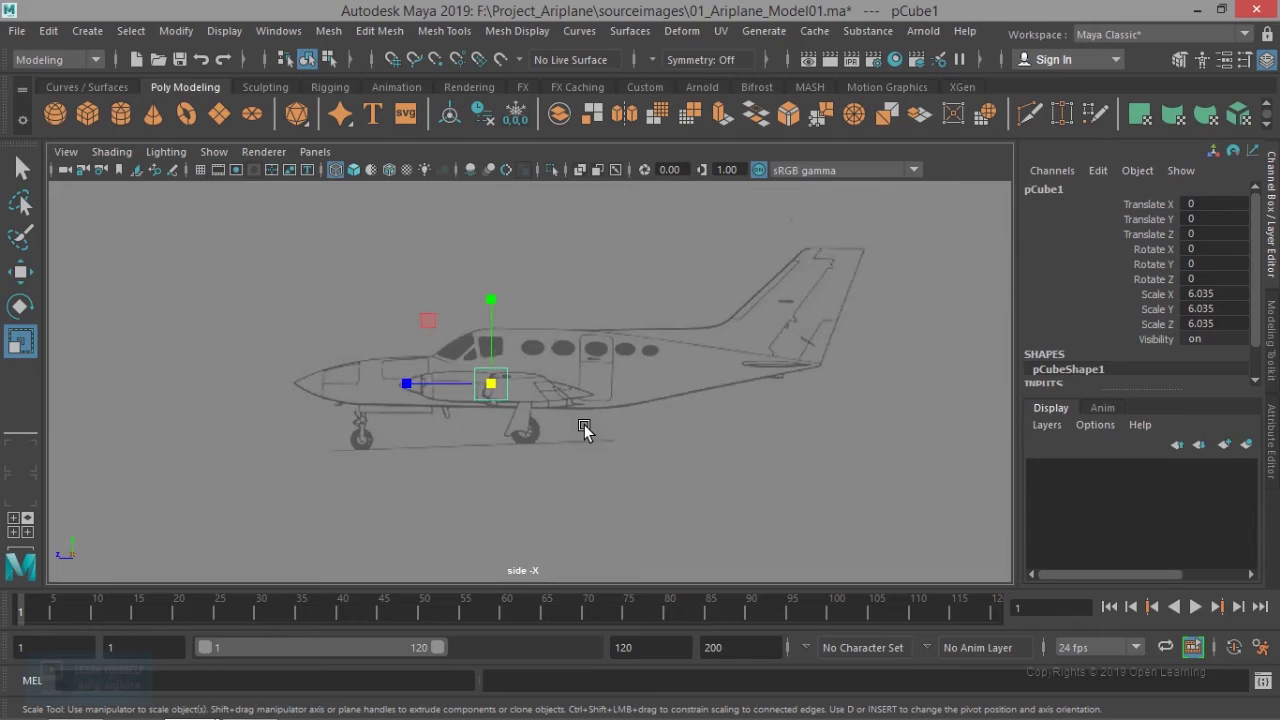
Step: Scale the cube uniformly to about 17.1 and set its Subdivisions Width to 4
{"action": "scroll", "coordinate": [482, 406], "scroll_direction": "up", "scroll_amount": 4}
{"action": "left_click_drag", "start_coordinate": [466, 390], "coordinate": [550, 395]}
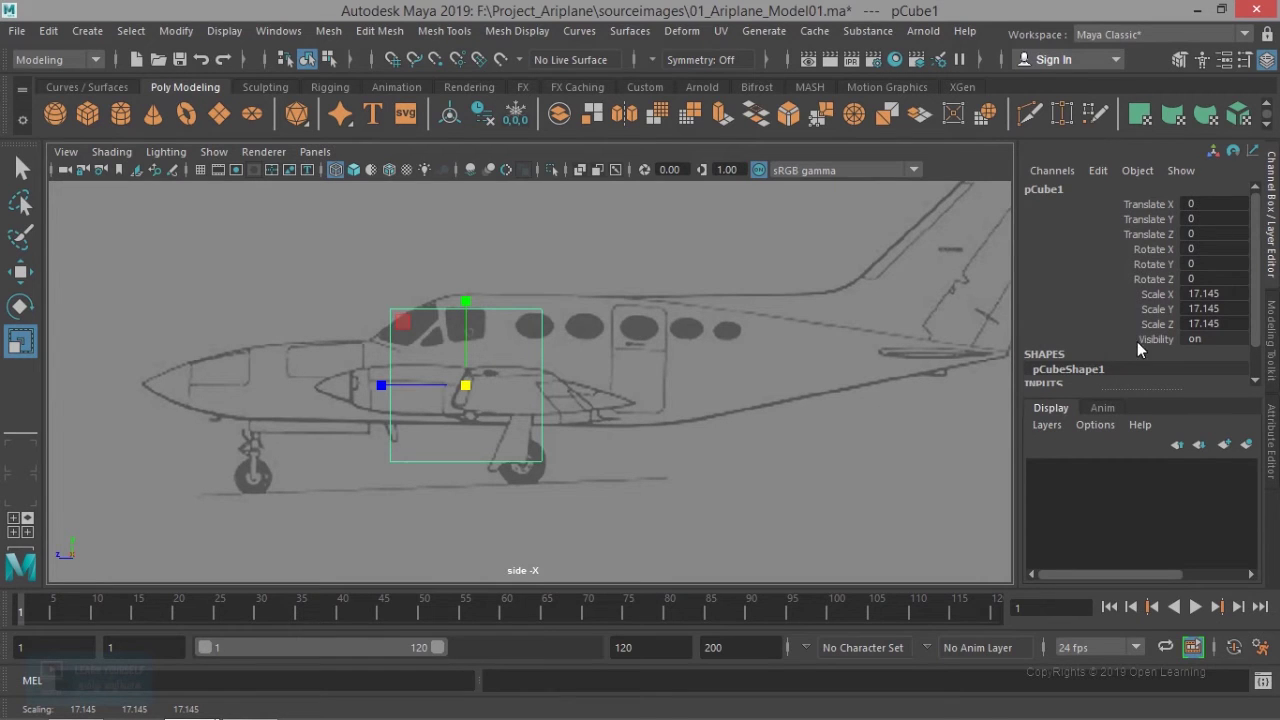
{"action": "scroll", "coordinate": [1130, 345], "scroll_direction": "down", "scroll_amount": 1}
{"action": "scroll", "coordinate": [1110, 366], "scroll_direction": "down", "scroll_amount": 3}
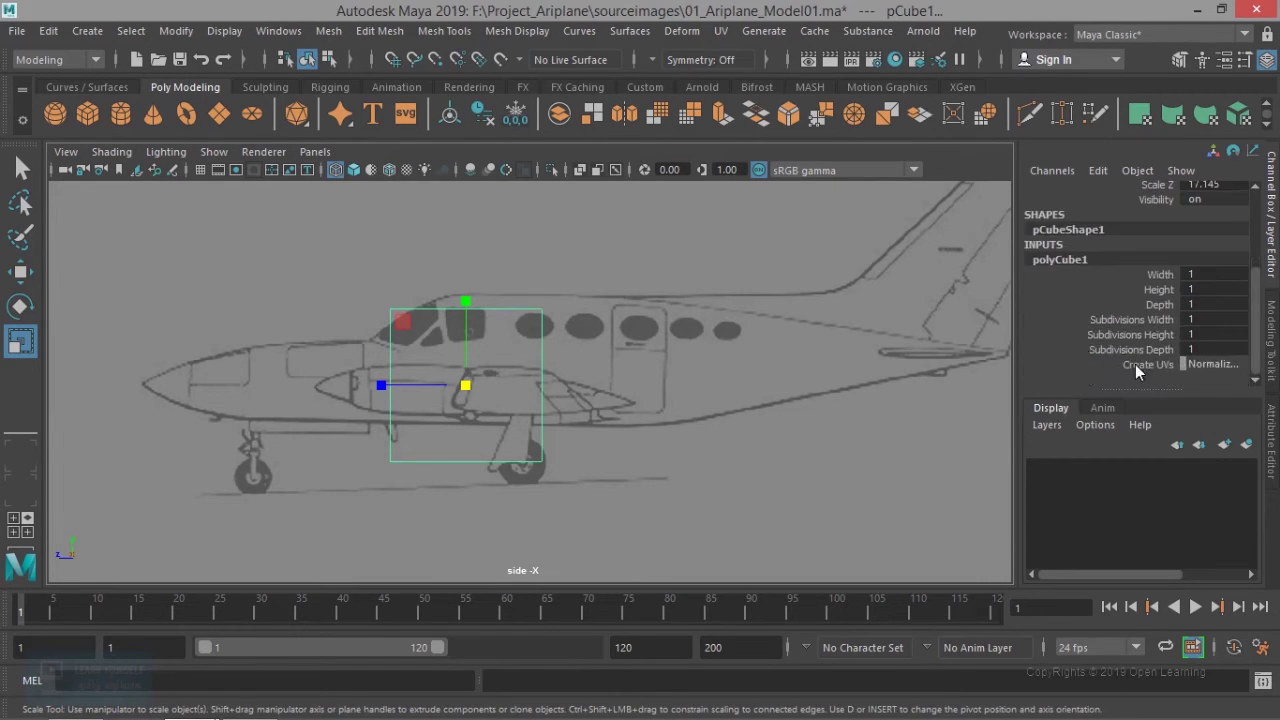
{"action": "left_click", "coordinate": [1140, 319]}
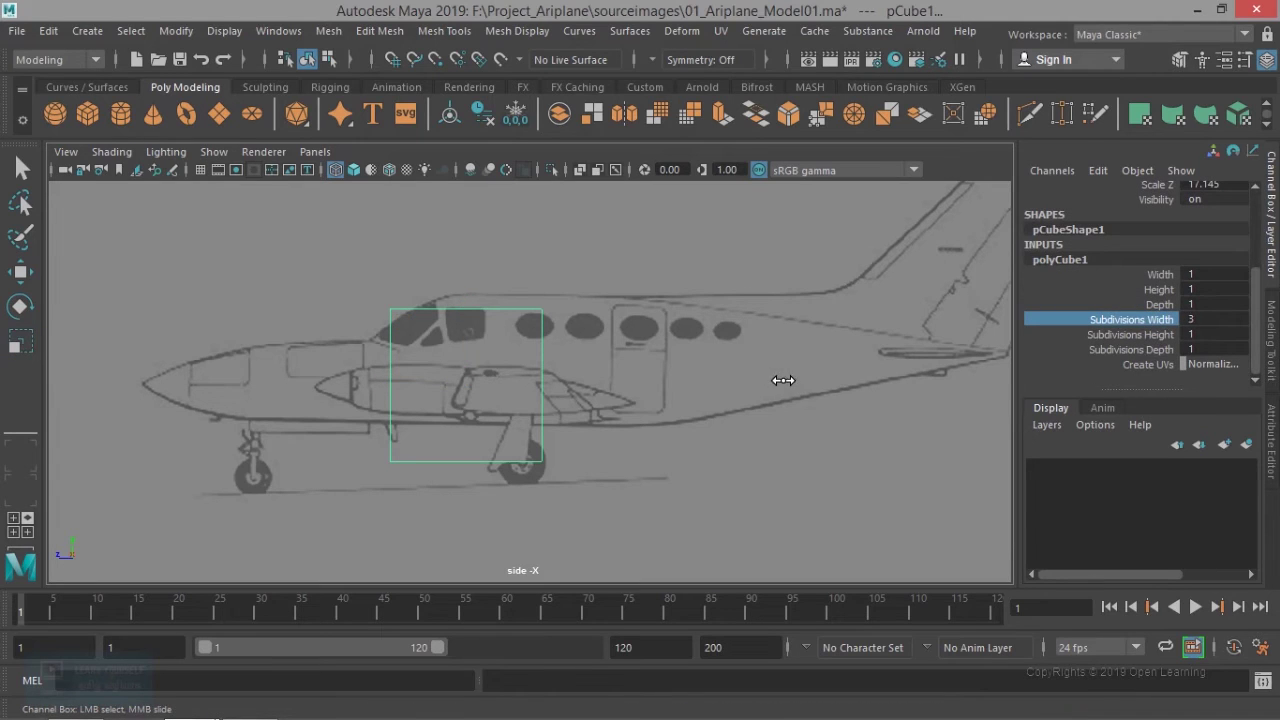
{"action": "double_click", "coordinate": [1218, 319]}
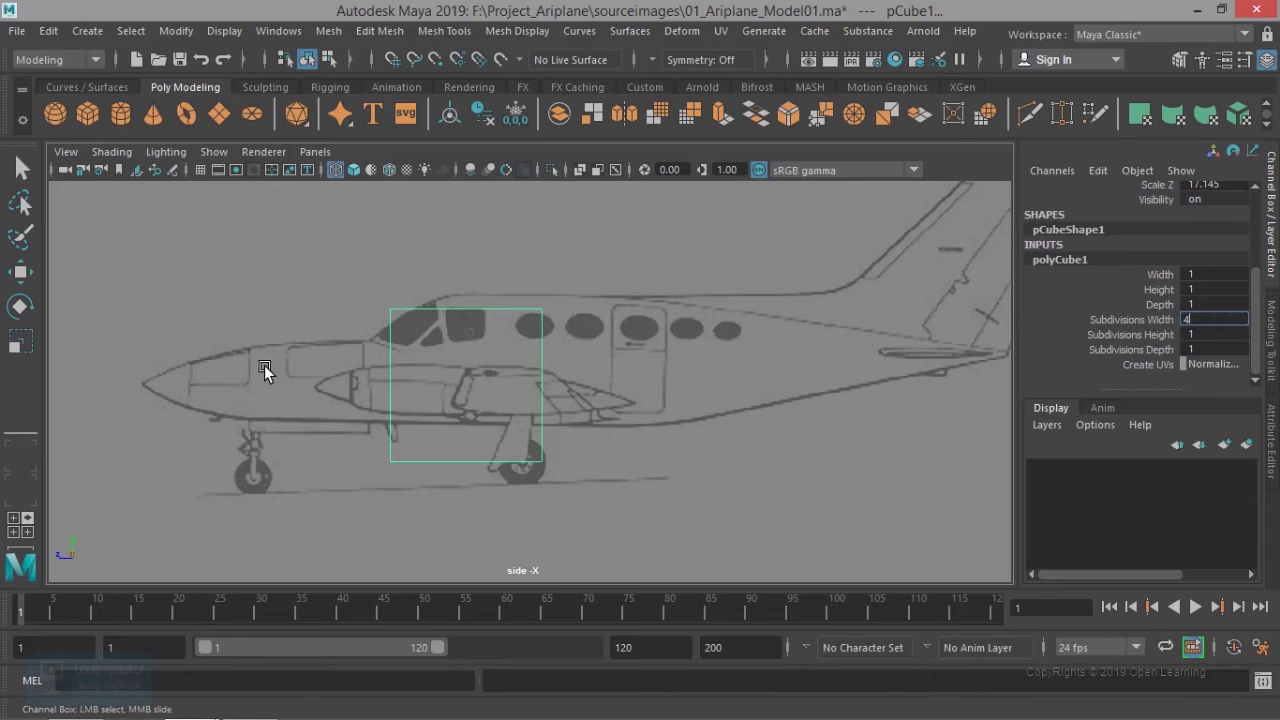
{"action": "left_click", "coordinate": [636, 455]}
Step: Show the front view on its own and display the cube there in wireframe
{"action": "key", "text": "space"}
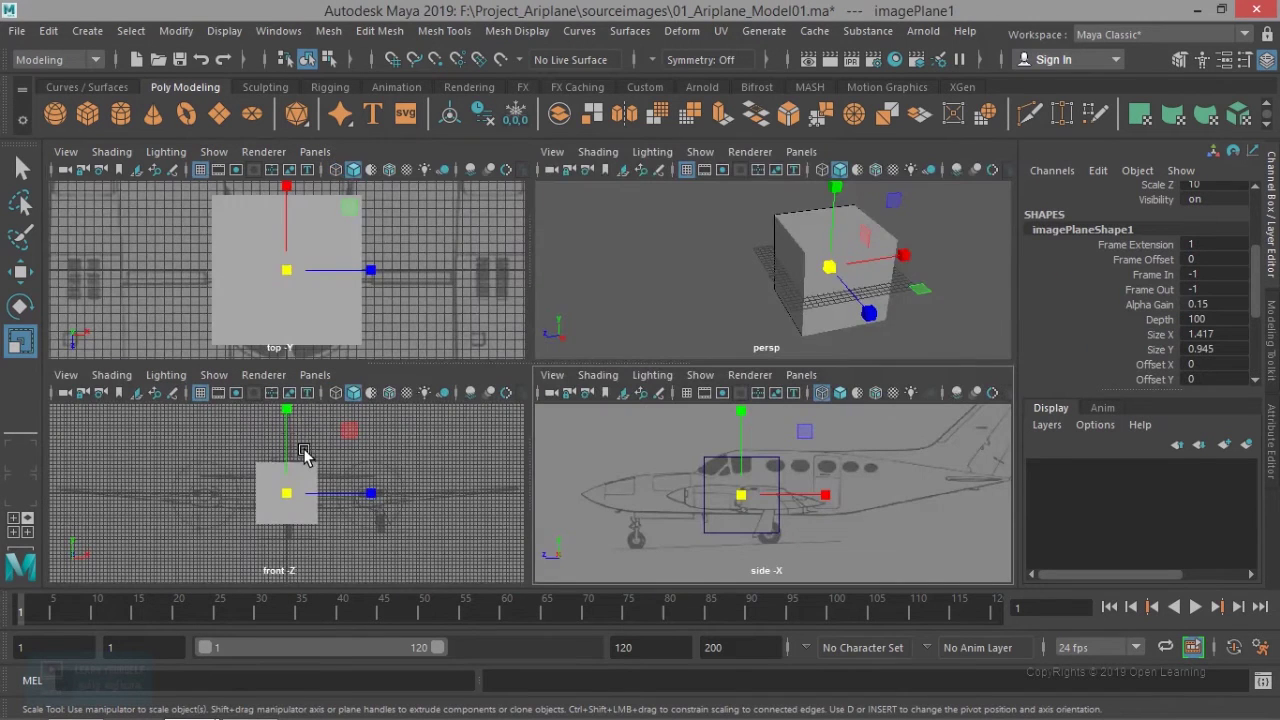
{"action": "key", "text": "space"}
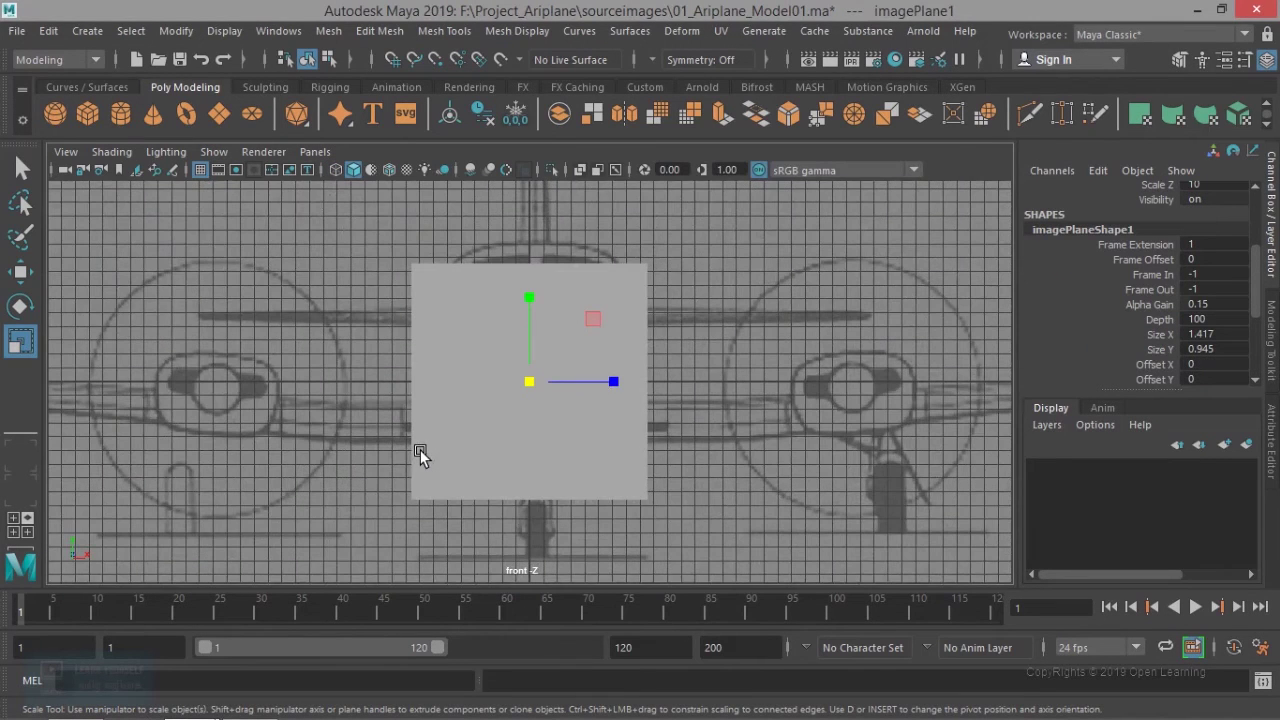
{"action": "key", "text": "4"}
{"action": "scroll", "coordinate": [446, 429], "scroll_direction": "down", "scroll_amount": 5}
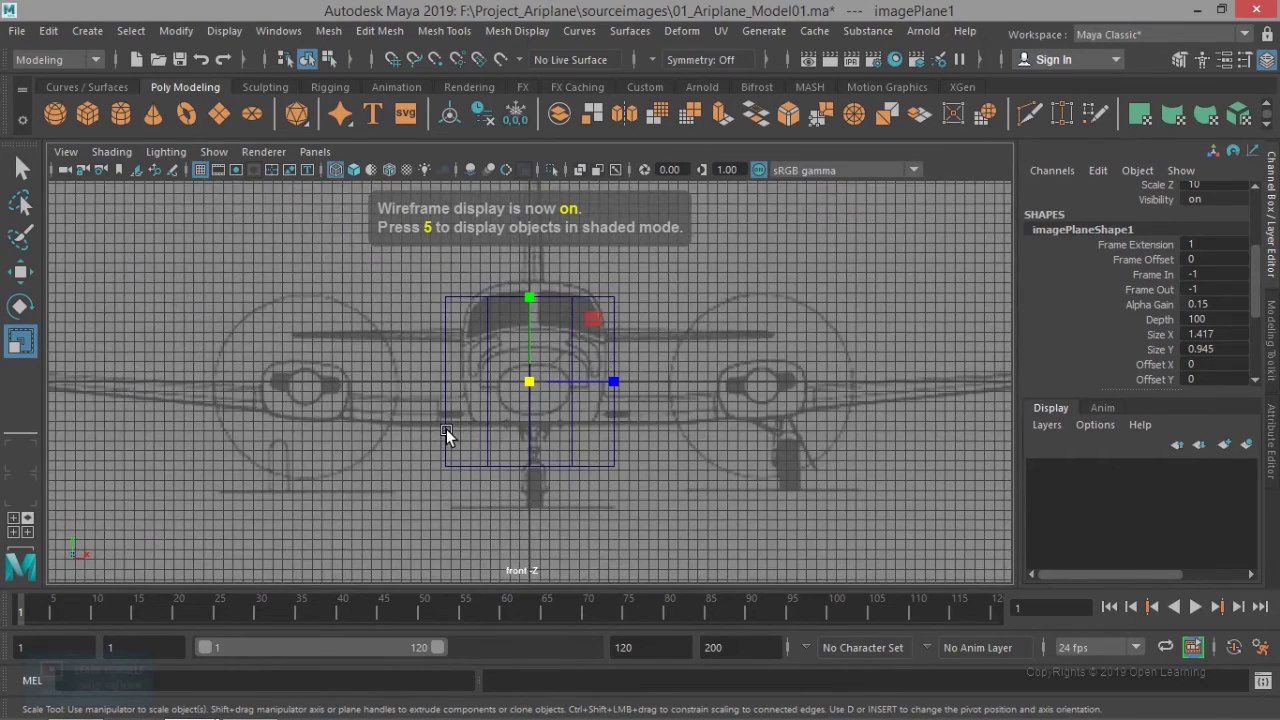
{"action": "left_click", "coordinate": [529, 384]}
Step: Display the perspective view in wireframe and return to the four-view layout
{"action": "key", "text": "space"}
{"action": "key", "text": "space"}
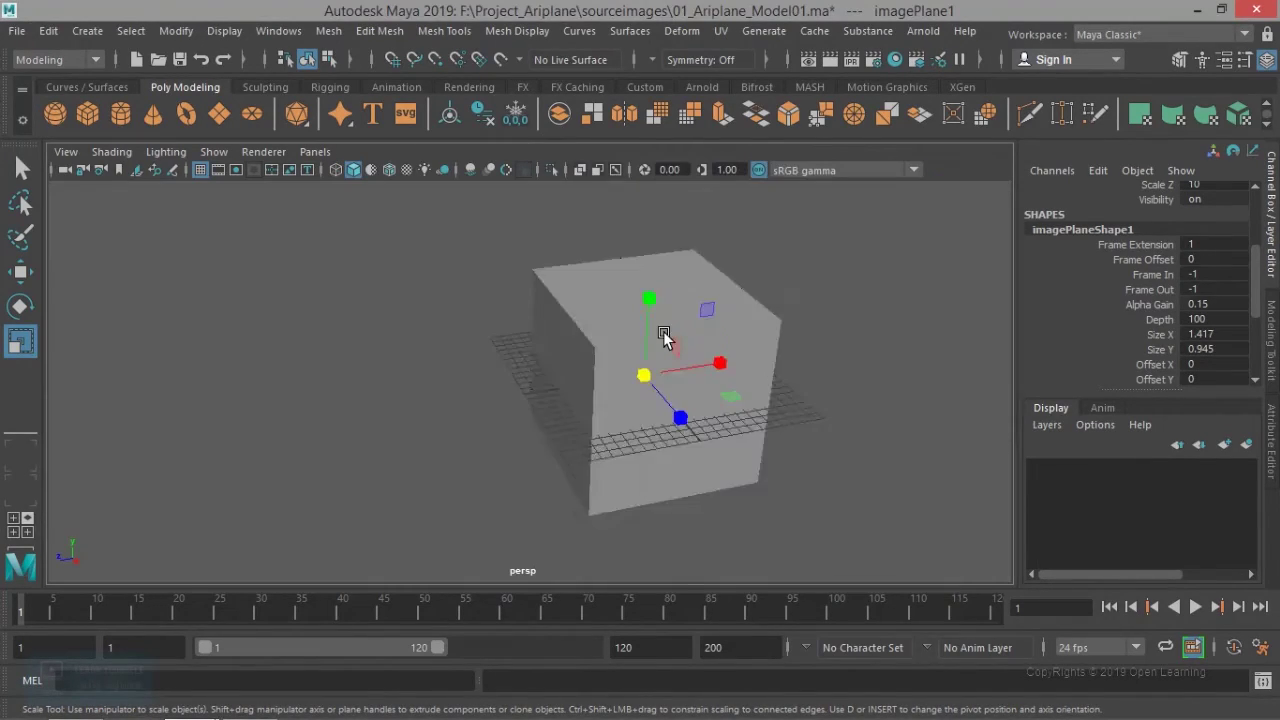
{"action": "scroll", "coordinate": [666, 337], "scroll_direction": "up", "scroll_amount": 5}
{"action": "left_click_drag", "start_coordinate": [677, 398], "coordinate": [609, 404], "text": "alt"}
{"action": "scroll", "coordinate": [619, 402], "scroll_direction": "down", "scroll_amount": 3}
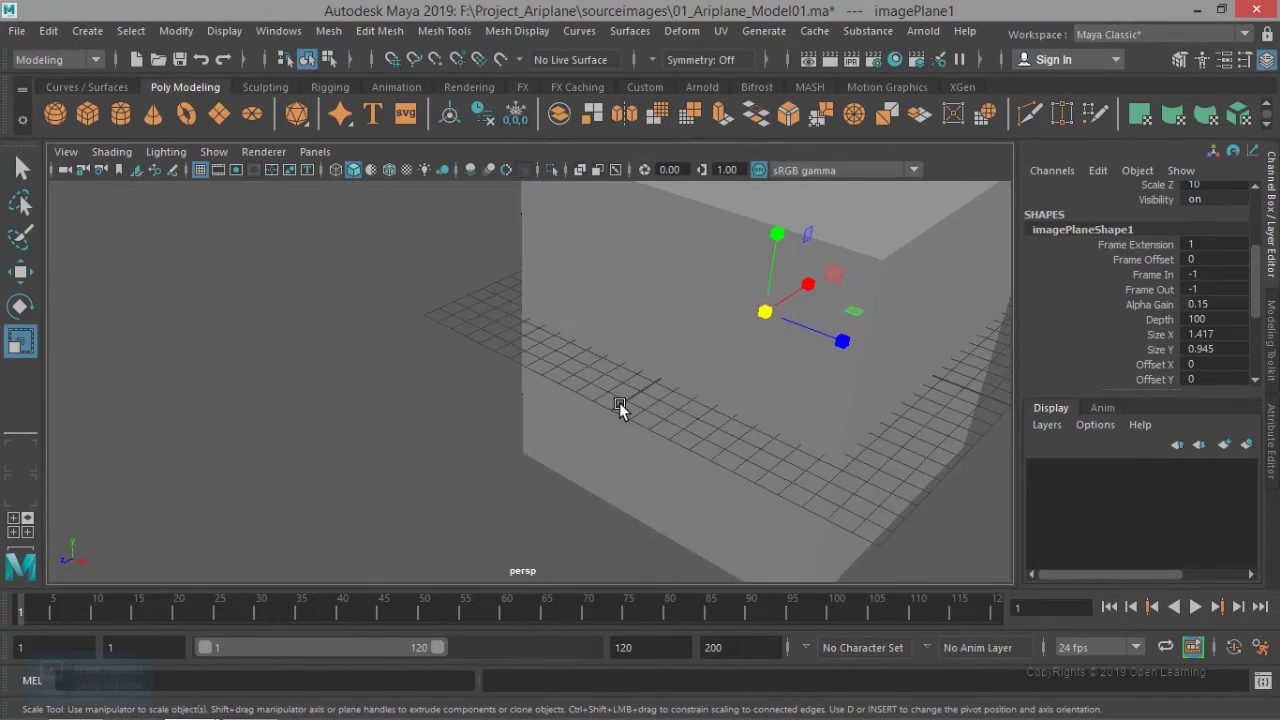
{"action": "key", "text": "4"}
{"action": "scroll", "coordinate": [619, 402], "scroll_direction": "down", "scroll_amount": 5}
{"action": "left_click_drag", "start_coordinate": [615, 415], "coordinate": [536, 394], "text": "alt"}
{"action": "key", "text": "space"}
{"action": "key", "text": "r"}
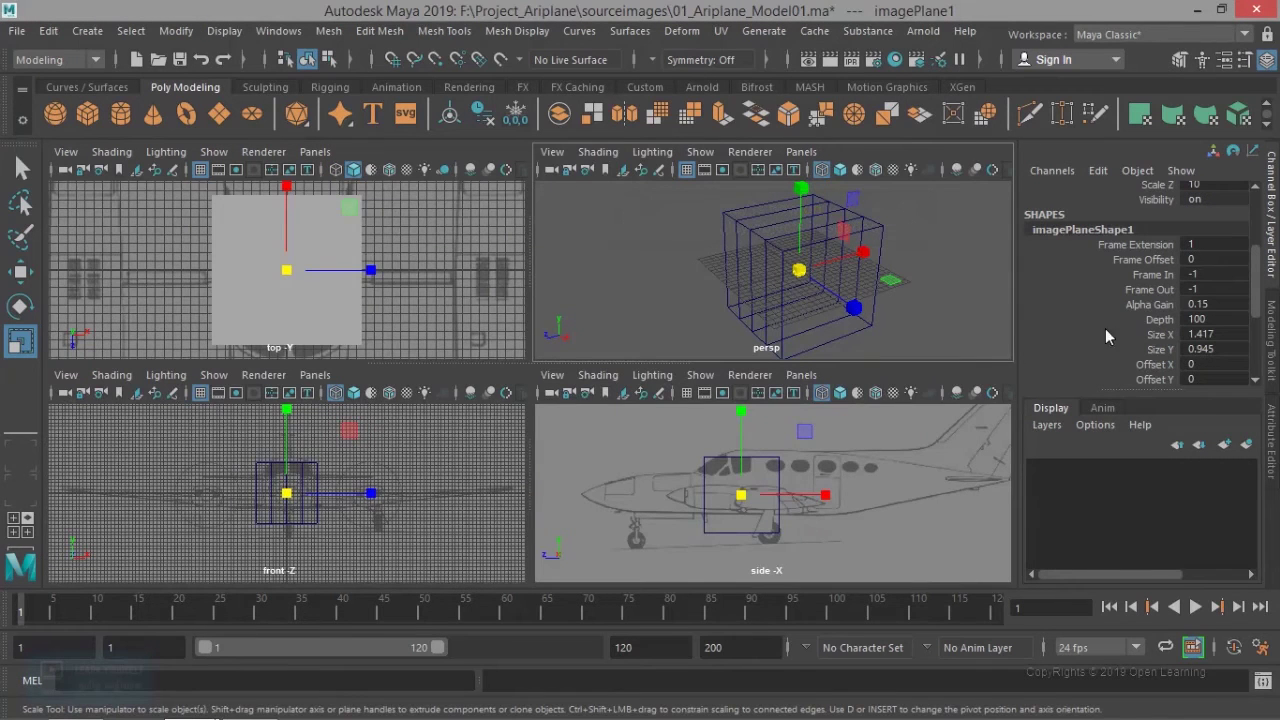
Step: Select the cube and set its Subdivisions Height to 4
{"action": "left_click", "coordinate": [877, 226]}
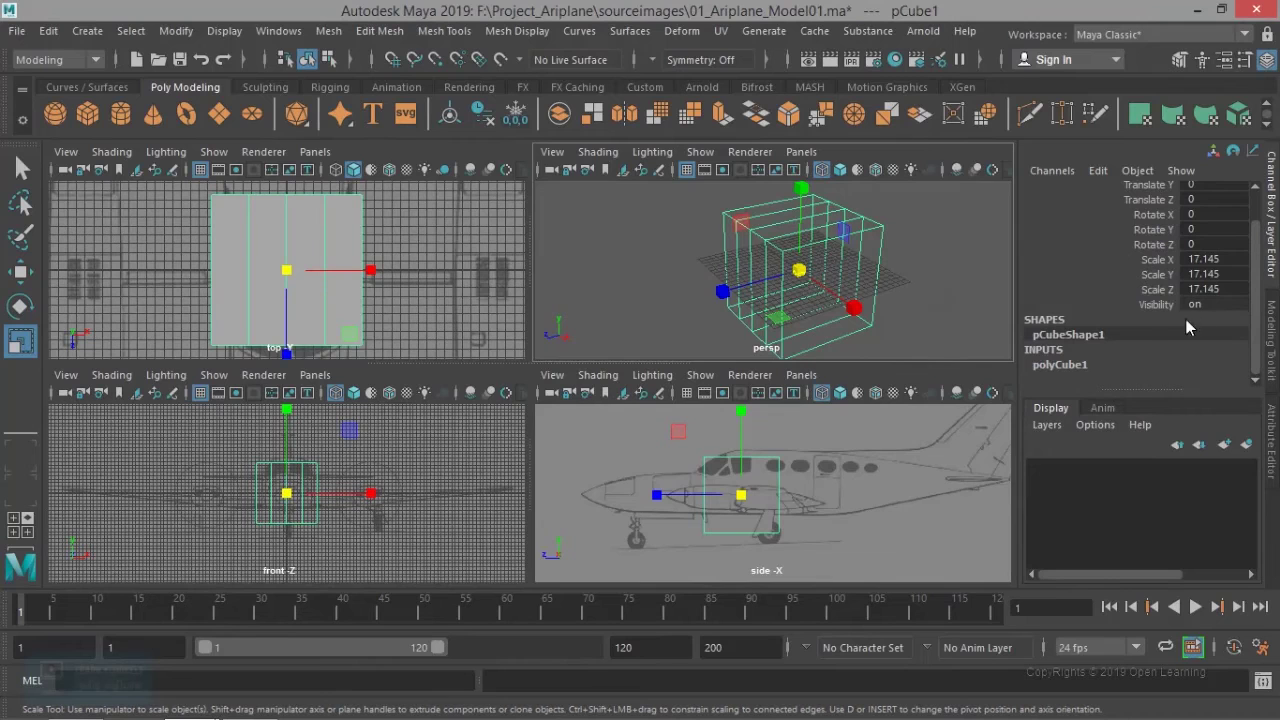
{"action": "left_click", "coordinate": [1100, 365]}
{"action": "left_click", "coordinate": [1147, 336]}
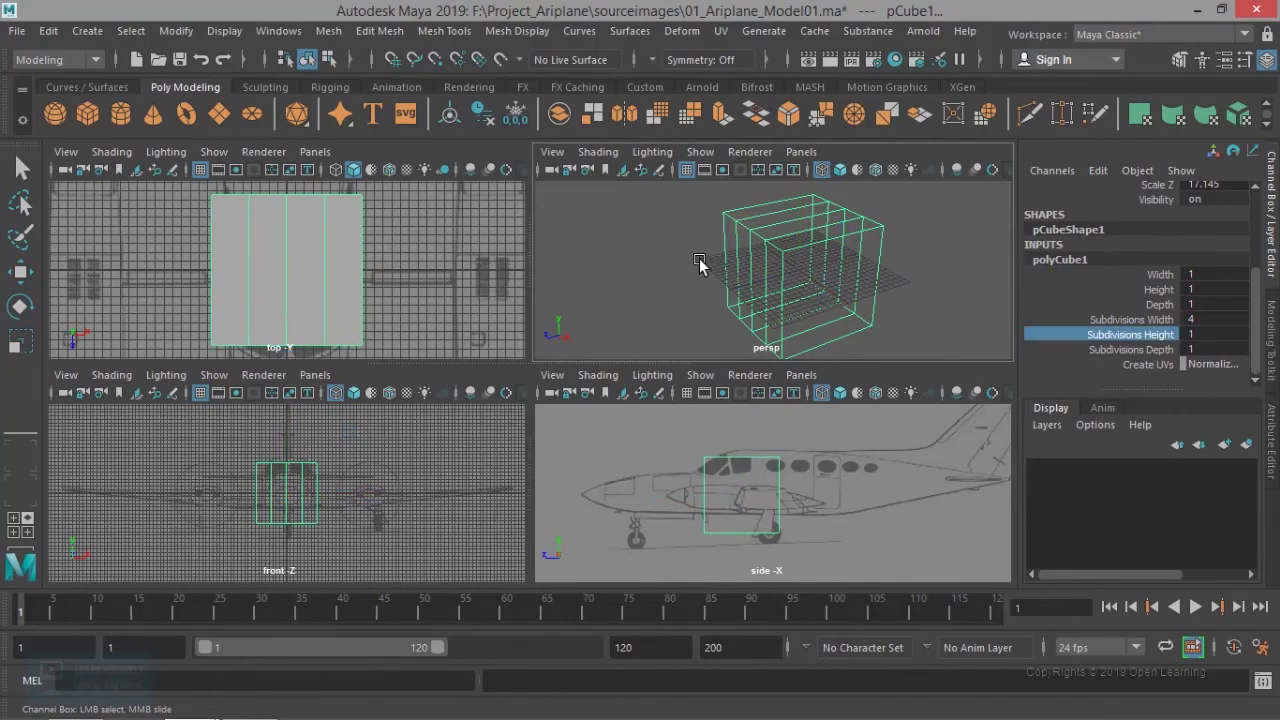
{"action": "middle_click_drag", "start_coordinate": [709, 260], "coordinate": [716, 263]}
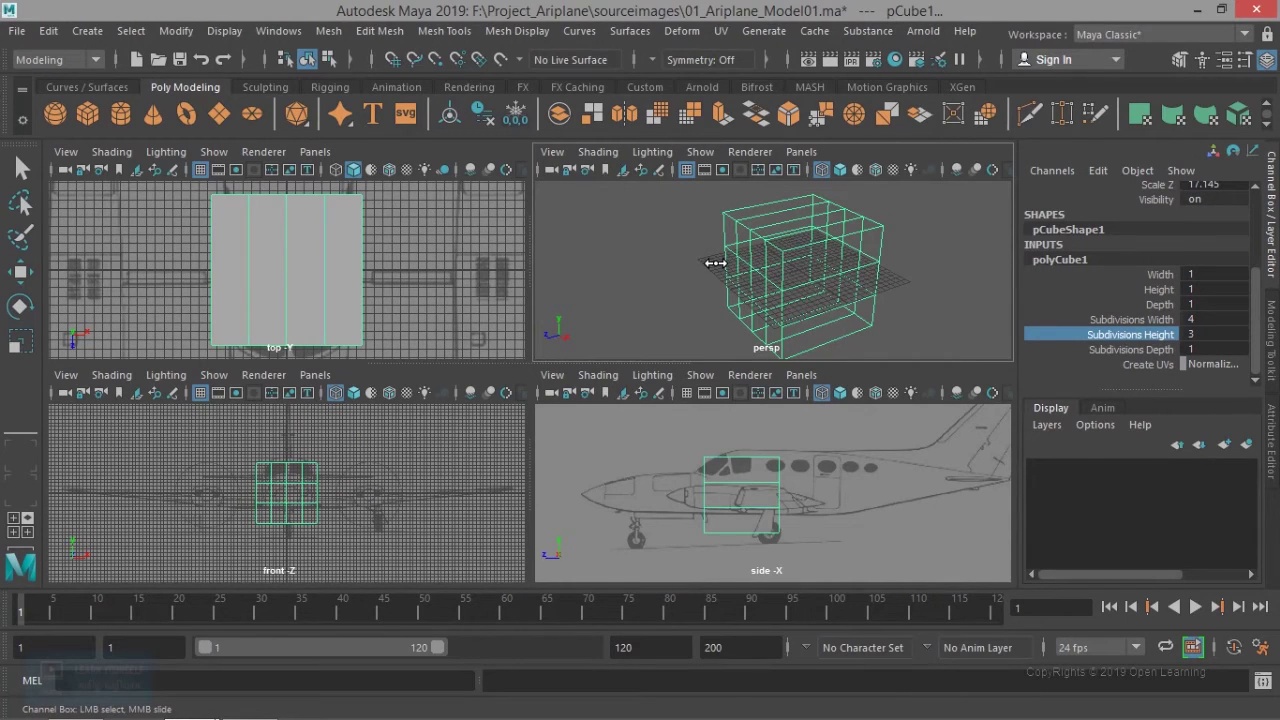
{"action": "middle_click_drag", "start_coordinate": [719, 265], "coordinate": [725, 267]}
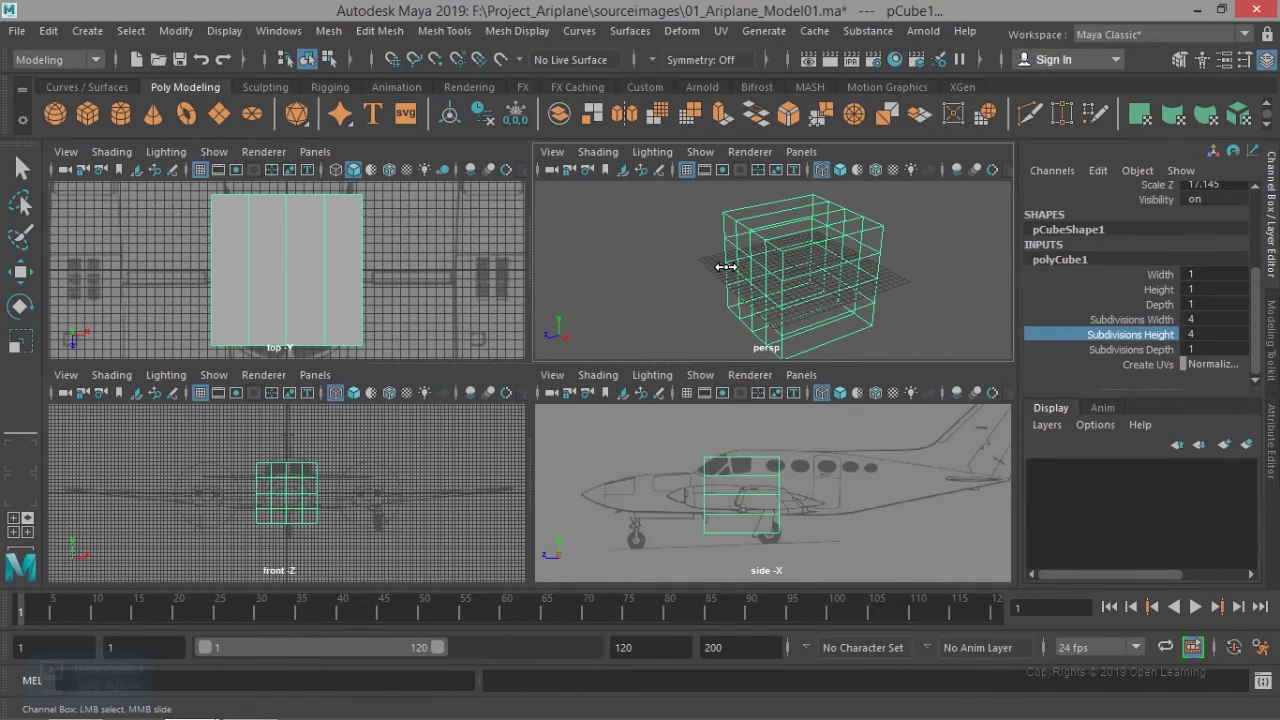
Step: Stretch the cube along the fuselage in the side view to a Z scale of about 70.6
{"action": "scroll", "coordinate": [760, 514], "scroll_direction": "up", "scroll_amount": 2}
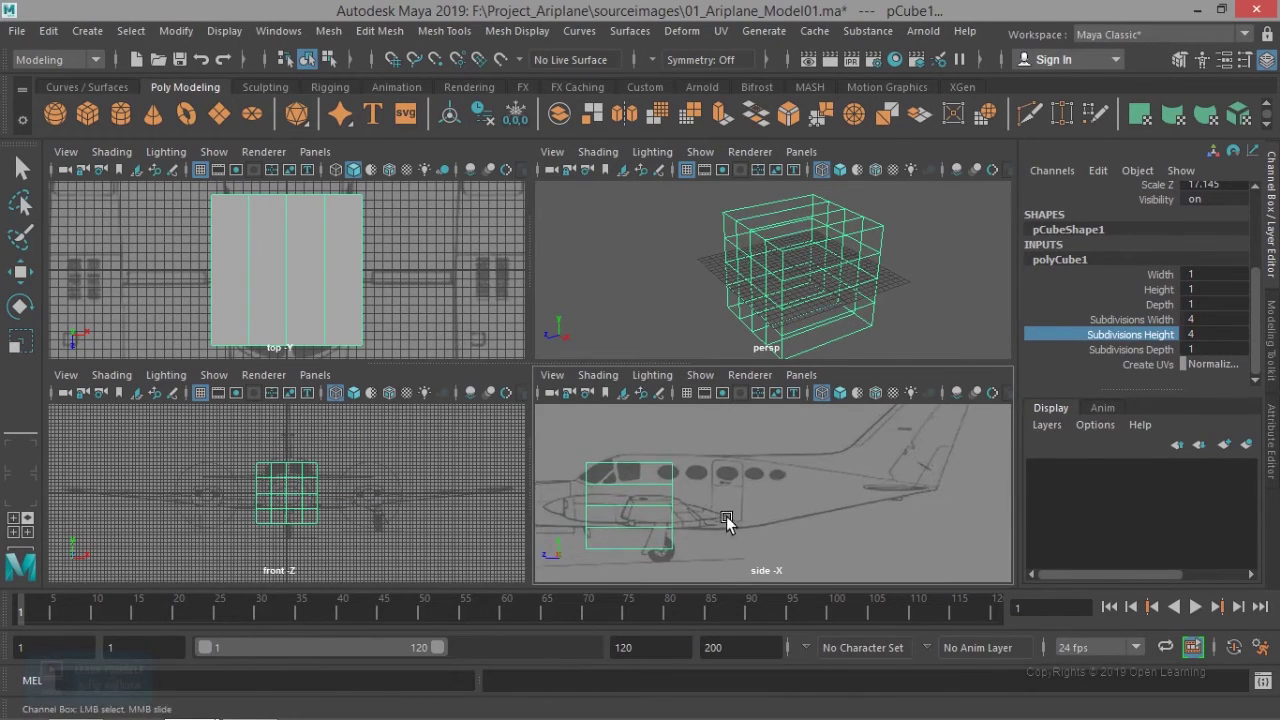
{"action": "key", "text": "r"}
{"action": "left_click_drag", "start_coordinate": [643, 499], "coordinate": [497, 506]}
{"action": "middle_click_drag", "start_coordinate": [813, 548], "coordinate": [829, 509], "text": "alt"}
{"action": "left_click_drag", "start_coordinate": [660, 453], "coordinate": [640, 457]}
{"action": "middle_click_drag", "start_coordinate": [765, 494], "coordinate": [768, 530], "text": "alt"}
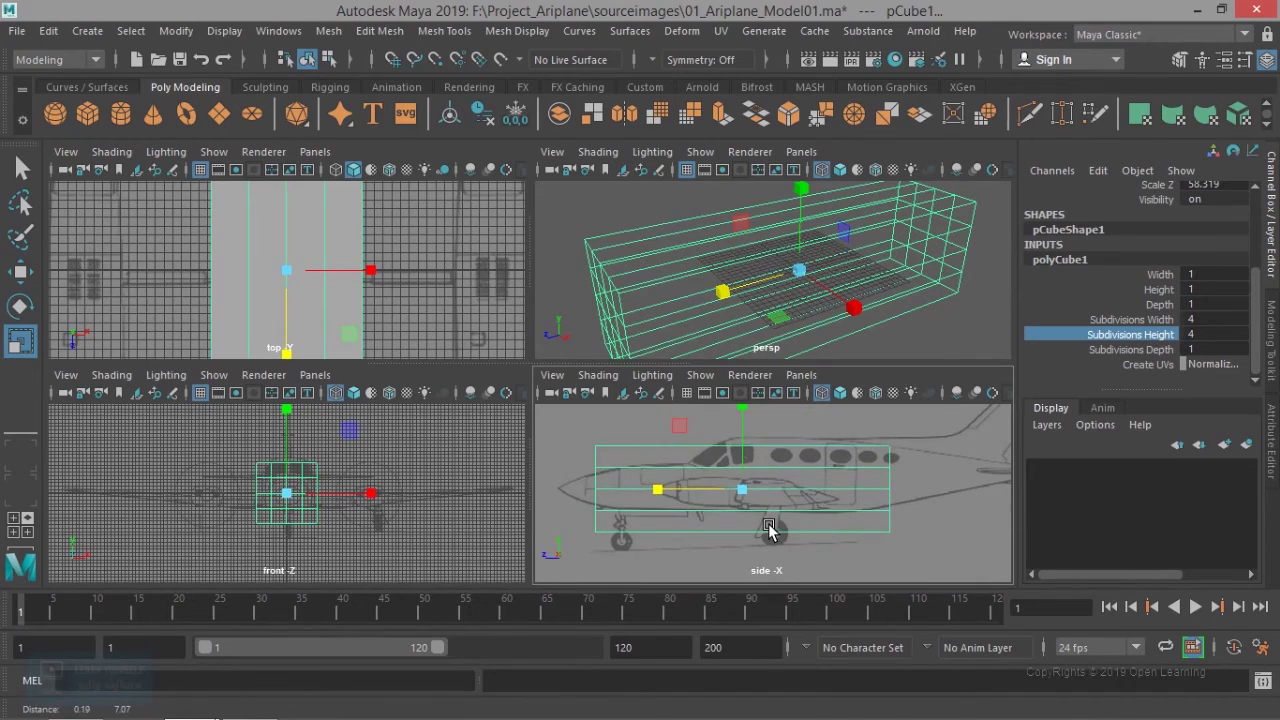
{"action": "left_click_drag", "start_coordinate": [656, 492], "coordinate": [640, 497]}
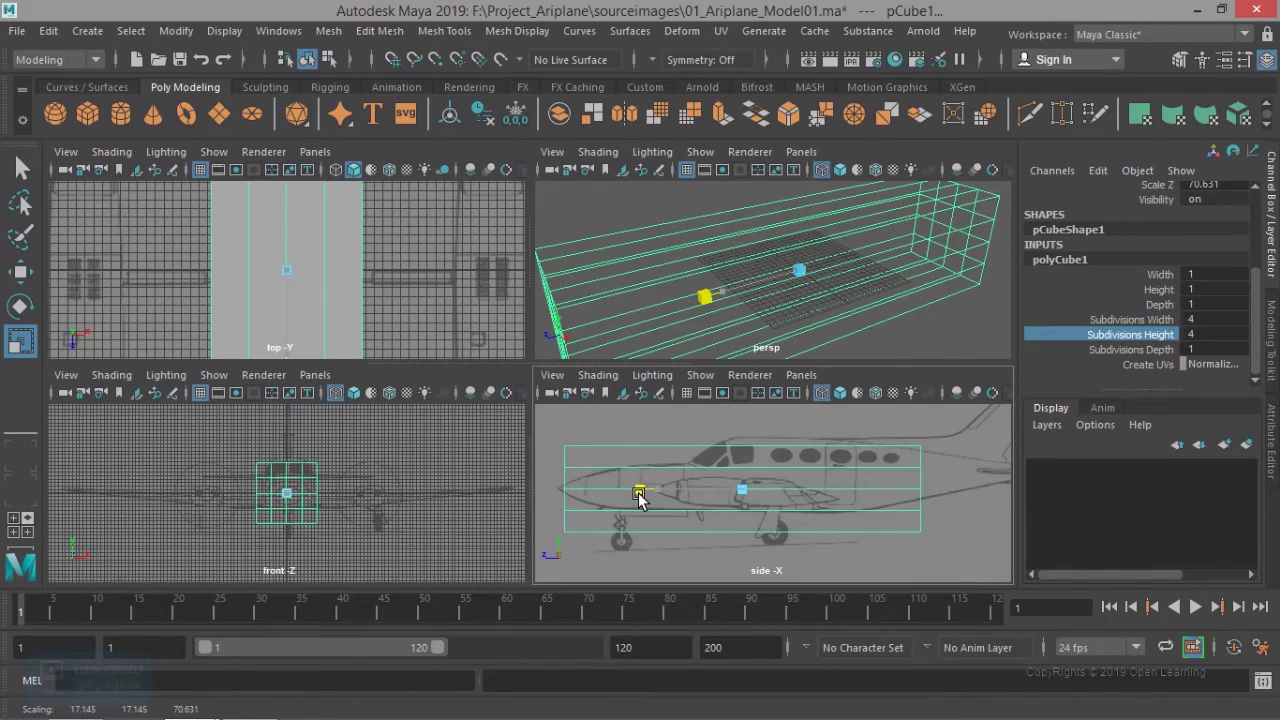
Step: Move the box slightly toward the tail along the fuselage and set its Subdivisions Depth to 8
{"action": "scroll", "coordinate": [766, 520], "scroll_direction": "down", "scroll_amount": 2}
{"action": "key", "text": "w"}
{"action": "mouse_move", "coordinate": [685, 492]}
{"action": "left_mouse_down"}
{"action": "mouse_move", "coordinate": [673, 493]}
{"action": "mouse_move", "coordinate": [693, 494]}
{"action": "left_mouse_up"}
{"action": "scroll", "coordinate": [713, 504], "scroll_direction": "up", "scroll_amount": 2}
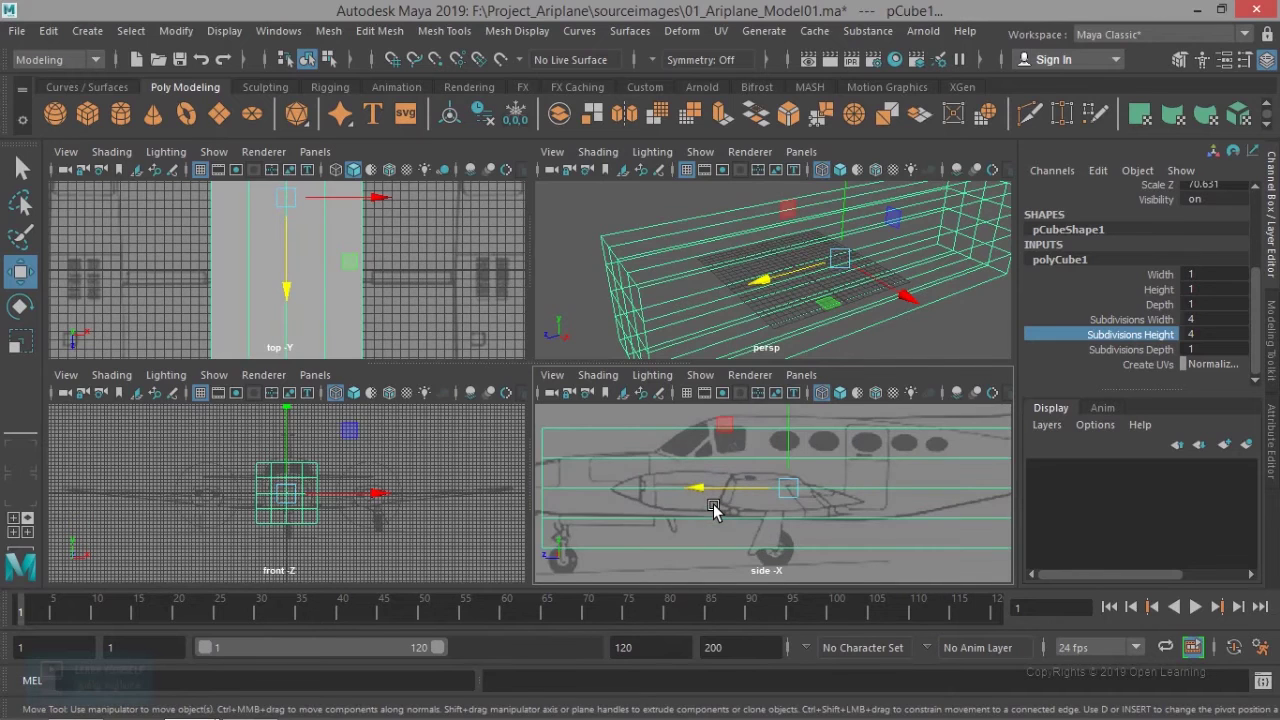
{"action": "scroll", "coordinate": [763, 524], "scroll_direction": "up", "scroll_amount": 2}
{"action": "scroll", "coordinate": [762, 524], "scroll_direction": "down", "scroll_amount": 2}
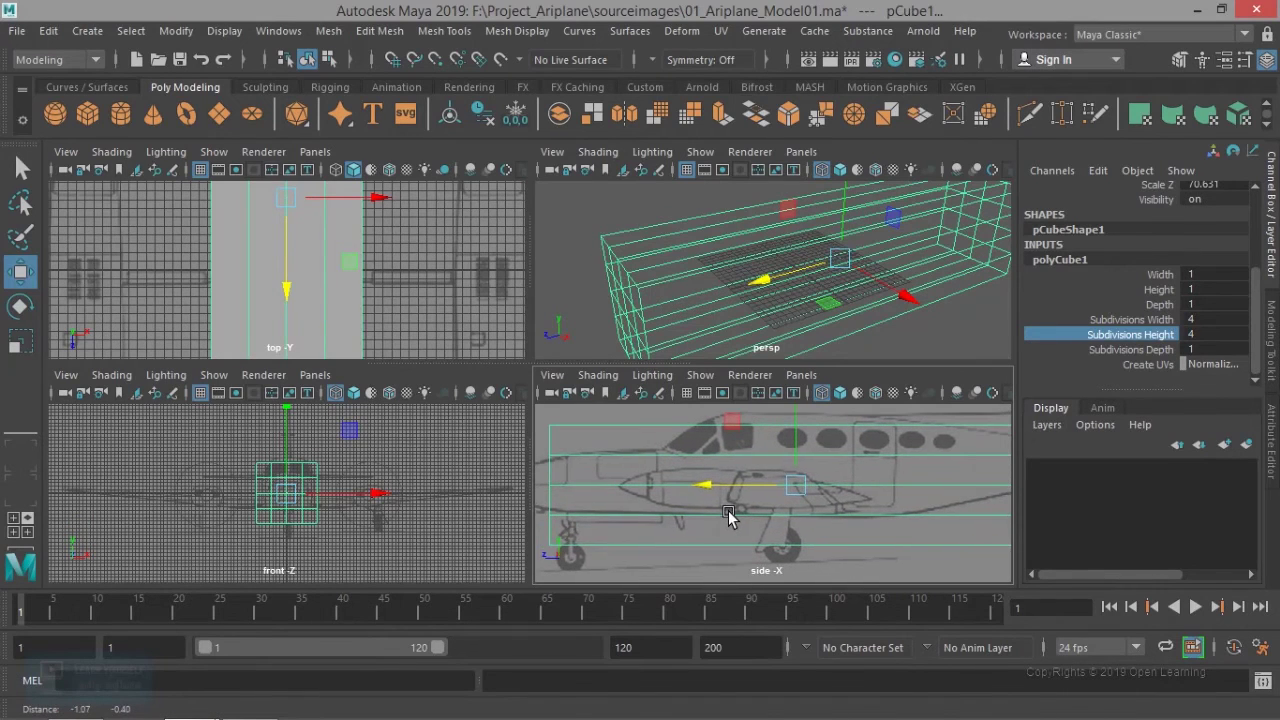
{"action": "left_click", "coordinate": [1150, 350]}
{"action": "middle_click_drag", "start_coordinate": [710, 493], "coordinate": [779, 493]}
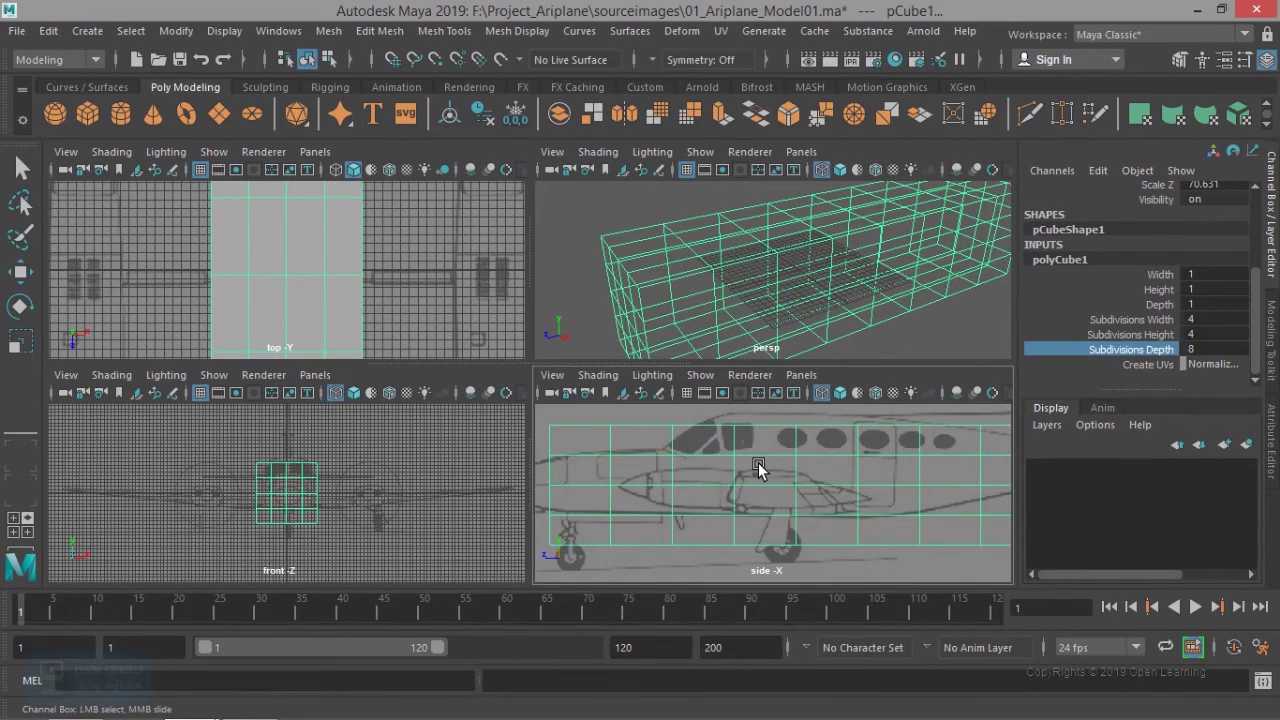
Step: In the enlarged side view, move the two middle front vertex rows forward to the nose cone seam
{"action": "key", "text": "space"}
{"action": "scroll", "coordinate": [696, 446], "scroll_direction": "down", "scroll_amount": 2}
{"action": "middle_click_drag", "start_coordinate": [822, 472], "coordinate": [385, 504], "text": "alt"}
{"action": "middle_click_drag", "start_coordinate": [741, 487], "coordinate": [810, 474], "text": "alt"}
{"action": "middle_click_drag", "start_coordinate": [434, 474], "coordinate": [826, 458], "text": "alt"}
{"action": "scroll", "coordinate": [495, 436], "scroll_direction": "up", "scroll_amount": 3}
{"action": "middle_click_drag", "start_coordinate": [495, 436], "coordinate": [443, 543], "text": "alt"}
{"action": "right_click_drag", "start_coordinate": [629, 302], "coordinate": [503, 366]}
{"action": "left_click_drag", "start_coordinate": [594, 513], "coordinate": [612, 530]}
{"action": "key", "text": "w"}
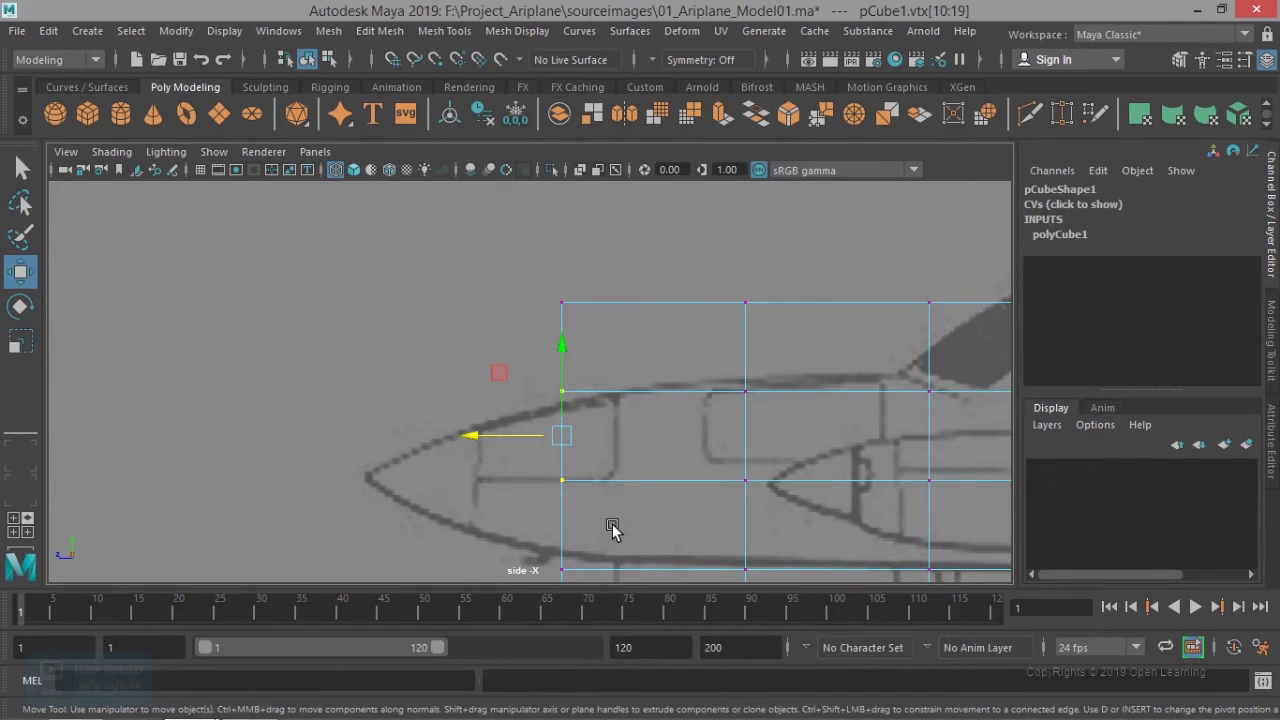
{"action": "left_click_drag", "start_coordinate": [470, 441], "coordinate": [420, 437]}
{"action": "middle_click_drag", "start_coordinate": [420, 437], "coordinate": [458, 364], "text": "alt"}
{"action": "left_click_drag", "start_coordinate": [458, 364], "coordinate": [428, 362]}
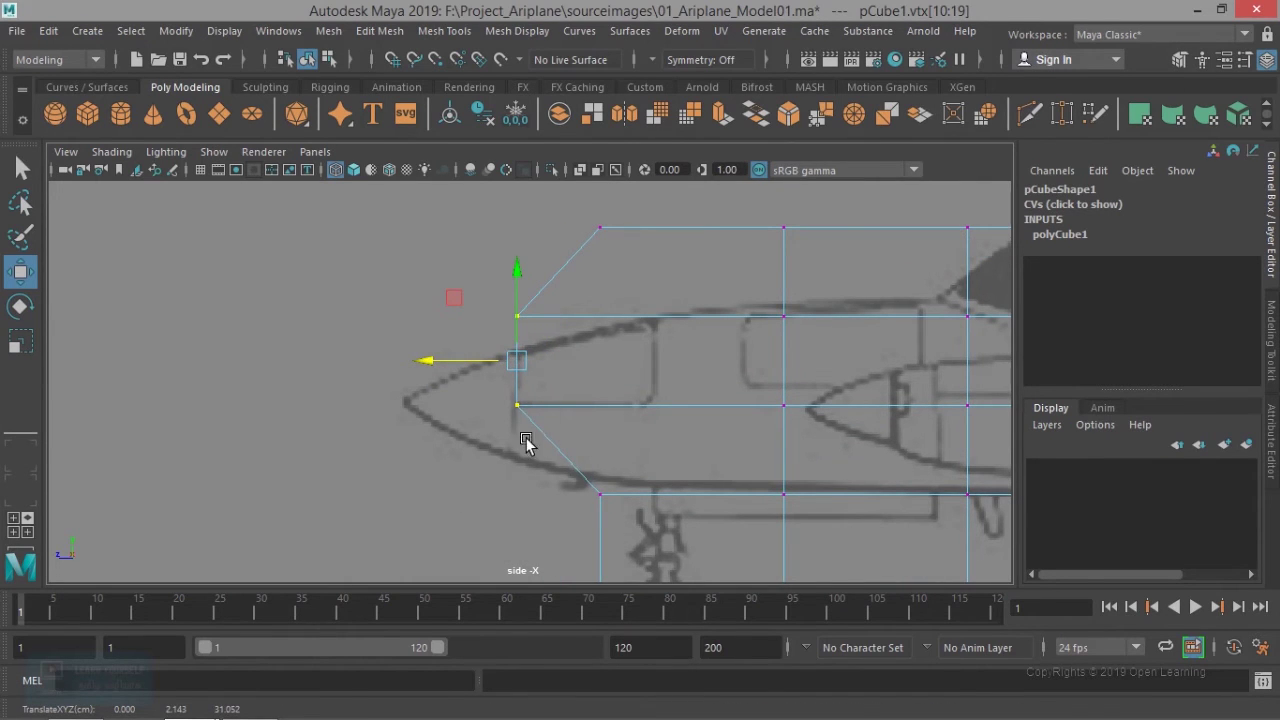
Step: Move the front vertex row second from the bottom up and forward to the nose cone seam
{"action": "scroll", "coordinate": [529, 477], "scroll_direction": "down", "scroll_amount": 2}
{"action": "scroll", "coordinate": [540, 490], "scroll_direction": "up", "scroll_amount": 4}
{"action": "middle_click_drag", "start_coordinate": [580, 554], "coordinate": [663, 508], "text": "alt"}
{"action": "left_click_drag", "start_coordinate": [675, 462], "coordinate": [740, 527]}
{"action": "scroll", "coordinate": [705, 518], "scroll_direction": "down", "scroll_amount": 3}
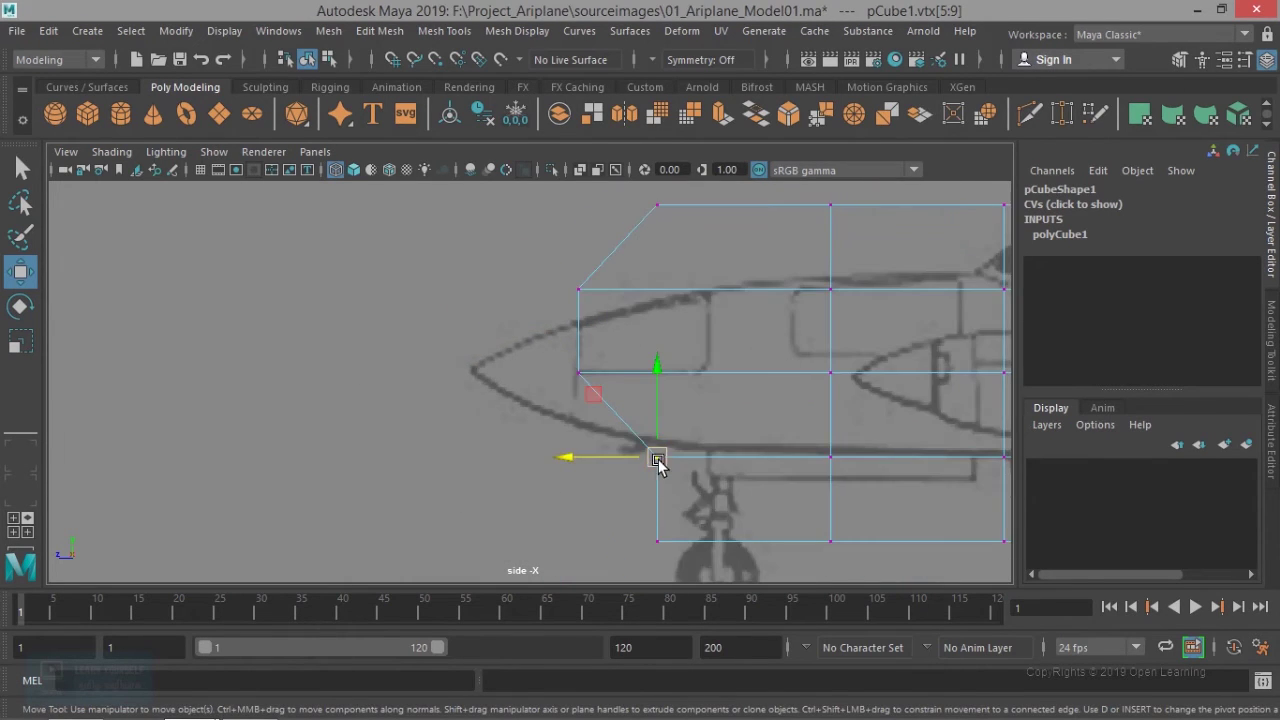
{"action": "left_click_drag", "start_coordinate": [636, 467], "coordinate": [581, 416]}
{"action": "scroll", "coordinate": [575, 452], "scroll_direction": "up", "scroll_amount": 3}
{"action": "left_click_drag", "start_coordinate": [627, 354], "coordinate": [627, 346]}
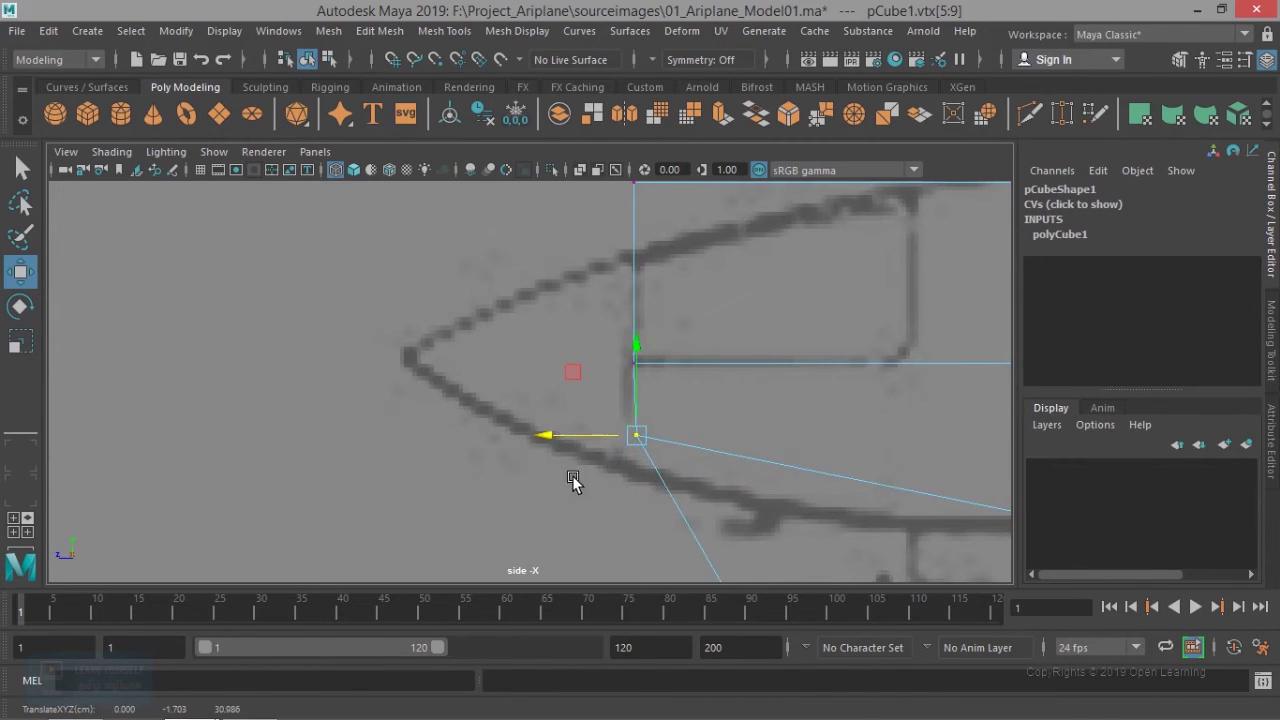
Step: Move the bottom front vertex row up to where the nose cone seam meets the lower outline
{"action": "middle_click_drag", "start_coordinate": [700, 530], "coordinate": [540, 240], "text": "alt"}
{"action": "left_click_drag", "start_coordinate": [590, 385], "coordinate": [657, 443]}
{"action": "scroll", "coordinate": [657, 443], "scroll_direction": "down", "scroll_amount": 2}
{"action": "middle_click_drag", "start_coordinate": [657, 443], "coordinate": [726, 520], "text": "alt"}
{"action": "left_click_drag", "start_coordinate": [689, 497], "coordinate": [569, 313]}
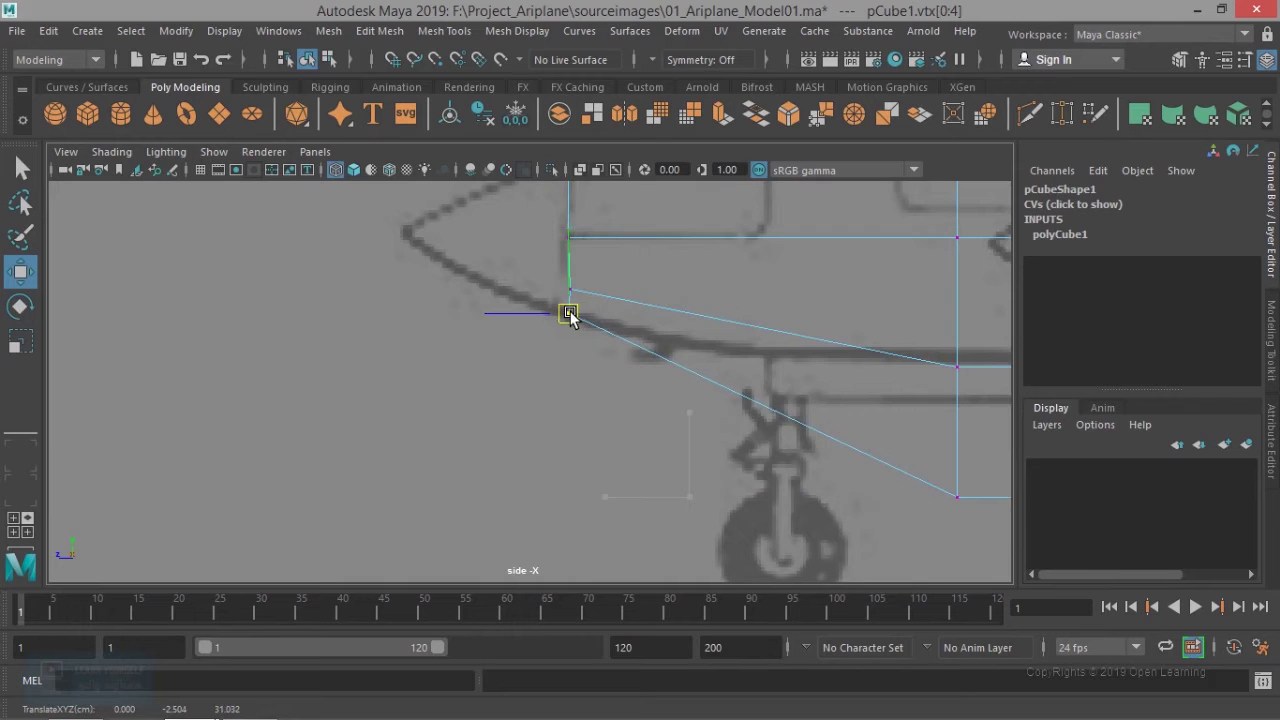
{"action": "scroll", "coordinate": [569, 315], "scroll_direction": "up", "scroll_amount": 3}
{"action": "middle_click_drag", "start_coordinate": [569, 320], "coordinate": [569, 432], "text": "alt"}
{"action": "left_click_drag", "start_coordinate": [514, 359], "coordinate": [506, 357]}
Step: Fine-tune the lower front vertices so they line up along the nose cone seam
{"action": "key", "text": "F8"}
{"action": "right_click_drag", "start_coordinate": [592, 382], "coordinate": [510, 184]}
{"action": "left_click_drag", "start_coordinate": [542, 359], "coordinate": [536, 404]}
{"action": "left_click_drag", "start_coordinate": [669, 423], "coordinate": [566, 365]}
{"action": "left_click_drag", "start_coordinate": [506, 380], "coordinate": [501, 380]}
Step: Lower the two upper front vertex rows onto the top outline of the nose
{"action": "scroll", "coordinate": [577, 429], "scroll_direction": "down", "scroll_amount": 5}
{"action": "middle_click_drag", "start_coordinate": [851, 580], "coordinate": [742, 607], "text": "alt"}
{"action": "middle_click_drag", "start_coordinate": [703, 500], "coordinate": [776, 613], "text": "alt"}
{"action": "left_click_drag", "start_coordinate": [486, 351], "coordinate": [543, 397]}
{"action": "left_click_drag", "start_coordinate": [519, 294], "coordinate": [520, 321]}
{"action": "middle_click_drag", "start_coordinate": [594, 358], "coordinate": [598, 389], "text": "alt"}
{"action": "left_click_drag", "start_coordinate": [646, 373], "coordinate": [571, 306]}
{"action": "left_click_drag", "start_coordinate": [604, 249], "coordinate": [609, 341]}
Step: Lower the upper vertices of the second column so its top meets the fuselage's upper outline
{"action": "middle_click_drag", "start_coordinate": [772, 440], "coordinate": [728, 353], "text": "alt"}
{"action": "left_click", "coordinate": [696, 311]}
{"action": "left_click_drag", "start_coordinate": [728, 239], "coordinate": [727, 278]}
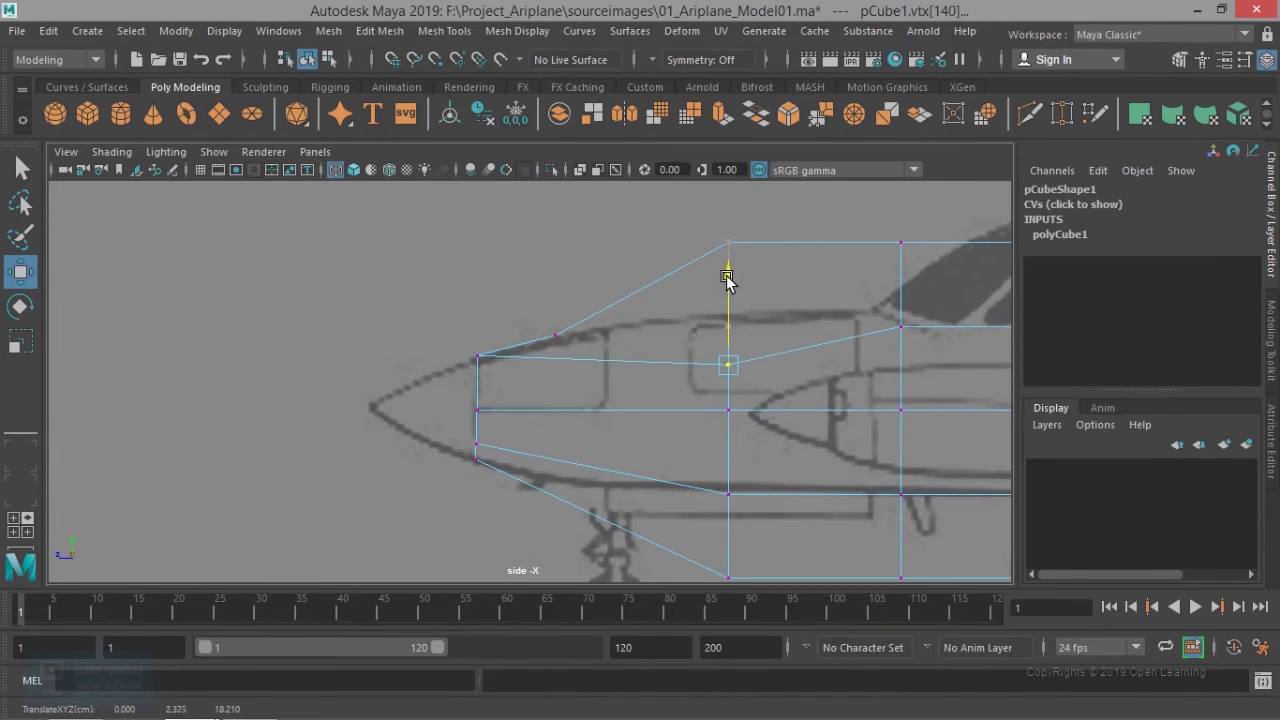
{"action": "left_click_drag", "start_coordinate": [658, 397], "coordinate": [749, 436]}
{"action": "left_click_drag", "start_coordinate": [729, 326], "coordinate": [729, 335]}
{"action": "middle_click_drag", "start_coordinate": [788, 410], "coordinate": [789, 446], "text": "alt"}
{"action": "left_click_drag", "start_coordinate": [762, 308], "coordinate": [706, 260]}
{"action": "left_click_drag", "start_coordinate": [732, 214], "coordinate": [732, 283]}
Step: Raise the two lowest vertex rows of the second column so its bottom meets the belly outline
{"action": "middle_click_drag", "start_coordinate": [758, 398], "coordinate": [770, 272], "text": "alt"}
{"action": "scroll", "coordinate": [733, 456], "scroll_direction": "up", "scroll_amount": 2}
{"action": "left_click_drag", "start_coordinate": [731, 354], "coordinate": [811, 427]}
{"action": "left_click_drag", "start_coordinate": [790, 319], "coordinate": [791, 273]}
{"action": "left_click_drag", "start_coordinate": [809, 468], "coordinate": [768, 540]}
{"action": "left_click_drag", "start_coordinate": [789, 423], "coordinate": [797, 305]}
Step: Reposition the two lowest front vertex rows along the lower outline of the nose, with the bottom row behind the seam
{"action": "scroll", "coordinate": [734, 418], "scroll_direction": "up", "scroll_amount": 3}
{"action": "middle_click_drag", "start_coordinate": [701, 458], "coordinate": [629, 577], "text": "alt"}
{"action": "scroll", "coordinate": [601, 549], "scroll_direction": "down", "scroll_amount": 3}
{"action": "left_click_drag", "start_coordinate": [404, 438], "coordinate": [450, 467]}
{"action": "left_click_drag", "start_coordinate": [355, 450], "coordinate": [463, 455]}
{"action": "left_click_drag", "start_coordinate": [539, 361], "coordinate": [539, 390]}
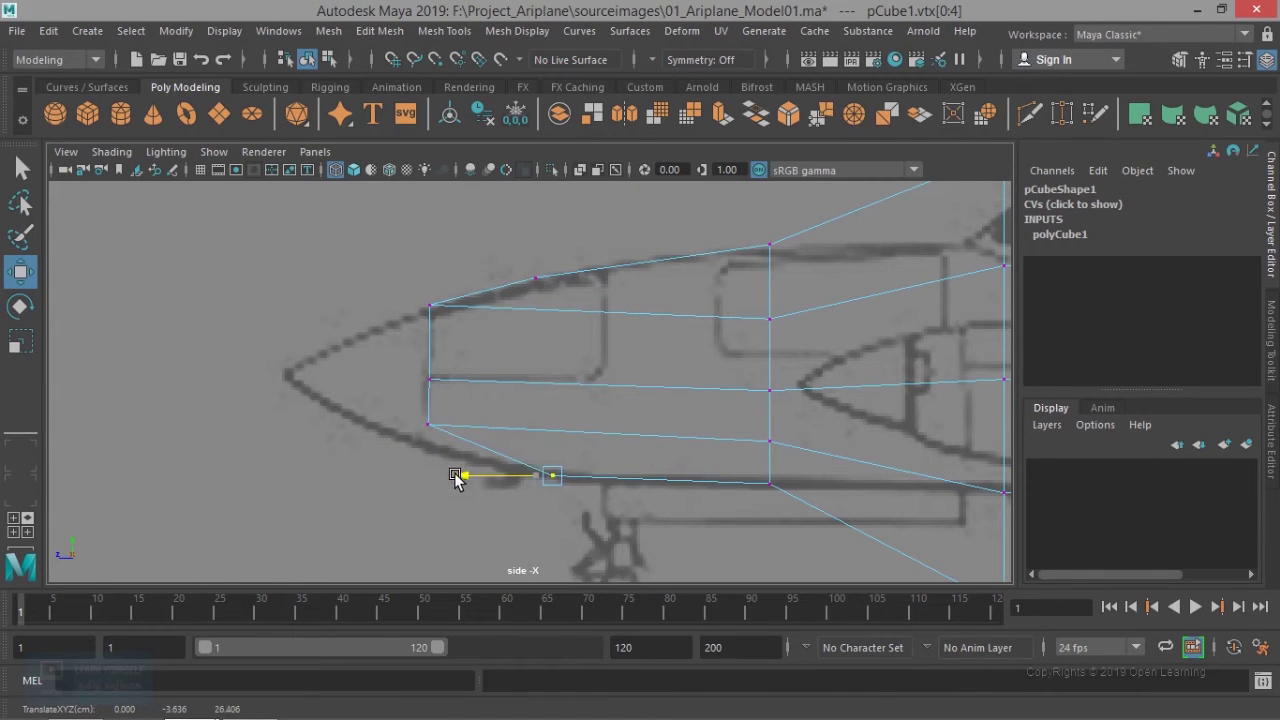
{"action": "left_click_drag", "start_coordinate": [372, 398], "coordinate": [426, 449]}
{"action": "scroll", "coordinate": [466, 503], "scroll_direction": "up", "scroll_amount": 3}
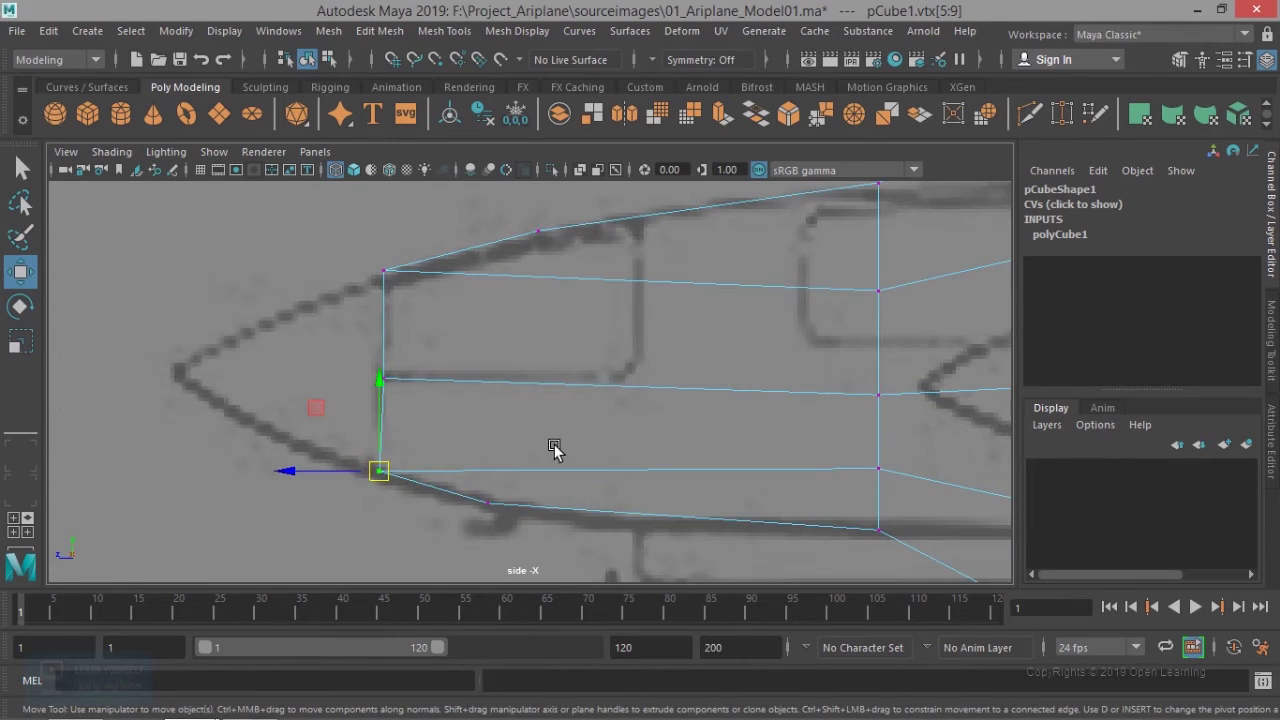
Step: Move the top front vertex row forward and down along the nose's upper outline, just behind the seam
{"action": "middle_click_drag", "start_coordinate": [598, 452], "coordinate": [452, 481], "text": "alt"}
{"action": "mouse_move", "coordinate": [362, 229]}
{"action": "left_mouse_down"}
{"action": "mouse_move", "coordinate": [422, 282]}
{"action": "mouse_move", "coordinate": [356, 239]}
{"action": "left_mouse_up"}
{"action": "middle_click_drag", "start_coordinate": [356, 241], "coordinate": [489, 279], "text": "alt"}
{"action": "left_click_drag", "start_coordinate": [486, 280], "coordinate": [477, 314]}
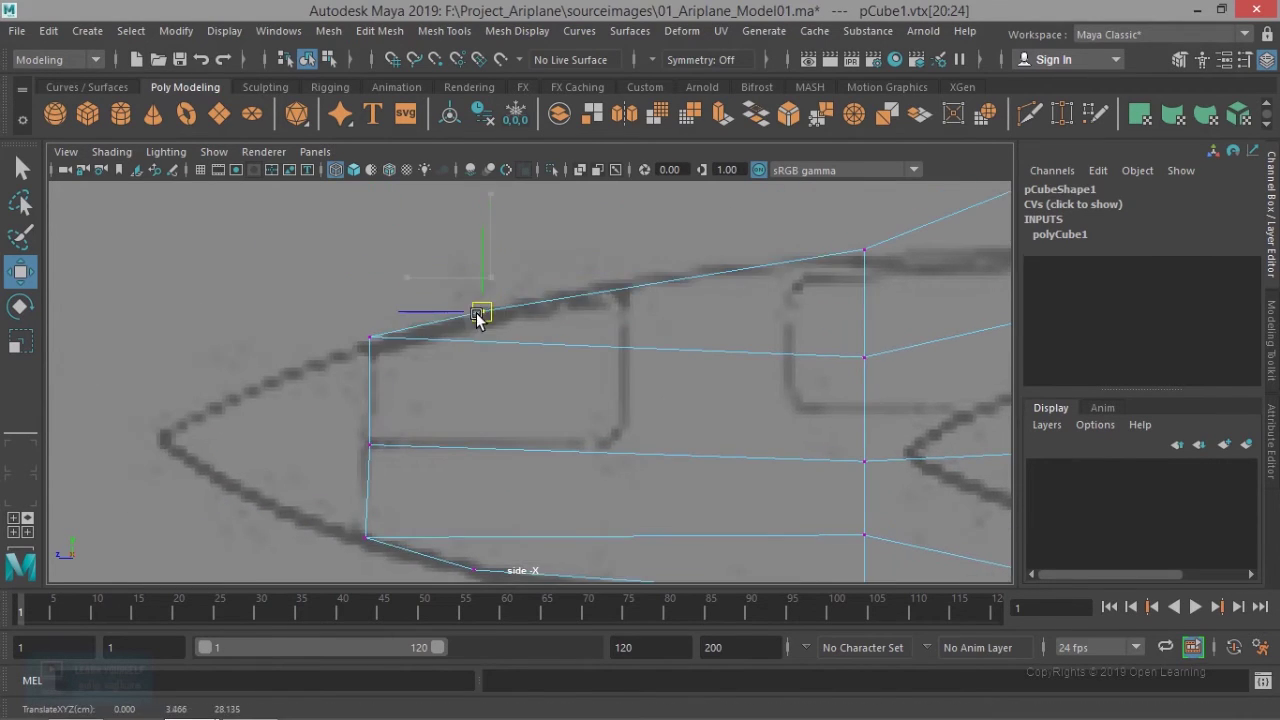
Step: Move the whole second vertex column forward to the rear edge of the nose door and adjust its vertical scale
{"action": "scroll", "coordinate": [623, 409], "scroll_direction": "down", "scroll_amount": 4}
{"action": "left_click_drag", "start_coordinate": [617, 289], "coordinate": [710, 530]}
{"action": "left_click_drag", "start_coordinate": [588, 398], "coordinate": [466, 400]}
{"action": "scroll", "coordinate": [580, 518], "scroll_direction": "up", "scroll_amount": 3}
{"action": "key", "text": "r"}
{"action": "left_click_drag", "start_coordinate": [575, 320], "coordinate": [575, 331]}
Step: Lower the top vertices of the second column onto the fuselage's upper outline
{"action": "left_click_drag", "start_coordinate": [546, 240], "coordinate": [609, 306]}
{"action": "key", "text": "w"}
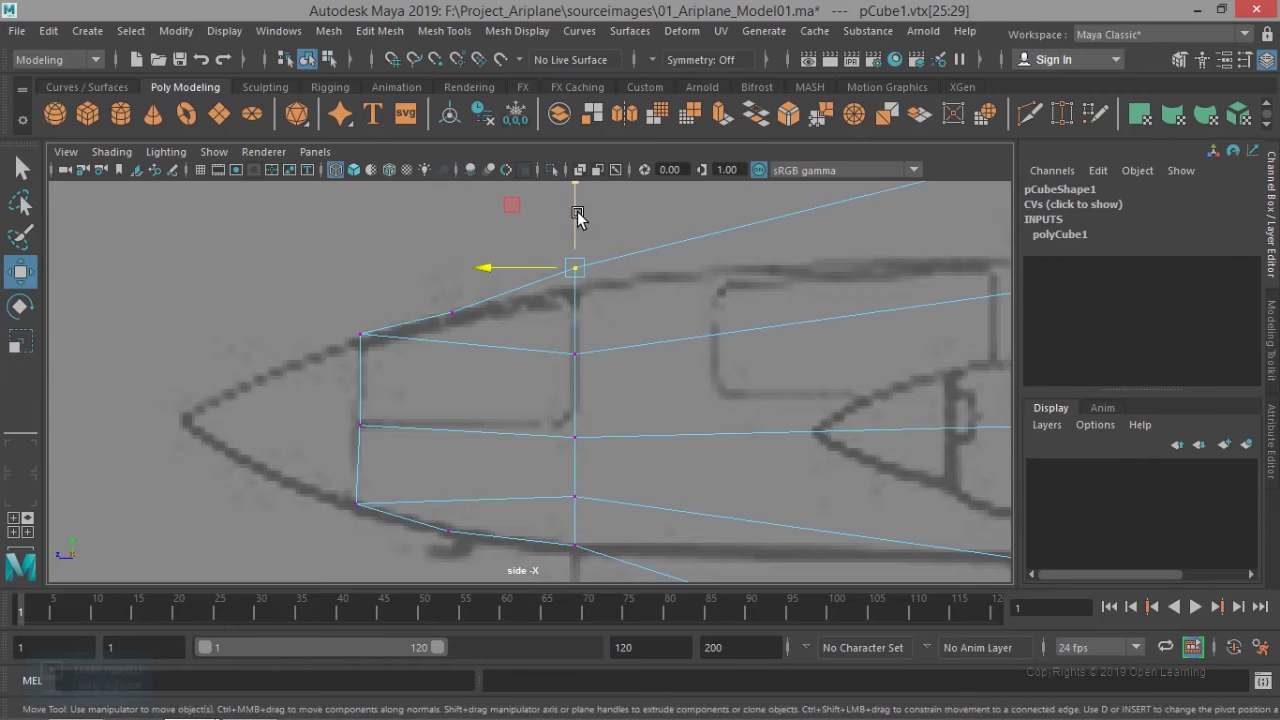
{"action": "left_click_drag", "start_coordinate": [577, 213], "coordinate": [580, 231]}
Step: Move the whole third vertex column forward to just ahead of the engine nacelle's tip
{"action": "scroll", "coordinate": [700, 417], "scroll_direction": "down", "scroll_amount": 3}
{"action": "middle_click_drag", "start_coordinate": [823, 494], "coordinate": [591, 427], "text": "alt"}
{"action": "left_click_drag", "start_coordinate": [513, 457], "coordinate": [644, 522]}
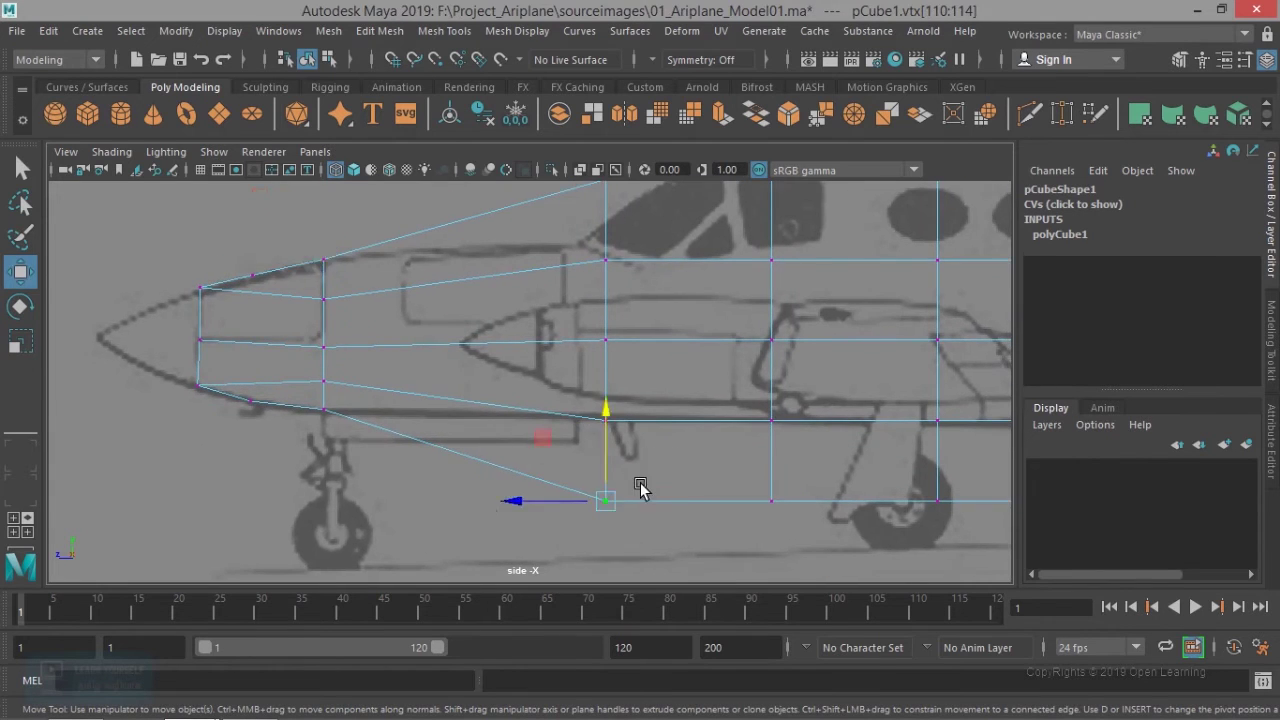
{"action": "scroll", "coordinate": [642, 487], "scroll_direction": "down", "scroll_amount": 4}
{"action": "scroll", "coordinate": [637, 486], "scroll_direction": "up", "scroll_amount": 2}
{"action": "left_click_drag", "start_coordinate": [546, 217], "coordinate": [612, 522]}
{"action": "left_click_drag", "start_coordinate": [496, 353], "coordinate": [383, 333]}
Step: Scale the third vertex column vertically to fit between the fuselage's upper and lower outlines
{"action": "scroll", "coordinate": [440, 437], "scroll_direction": "up", "scroll_amount": 4}
{"action": "middle_click_drag", "start_coordinate": [479, 460], "coordinate": [571, 494], "text": "alt"}
{"action": "key", "text": "r"}
{"action": "left_click_drag", "start_coordinate": [532, 285], "coordinate": [537, 328]}
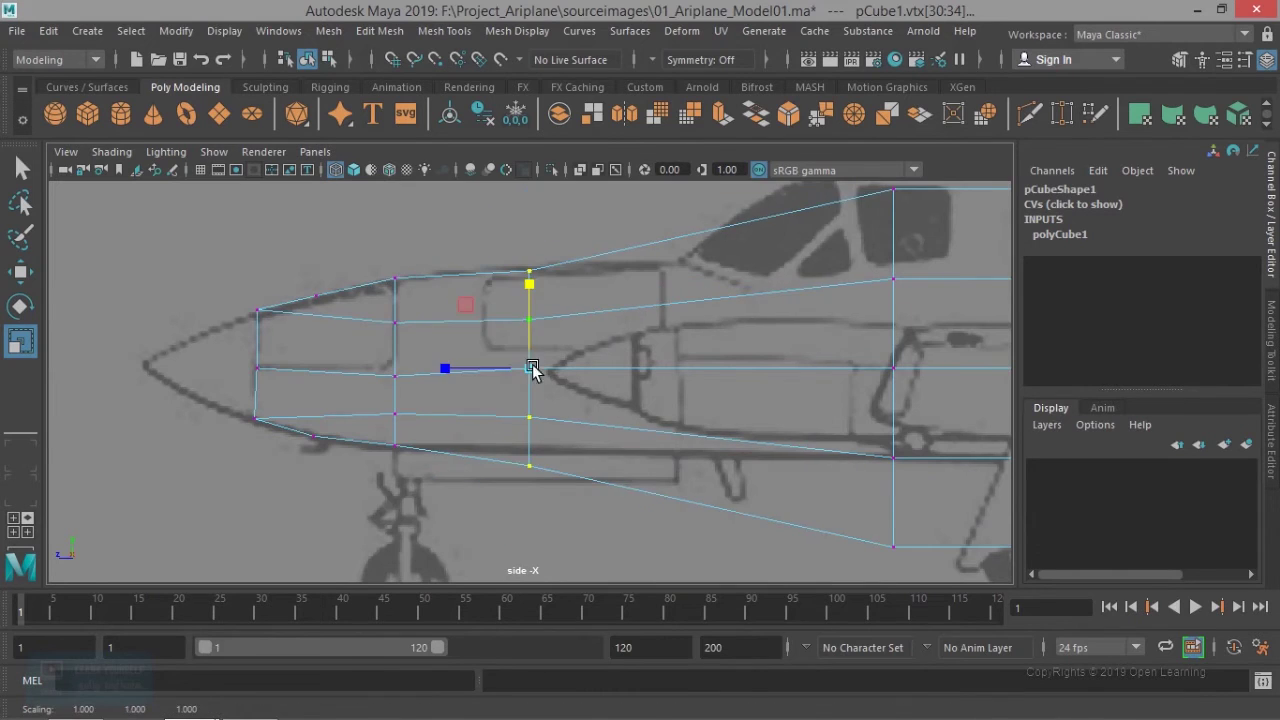
{"action": "scroll", "coordinate": [532, 368], "scroll_direction": "up", "scroll_amount": 3}
{"action": "left_click_drag", "start_coordinate": [530, 276], "coordinate": [532, 260]}
{"action": "scroll", "coordinate": [543, 326], "scroll_direction": "down", "scroll_amount": 1}
Step: Move the whole fourth vertex column forward and up to the cabin roof's front edge, behind the windshield
{"action": "key", "text": "w"}
{"action": "middle_click_drag", "start_coordinate": [688, 408], "coordinate": [620, 434], "text": "alt"}
{"action": "scroll", "coordinate": [660, 420], "scroll_direction": "down", "scroll_amount": 3}
{"action": "left_click_drag", "start_coordinate": [646, 229], "coordinate": [708, 556]}
{"action": "left_click_drag", "start_coordinate": [672, 400], "coordinate": [637, 376]}
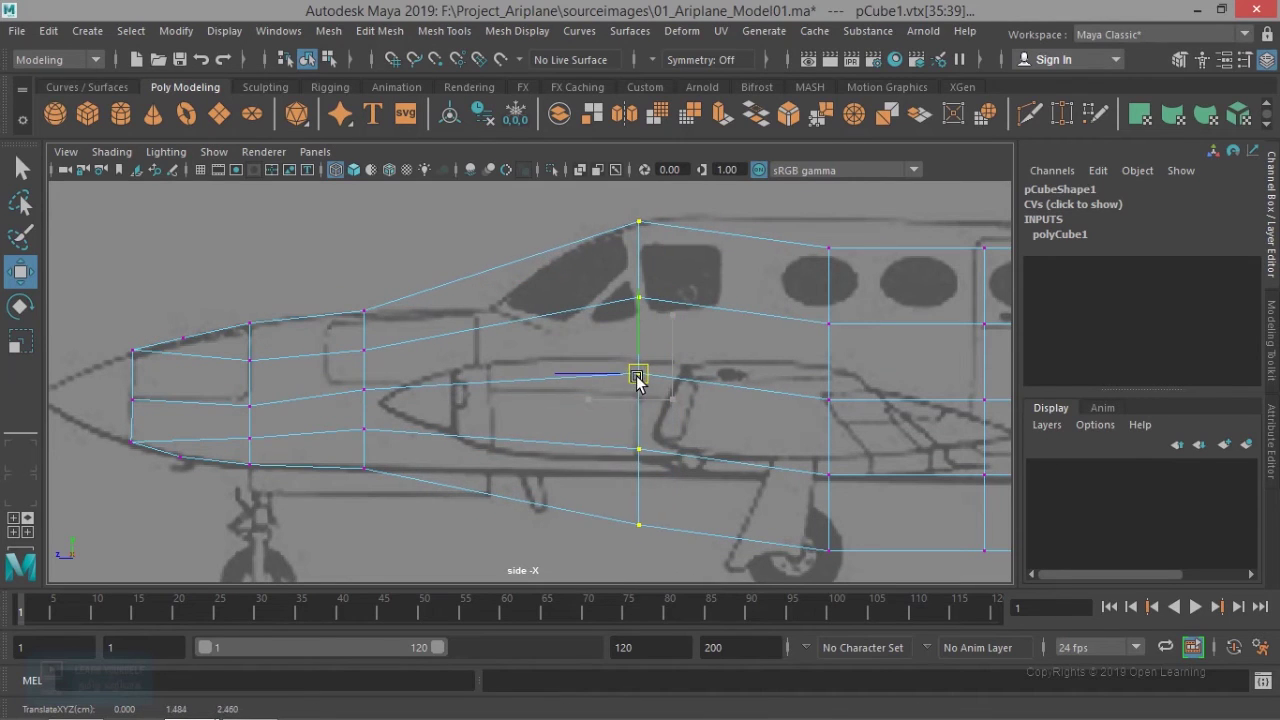
Step: Scale the fourth vertex column vertically to the fuselage height and lower its second-lowest vertices
{"action": "key", "text": "r"}
{"action": "left_click_drag", "start_coordinate": [643, 286], "coordinate": [641, 252]}
{"action": "key", "text": "w"}
{"action": "key", "text": "r"}
{"action": "left_click_drag", "start_coordinate": [618, 437], "coordinate": [665, 474]}
{"action": "key", "text": "w"}
{"action": "left_click_drag", "start_coordinate": [641, 362], "coordinate": [642, 383]}
Step: Adjust the heights of the middle and second-from-top vertices in the column behind the windshield
{"action": "scroll", "coordinate": [659, 470], "scroll_direction": "down", "scroll_amount": 3}
{"action": "scroll", "coordinate": [659, 470], "scroll_direction": "up", "scroll_amount": 2}
{"action": "scroll", "coordinate": [655, 466], "scroll_direction": "up", "scroll_amount": 1}
{"action": "middle_click_drag", "start_coordinate": [710, 521], "coordinate": [600, 497], "text": "alt"}
{"action": "scroll", "coordinate": [497, 352], "scroll_direction": "up", "scroll_amount": 2}
{"action": "middle_click_drag", "start_coordinate": [497, 350], "coordinate": [494, 394], "text": "alt"}
{"action": "left_click_drag", "start_coordinate": [494, 394], "coordinate": [560, 436]}
{"action": "left_click_drag", "start_coordinate": [534, 332], "coordinate": [538, 385]}
{"action": "left_click_drag", "start_coordinate": [457, 320], "coordinate": [560, 355]}
{"action": "left_click_drag", "start_coordinate": [534, 250], "coordinate": [537, 297]}
{"action": "left_click", "coordinate": [529, 262]}
Step: Raise the top vertices of the column at the first oval cabin window onto the roof outline
{"action": "scroll", "coordinate": [545, 375], "scroll_direction": "down", "scroll_amount": 4}
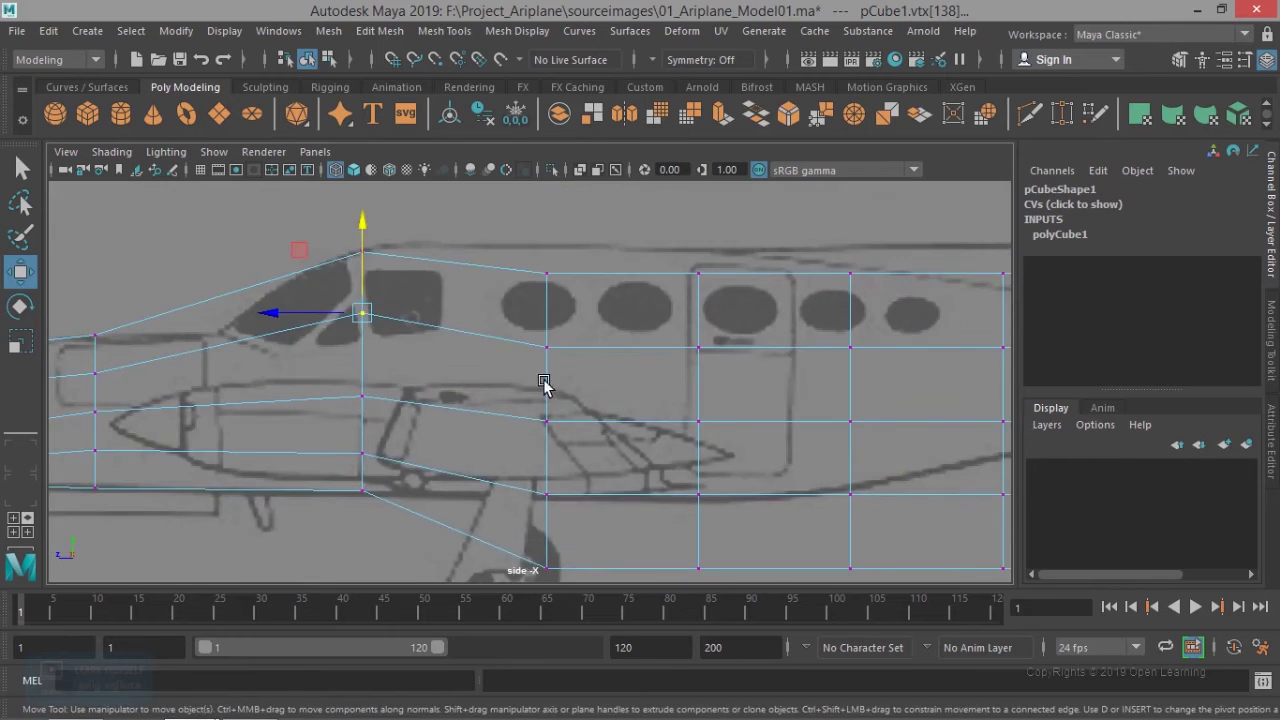
{"action": "left_click_drag", "start_coordinate": [922, 320], "coordinate": [923, 321]}
{"action": "left_click_drag", "start_coordinate": [683, 206], "coordinate": [681, 202]}
{"action": "scroll", "coordinate": [450, 260], "scroll_direction": "up", "scroll_amount": 4}
{"action": "middle_click_drag", "start_coordinate": [372, 190], "coordinate": [540, 329], "text": "alt"}
{"action": "left_click_drag", "start_coordinate": [540, 329], "coordinate": [625, 400]}
{"action": "left_click_drag", "start_coordinate": [592, 279], "coordinate": [590, 247]}
Step: Raise the top vertices of the two columns at the cabin door and rear windows to the upper outline
{"action": "middle_click_drag", "start_coordinate": [738, 352], "coordinate": [528, 352], "text": "alt"}
{"action": "mouse_move", "coordinate": [540, 360]}
{"action": "left_mouse_down"}
{"action": "mouse_move", "coordinate": [568, 390]}
{"action": "mouse_move", "coordinate": [554, 347]}
{"action": "left_mouse_up"}
{"action": "middle_click_drag", "start_coordinate": [620, 358], "coordinate": [479, 344], "text": "alt"}
{"action": "key", "text": "ctrl+z"}
{"action": "left_click_drag", "start_coordinate": [419, 276], "coordinate": [420, 249]}
{"action": "left_click_drag", "start_coordinate": [570, 335], "coordinate": [625, 385]}
{"action": "left_click_drag", "start_coordinate": [598, 275], "coordinate": [599, 264]}
Step: Lower the top vertices of the last two columns onto the tail section's descending upper outline
{"action": "middle_click_drag", "start_coordinate": [668, 374], "coordinate": [454, 339], "text": "alt"}
{"action": "left_click_drag", "start_coordinate": [600, 355], "coordinate": [500, 288]}
{"action": "left_click_drag", "start_coordinate": [563, 262], "coordinate": [564, 284]}
{"action": "left_click_drag", "start_coordinate": [700, 295], "coordinate": [780, 360]}
{"action": "left_click_drag", "start_coordinate": [740, 263], "coordinate": [741, 301]}
Step: Adjust the lowest vertex rows of the five rear columns vertically toward the fuselage's lower outline
{"action": "middle_click_drag", "start_coordinate": [650, 543], "coordinate": [600, 483], "text": "alt"}
{"action": "scroll", "coordinate": [809, 478], "scroll_direction": "down", "scroll_amount": 2}
{"action": "left_click_drag", "start_coordinate": [465, 465], "coordinate": [573, 549]}
{"action": "scroll", "coordinate": [594, 546], "scroll_direction": "down", "scroll_amount": 1}
{"action": "middle_click_drag", "start_coordinate": [366, 552], "coordinate": [609, 485], "text": "alt"}
{"action": "left_click_drag", "start_coordinate": [293, 465], "coordinate": [925, 530]}
{"action": "left_click_drag", "start_coordinate": [277, 405], "coordinate": [923, 534]}
{"action": "key", "text": "r"}
{"action": "left_click_drag", "start_coordinate": [609, 366], "coordinate": [609, 311]}
{"action": "key", "text": "w"}
Step: Raise the bottom vertex row of the rear columns onto the fuselage's lower outline
{"action": "scroll", "coordinate": [626, 432], "scroll_direction": "up", "scroll_amount": 2}
{"action": "middle_click_drag", "start_coordinate": [620, 428], "coordinate": [669, 509], "text": "alt"}
{"action": "left_click_drag", "start_coordinate": [269, 363], "coordinate": [932, 450]}
{"action": "left_click_drag", "start_coordinate": [600, 340], "coordinate": [600, 309]}
Step: Raise the lower vertices of the rearmost column to the rising underside of the tail
{"action": "middle_click_drag", "start_coordinate": [990, 426], "coordinate": [641, 443], "text": "alt"}
{"action": "left_click_drag", "start_coordinate": [684, 432], "coordinate": [760, 465]}
{"action": "left_click_drag", "start_coordinate": [731, 370], "coordinate": [731, 316]}
{"action": "left_click_drag", "start_coordinate": [668, 328], "coordinate": [731, 293]}
{"action": "key", "text": "ctrl+z"}
{"action": "left_click_drag", "start_coordinate": [681, 456], "coordinate": [786, 560]}
{"action": "left_click_drag", "start_coordinate": [731, 430], "coordinate": [731, 354]}
Step: Fit the lower vertices of the two columns ahead of the rearmost one to the fuselage's rising underside
{"action": "key", "text": "r"}
{"action": "middle_click_drag", "start_coordinate": [837, 443], "coordinate": [988, 381], "text": "alt"}
{"action": "left_click_drag", "start_coordinate": [733, 506], "coordinate": [693, 328]}
{"action": "key", "text": "w"}
{"action": "middle_click_drag", "start_coordinate": [724, 480], "coordinate": [980, 481], "text": "alt"}
{"action": "left_click_drag", "start_coordinate": [783, 496], "coordinate": [760, 400]}
{"action": "middle_click_drag", "start_coordinate": [650, 481], "coordinate": [834, 508], "text": "alt"}
{"action": "scroll", "coordinate": [689, 481], "scroll_direction": "down", "scroll_amount": 3}
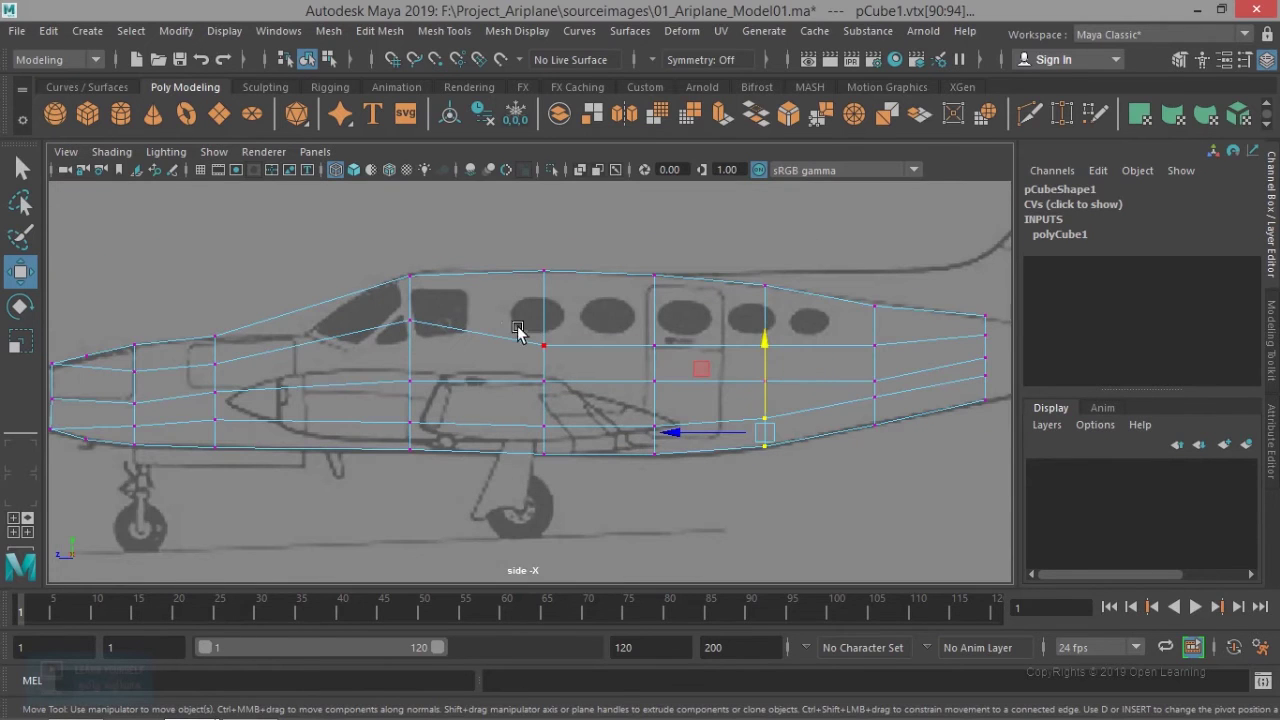
Step: Raise the second-from-top vertices from the first oval window back to the column ahead of the rearmost one
{"action": "left_click_drag", "start_coordinate": [736, 355], "coordinate": [737, 355]}
{"action": "left_click_drag", "start_coordinate": [601, 259], "coordinate": [602, 238]}
{"action": "left_click", "coordinate": [765, 345]}
{"action": "left_click_drag", "start_coordinate": [766, 275], "coordinate": [768, 260]}
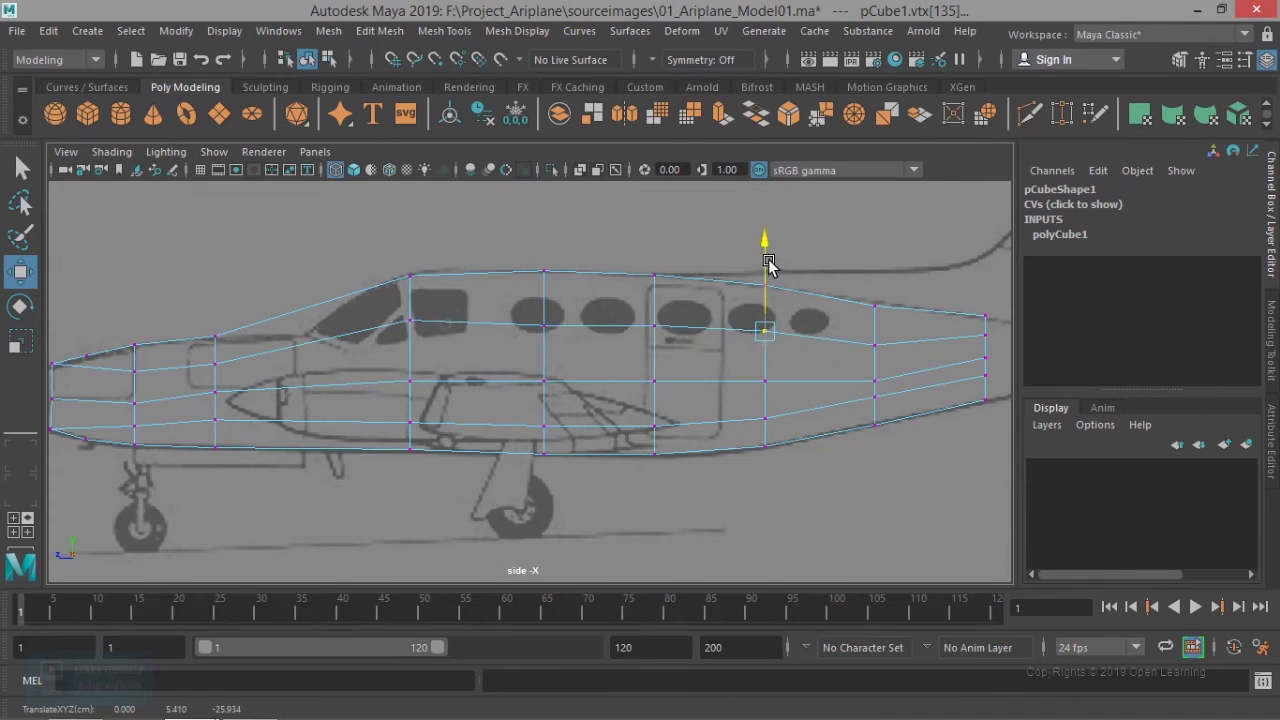
{"action": "middle_click_drag", "start_coordinate": [819, 366], "coordinate": [583, 376], "text": "alt"}
{"action": "scroll", "coordinate": [583, 376], "scroll_direction": "up", "scroll_amount": 3}
{"action": "left_click_drag", "start_coordinate": [655, 368], "coordinate": [726, 406]}
{"action": "left_click_drag", "start_coordinate": [709, 361], "coordinate": [709, 334]}
{"action": "left_click", "coordinate": [714, 426]}
Step: Examine the shaped fuselage mesh in the perspective view from different angles
{"action": "scroll", "coordinate": [714, 440], "scroll_direction": "down", "scroll_amount": 3}
{"action": "middle_click_drag", "start_coordinate": [554, 473], "coordinate": [976, 476], "text": "alt"}
{"action": "middle_click_drag", "start_coordinate": [690, 474], "coordinate": [813, 474], "text": "alt"}
{"action": "key", "text": "space"}
{"action": "key", "text": "space"}
{"action": "left_click_drag", "start_coordinate": [794, 312], "coordinate": [480, 363], "text": "alt"}
{"action": "right_click_drag", "start_coordinate": [480, 363], "coordinate": [696, 427], "text": "alt"}
{"action": "left_click_drag", "start_coordinate": [696, 427], "coordinate": [623, 480], "text": "alt"}
Step: Show the fuselage in the front view and hide the grid there
{"action": "key", "text": "space"}
{"action": "key", "text": "space"}
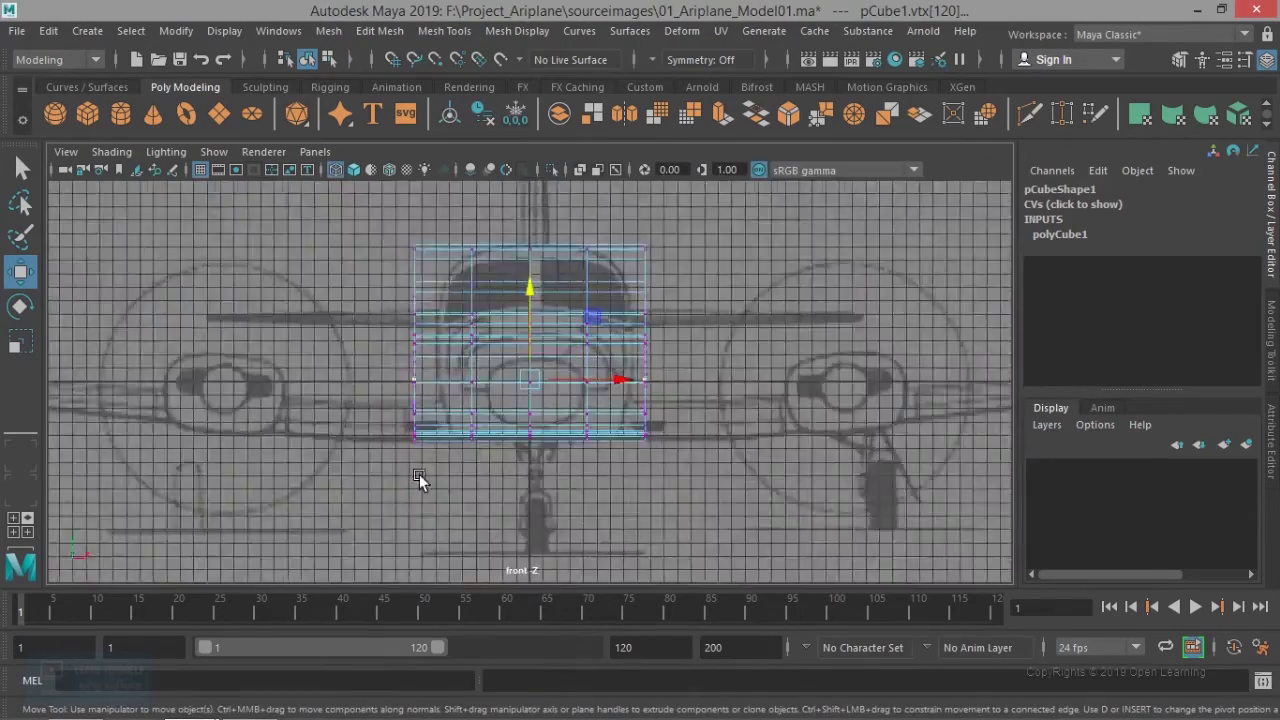
{"action": "middle_click_drag", "start_coordinate": [523, 390], "coordinate": [513, 471], "text": "alt"}
{"action": "scroll", "coordinate": [513, 471], "scroll_direction": "up", "scroll_amount": 1}
{"action": "scroll", "coordinate": [513, 474], "scroll_direction": "down", "scroll_amount": 3}
{"action": "left_click", "coordinate": [200, 169]}
{"action": "scroll", "coordinate": [585, 403], "scroll_direction": "up", "scroll_amount": 5}
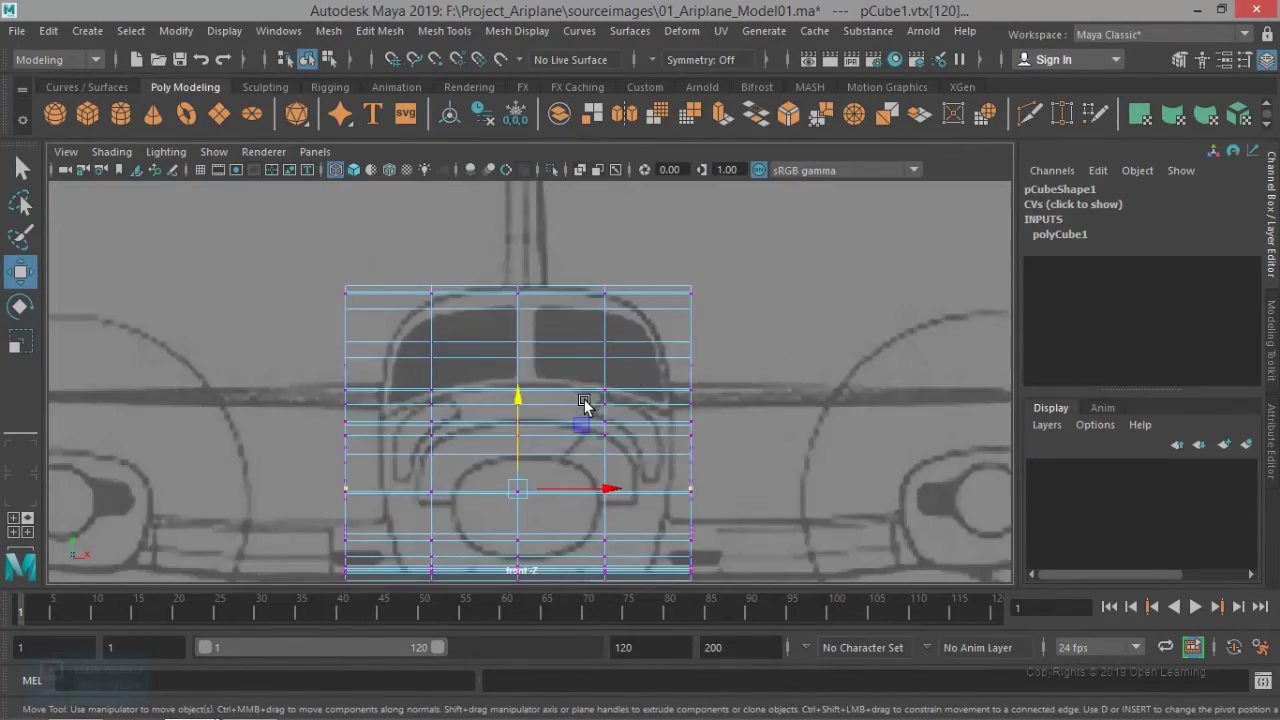
Step: Scale the three inner vertex columns horizontally closer to the centerline
{"action": "scroll", "coordinate": [589, 262], "scroll_direction": "down", "scroll_amount": 2}
{"action": "left_click_drag", "start_coordinate": [629, 571], "coordinate": [629, 571]}
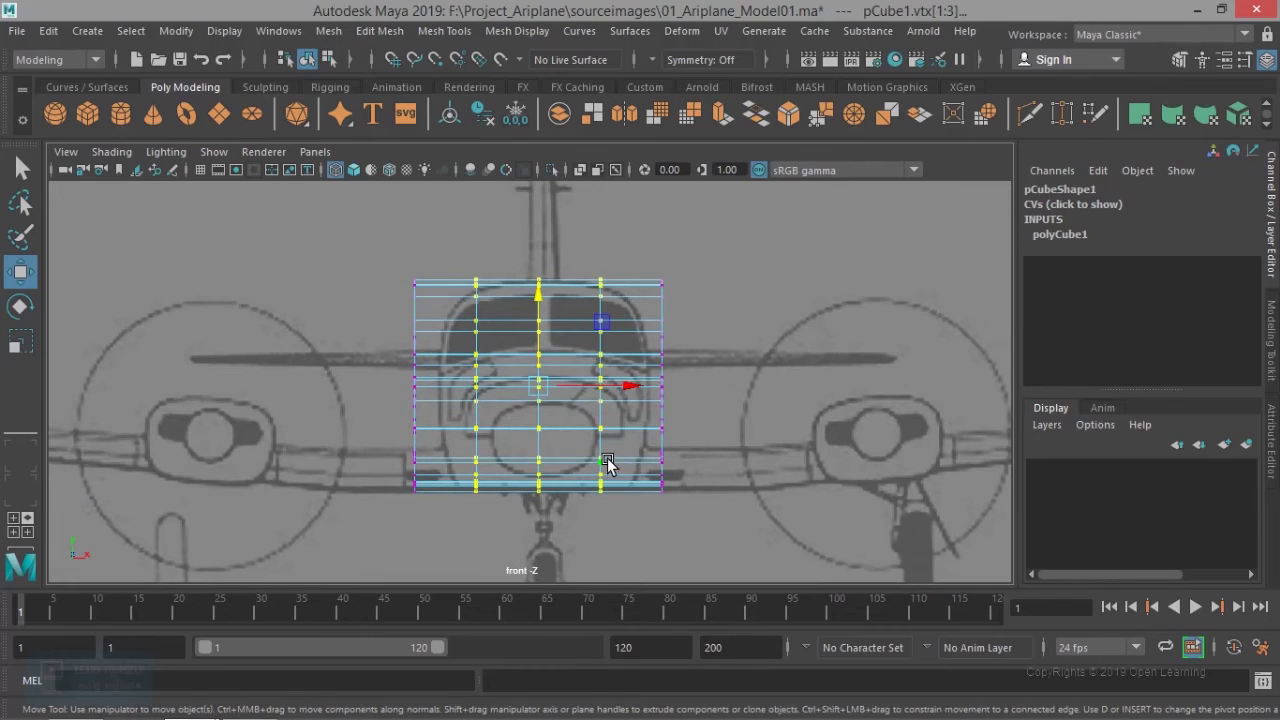
{"action": "key", "text": "r"}
{"action": "left_click_drag", "start_coordinate": [623, 389], "coordinate": [597, 395]}
Step: Scale the two outer vertex columns inward to the fuselage width in the front blueprint
{"action": "scroll", "coordinate": [594, 399], "scroll_direction": "up", "scroll_amount": 2}
{"action": "left_click_drag", "start_coordinate": [318, 236], "coordinate": [392, 532]}
{"action": "left_click_drag", "start_coordinate": [782, 577], "coordinate": [782, 577], "text": "shift"}
{"action": "left_click_drag", "start_coordinate": [630, 389], "coordinate": [615, 392]}
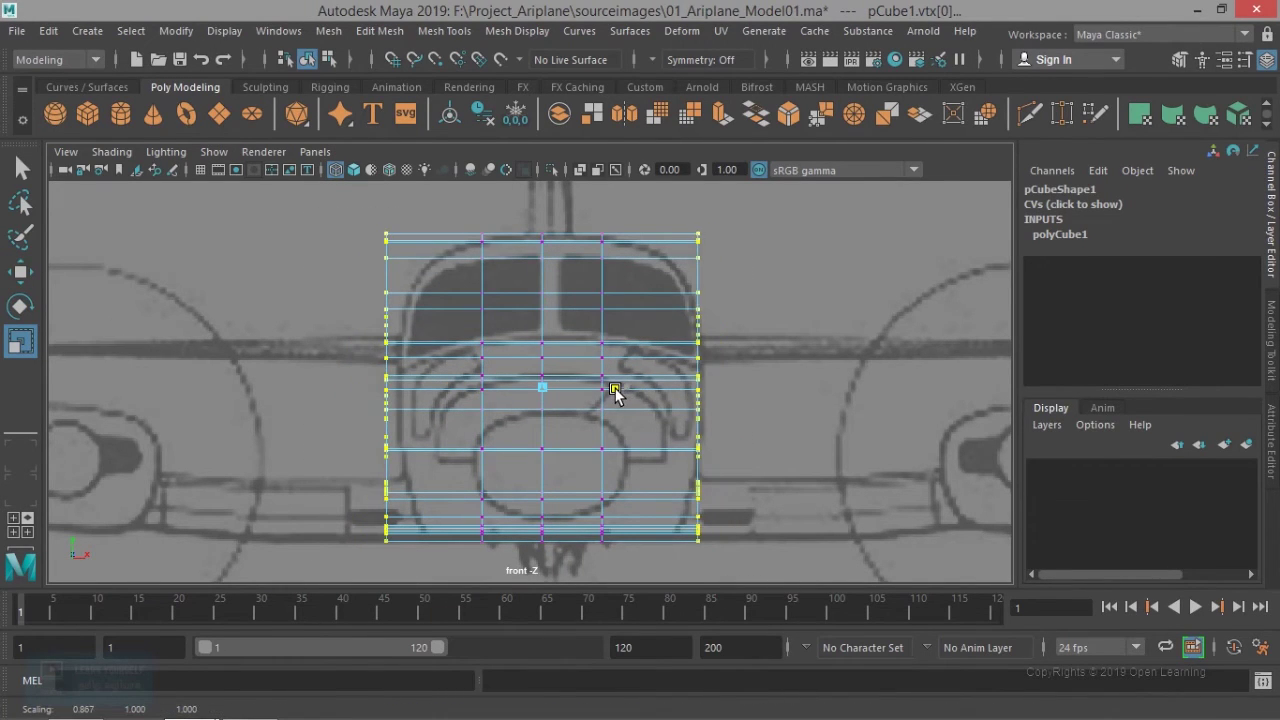
{"action": "scroll", "coordinate": [655, 408], "scroll_direction": "down", "scroll_amount": 3}
{"action": "scroll", "coordinate": [655, 408], "scroll_direction": "up", "scroll_amount": 3}
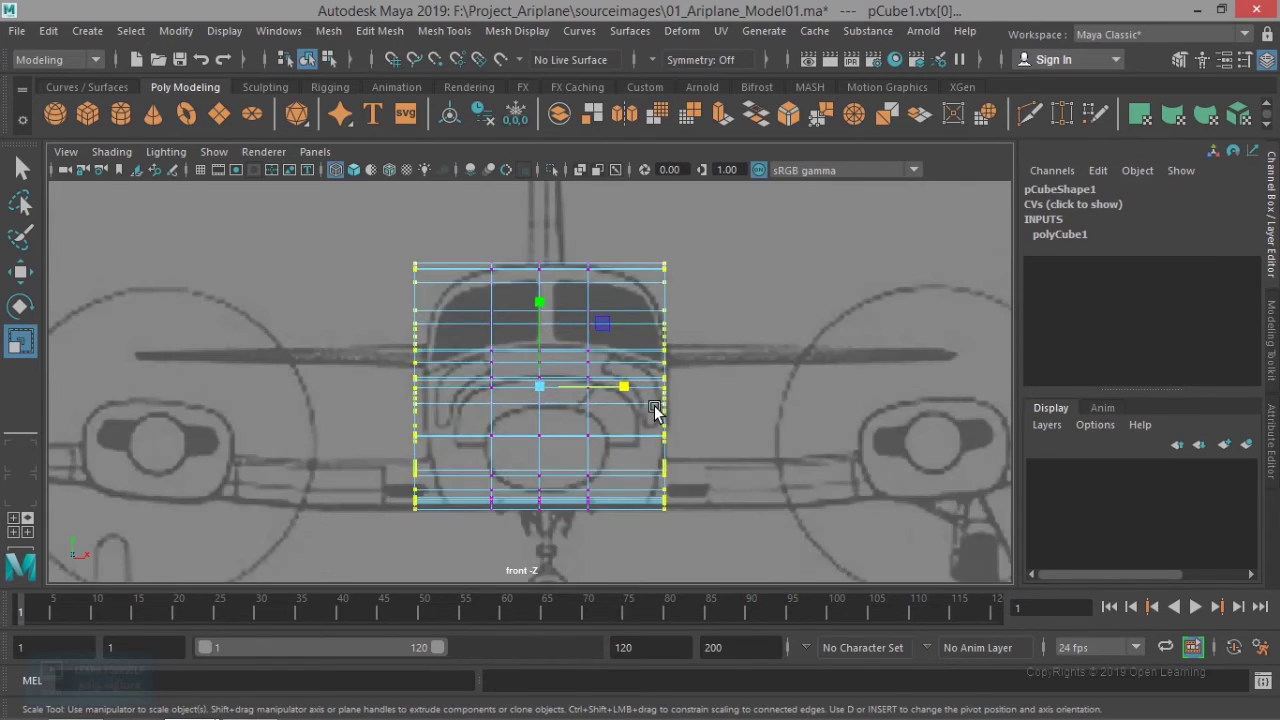
Step: Delete all mesh faces left of the centerline in the front view
{"action": "right_click", "coordinate": [488, 266]}
{"action": "scroll", "coordinate": [654, 409], "scroll_direction": "down", "scroll_amount": 3}
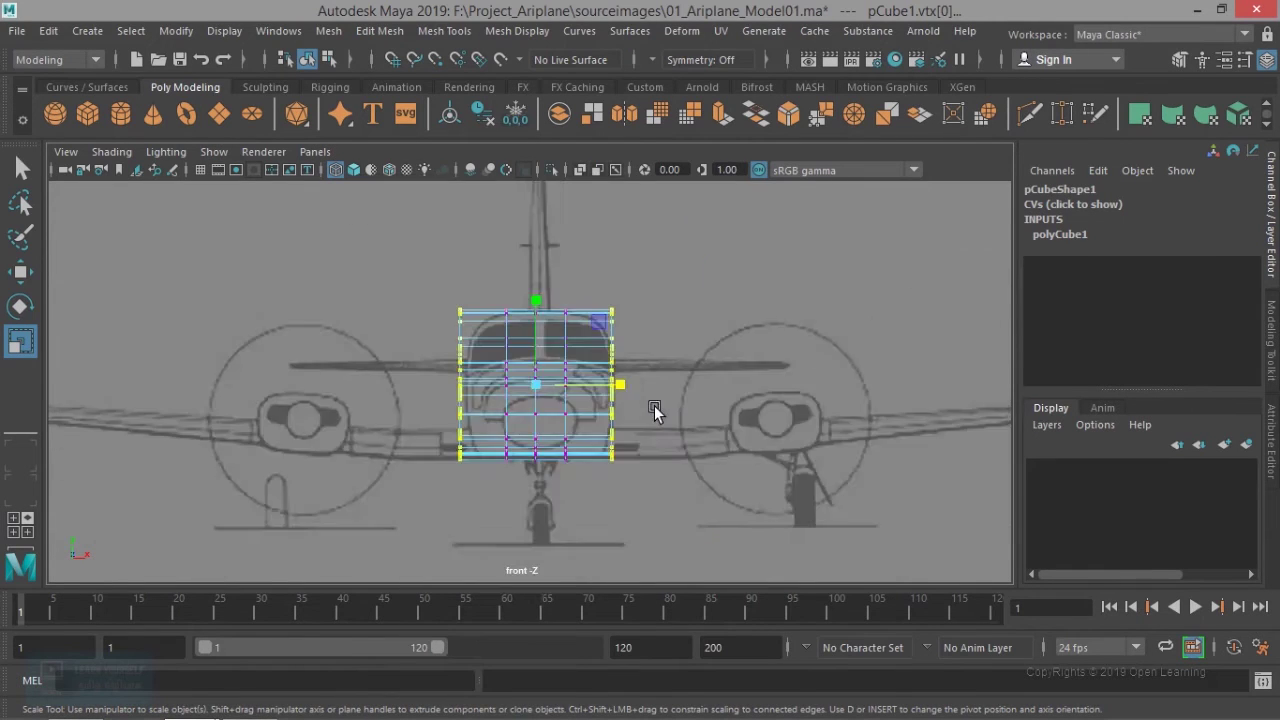
{"action": "scroll", "coordinate": [655, 409], "scroll_direction": "up", "scroll_amount": 2}
{"action": "scroll", "coordinate": [655, 408], "scroll_direction": "up", "scroll_amount": 1}
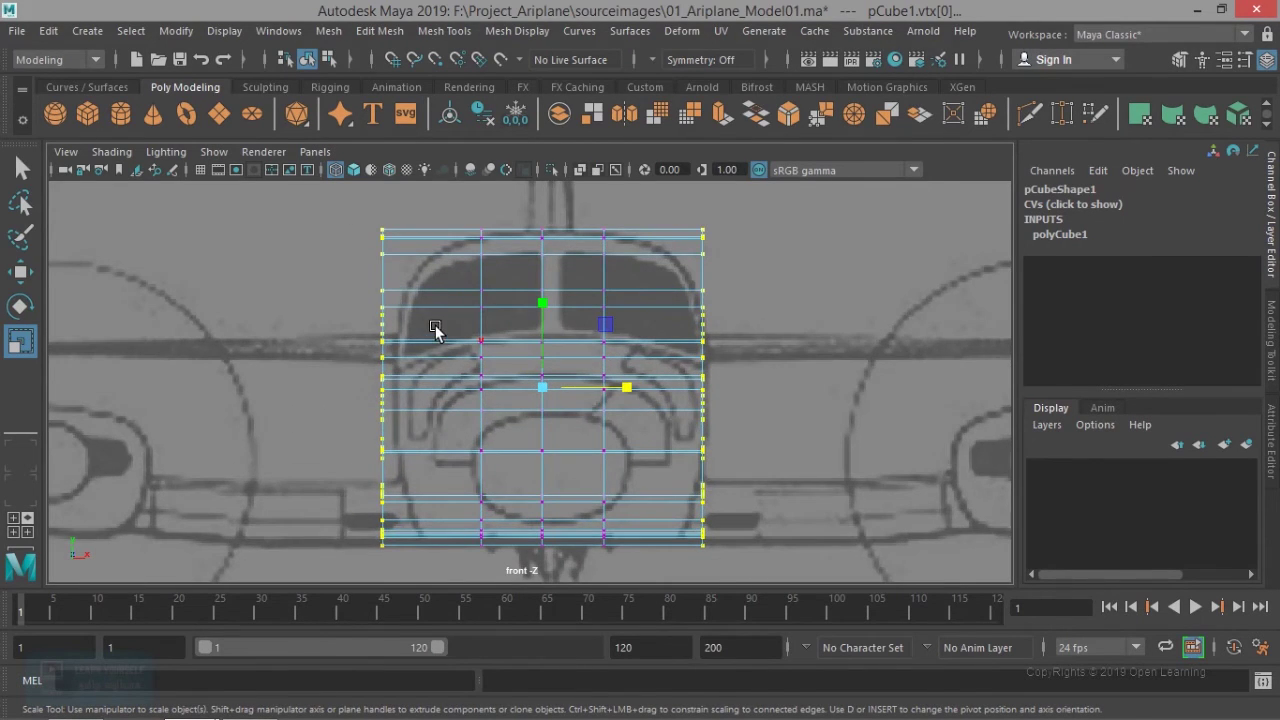
{"action": "right_click", "coordinate": [484, 263]}
{"action": "left_click", "coordinate": [489, 237]}
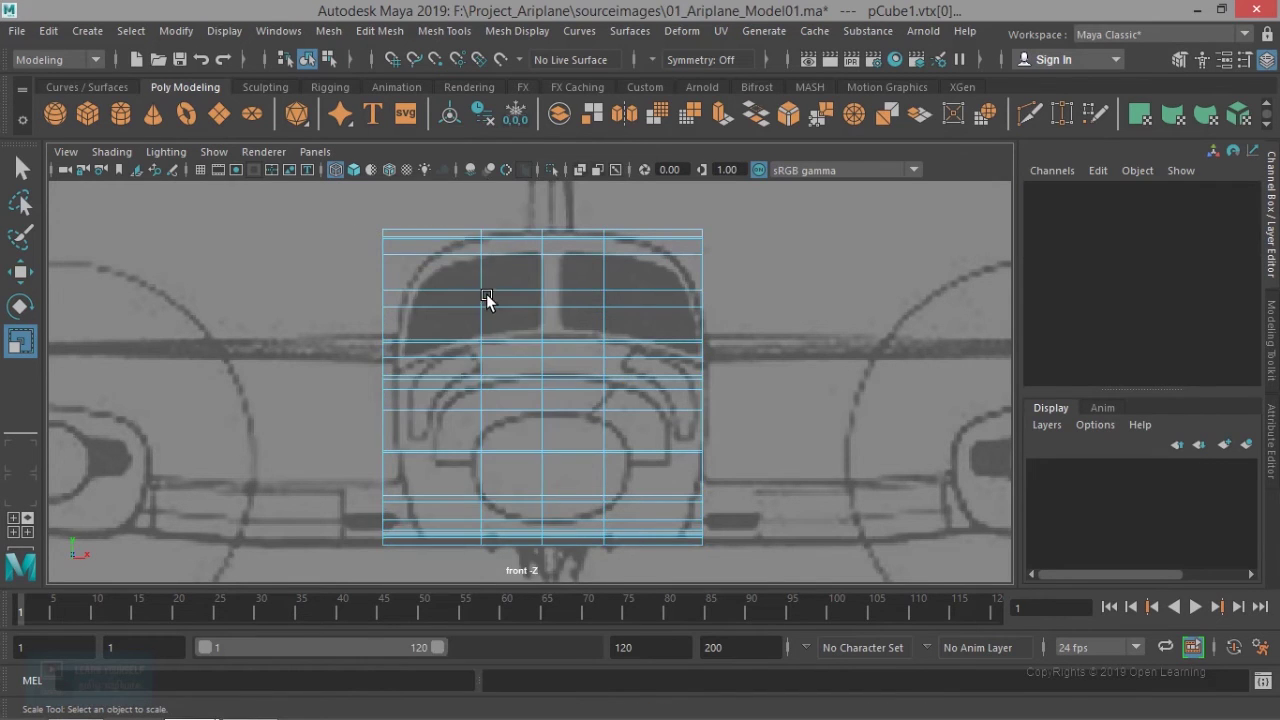
{"action": "scroll", "coordinate": [486, 294], "scroll_direction": "down", "scroll_amount": 2}
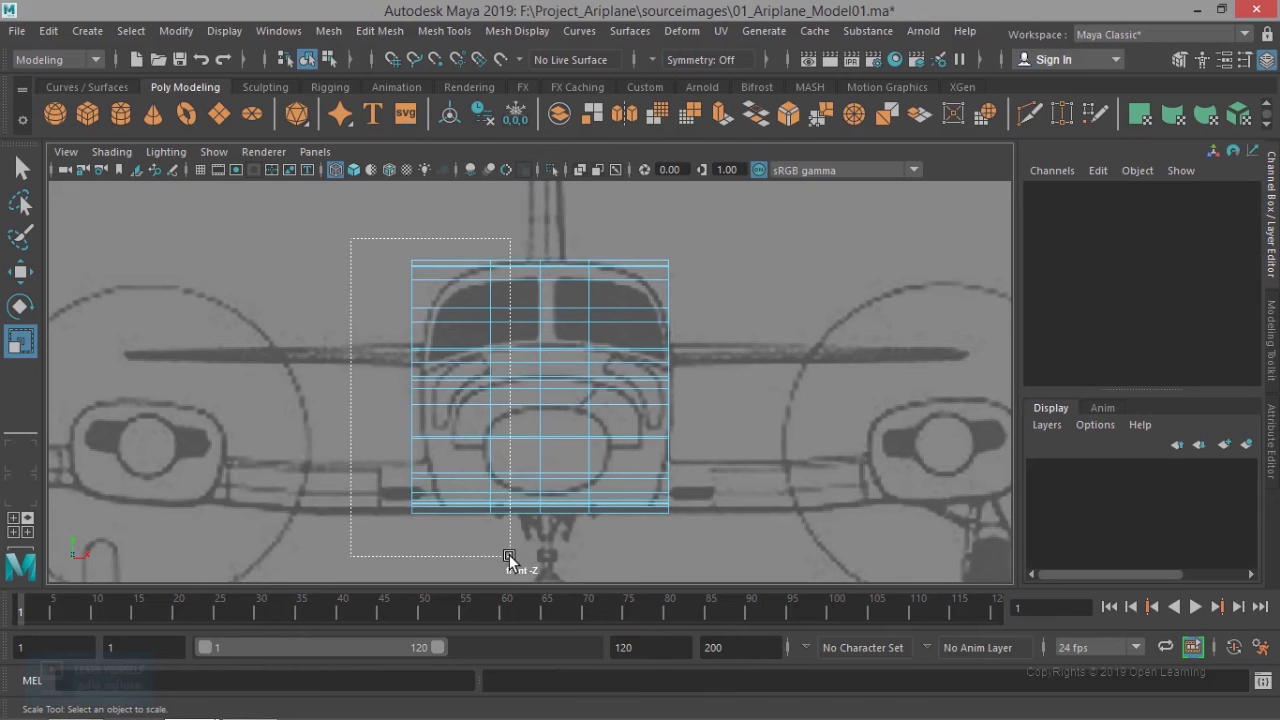
{"action": "left_click_drag", "start_coordinate": [509, 558], "coordinate": [509, 558]}
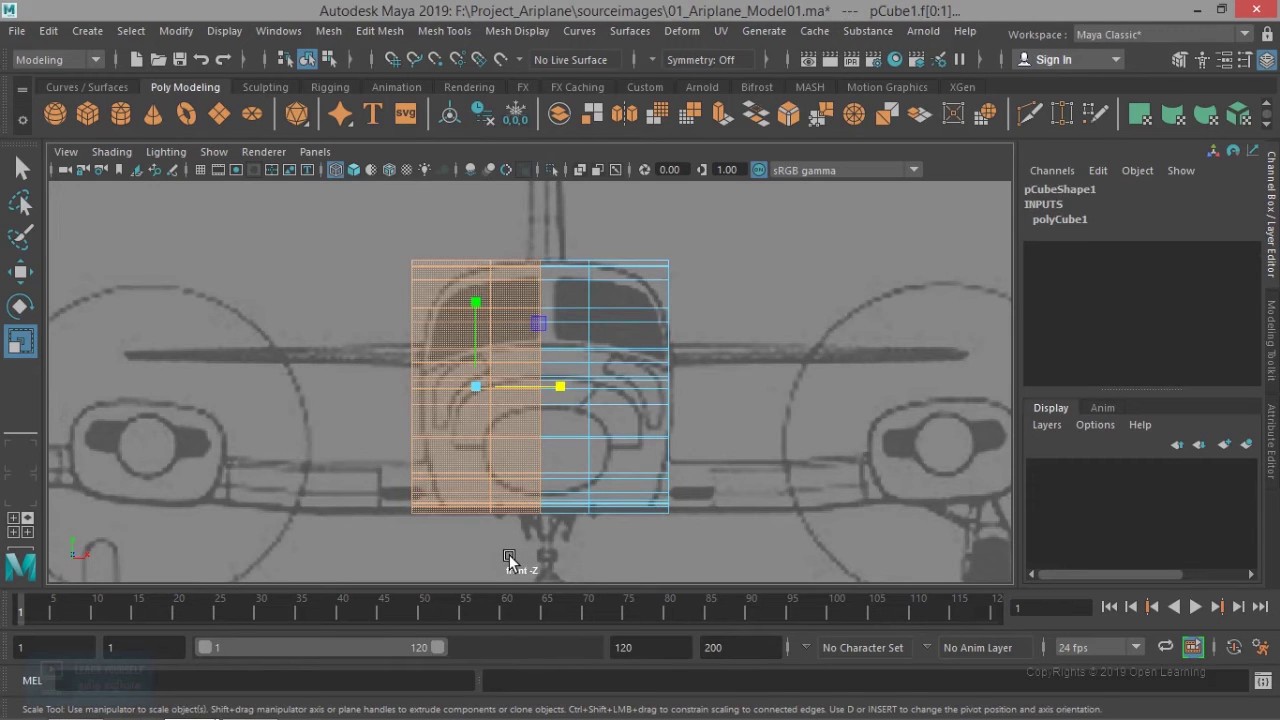
{"action": "key", "text": "Delete"}
Step: Move the upper outer corner vertices inward toward the rounded roof outline of the front blueprint
{"action": "scroll", "coordinate": [532, 457], "scroll_direction": "up", "scroll_amount": 3}
{"action": "middle_click_drag", "start_coordinate": [634, 404], "coordinate": [565, 565], "text": "alt"}
{"action": "scroll", "coordinate": [569, 442], "scroll_direction": "up", "scroll_amount": 3}
{"action": "middle_click_drag", "start_coordinate": [569, 441], "coordinate": [532, 415], "text": "alt"}
{"action": "right_click", "coordinate": [546, 302]}
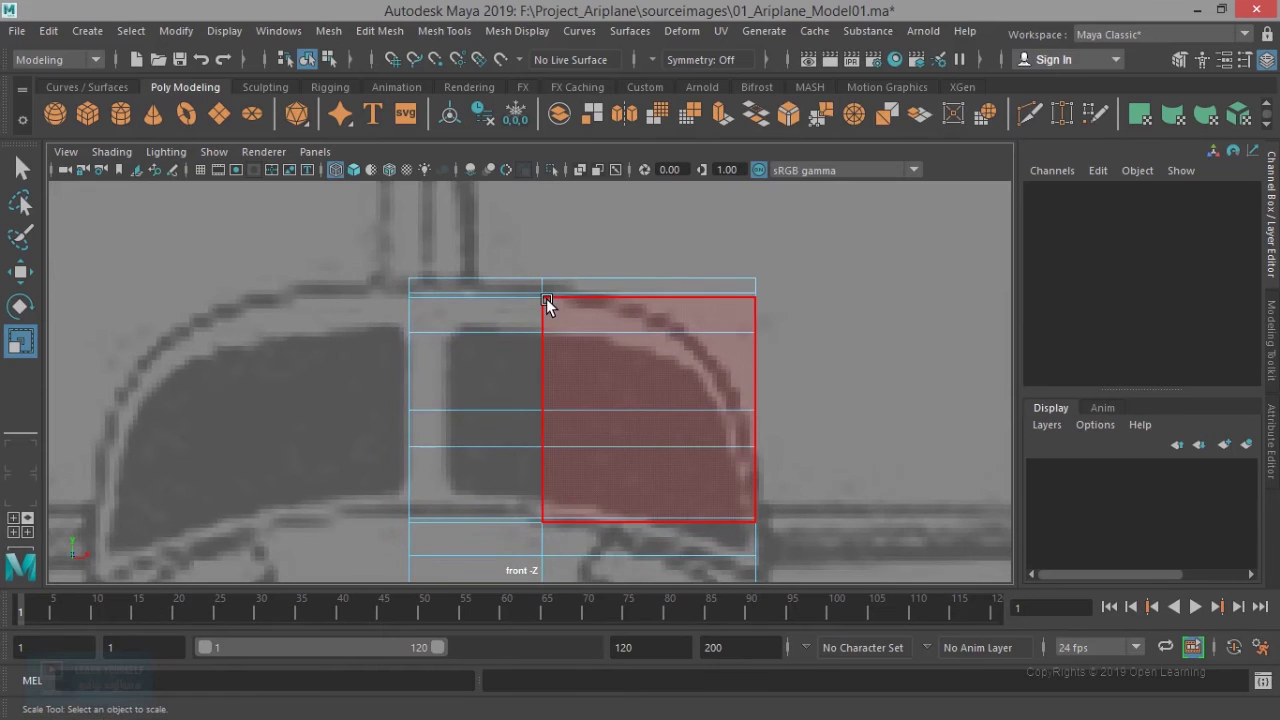
{"action": "left_click", "coordinate": [469, 183]}
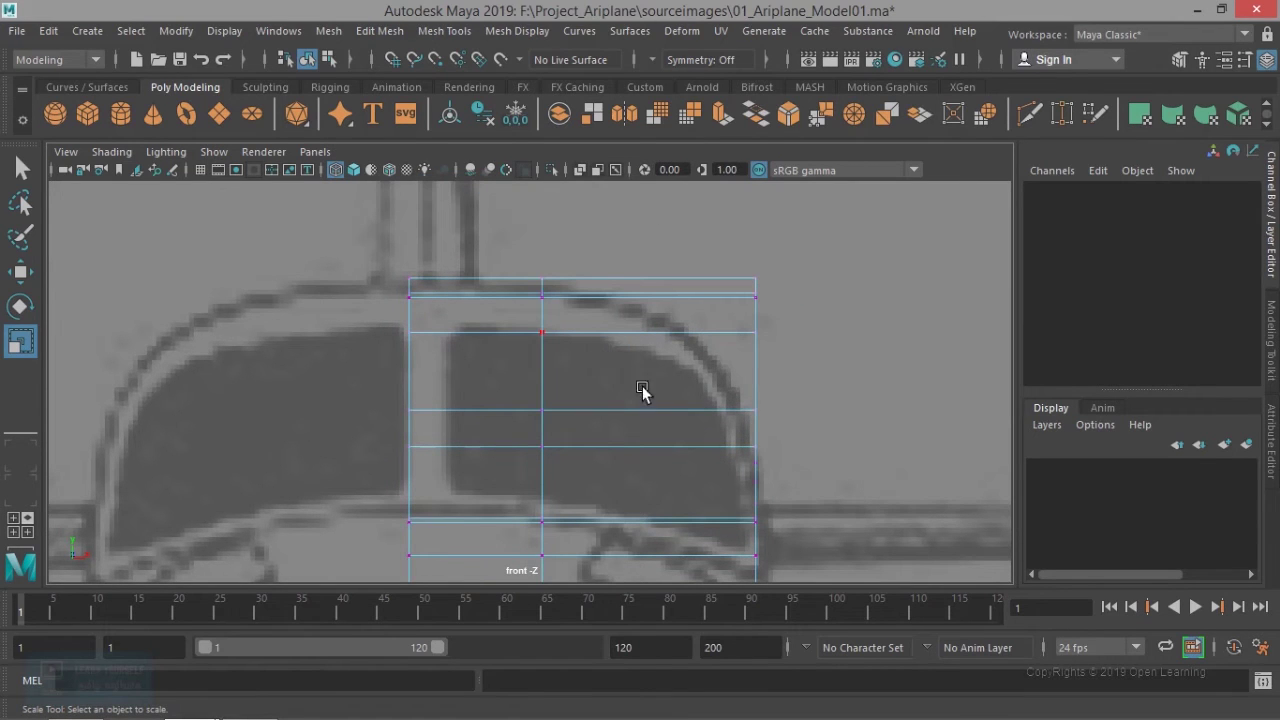
{"action": "left_click_drag", "start_coordinate": [796, 340], "coordinate": [716, 323]}
{"action": "key", "text": "w"}
{"action": "mouse_move", "coordinate": [653, 262]}
{"action": "left_mouse_down"}
{"action": "mouse_move", "coordinate": [720, 344]}
{"action": "mouse_move", "coordinate": [697, 326]}
{"action": "left_mouse_up"}
{"action": "left_click_drag", "start_coordinate": [672, 282], "coordinate": [710, 312]}
{"action": "left_click_drag", "start_coordinate": [694, 308], "coordinate": [673, 312]}
Step: Move the outer-edge vertices below the roof corner onto the fuselage outline in the front blueprint
{"action": "middle_click_drag", "start_coordinate": [708, 334], "coordinate": [616, 177], "text": "alt"}
{"action": "mouse_move", "coordinate": [646, 244]}
{"action": "left_mouse_down"}
{"action": "mouse_move", "coordinate": [674, 266]}
{"action": "mouse_move", "coordinate": [657, 256]}
{"action": "left_mouse_up"}
{"action": "middle_click_drag", "start_coordinate": [703, 344], "coordinate": [697, 244], "text": "alt"}
{"action": "left_click_drag", "start_coordinate": [638, 241], "coordinate": [664, 264]}
{"action": "left_click_drag", "start_coordinate": [629, 327], "coordinate": [678, 283]}
{"action": "left_click_drag", "start_coordinate": [657, 298], "coordinate": [661, 299]}
{"action": "middle_click_drag", "start_coordinate": [681, 289], "coordinate": [679, 235], "text": "alt"}
{"action": "left_click_drag", "start_coordinate": [645, 262], "coordinate": [672, 283]}
{"action": "left_click_drag", "start_coordinate": [645, 309], "coordinate": [670, 336]}
{"action": "left_click_drag", "start_coordinate": [661, 323], "coordinate": [684, 388]}
{"action": "left_click_drag", "start_coordinate": [630, 343], "coordinate": [671, 373]}
Step: Align the mid-height outer-edge vertices with the fuselage side in the front blueprint
{"action": "middle_click_drag", "start_coordinate": [687, 423], "coordinate": [700, 331], "text": "alt"}
{"action": "left_click_drag", "start_coordinate": [658, 405], "coordinate": [666, 456]}
{"action": "scroll", "coordinate": [672, 460], "scroll_direction": "up", "scroll_amount": 4}
{"action": "key", "text": "ctrl+z"}
{"action": "middle_click_drag", "start_coordinate": [674, 463], "coordinate": [598, 340], "text": "alt"}
{"action": "left_click_drag", "start_coordinate": [617, 337], "coordinate": [737, 410]}
{"action": "left_click_drag", "start_coordinate": [680, 369], "coordinate": [663, 378]}
{"action": "left_click_drag", "start_coordinate": [603, 354], "coordinate": [698, 399]}
{"action": "left_click_drag", "start_coordinate": [672, 381], "coordinate": [667, 385]}
Step: Shift the lower outer corner vertices inward to follow the rounded belly outline in the front blueprint
{"action": "middle_click_drag", "start_coordinate": [668, 386], "coordinate": [701, 219], "text": "alt"}
{"action": "left_click_drag", "start_coordinate": [672, 258], "coordinate": [757, 322]}
{"action": "left_click_drag", "start_coordinate": [713, 292], "coordinate": [678, 294]}
{"action": "left_click_drag", "start_coordinate": [665, 309], "coordinate": [728, 344]}
{"action": "left_click_drag", "start_coordinate": [715, 337], "coordinate": [663, 336]}
{"action": "left_click_drag", "start_coordinate": [697, 346], "coordinate": [735, 372]}
{"action": "left_click_drag", "start_coordinate": [718, 359], "coordinate": [646, 352]}
{"action": "left_click_drag", "start_coordinate": [698, 383], "coordinate": [592, 375]}
{"action": "left_click_drag", "start_coordinate": [625, 318], "coordinate": [660, 334]}
{"action": "left_click_drag", "start_coordinate": [607, 299], "coordinate": [656, 362]}
{"action": "left_click_drag", "start_coordinate": [640, 334], "coordinate": [641, 343]}
{"action": "left_click_drag", "start_coordinate": [668, 381], "coordinate": [658, 317]}
{"action": "left_click_drag", "start_coordinate": [668, 334], "coordinate": [662, 325]}
Step: Refine the roof-corner vertices along the upper contour of the front blueprint and return to object mode
{"action": "scroll", "coordinate": [667, 366], "scroll_direction": "down", "scroll_amount": 5}
{"action": "middle_click_drag", "start_coordinate": [544, 403], "coordinate": [577, 433], "text": "alt"}
{"action": "scroll", "coordinate": [691, 381], "scroll_direction": "up", "scroll_amount": 3}
{"action": "scroll", "coordinate": [635, 430], "scroll_direction": "up", "scroll_amount": 1}
{"action": "scroll", "coordinate": [635, 430], "scroll_direction": "down", "scroll_amount": 1}
{"action": "scroll", "coordinate": [635, 430], "scroll_direction": "down", "scroll_amount": 4}
{"action": "middle_click_drag", "start_coordinate": [733, 200], "coordinate": [732, 434], "text": "alt"}
{"action": "scroll", "coordinate": [707, 257], "scroll_direction": "up", "scroll_amount": 3}
{"action": "left_click_drag", "start_coordinate": [704, 252], "coordinate": [743, 283]}
{"action": "left_click_drag", "start_coordinate": [737, 279], "coordinate": [765, 306]}
{"action": "left_click", "coordinate": [762, 309]}
{"action": "left_click", "coordinate": [796, 366]}
{"action": "left_click_drag", "start_coordinate": [796, 366], "coordinate": [790, 364]}
{"action": "scroll", "coordinate": [790, 364], "scroll_direction": "down", "scroll_amount": 3}
{"action": "right_click_drag", "start_coordinate": [635, 316], "coordinate": [732, 166]}
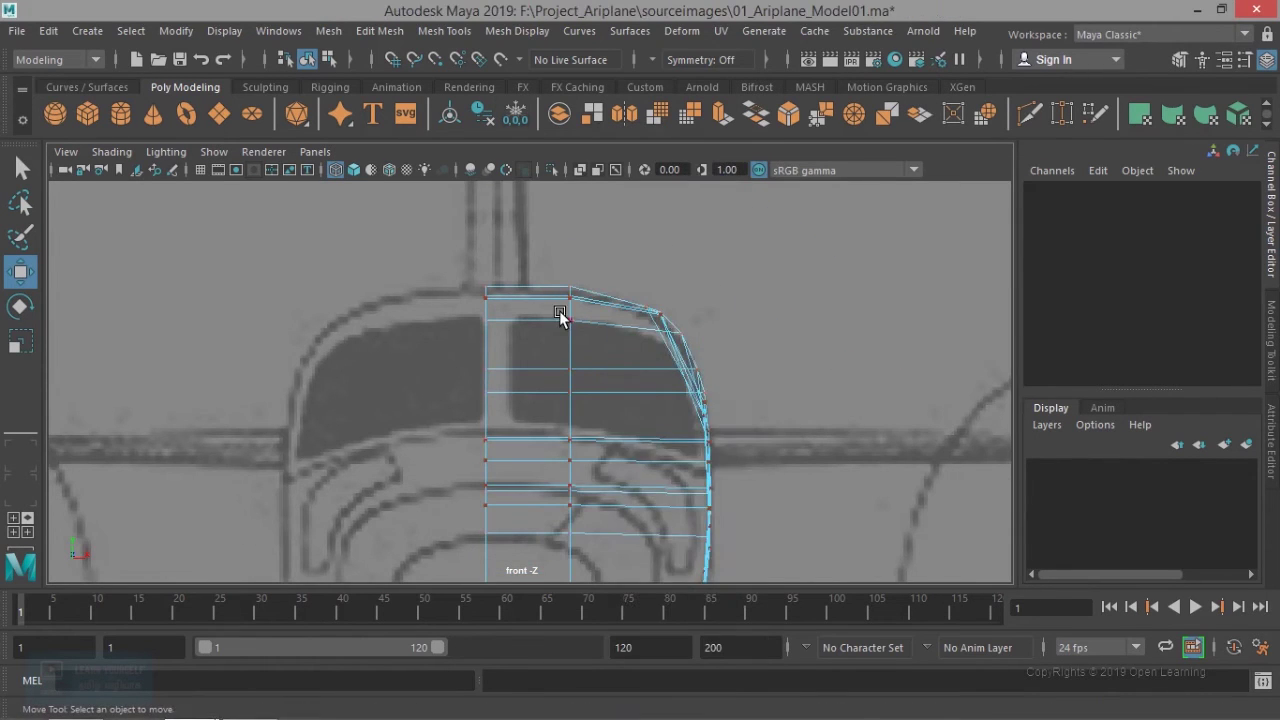
Step: Display the fuselage shaded with smooth preview in the perspective view and examine its shape from several angles
{"action": "key", "text": "space"}
{"action": "key", "text": "space"}
{"action": "left_click", "coordinate": [589, 308]}
{"action": "left_click", "coordinate": [620, 300]}
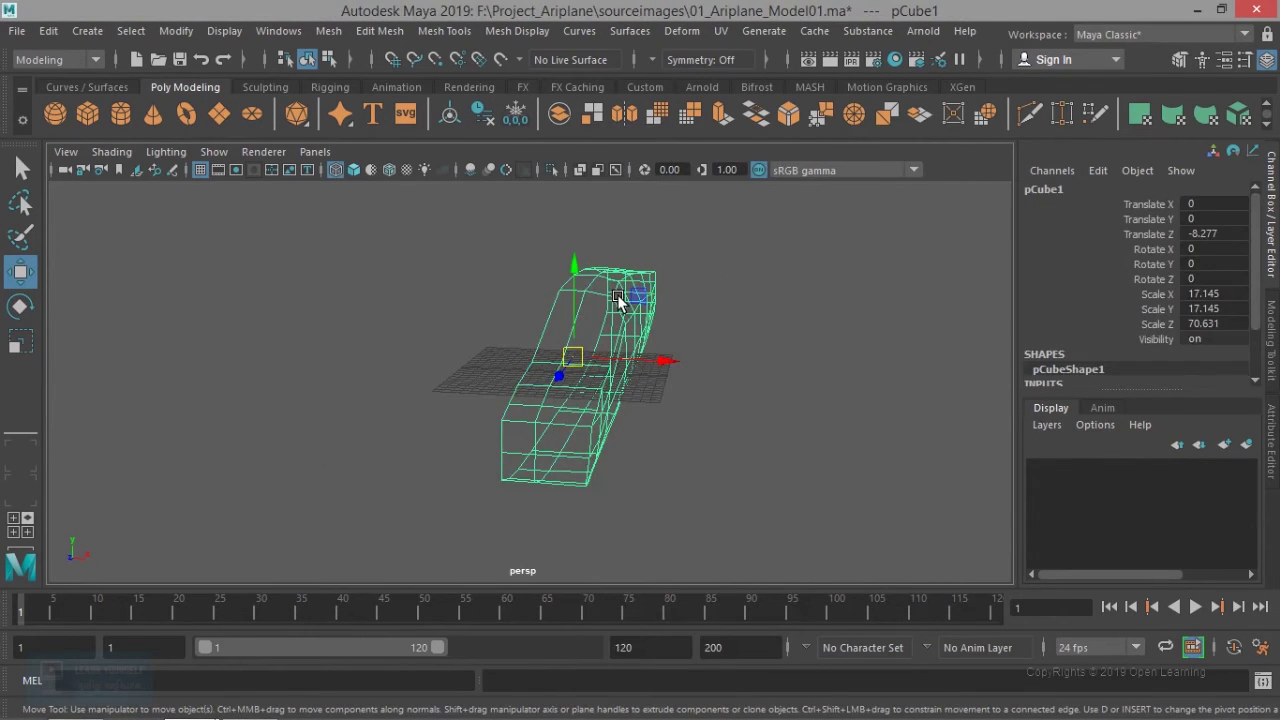
{"action": "key", "text": "5"}
{"action": "left_click", "coordinate": [743, 366]}
{"action": "left_click_drag", "start_coordinate": [743, 366], "coordinate": [631, 329], "text": "alt"}
{"action": "left_click", "coordinate": [631, 325]}
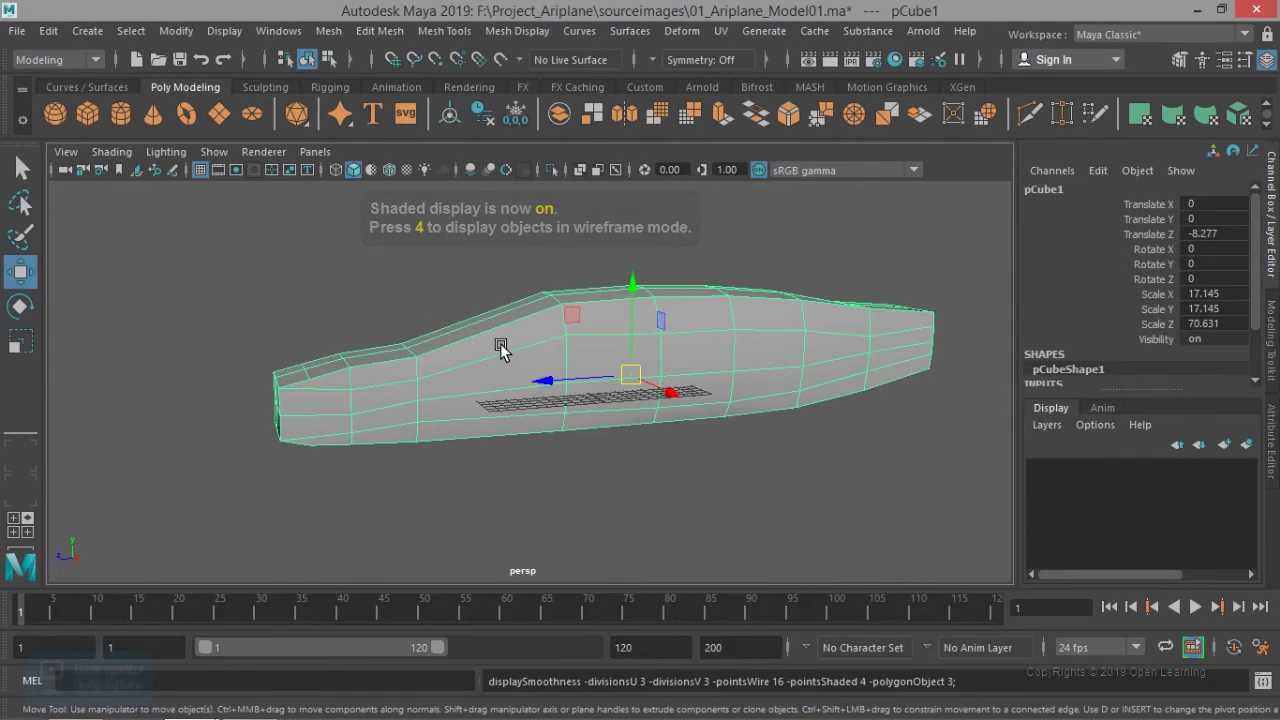
{"action": "key", "text": "3"}
{"action": "left_click", "coordinate": [501, 470]}
{"action": "left_click_drag", "start_coordinate": [501, 470], "coordinate": [562, 358], "text": "alt"}
{"action": "left_click", "coordinate": [645, 449]}
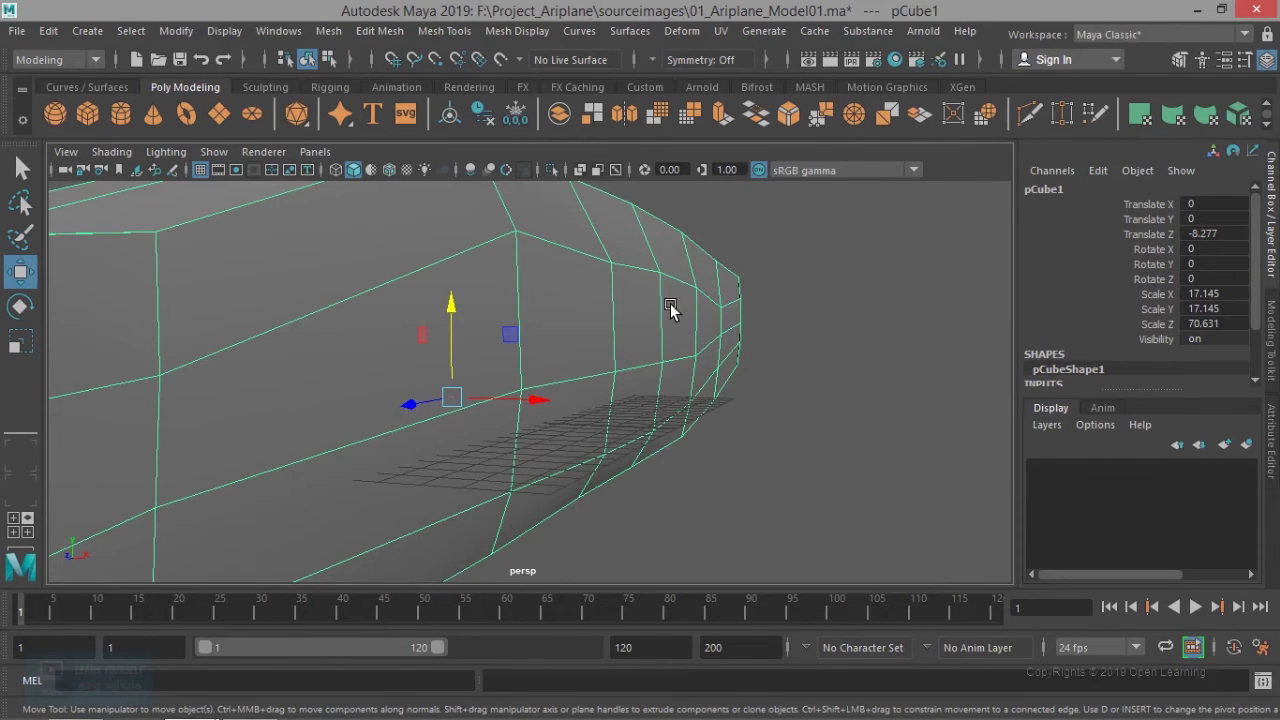
Step: Select the blueprint image plane in the side view and bring its shape attributes into view
{"action": "key", "text": "space"}
{"action": "key", "text": "space"}
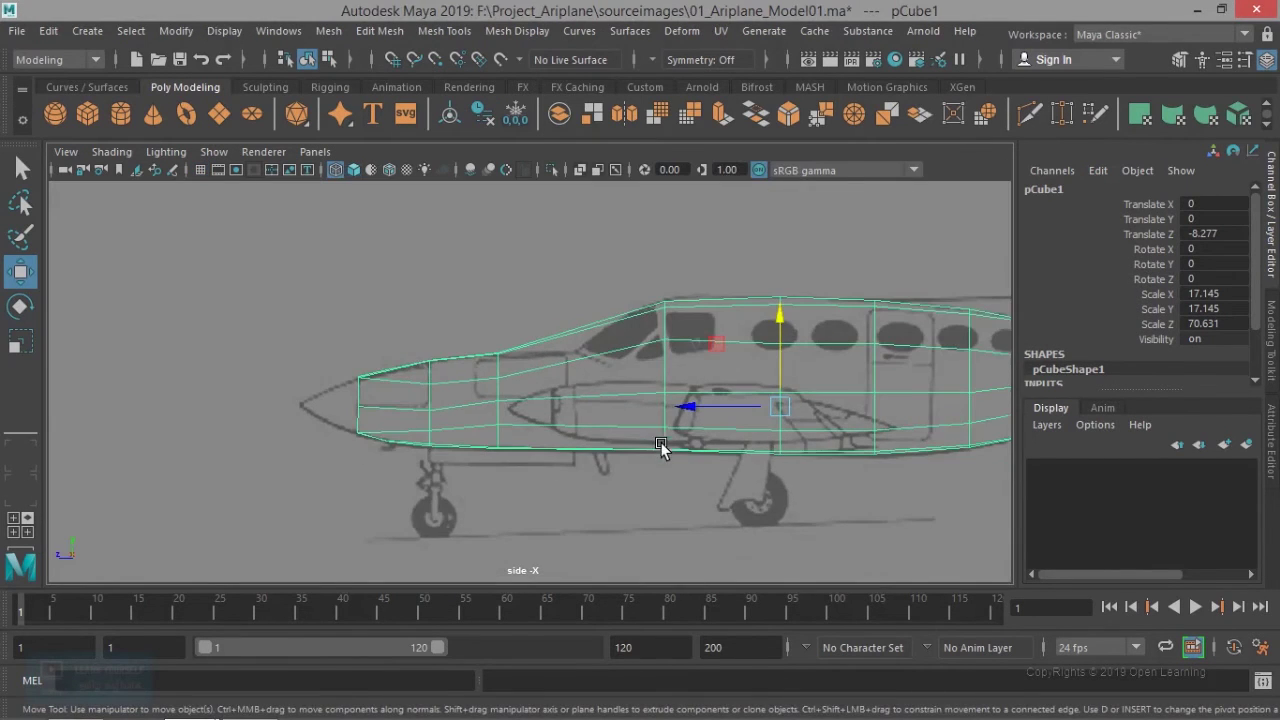
{"action": "middle_click_drag", "start_coordinate": [656, 444], "coordinate": [566, 420], "text": "alt"}
{"action": "scroll", "coordinate": [375, 435], "scroll_direction": "up", "scroll_amount": 2}
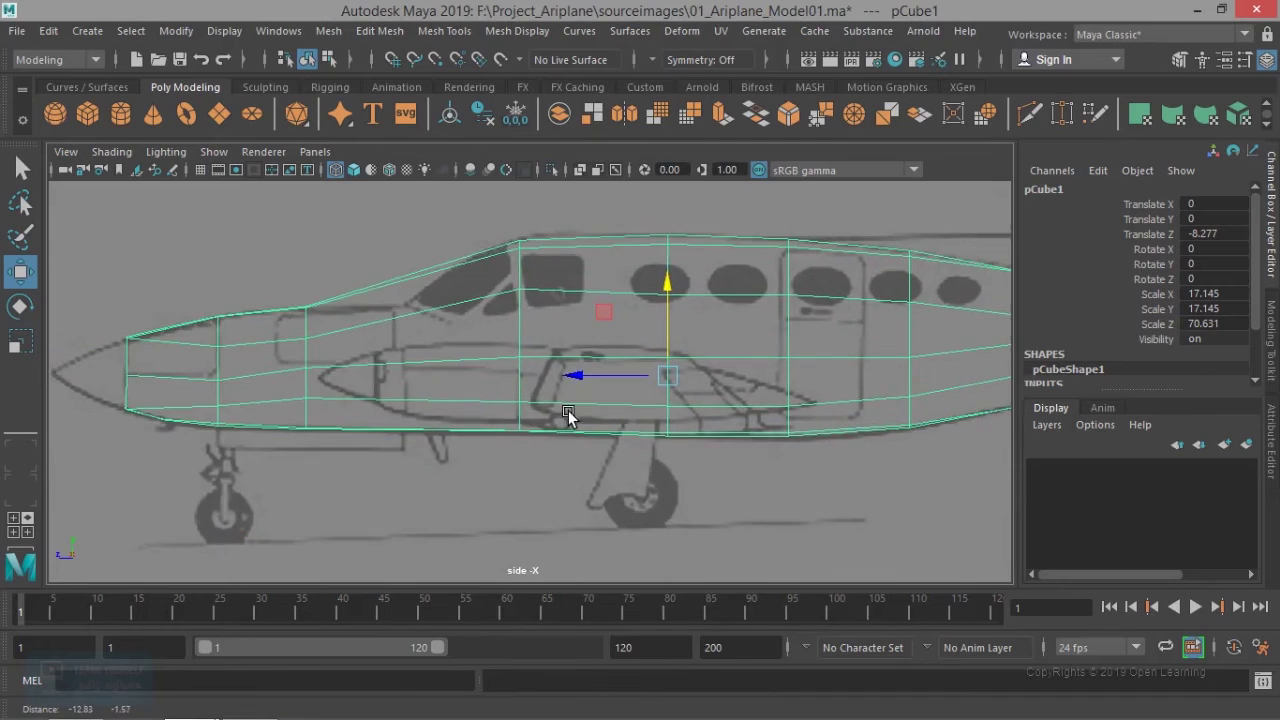
{"action": "scroll", "coordinate": [481, 481], "scroll_direction": "down", "scroll_amount": 8}
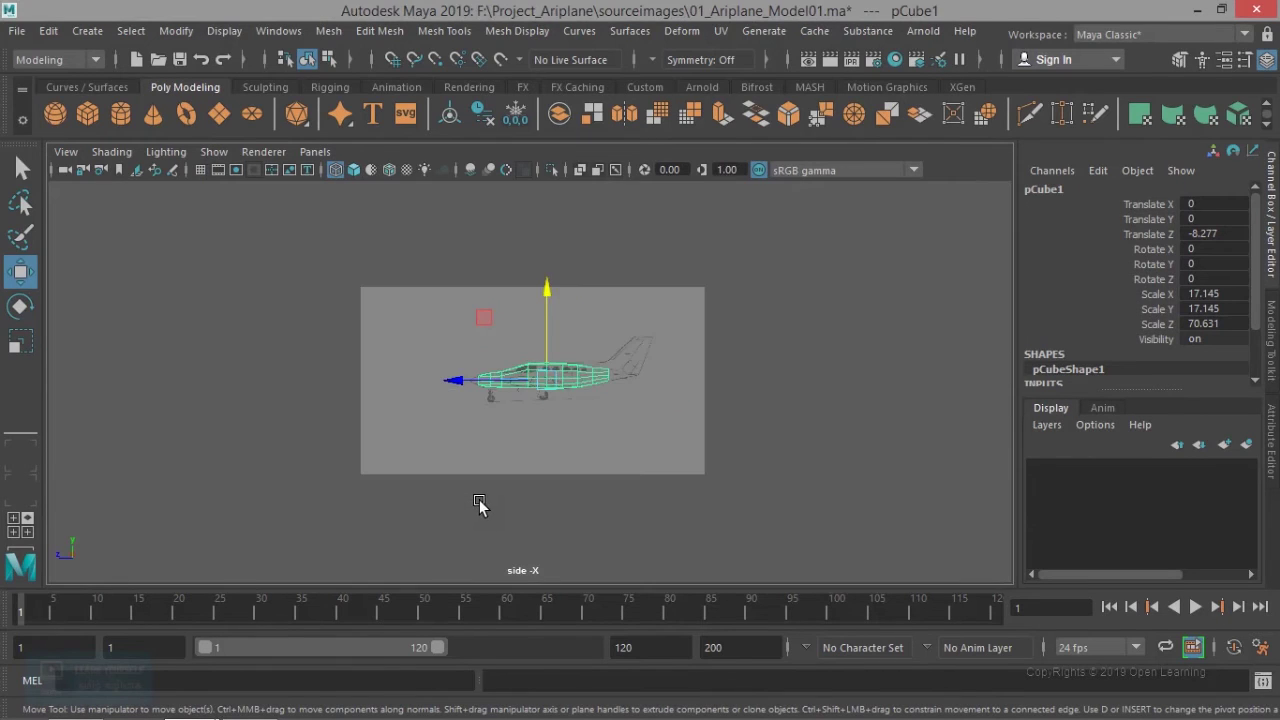
{"action": "left_click_drag", "start_coordinate": [341, 517], "coordinate": [341, 518]}
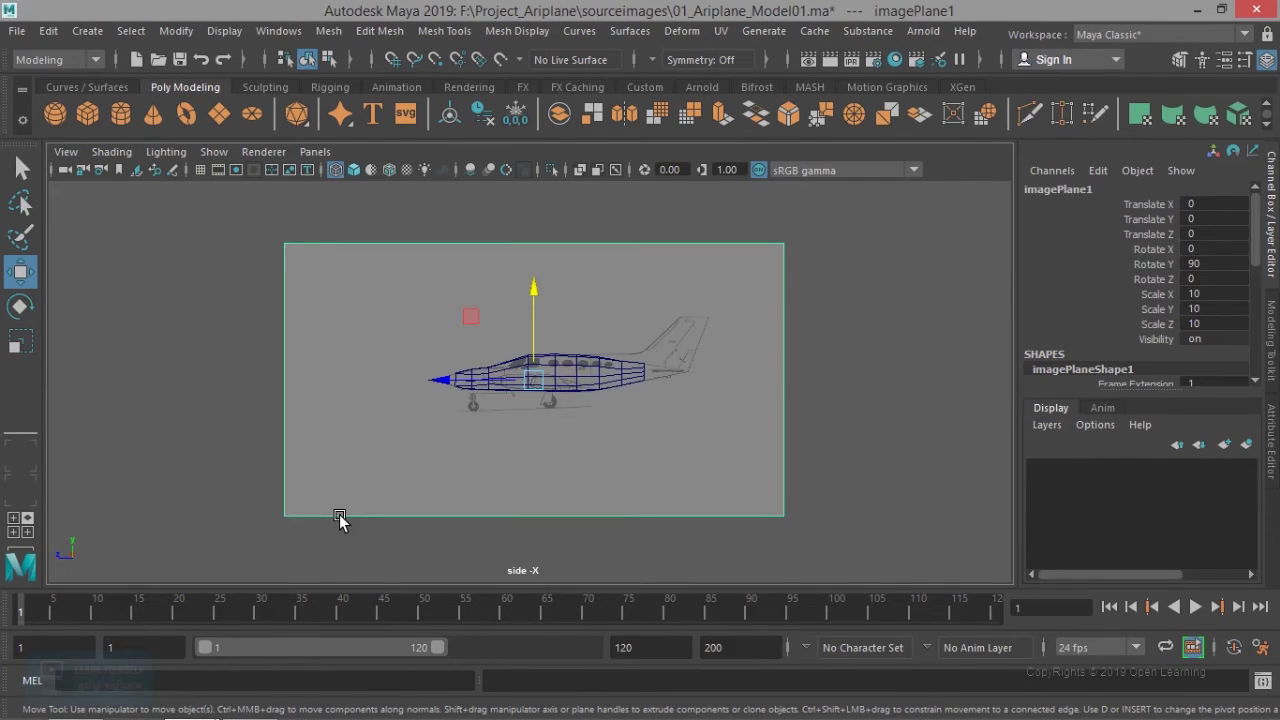
{"action": "key", "text": "ctrl+a"}
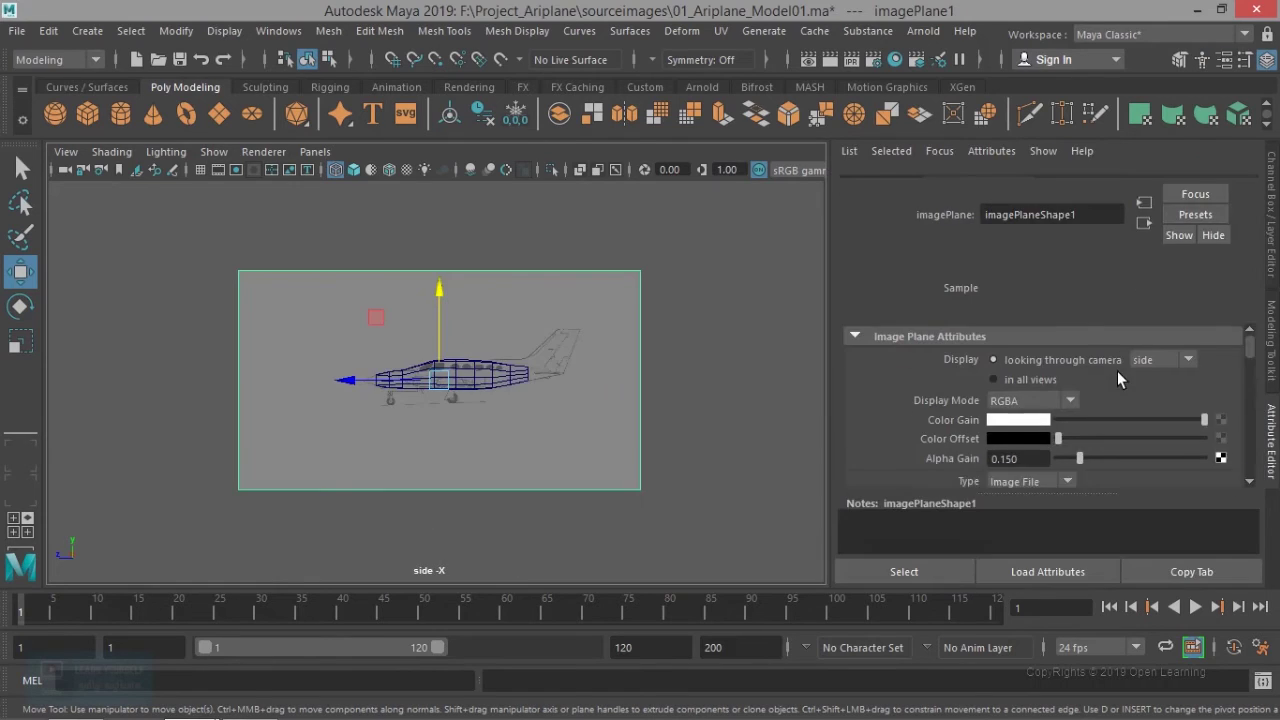
{"action": "key", "text": "ctrl+a"}
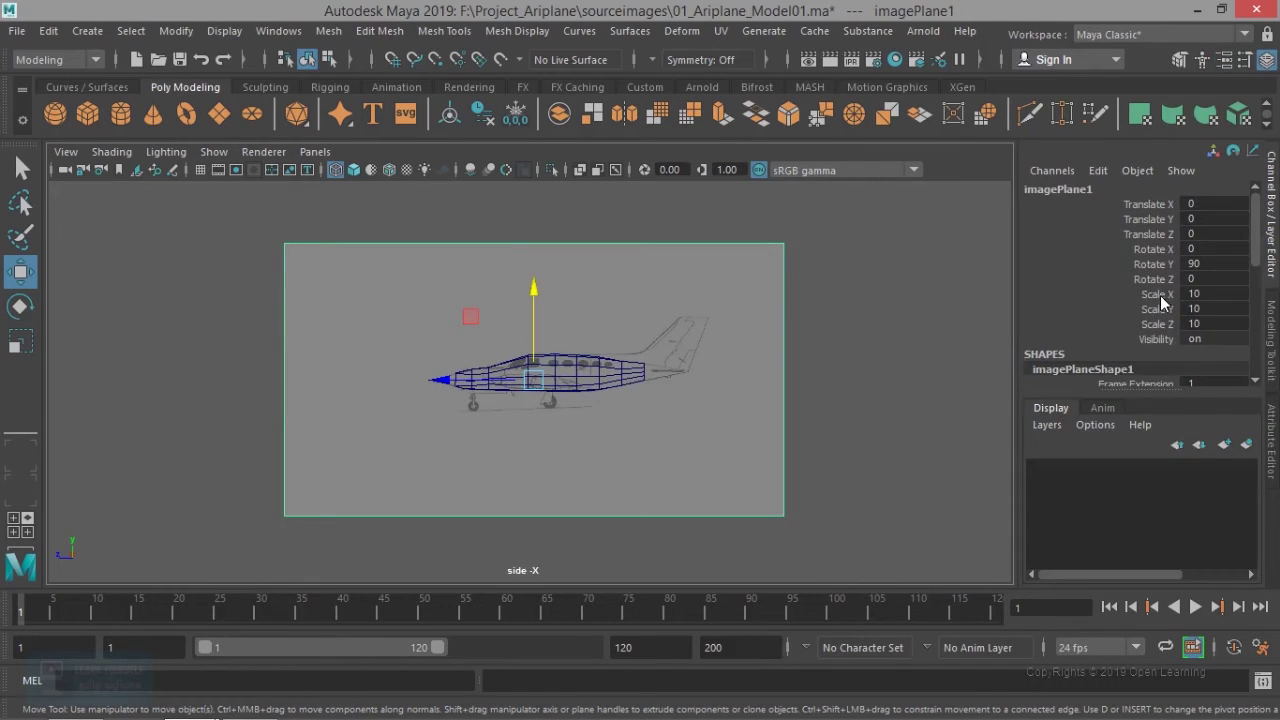
{"action": "scroll", "coordinate": [1160, 308], "scroll_direction": "down", "scroll_amount": 3}
{"action": "scroll", "coordinate": [1157, 317], "scroll_direction": "down", "scroll_amount": 4}
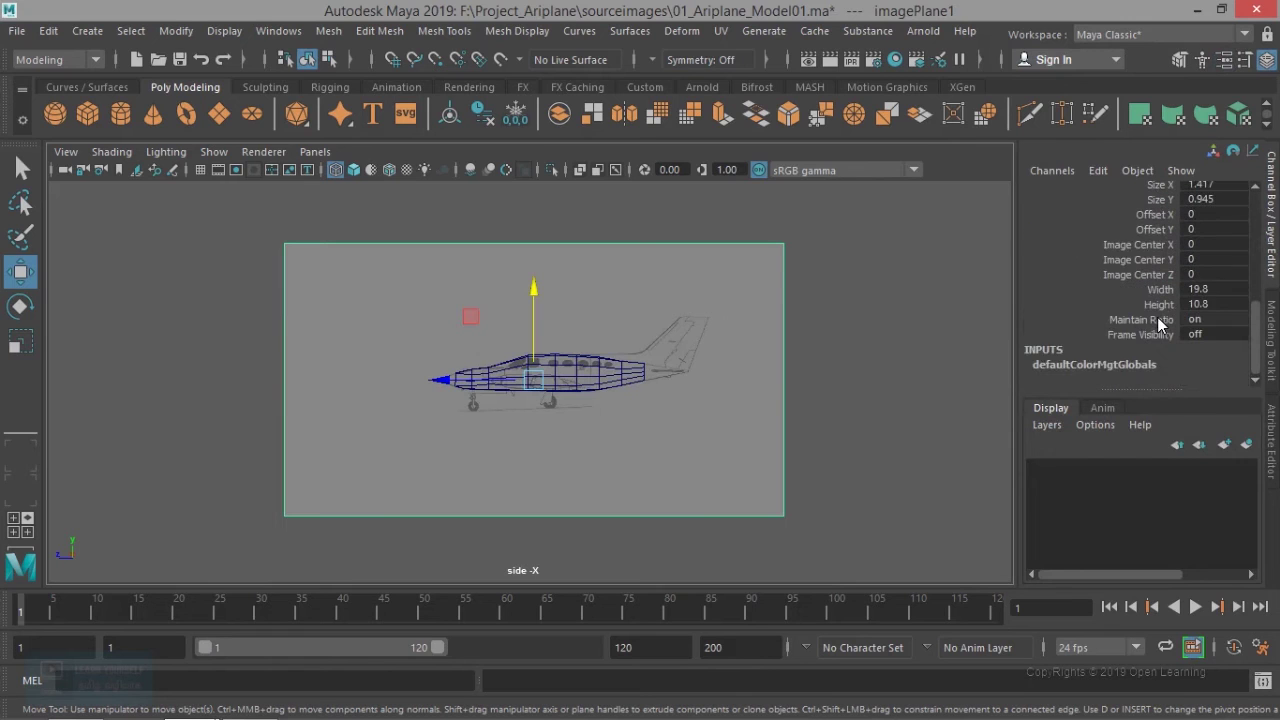
{"action": "scroll", "coordinate": [1157, 317], "scroll_direction": "up", "scroll_amount": 1}
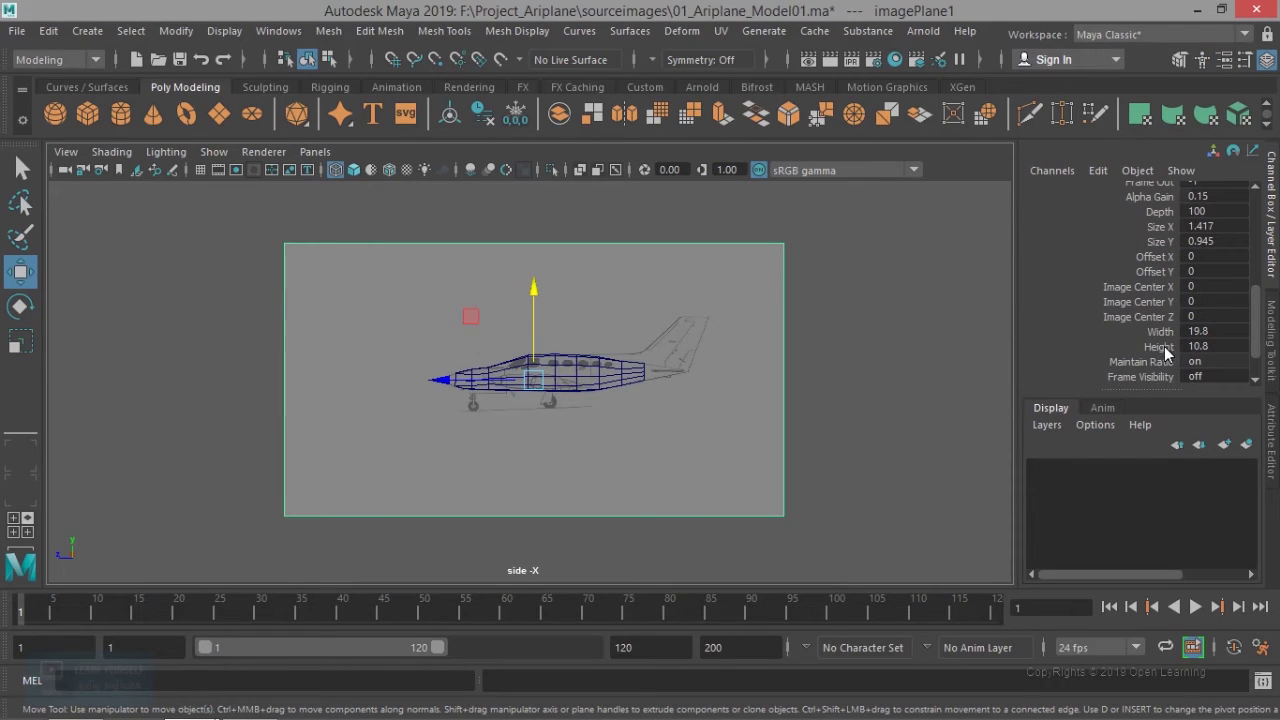
Step: Try reducing the side image plane's Alpha Gain to 0
{"action": "left_click", "coordinate": [1166, 199]}
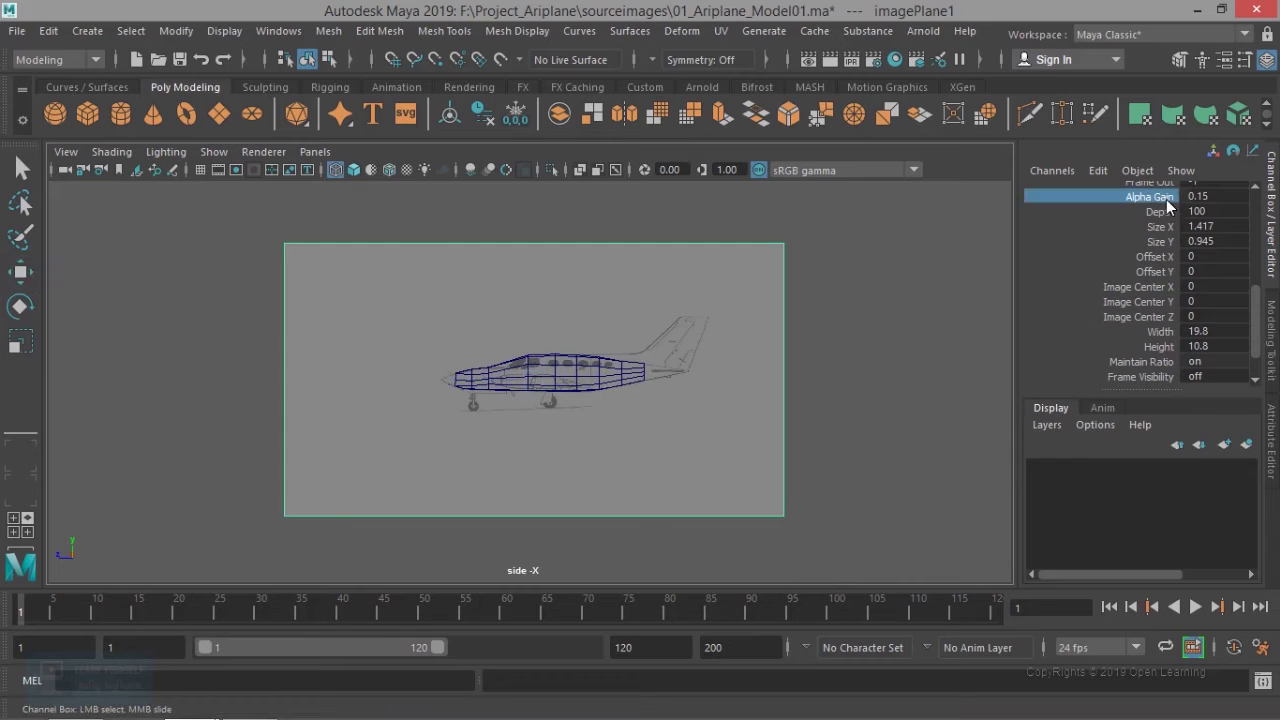
{"action": "middle_click_drag", "start_coordinate": [881, 322], "coordinate": [869, 319]}
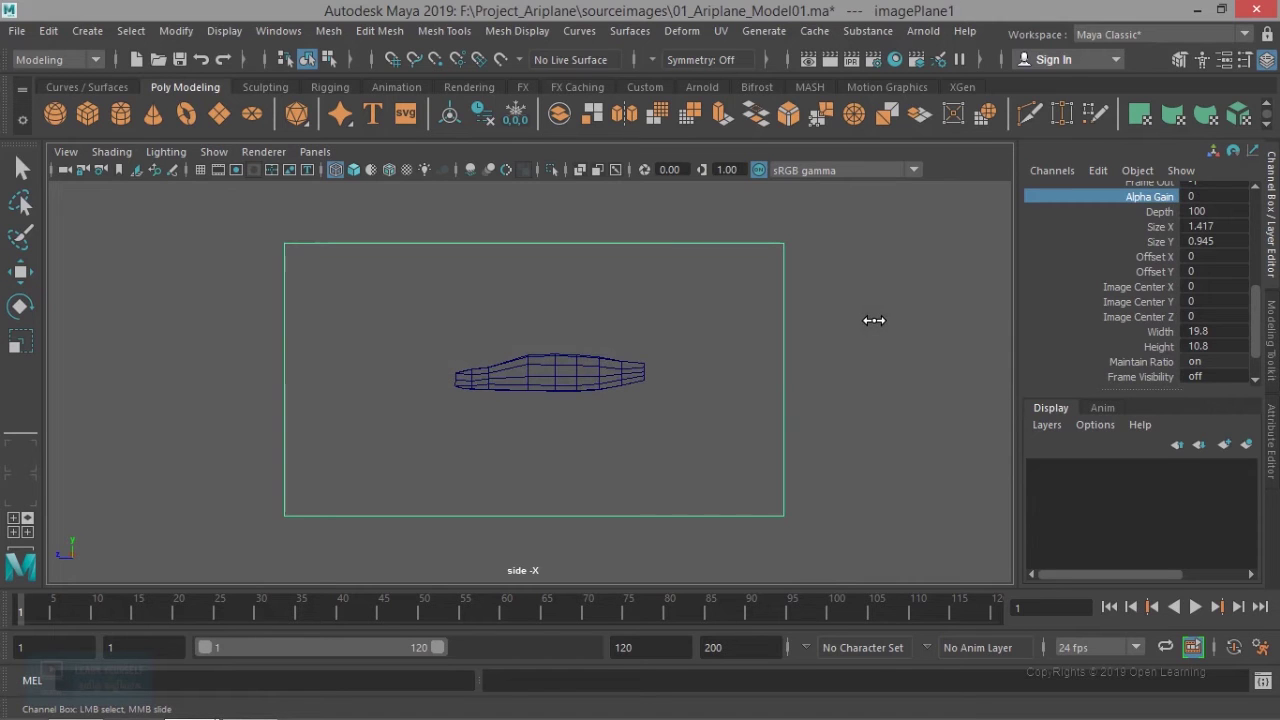
{"action": "key", "text": "ctrl+z"}
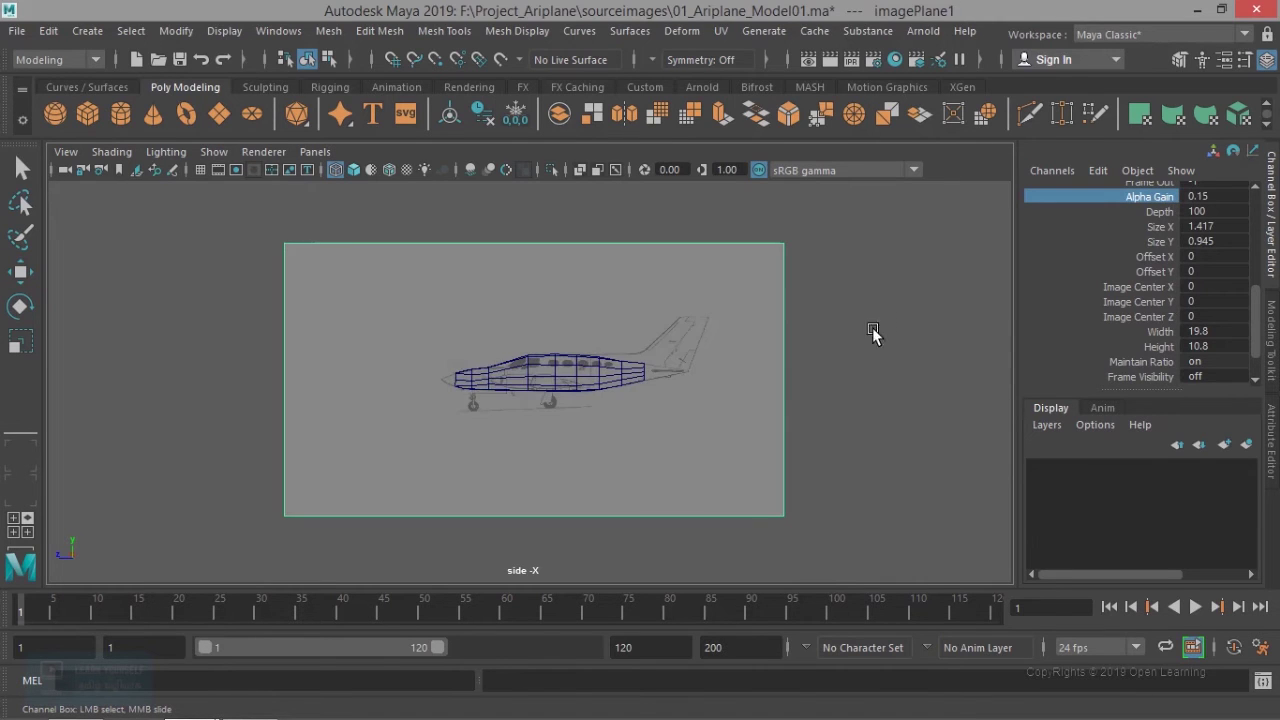
Step: Set the side image plane's Alpha Gain to 0.1 and reselect the fuselage mesh
{"action": "scroll", "coordinate": [806, 360], "scroll_direction": "up", "scroll_amount": 4}
{"action": "scroll", "coordinate": [806, 360], "scroll_direction": "up", "scroll_amount": 1}
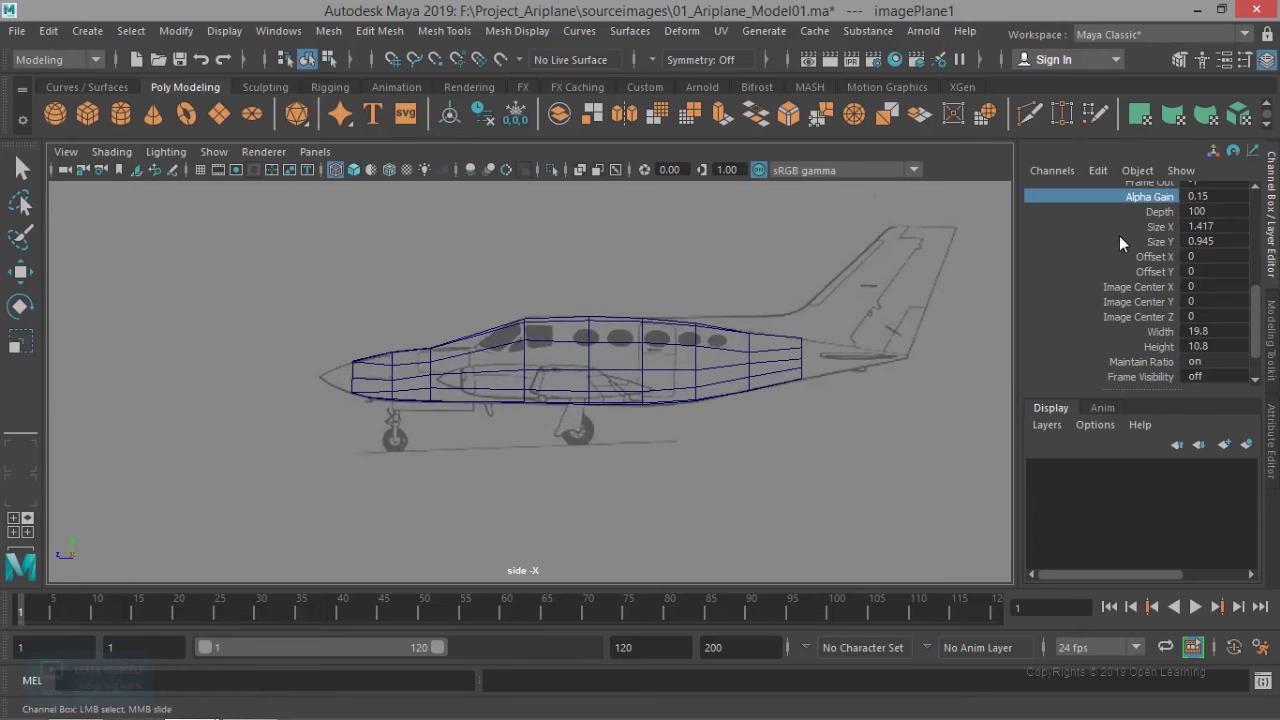
{"action": "left_click", "coordinate": [1222, 208]}
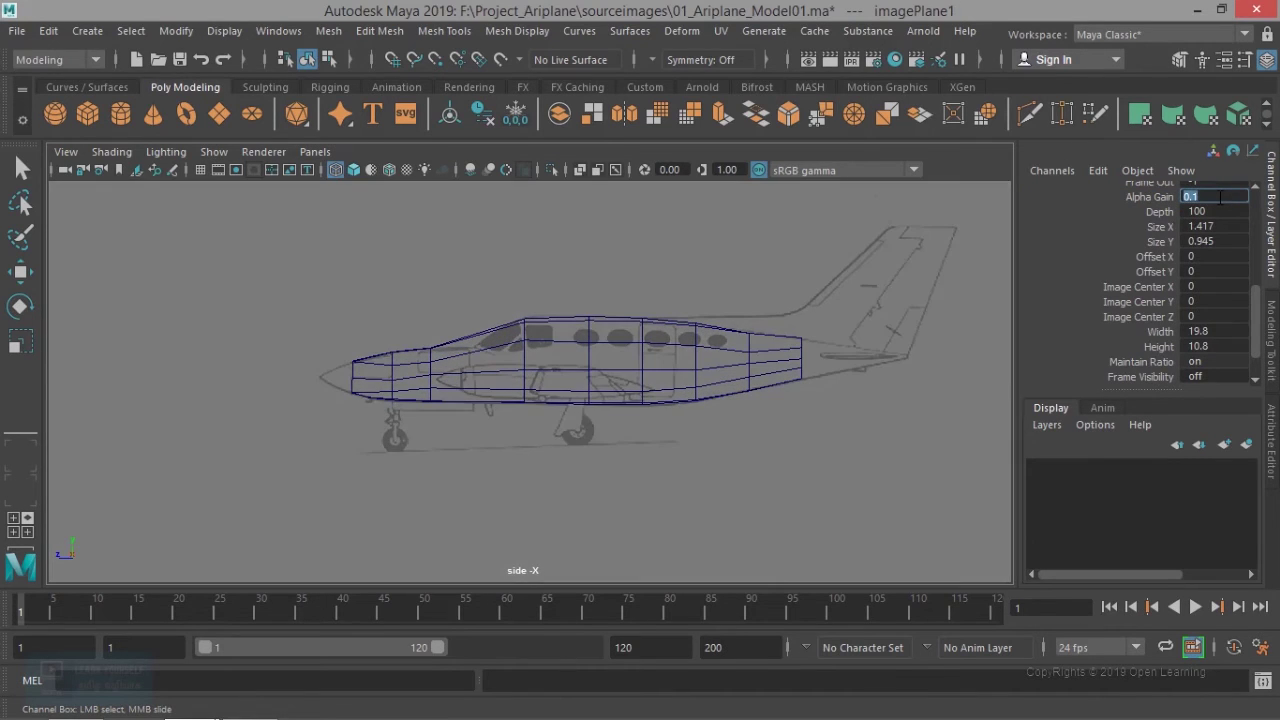
{"action": "scroll", "coordinate": [711, 439], "scroll_direction": "up", "scroll_amount": 2}
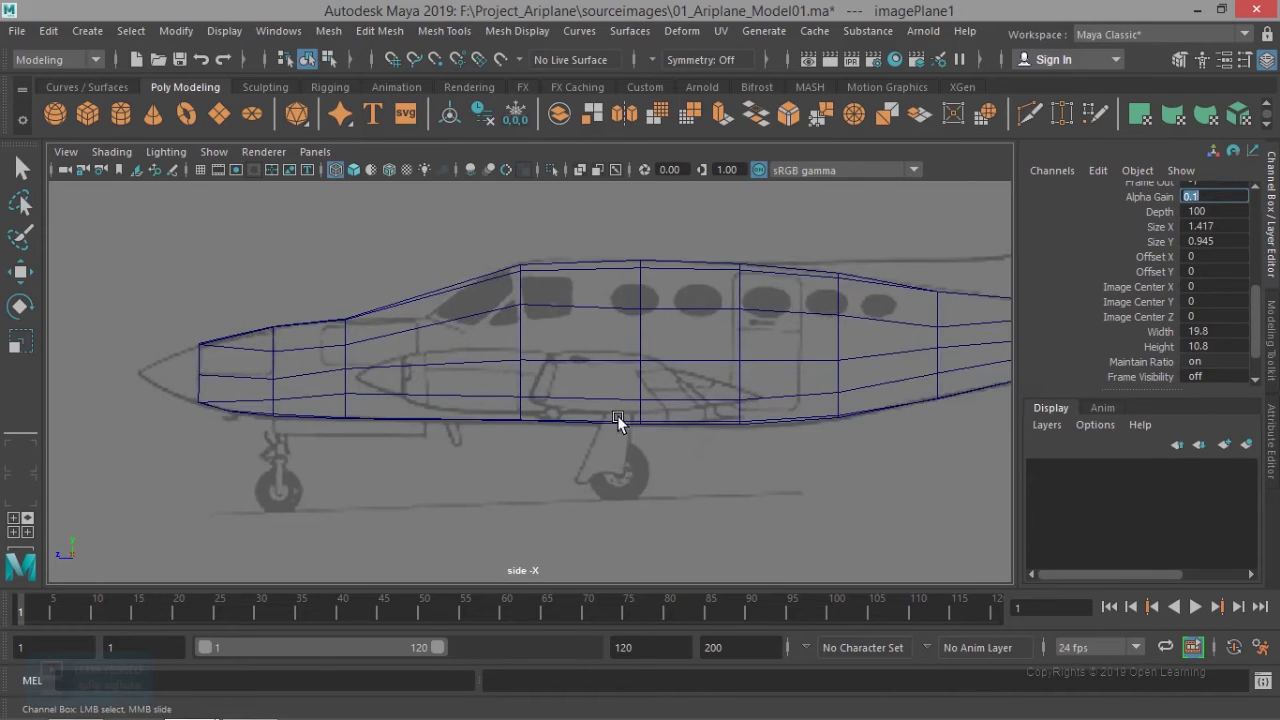
{"action": "key", "text": "w"}
{"action": "left_click", "coordinate": [645, 313]}
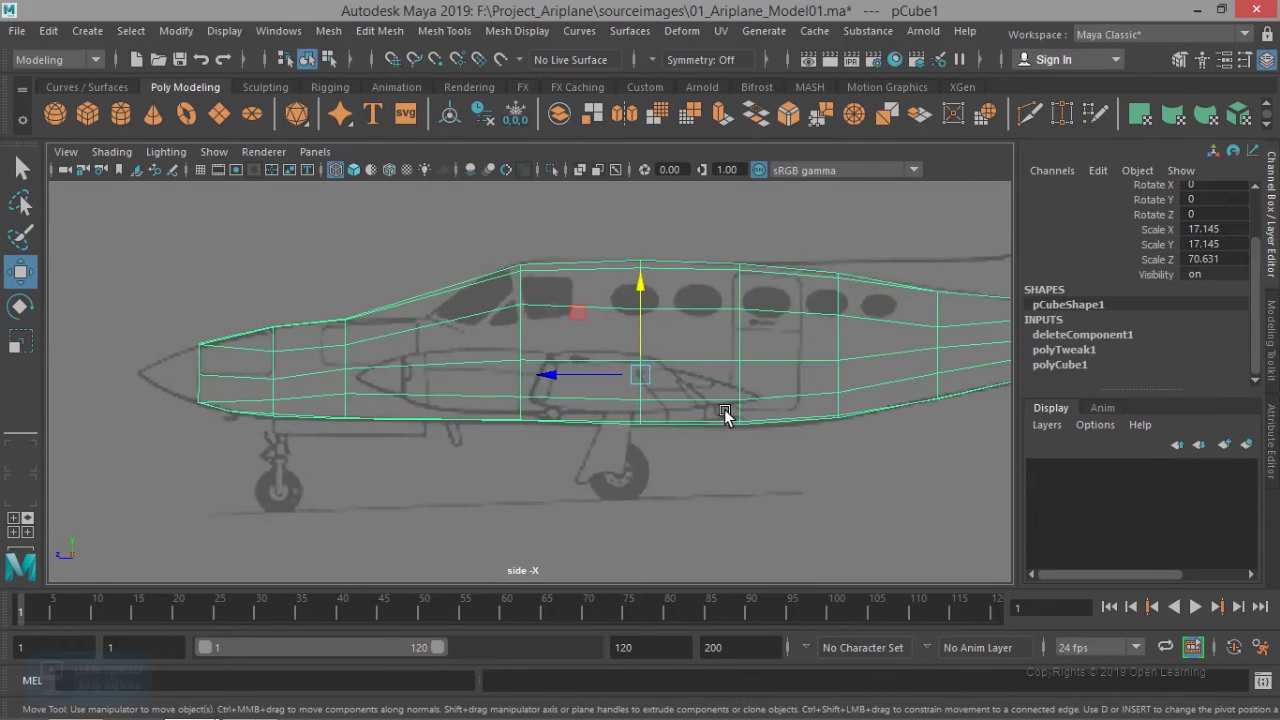
Step: Switch to the four-view layout and set the front blueprint image plane's Alpha Gain to 0.1
{"action": "scroll", "coordinate": [705, 464], "scroll_direction": "down", "scroll_amount": 5}
{"action": "key", "text": "space"}
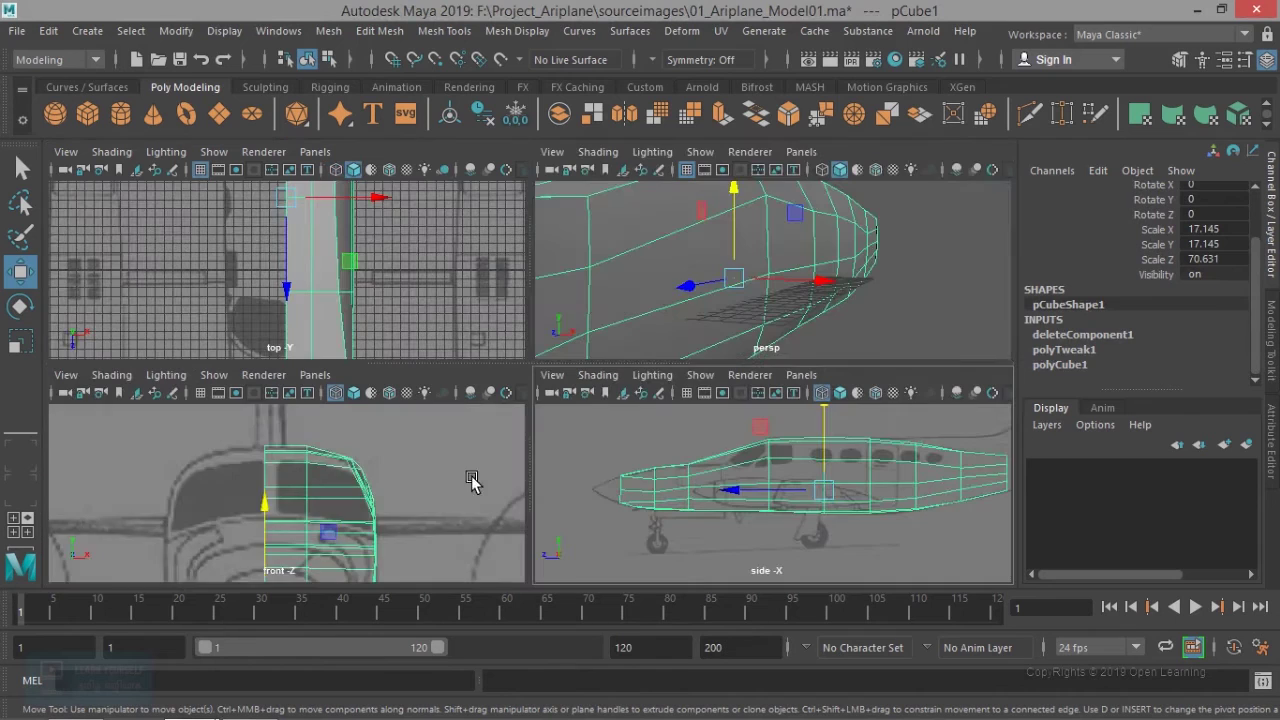
{"action": "scroll", "coordinate": [442, 487], "scroll_direction": "down", "scroll_amount": 5}
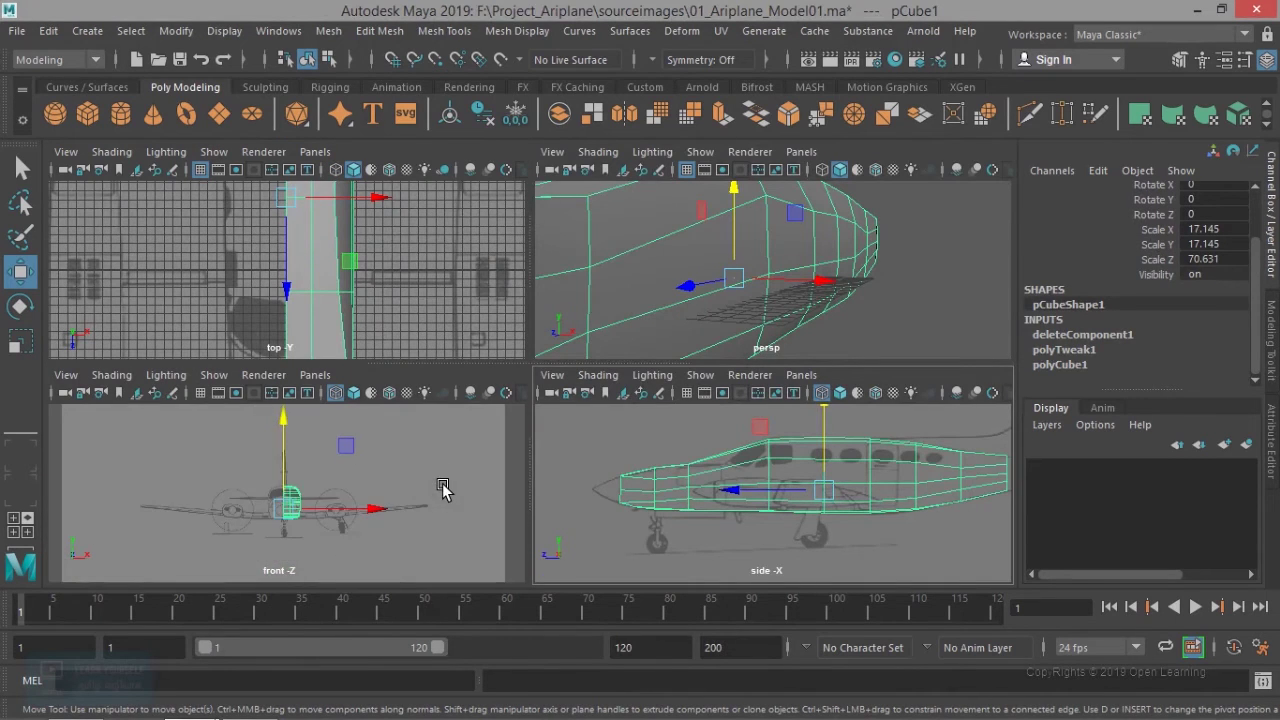
{"action": "left_click", "coordinate": [358, 470]}
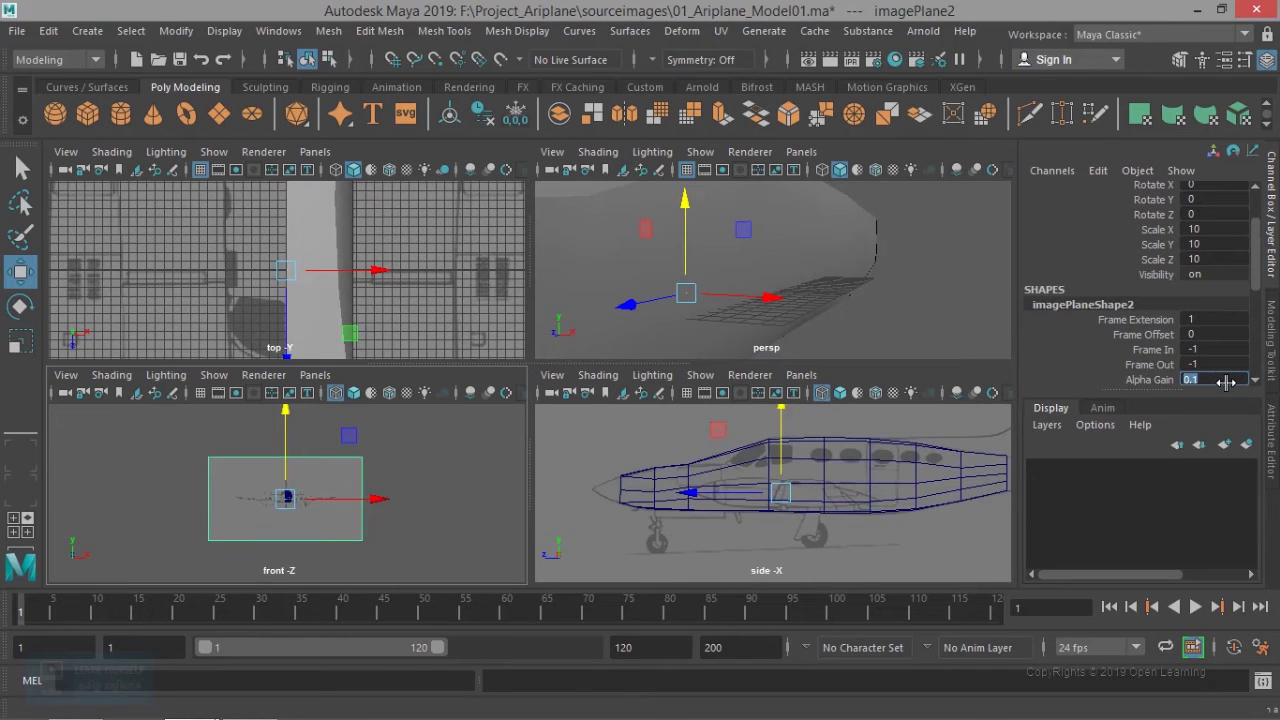
Step: Set the top blueprint image plane's Alpha Gain to 0.1
{"action": "scroll", "coordinate": [414, 314], "scroll_direction": "down", "scroll_amount": 4}
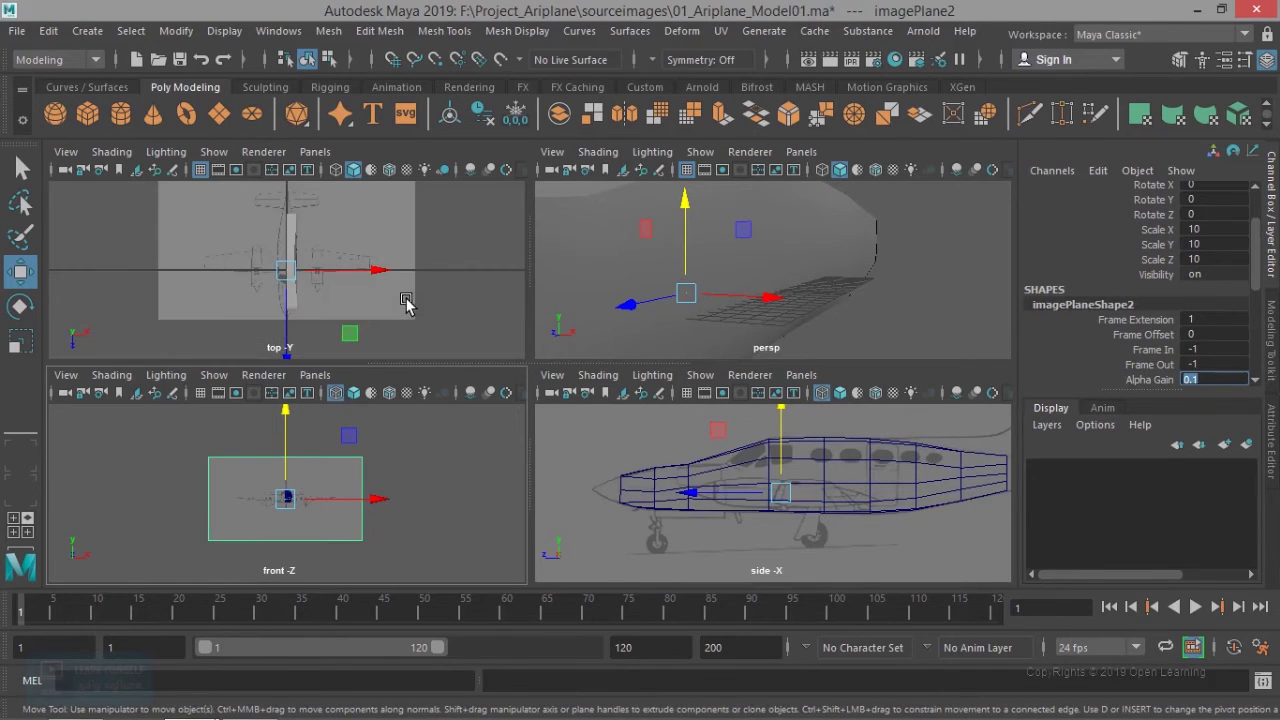
{"action": "left_click", "coordinate": [414, 320]}
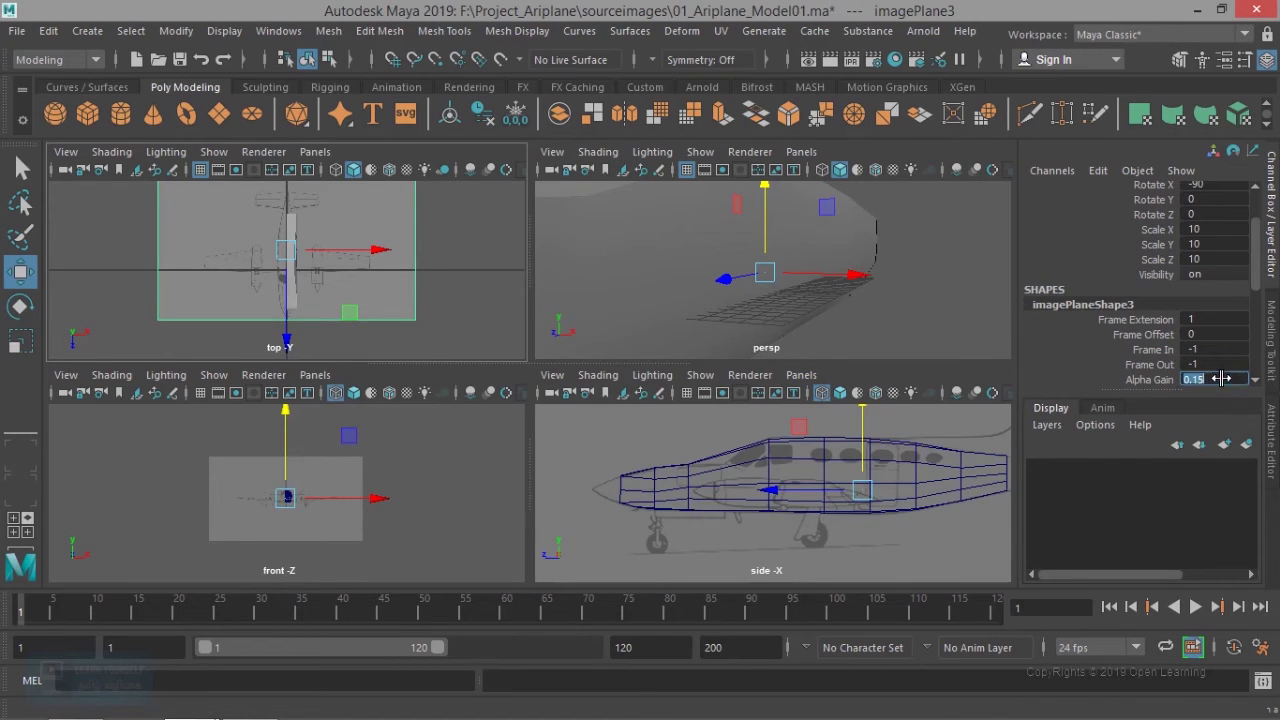
{"action": "type", "text": "0.1"}
{"action": "key", "text": "Return"}
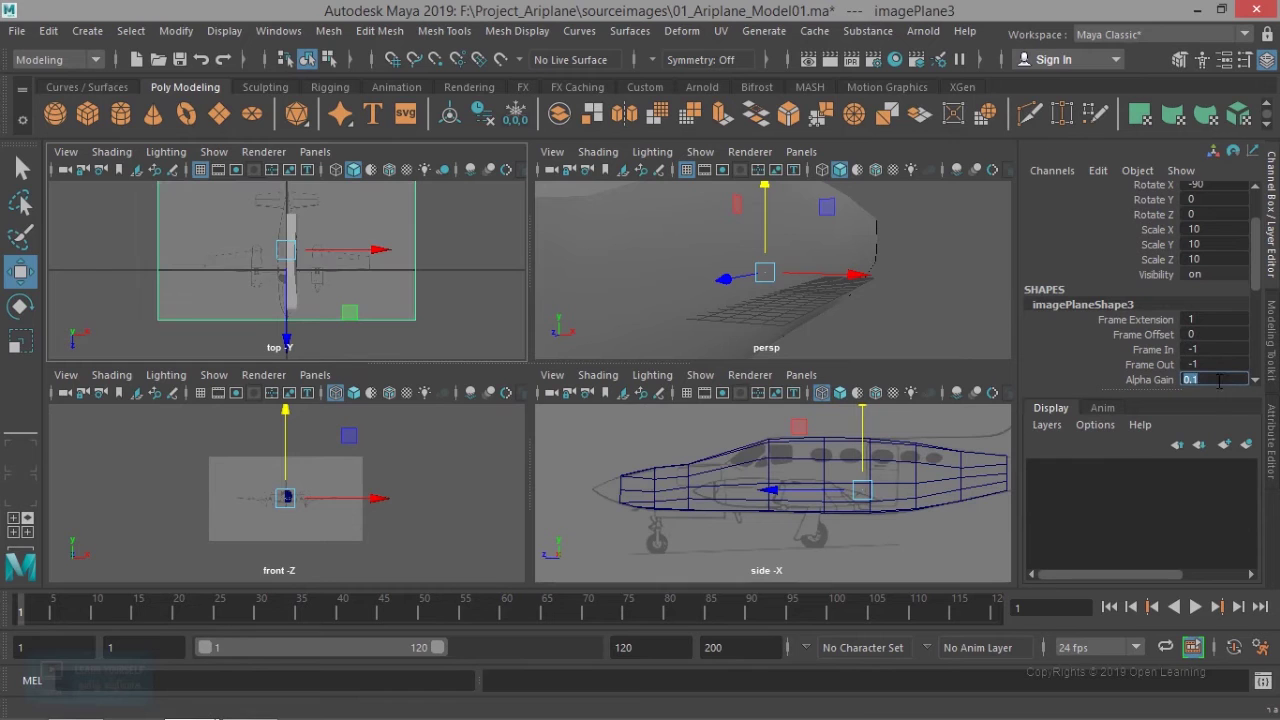
{"action": "scroll", "coordinate": [350, 308], "scroll_direction": "up", "scroll_amount": 3}
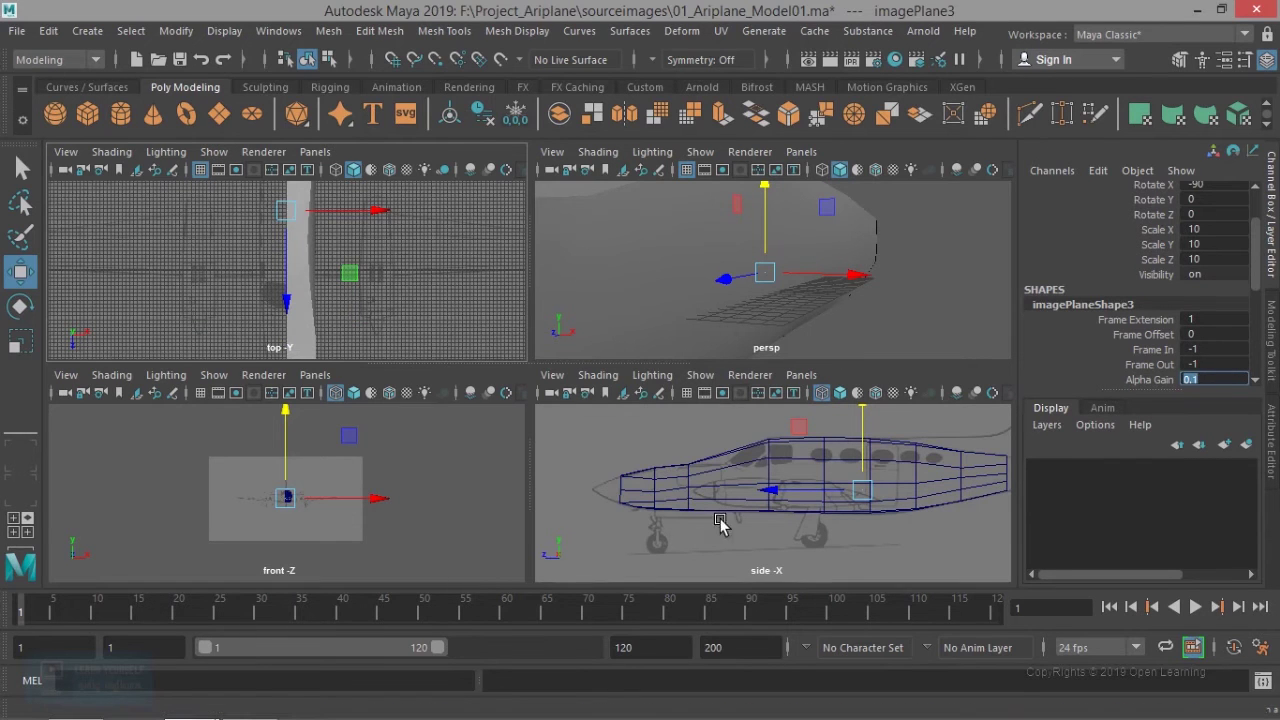
Step: In the enlarged side view, raise the fuselage's upper side-row vertex at the first round cabin window
{"action": "left_click", "coordinate": [731, 472]}
{"action": "key", "text": "space"}
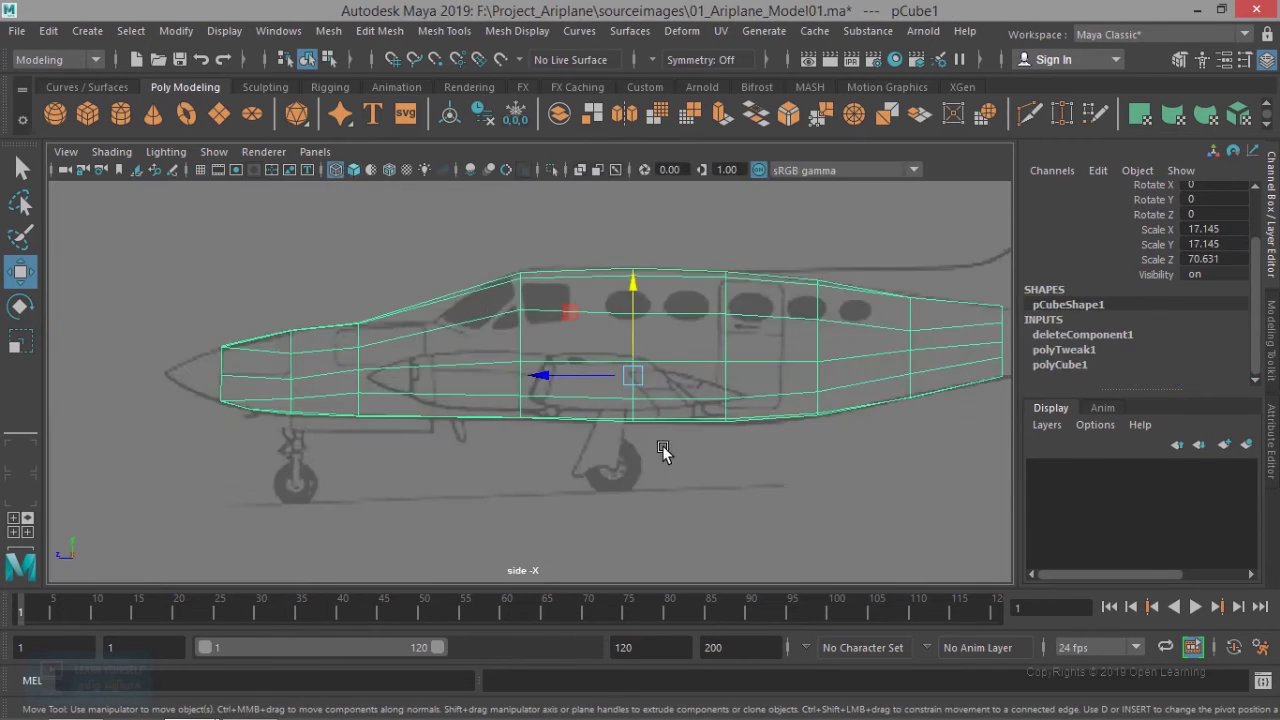
{"action": "scroll", "coordinate": [662, 449], "scroll_direction": "up", "scroll_amount": 3}
{"action": "middle_click_drag", "start_coordinate": [661, 450], "coordinate": [490, 508], "text": "alt"}
{"action": "right_click_drag", "start_coordinate": [624, 336], "coordinate": [539, 214]}
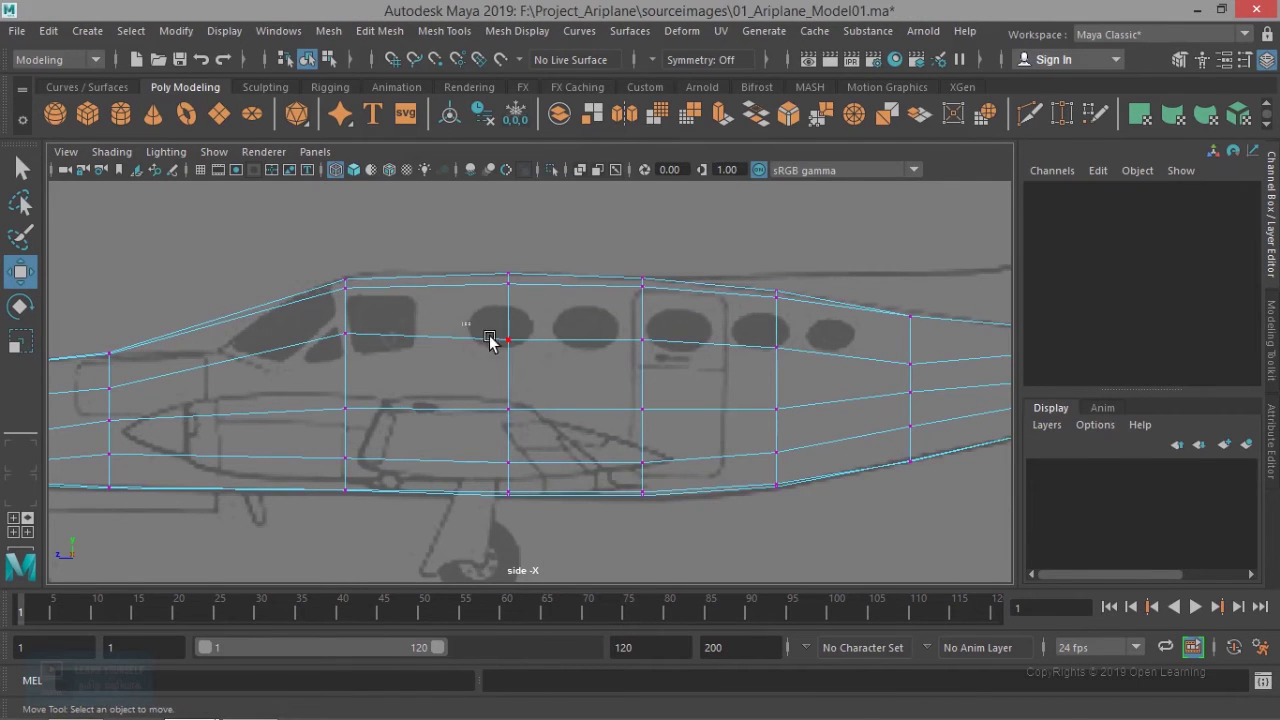
{"action": "left_click_drag", "start_coordinate": [490, 340], "coordinate": [530, 345]}
{"action": "left_click_drag", "start_coordinate": [508, 290], "coordinate": [509, 280]}
Step: Raise the upper side-row vertices from the cabin door back toward the tail in the side view
{"action": "middle_click_drag", "start_coordinate": [639, 383], "coordinate": [481, 393], "text": "alt"}
{"action": "left_click_drag", "start_coordinate": [459, 330], "coordinate": [508, 362]}
{"action": "left_click_drag", "start_coordinate": [485, 312], "coordinate": [481, 313]}
{"action": "left_click", "coordinate": [618, 356]}
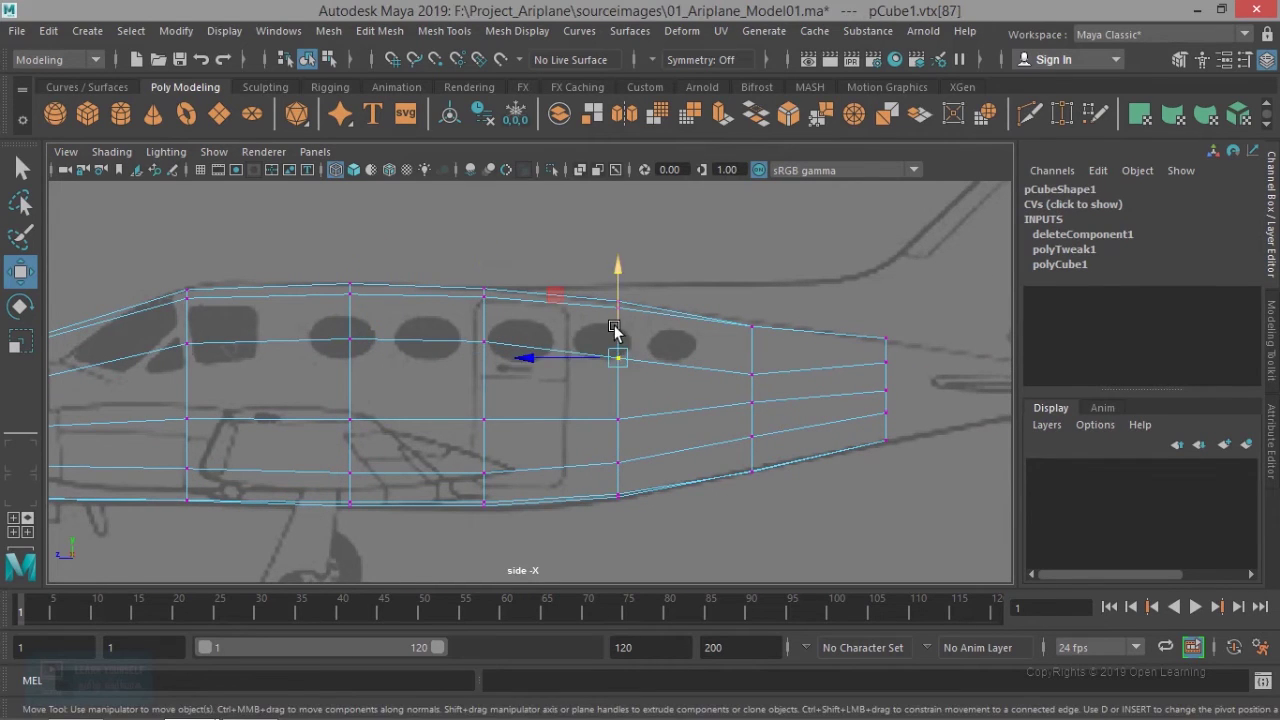
{"action": "left_click", "coordinate": [752, 374]}
{"action": "left_click_drag", "start_coordinate": [755, 352], "coordinate": [756, 330]}
{"action": "scroll", "coordinate": [756, 360], "scroll_direction": "up", "scroll_amount": 3}
{"action": "middle_click_drag", "start_coordinate": [811, 420], "coordinate": [440, 380], "text": "alt"}
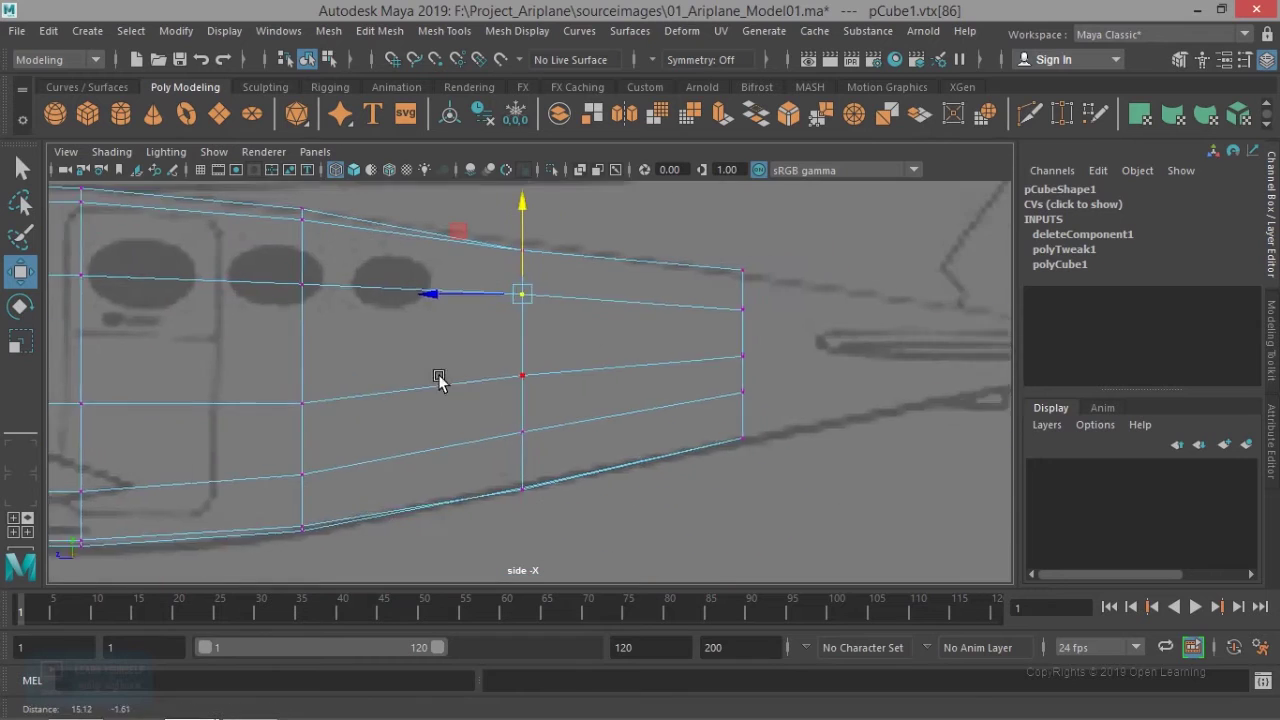
Step: Nudge the bottom vertices of the three rearmost columns upward to match the side blueprint's belly line
{"action": "middle_click_drag", "start_coordinate": [826, 388], "coordinate": [520, 408], "text": "alt"}
{"action": "left_click_drag", "start_coordinate": [406, 446], "coordinate": [460, 480]}
{"action": "left_click_drag", "start_coordinate": [436, 430], "coordinate": [436, 427]}
{"action": "middle_click_drag", "start_coordinate": [309, 496], "coordinate": [686, 423], "text": "alt"}
{"action": "left_click_drag", "start_coordinate": [570, 416], "coordinate": [616, 458]}
{"action": "left_click_drag", "start_coordinate": [594, 413], "coordinate": [594, 406]}
{"action": "middle_click_drag", "start_coordinate": [345, 449], "coordinate": [471, 446], "text": "alt"}
{"action": "left_click_drag", "start_coordinate": [471, 446], "coordinate": [522, 488]}
{"action": "left_click_drag", "start_coordinate": [499, 441], "coordinate": [500, 436]}
Step: Scale the bottom vertices under the aft cabin vertically closer together and undo the last two actions
{"action": "left_click_drag", "start_coordinate": [689, 406], "coordinate": [741, 446]}
{"action": "left_click_drag", "start_coordinate": [475, 451], "coordinate": [530, 494]}
{"action": "key", "text": "r"}
{"action": "mouse_move", "coordinate": [498, 384]}
{"action": "left_mouse_down"}
{"action": "mouse_move", "coordinate": [506, 450]}
{"action": "mouse_move", "coordinate": [501, 390]}
{"action": "left_mouse_up"}
{"action": "key", "text": "w"}
{"action": "middle_click_drag", "start_coordinate": [275, 465], "coordinate": [499, 449], "text": "alt"}
{"action": "left_click_drag", "start_coordinate": [469, 450], "coordinate": [522, 486]}
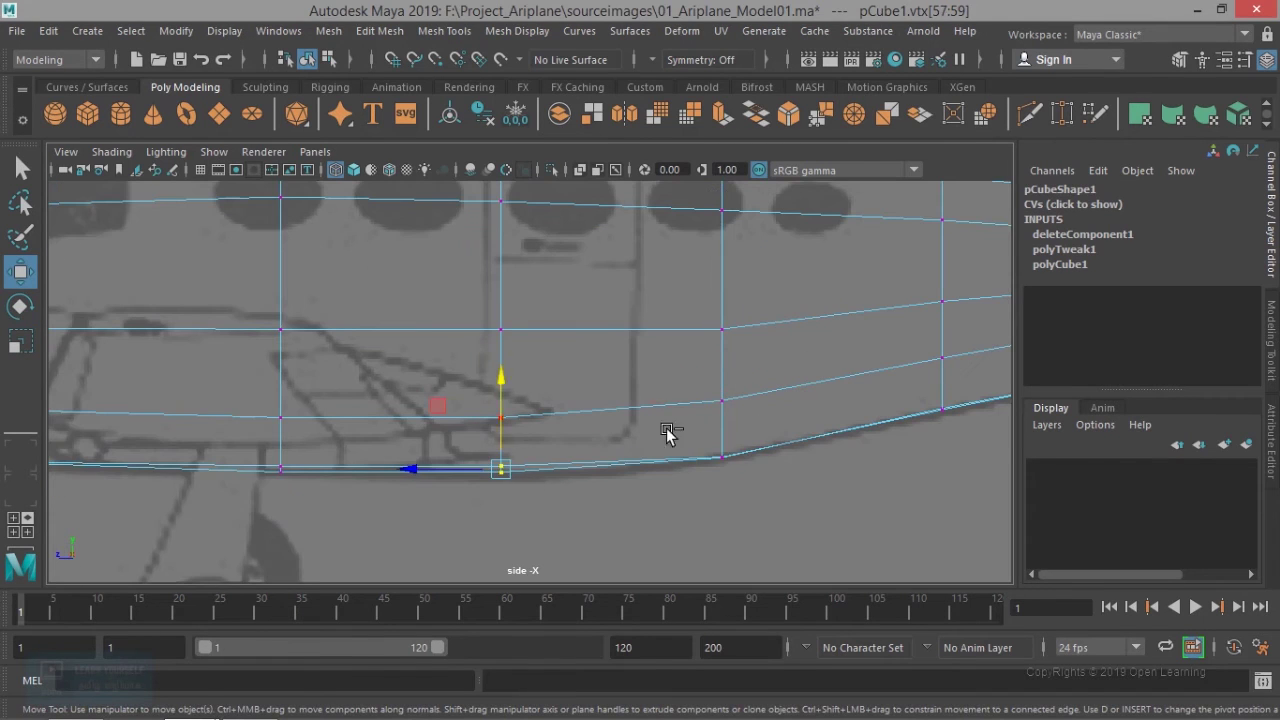
{"action": "key", "text": "ctrl+z"}
{"action": "key", "text": "ctrl+z"}
Step: Raise the lower side-row vertices at the cabin door and above the main landing gear
{"action": "middle_click_drag", "start_coordinate": [736, 444], "coordinate": [909, 423], "text": "alt"}
{"action": "left_click_drag", "start_coordinate": [650, 374], "coordinate": [698, 420]}
{"action": "mouse_move", "coordinate": [676, 352]}
{"action": "left_mouse_down"}
{"action": "mouse_move", "coordinate": [678, 339]}
{"action": "mouse_move", "coordinate": [678, 352]}
{"action": "left_mouse_up"}
{"action": "left_click_drag", "start_coordinate": [420, 378], "coordinate": [484, 406]}
{"action": "left_click_drag", "start_coordinate": [456, 365], "coordinate": [457, 358]}
{"action": "middle_click_drag", "start_coordinate": [430, 411], "coordinate": [745, 487], "text": "alt"}
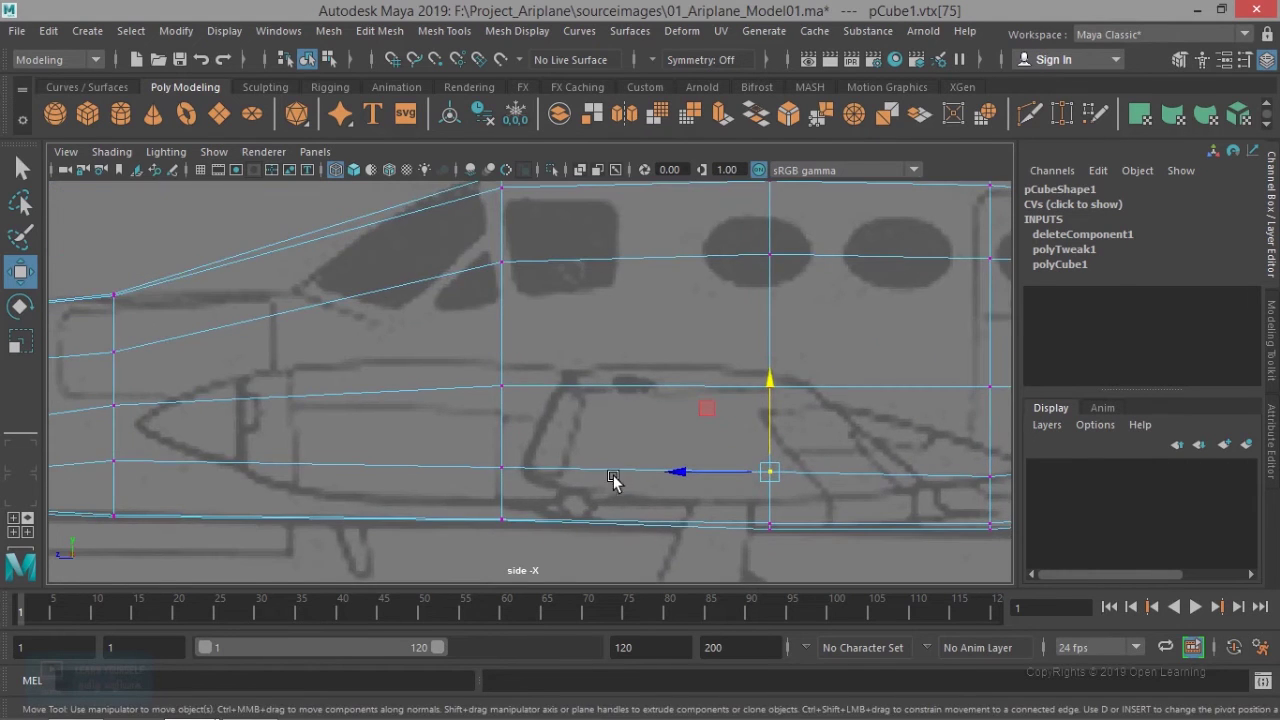
Step: Raise the middle and upper side-row vertices of the nose column ahead of the windshield base
{"action": "middle_click_drag", "start_coordinate": [397, 498], "coordinate": [694, 498], "text": "alt"}
{"action": "middle_click_drag", "start_coordinate": [323, 492], "coordinate": [518, 485], "text": "alt"}
{"action": "left_click_drag", "start_coordinate": [408, 400], "coordinate": [456, 434]}
{"action": "left_click_drag", "start_coordinate": [441, 393], "coordinate": [440, 378]}
{"action": "left_click_drag", "start_coordinate": [411, 334], "coordinate": [455, 368]}
{"action": "left_click_drag", "start_coordinate": [445, 334], "coordinate": [445, 306]}
Step: Raise the upper side-row vertex of the nose column ahead of the windshield to even the row toward the cockpit
{"action": "middle_click_drag", "start_coordinate": [540, 390], "coordinate": [409, 440], "text": "alt"}
{"action": "left_click_drag", "start_coordinate": [440, 376], "coordinate": [495, 412]}
{"action": "left_click_drag", "start_coordinate": [476, 364], "coordinate": [475, 340]}
{"action": "mouse_move", "coordinate": [293, 365]}
{"action": "left_mouse_down"}
{"action": "mouse_move", "coordinate": [329, 400]}
{"action": "mouse_move", "coordinate": [312, 356]}
{"action": "left_mouse_up"}
{"action": "middle_click_drag", "start_coordinate": [651, 497], "coordinate": [252, 504], "text": "alt"}
{"action": "left_click_drag", "start_coordinate": [428, 339], "coordinate": [498, 290]}
{"action": "scroll", "coordinate": [515, 418], "scroll_direction": "down", "scroll_amount": 2}
{"action": "middle_click_drag", "start_coordinate": [515, 418], "coordinate": [666, 434], "text": "alt"}
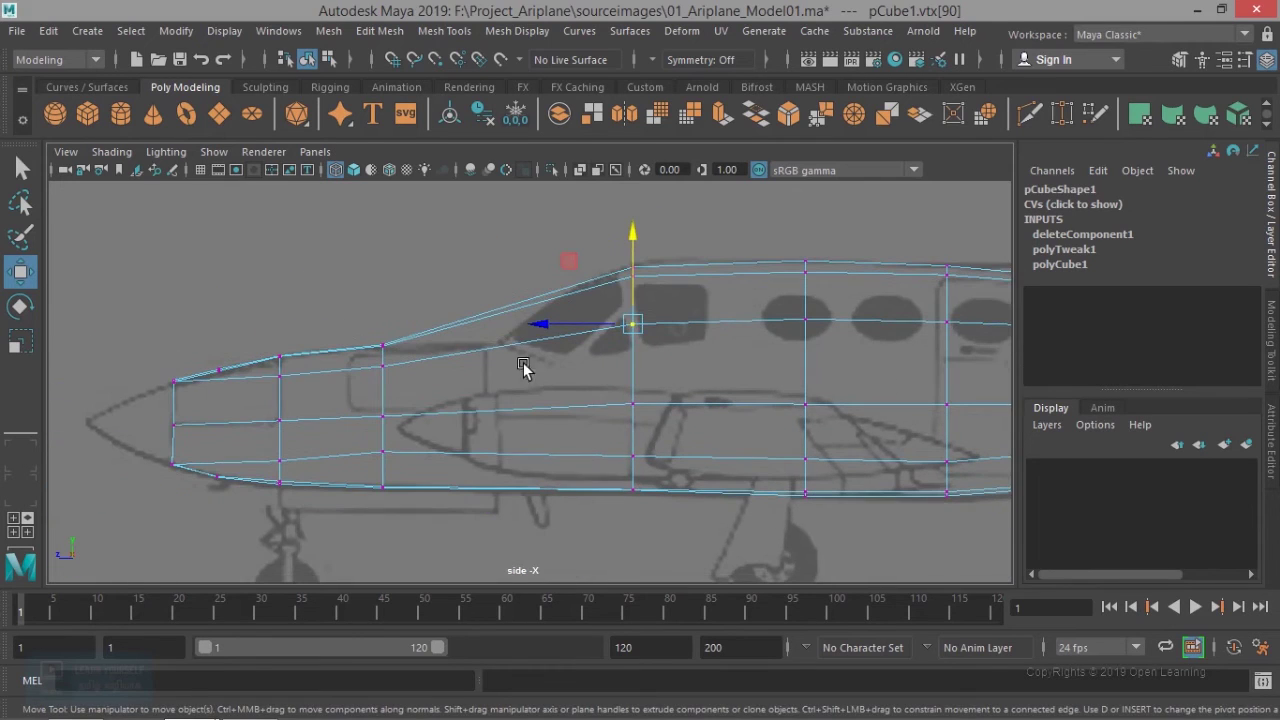
Step: Insert a vertical edge loop around the fuselage at the base of the windshield
{"action": "left_click", "coordinate": [444, 30]}
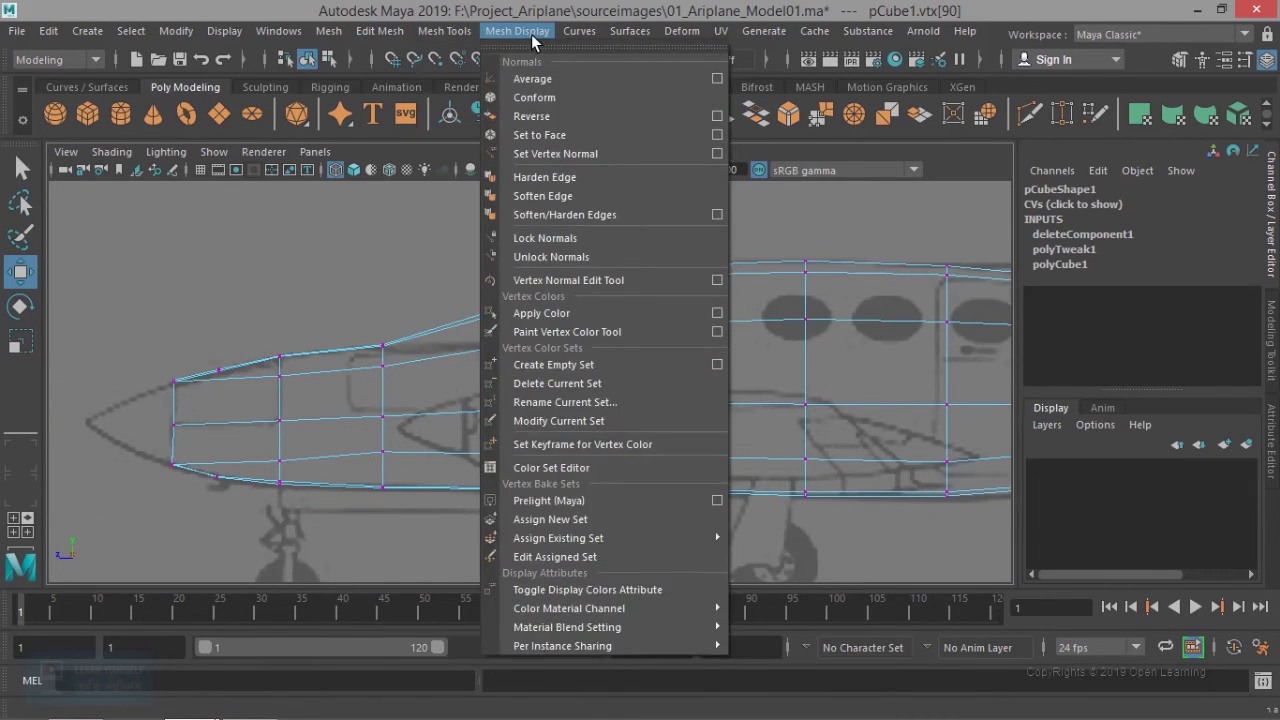
{"action": "mouse_move", "coordinate": [380, 34]}
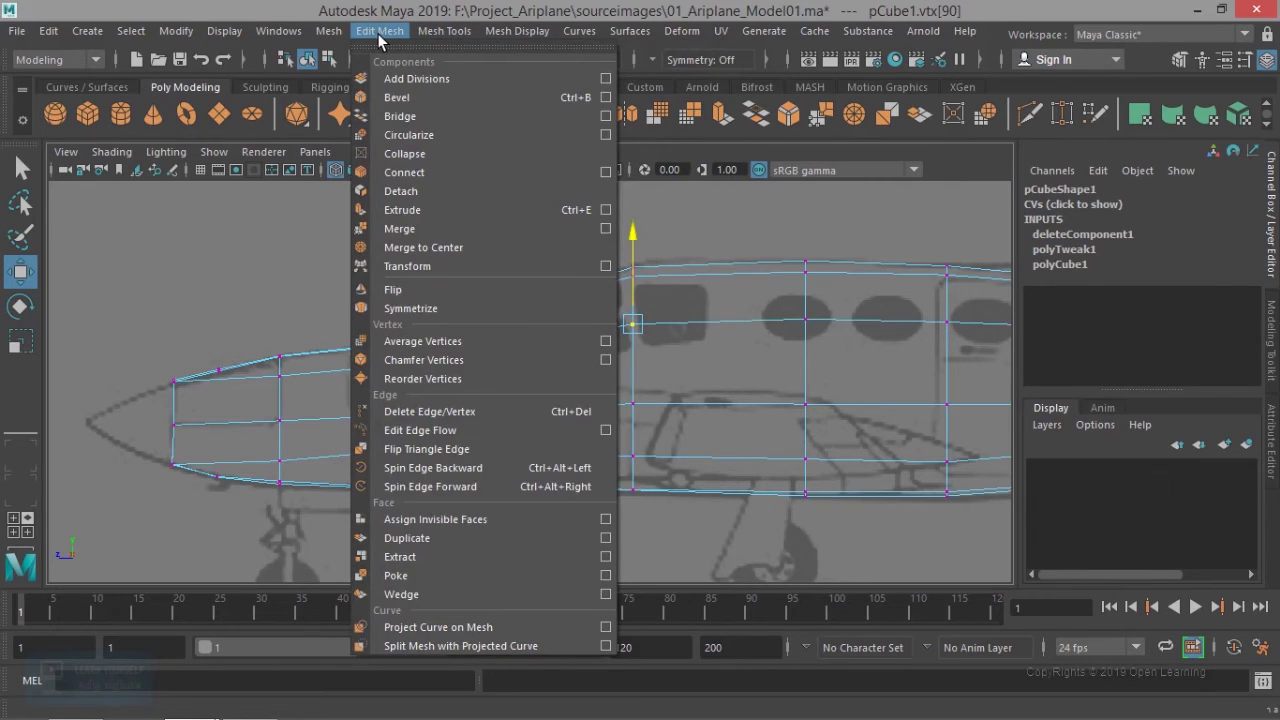
{"action": "mouse_move", "coordinate": [450, 37]}
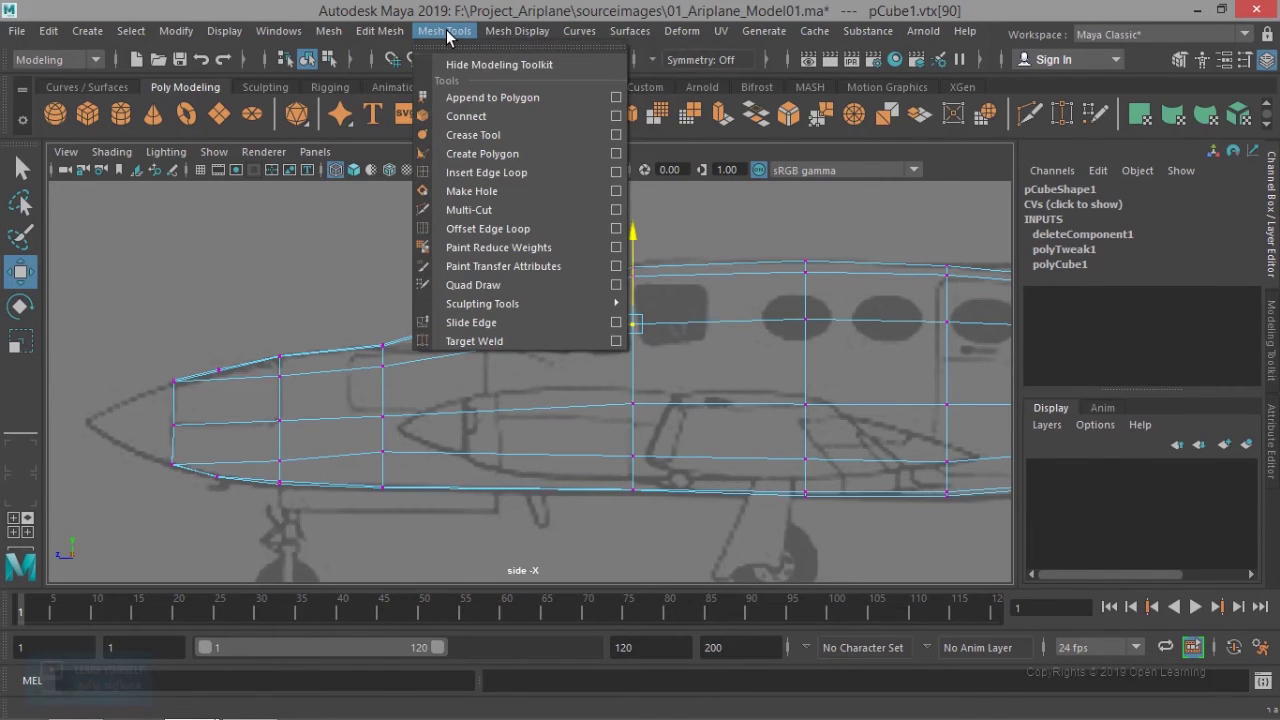
{"action": "left_click", "coordinate": [507, 174]}
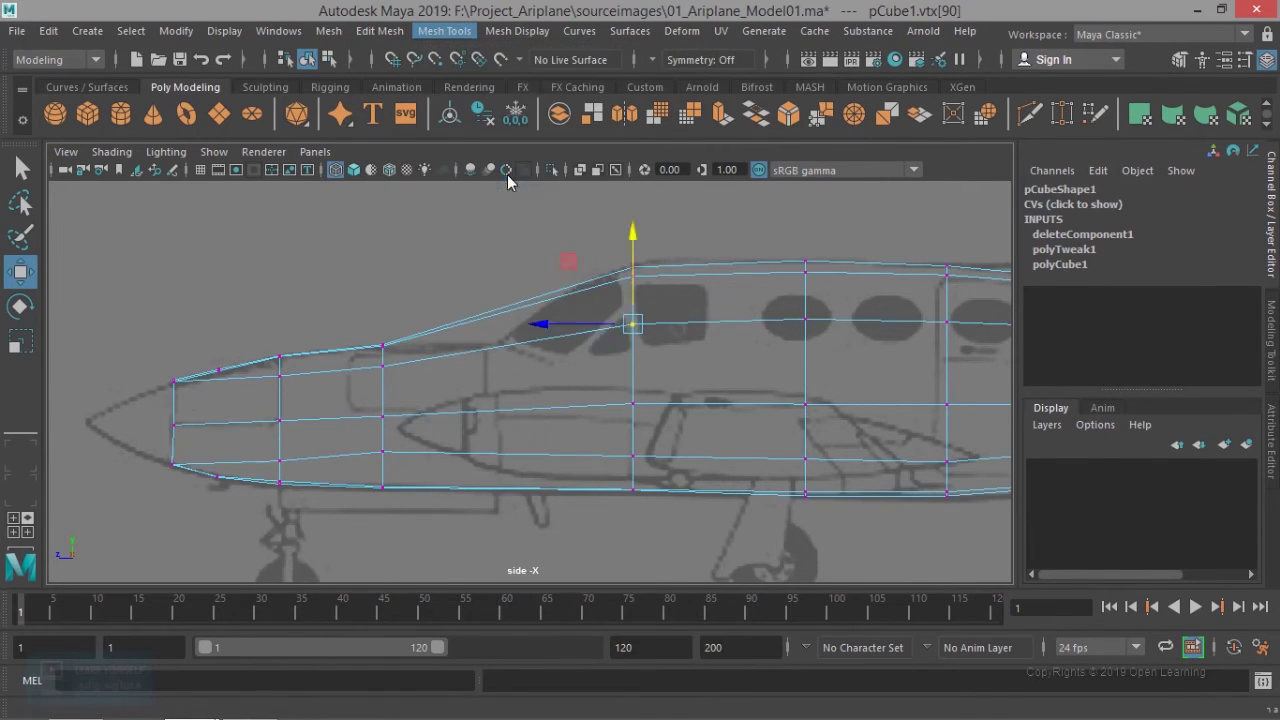
{"action": "left_click", "coordinate": [503, 346]}
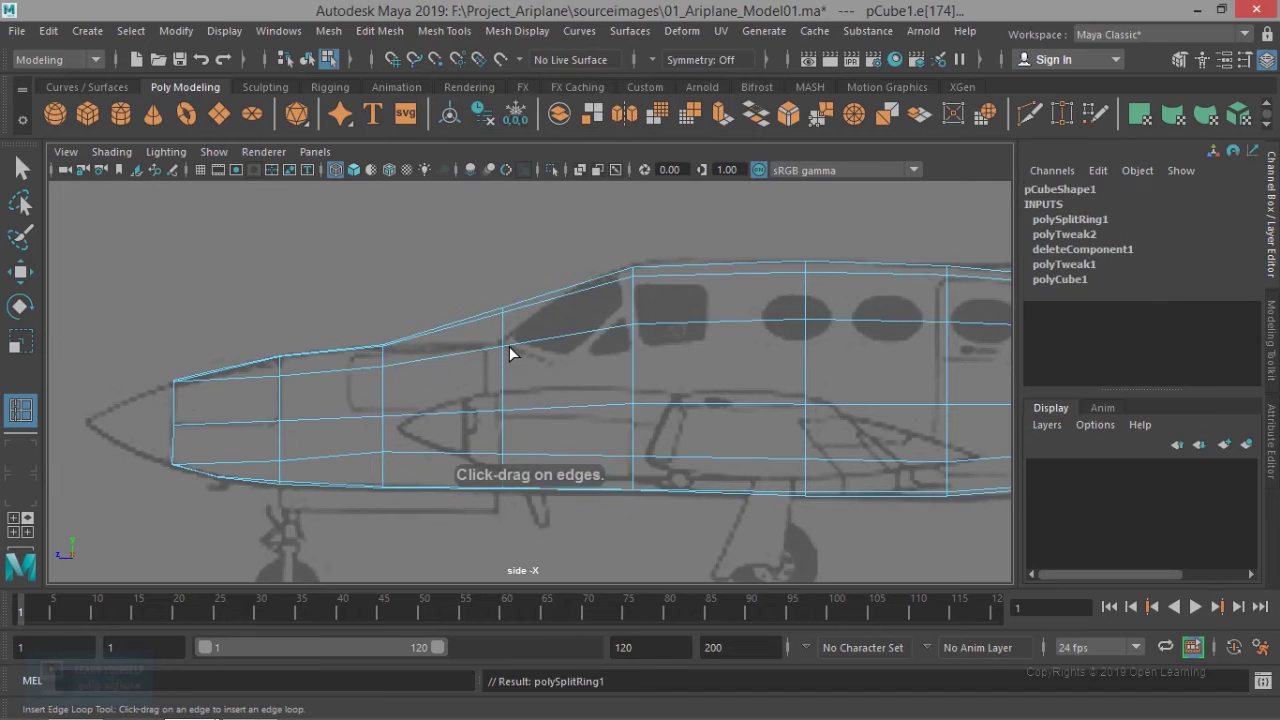
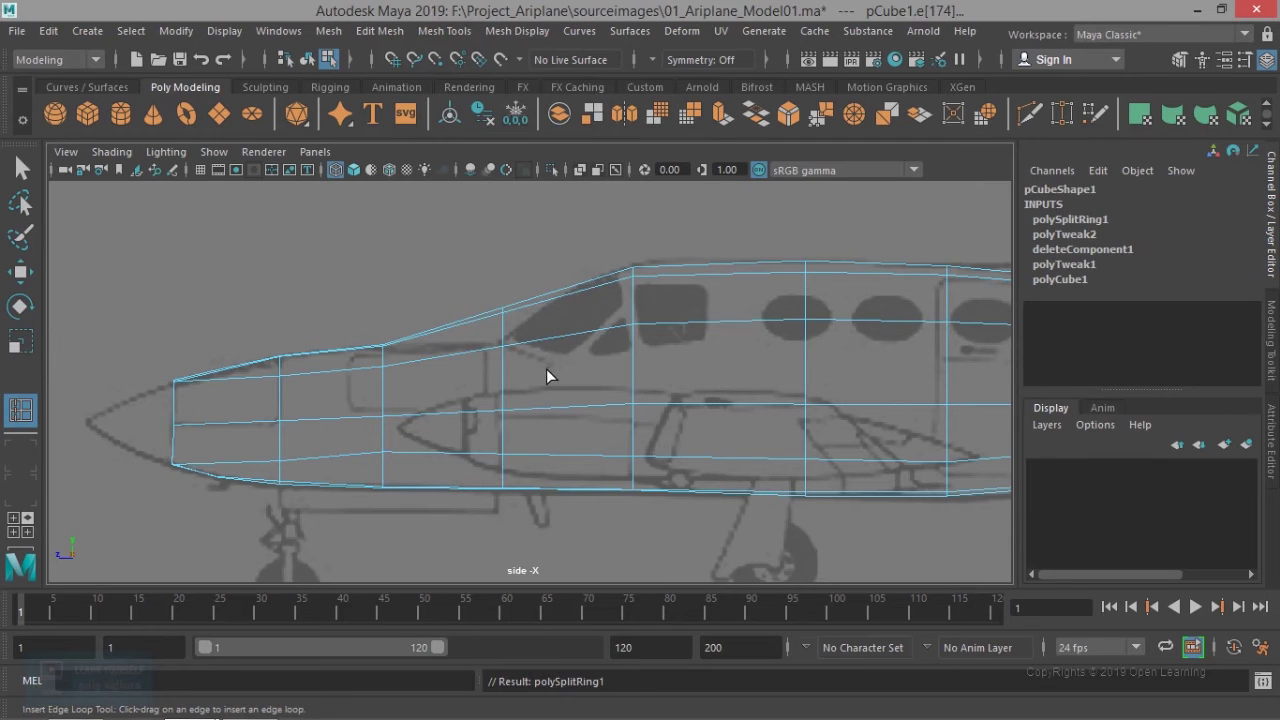
Step: Lower the windshield-base loop's top and upper side-row vertices to match the side blueprint's nose line and windshield base
{"action": "key", "text": "w"}
{"action": "right_click", "coordinate": [523, 184]}
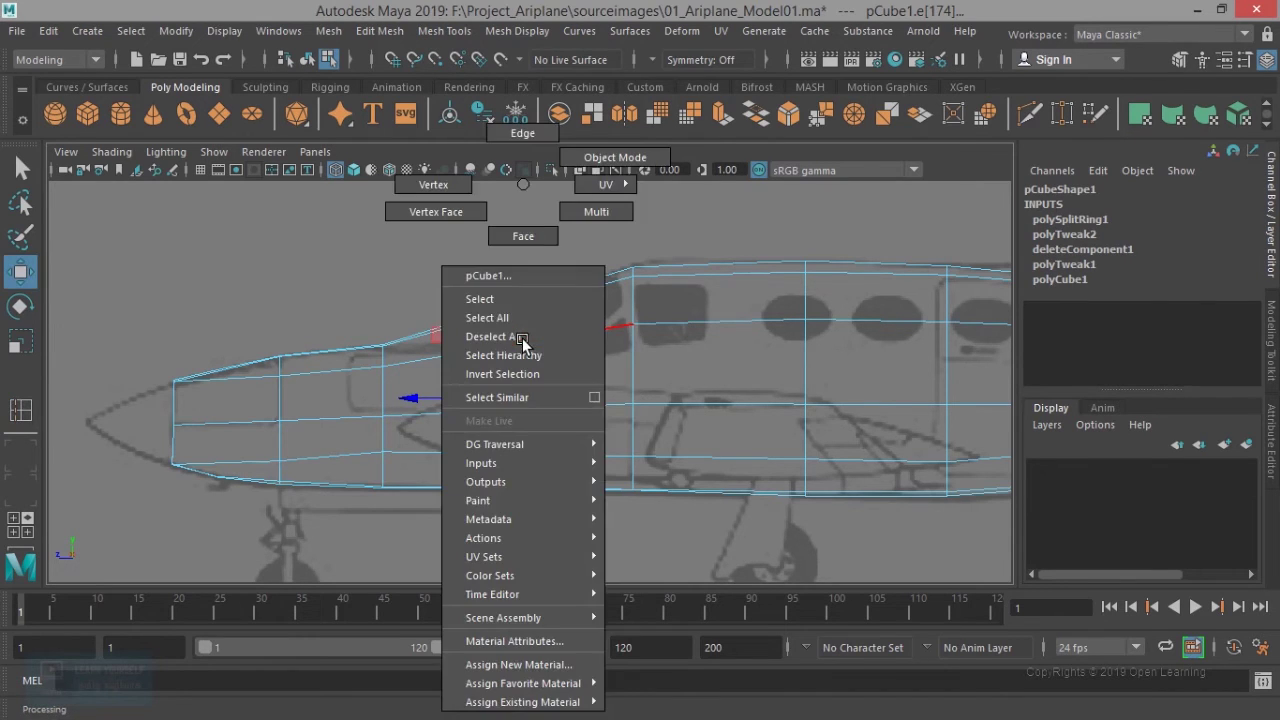
{"action": "left_click", "coordinate": [435, 185]}
{"action": "left_click_drag", "start_coordinate": [529, 321], "coordinate": [529, 322]}
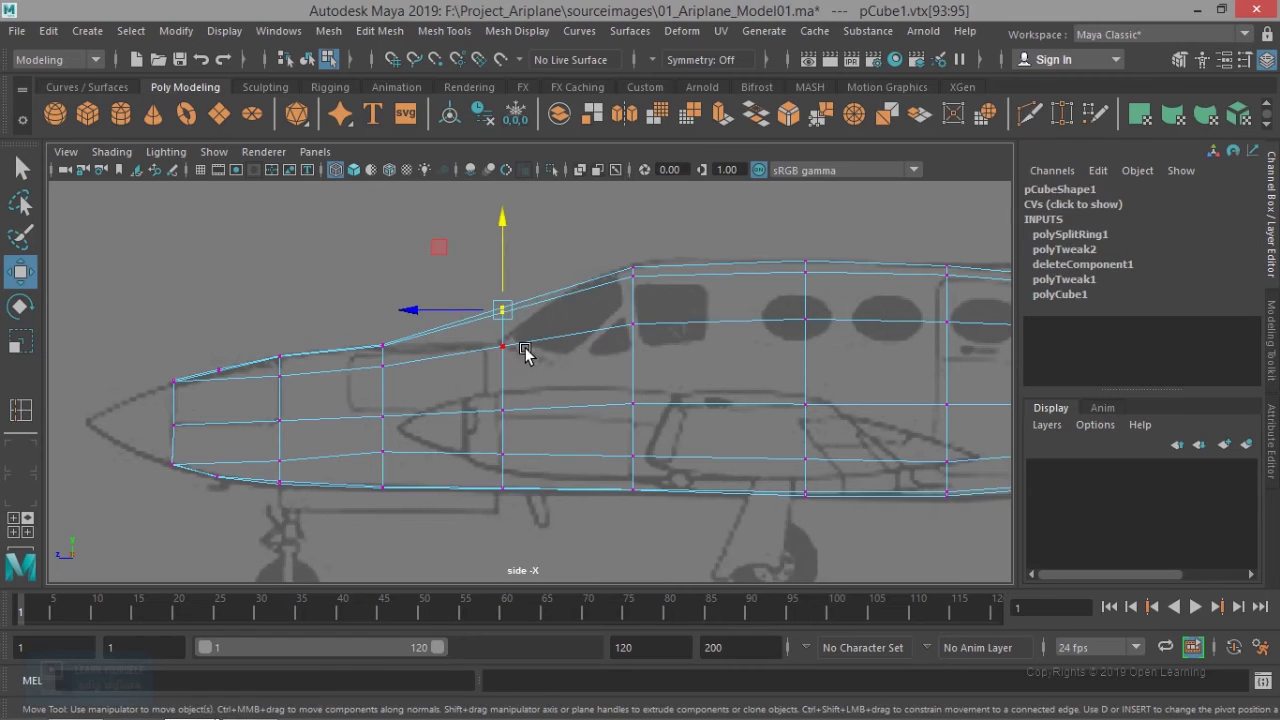
{"action": "left_click_drag", "start_coordinate": [503, 236], "coordinate": [508, 245]}
{"action": "left_click_drag", "start_coordinate": [450, 301], "coordinate": [529, 380]}
{"action": "left_click_drag", "start_coordinate": [503, 245], "coordinate": [503, 262]}
{"action": "scroll", "coordinate": [534, 380], "scroll_direction": "up", "scroll_amount": 4}
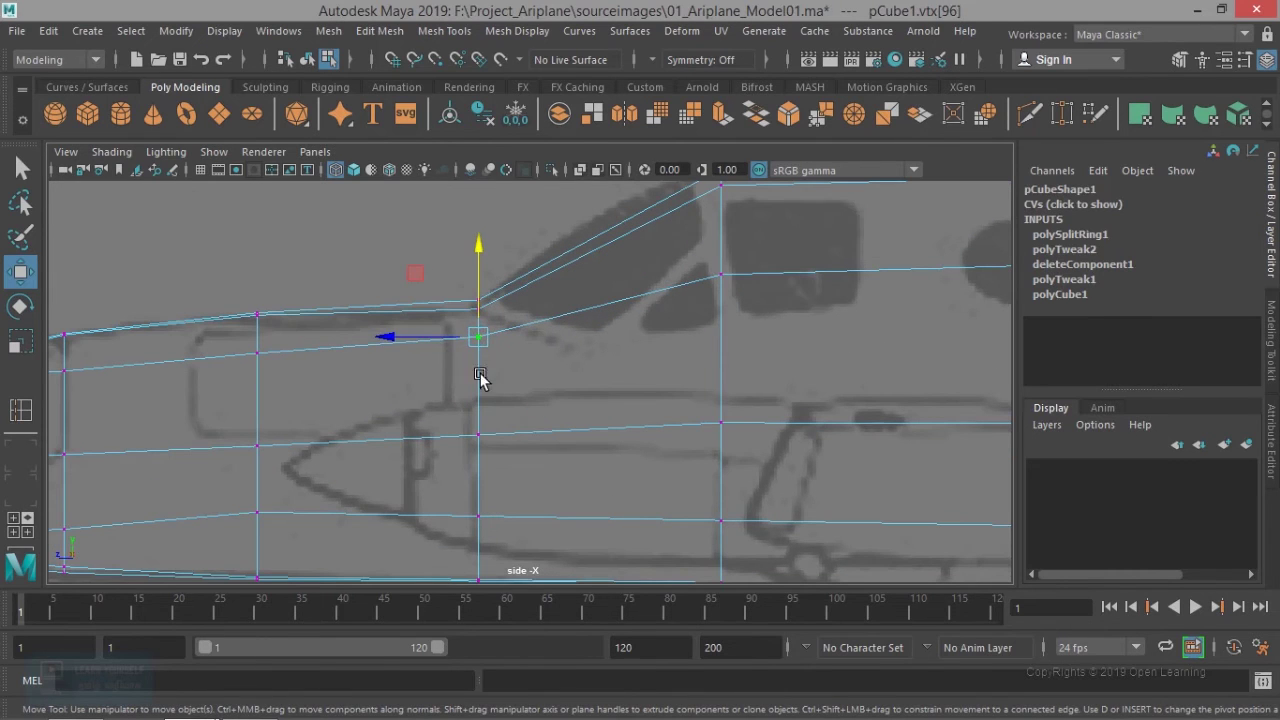
{"action": "left_click_drag", "start_coordinate": [479, 311], "coordinate": [478, 326]}
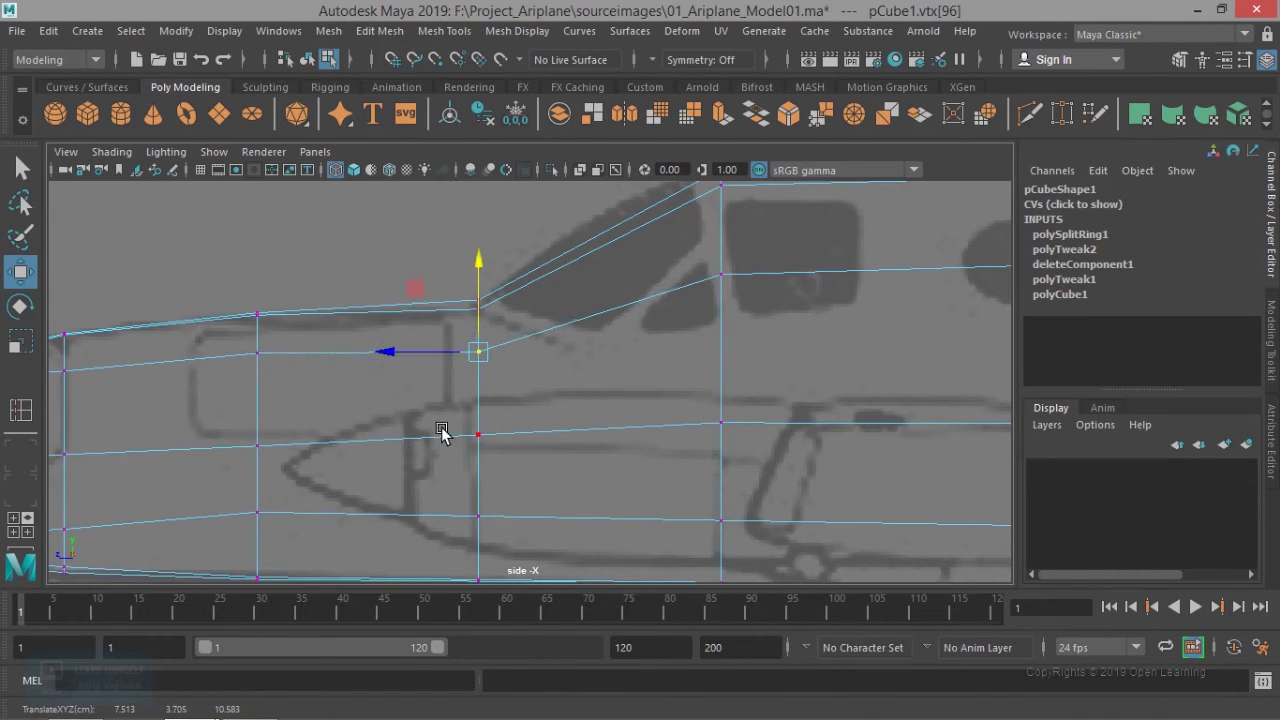
{"action": "left_click", "coordinate": [478, 434]}
{"action": "scroll", "coordinate": [612, 412], "scroll_direction": "down", "scroll_amount": 3}
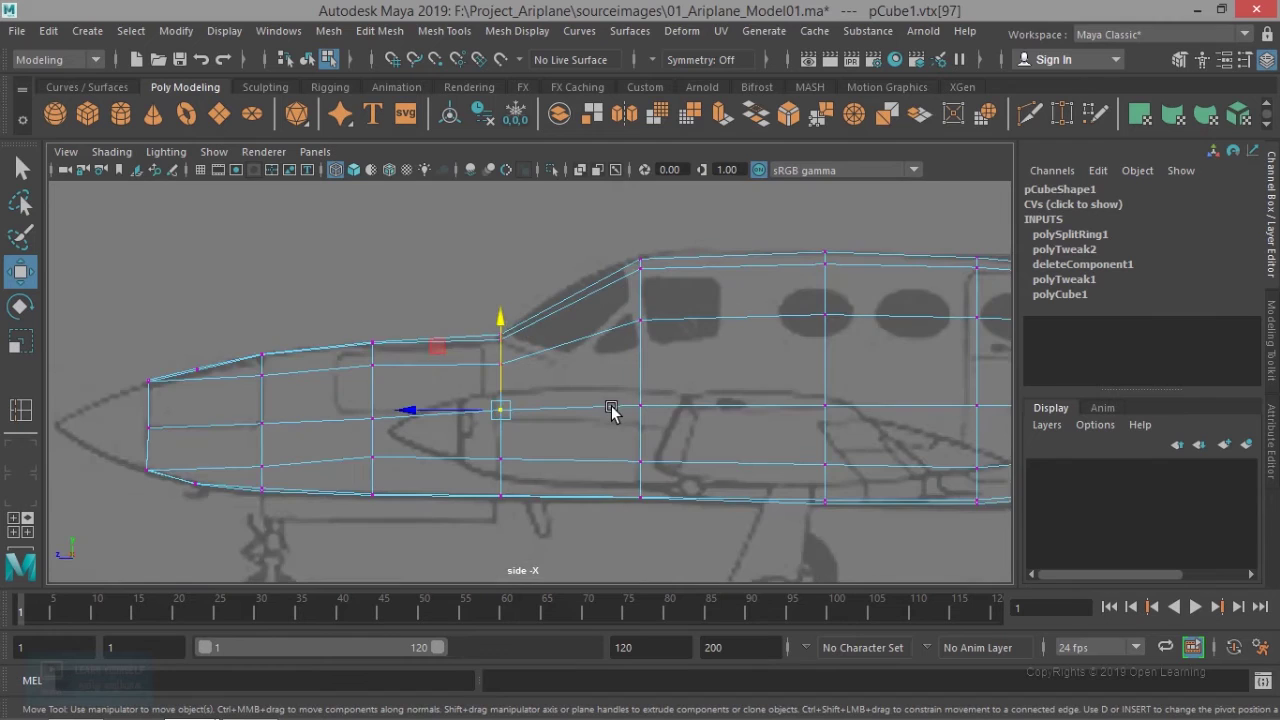
{"action": "scroll", "coordinate": [605, 425], "scroll_direction": "up", "scroll_amount": 3}
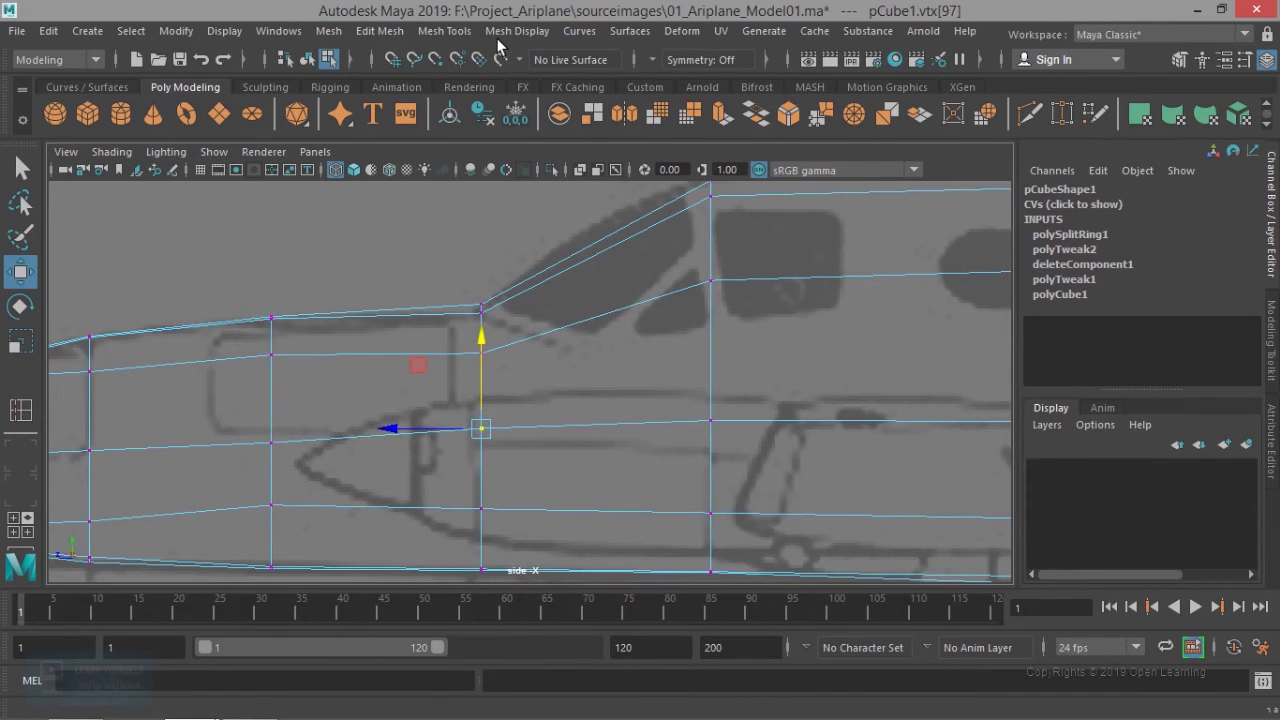
Step: Insert another vertical edge loop midway between the windshield base and the cockpit column
{"action": "left_click", "coordinate": [464, 33]}
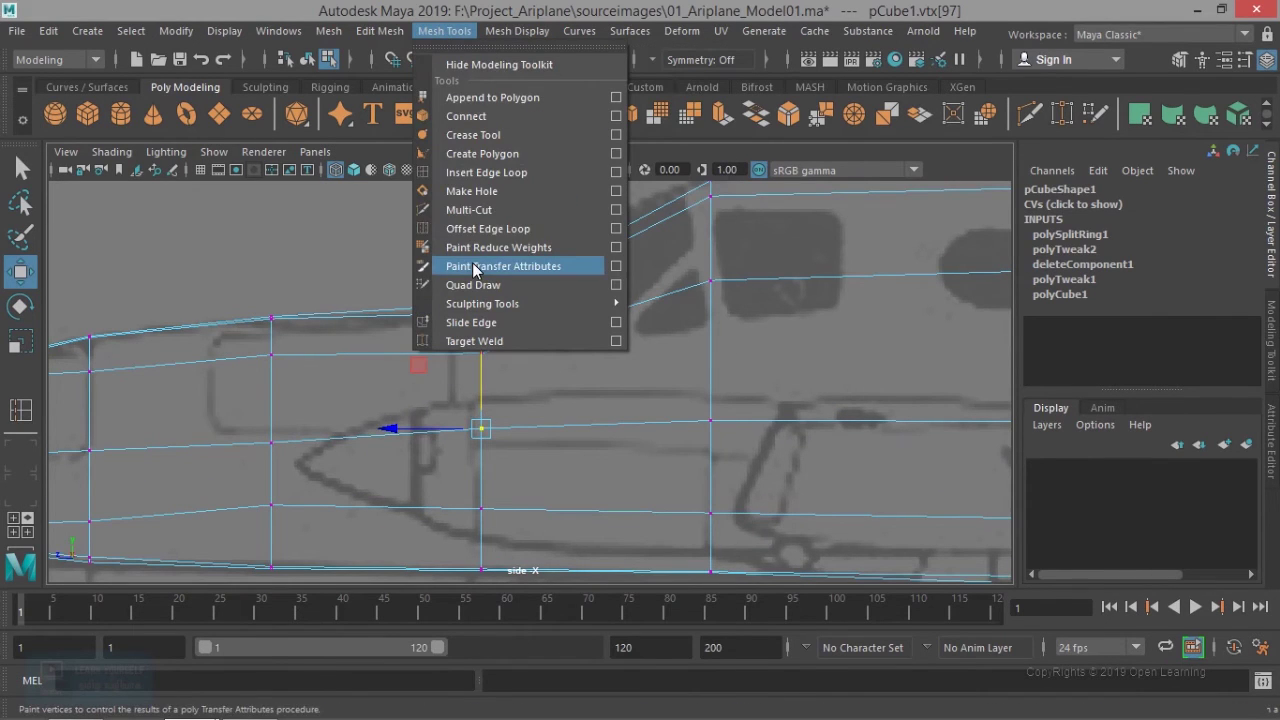
{"action": "left_click", "coordinate": [499, 173]}
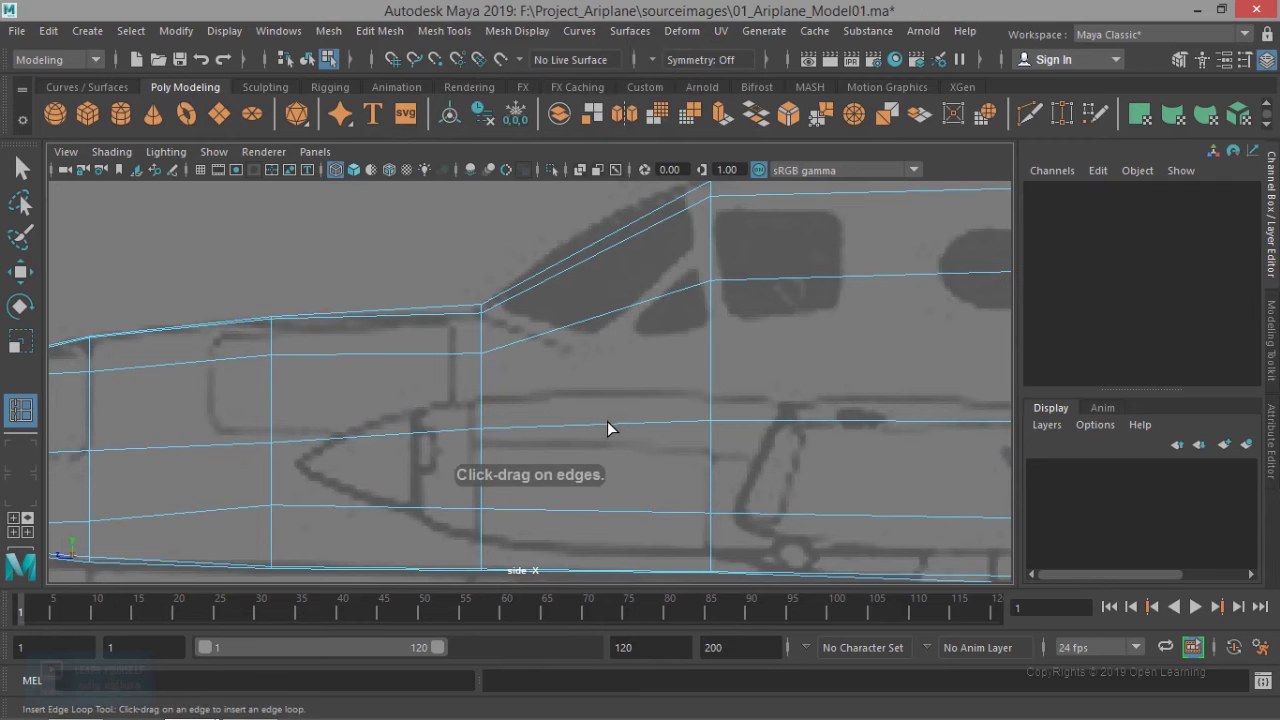
{"action": "left_click", "coordinate": [604, 422]}
{"action": "scroll", "coordinate": [608, 405], "scroll_direction": "up", "scroll_amount": 3}
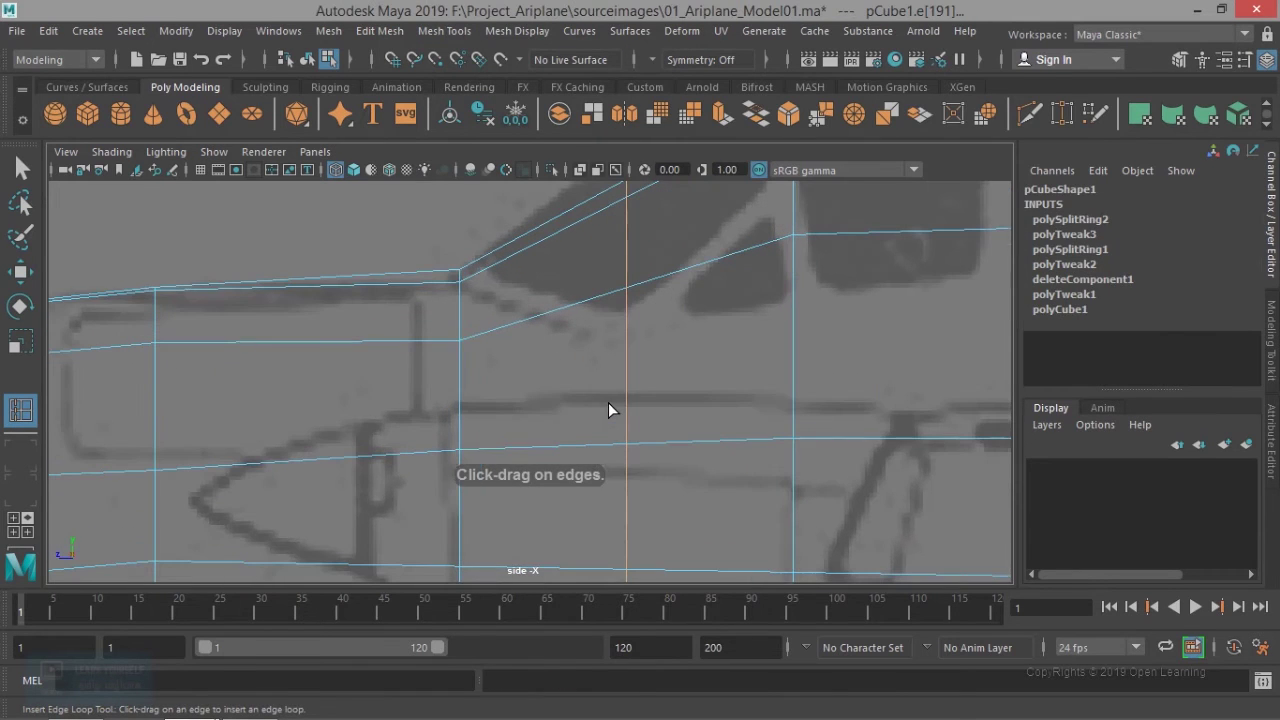
Step: Raise the mid-windshield loop's top vertices to the blueprint's windshield slope, undoing the accidental extra move
{"action": "key", "text": "w"}
{"action": "right_click_drag", "start_coordinate": [632, 184], "coordinate": [543, 186]}
{"action": "middle_click_drag", "start_coordinate": [646, 334], "coordinate": [618, 514], "text": "alt"}
{"action": "left_click_drag", "start_coordinate": [569, 350], "coordinate": [626, 402]}
{"action": "left_click_drag", "start_coordinate": [598, 296], "coordinate": [598, 277]}
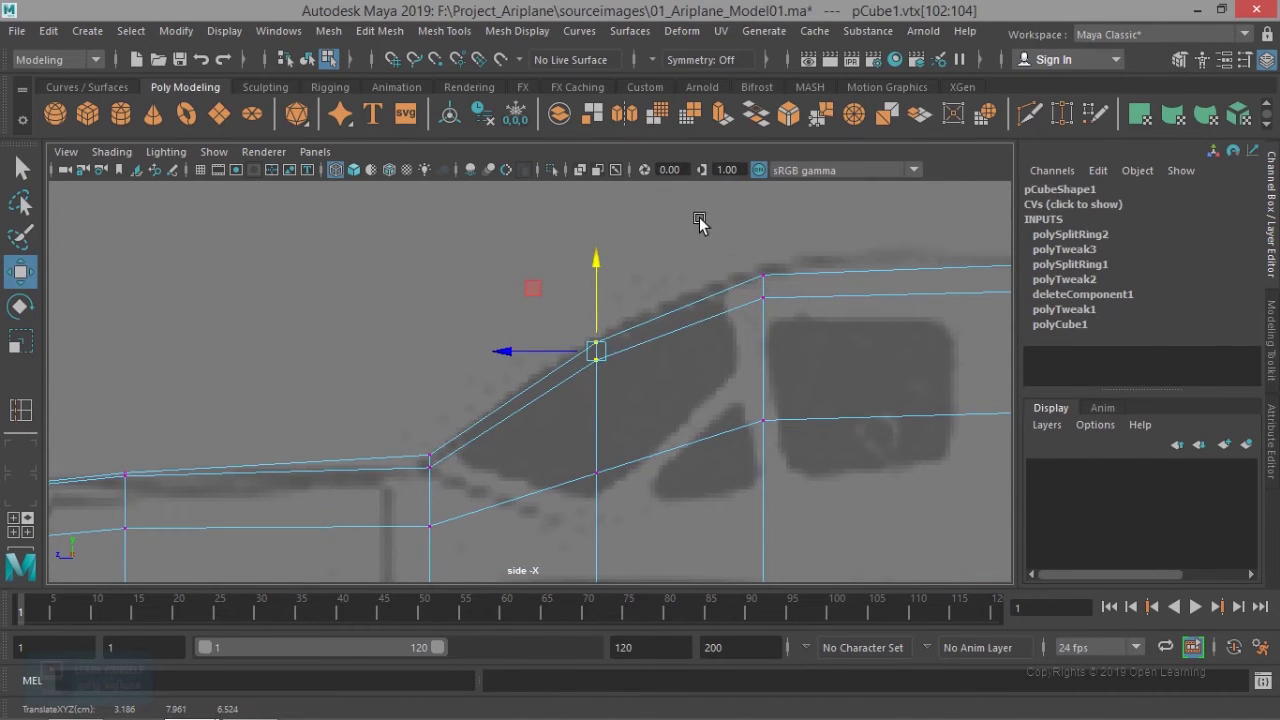
{"action": "middle_click_drag", "start_coordinate": [743, 470], "coordinate": [735, 248]}
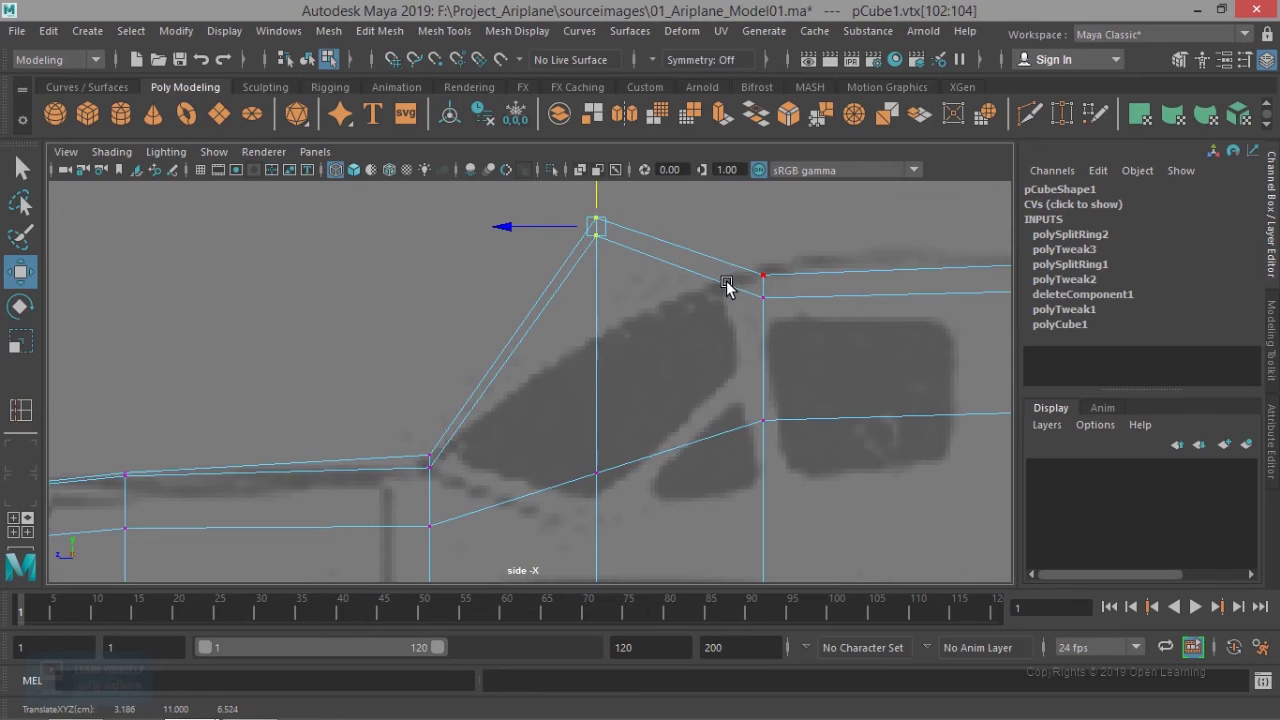
{"action": "key", "text": "ctrl+z"}
{"action": "key", "text": "a"}
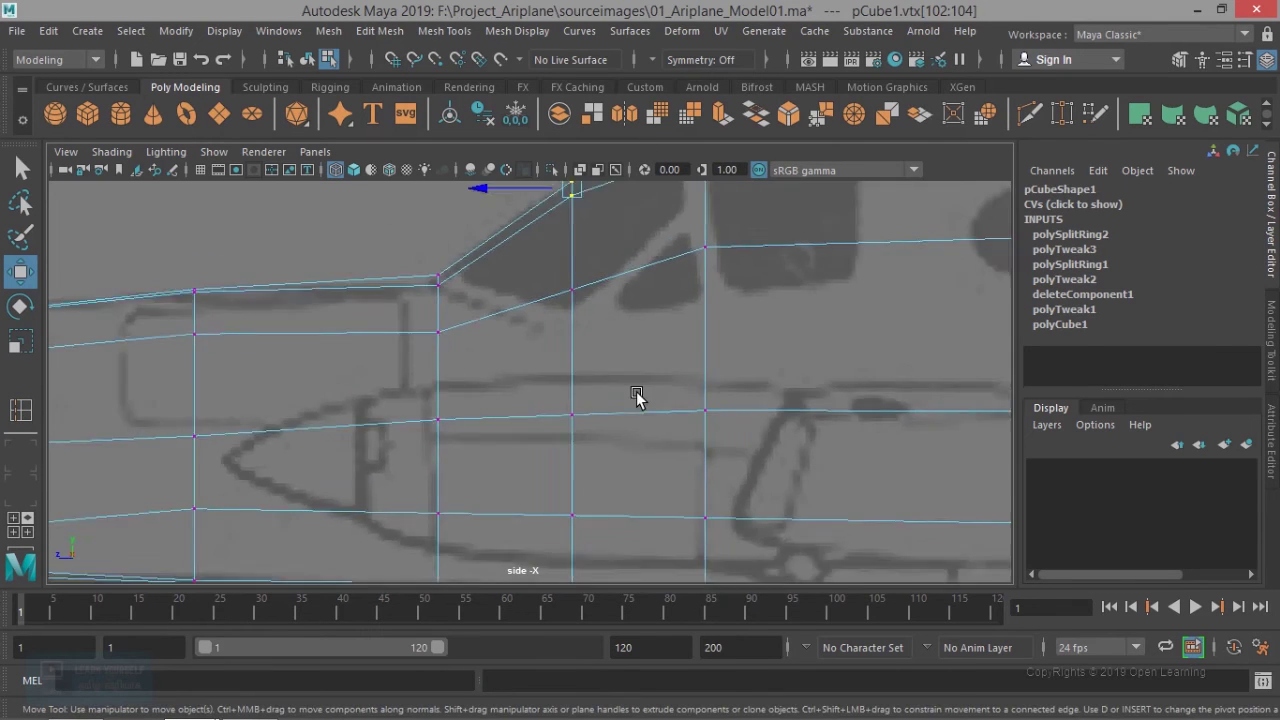
Step: Move the whole vertex column behind the windshield slightly forward along the fuselage in the side view
{"action": "middle_click_drag", "start_coordinate": [522, 507], "coordinate": [632, 505], "text": "alt"}
{"action": "middle_click_drag", "start_coordinate": [723, 451], "coordinate": [548, 473], "text": "alt"}
{"action": "left_click_drag", "start_coordinate": [551, 229], "coordinate": [598, 566]}
{"action": "left_click_drag", "start_coordinate": [482, 387], "coordinate": [470, 390]}
{"action": "middle_click_drag", "start_coordinate": [963, 460], "coordinate": [923, 454], "text": "alt"}
{"action": "scroll", "coordinate": [792, 450], "scroll_direction": "down", "scroll_amount": 3}
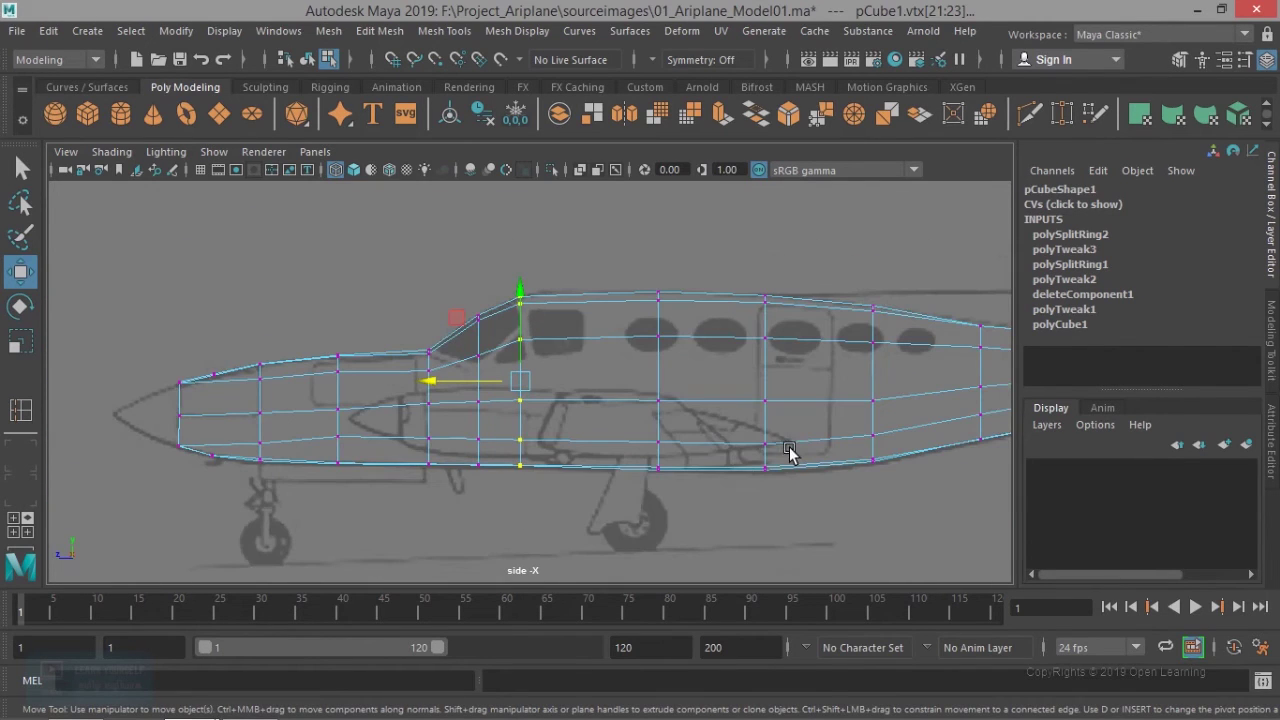
Step: In the front view, move the windshield-base loop's upper side vertex outward to the fuselage side
{"action": "key", "text": "space"}
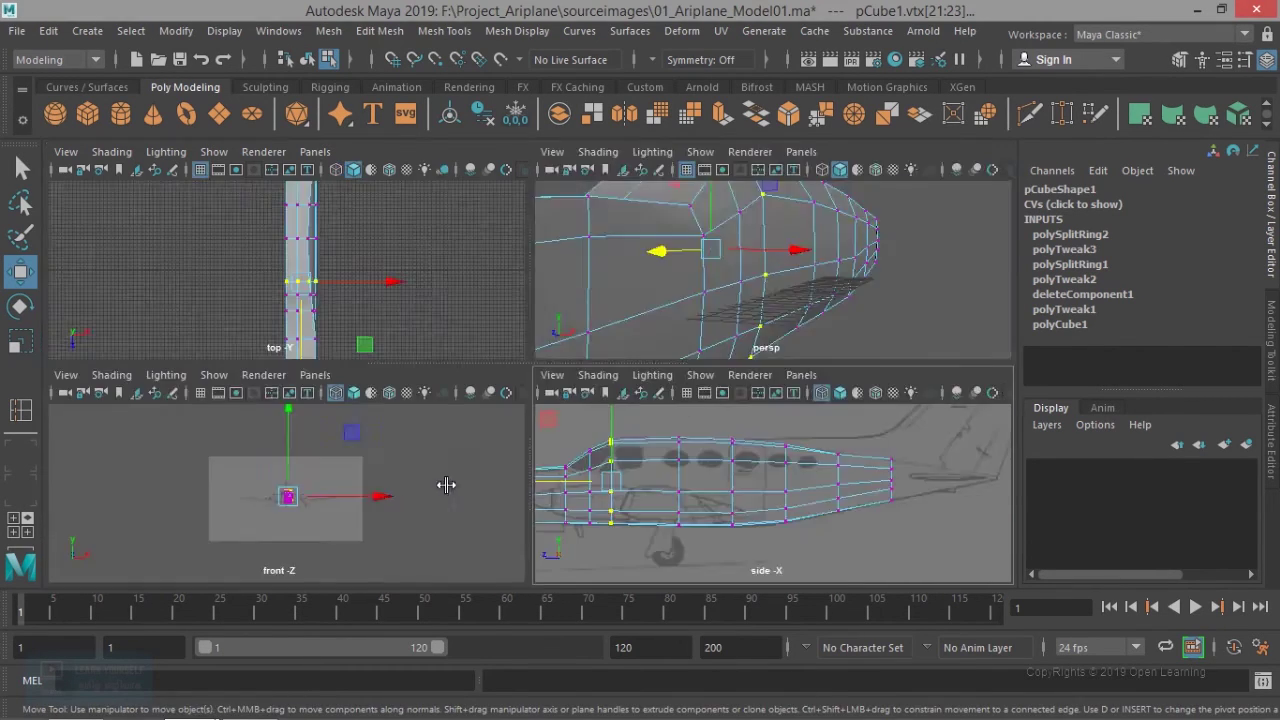
{"action": "key", "text": "space"}
{"action": "scroll", "coordinate": [585, 483], "scroll_direction": "up", "scroll_amount": 5}
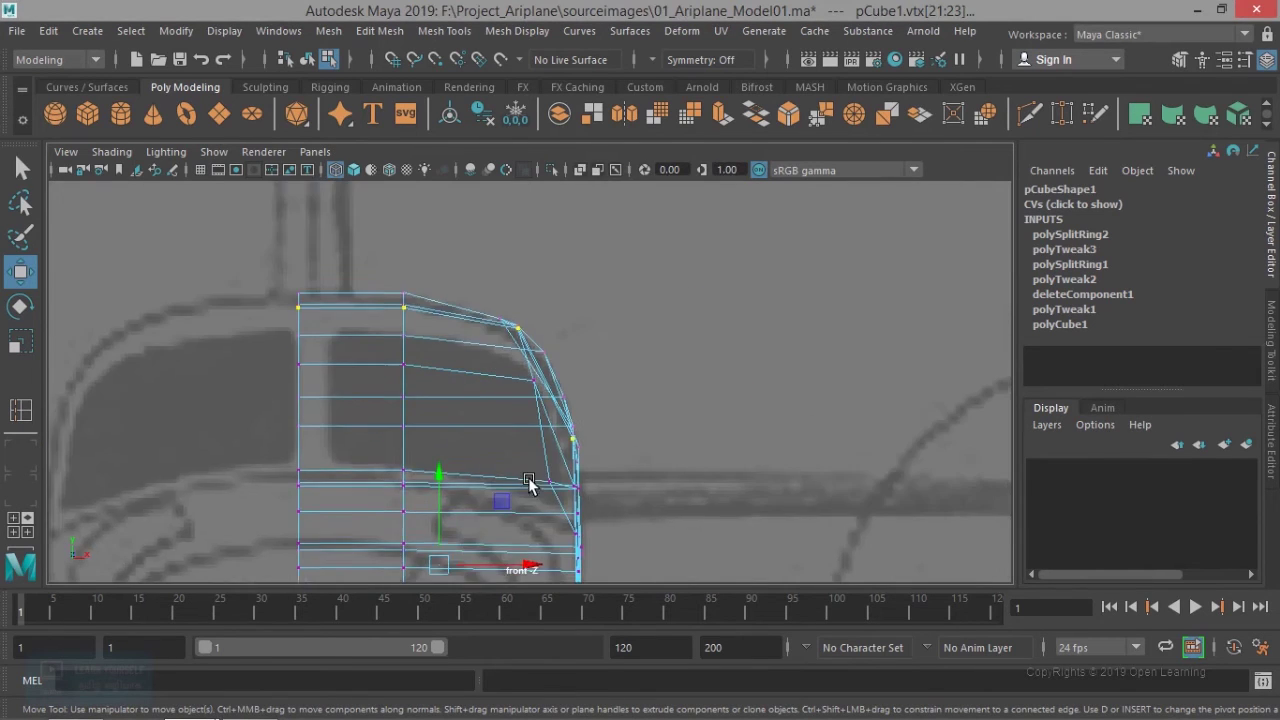
{"action": "left_click", "coordinate": [537, 382]}
{"action": "left_click_drag", "start_coordinate": [538, 385], "coordinate": [635, 383]}
{"action": "key", "text": "ctrl+z"}
{"action": "middle_click_drag", "start_coordinate": [623, 444], "coordinate": [630, 305], "text": "alt"}
{"action": "left_click", "coordinate": [574, 428]}
{"action": "left_click_drag", "start_coordinate": [657, 430], "coordinate": [711, 432]}
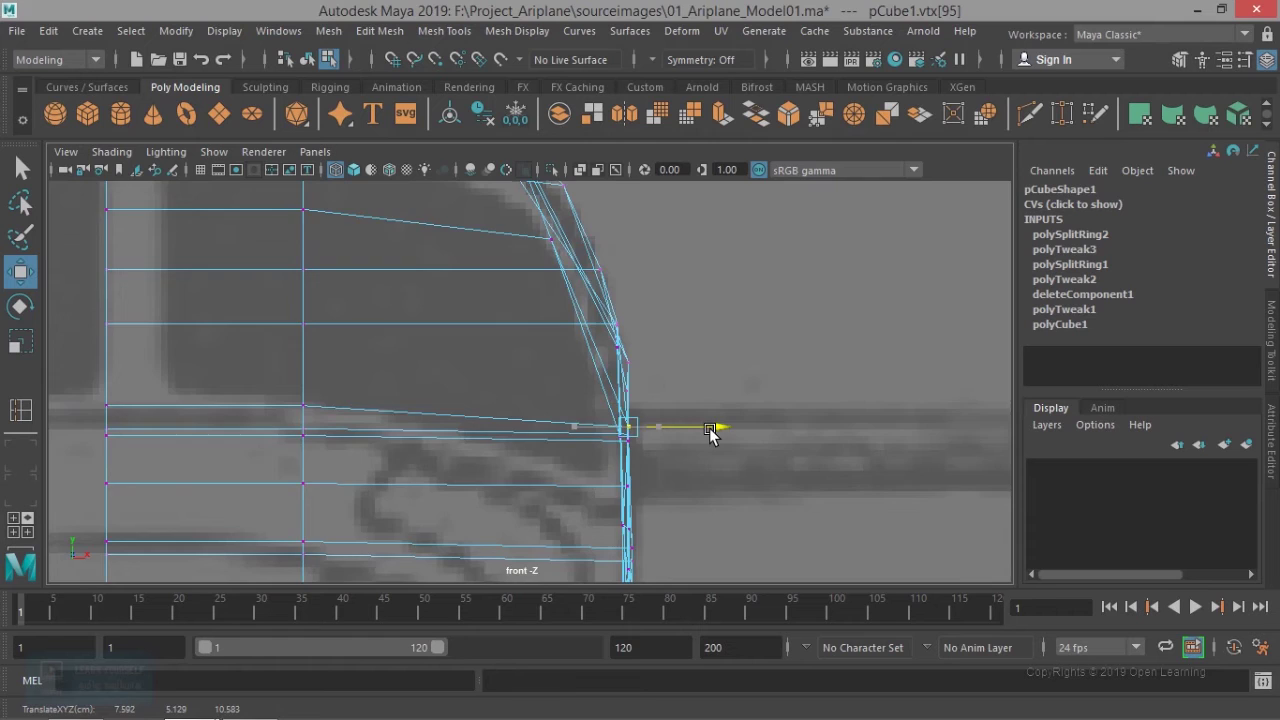
Step: Move the mid-windshield loop's upper side vertex outward to follow the front blueprint's cabin curve
{"action": "middle_click_drag", "start_coordinate": [523, 234], "coordinate": [517, 373], "text": "alt"}
{"action": "left_click", "coordinate": [544, 379]}
{"action": "left_click_drag", "start_coordinate": [630, 376], "coordinate": [668, 375]}
{"action": "middle_click_drag", "start_coordinate": [662, 521], "coordinate": [686, 314], "text": "alt"}
{"action": "scroll", "coordinate": [677, 380], "scroll_direction": "down", "scroll_amount": 3}
{"action": "middle_click_drag", "start_coordinate": [674, 466], "coordinate": [677, 545], "text": "alt"}
{"action": "middle_click_drag", "start_coordinate": [671, 270], "coordinate": [674, 506], "text": "alt"}
{"action": "scroll", "coordinate": [674, 506], "scroll_direction": "up", "scroll_amount": 3}
{"action": "middle_click_drag", "start_coordinate": [645, 441], "coordinate": [546, 509], "text": "alt"}
{"action": "scroll", "coordinate": [543, 507], "scroll_direction": "down", "scroll_amount": 5}
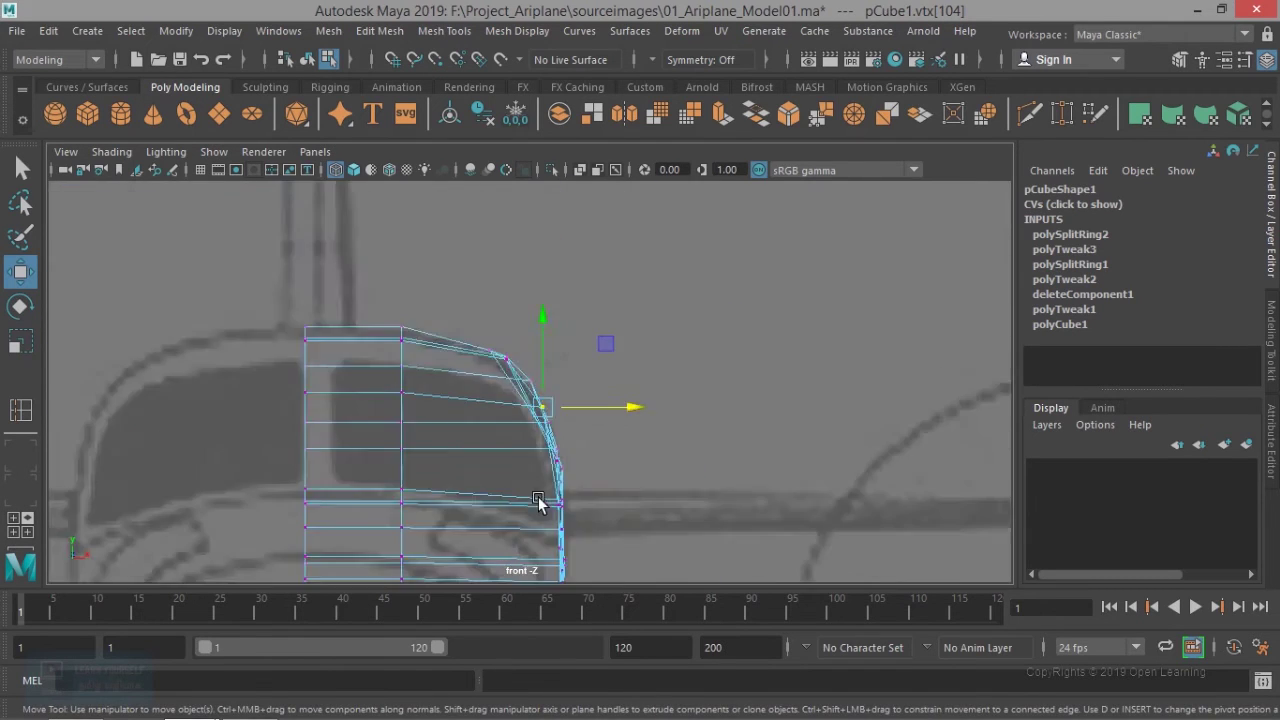
Step: Show the top view without its grid and return the fuselage to object mode
{"action": "key", "text": "space"}
{"action": "key", "text": "space"}
{"action": "scroll", "coordinate": [420, 337], "scroll_direction": "up", "scroll_amount": 3}
{"action": "middle_click_drag", "start_coordinate": [420, 337], "coordinate": [290, 451], "text": "alt"}
{"action": "left_click", "coordinate": [200, 169]}
{"action": "scroll", "coordinate": [598, 393], "scroll_direction": "down", "scroll_amount": 10}
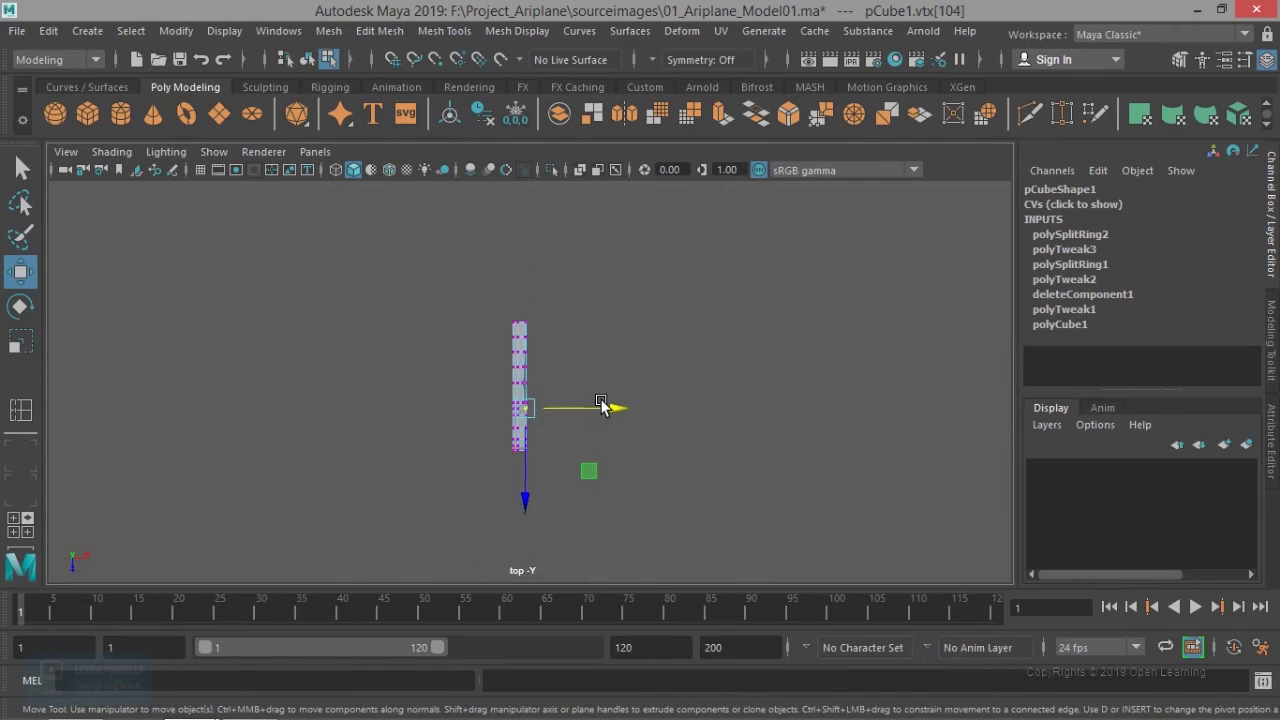
{"action": "scroll", "coordinate": [601, 401], "scroll_direction": "up", "scroll_amount": 10}
{"action": "right_click_drag", "start_coordinate": [416, 350], "coordinate": [516, 160]}
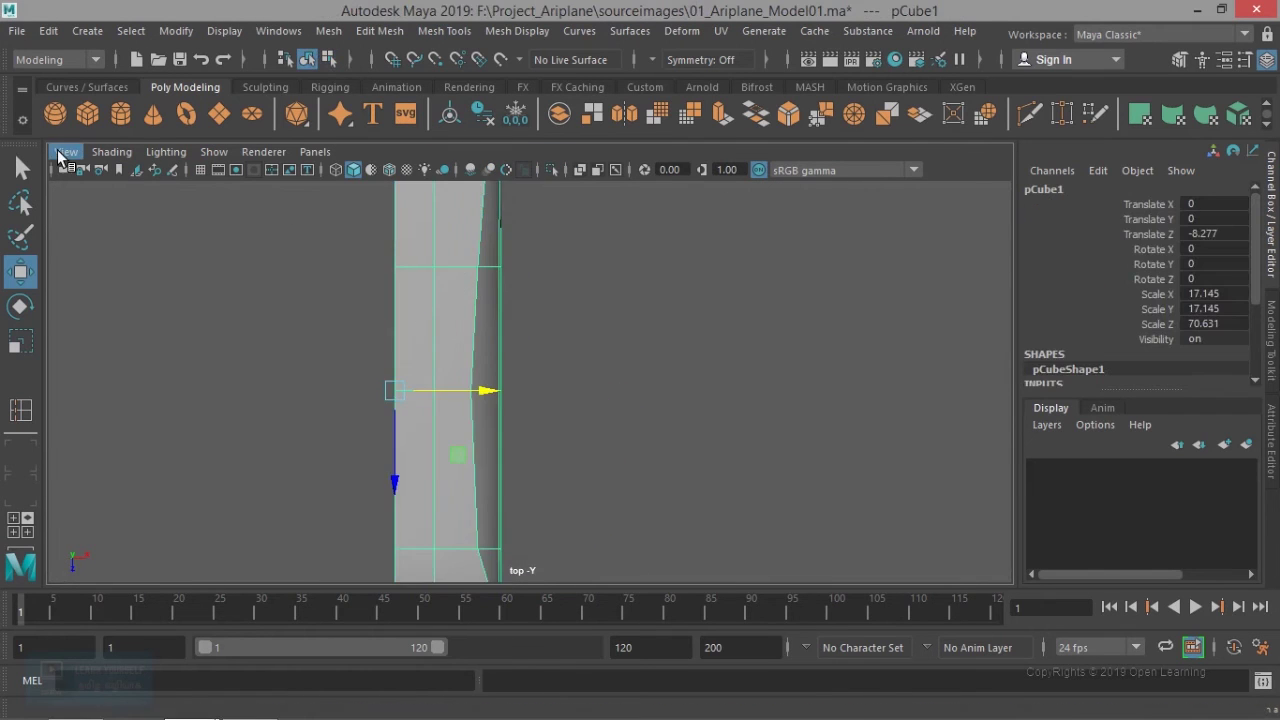
{"action": "scroll", "coordinate": [685, 447], "scroll_direction": "down", "scroll_amount": 6}
{"action": "left_click", "coordinate": [881, 530]}
{"action": "key", "text": "space"}
{"action": "key", "text": "space"}
{"action": "left_click_drag", "start_coordinate": [685, 360], "coordinate": [450, 377], "text": "alt"}
{"action": "key", "text": "space"}
{"action": "key", "text": "space"}
{"action": "left_click", "coordinate": [66, 152]}
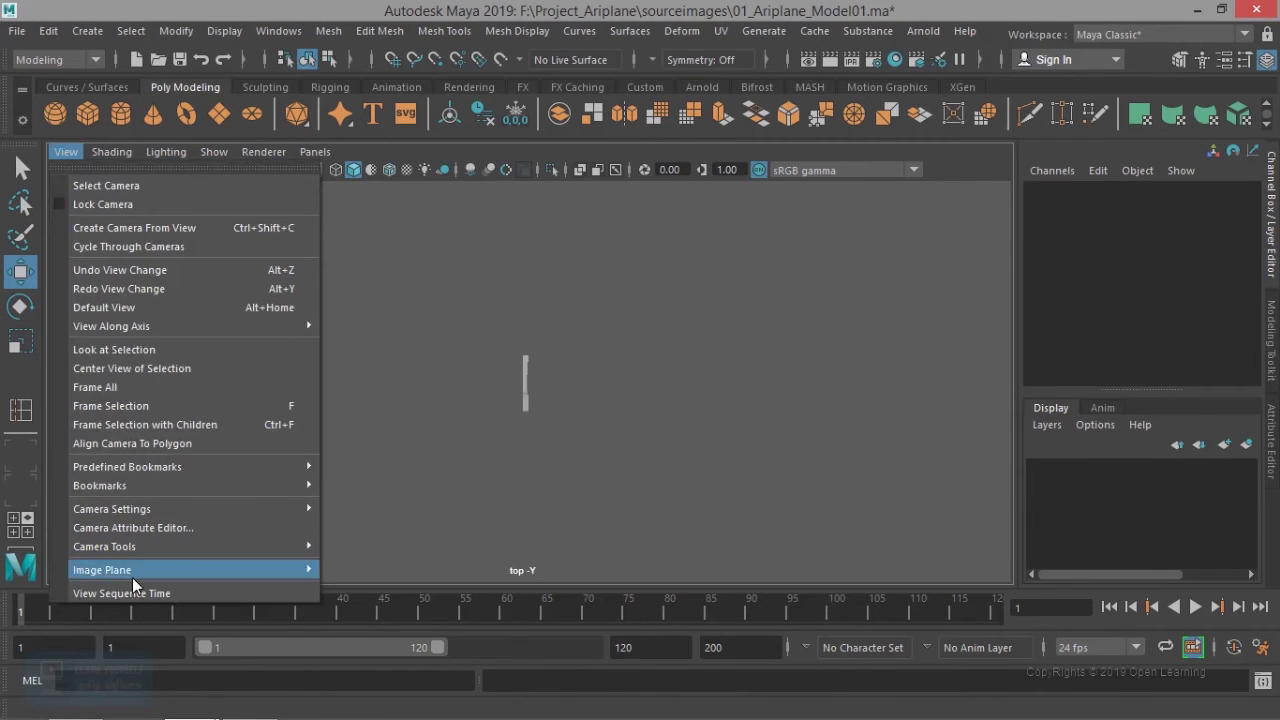
{"action": "key", "text": "Escape"}
Step: Open Hypershade and list the scene's cameras and image planes
{"action": "left_click", "coordinate": [279, 31]}
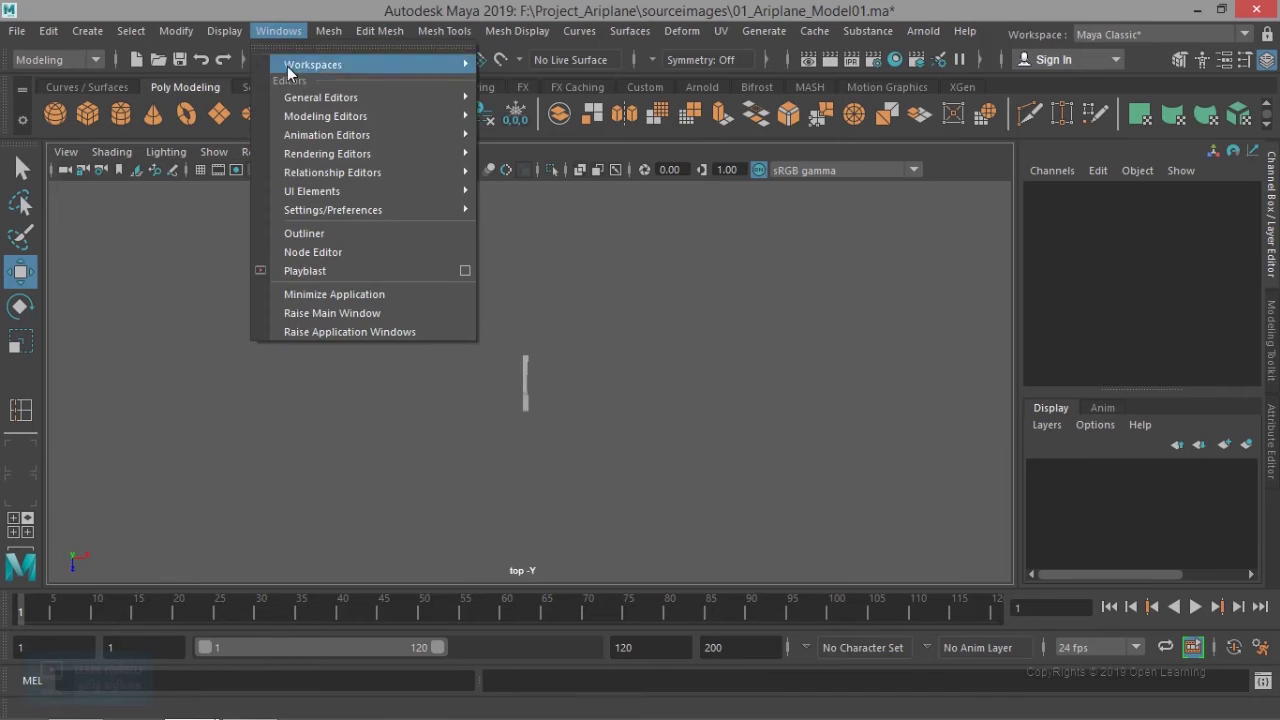
{"action": "mouse_move", "coordinate": [295, 103]}
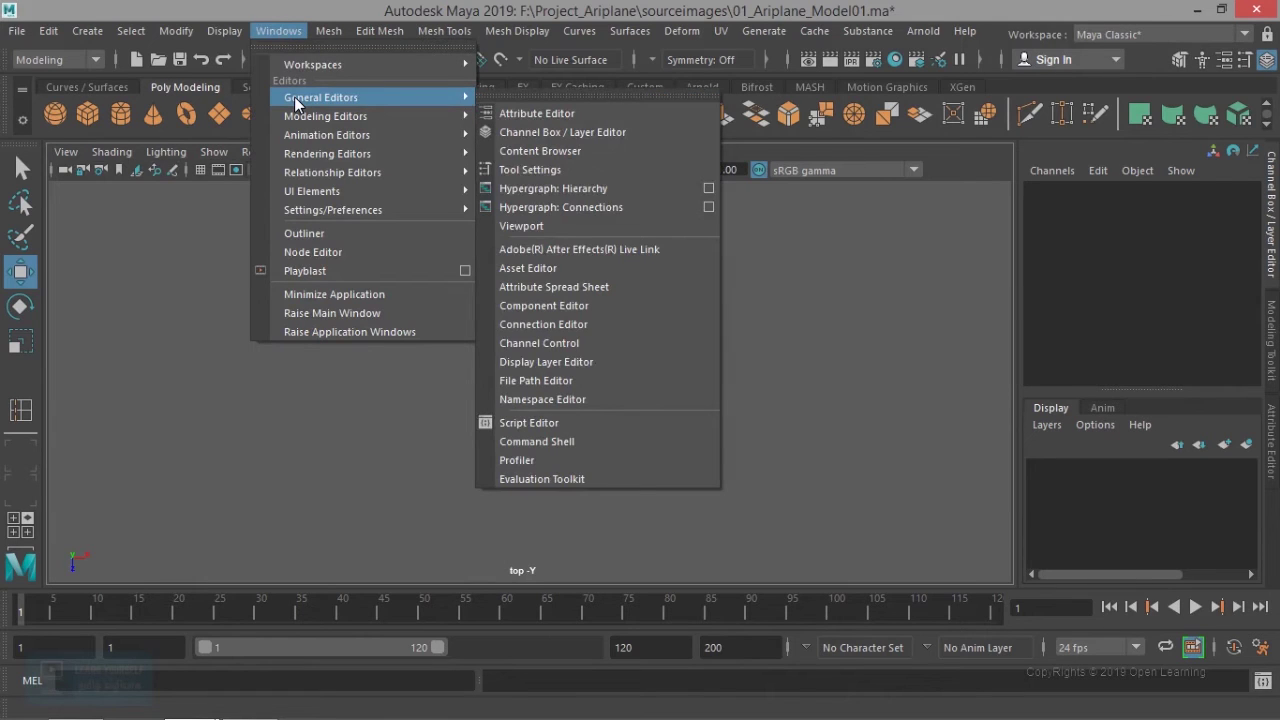
{"action": "mouse_move", "coordinate": [309, 159]}
{"action": "left_click", "coordinate": [557, 208]}
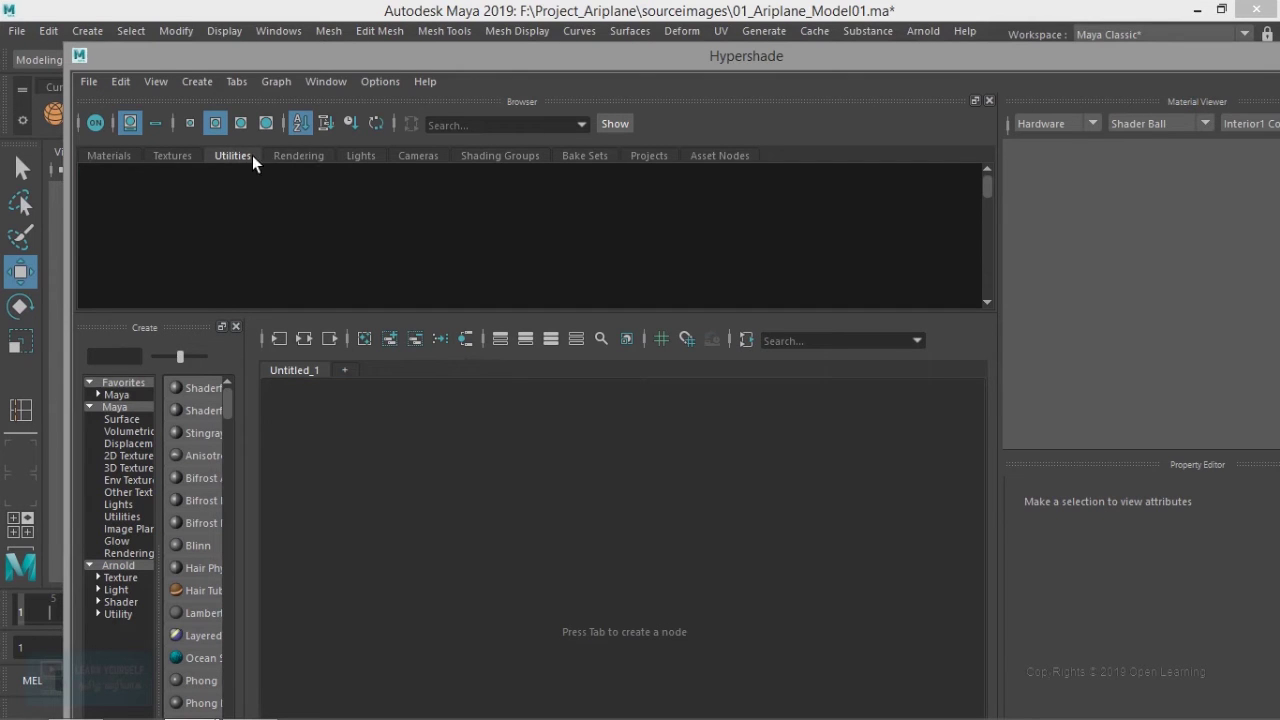
{"action": "left_click", "coordinate": [418, 156]}
{"action": "left_click", "coordinate": [251, 205]}
{"action": "left_click_drag", "start_coordinate": [518, 55], "coordinate": [360, 45]}
Step: Set the top-view image plane's alpha gain to 0.042 and close Hypershade
{"action": "left_click", "coordinate": [205, 200]}
{"action": "left_click", "coordinate": [79, 192]}
{"action": "left_click", "coordinate": [220, 205]}
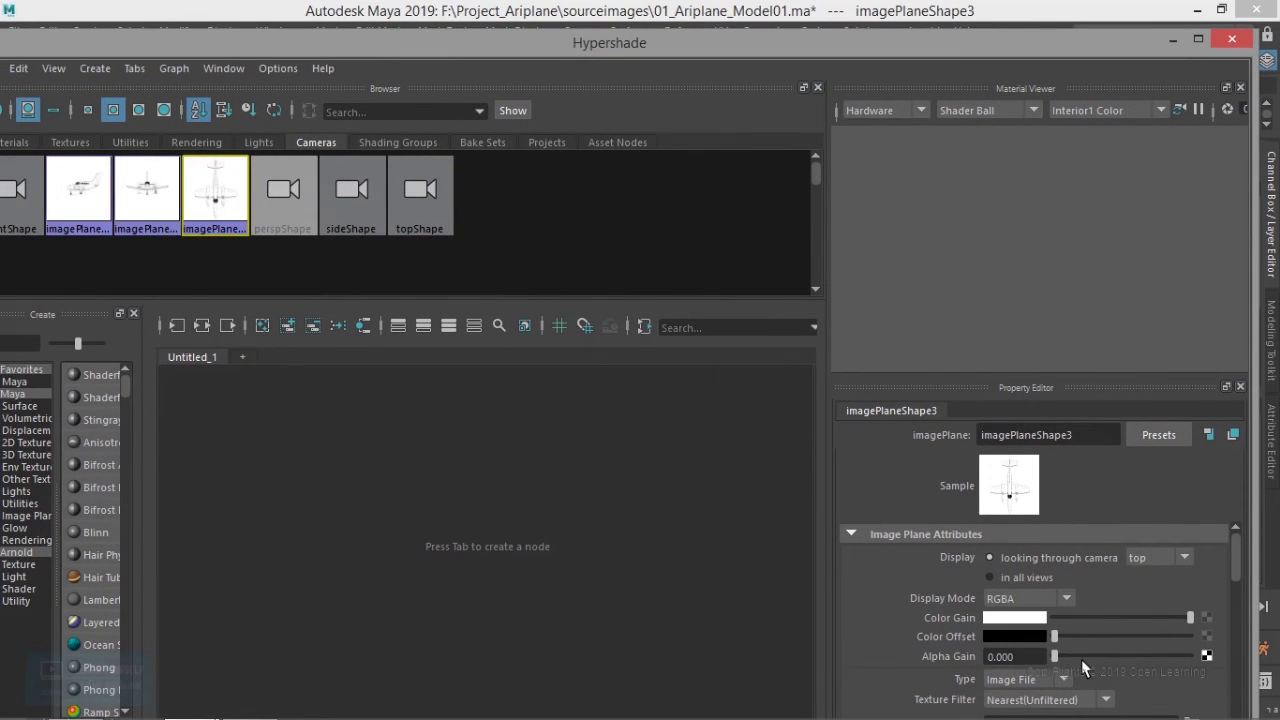
{"action": "left_click_drag", "start_coordinate": [1055, 658], "coordinate": [1068, 658]}
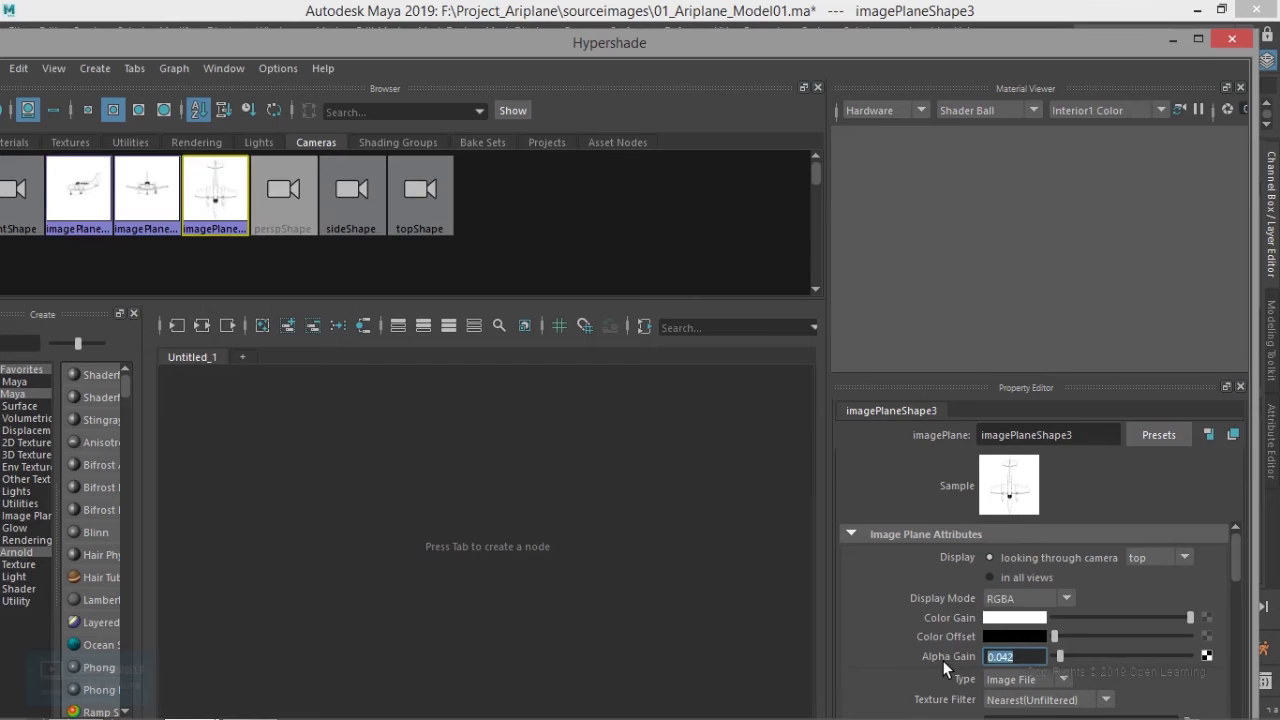
{"action": "left_click", "coordinate": [1231, 39]}
{"action": "left_click", "coordinate": [681, 408]}
{"action": "scroll", "coordinate": [681, 408], "scroll_direction": "up", "scroll_amount": 10}
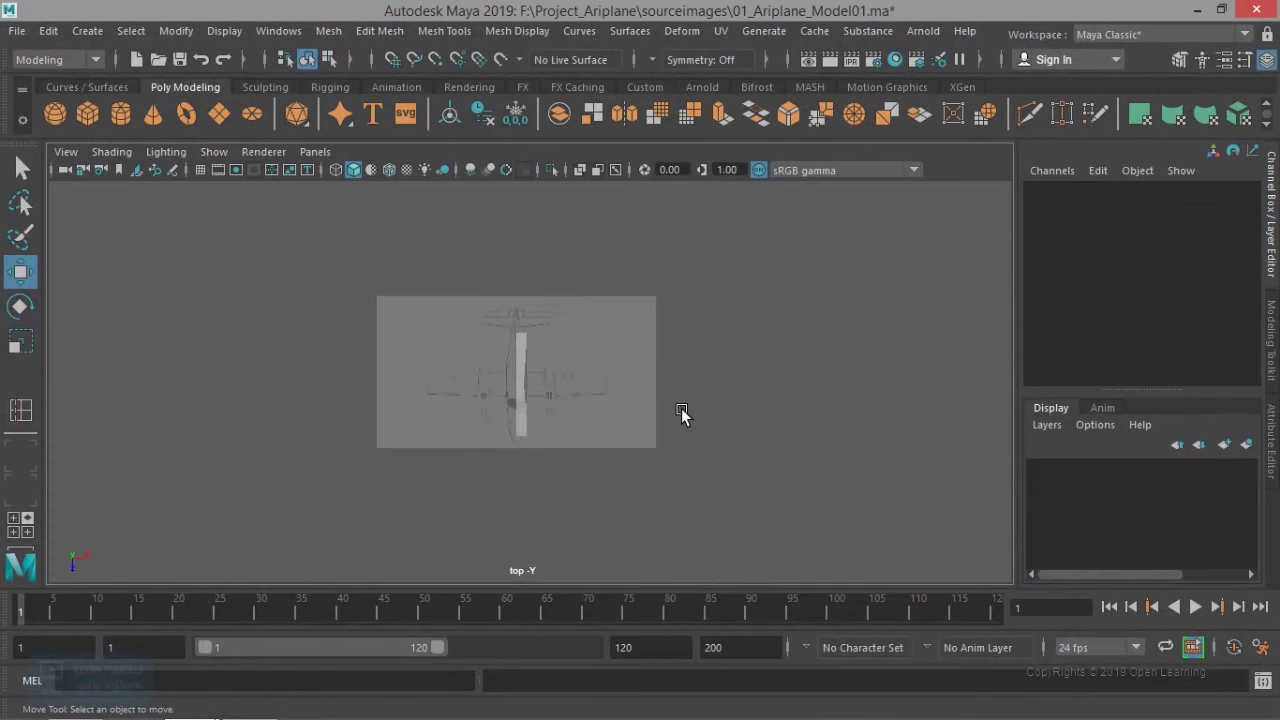
{"action": "key", "text": "ctrl+z"}
{"action": "scroll", "coordinate": [635, 403], "scroll_direction": "down", "scroll_amount": 6}
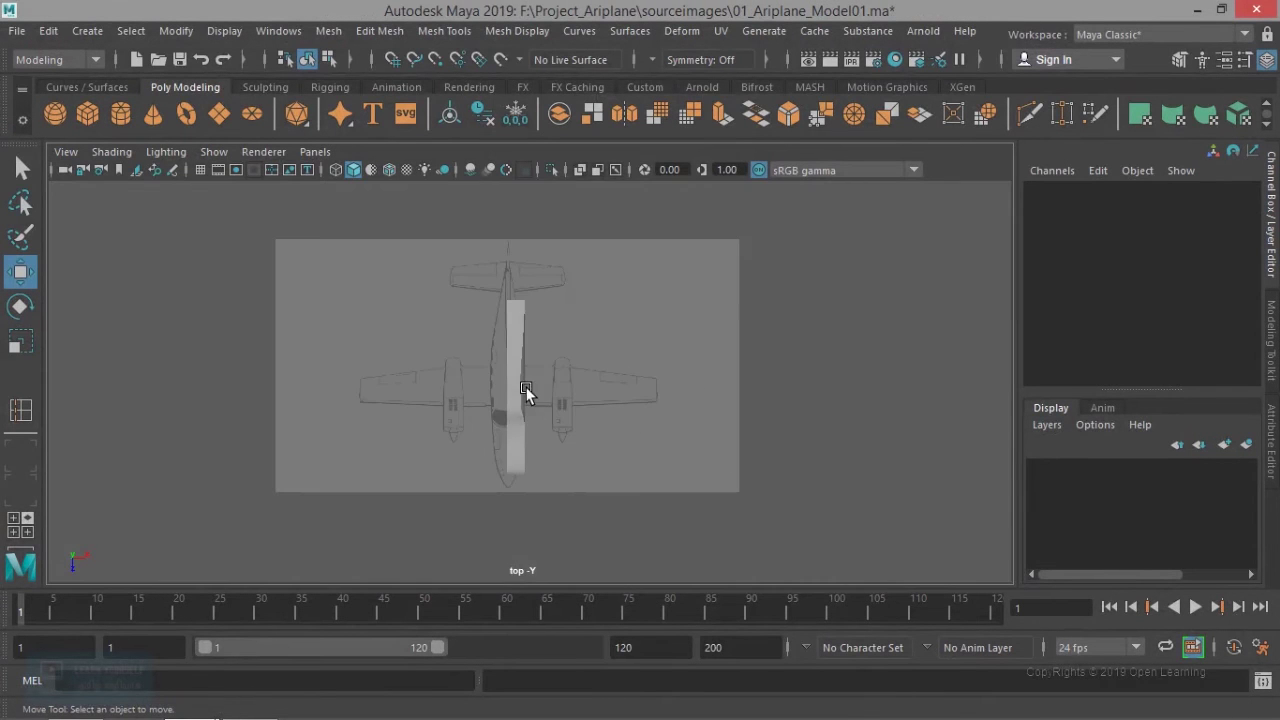
Step: Show the fuselage in wireframe and move its rearmost row's outer and inner vertices inward to the top blueprint's tail outline
{"action": "left_click", "coordinate": [521, 387]}
{"action": "scroll", "coordinate": [521, 387], "scroll_direction": "up", "scroll_amount": 6}
{"action": "key", "text": "4"}
{"action": "middle_click_drag", "start_coordinate": [518, 383], "coordinate": [559, 621], "text": "alt"}
{"action": "scroll", "coordinate": [555, 390], "scroll_direction": "up", "scroll_amount": 7}
{"action": "right_click_drag", "start_coordinate": [569, 343], "coordinate": [488, 187]}
{"action": "left_click_drag", "start_coordinate": [575, 300], "coordinate": [651, 375]}
{"action": "left_click_drag", "start_coordinate": [698, 333], "coordinate": [620, 336]}
{"action": "left_click_drag", "start_coordinate": [477, 309], "coordinate": [508, 363]}
{"action": "left_click_drag", "start_coordinate": [597, 334], "coordinate": [581, 337]}
Step: Move the outer side vertices of the second row from the tail inward to match the top blueprint
{"action": "middle_click_drag", "start_coordinate": [586, 431], "coordinate": [571, 260], "text": "alt"}
{"action": "left_click_drag", "start_coordinate": [568, 330], "coordinate": [630, 390]}
{"action": "left_click_drag", "start_coordinate": [687, 356], "coordinate": [643, 362]}
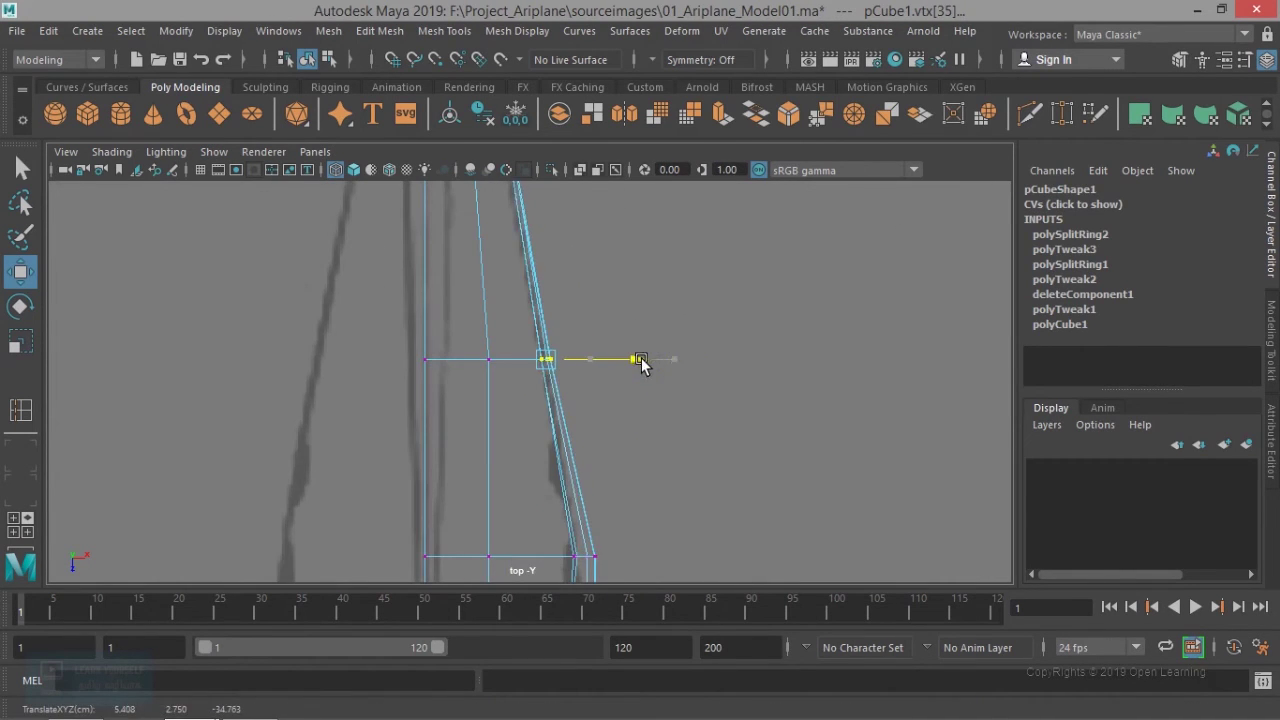
Step: Move the outer side vertices of the next rows ahead of the tail inward to match the top blueprint
{"action": "middle_click_drag", "start_coordinate": [558, 525], "coordinate": [583, 317], "text": "alt"}
{"action": "left_click_drag", "start_coordinate": [583, 317], "coordinate": [637, 376]}
{"action": "left_click_drag", "start_coordinate": [695, 350], "coordinate": [681, 350]}
{"action": "middle_click_drag", "start_coordinate": [680, 557], "coordinate": [680, 330], "text": "alt"}
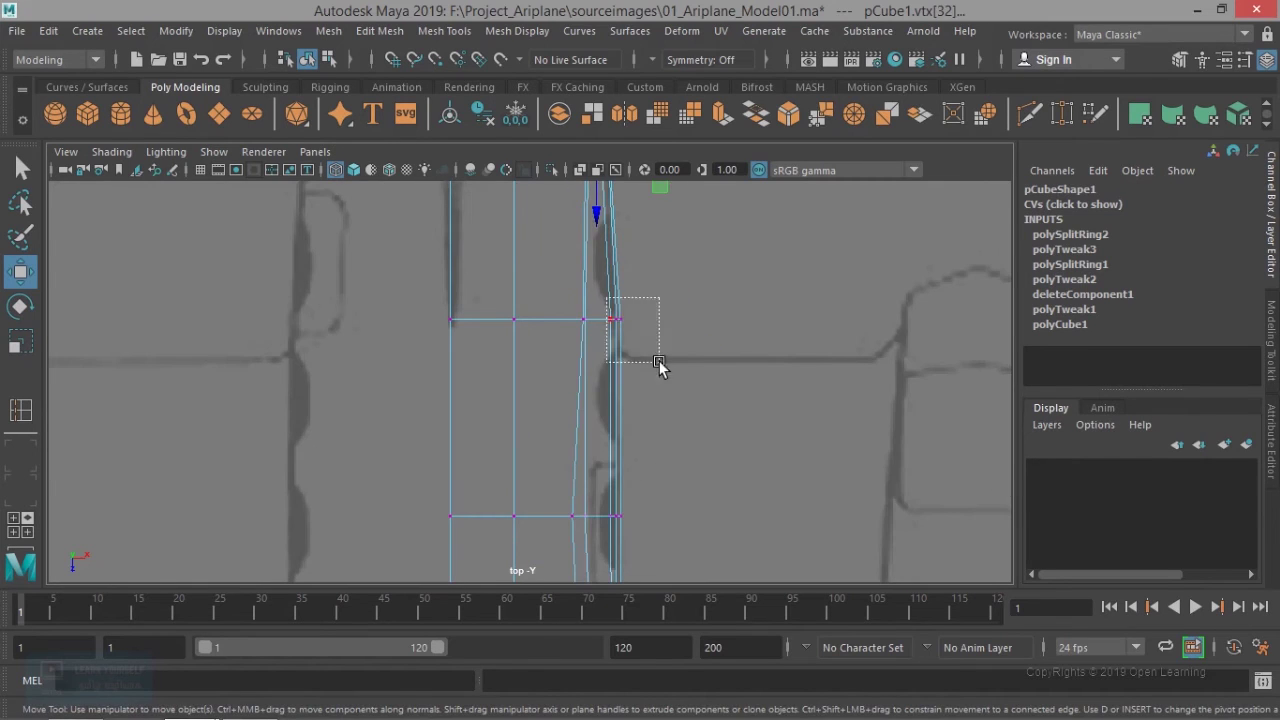
{"action": "left_click_drag", "start_coordinate": [576, 328], "coordinate": [592, 342]}
{"action": "left_click_drag", "start_coordinate": [675, 323], "coordinate": [670, 325]}
{"action": "middle_click_drag", "start_coordinate": [650, 290], "coordinate": [676, 492], "text": "alt"}
{"action": "left_click_drag", "start_coordinate": [581, 301], "coordinate": [621, 350]}
{"action": "left_click_drag", "start_coordinate": [704, 323], "coordinate": [689, 324]}
Step: Pull the outer side vertices of the mid-fuselage rows inward to the top blueprint's outline, undoing the last stray selection
{"action": "middle_click_drag", "start_coordinate": [662, 556], "coordinate": [670, 224], "text": "alt"}
{"action": "left_click_drag", "start_coordinate": [704, 388], "coordinate": [699, 390]}
{"action": "left_click_drag", "start_coordinate": [636, 364], "coordinate": [676, 418]}
{"action": "middle_click_drag", "start_coordinate": [695, 505], "coordinate": [701, 275], "text": "alt"}
{"action": "left_click_drag", "start_coordinate": [720, 409], "coordinate": [713, 410]}
{"action": "scroll", "coordinate": [686, 497], "scroll_direction": "up", "scroll_amount": 5}
{"action": "mouse_move", "coordinate": [688, 560]}
{"action": "middle_mouse_down", "text": "alt"}
{"action": "mouse_move", "coordinate": [614, 409]}
{"action": "mouse_move", "coordinate": [609, 430]}
{"action": "middle_mouse_up", "text": "alt"}
{"action": "left_click_drag", "start_coordinate": [632, 340], "coordinate": [701, 402]}
{"action": "left_click_drag", "start_coordinate": [770, 389], "coordinate": [700, 386]}
{"action": "left_click_drag", "start_coordinate": [614, 360], "coordinate": [728, 384]}
{"action": "key", "text": "ctrl+z"}
Step: Move the outer side vertices of the cockpit-area rows inward to follow the top blueprint
{"action": "middle_click_drag", "start_coordinate": [700, 394], "coordinate": [663, 211], "text": "alt"}
{"action": "scroll", "coordinate": [700, 431], "scroll_direction": "up", "scroll_amount": 4}
{"action": "middle_click_drag", "start_coordinate": [705, 450], "coordinate": [593, 454], "text": "alt"}
{"action": "left_click", "coordinate": [691, 443]}
{"action": "scroll", "coordinate": [693, 441], "scroll_direction": "down", "scroll_amount": 5}
{"action": "left_click_drag", "start_coordinate": [680, 405], "coordinate": [625, 408]}
{"action": "scroll", "coordinate": [488, 377], "scroll_direction": "up", "scroll_amount": 3}
{"action": "left_click_drag", "start_coordinate": [488, 377], "coordinate": [588, 443]}
{"action": "left_click_drag", "start_coordinate": [641, 418], "coordinate": [626, 420]}
Step: Move one side vertex inward on each of two successive rows between the cockpit and the nose
{"action": "middle_click_drag", "start_coordinate": [596, 470], "coordinate": [624, 232], "text": "alt"}
{"action": "middle_click_drag", "start_coordinate": [652, 446], "coordinate": [614, 399], "text": "alt"}
{"action": "scroll", "coordinate": [614, 399], "scroll_direction": "up", "scroll_amount": 2}
{"action": "left_click", "coordinate": [640, 406]}
{"action": "left_click_drag", "start_coordinate": [715, 408], "coordinate": [672, 412]}
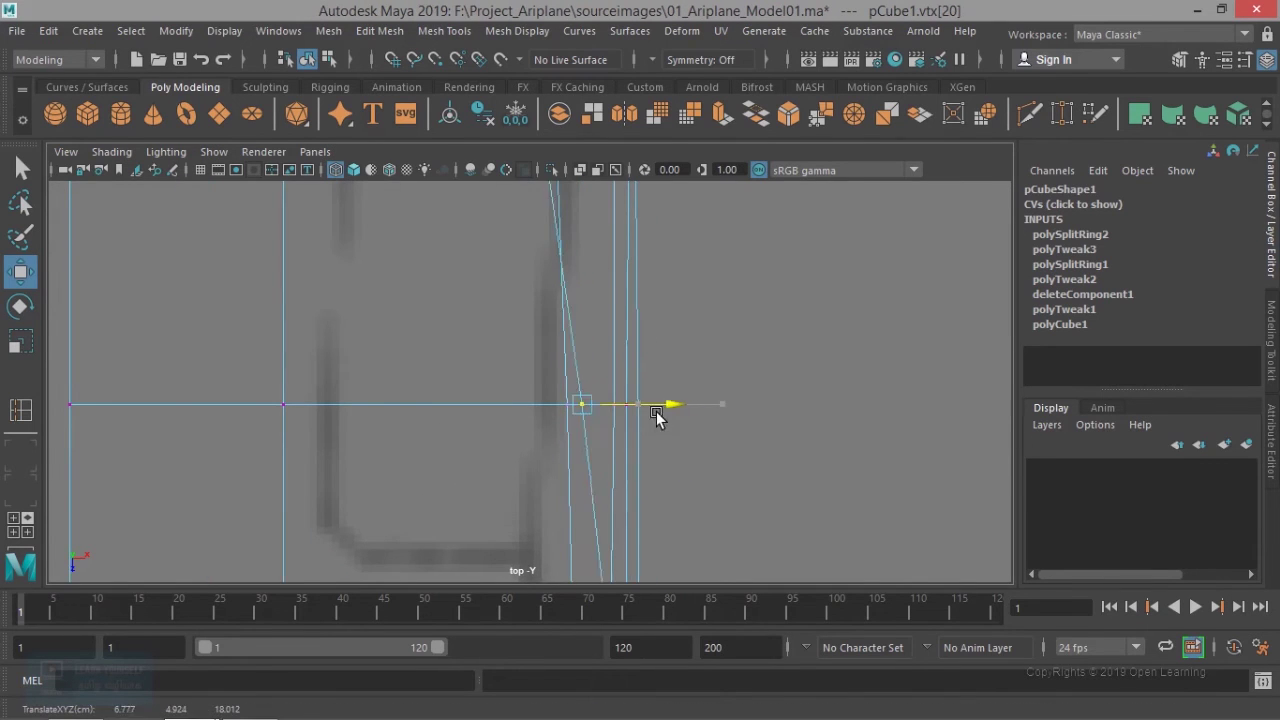
{"action": "scroll", "coordinate": [616, 413], "scroll_direction": "down", "scroll_amount": 5}
{"action": "middle_click_drag", "start_coordinate": [616, 465], "coordinate": [630, 299], "text": "alt"}
{"action": "scroll", "coordinate": [643, 454], "scroll_direction": "up", "scroll_amount": 5}
{"action": "left_click", "coordinate": [660, 419]}
{"action": "left_click_drag", "start_coordinate": [741, 425], "coordinate": [660, 425]}
Step: Pull the side vertices of the foremost nose rows inward toward the top blueprint's nose outline
{"action": "scroll", "coordinate": [650, 429], "scroll_direction": "down", "scroll_amount": 5}
{"action": "middle_click_drag", "start_coordinate": [624, 568], "coordinate": [613, 437], "text": "alt"}
{"action": "scroll", "coordinate": [613, 437], "scroll_direction": "up", "scroll_amount": 5}
{"action": "left_click", "coordinate": [679, 372]}
{"action": "left_click_drag", "start_coordinate": [760, 378], "coordinate": [679, 389]}
{"action": "scroll", "coordinate": [689, 449], "scroll_direction": "down", "scroll_amount": 5}
{"action": "scroll", "coordinate": [640, 438], "scroll_direction": "up", "scroll_amount": 3}
{"action": "left_click", "coordinate": [621, 410]}
{"action": "scroll", "coordinate": [676, 450], "scroll_direction": "up", "scroll_amount": 4}
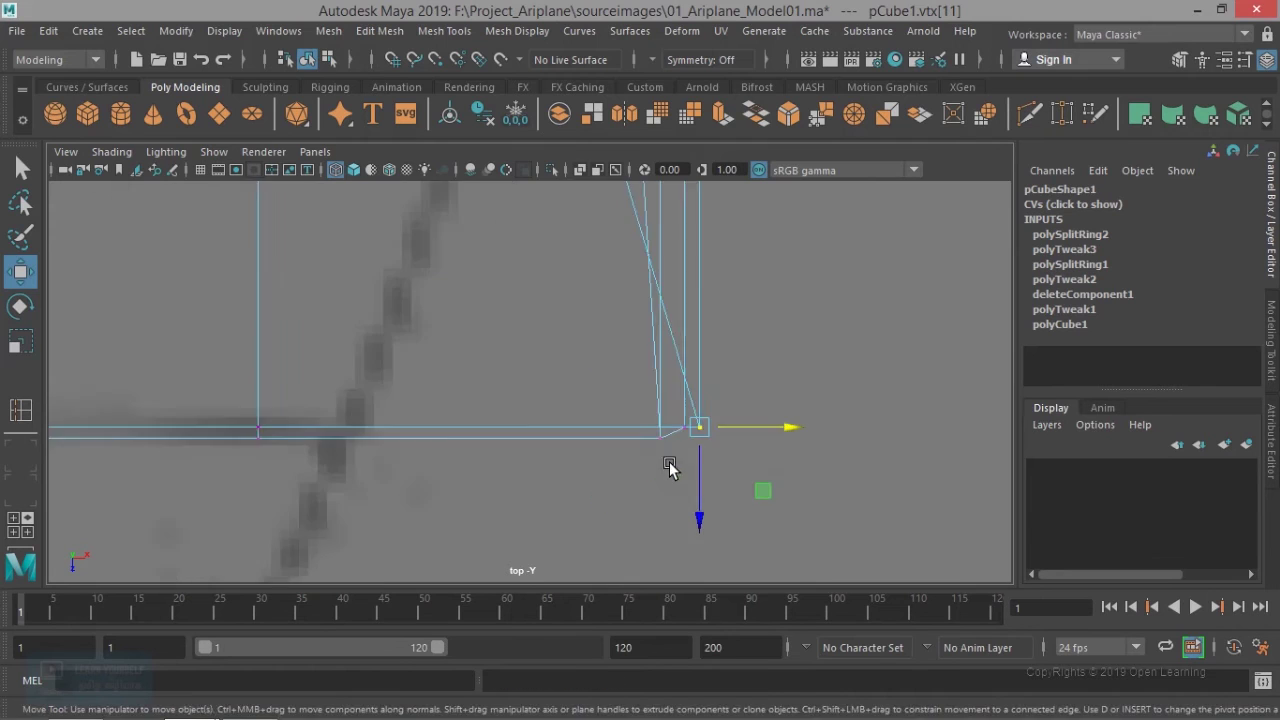
{"action": "left_click_drag", "start_coordinate": [730, 477], "coordinate": [681, 480]}
{"action": "left_click_drag", "start_coordinate": [551, 437], "coordinate": [663, 529]}
{"action": "left_click_drag", "start_coordinate": [680, 479], "coordinate": [392, 501]}
Step: Move the remaining side vertices at the nose tip inward to the blueprint outline
{"action": "middle_click_drag", "start_coordinate": [649, 295], "coordinate": [696, 446], "text": "alt"}
{"action": "left_click_drag", "start_coordinate": [690, 374], "coordinate": [498, 375]}
{"action": "middle_click_drag", "start_coordinate": [549, 437], "coordinate": [494, 570], "text": "alt"}
{"action": "left_click_drag", "start_coordinate": [451, 346], "coordinate": [660, 450]}
{"action": "left_click_drag", "start_coordinate": [650, 404], "coordinate": [578, 408]}
{"action": "middle_click_drag", "start_coordinate": [603, 445], "coordinate": [711, 274], "text": "alt"}
{"action": "middle_click_drag", "start_coordinate": [715, 446], "coordinate": [707, 419], "text": "alt"}
{"action": "left_click_drag", "start_coordinate": [696, 203], "coordinate": [759, 245]}
Step: Move the side vertices of the rows just behind the nose tip inward onto the tapering blueprint outline
{"action": "scroll", "coordinate": [723, 440], "scroll_direction": "down", "scroll_amount": 4}
{"action": "scroll", "coordinate": [723, 440], "scroll_direction": "up", "scroll_amount": 2}
{"action": "middle_click_drag", "start_coordinate": [480, 477], "coordinate": [523, 383], "text": "alt"}
{"action": "left_click_drag", "start_coordinate": [514, 383], "coordinate": [572, 432]}
{"action": "left_click_drag", "start_coordinate": [627, 408], "coordinate": [622, 408]}
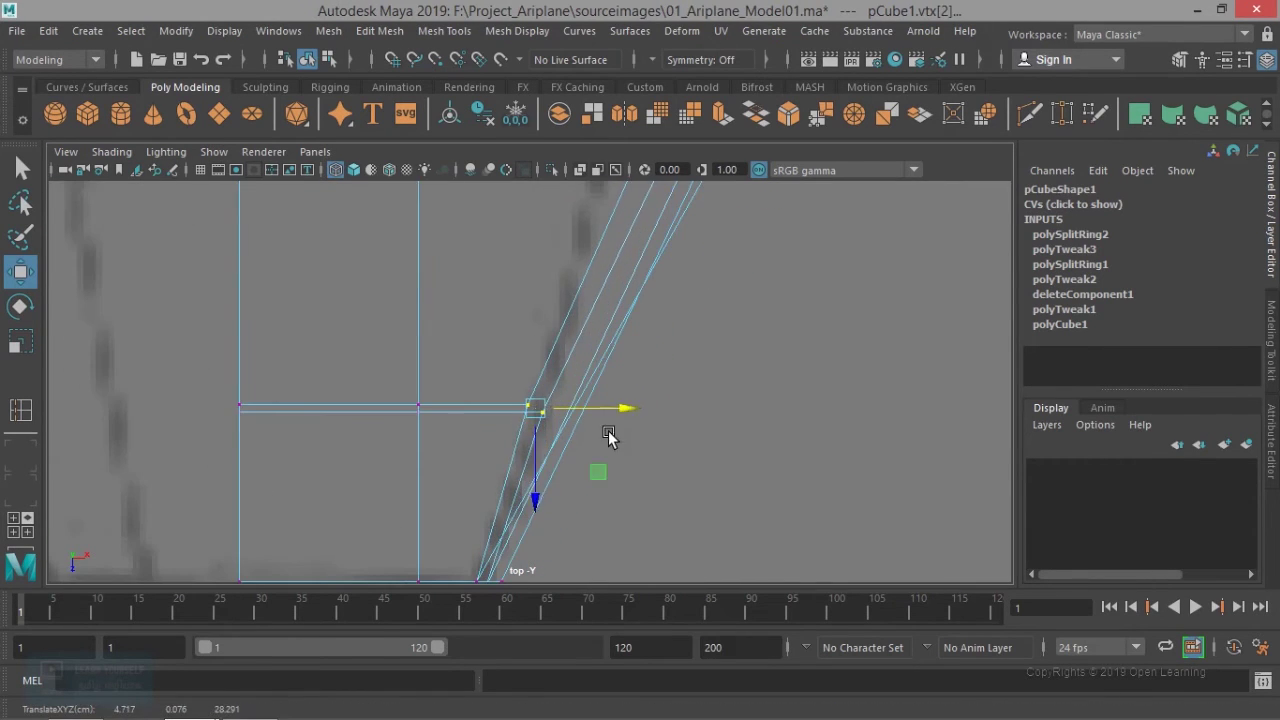
{"action": "middle_click_drag", "start_coordinate": [662, 252], "coordinate": [618, 415], "text": "alt"}
{"action": "left_click_drag", "start_coordinate": [785, 427], "coordinate": [555, 300]}
{"action": "left_click_drag", "start_coordinate": [711, 334], "coordinate": [628, 330]}
Step: Shift the side vertices of the next two rows toward the cockpit inward to match the top blueprint
{"action": "middle_click_drag", "start_coordinate": [626, 190], "coordinate": [638, 496], "text": "alt"}
{"action": "scroll", "coordinate": [638, 496], "scroll_direction": "down", "scroll_amount": 3}
{"action": "middle_click_drag", "start_coordinate": [640, 400], "coordinate": [631, 491], "text": "alt"}
{"action": "left_click_drag", "start_coordinate": [540, 355], "coordinate": [727, 466]}
{"action": "left_click_drag", "start_coordinate": [682, 396], "coordinate": [645, 401]}
{"action": "middle_click_drag", "start_coordinate": [630, 200], "coordinate": [644, 500], "text": "alt"}
{"action": "left_click_drag", "start_coordinate": [643, 420], "coordinate": [525, 490]}
{"action": "left_click_drag", "start_coordinate": [694, 461], "coordinate": [676, 468]}
Step: Nudge all side vertices of the cockpit rows slightly inward to the top blueprint's outline
{"action": "middle_click_drag", "start_coordinate": [534, 265], "coordinate": [553, 373], "text": "alt"}
{"action": "left_click_drag", "start_coordinate": [553, 373], "coordinate": [705, 440]}
{"action": "left_click_drag", "start_coordinate": [700, 408], "coordinate": [691, 409]}
{"action": "middle_click_drag", "start_coordinate": [707, 290], "coordinate": [707, 479], "text": "alt"}
{"action": "left_click_drag", "start_coordinate": [545, 420], "coordinate": [705, 490]}
{"action": "left_click_drag", "start_coordinate": [709, 456], "coordinate": [704, 458]}
{"action": "scroll", "coordinate": [707, 487], "scroll_direction": "down", "scroll_amount": 2}
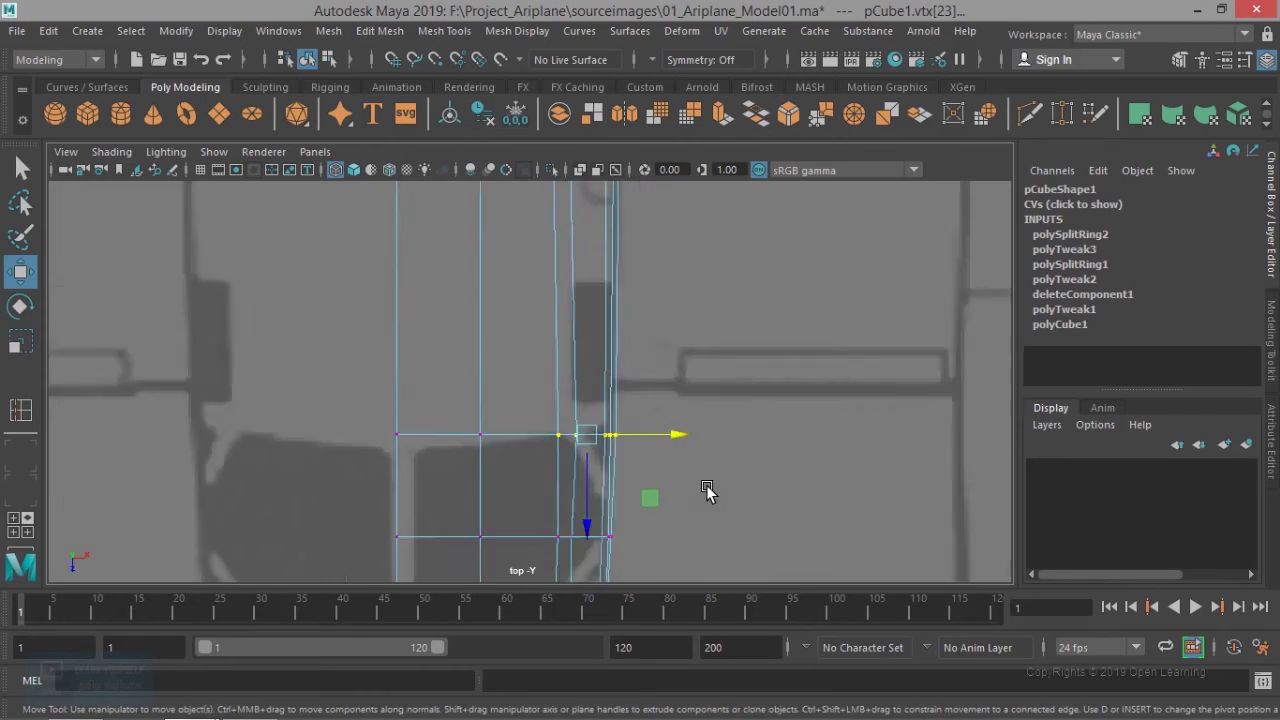
Step: Select the inner side vertices on the rows between nose and cockpit and fine-tune their sideways position
{"action": "scroll", "coordinate": [704, 494], "scroll_direction": "down", "scroll_amount": 3}
{"action": "scroll", "coordinate": [628, 502], "scroll_direction": "up", "scroll_amount": 6}
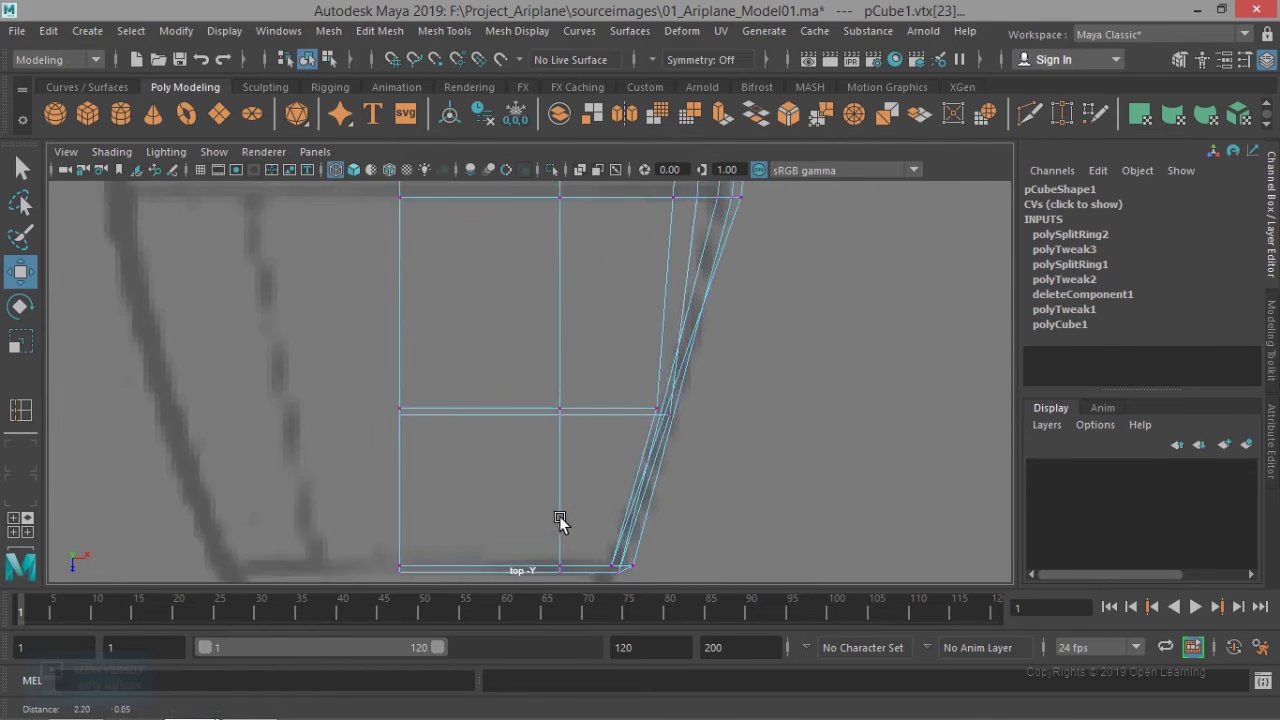
{"action": "middle_click_drag", "start_coordinate": [560, 518], "coordinate": [512, 542], "text": "alt"}
{"action": "scroll", "coordinate": [583, 482], "scroll_direction": "down", "scroll_amount": 2}
{"action": "middle_click_drag", "start_coordinate": [595, 360], "coordinate": [590, 710], "text": "alt"}
{"action": "left_click_drag", "start_coordinate": [572, 405], "coordinate": [657, 433]}
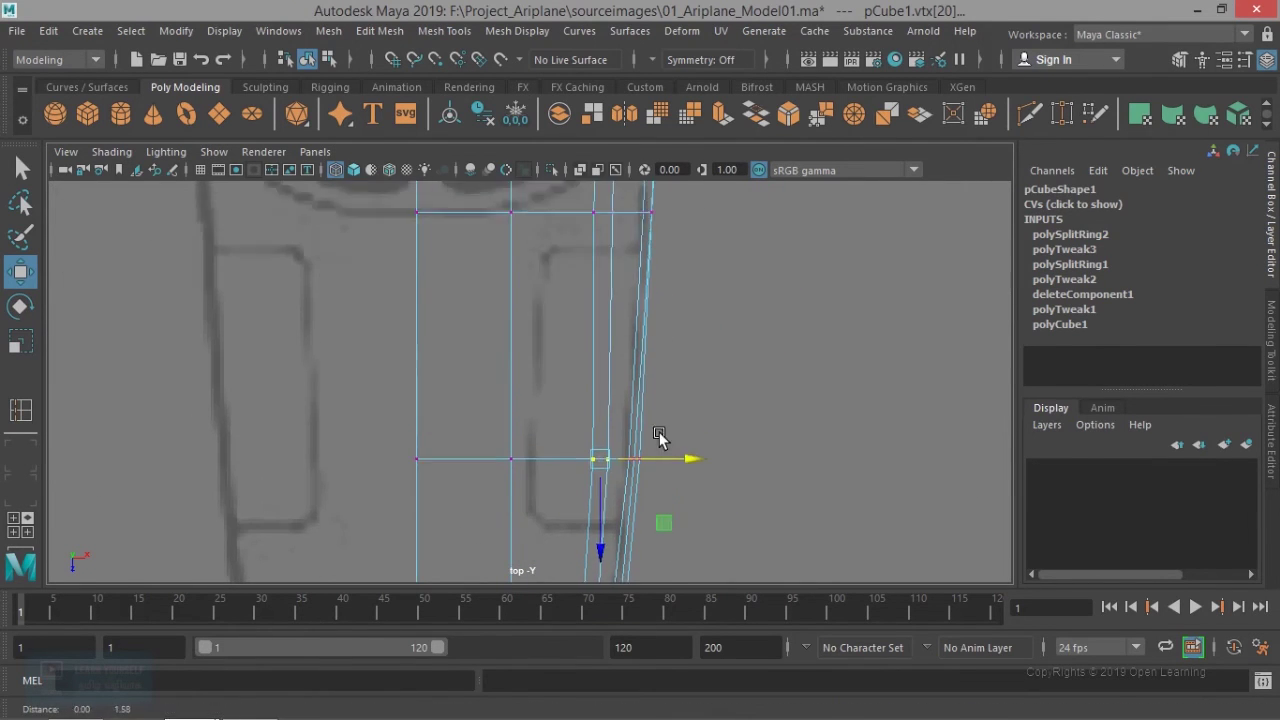
{"action": "middle_click_drag", "start_coordinate": [659, 322], "coordinate": [665, 549], "text": "alt"}
{"action": "middle_click_drag", "start_coordinate": [640, 395], "coordinate": [638, 559], "text": "alt"}
{"action": "left_click_drag", "start_coordinate": [588, 411], "coordinate": [632, 474]}
{"action": "left_click_drag", "start_coordinate": [708, 441], "coordinate": [706, 439]}
{"action": "left_click_drag", "start_coordinate": [590, 305], "coordinate": [676, 329]}
{"action": "scroll", "coordinate": [672, 298], "scroll_direction": "down", "scroll_amount": 3}
Step: Select the inner side vertices of the row behind the cockpit, check them in perspective, and scale them along X
{"action": "middle_click_drag", "start_coordinate": [654, 303], "coordinate": [651, 491], "text": "alt"}
{"action": "scroll", "coordinate": [620, 380], "scroll_direction": "up", "scroll_amount": 1}
{"action": "middle_click_drag", "start_coordinate": [614, 372], "coordinate": [586, 594], "text": "alt"}
{"action": "scroll", "coordinate": [582, 545], "scroll_direction": "up", "scroll_amount": 2}
{"action": "middle_click_drag", "start_coordinate": [579, 545], "coordinate": [577, 332], "text": "alt"}
{"action": "left_click_drag", "start_coordinate": [543, 421], "coordinate": [594, 464]}
{"action": "key", "text": "space"}
{"action": "key", "text": "space"}
{"action": "left_click_drag", "start_coordinate": [676, 284], "coordinate": [551, 511], "text": "alt"}
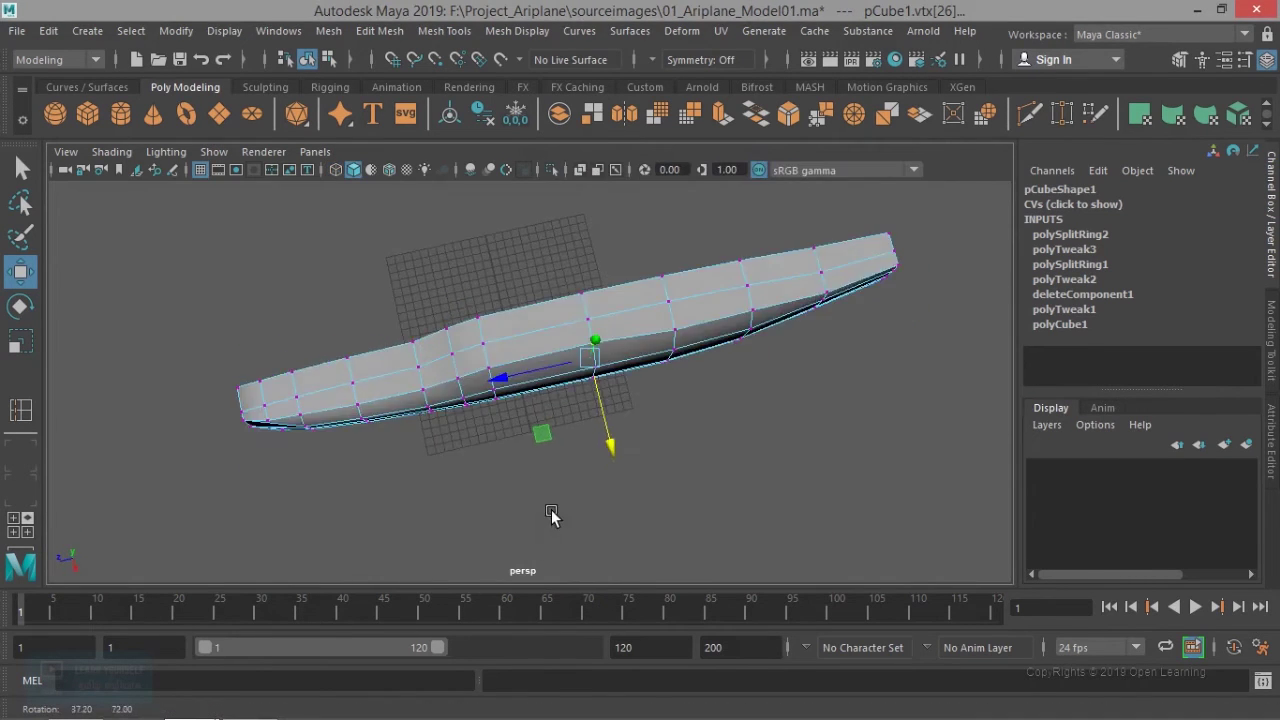
{"action": "key", "text": "space"}
{"action": "key", "text": "space"}
{"action": "key", "text": "r"}
{"action": "mouse_move", "coordinate": [645, 436]}
{"action": "left_mouse_down"}
{"action": "mouse_move", "coordinate": [579, 440]}
{"action": "mouse_move", "coordinate": [663, 436]}
{"action": "left_mouse_up"}
{"action": "key", "text": "w"}
Step: Scale the inner side vertices of the two cockpit rows closer together along X
{"action": "middle_click_drag", "start_coordinate": [603, 533], "coordinate": [573, 208], "text": "alt"}
{"action": "left_click_drag", "start_coordinate": [510, 438], "coordinate": [570, 520]}
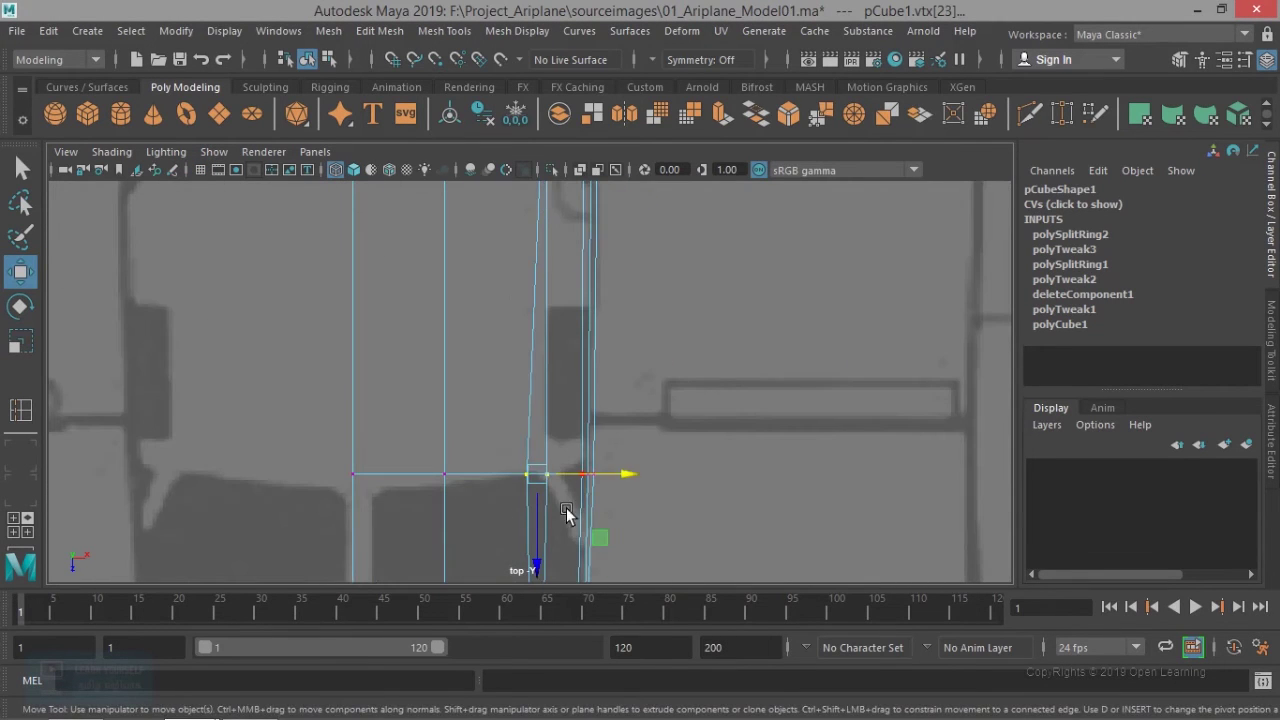
{"action": "key", "text": "r"}
{"action": "left_click_drag", "start_coordinate": [621, 474], "coordinate": [599, 477]}
{"action": "middle_click_drag", "start_coordinate": [559, 505], "coordinate": [549, 304], "text": "alt"}
{"action": "left_click", "coordinate": [520, 274]}
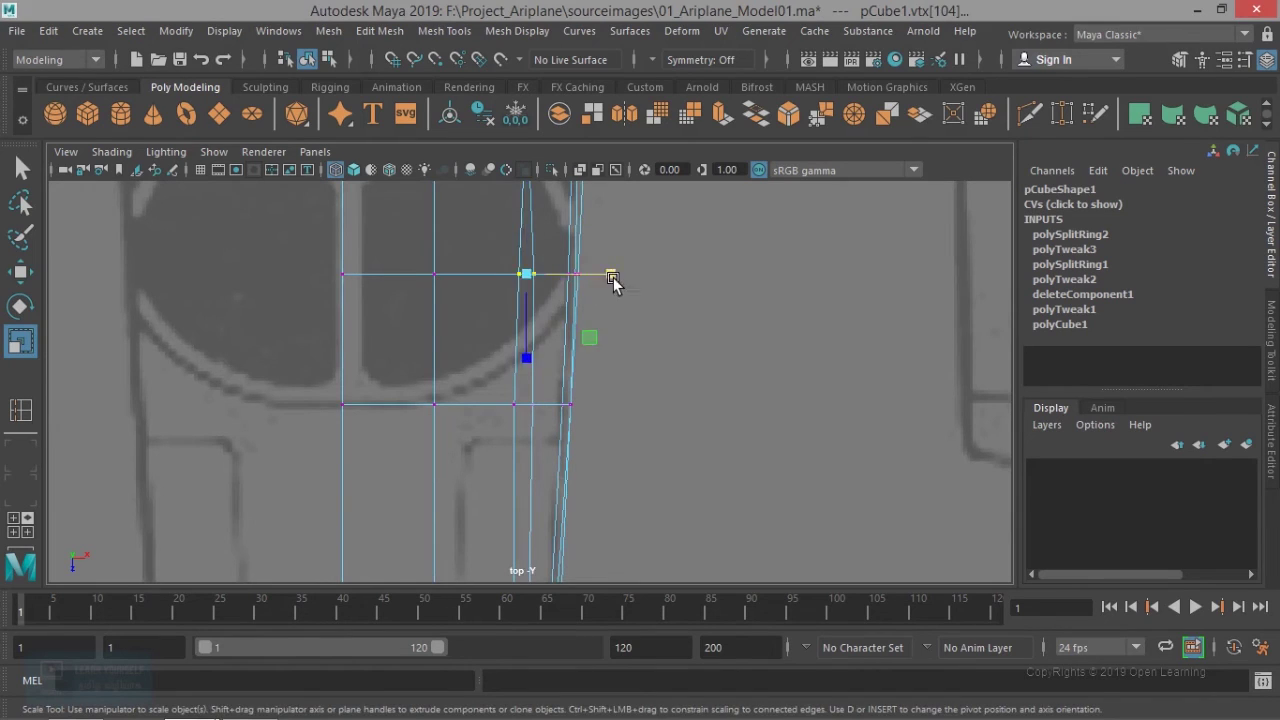
{"action": "key", "text": "w"}
Step: Scale the side vertices of the row in front of the cockpit closer together along X
{"action": "left_click", "coordinate": [523, 403]}
{"action": "key", "text": "r"}
{"action": "middle_click_drag", "start_coordinate": [543, 409], "coordinate": [582, 159], "text": "alt"}
{"action": "scroll", "coordinate": [586, 364], "scroll_direction": "up", "scroll_amount": 2}
{"action": "left_click_drag", "start_coordinate": [506, 296], "coordinate": [546, 323]}
{"action": "middle_click_drag", "start_coordinate": [522, 575], "coordinate": [520, 417], "text": "alt"}
{"action": "scroll", "coordinate": [520, 417], "scroll_direction": "up", "scroll_amount": 4}
{"action": "left_click_drag", "start_coordinate": [588, 405], "coordinate": [519, 406]}
Step: Scale the two side vertices of the row just behind the nose tip closer together along X
{"action": "middle_click_drag", "start_coordinate": [529, 434], "coordinate": [525, 240], "text": "alt"}
{"action": "scroll", "coordinate": [525, 300], "scroll_direction": "up", "scroll_amount": 2}
{"action": "left_click_drag", "start_coordinate": [414, 342], "coordinate": [508, 432]}
{"action": "left_click_drag", "start_coordinate": [558, 405], "coordinate": [540, 405]}
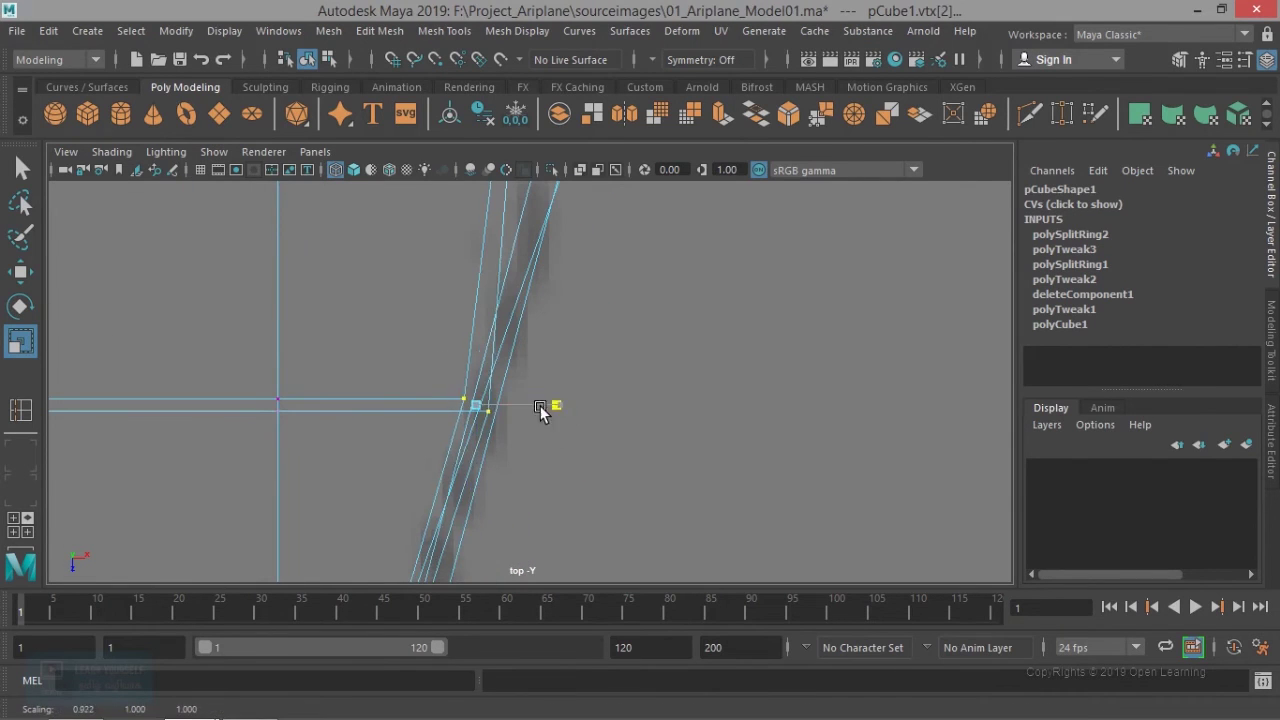
Step: Switch to the perspective view, return the fuselage to object mode and frame it
{"action": "scroll", "coordinate": [498, 423], "scroll_direction": "down", "scroll_amount": 3}
{"action": "middle_click_drag", "start_coordinate": [492, 560], "coordinate": [531, 290], "text": "alt"}
{"action": "middle_click_drag", "start_coordinate": [531, 377], "coordinate": [547, 512], "text": "alt"}
{"action": "left_click_drag", "start_coordinate": [486, 400], "coordinate": [530, 433]}
{"action": "key", "text": "w"}
{"action": "scroll", "coordinate": [526, 438], "scroll_direction": "down", "scroll_amount": 4}
{"action": "key", "text": "space"}
{"action": "key", "text": "space"}
{"action": "left_click_drag", "start_coordinate": [720, 300], "coordinate": [690, 290], "text": "alt"}
{"action": "scroll", "coordinate": [583, 374], "scroll_direction": "up", "scroll_amount": 2}
{"action": "right_click_drag", "start_coordinate": [560, 370], "coordinate": [657, 166]}
{"action": "key", "text": "f"}
Step: Examine the fuselage half's shape with and without smooth preview, ending on the unsmoothed mesh
{"action": "scroll", "coordinate": [600, 475], "scroll_direction": "up", "scroll_amount": 4}
{"action": "left_click_drag", "start_coordinate": [561, 475], "coordinate": [449, 457], "text": "alt"}
{"action": "middle_click_drag", "start_coordinate": [349, 410], "coordinate": [469, 423], "text": "alt"}
{"action": "scroll", "coordinate": [534, 426], "scroll_direction": "up", "scroll_amount": 3}
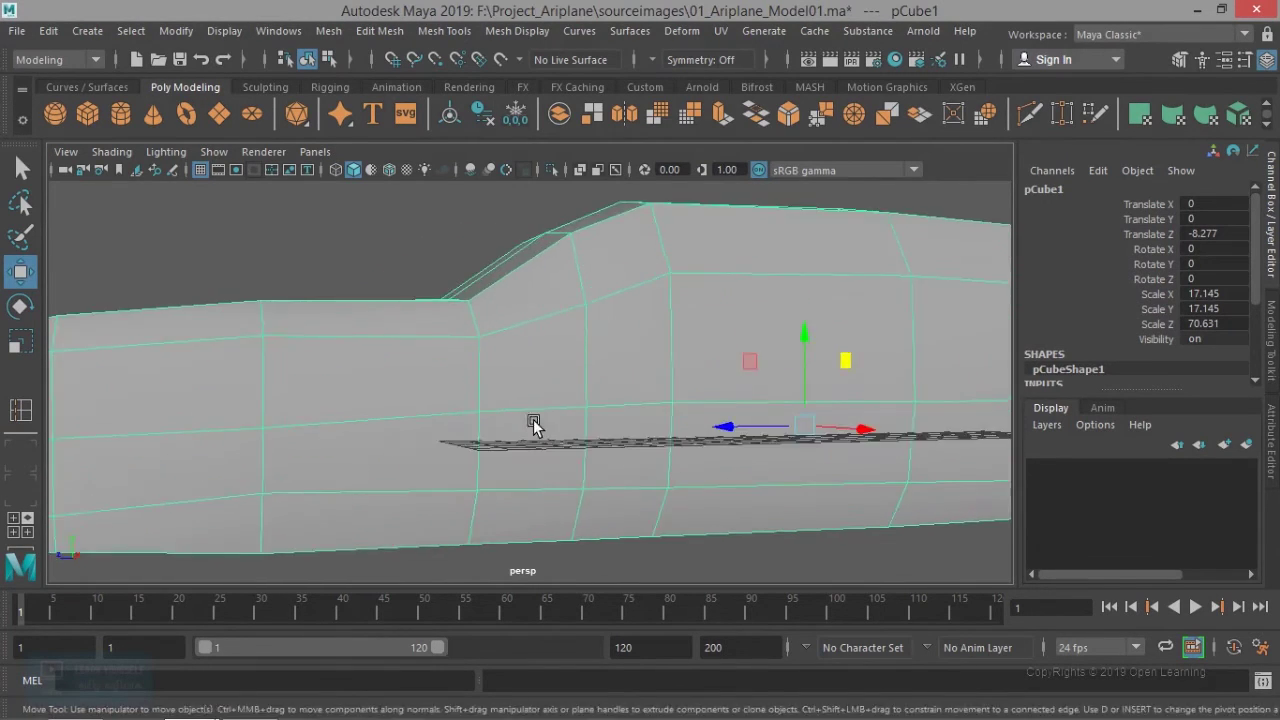
{"action": "left_click_drag", "start_coordinate": [534, 426], "coordinate": [512, 415], "text": "alt"}
{"action": "scroll", "coordinate": [511, 418], "scroll_direction": "down", "scroll_amount": 5}
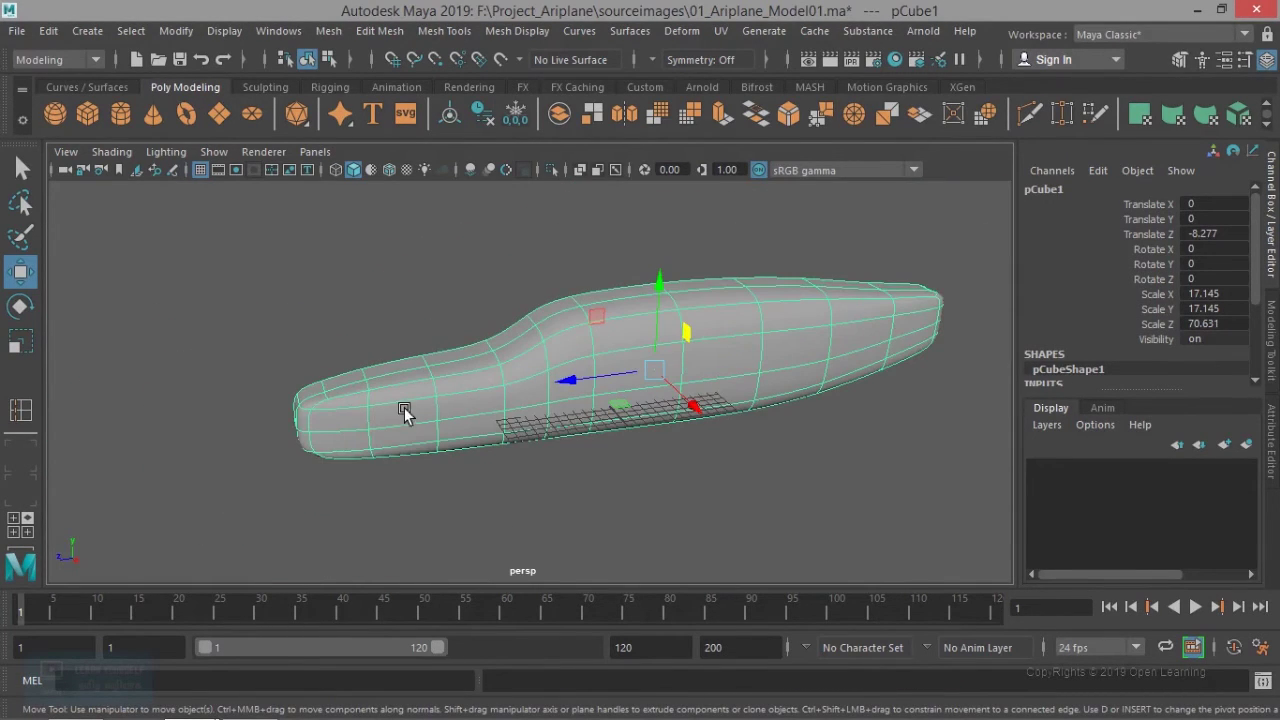
{"action": "key", "text": "1"}
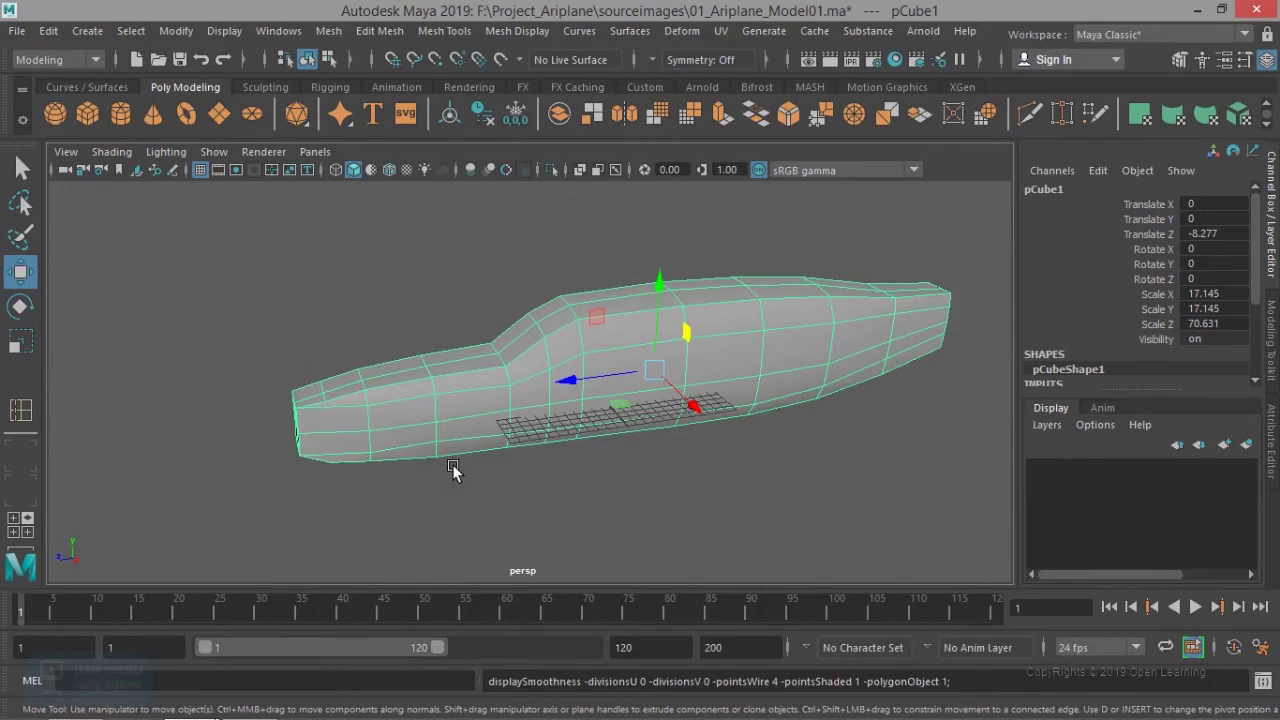
{"action": "scroll", "coordinate": [452, 334], "scroll_direction": "up", "scroll_amount": 5}
{"action": "left_click_drag", "start_coordinate": [463, 423], "coordinate": [497, 426], "text": "alt"}
{"action": "scroll", "coordinate": [664, 416], "scroll_direction": "down", "scroll_amount": 3}
{"action": "right_click_drag", "start_coordinate": [497, 426], "coordinate": [648, 325], "text": "alt"}
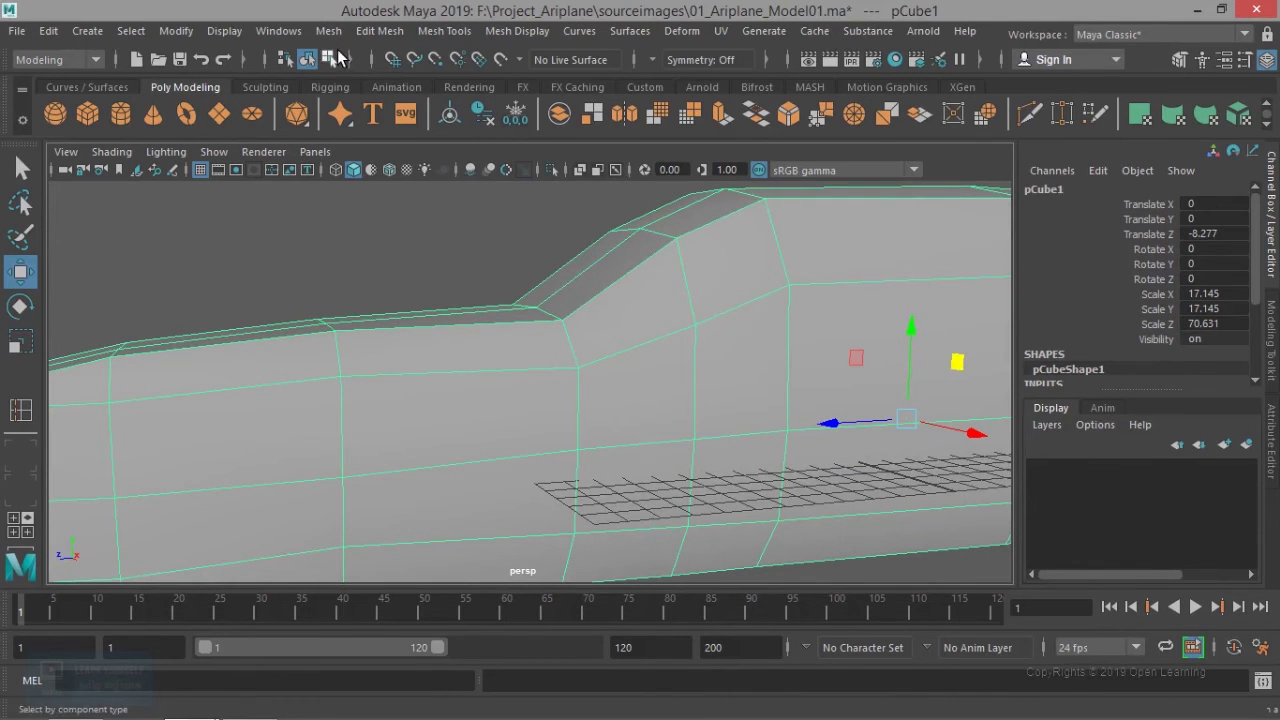
Step: Mirror the fuselage half across the world X axis in the negative direction, cutting geometry, combining with the original and merging border vertices
{"action": "left_click", "coordinate": [330, 31]}
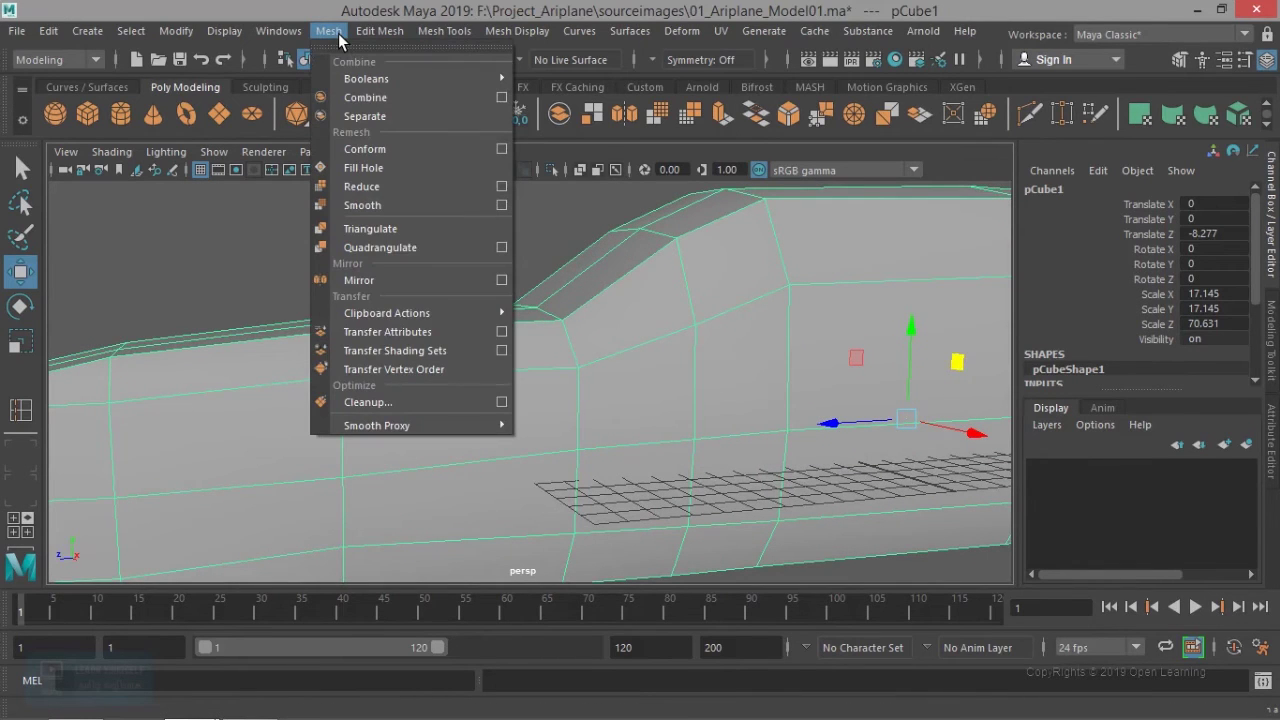
{"action": "left_click", "coordinate": [502, 281]}
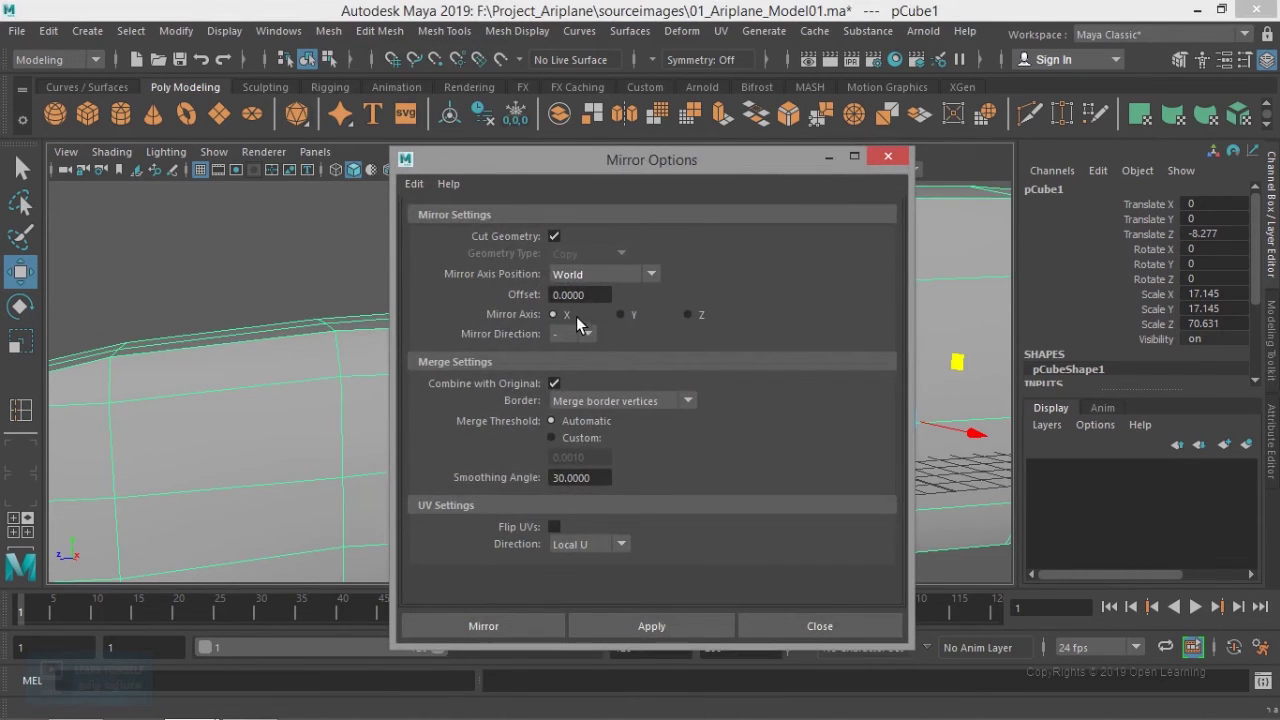
{"action": "left_click_drag", "start_coordinate": [661, 156], "coordinate": [834, 122]}
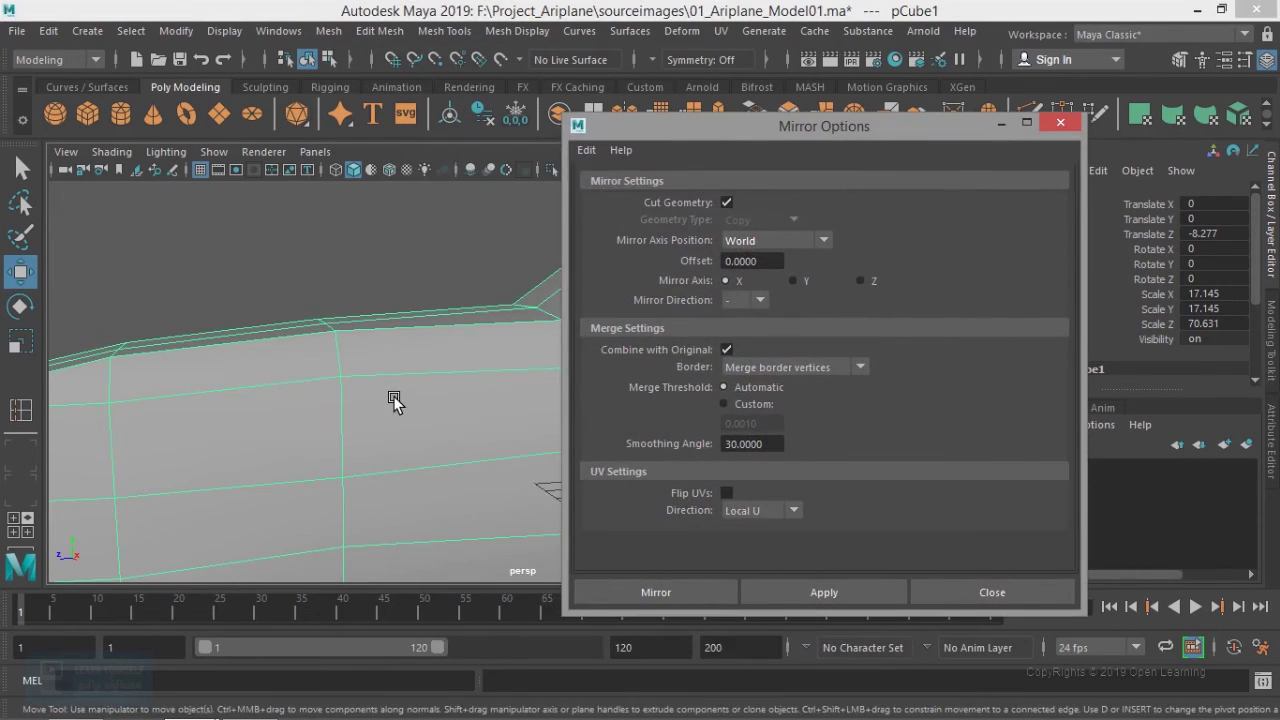
{"action": "scroll", "coordinate": [394, 400], "scroll_direction": "down", "scroll_amount": 5}
{"action": "left_click_drag", "start_coordinate": [352, 455], "coordinate": [310, 457], "text": "alt"}
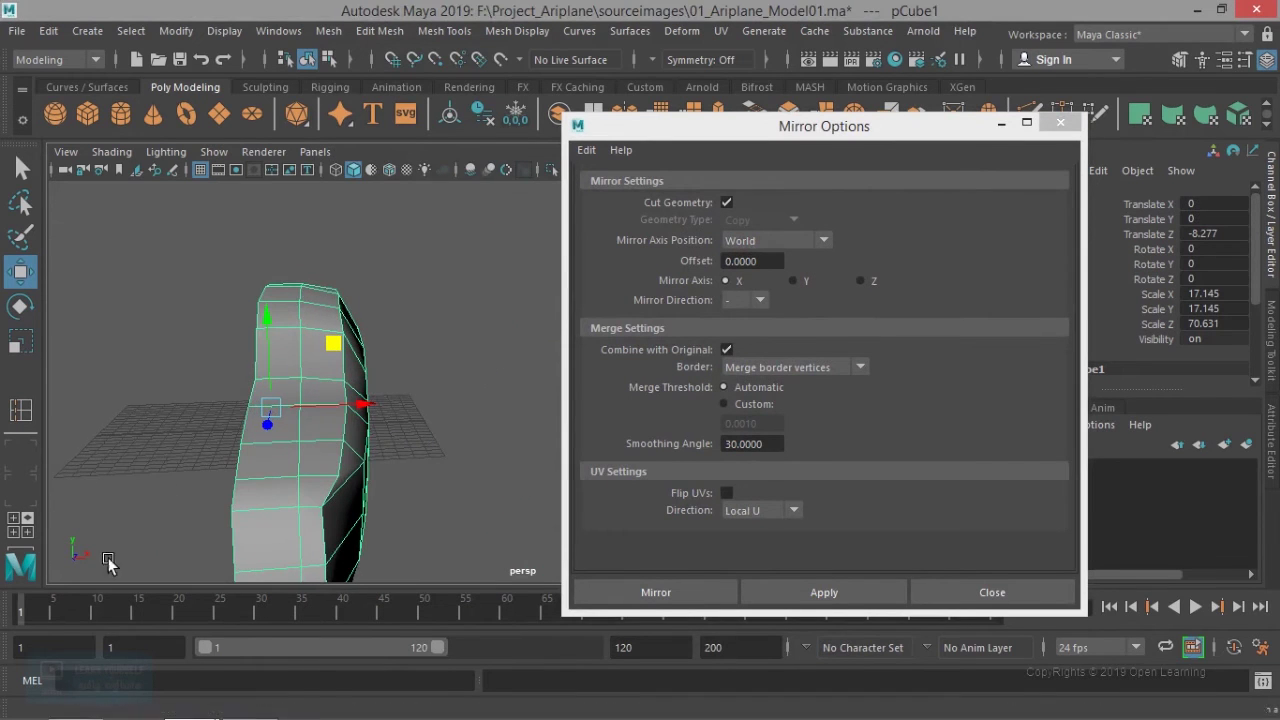
{"action": "left_click", "coordinate": [761, 303]}
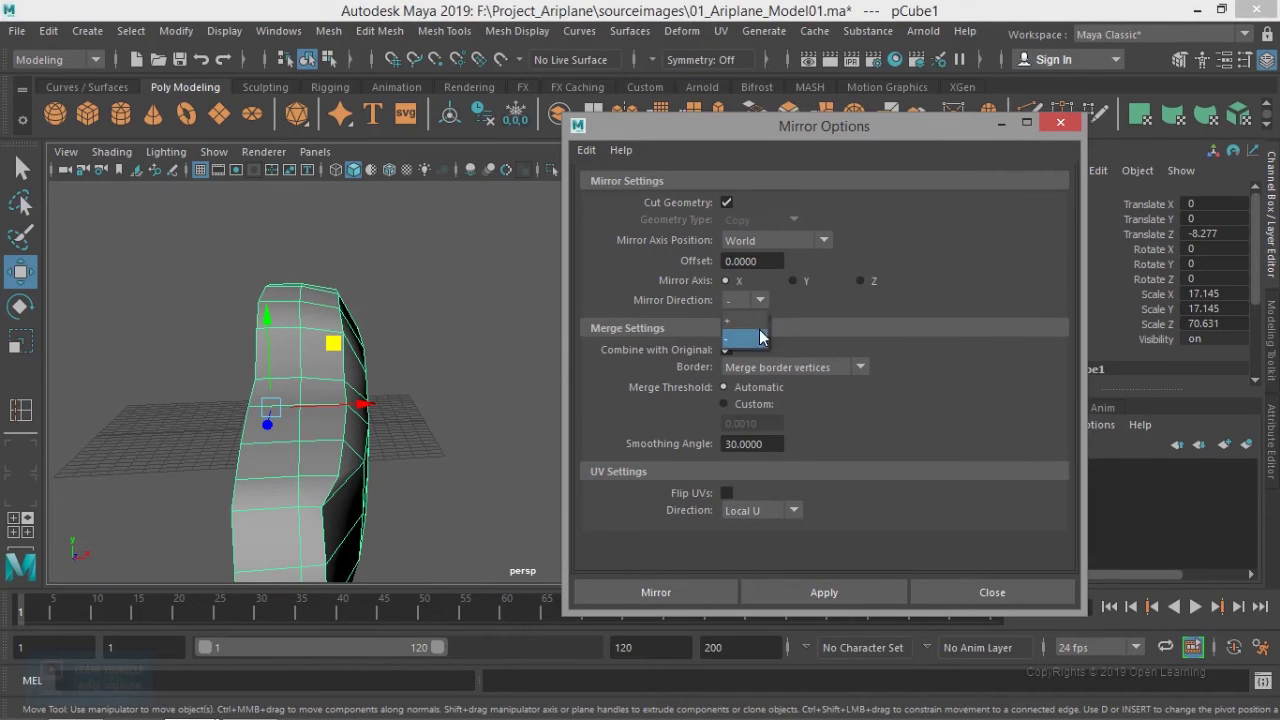
{"action": "left_click", "coordinate": [831, 307]}
{"action": "left_click", "coordinate": [666, 580]}
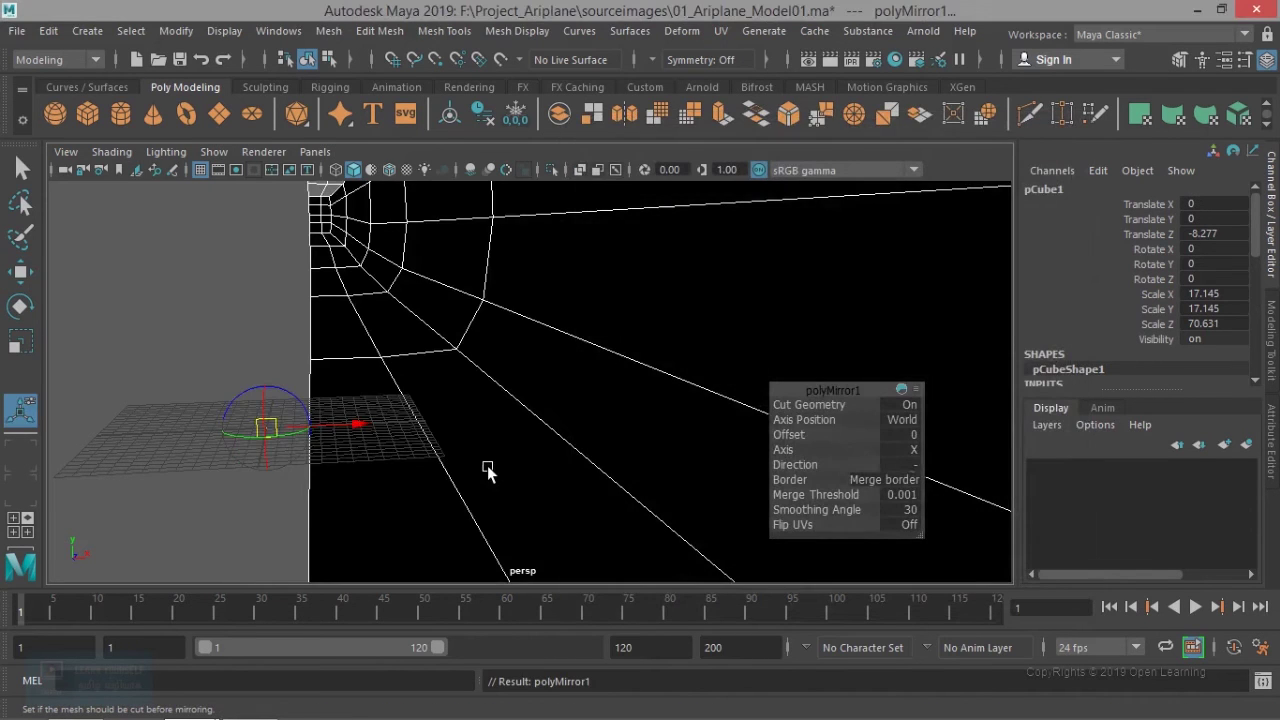
Step: Check the mirrored fuselage, undo the mirror and return the fuselage half to object mode
{"action": "scroll", "coordinate": [486, 468], "scroll_direction": "down", "scroll_amount": 8}
{"action": "left_click_drag", "start_coordinate": [530, 464], "coordinate": [437, 449], "text": "alt"}
{"action": "right_click_drag", "start_coordinate": [437, 449], "coordinate": [509, 439], "text": "alt"}
{"action": "mouse_move", "coordinate": [509, 440]}
{"action": "left_mouse_down", "text": "alt"}
{"action": "mouse_move", "coordinate": [525, 410]}
{"action": "mouse_move", "coordinate": [545, 405]}
{"action": "mouse_move", "coordinate": [527, 426]}
{"action": "left_mouse_up", "text": "alt"}
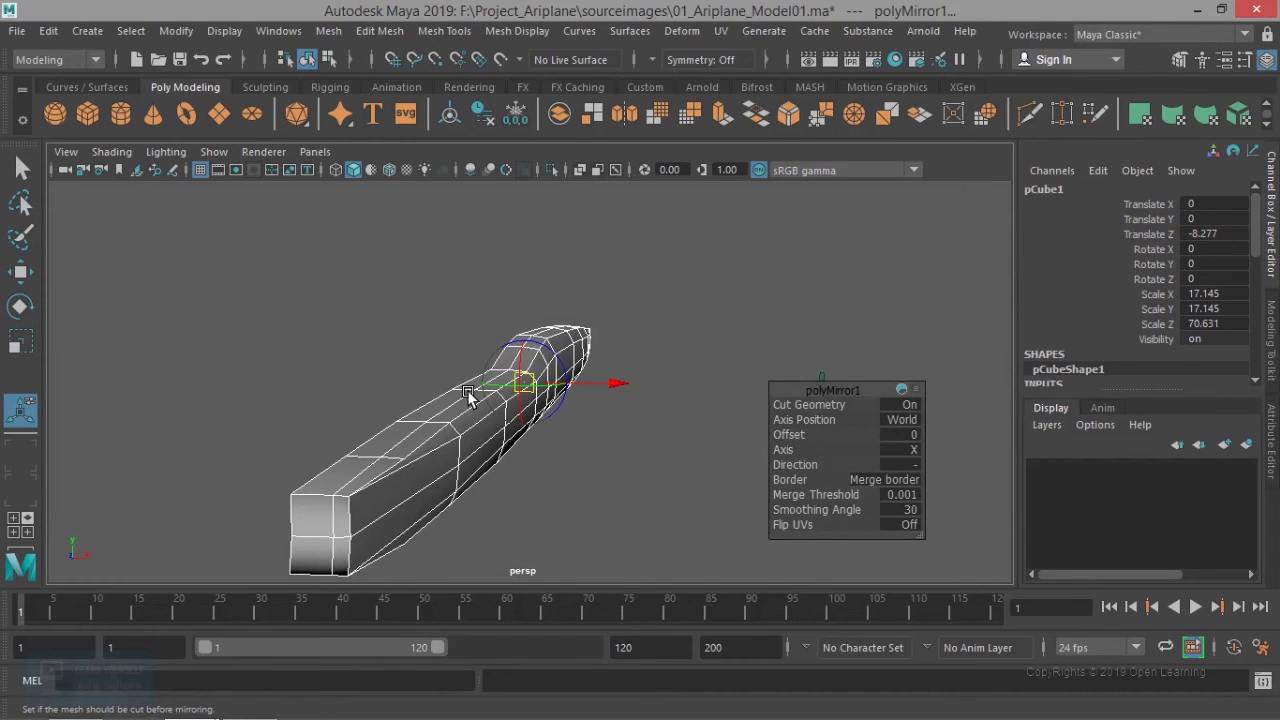
{"action": "key", "text": "ctrl+z"}
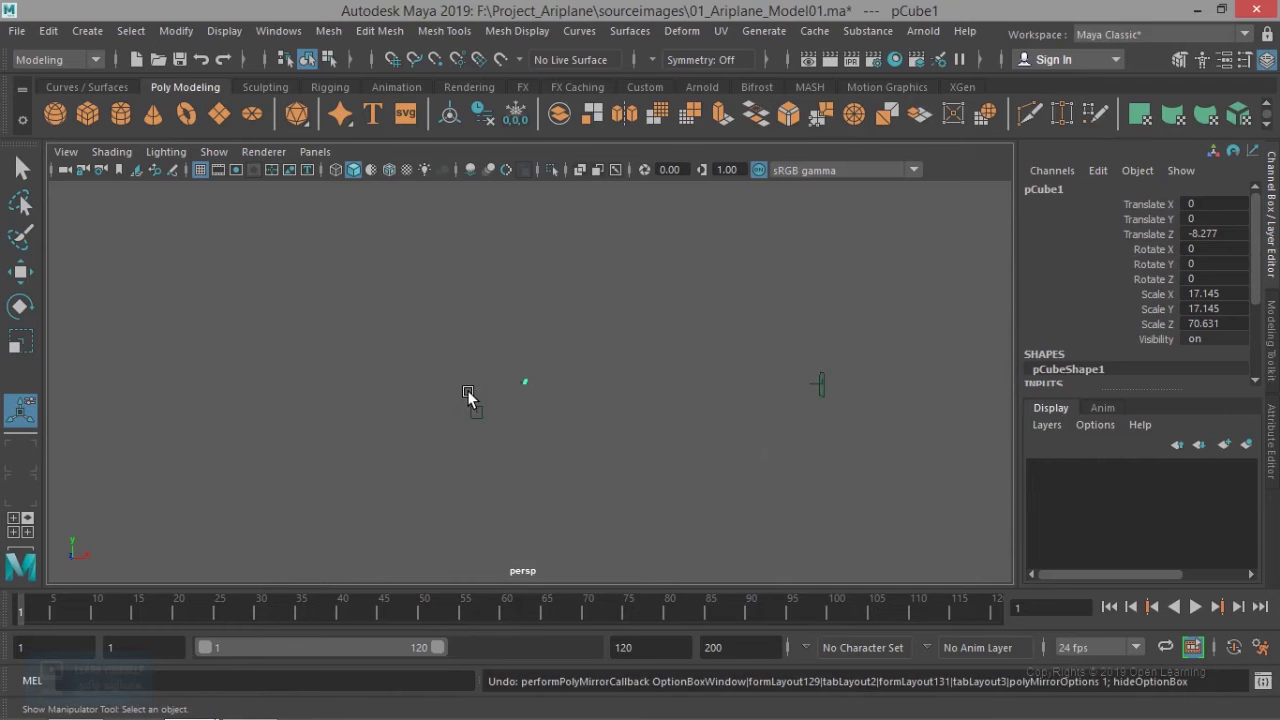
{"action": "scroll", "coordinate": [487, 423], "scroll_direction": "up", "scroll_amount": 8}
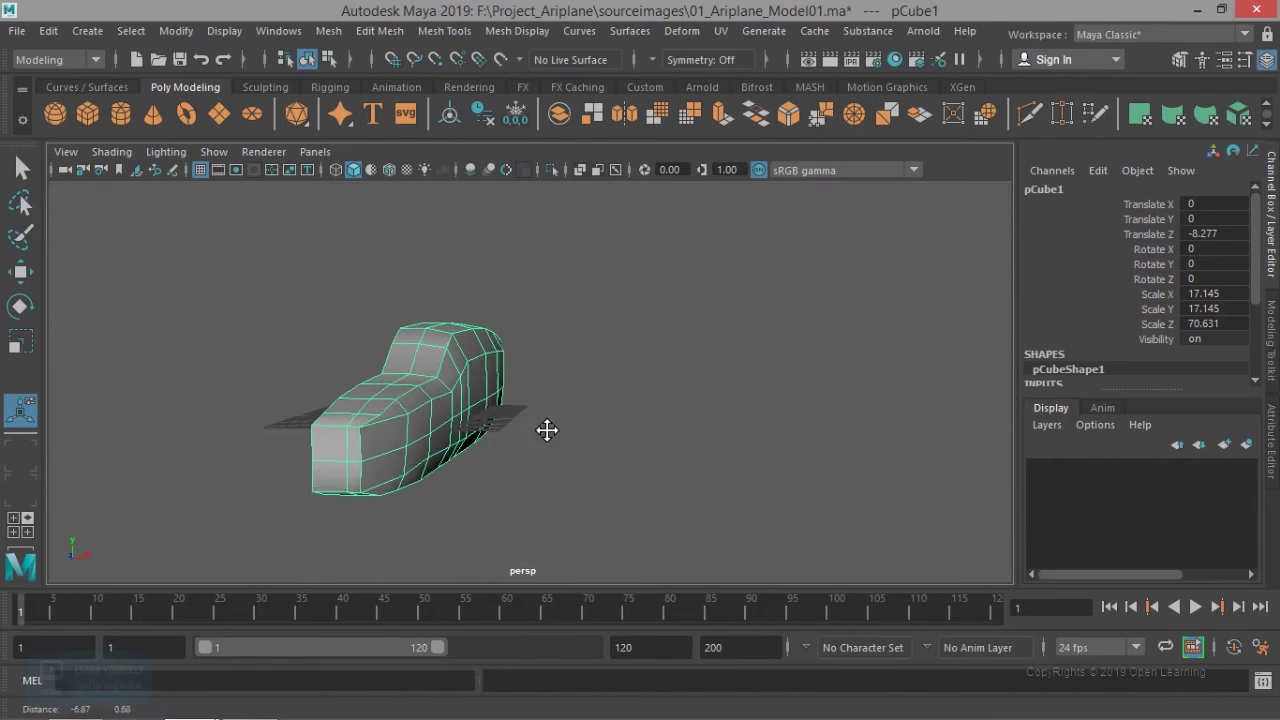
{"action": "right_click", "coordinate": [486, 352]}
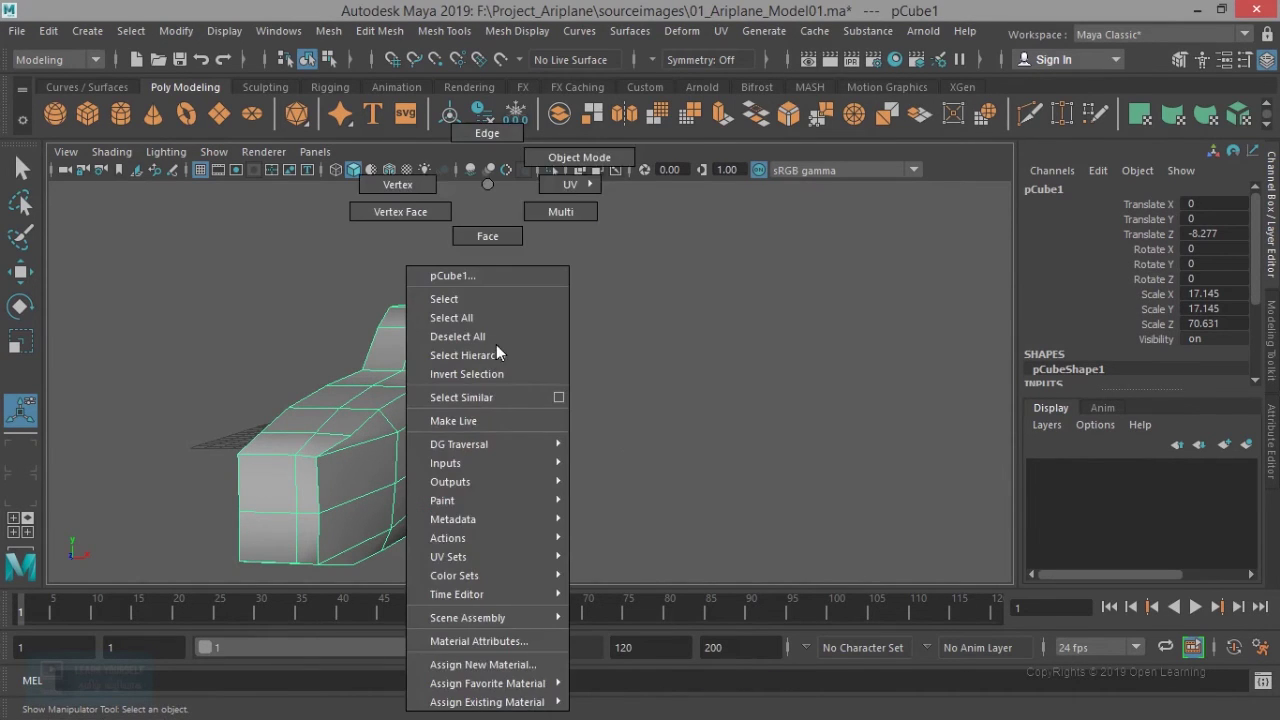
{"action": "left_click", "coordinate": [590, 160]}
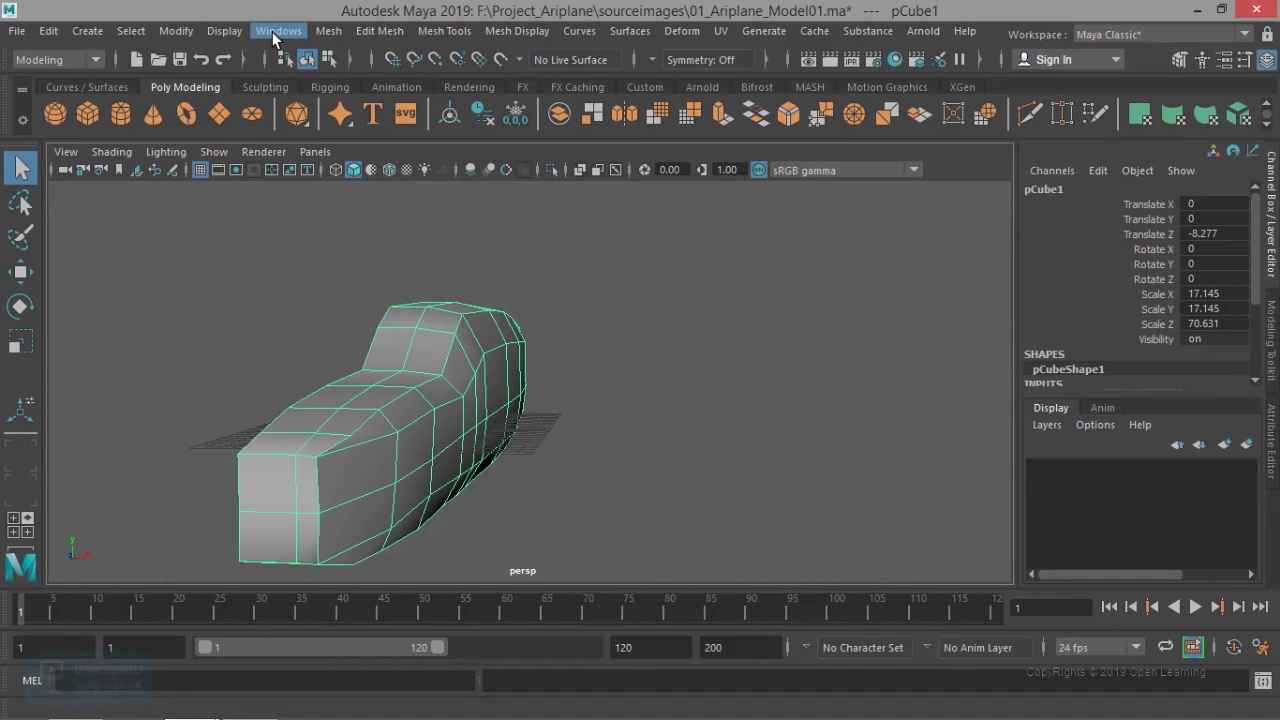
Step: Open the Mirror options and delete the construction history of the fuselage half
{"action": "left_click", "coordinate": [328, 31]}
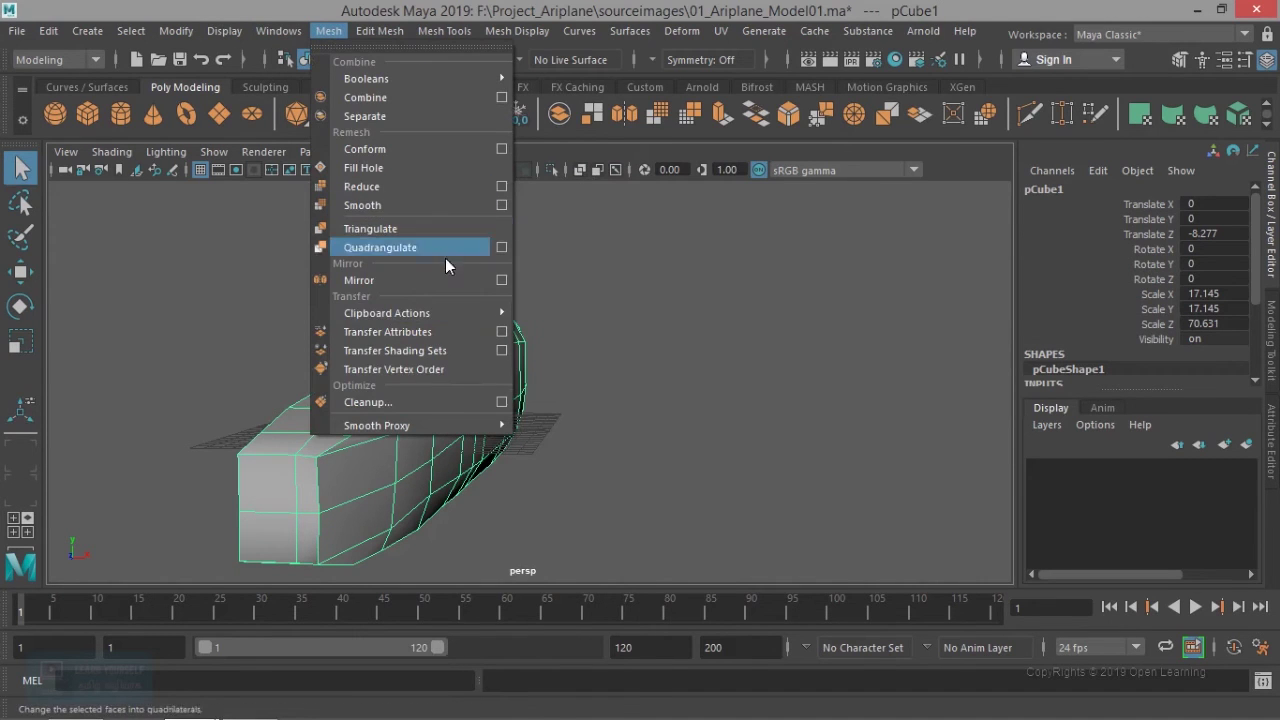
{"action": "left_click", "coordinate": [502, 280]}
{"action": "left_click", "coordinate": [588, 151]}
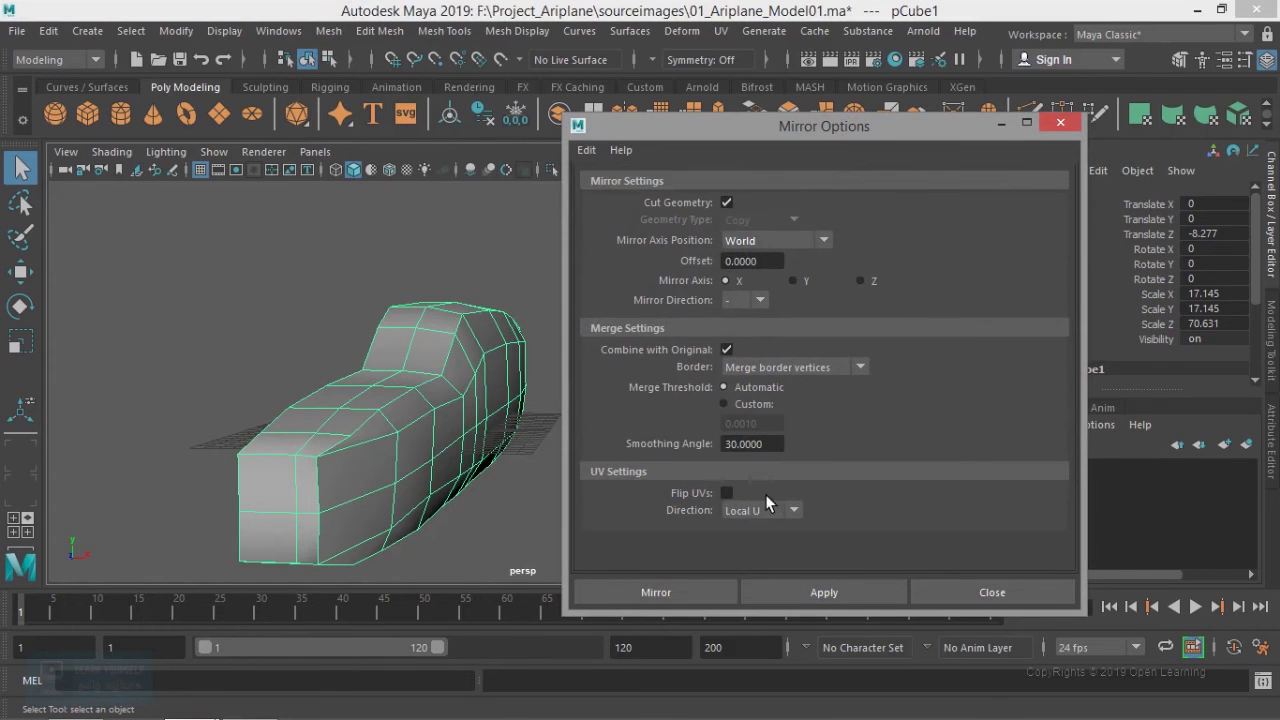
{"action": "left_click_drag", "start_coordinate": [470, 505], "coordinate": [403, 390], "text": "alt"}
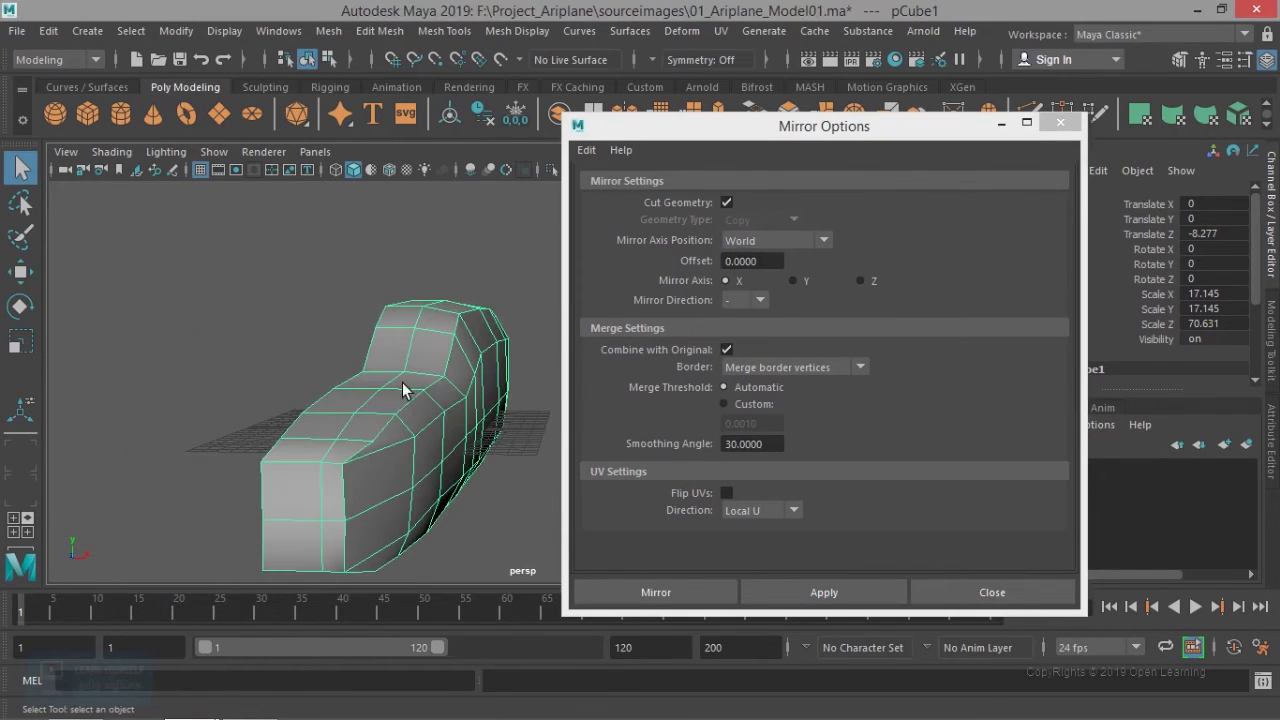
{"action": "left_click", "coordinate": [49, 31]}
{"action": "mouse_move", "coordinate": [88, 250]}
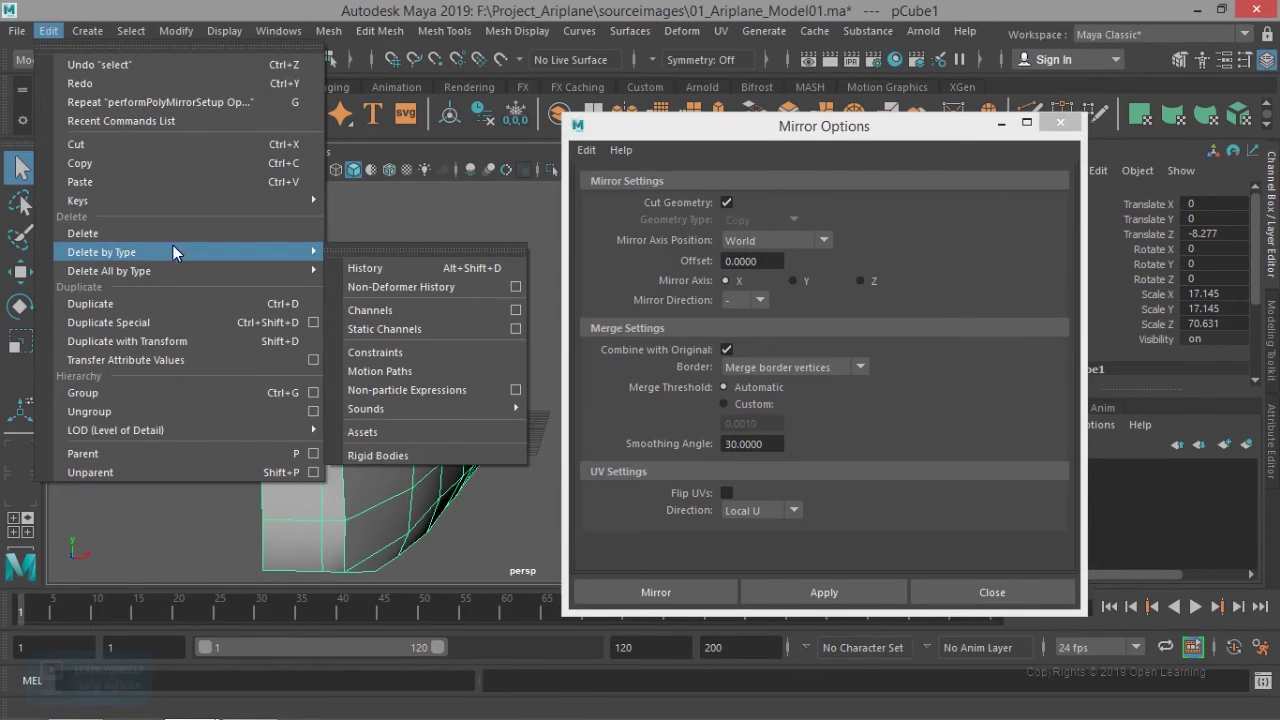
{"action": "left_click", "coordinate": [397, 270]}
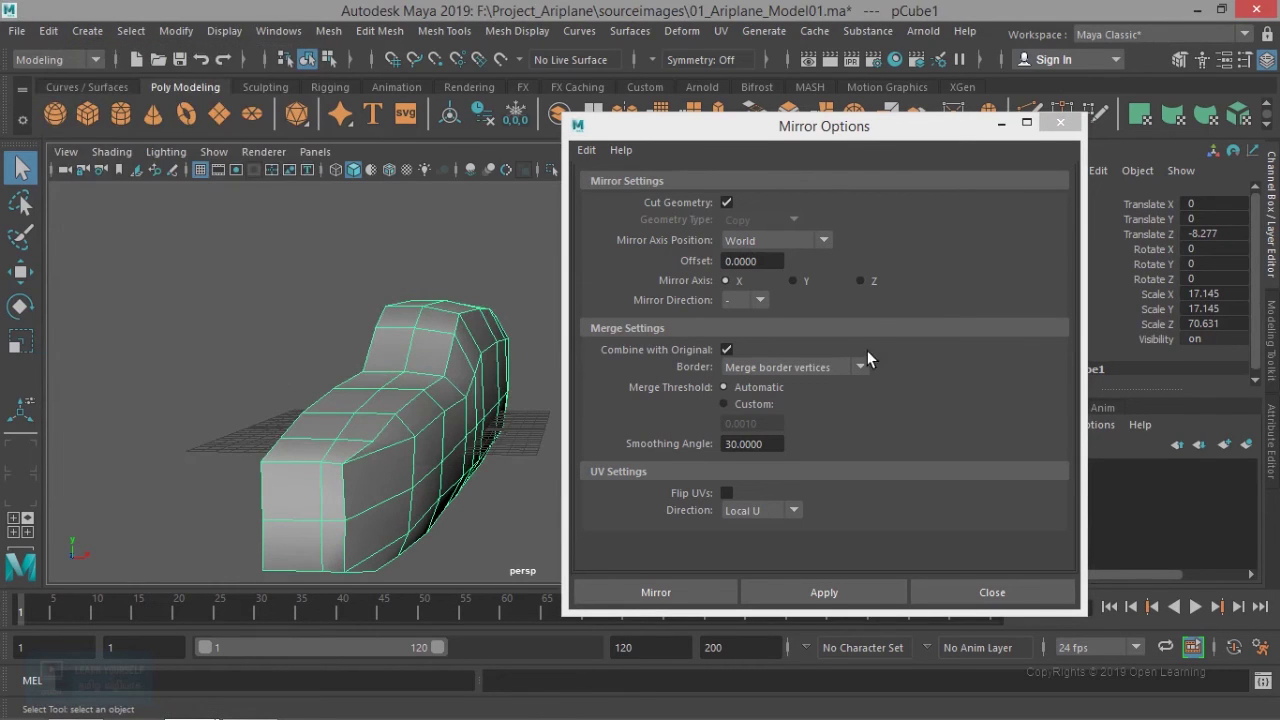
Step: Try mirroring the fuselage half across the world X axis in the negative direction with Cut Geometry on, and undo it
{"action": "left_click_drag", "start_coordinate": [813, 140], "coordinate": [739, 80]}
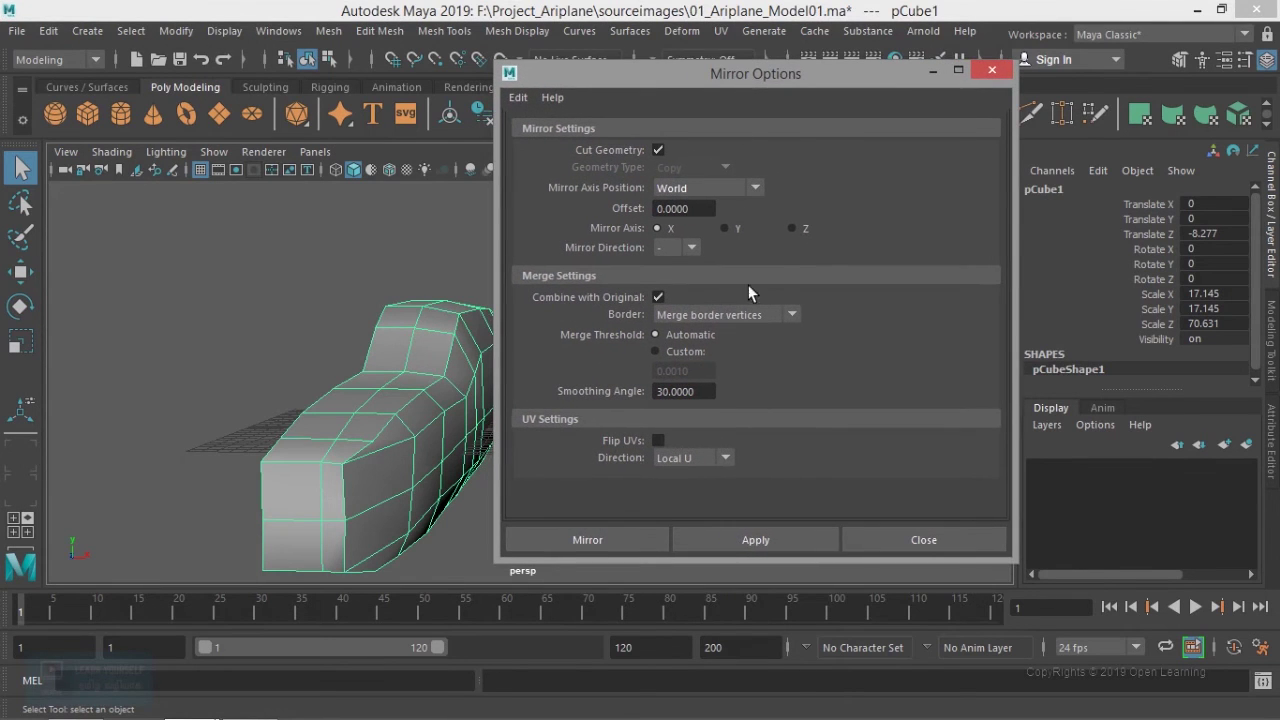
{"action": "left_click", "coordinate": [727, 537]}
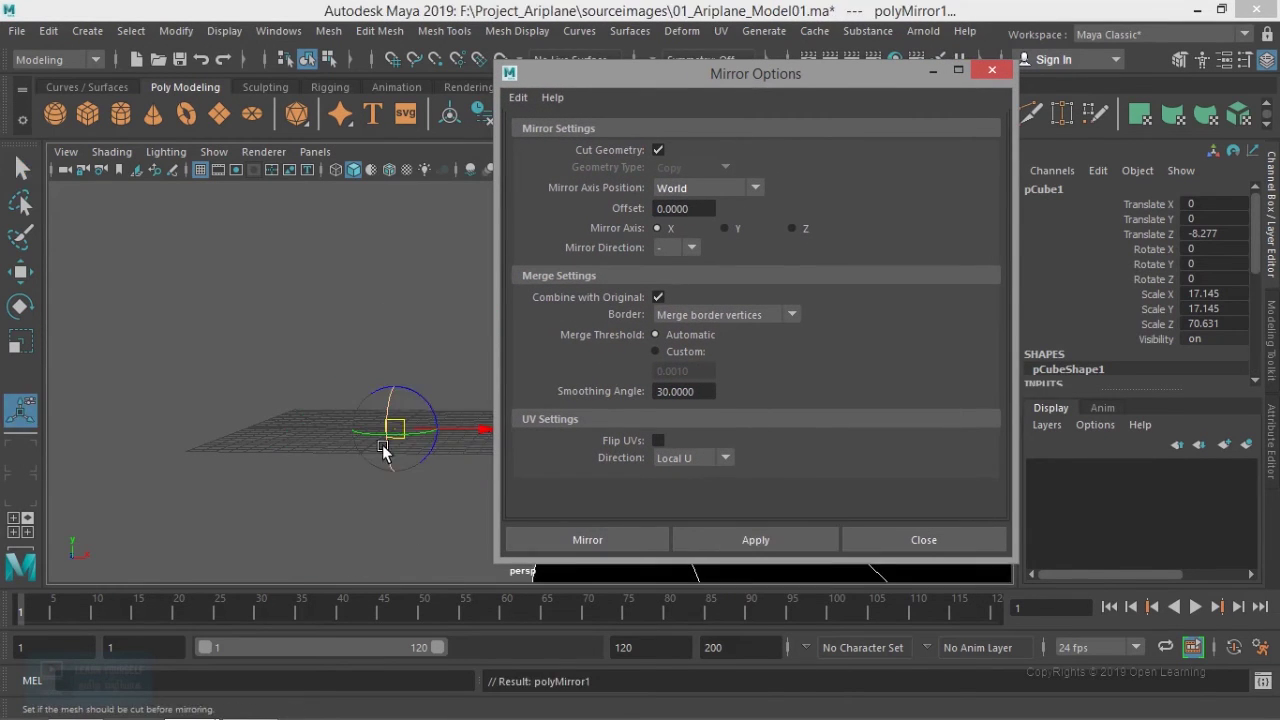
{"action": "left_click_drag", "start_coordinate": [390, 443], "coordinate": [222, 433], "text": "alt"}
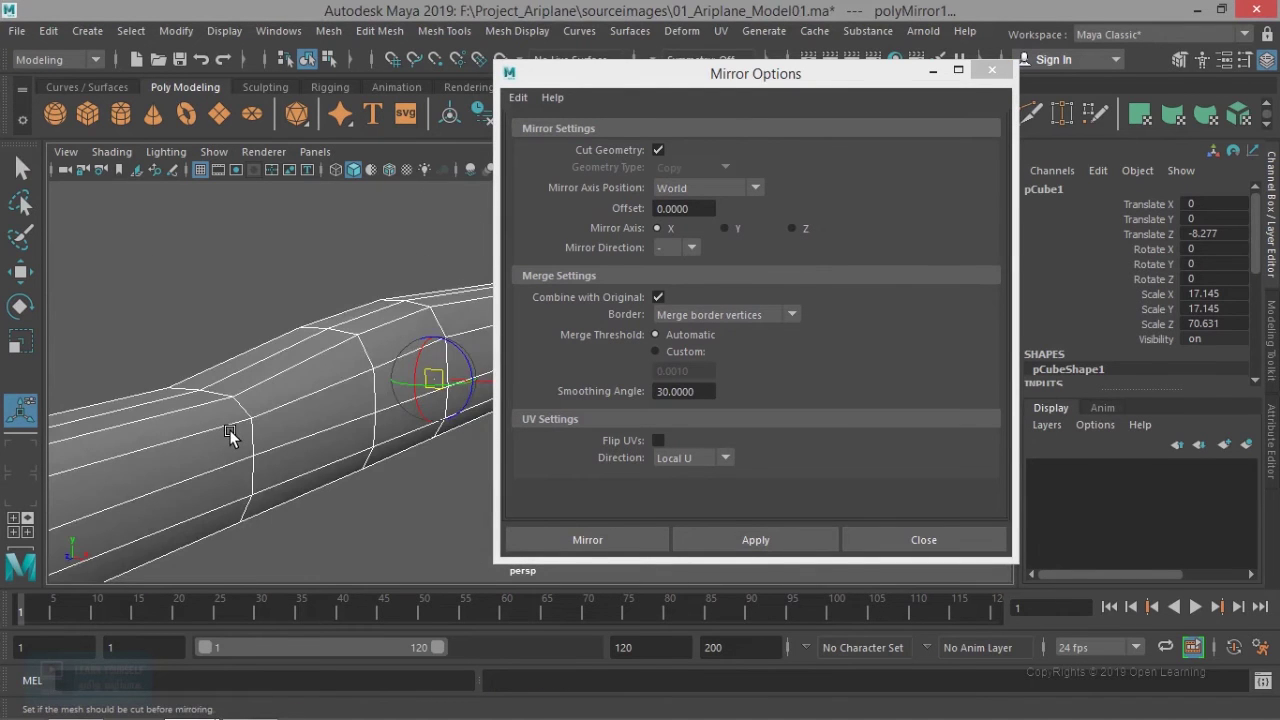
{"action": "key", "text": "ctrl+z"}
{"action": "scroll", "coordinate": [297, 430], "scroll_direction": "up", "scroll_amount": 5}
{"action": "left_click_drag", "start_coordinate": [253, 440], "coordinate": [300, 420], "text": "alt"}
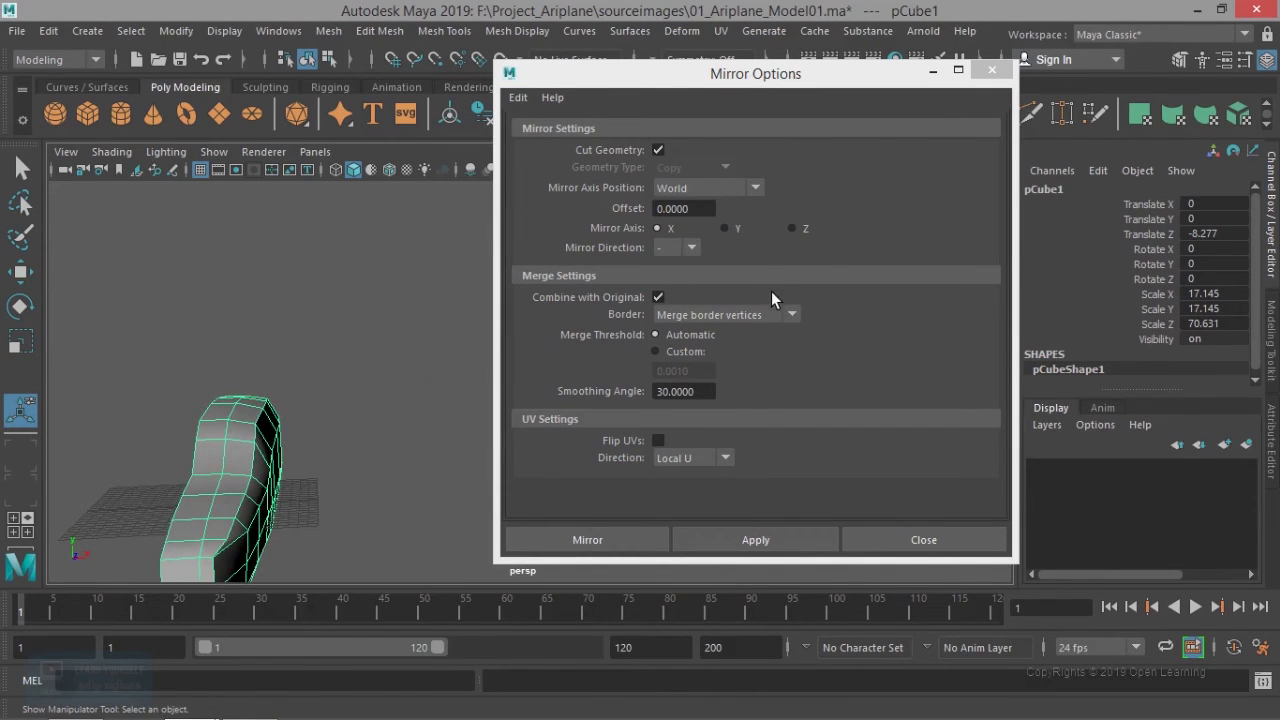
Step: Try mirroring the fuselage half across the Y axis and undo it
{"action": "left_click", "coordinate": [725, 229]}
{"action": "mouse_move", "coordinate": [295, 423]}
{"action": "left_mouse_down", "text": "alt"}
{"action": "mouse_move", "coordinate": [343, 440]}
{"action": "mouse_move", "coordinate": [276, 422]}
{"action": "mouse_move", "coordinate": [294, 429]}
{"action": "left_mouse_up", "text": "alt"}
{"action": "key", "text": "ctrl+z"}
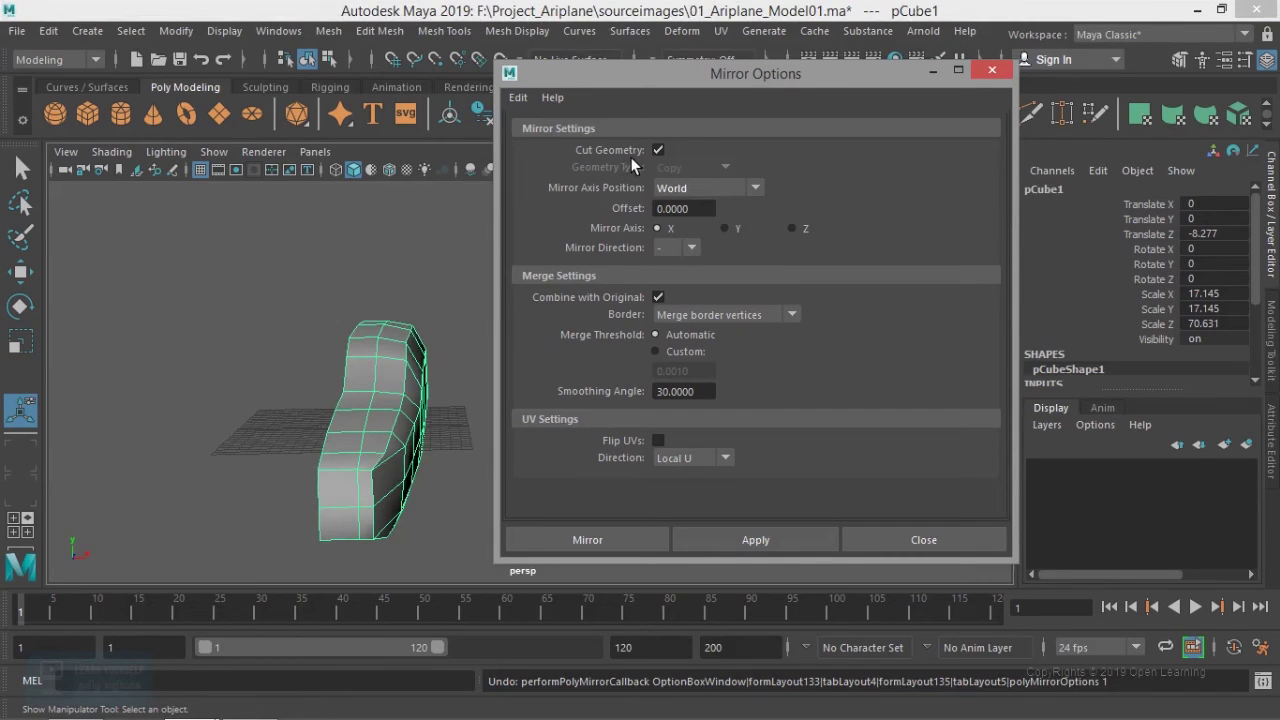
Step: Mirror the fuselage half as a copy across world X in the negative direction with Cut Geometry off, merging border vertices, and return to object mode
{"action": "left_click", "coordinate": [657, 149]}
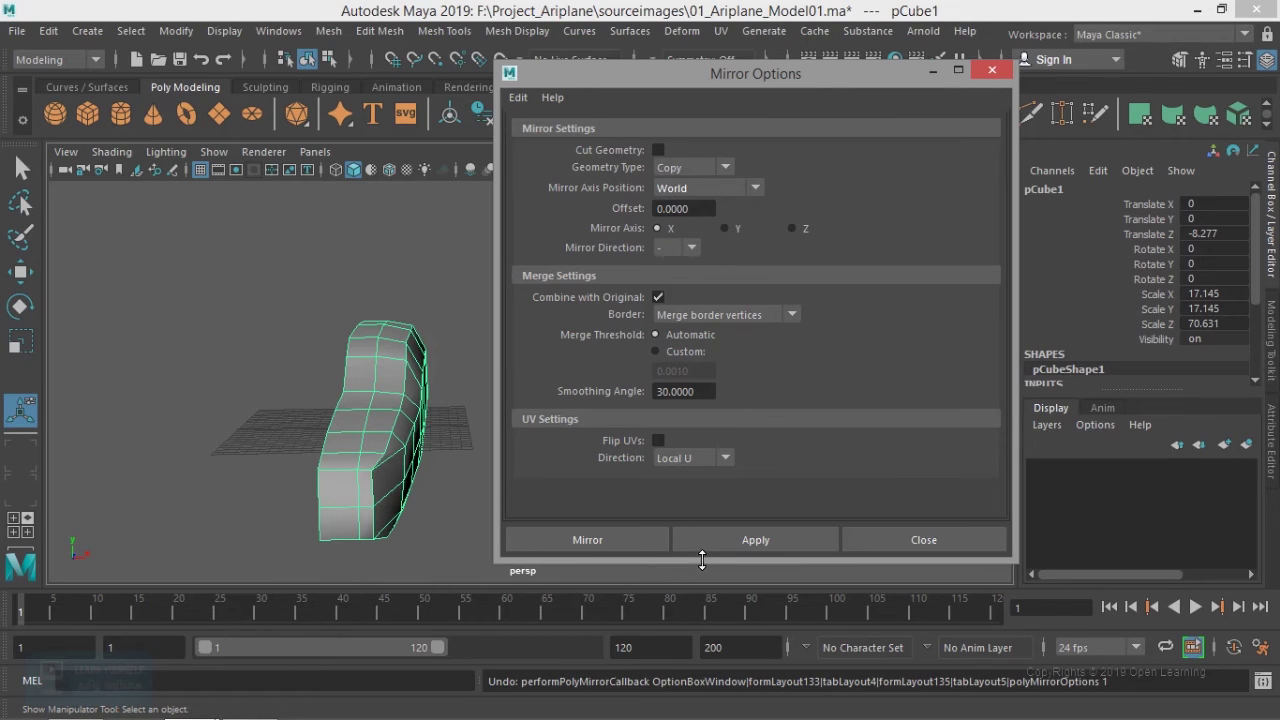
{"action": "left_click", "coordinate": [750, 538]}
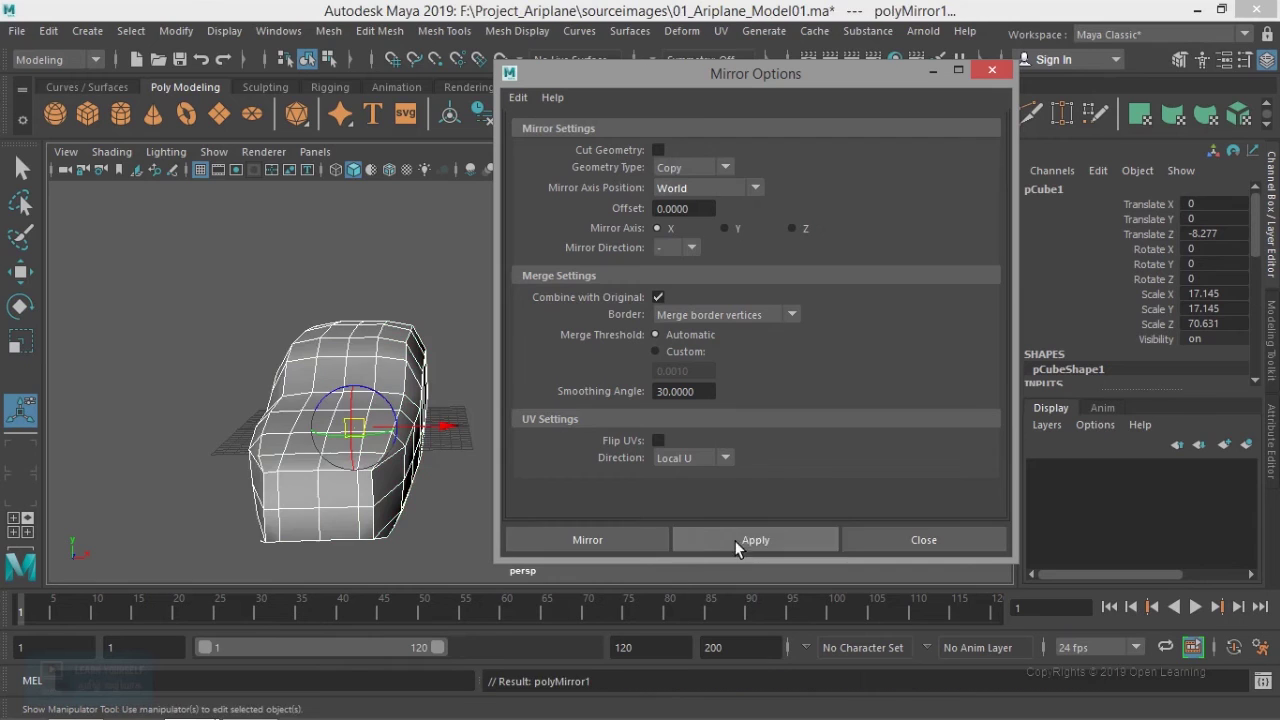
{"action": "left_click", "coordinate": [976, 545]}
{"action": "left_click_drag", "start_coordinate": [557, 422], "coordinate": [520, 436], "text": "alt"}
{"action": "right_click_drag", "start_coordinate": [476, 336], "coordinate": [572, 160]}
{"action": "left_click", "coordinate": [567, 335]}
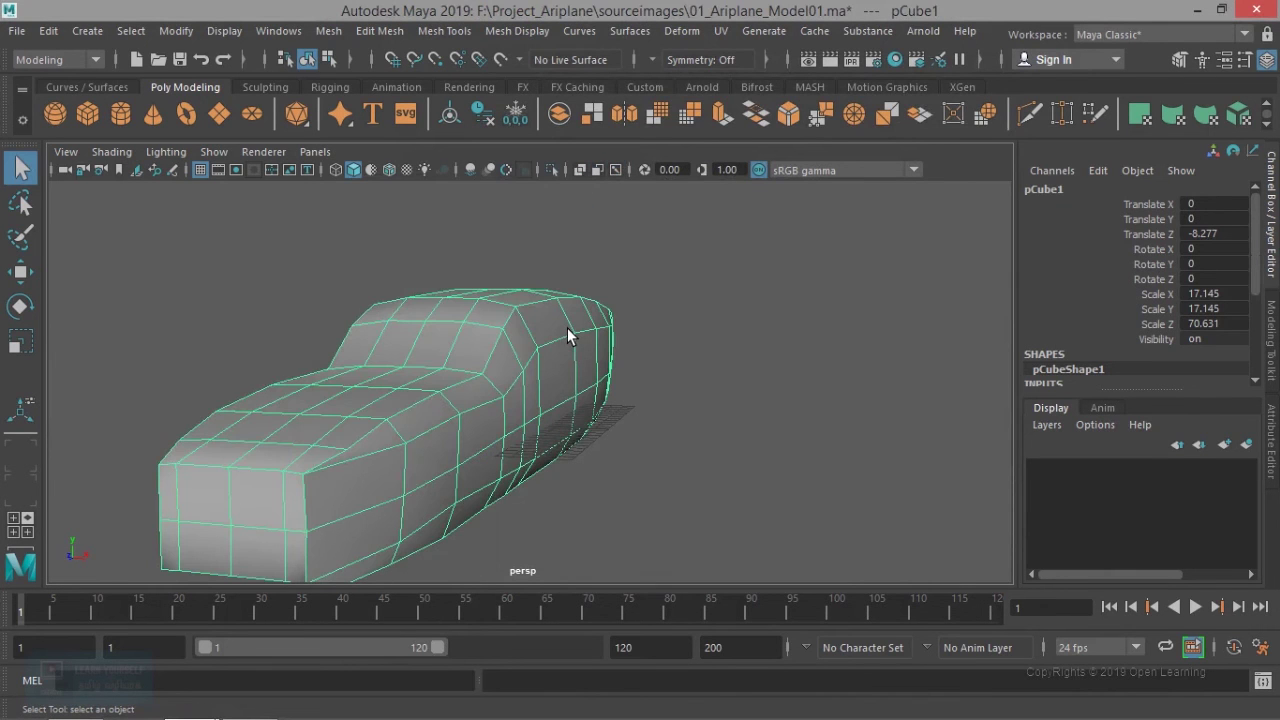
Step: Preview the full fuselage smoothed and compare its outline with the front, side and top blueprints
{"action": "key", "text": "3"}
{"action": "left_click", "coordinate": [763, 331]}
{"action": "left_click_drag", "start_coordinate": [763, 331], "coordinate": [763, 366], "text": "alt"}
{"action": "key", "text": "space"}
{"action": "key", "text": "space"}
{"action": "scroll", "coordinate": [397, 509], "scroll_direction": "down", "scroll_amount": 3}
{"action": "key", "text": "space"}
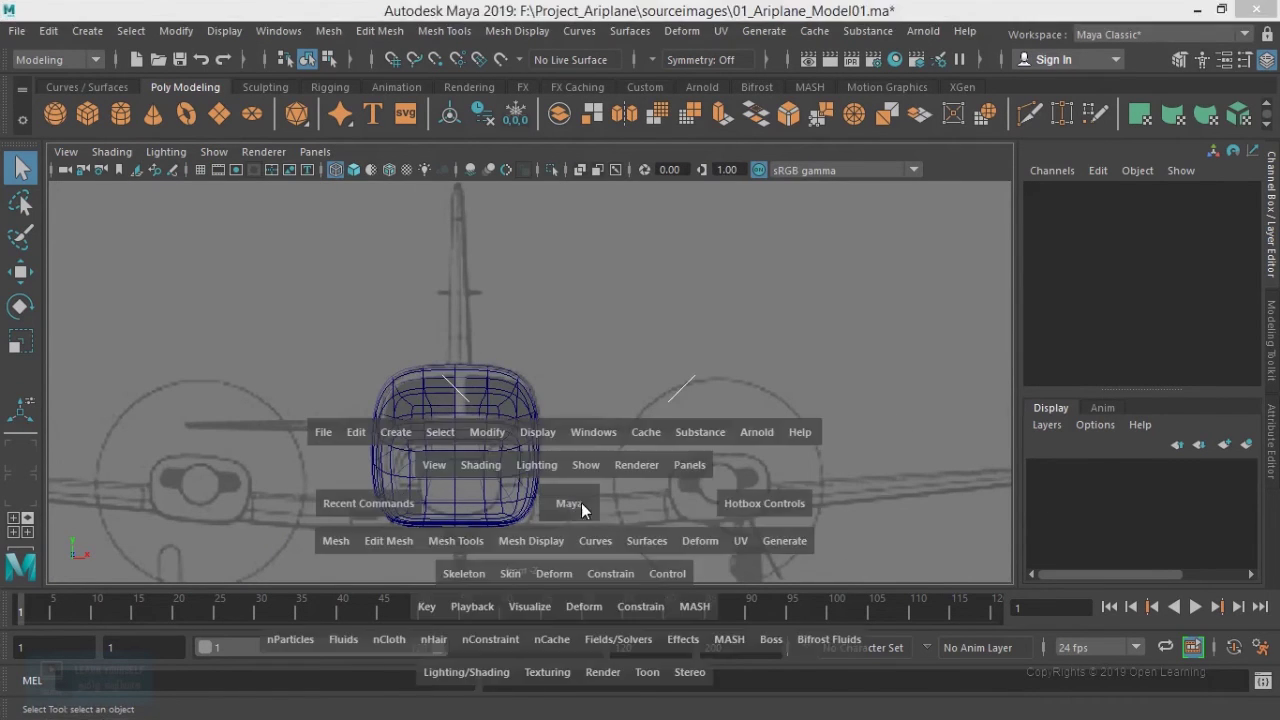
{"action": "key", "text": "space"}
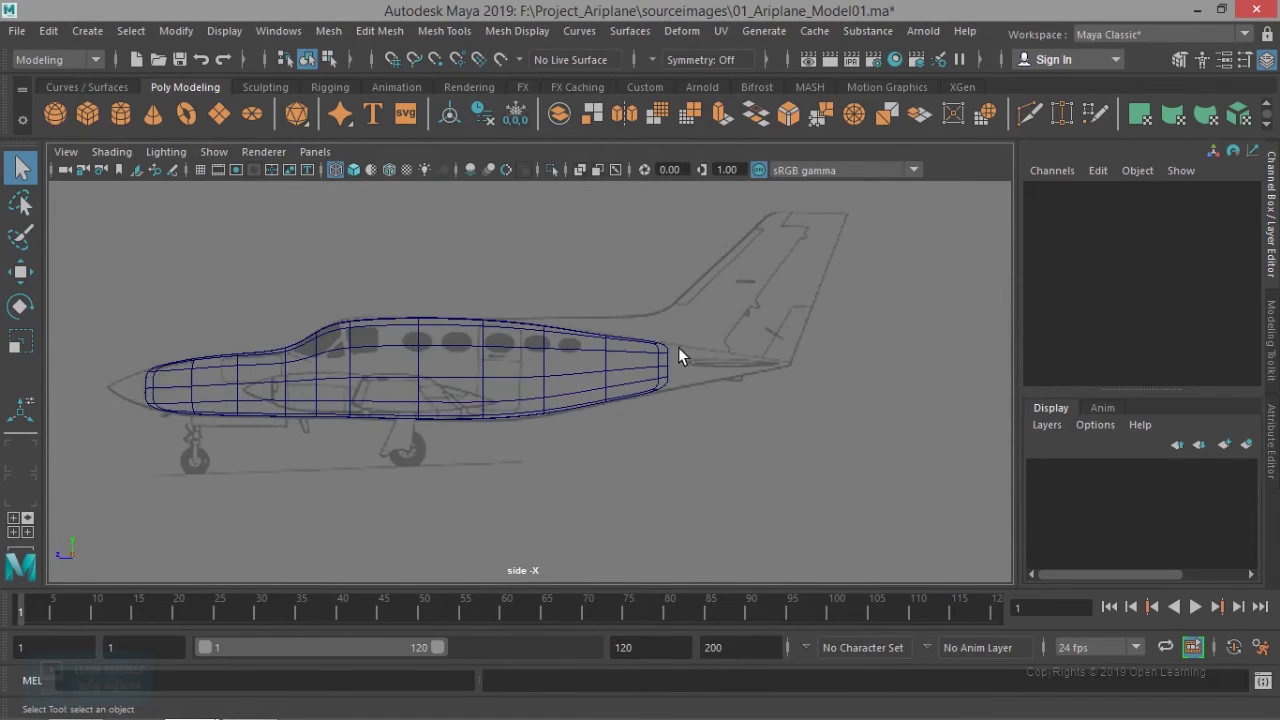
{"action": "key", "text": "space"}
{"action": "key", "text": "space"}
{"action": "scroll", "coordinate": [420, 346], "scroll_direction": "down", "scroll_amount": 5}
{"action": "middle_click_drag", "start_coordinate": [521, 385], "coordinate": [526, 334], "text": "alt"}
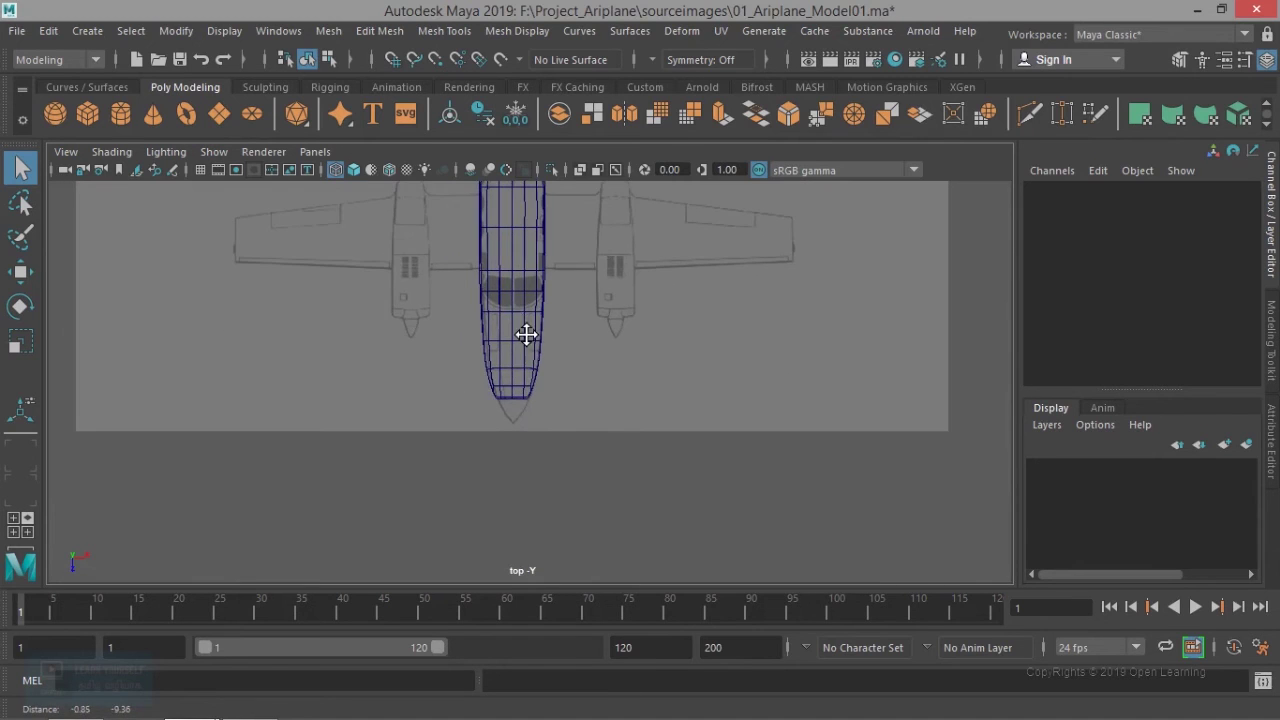
{"action": "scroll", "coordinate": [550, 413], "scroll_direction": "up", "scroll_amount": 5}
{"action": "middle_click_drag", "start_coordinate": [550, 413], "coordinate": [404, 531], "text": "alt"}
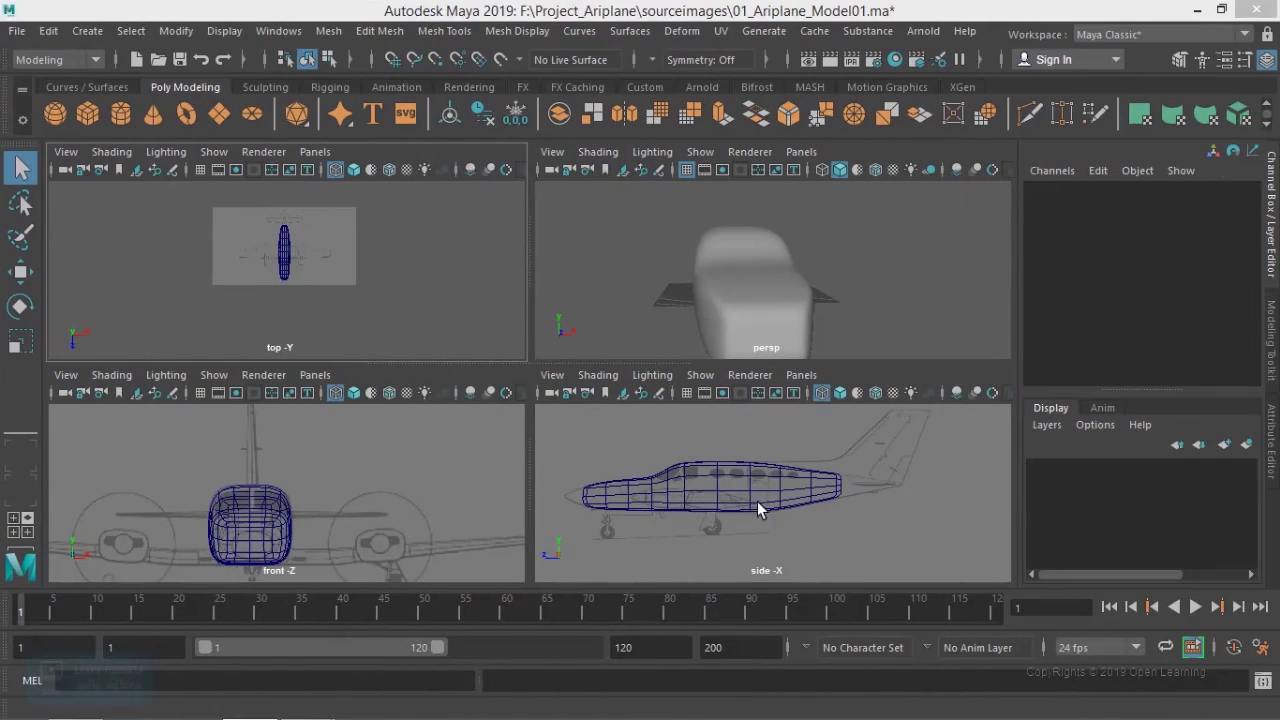
Step: Examine how the smoothed fuselage's tail and nose ends fit the blueprint in the side view
{"action": "left_click", "coordinate": [875, 505]}
{"action": "key", "text": "space"}
{"action": "scroll", "coordinate": [683, 474], "scroll_direction": "up", "scroll_amount": 2}
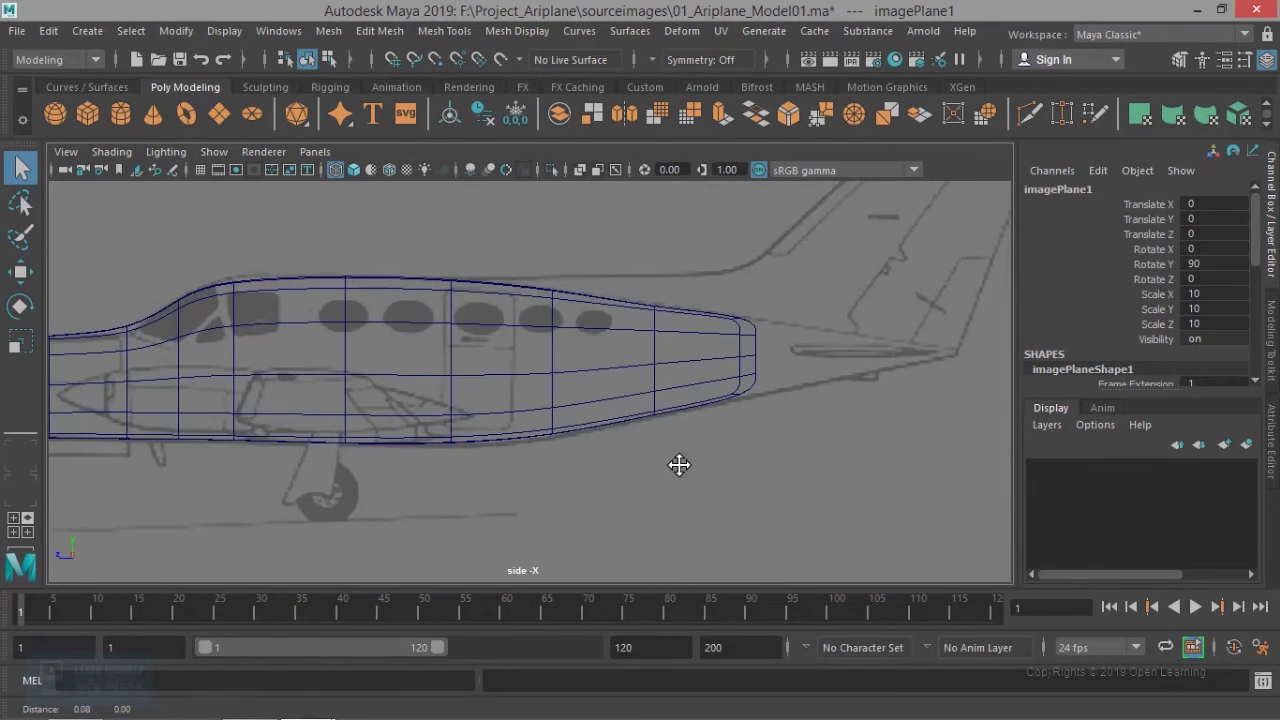
{"action": "middle_click_drag", "start_coordinate": [677, 463], "coordinate": [486, 505], "text": "alt"}
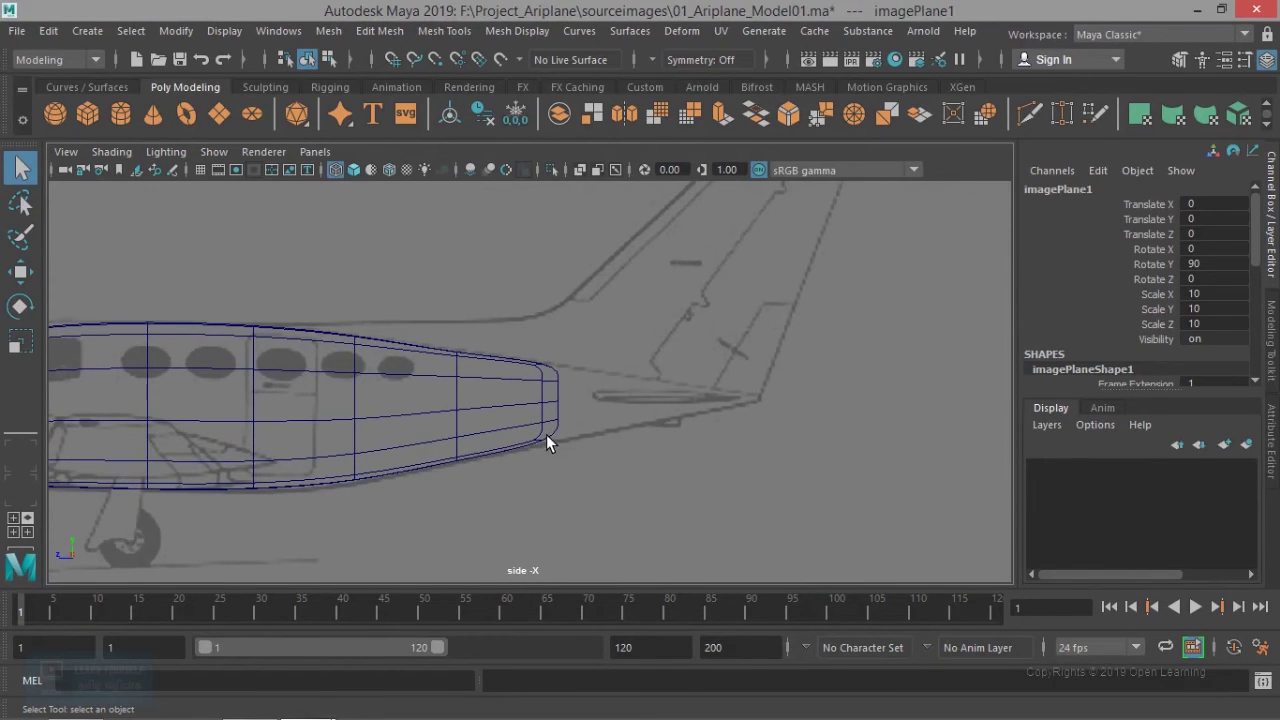
{"action": "key", "text": "space"}
{"action": "left_click", "coordinate": [441, 443]}
{"action": "middle_click_drag", "start_coordinate": [441, 443], "coordinate": [665, 429], "text": "alt"}
{"action": "middle_click_drag", "start_coordinate": [325, 465], "coordinate": [452, 454], "text": "alt"}
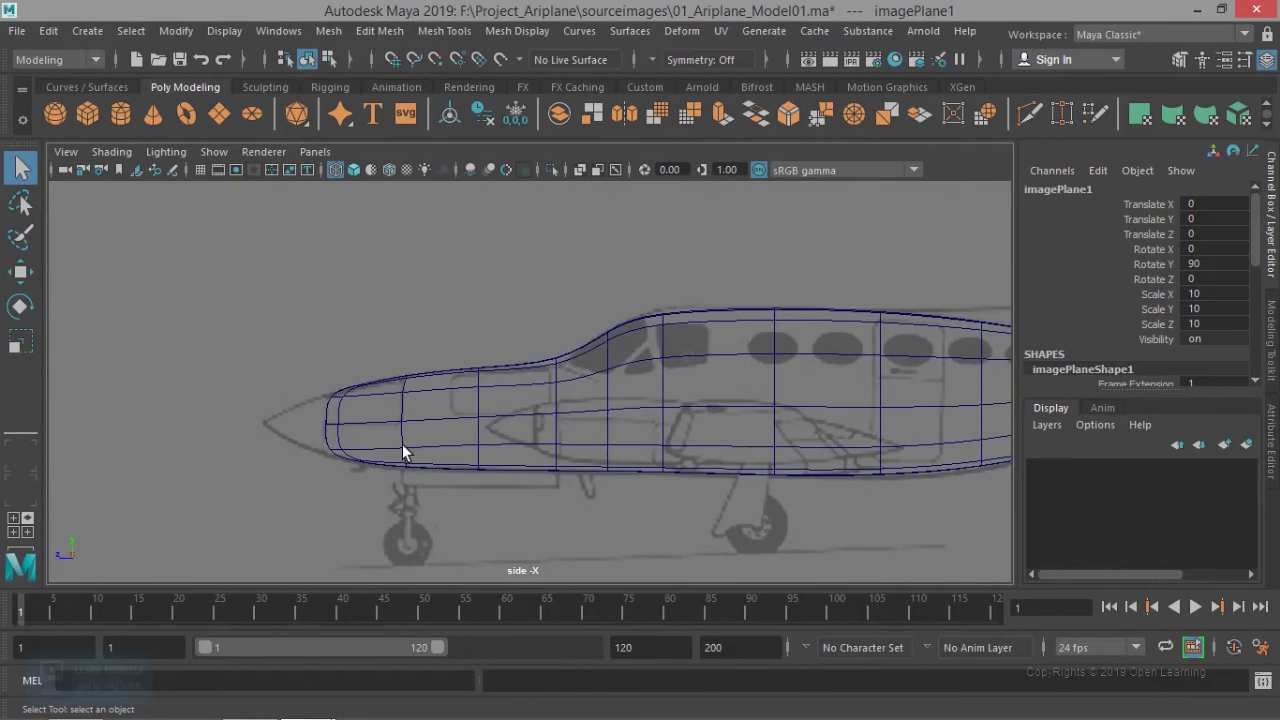
{"action": "middle_click_drag", "start_coordinate": [644, 437], "coordinate": [448, 428], "text": "alt"}
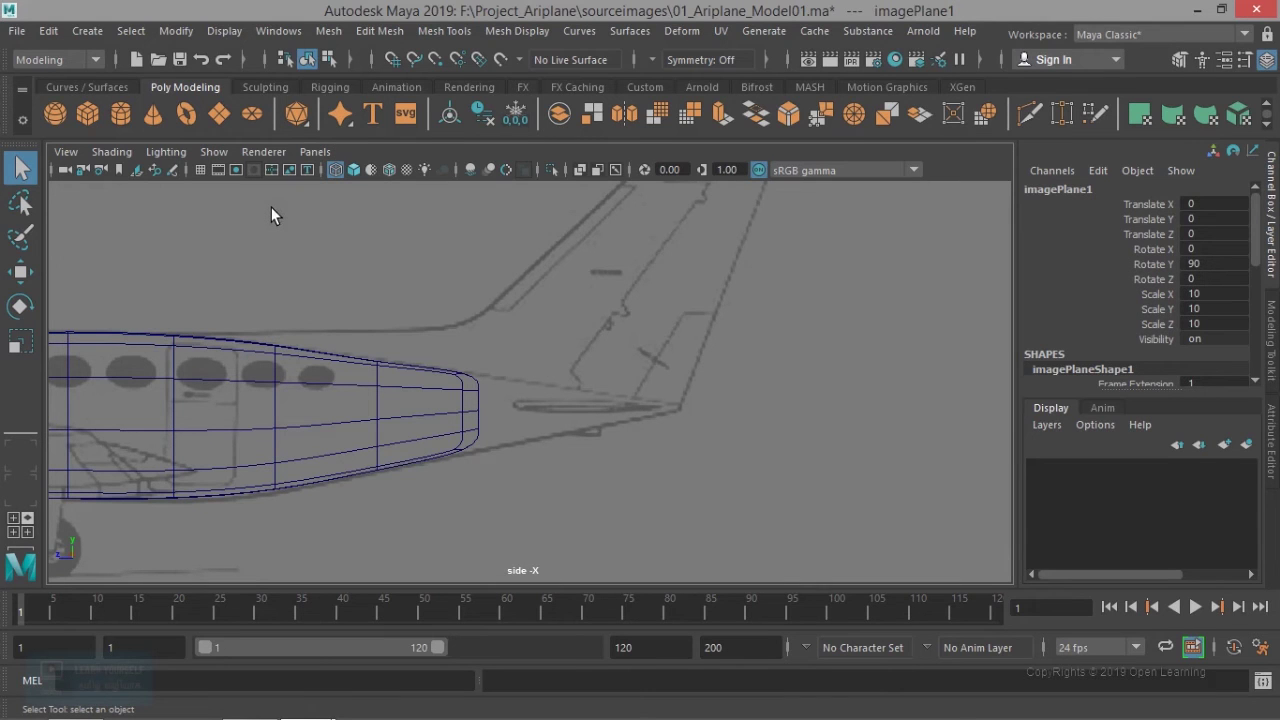
Step: Switch to the perspective view, select the fuselage and turn off its smooth preview at the tail end
{"action": "key", "text": "space"}
{"action": "key", "text": "space"}
{"action": "left_click_drag", "start_coordinate": [622, 348], "coordinate": [523, 377], "text": "alt"}
{"action": "left_click", "coordinate": [554, 391]}
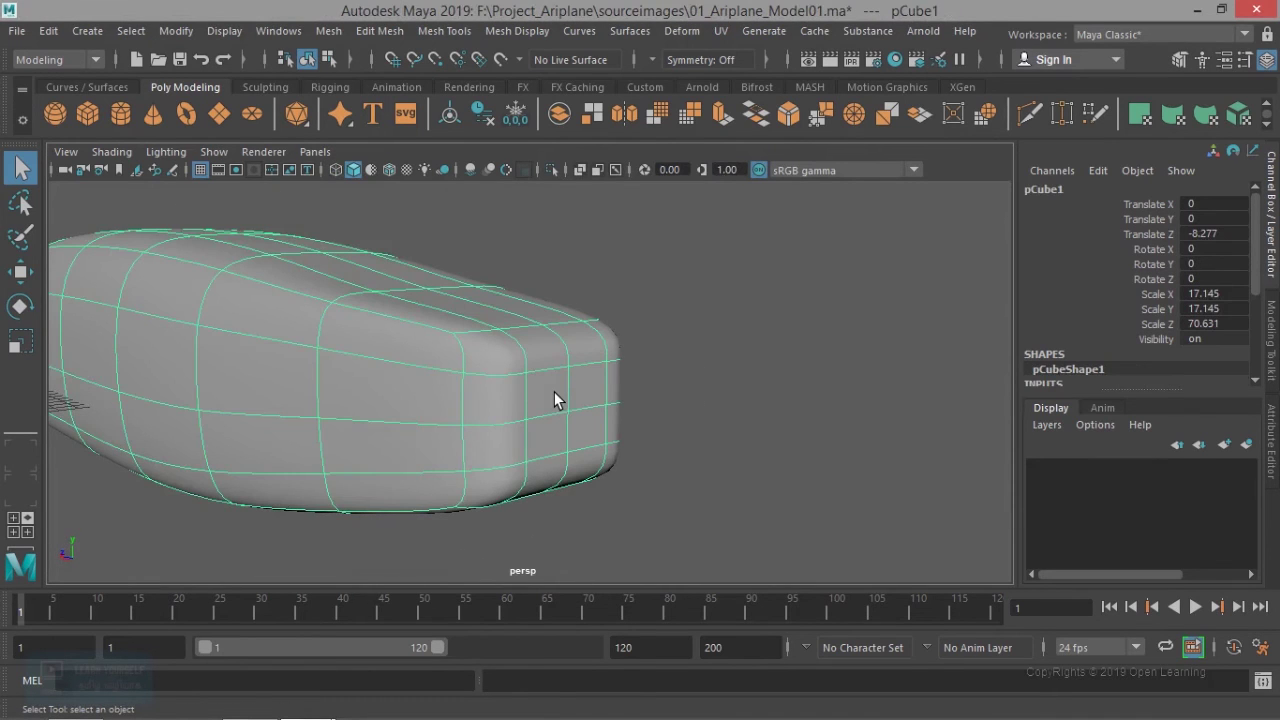
{"action": "key", "text": "1"}
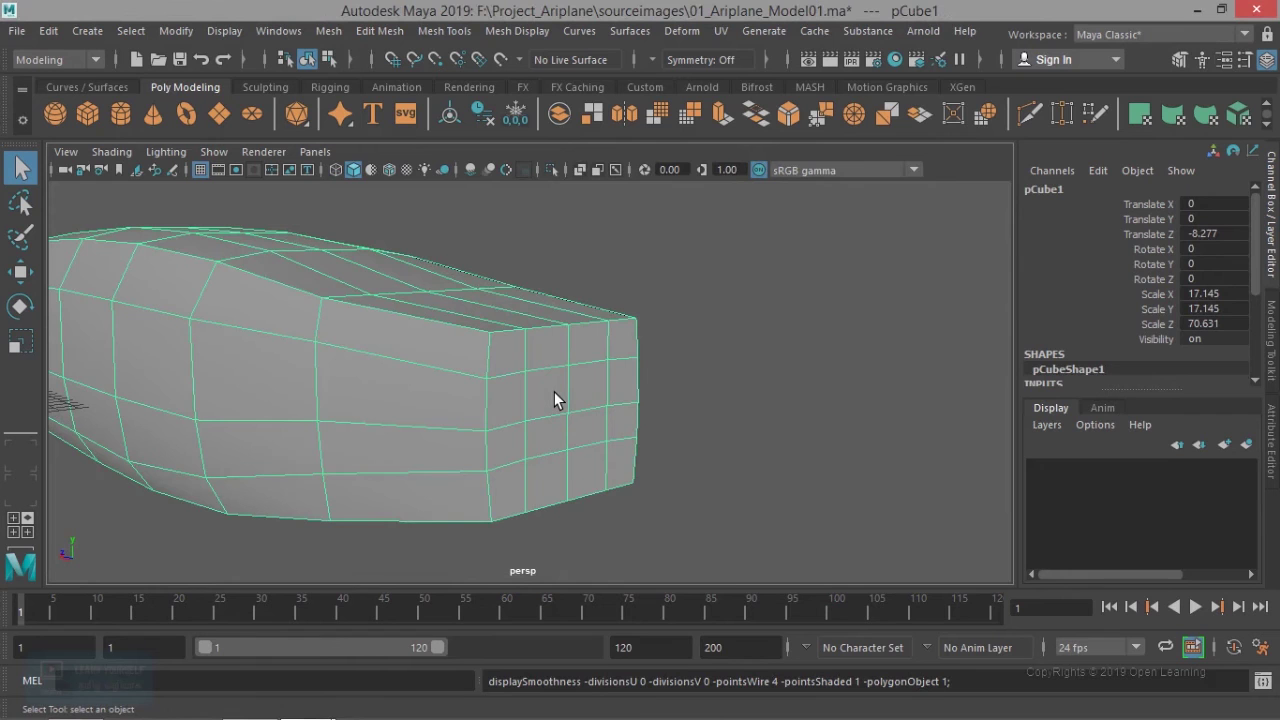
Step: In the side view, lower the top row of vertices at the fuselage's tail end onto the blueprint outline
{"action": "key", "text": "space"}
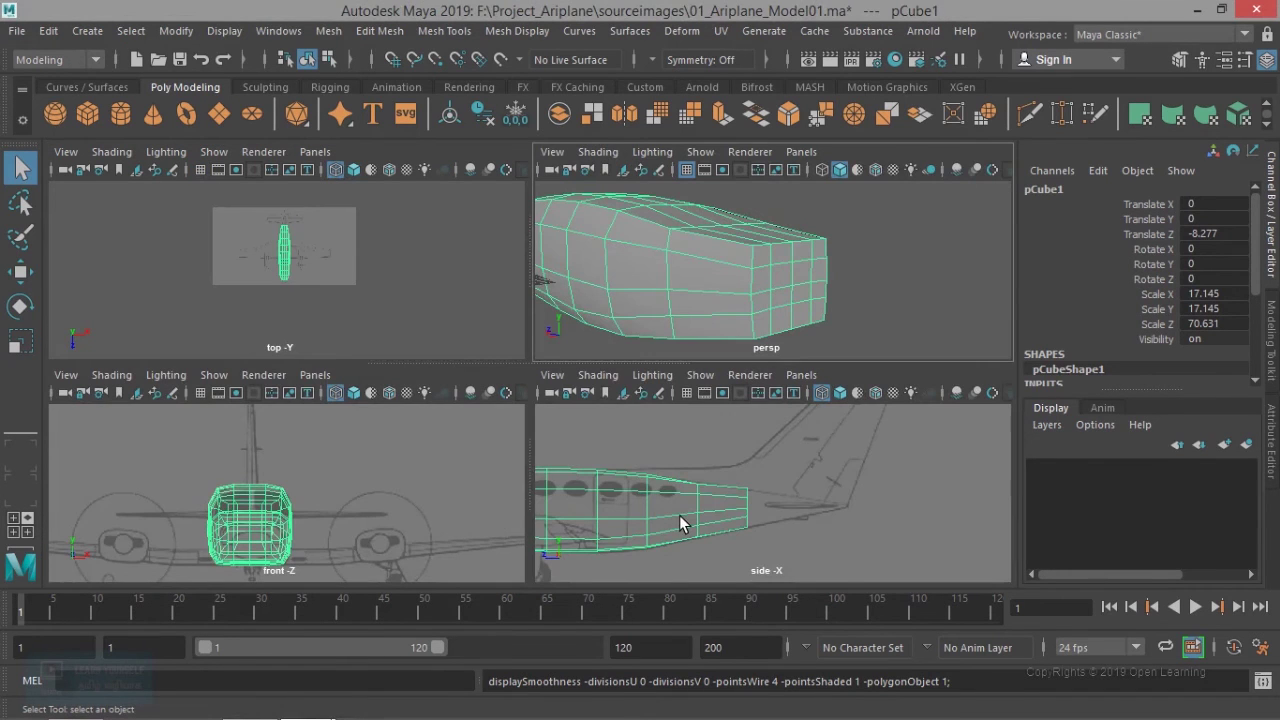
{"action": "key", "text": "space"}
{"action": "scroll", "coordinate": [700, 493], "scroll_direction": "up", "scroll_amount": 3}
{"action": "middle_click_drag", "start_coordinate": [496, 473], "coordinate": [594, 402], "text": "alt"}
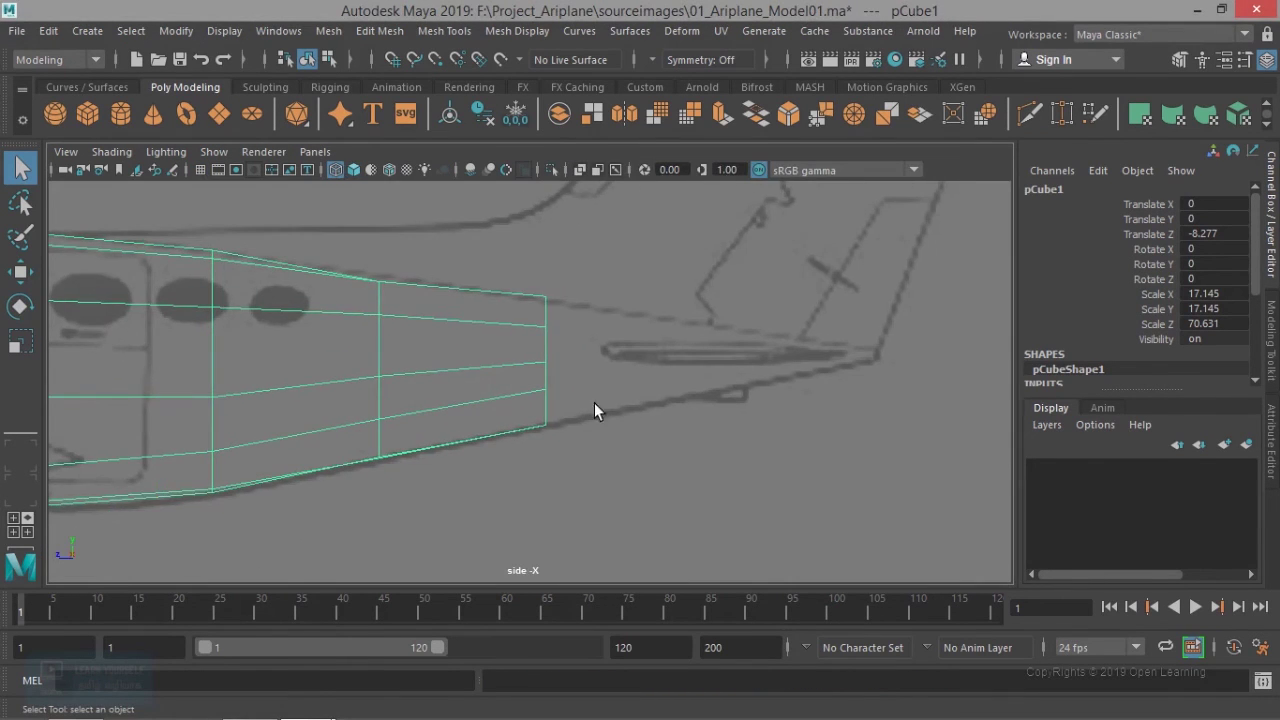
{"action": "scroll", "coordinate": [488, 393], "scroll_direction": "up", "scroll_amount": 2}
{"action": "middle_click_drag", "start_coordinate": [523, 363], "coordinate": [515, 407], "text": "alt"}
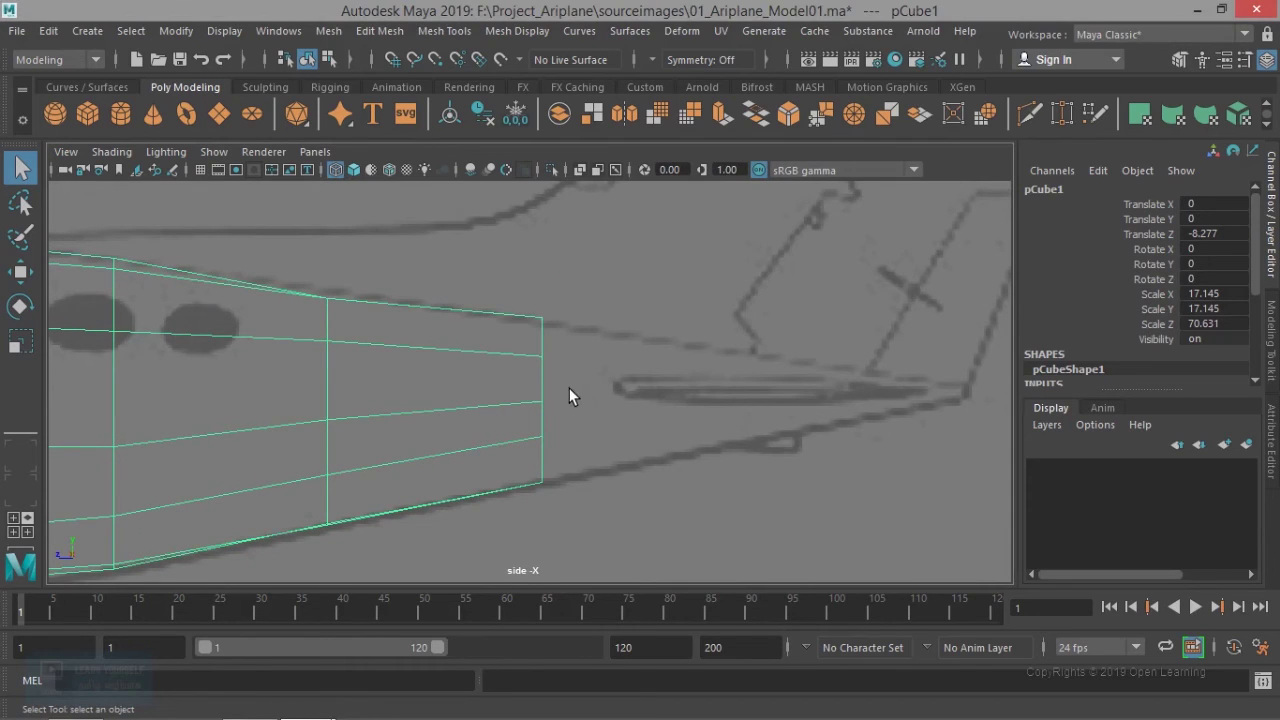
{"action": "right_click", "coordinate": [537, 326]}
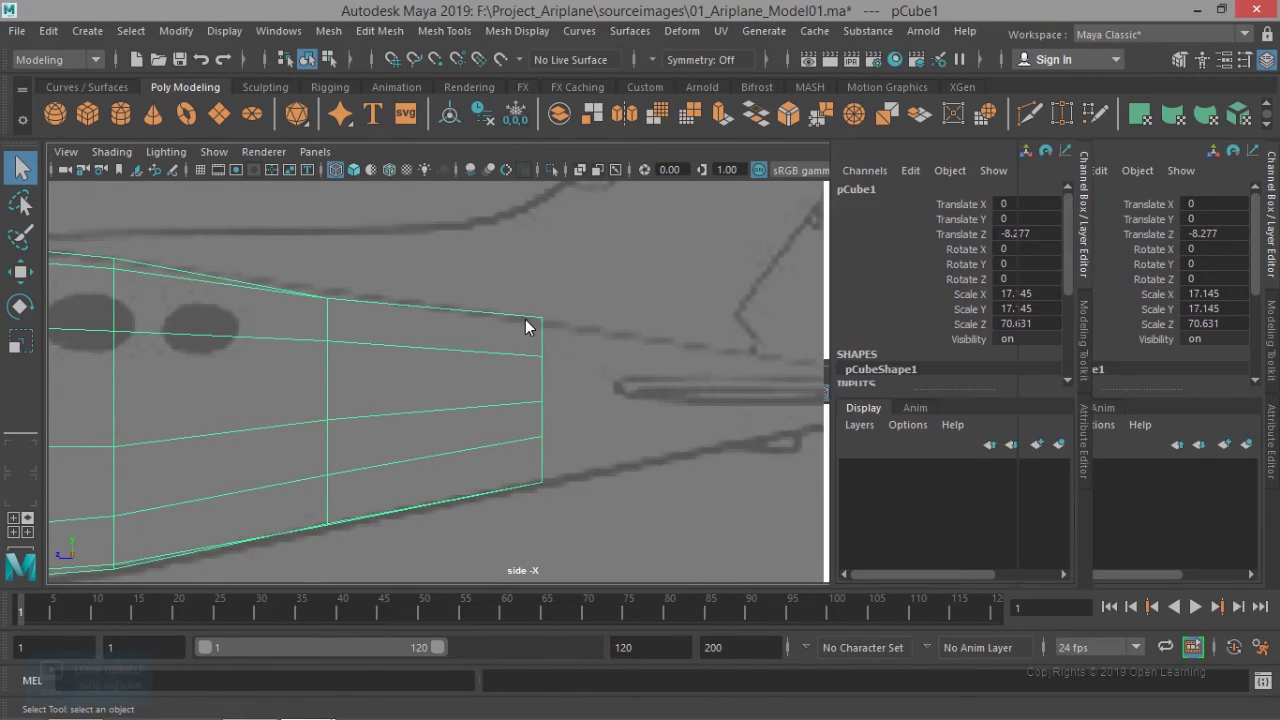
{"action": "right_click", "coordinate": [524, 316]}
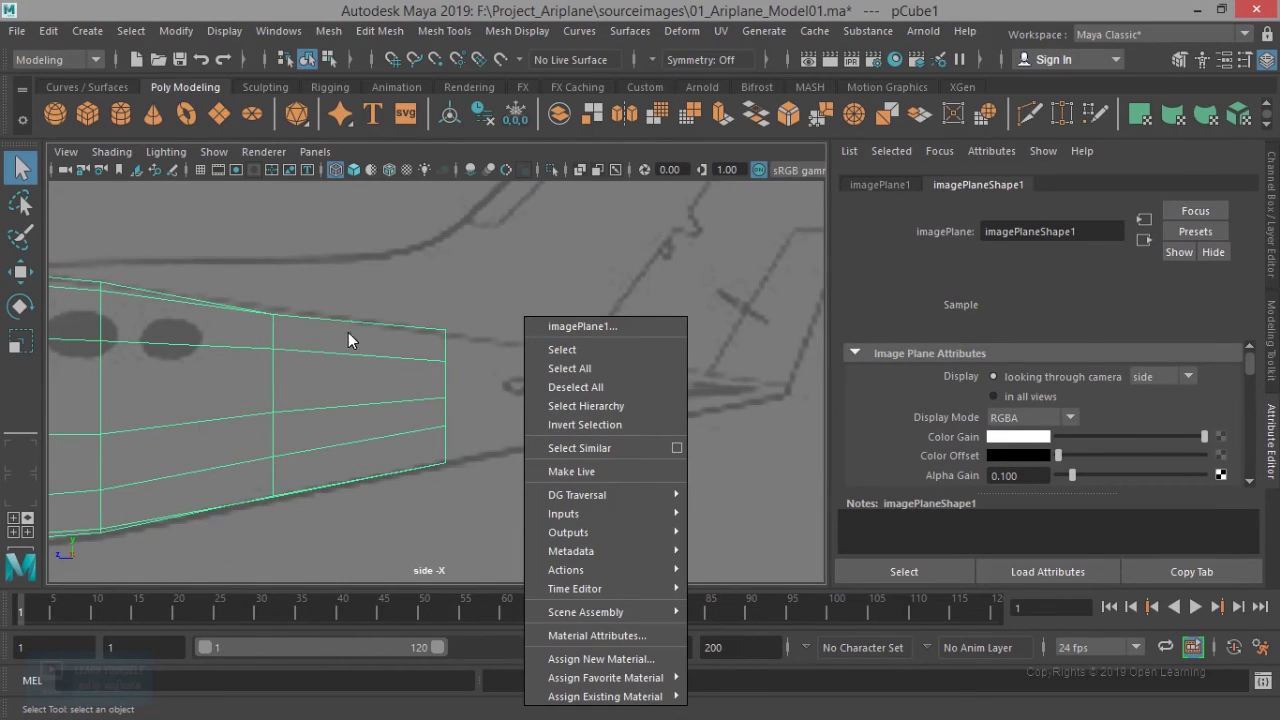
{"action": "left_click", "coordinate": [387, 323]}
{"action": "right_click", "coordinate": [390, 323]}
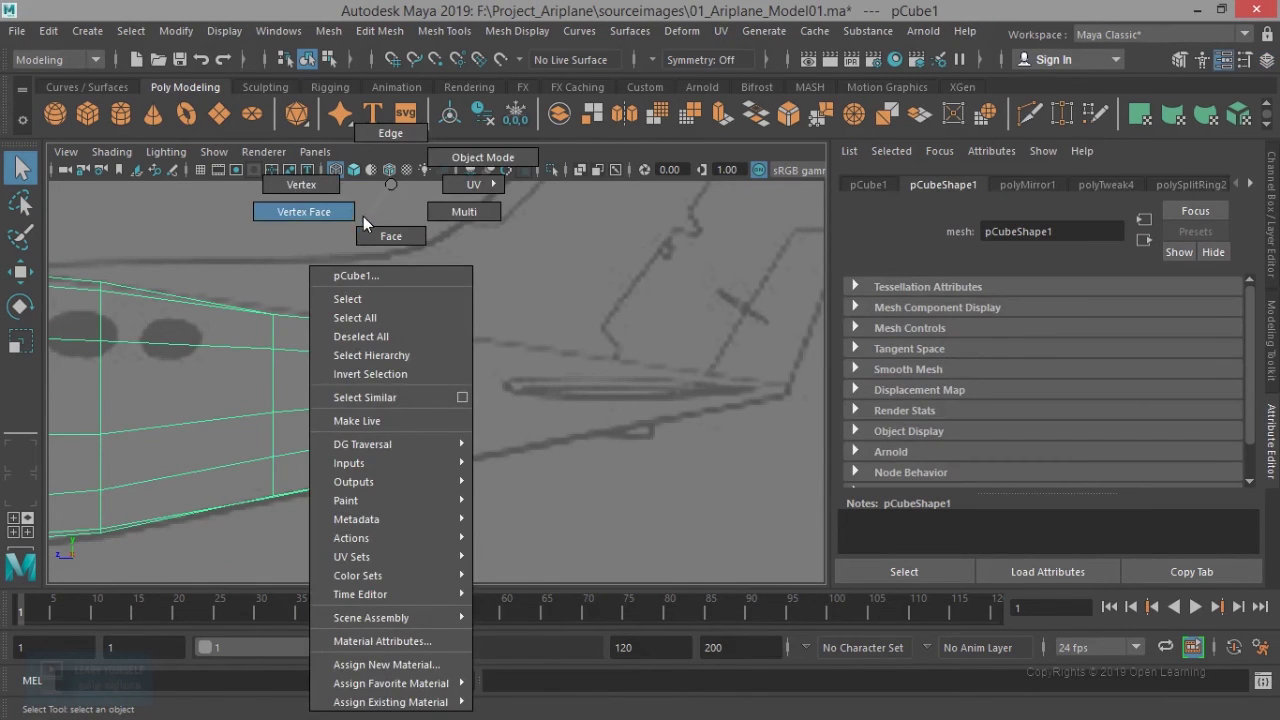
{"action": "left_click", "coordinate": [319, 182]}
{"action": "left_click_drag", "start_coordinate": [456, 347], "coordinate": [456, 347]}
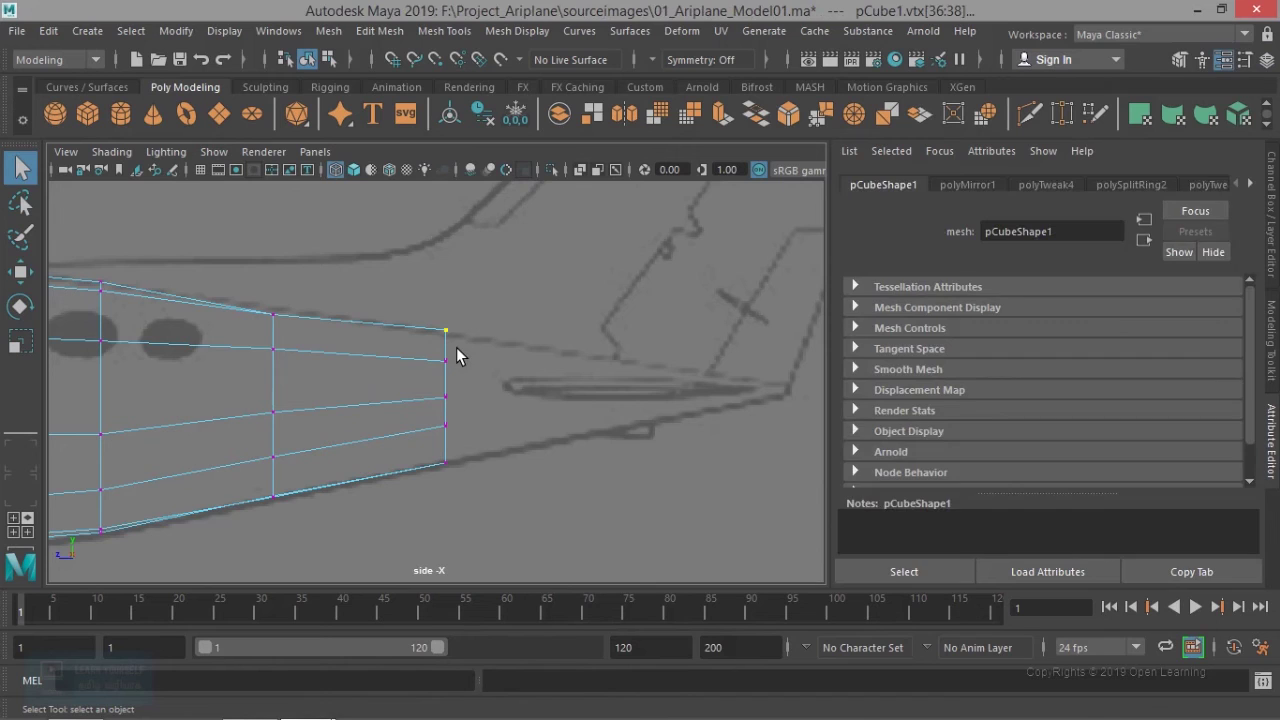
{"action": "key", "text": "w"}
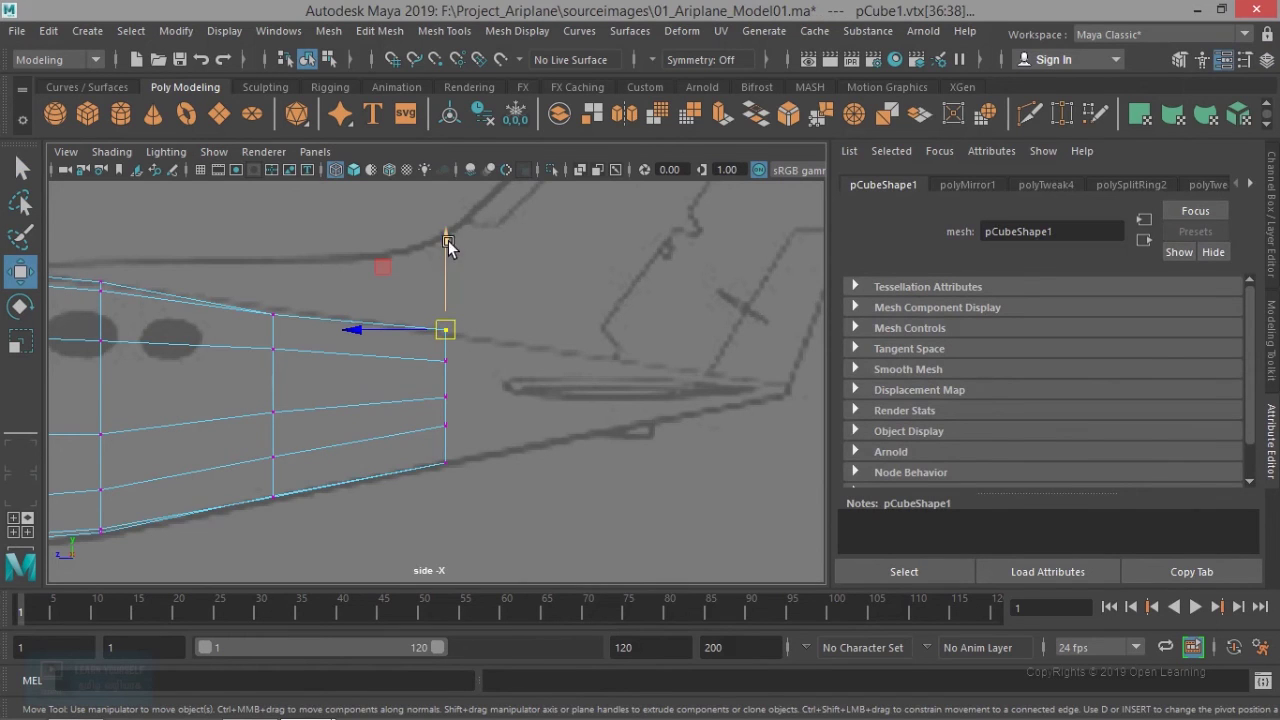
{"action": "left_click_drag", "start_coordinate": [448, 240], "coordinate": [446, 250]}
Step: In the perspective view, select all the faces closing the fuselage's tail end
{"action": "key", "text": "space"}
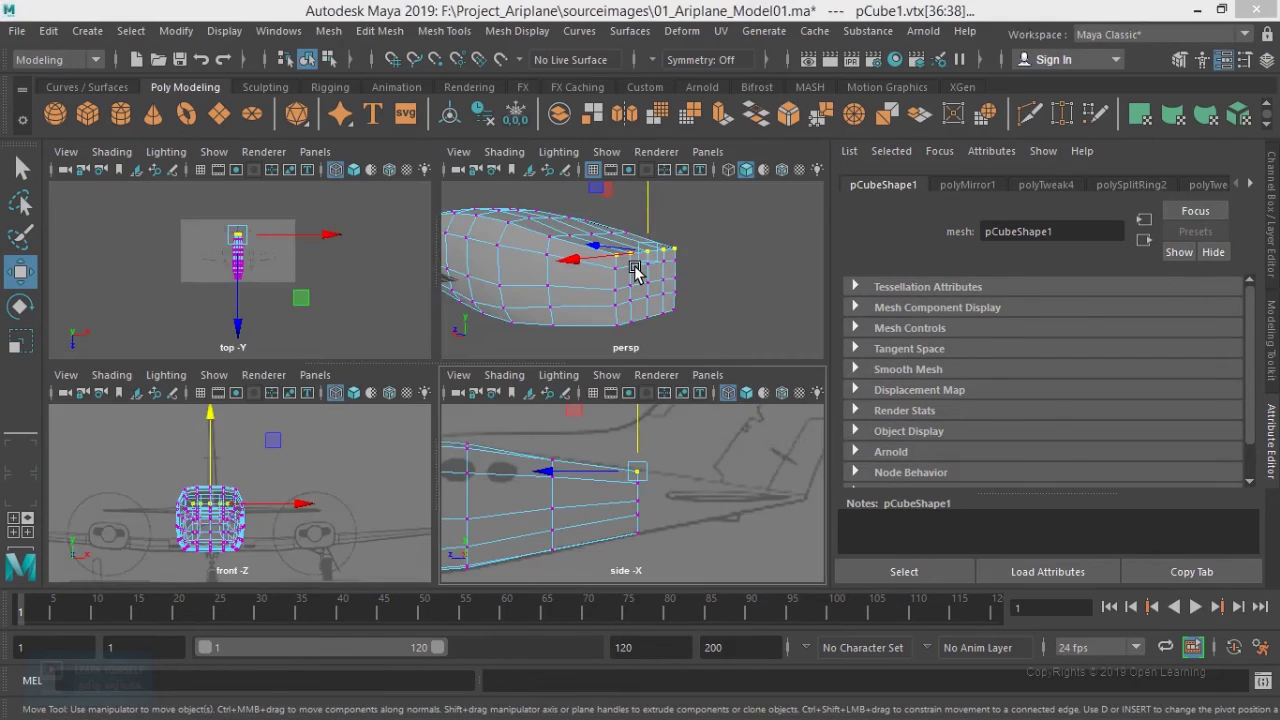
{"action": "key", "text": "space"}
{"action": "right_click_drag", "start_coordinate": [500, 347], "coordinate": [446, 237], "text": "alt"}
{"action": "left_click", "coordinate": [424, 360]}
{"action": "left_click", "coordinate": [466, 348], "text": "shift"}
{"action": "left_click", "coordinate": [522, 342], "text": "shift"}
{"action": "left_click", "coordinate": [555, 338], "text": "shift"}
{"action": "left_click", "coordinate": [556, 372], "text": "shift"}
{"action": "left_click", "coordinate": [474, 402], "text": "shift"}
{"action": "left_click", "coordinate": [422, 419], "text": "shift"}
{"action": "left_click", "coordinate": [462, 460], "text": "shift"}
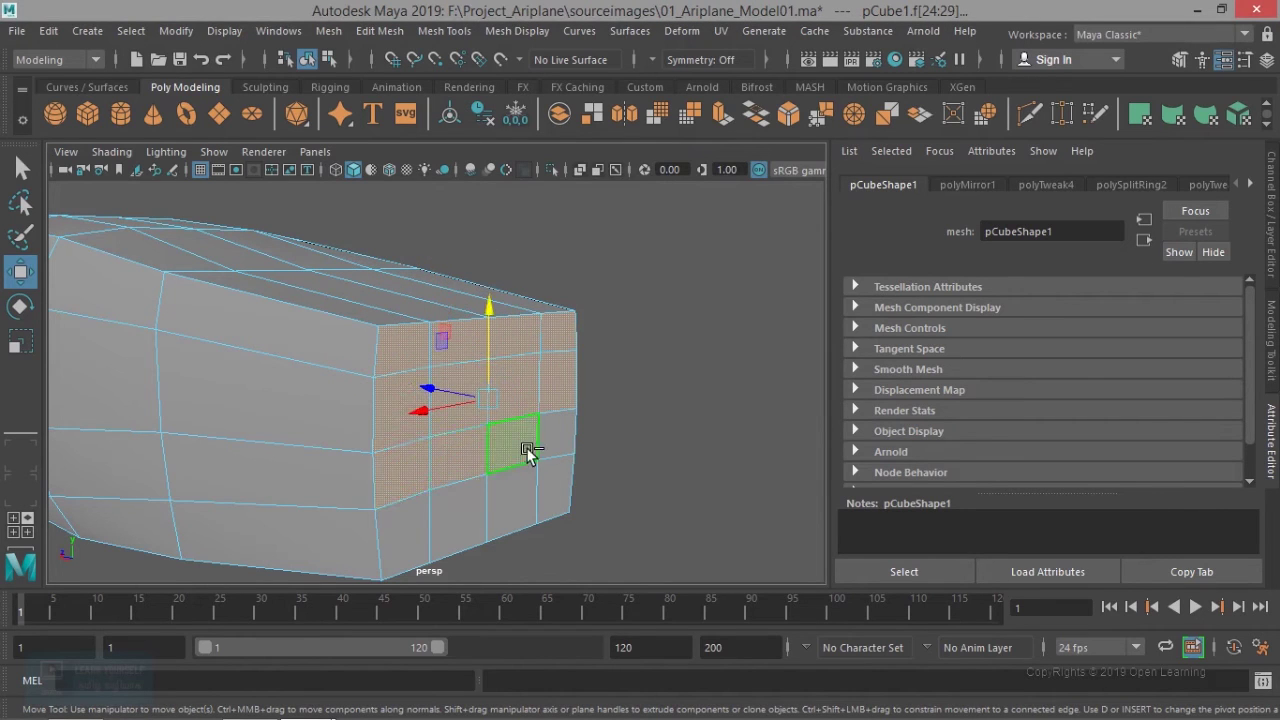
{"action": "left_click", "coordinate": [417, 524], "text": "shift"}
{"action": "right_click_drag", "start_coordinate": [530, 438], "coordinate": [400, 440], "text": "alt"}
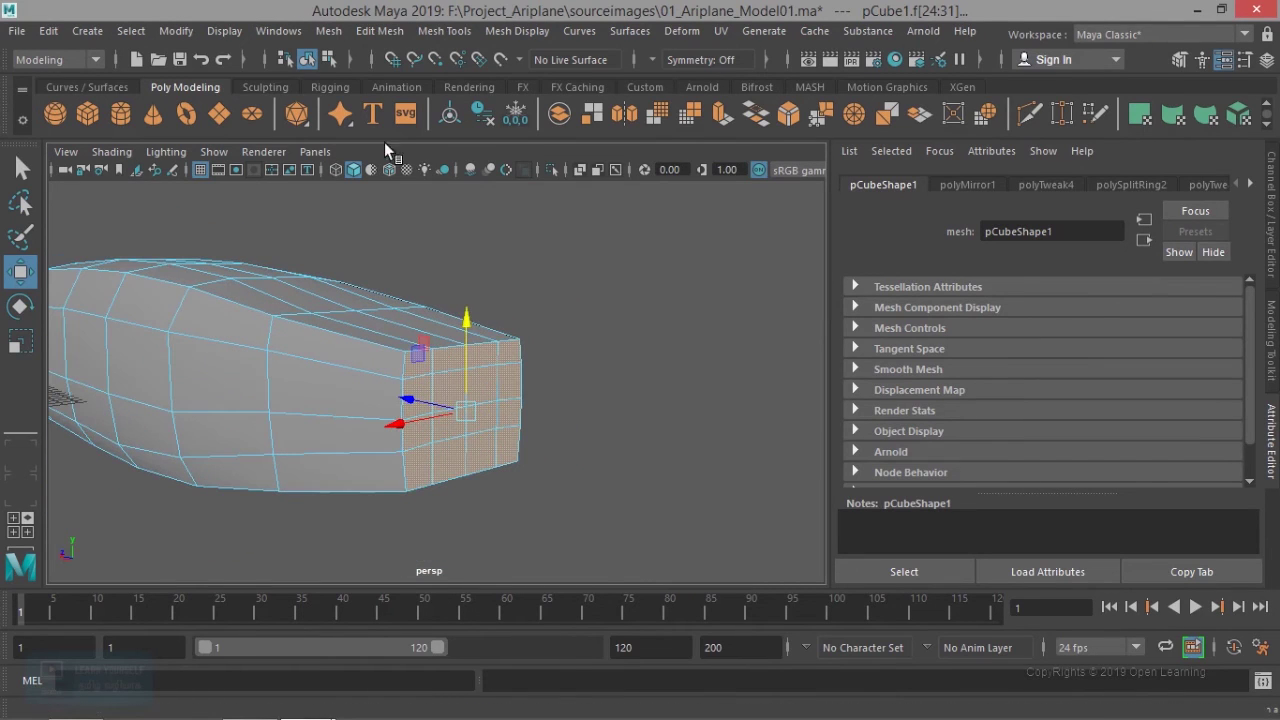
Step: Duplicate the selected tail end faces and offset the copy outward by a local Z translate of about 0.474
{"action": "left_click", "coordinate": [389, 31]}
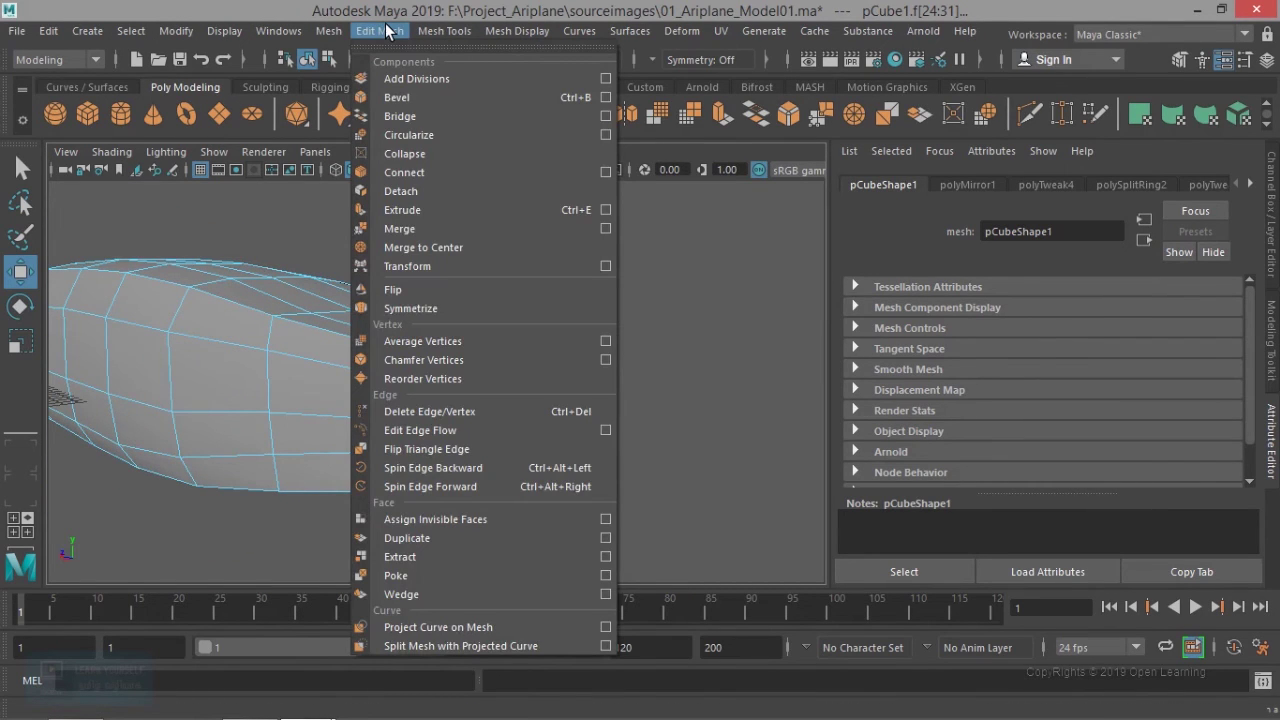
{"action": "left_click", "coordinate": [389, 31]}
{"action": "left_click", "coordinate": [376, 31]}
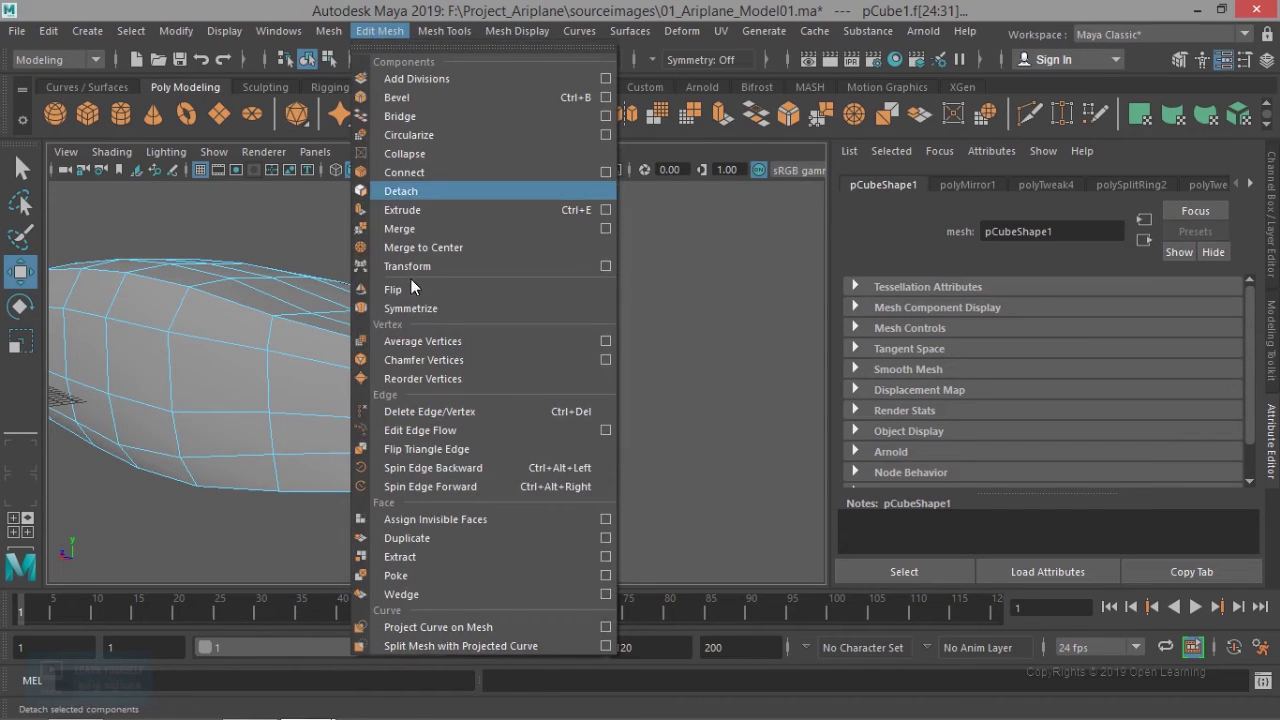
{"action": "left_click", "coordinate": [427, 537]}
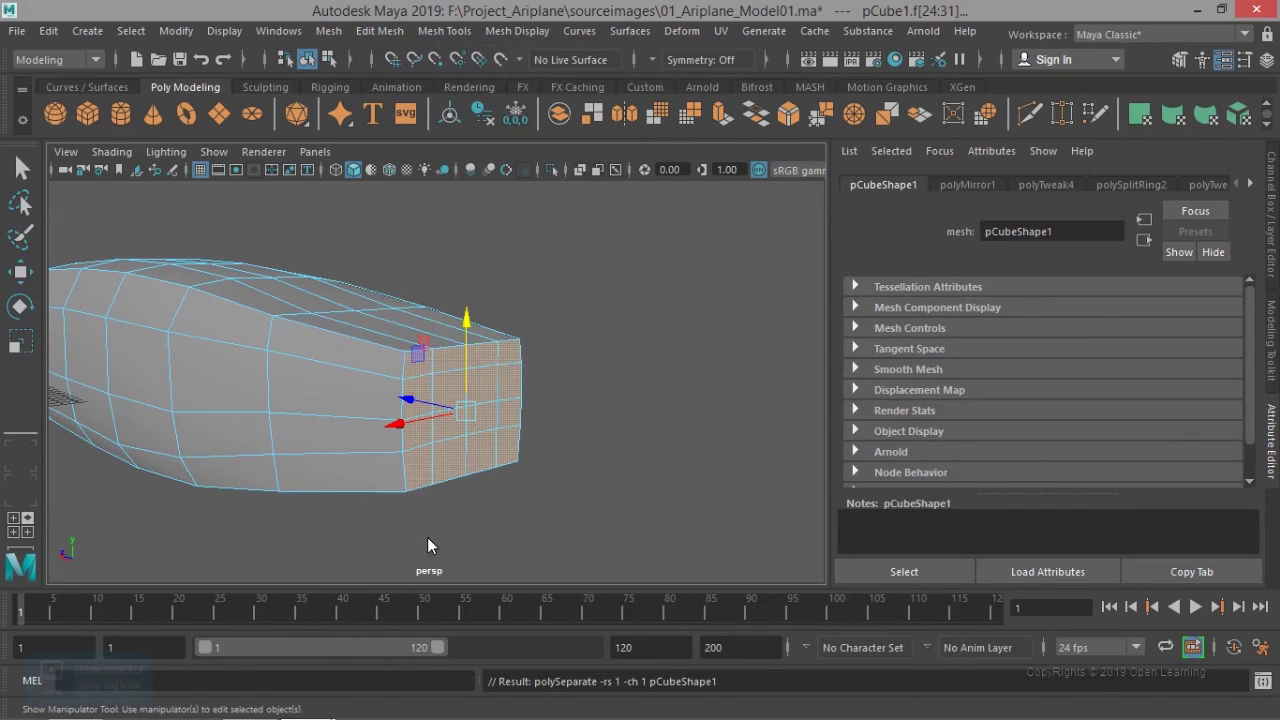
{"action": "left_click_drag", "start_coordinate": [419, 457], "coordinate": [466, 454], "text": "alt"}
{"action": "middle_click_drag", "start_coordinate": [423, 454], "coordinate": [349, 455], "text": "alt"}
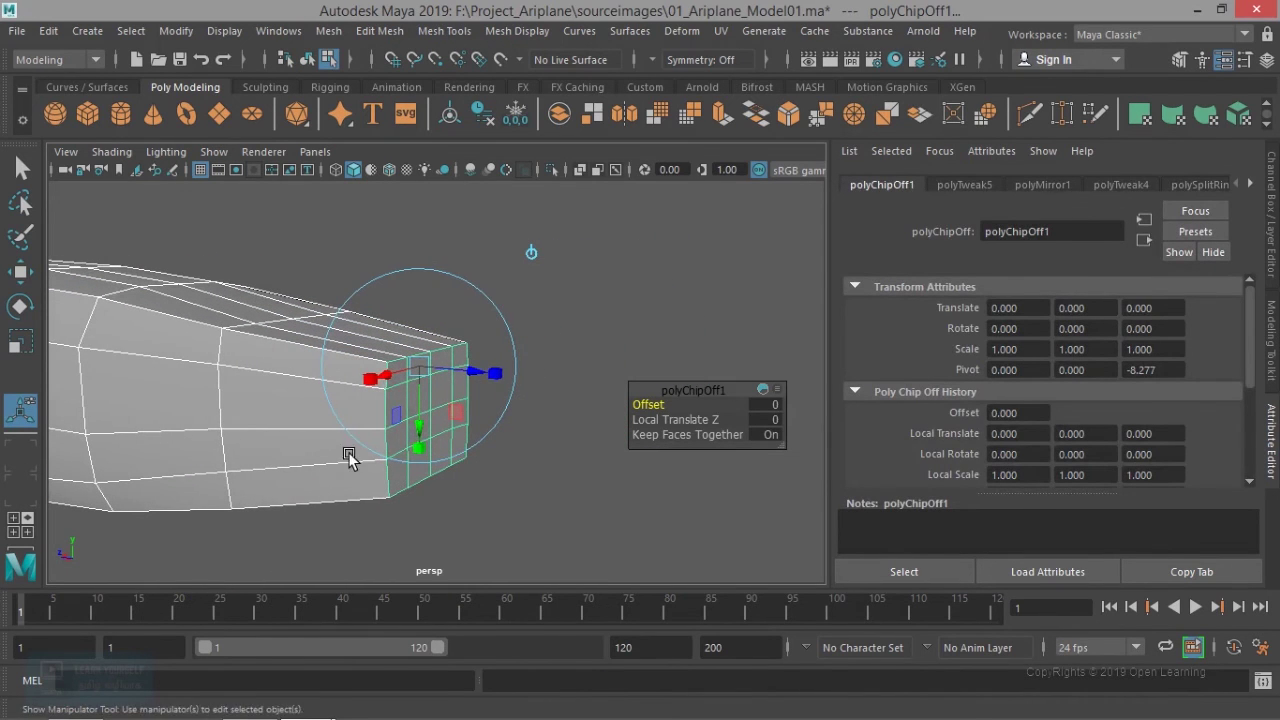
{"action": "left_click_drag", "start_coordinate": [478, 369], "coordinate": [488, 371]}
{"action": "left_click_drag", "start_coordinate": [452, 423], "coordinate": [489, 414], "text": "alt"}
{"action": "middle_click_drag", "start_coordinate": [489, 414], "coordinate": [433, 434], "text": "alt"}
{"action": "left_click_drag", "start_coordinate": [432, 433], "coordinate": [464, 398], "text": "alt"}
Step: Return to object mode, select the duplicated end cap and center its pivot
{"action": "right_click", "coordinate": [472, 400]}
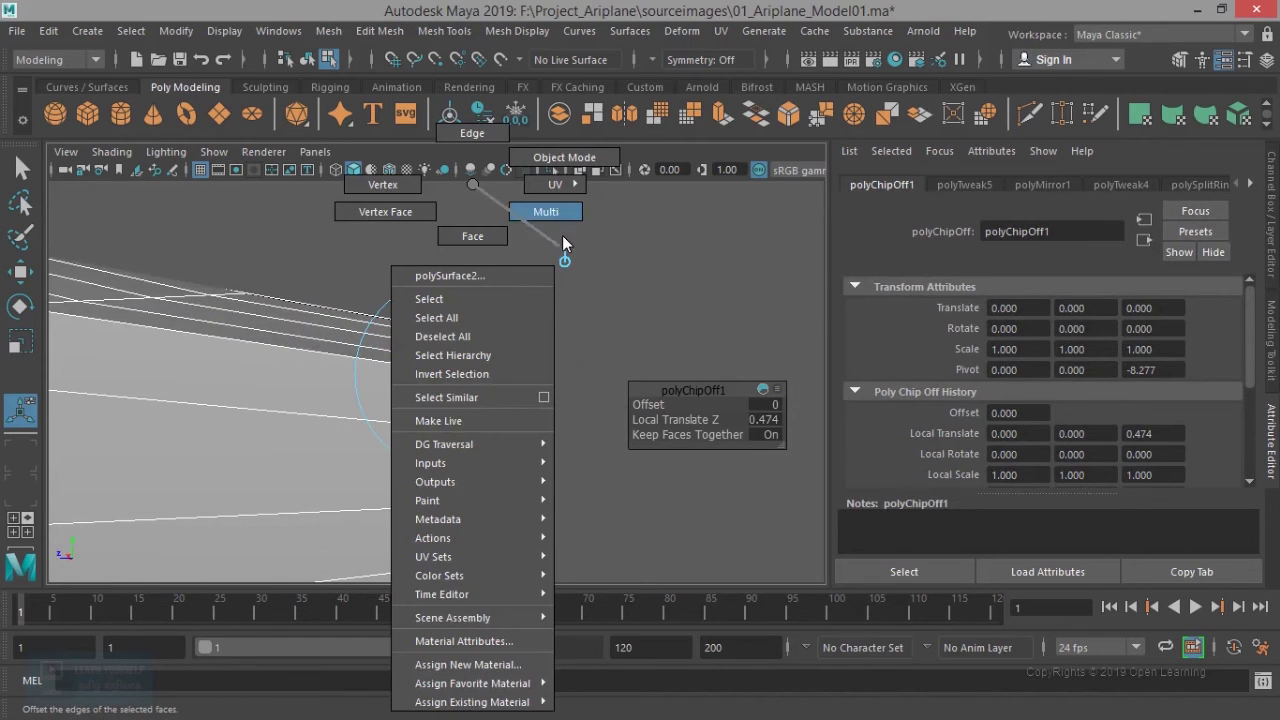
{"action": "left_click", "coordinate": [560, 158]}
{"action": "left_click", "coordinate": [474, 440]}
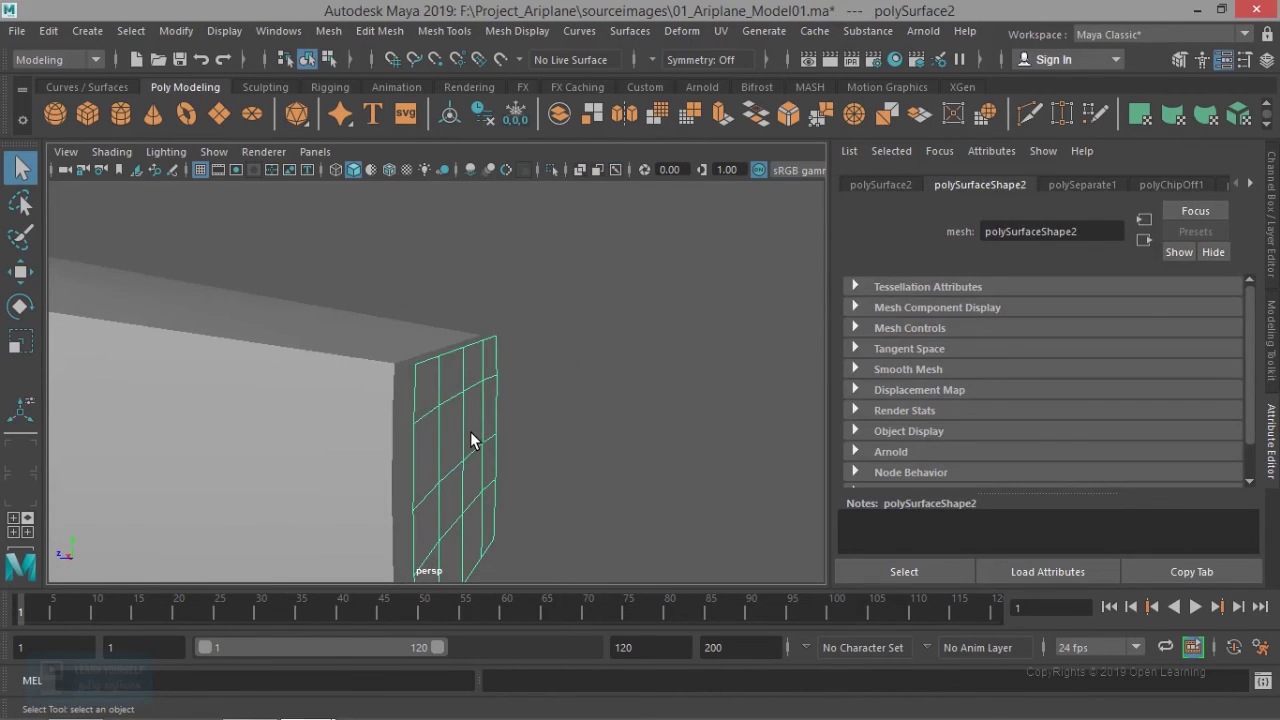
{"action": "key", "text": "w"}
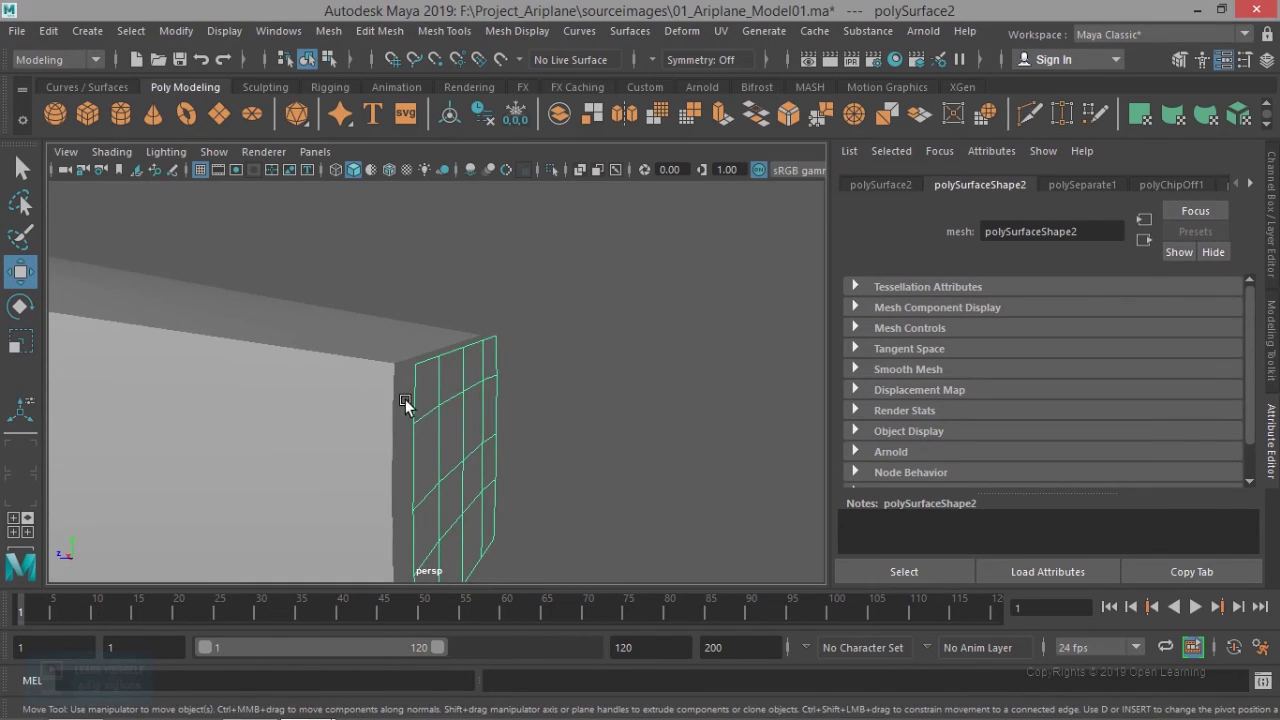
{"action": "scroll", "coordinate": [434, 437], "scroll_direction": "down", "scroll_amount": 6}
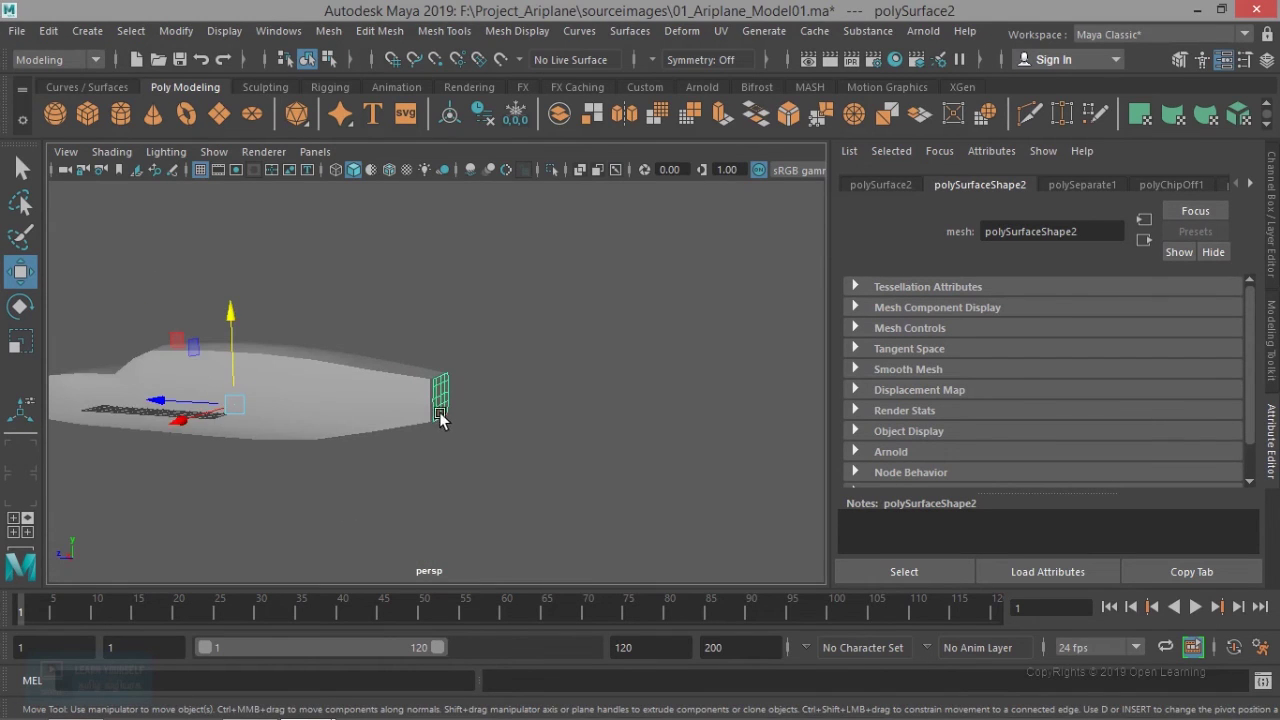
{"action": "key", "text": "f"}
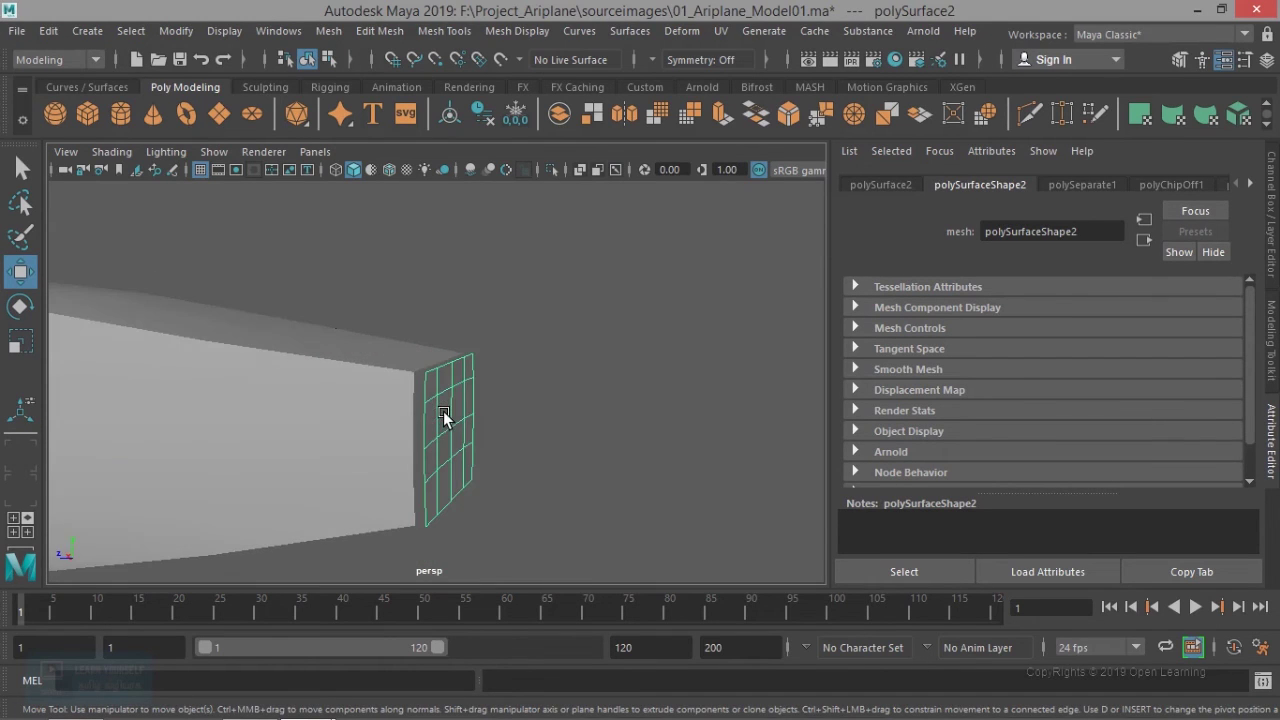
{"action": "left_click", "coordinate": [170, 31]}
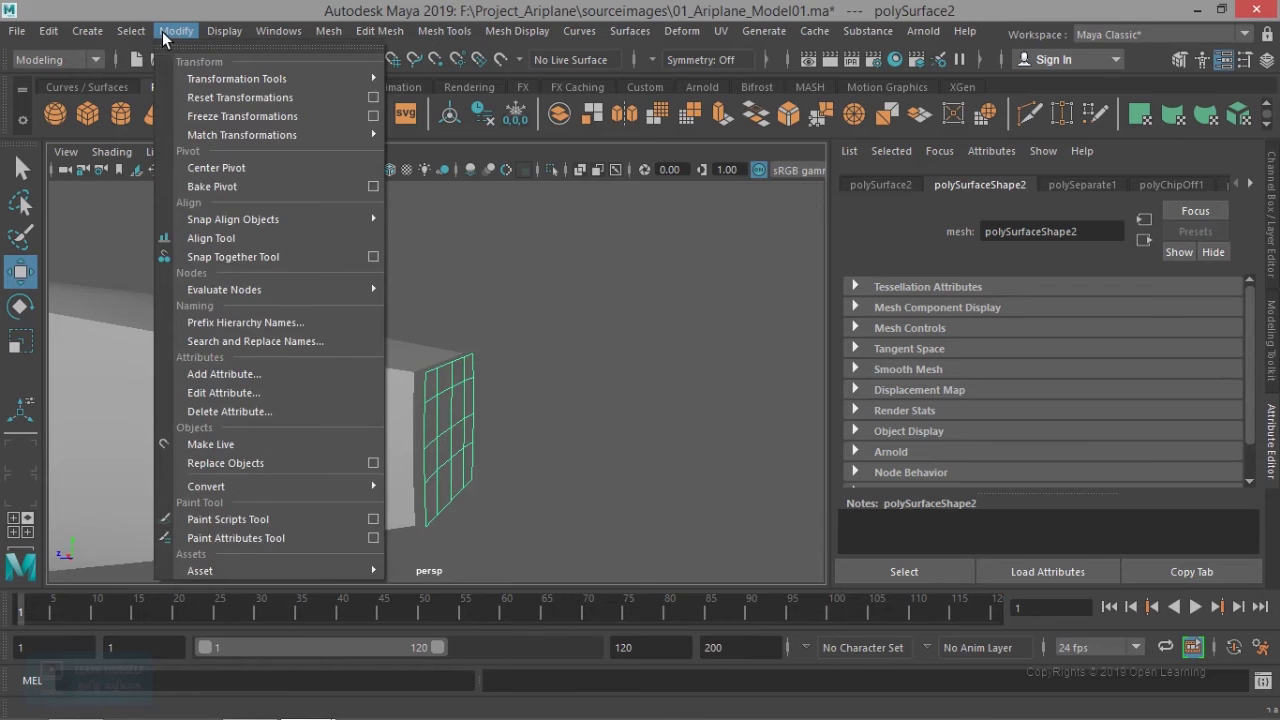
{"action": "left_click", "coordinate": [212, 168]}
Step: Move the duplicated cap along Z until it sits against the fuselage's tail end
{"action": "scroll", "coordinate": [430, 457], "scroll_direction": "up", "scroll_amount": 8}
{"action": "scroll", "coordinate": [420, 458], "scroll_direction": "down", "scroll_amount": 6}
{"action": "left_click_drag", "start_coordinate": [469, 411], "coordinate": [378, 401]}
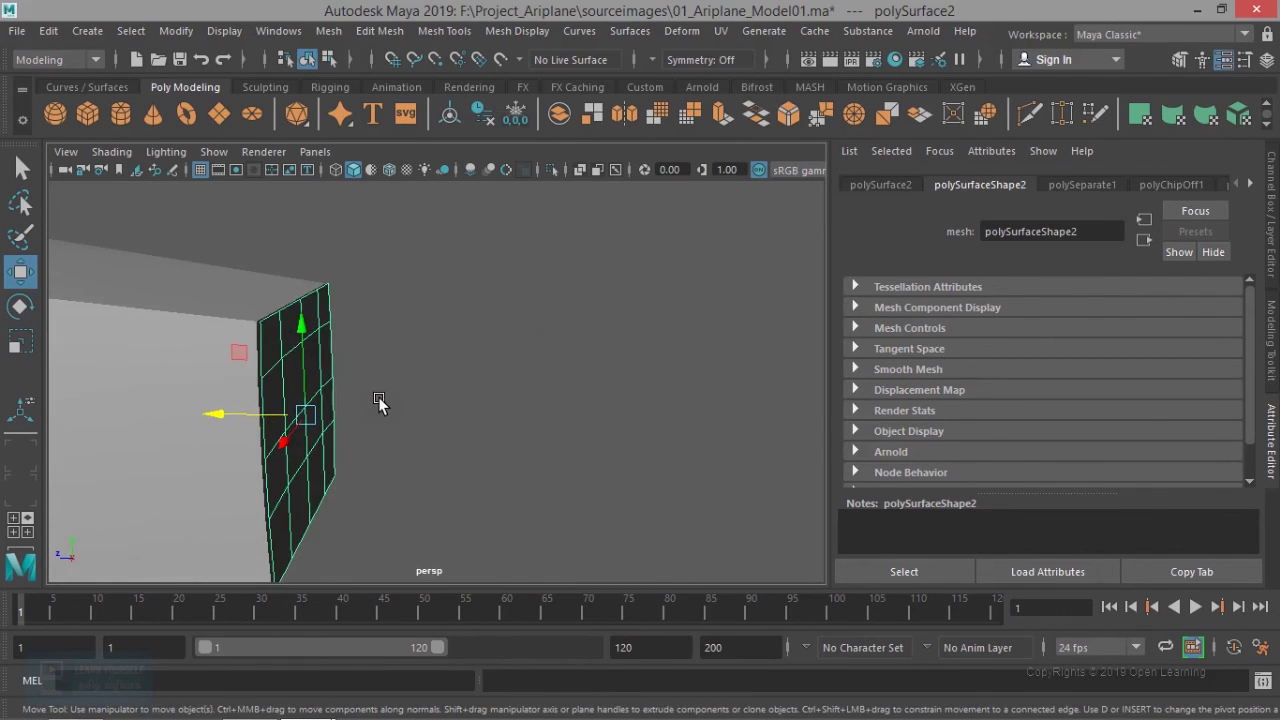
Step: Extrude the cap rearward with a local Z translate of about 5.287, then switch the manipulator to world axes and pull it farther back
{"action": "left_click", "coordinate": [385, 31]}
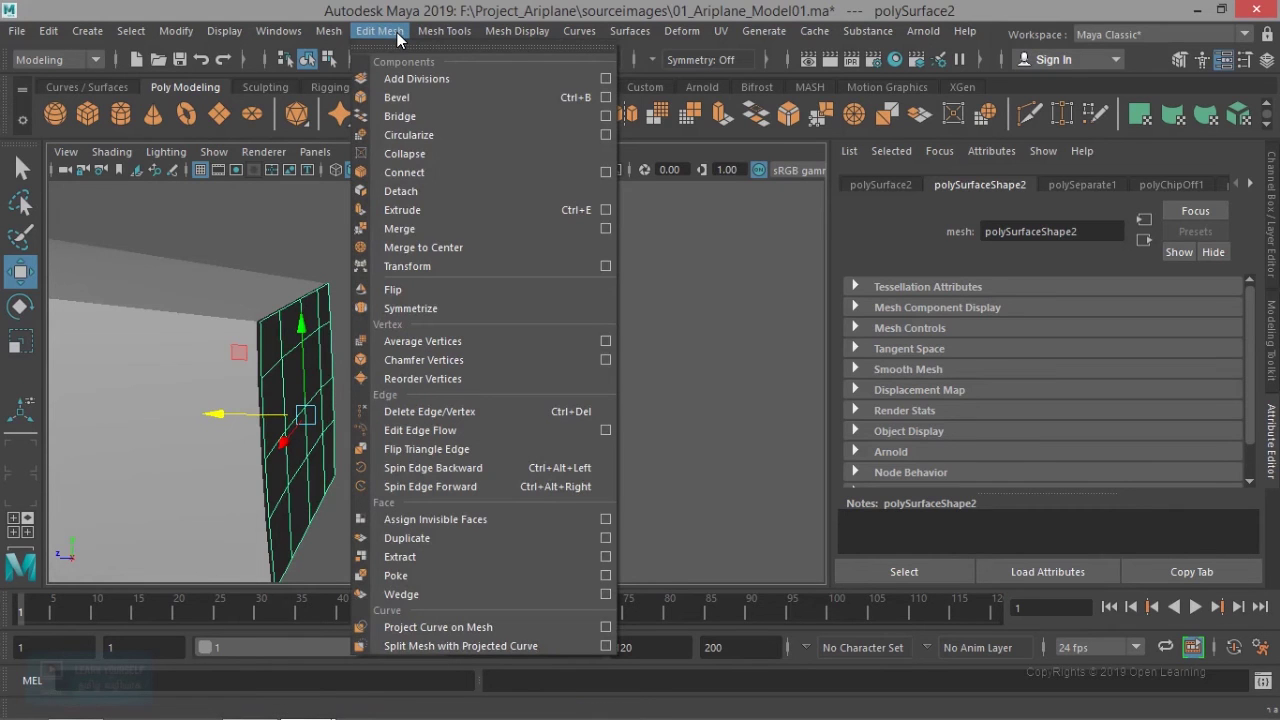
{"action": "left_click", "coordinate": [405, 210]}
{"action": "left_click_drag", "start_coordinate": [362, 336], "coordinate": [577, 335]}
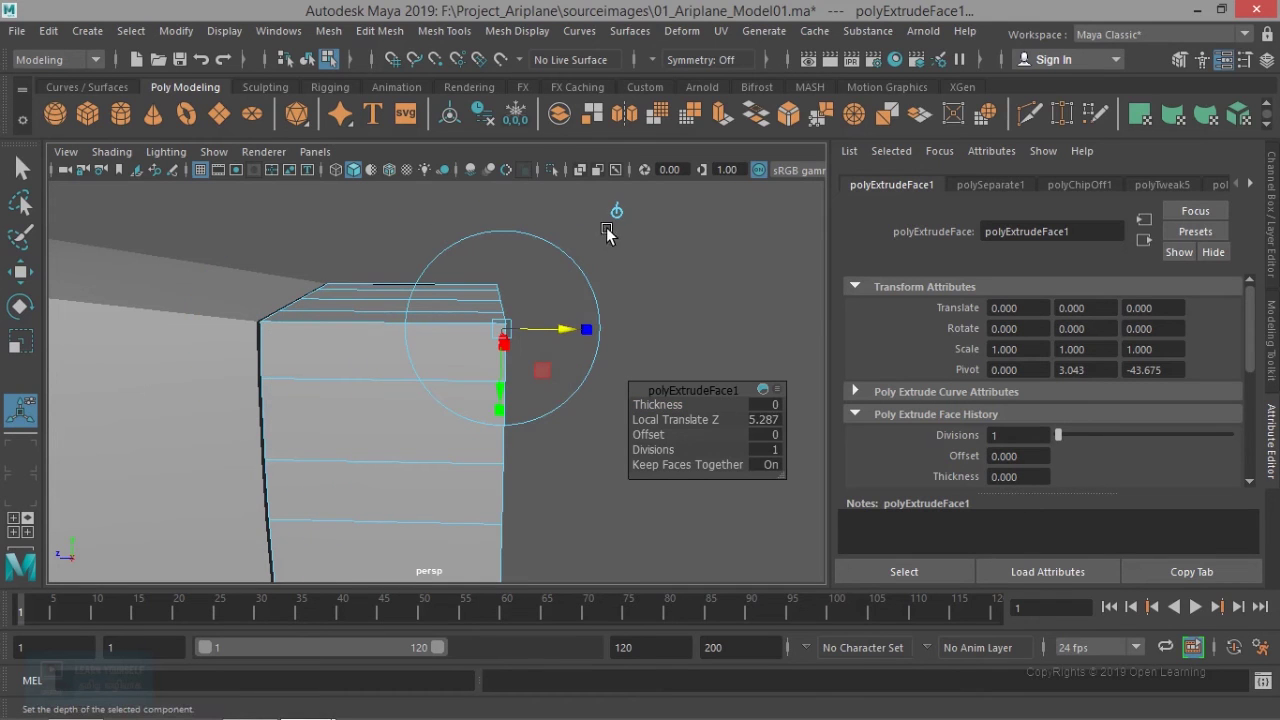
{"action": "left_click", "coordinate": [615, 216]}
{"action": "left_click_drag", "start_coordinate": [249, 420], "coordinate": [343, 423]}
Step: In the side view, stretch the extrusion back to the blueprint's tail tip, at a Z translate of about -11.769
{"action": "key", "text": "space"}
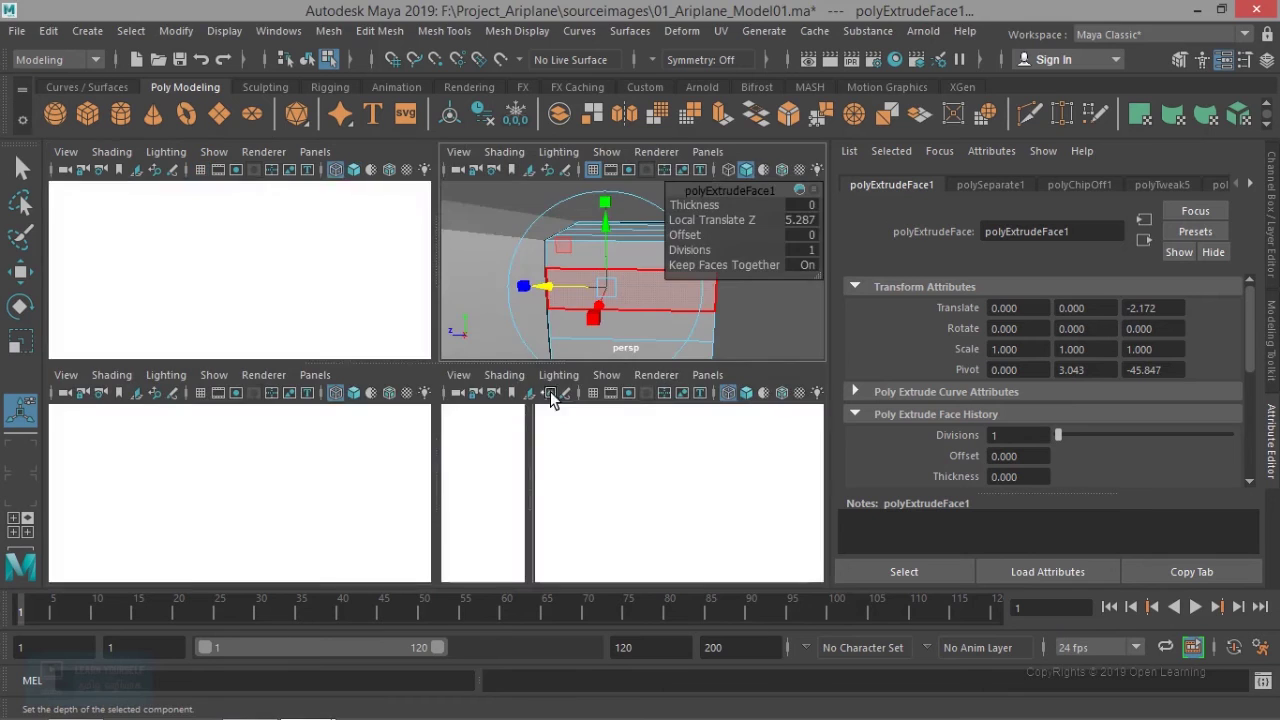
{"action": "key", "text": "space"}
{"action": "left_click_drag", "start_coordinate": [440, 401], "coordinate": [616, 400]}
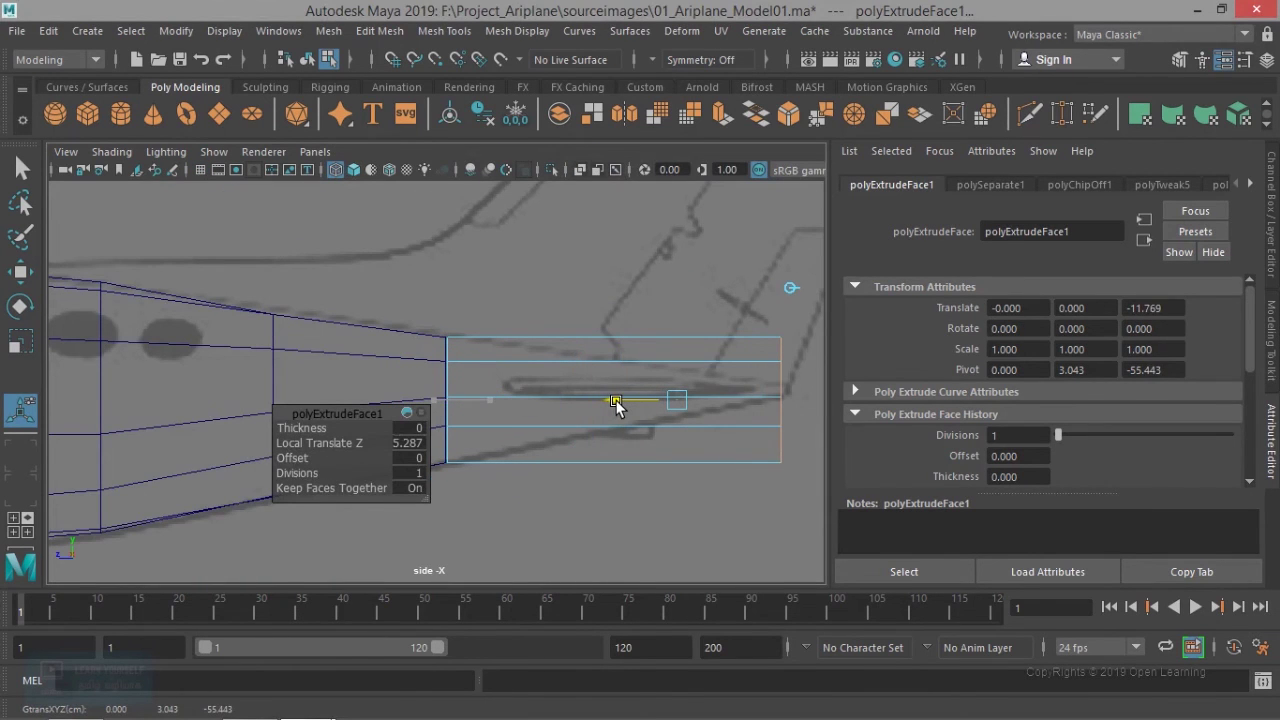
{"action": "middle_click_drag", "start_coordinate": [616, 400], "coordinate": [461, 320], "text": "alt"}
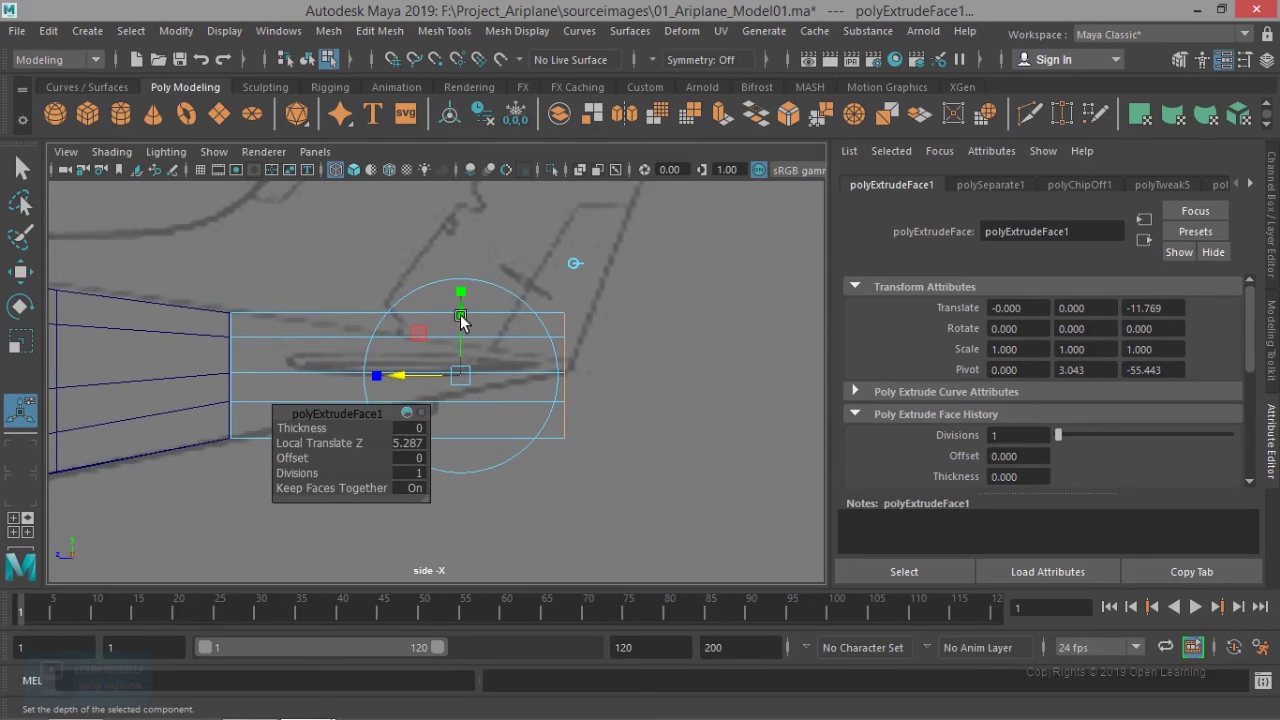
Step: Scale the extruded end vertically to about 0.146 so the tail tapers toward its tip
{"action": "left_click_drag", "start_coordinate": [464, 291], "coordinate": [471, 364]}
{"action": "scroll", "coordinate": [470, 384], "scroll_direction": "up", "scroll_amount": 2}
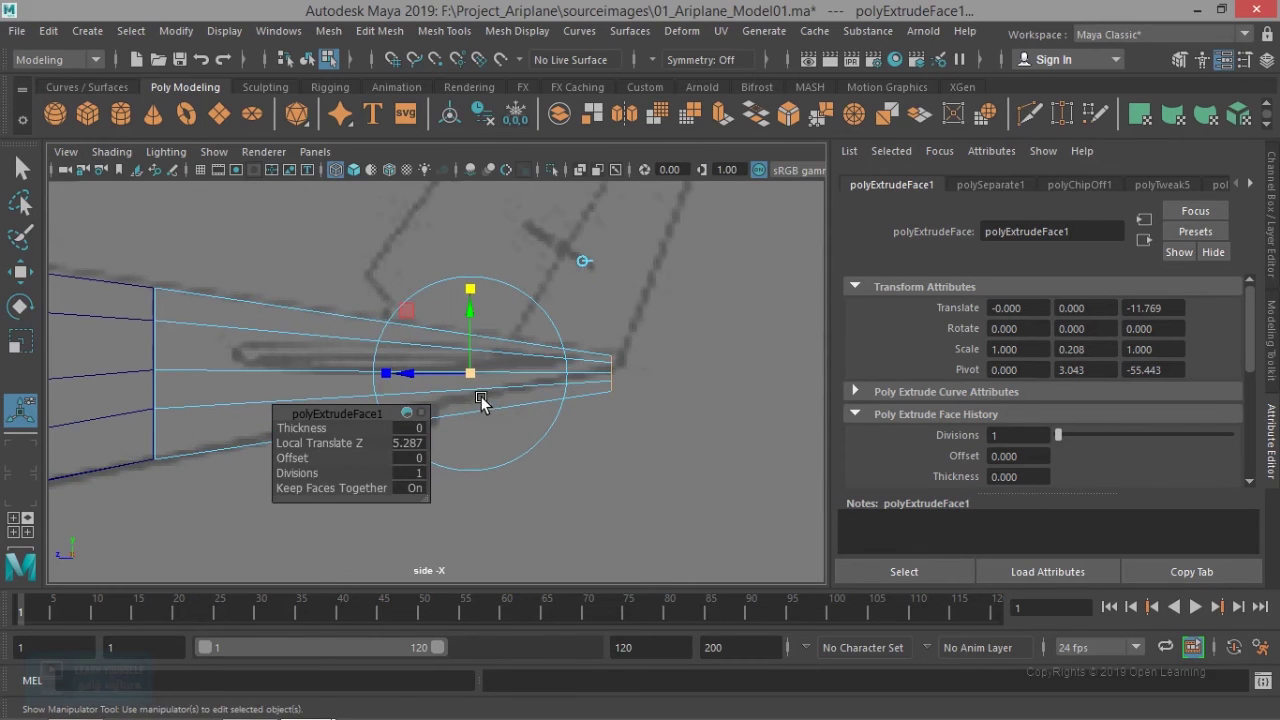
{"action": "mouse_move", "coordinate": [473, 292]}
{"action": "left_mouse_down"}
{"action": "mouse_move", "coordinate": [474, 310]}
{"action": "mouse_move", "coordinate": [472, 299]}
{"action": "left_mouse_up"}
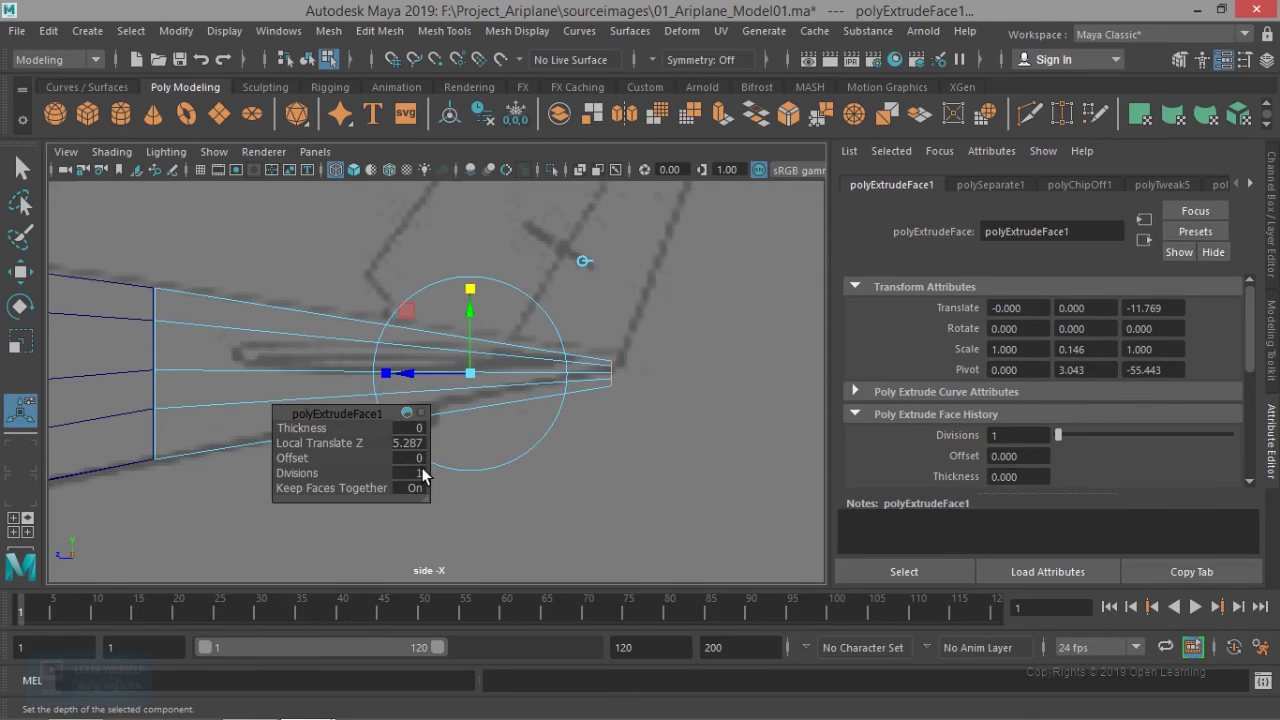
Step: In the front view, scale the extruded tail end in X to about 0.146, and frame it in the perspective view
{"action": "key", "text": "space"}
{"action": "key", "text": "space"}
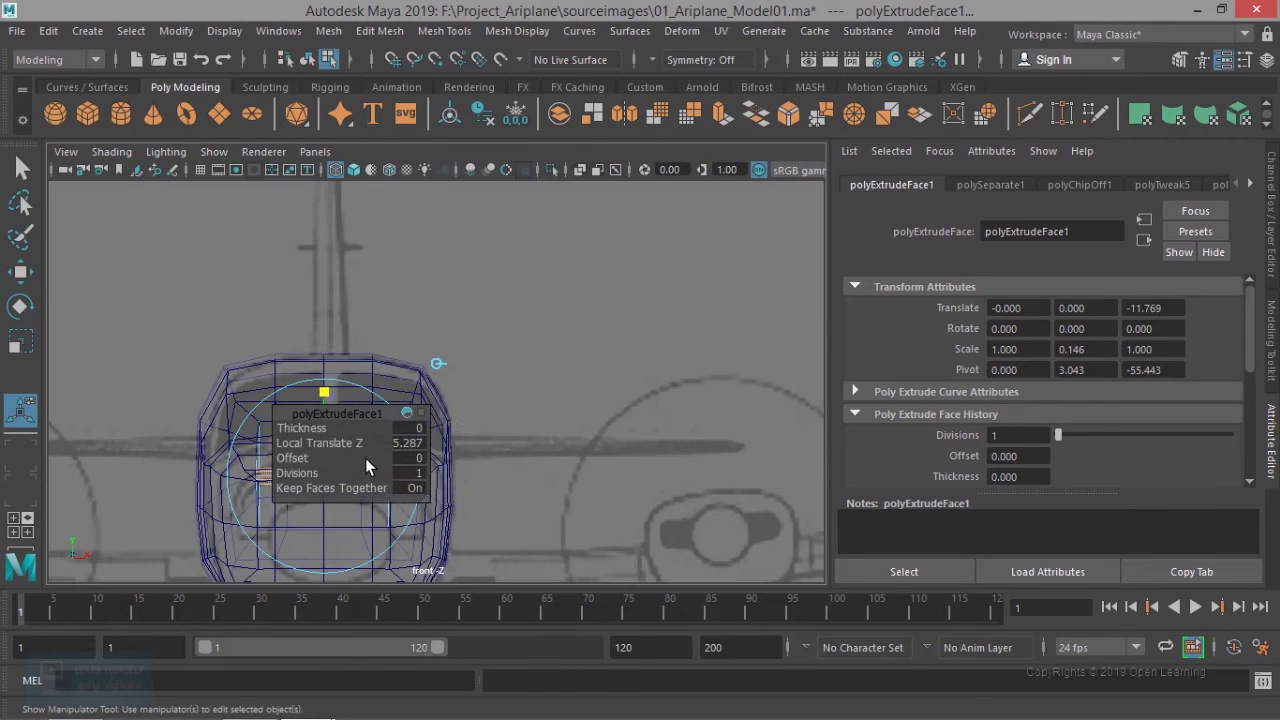
{"action": "left_click_drag", "start_coordinate": [322, 414], "coordinate": [604, 329]}
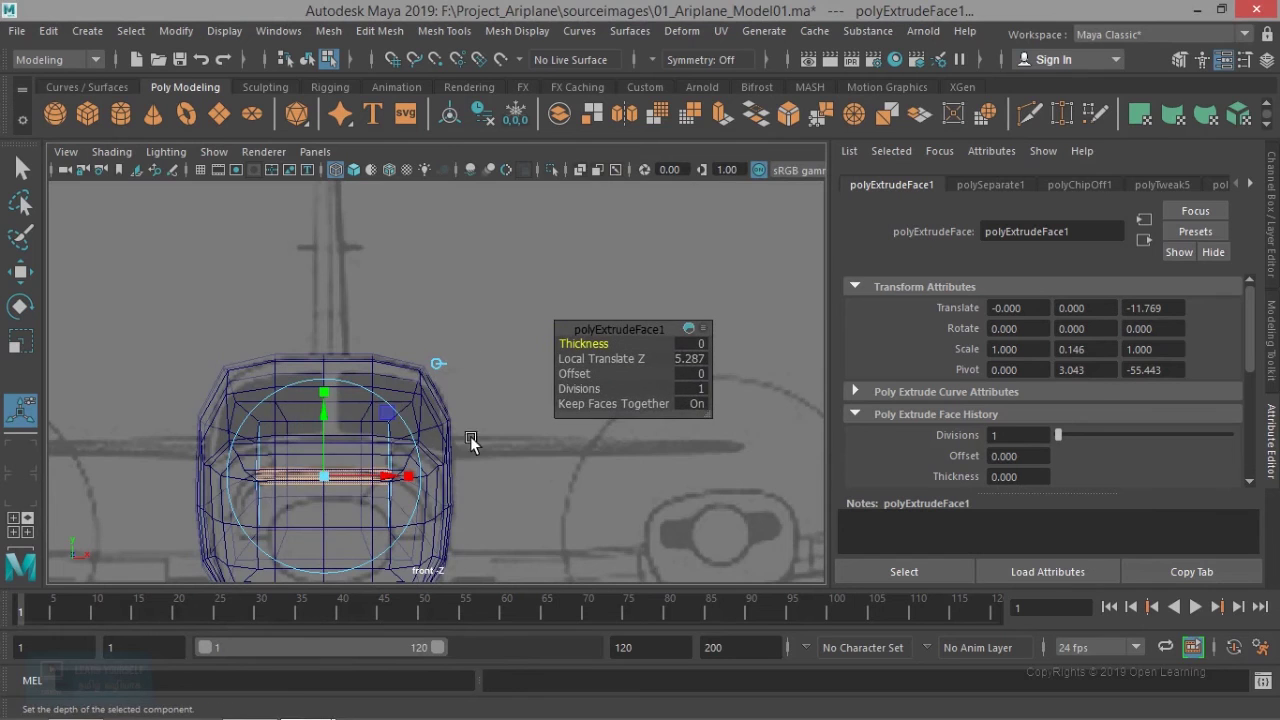
{"action": "scroll", "coordinate": [470, 436], "scroll_direction": "up", "scroll_amount": 5}
{"action": "left_click_drag", "start_coordinate": [391, 379], "coordinate": [320, 391]}
{"action": "key", "text": "space"}
{"action": "key", "text": "space"}
{"action": "left_click_drag", "start_coordinate": [586, 326], "coordinate": [620, 345], "text": "alt"}
{"action": "key", "text": "f"}
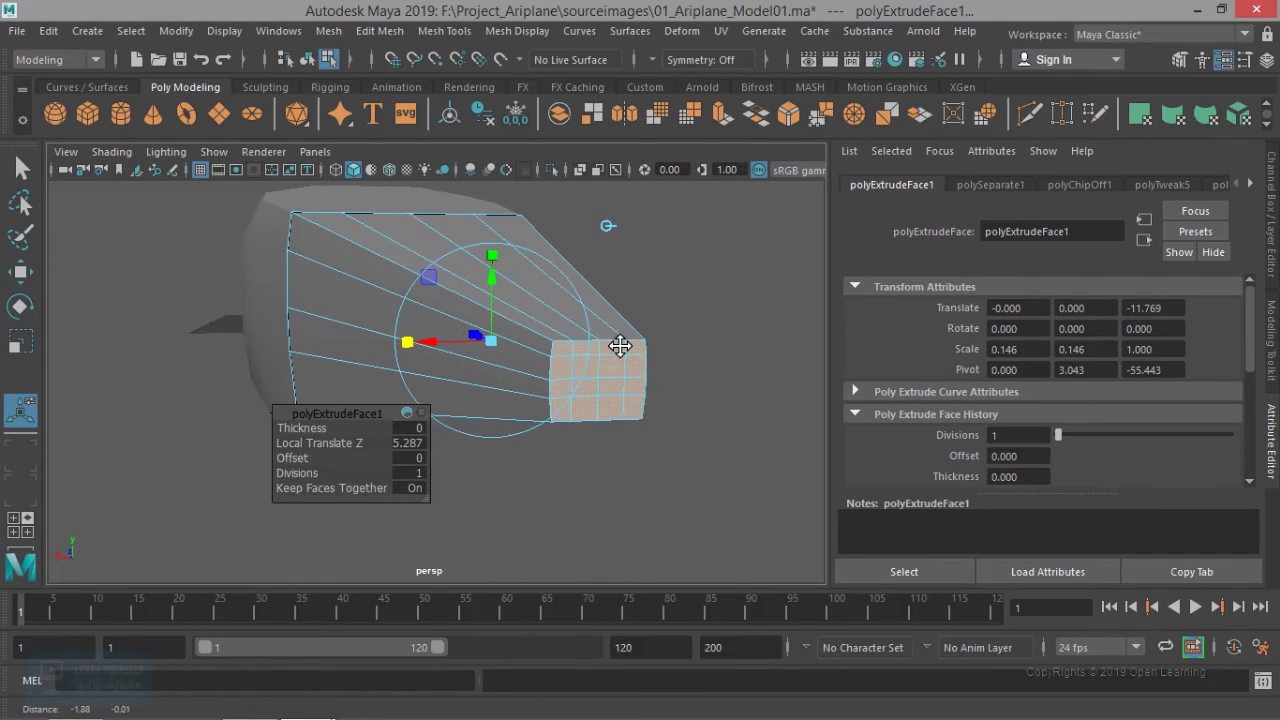
Step: Scale the three middle vertices on both the upper and lower rims of the tail's end face outward in Y
{"action": "left_click_drag", "start_coordinate": [437, 330], "coordinate": [396, 302], "text": "alt"}
{"action": "right_click_drag", "start_coordinate": [396, 302], "coordinate": [560, 331], "text": "alt"}
{"action": "right_click_drag", "start_coordinate": [441, 250], "coordinate": [540, 157]}
{"action": "middle_click_drag", "start_coordinate": [521, 311], "coordinate": [278, 551], "text": "alt"}
{"action": "left_click_drag", "start_coordinate": [278, 551], "coordinate": [583, 496], "text": "alt"}
{"action": "middle_click_drag", "start_coordinate": [583, 496], "coordinate": [582, 496], "text": "alt"}
{"action": "left_click_drag", "start_coordinate": [582, 495], "coordinate": [539, 448], "text": "alt"}
{"action": "right_click_drag", "start_coordinate": [539, 442], "coordinate": [508, 224]}
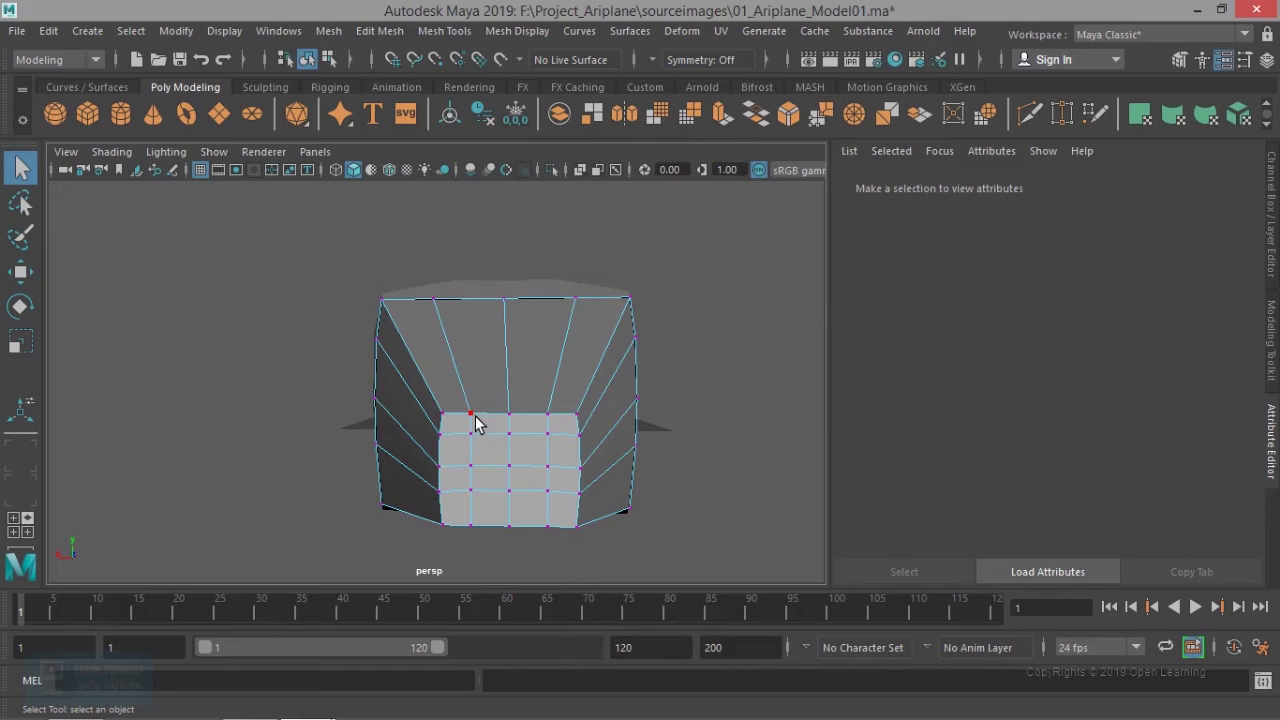
{"action": "left_click", "coordinate": [472, 414]}
{"action": "left_click", "coordinate": [510, 415], "text": "shift"}
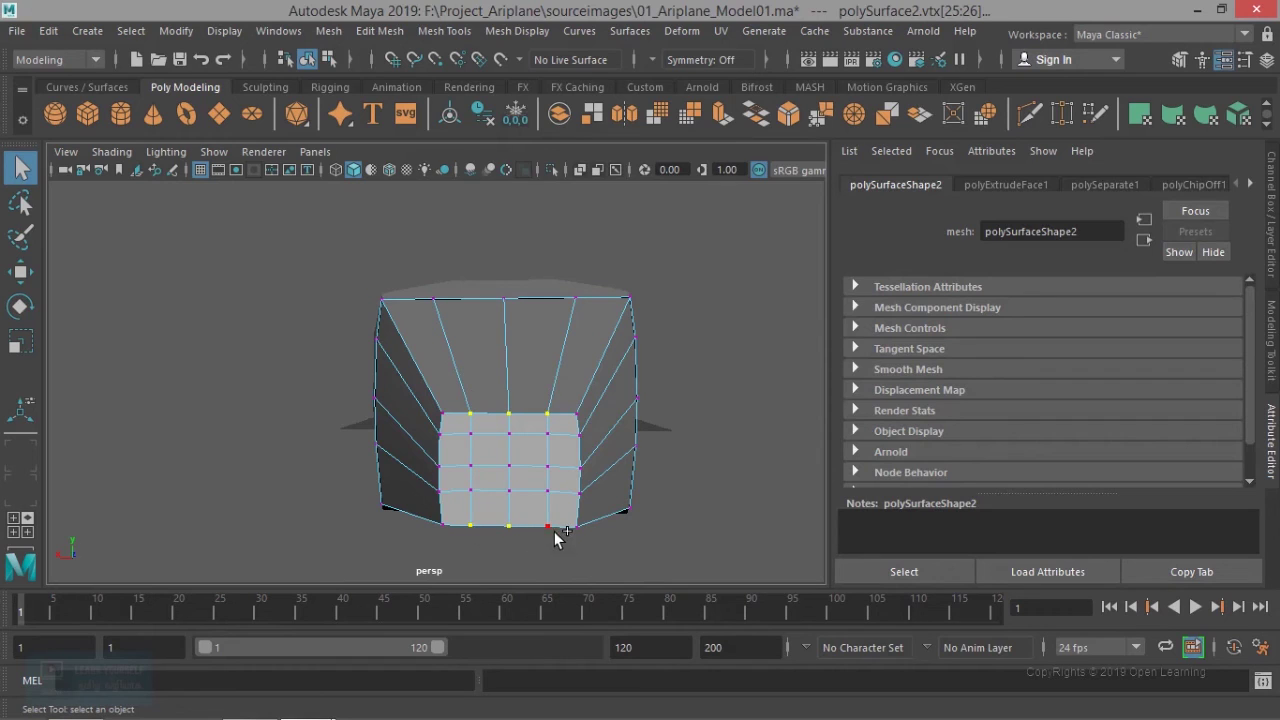
{"action": "key", "text": "r"}
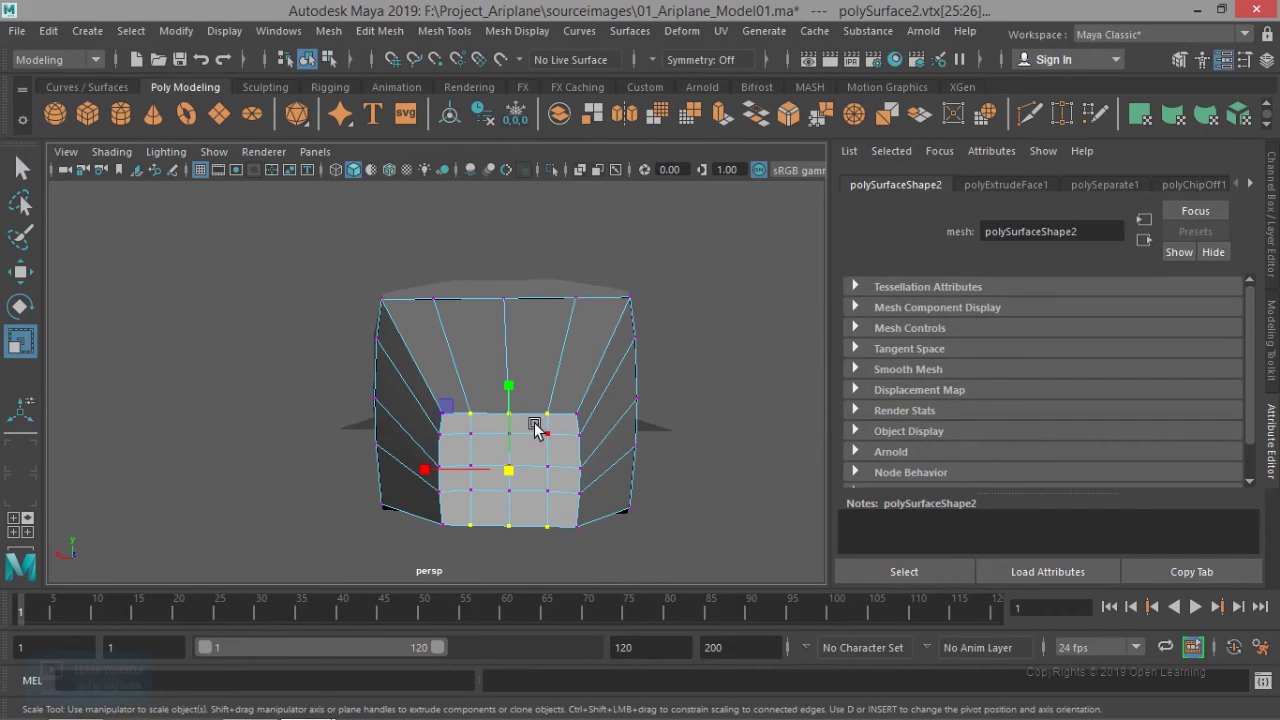
{"action": "left_click_drag", "start_coordinate": [511, 382], "coordinate": [482, 556]}
Step: Keep only the centre vertices of the end face's upper and lower rims selected and scale them farther apart vertically
{"action": "left_click_drag", "start_coordinate": [536, 373], "coordinate": [507, 371], "text": "ctrl"}
{"action": "scroll", "coordinate": [478, 471], "scroll_direction": "up", "scroll_amount": 2}
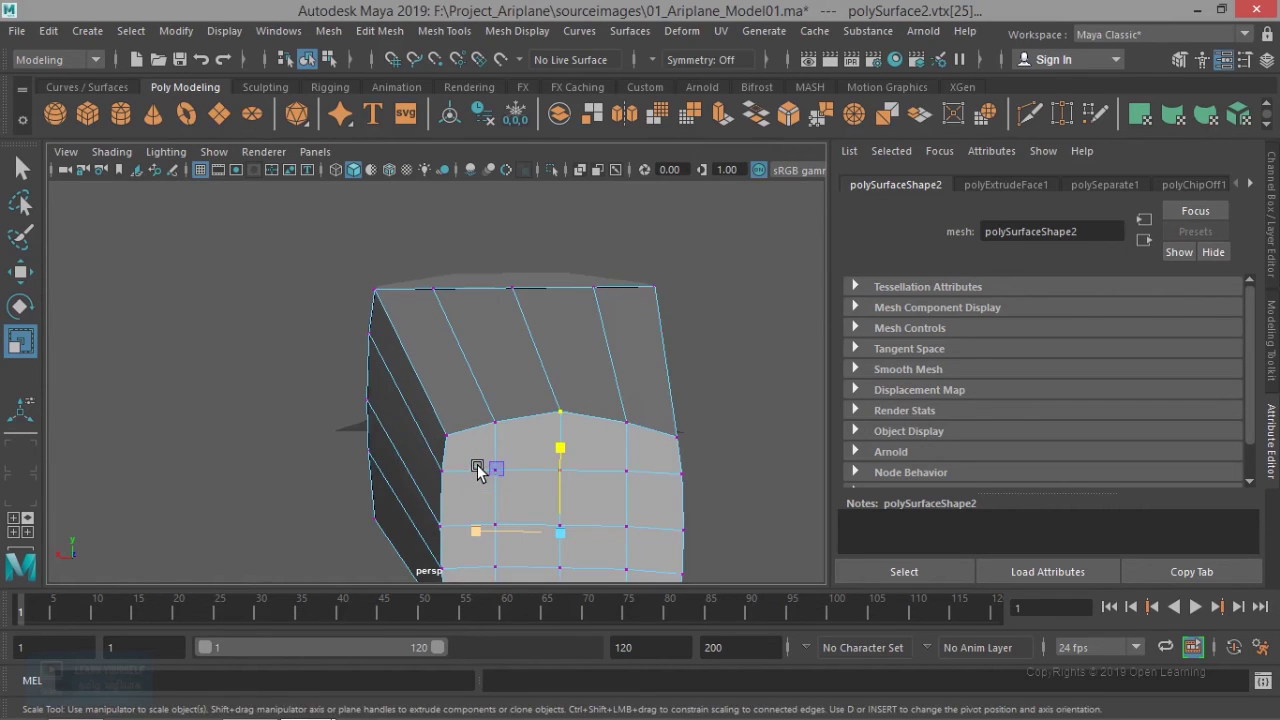
{"action": "left_click_drag", "start_coordinate": [510, 512], "coordinate": [486, 429], "text": "alt"}
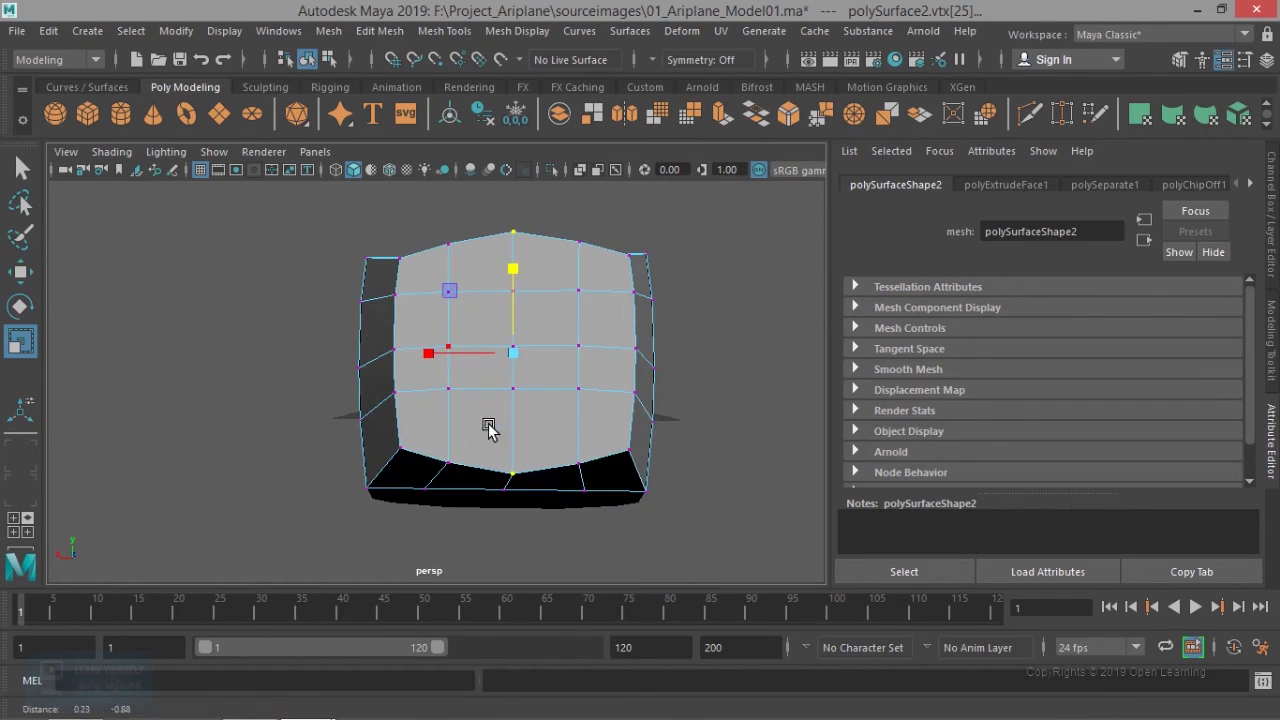
Step: Scale the three middle vertices on each side rim of the tail's end face outward in X
{"action": "left_click", "coordinate": [396, 295]}
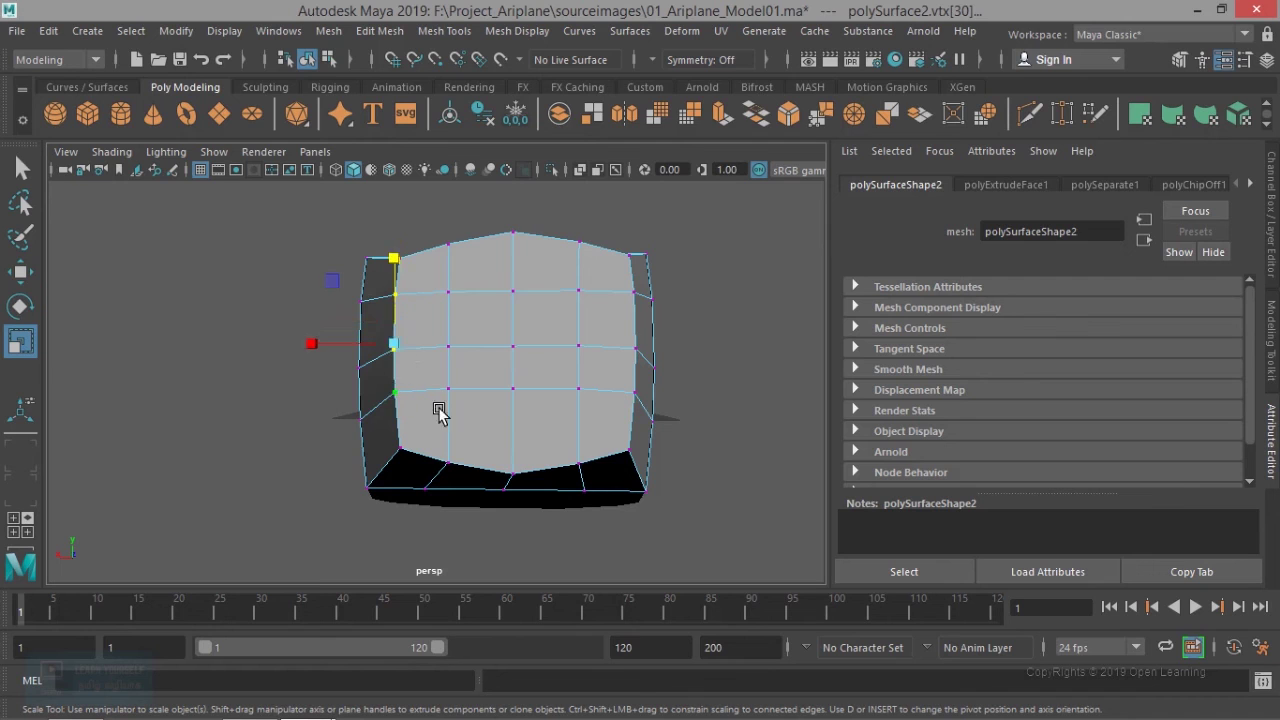
{"action": "left_click_drag", "start_coordinate": [514, 434], "coordinate": [565, 430], "text": "alt"}
{"action": "left_click", "coordinate": [622, 365], "text": "shift"}
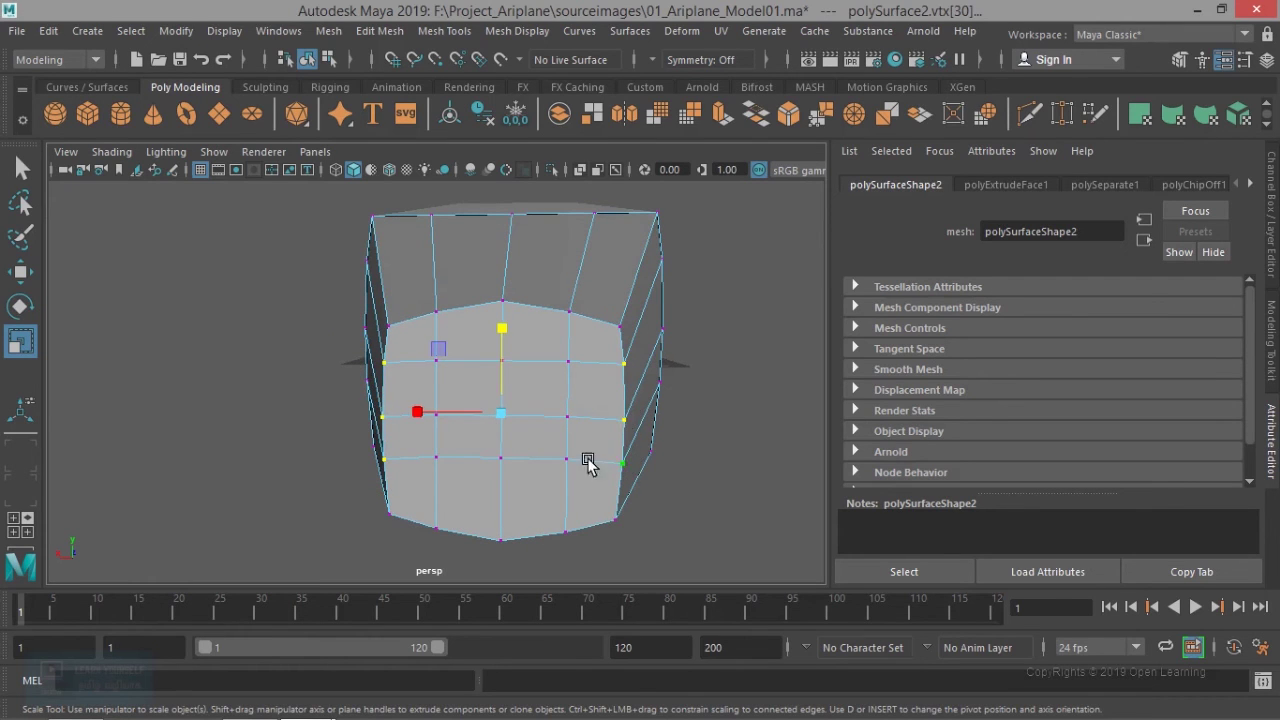
{"action": "left_click_drag", "start_coordinate": [424, 411], "coordinate": [401, 390]}
Step: Reduce the selection to the single middle vertex on each side rim and scale that pair farther apart in X
{"action": "left_click_drag", "start_coordinate": [395, 313], "coordinate": [629, 354], "text": "ctrl"}
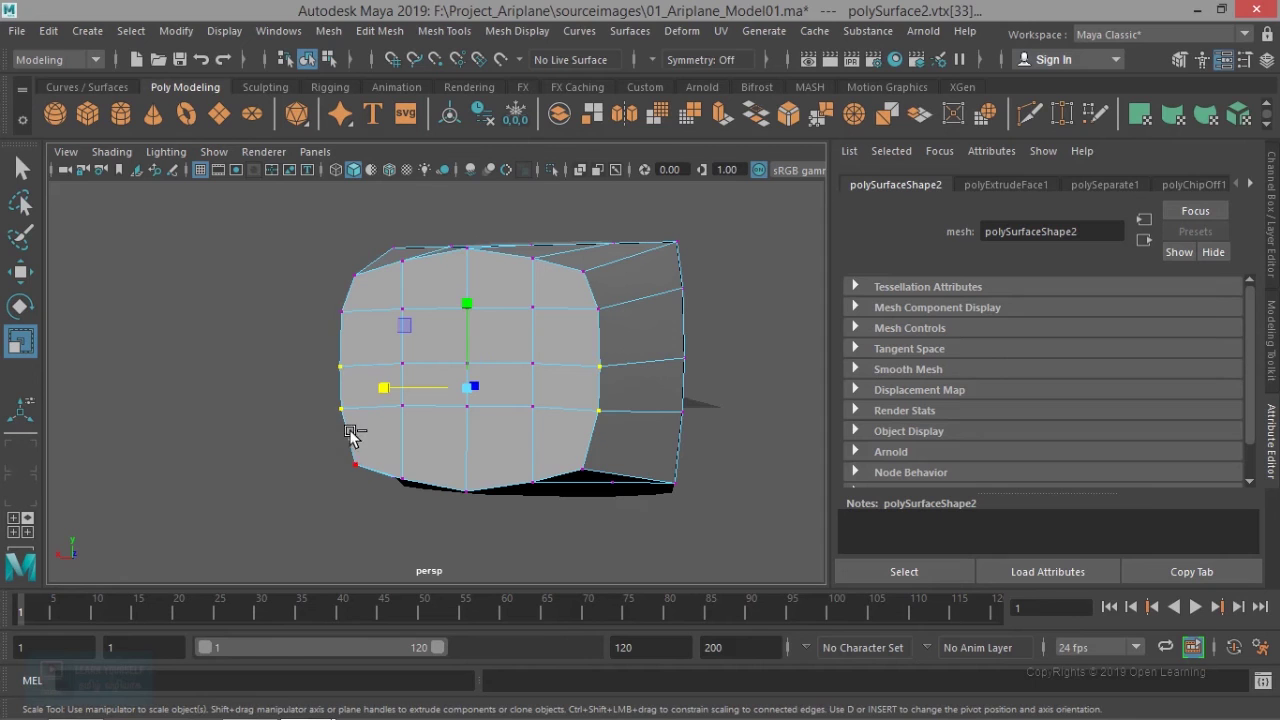
{"action": "left_click_drag", "start_coordinate": [635, 447], "coordinate": [636, 448], "text": "ctrl"}
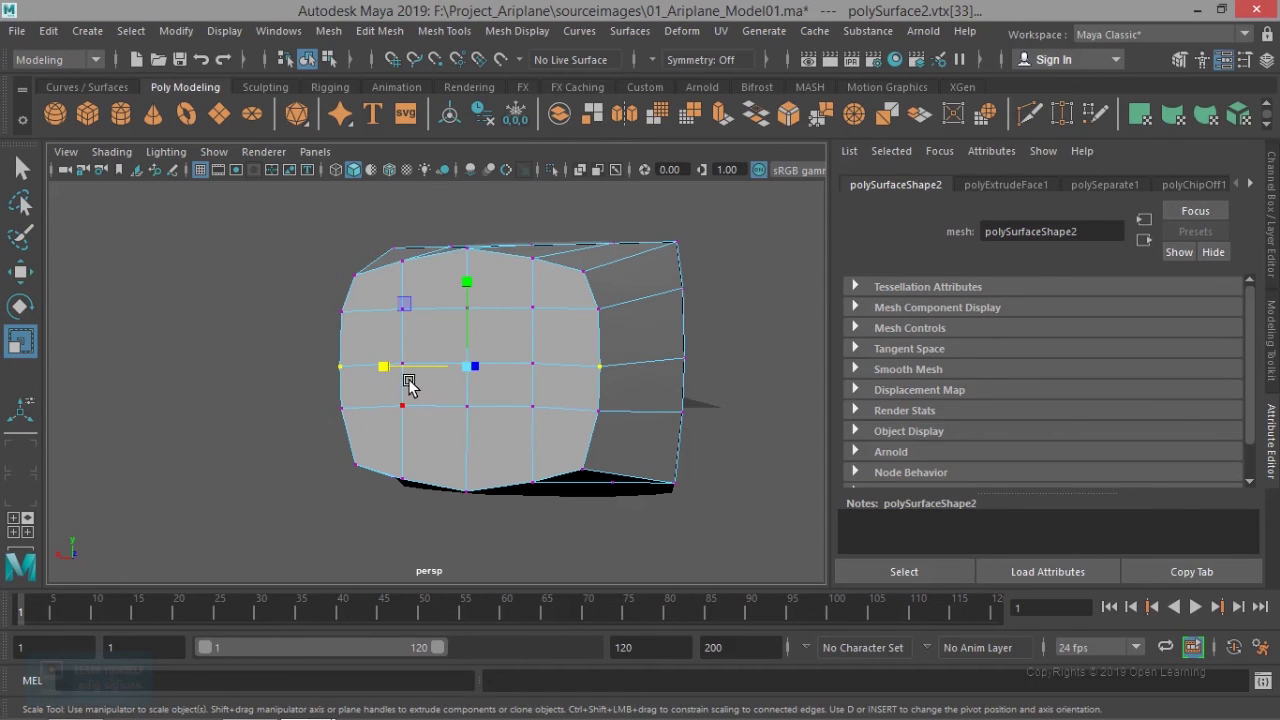
{"action": "left_click_drag", "start_coordinate": [388, 366], "coordinate": [463, 449]}
Step: Scale the four corner vertices of the tail's end face uniformly inward to round its outline
{"action": "middle_click_drag", "start_coordinate": [463, 449], "coordinate": [371, 436], "text": "alt"}
{"action": "left_click_drag", "start_coordinate": [371, 451], "coordinate": [358, 377], "text": "alt"}
{"action": "left_click", "coordinate": [334, 304]}
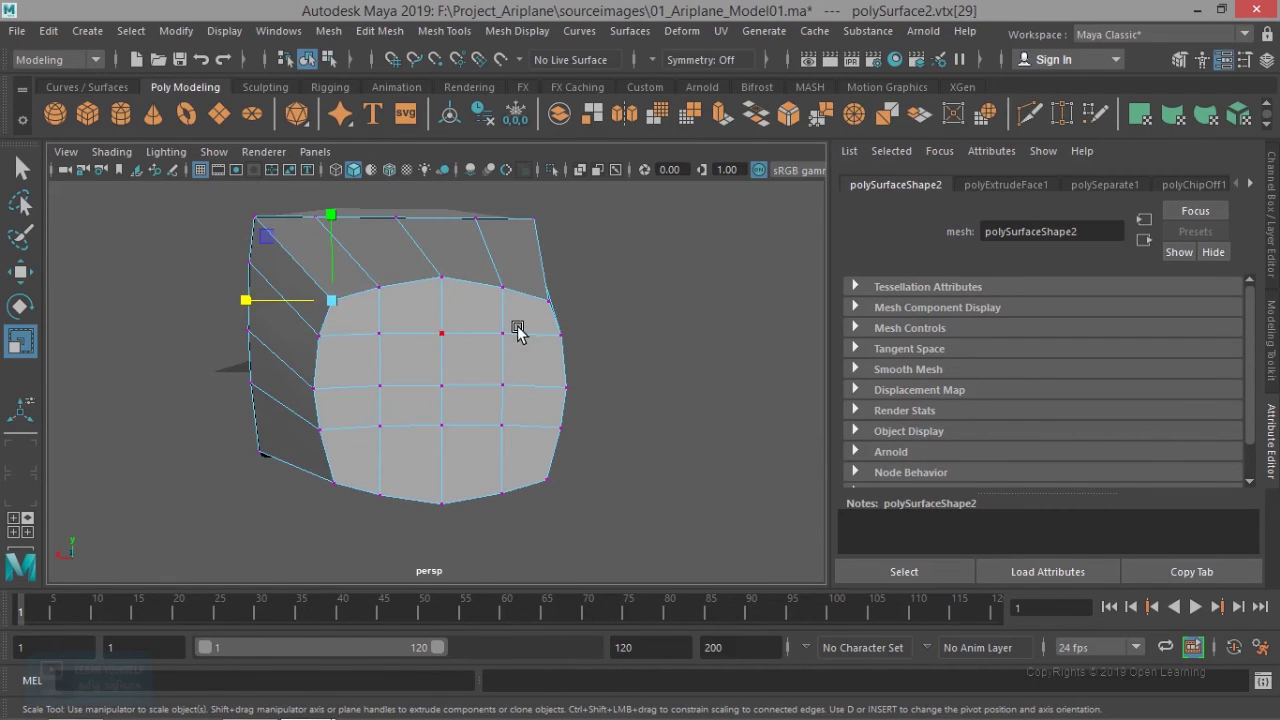
{"action": "left_click", "coordinate": [548, 301], "text": "shift"}
{"action": "left_click", "coordinate": [547, 481], "text": "shift"}
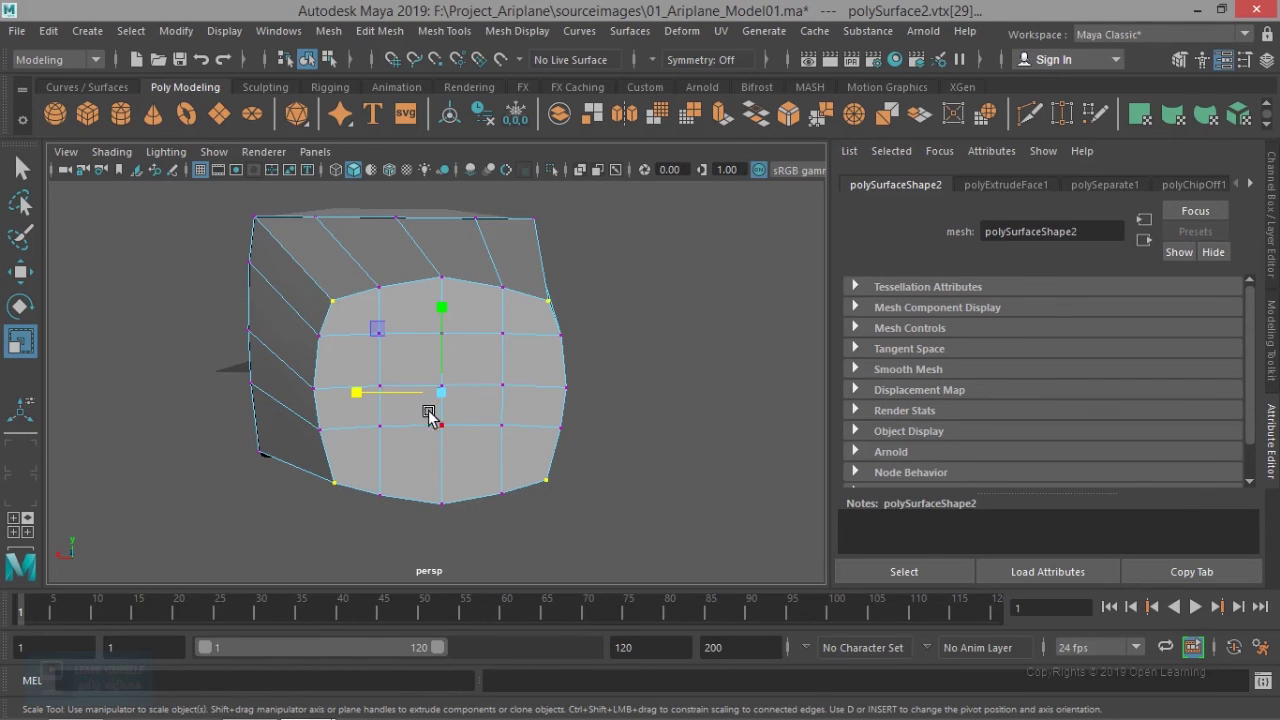
{"action": "left_click_drag", "start_coordinate": [440, 396], "coordinate": [428, 397]}
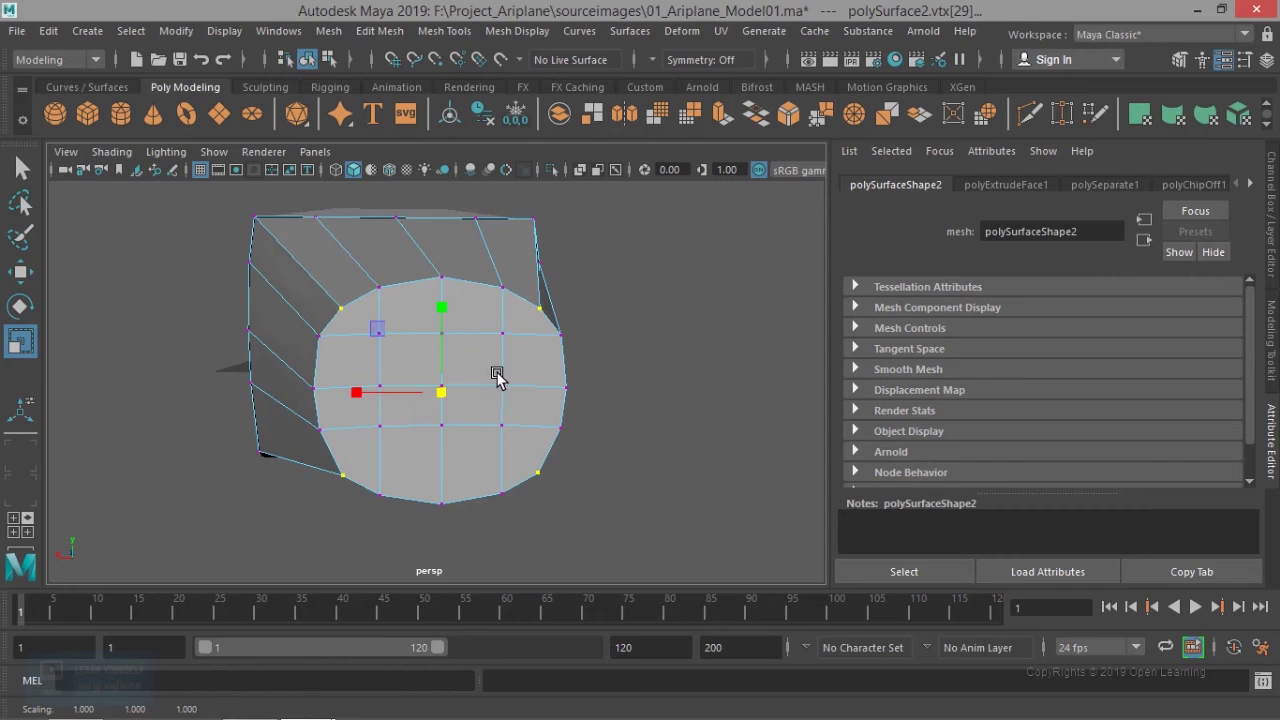
Step: Preview the whole tail section in smooth display, and return it to the unsmoothed display
{"action": "left_click_drag", "start_coordinate": [434, 363], "coordinate": [423, 377], "text": "alt"}
{"action": "right_click_drag", "start_coordinate": [414, 313], "coordinate": [502, 159]}
{"action": "key", "text": "3"}
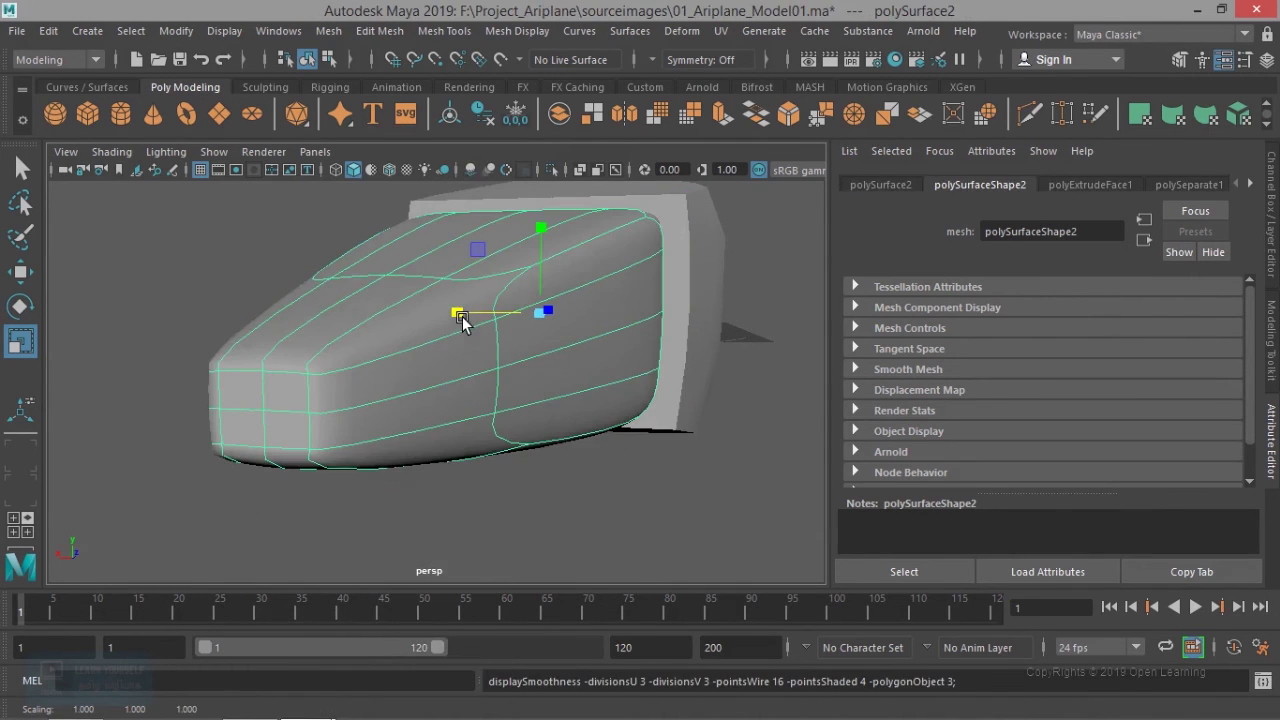
{"action": "left_click", "coordinate": [461, 504]}
{"action": "left_click", "coordinate": [361, 389]}
{"action": "scroll", "coordinate": [350, 427], "scroll_direction": "down", "scroll_amount": 2}
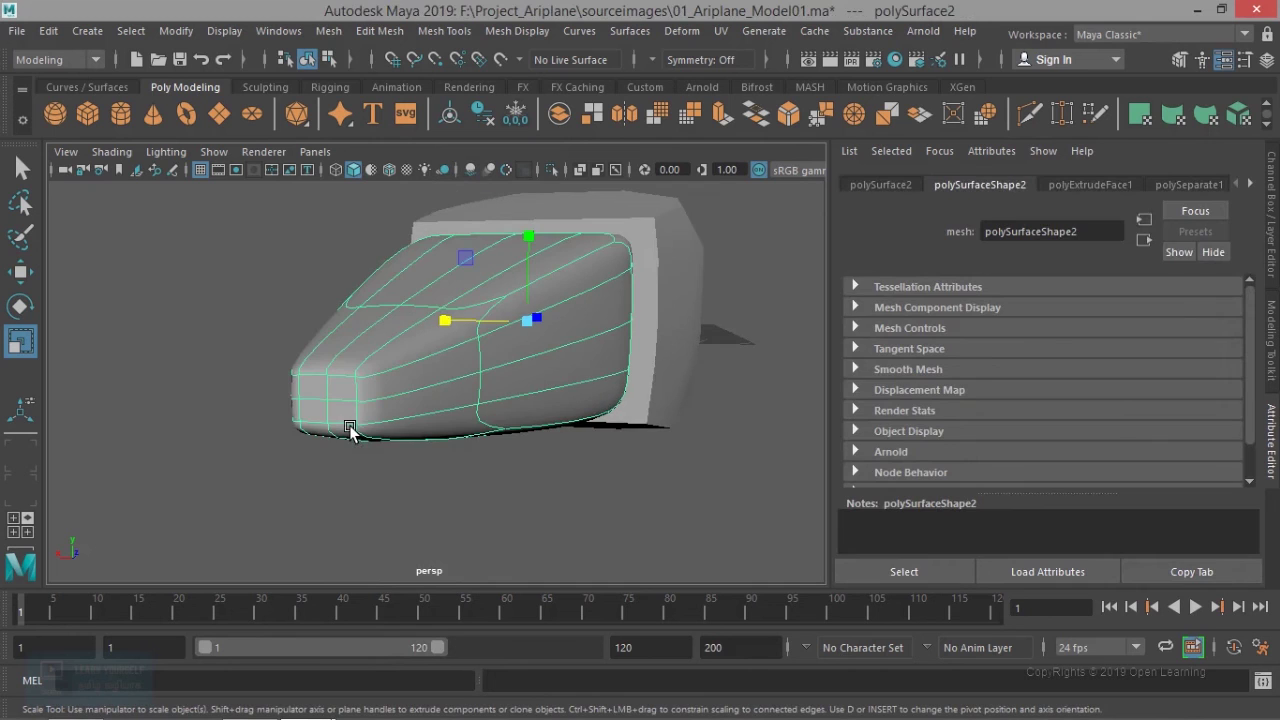
{"action": "key", "text": "1"}
Step: Insert an edge loop around the tail section close to its joint with the main fuselage
{"action": "left_click_drag", "start_coordinate": [469, 452], "coordinate": [291, 458], "text": "alt"}
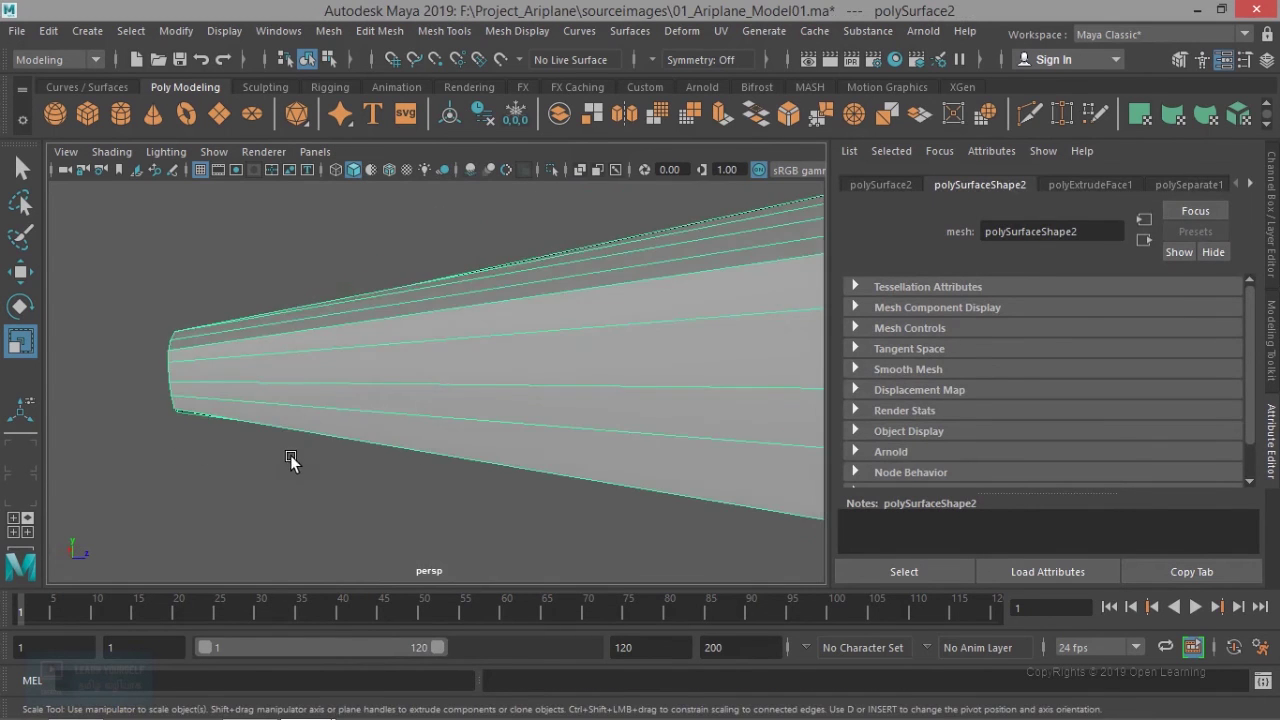
{"action": "scroll", "coordinate": [501, 423], "scroll_direction": "down", "scroll_amount": 3}
{"action": "left_click_drag", "start_coordinate": [500, 428], "coordinate": [500, 400], "text": "alt"}
{"action": "left_click_drag", "start_coordinate": [660, 372], "coordinate": [518, 364], "text": "alt"}
{"action": "left_click", "coordinate": [434, 32]}
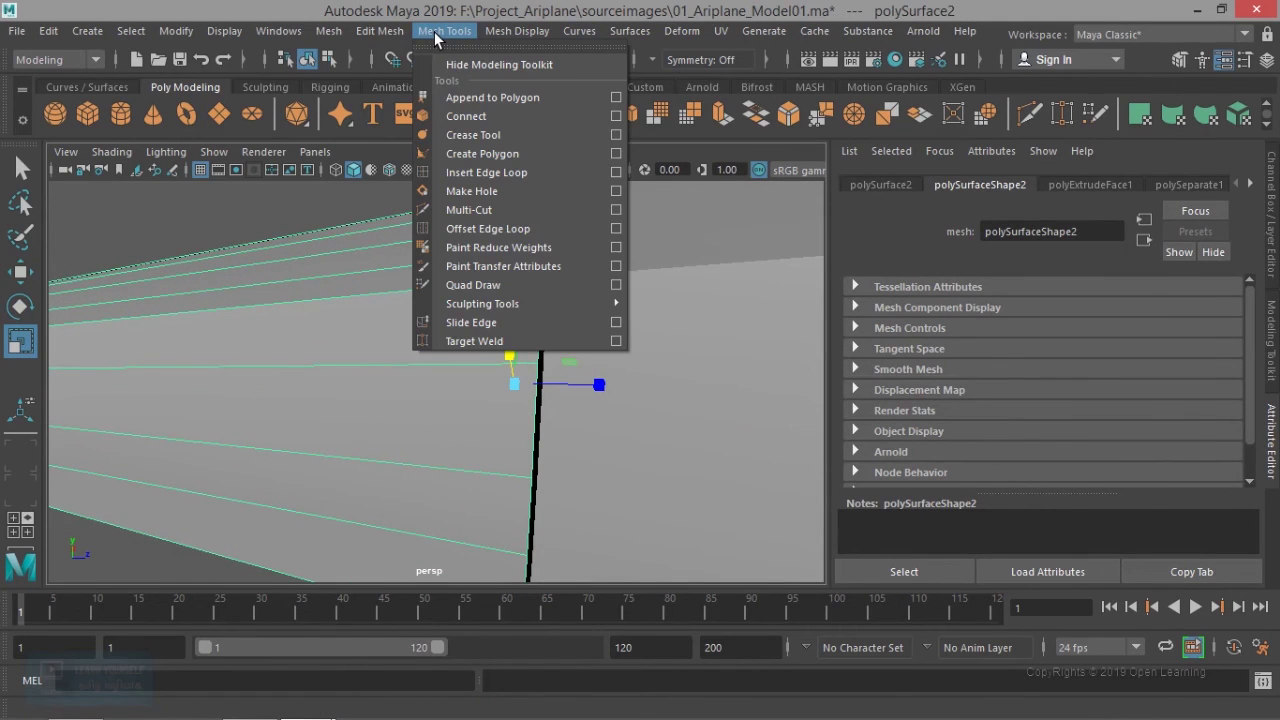
{"action": "left_click", "coordinate": [488, 175]}
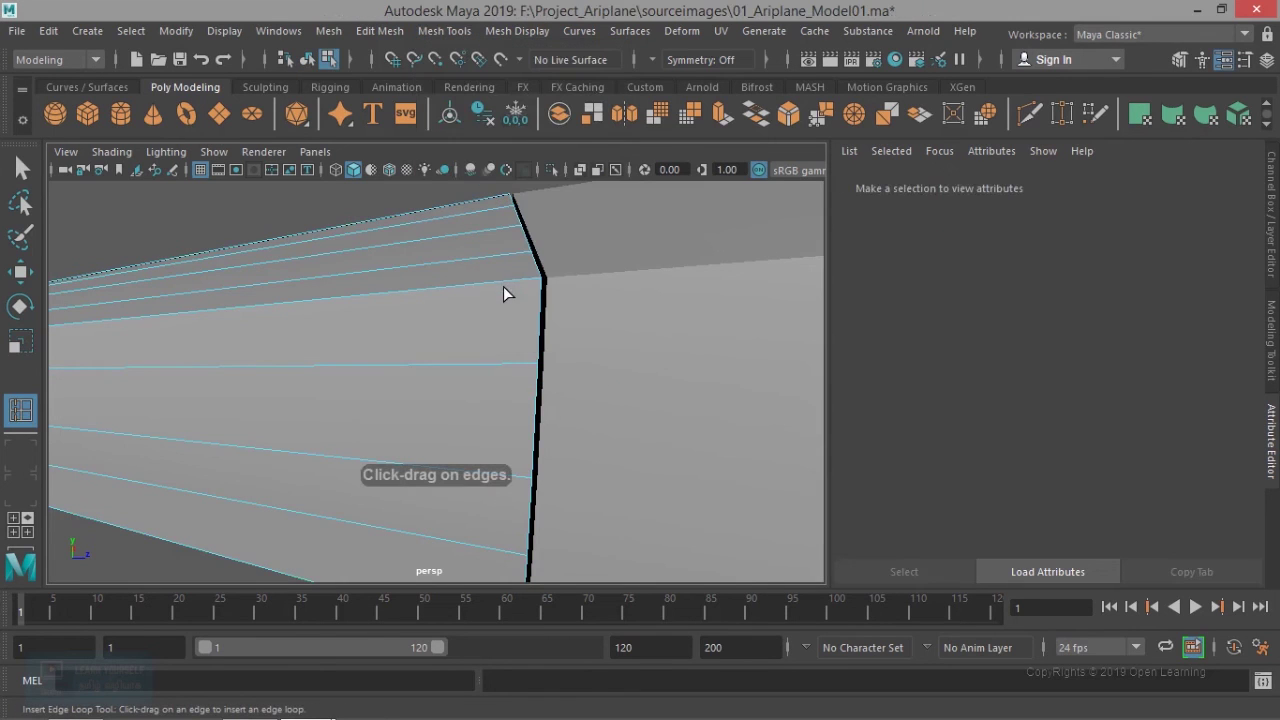
{"action": "left_click_drag", "start_coordinate": [503, 281], "coordinate": [518, 287]}
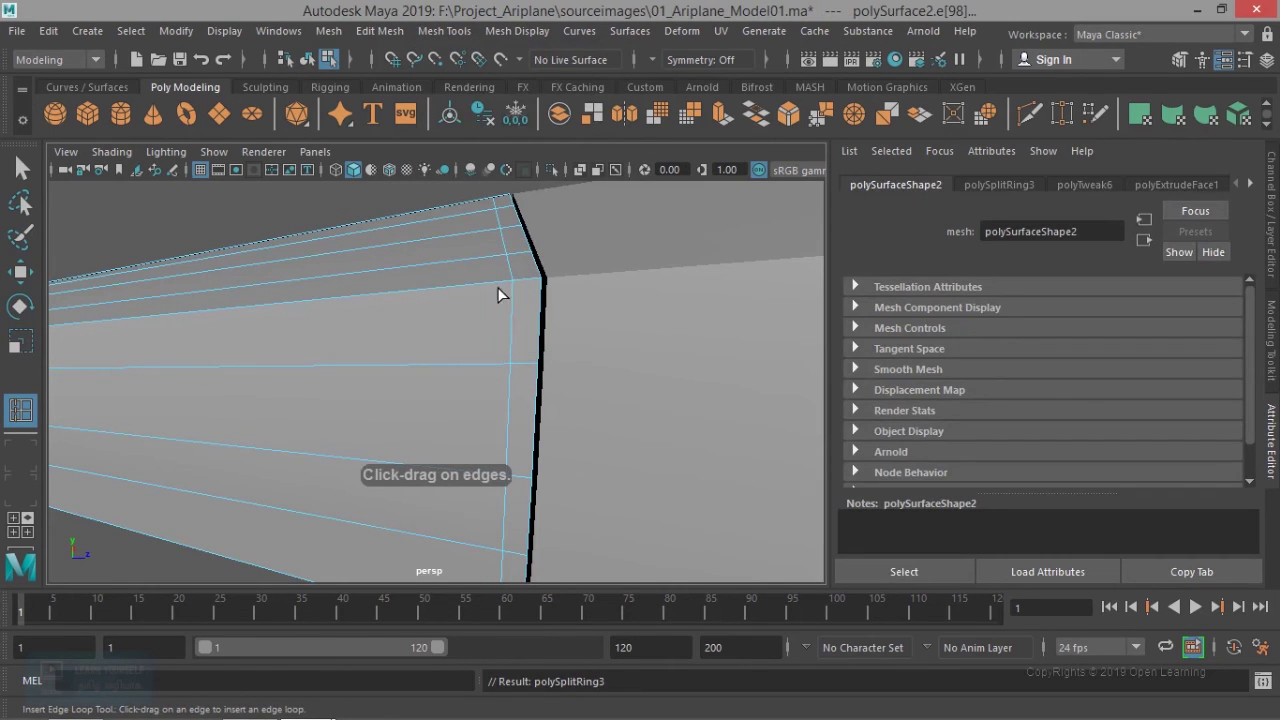
Step: Check the tail tip in smooth display, return to the unsmoothed mesh, and examine its end face from several angles
{"action": "scroll", "coordinate": [434, 309], "scroll_direction": "down", "scroll_amount": 8}
{"action": "left_click_drag", "start_coordinate": [440, 321], "coordinate": [571, 354], "text": "alt"}
{"action": "left_click_drag", "start_coordinate": [509, 309], "coordinate": [532, 326], "text": "alt"}
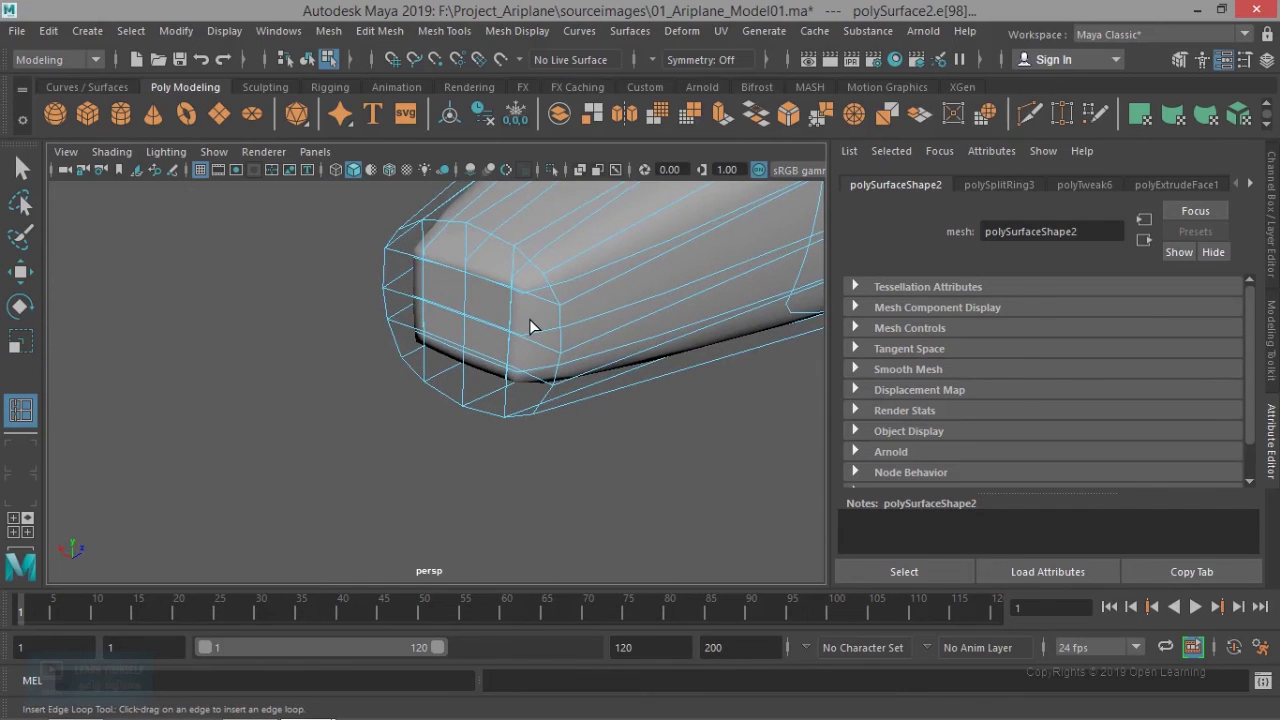
{"action": "key", "text": "1"}
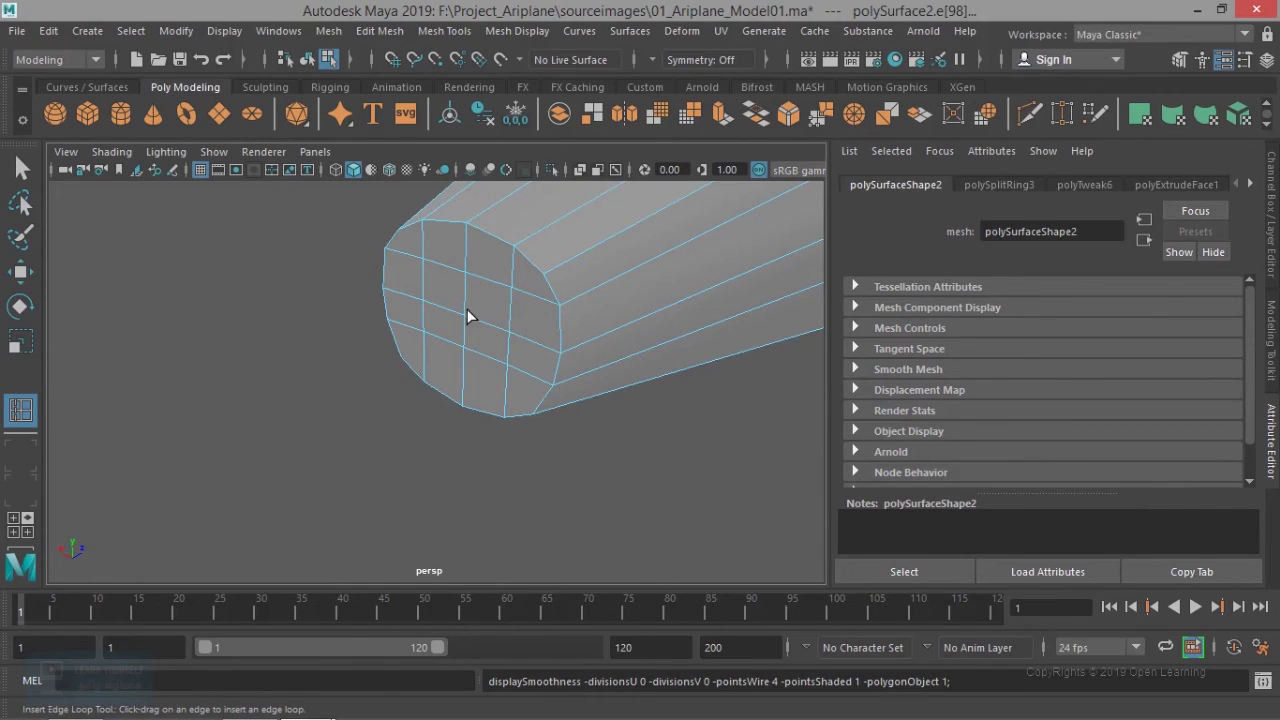
{"action": "scroll", "coordinate": [433, 337], "scroll_direction": "down", "scroll_amount": 4}
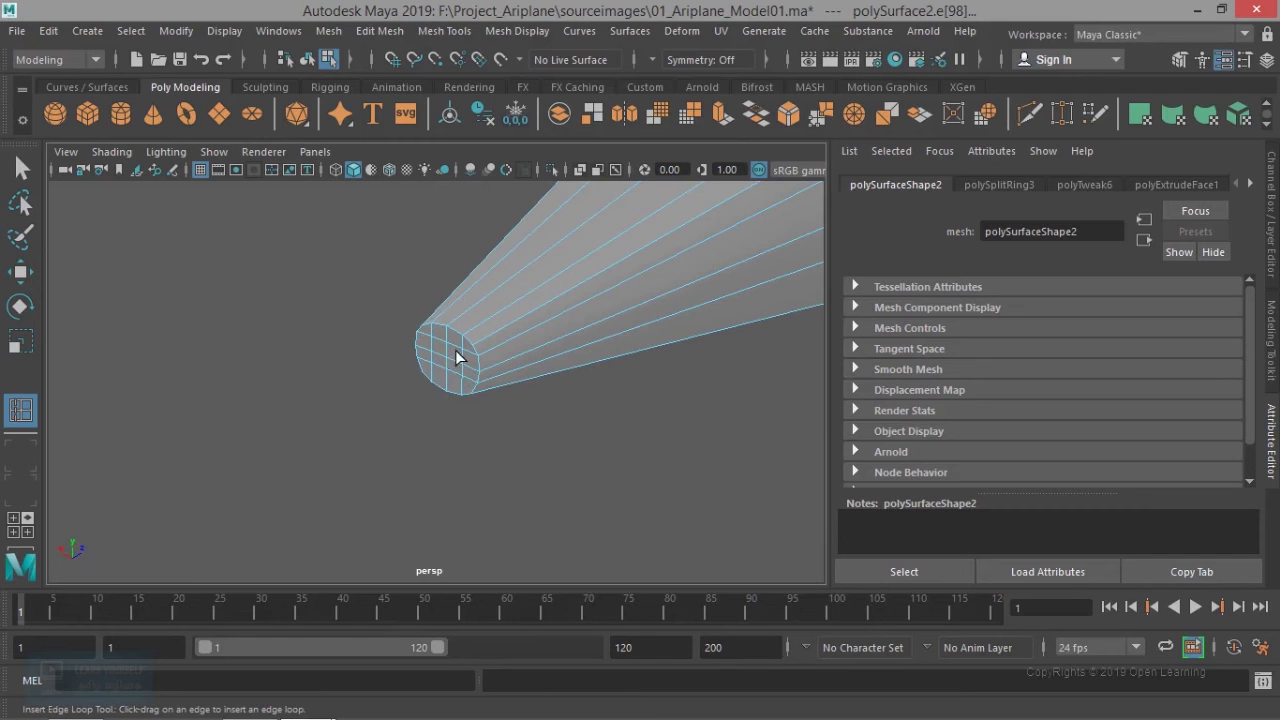
{"action": "scroll", "coordinate": [425, 368], "scroll_direction": "up", "scroll_amount": 2}
{"action": "scroll", "coordinate": [486, 374], "scroll_direction": "up", "scroll_amount": 3}
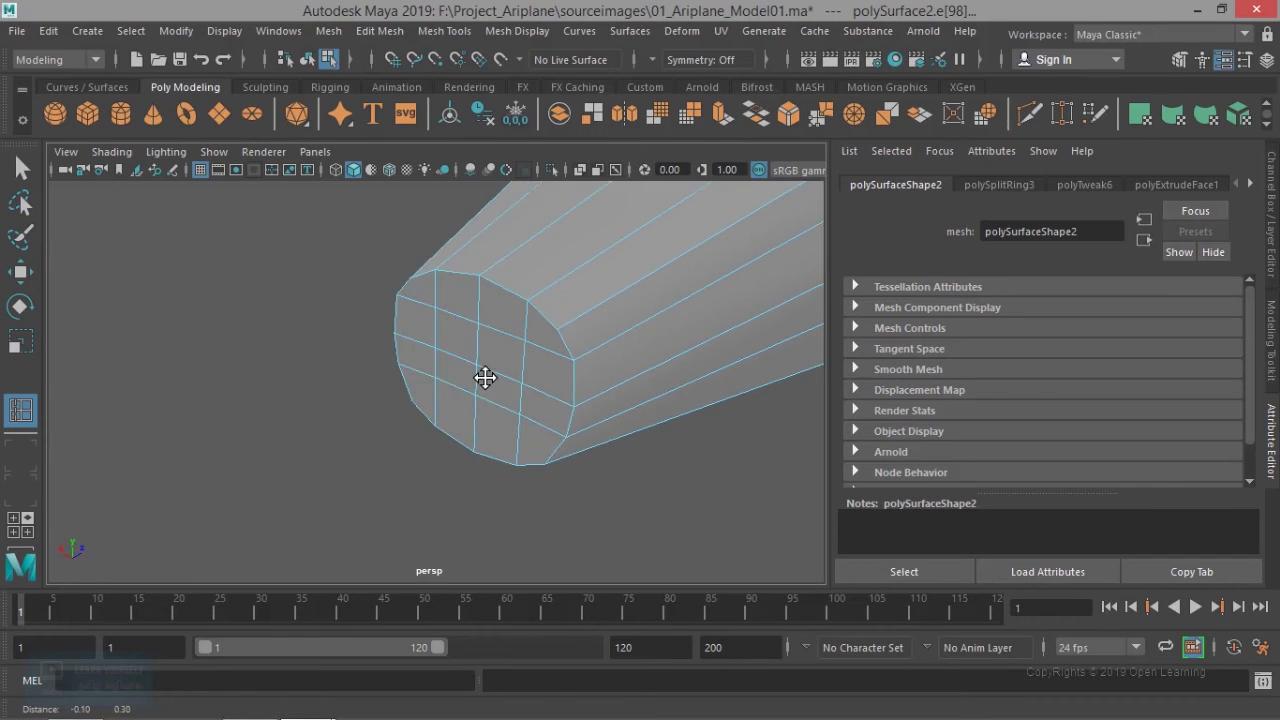
{"action": "scroll", "coordinate": [569, 337], "scroll_direction": "up", "scroll_amount": 2}
{"action": "left_click_drag", "start_coordinate": [569, 337], "coordinate": [475, 358], "text": "alt"}
{"action": "middle_click_drag", "start_coordinate": [418, 333], "coordinate": [582, 323], "text": "alt"}
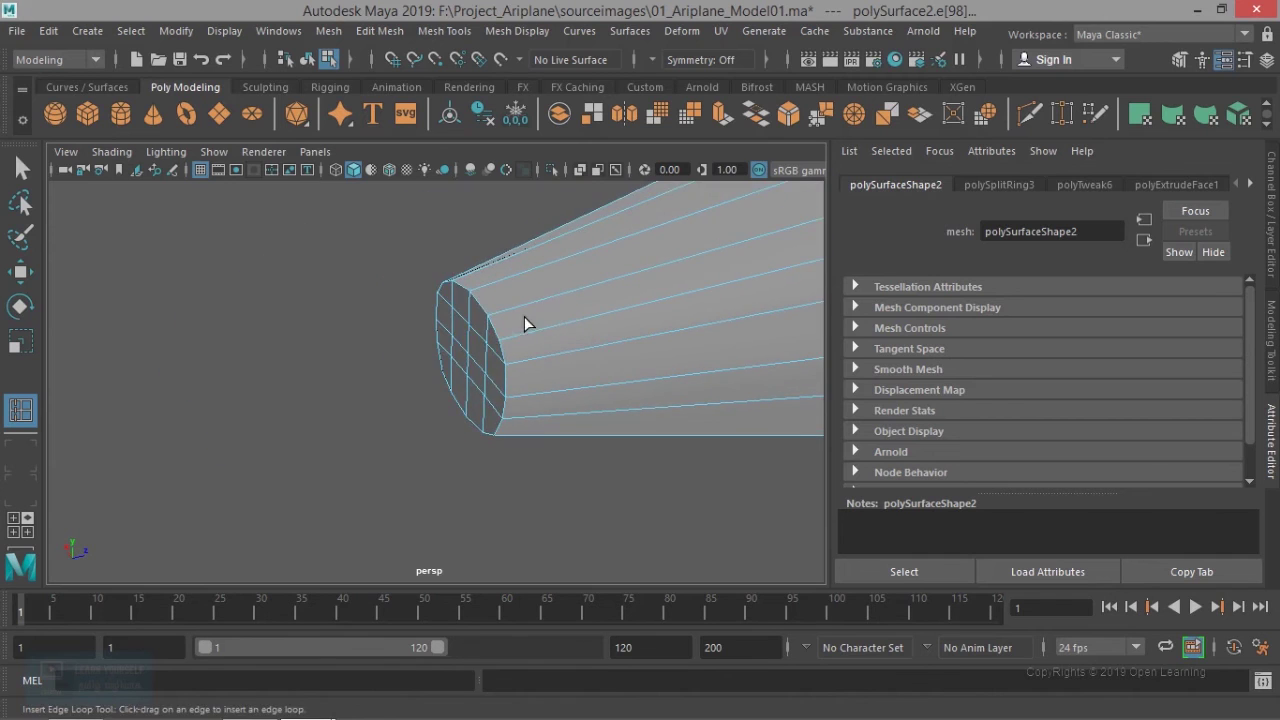
{"action": "scroll", "coordinate": [605, 346], "scroll_direction": "up", "scroll_amount": 3}
{"action": "left_click_drag", "start_coordinate": [605, 346], "coordinate": [566, 400], "text": "alt"}
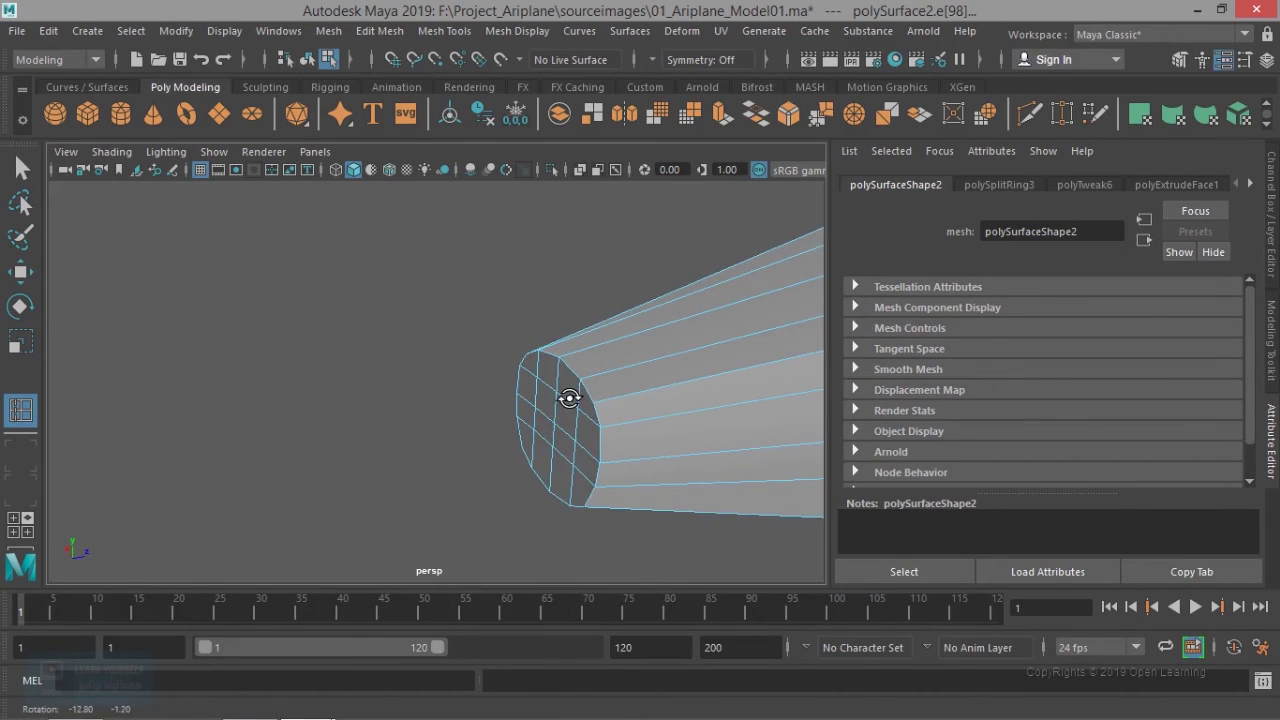
Step: Insert an edge loop around the tail section just ahead of its end face
{"action": "right_click_drag", "start_coordinate": [532, 419], "coordinate": [600, 424], "text": "alt"}
{"action": "middle_click_drag", "start_coordinate": [600, 424], "coordinate": [571, 403], "text": "alt"}
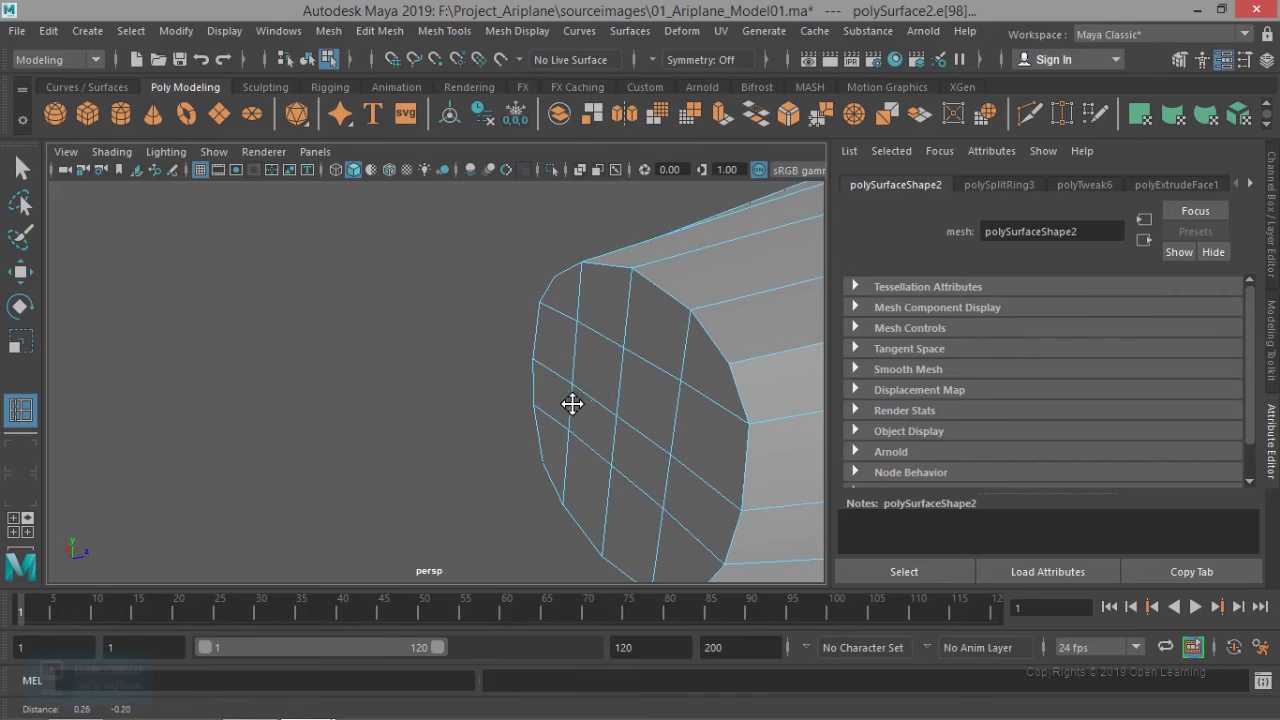
{"action": "right_click_drag", "start_coordinate": [632, 357], "coordinate": [632, 147]}
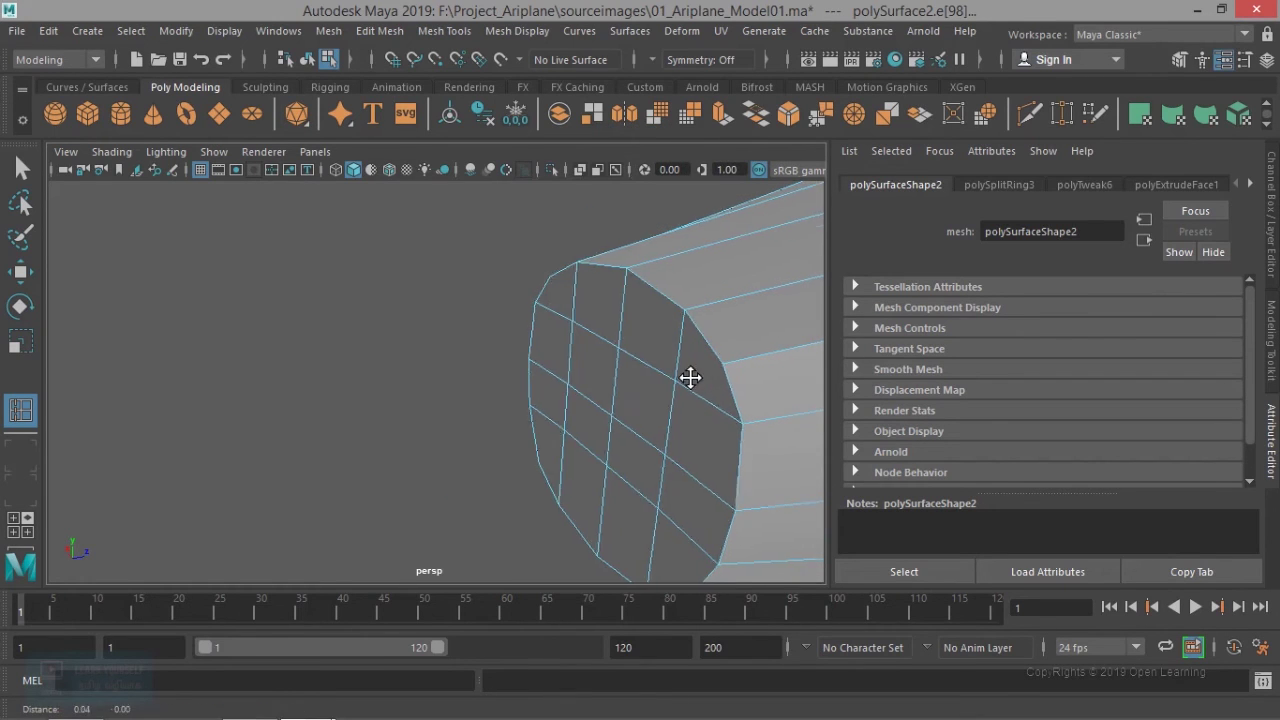
{"action": "left_click_drag", "start_coordinate": [694, 374], "coordinate": [577, 289], "text": "alt"}
{"action": "left_click", "coordinate": [444, 31]}
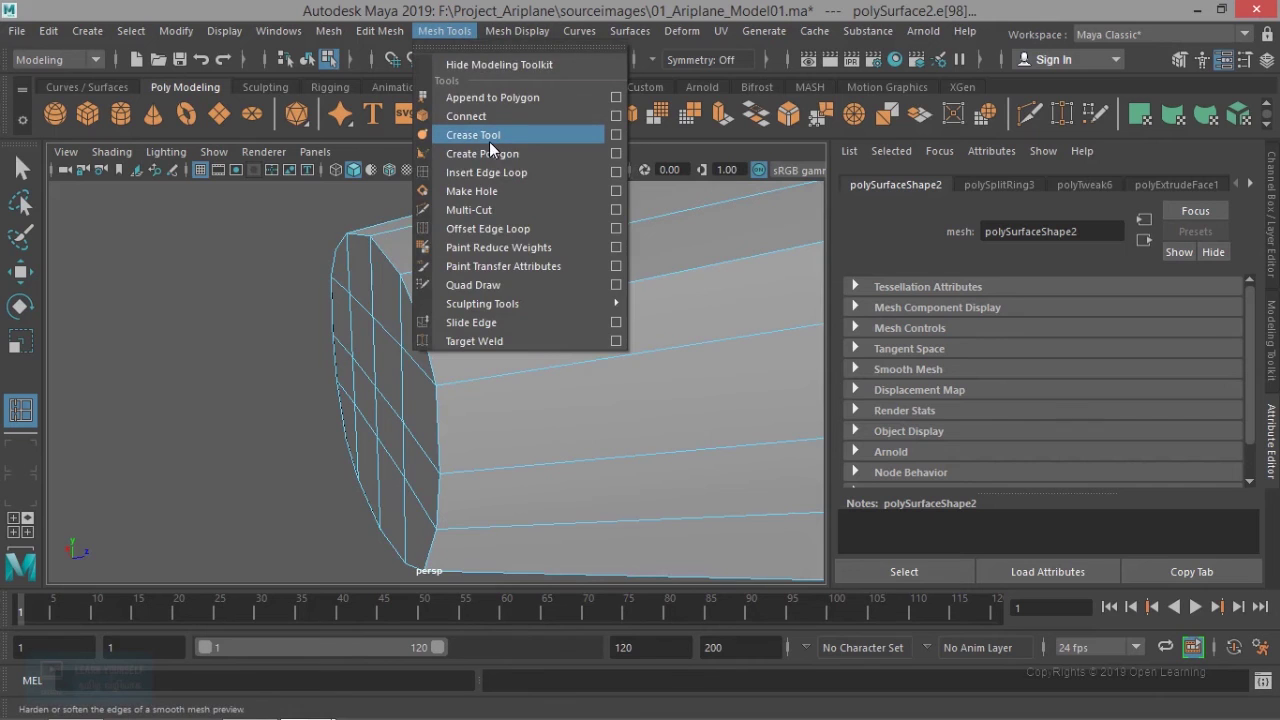
{"action": "left_click", "coordinate": [495, 170]}
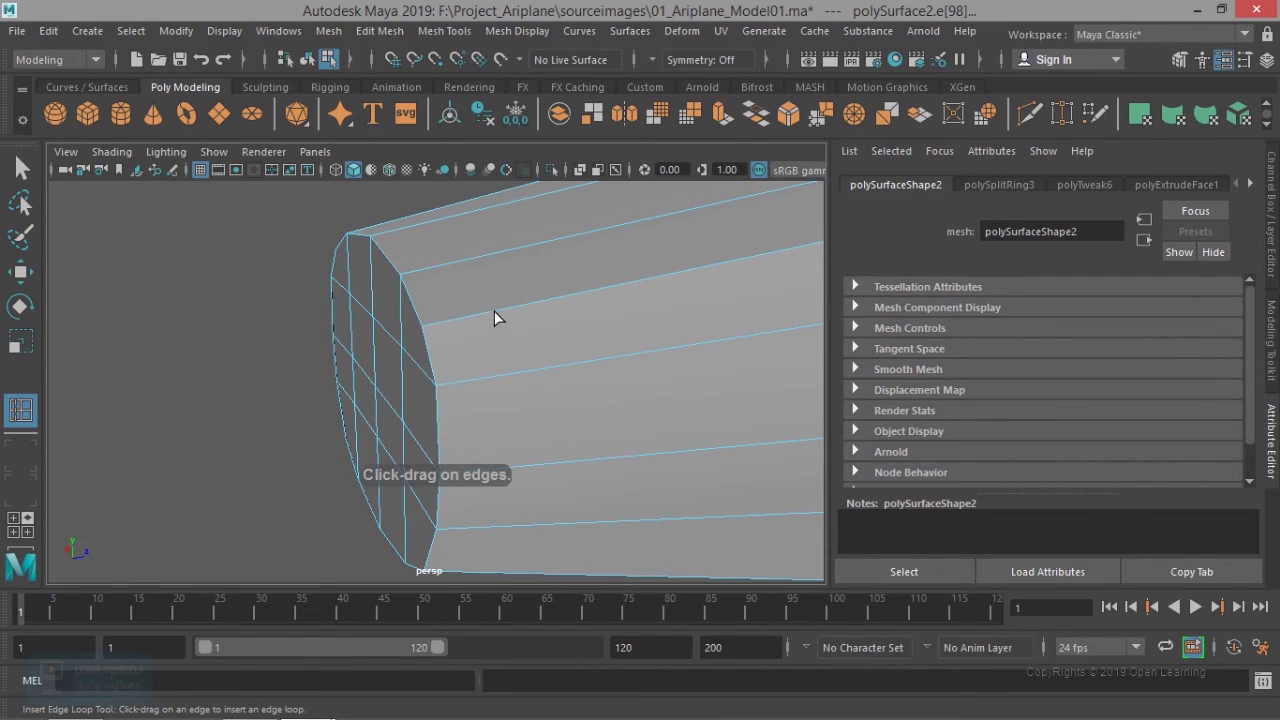
{"action": "left_click", "coordinate": [459, 319]}
{"action": "left_click_drag", "start_coordinate": [466, 362], "coordinate": [482, 363], "text": "alt"}
{"action": "key", "text": "q"}
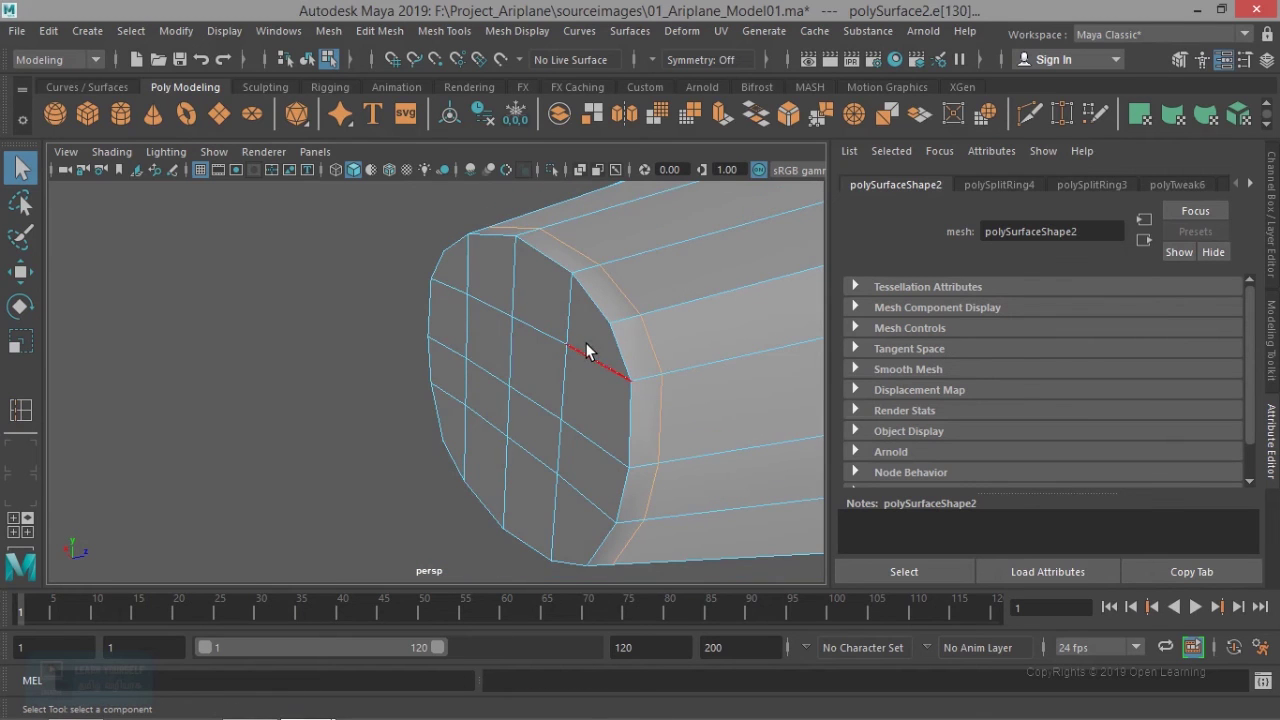
Step: Select all the faces that cap the end of the tail section
{"action": "right_click_drag", "start_coordinate": [562, 341], "coordinate": [562, 133]}
{"action": "left_click", "coordinate": [613, 379]}
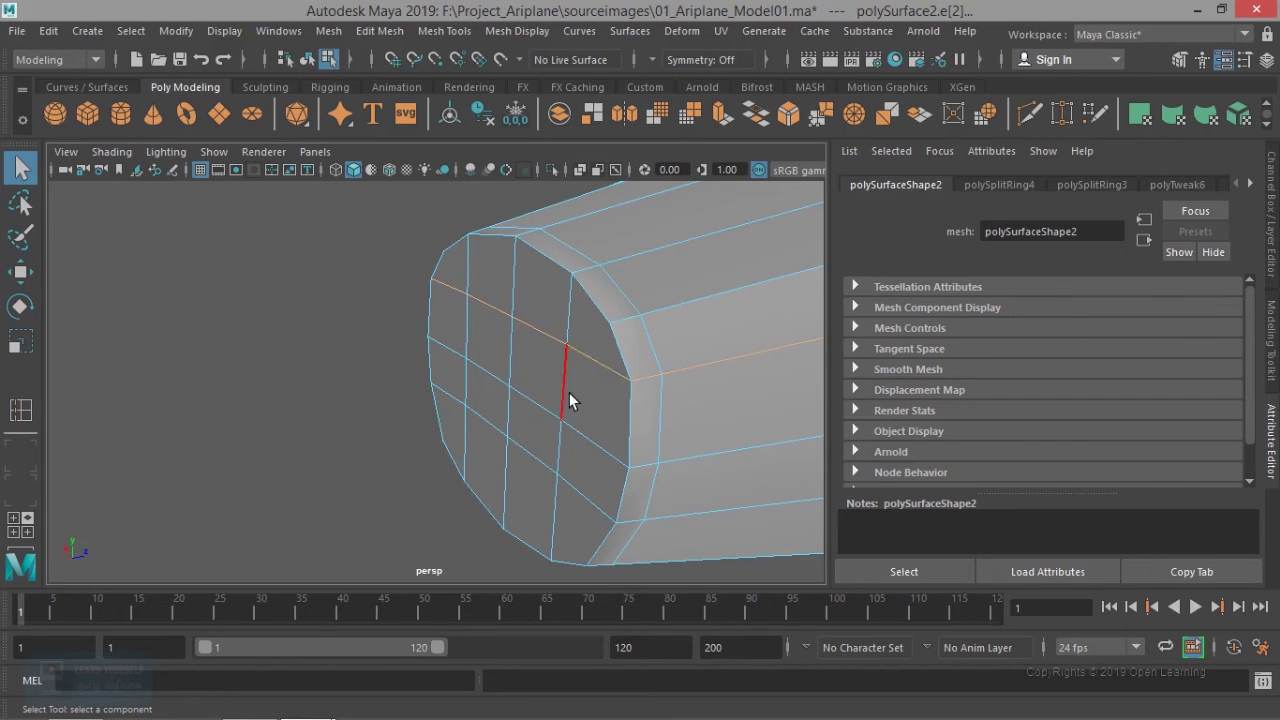
{"action": "left_click_drag", "start_coordinate": [542, 411], "coordinate": [602, 410], "text": "alt"}
{"action": "scroll", "coordinate": [602, 410], "scroll_direction": "down", "scroll_amount": 3}
{"action": "middle_click_drag", "start_coordinate": [602, 410], "coordinate": [489, 381], "text": "alt"}
{"action": "left_click_drag", "start_coordinate": [488, 381], "coordinate": [559, 315], "text": "alt"}
{"action": "right_click_drag", "start_coordinate": [558, 185], "coordinate": [565, 243]}
{"action": "left_click", "coordinate": [463, 257]}
{"action": "left_click", "coordinate": [523, 234], "text": "shift"}
{"action": "left_click", "coordinate": [562, 225], "text": "shift"}
{"action": "left_click", "coordinate": [603, 232], "text": "shift"}
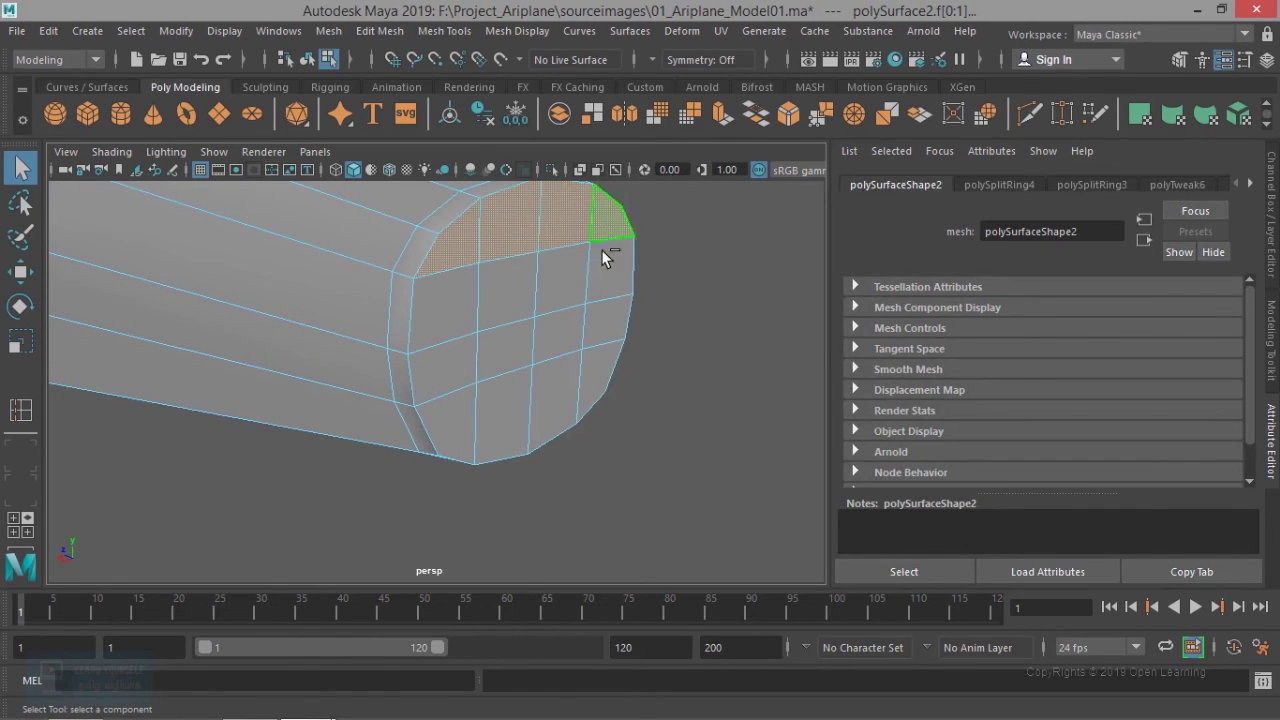
{"action": "left_click", "coordinate": [606, 329], "text": "shift"}
{"action": "left_click", "coordinate": [569, 289], "text": "shift"}
{"action": "left_click", "coordinate": [504, 299], "text": "shift"}
{"action": "left_click", "coordinate": [455, 312], "text": "shift"}
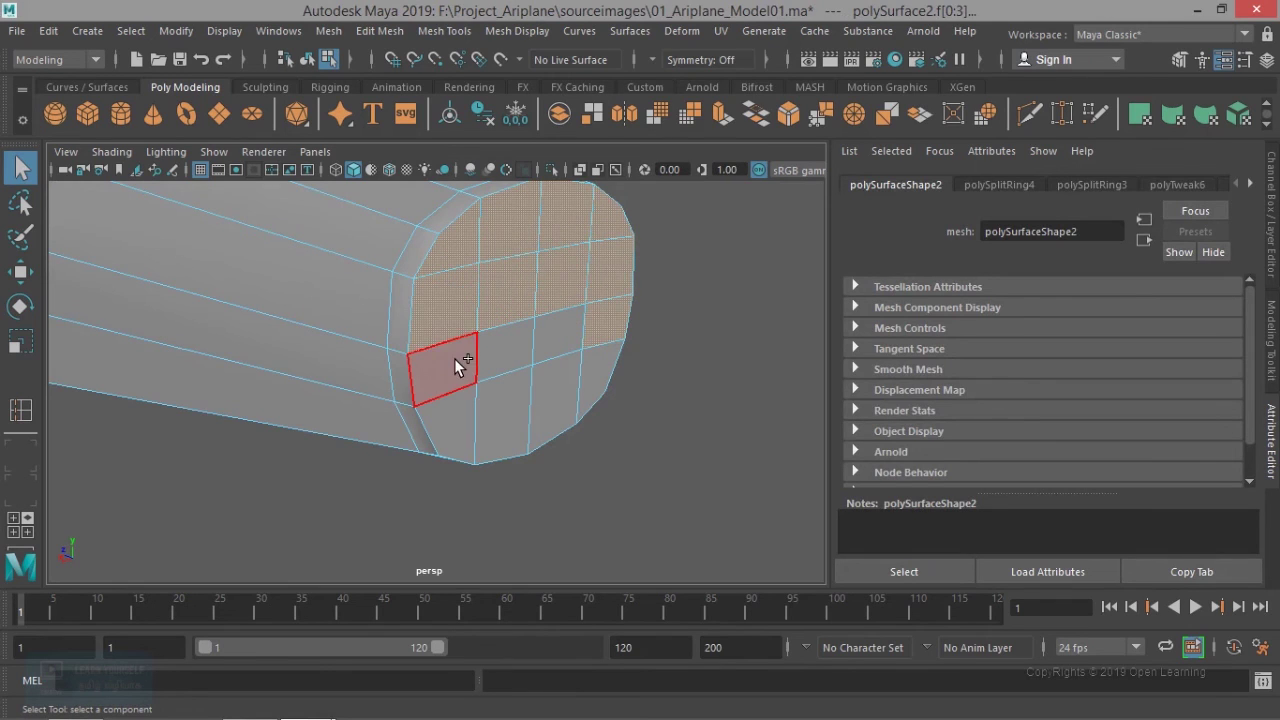
{"action": "left_click", "coordinate": [454, 358], "text": "shift"}
{"action": "left_click", "coordinate": [454, 400], "text": "shift"}
{"action": "left_click", "coordinate": [494, 421], "text": "shift"}
{"action": "left_click", "coordinate": [556, 418], "text": "shift"}
{"action": "left_click", "coordinate": [594, 385], "text": "shift"}
{"action": "left_click", "coordinate": [569, 328], "text": "shift"}
{"action": "left_click", "coordinate": [512, 348], "text": "shift"}
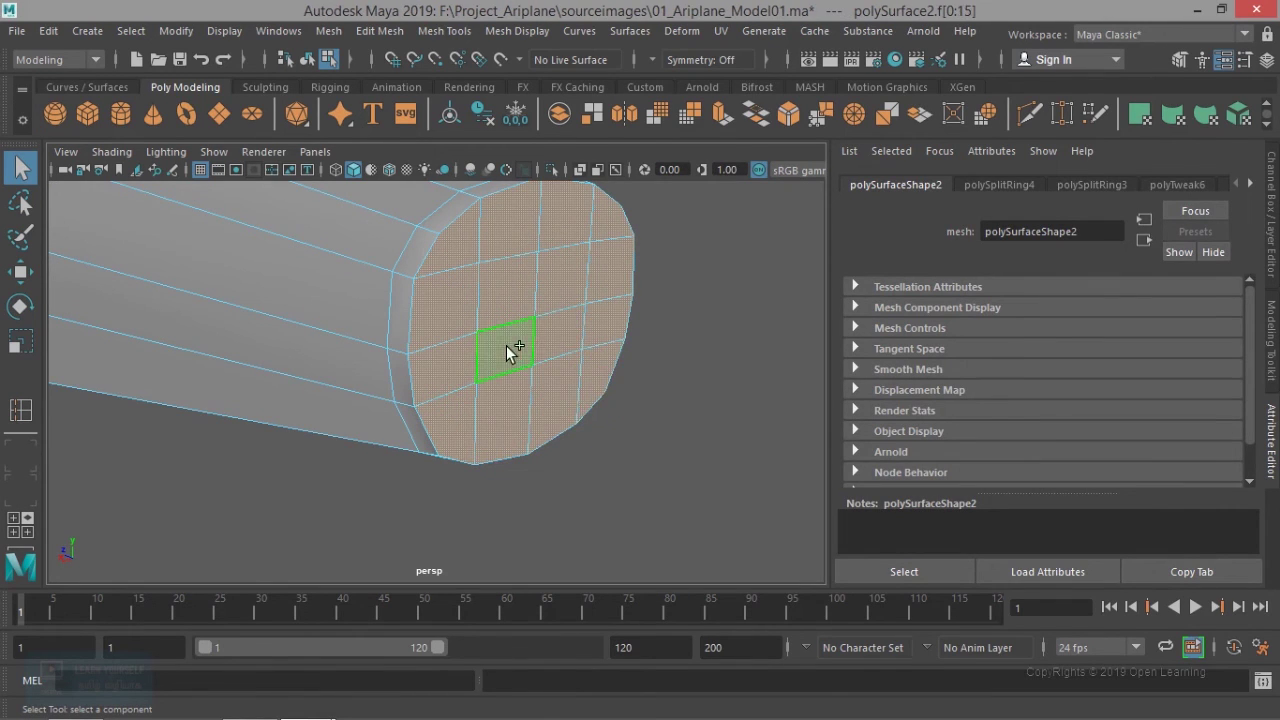
Step: Extrude the selected end faces and scale them inward to leave a rim around the tail section's end
{"action": "left_click", "coordinate": [441, 31]}
{"action": "mouse_move", "coordinate": [380, 31]}
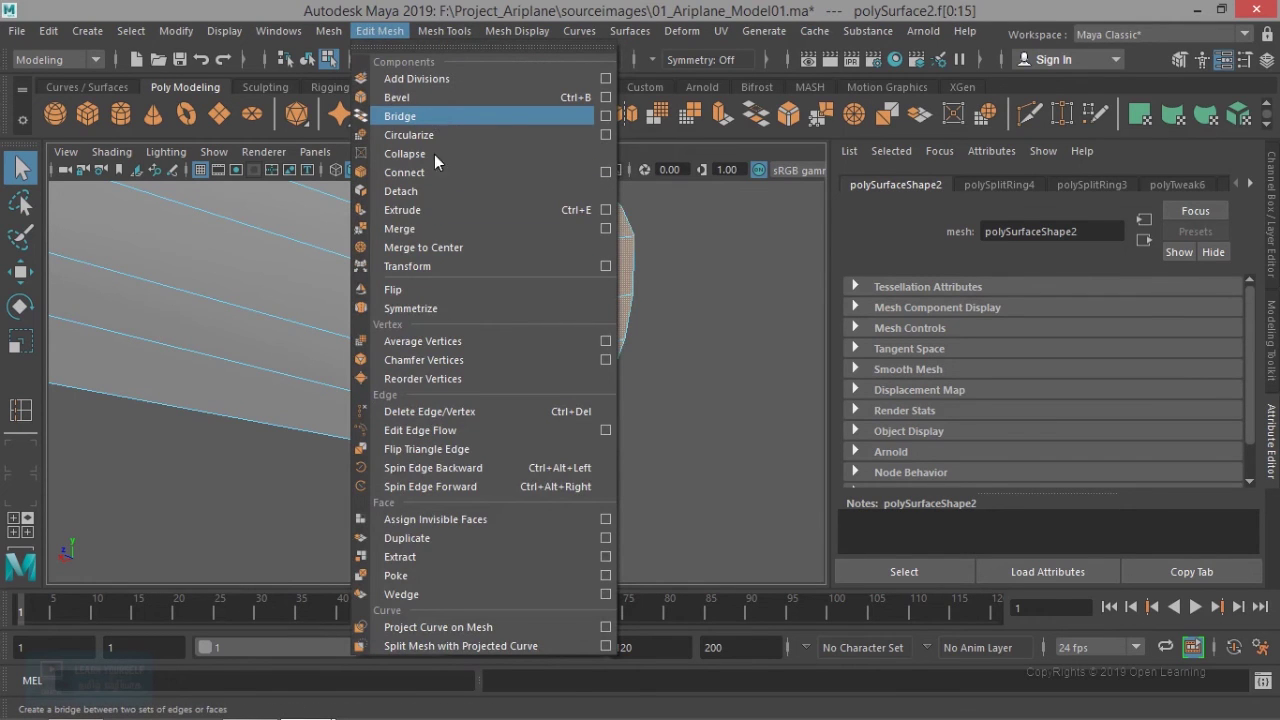
{"action": "left_click", "coordinate": [434, 208]}
{"action": "middle_click_drag", "start_coordinate": [567, 411], "coordinate": [570, 488], "text": "alt"}
{"action": "left_click_drag", "start_coordinate": [512, 380], "coordinate": [392, 357], "text": "alt"}
{"action": "left_click", "coordinate": [475, 376]}
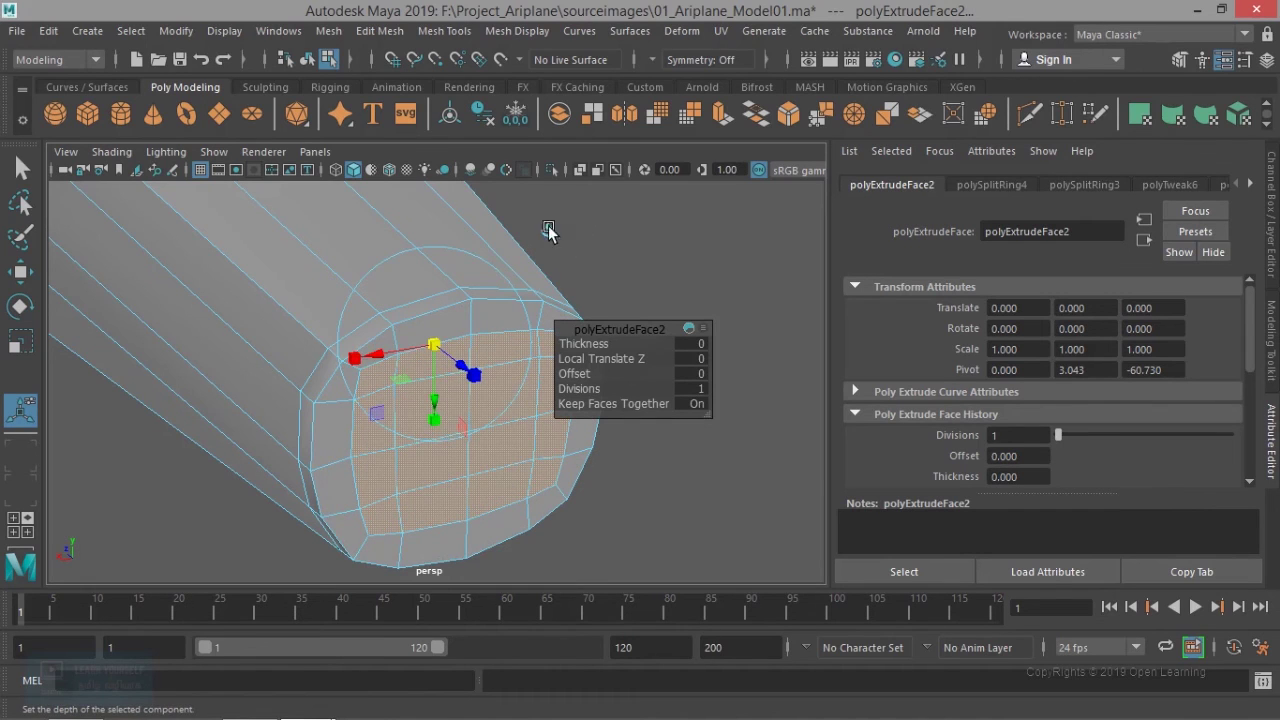
{"action": "left_click", "coordinate": [547, 229]}
{"action": "left_click_drag", "start_coordinate": [480, 444], "coordinate": [420, 400]}
Step: Extrude the inset faces about 0.074 into the tail section, and extrude again about 0.42 deeper to hollow its end
{"action": "key", "text": "ctrl+e"}
{"action": "mouse_move", "coordinate": [457, 352]}
{"action": "left_mouse_down"}
{"action": "mouse_move", "coordinate": [466, 346]}
{"action": "mouse_move", "coordinate": [391, 337]}
{"action": "mouse_move", "coordinate": [449, 346]}
{"action": "left_mouse_up"}
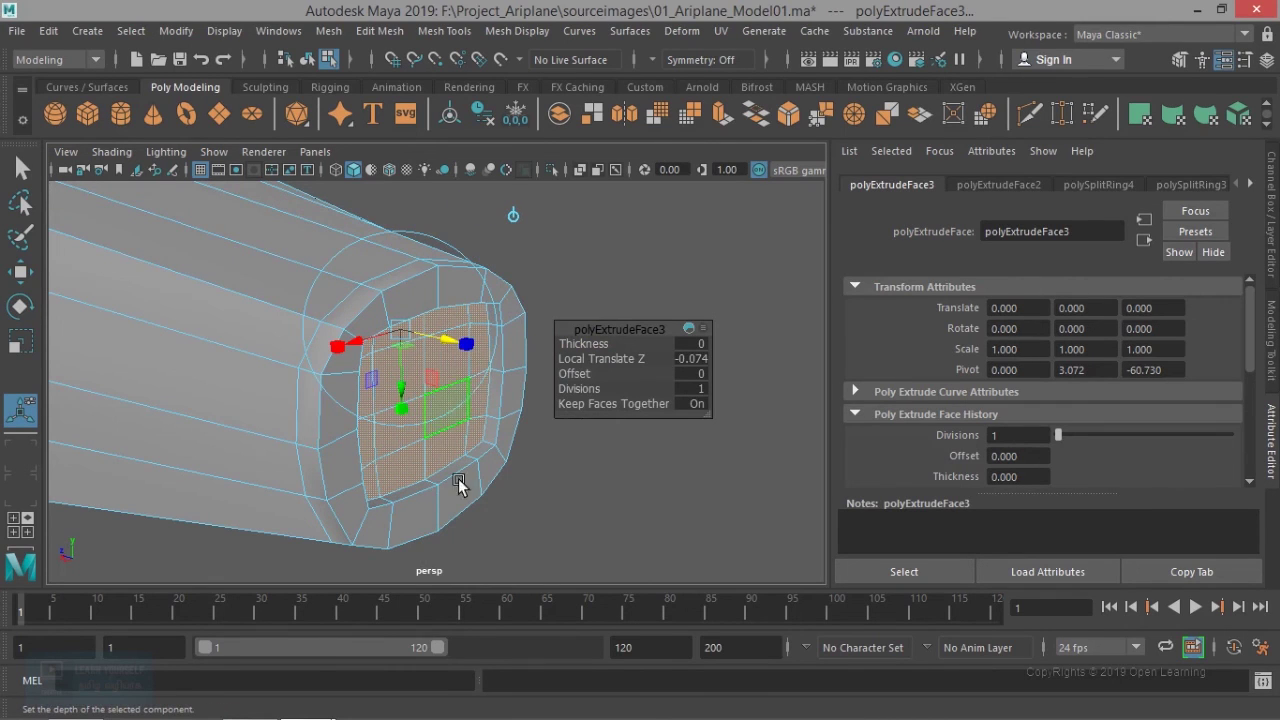
{"action": "key", "text": "ctrl+e"}
{"action": "left_click_drag", "start_coordinate": [458, 348], "coordinate": [367, 337]}
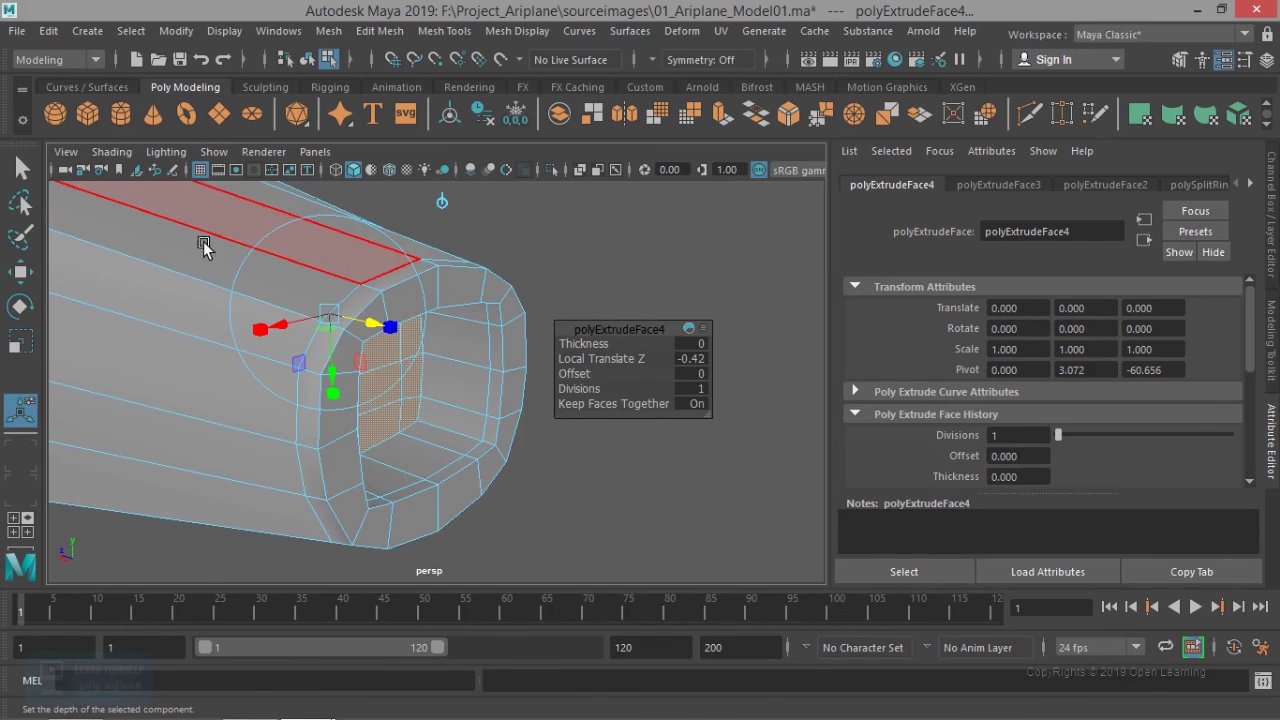
Step: Preview the tail section in smooth display and examine its hollowed end and side profile
{"action": "right_click_drag", "start_coordinate": [191, 247], "coordinate": [332, 157]}
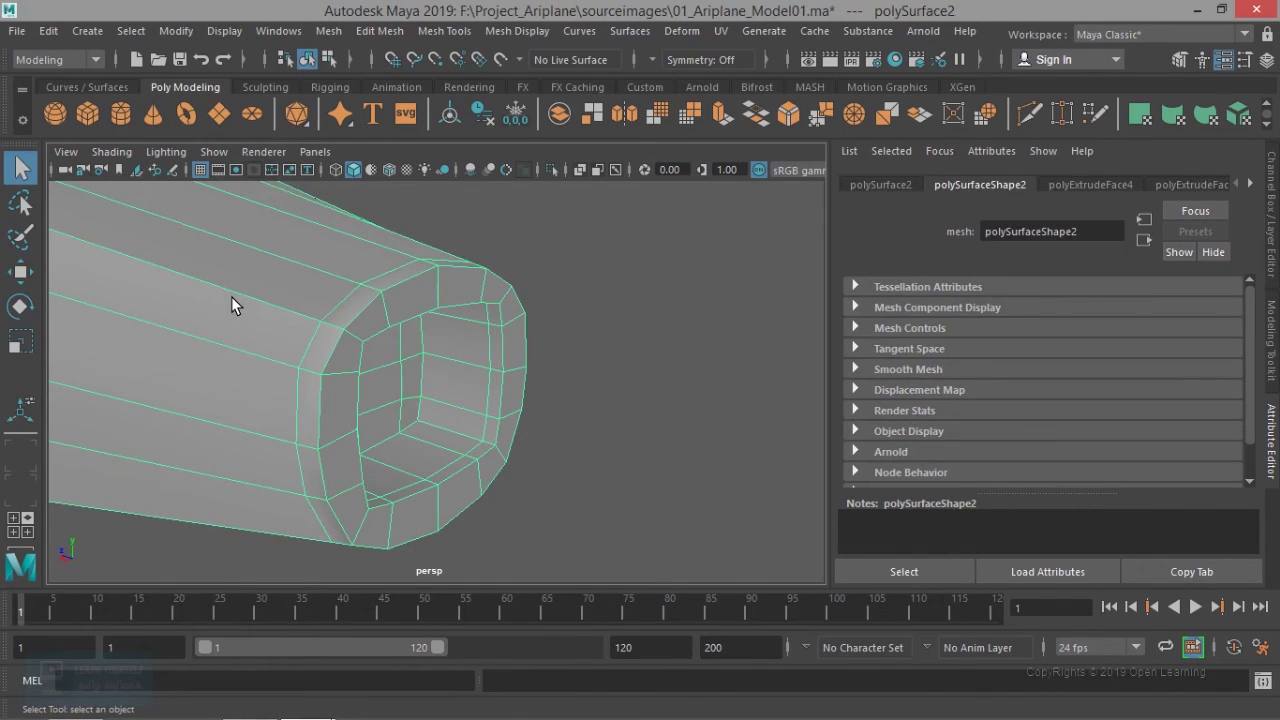
{"action": "key", "text": "3"}
{"action": "left_click", "coordinate": [670, 342]}
{"action": "scroll", "coordinate": [583, 404], "scroll_direction": "down", "scroll_amount": 5}
{"action": "mouse_move", "coordinate": [583, 404]}
{"action": "left_mouse_down", "text": "alt"}
{"action": "mouse_move", "coordinate": [539, 422]}
{"action": "mouse_move", "coordinate": [440, 396]}
{"action": "mouse_move", "coordinate": [558, 400]}
{"action": "left_mouse_up", "text": "alt"}
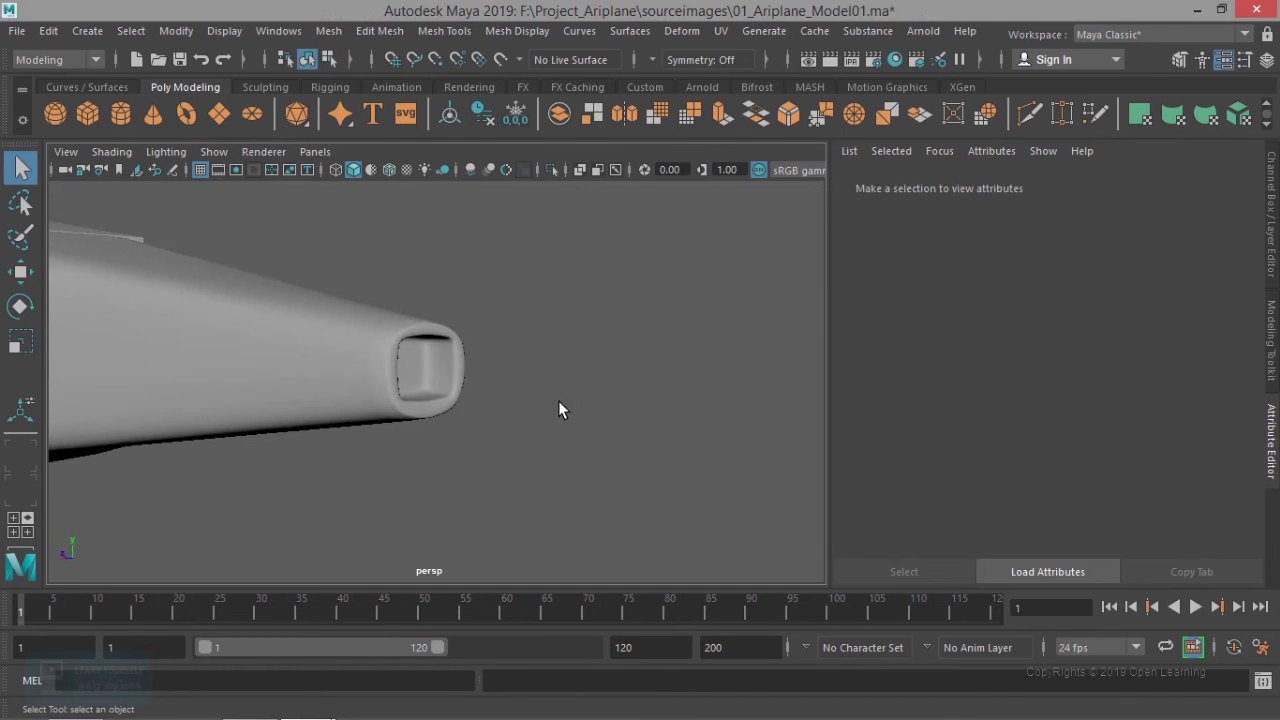
{"action": "scroll", "coordinate": [558, 400], "scroll_direction": "down", "scroll_amount": 5}
{"action": "middle_click_drag", "start_coordinate": [377, 409], "coordinate": [577, 441], "text": "alt"}
{"action": "left_click_drag", "start_coordinate": [447, 417], "coordinate": [557, 434], "text": "alt"}
{"action": "middle_click_drag", "start_coordinate": [427, 452], "coordinate": [683, 457], "text": "alt"}
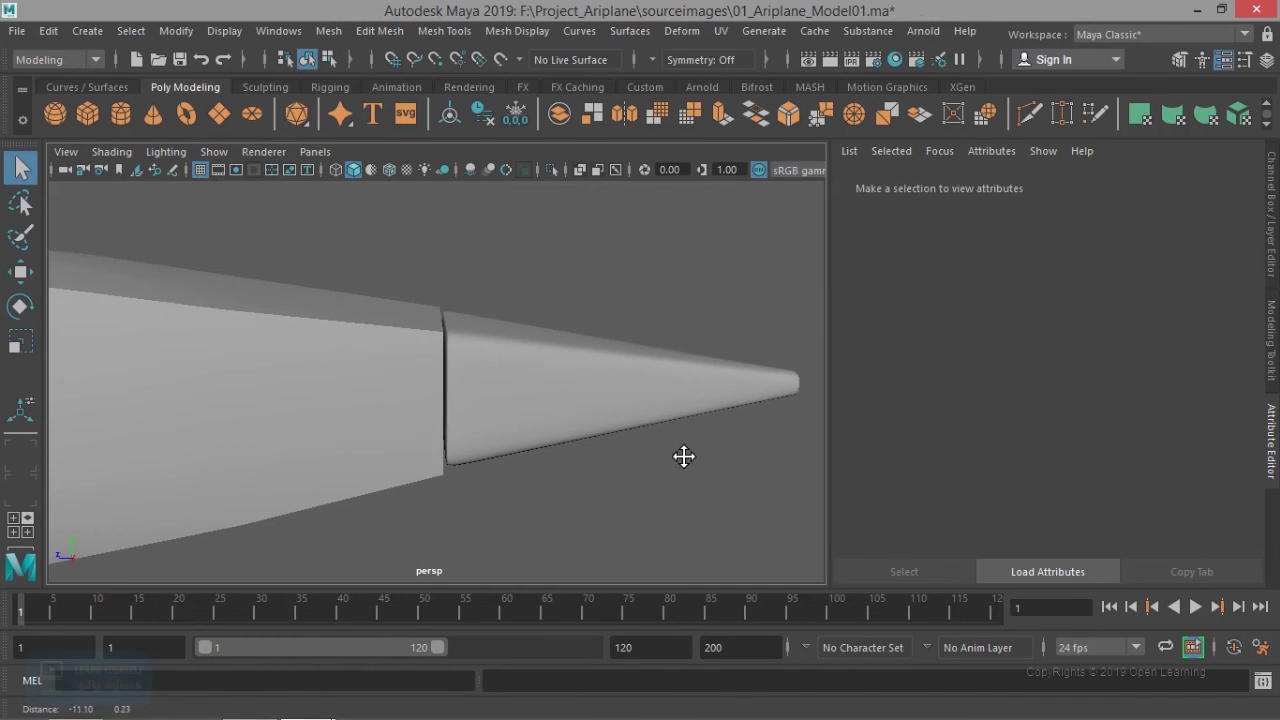
Step: Preview the main fuselage in smooth display and inspect its joint with the tail section
{"action": "left_click", "coordinate": [512, 390]}
{"action": "scroll", "coordinate": [483, 443], "scroll_direction": "up", "scroll_amount": 4}
{"action": "left_click", "coordinate": [374, 408]}
{"action": "key", "text": "3"}
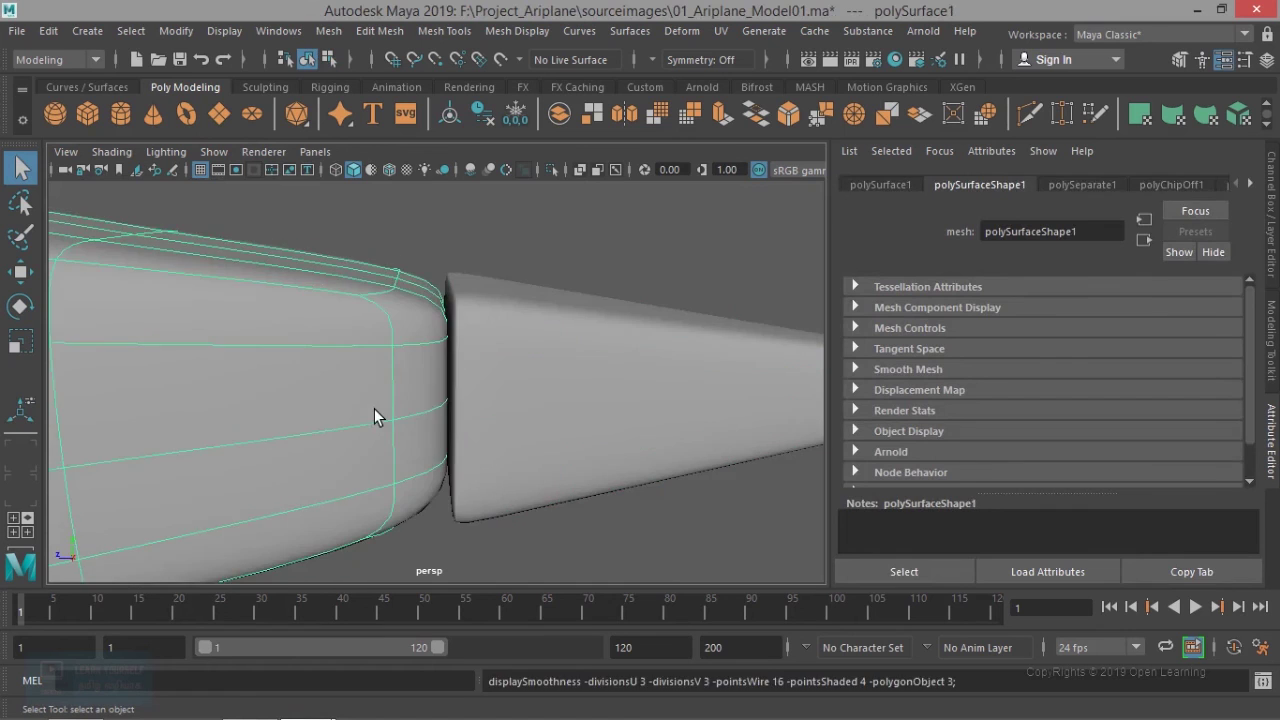
{"action": "left_click", "coordinate": [585, 239]}
{"action": "scroll", "coordinate": [521, 401], "scroll_direction": "up", "scroll_amount": 2}
{"action": "scroll", "coordinate": [521, 401], "scroll_direction": "down", "scroll_amount": 6}
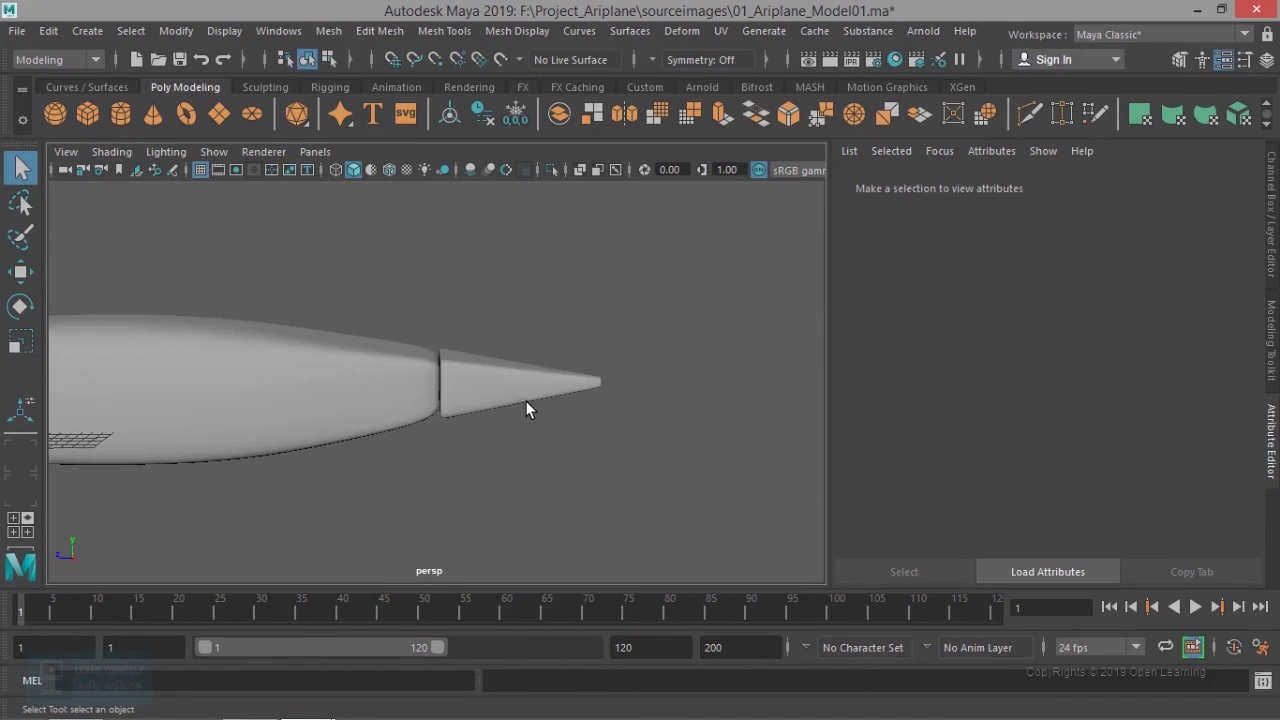
{"action": "scroll", "coordinate": [527, 400], "scroll_direction": "up", "scroll_amount": 3}
{"action": "scroll", "coordinate": [529, 400], "scroll_direction": "up", "scroll_amount": 5}
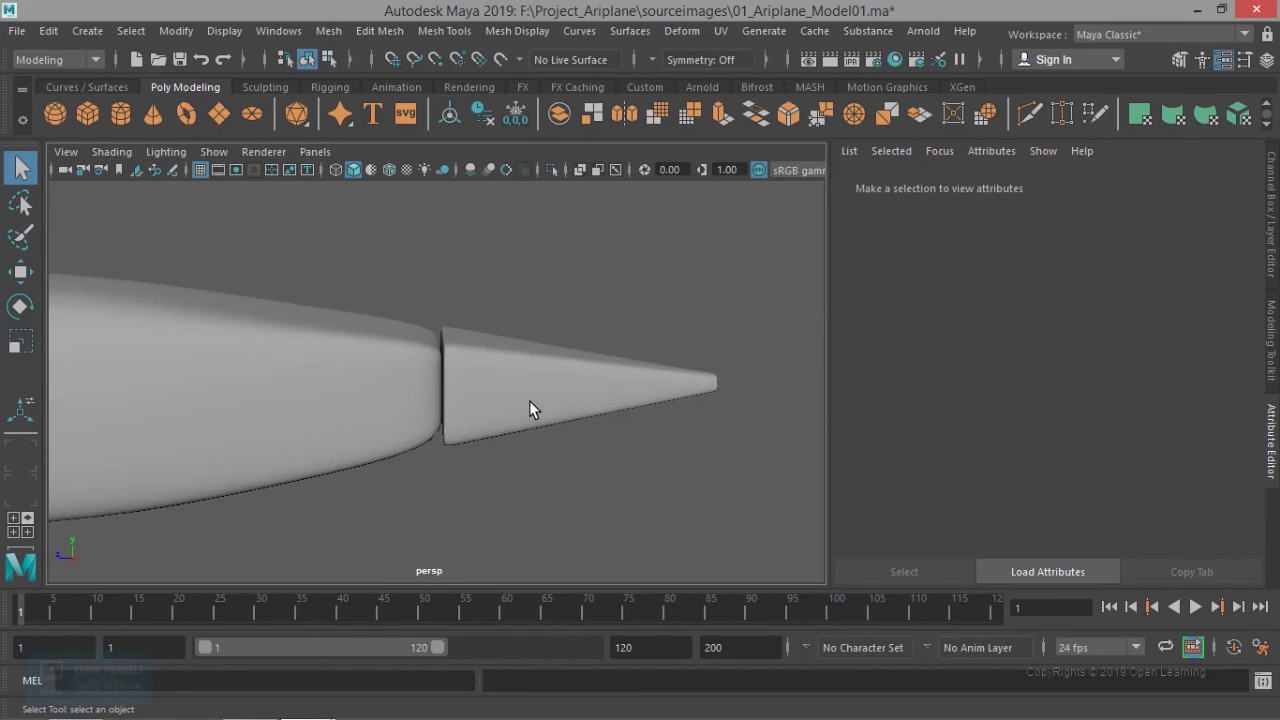
Step: Insert an edge loop around the unsmoothed main fuselage close to its rear end, and show the fuselage smoothed
{"action": "left_click", "coordinate": [362, 412]}
{"action": "key", "text": "1"}
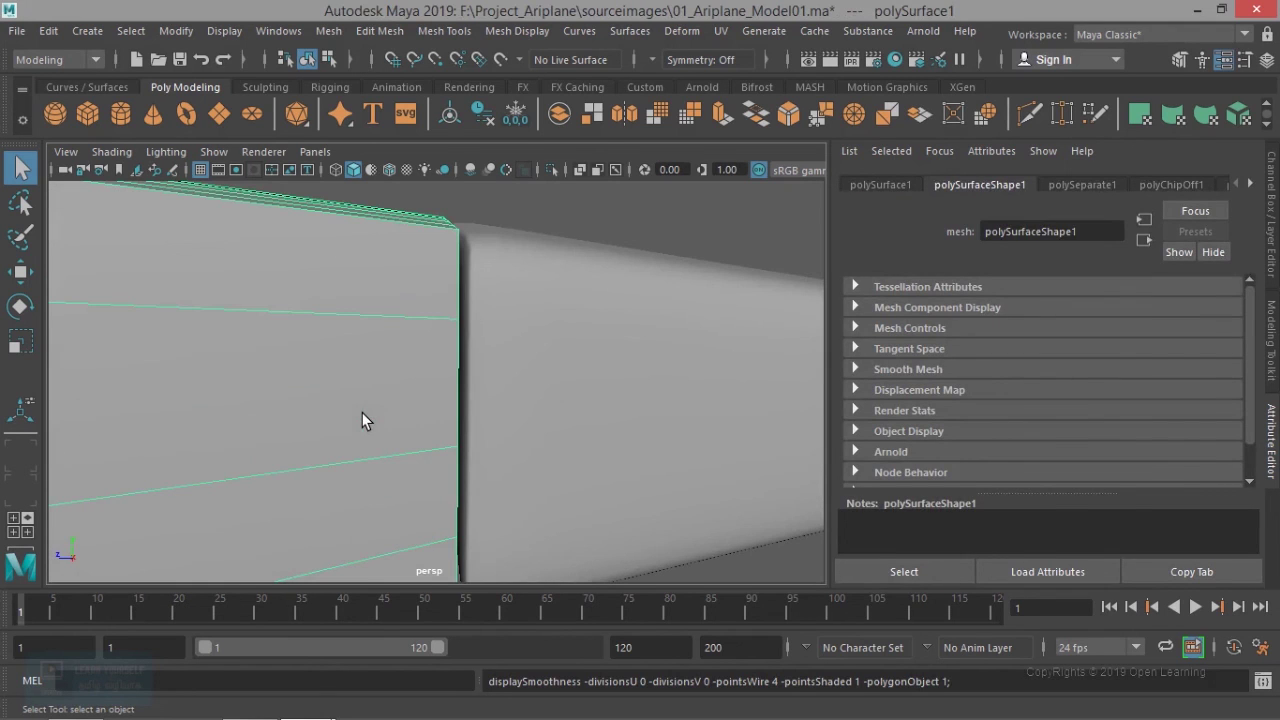
{"action": "left_click", "coordinate": [384, 30]}
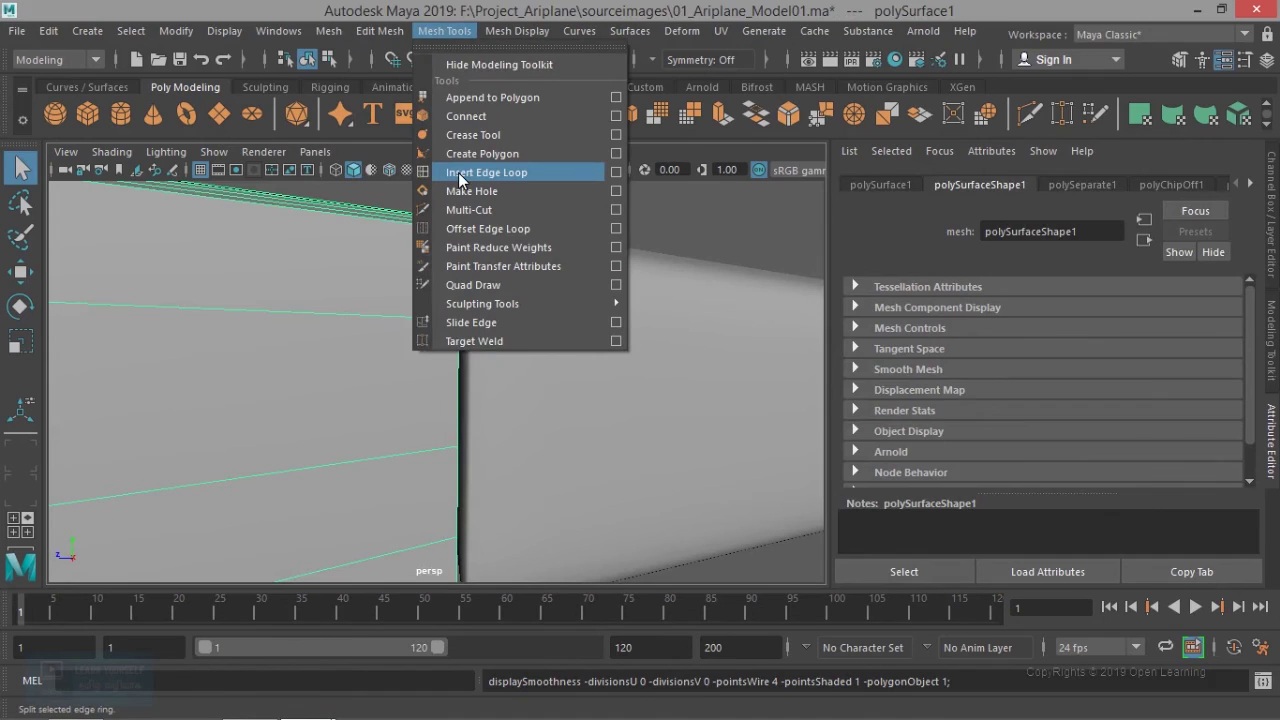
{"action": "left_click", "coordinate": [448, 171]}
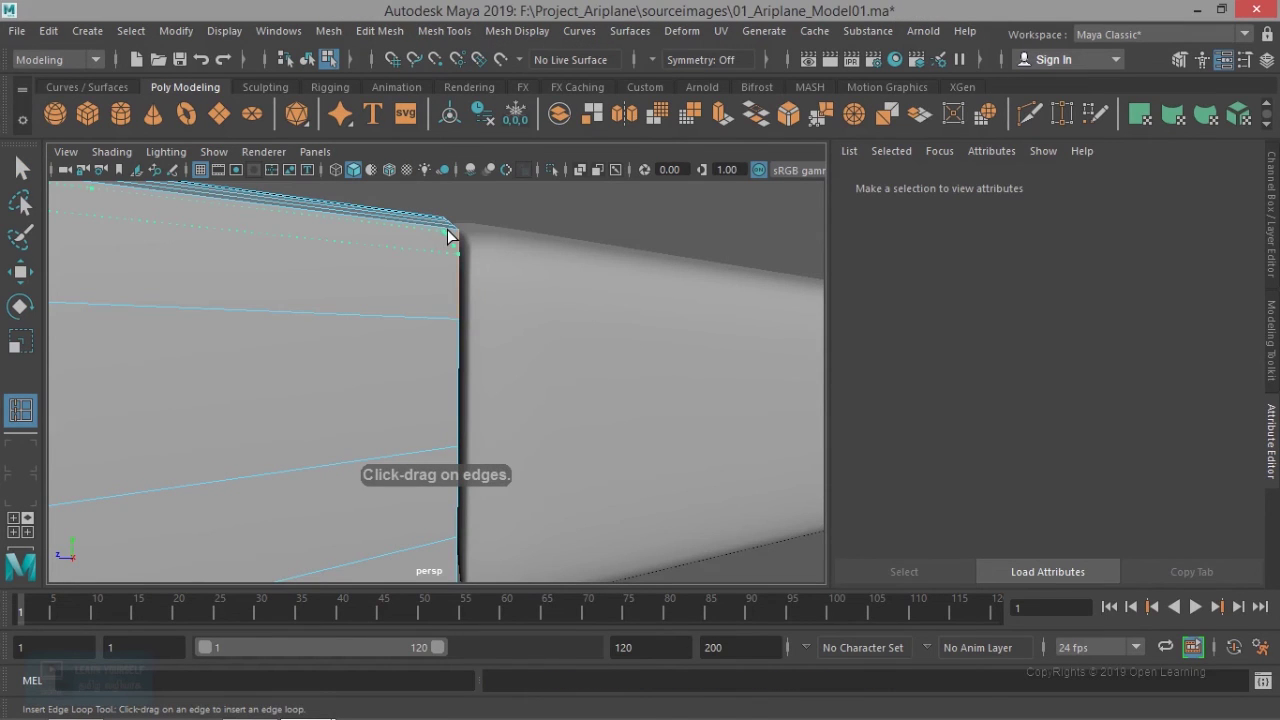
{"action": "left_click", "coordinate": [444, 234]}
{"action": "left_click_drag", "start_coordinate": [444, 232], "coordinate": [447, 248]}
{"action": "left_click_drag", "start_coordinate": [481, 289], "coordinate": [468, 286], "text": "alt"}
{"action": "key", "text": "3"}
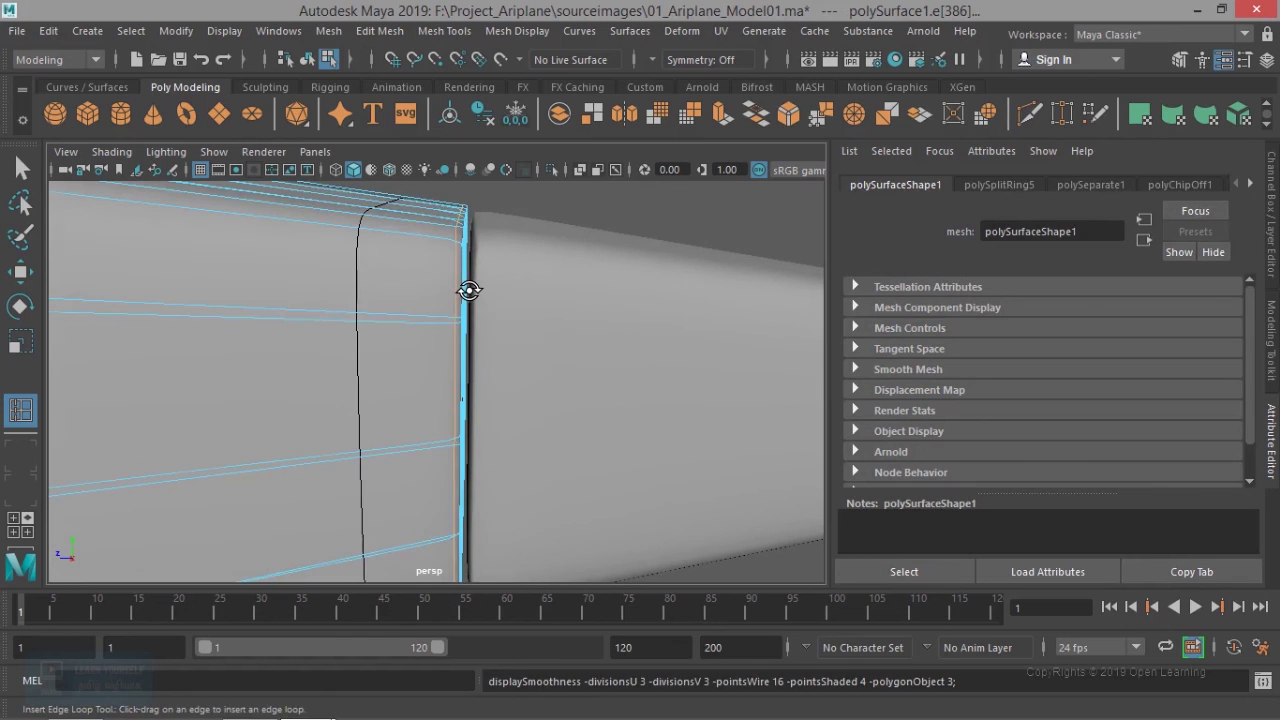
{"action": "key", "text": "q"}
{"action": "right_click_drag", "start_coordinate": [536, 261], "coordinate": [627, 232]}
{"action": "left_click", "coordinate": [627, 223]}
Step: Move the tail section slightly forward along the fuselage axis to close the gap at the joint
{"action": "scroll", "coordinate": [624, 273], "scroll_direction": "down", "scroll_amount": 3}
{"action": "left_click", "coordinate": [571, 375]}
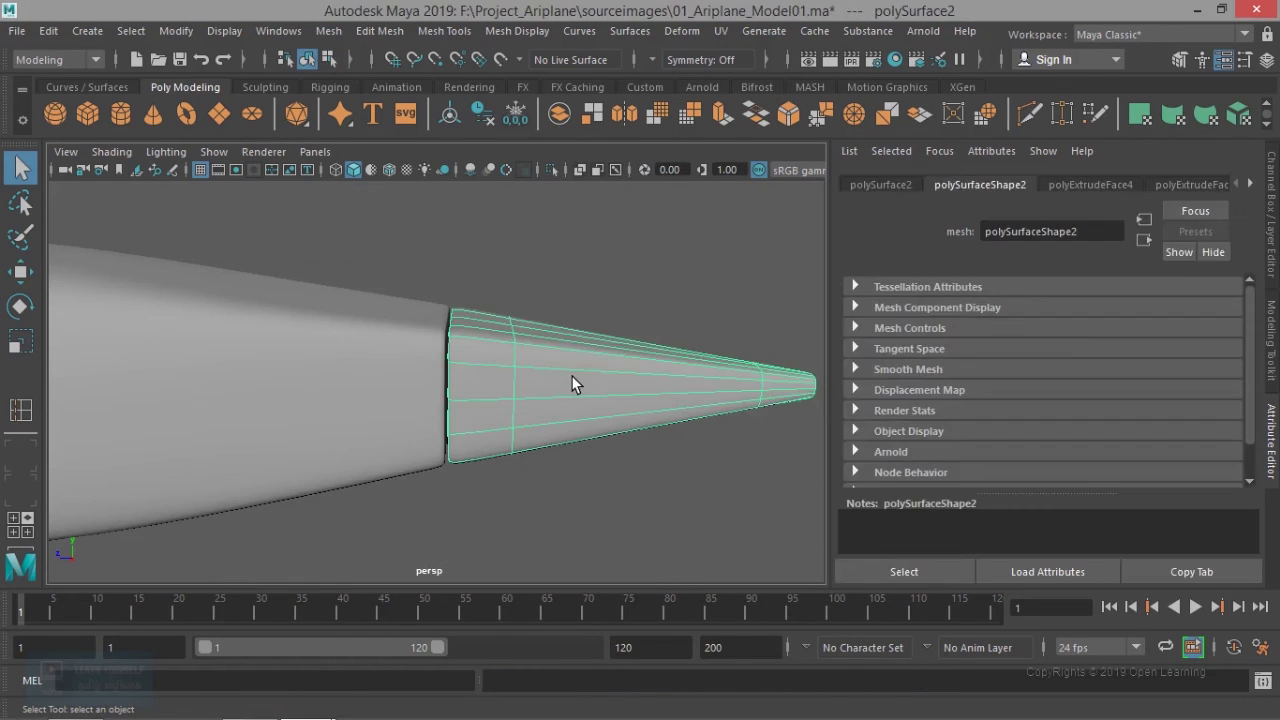
{"action": "key", "text": "w"}
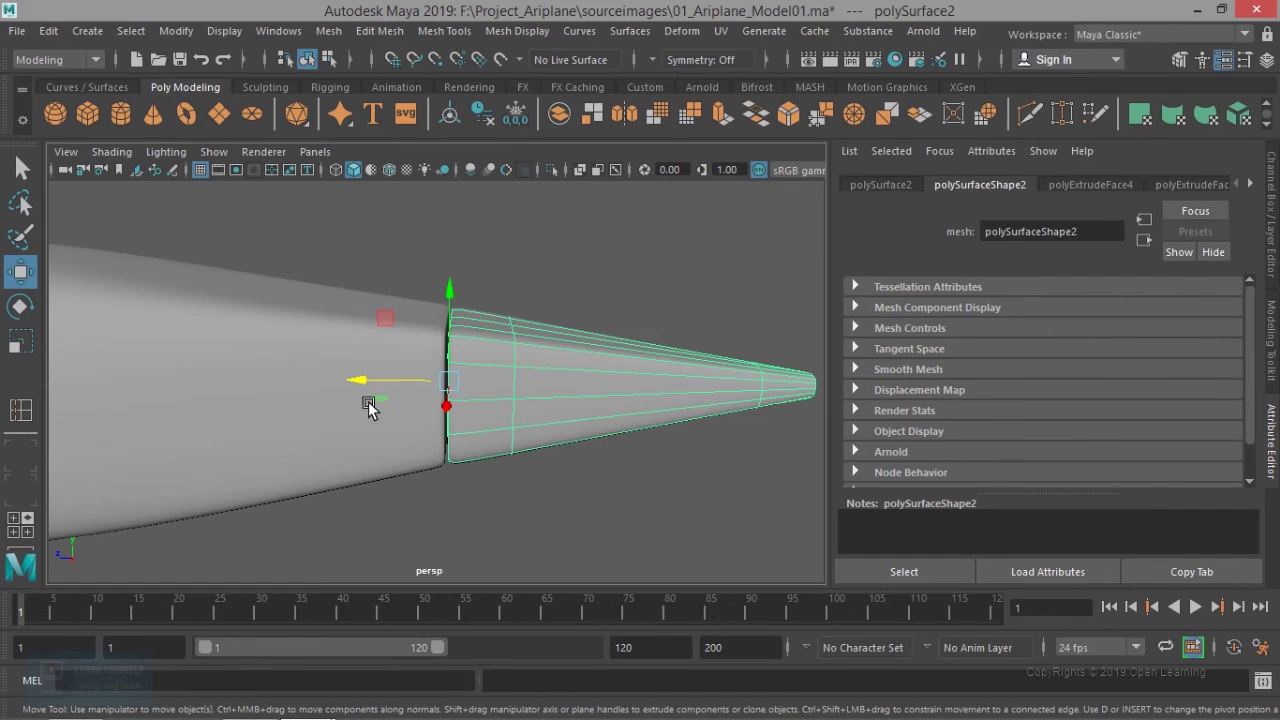
{"action": "left_click_drag", "start_coordinate": [360, 386], "coordinate": [357, 385]}
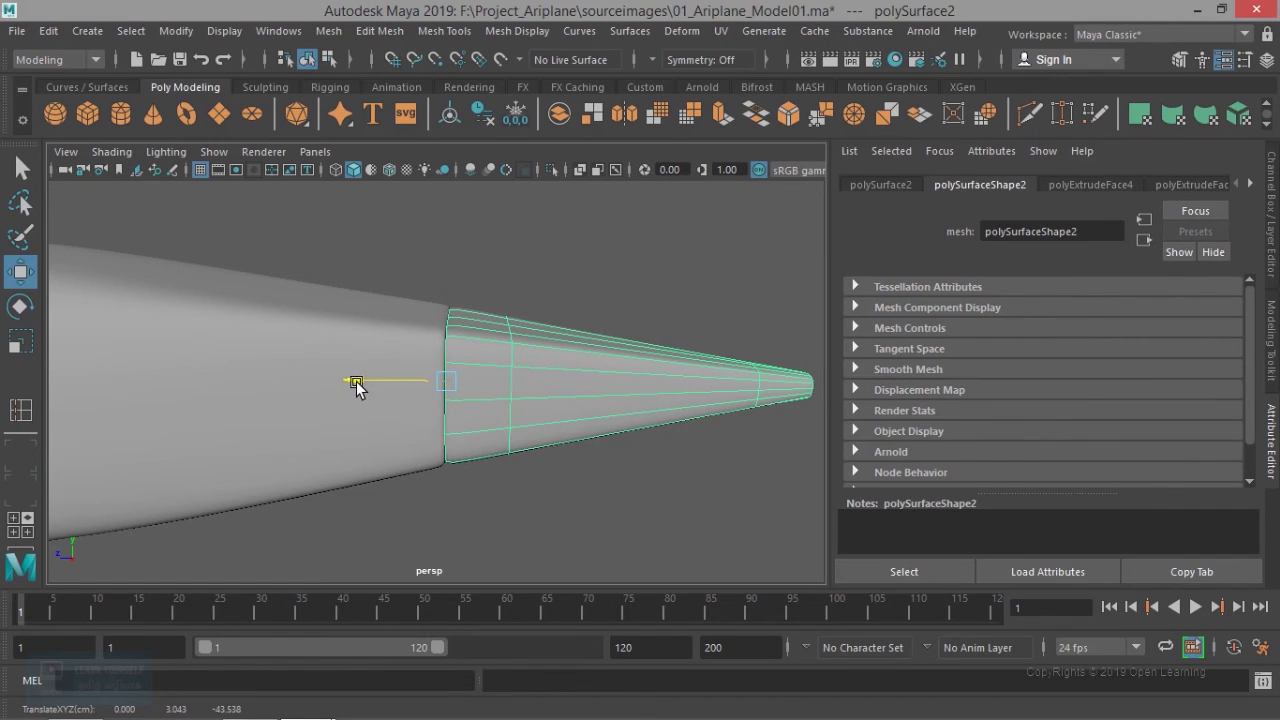
{"action": "left_click", "coordinate": [547, 303]}
Step: Examine the fuselage and tail section from several angles and compare them with the blueprint in the side view
{"action": "scroll", "coordinate": [547, 315], "scroll_direction": "down", "scroll_amount": 3}
{"action": "right_click_drag", "start_coordinate": [456, 378], "coordinate": [606, 420], "text": "alt"}
{"action": "left_click_drag", "start_coordinate": [606, 420], "coordinate": [488, 395], "text": "alt"}
{"action": "scroll", "coordinate": [493, 402], "scroll_direction": "down", "scroll_amount": 5}
{"action": "key", "text": "space"}
{"action": "key", "text": "space"}
{"action": "scroll", "coordinate": [590, 455], "scroll_direction": "down", "scroll_amount": 3}
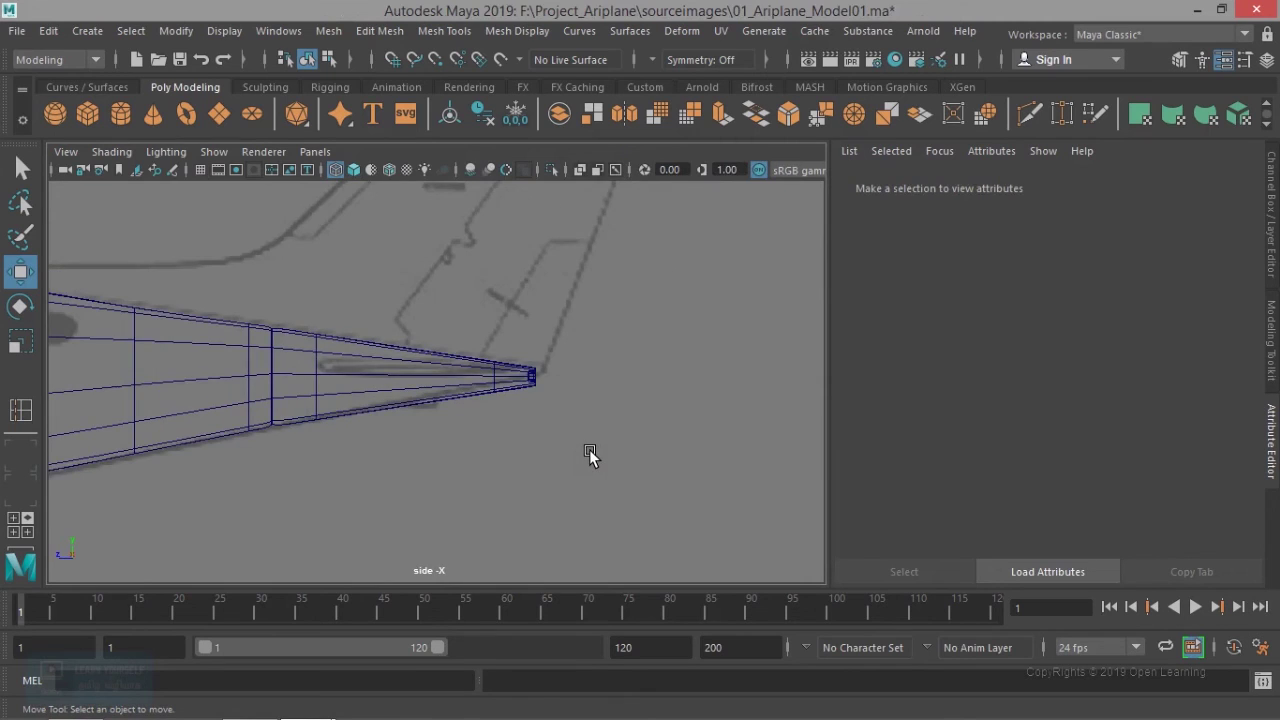
{"action": "scroll", "coordinate": [589, 449], "scroll_direction": "down", "scroll_amount": 4}
{"action": "middle_click_drag", "start_coordinate": [463, 452], "coordinate": [640, 437], "text": "alt"}
{"action": "scroll", "coordinate": [529, 436], "scroll_direction": "up", "scroll_amount": 3}
{"action": "scroll", "coordinate": [658, 426], "scroll_direction": "up", "scroll_amount": 2}
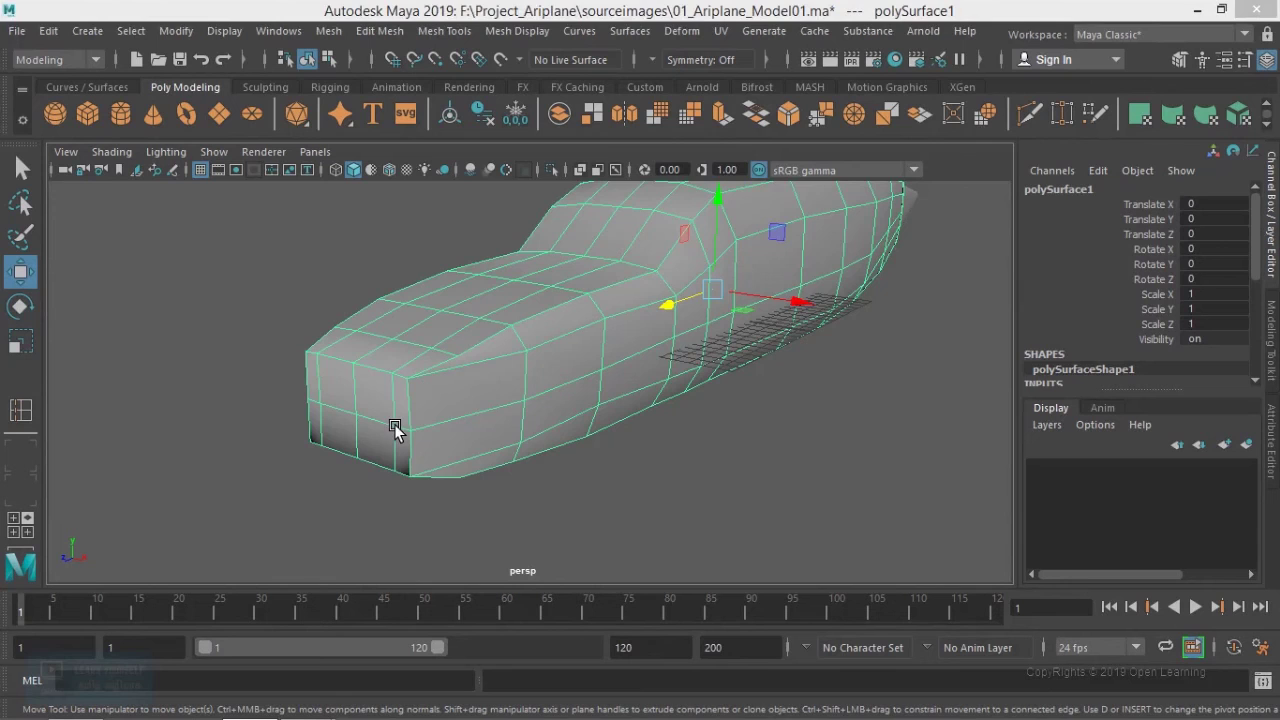
Step: Select the top and bottom centre vertices of the nose's front face and activate the Scale tool
{"action": "left_click_drag", "start_coordinate": [397, 425], "coordinate": [580, 421], "text": "alt"}
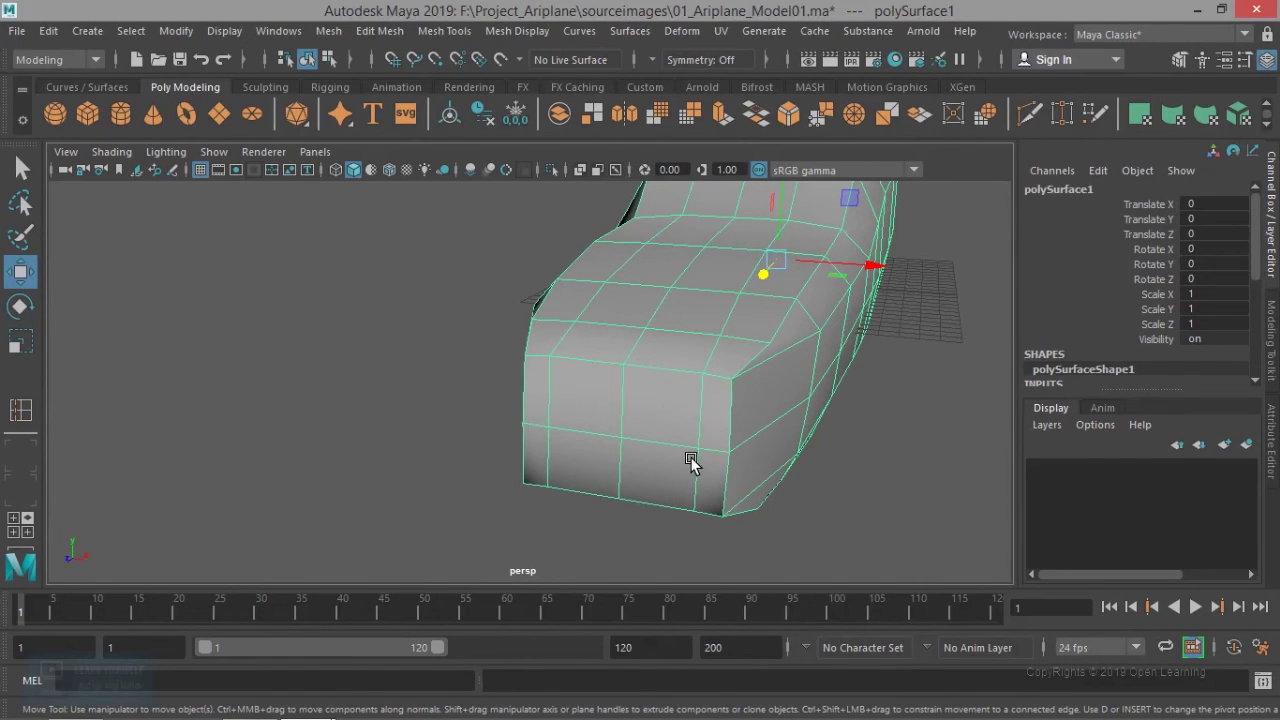
{"action": "right_click_drag", "start_coordinate": [666, 368], "coordinate": [574, 306]}
{"action": "left_click", "coordinate": [622, 370]}
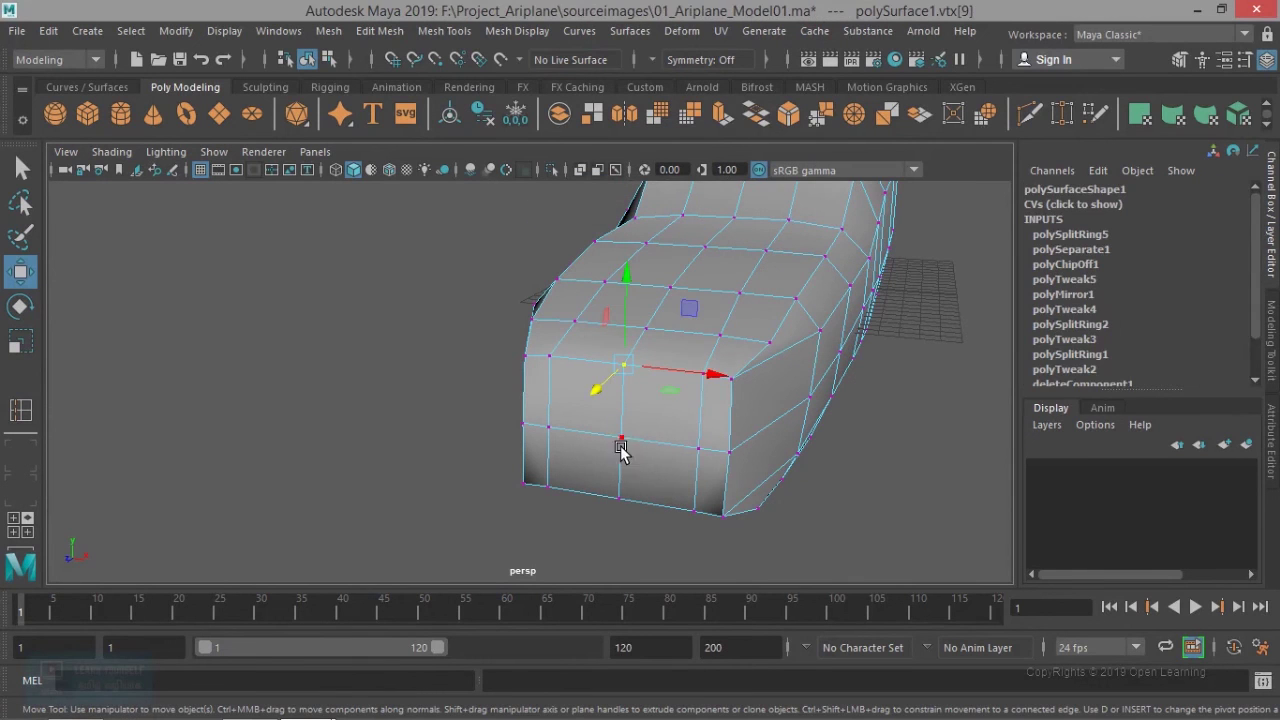
{"action": "left_click", "coordinate": [621, 500], "text": "shift"}
{"action": "key", "text": "r"}
Step: Try to stretch the nose's front vertices vertically, starting with the centre pair and adding their neighbours
{"action": "left_click_drag", "start_coordinate": [623, 357], "coordinate": [623, 323]}
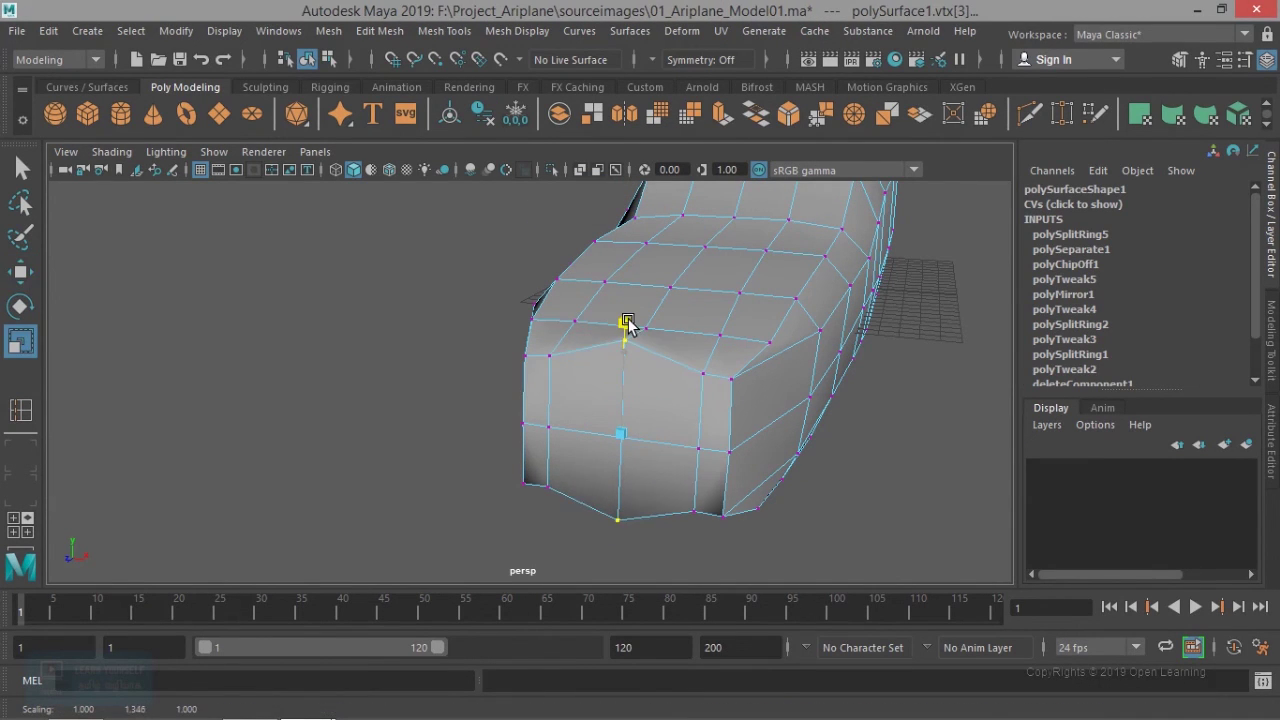
{"action": "left_click", "coordinate": [703, 372], "text": "shift"}
{"action": "left_click", "coordinate": [549, 356], "text": "shift"}
{"action": "left_click", "coordinate": [692, 512], "text": "shift"}
{"action": "left_click_drag", "start_coordinate": [623, 352], "coordinate": [624, 335]}
{"action": "left_click_drag", "start_coordinate": [740, 328], "coordinate": [696, 360], "text": "alt"}
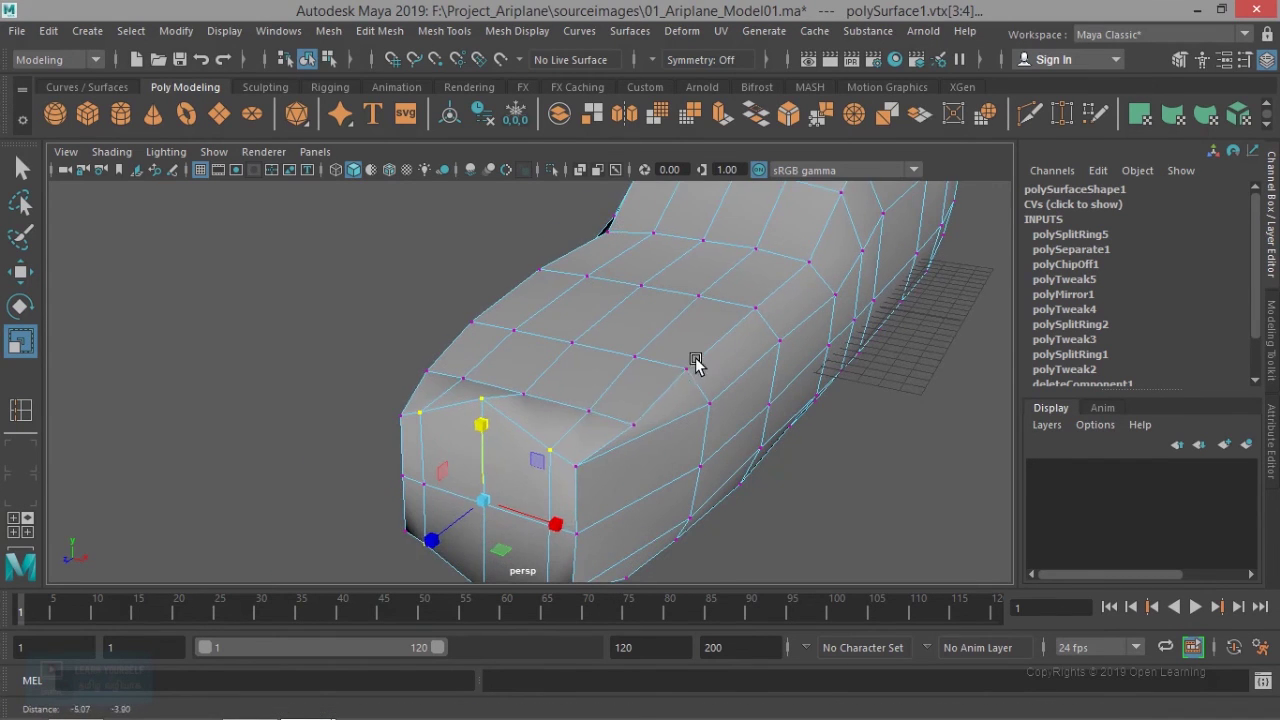
{"action": "left_click", "coordinate": [589, 411]}
{"action": "left_click", "coordinate": [463, 378], "text": "shift"}
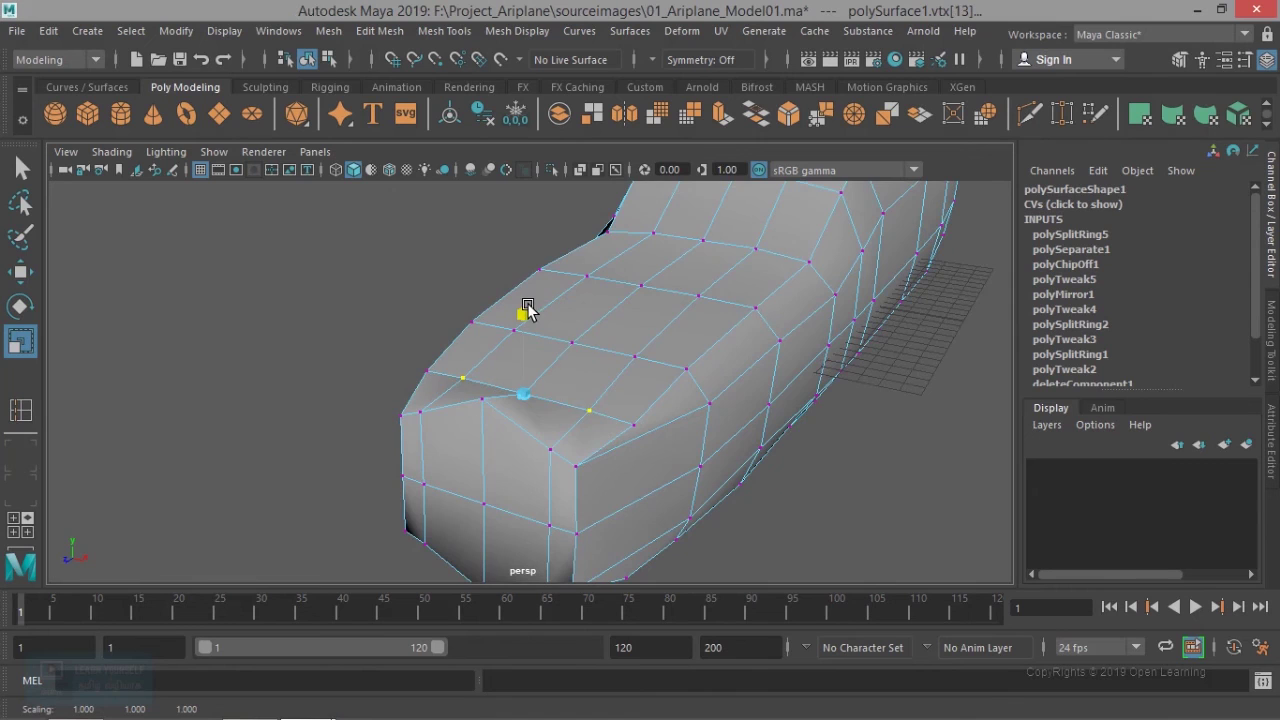
Step: Undo the vertical scaling of the nose's front vertices back to the centre pair selection
{"action": "key", "text": "ctrl+z"}
{"action": "key", "text": "ctrl+z"}
{"action": "key", "text": "ctrl+z"}
{"action": "key", "text": "ctrl+z"}
{"action": "key", "text": "ctrl+z"}
{"action": "key", "text": "ctrl+z"}
{"action": "middle_click_drag", "start_coordinate": [617, 194], "coordinate": [566, 452], "text": "alt"}
{"action": "key", "text": "ctrl+z"}
{"action": "key", "text": "ctrl+z"}
{"action": "key", "text": "ctrl+z"}
{"action": "key", "text": "ctrl+z"}
Step: Add the centre vertex behind the nose's upper front edge to the selection and stretch the vertices vertically
{"action": "left_click", "coordinate": [554, 338], "text": "shift"}
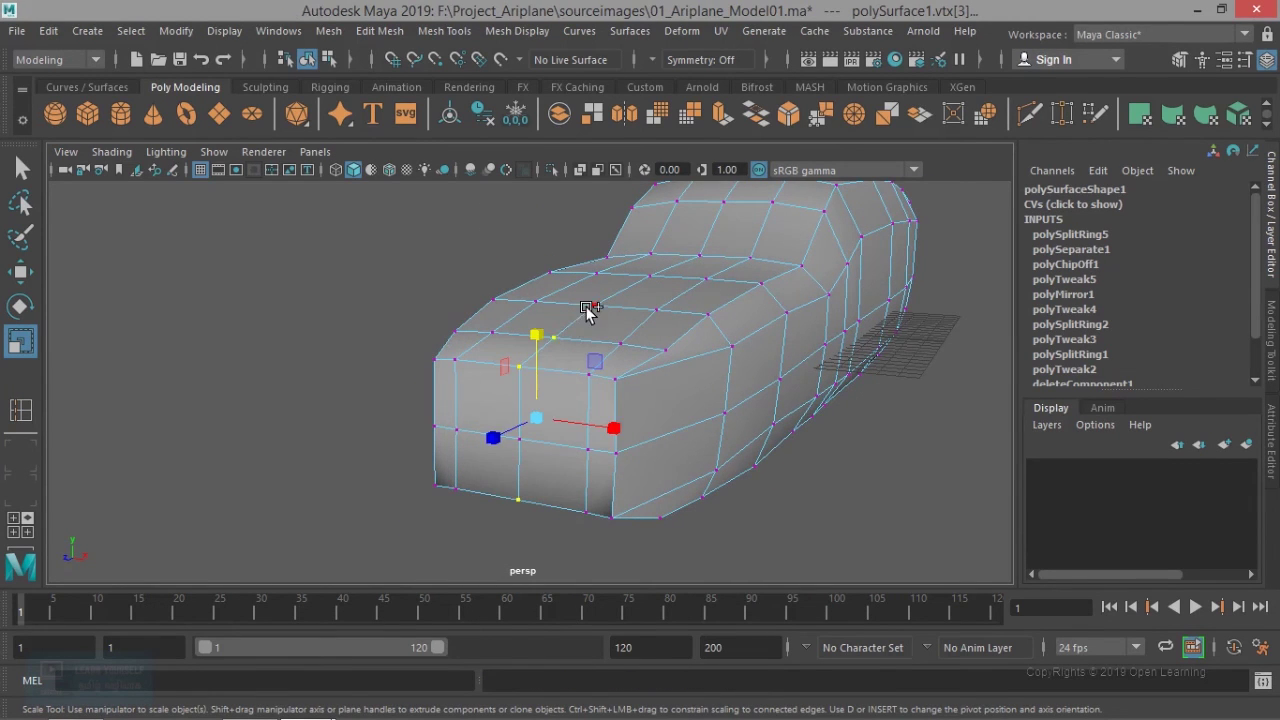
{"action": "left_click_drag", "start_coordinate": [591, 305], "coordinate": [511, 312], "text": "alt"}
{"action": "left_click_drag", "start_coordinate": [517, 409], "coordinate": [600, 418], "text": "alt"}
{"action": "mouse_move", "coordinate": [509, 443]}
{"action": "right_mouse_down", "text": "alt"}
{"action": "mouse_move", "coordinate": [529, 450]}
{"action": "mouse_move", "coordinate": [515, 446]}
{"action": "right_mouse_up", "text": "alt"}
Step: Scale the side vertices of the nose's front face horizontally so the middle pair sits wider than the corners
{"action": "left_click", "coordinate": [628, 292]}
{"action": "left_click", "coordinate": [621, 515], "text": "shift"}
{"action": "key", "text": "q"}
{"action": "left_click", "coordinate": [621, 411], "text": "shift"}
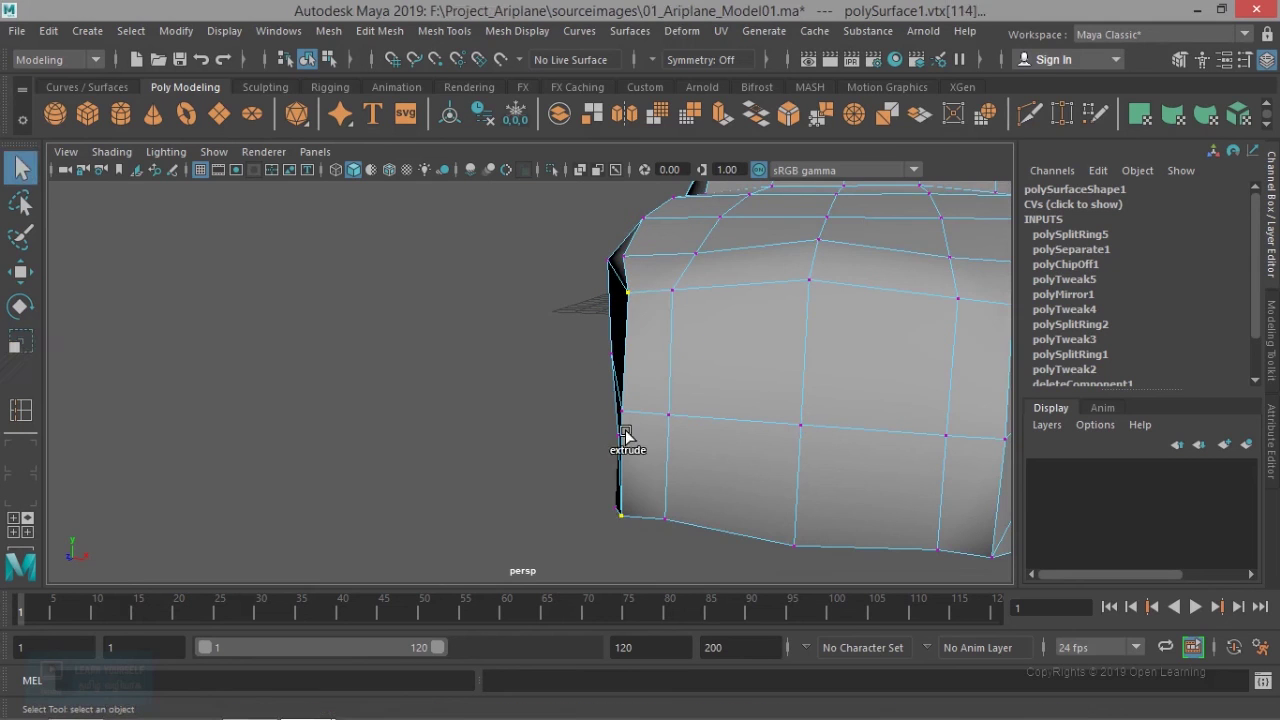
{"action": "middle_click_drag", "start_coordinate": [673, 446], "coordinate": [600, 440], "text": "alt"}
{"action": "left_click", "coordinate": [685, 297], "text": "shift"}
{"action": "left_click", "coordinate": [685, 431], "text": "shift"}
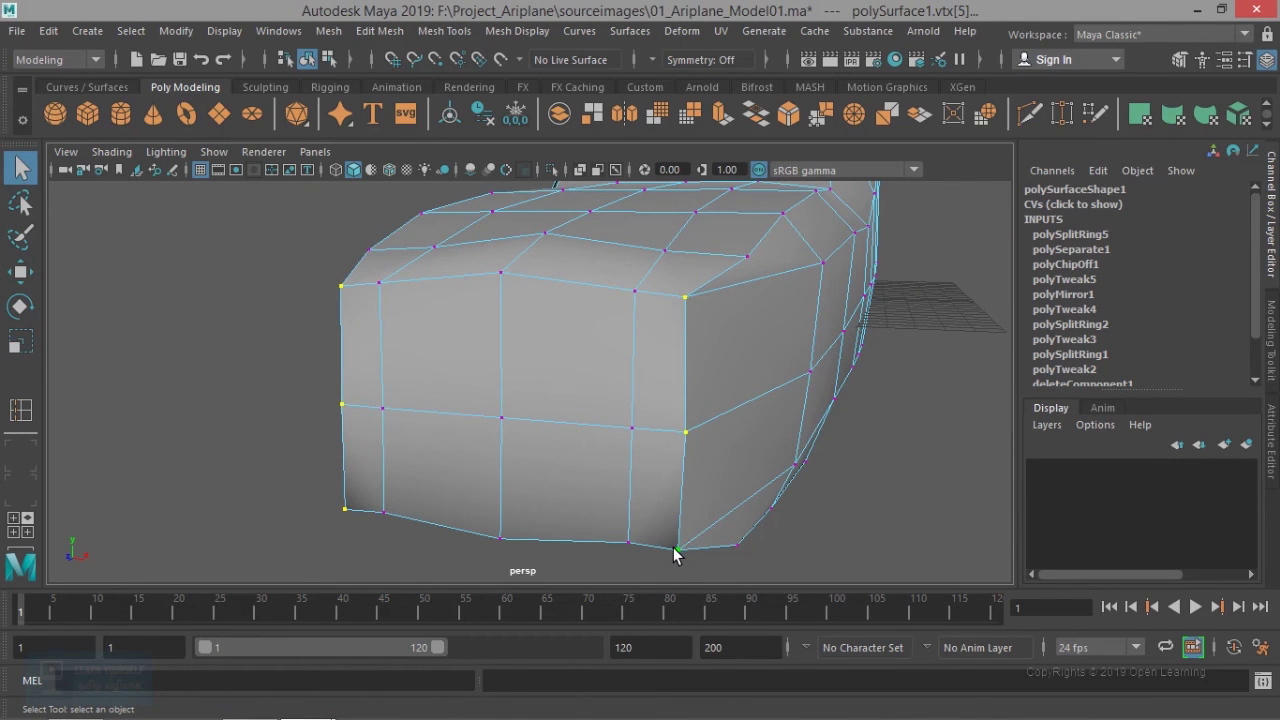
{"action": "key", "text": "r"}
{"action": "left_click_drag", "start_coordinate": [580, 420], "coordinate": [783, 343], "text": "alt"}
{"action": "left_click_drag", "start_coordinate": [360, 486], "coordinate": [832, 583], "text": "ctrl"}
{"action": "left_click_drag", "start_coordinate": [656, 430], "coordinate": [666, 430]}
Step: Scale the inner top and bottom vertices of the nose's front face vertically to about 1.1, and stretch the centre pair further outward
{"action": "left_click", "coordinate": [445, 300]}
{"action": "left_click", "coordinate": [708, 304], "text": "shift"}
{"action": "left_click", "coordinate": [448, 524], "text": "shift"}
{"action": "left_click", "coordinate": [698, 541], "text": "shift"}
{"action": "left_click_drag", "start_coordinate": [572, 337], "coordinate": [574, 328]}
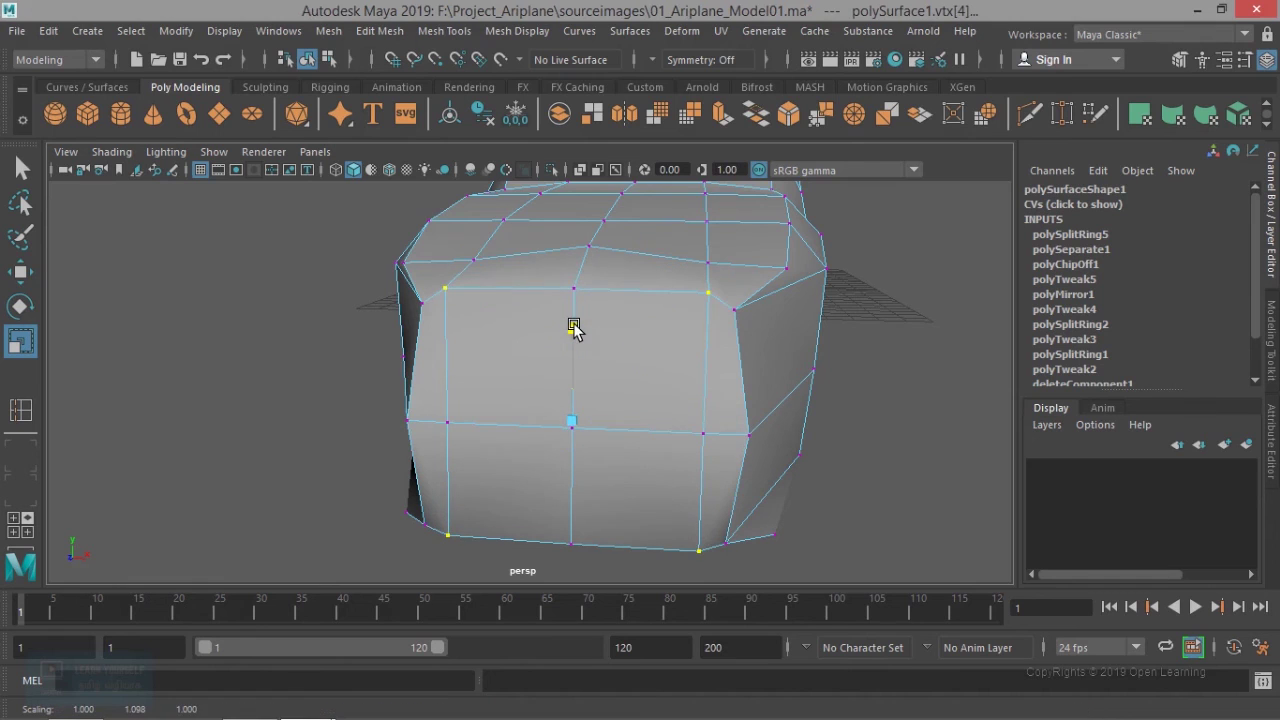
{"action": "left_click", "coordinate": [573, 288]}
{"action": "left_click", "coordinate": [570, 546], "text": "shift"}
{"action": "left_click_drag", "start_coordinate": [571, 337], "coordinate": [571, 323]}
Step: Preview the reshaped nose in smooth display, examine the whole fuselage, and return it to the unsmoothed display
{"action": "key", "text": "3"}
{"action": "right_click_drag", "start_coordinate": [655, 262], "coordinate": [749, 234]}
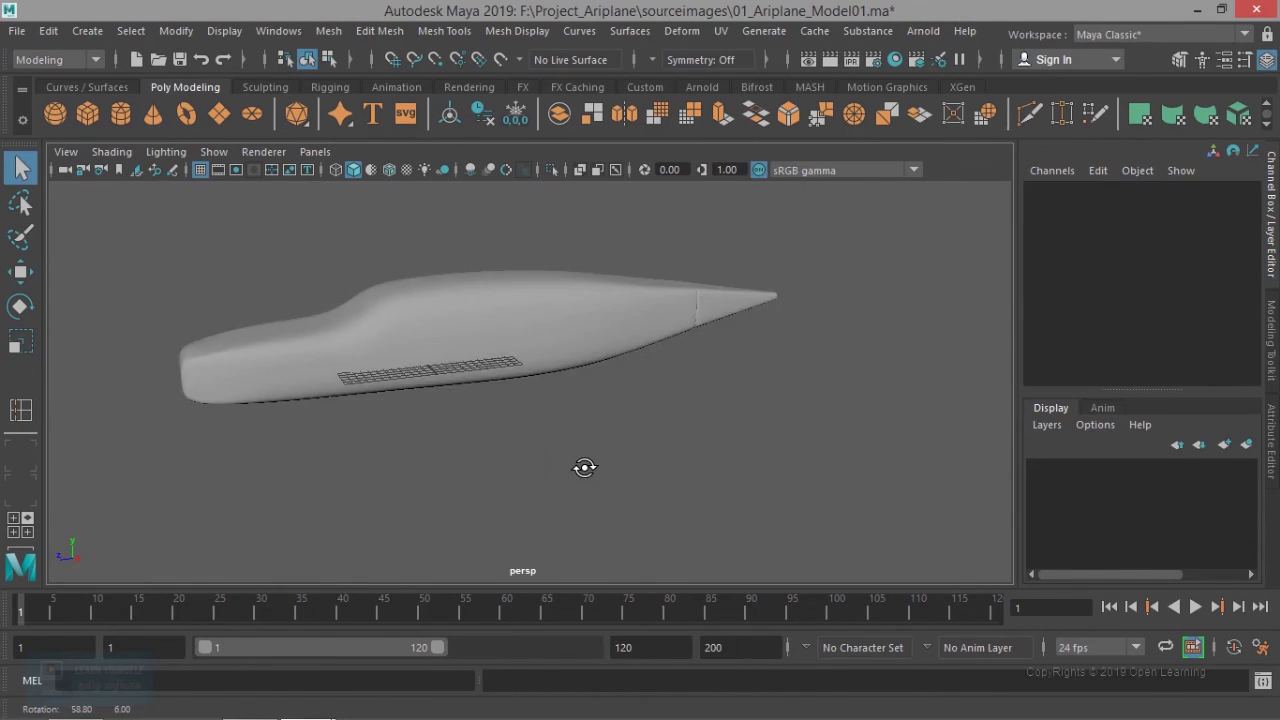
{"action": "middle_click_drag", "start_coordinate": [584, 467], "coordinate": [769, 407], "text": "alt"}
{"action": "scroll", "coordinate": [769, 407], "scroll_direction": "up", "scroll_amount": 5}
{"action": "middle_click_drag", "start_coordinate": [754, 290], "coordinate": [694, 378], "text": "alt"}
{"action": "left_click", "coordinate": [694, 378]}
{"action": "left_click_drag", "start_coordinate": [694, 378], "coordinate": [587, 393], "text": "alt"}
{"action": "key", "text": "1"}
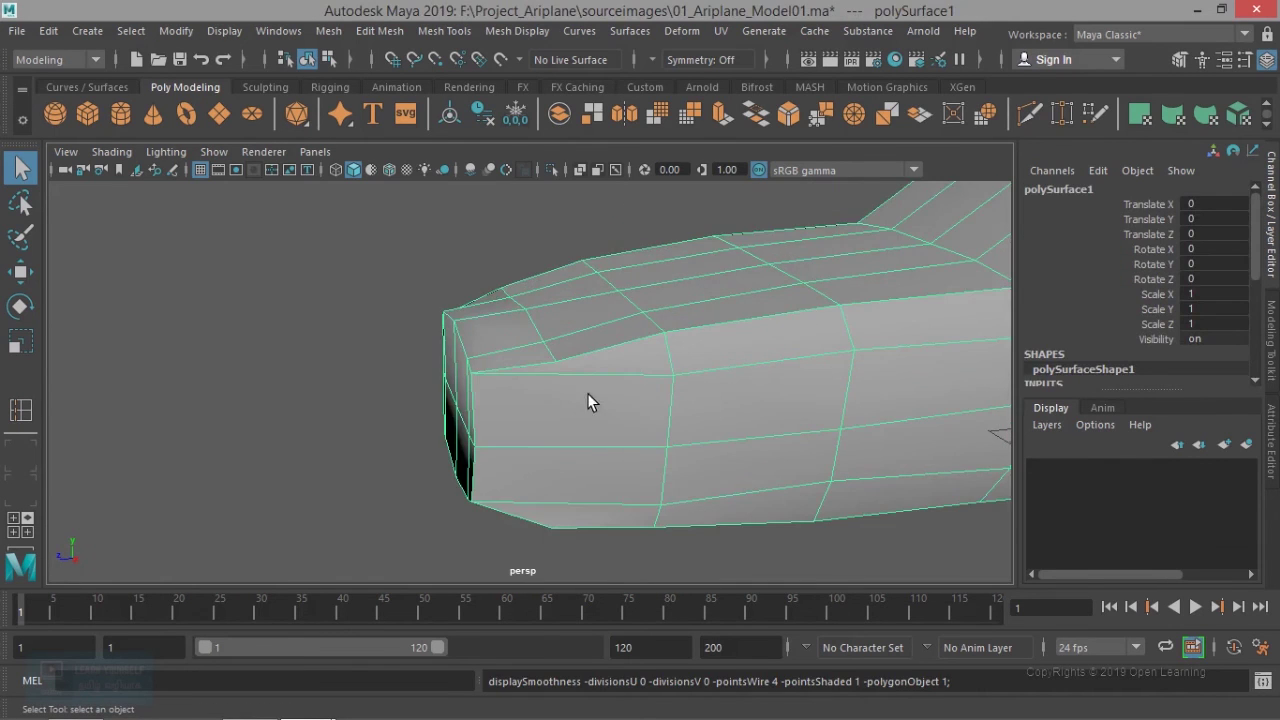
Step: Select the three vertices in the middle of the row behind the nose's upper front edge and move them slightly up
{"action": "left_click_drag", "start_coordinate": [470, 340], "coordinate": [548, 382], "text": "alt"}
{"action": "middle_click_drag", "start_coordinate": [742, 378], "coordinate": [659, 353], "text": "alt"}
{"action": "scroll", "coordinate": [659, 353], "scroll_direction": "up", "scroll_amount": 3}
{"action": "right_click_drag", "start_coordinate": [659, 353], "coordinate": [598, 186]}
{"action": "left_click", "coordinate": [657, 356]}
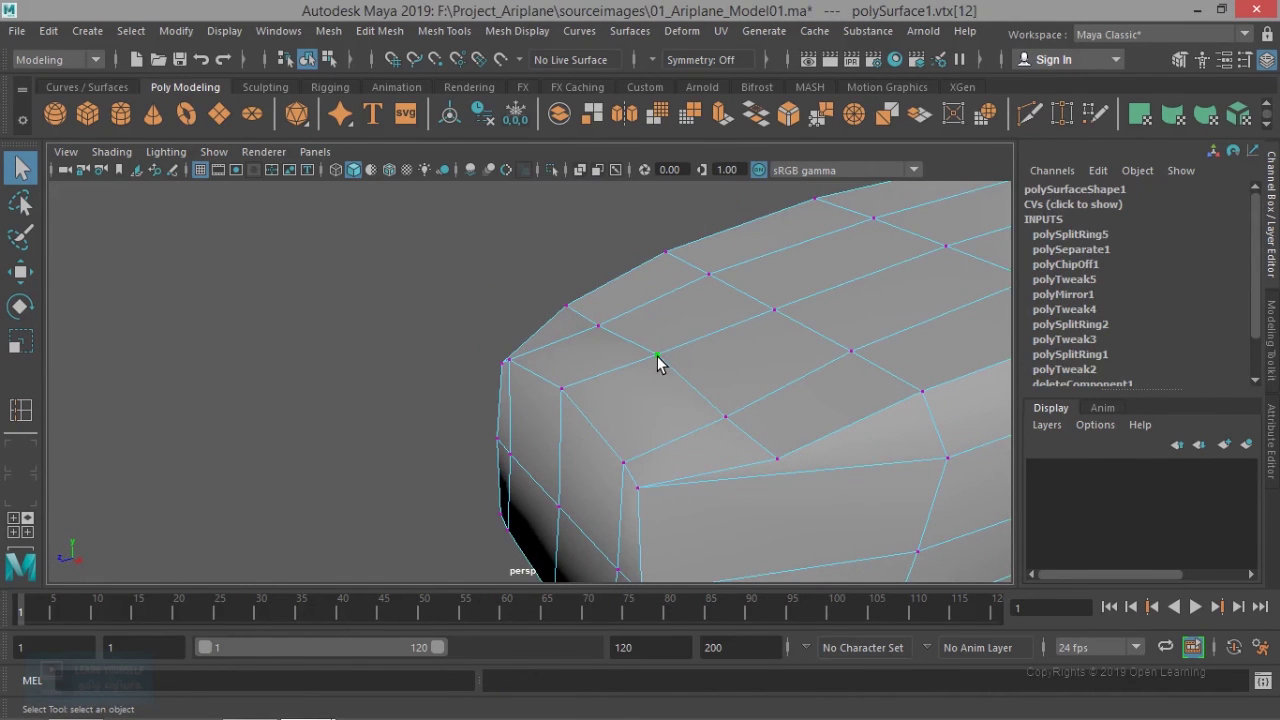
{"action": "left_click", "coordinate": [601, 326], "text": "shift"}
{"action": "key", "text": "w"}
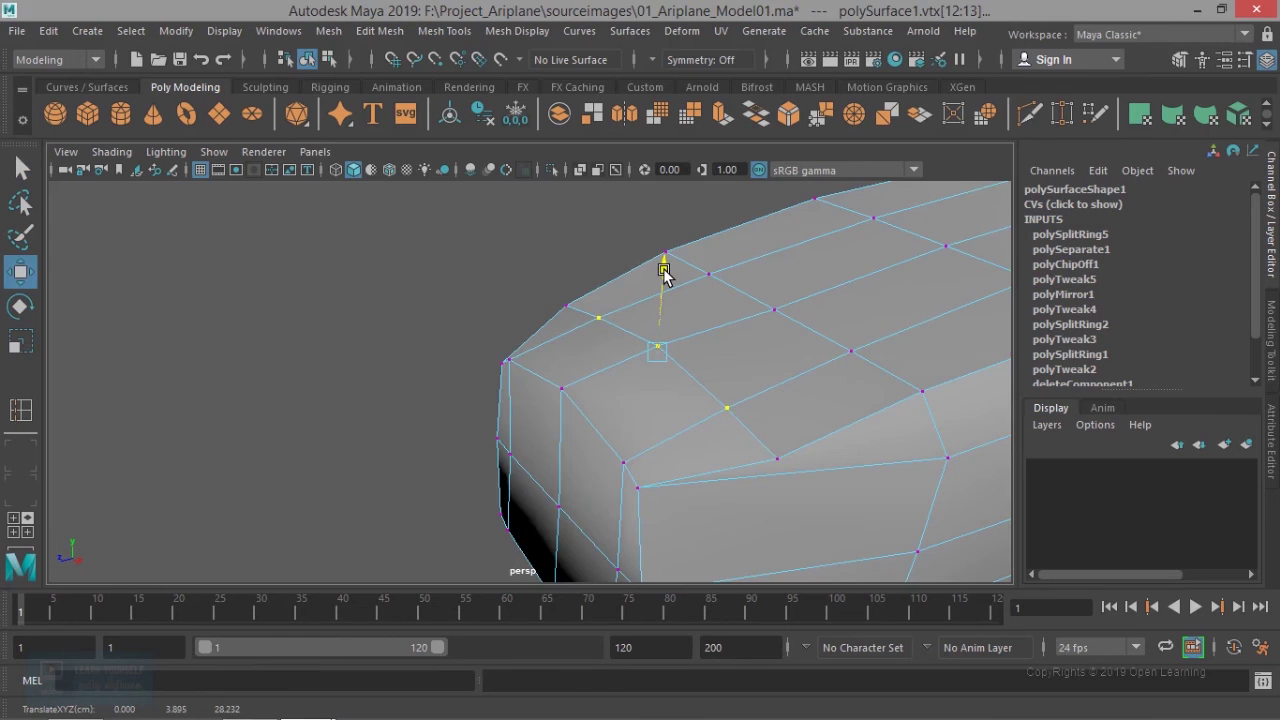
Step: Return the fuselage to object selection and show it in smooth display, checking the nose from the side
{"action": "left_click_drag", "start_coordinate": [640, 380], "coordinate": [640, 400], "text": "alt"}
{"action": "scroll", "coordinate": [641, 410], "scroll_direction": "up", "scroll_amount": 4}
{"action": "middle_click_drag", "start_coordinate": [643, 431], "coordinate": [751, 537], "text": "alt"}
{"action": "right_click_drag", "start_coordinate": [635, 460], "coordinate": [711, 163]}
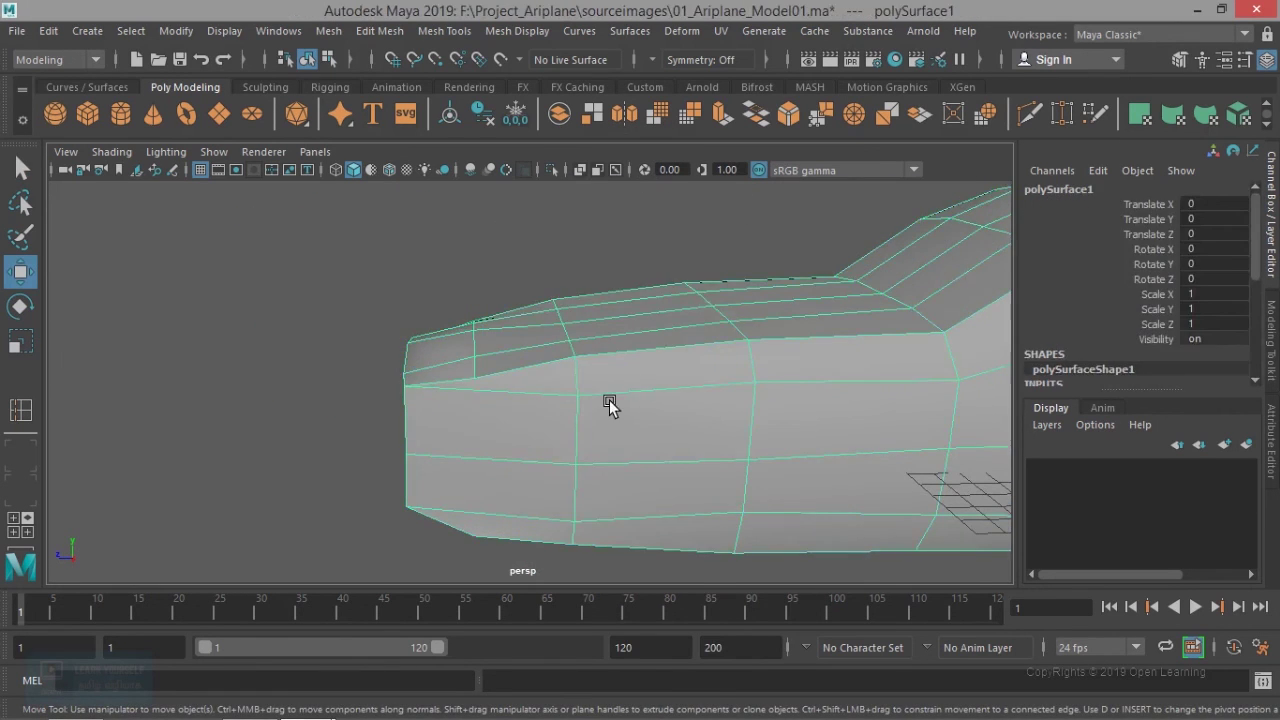
{"action": "key", "text": "3"}
{"action": "left_click", "coordinate": [520, 260]}
{"action": "left_click_drag", "start_coordinate": [463, 365], "coordinate": [404, 430], "text": "alt"}
{"action": "left_click", "coordinate": [120, 115]}
{"action": "scroll", "coordinate": [557, 439], "scroll_direction": "down", "scroll_amount": 4}
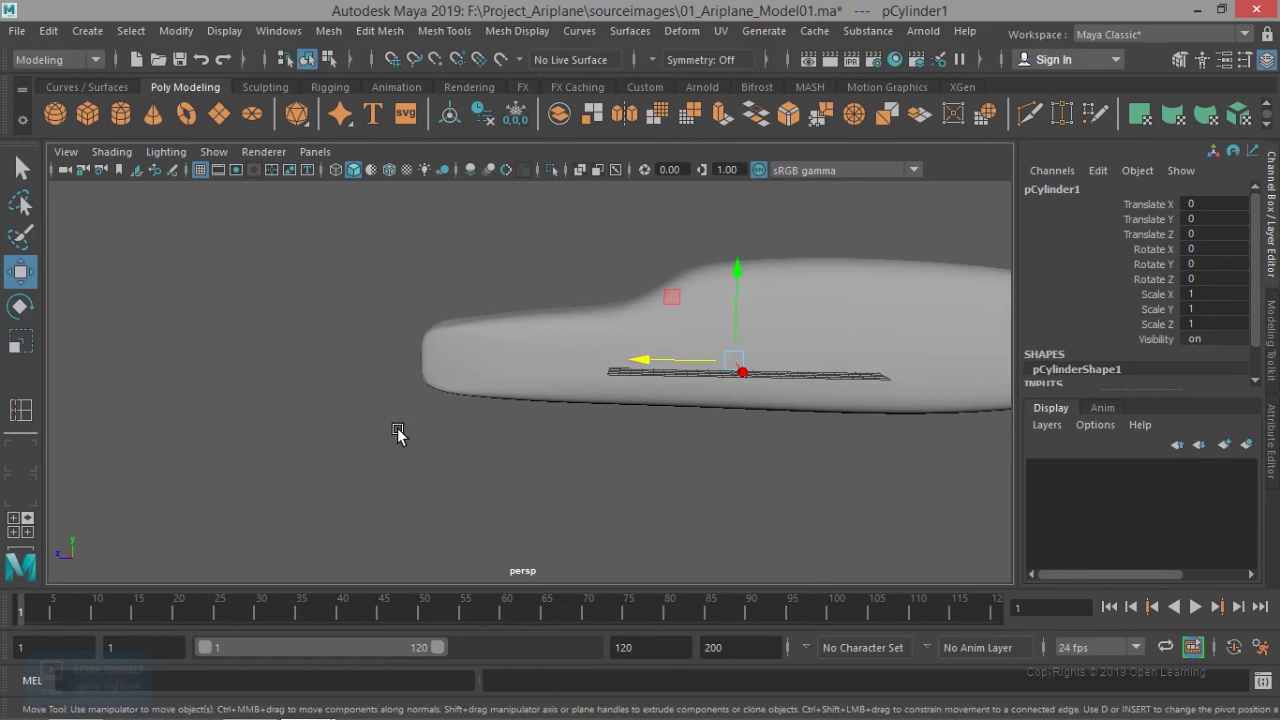
{"action": "left_click", "coordinate": [397, 432]}
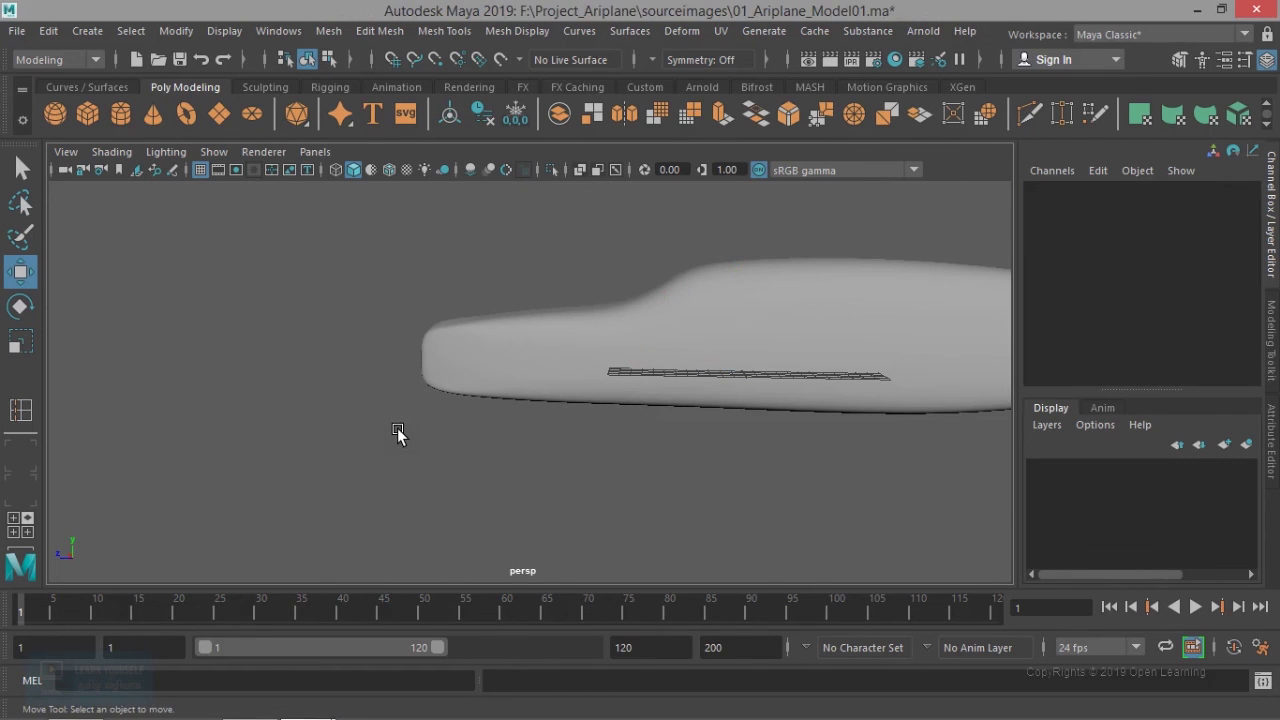
Step: Create a polygon sphere and move it forward along Z to about 33.9, just ahead of the nose
{"action": "left_click", "coordinate": [54, 111]}
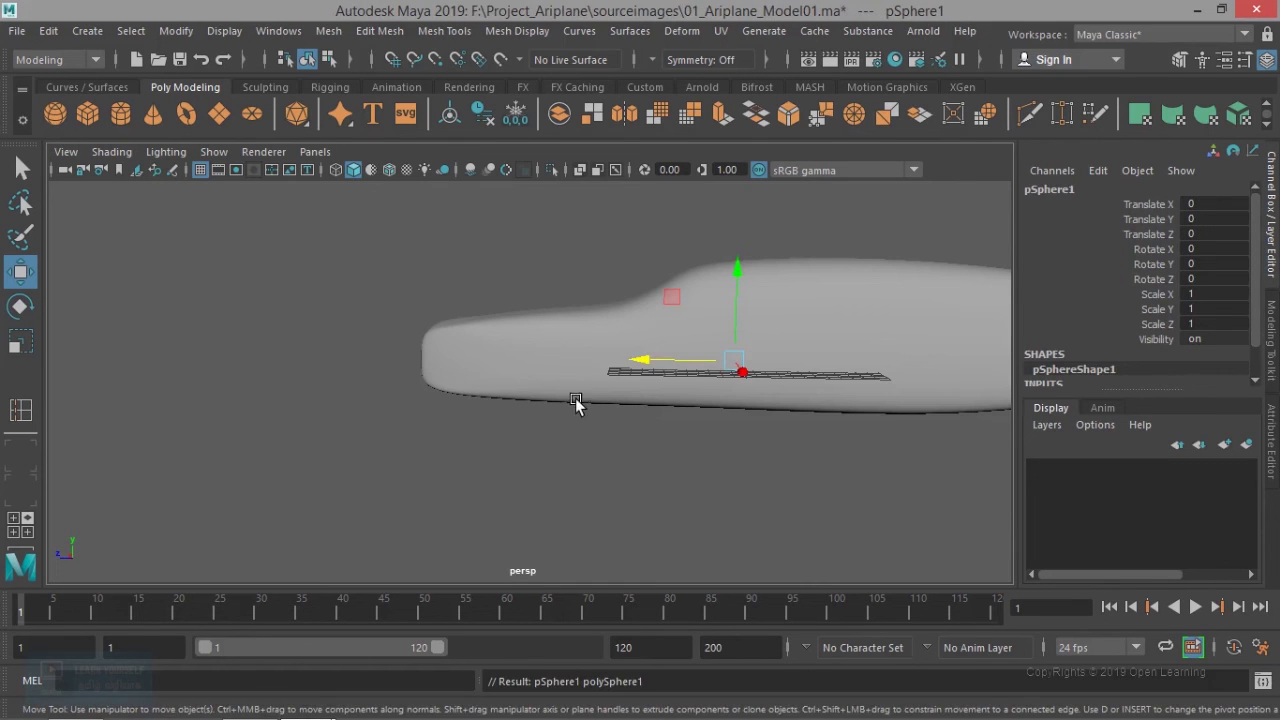
{"action": "left_click_drag", "start_coordinate": [526, 380], "coordinate": [546, 443], "text": "alt"}
{"action": "left_click_drag", "start_coordinate": [548, 398], "coordinate": [229, 400]}
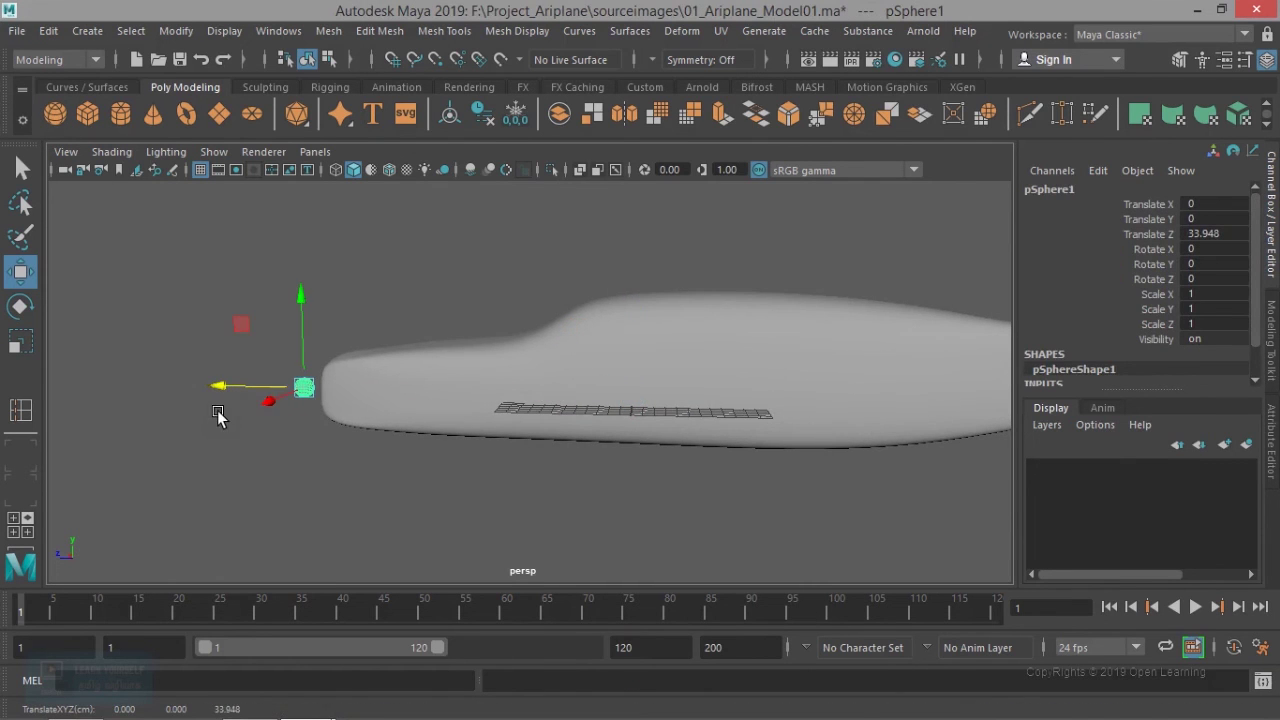
Step: Scale the sphere uniformly to about 4.18 and set its Rotate X to 90
{"action": "scroll", "coordinate": [220, 420], "scroll_direction": "up", "scroll_amount": 2}
{"action": "middle_click_drag", "start_coordinate": [237, 443], "coordinate": [573, 458], "text": "alt"}
{"action": "left_click_drag", "start_coordinate": [573, 458], "coordinate": [632, 456], "text": "alt"}
{"action": "key", "text": "r"}
{"action": "key", "text": "e"}
{"action": "left_click_drag", "start_coordinate": [531, 377], "coordinate": [452, 345]}
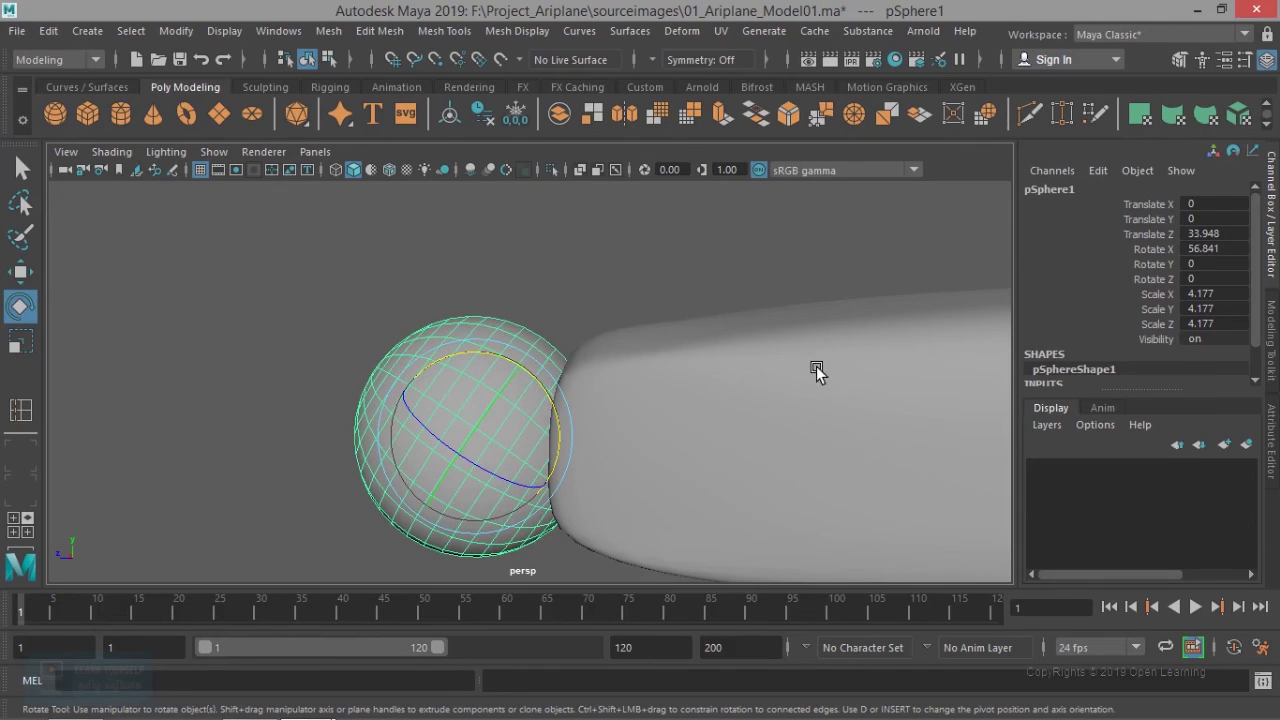
{"action": "double_click", "coordinate": [1218, 248]}
{"action": "type", "text": "90"}
{"action": "key", "text": "Return"}
Step: Set both the axis and height subdivisions of the sphere to 10
{"action": "scroll", "coordinate": [1093, 345], "scroll_direction": "down", "scroll_amount": 1}
{"action": "left_click", "coordinate": [1079, 362]}
{"action": "scroll", "coordinate": [1082, 362], "scroll_direction": "down", "scroll_amount": 2}
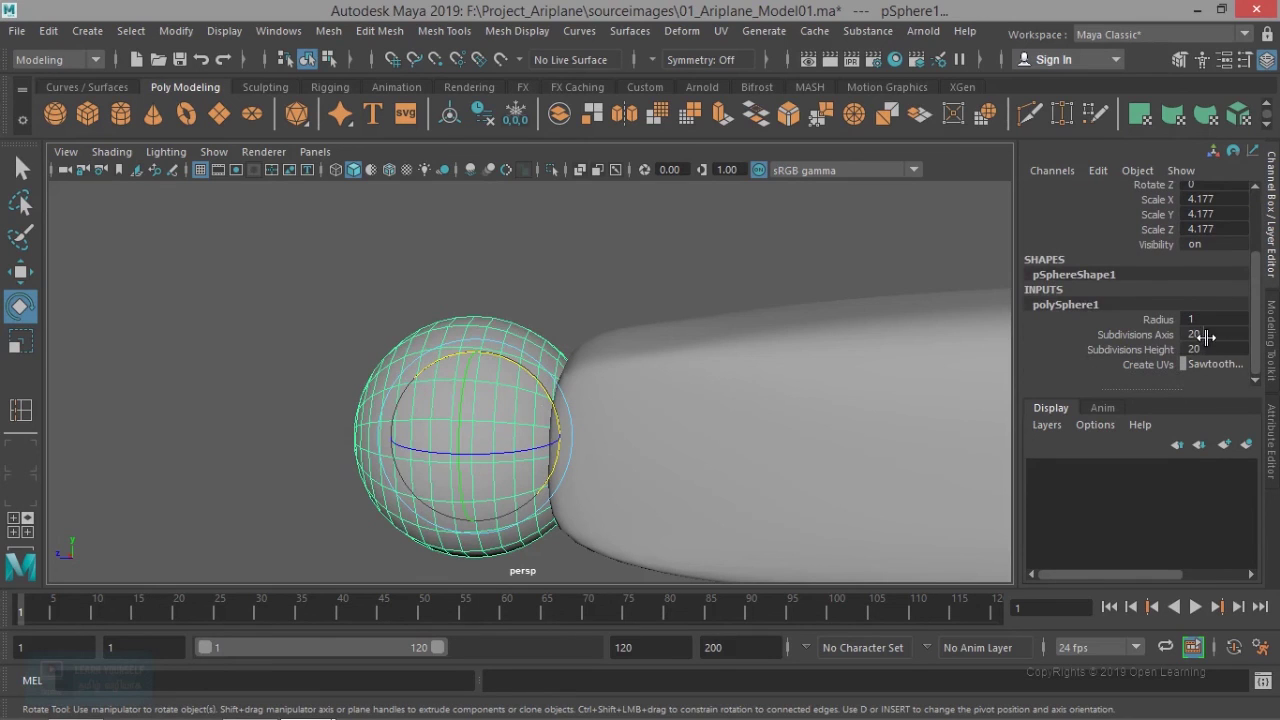
{"action": "left_click", "coordinate": [1158, 333]}
{"action": "left_click_drag", "start_coordinate": [1189, 334], "coordinate": [1194, 349]}
{"action": "type", "text": "12"}
{"action": "key", "text": "Return"}
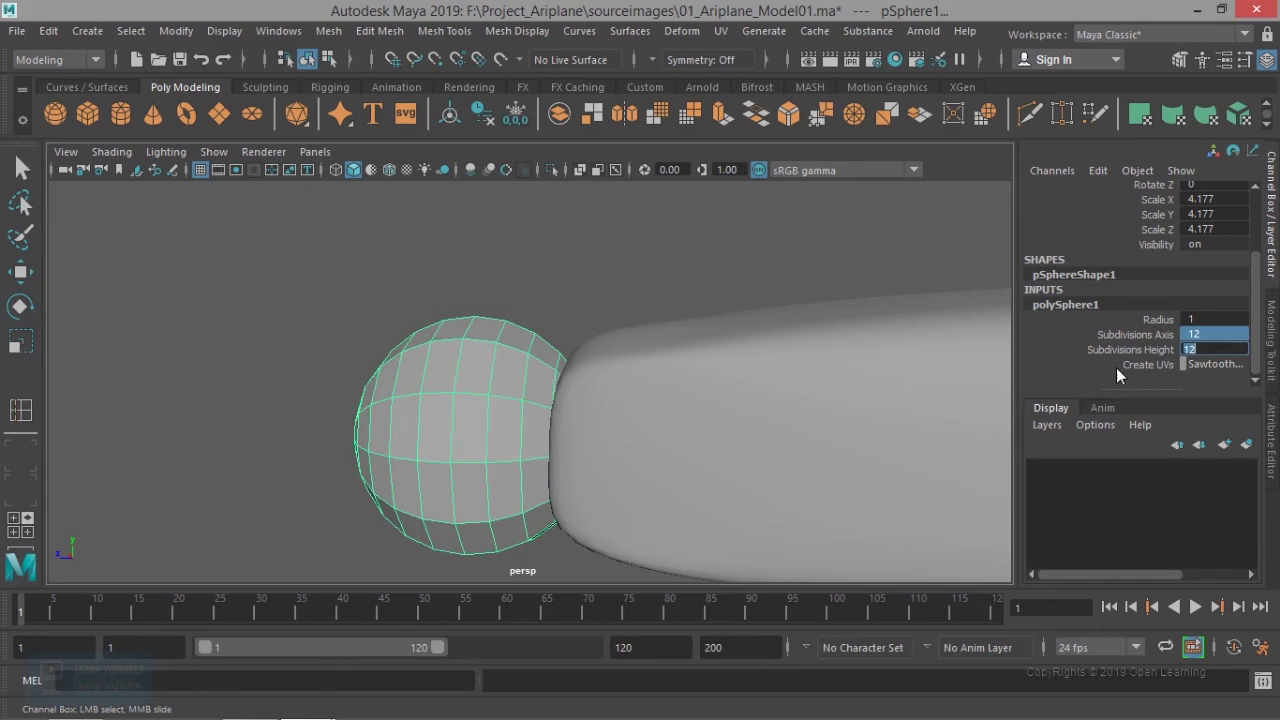
{"action": "type", "text": "10"}
{"action": "key", "text": "Return"}
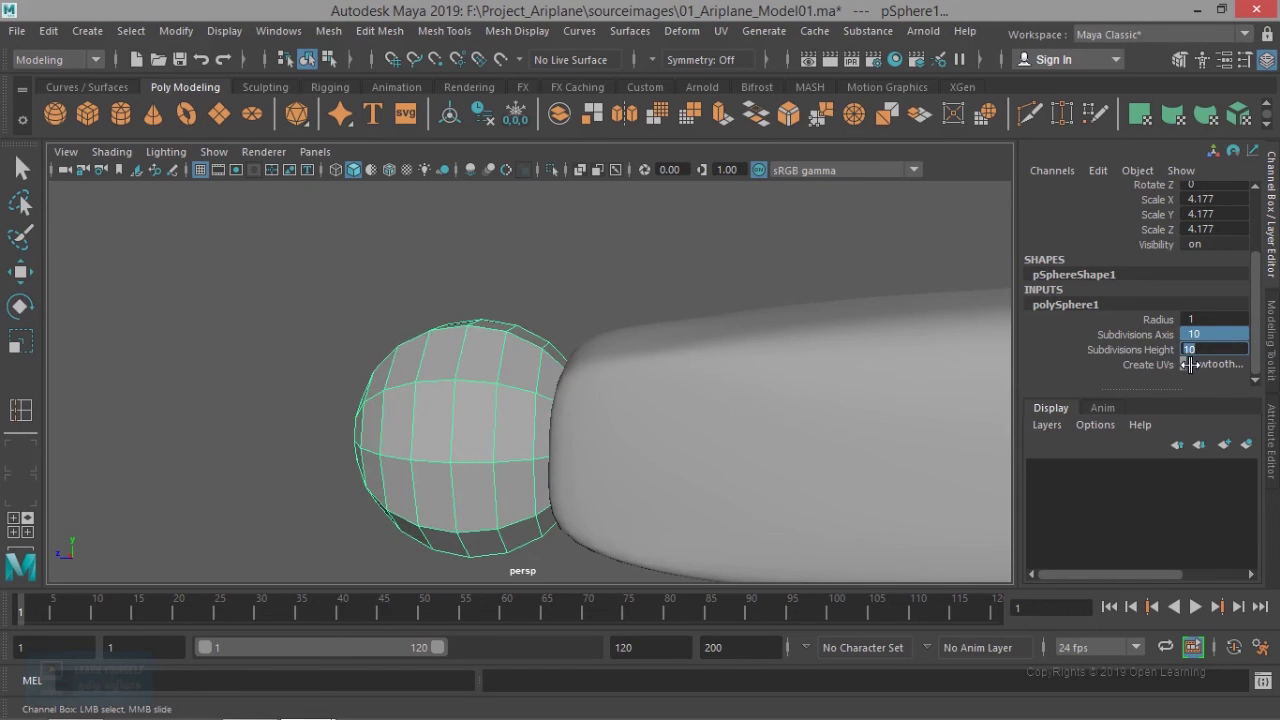
Step: In the side view, delete the rear half of the sphere's faces, leaving the half that points forward
{"action": "left_click_drag", "start_coordinate": [530, 420], "coordinate": [546, 423], "text": "alt"}
{"action": "middle_click_drag", "start_coordinate": [546, 423], "coordinate": [634, 340], "text": "alt"}
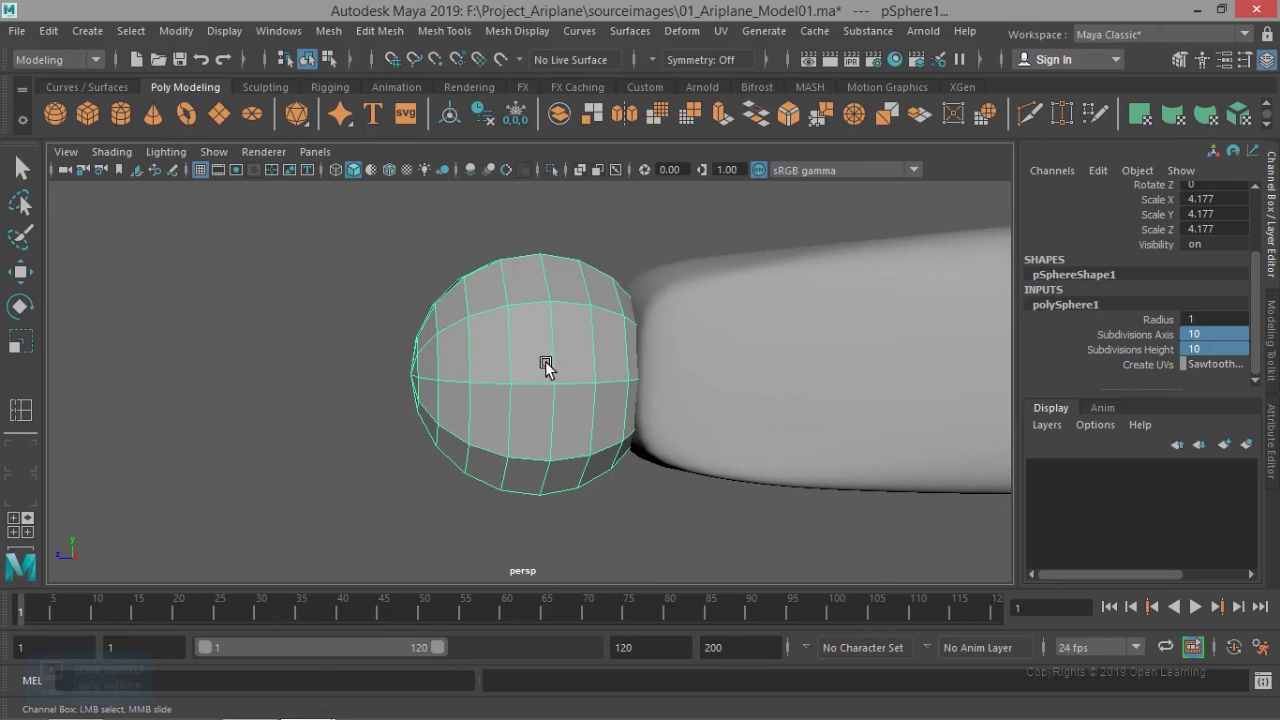
{"action": "left_click_drag", "start_coordinate": [546, 366], "coordinate": [520, 368], "text": "alt"}
{"action": "right_click_drag", "start_coordinate": [564, 350], "coordinate": [566, 234]}
{"action": "left_click_drag", "start_coordinate": [600, 334], "coordinate": [589, 352], "text": "alt"}
{"action": "key", "text": "space"}
{"action": "key", "text": "space"}
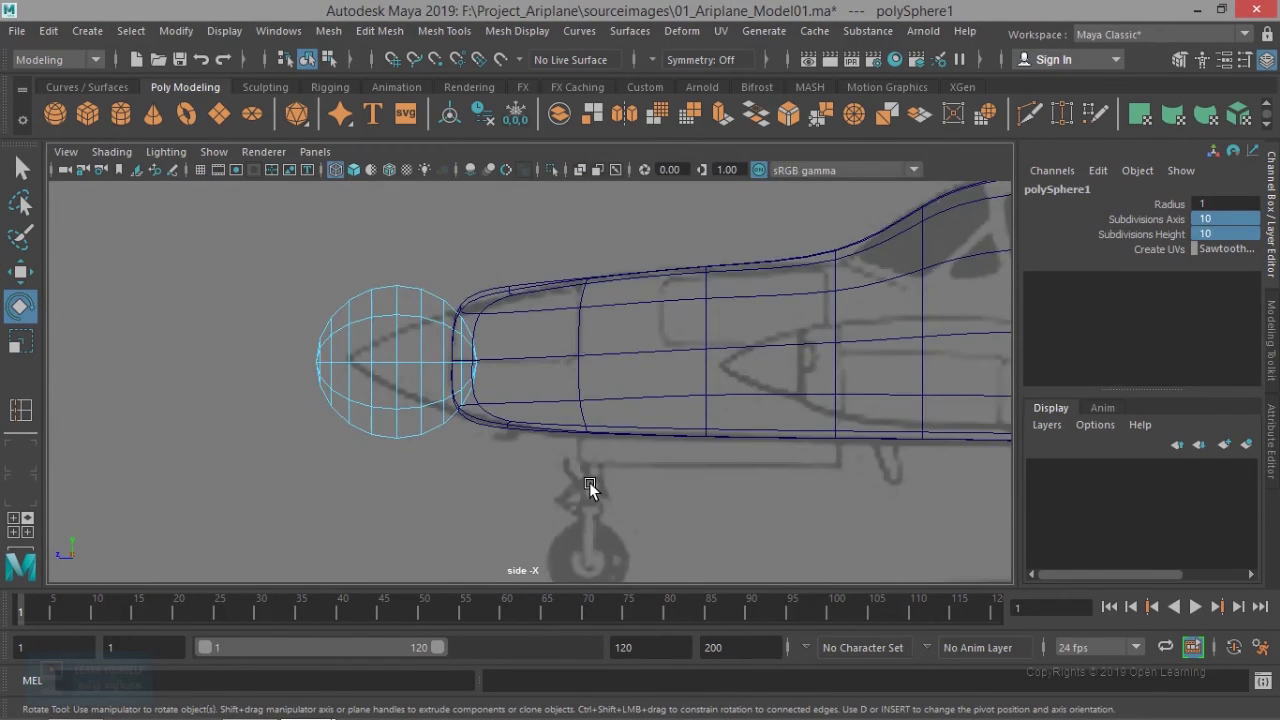
{"action": "left_click_drag", "start_coordinate": [374, 232], "coordinate": [490, 513]}
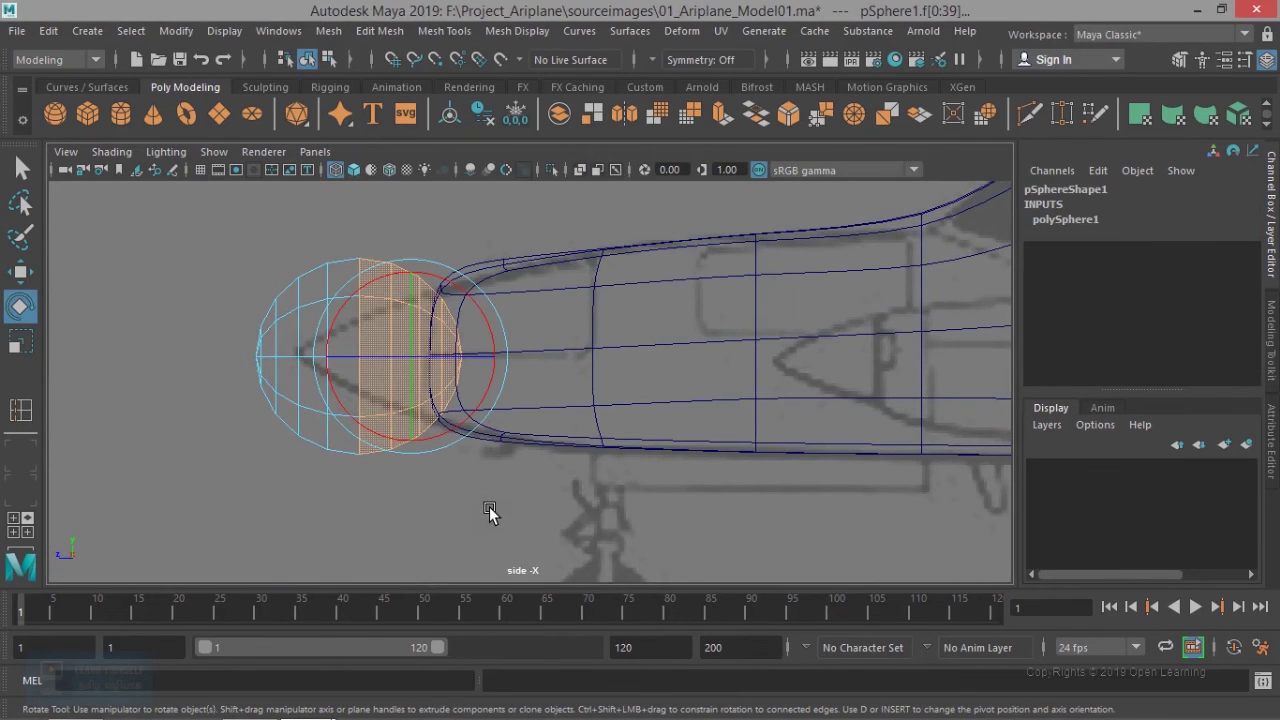
{"action": "key", "text": "Delete"}
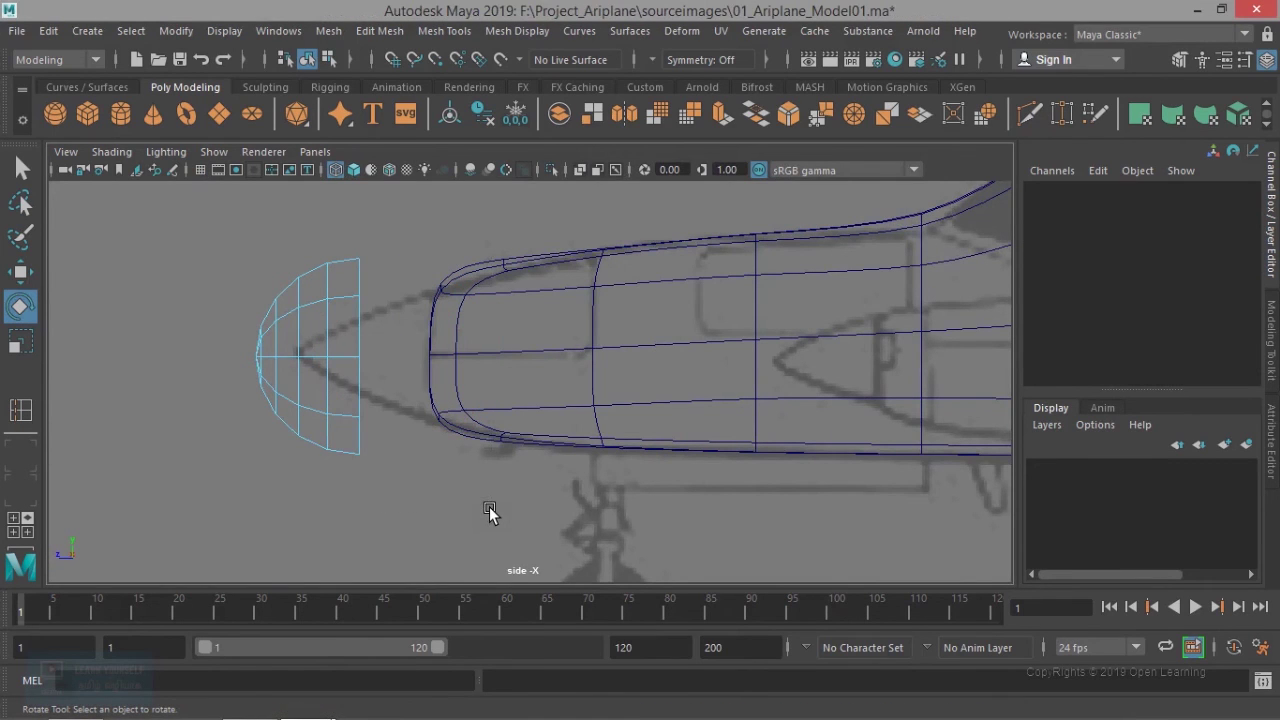
Step: Select the half sphere as an object and stretch it lengthwise to a Scale Y of about 11.5
{"action": "right_click", "coordinate": [312, 351]}
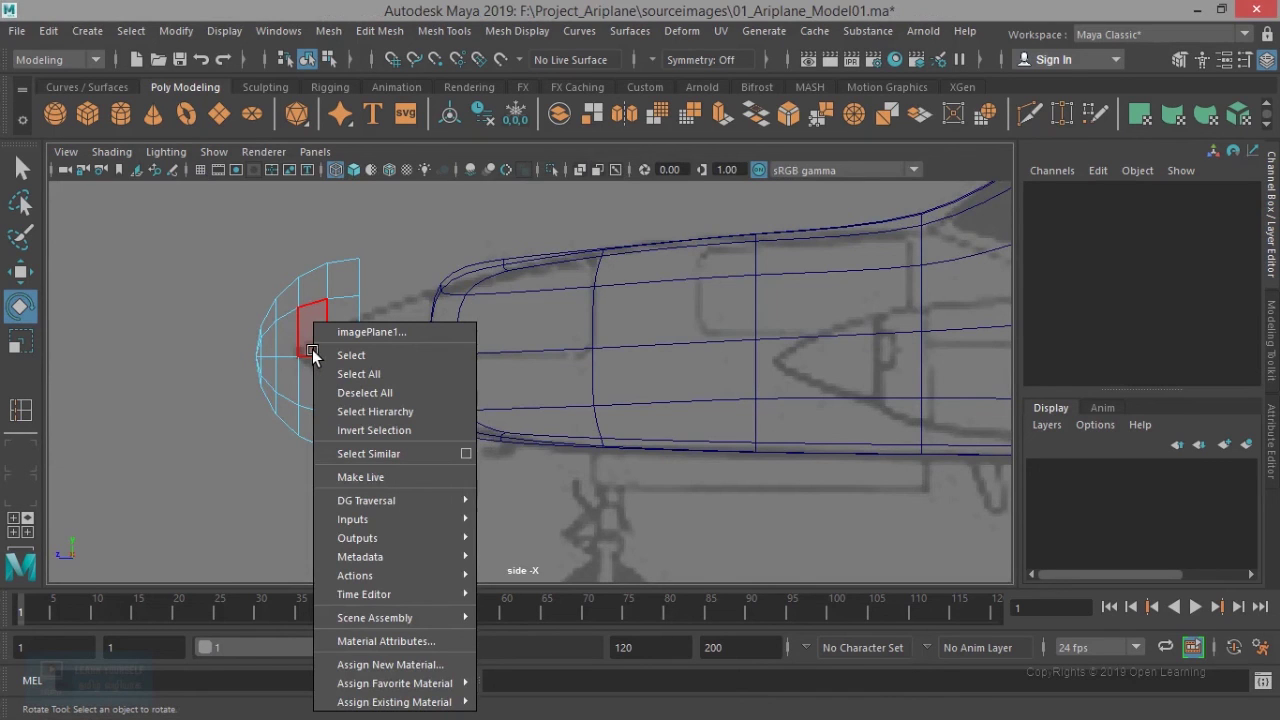
{"action": "right_click", "coordinate": [270, 350]}
{"action": "left_click", "coordinate": [300, 355]}
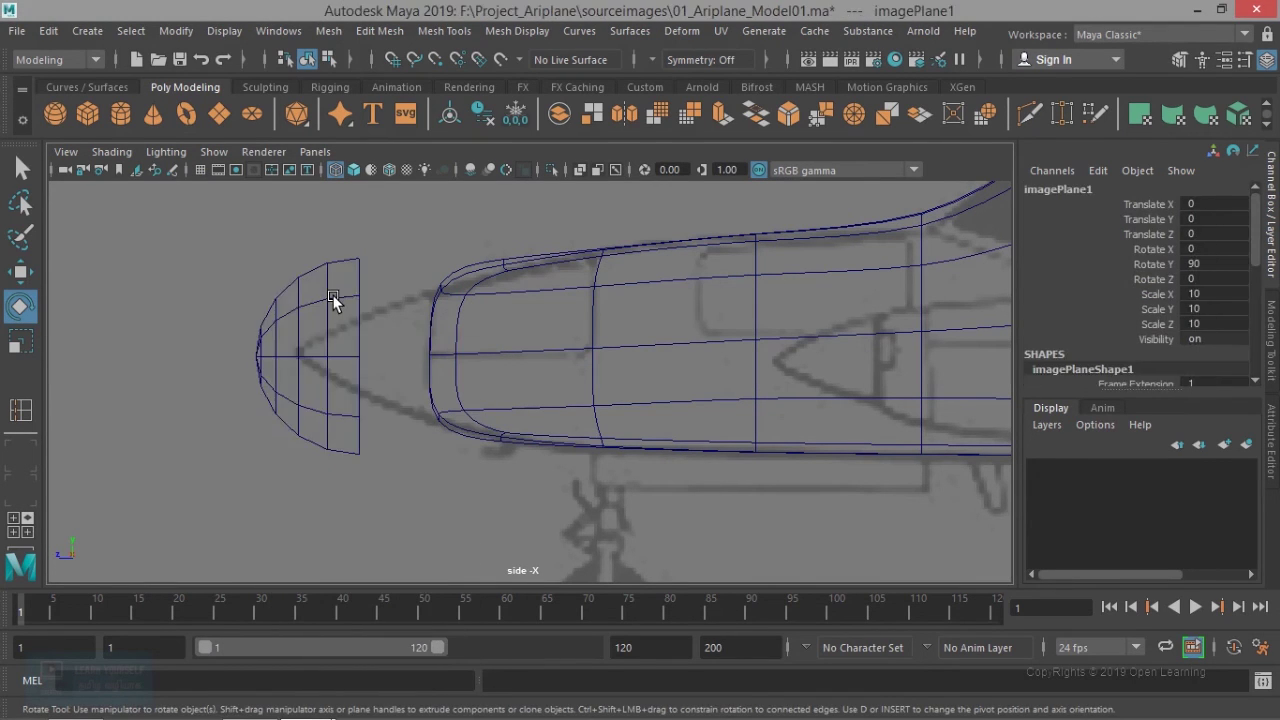
{"action": "left_click", "coordinate": [333, 301]}
{"action": "right_click", "coordinate": [333, 301]}
{"action": "left_click", "coordinate": [285, 302]}
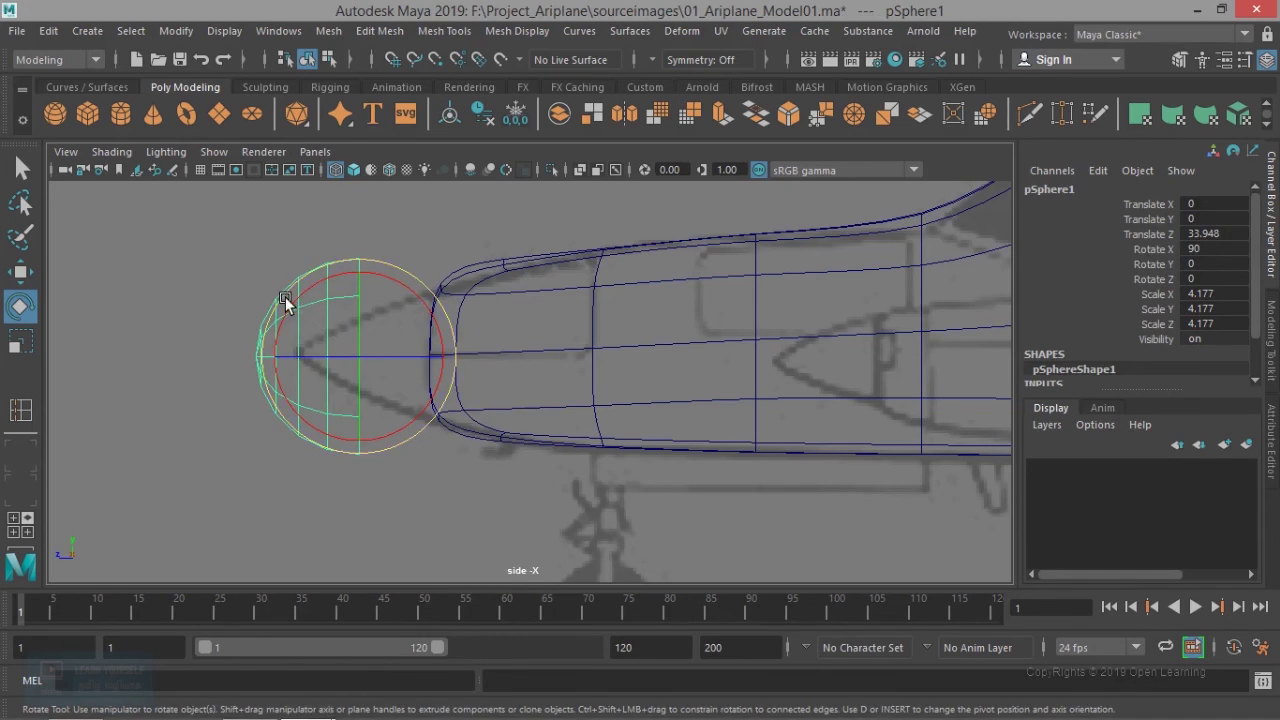
{"action": "left_click", "coordinate": [271, 327]}
{"action": "left_click", "coordinate": [271, 322]}
{"action": "right_click_drag", "start_coordinate": [272, 322], "coordinate": [363, 163]}
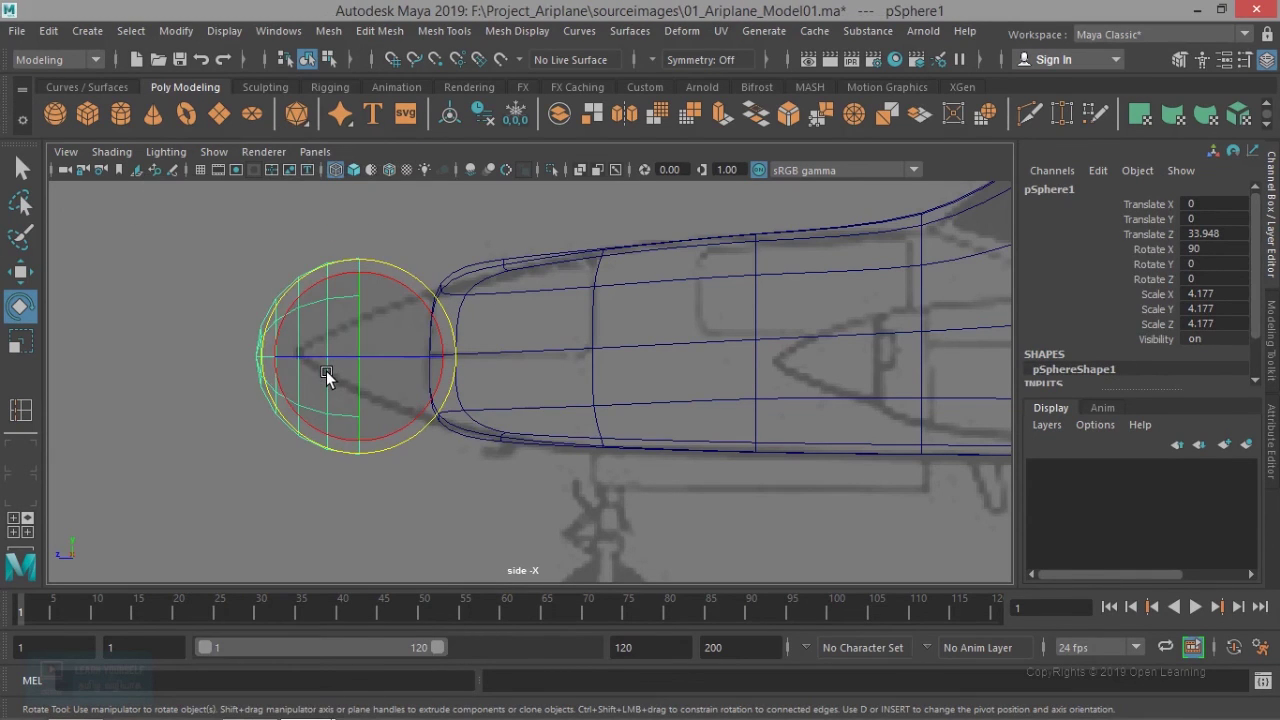
{"action": "key", "text": "r"}
{"action": "left_click_drag", "start_coordinate": [289, 358], "coordinate": [168, 383]}
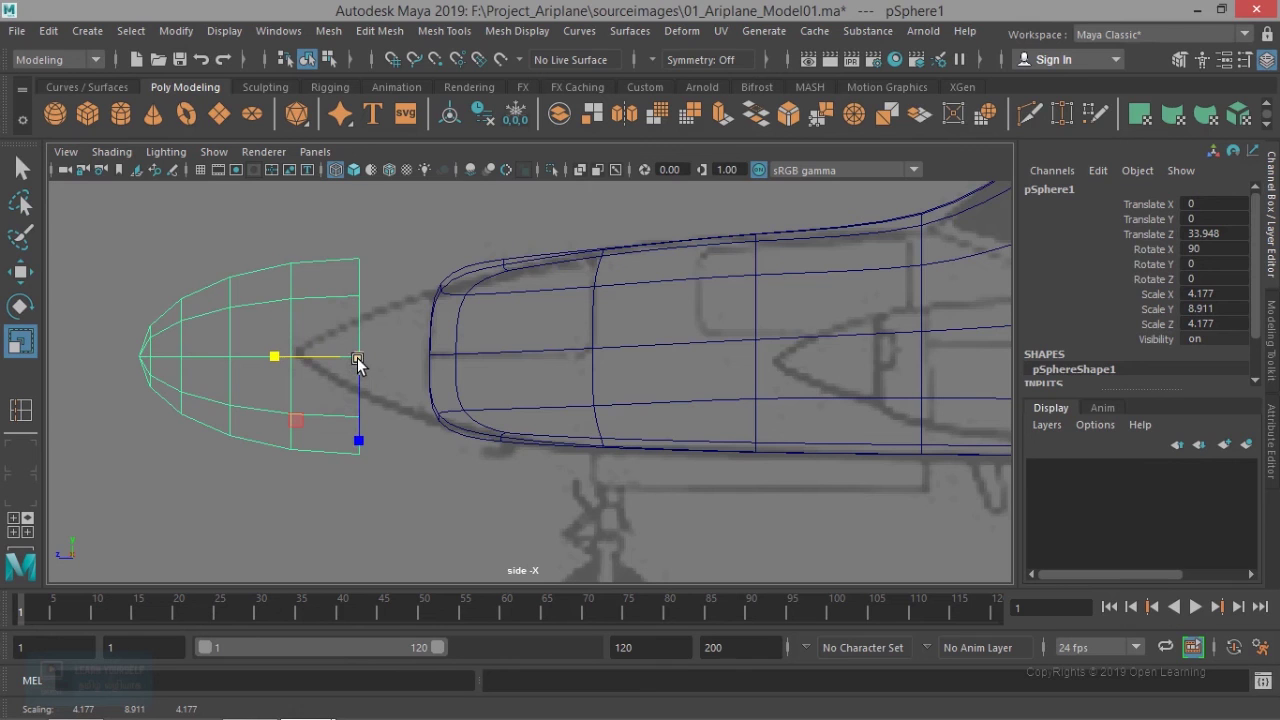
{"action": "left_click_drag", "start_coordinate": [272, 356], "coordinate": [249, 367]}
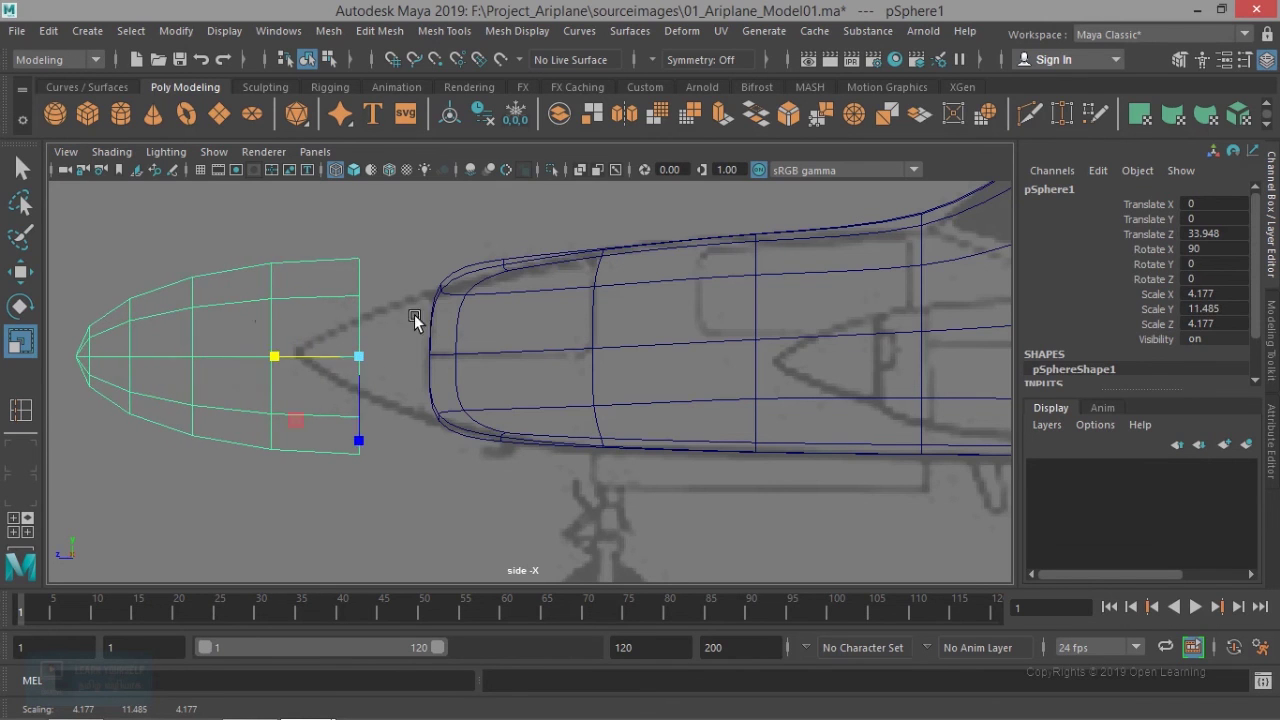
Step: In the perspective view, scale the cone uniformly down to about 3.43, 9.44, 3.43 and move it back against the fuselage nose at Z about 30
{"action": "key", "text": "space"}
{"action": "key", "text": "space"}
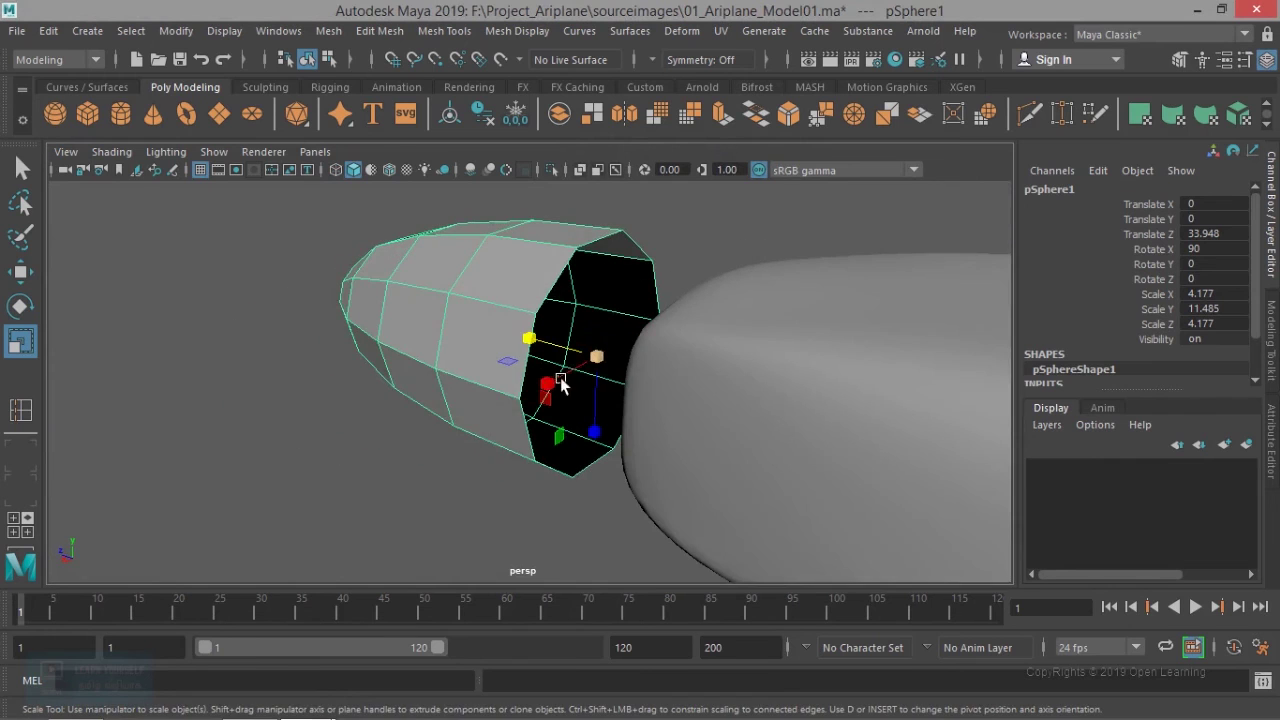
{"action": "mouse_move", "coordinate": [594, 362]}
{"action": "left_mouse_down"}
{"action": "mouse_move", "coordinate": [548, 365]}
{"action": "mouse_move", "coordinate": [618, 366]}
{"action": "left_mouse_up"}
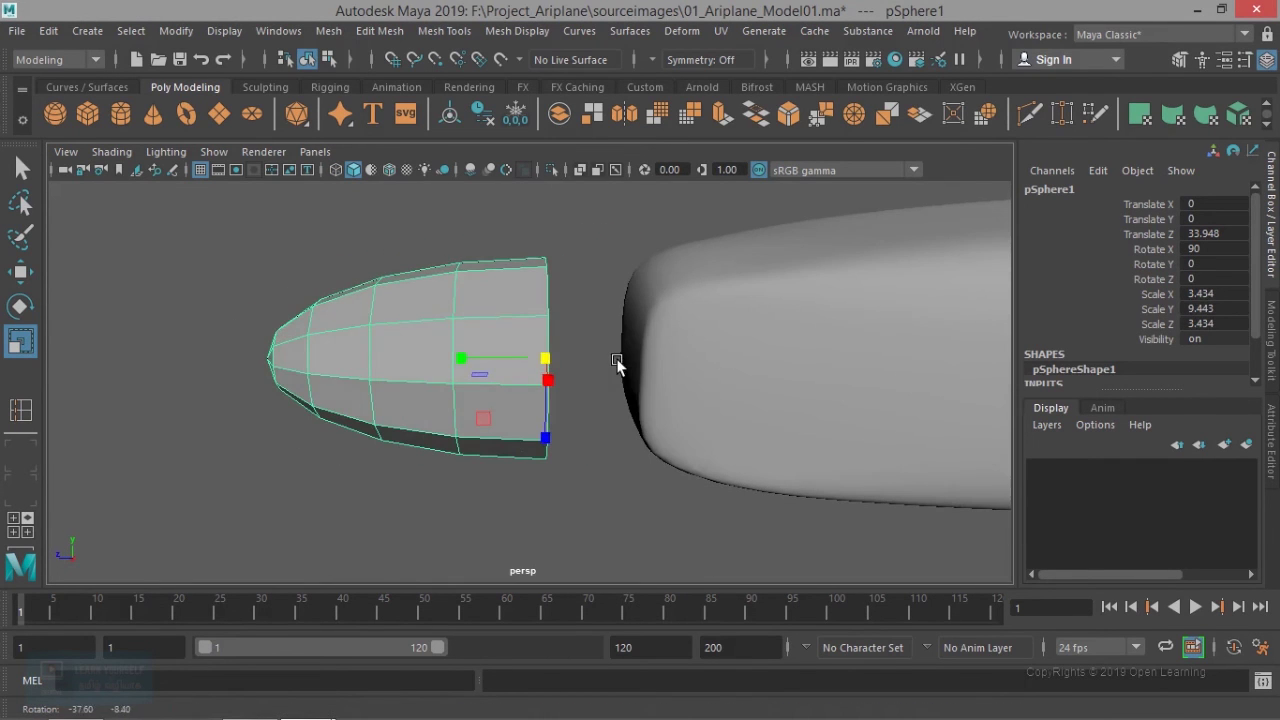
{"action": "key", "text": "w"}
{"action": "left_click_drag", "start_coordinate": [470, 360], "coordinate": [576, 360]}
{"action": "left_click", "coordinate": [523, 235]}
{"action": "left_click_drag", "start_coordinate": [497, 311], "coordinate": [523, 420], "text": "alt"}
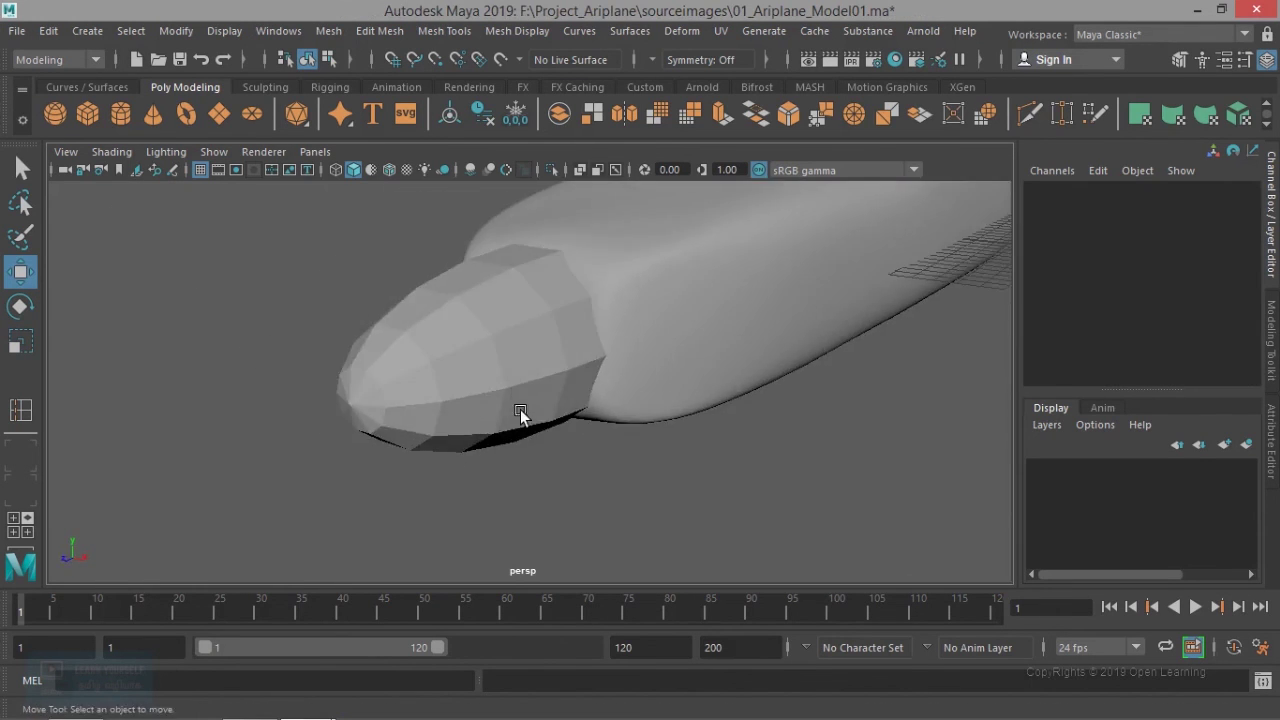
Step: Preview the nose cone in smooth display and examine how it meets the fuselage from the front and side
{"action": "left_click", "coordinate": [514, 364]}
{"action": "key", "text": "3"}
{"action": "left_click", "coordinate": [393, 292]}
{"action": "left_click_drag", "start_coordinate": [401, 291], "coordinate": [600, 329], "text": "alt"}
{"action": "left_click", "coordinate": [600, 329]}
{"action": "left_click_drag", "start_coordinate": [514, 366], "coordinate": [413, 284], "text": "alt"}
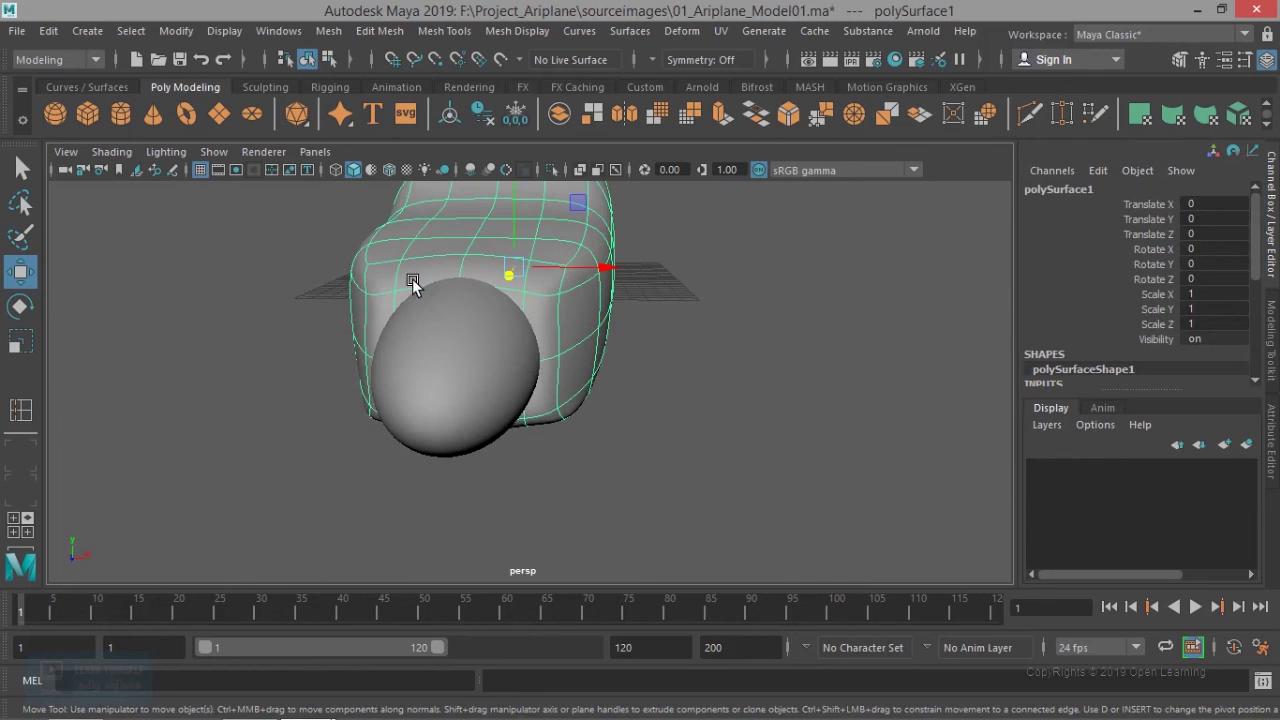
{"action": "left_click_drag", "start_coordinate": [529, 391], "coordinate": [437, 434], "text": "alt"}
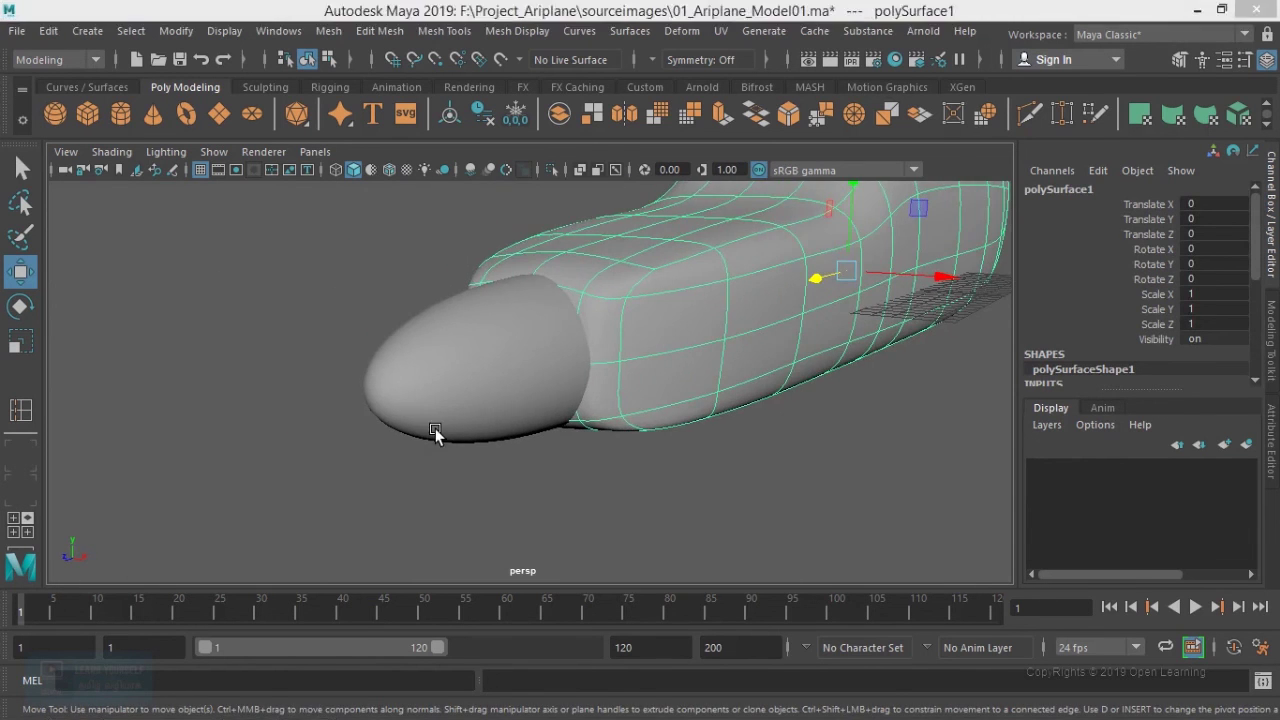
Step: In the side view, scale the nose cone uniformly to about 2.83, 7.77, 2.83 and move it back to Z about 29.4
{"action": "key", "text": "space"}
{"action": "key", "text": "space"}
{"action": "scroll", "coordinate": [510, 448], "scroll_direction": "up", "scroll_amount": 2}
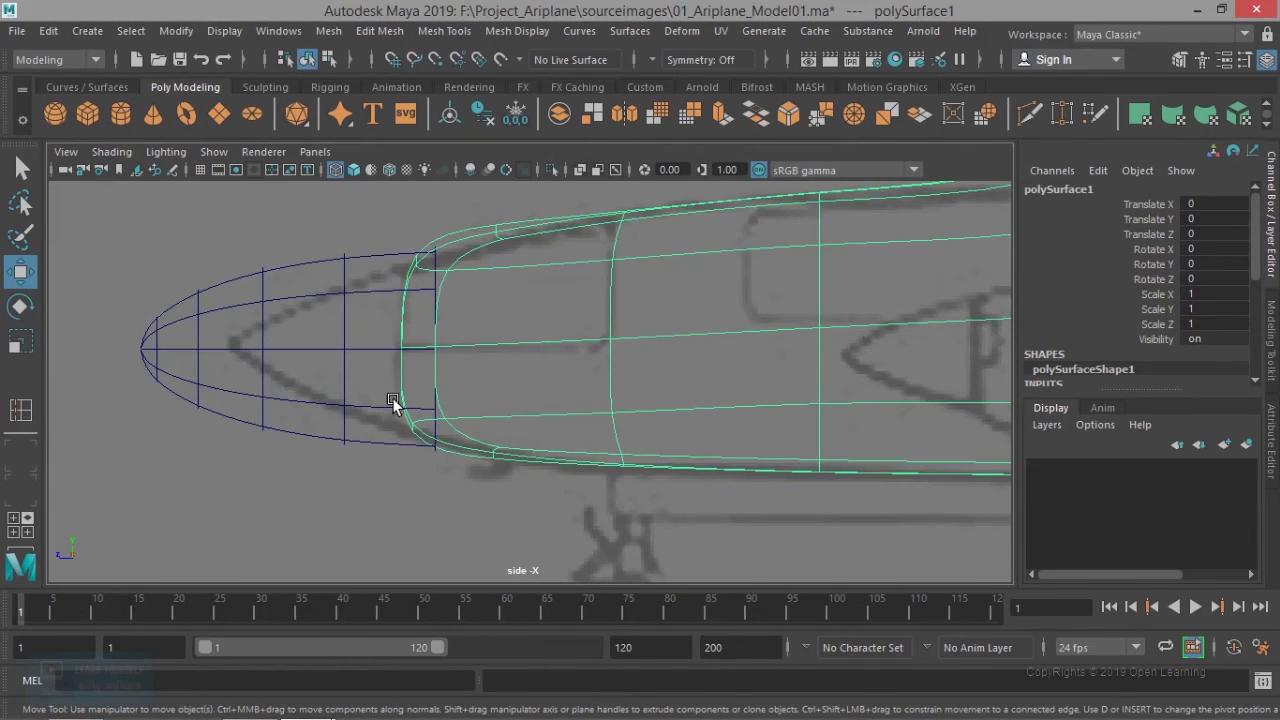
{"action": "left_click", "coordinate": [334, 258]}
{"action": "key", "text": "r"}
{"action": "left_click_drag", "start_coordinate": [435, 350], "coordinate": [376, 356]}
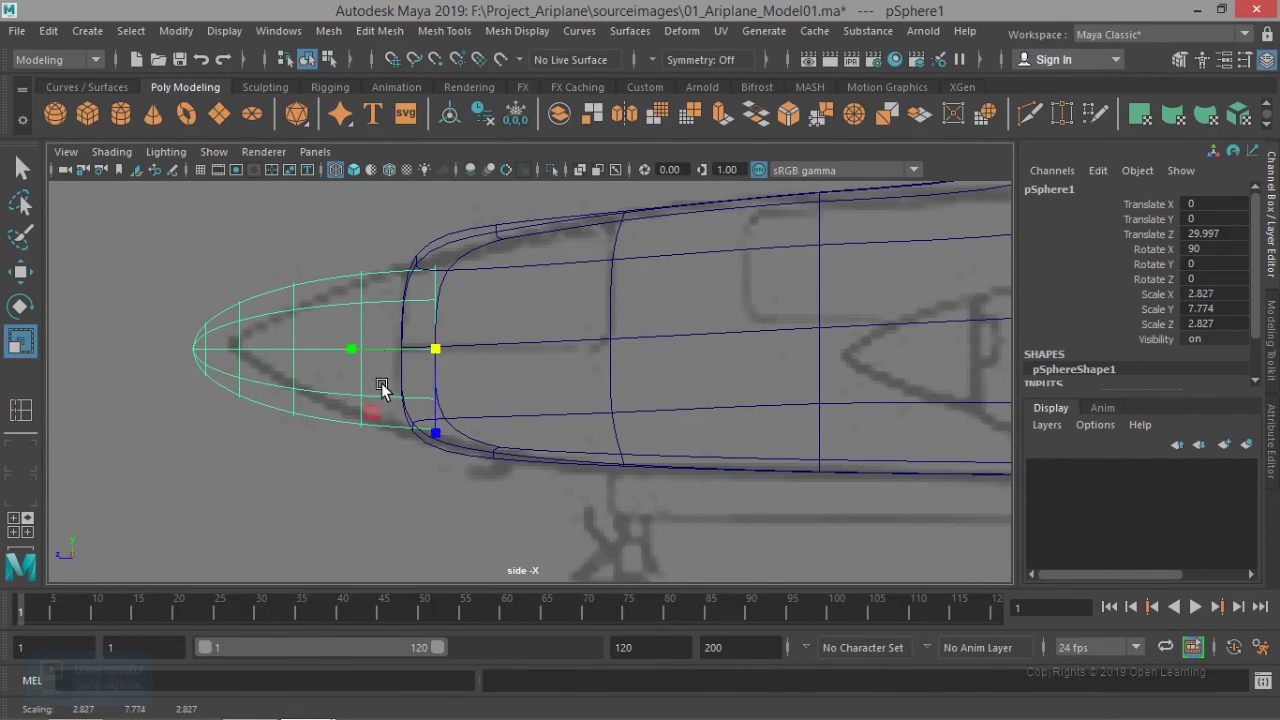
{"action": "key", "text": "w"}
{"action": "left_click_drag", "start_coordinate": [345, 349], "coordinate": [360, 351]}
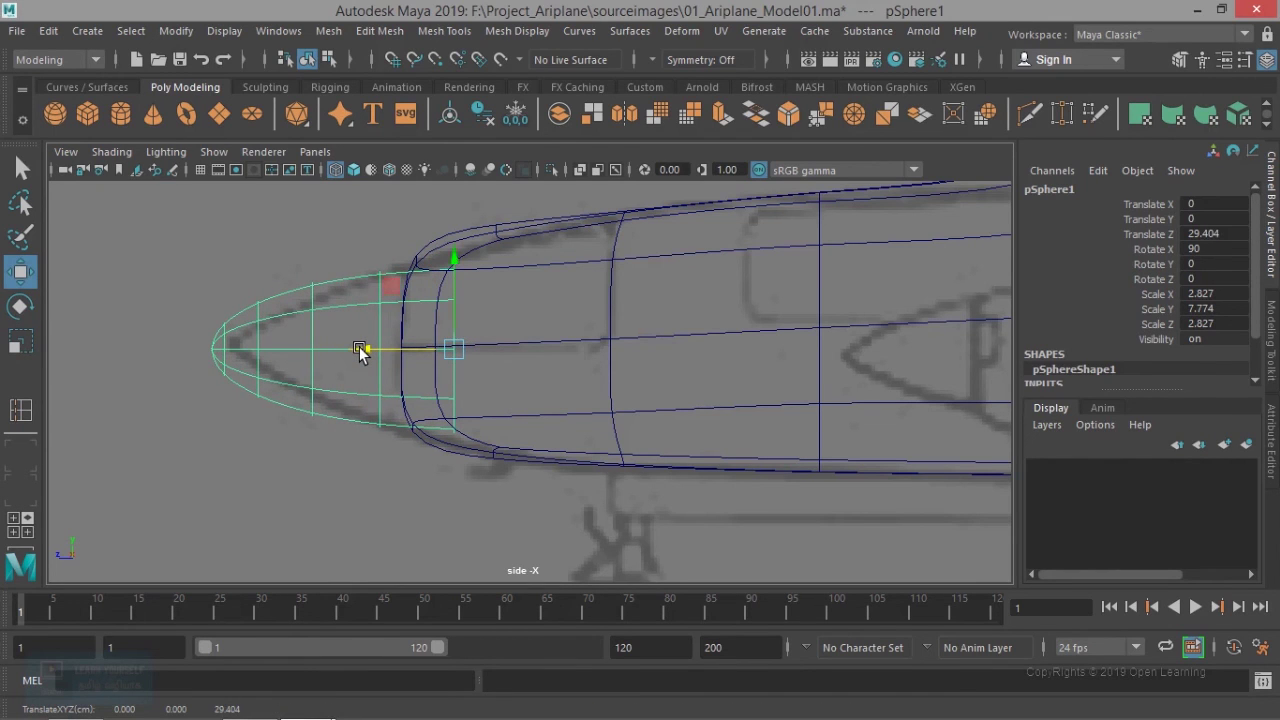
Step: Fine-tune the nose cone's uniform scale to about 2.8, 7.7, 2.8 and stretch its height to a Scale Z of about 3.39
{"action": "key", "text": "r"}
{"action": "left_click_drag", "start_coordinate": [458, 349], "coordinate": [460, 350]}
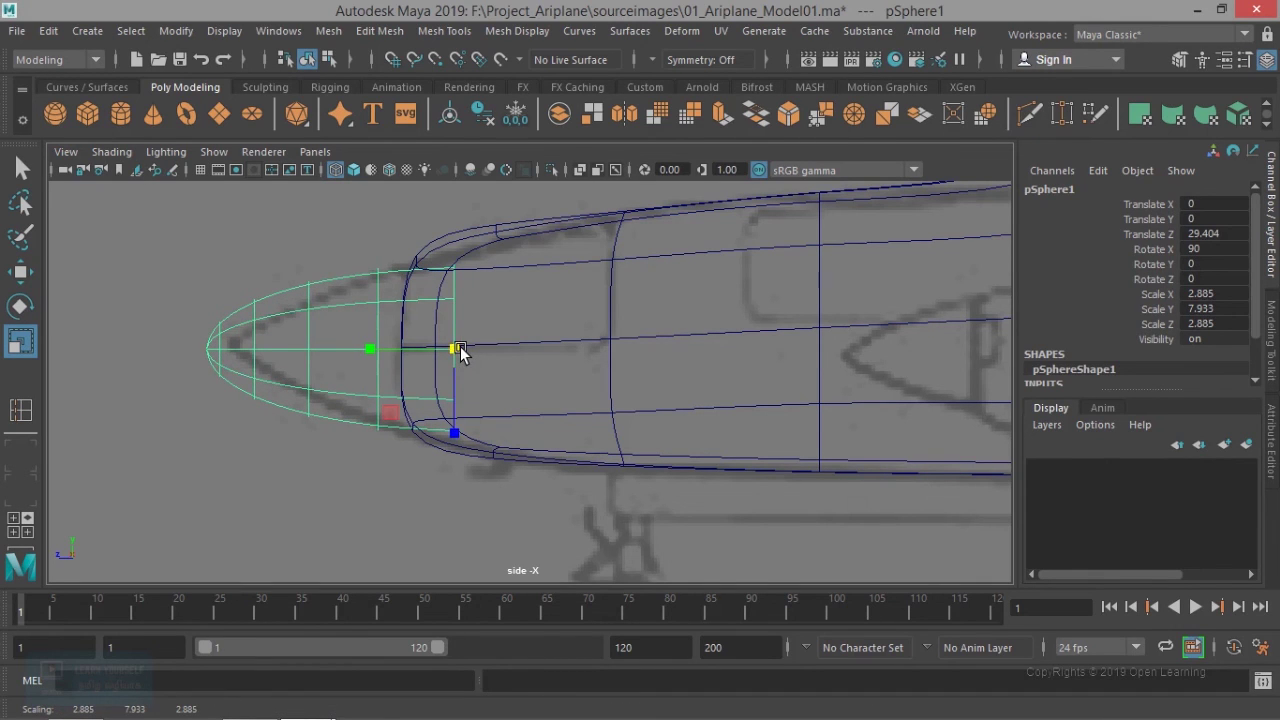
{"action": "left_click_drag", "start_coordinate": [452, 350], "coordinate": [450, 352]}
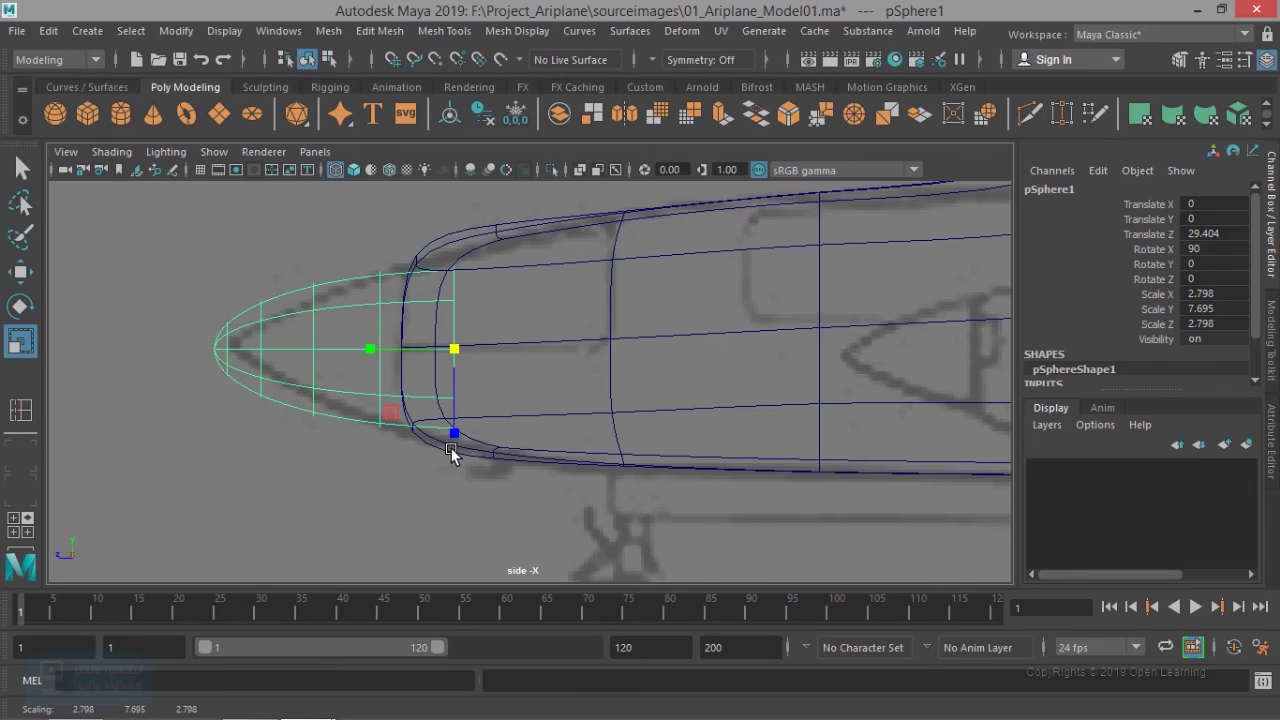
{"action": "left_click_drag", "start_coordinate": [456, 440], "coordinate": [462, 455]}
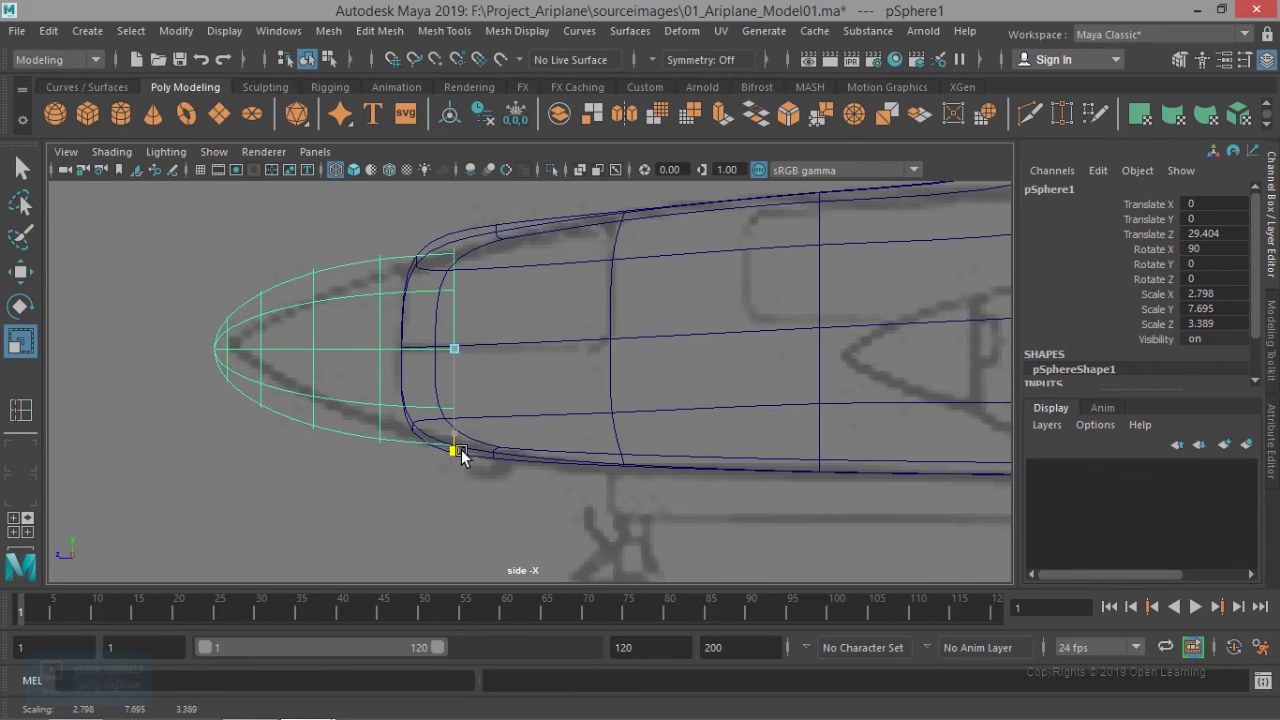
Step: Try tapering the unsmoothed nose cone toward the blueprint outline, scaling its rear edge loops inward, the first two by about 0.85 and 0.65
{"action": "key", "text": "1"}
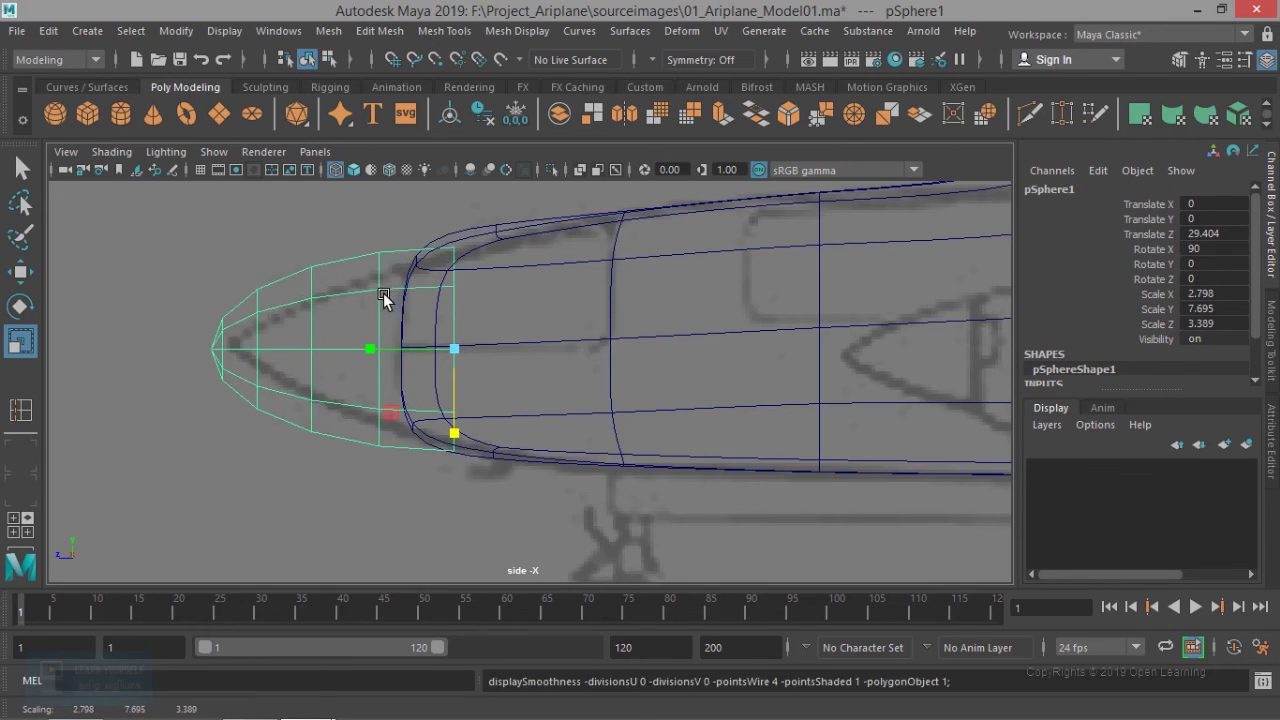
{"action": "right_click_drag", "start_coordinate": [382, 292], "coordinate": [376, 134]}
{"action": "double_click", "coordinate": [380, 279]}
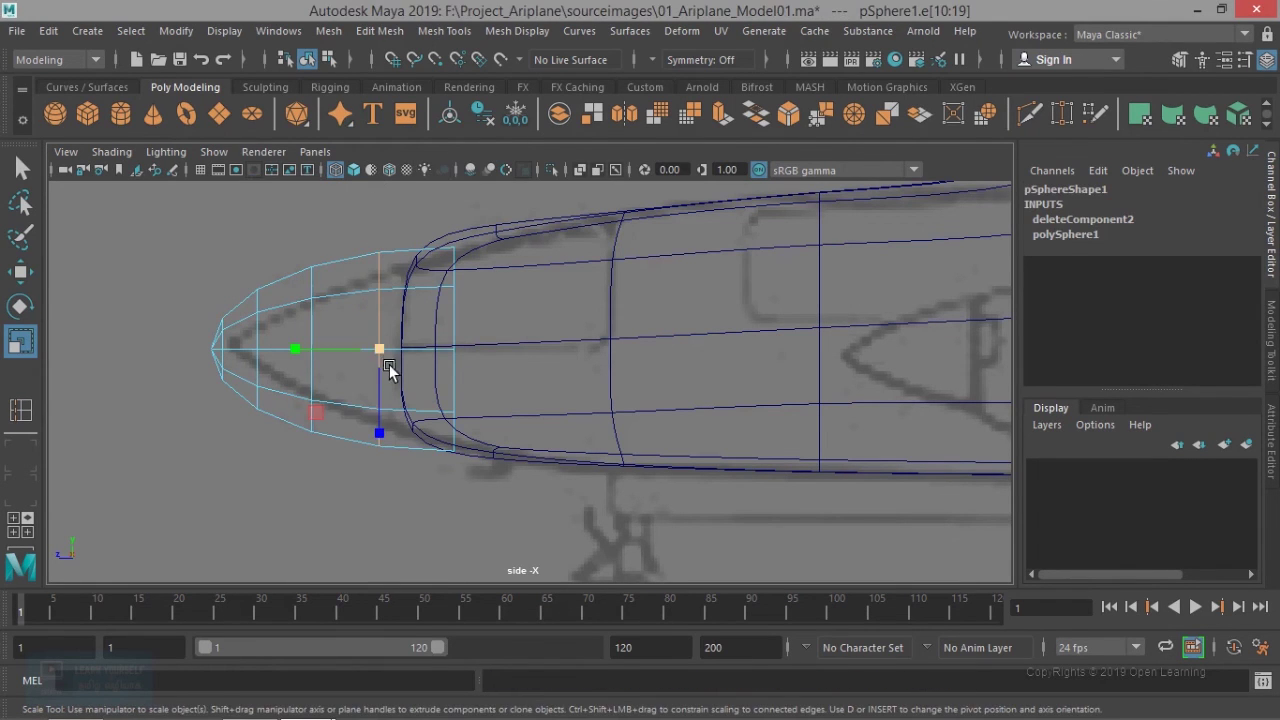
{"action": "left_click_drag", "start_coordinate": [386, 354], "coordinate": [218, 349]}
{"action": "double_click", "coordinate": [312, 326]}
{"action": "double_click", "coordinate": [256, 329]}
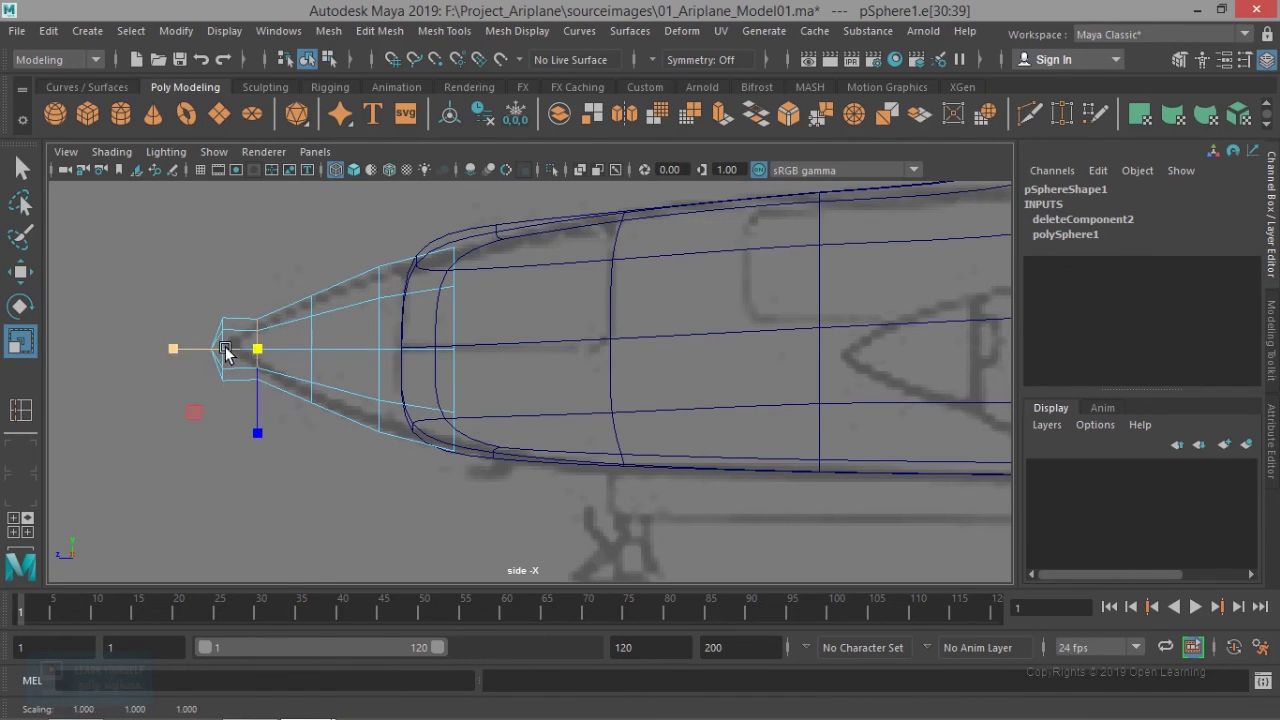
Step: Try narrowing the edge loop nearest the cone's tip and shifting it back about 0.24 along Z
{"action": "double_click", "coordinate": [220, 341]}
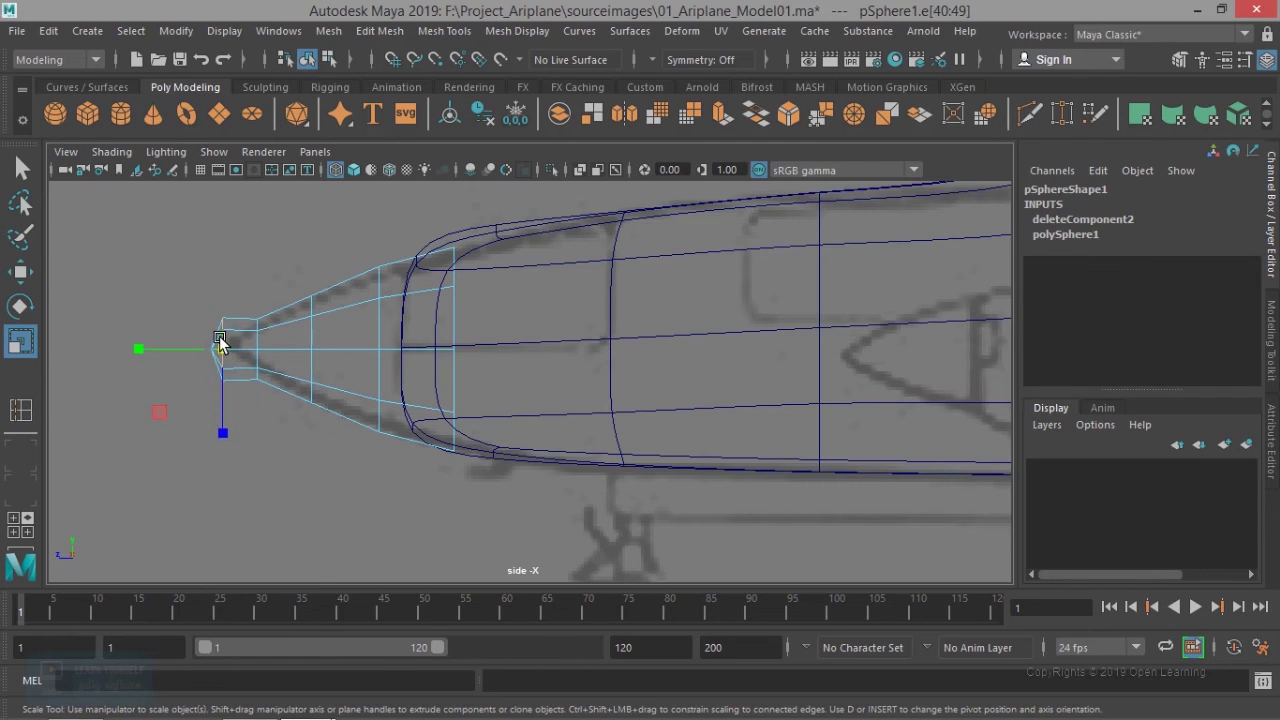
{"action": "left_click_drag", "start_coordinate": [222, 356], "coordinate": [146, 355]}
{"action": "key", "text": "w"}
{"action": "key", "text": "r"}
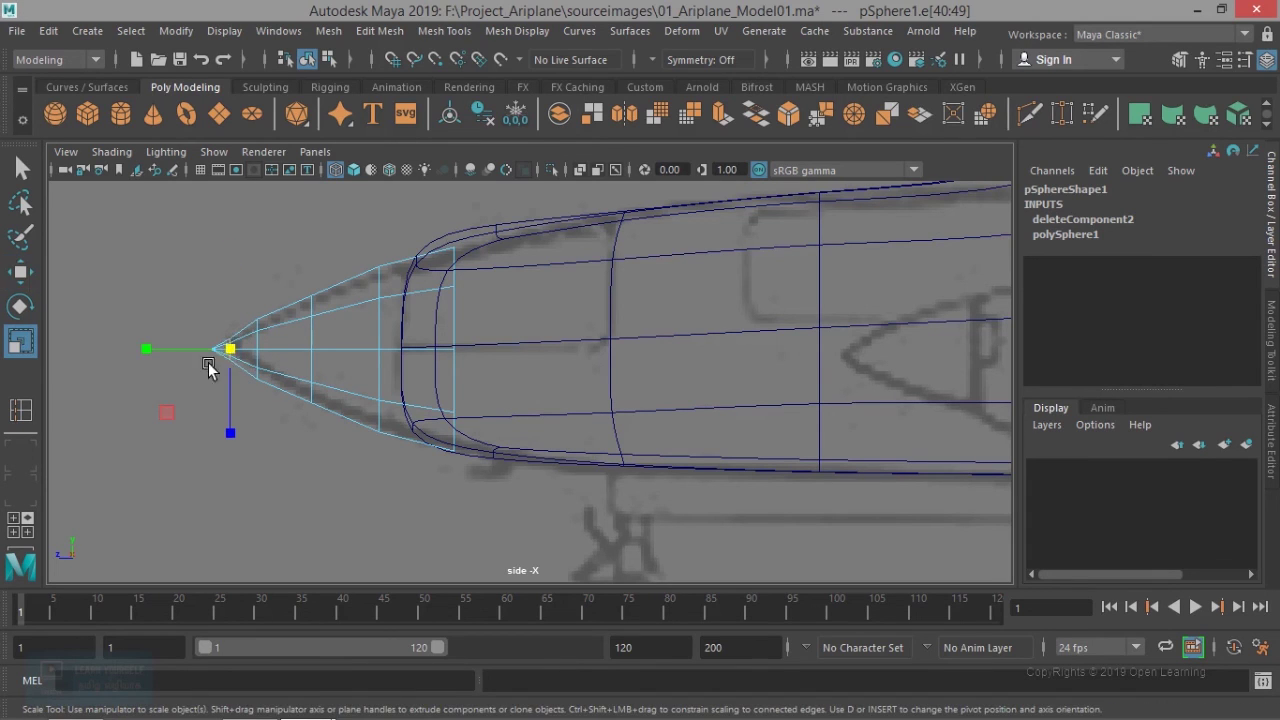
{"action": "left_click_drag", "start_coordinate": [228, 353], "coordinate": [238, 352]}
Step: Return the nose cone to object mode and preview it in smooth display
{"action": "right_click", "coordinate": [347, 278]}
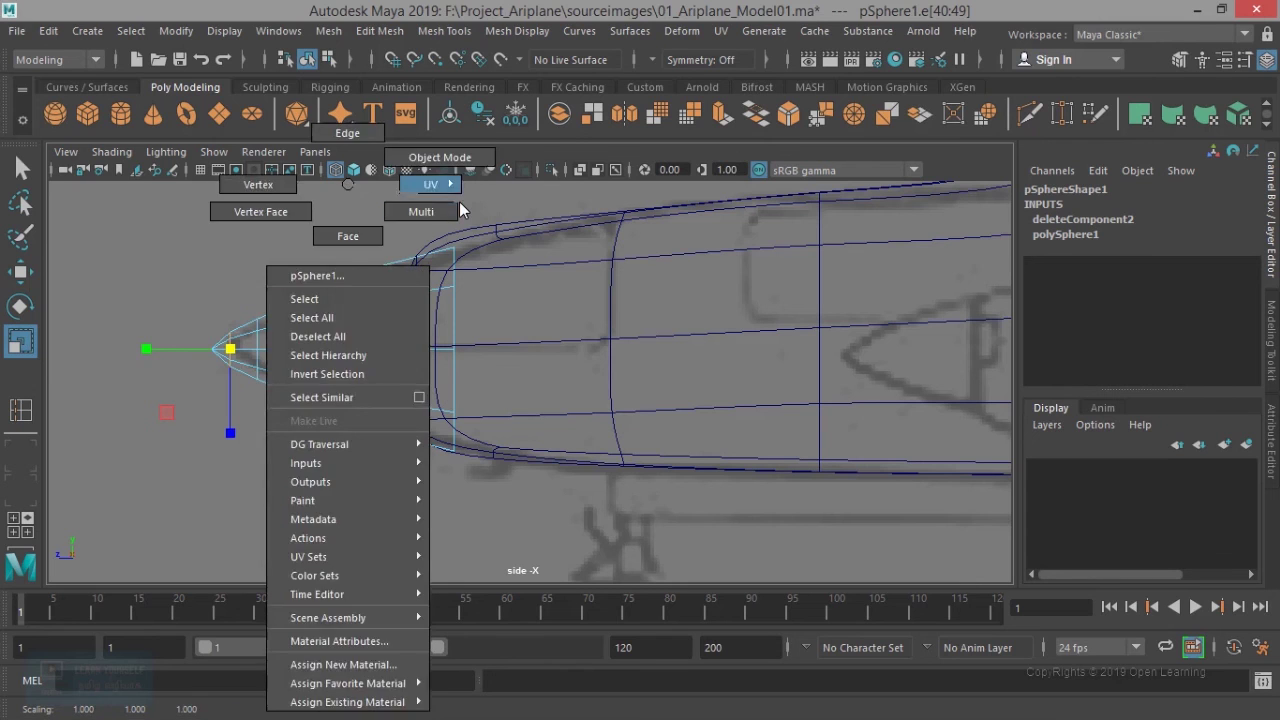
{"action": "right_click", "coordinate": [357, 283]}
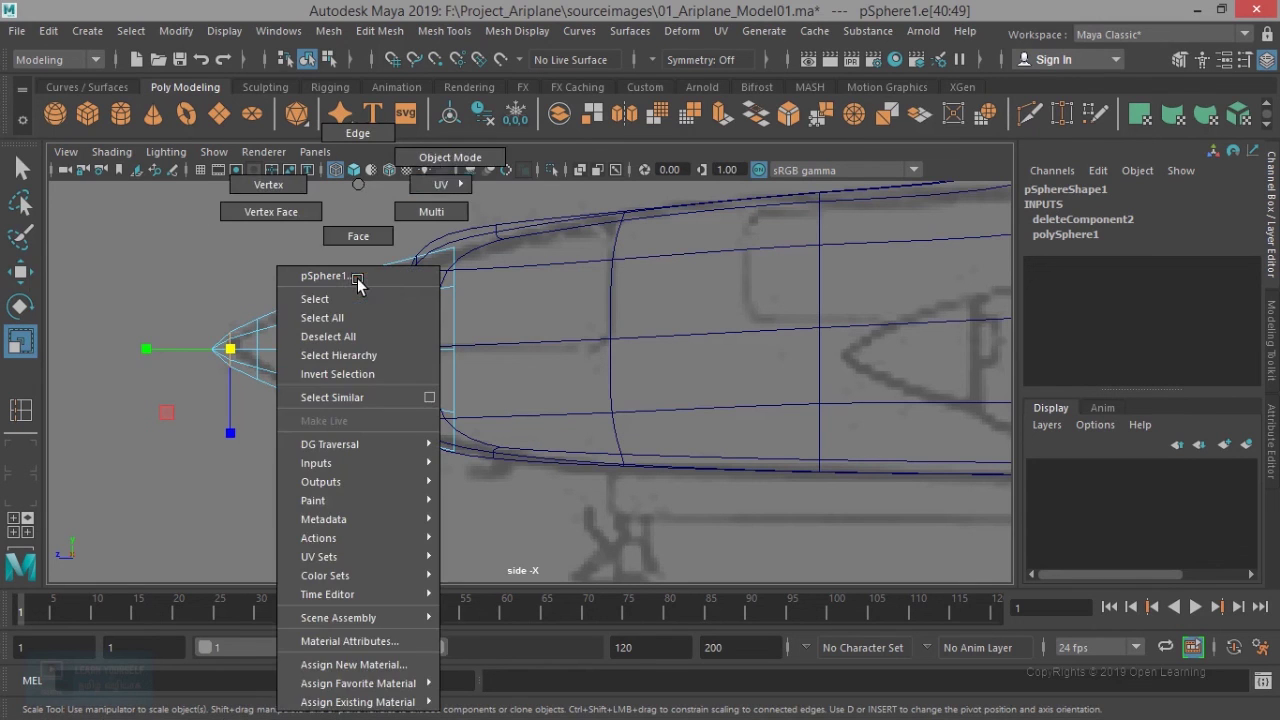
{"action": "left_click", "coordinate": [443, 157]}
{"action": "key", "text": "3"}
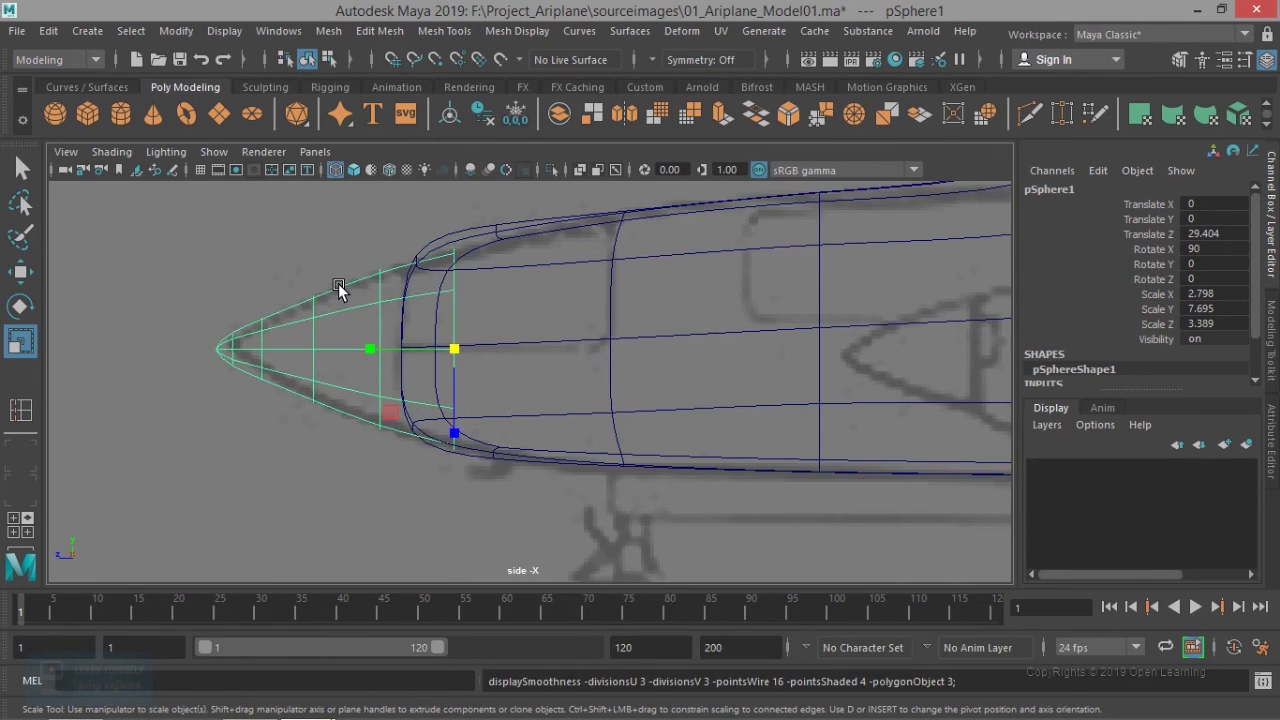
{"action": "left_click", "coordinate": [358, 411]}
{"action": "left_click", "coordinate": [328, 316]}
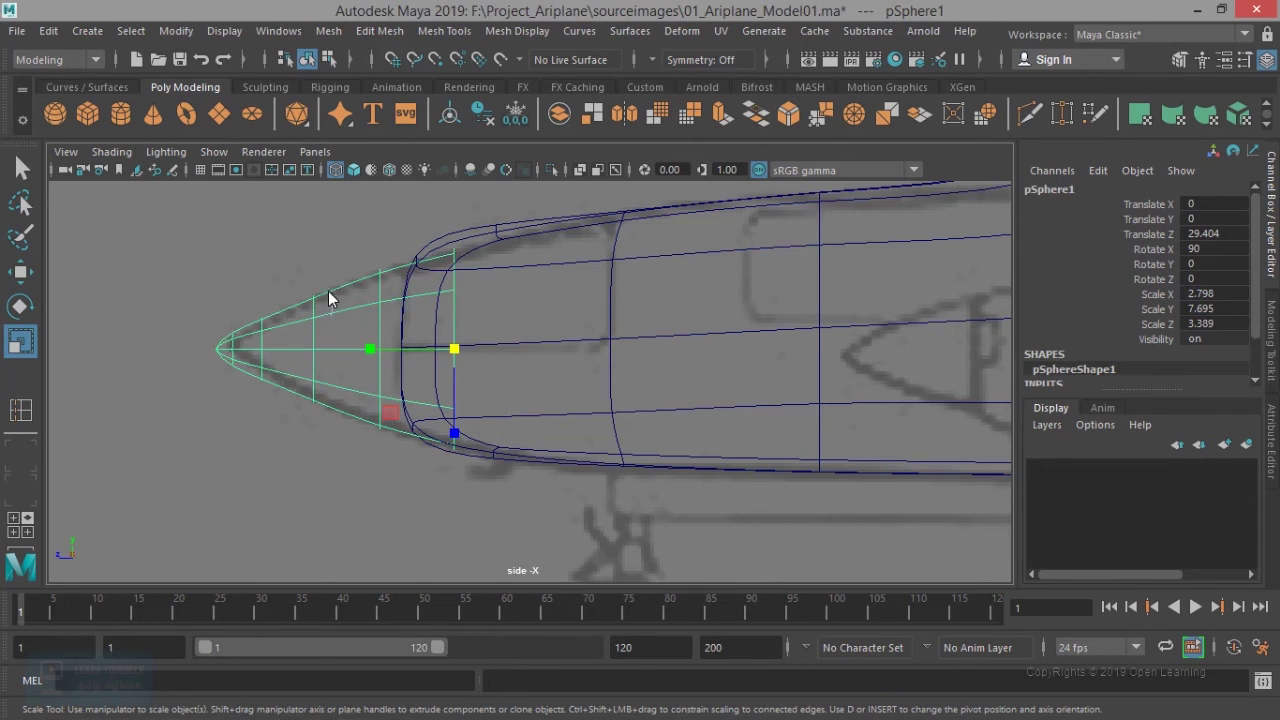
Step: Try fattening the cone by scaling its middle edge loop by about 1.2 and the next loop toward the tip by about 1.4
{"action": "right_click_drag", "start_coordinate": [332, 305], "coordinate": [320, 252]}
{"action": "right_click_drag", "start_coordinate": [320, 143], "coordinate": [320, 140]}
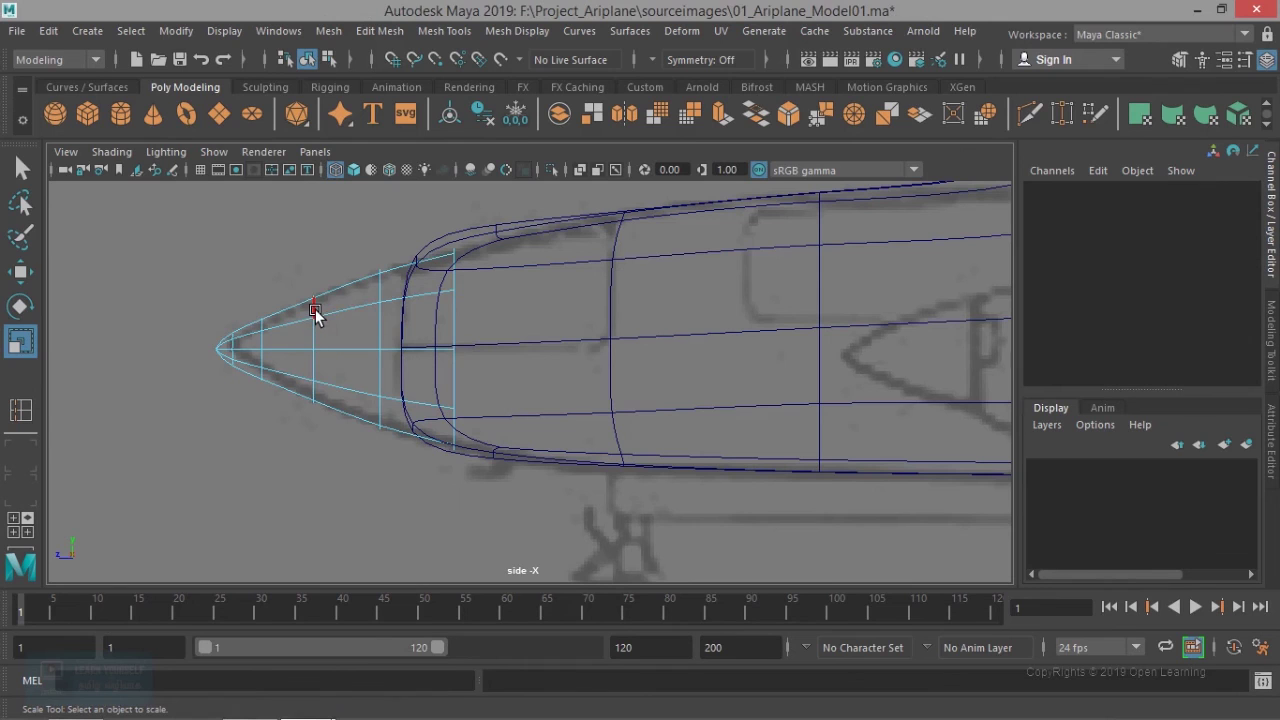
{"action": "double_click", "coordinate": [313, 310]}
{"action": "left_click_drag", "start_coordinate": [314, 360], "coordinate": [326, 350]}
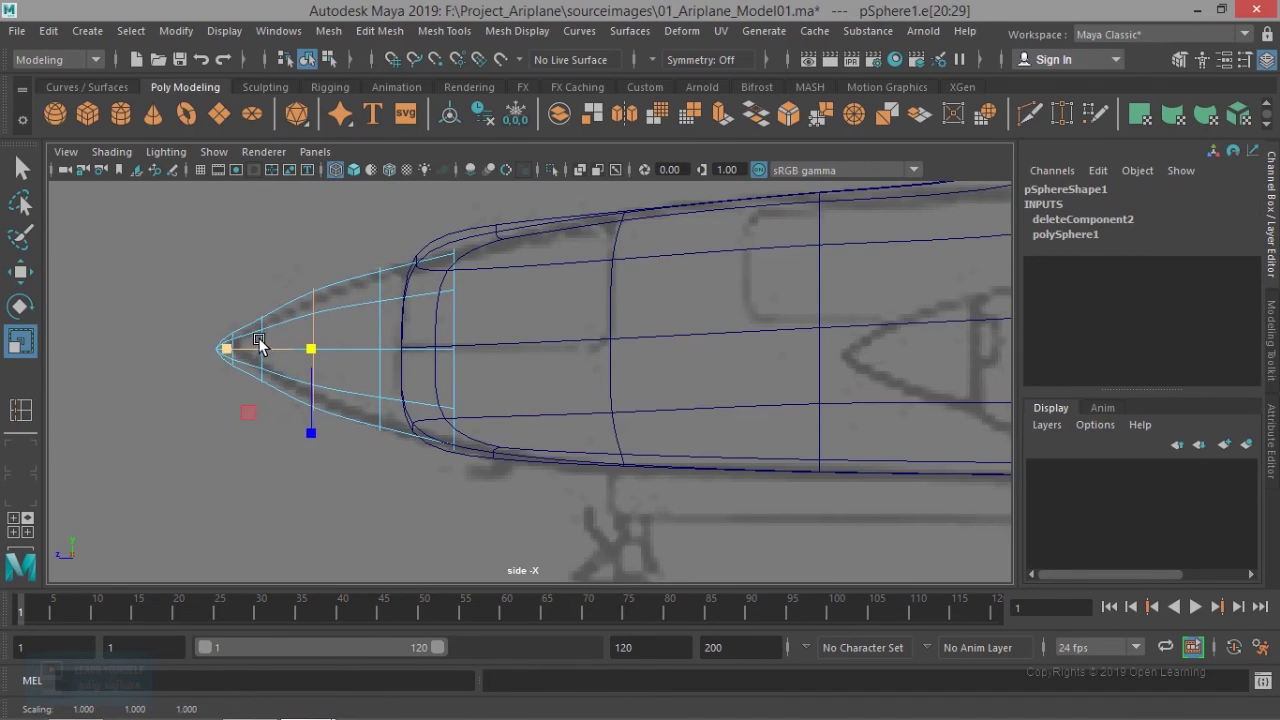
{"action": "double_click", "coordinate": [262, 337]}
{"action": "left_click_drag", "start_coordinate": [262, 358], "coordinate": [273, 355]}
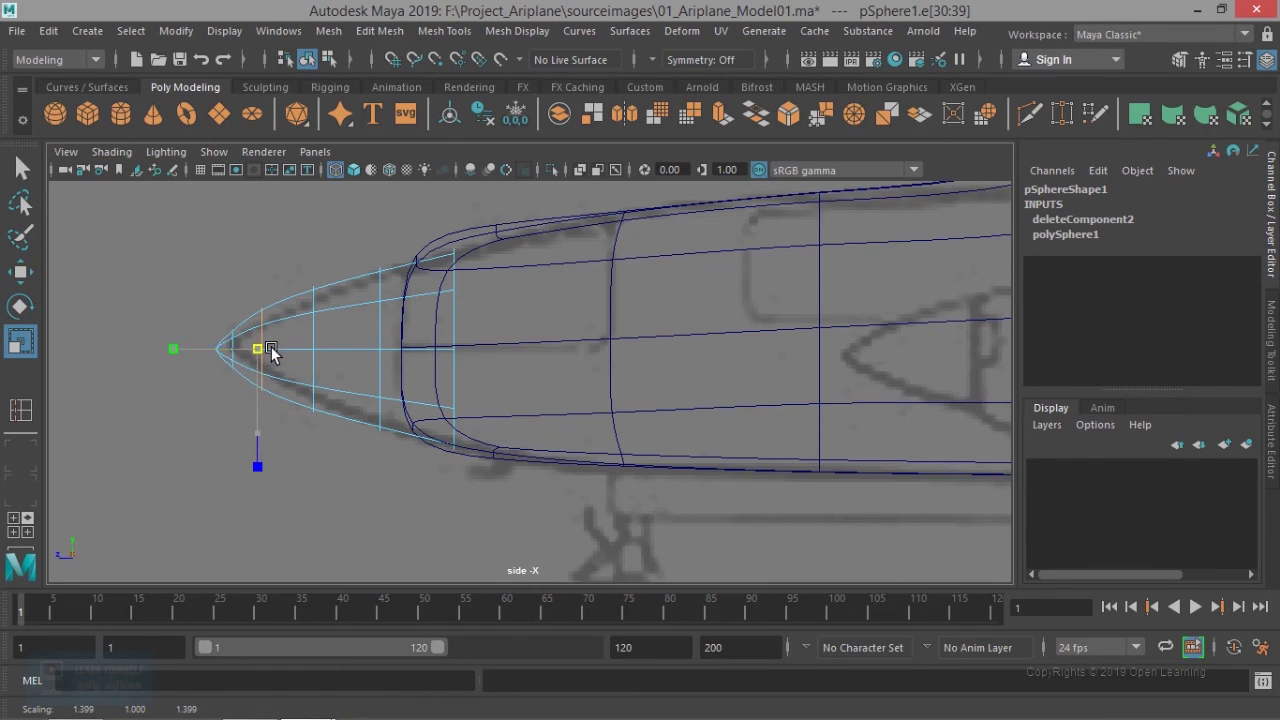
Step: Examine the smoothed nose cone against the fuselage in the perspective view, from the side and the front
{"action": "key", "text": "space"}
{"action": "key", "text": "space"}
{"action": "left_click_drag", "start_coordinate": [581, 343], "coordinate": [484, 410], "text": "alt"}
{"action": "right_click_drag", "start_coordinate": [526, 310], "coordinate": [618, 158]}
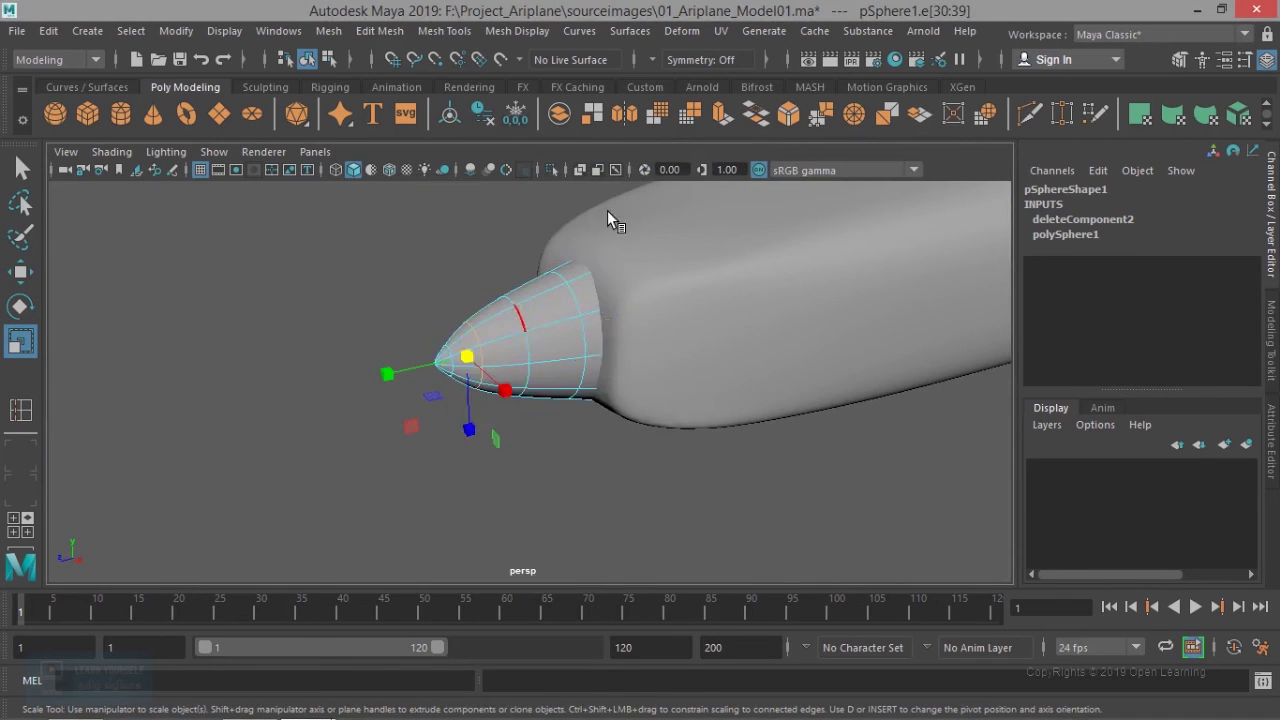
{"action": "left_click", "coordinate": [573, 460]}
{"action": "left_click_drag", "start_coordinate": [573, 460], "coordinate": [486, 426], "text": "alt"}
{"action": "scroll", "coordinate": [508, 488], "scroll_direction": "down", "scroll_amount": 6}
{"action": "right_click_drag", "start_coordinate": [486, 426], "coordinate": [760, 518], "text": "alt"}
{"action": "left_click", "coordinate": [349, 397]}
{"action": "left_click_drag", "start_coordinate": [349, 397], "coordinate": [440, 445], "text": "alt"}
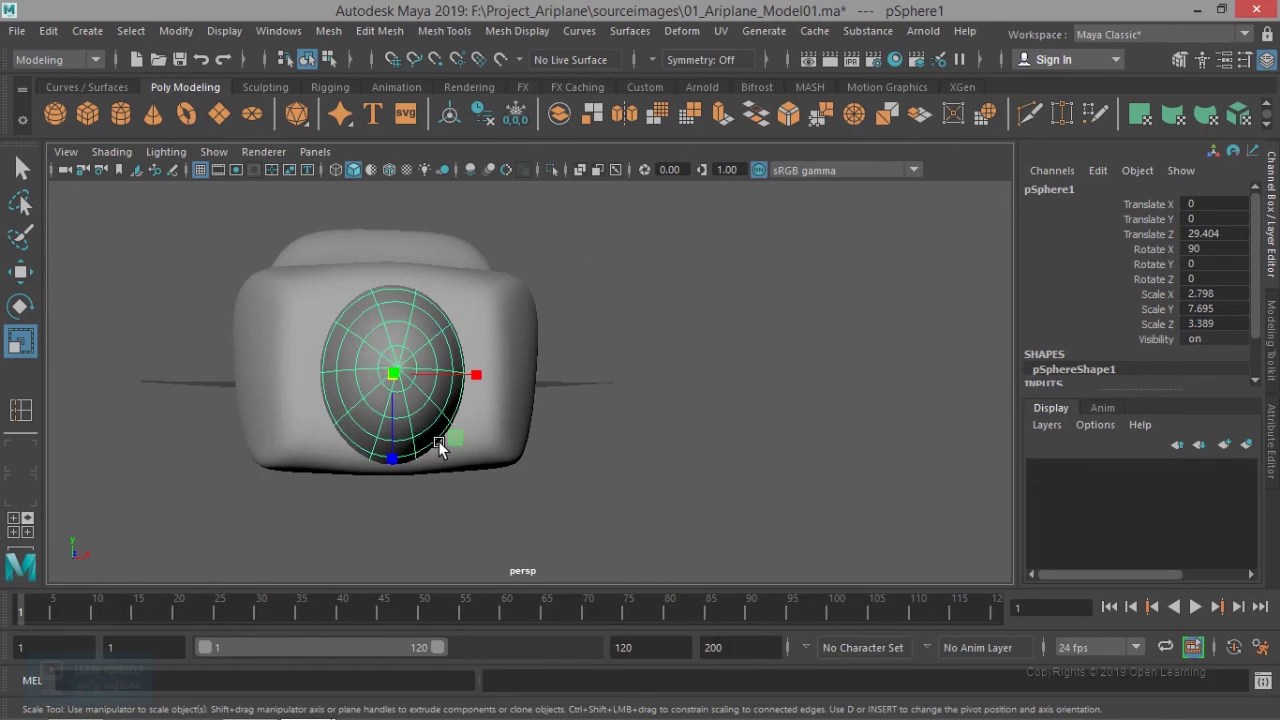
Step: Try widening the nose cone along X by a factor of about 1.19, and undo the widening
{"action": "left_click_drag", "start_coordinate": [477, 376], "coordinate": [440, 457]}
{"action": "key", "text": "ctrl+z"}
{"action": "key", "text": "ctrl+z"}
{"action": "key", "text": "ctrl+z"}
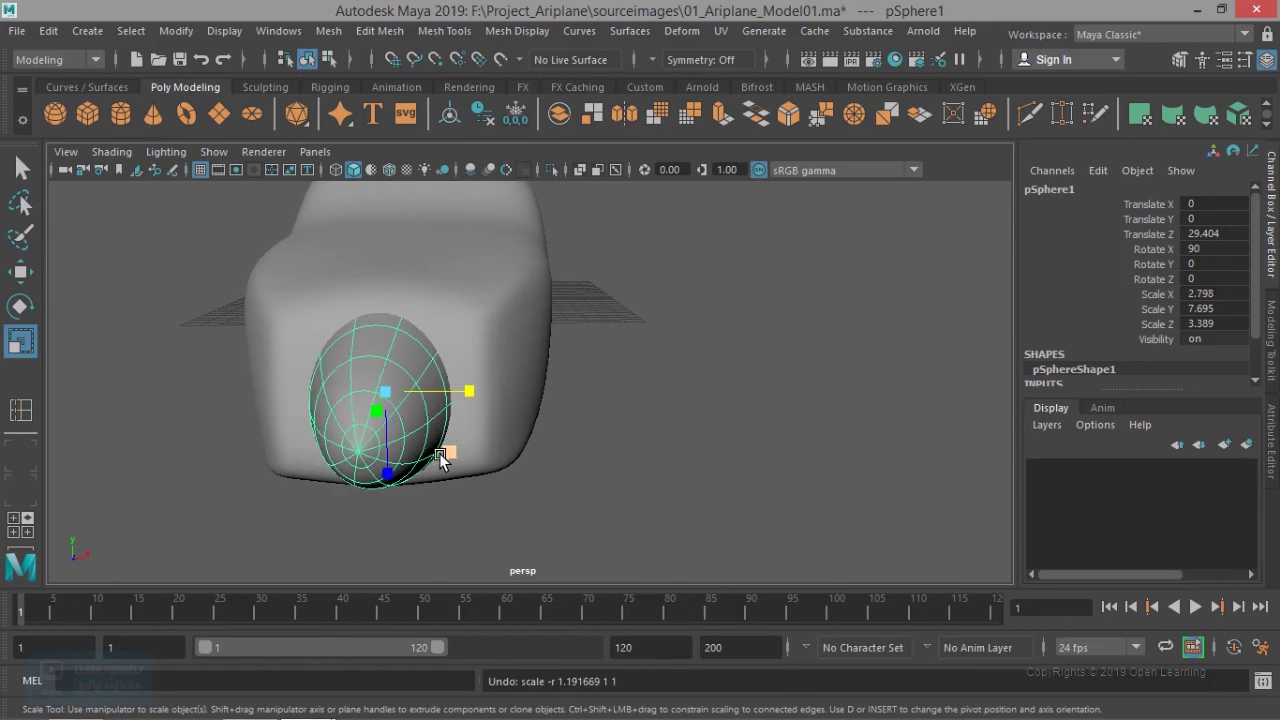
Step: Undo all the edge-loop scaling and moving on the nose cone, back to its original rounded half-sphere profile
{"action": "key", "text": "ctrl+z"}
{"action": "key", "text": "ctrl+z"}
{"action": "key", "text": "ctrl+z"}
{"action": "key", "text": "ctrl+z"}
{"action": "key", "text": "ctrl+z"}
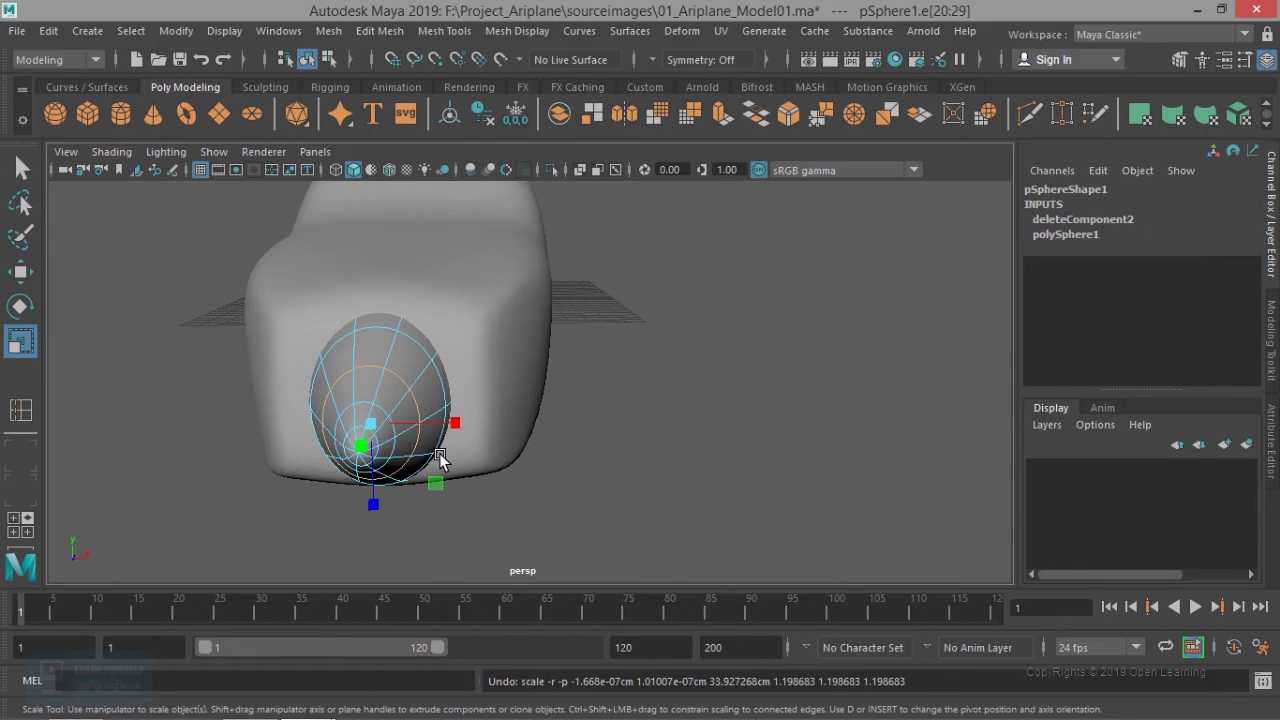
{"action": "key", "text": "ctrl+z"}
{"action": "key", "text": "ctrl+z"}
{"action": "key", "text": "ctrl+z"}
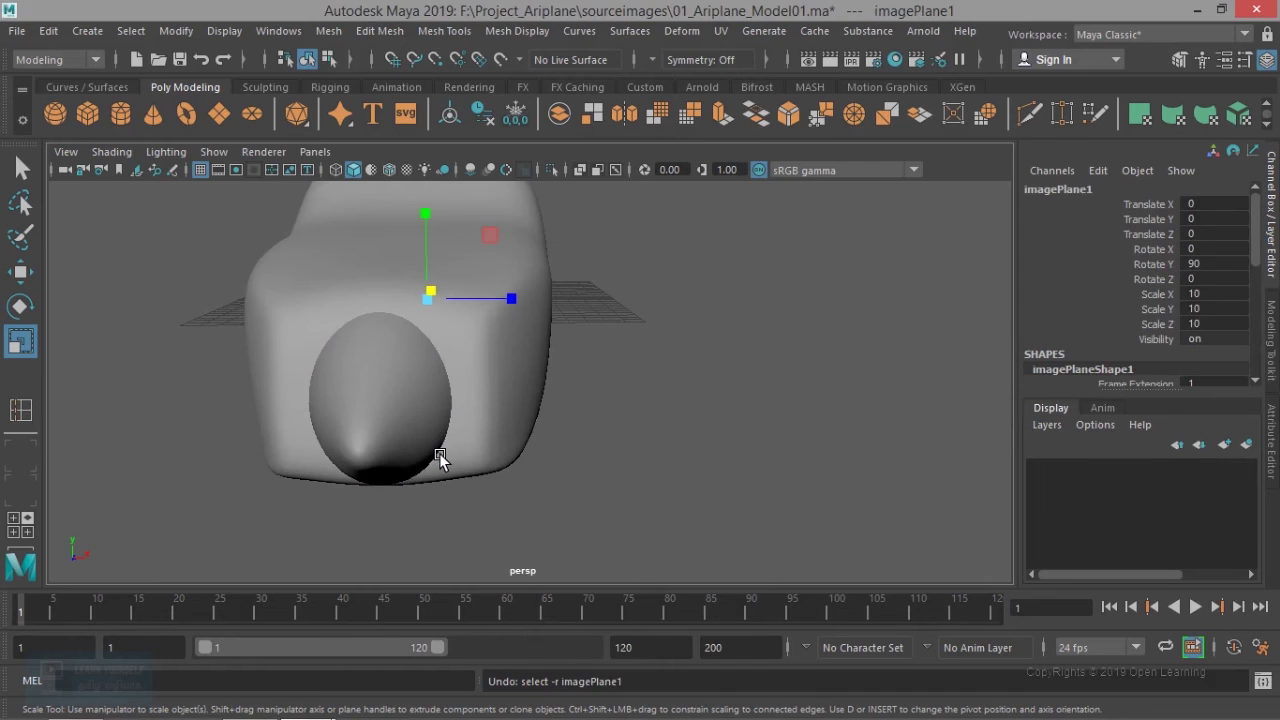
{"action": "key", "text": "ctrl+z"}
{"action": "key", "text": "ctrl+z"}
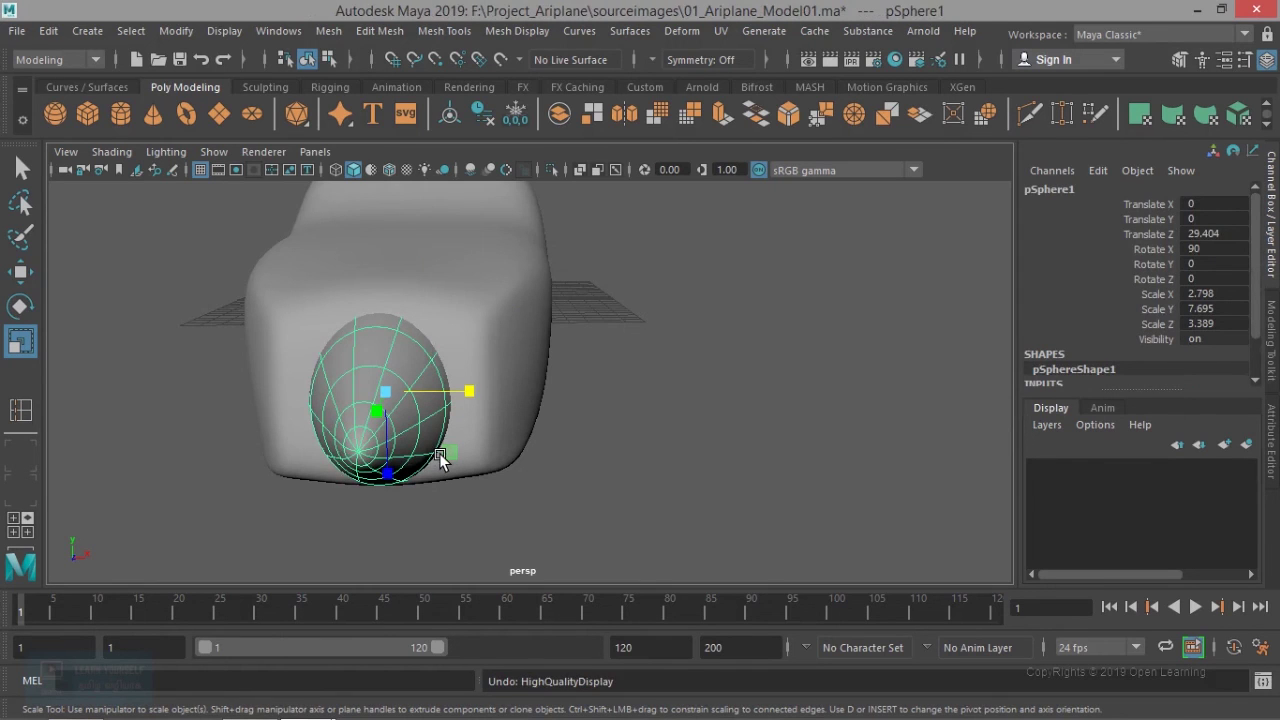
{"action": "key", "text": "ctrl+z"}
{"action": "key", "text": "ctrl+z"}
{"action": "key", "text": "ctrl+z"}
{"action": "key", "text": "ctrl+z"}
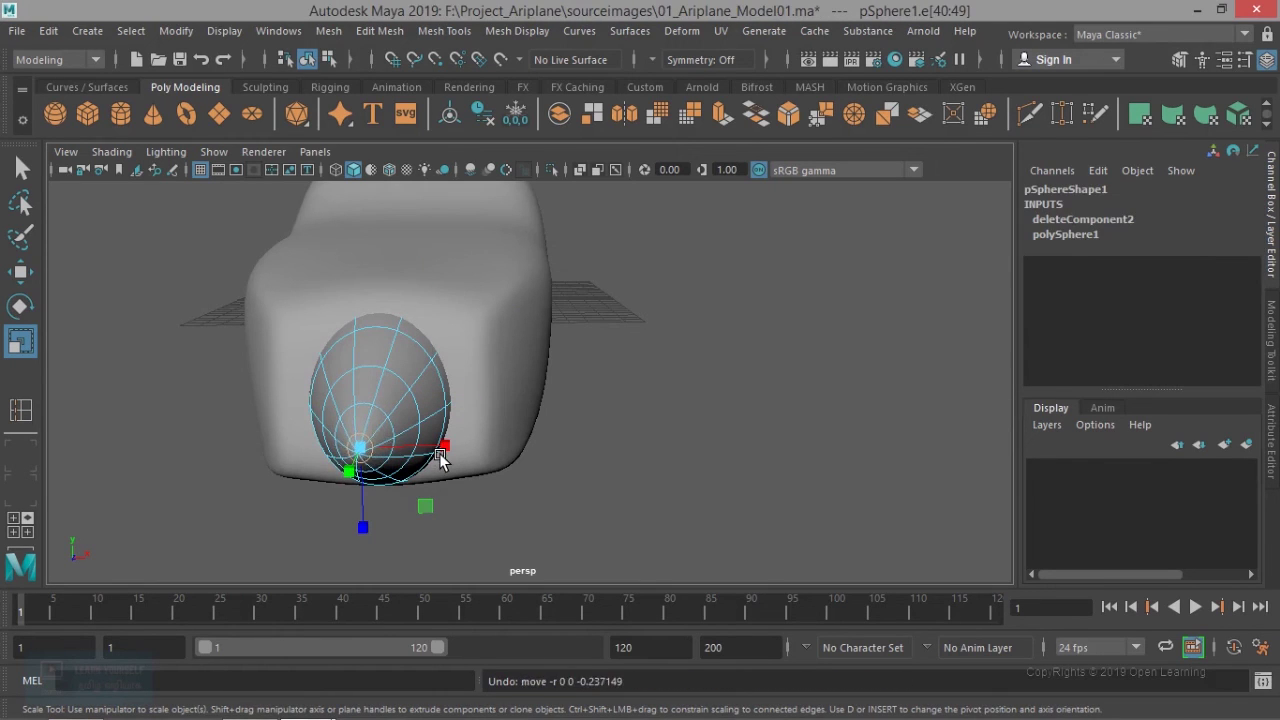
{"action": "key", "text": "ctrl+z"}
{"action": "key", "text": "ctrl+z"}
{"action": "key", "text": "ctrl+z"}
{"action": "key", "text": "ctrl+z"}
{"action": "key", "text": "ctrl+z"}
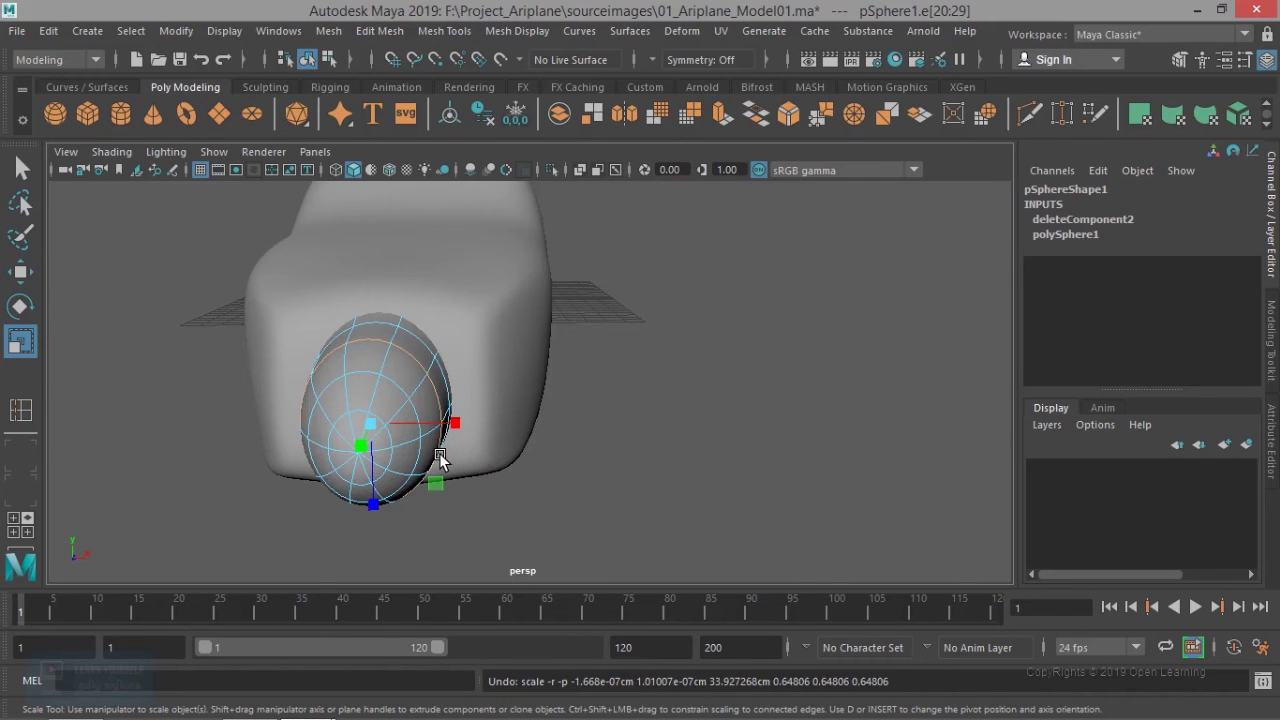
{"action": "key", "text": "ctrl+z"}
{"action": "key", "text": "ctrl+z"}
{"action": "key", "text": "ctrl+z"}
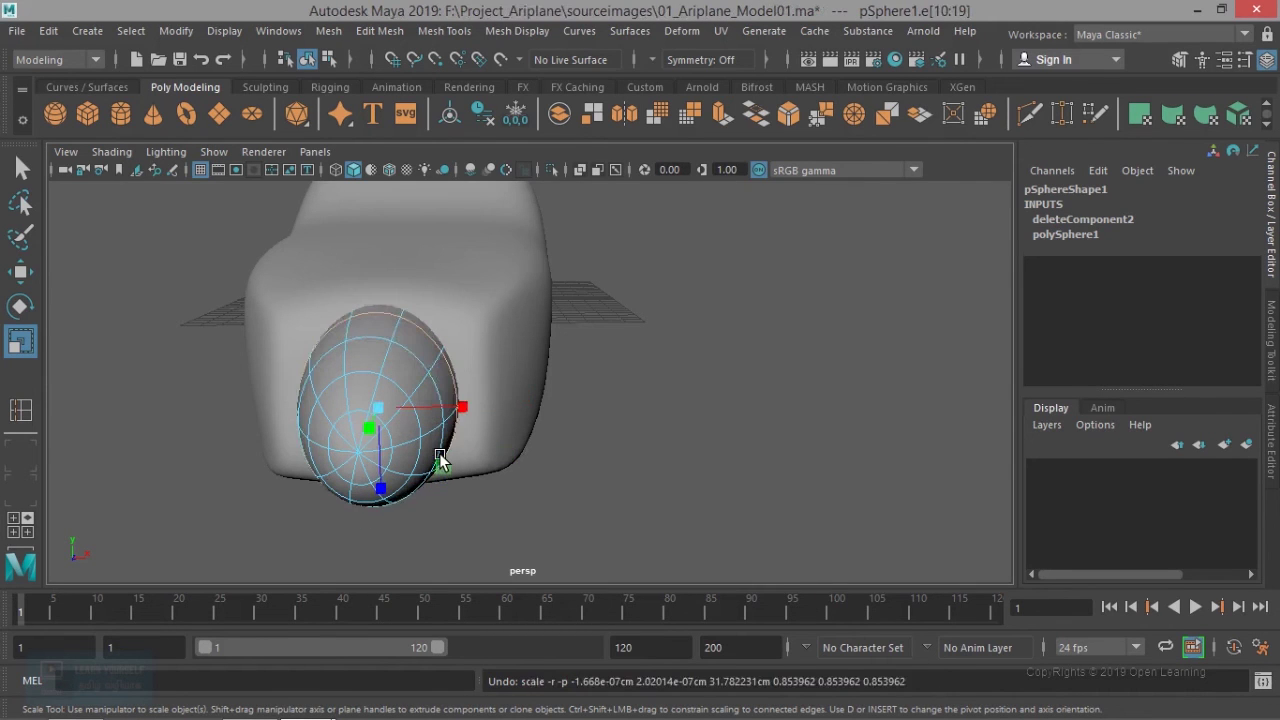
Step: In object mode, make the nose cone's cross-section circular by copying its Scale Z value of 3.389 into Scale X
{"action": "left_click_drag", "start_coordinate": [440, 460], "coordinate": [414, 366], "text": "alt"}
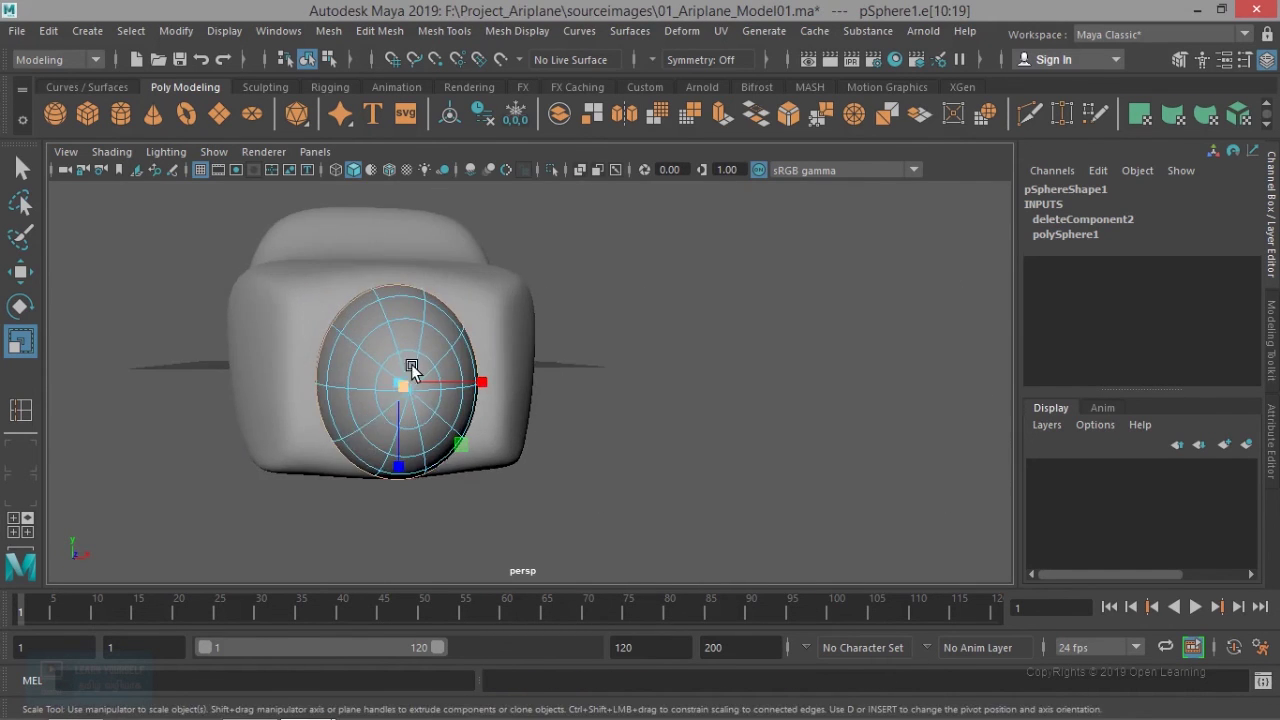
{"action": "right_click", "coordinate": [418, 352]}
{"action": "left_click", "coordinate": [510, 157]}
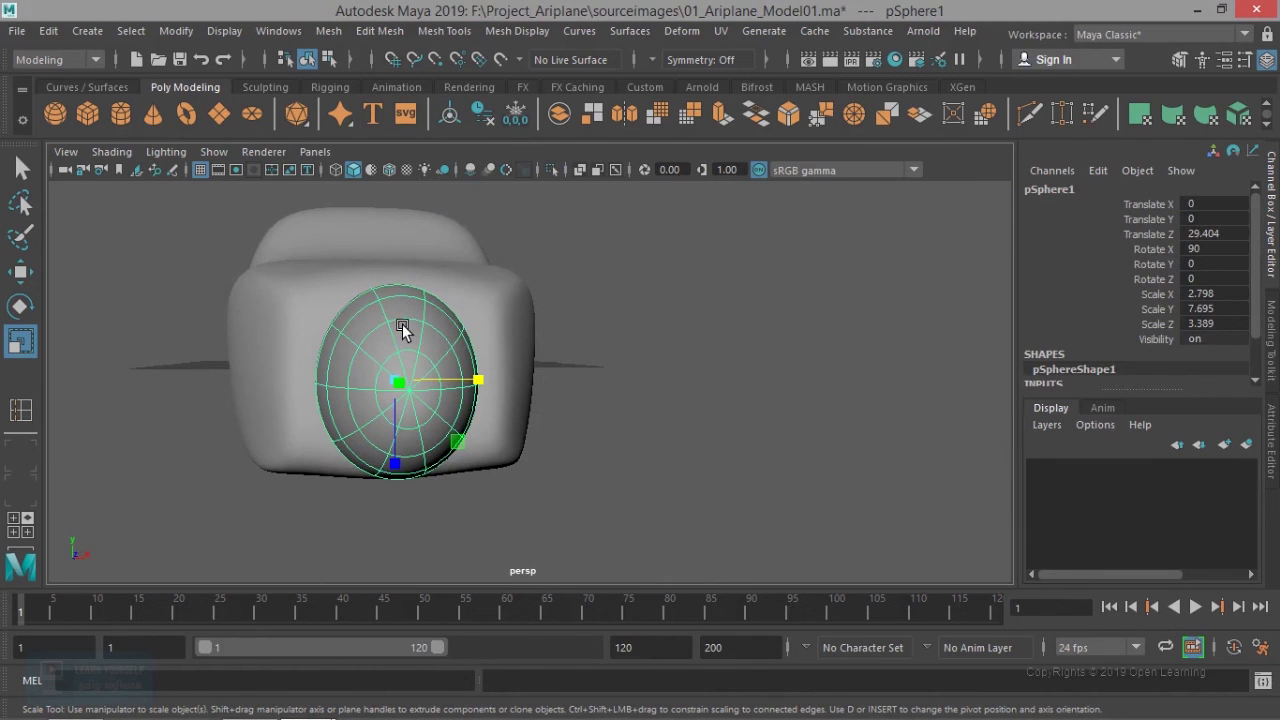
{"action": "left_click_drag", "start_coordinate": [488, 384], "coordinate": [500, 379]}
{"action": "key", "text": "ctrl+z"}
{"action": "double_click", "coordinate": [1215, 327]}
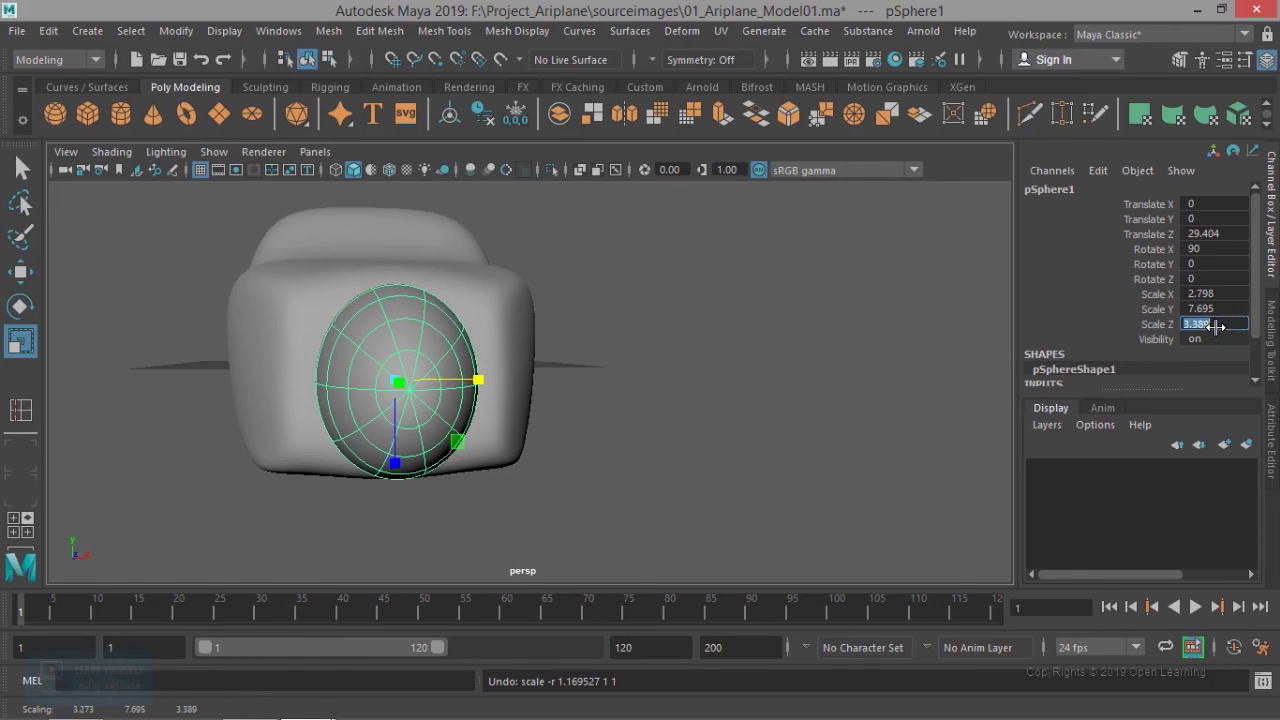
{"action": "key", "text": "ctrl+c"}
{"action": "double_click", "coordinate": [1217, 294]}
{"action": "key", "text": "ctrl+v"}
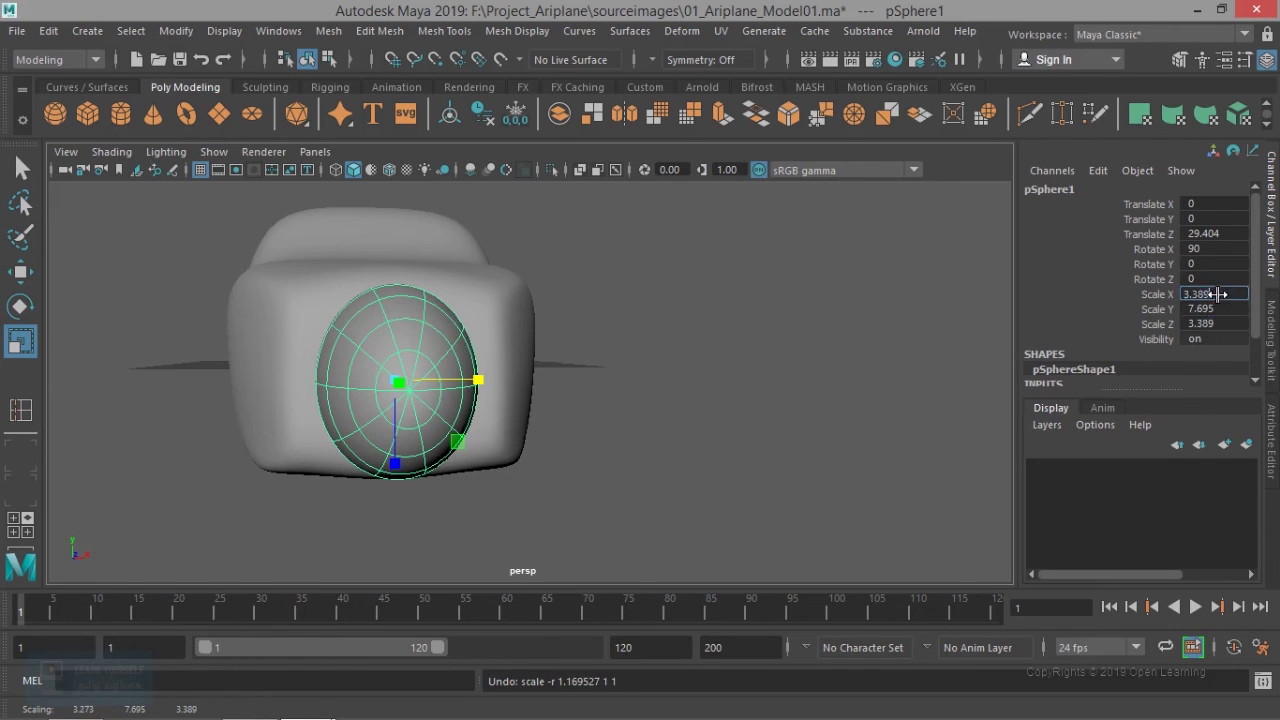
{"action": "key", "text": "Return"}
Step: Examine how the circular nose cone fits the fuselage from the front and the side
{"action": "mouse_move", "coordinate": [731, 457]}
{"action": "left_mouse_down", "text": "alt"}
{"action": "mouse_move", "coordinate": [690, 458]}
{"action": "mouse_move", "coordinate": [740, 454]}
{"action": "left_mouse_up", "text": "alt"}
{"action": "left_click", "coordinate": [740, 454]}
{"action": "left_click_drag", "start_coordinate": [651, 471], "coordinate": [603, 483], "text": "alt"}
{"action": "left_click", "coordinate": [422, 390]}
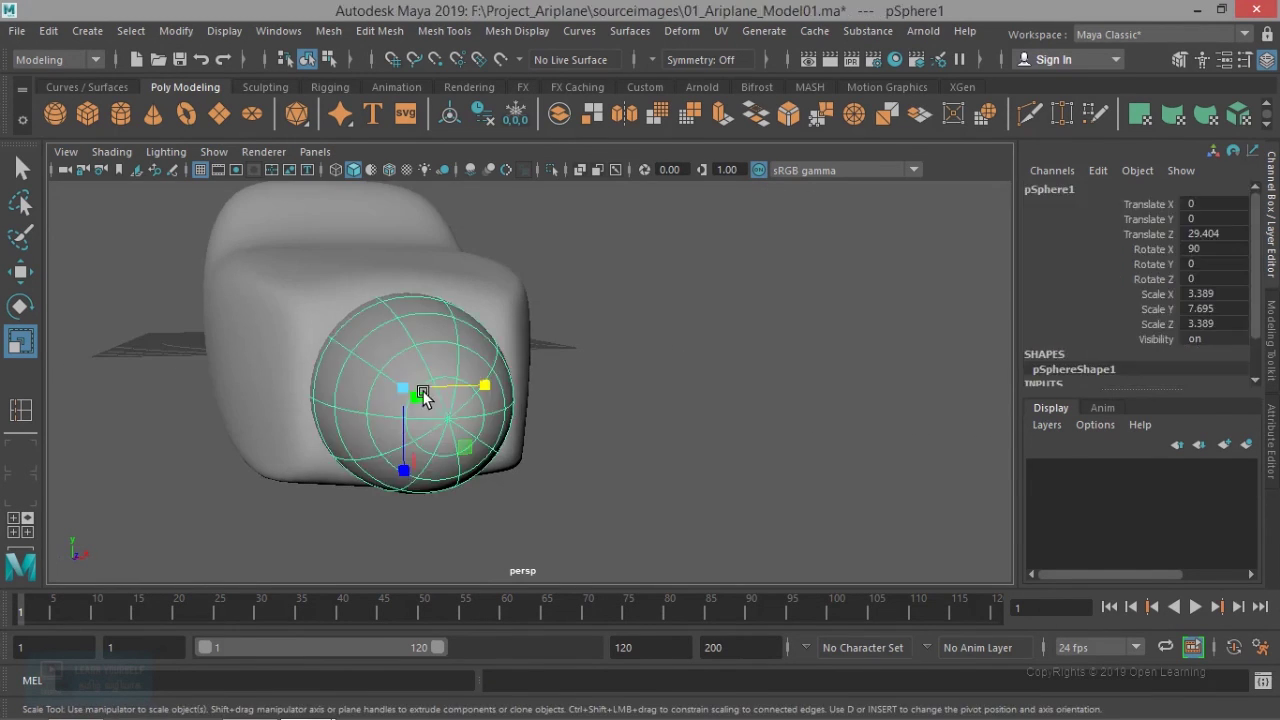
{"action": "left_click_drag", "start_coordinate": [467, 472], "coordinate": [486, 346], "text": "alt"}
{"action": "right_click_drag", "start_coordinate": [452, 184], "coordinate": [449, 234]}
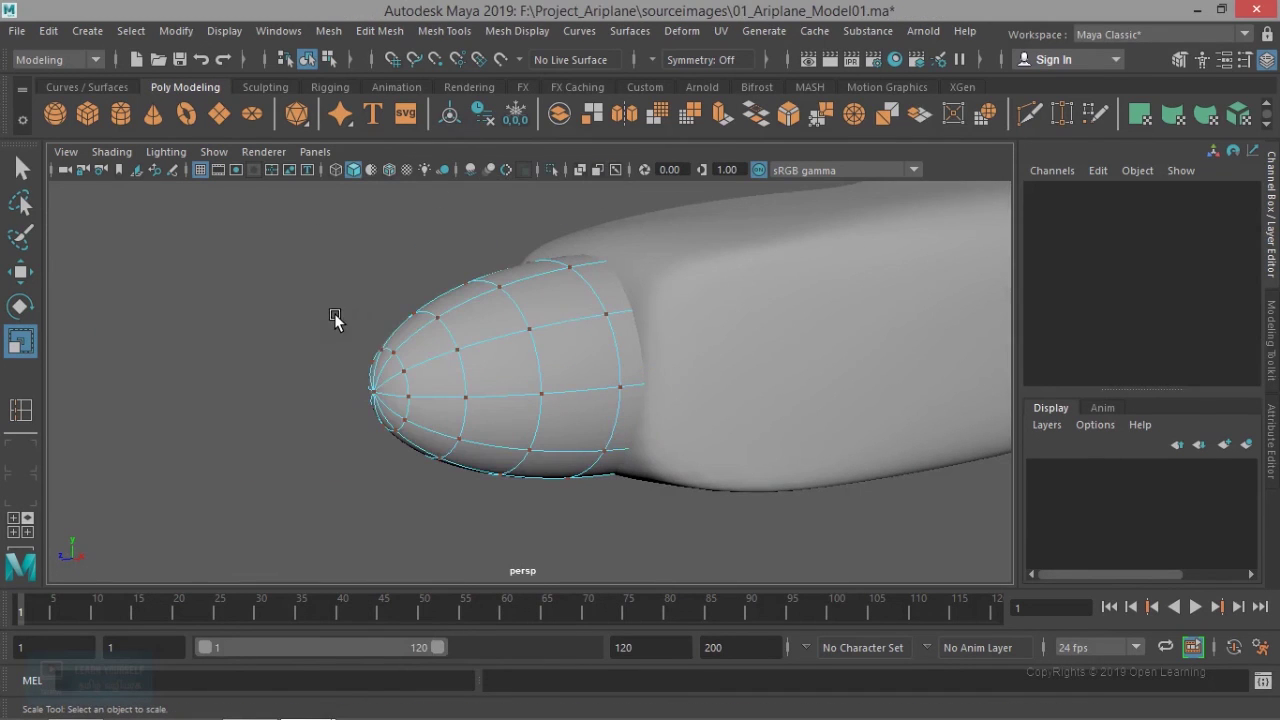
{"action": "scroll", "coordinate": [436, 390], "scroll_direction": "down", "scroll_amount": 5}
{"action": "right_click_drag", "start_coordinate": [486, 391], "coordinate": [589, 423], "text": "alt"}
{"action": "right_click_drag", "start_coordinate": [486, 350], "coordinate": [575, 163]}
Step: In the side view, scale the nose cone uniformly down to about 3.0, 6.81, 3.0, and return to the perspective view
{"action": "key", "text": "space"}
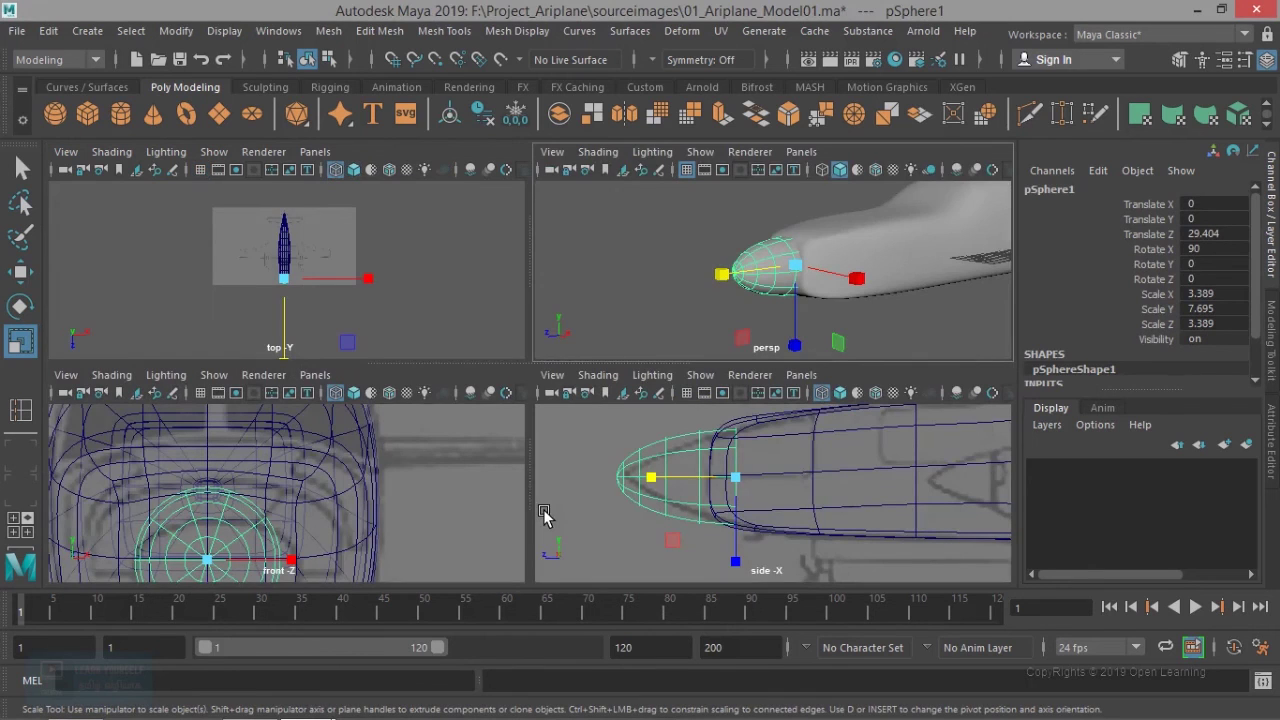
{"action": "key", "text": "space"}
{"action": "left_click", "coordinate": [455, 349]}
{"action": "left_click_drag", "start_coordinate": [455, 349], "coordinate": [423, 358]}
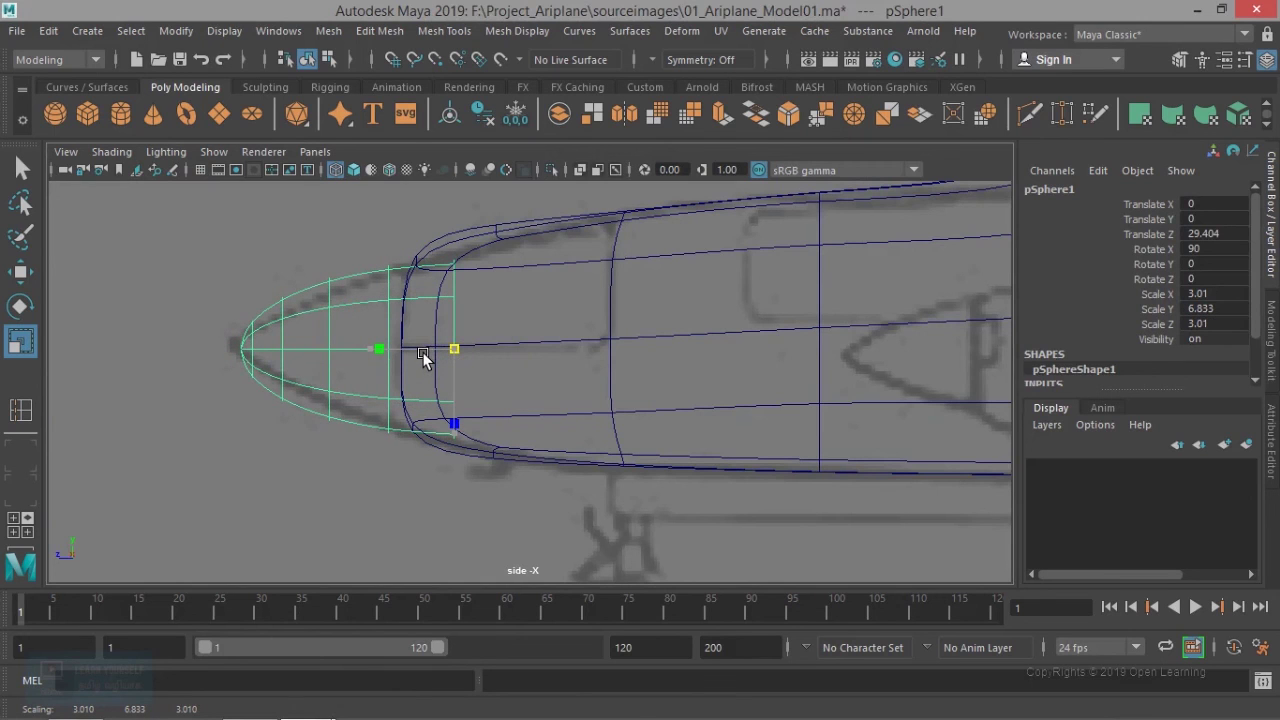
{"action": "left_click_drag", "start_coordinate": [423, 358], "coordinate": [421, 359]}
{"action": "double_click", "coordinate": [1205, 294]}
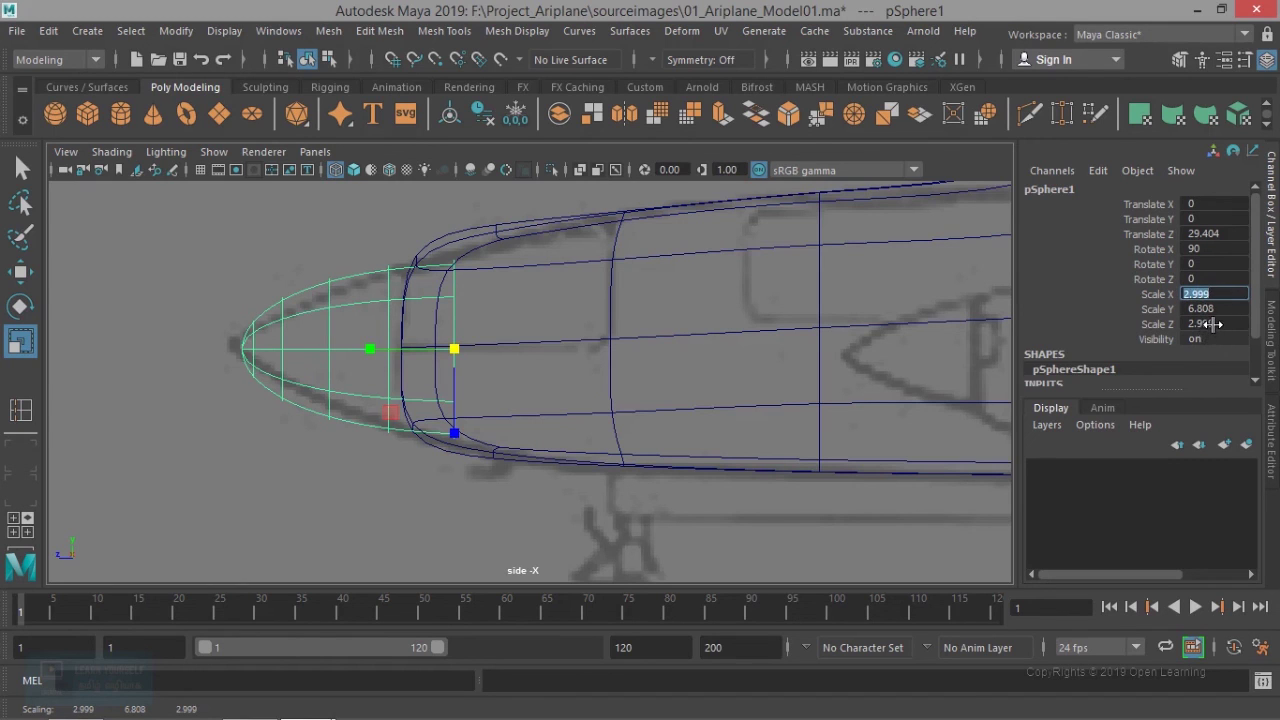
{"action": "double_click", "coordinate": [1213, 324]}
{"action": "left_click", "coordinate": [276, 341]}
{"action": "key", "text": "space"}
{"action": "key", "text": "space"}
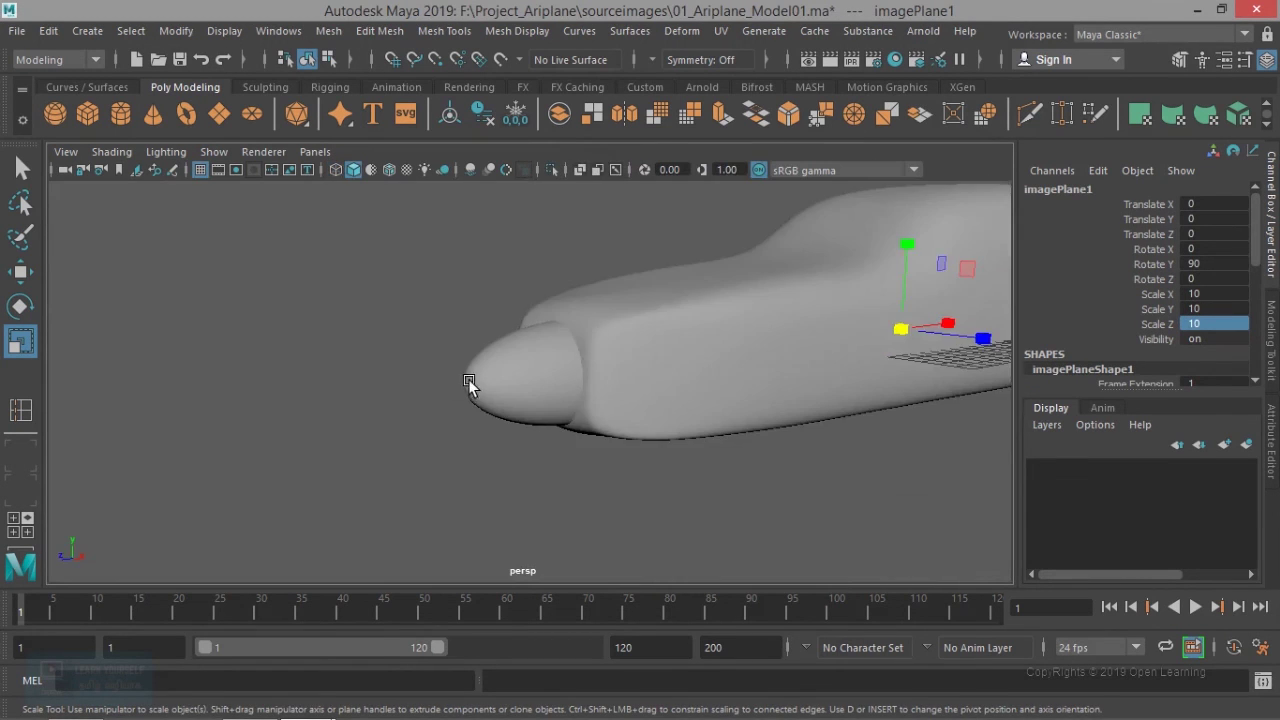
Step: Duplicate the ring of faces at the rear of the nose cone, next to the fuselage, with no offset
{"action": "left_click_drag", "start_coordinate": [517, 374], "coordinate": [686, 409], "text": "alt"}
{"action": "scroll", "coordinate": [471, 326], "scroll_direction": "up", "scroll_amount": 2}
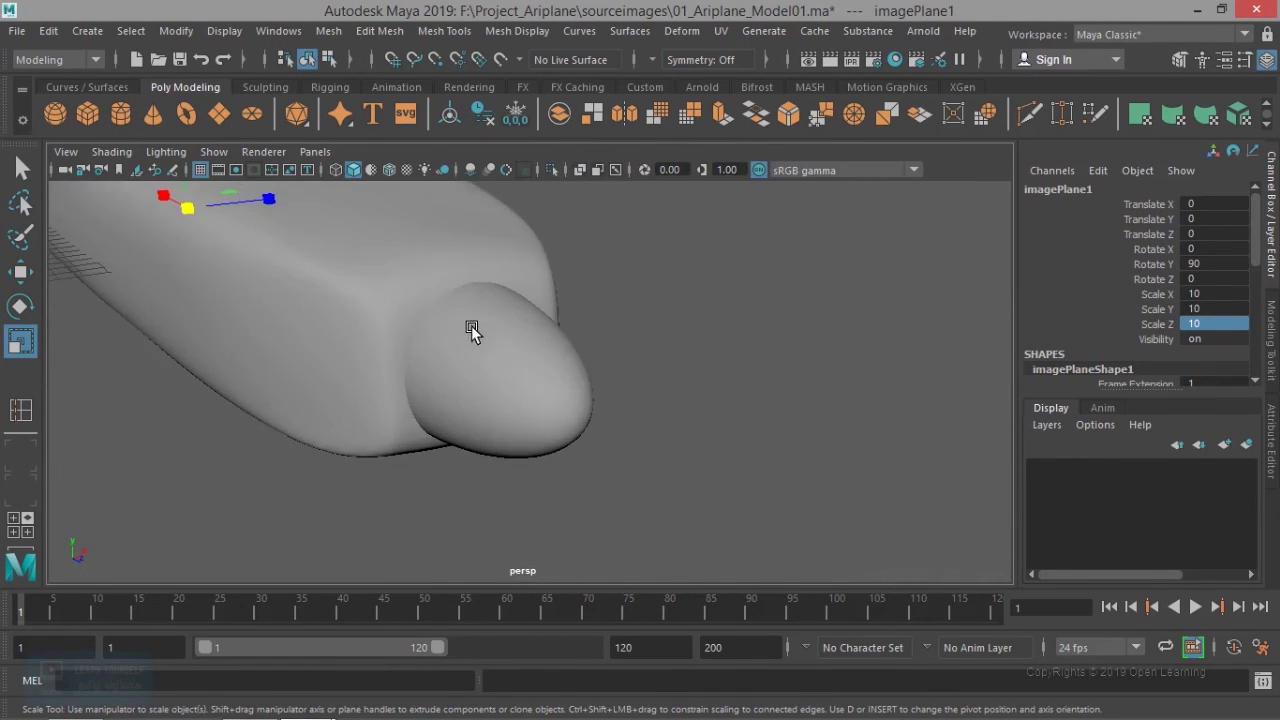
{"action": "left_click", "coordinate": [474, 359]}
{"action": "left_click_drag", "start_coordinate": [474, 359], "coordinate": [629, 346], "text": "alt"}
{"action": "right_click_drag", "start_coordinate": [631, 184], "coordinate": [633, 243]}
{"action": "left_click", "coordinate": [601, 361]}
{"action": "double_click", "coordinate": [615, 312], "text": "shift"}
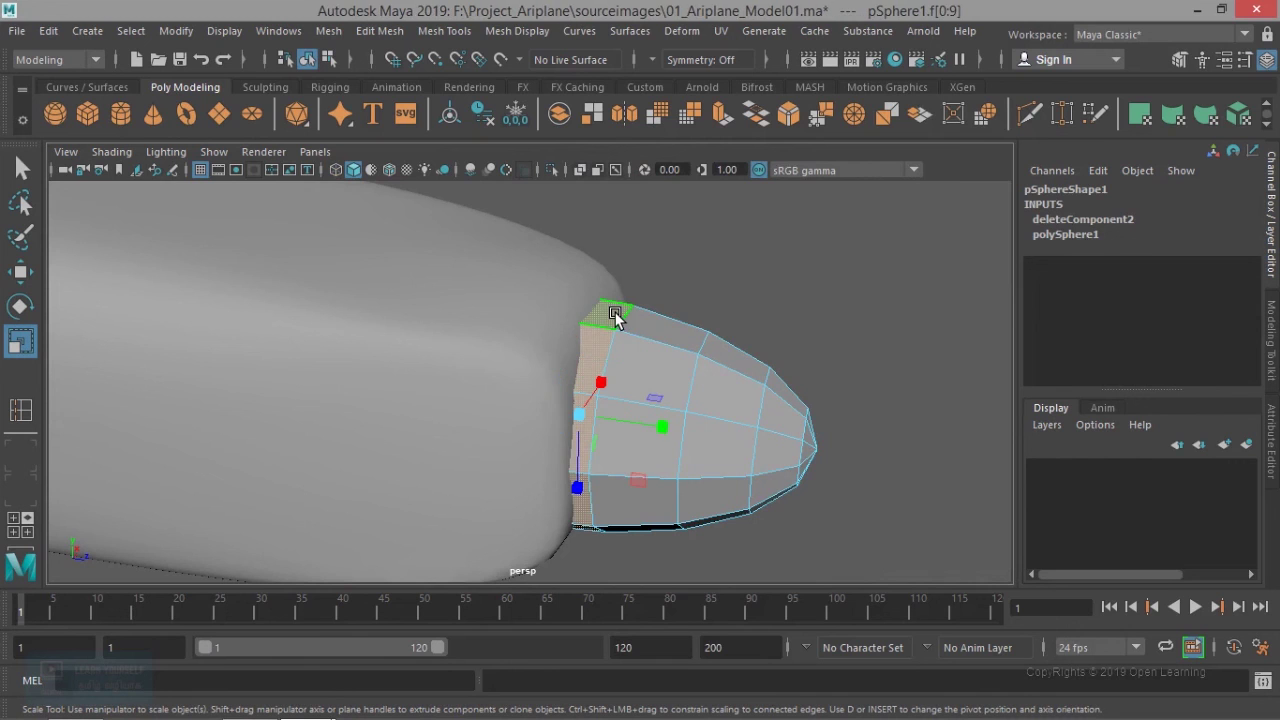
{"action": "mouse_move", "coordinate": [630, 338]}
{"action": "left_mouse_down", "text": "alt"}
{"action": "mouse_move", "coordinate": [630, 404]}
{"action": "mouse_move", "coordinate": [613, 338]}
{"action": "left_mouse_up", "text": "alt"}
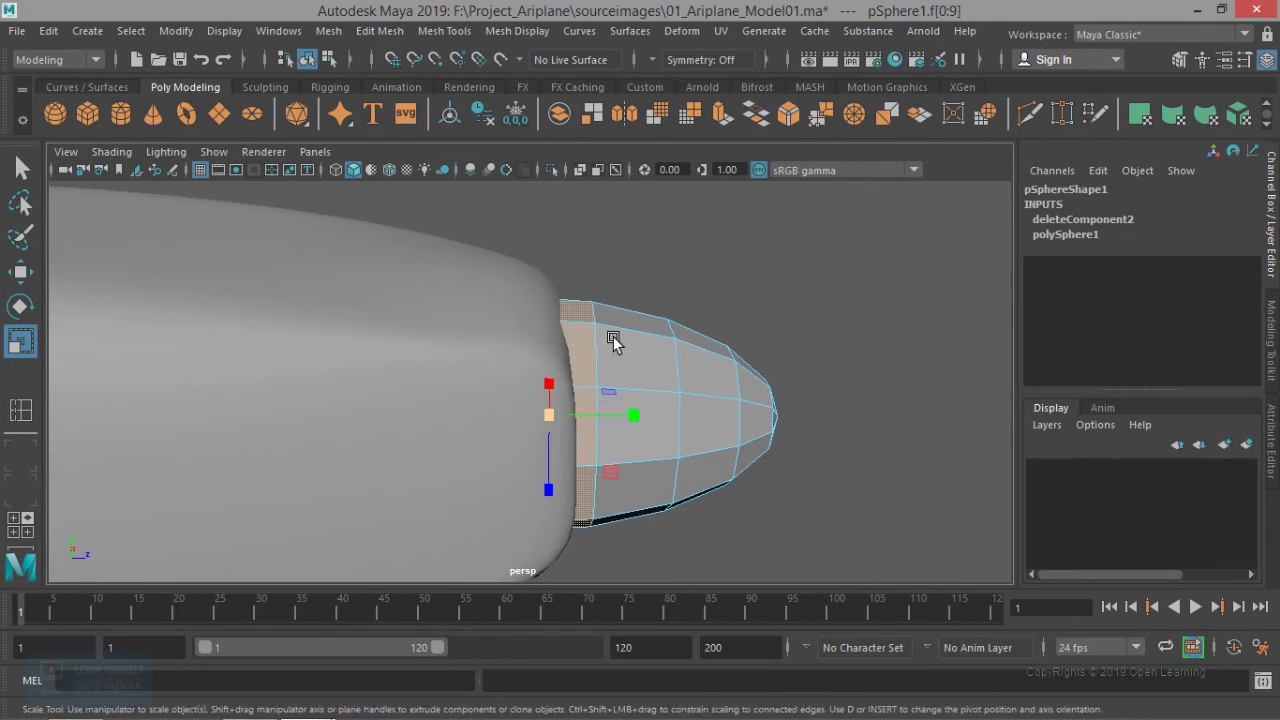
{"action": "left_click", "coordinate": [380, 34]}
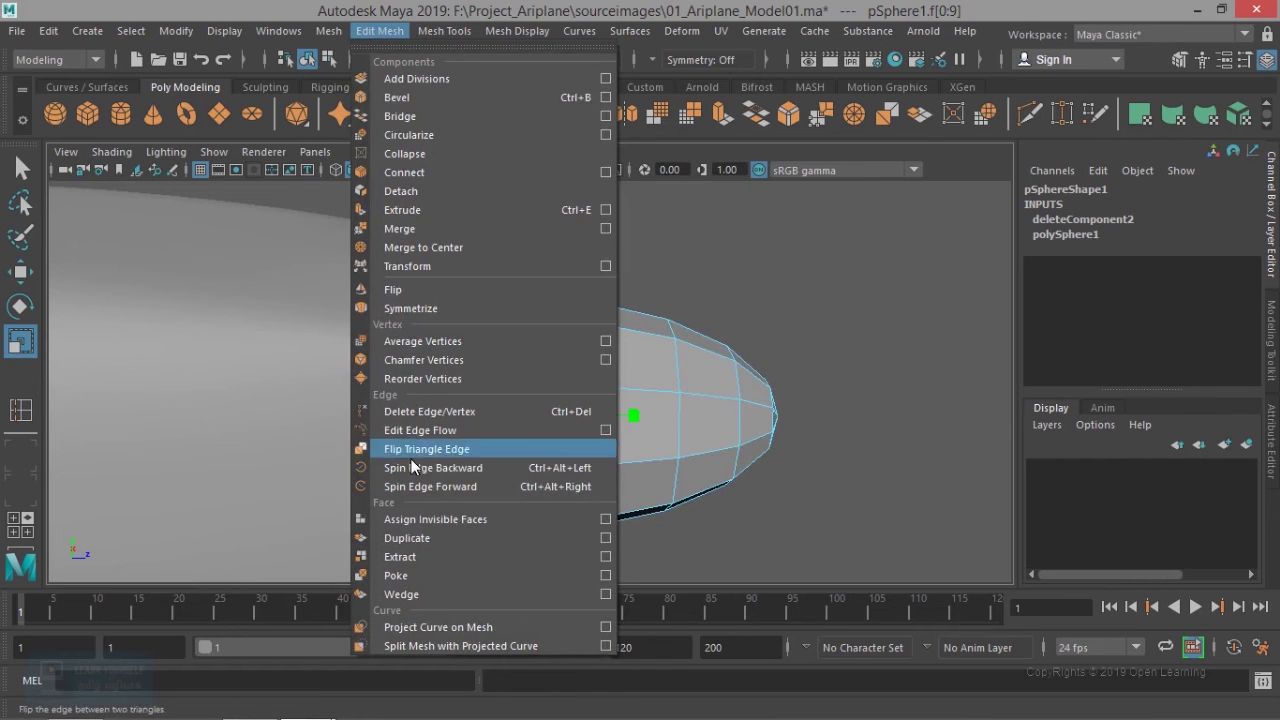
{"action": "left_click", "coordinate": [417, 541]}
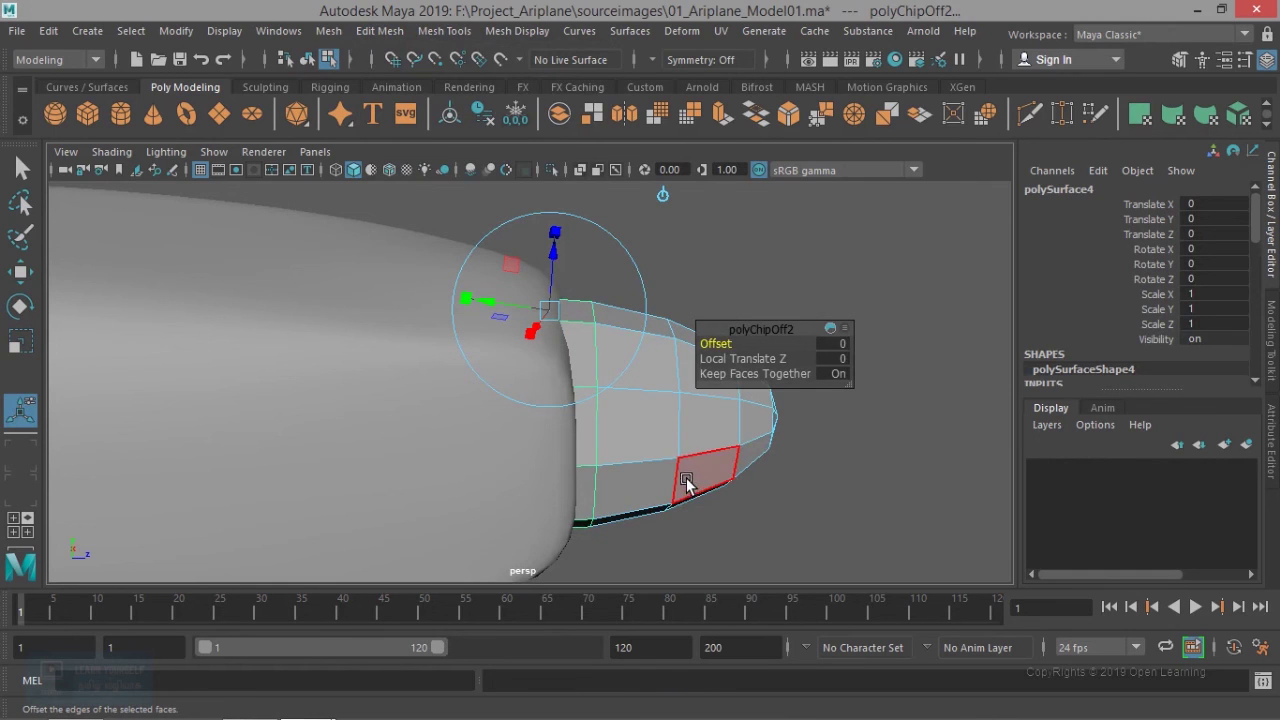
Step: In object mode, select only the duplicated face ring and extrude it outward with a Local Translate Z of 0.263
{"action": "right_click_drag", "start_coordinate": [677, 180], "coordinate": [766, 158]}
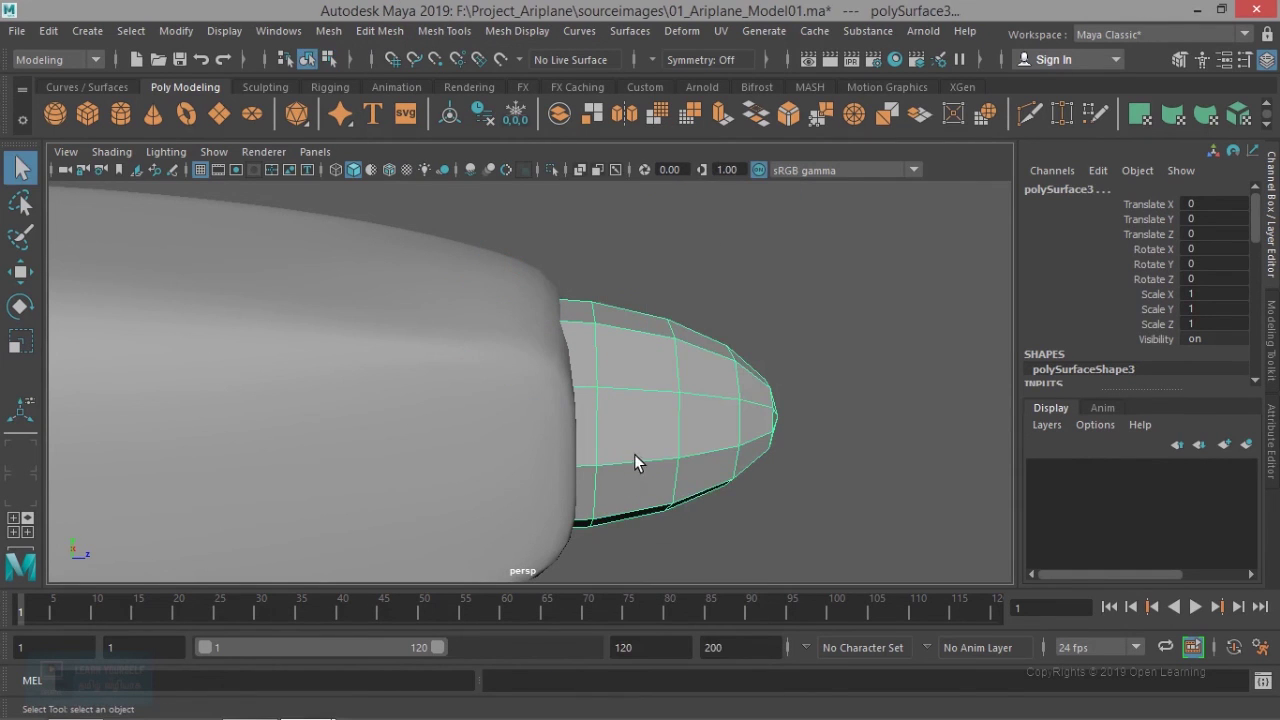
{"action": "left_click_drag", "start_coordinate": [636, 457], "coordinate": [636, 458]}
{"action": "left_click", "coordinate": [436, 391], "text": "ctrl"}
{"action": "left_click", "coordinate": [674, 512], "text": "ctrl"}
{"action": "left_click_drag", "start_coordinate": [659, 464], "coordinate": [557, 463], "text": "alt"}
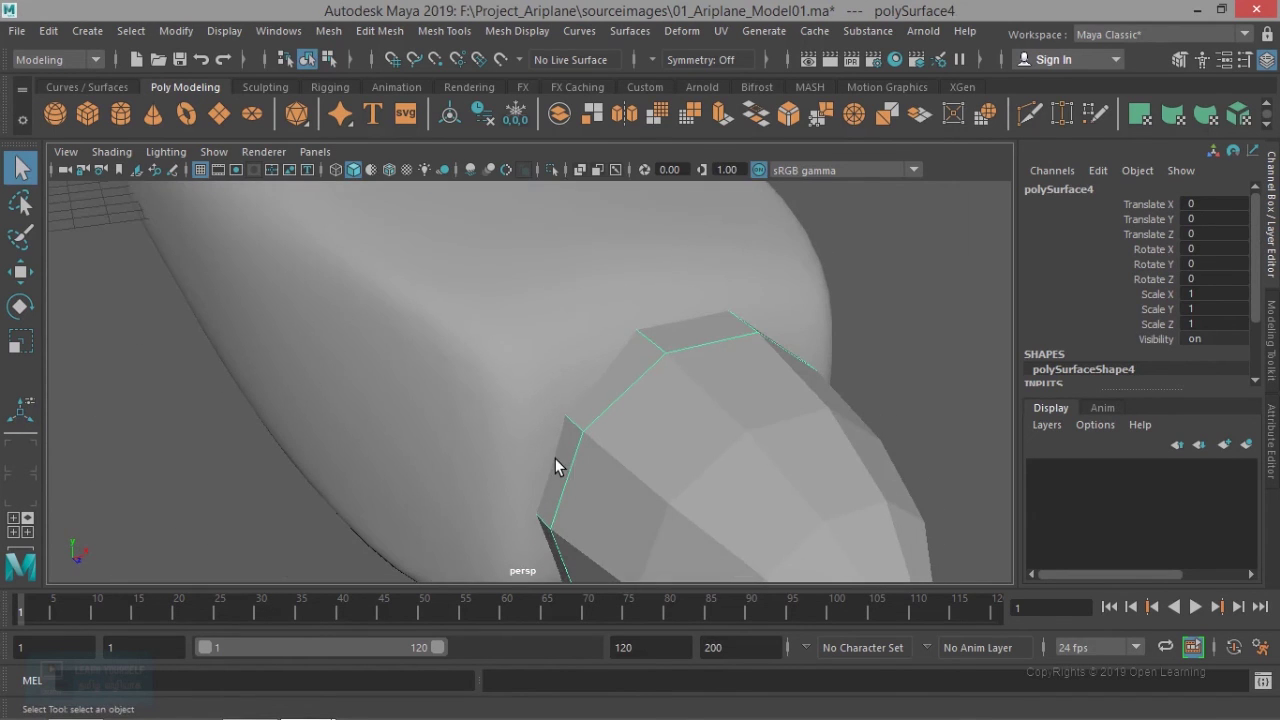
{"action": "left_click", "coordinate": [380, 31]}
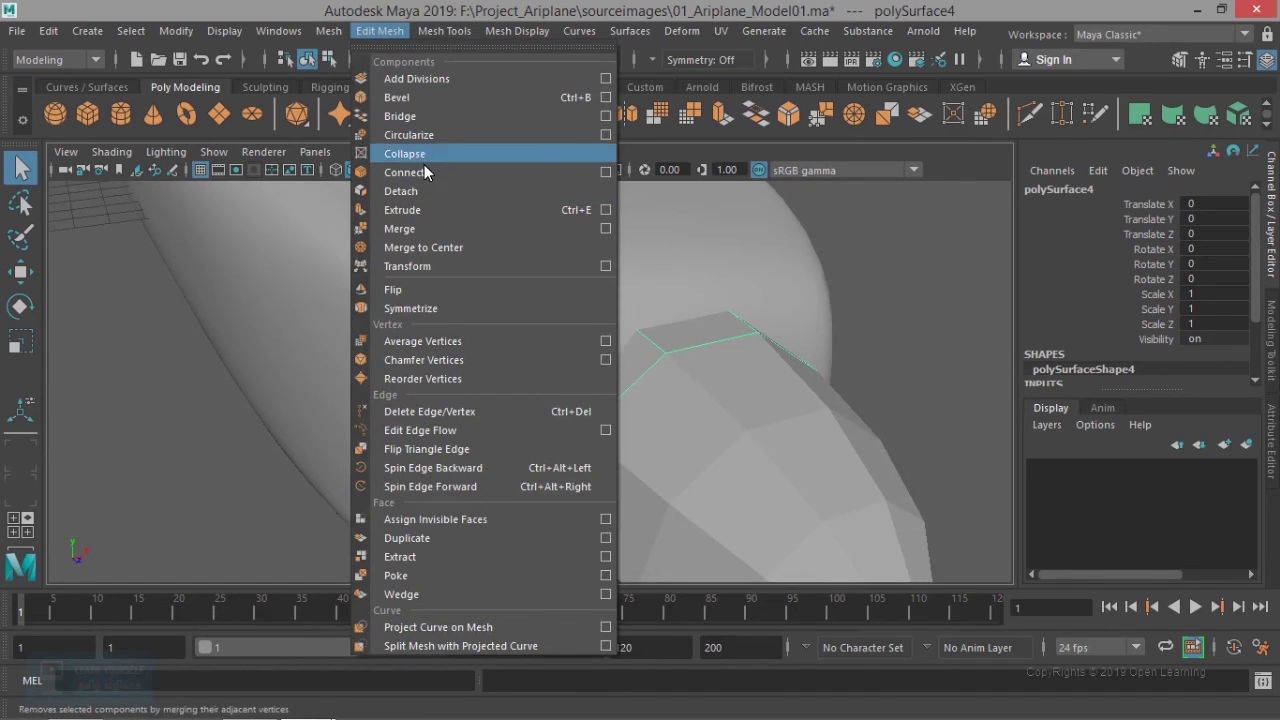
{"action": "left_click", "coordinate": [436, 211]}
{"action": "left_click_drag", "start_coordinate": [789, 280], "coordinate": [803, 264]}
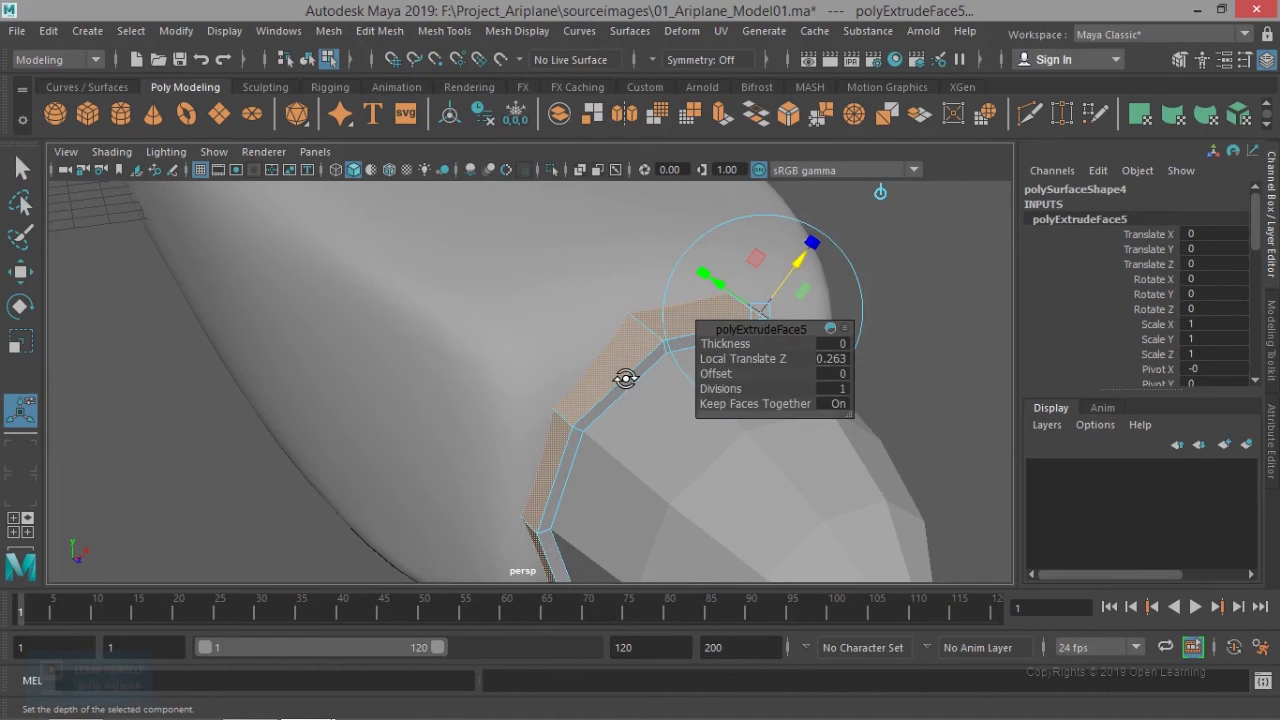
Step: Insert three supporting edge loops on the extruded ring, beside both sides of its front outer edge and beside its front inner edge
{"action": "left_click_drag", "start_coordinate": [620, 377], "coordinate": [757, 363], "text": "alt"}
{"action": "middle_click_drag", "start_coordinate": [663, 348], "coordinate": [605, 296], "text": "alt"}
{"action": "left_click_drag", "start_coordinate": [605, 296], "coordinate": [552, 392], "text": "alt"}
{"action": "right_click_drag", "start_coordinate": [551, 296], "coordinate": [642, 164]}
{"action": "left_click", "coordinate": [801, 258]}
{"action": "left_click", "coordinate": [649, 271]}
{"action": "left_click_drag", "start_coordinate": [649, 271], "coordinate": [600, 343], "text": "alt"}
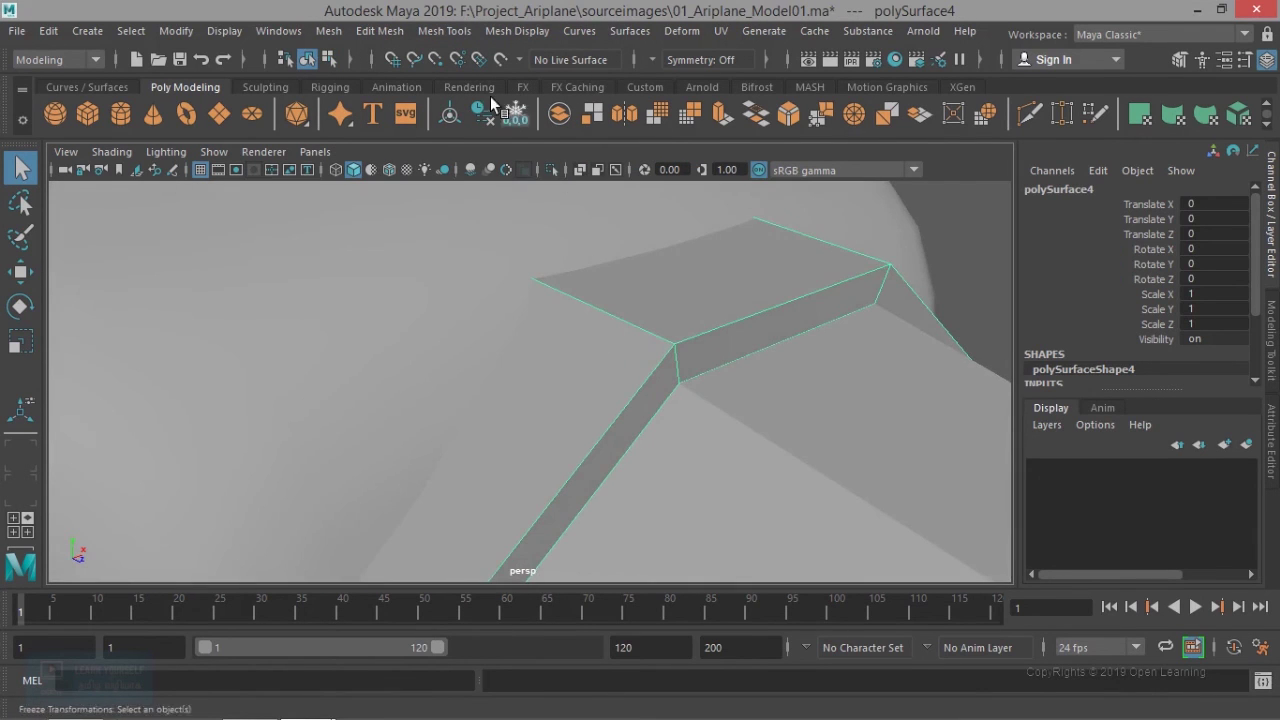
{"action": "left_click", "coordinate": [444, 31]}
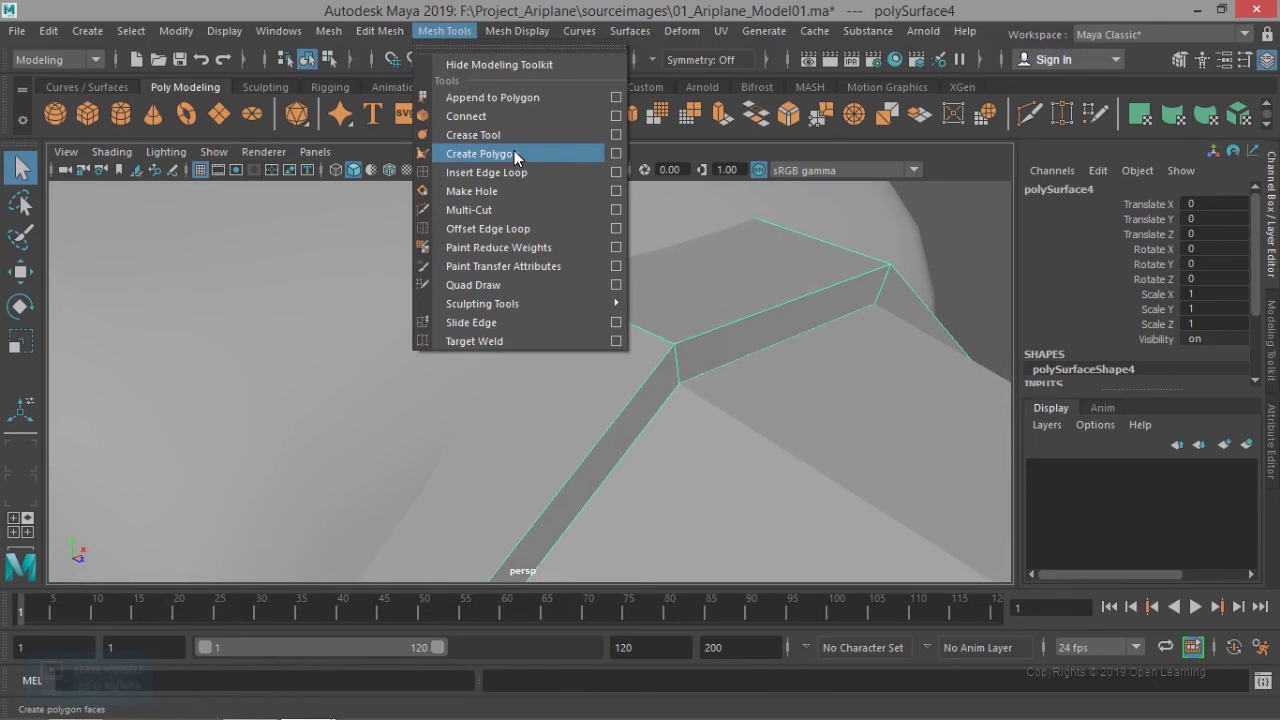
{"action": "left_click", "coordinate": [500, 172]}
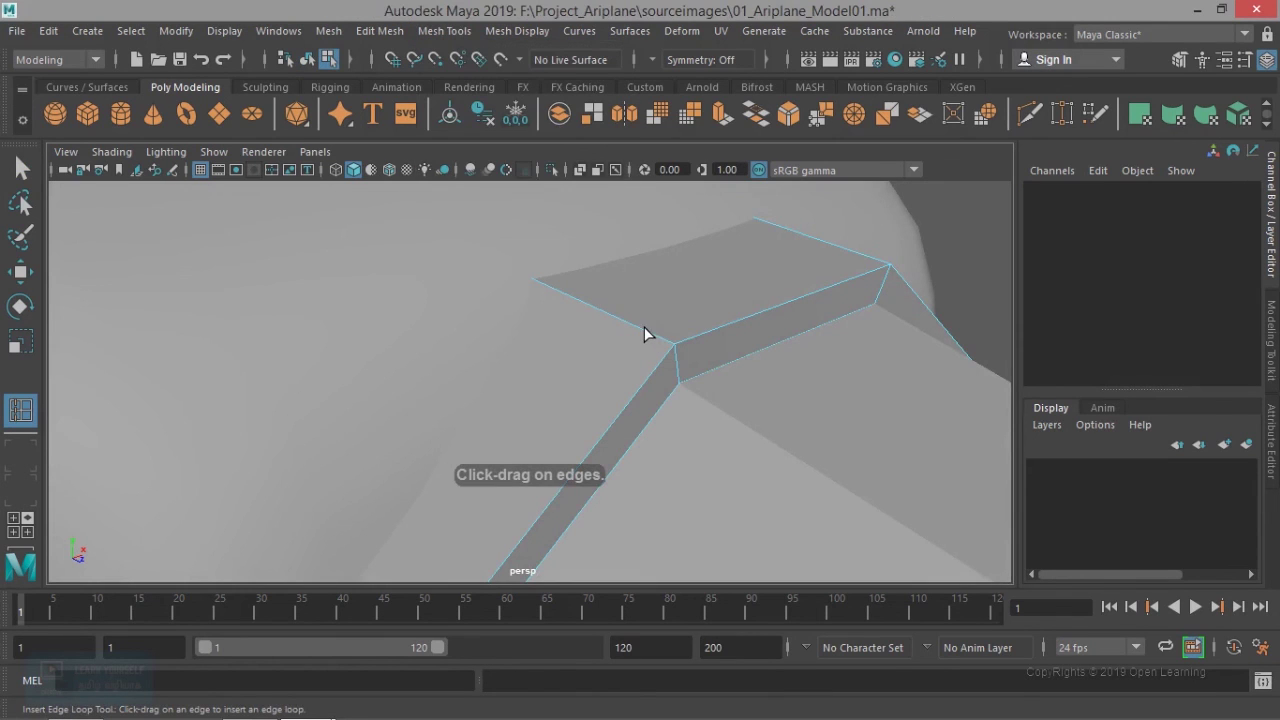
{"action": "left_click", "coordinate": [664, 350]}
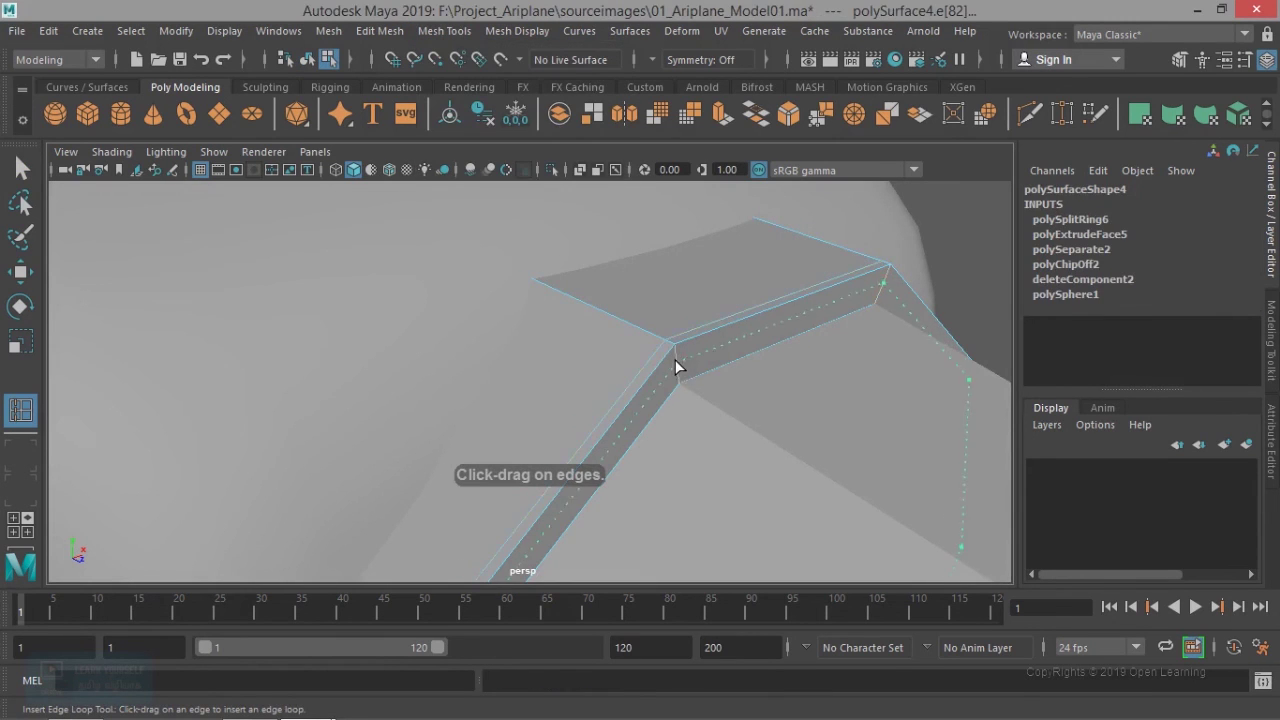
{"action": "left_click", "coordinate": [676, 356]}
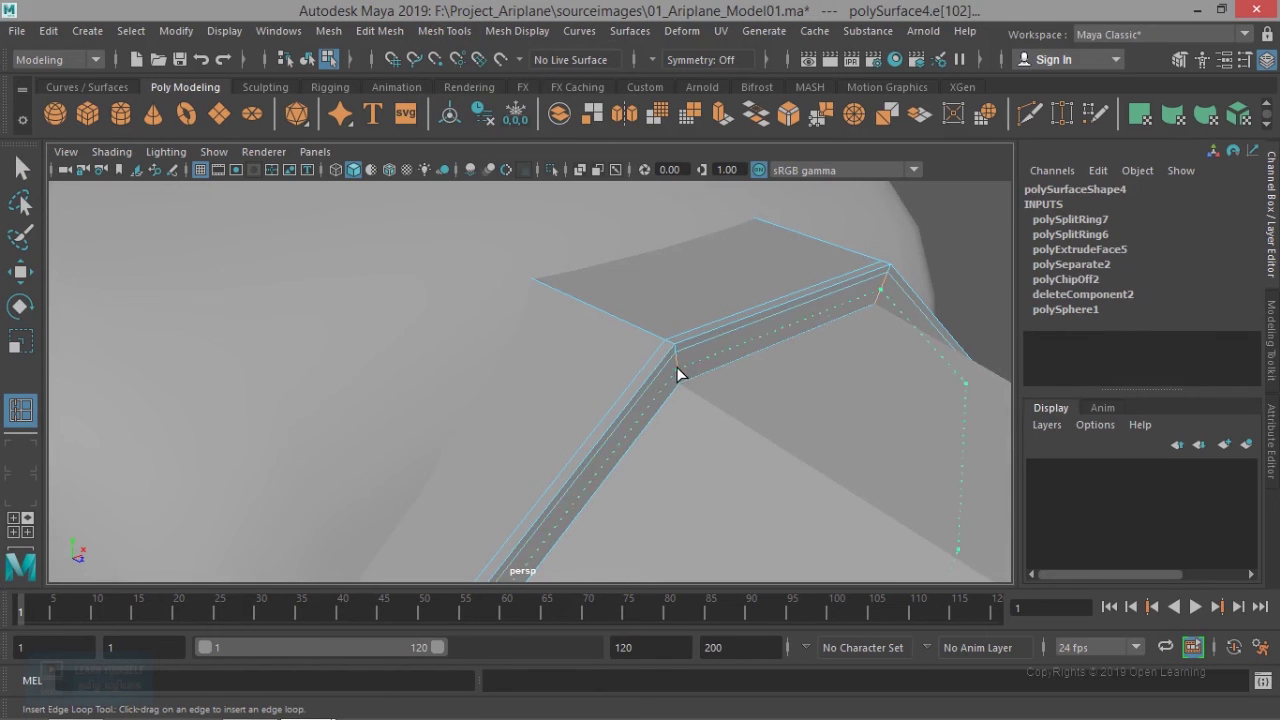
{"action": "left_click", "coordinate": [677, 380]}
Step: In wireframe display, insert three more supporting edge loops close to the ring's rear outer and rear inner edges
{"action": "left_click_drag", "start_coordinate": [716, 362], "coordinate": [714, 456], "text": "alt"}
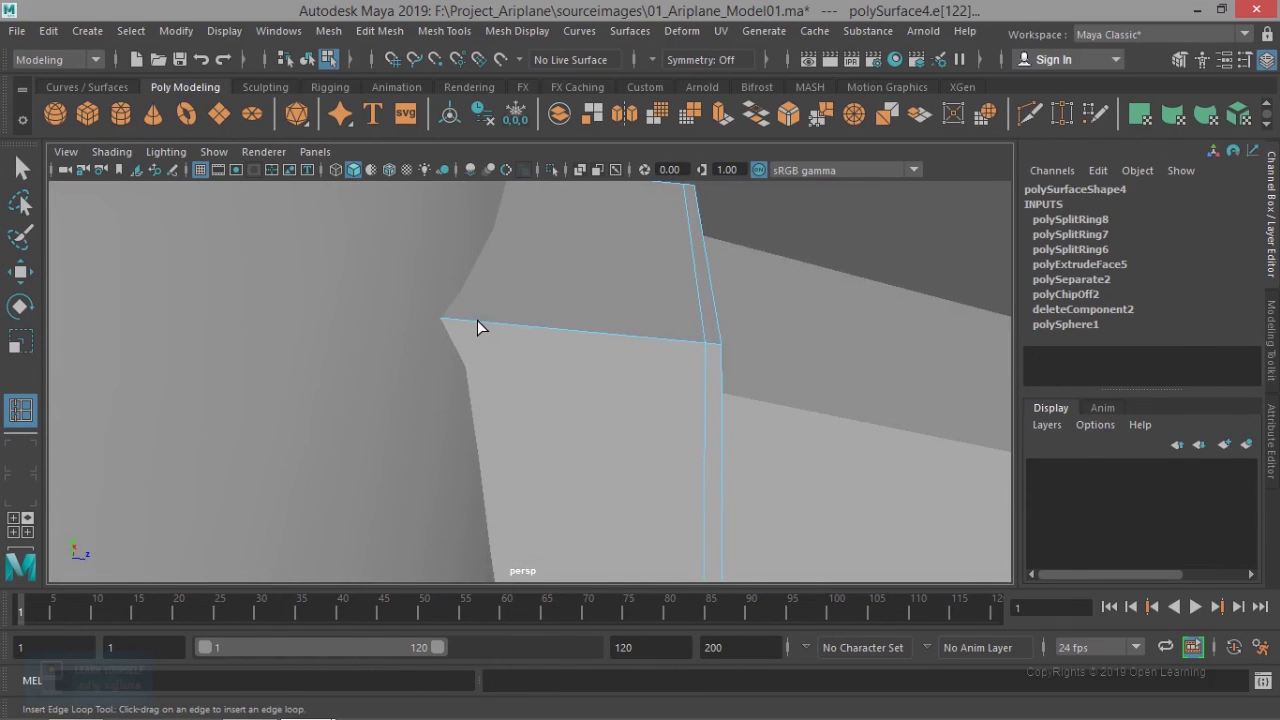
{"action": "key", "text": "4"}
{"action": "left_click_drag", "start_coordinate": [191, 309], "coordinate": [168, 313]}
{"action": "left_click_drag", "start_coordinate": [225, 354], "coordinate": [614, 313], "text": "alt"}
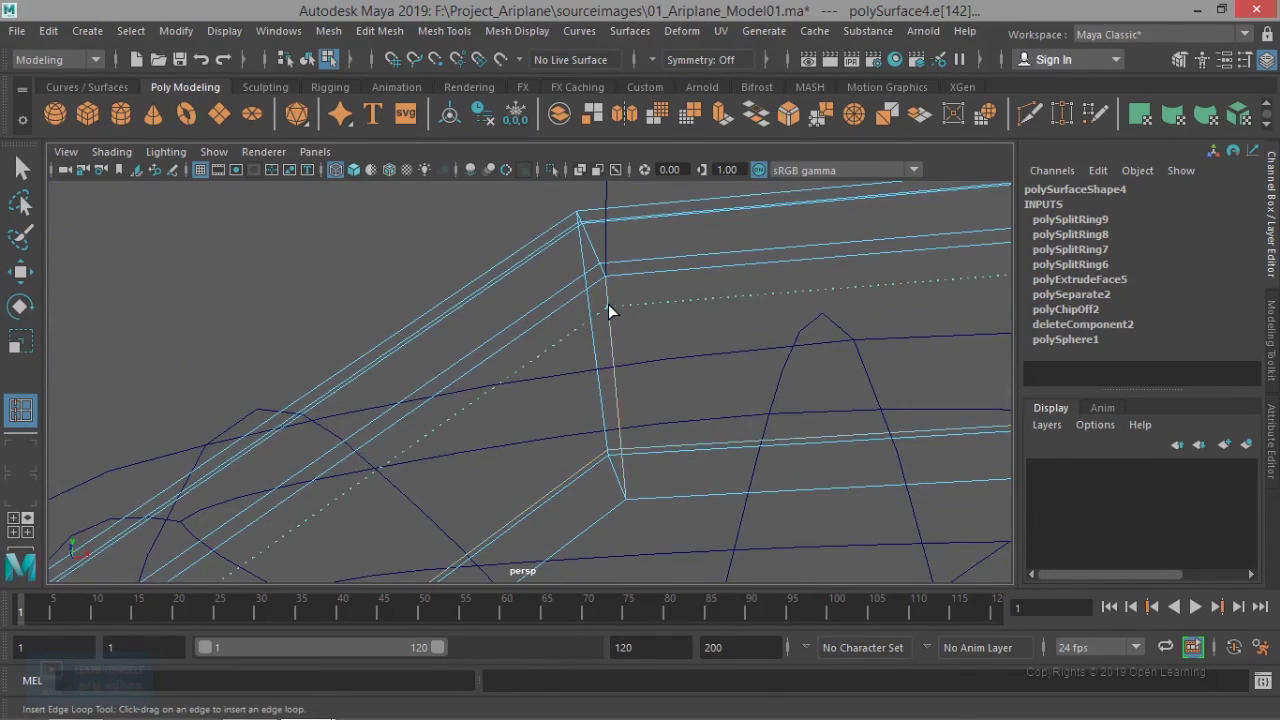
{"action": "left_click", "coordinate": [608, 289]}
{"action": "left_click_drag", "start_coordinate": [606, 449], "coordinate": [618, 456], "text": "alt"}
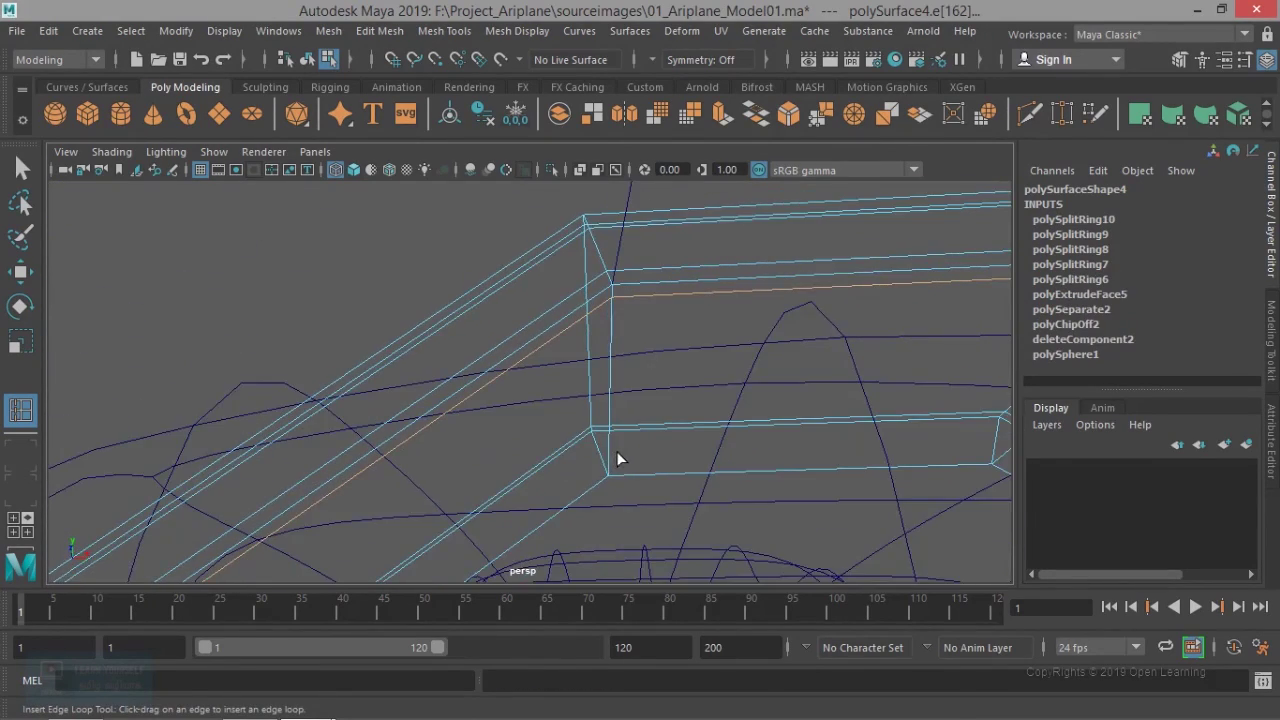
{"action": "left_click", "coordinate": [609, 459]}
{"action": "scroll", "coordinate": [615, 482], "scroll_direction": "down", "scroll_amount": 2}
{"action": "key", "text": "q"}
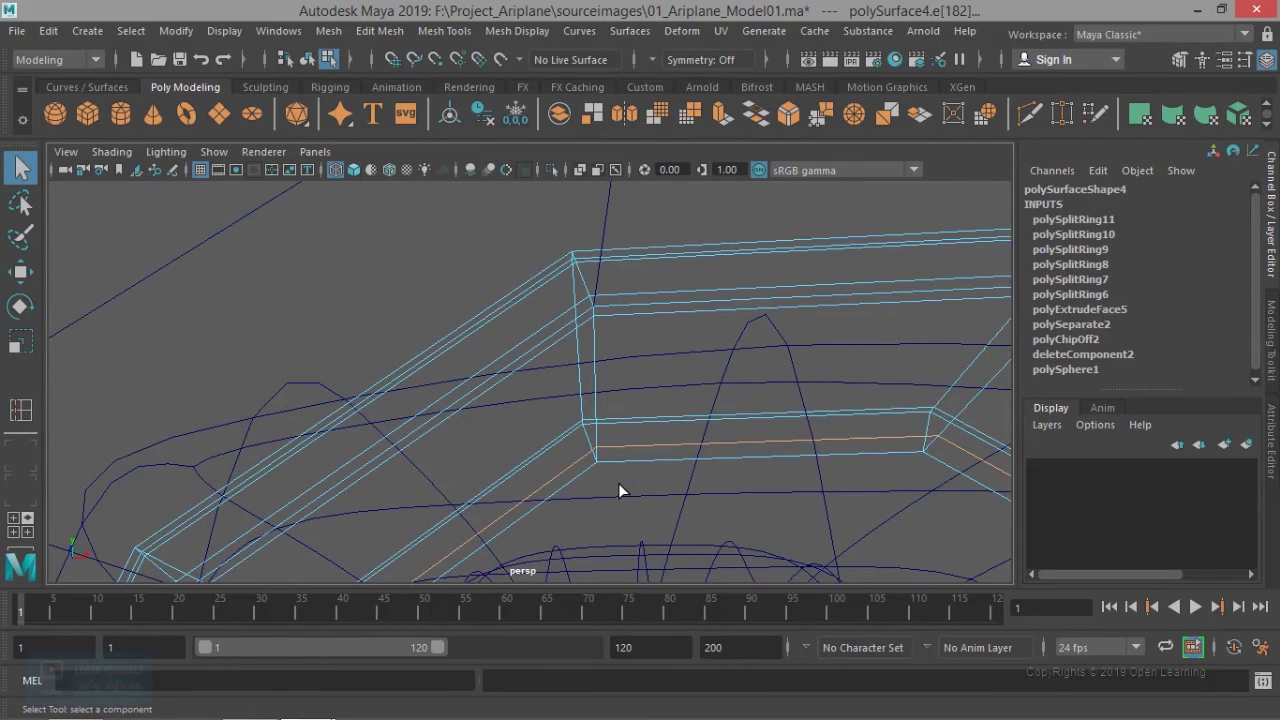
Step: Turn on smooth preview for the ring and the nose cone, with the view back in shaded display
{"action": "left_click_drag", "start_coordinate": [618, 483], "coordinate": [649, 513], "text": "alt"}
{"action": "key", "text": "3"}
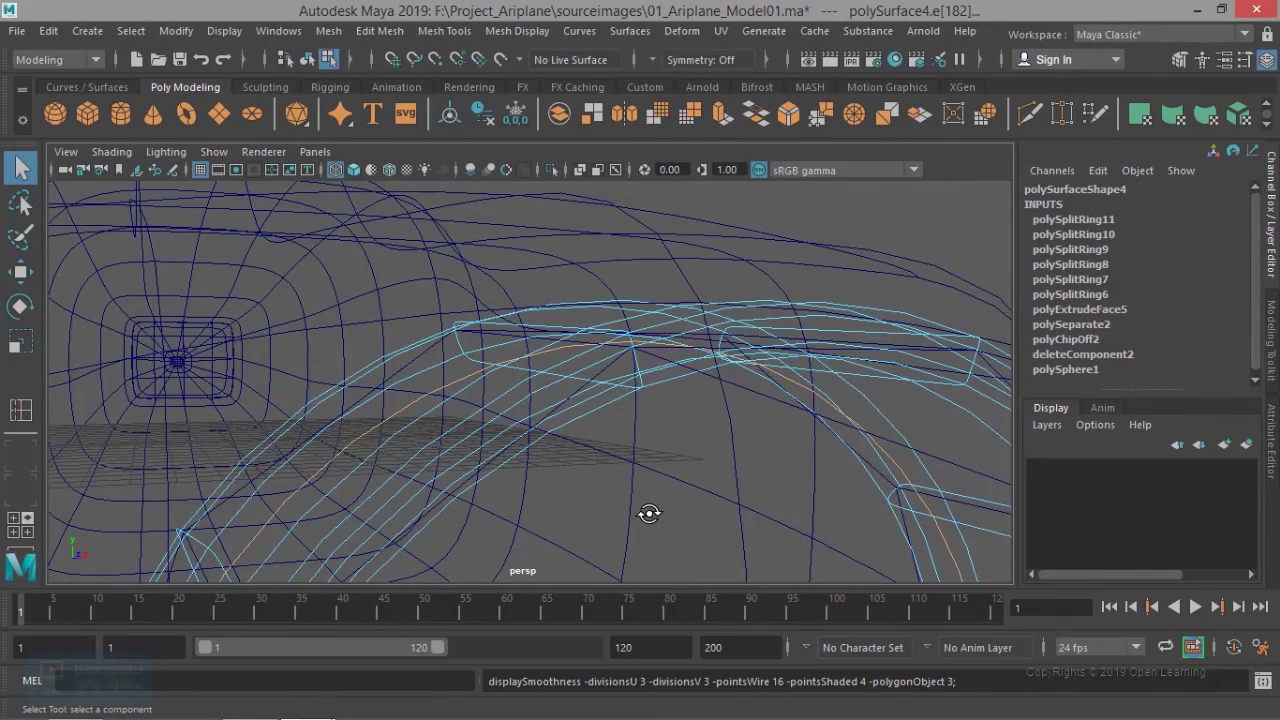
{"action": "key", "text": "5"}
{"action": "scroll", "coordinate": [648, 516], "scroll_direction": "down", "scroll_amount": 3}
{"action": "left_click_drag", "start_coordinate": [645, 517], "coordinate": [689, 498], "text": "alt"}
{"action": "left_click", "coordinate": [714, 457]}
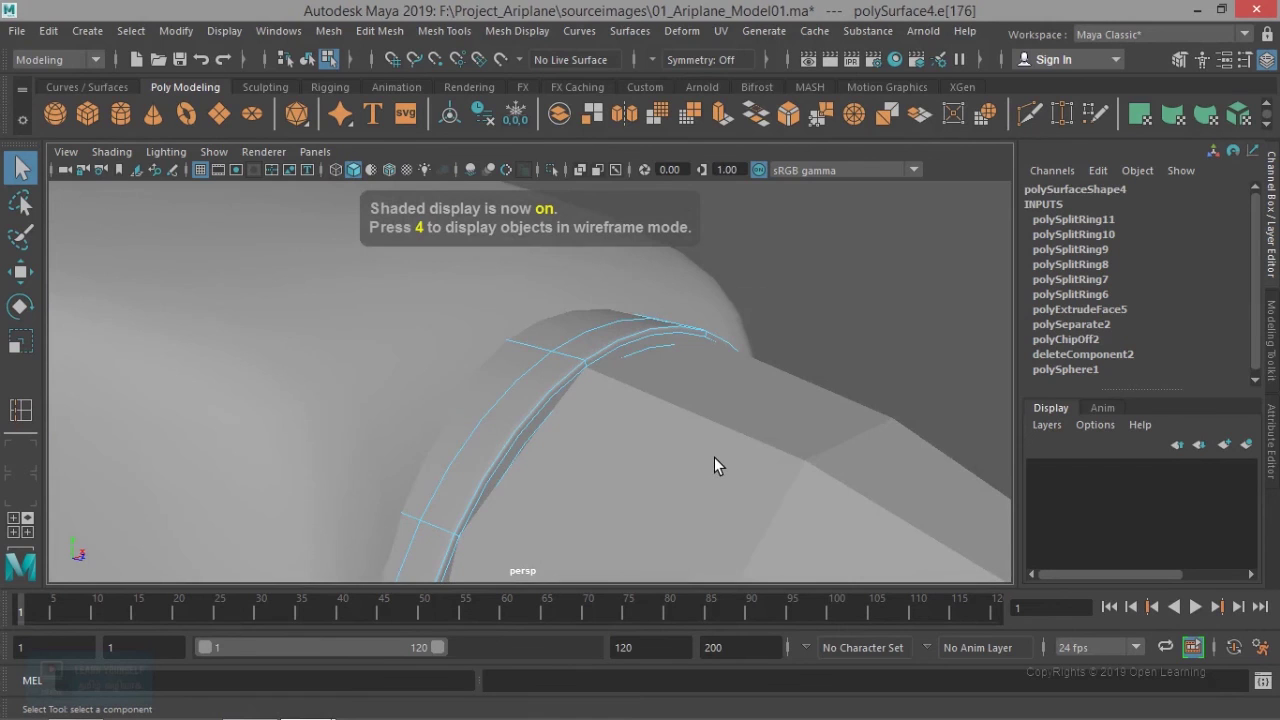
{"action": "right_click_drag", "start_coordinate": [740, 487], "coordinate": [856, 152]}
{"action": "left_click", "coordinate": [829, 537]}
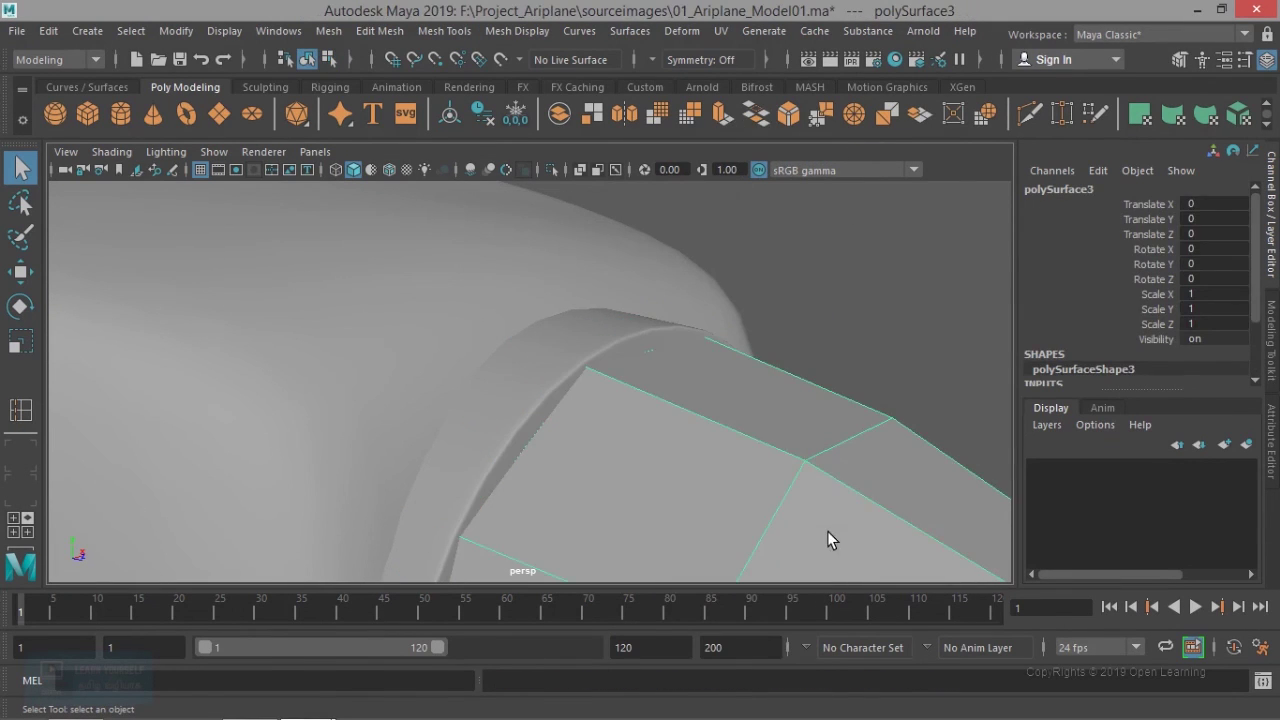
{"action": "key", "text": "3"}
{"action": "left_click", "coordinate": [879, 314]}
{"action": "left_click", "coordinate": [469, 289]}
Step: Examine the smoothed nose cone and ring against the whole fuselage from the front and the side
{"action": "scroll", "coordinate": [510, 384], "scroll_direction": "down", "scroll_amount": 3}
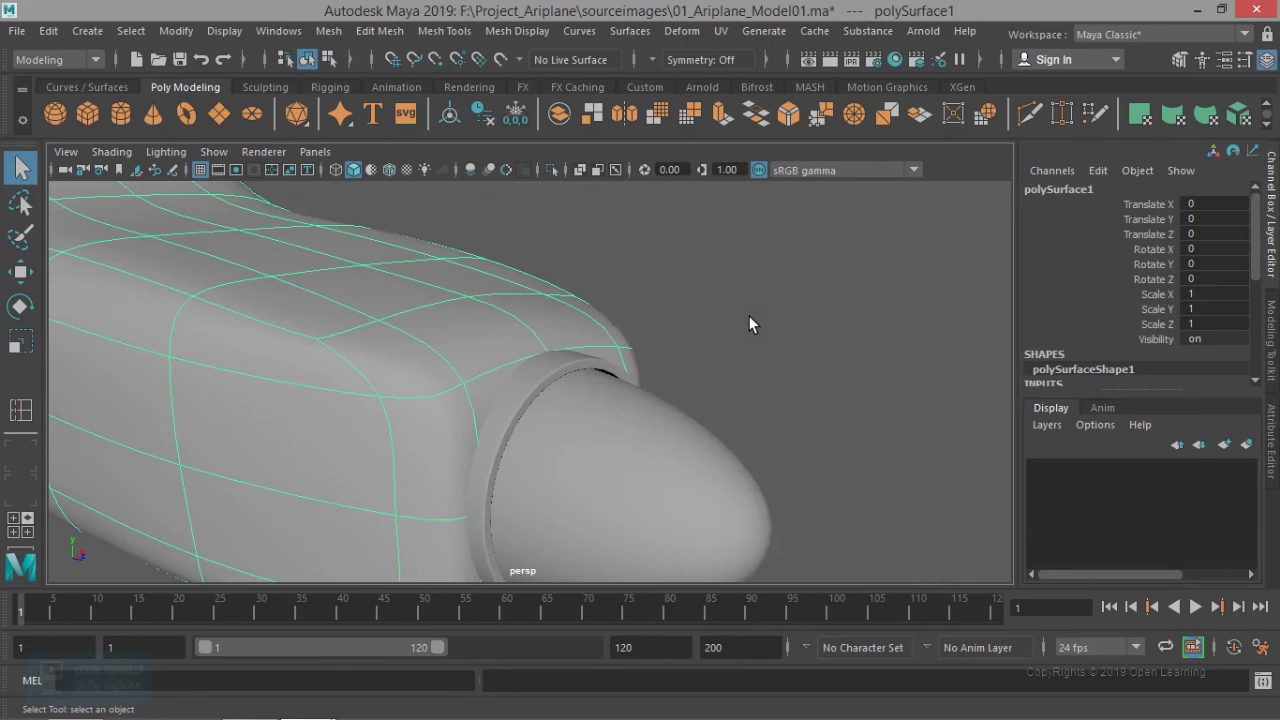
{"action": "left_click", "coordinate": [749, 315]}
{"action": "scroll", "coordinate": [751, 355], "scroll_direction": "down", "scroll_amount": 3}
{"action": "left_click_drag", "start_coordinate": [751, 355], "coordinate": [483, 466], "text": "alt"}
{"action": "scroll", "coordinate": [500, 466], "scroll_direction": "down", "scroll_amount": 5}
{"action": "middle_click_drag", "start_coordinate": [542, 472], "coordinate": [424, 458], "text": "alt"}
{"action": "scroll", "coordinate": [611, 480], "scroll_direction": "up", "scroll_amount": 4}
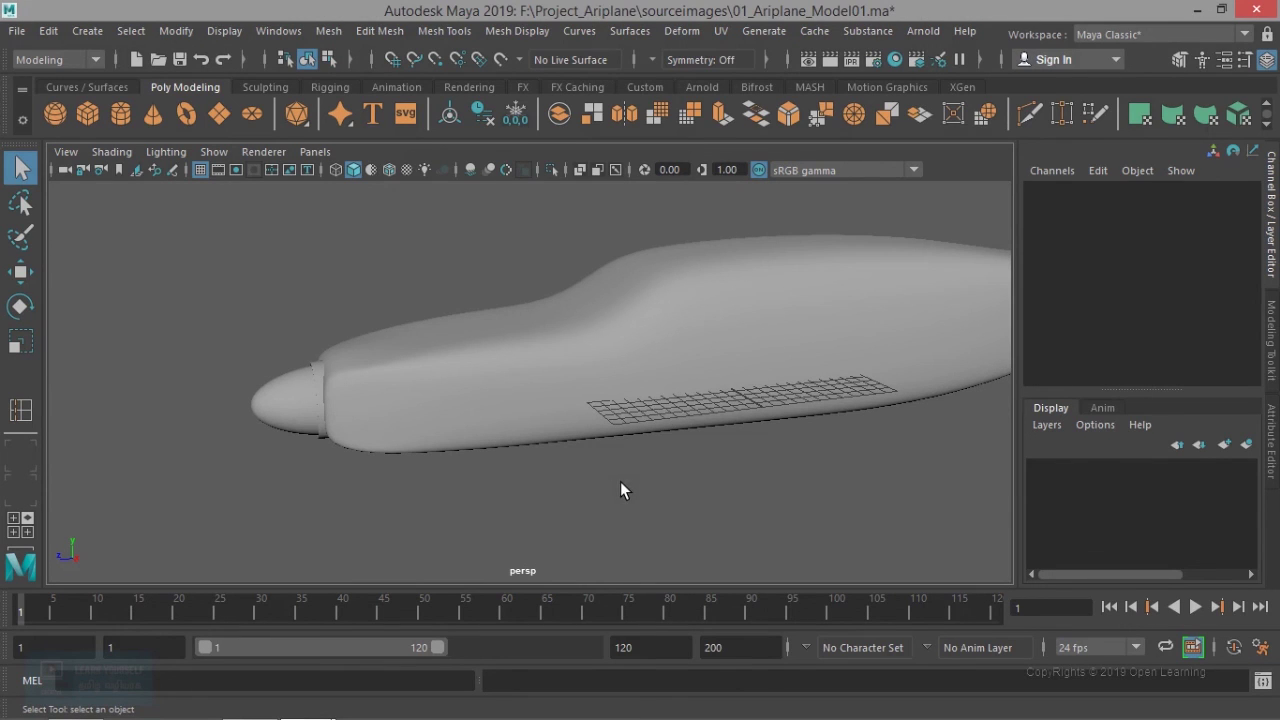
{"action": "middle_click_drag", "start_coordinate": [580, 474], "coordinate": [494, 411], "text": "alt"}
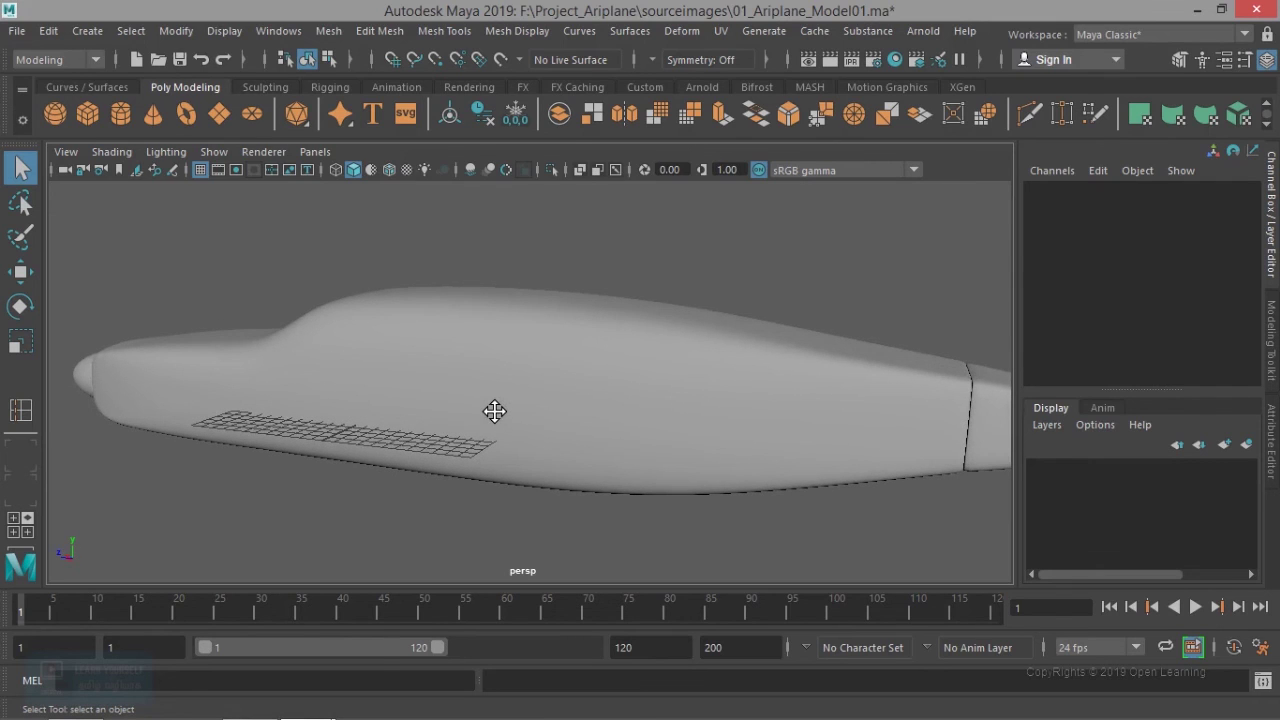